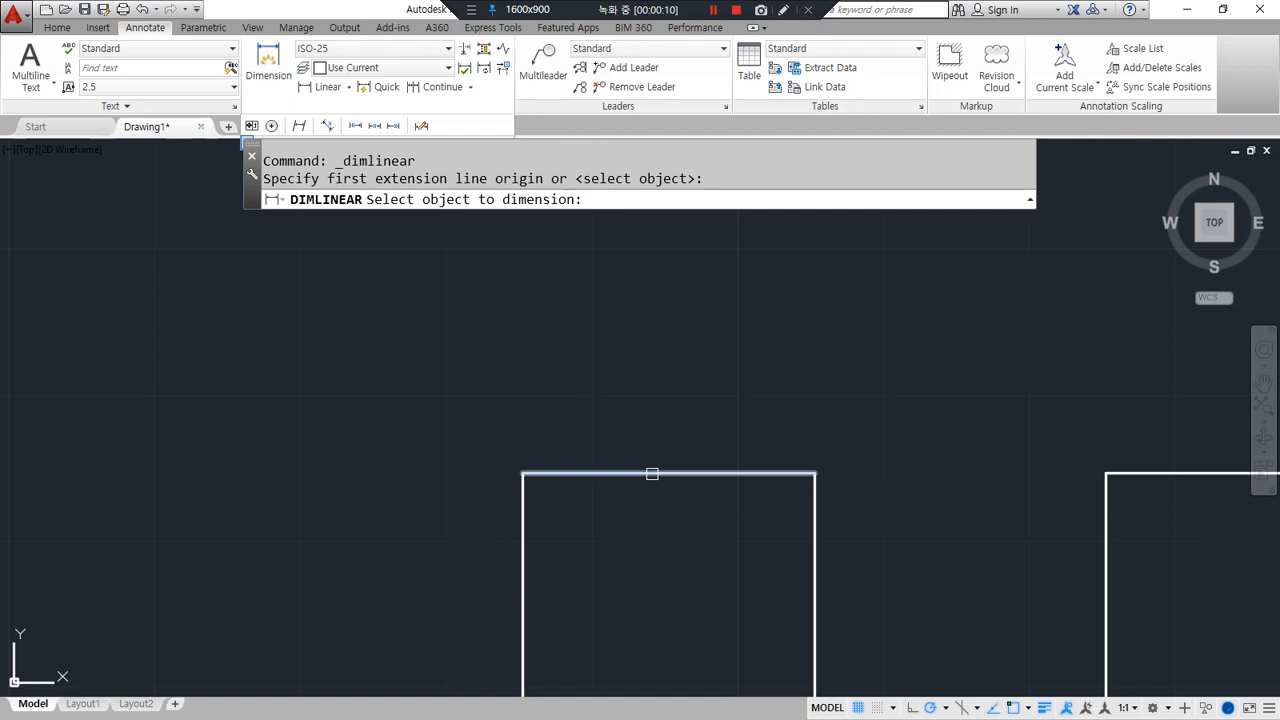
Add a linear dimension to the left tall rectangle's top edge using object selection, placing it above the edge.
left_click(660, 326)
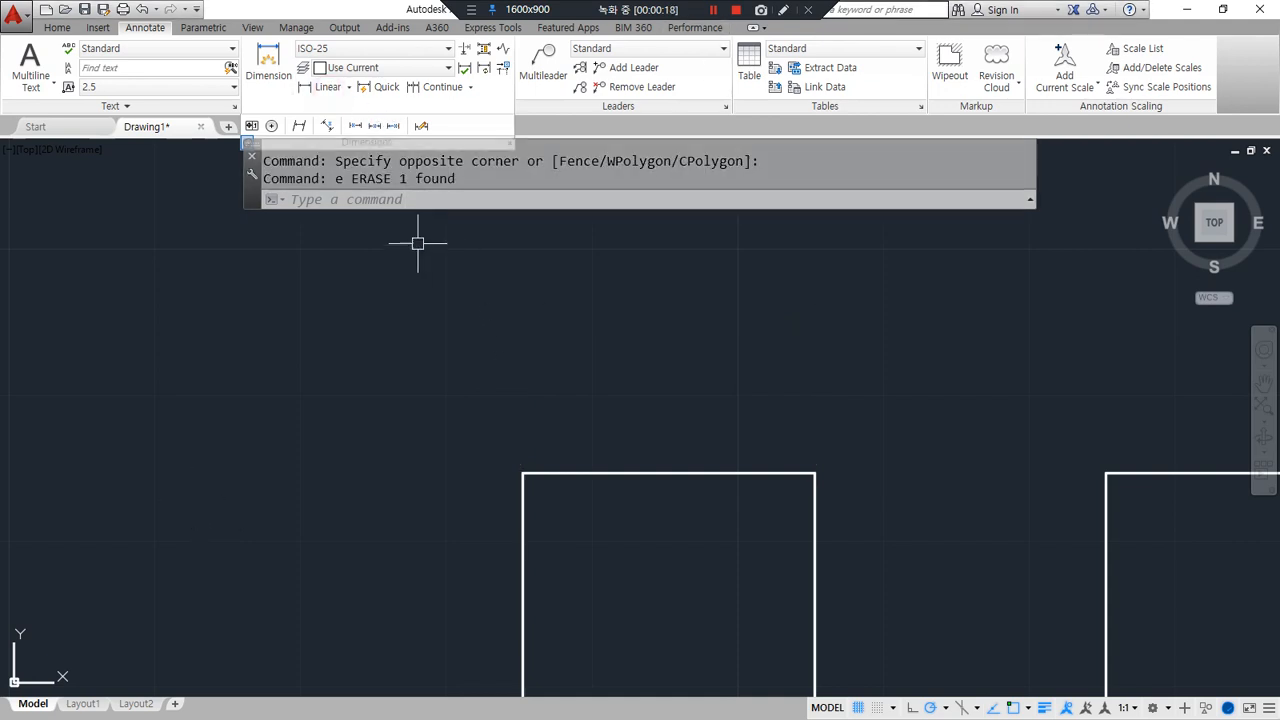
left_click(322, 87)
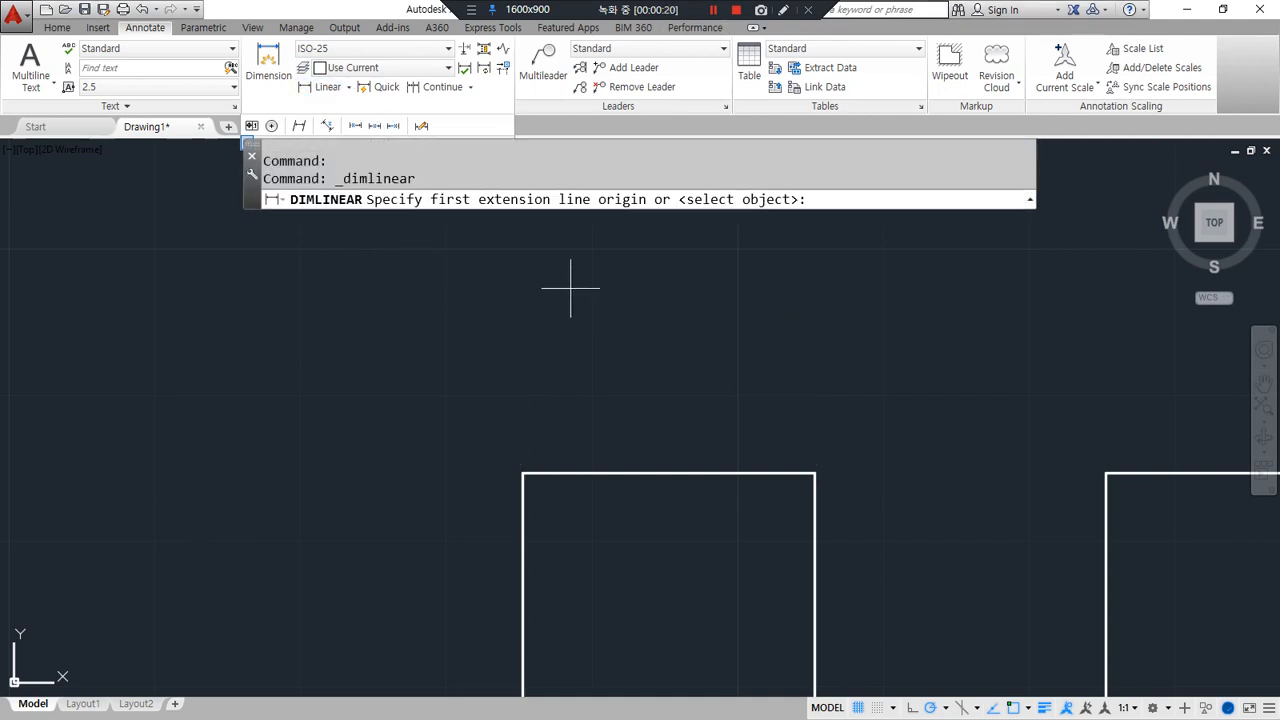
key("Return")
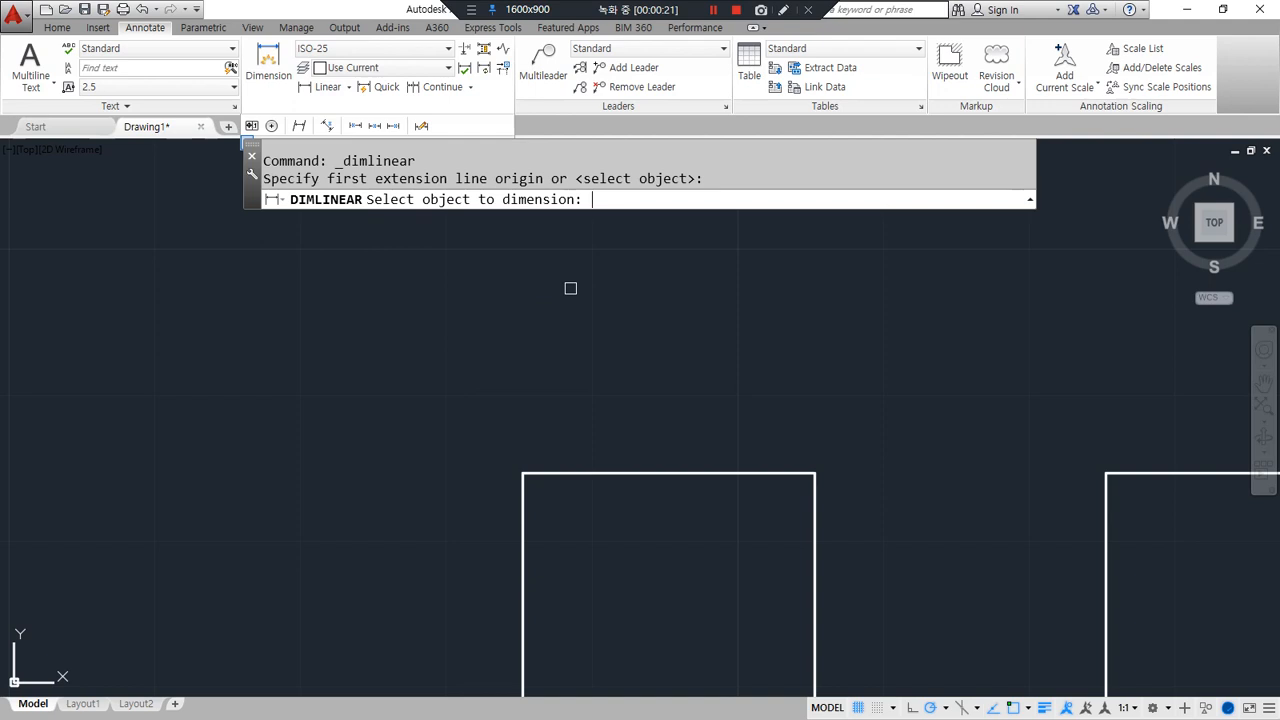
key("ctrl+alt+d")
mouse_move(525, 487)
left_mouse_down()
mouse_move(502, 465)
mouse_move(531, 487)
left_mouse_up()
key("ctrl+alt+d")
left_click(591, 472)
left_click(580, 300)
left_click_drag(521, 283, 521, 460)
mouse_move(588, 488)
left_mouse_down()
mouse_move(597, 462)
mouse_move(541, 429)
left_mouse_up()
left_click_drag(500, 316, 501, 382)
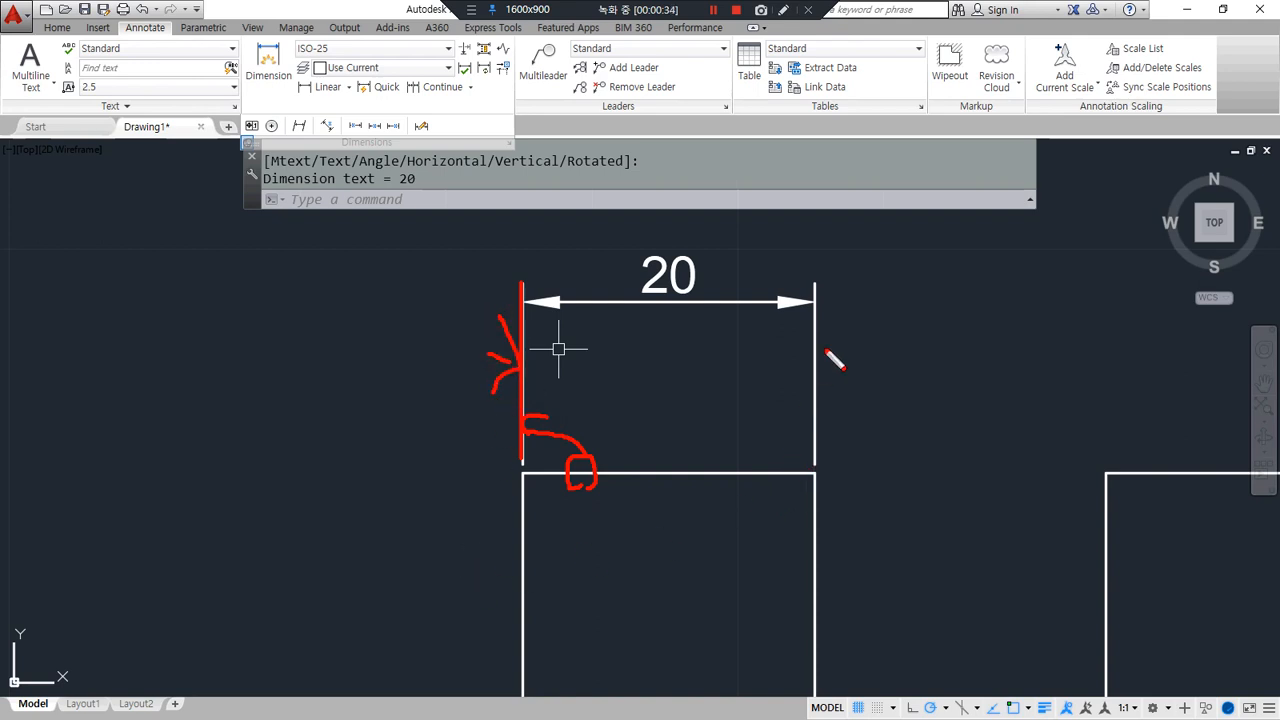
mouse_move(832, 380)
left_mouse_down()
mouse_move(930, 342)
mouse_move(919, 367)
left_mouse_up()
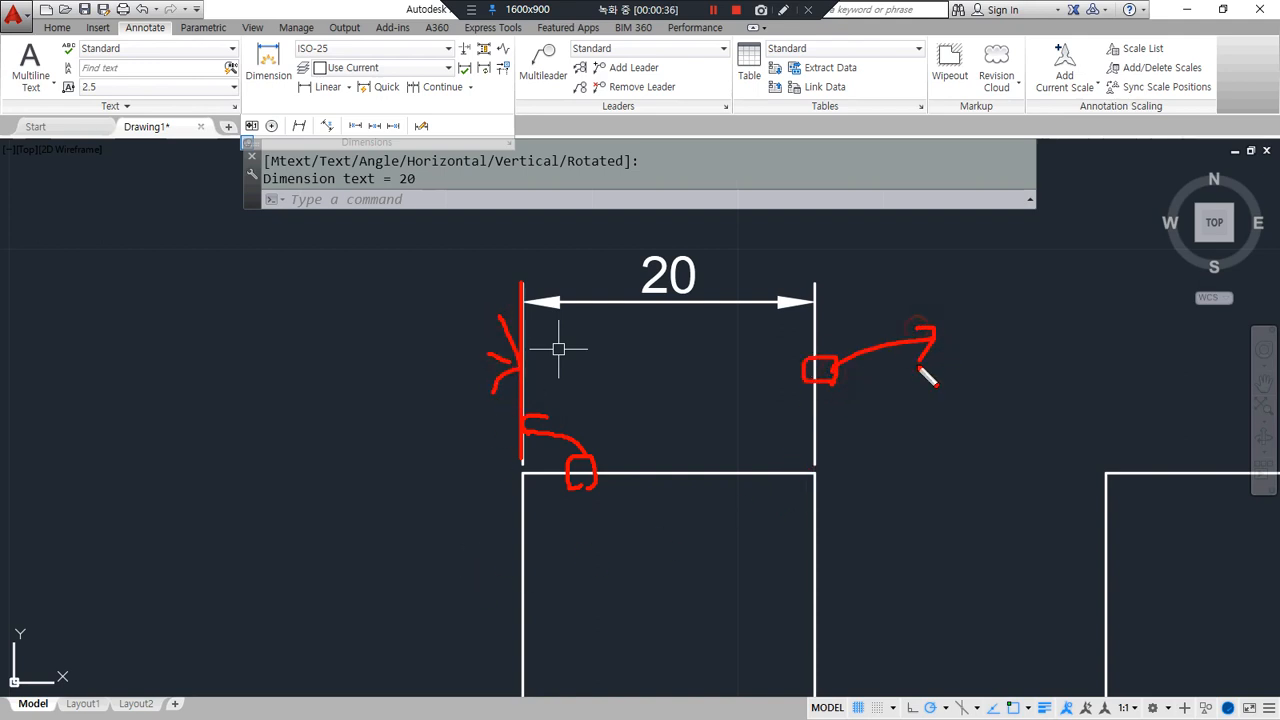
key("Escape")
Add a linear dimension to the right tall rectangle's top edge using object selection, placing it above the edge.
middle_click_drag(937, 477, 634, 491)
left_click(323, 87)
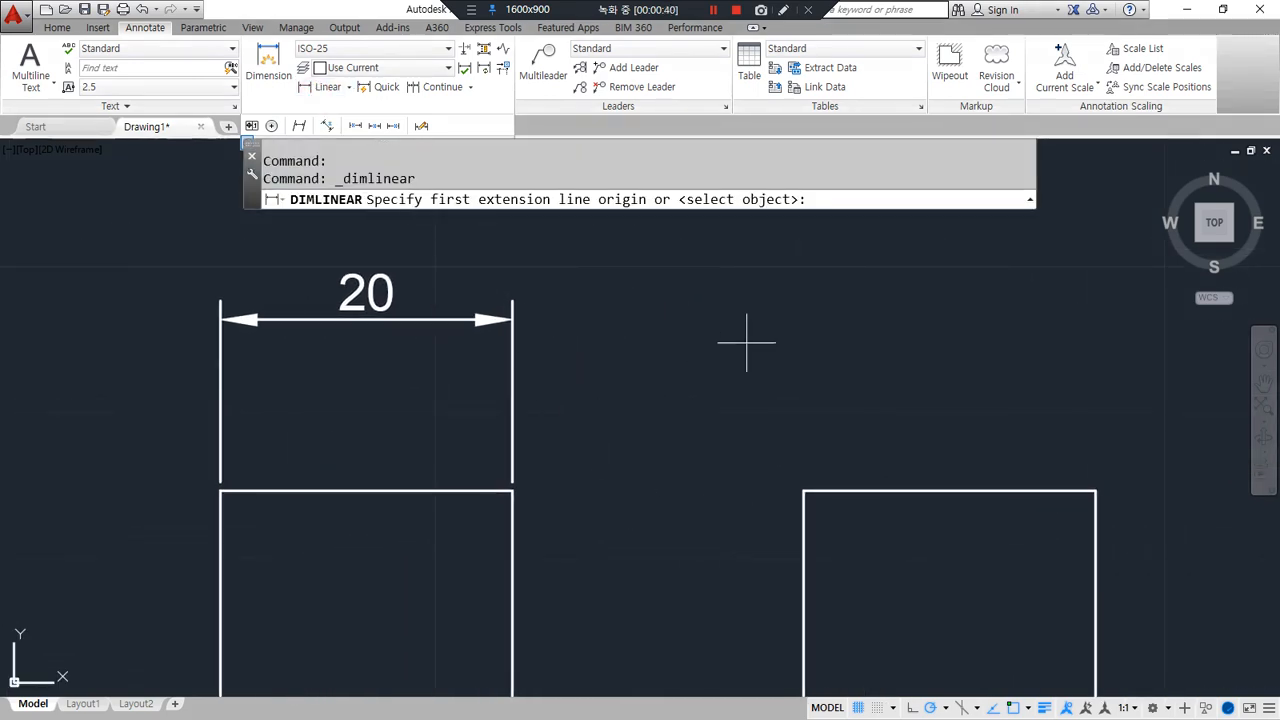
key("Return")
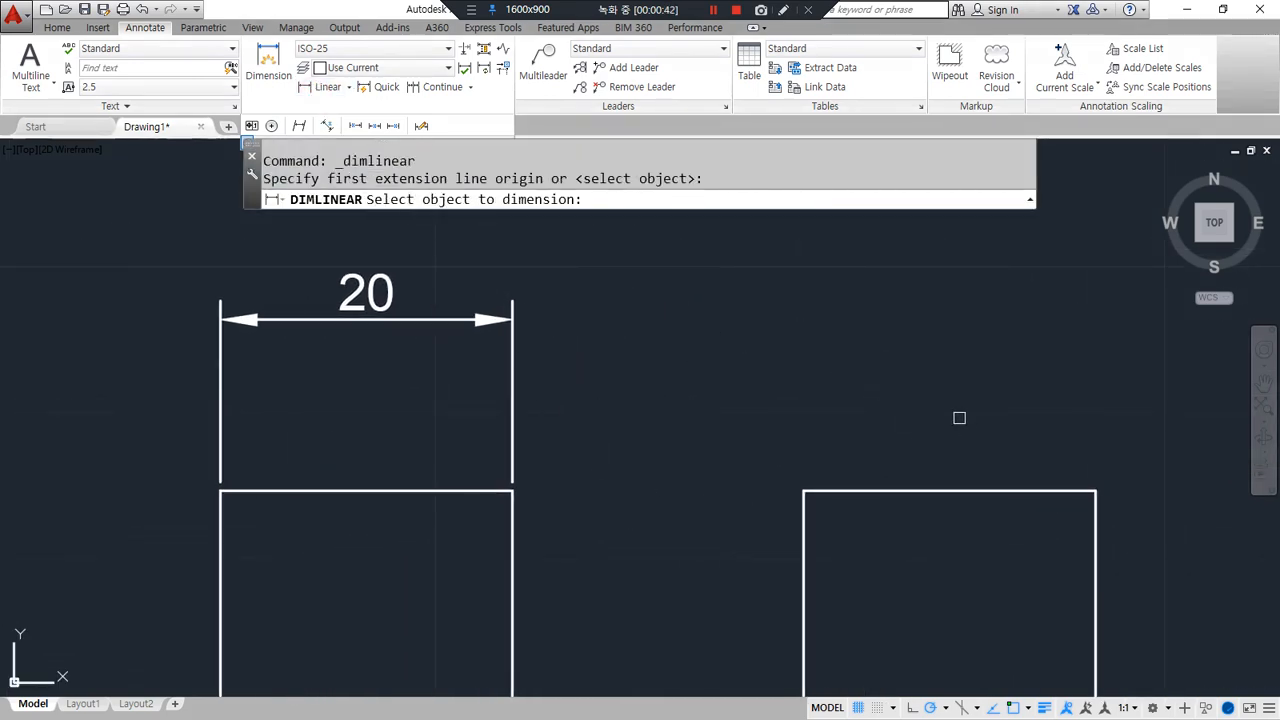
left_click(1030, 487)
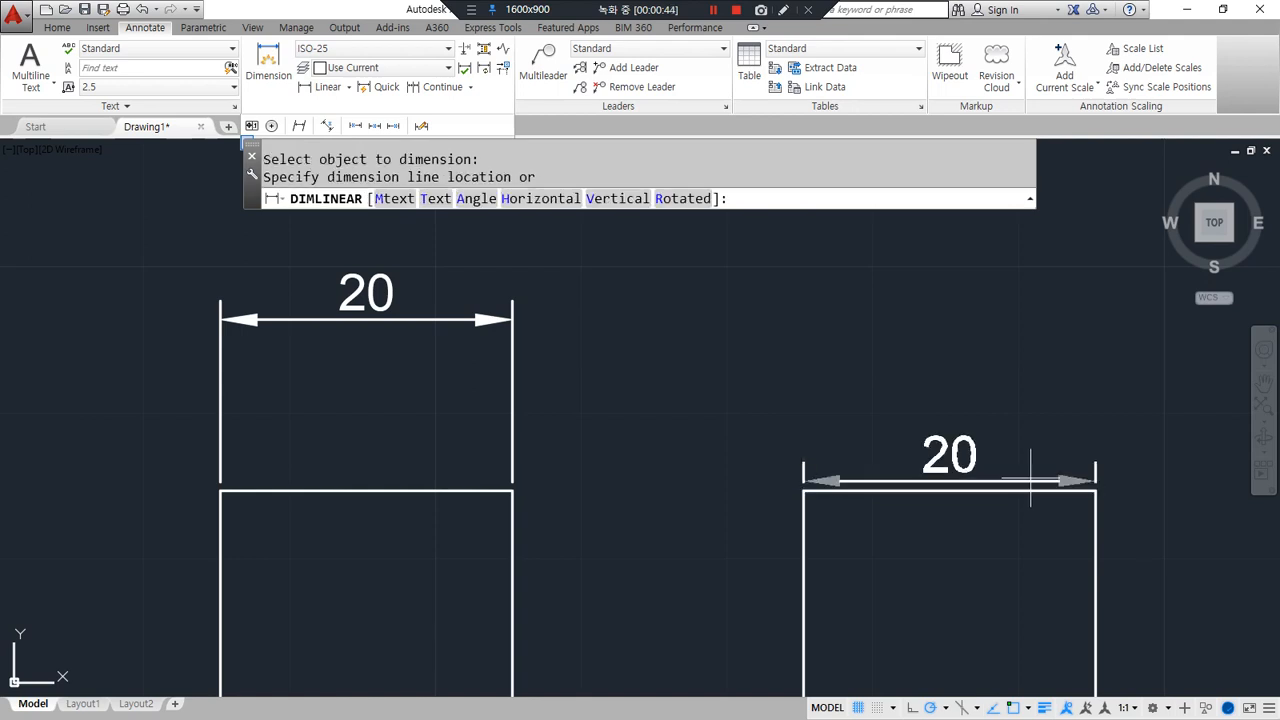
left_click(1023, 336)
mouse_move(1118, 399)
left_mouse_down()
mouse_move(1078, 375)
mouse_move(1168, 405)
left_mouse_up()
left_click_drag(808, 375, 811, 381)
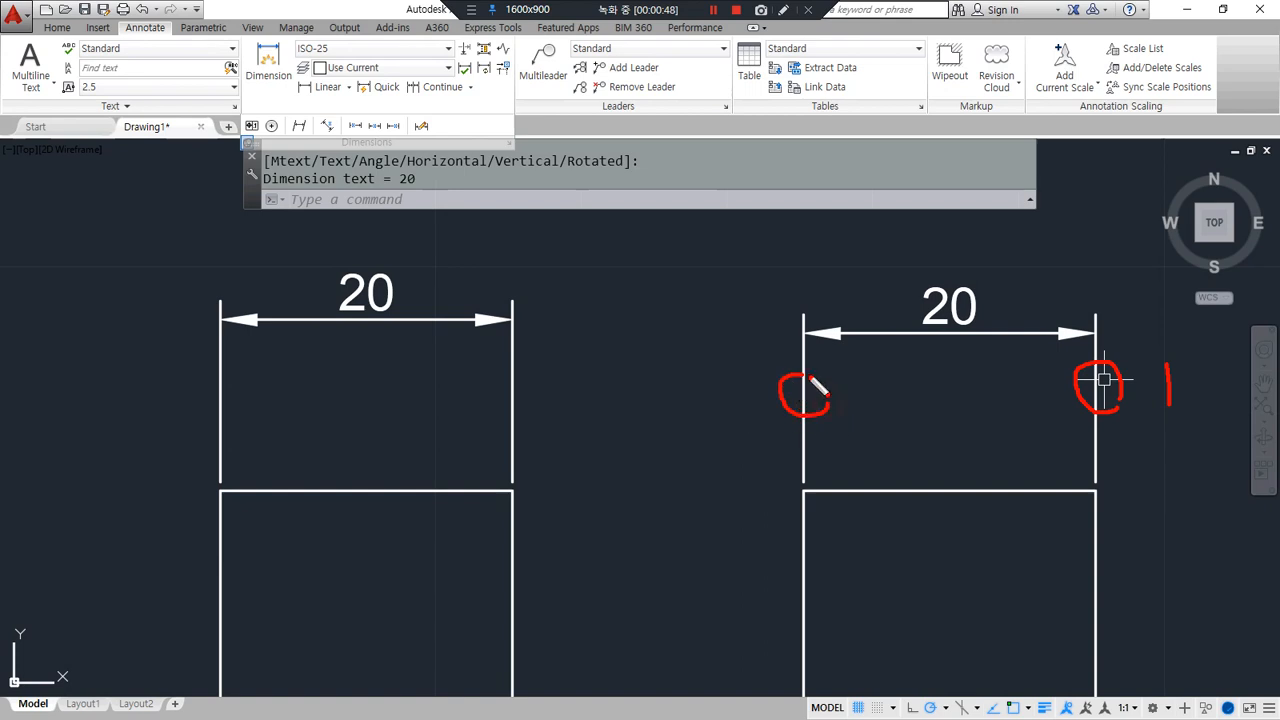
left_click_drag(628, 383, 735, 392)
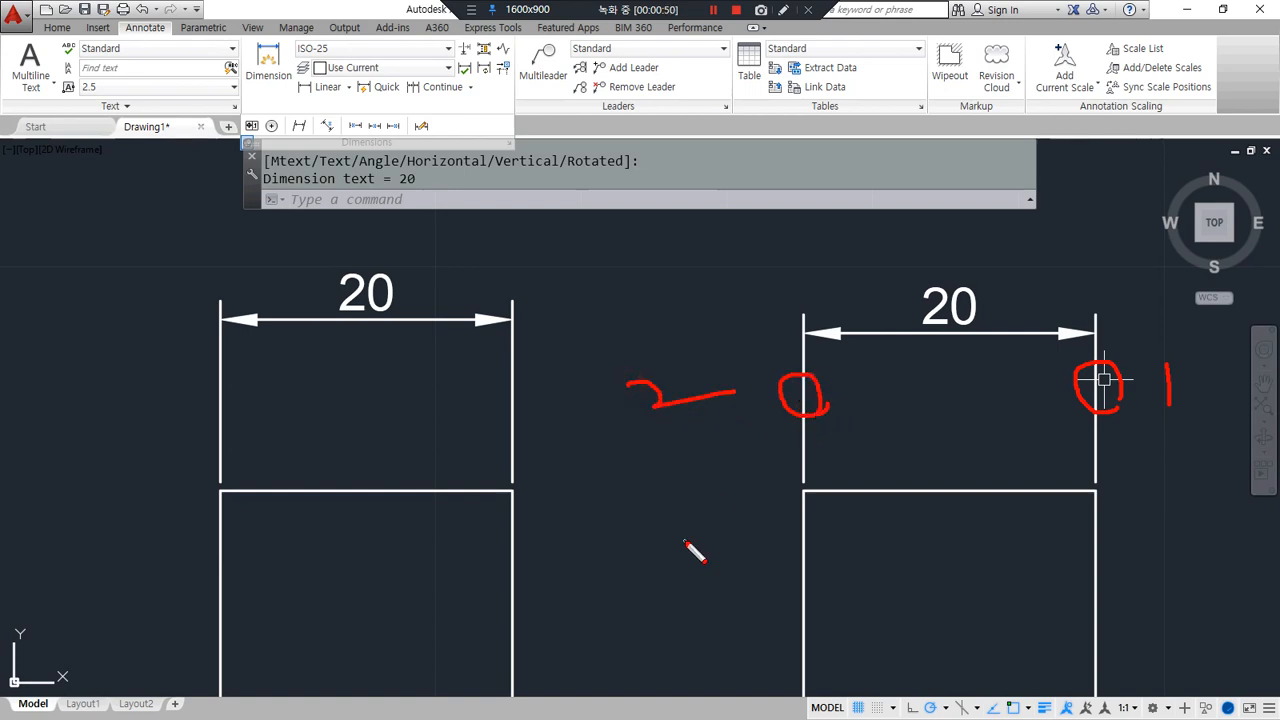
key("Escape")
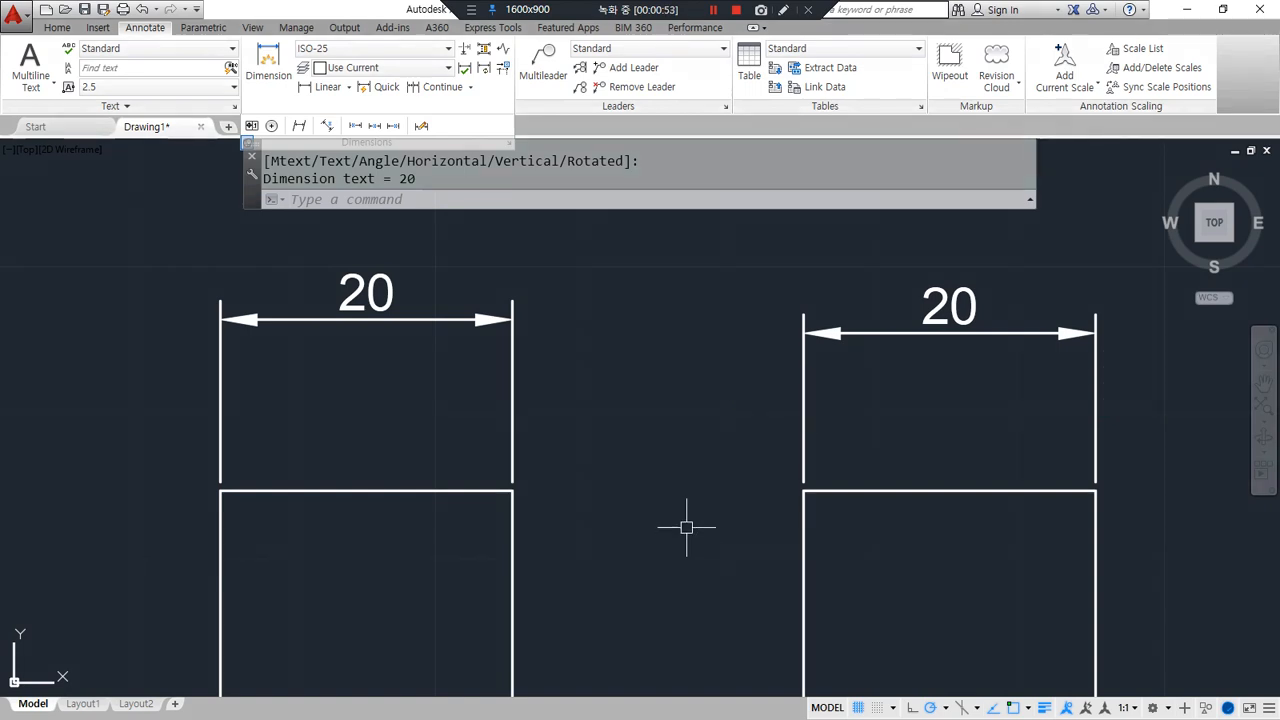
Delete the two linear dimensions above the tall rectangles.
left_click(891, 337)
left_click(466, 392)
key("Delete")
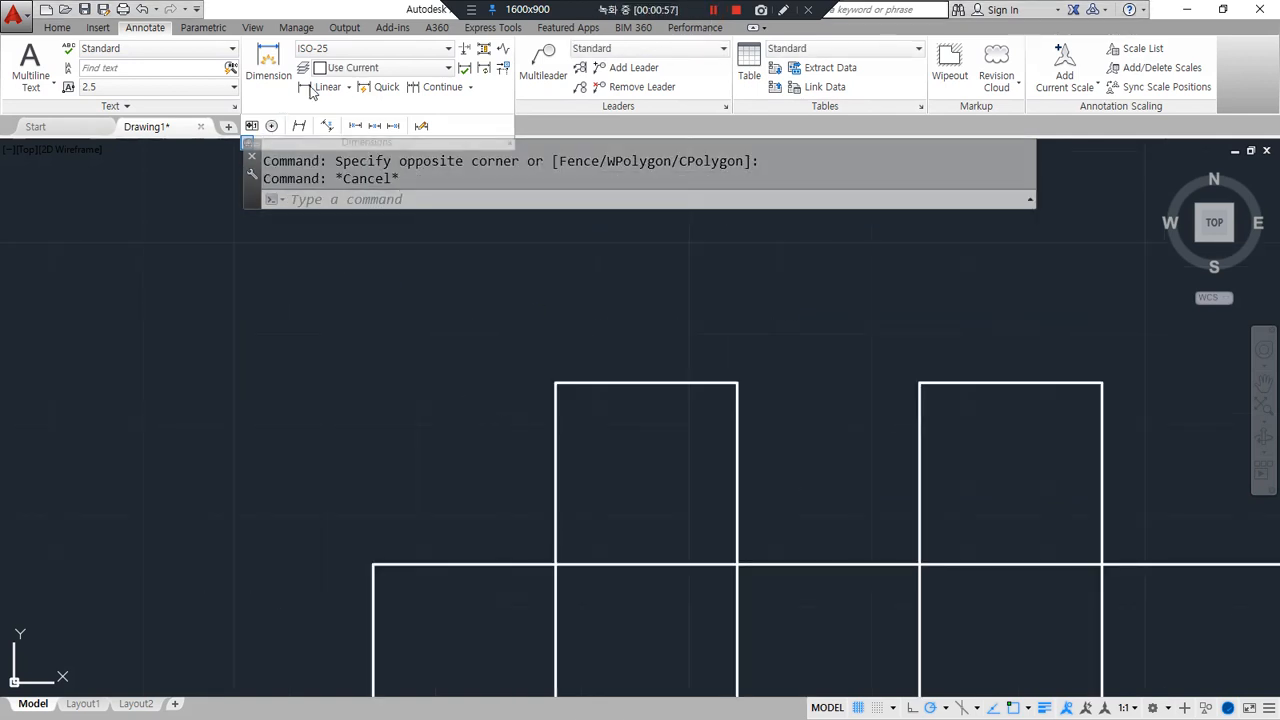
Start a linear dimension from the wide rectangle's upper-left corner to the left tall rectangle's upper-left corner.
left_click(318, 89)
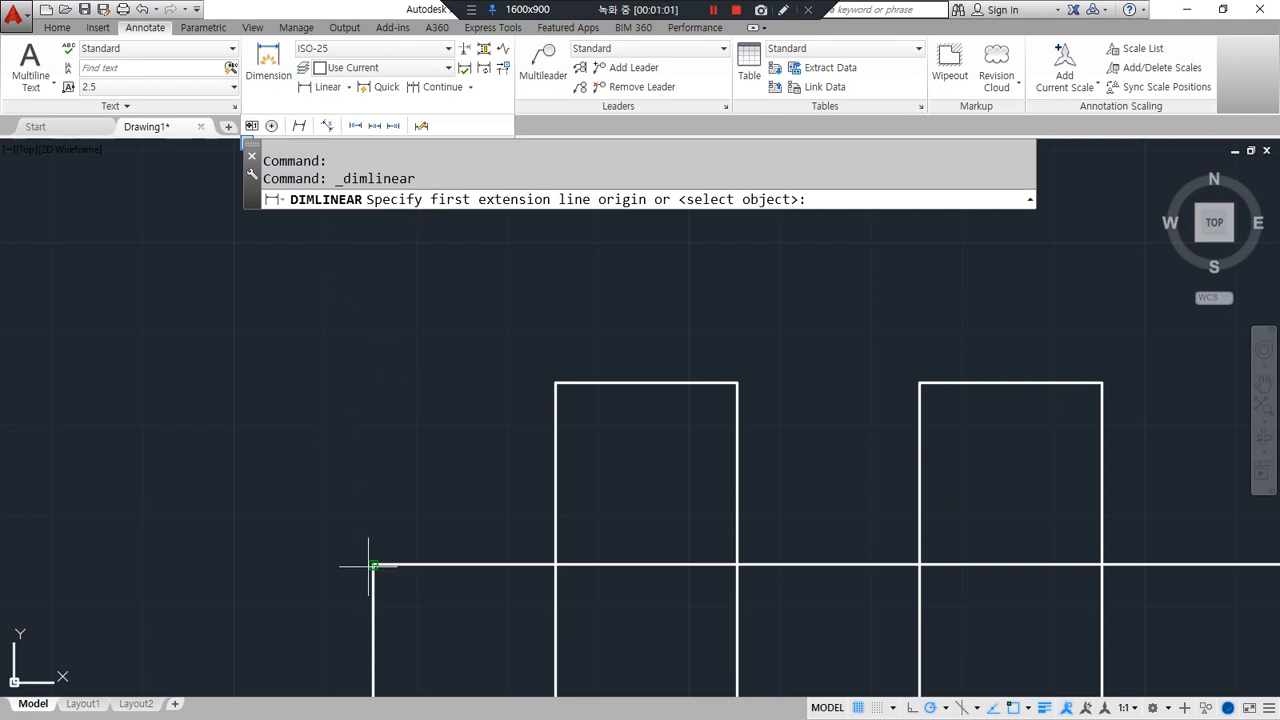
left_click(372, 566)
left_click(555, 382)
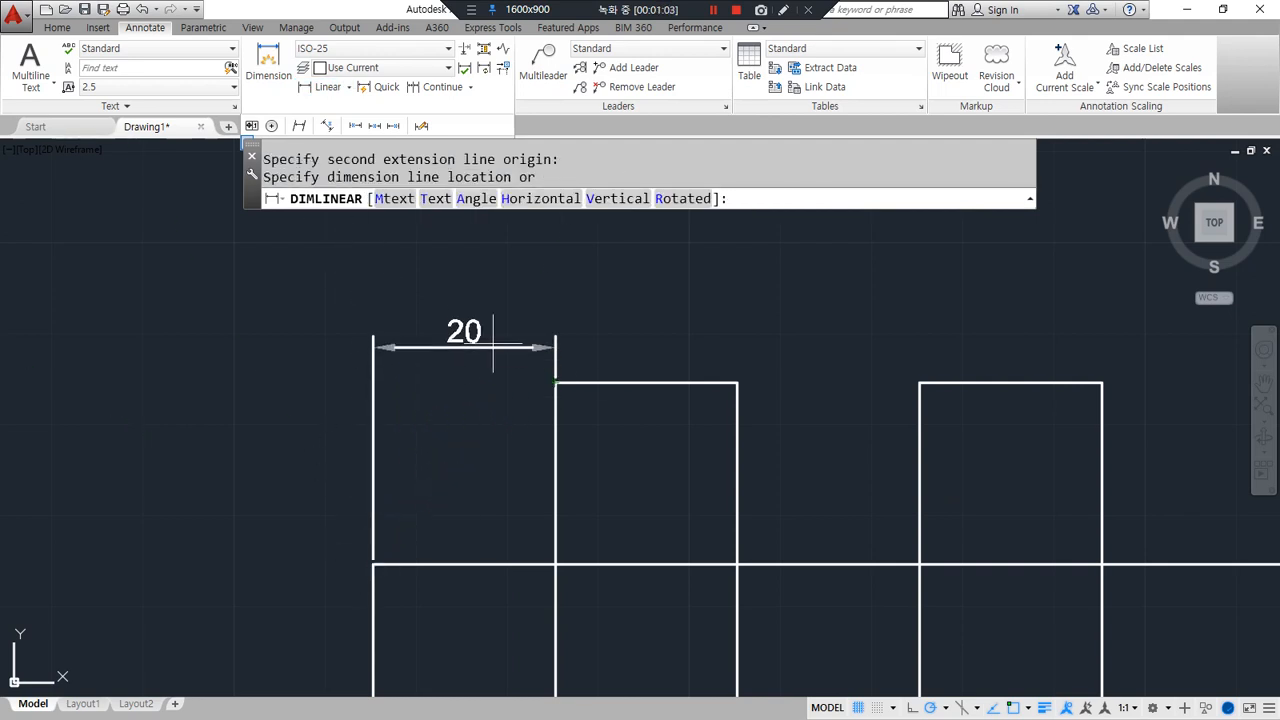
mouse_move(376, 188)
left_mouse_down()
mouse_move(518, 188)
mouse_move(296, 192)
left_mouse_up()
key("ctrl+z")
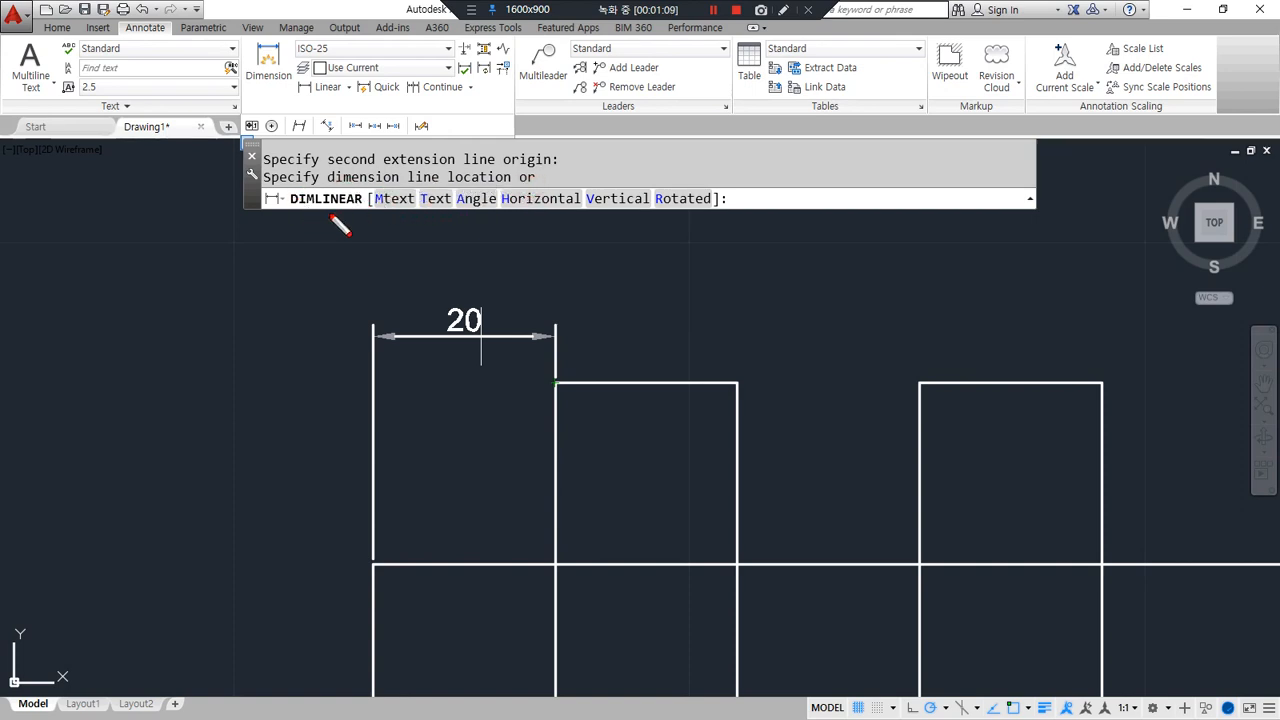
left_click_drag(372, 218, 701, 217)
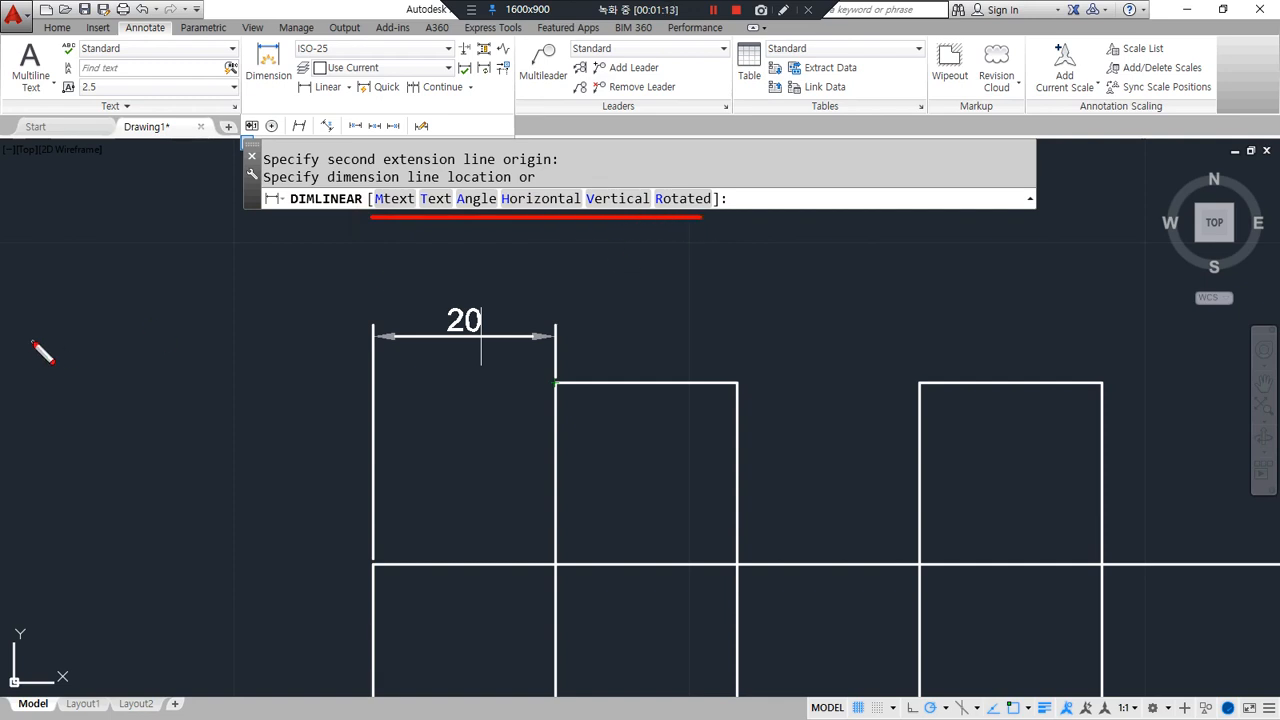
key("ctrl+z")
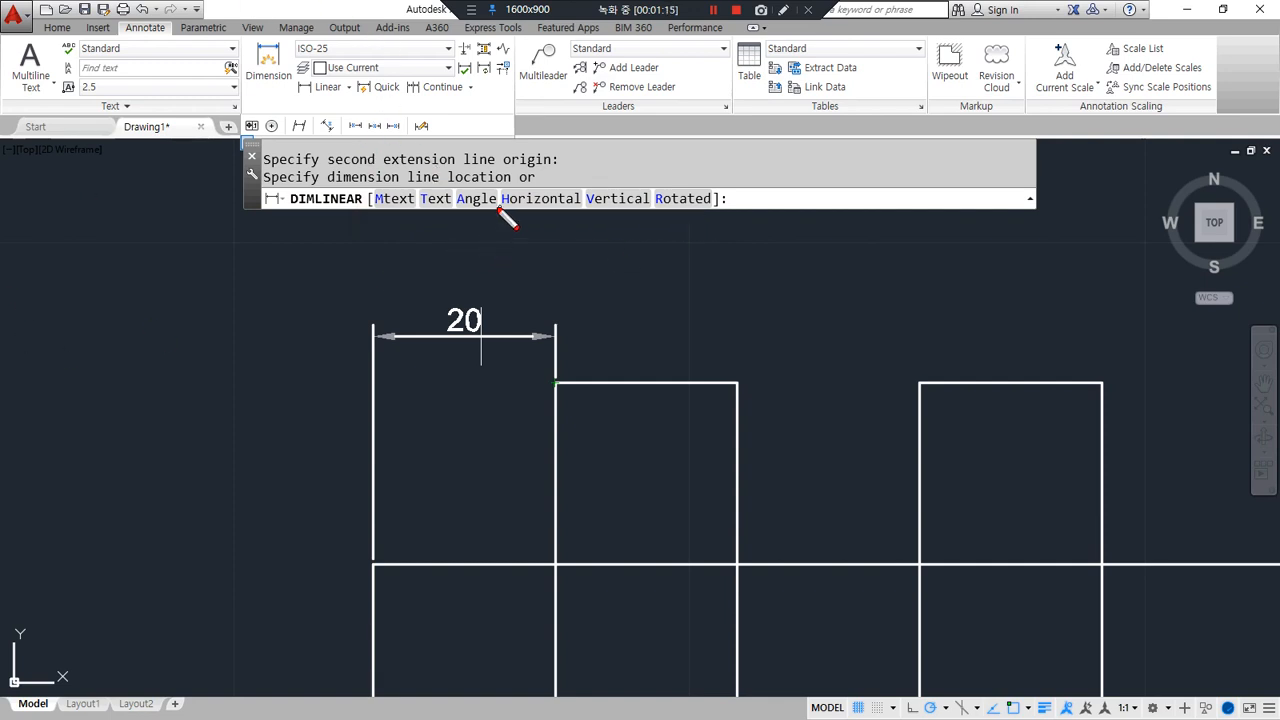
mouse_move(496, 213)
left_mouse_down()
mouse_move(382, 222)
mouse_move(678, 216)
left_mouse_up()
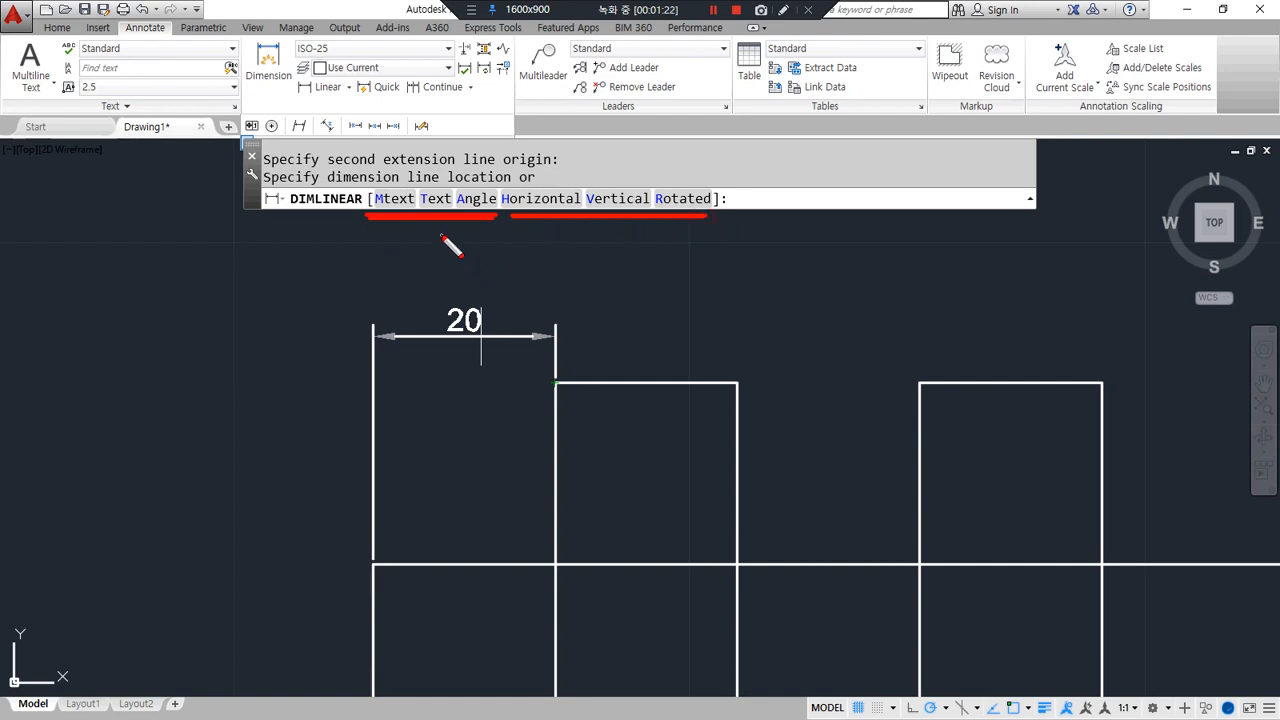
key("Escape")
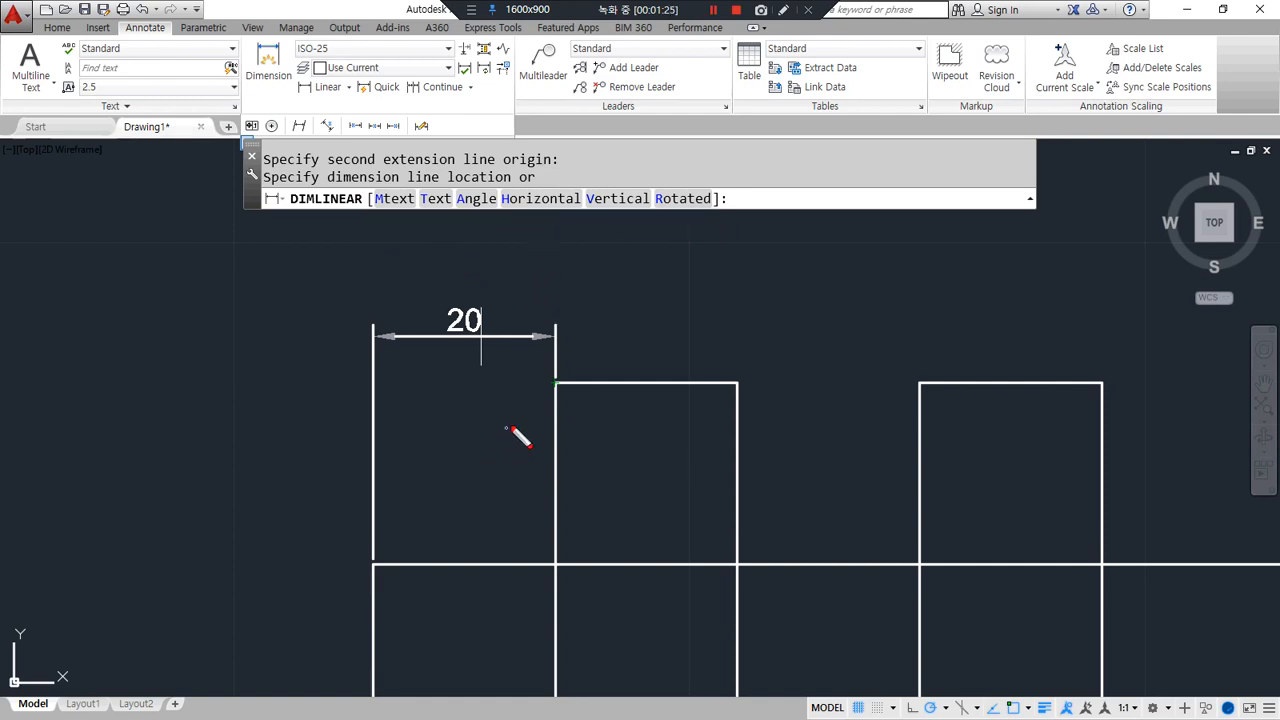
mouse_move(402, 578)
left_mouse_down()
mouse_move(366, 570)
mouse_move(402, 576)
left_mouse_up()
left_click_drag(541, 409, 588, 422)
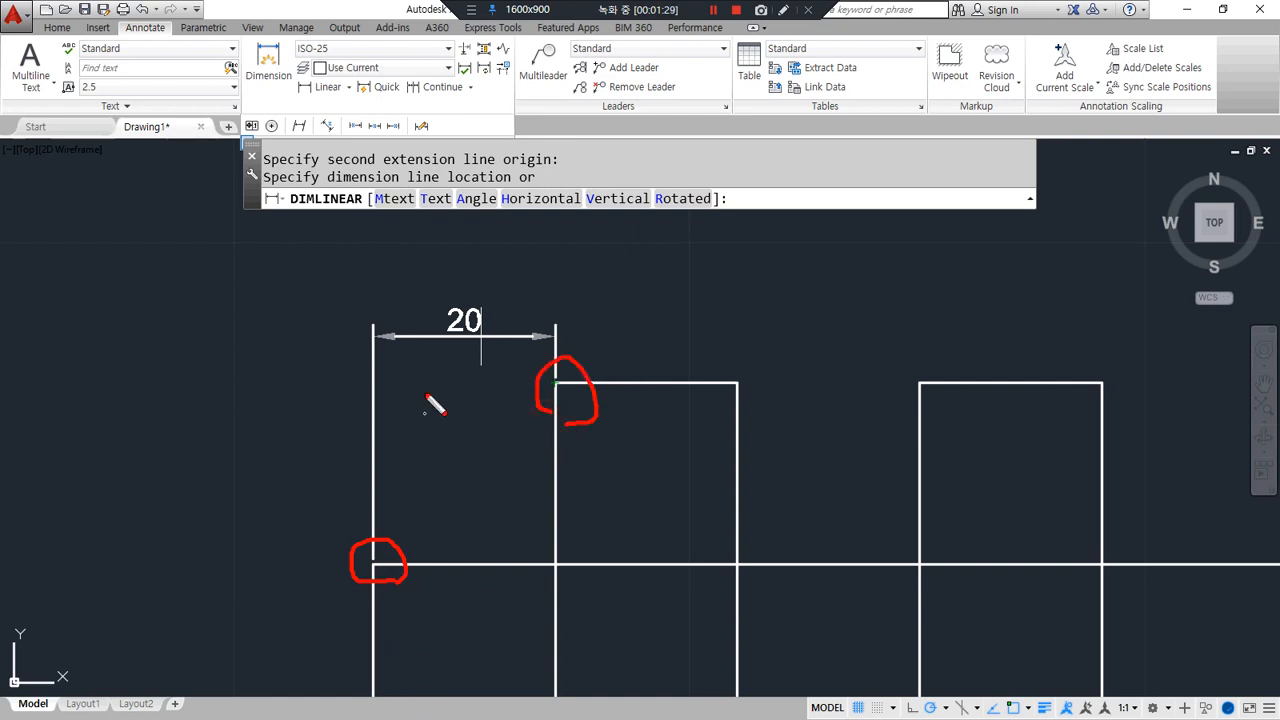
left_click_drag(375, 287, 537, 287)
left_click_drag(176, 390, 176, 537)
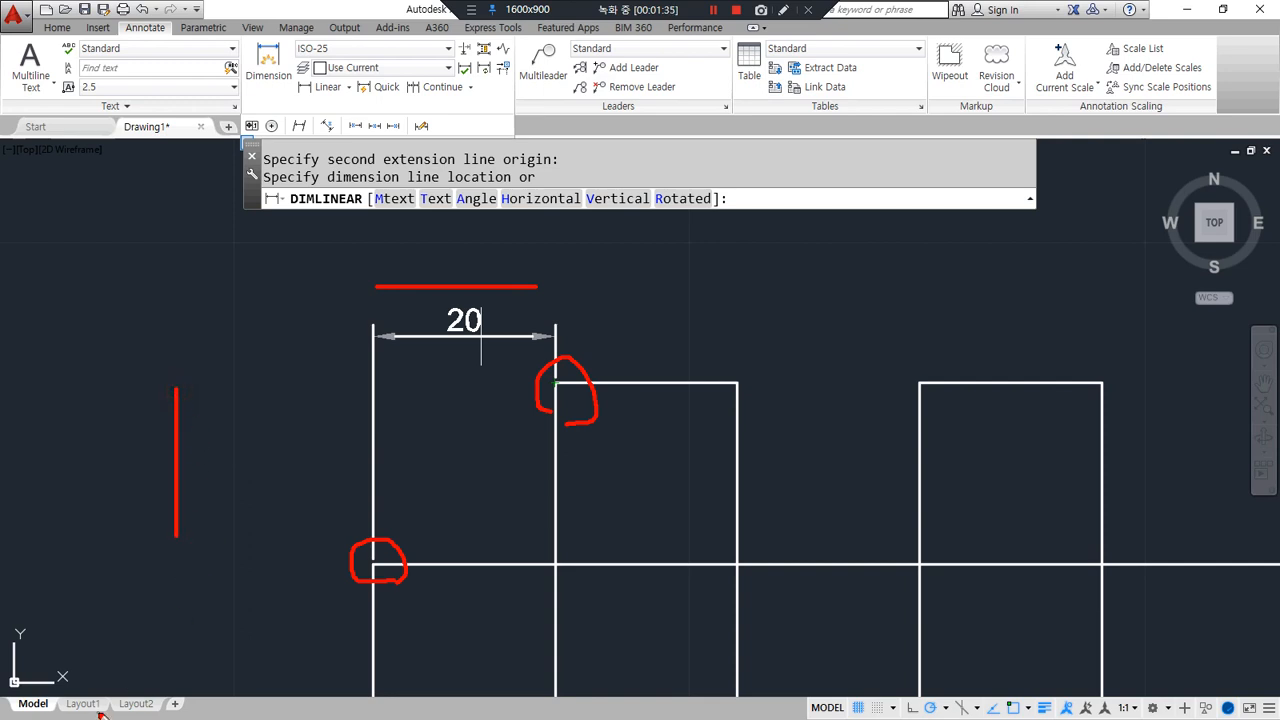
key("Escape")
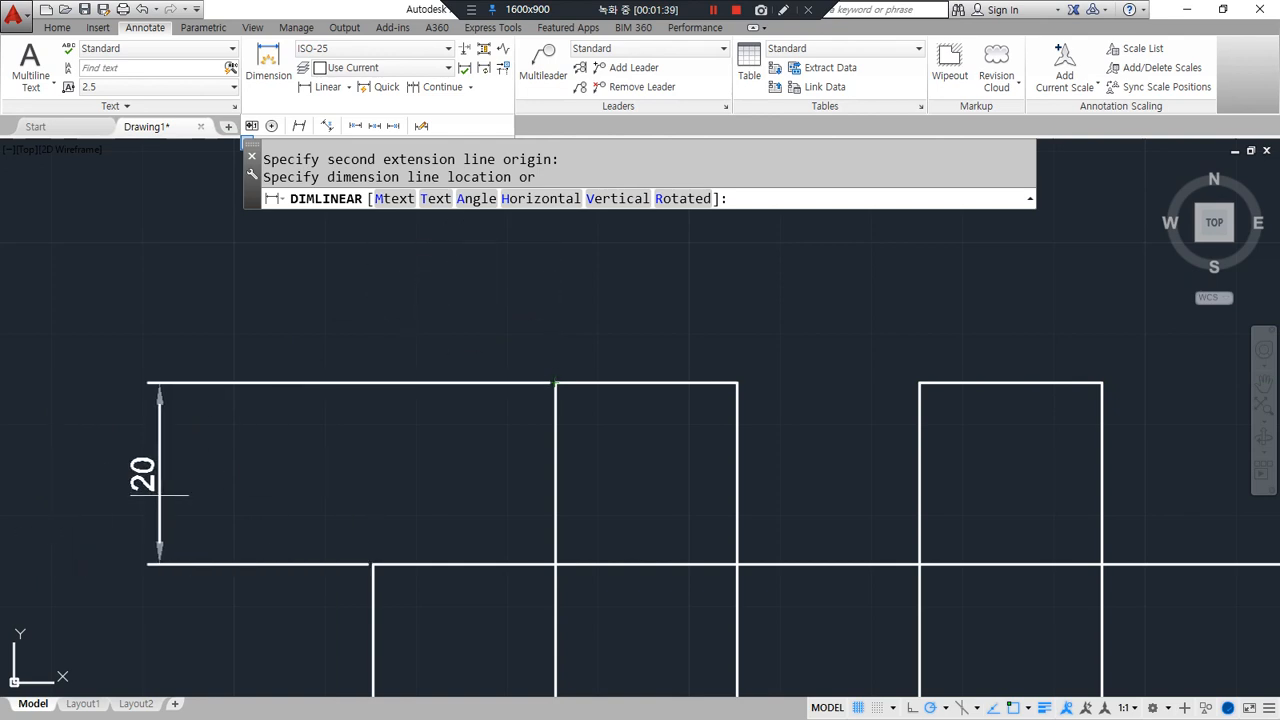
Place the horizontal dimension above the shape and add a vertical linear dimension between the same two corners, left of the shape.
left_click(449, 294)
key("Return")
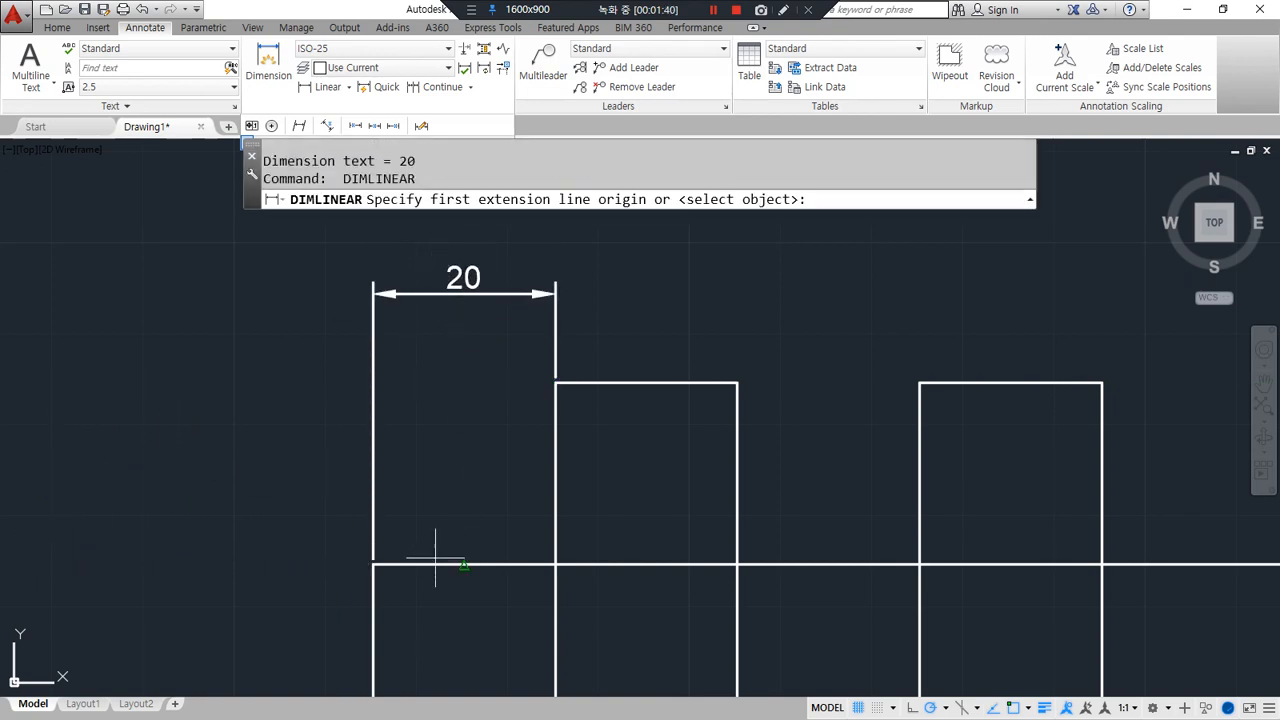
left_click(414, 564)
left_click(555, 383)
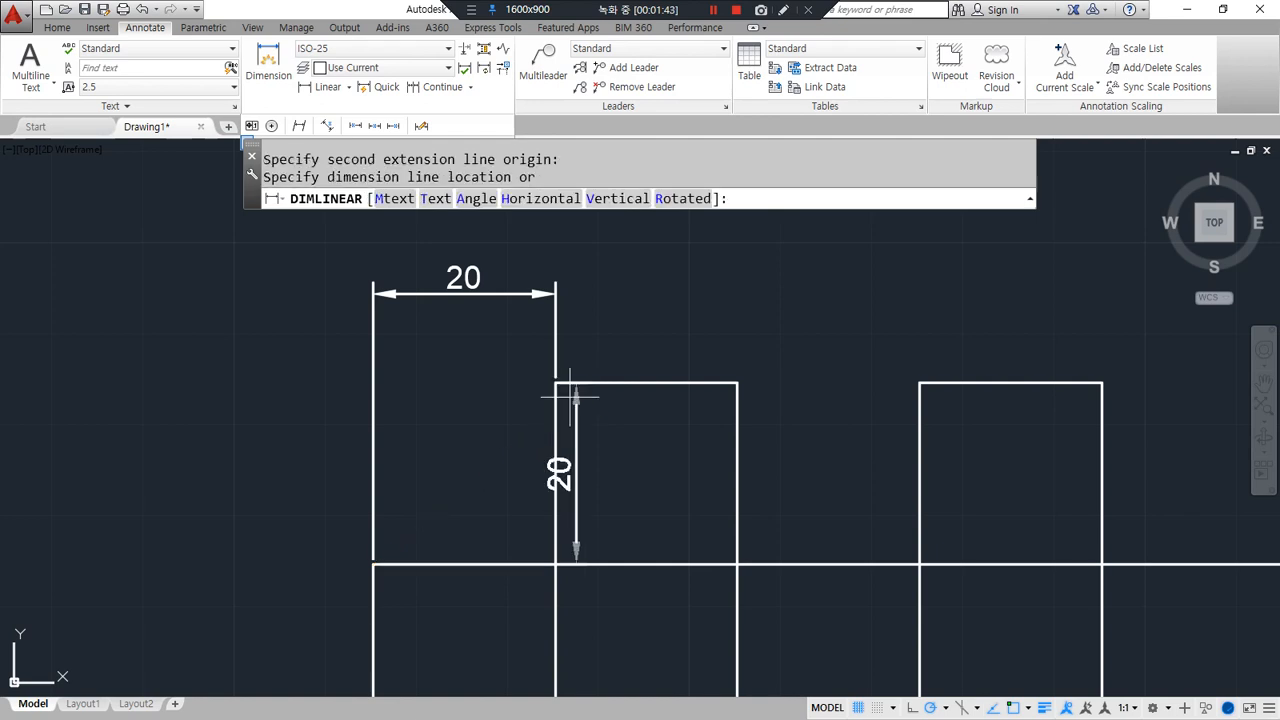
left_click(200, 540)
Erase the horizontal and vertical dimensions between the two corners.
left_click(434, 500)
left_click(206, 309)
type("e")
key("Return")
Dimension the same two upper-left corners with a linear dimension locked to the Horizontal option, placed above the shape.
left_click(325, 87)
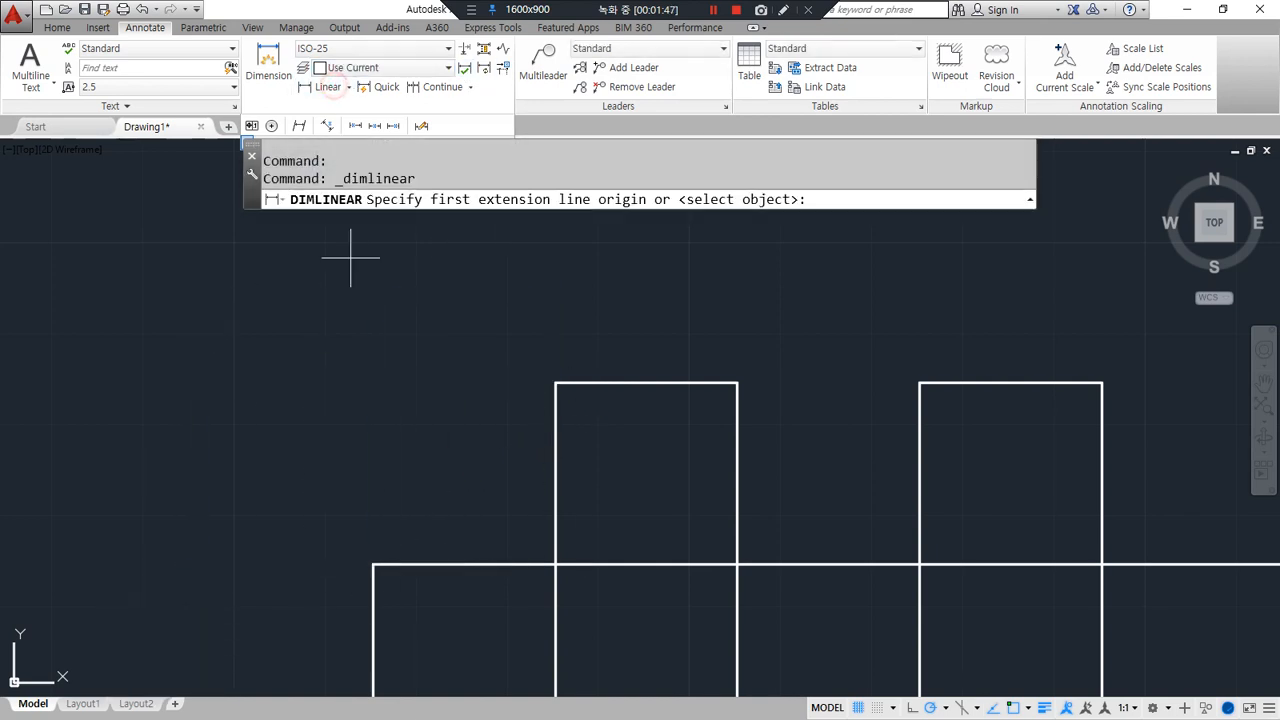
left_click(373, 566)
left_click(555, 383)
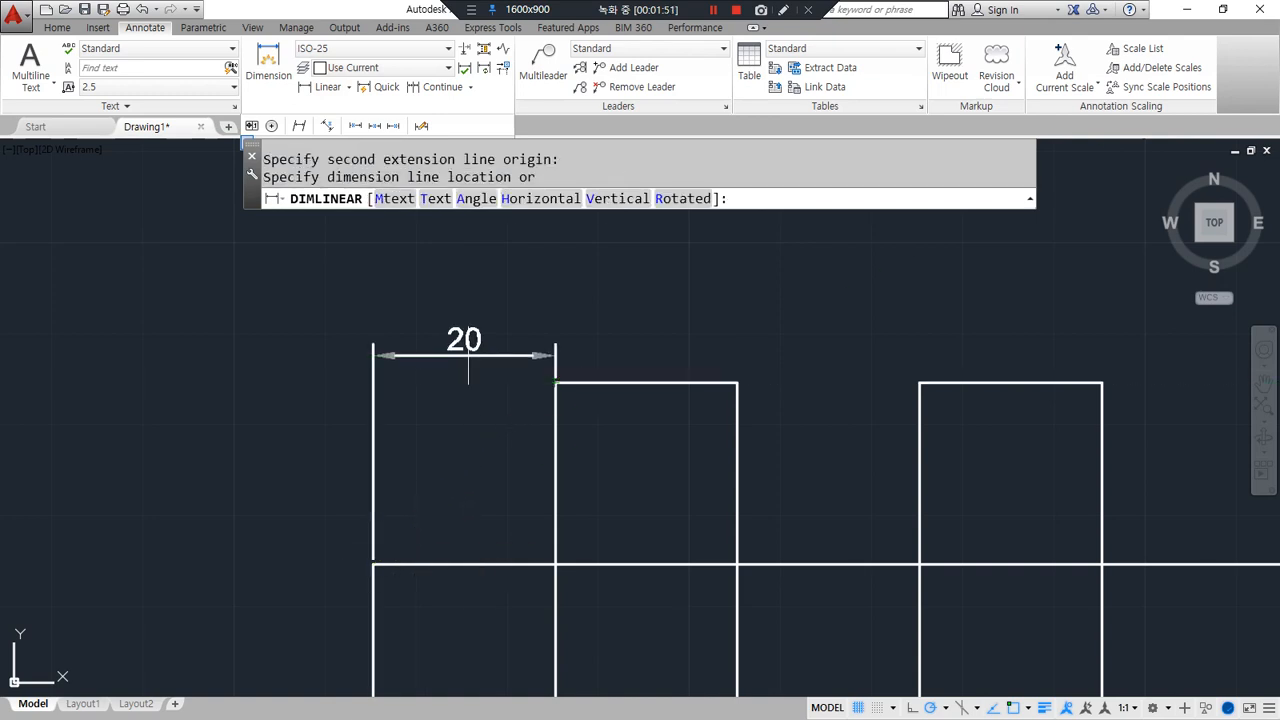
left_click(558, 201)
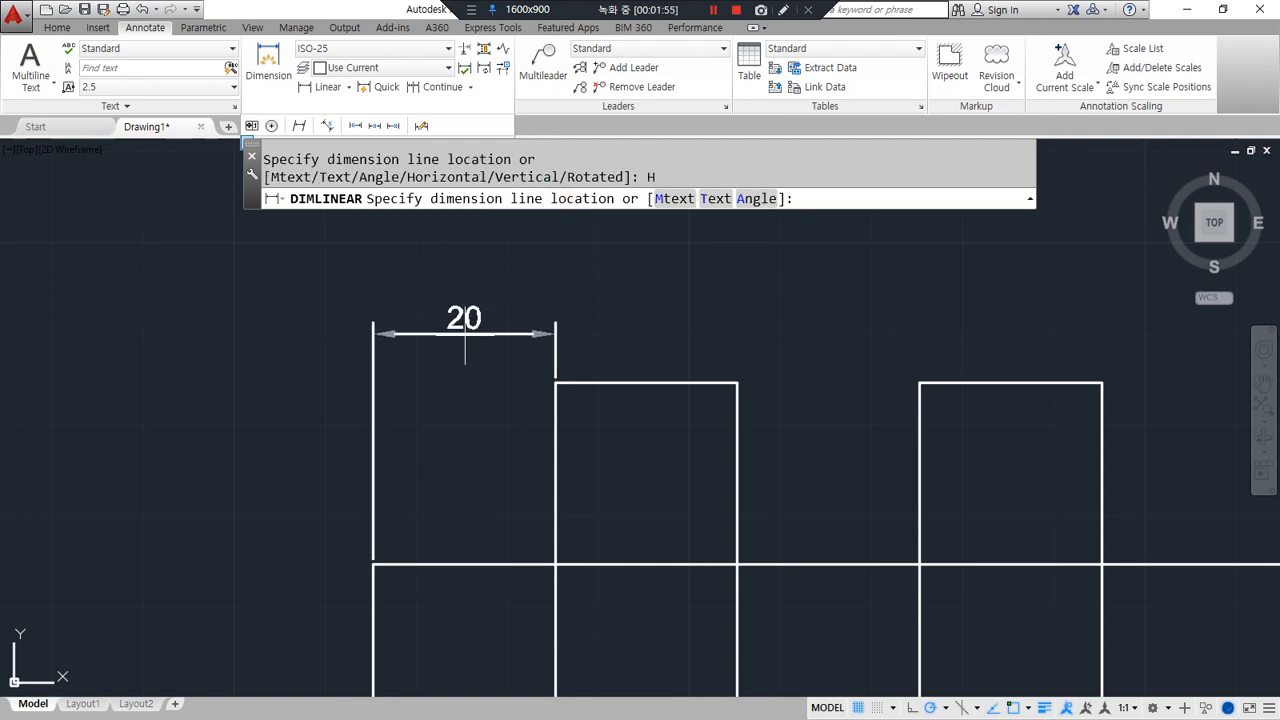
left_click(270, 294)
Dimension the same two corners with a linear dimension locked to the Vertical option, placed left of the shape.
key("Return")
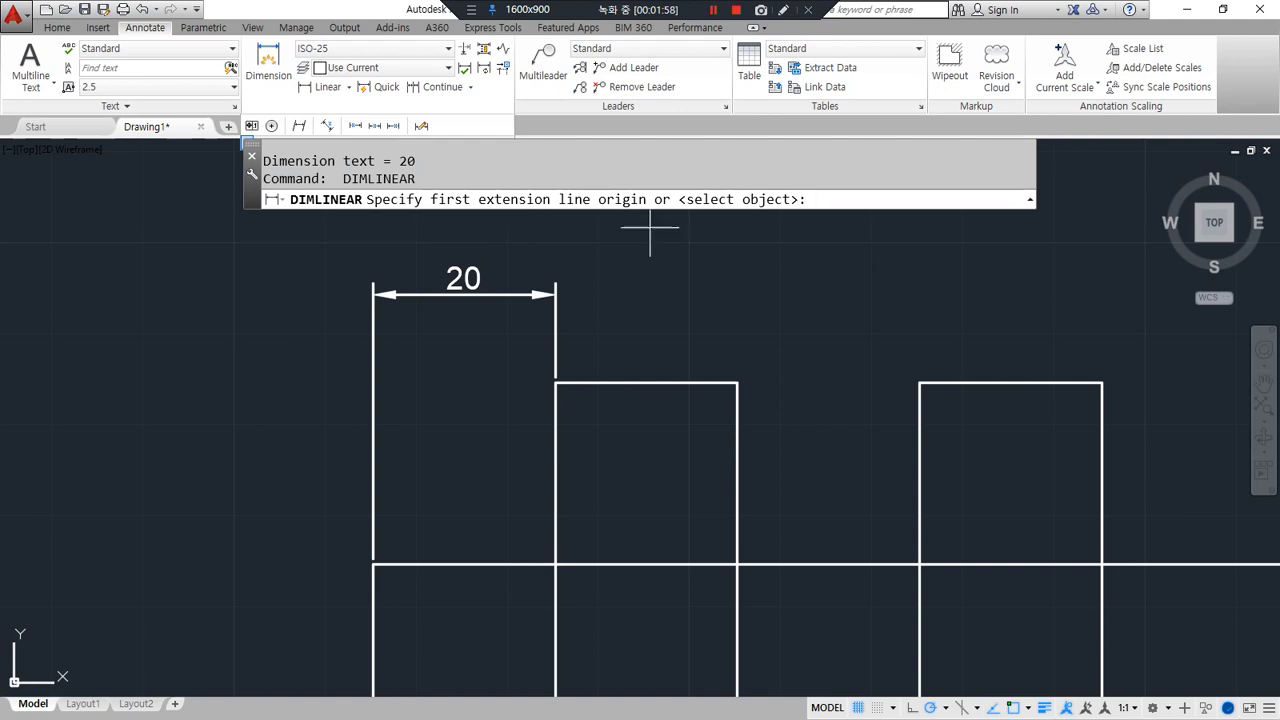
left_click(404, 566)
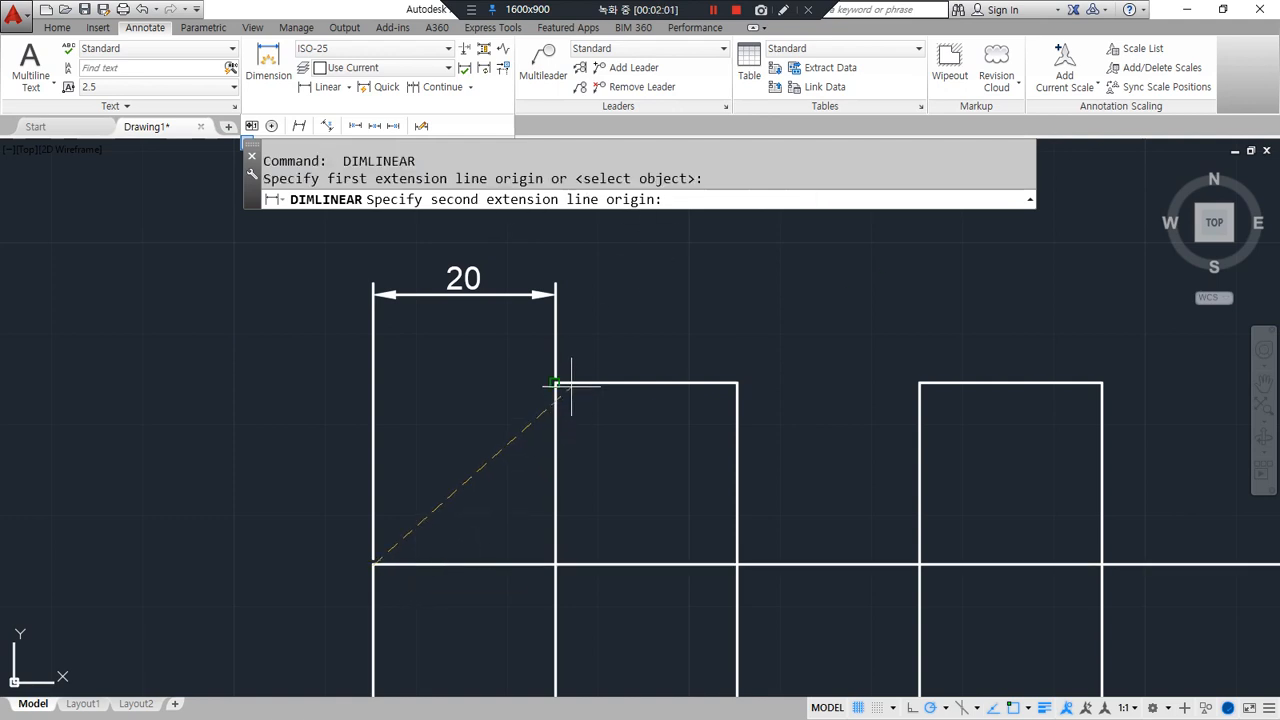
left_click(555, 383)
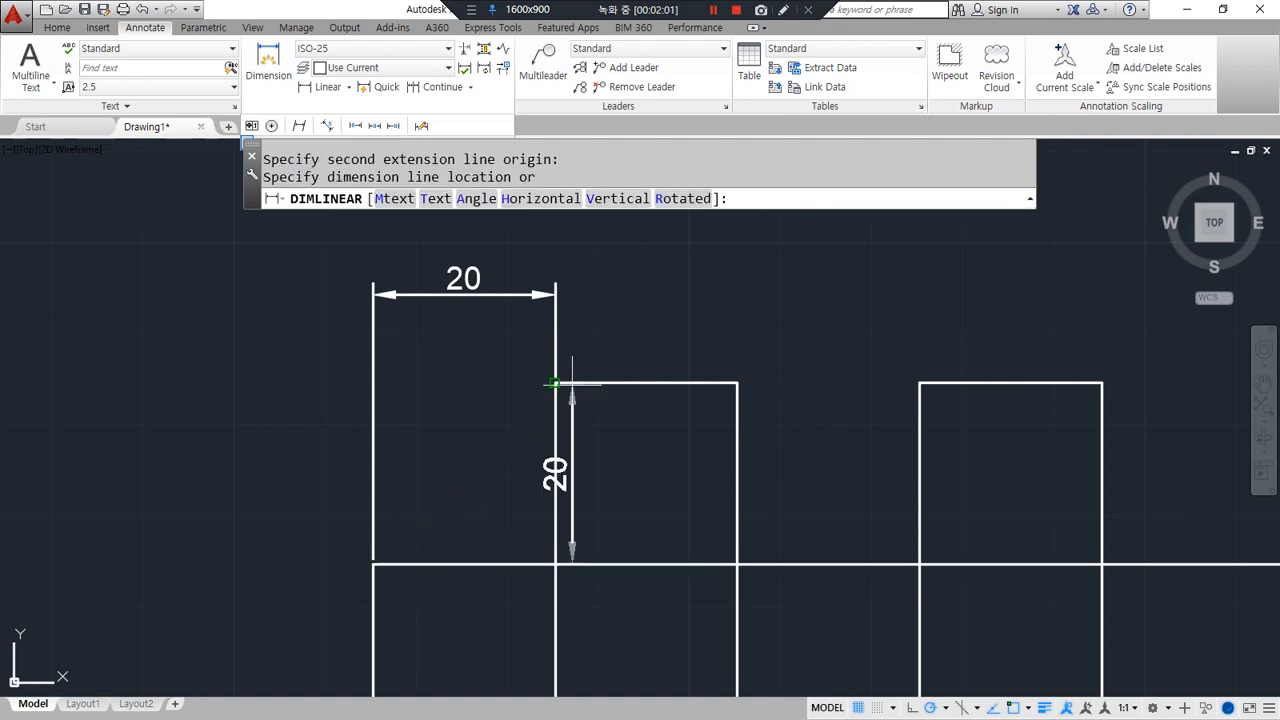
left_click(617, 198)
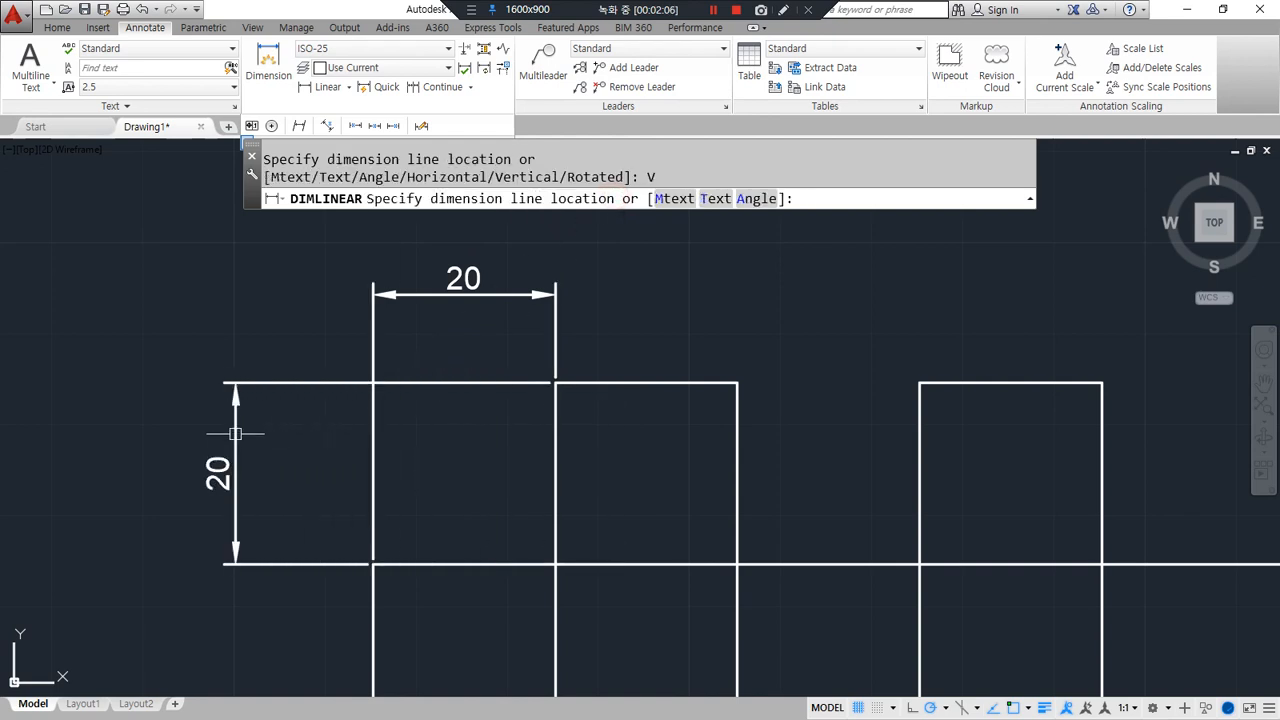
left_click(236, 550)
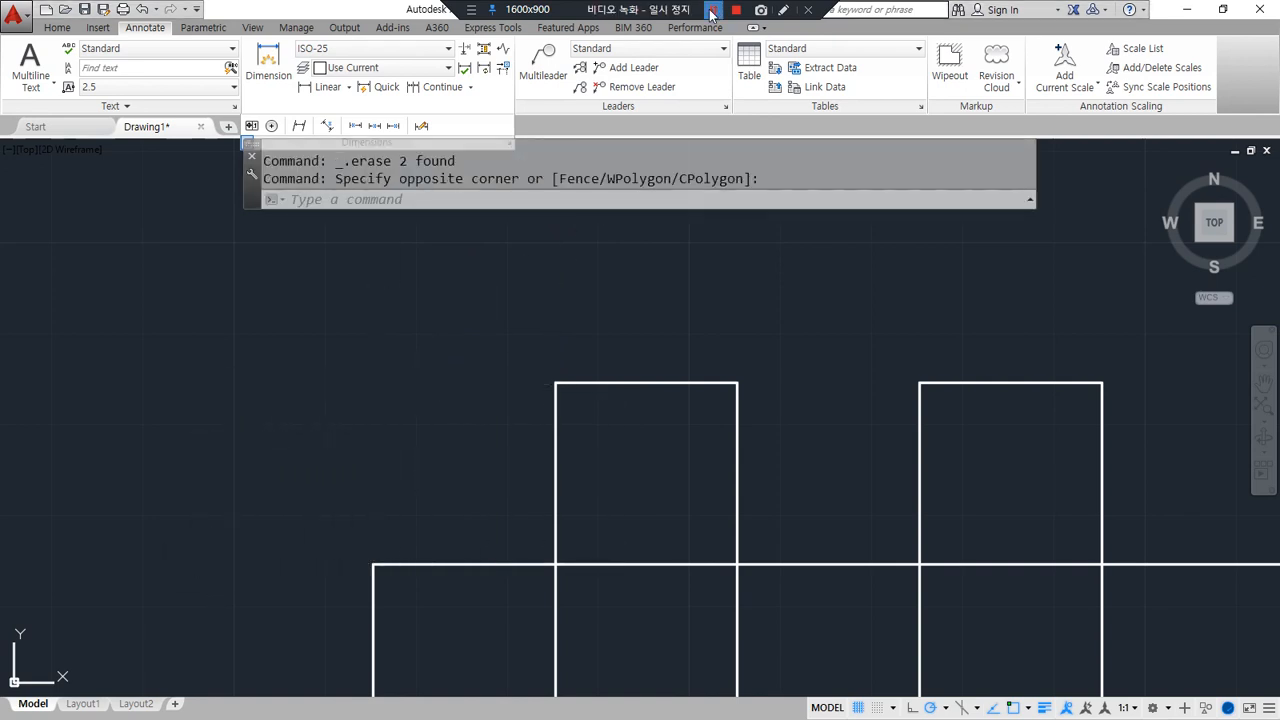
Dimension the two upper-left corners with a linear dimension using the Rotated option at 45 degrees, placed diagonally outside the shape.
left_click(327, 89)
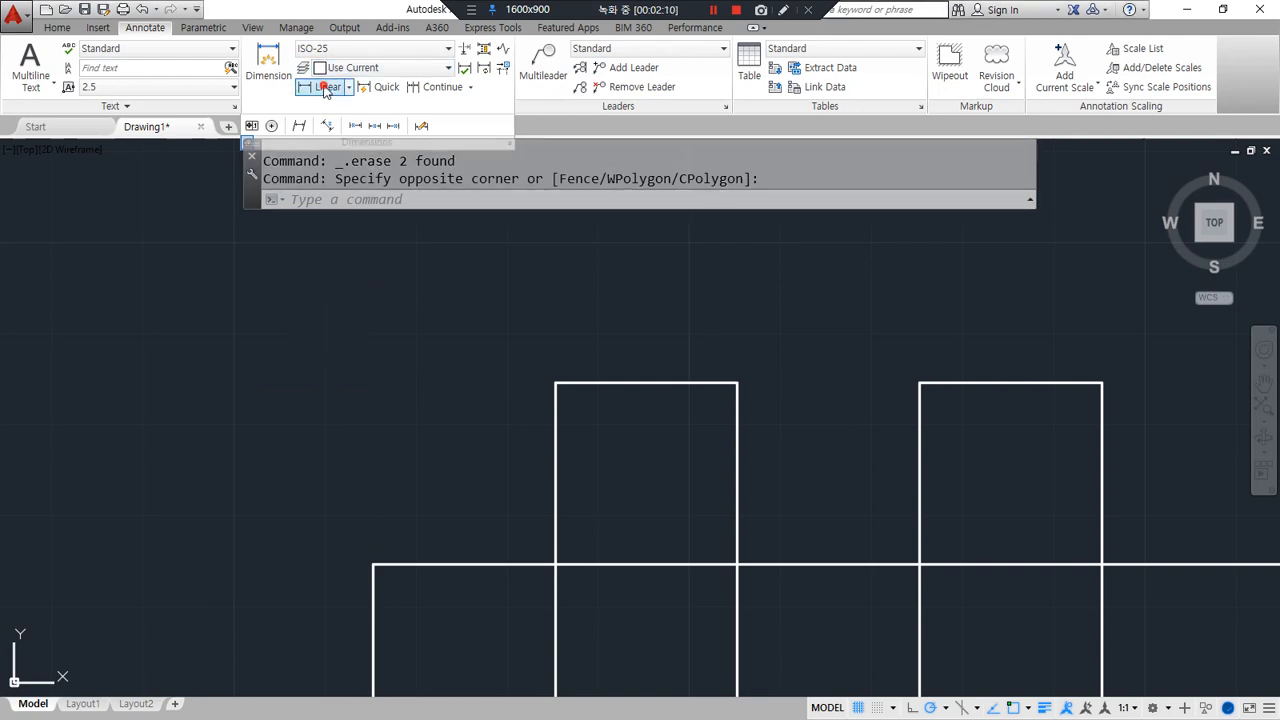
left_click(372, 565)
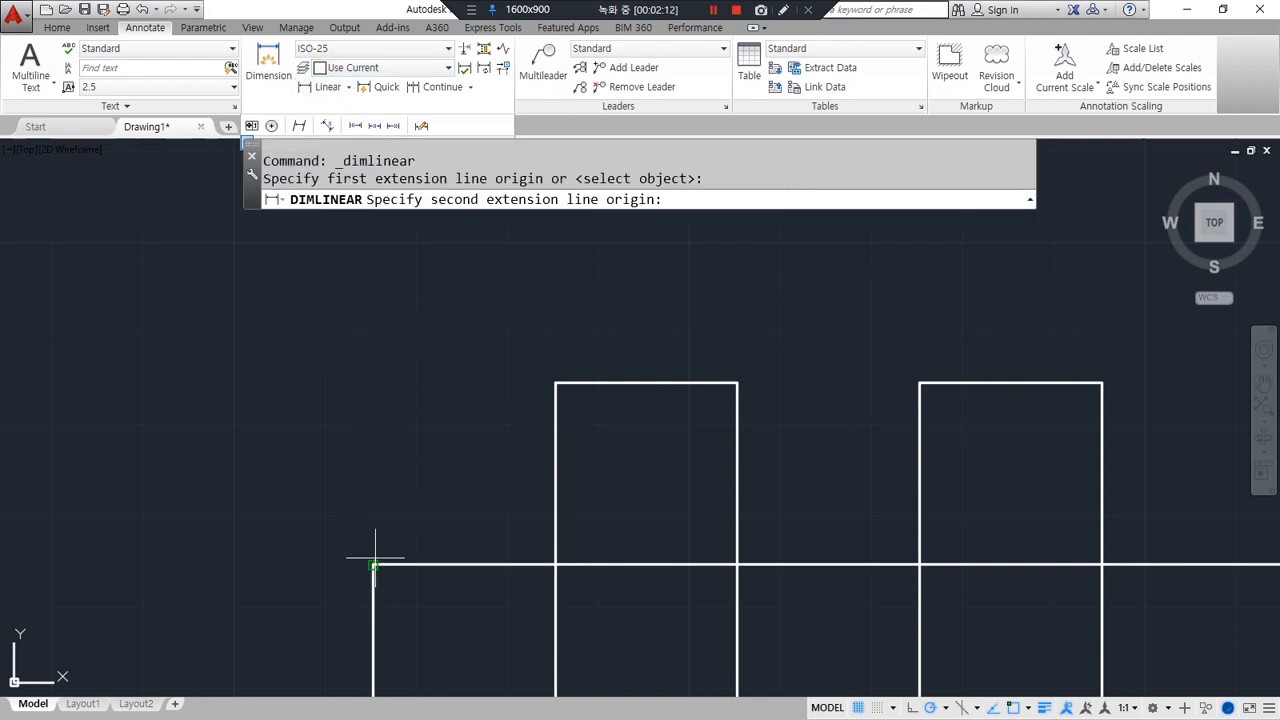
left_click(555, 383)
key("ctrl+alt+d")
mouse_move(721, 210)
left_mouse_down()
mouse_move(657, 204)
mouse_move(709, 216)
left_mouse_up()
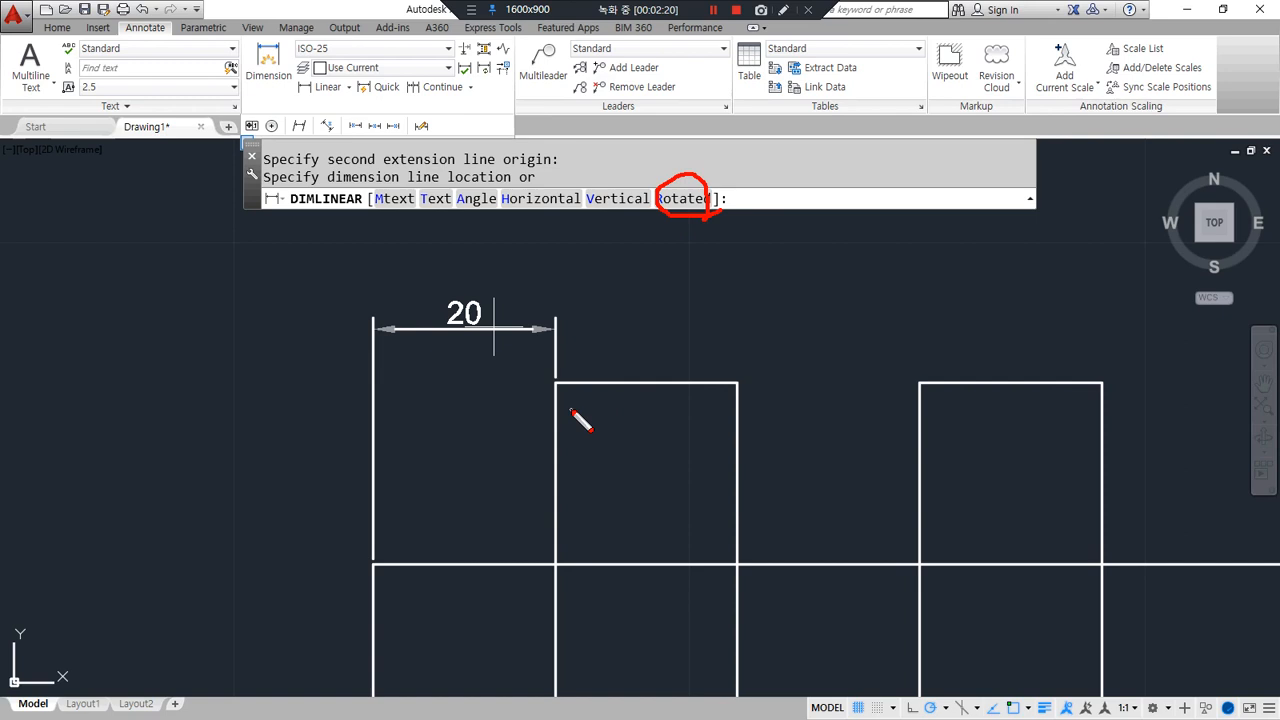
key("ctrl+alt+d")
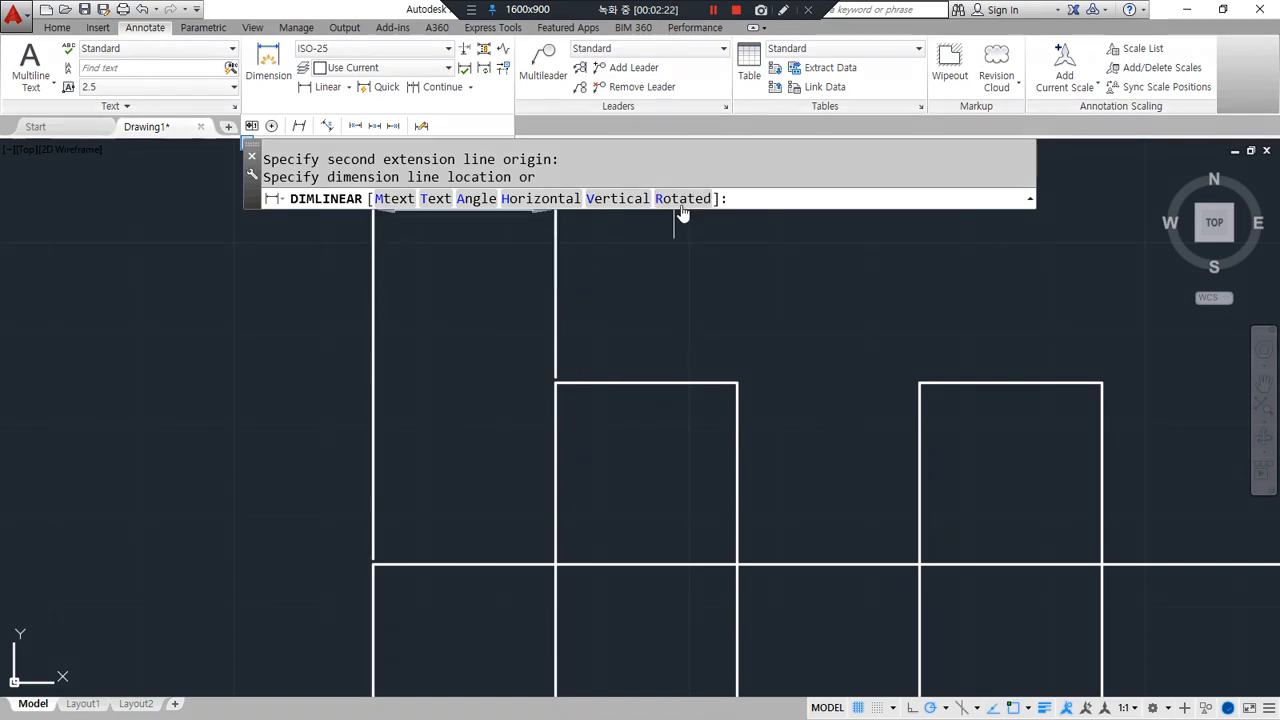
left_click(681, 199)
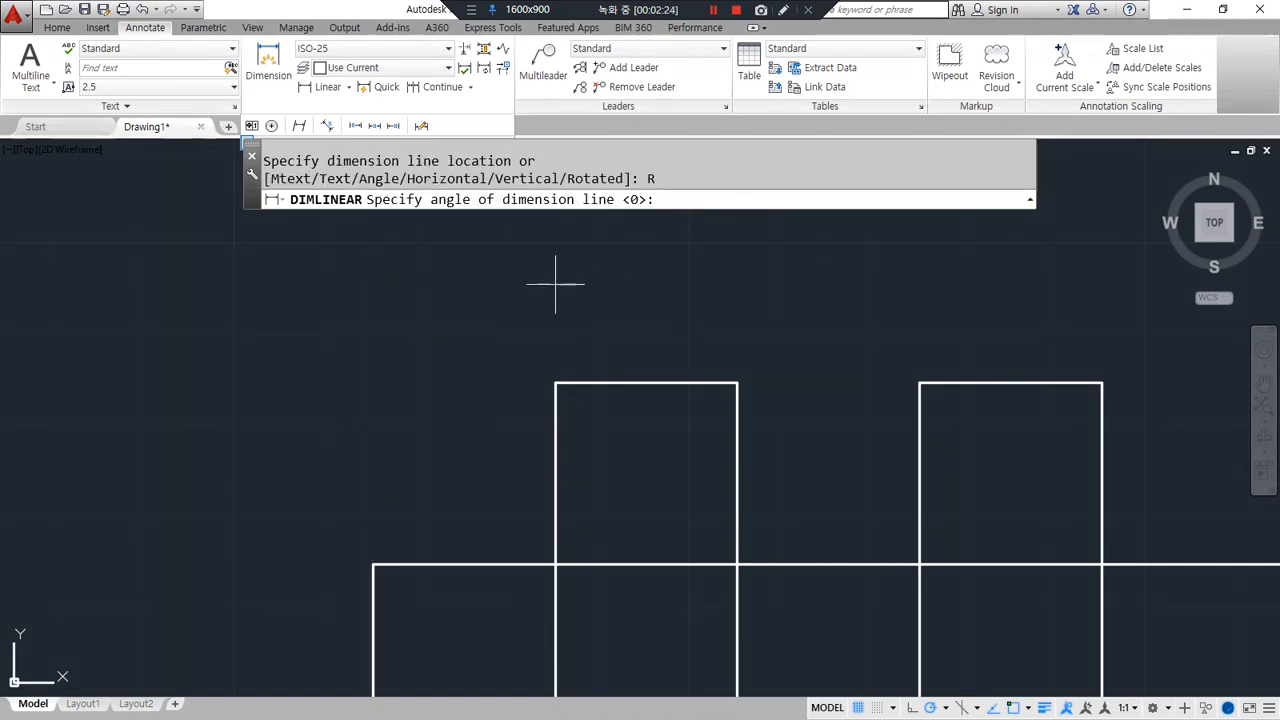
type("45")
key("Return")
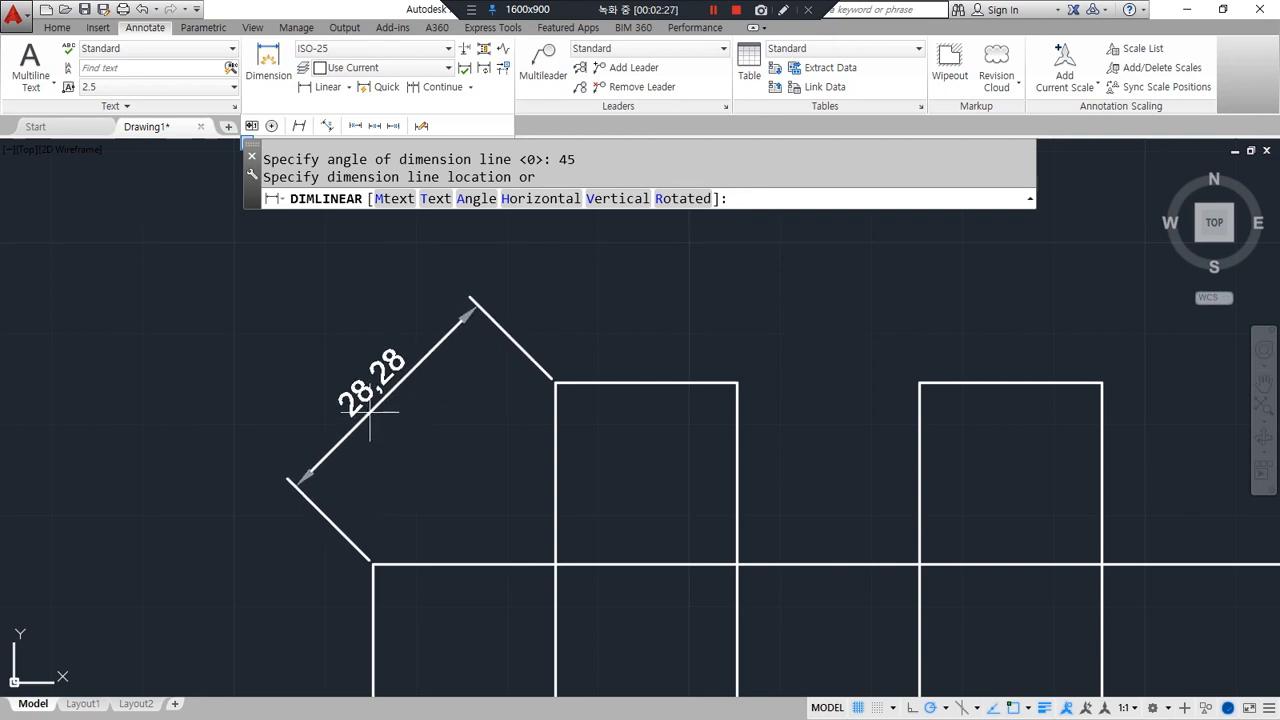
left_click(384, 402)
key("ctrl+alt+d")
left_click_drag(556, 383, 390, 582)
left_click_drag(438, 490, 372, 412)
mouse_move(372, 450)
left_mouse_down()
mouse_move(372, 412)
mouse_move(404, 398)
left_mouse_up()
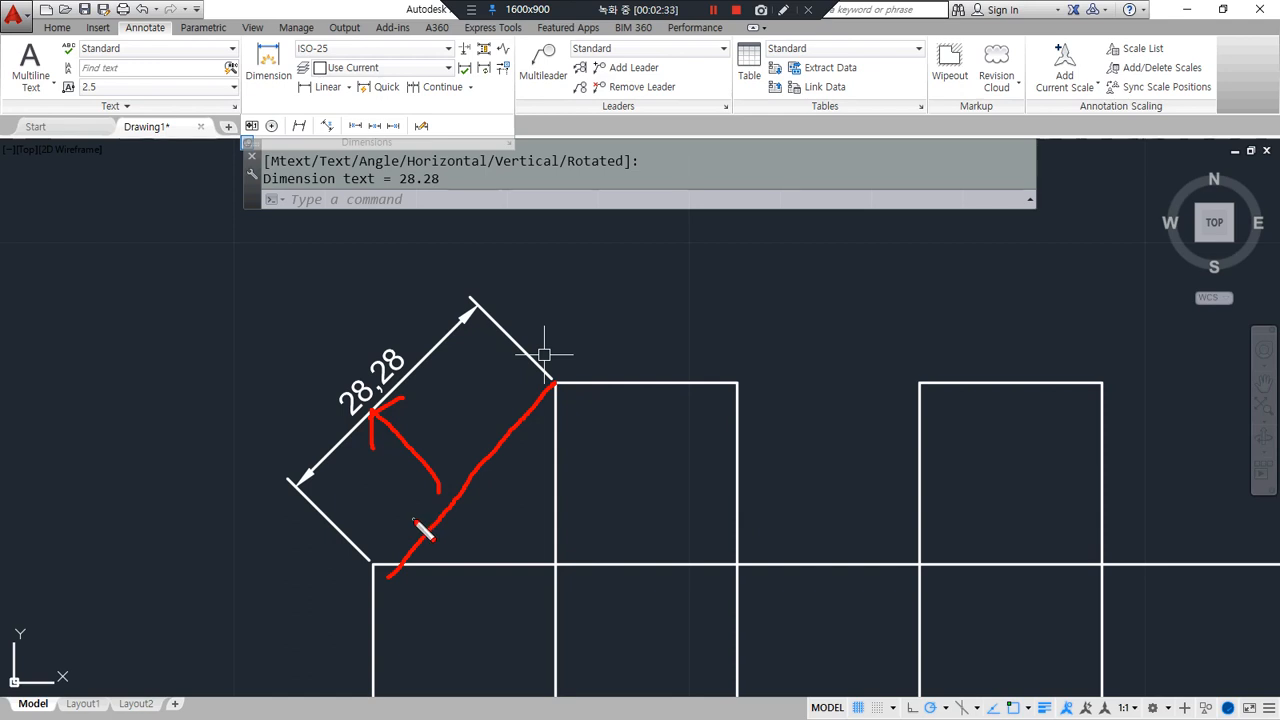
key("Escape")
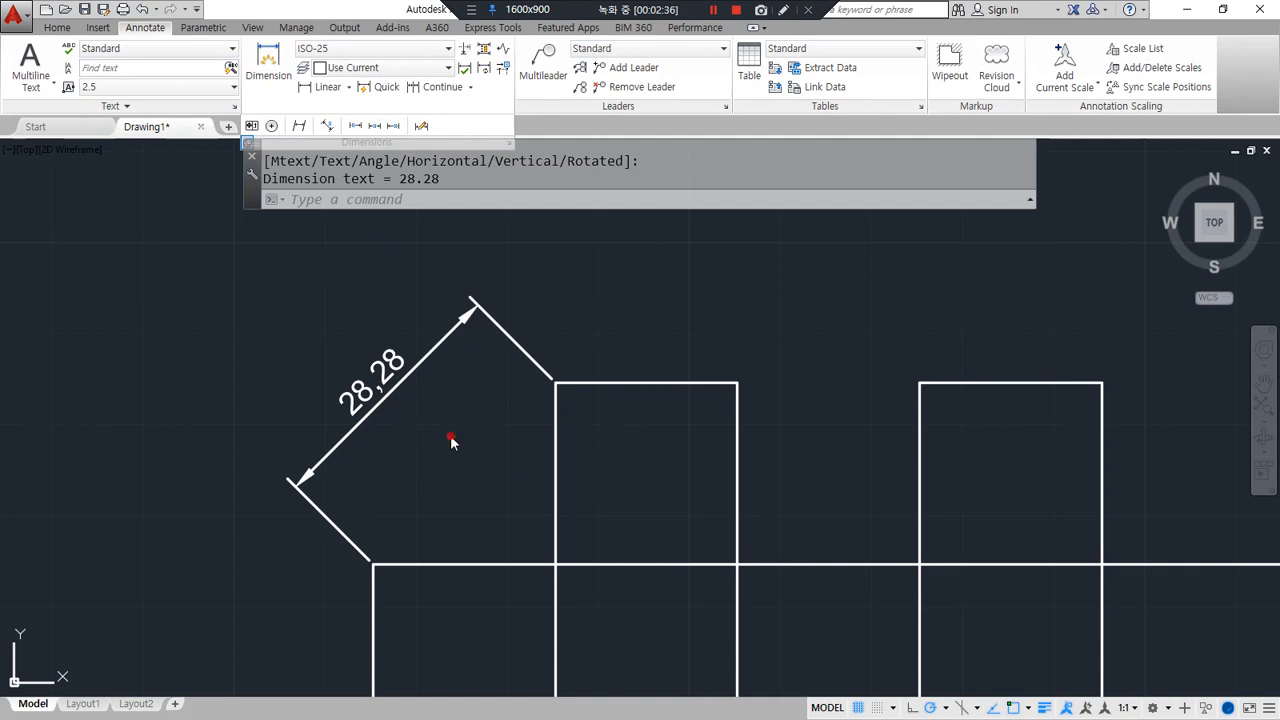
Erase the 45-degree rotated dimension between the two corners.
left_click_drag(306, 314, 563, 223)
type("e")
key("Return")
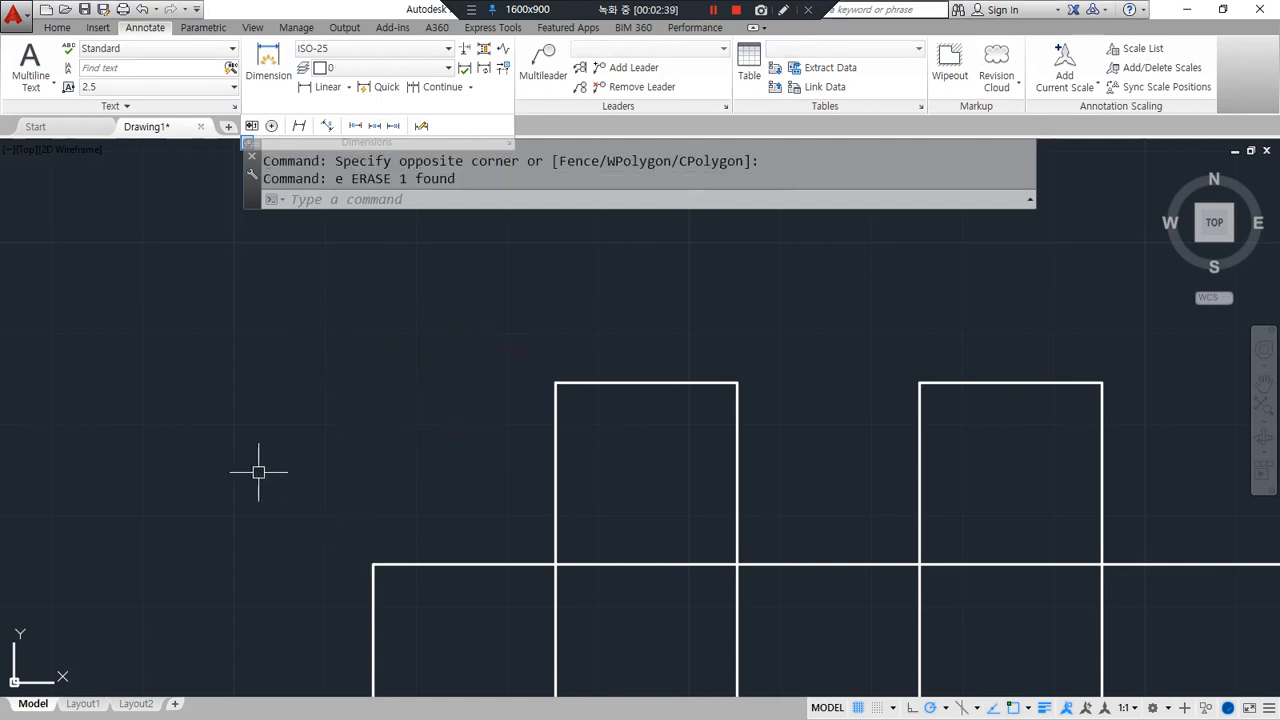
Start a linear dimension between the same two upper-left corners and open its text for editing with the Mtext option.
left_click(320, 87)
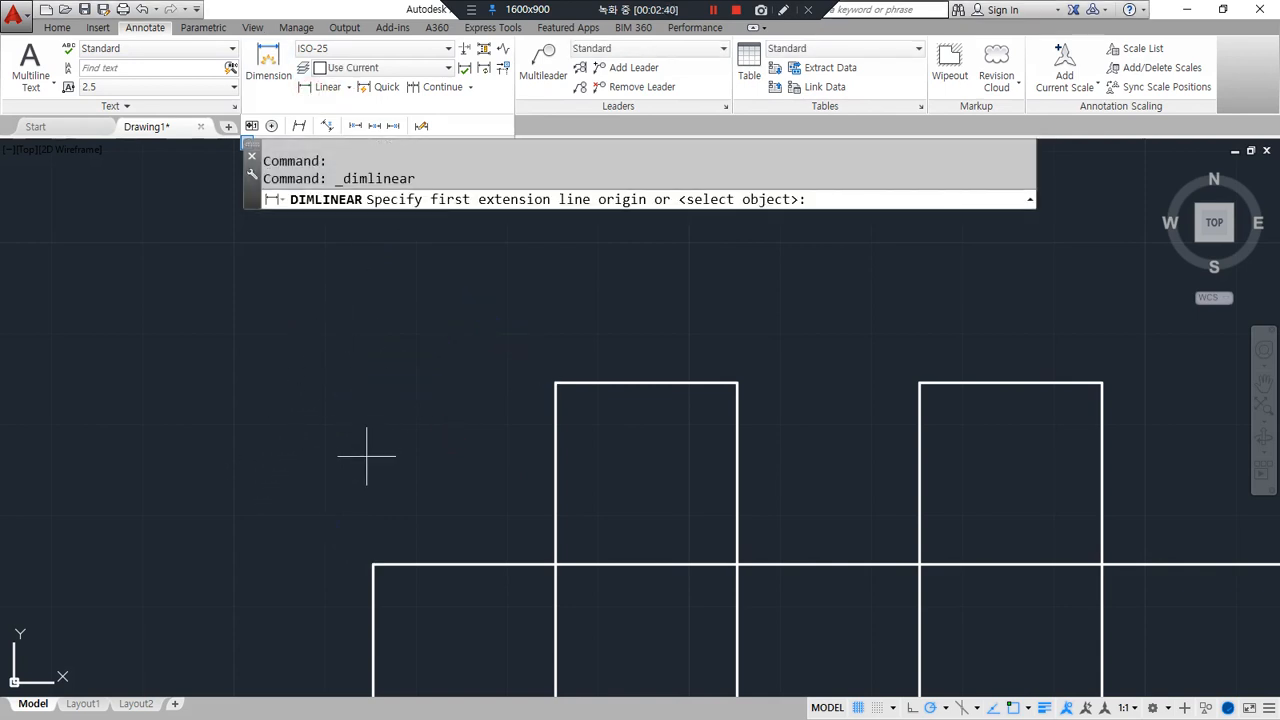
left_click(373, 565)
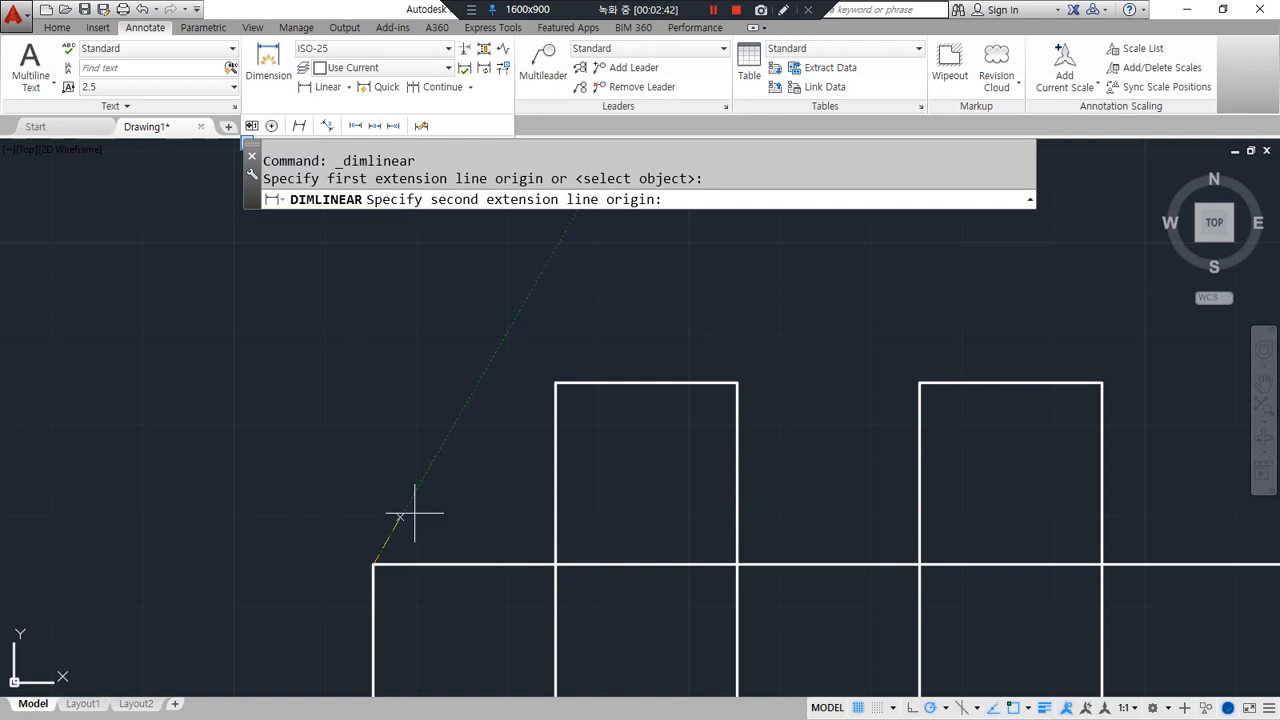
left_click(555, 383)
key("ctrl+alt+d")
mouse_move(439, 217)
left_mouse_down()
mouse_move(368, 203)
mouse_move(449, 217)
mouse_move(427, 223)
left_mouse_up()
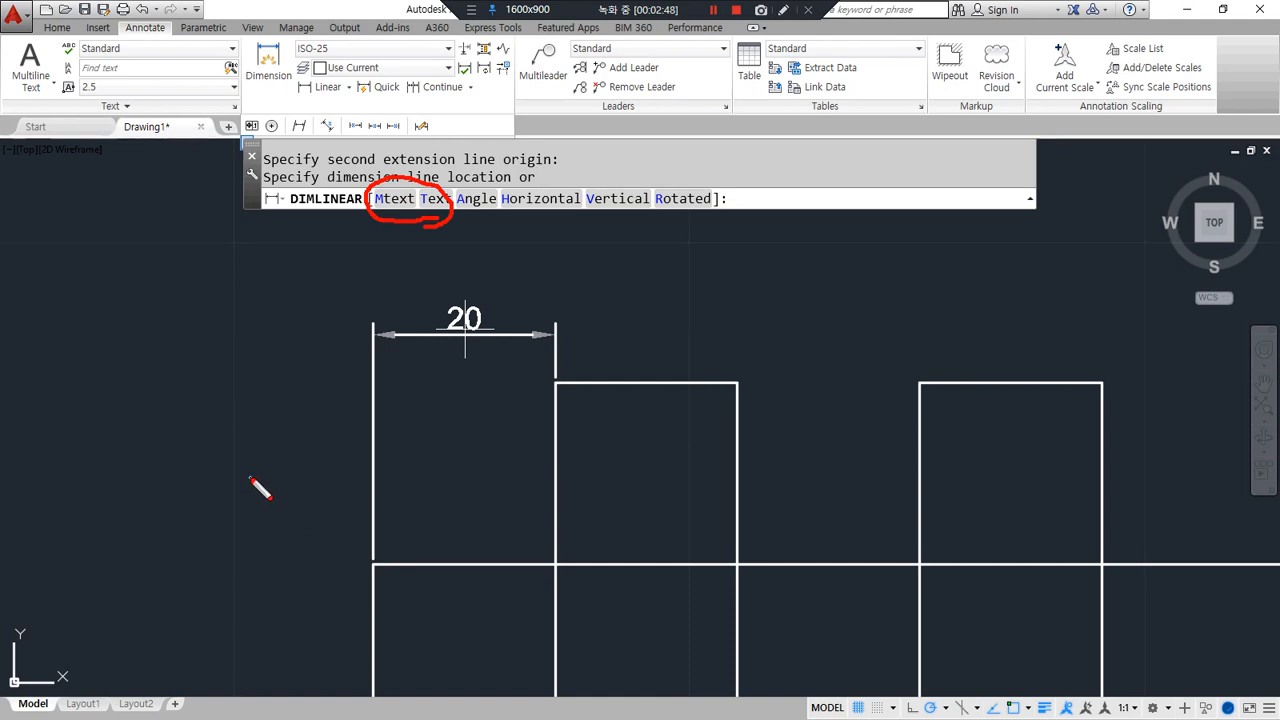
mouse_move(457, 349)
left_mouse_down()
mouse_move(491, 320)
mouse_move(466, 349)
mouse_move(483, 351)
mouse_move(482, 305)
mouse_move(497, 355)
left_mouse_up()
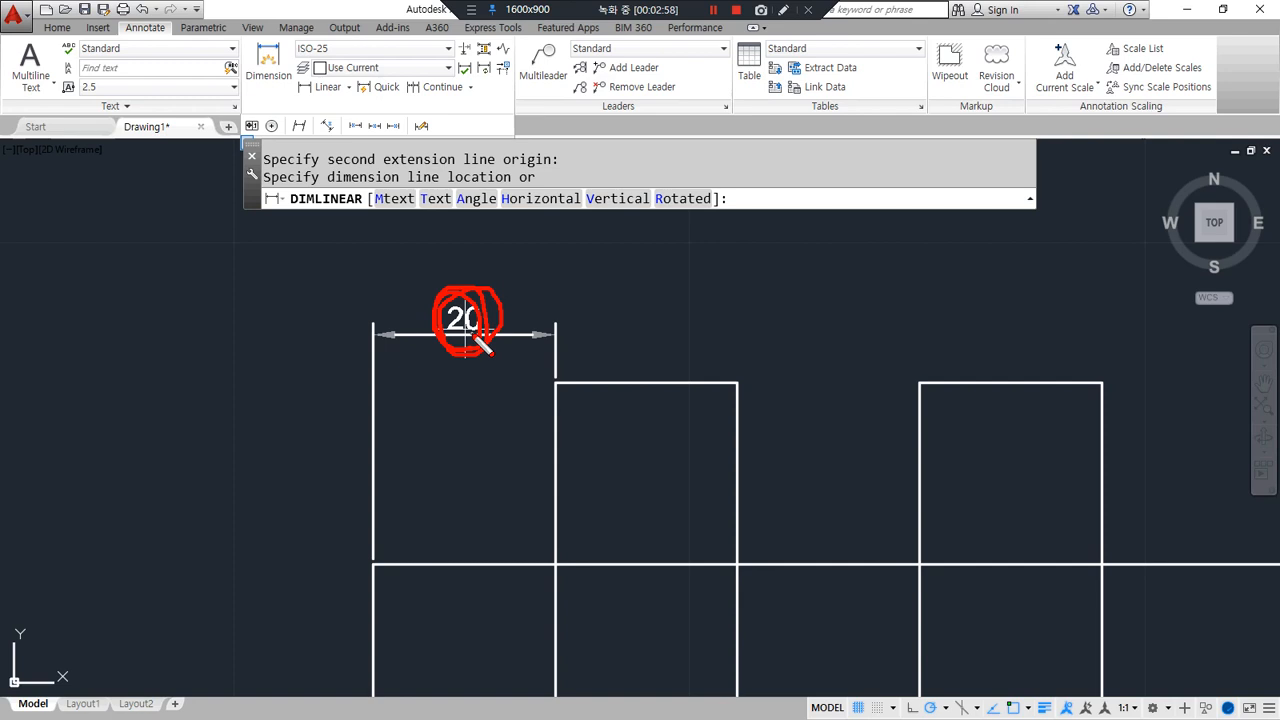
key("Escape")
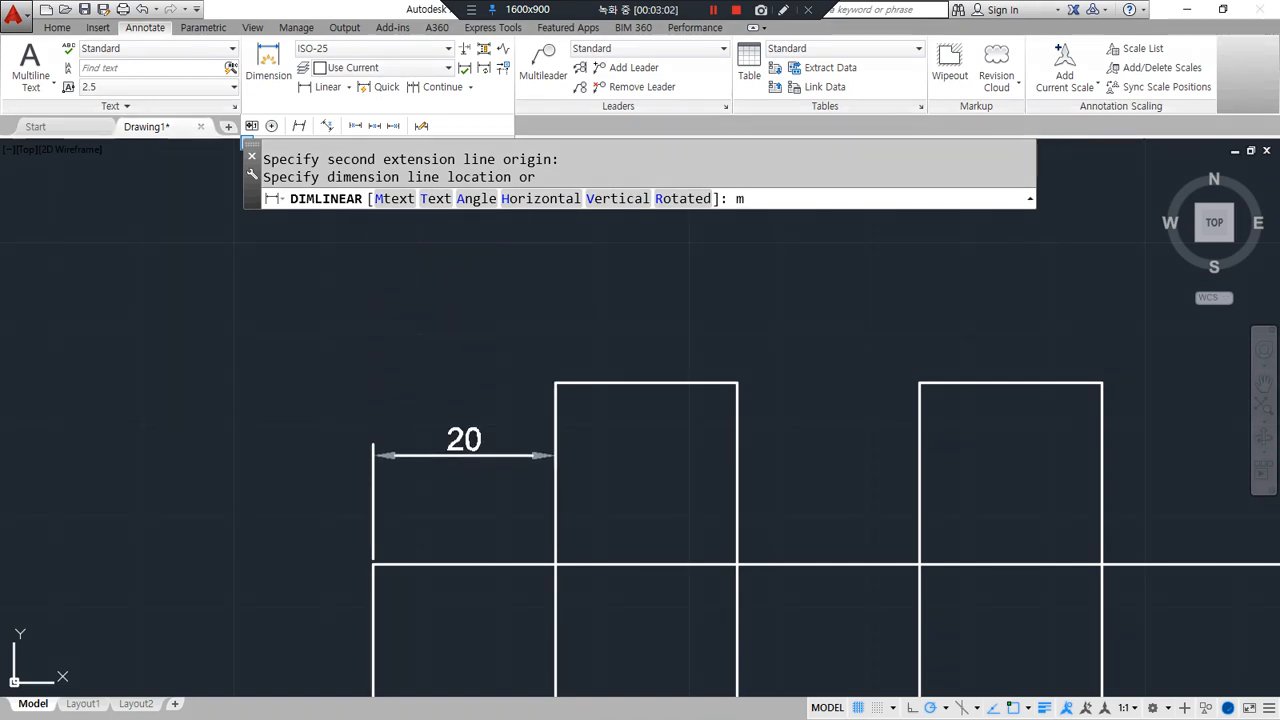
key("Return")
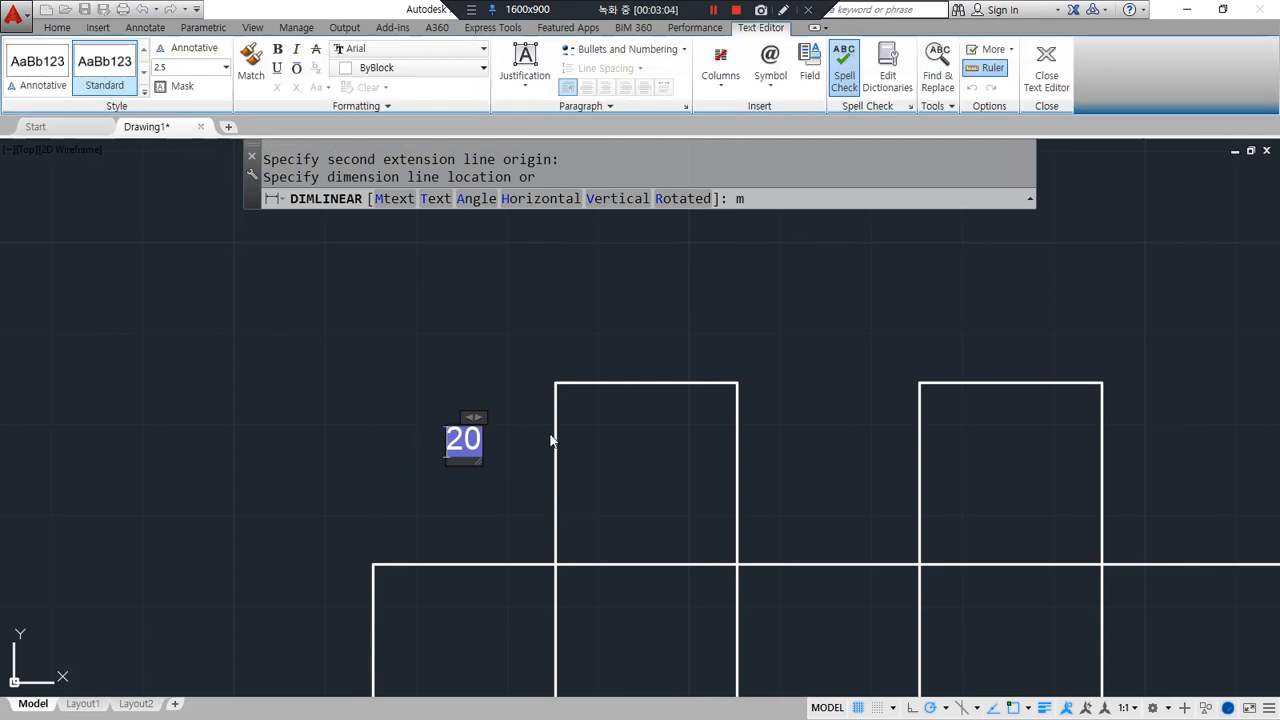
Replace the dimension text with 동해물과 백두산이 on two lines and place the dimension above the shape.
type("동해묽")
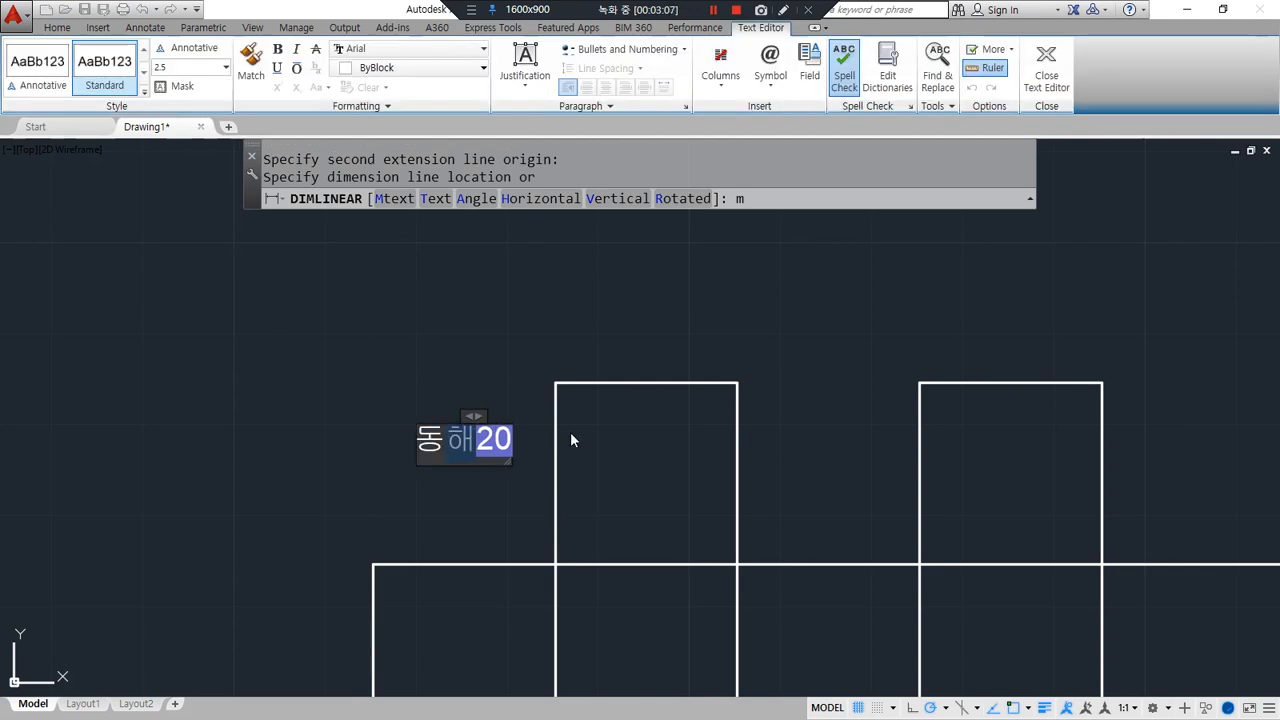
type("과")
key("BackSpace")
key("BackSpace")
key("BackSpace")
key("BackSpace")
type("무ㄹ과 백수")
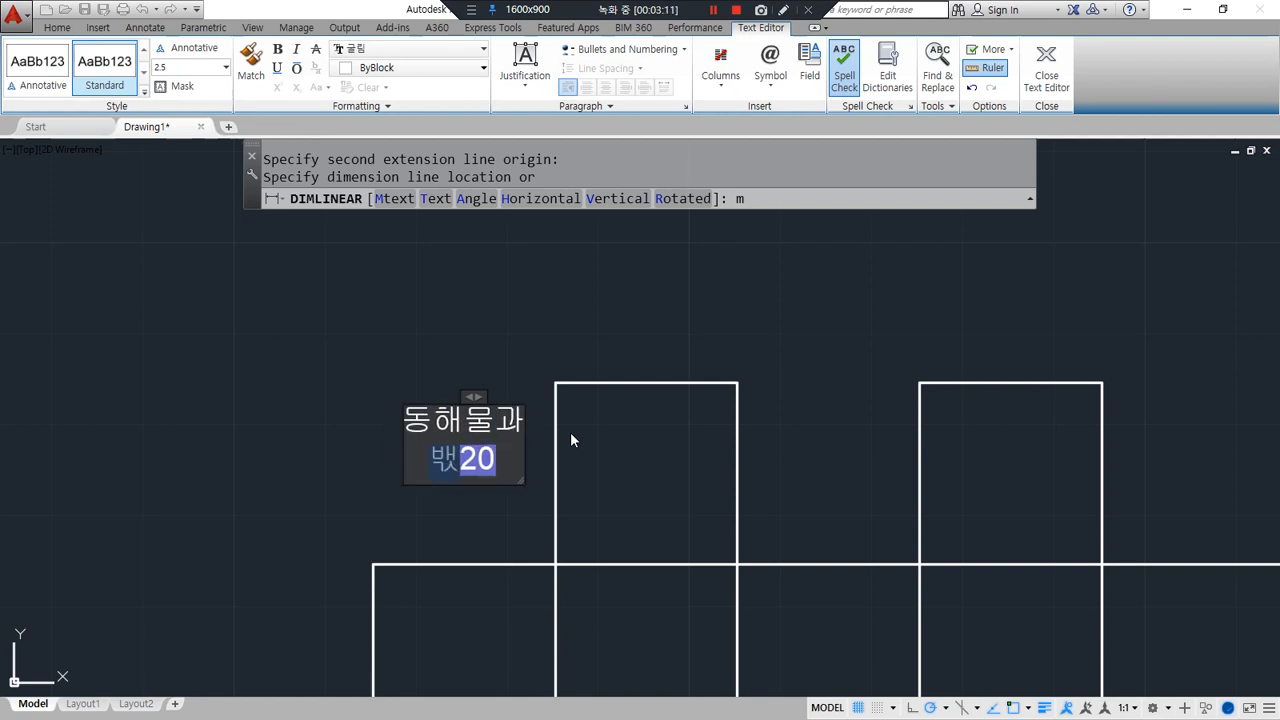
key("BackSpace")
type("두산이")
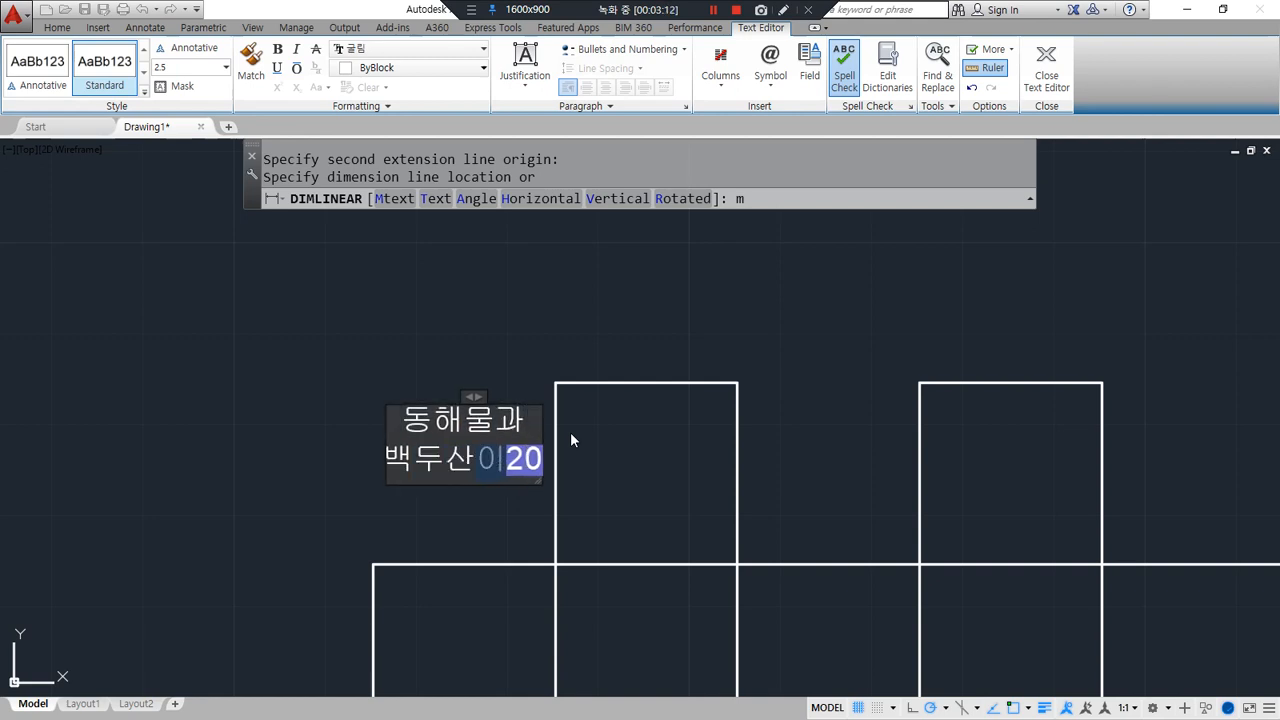
key("Delete")
left_click(570, 432)
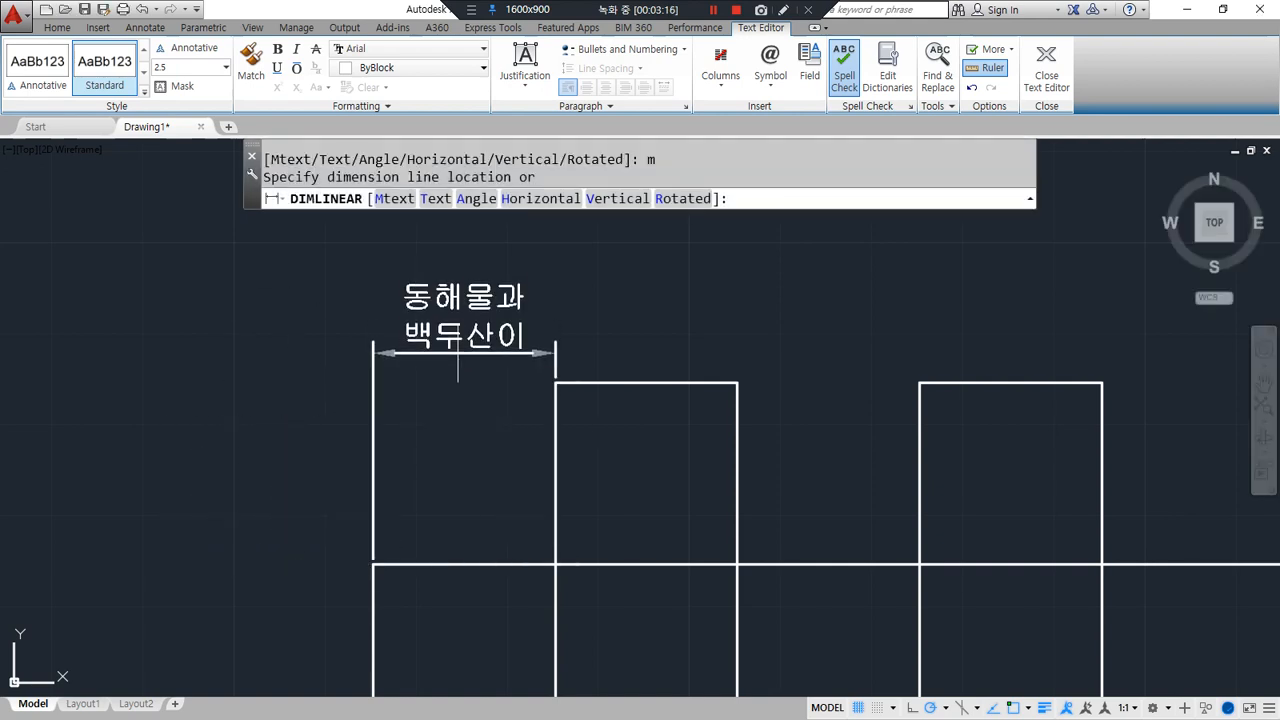
left_click(453, 333)
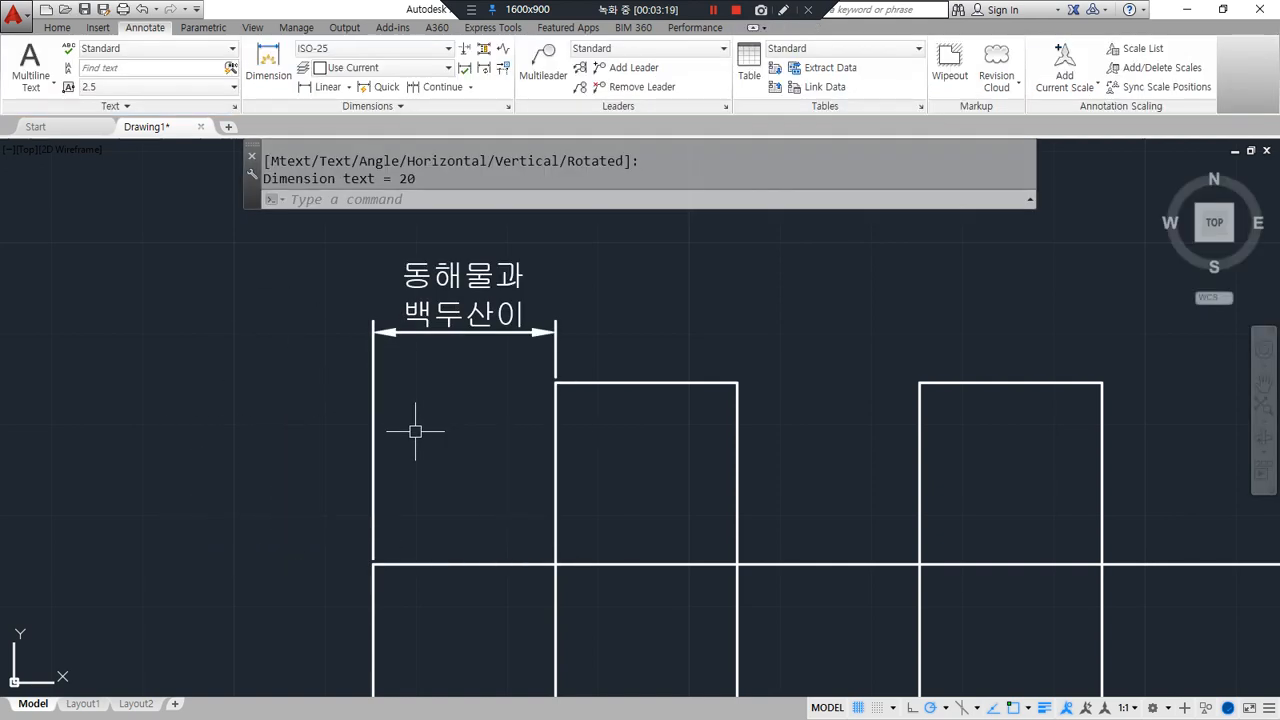
key("Return")
mouse_move(737, 380)
middle_mouse_down()
mouse_move(337, 456)
mouse_move(300, 509)
middle_mouse_up()
left_click(346, 493)
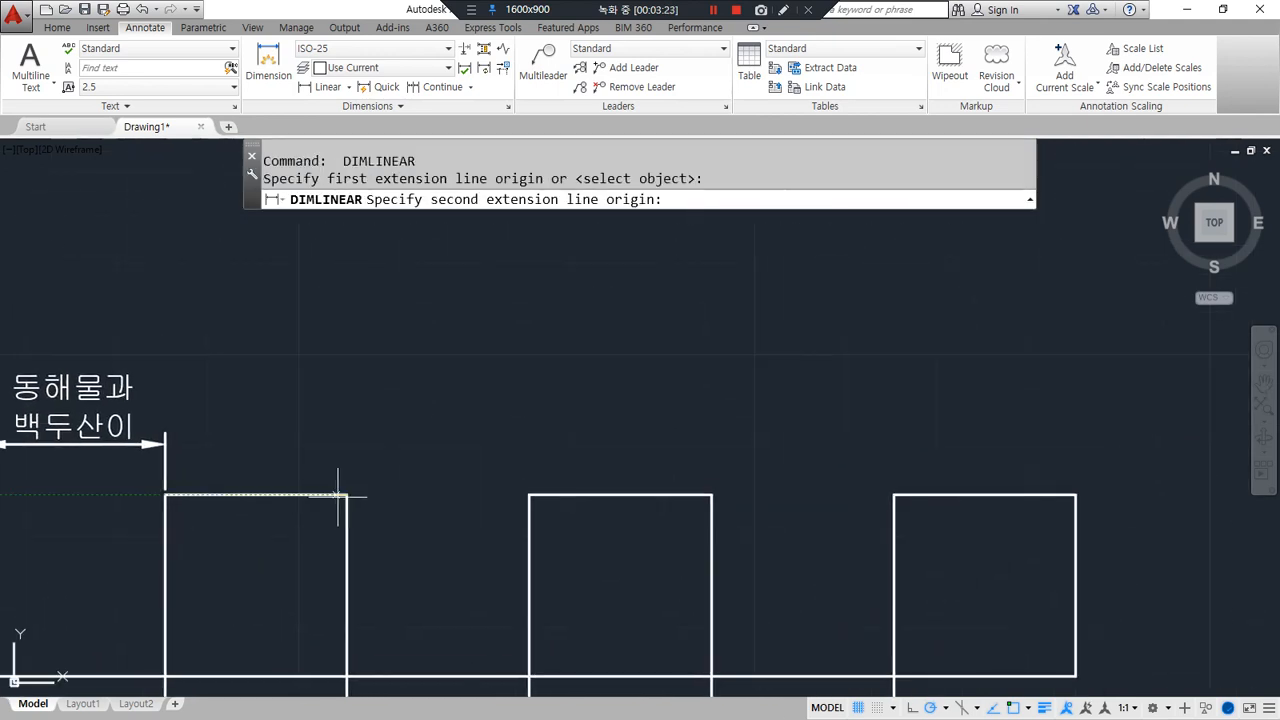
left_click(529, 494)
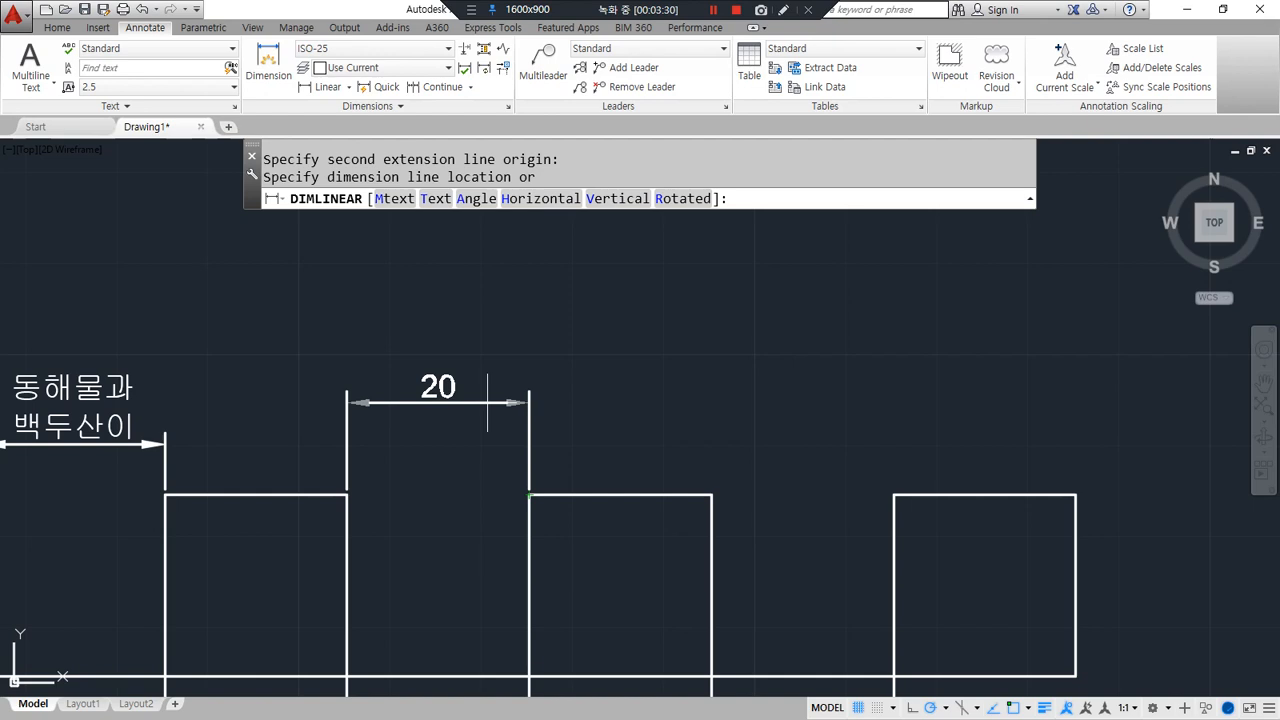
type("ㅅ")
key("Return")
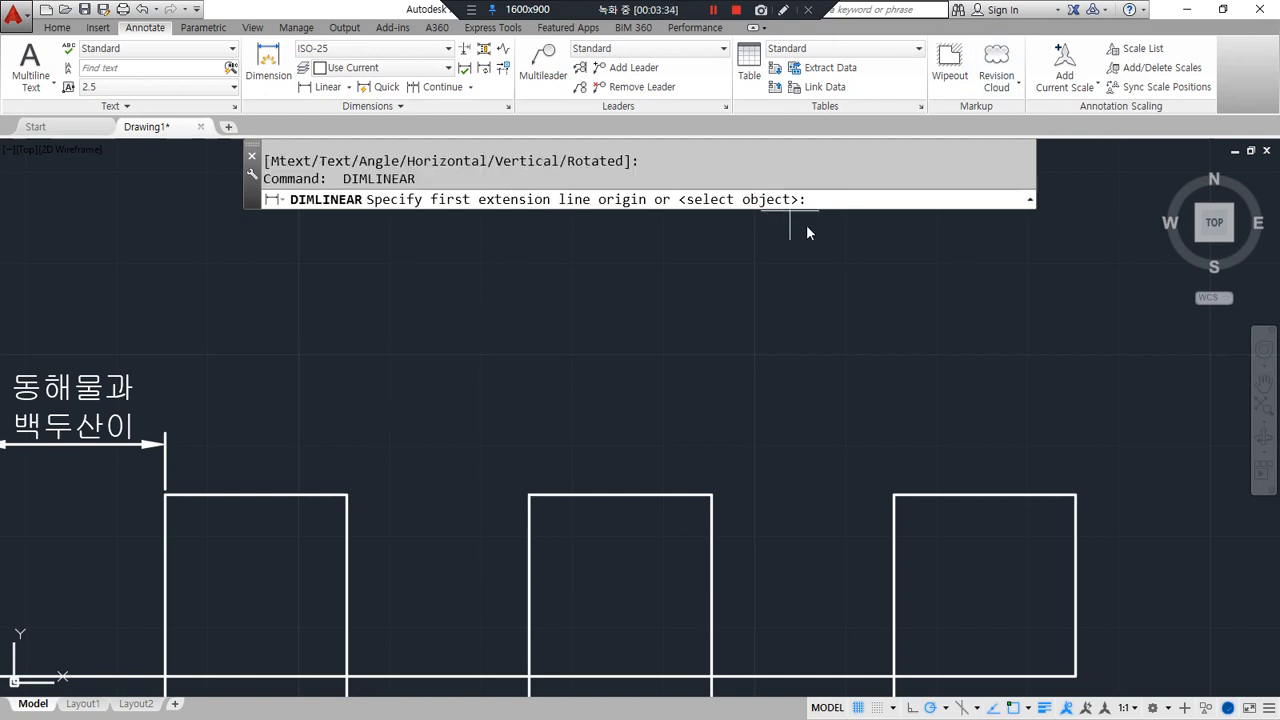
key("Escape")
key("Escape")
left_click(314, 88)
left_click(347, 494)
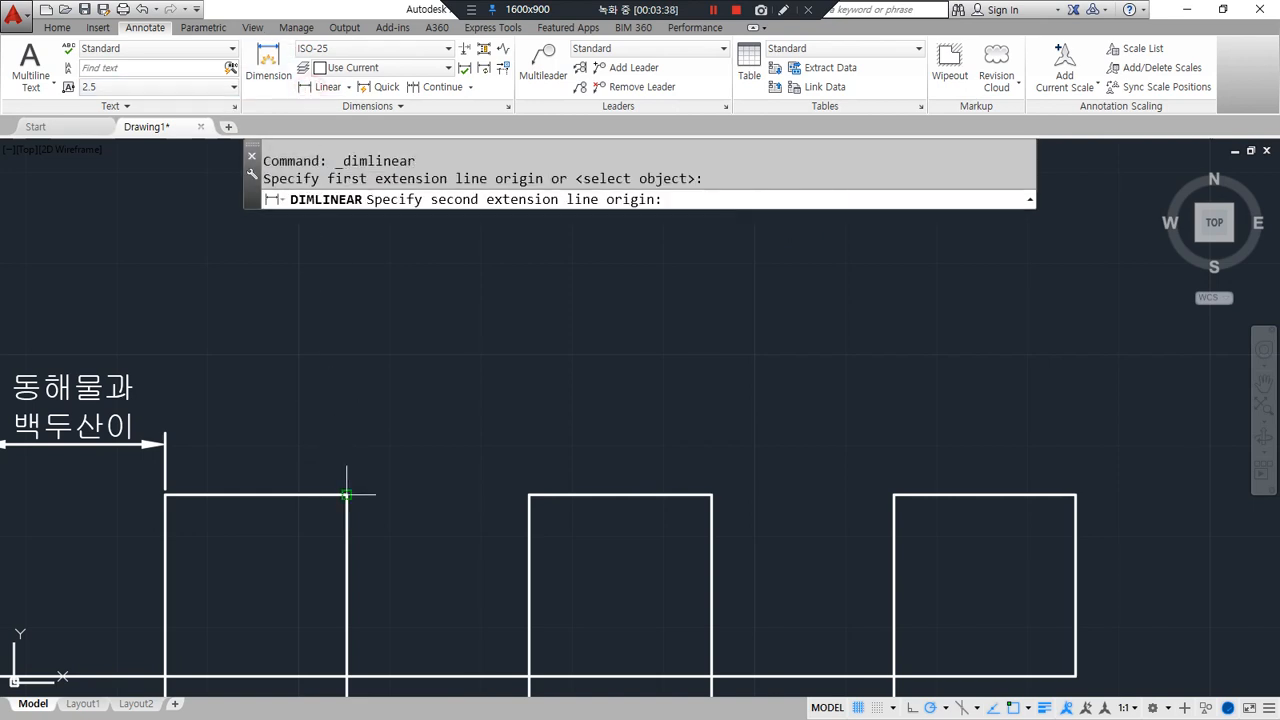
left_click(529, 494)
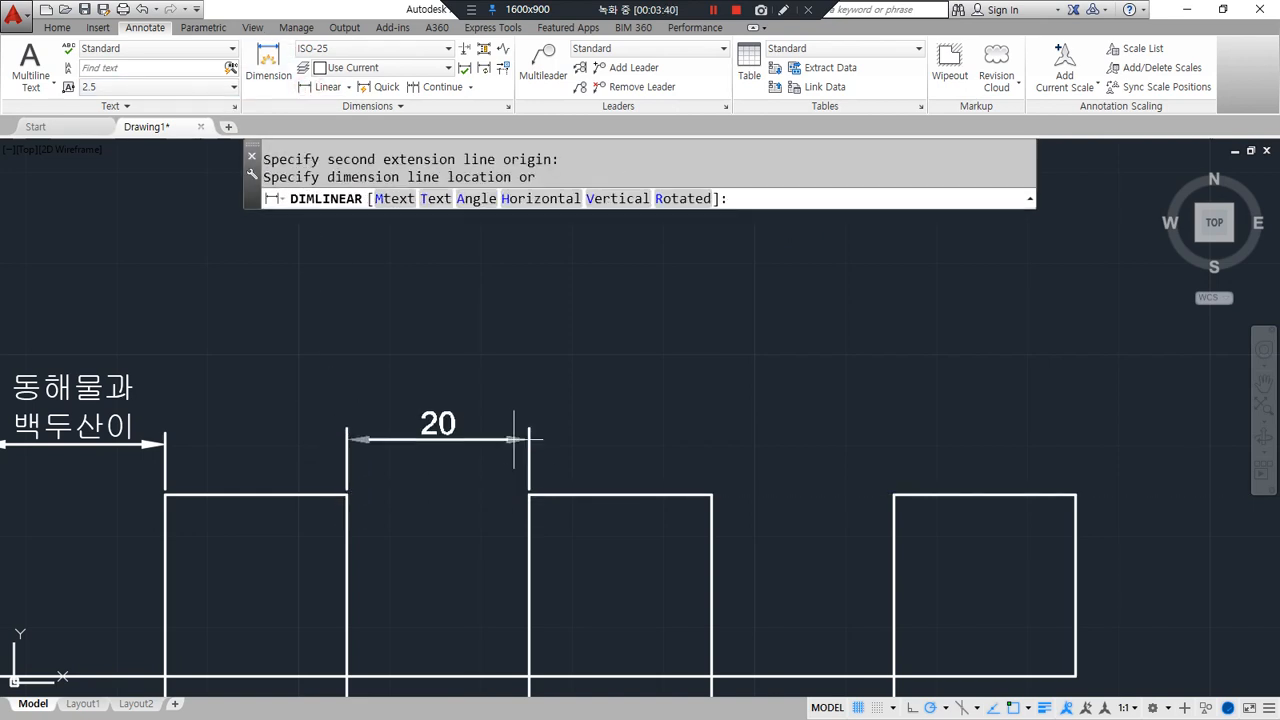
left_click(437, 198)
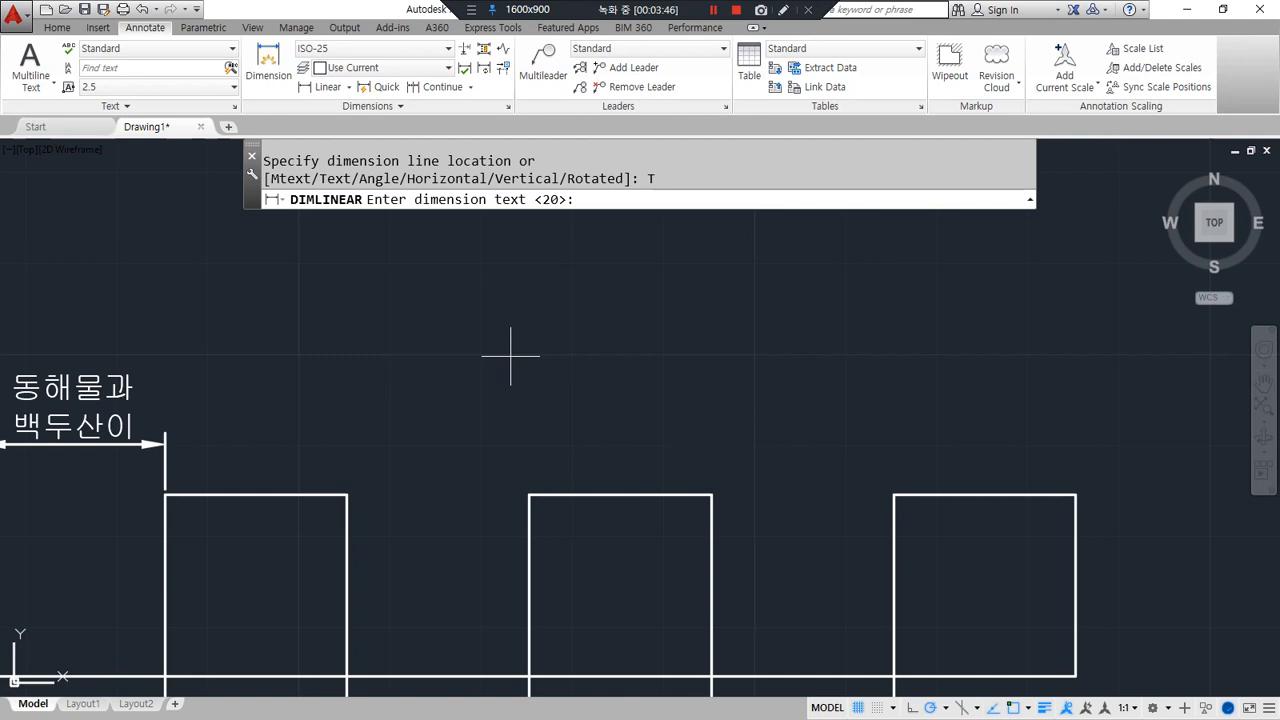
key("Escape")
Create a new blank drawing, undo its zoom and return to Drawing1.
key("ctrl+n")
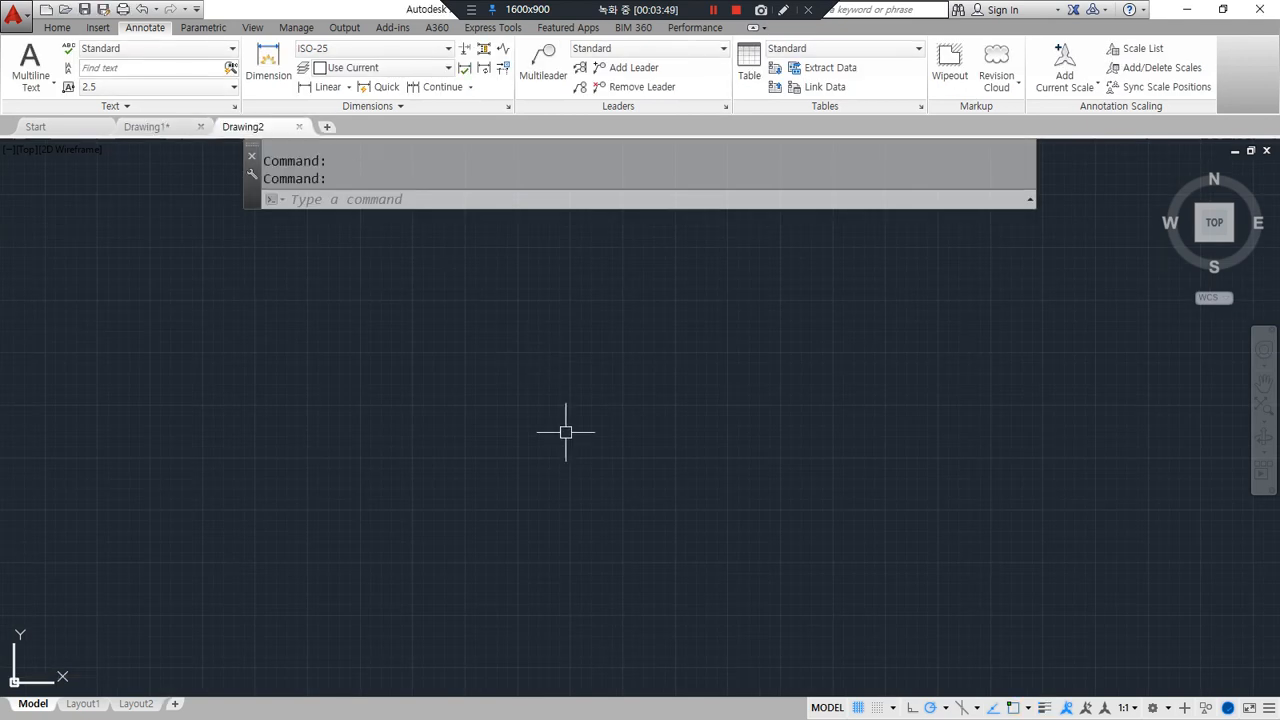
scroll(490, 507, "up", 2)
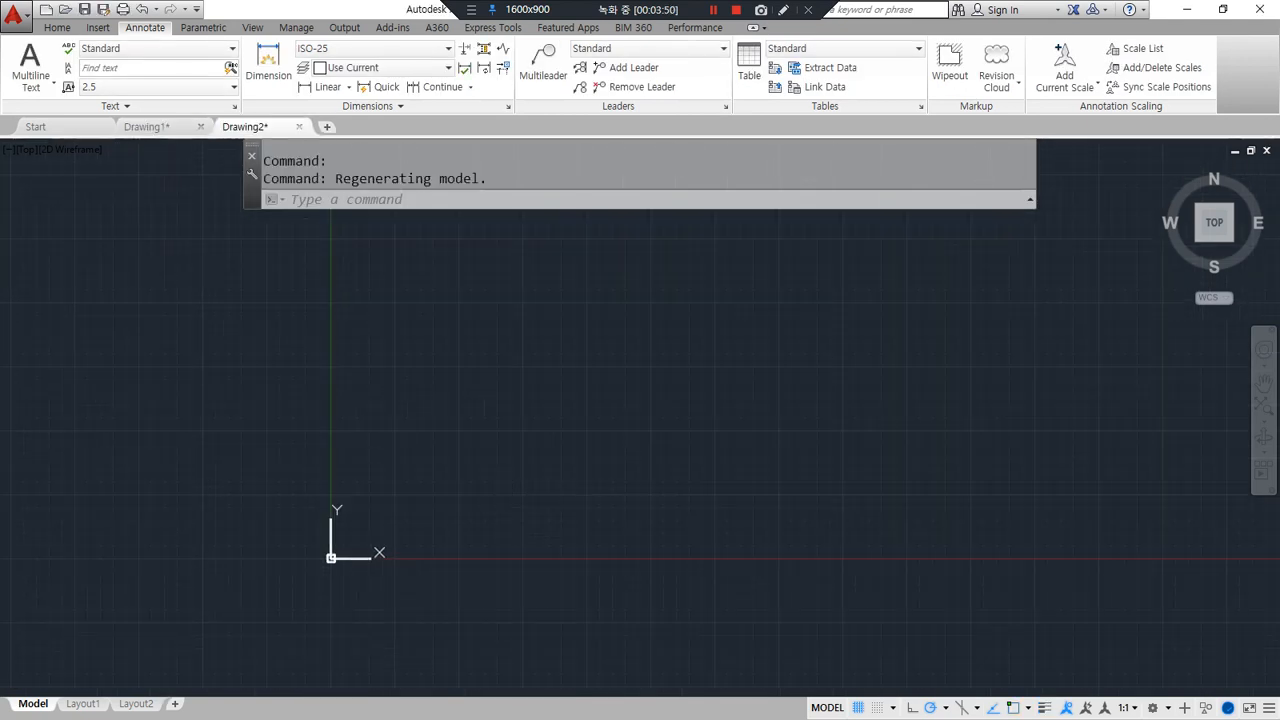
key("ctrl+z")
left_click(140, 128)
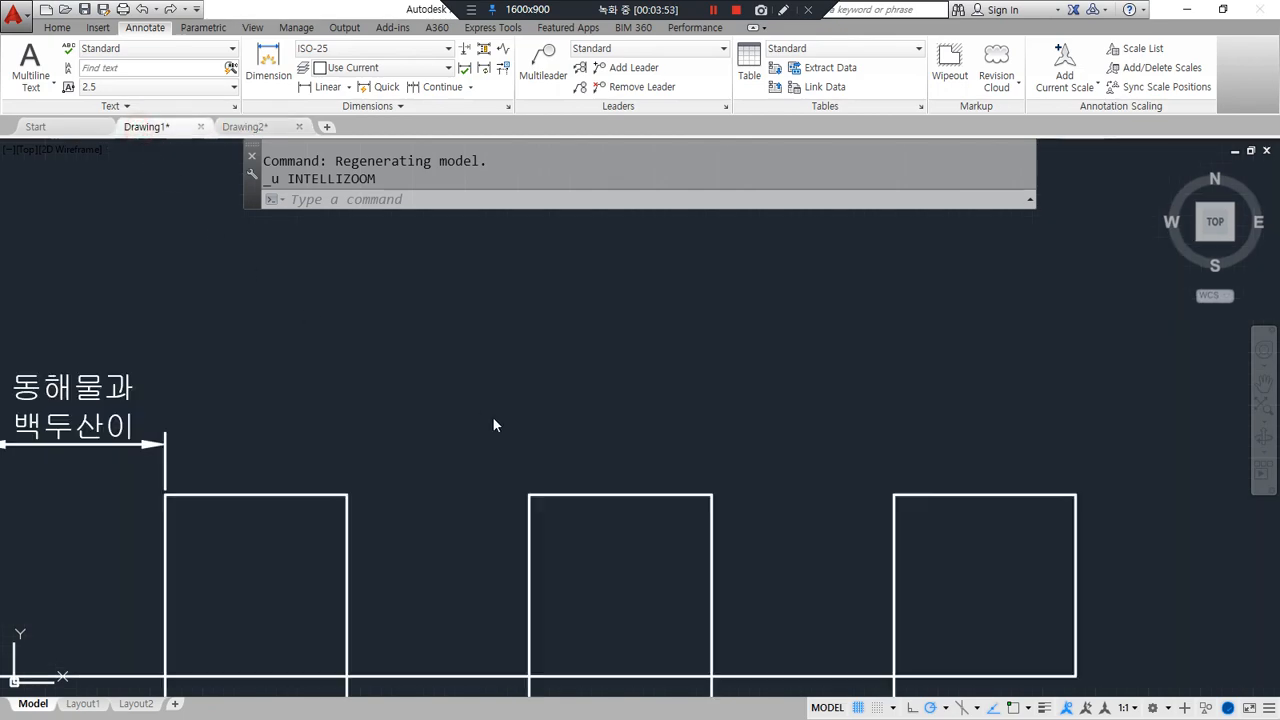
key("ctrl+n")
key("Escape")
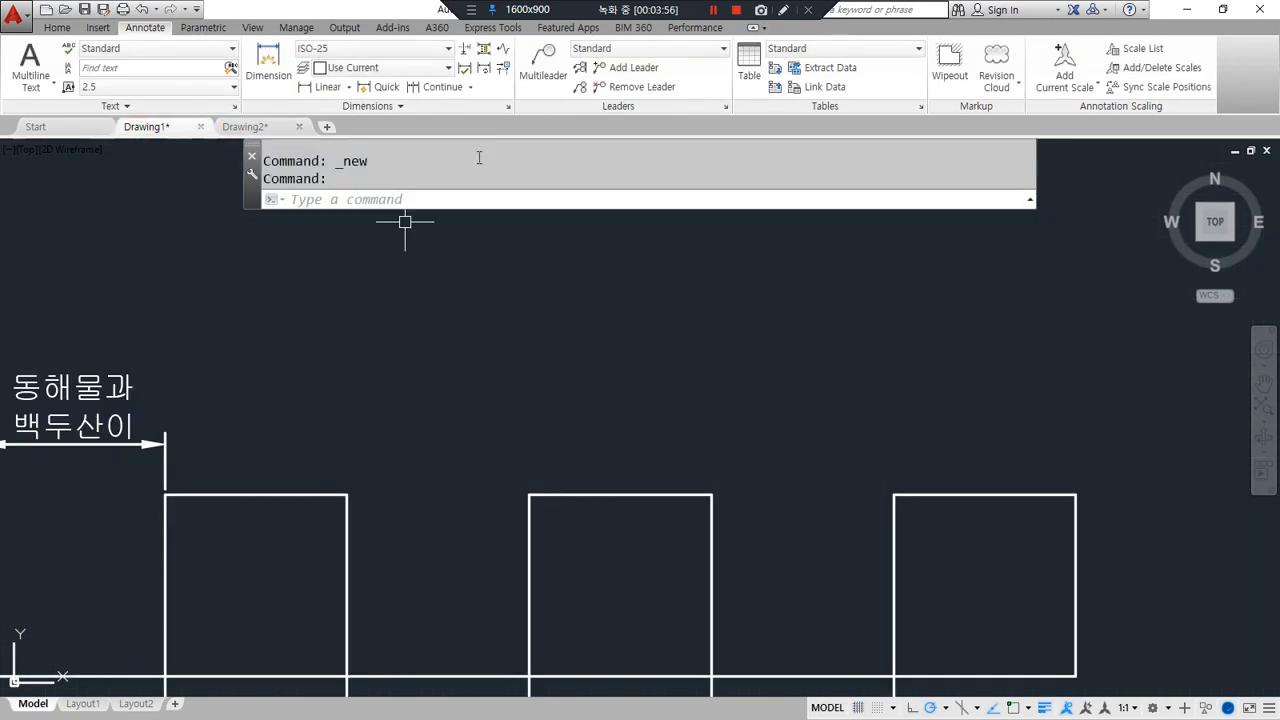
With object snap on, add a linear dimension across the gap between the first and second blocks, using the Text option to enter 한줄쓰기.
left_click(327, 87)
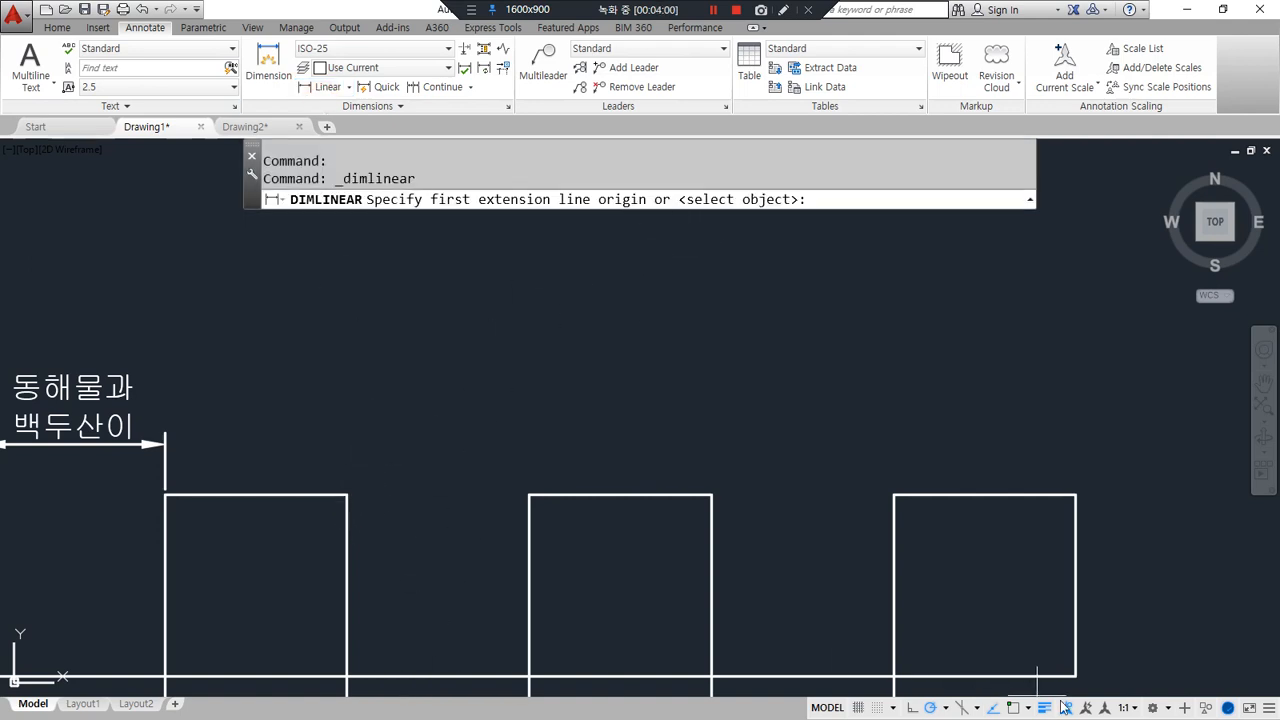
left_click(1013, 708)
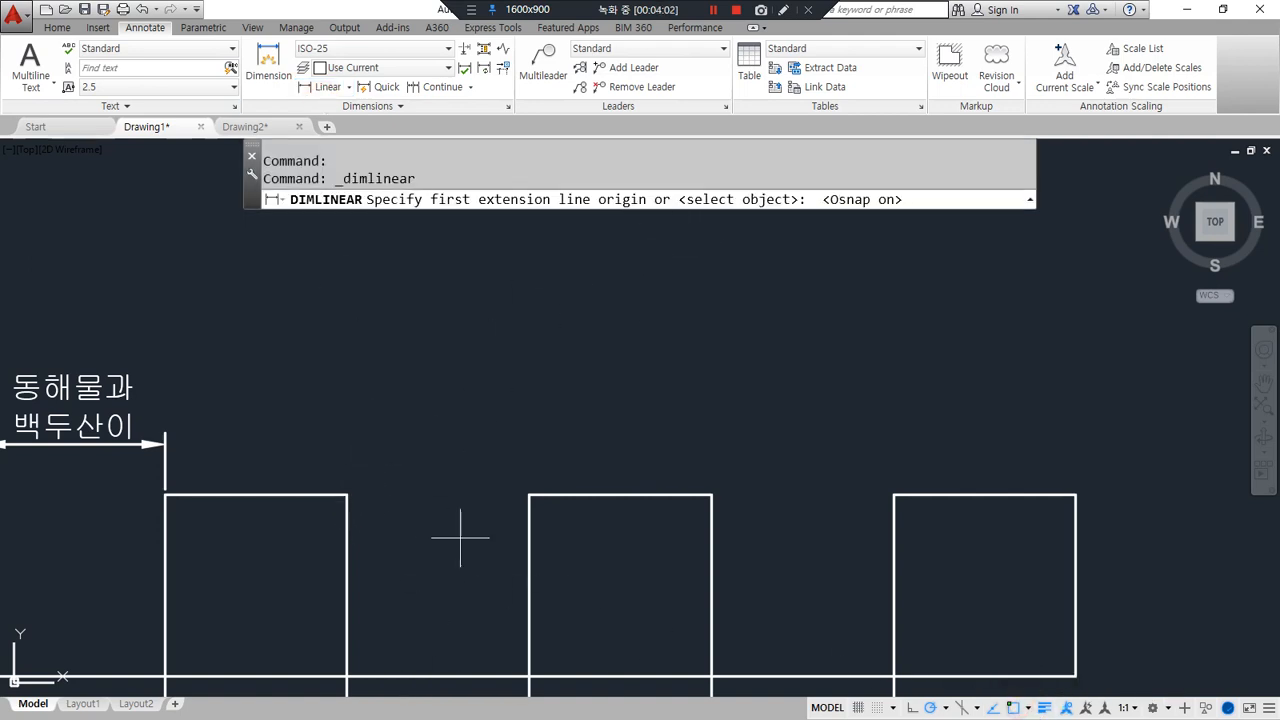
left_click(346, 494)
left_click(529, 494)
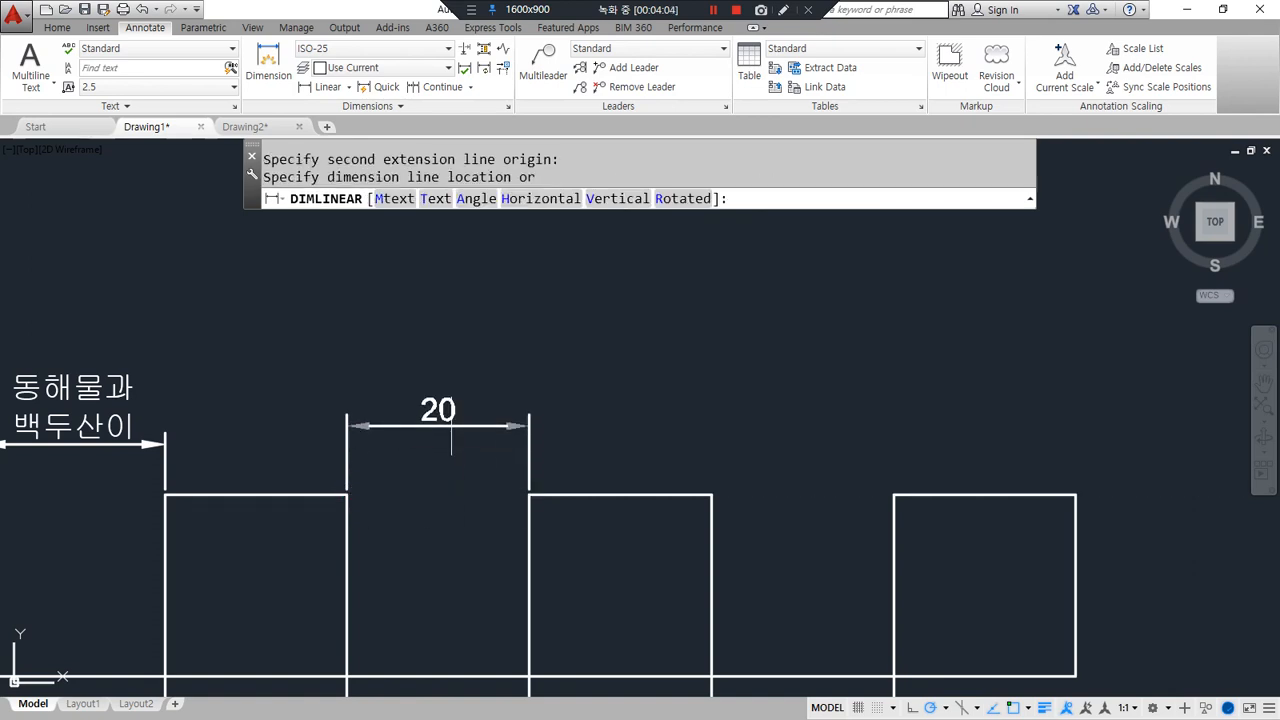
type("t")
key("Return")
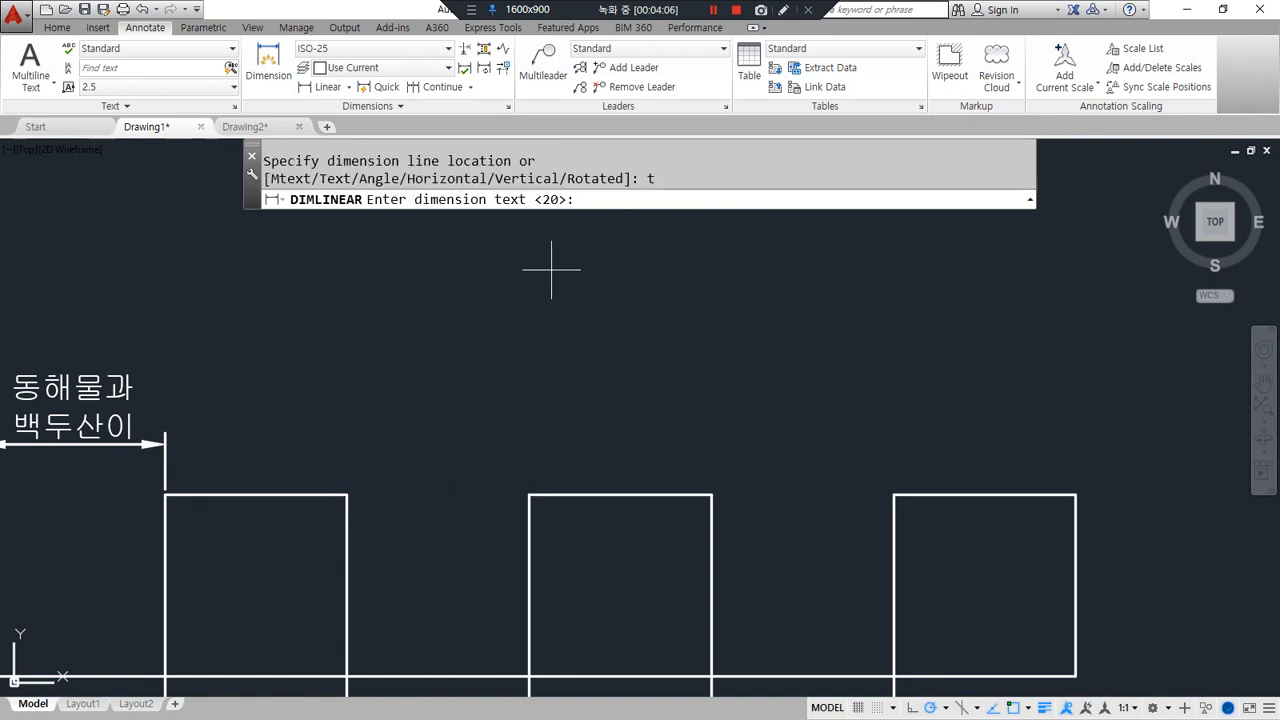
type("gk")
type("줄쓰기")
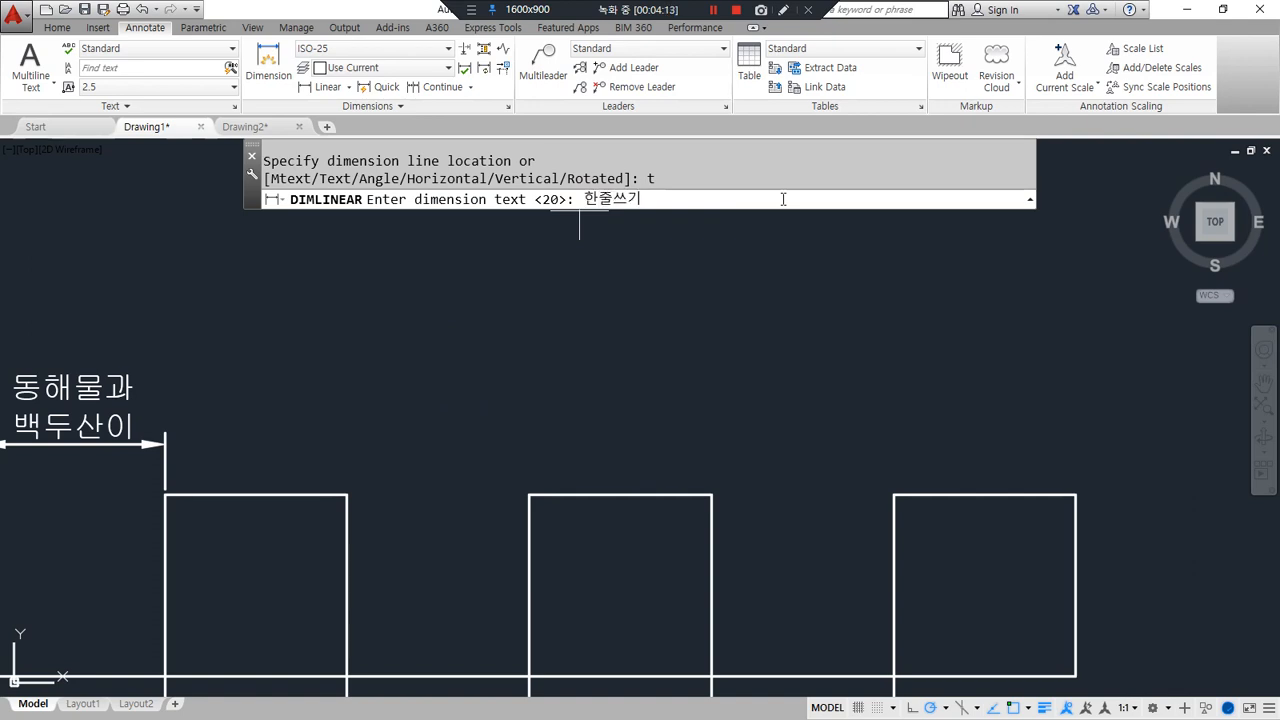
key("Return")
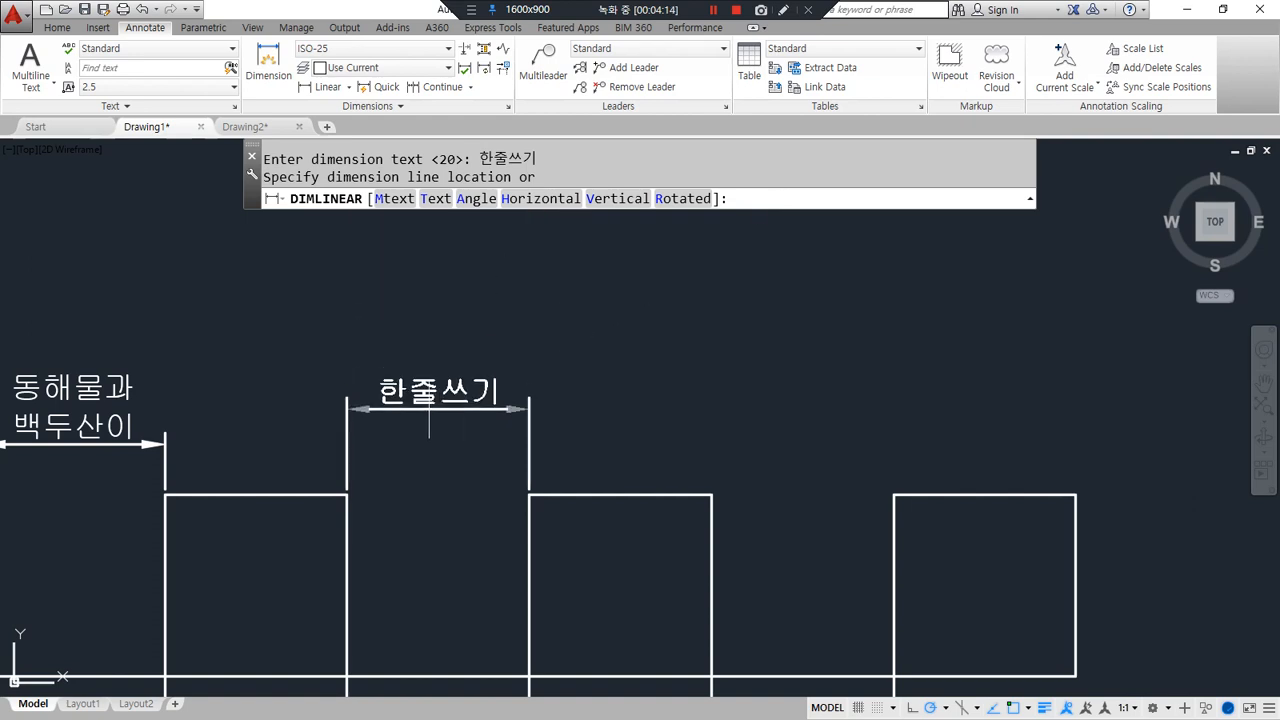
left_click(420, 446)
Edit the 한줄쓰기 dimension with TEXTEDIT and replace its text with 내용 바꾸기.
mouse_move(308, 464)
middle_mouse_down()
mouse_move(426, 480)
mouse_move(463, 437)
middle_mouse_up()
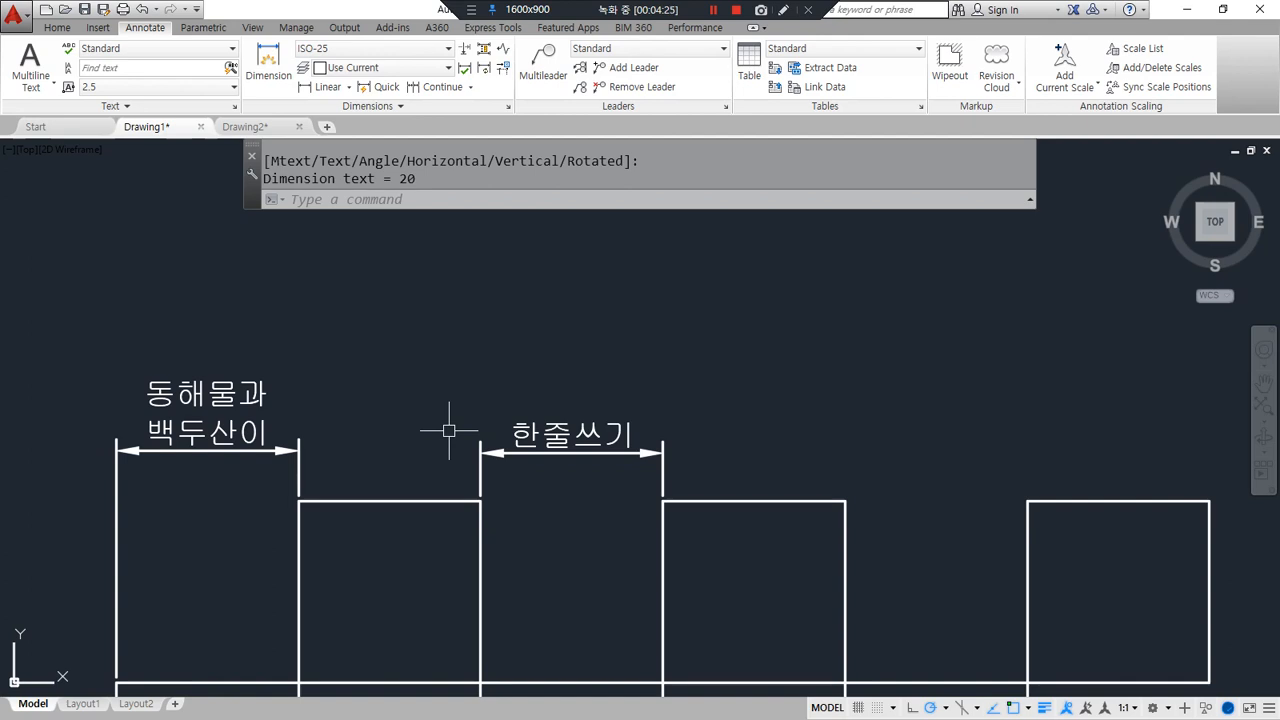
type("ed")
key("Return")
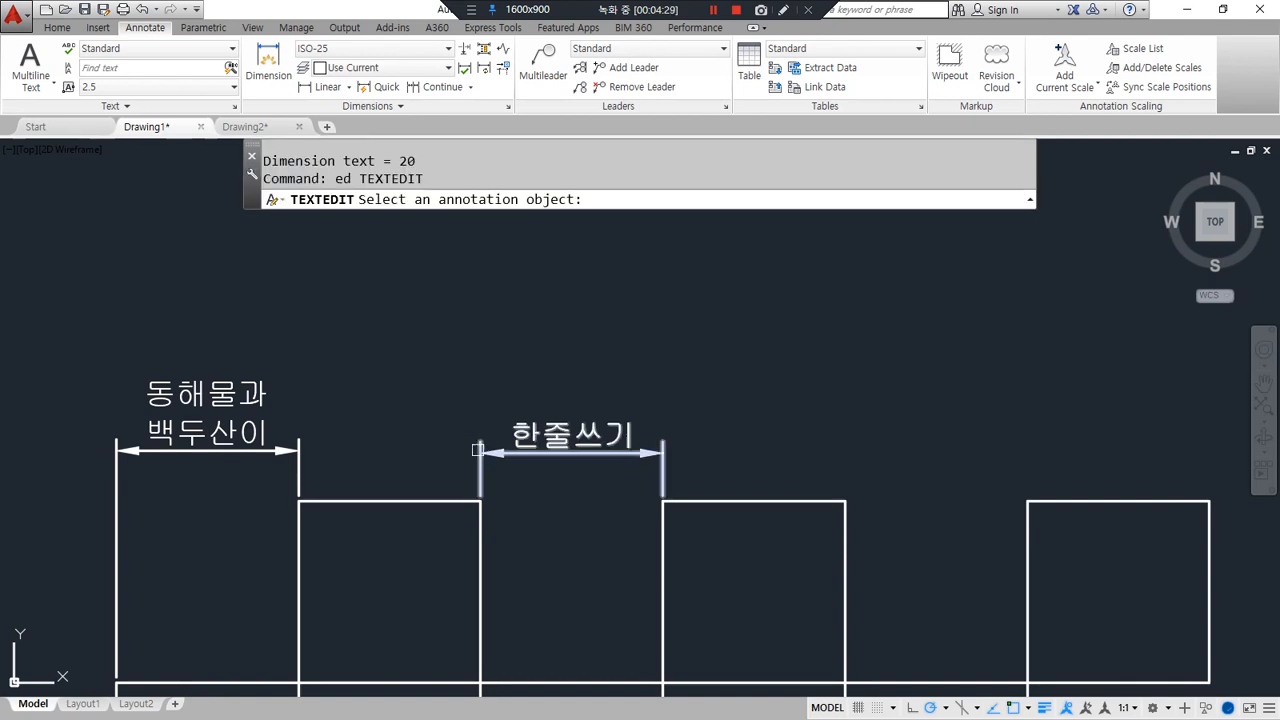
left_click(549, 448)
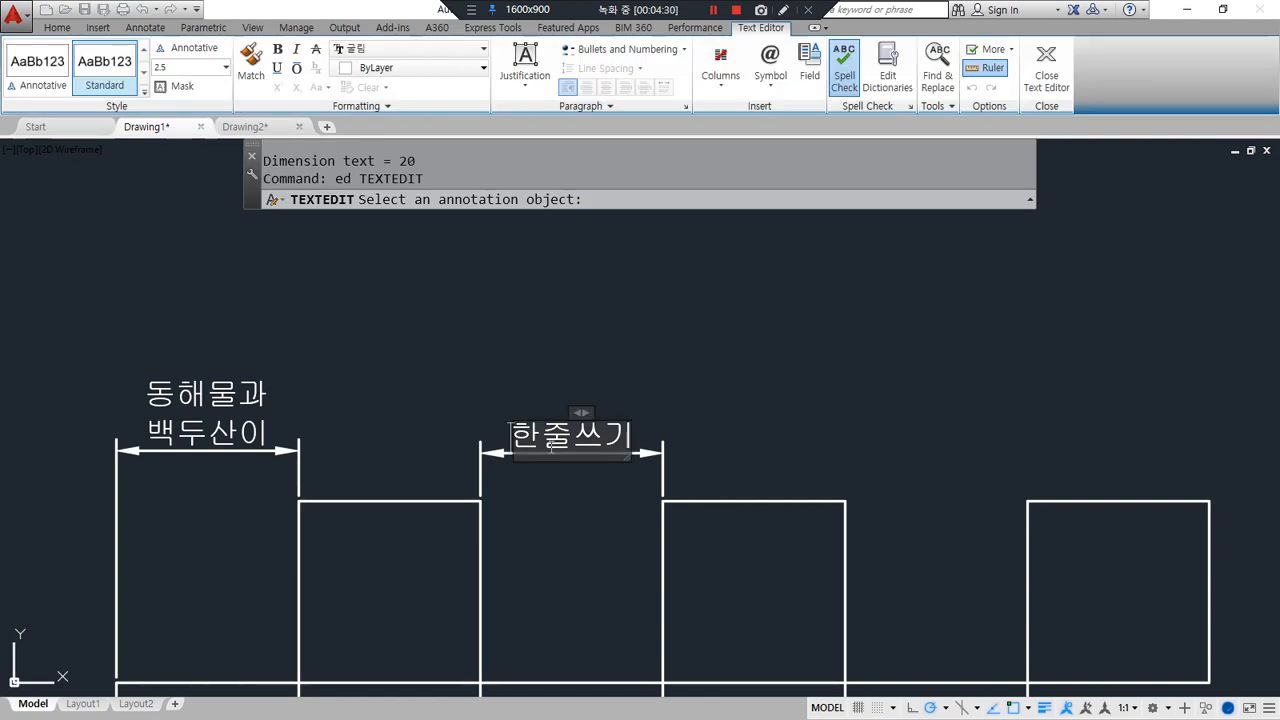
key("Delete")
type("내용 바꾸기")
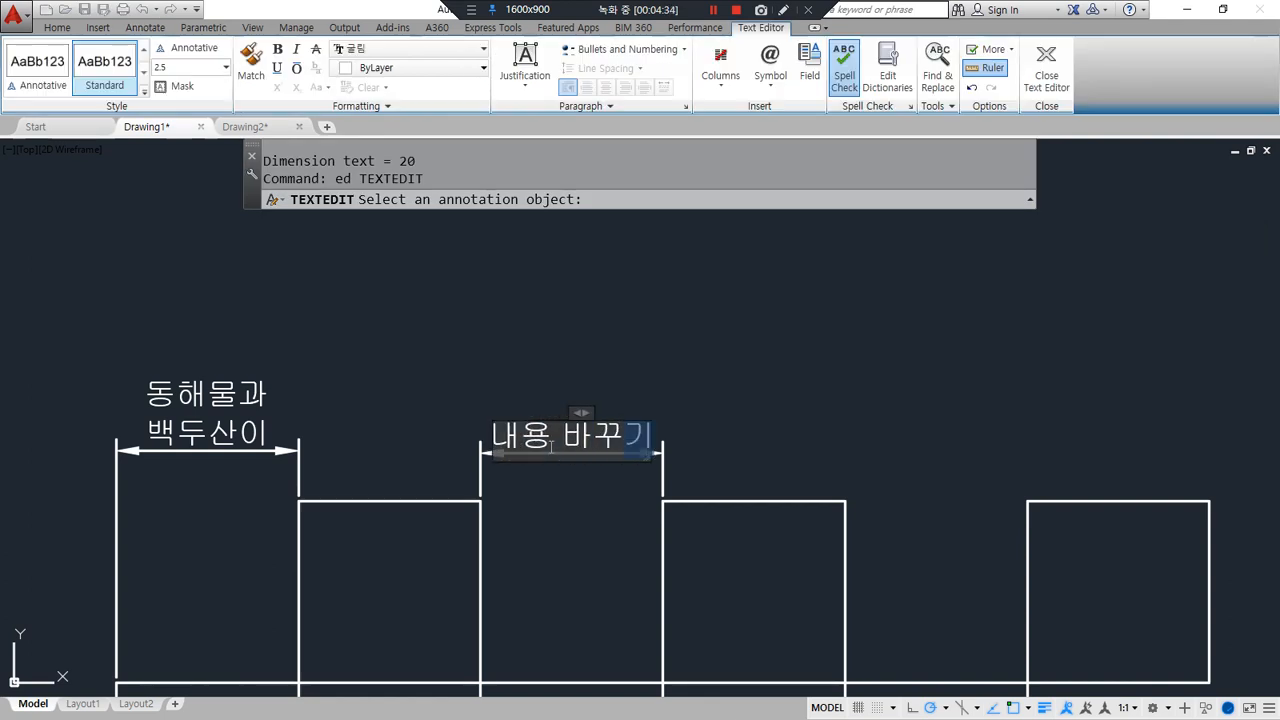
key("Escape")
key("Escape")
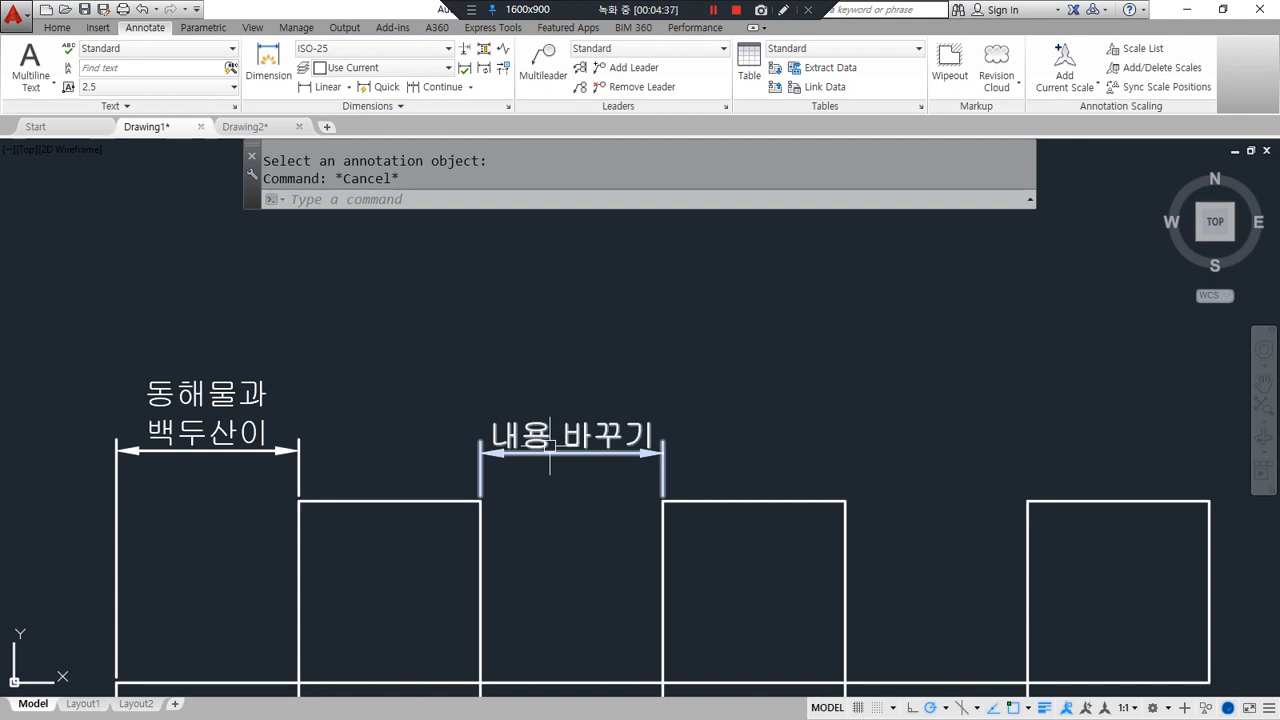
Replace the text of the 동해물과 백두산이 dimension with 내용을 바꿀수 있습니다. on three lines.
double_click(262, 430)
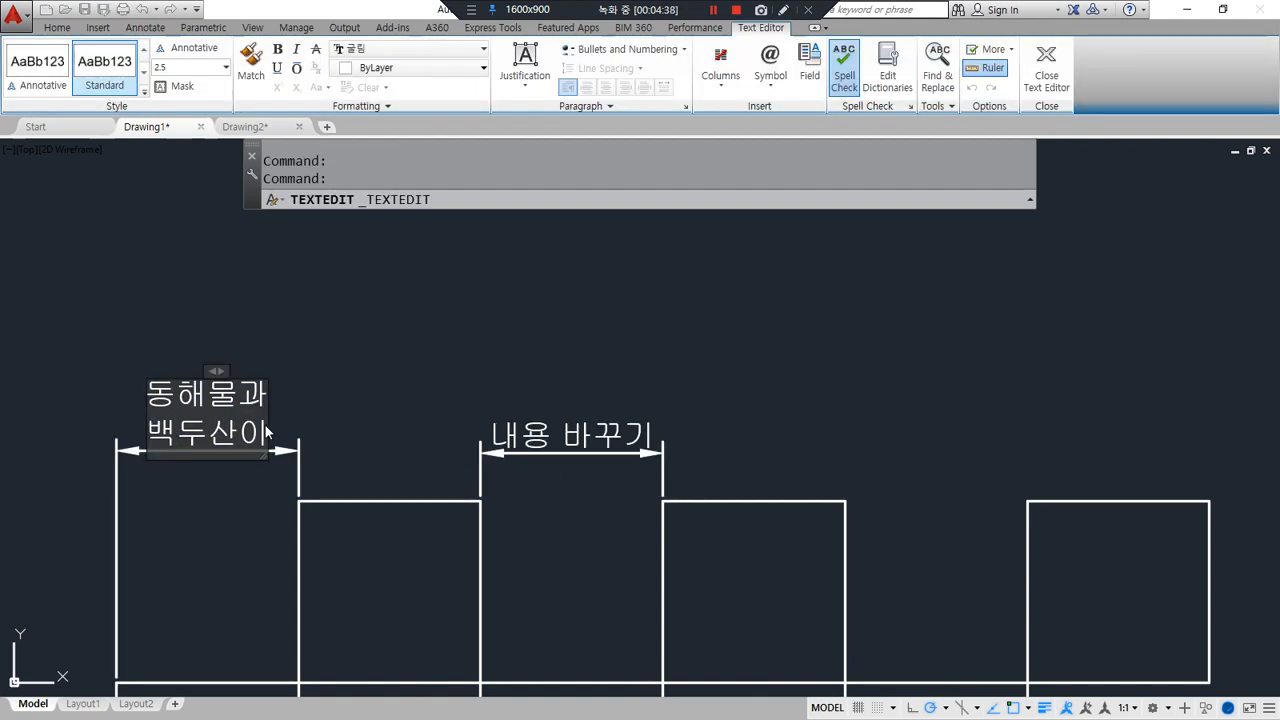
key("ctrl+a")
type("내요")
type("을 바")
type("꿀수 ")
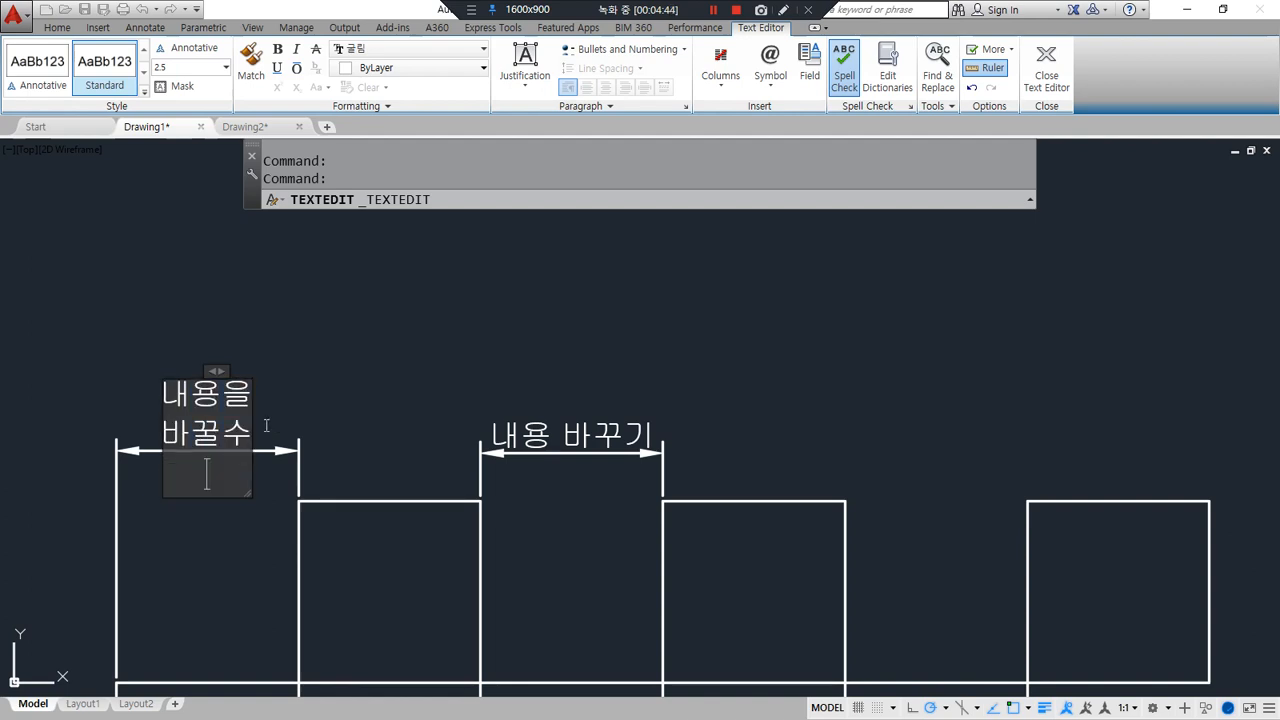
type("있습니다.")
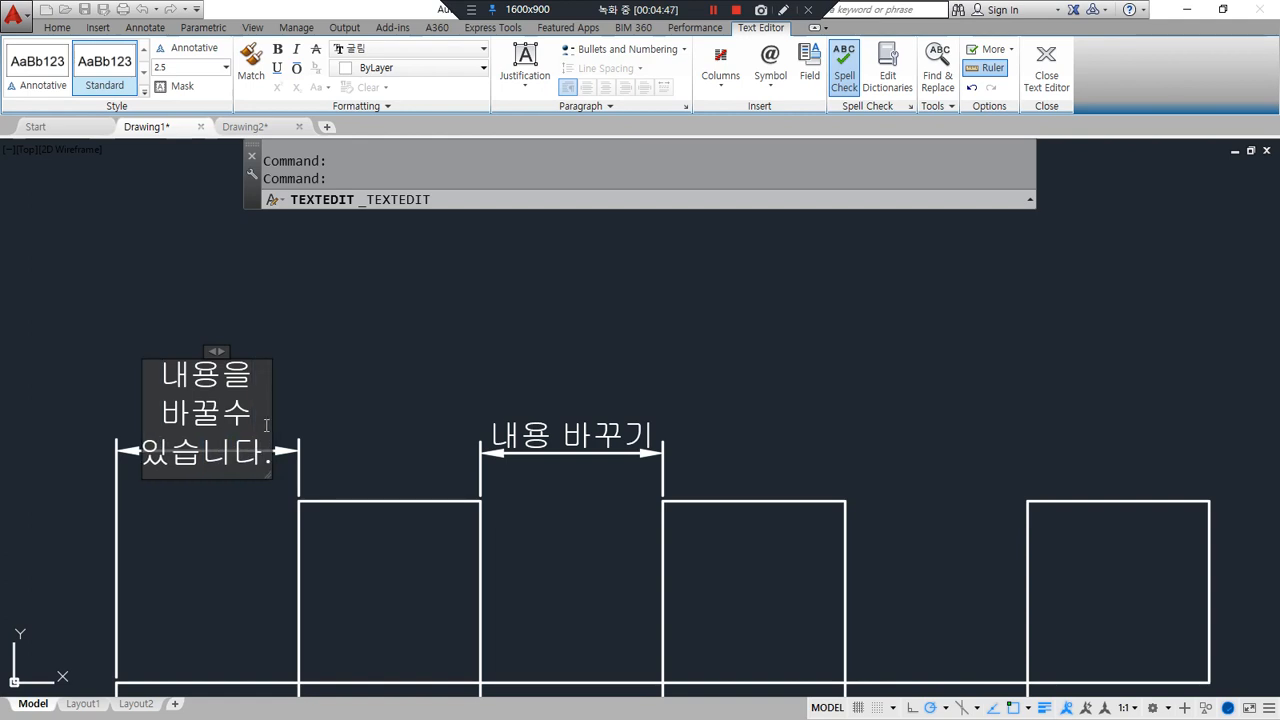
key("ctrl+Return")
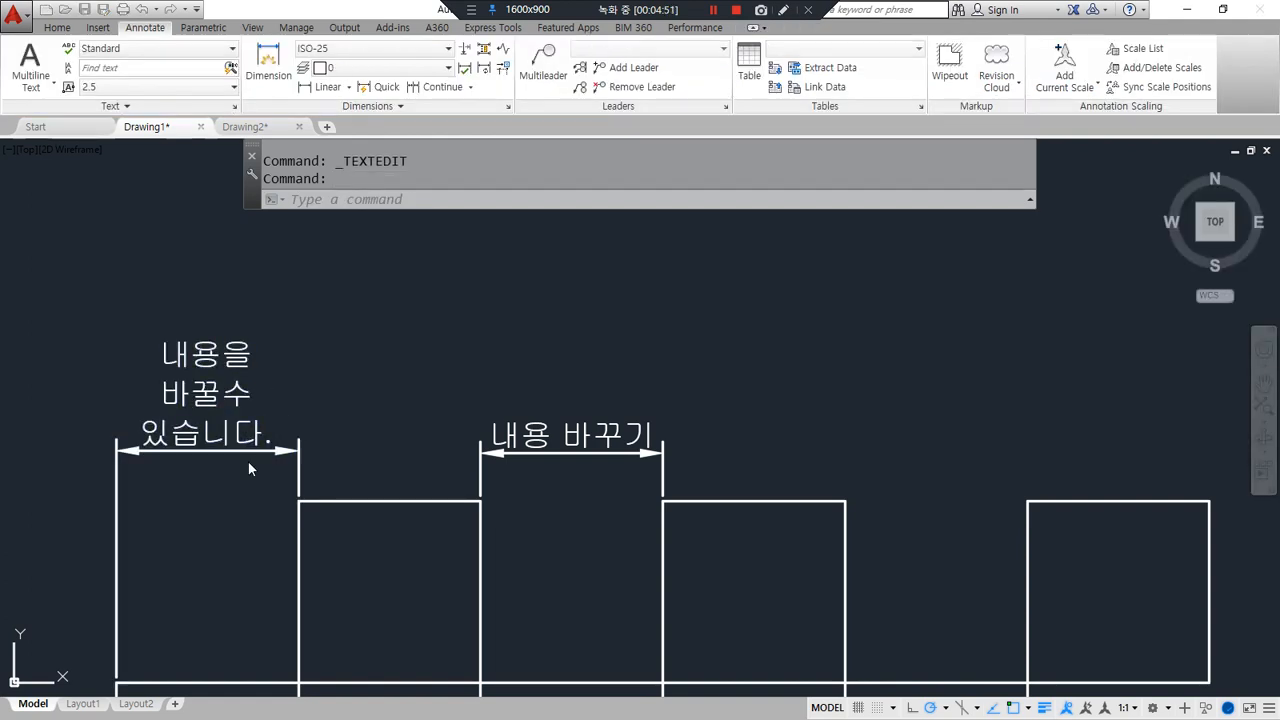
double_click(248, 461)
key("ctrl+a")
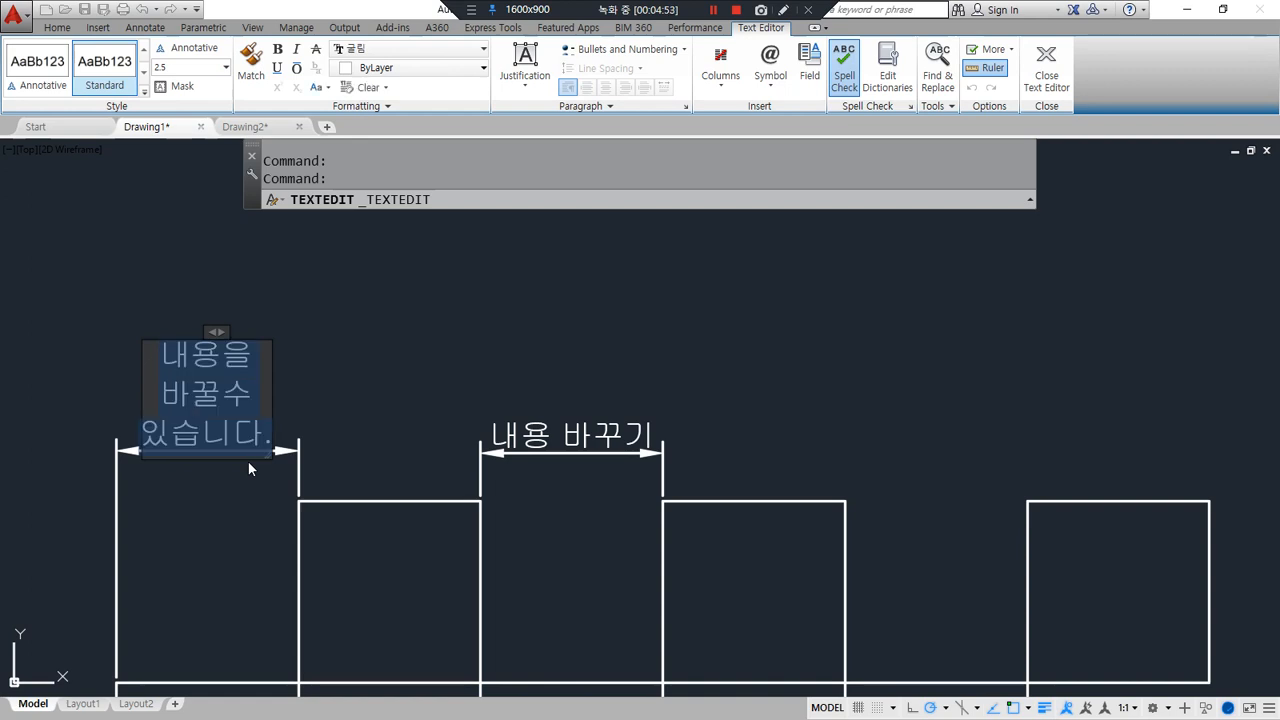
key("ctrl+alt+d")
mouse_move(118, 492)
left_mouse_down()
mouse_move(120, 523)
mouse_move(172, 507)
mouse_move(297, 507)
mouse_move(300, 518)
left_mouse_up()
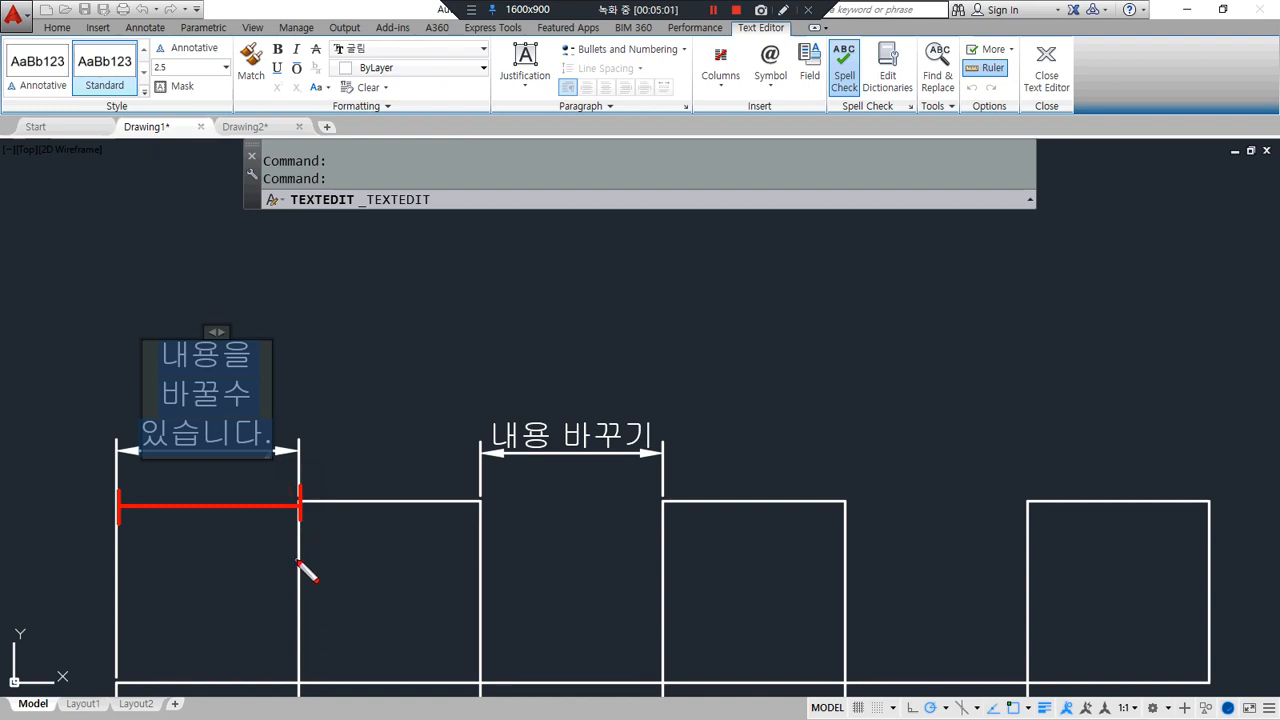
key("Escape")
key("Escape")
key("Escape")
key("Escape")
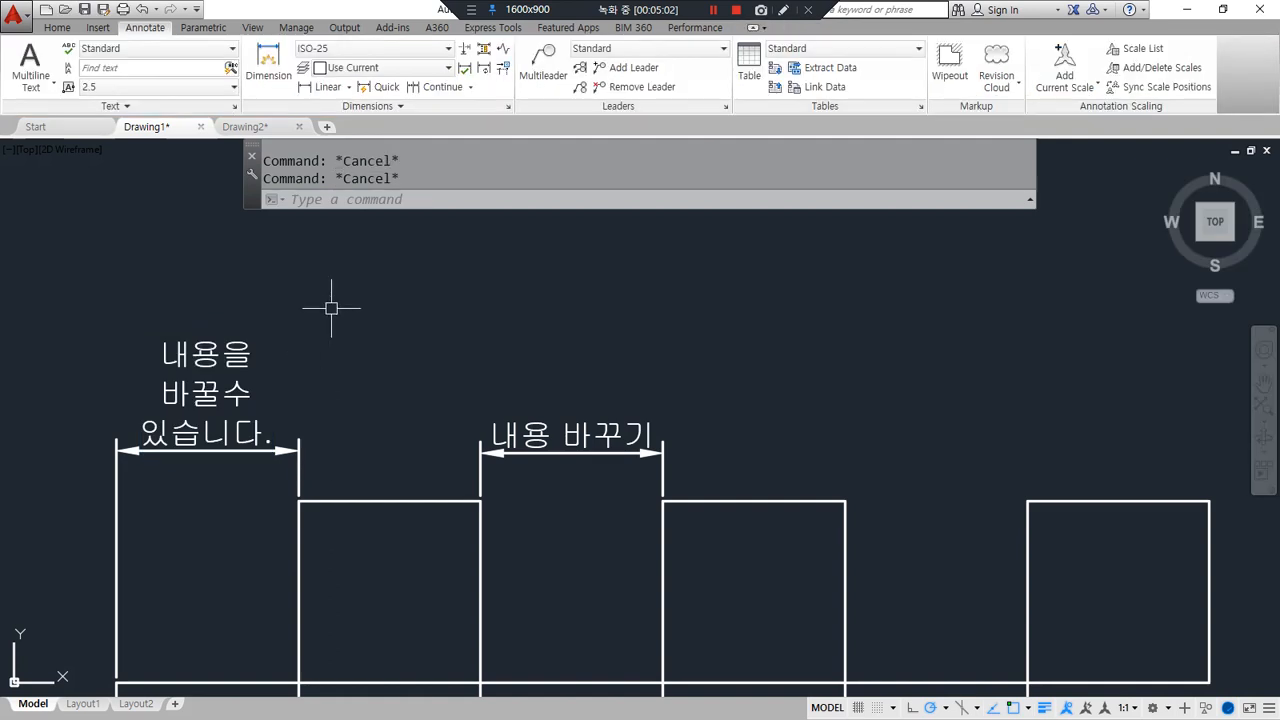
Add a linear dimension across the gap between the second and third blocks, placed above the shape.
left_click(318, 89)
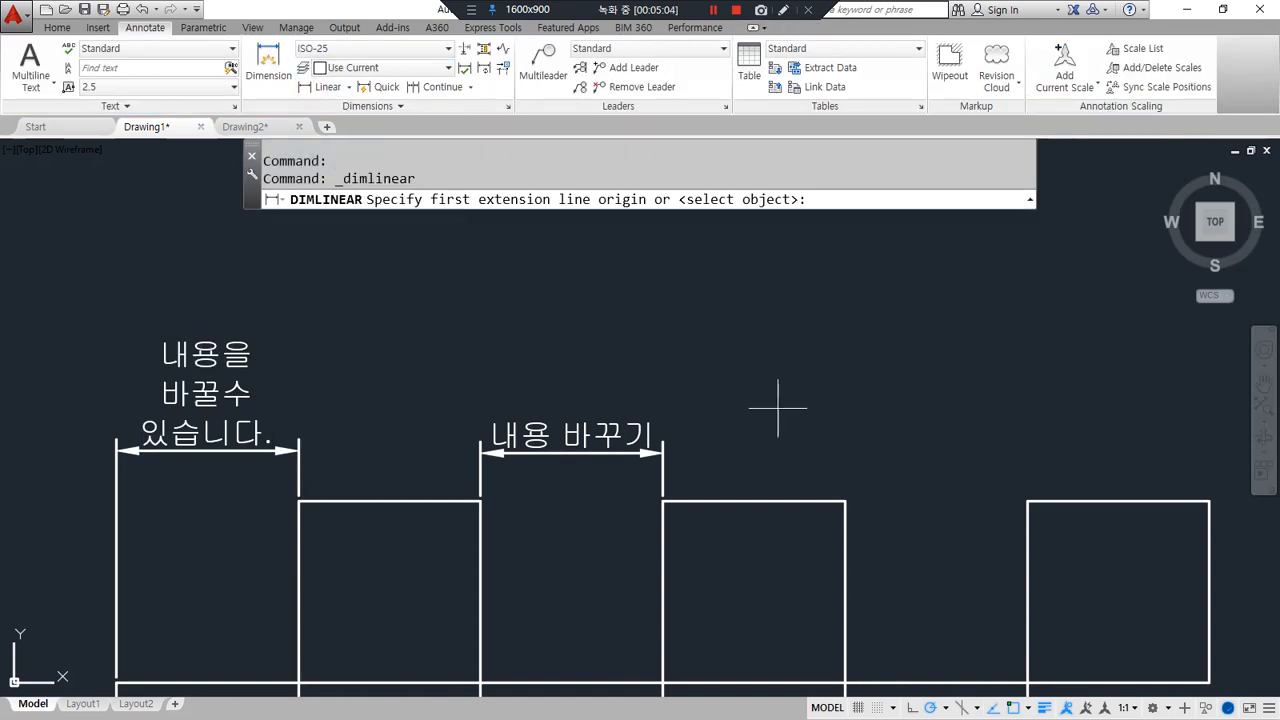
left_click(847, 502)
left_click(1028, 501)
left_click(957, 434)
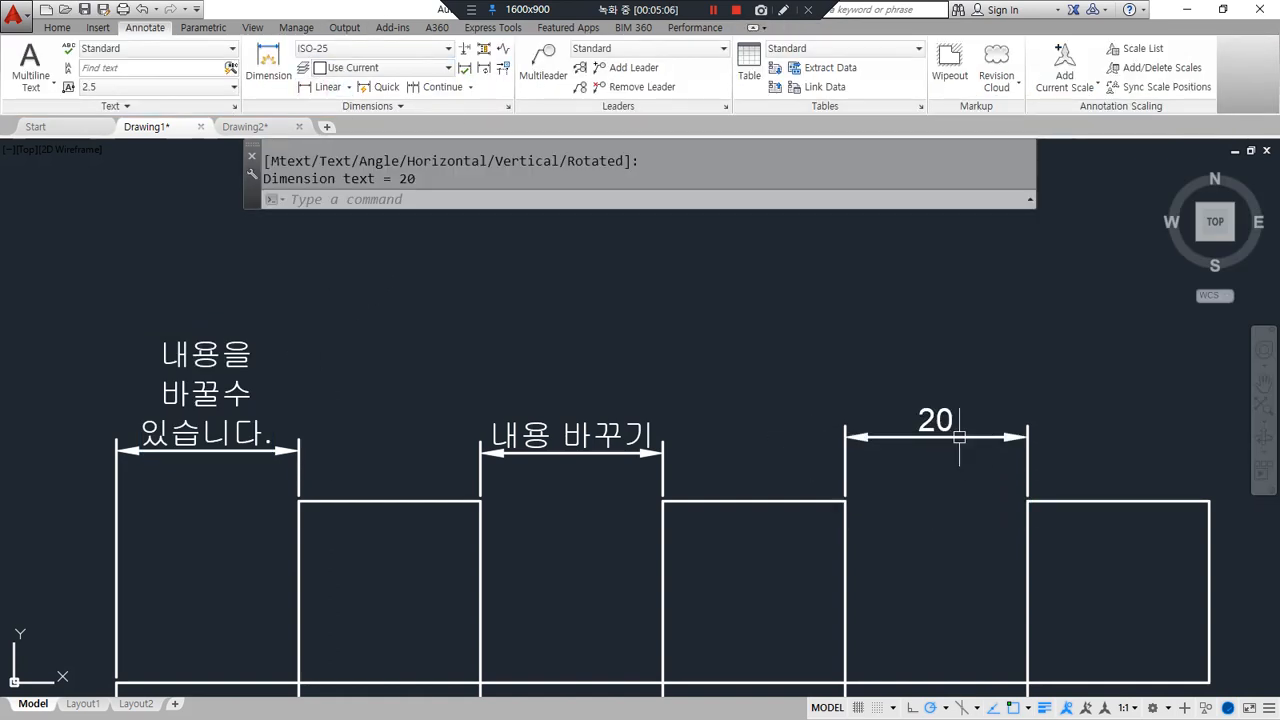
Stretch the new dimension's second extension line origin to the upper-right corner of the third block.
middle_click_drag(903, 490, 657, 466)
mouse_move(700, 433)
left_mouse_down()
mouse_move(726, 422)
mouse_move(700, 433)
left_mouse_up()
key("Escape")
left_click(780, 438)
left_click(782, 477)
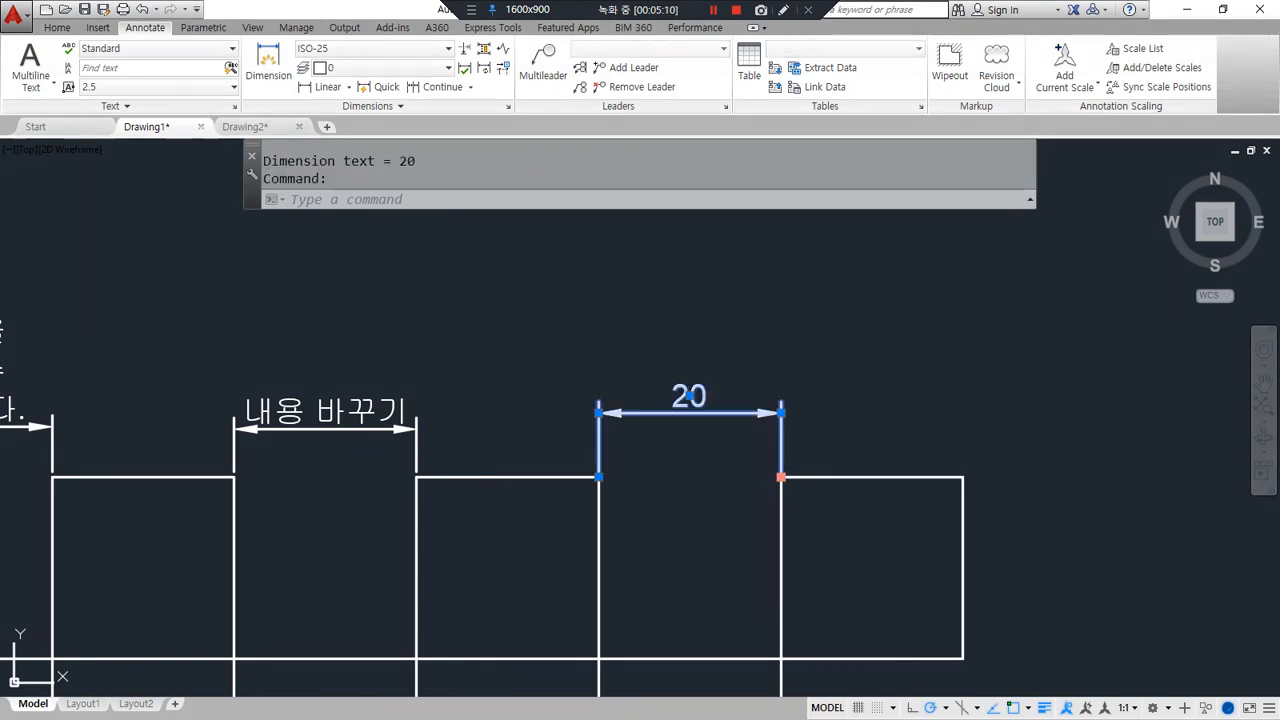
left_click(963, 477)
left_click_drag(794, 434, 797, 433)
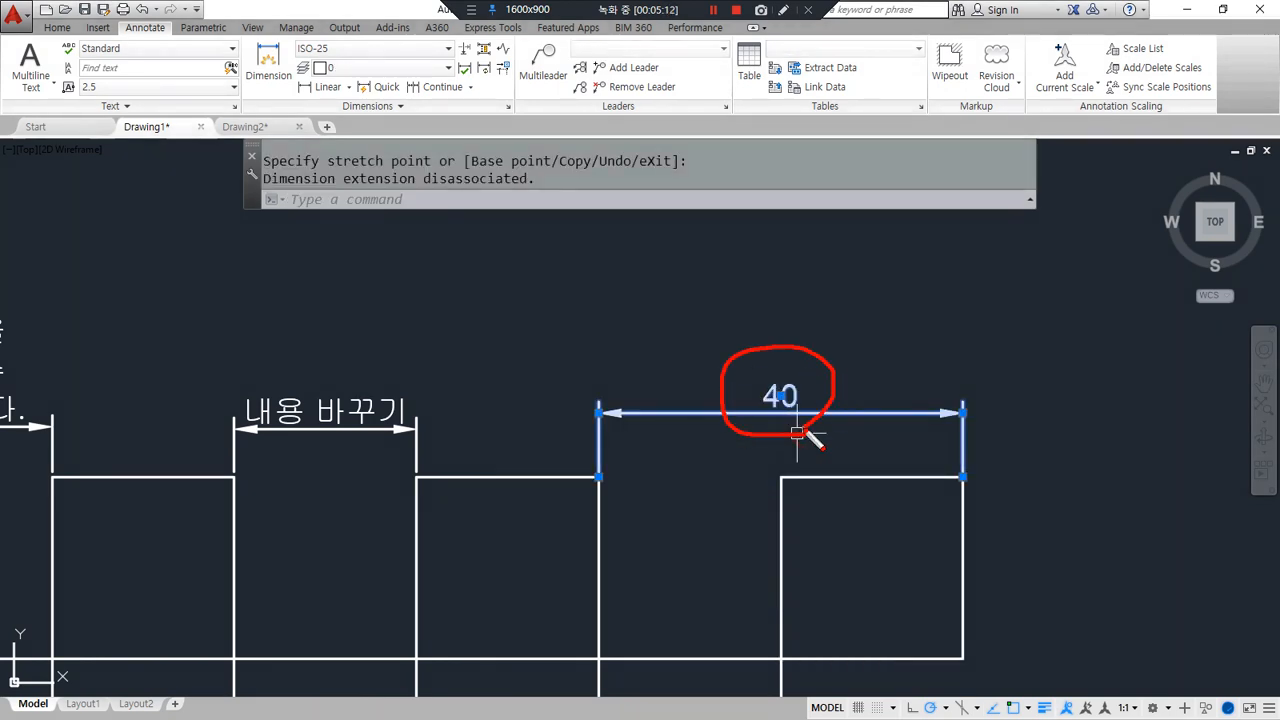
key("Escape")
Stretch the 내용을 바꿀수 있습니다. dimension's second extension line origin to the upper-right corner of the first block.
middle_click_drag(293, 435, 662, 445)
key("Escape")
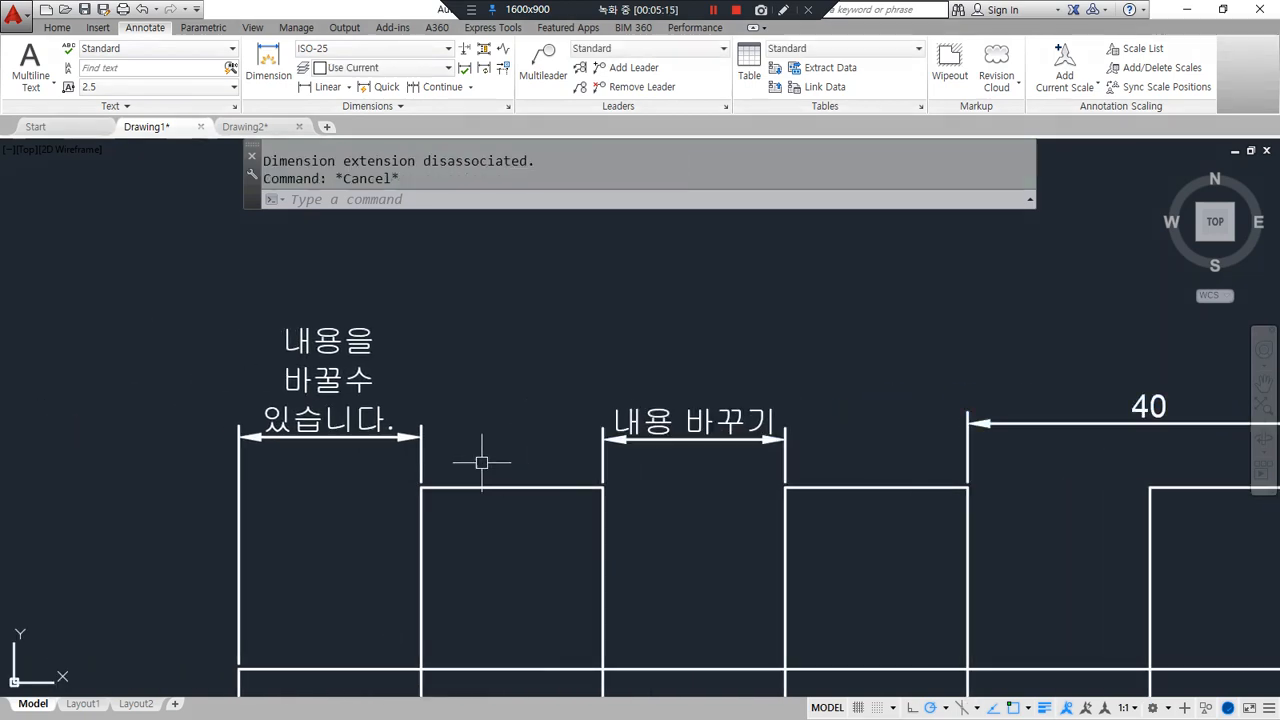
left_click(418, 458)
left_click(421, 488)
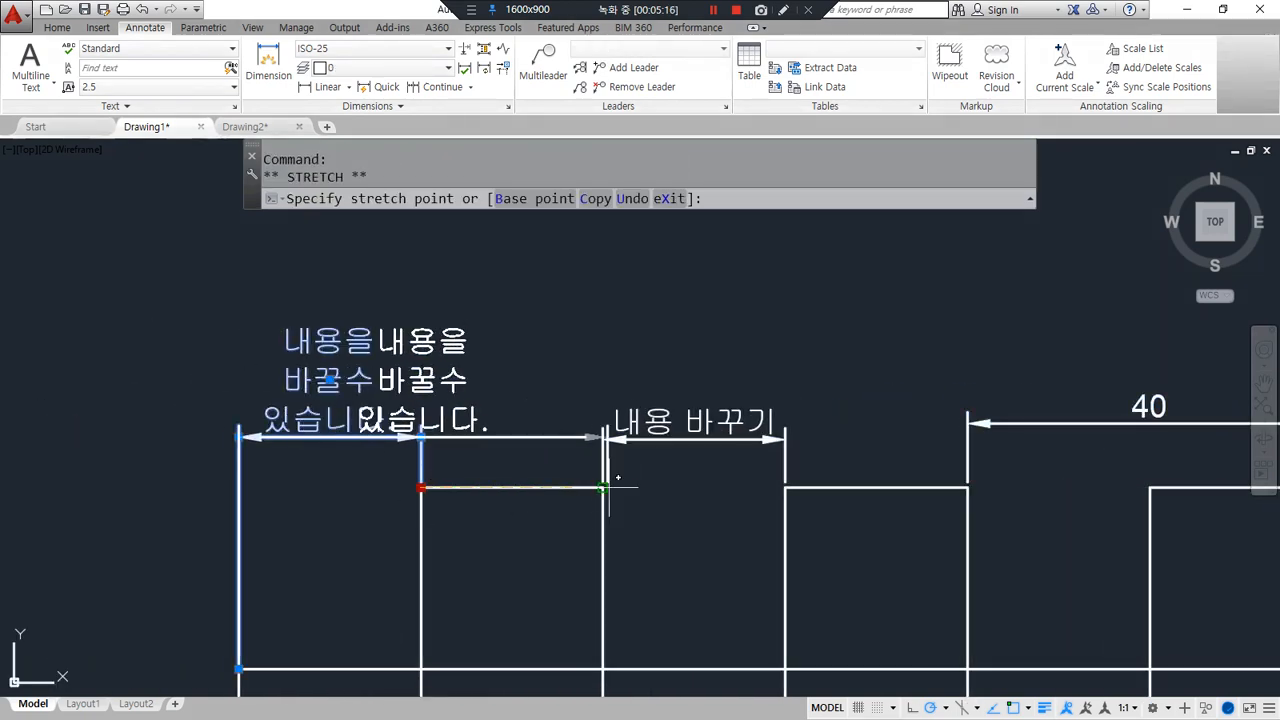
left_click(603, 487)
mouse_move(342, 424)
left_mouse_down()
mouse_move(366, 306)
mouse_move(422, 457)
left_mouse_up()
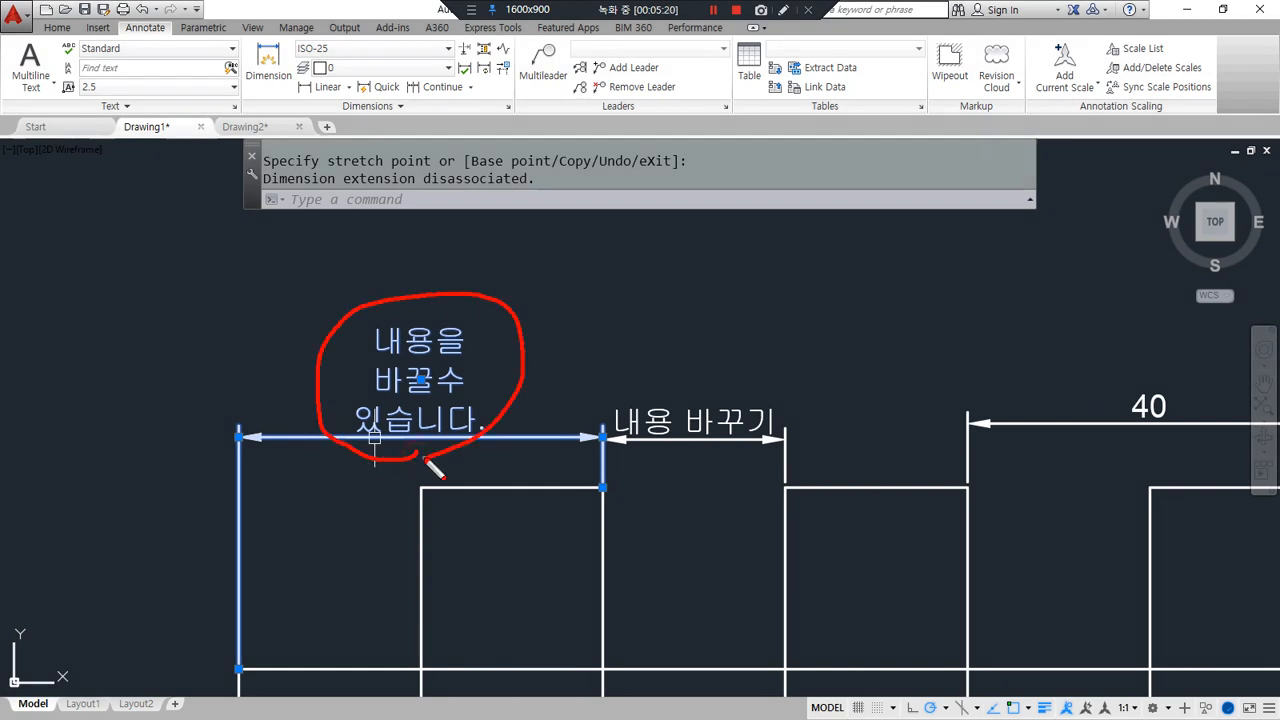
left_click_drag(238, 428, 238, 487)
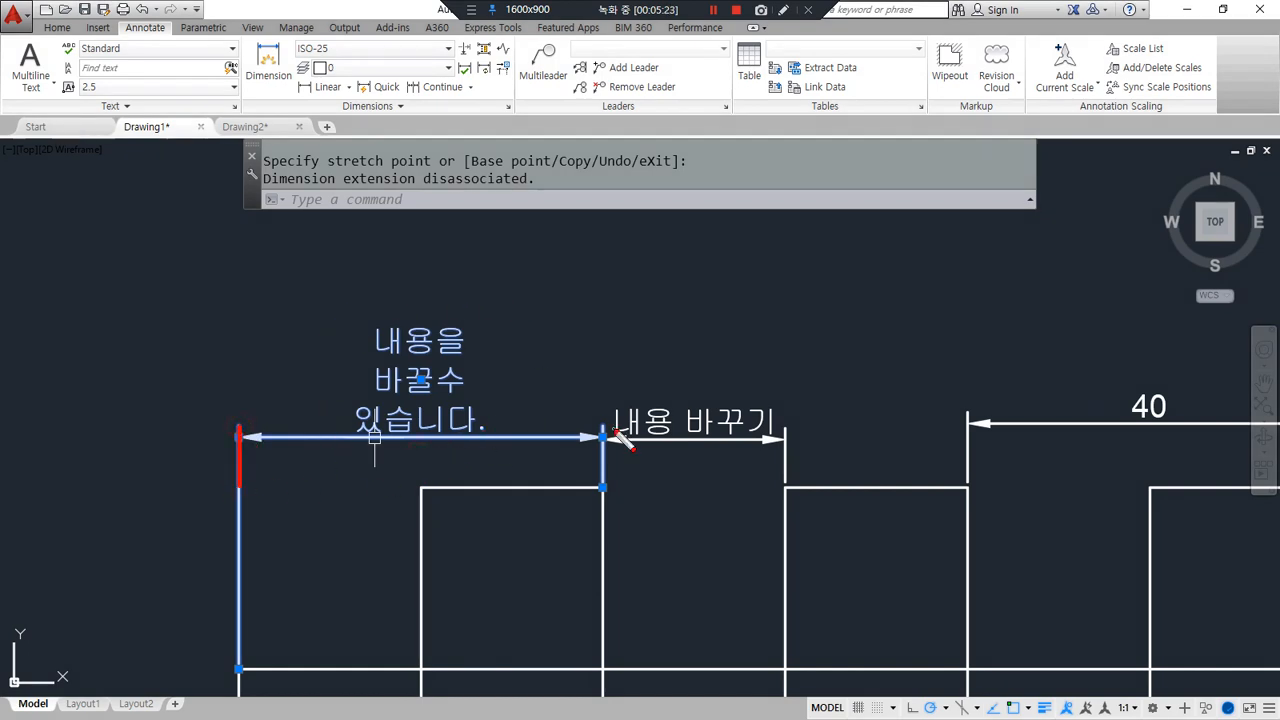
left_click_drag(601, 425, 601, 462)
key("Escape")
Replace the 내용을 바꿀수 있습니다. dimension text with <> to restore the measured value.
double_click(460, 424)
key("ctrl+a")
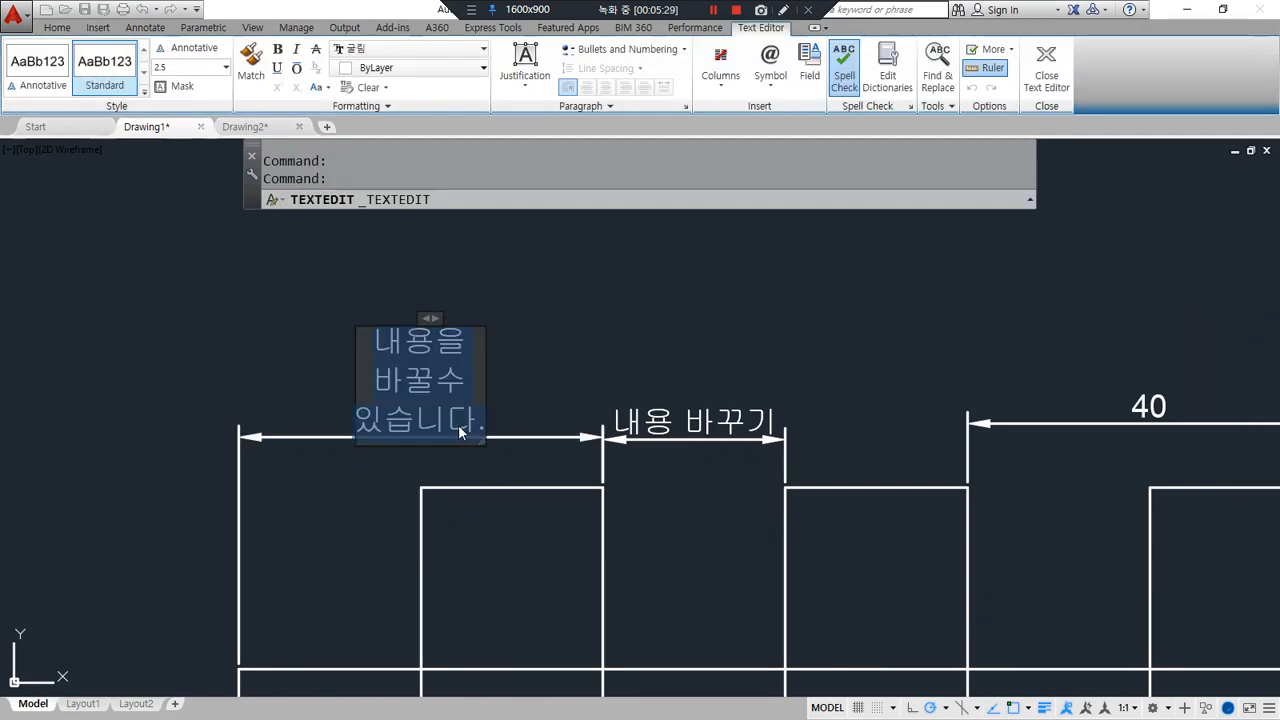
type("<>")
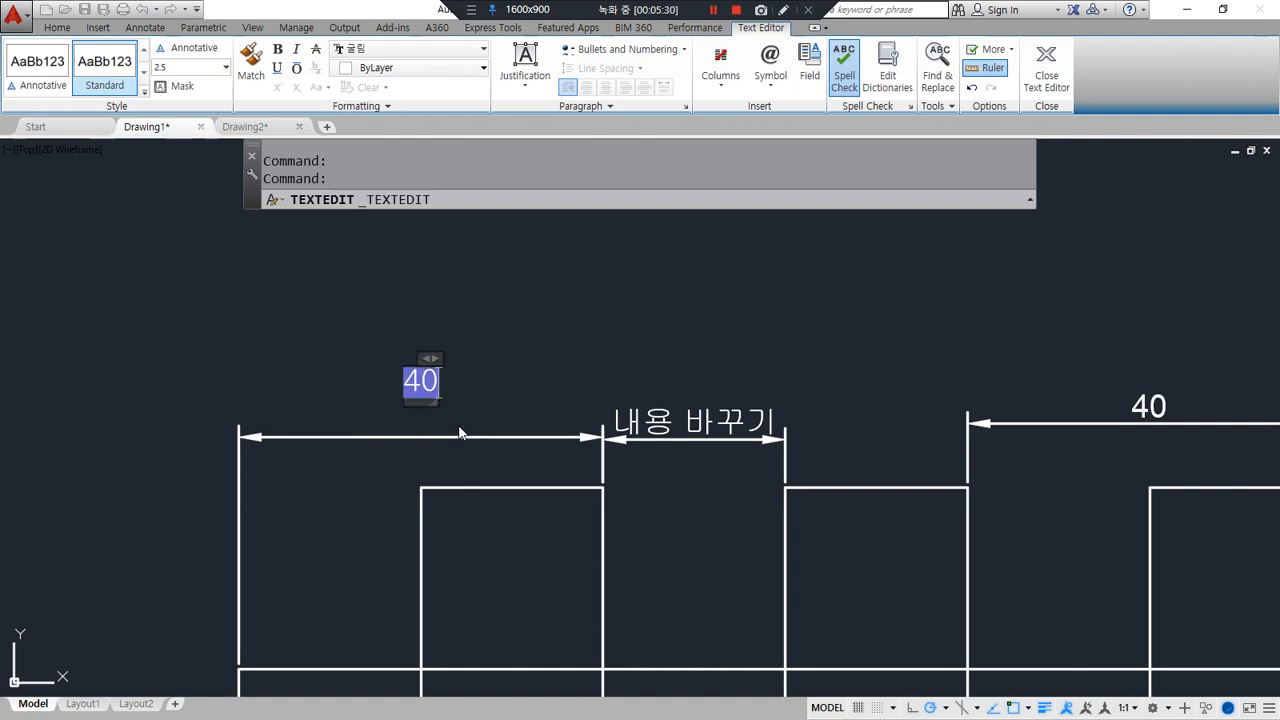
left_click(459, 428)
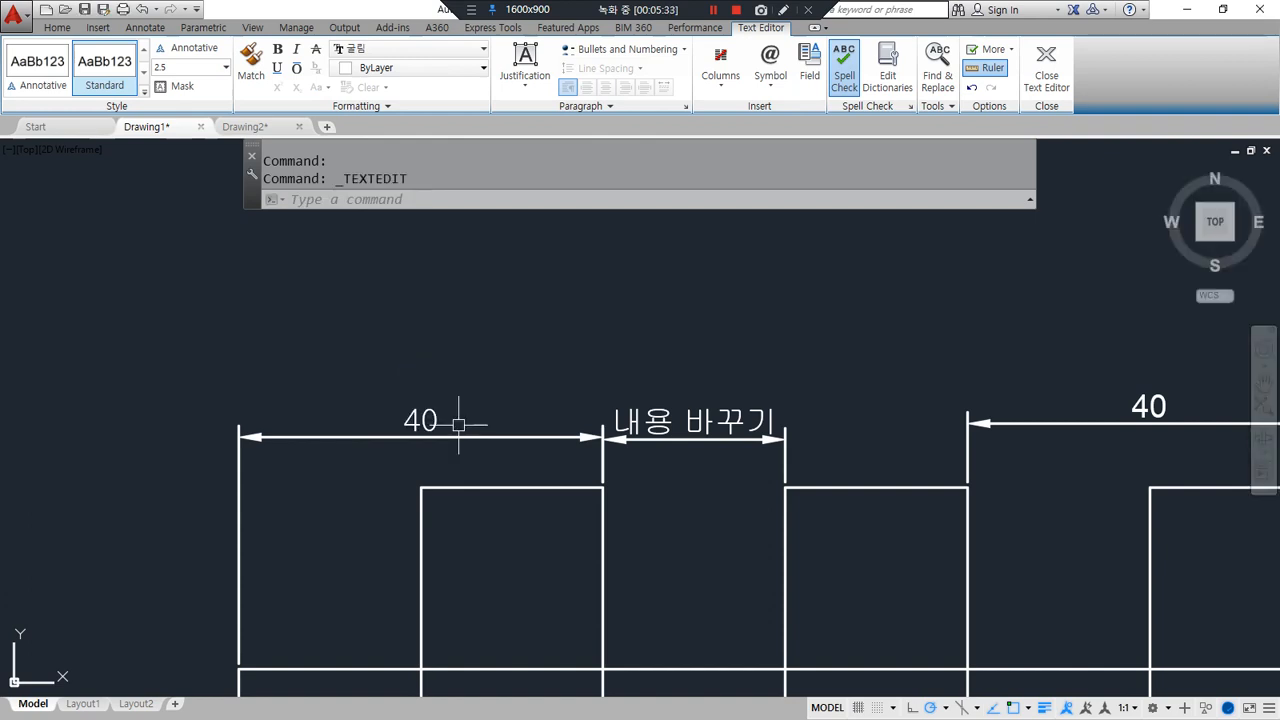
Stretch the restored dimension's second extension line origin back to the upper-left corner of the first block.
left_click(488, 436)
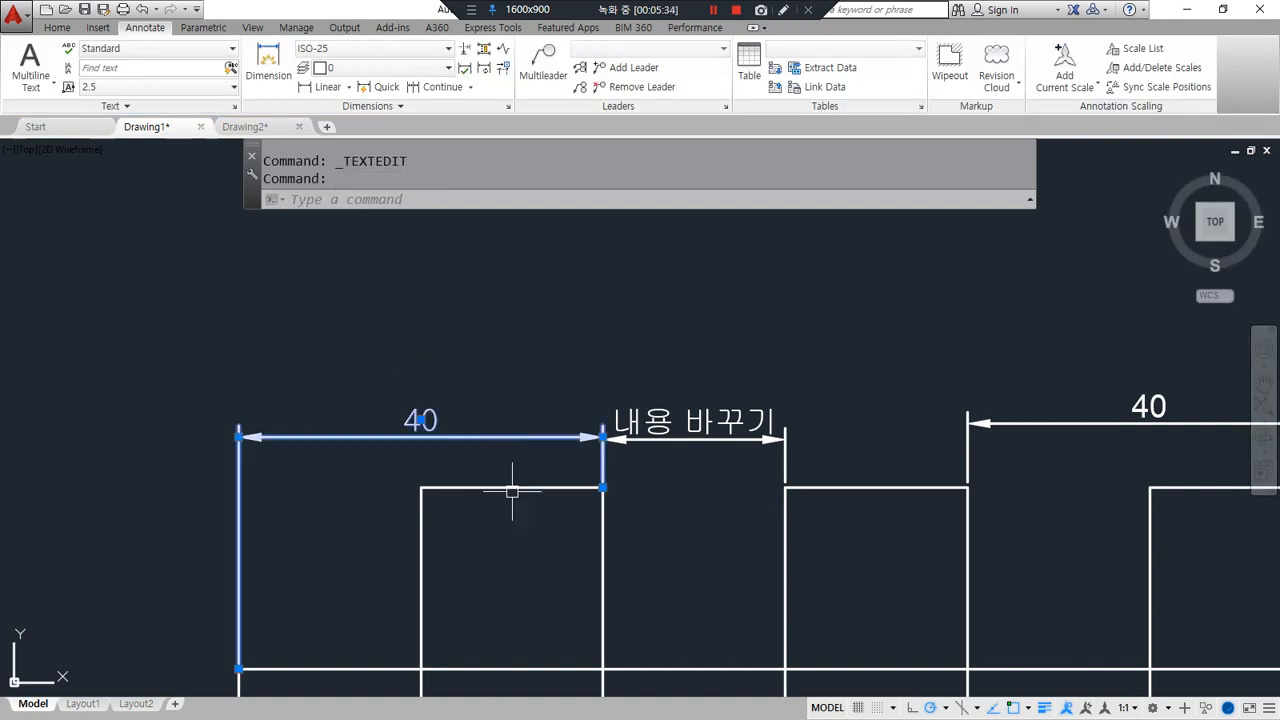
left_click(603, 487)
left_click(421, 487)
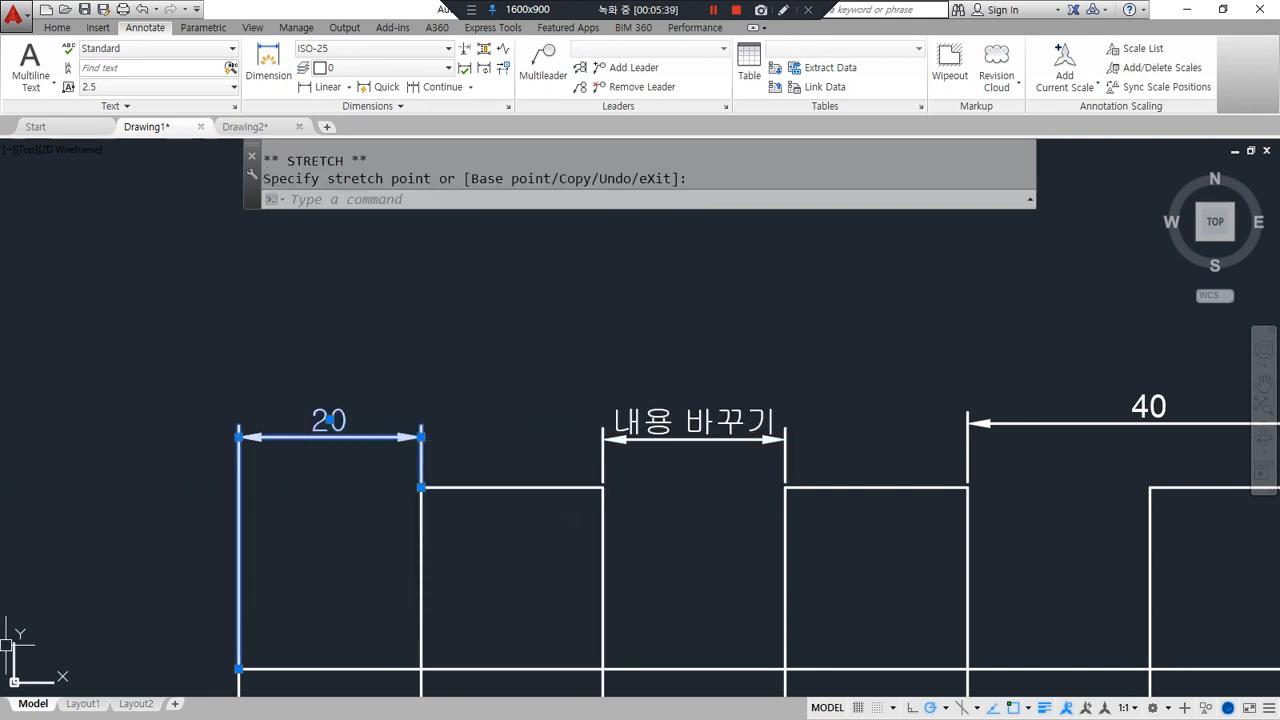
Switch to the Notepad command list and add <> after the heading 치수기입하기.
key("alt+Tab")
left_click(456, 122)
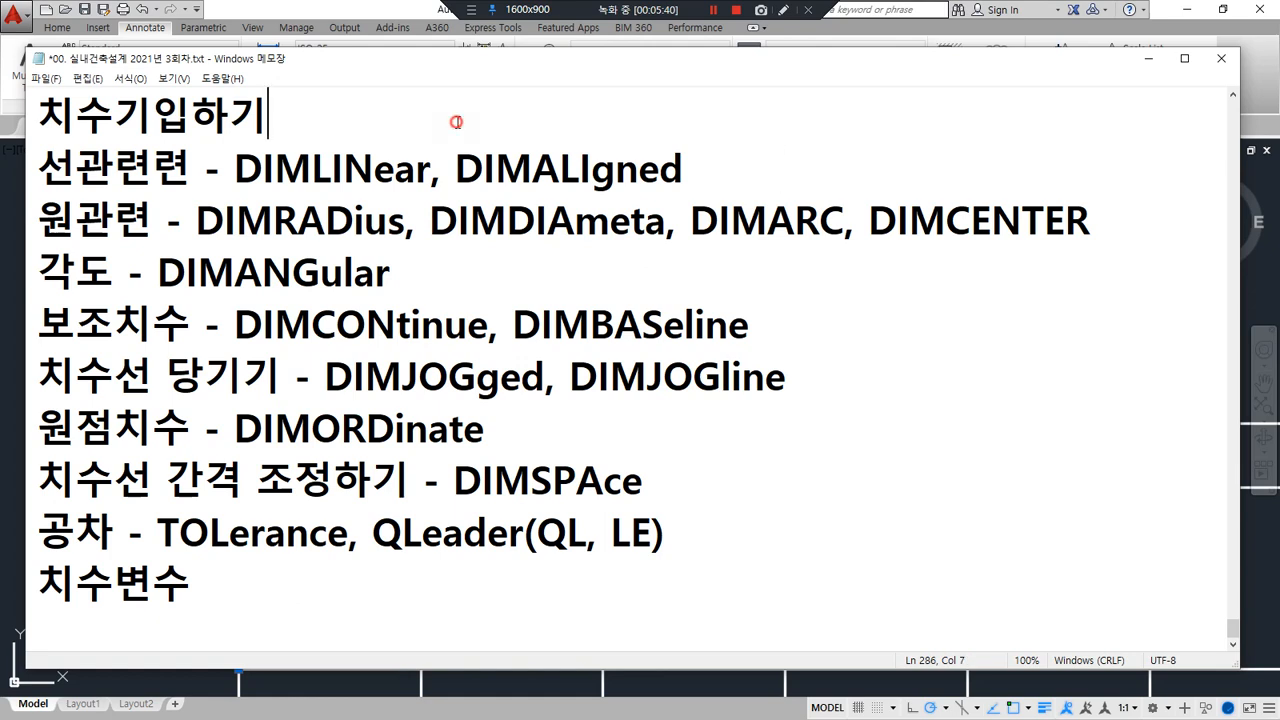
type("<>")
key("Left")
key("Left")
key("Right")
key("Right")
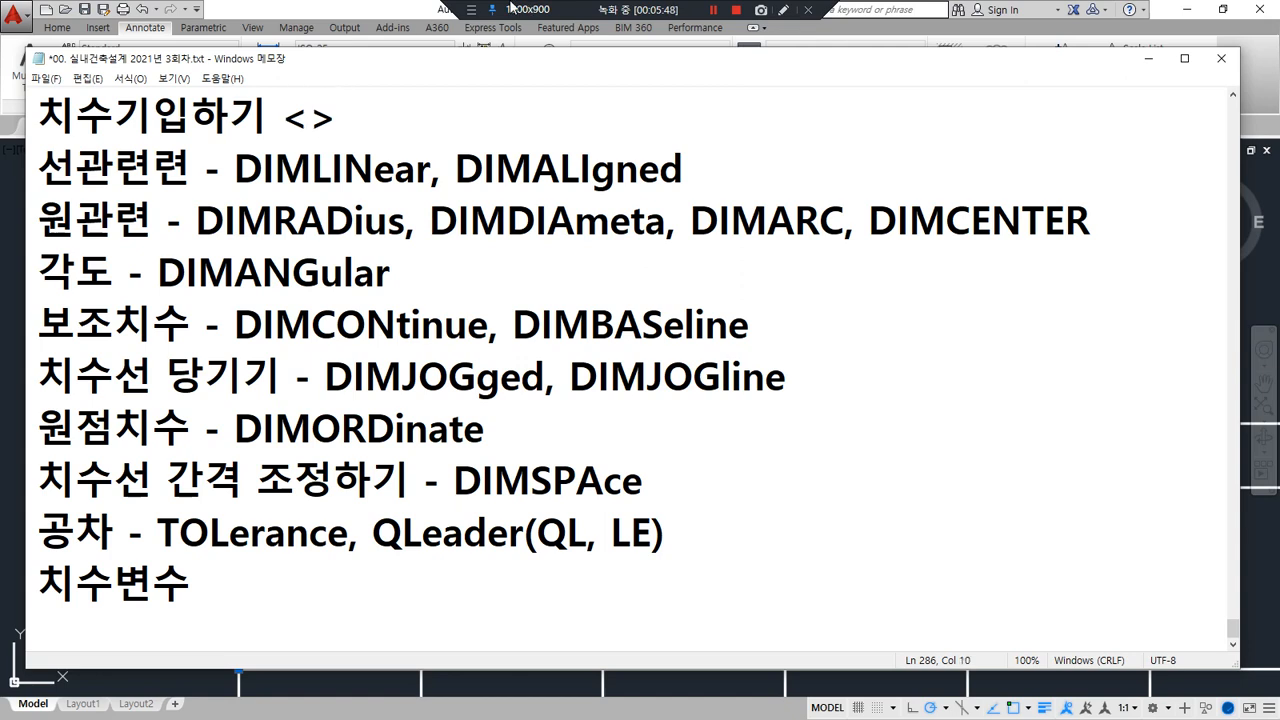
Switch back to AutoCAD and replace the 내용 바꾸기 dimension text with <> to restore its measured value.
key("alt+Tab")
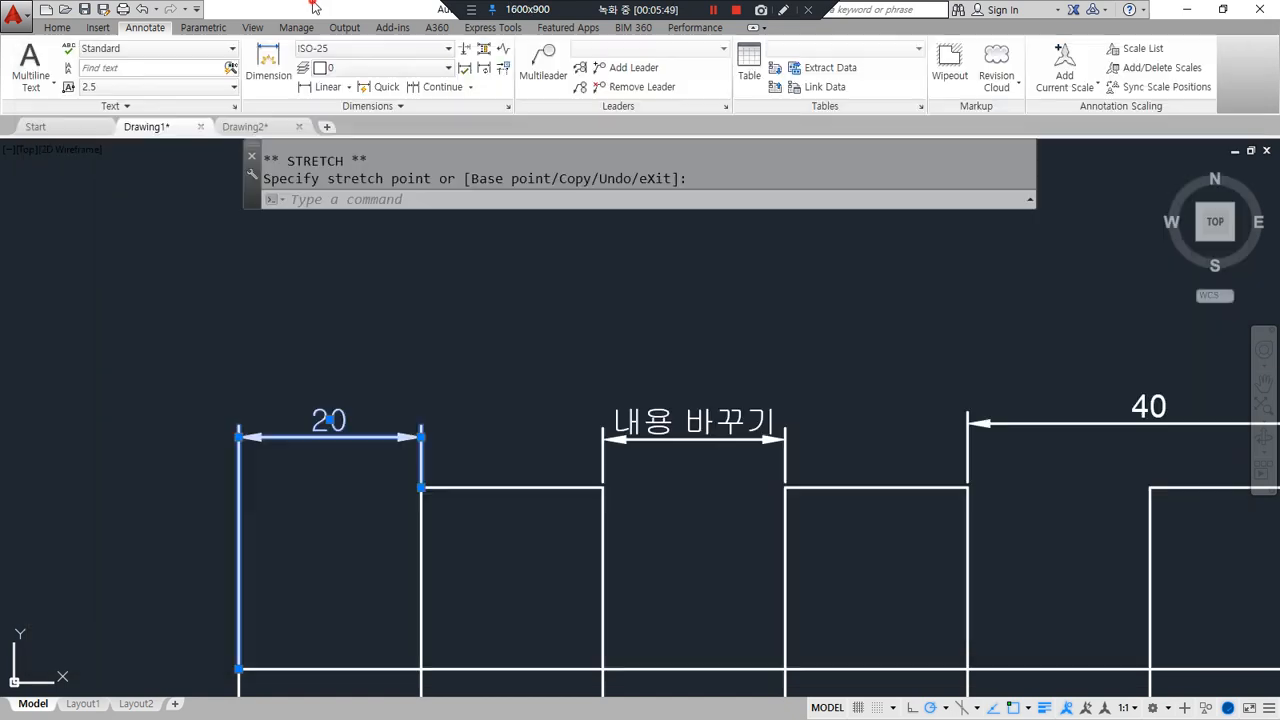
key("Escape")
double_click(694, 422)
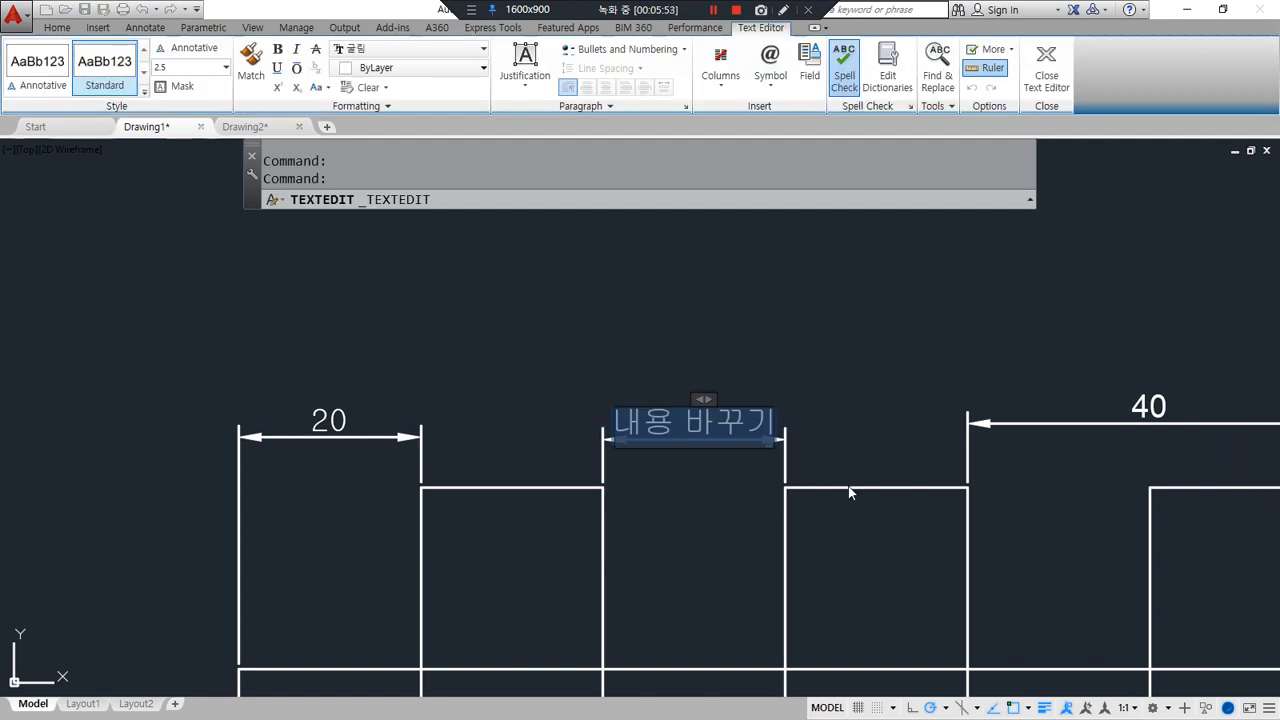
type("<>")
left_click(849, 491)
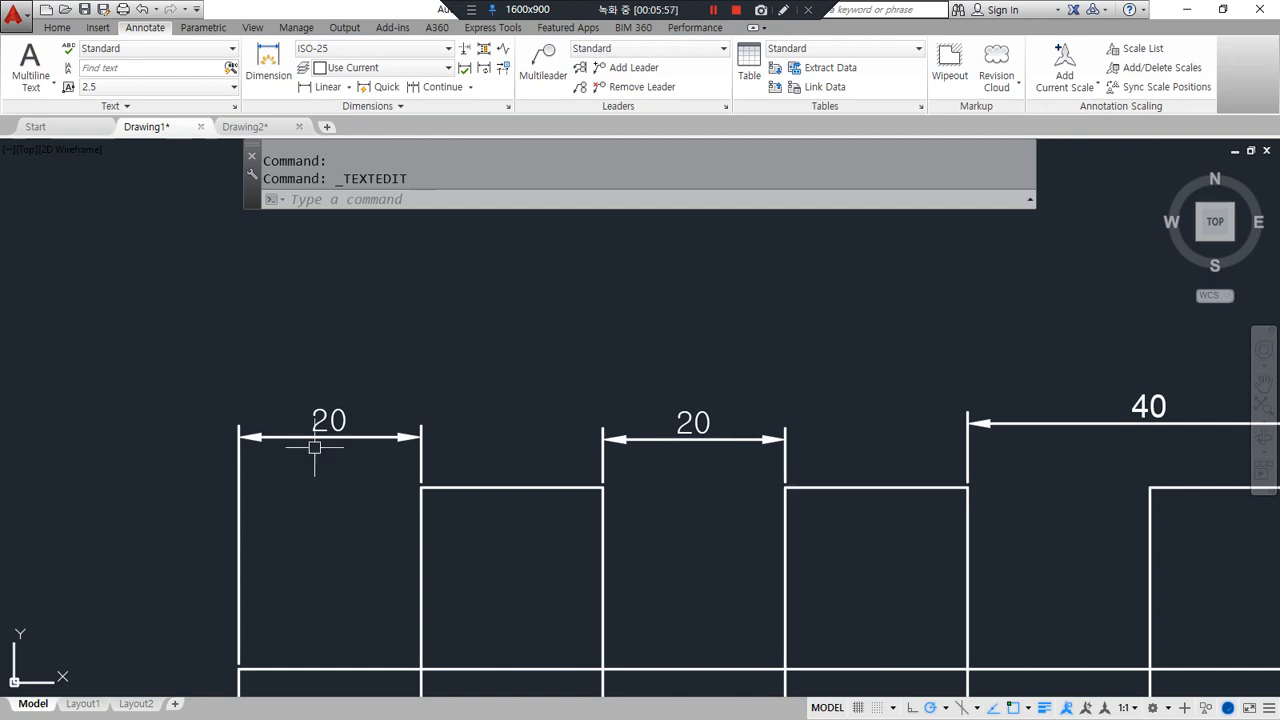
Add a diameter symbol (%%c) in front of the measured text of the dimension above the first gap.
double_click(329, 420)
key("Home")
type("%%c")
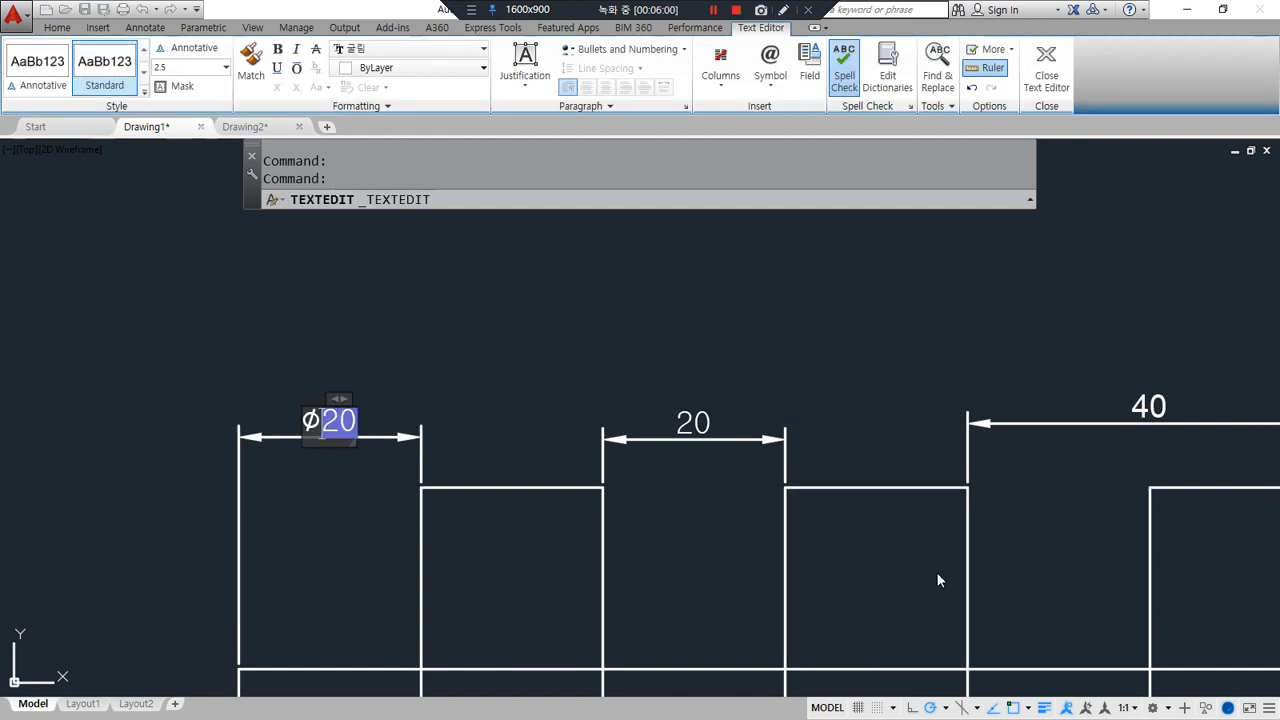
left_click(938, 580)
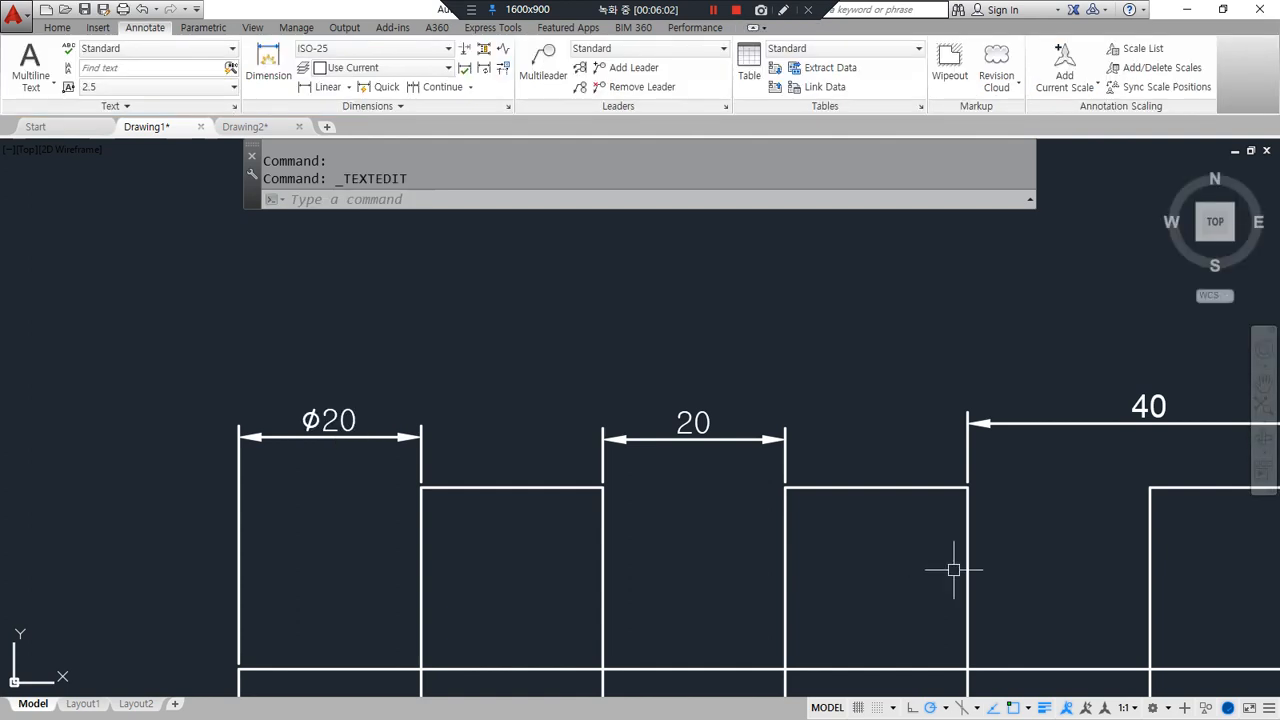
Append a degree symbol (%%d) and a ±0.01 tolerance (%%p0.01) to the measured text of the dimension above the second gap.
left_click(692, 425)
double_click(692, 425)
type("%%d")
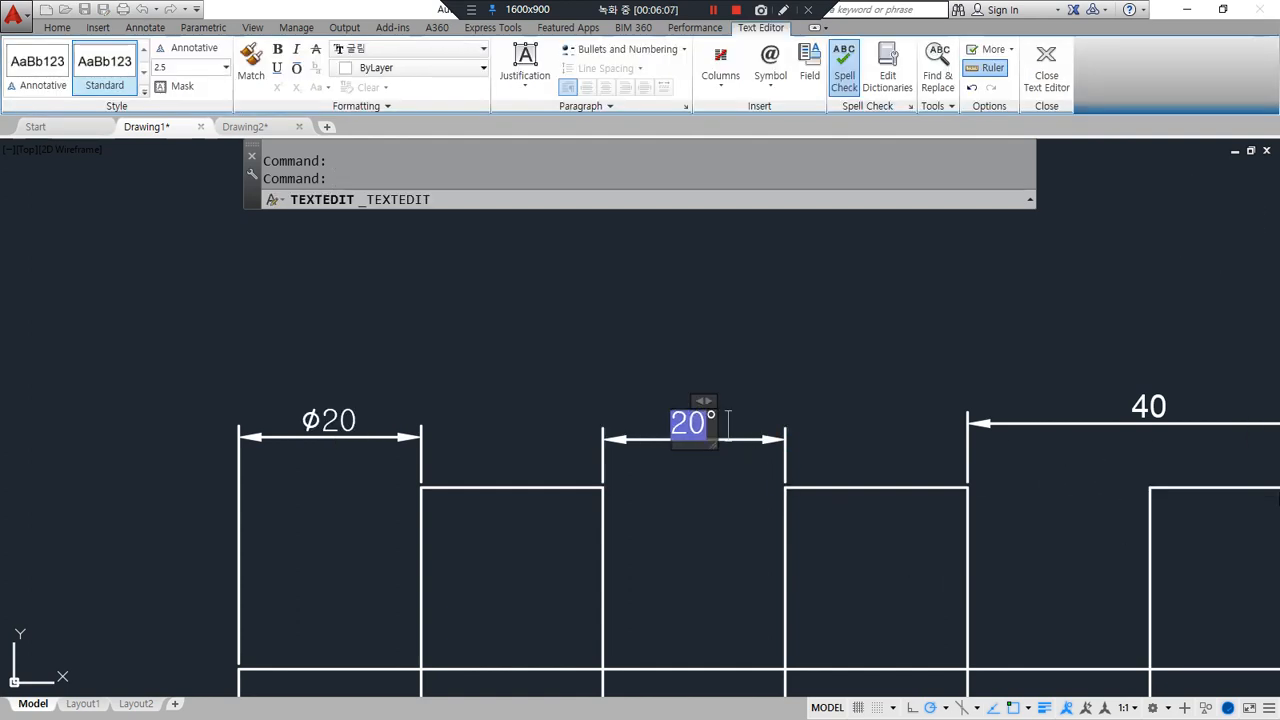
type(" %%p0.0")
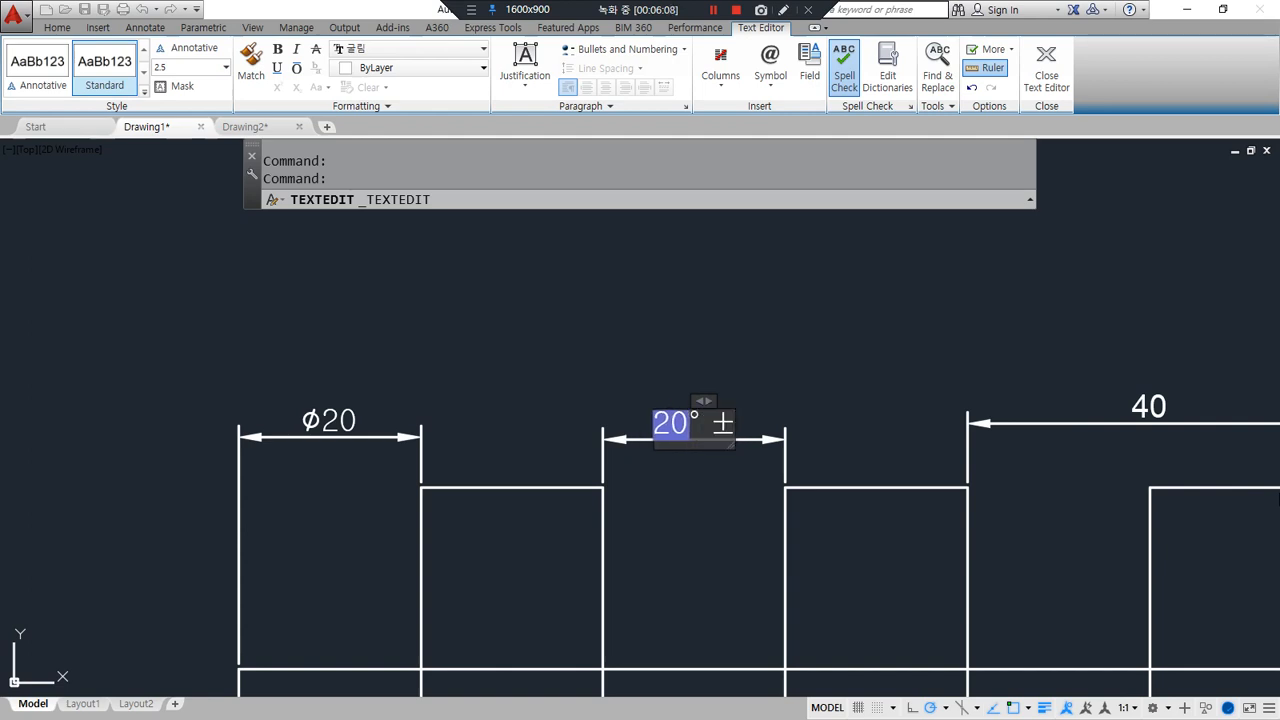
type("1")
left_click(1278, 499)
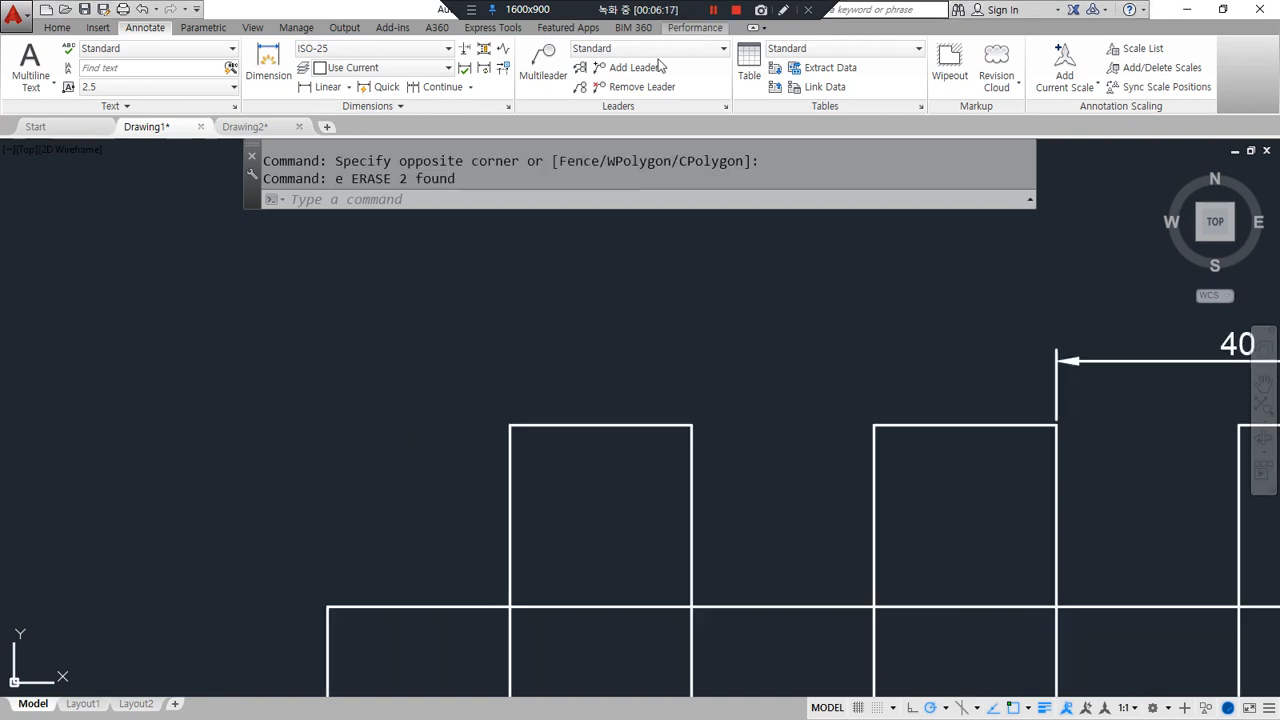
Place an aligned dimension above the top edge of the first raised block.
left_click(349, 87)
left_click(354, 150)
left_click(509, 425)
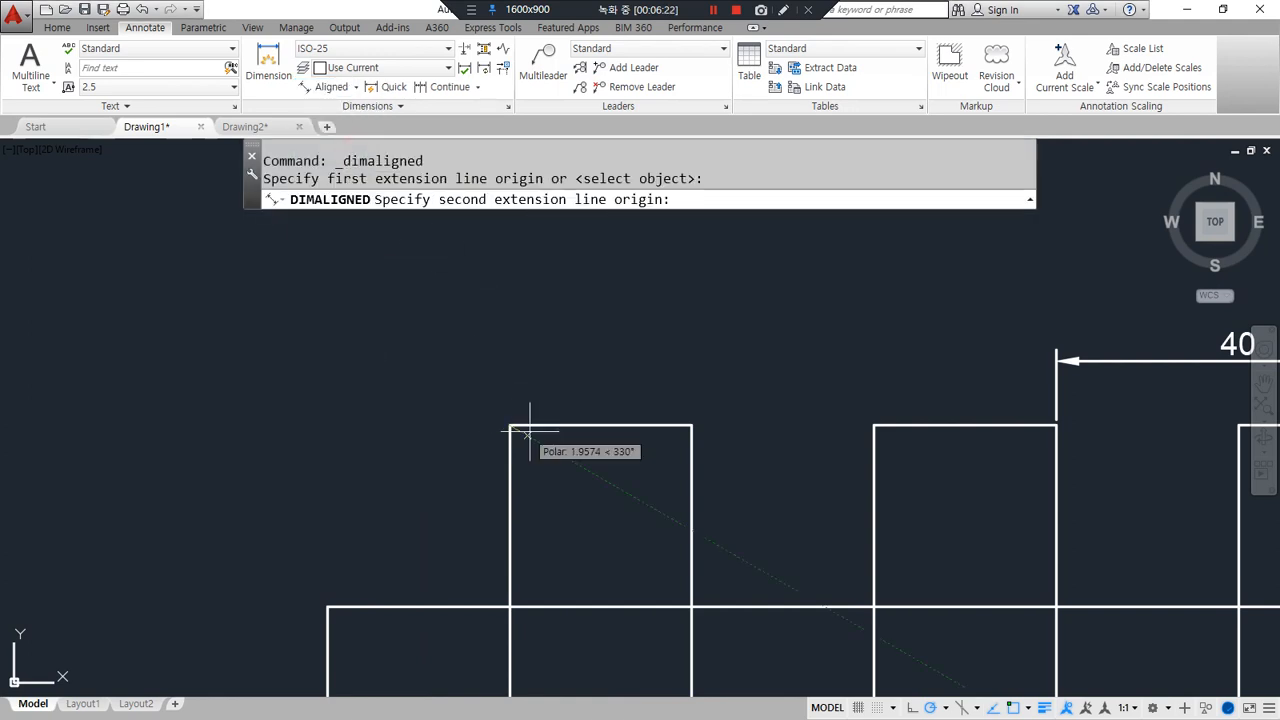
left_click(691, 425)
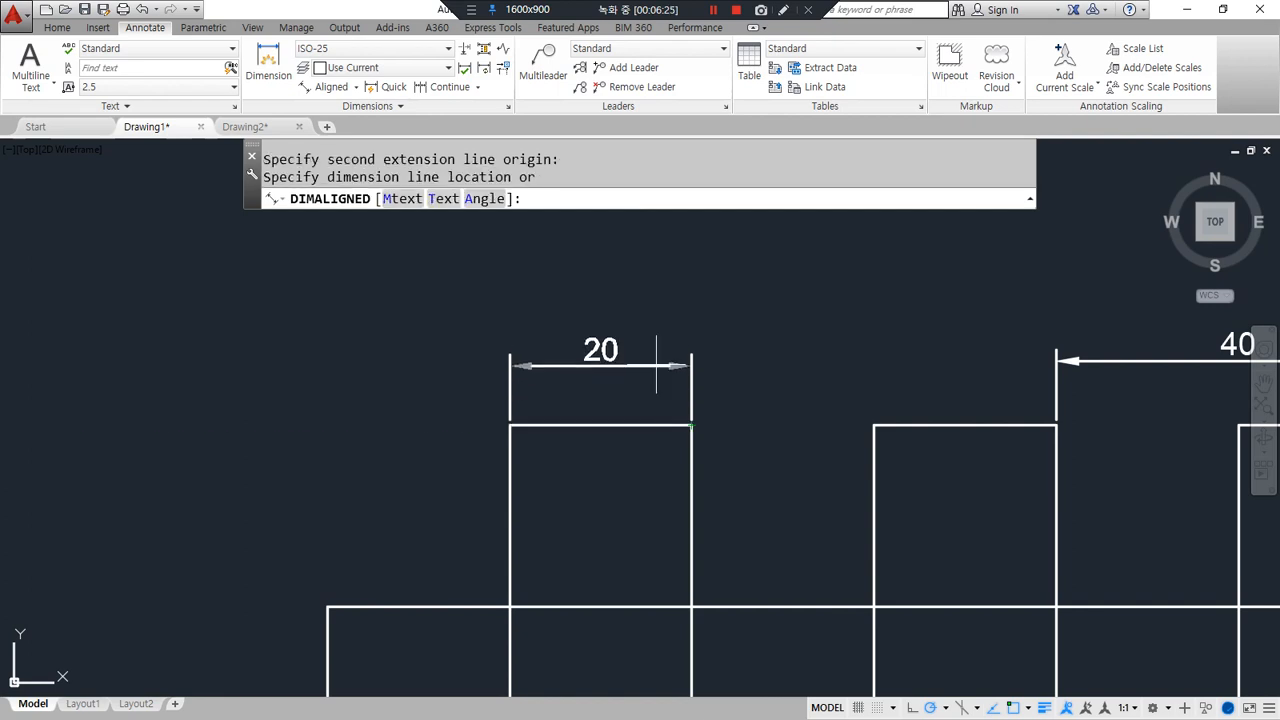
left_click(618, 330)
Place an aligned vertical dimension along the left edge of the stepped outline.
middle_click_drag(405, 459, 418, 328)
key("Return")
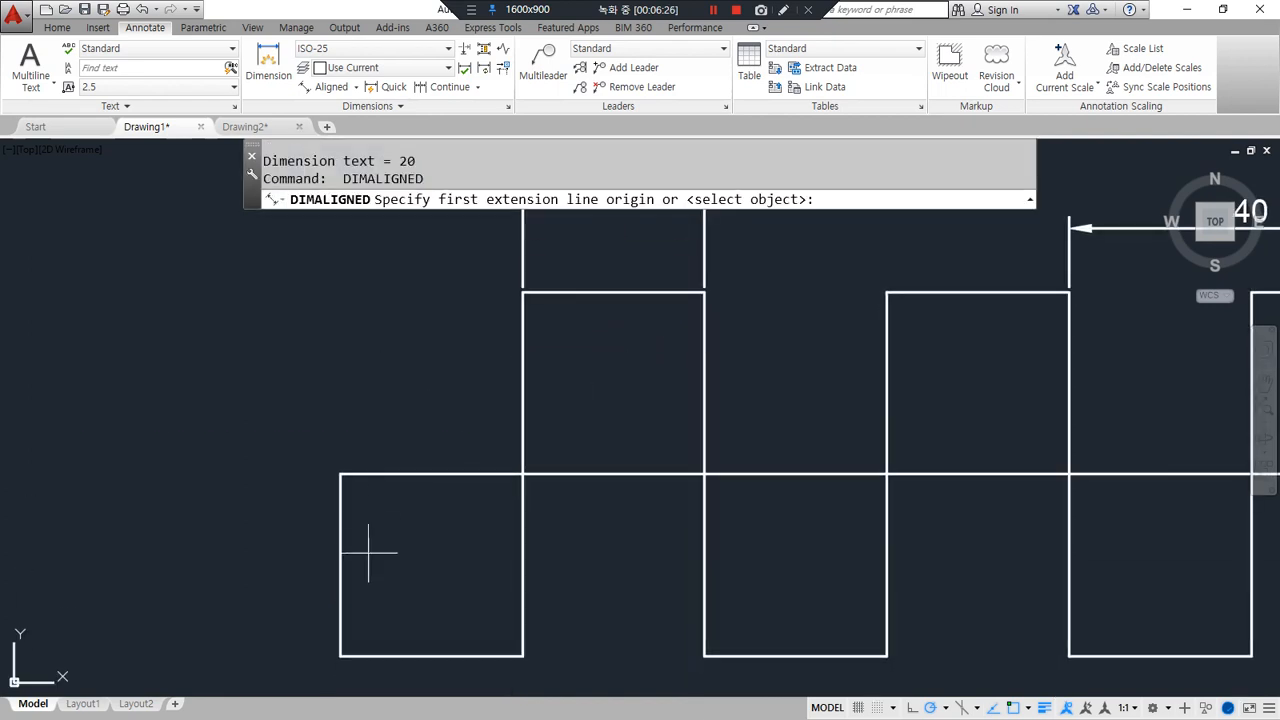
left_click(340, 656)
left_click(340, 475)
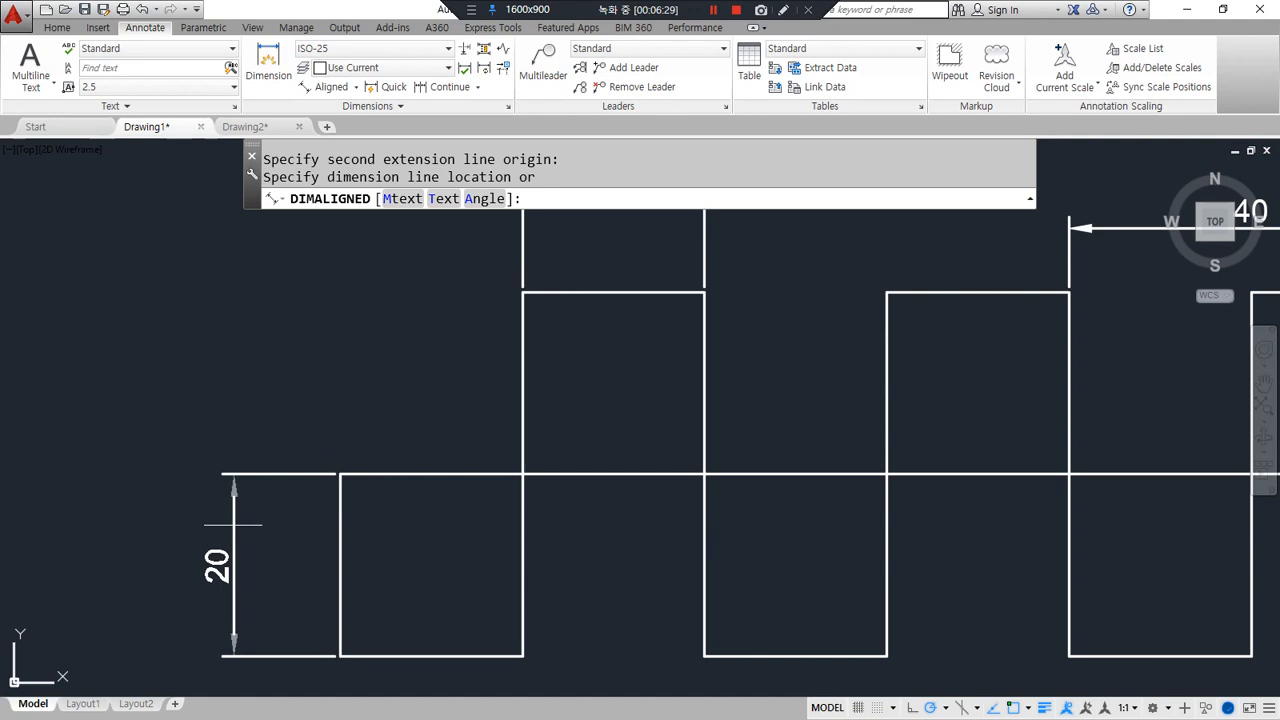
left_click(232, 560)
Place an aligned diagonal dimension from the outline's left upper corner to the first raised block's upper-left corner.
middle_click_drag(382, 350, 363, 414)
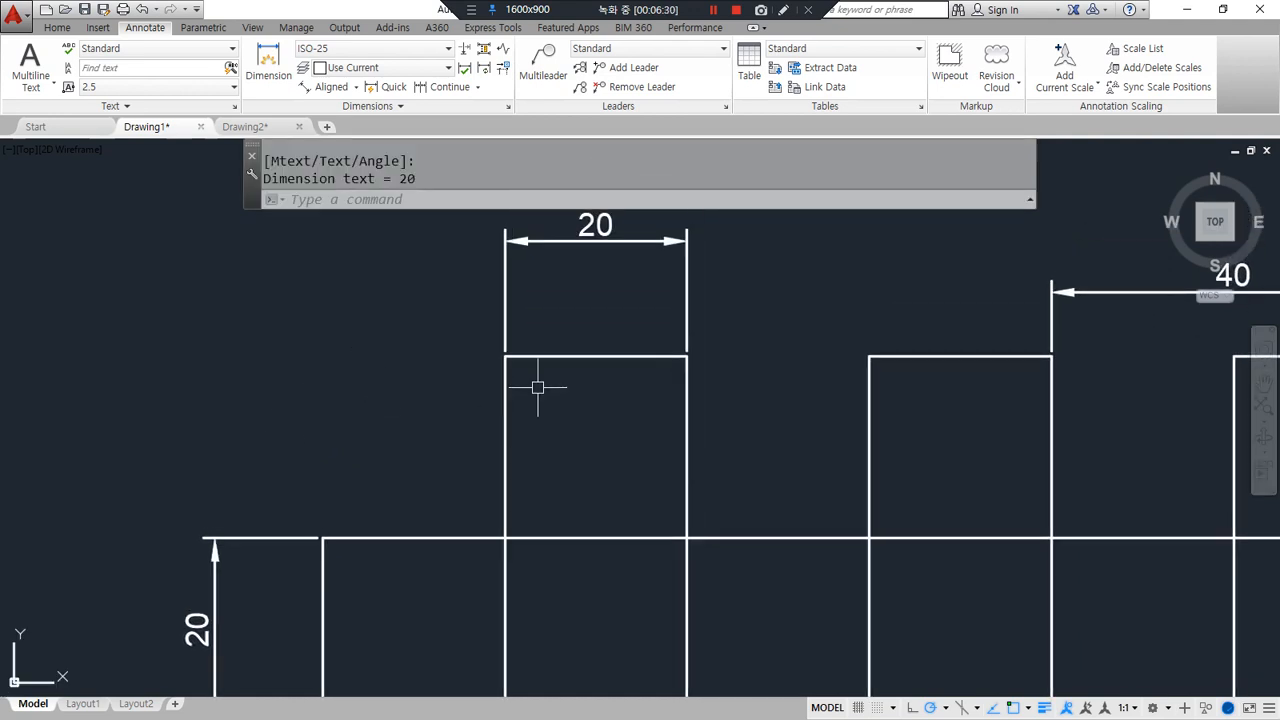
key("Return")
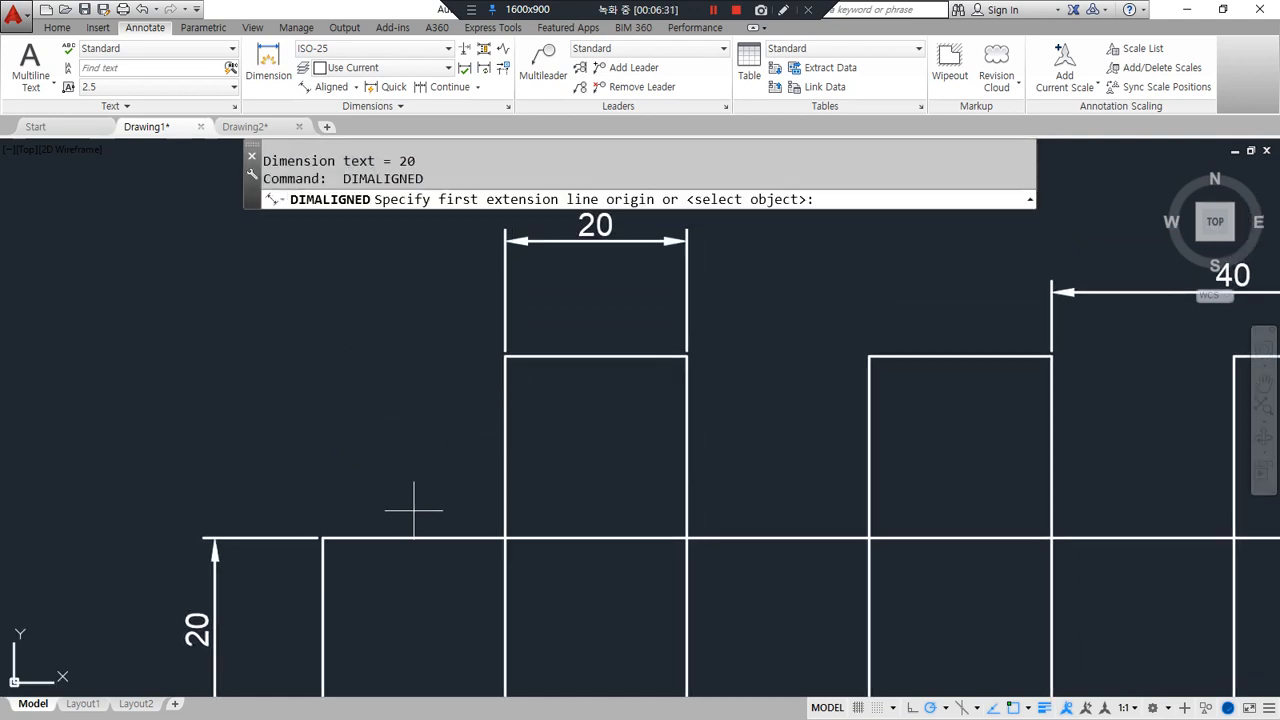
left_click(326, 537)
left_click(505, 356)
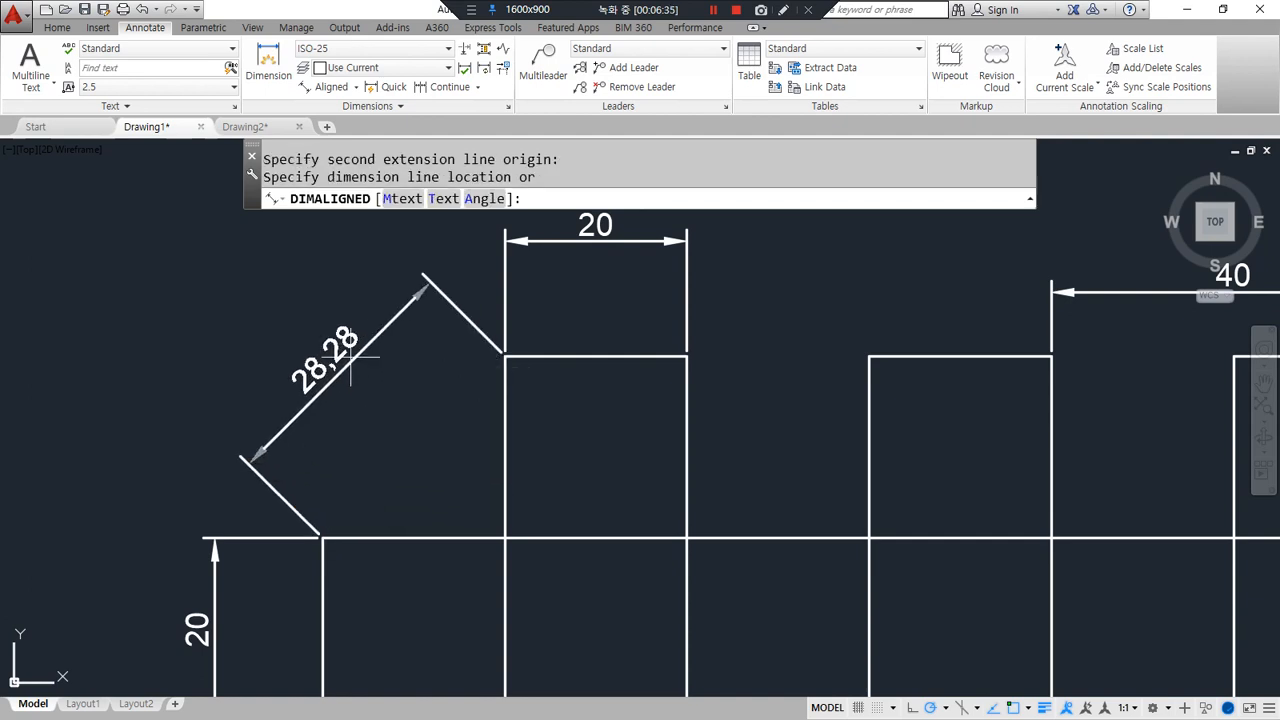
left_click(333, 352)
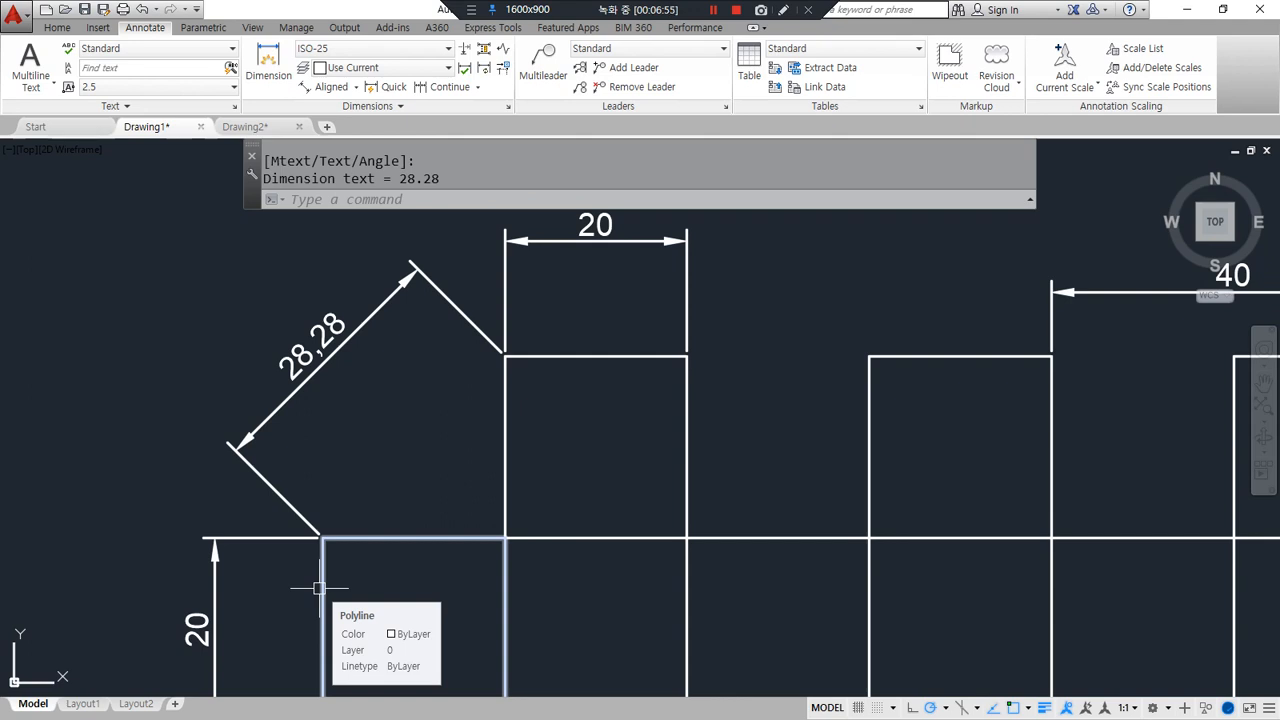
key("Escape")
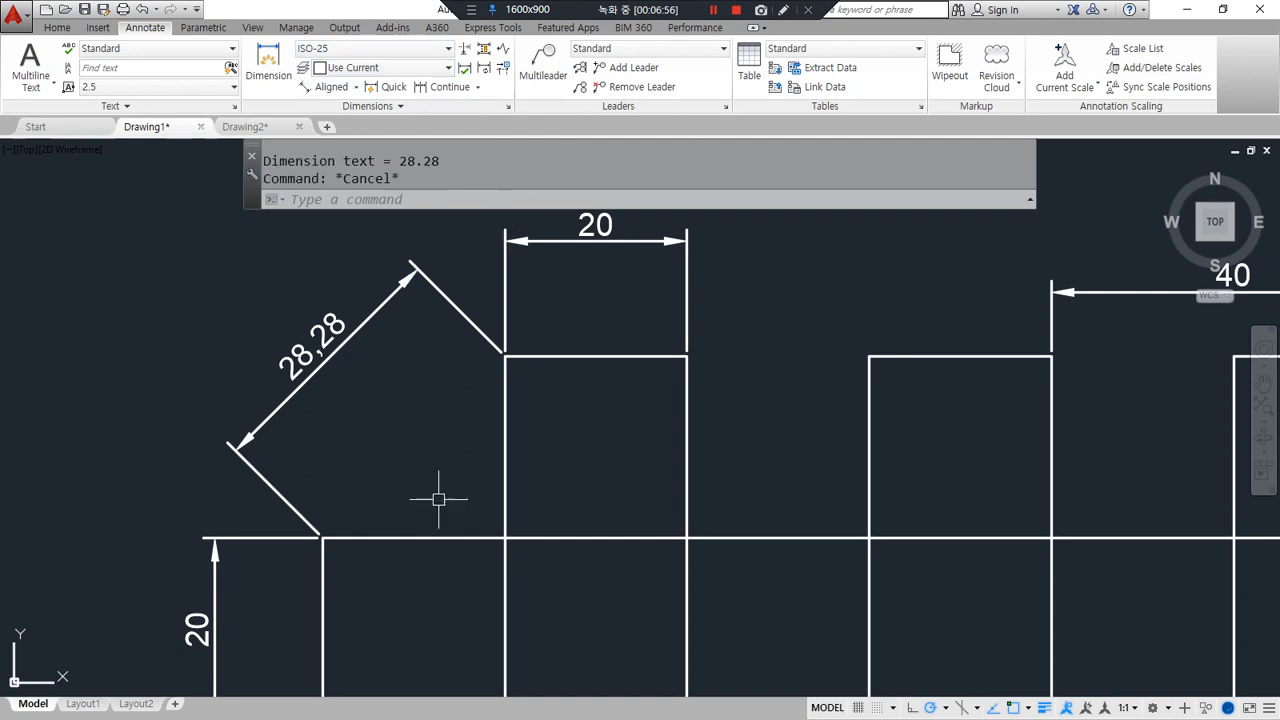
Place an aligned dimension from the outline's left upper corner to the first raised block's upper-right corner, outside the existing diagonal dimension.
mouse_move(306, 518)
left_mouse_down()
mouse_move(300, 543)
mouse_move(318, 556)
left_mouse_up()
left_click_drag(675, 362, 699, 385)
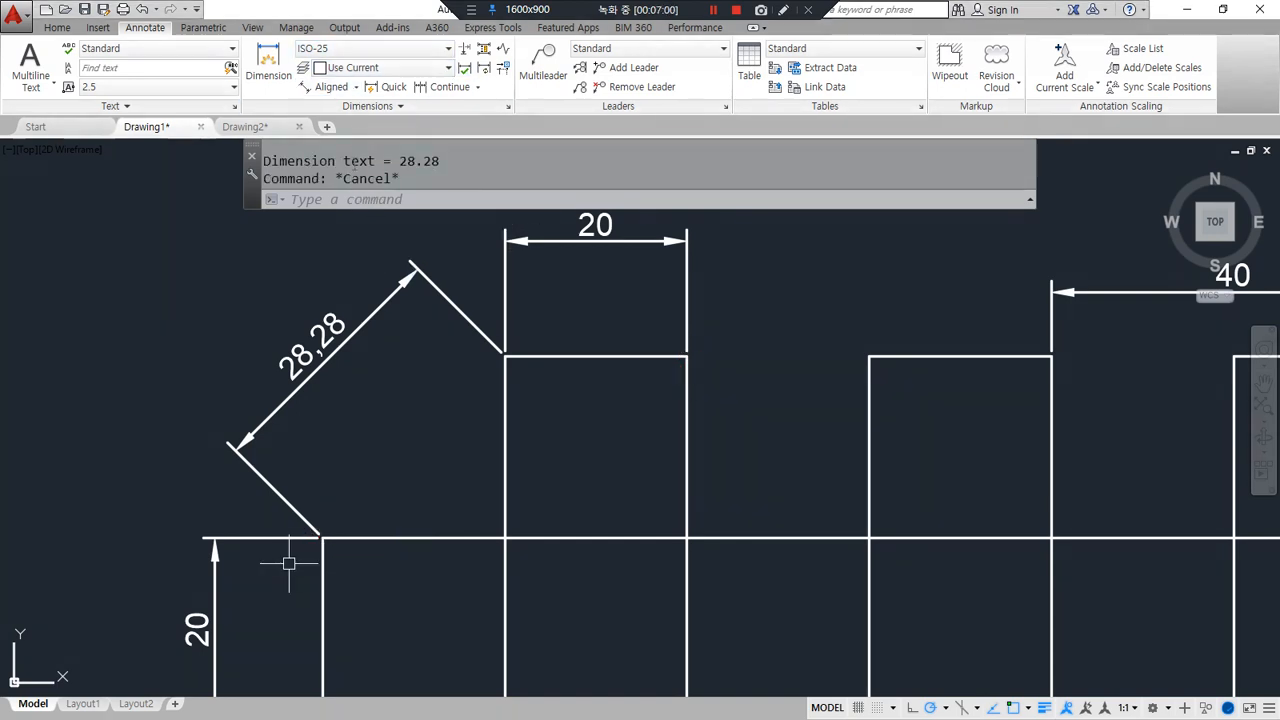
left_click(331, 87)
left_click(322, 538)
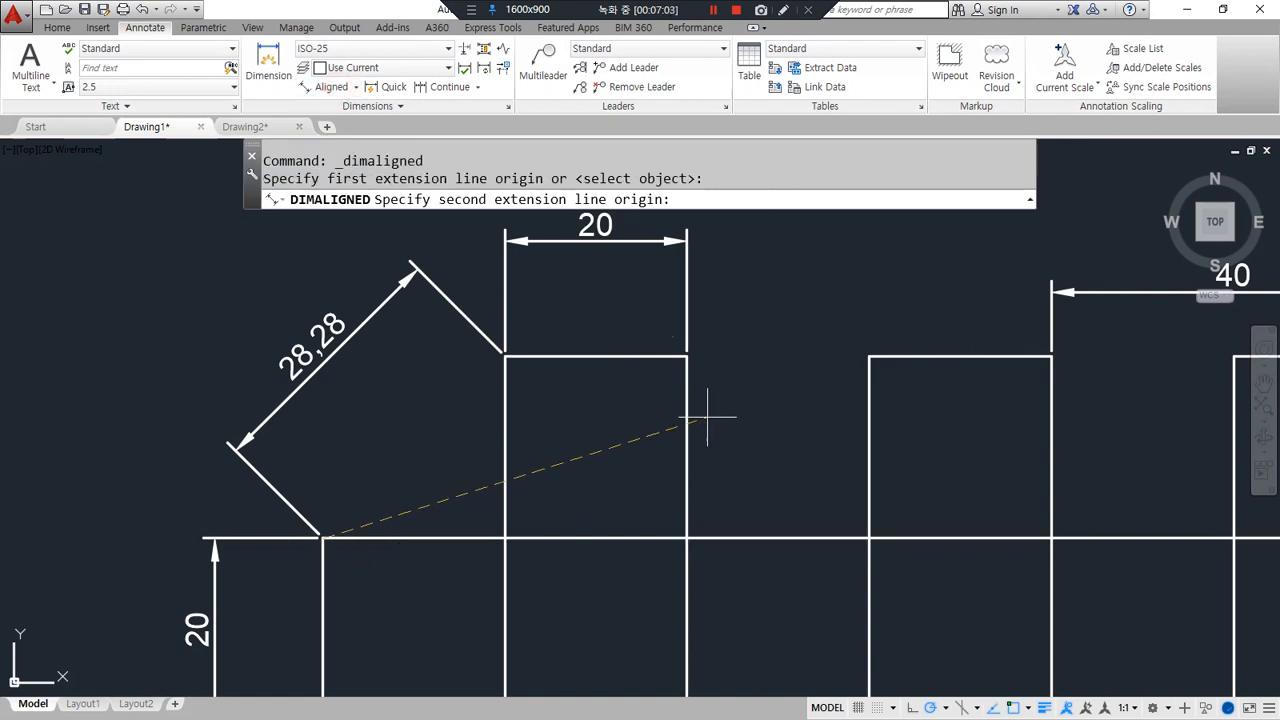
left_click(687, 356)
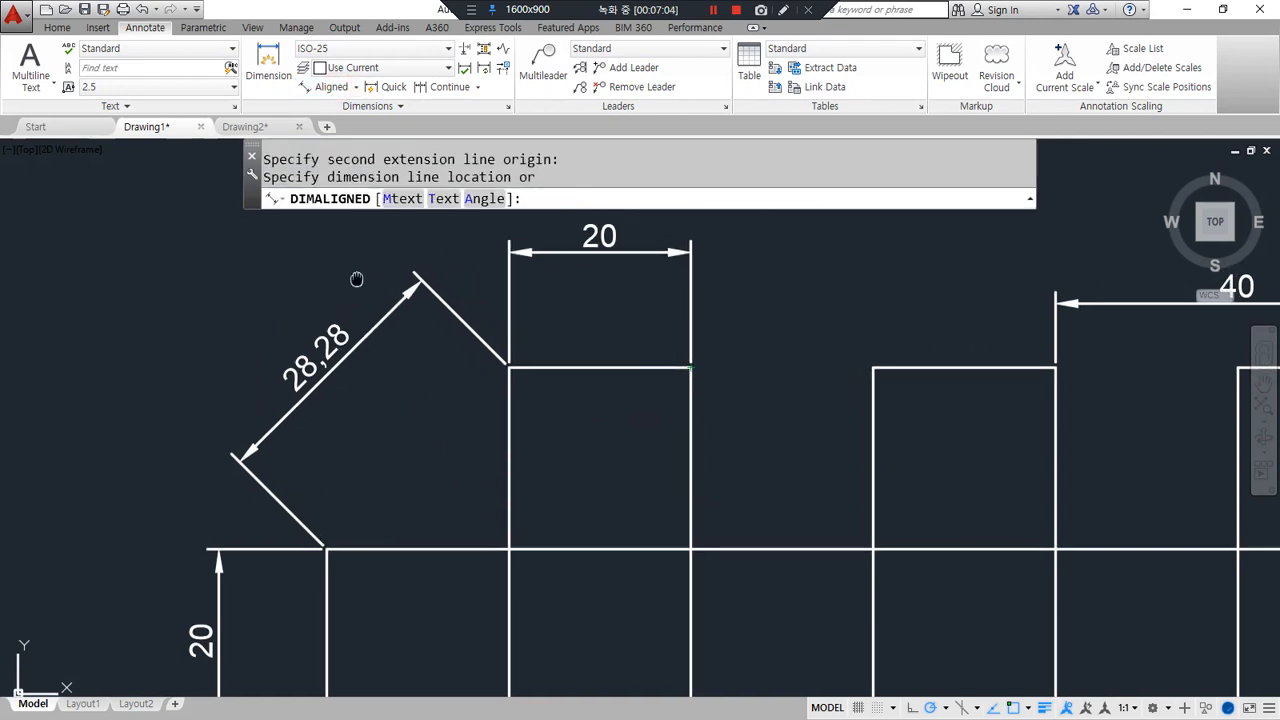
middle_click_drag(354, 266, 337, 337)
left_click(337, 334)
left_click_drag(428, 324, 429, 321)
mouse_move(340, 650)
left_mouse_down()
mouse_move(697, 467)
mouse_move(681, 472)
left_mouse_up()
left_click_drag(575, 531, 590, 613)
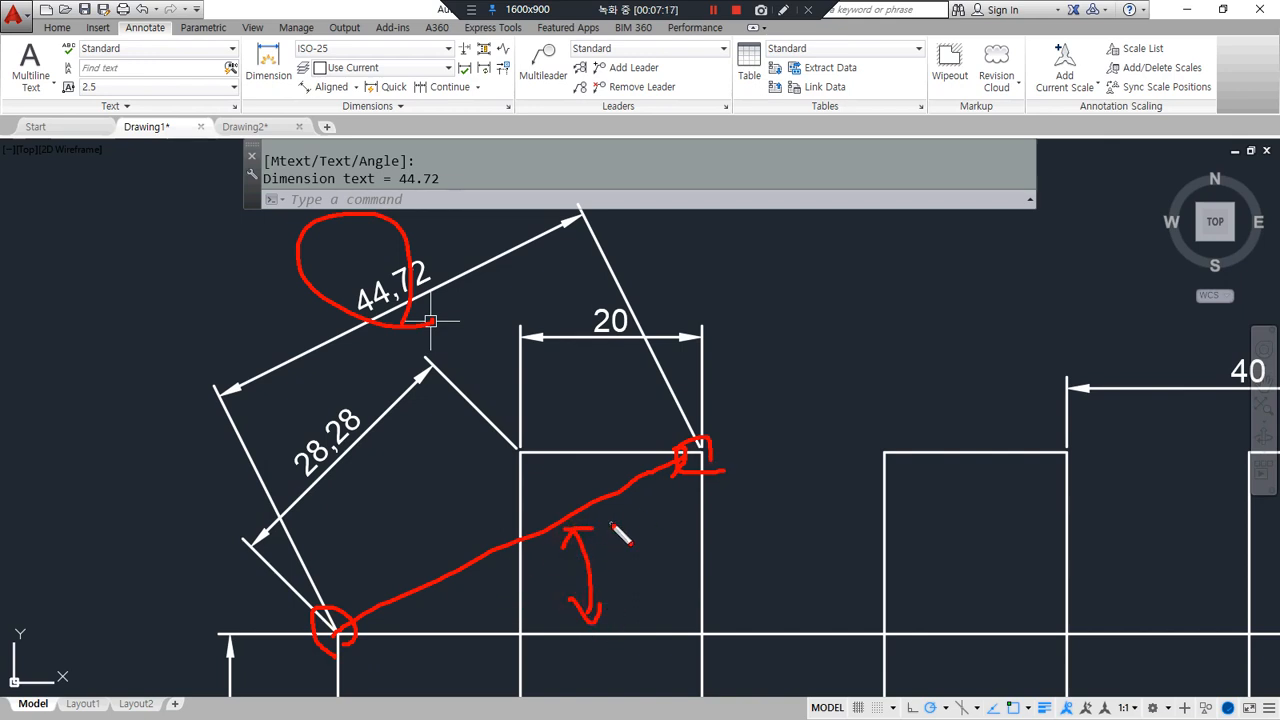
key("Escape")
key("ctrl+Tab")
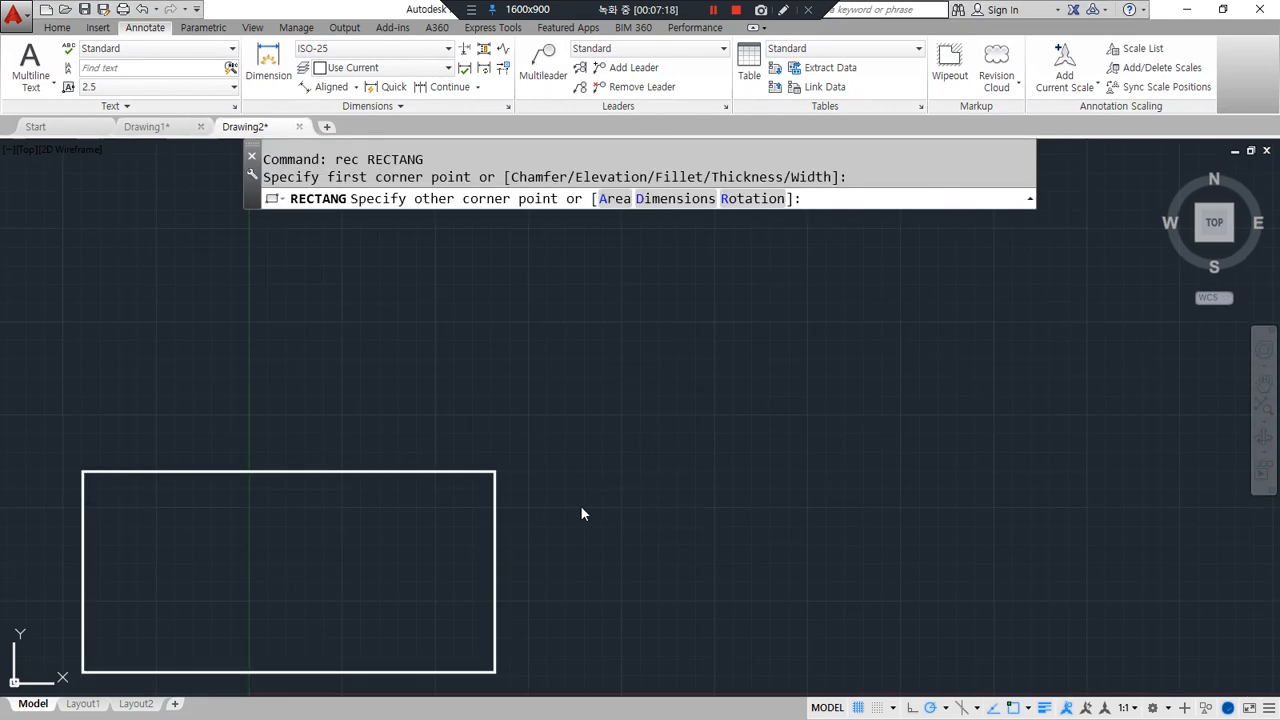
type("@400,280")
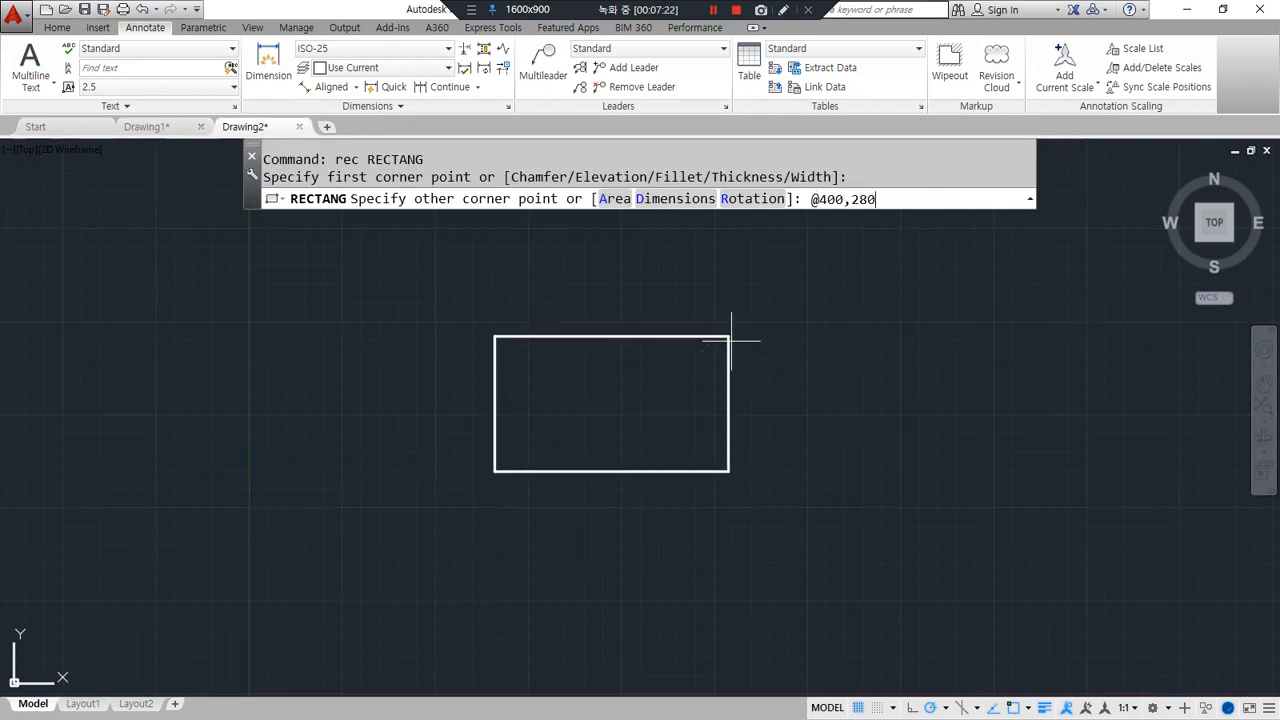
key("Return")
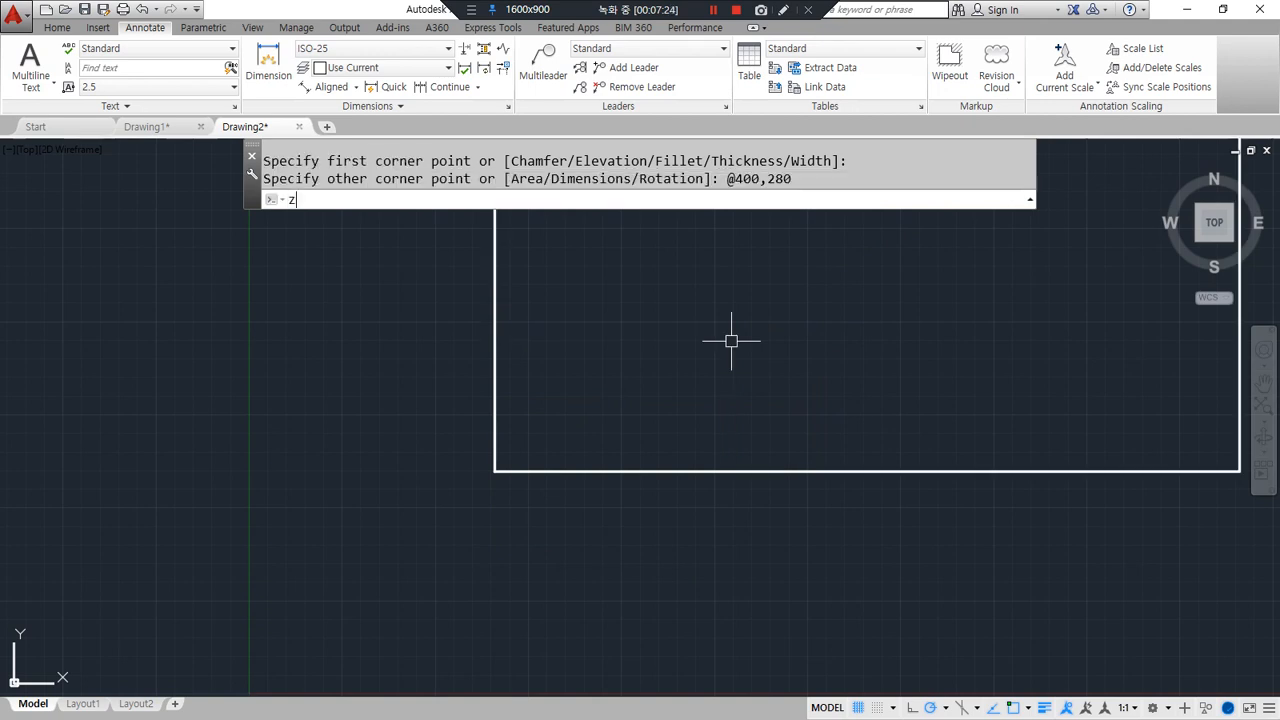
type("z")
key("Return")
type("a")
key("Return")
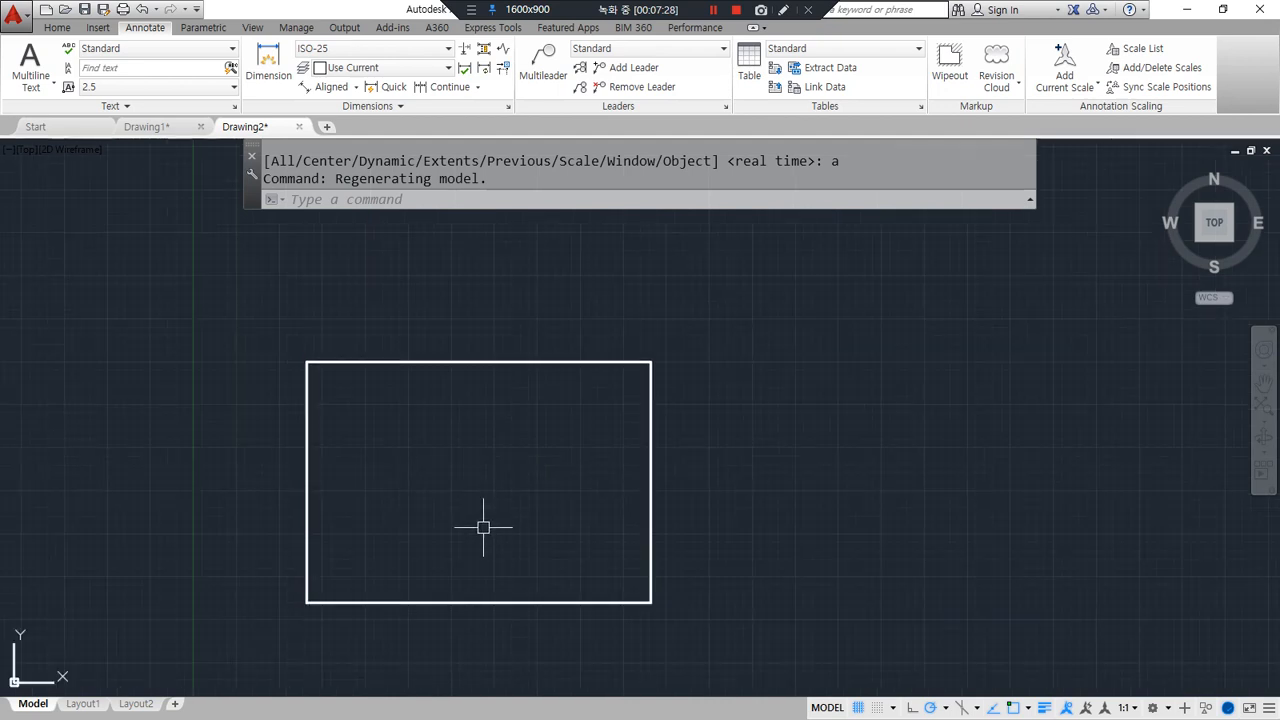
Explode the 400 by 280 rectangle into separate lines.
type("x")
key("Return")
left_click(424, 600)
key("Return")
Offset the top edge downward twice and the right edge inward twice, each at a distance of 100.
type("o")
key("Return")
type("100")
key("Return")
left_click(413, 362)
left_click(411, 432)
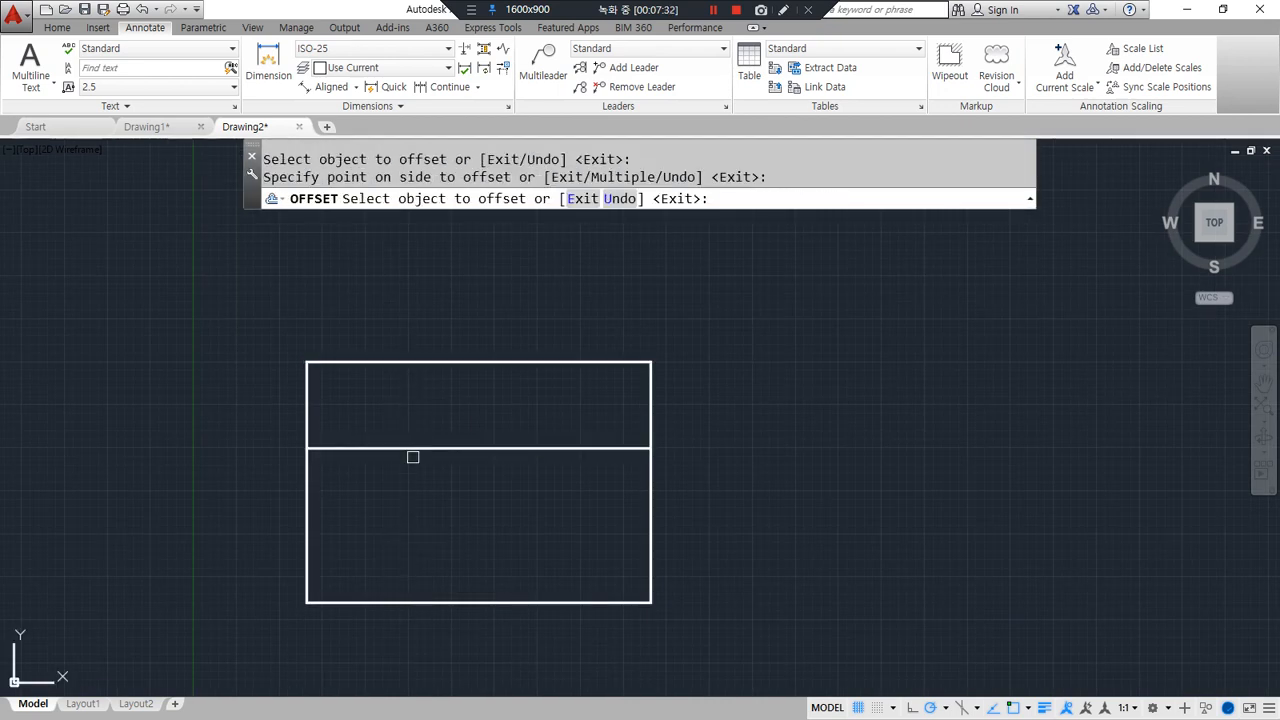
left_click(406, 449)
left_click(415, 528)
left_click(650, 505)
left_click(598, 506)
left_click(564, 500)
left_click(446, 541)
key("Return")
Fillet the bottom edge, left edge and innermost offset lines into sharp corners to form an L-shaped outline.
type("f")
key("Return")
left_click(500, 603)
left_click(479, 580)
key("Return")
left_click(345, 535)
left_click(309, 509)
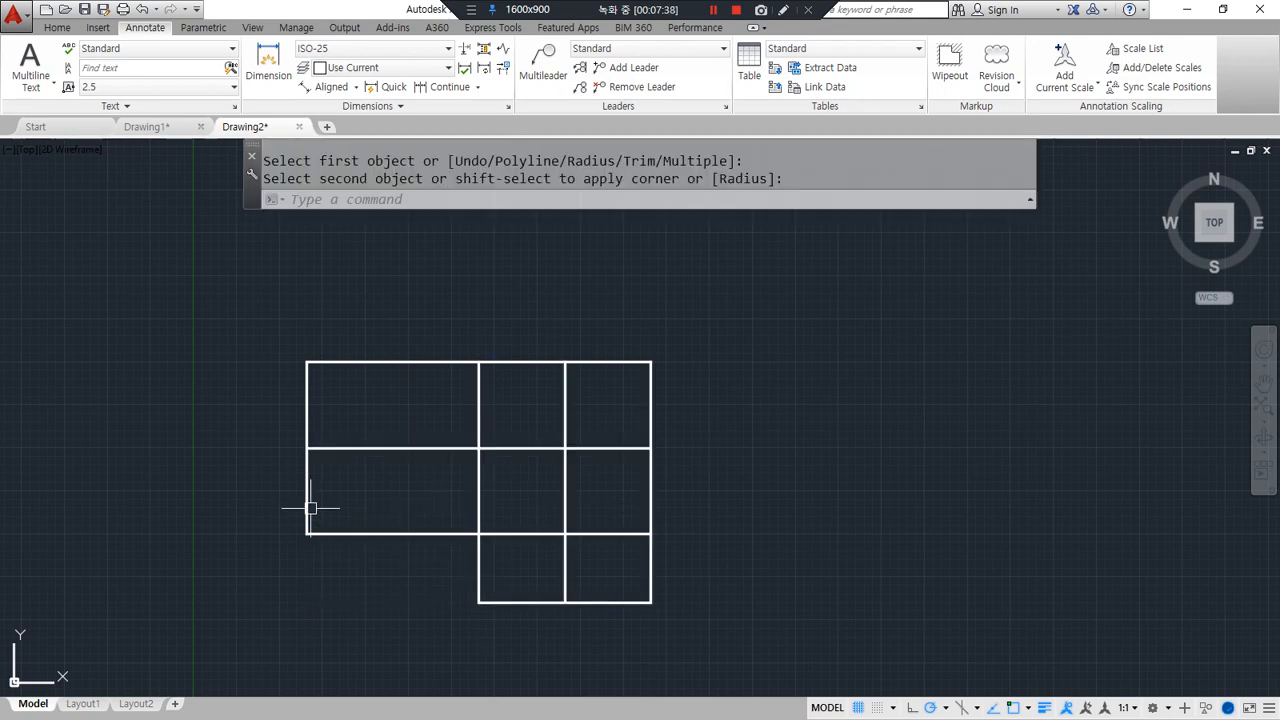
key("Return")
left_click(437, 535)
left_click(476, 560)
Fillet the middle horizontal and vertical lines into a sharp corner inside the L shape.
key("Return")
left_click(543, 449)
left_click(564, 488)
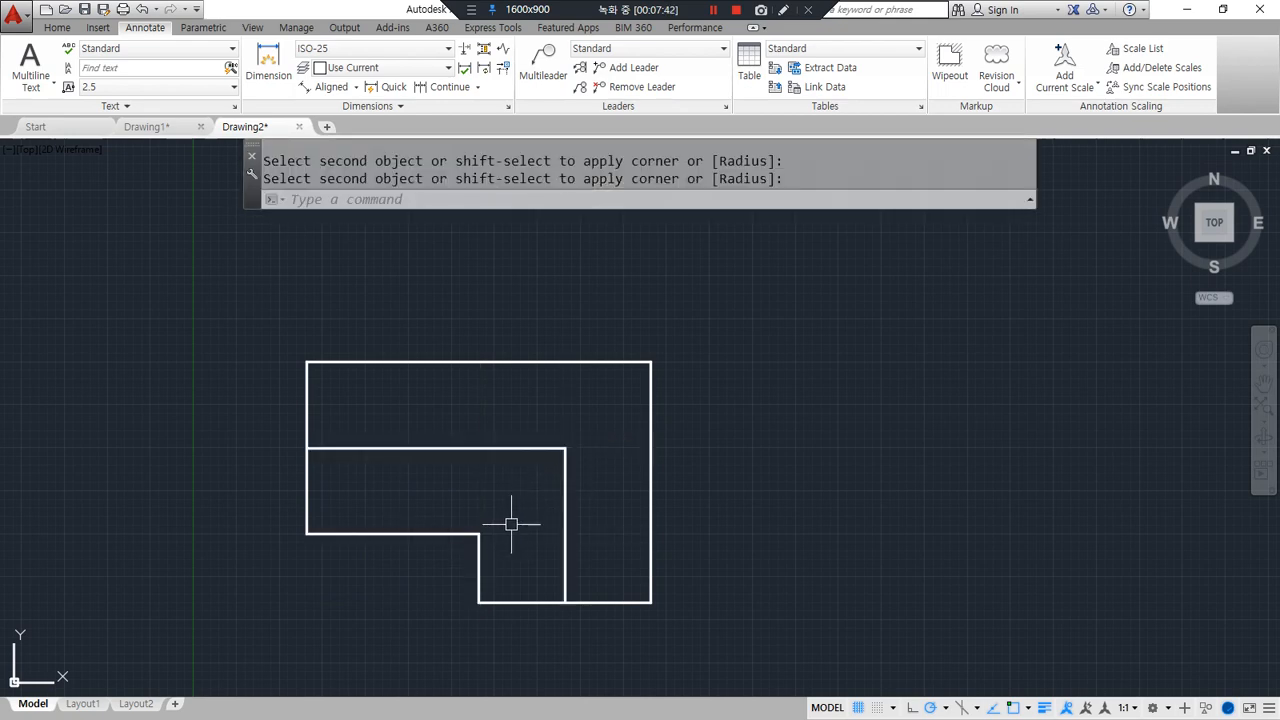
Draw a diagonal line from the L shape's inner corner to its outer upper-right corner.
type("l")
key("Return")
left_click(479, 535)
left_click(647, 364)
key("Return")
Offset the L shape's middle horizontal and vertical lines by 40 to both sides.
type("o")
key("Return")
type("40")
key("Return")
left_click(420, 449)
left_click(420, 429)
left_click(419, 449)
left_click(440, 472)
left_click(566, 524)
left_click(540, 526)
left_click(565, 525)
left_click(594, 528)
key("Return")
Fillet the two inner offset lines into a sharp corner on the diagonal.
type("f")
key("Return")
left_click(531, 517)
left_click(507, 477)
key("Return")
left_click(528, 414)
left_click(591, 460)
key("Escape")
key("Escape")
Fillet the two outer offset lines into a sharp corner on the diagonal.
type("f")
key("Return")
left_click(600, 453)
left_click(552, 414)
Trim away the diagonal between the inner and outer offset corners.
type("tr")
key("Return")
key("Return")
left_click(582, 431)
key("Return")
Draw a construction line at 30 degrees through the left end of the L shape's middle horizontal line.
type("xl")
key("Return")
type("a")
key("Return")
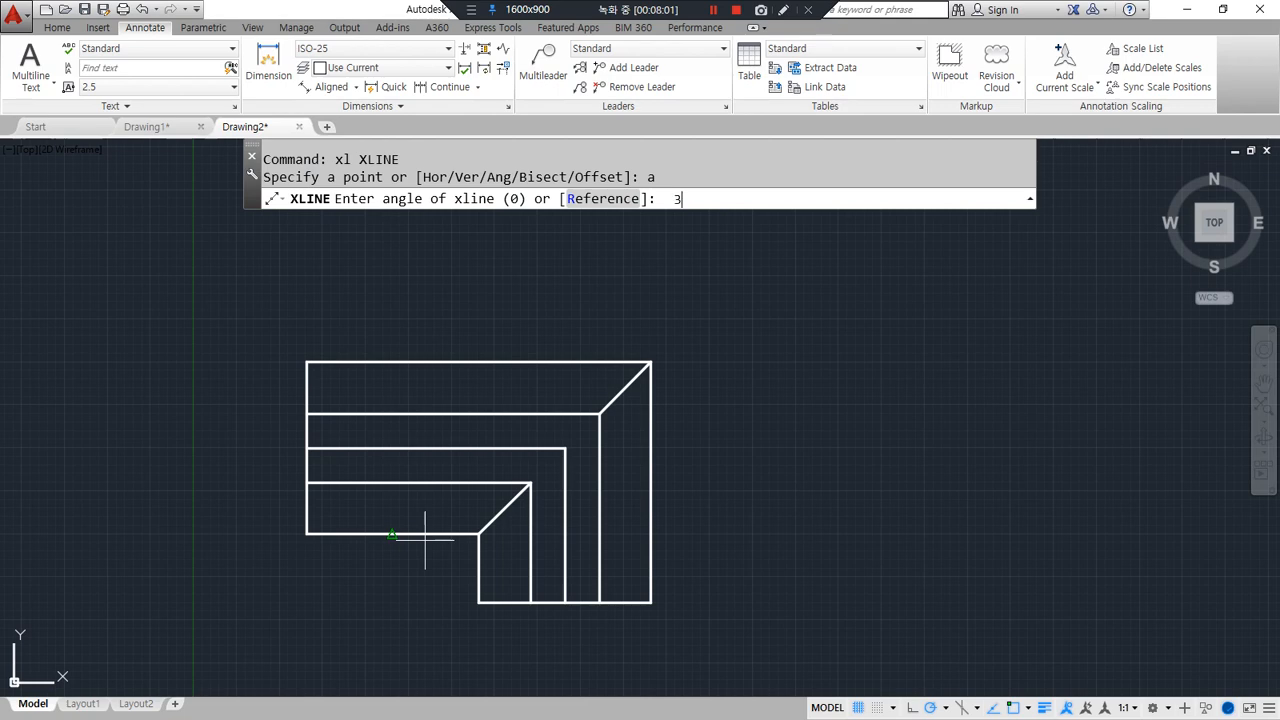
type("30")
key("Return")
left_click(283, 452)
key("Return")
Offset the 30-degree construction line by 100 toward the lower right.
type("o")
key("Return")
type("1--")
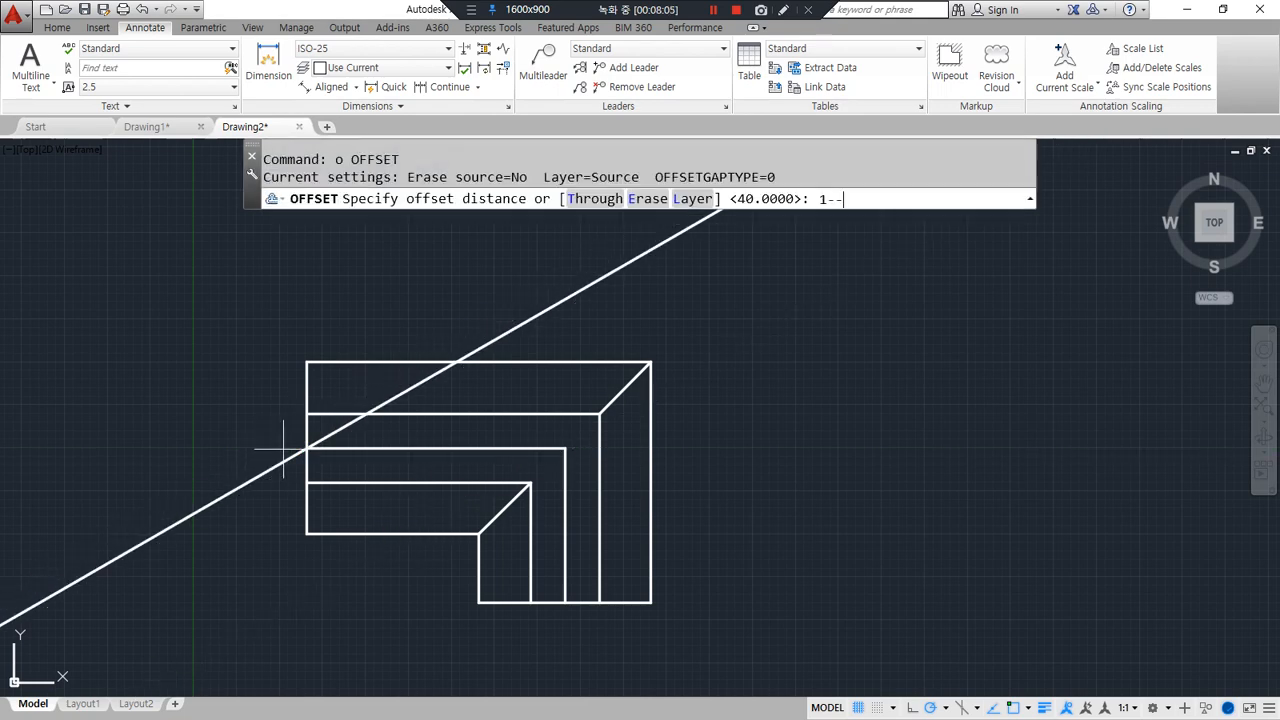
type("00")
key("Return")
left_click(265, 461)
left_click(280, 509)
Offset the second slanted construction line by 120 toward the lower right.
key("Return")
key("Return")
type("12")
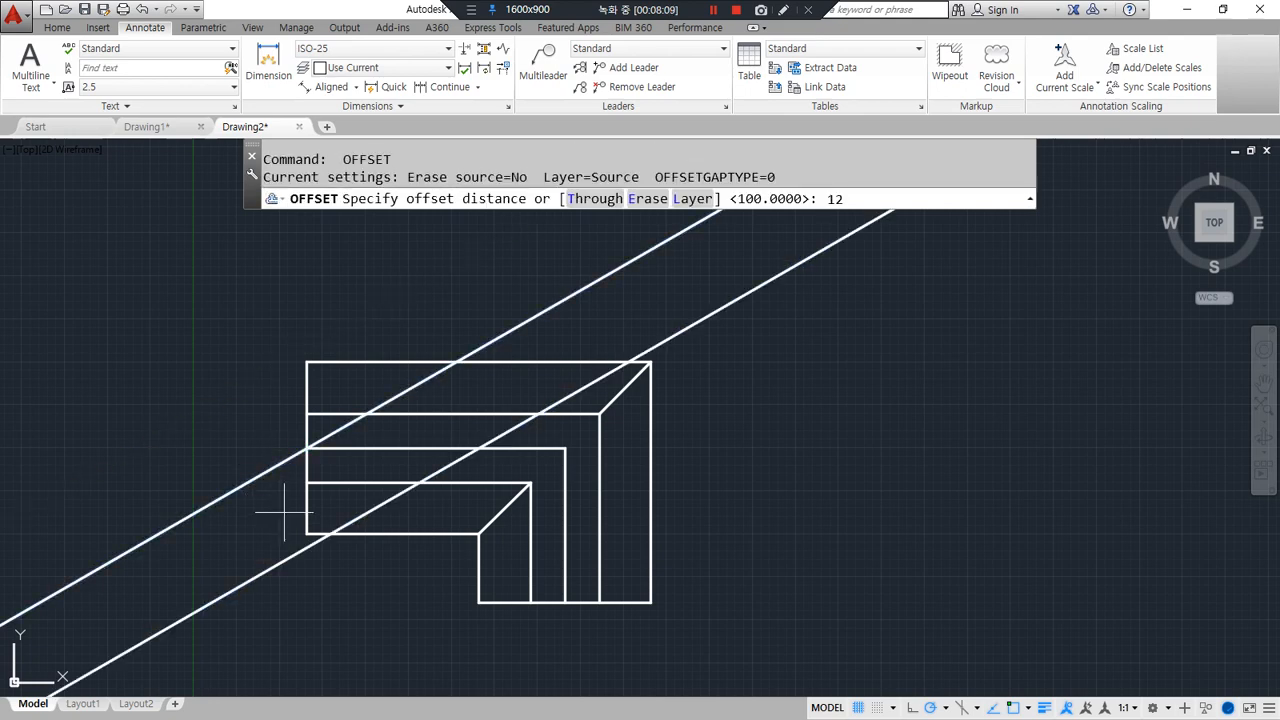
type("0")
key("Return")
left_click(287, 548)
left_click(340, 615)
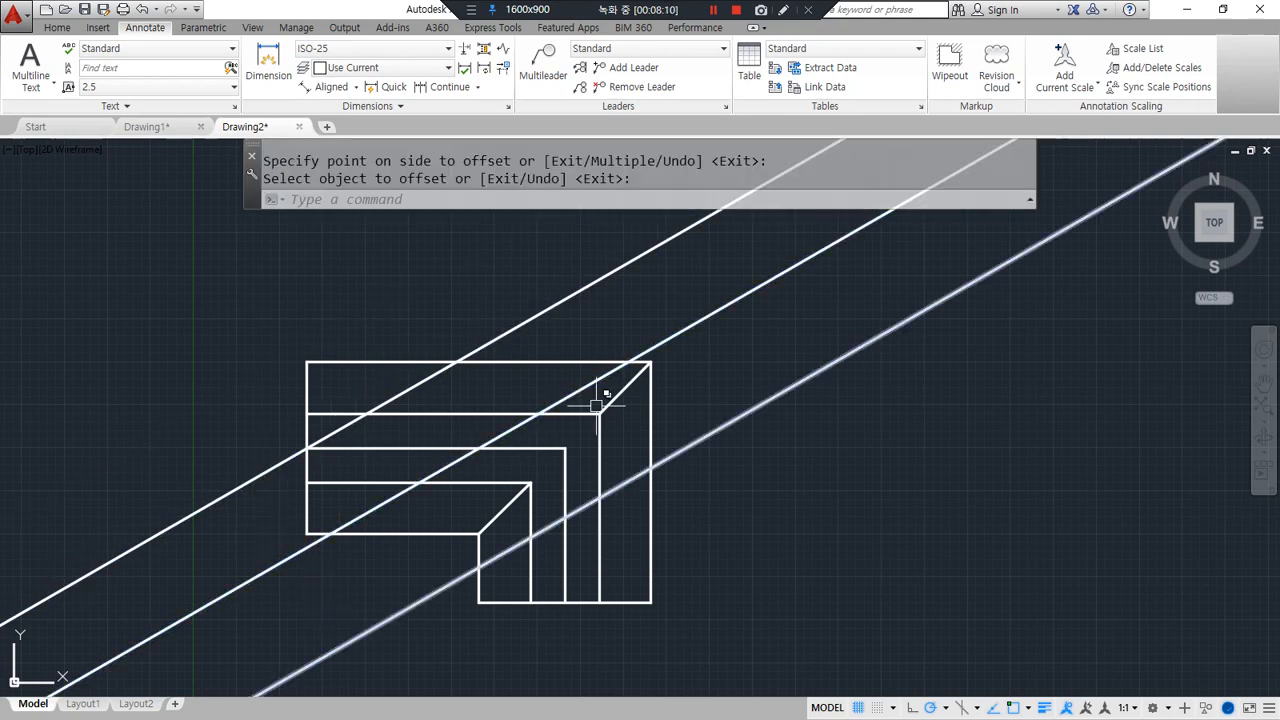
key("Return")
Erase the original 30-degree construction line at the upper left.
left_click(594, 294)
left_click(560, 277)
type("e")
key("Return")
Trim the two remaining slanted lines so they end at the L-shaped outline.
type("tr")
key("Return")
type("f")
key("Return")
left_click(828, 462)
left_click(692, 291)
left_click(82, 302)
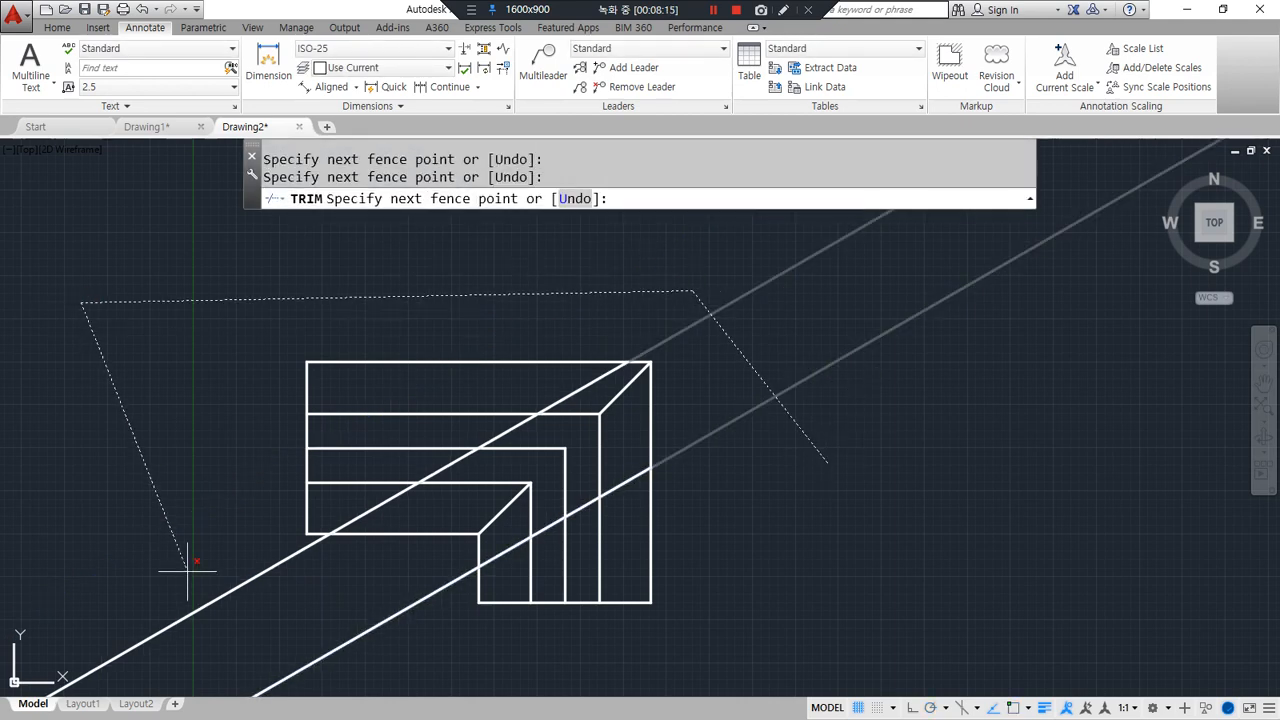
key("Return")
left_click(405, 651)
left_click(67, 564)
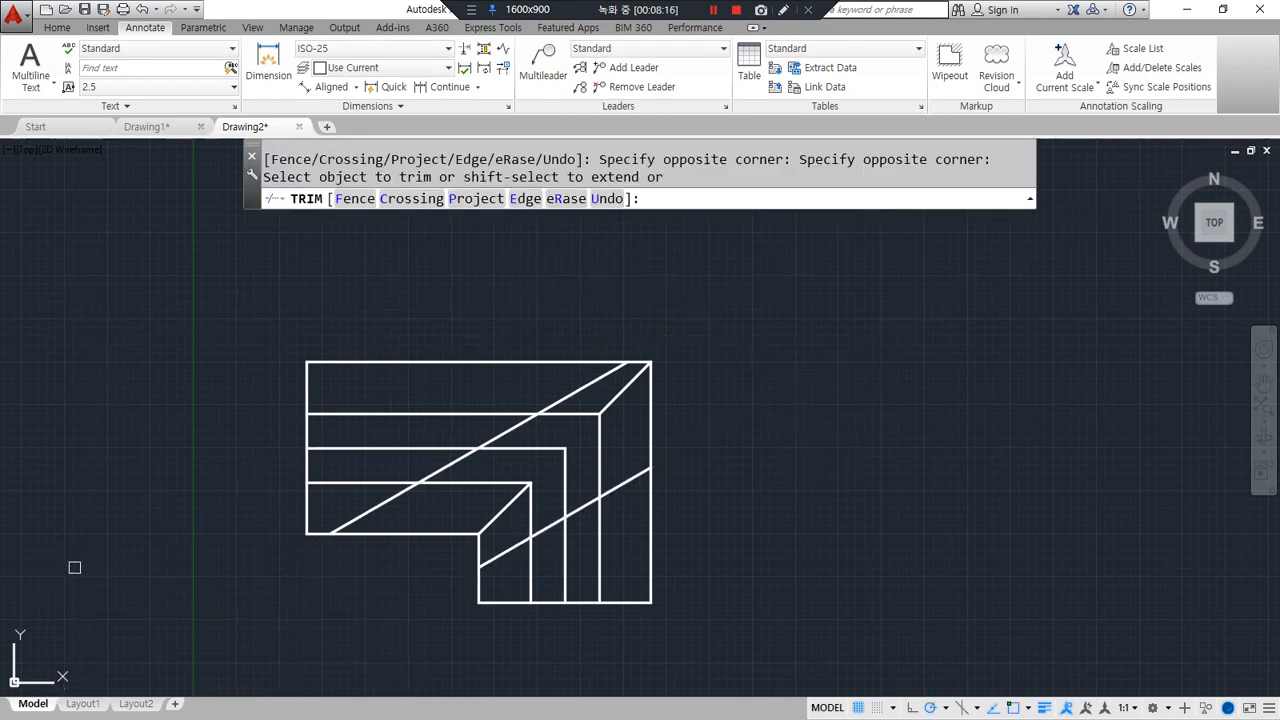
Trim the innermost and outermost inner L-shaped lines where they run between the two slanted cuts.
left_click(493, 479)
left_click(521, 495)
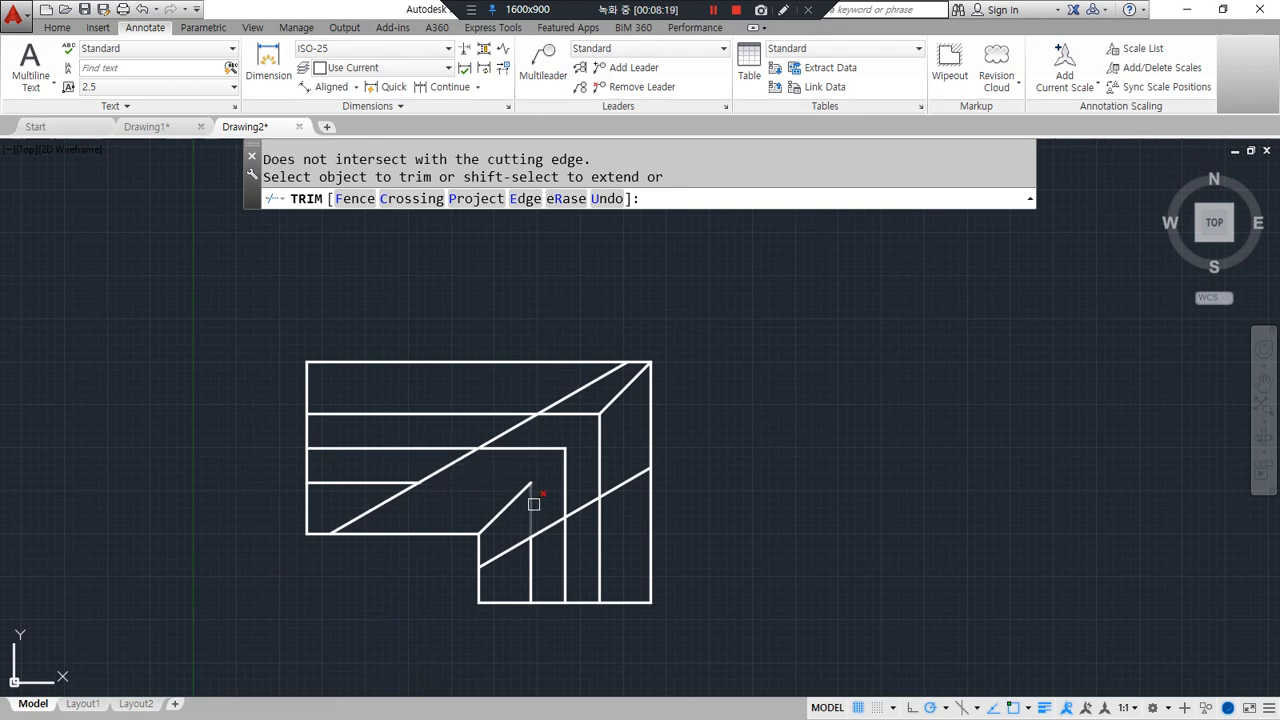
left_click(533, 505)
left_click(524, 484)
key("Escape")
Erase the two short diagonal corner lines between the slanted cuts.
left_click(522, 487)
left_click(652, 355)
left_click(632, 432)
type("e")
key("Return")
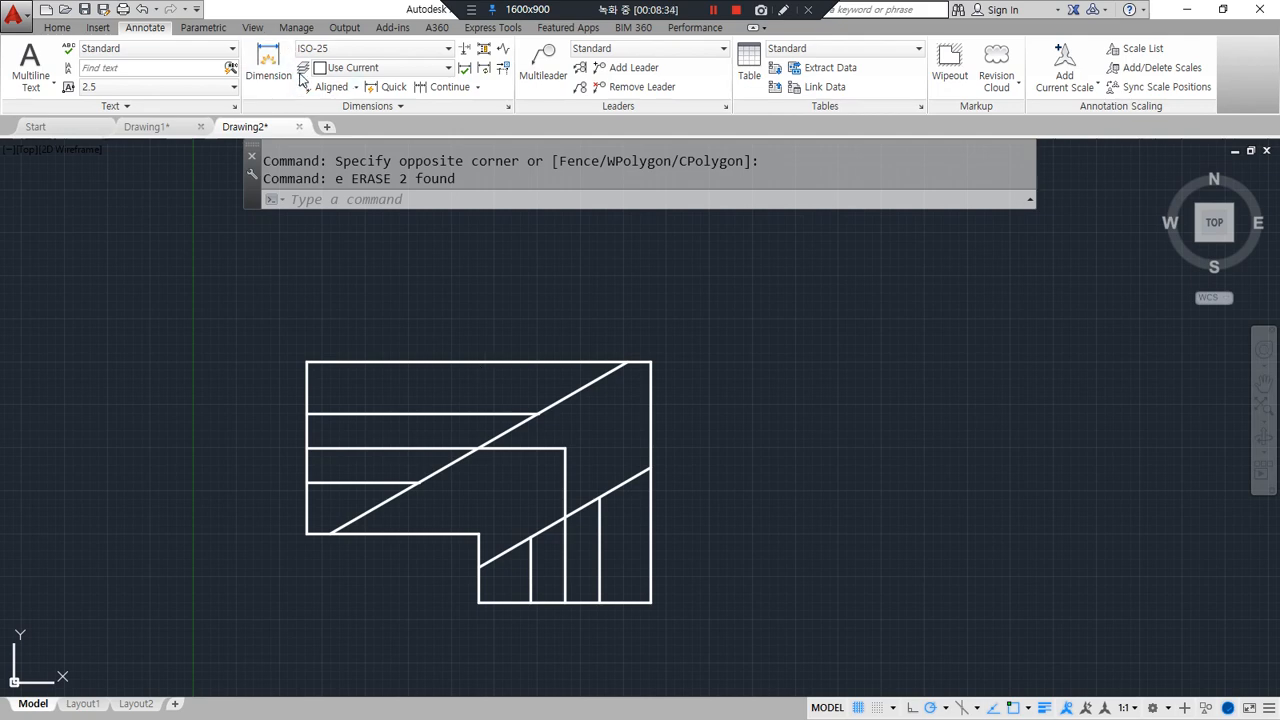
Add a vertical linear dimension left of the outline between the upper and lower inner horizontal lines.
left_click(350, 87)
left_click(334, 114)
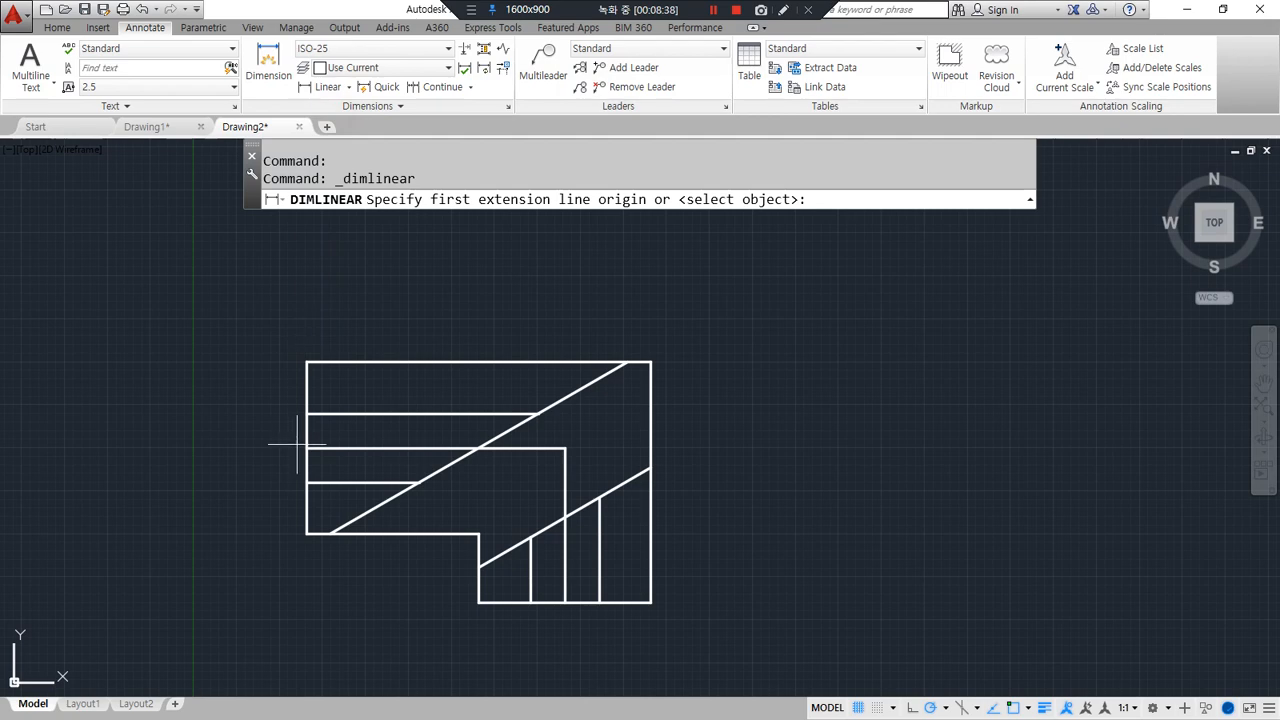
left_click(307, 413)
left_click(307, 482)
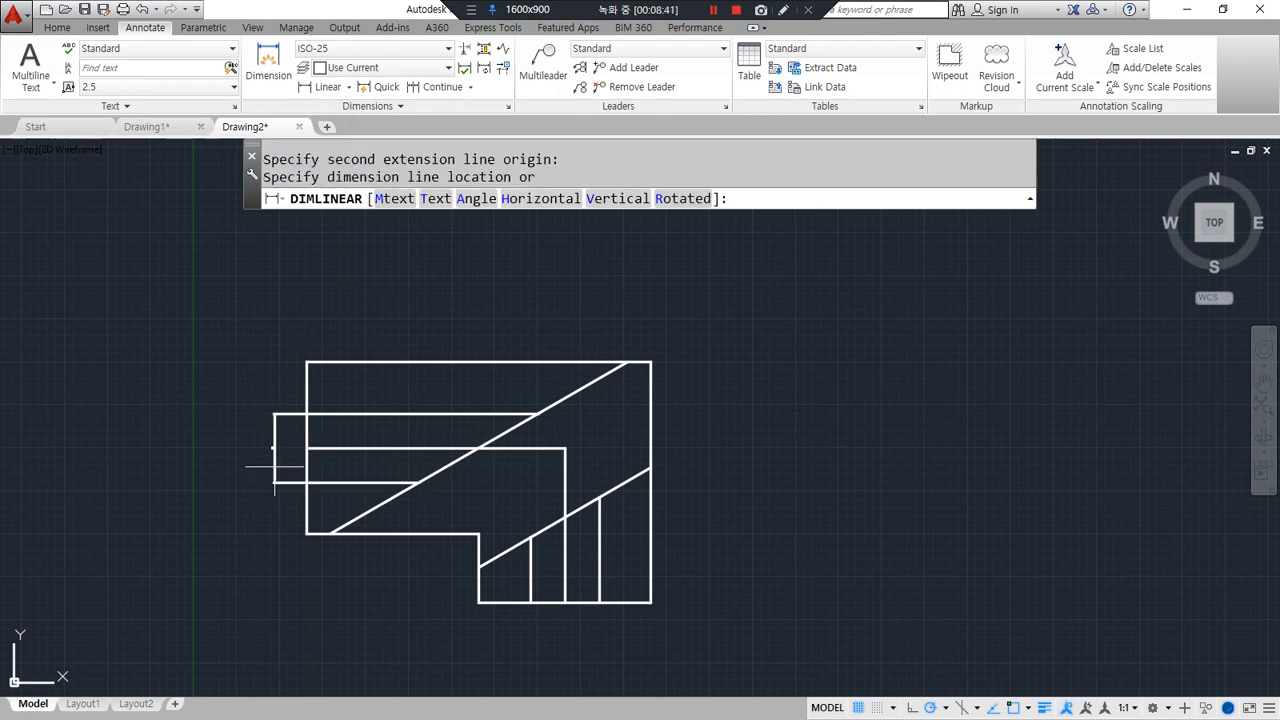
left_click(263, 465)
scroll(262, 465, "up", 5)
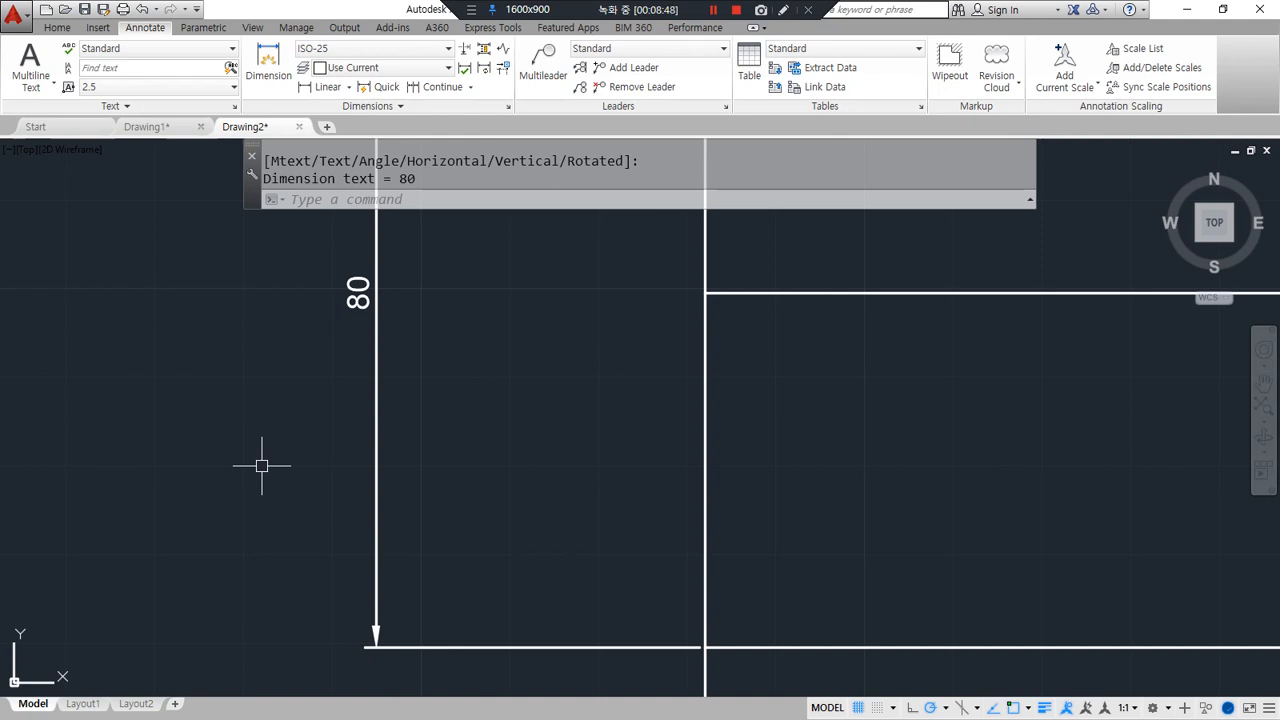
Erase the vertical dimension left of the outline.
left_click(437, 380)
left_click(220, 491)
type("e")
key("Return")
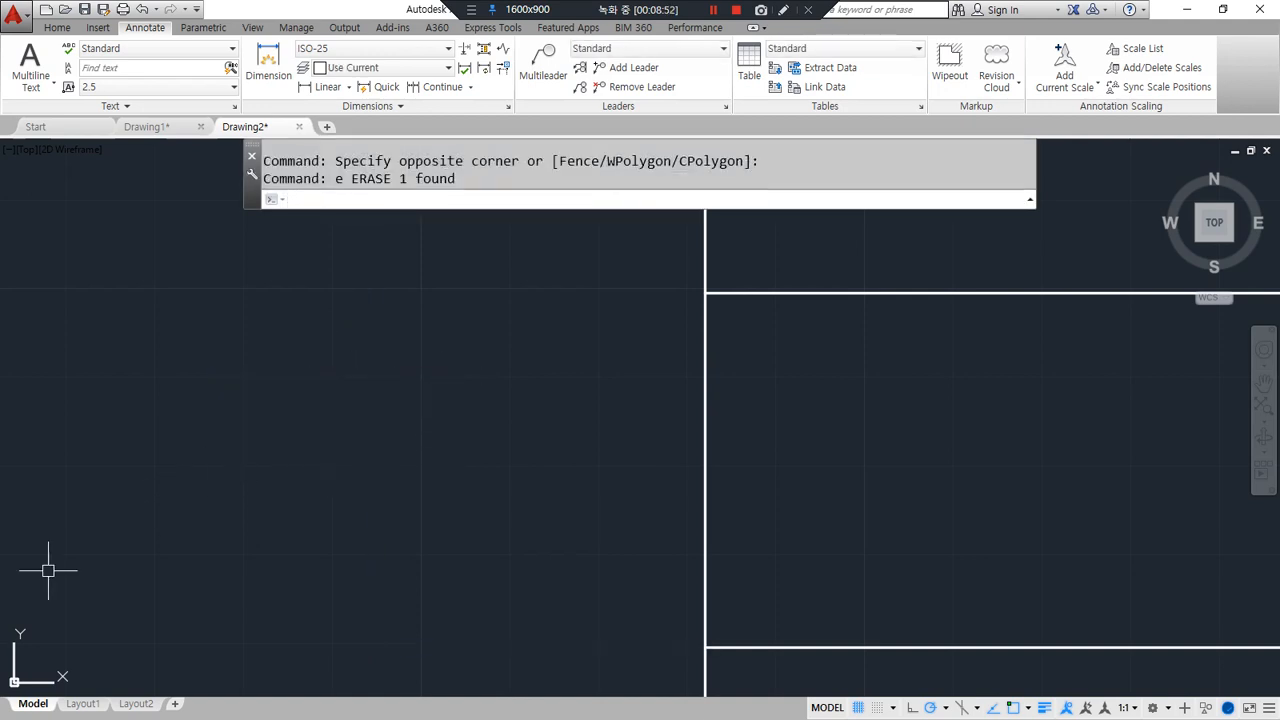
Switch to the Notepad notes and add the line "dimscale - 치수의 축척을 적용함" under 치수변수.
key("alt+Tab")
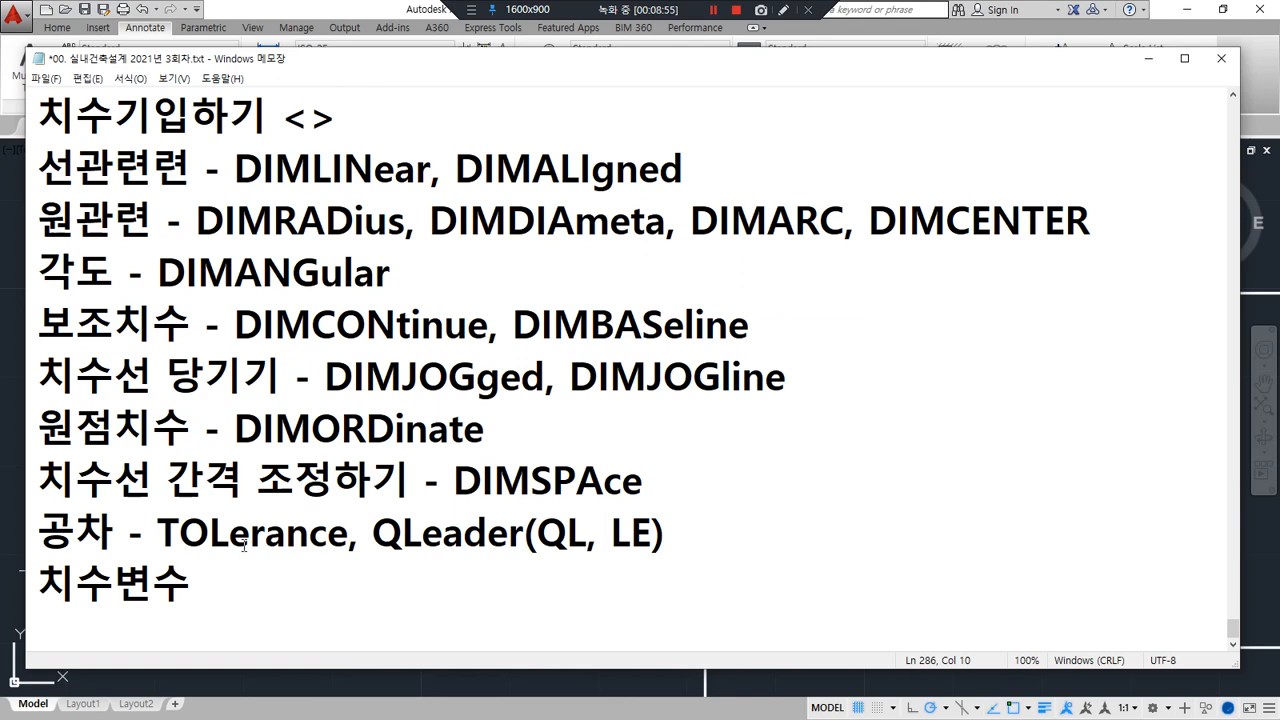
key("Return")
type("di")
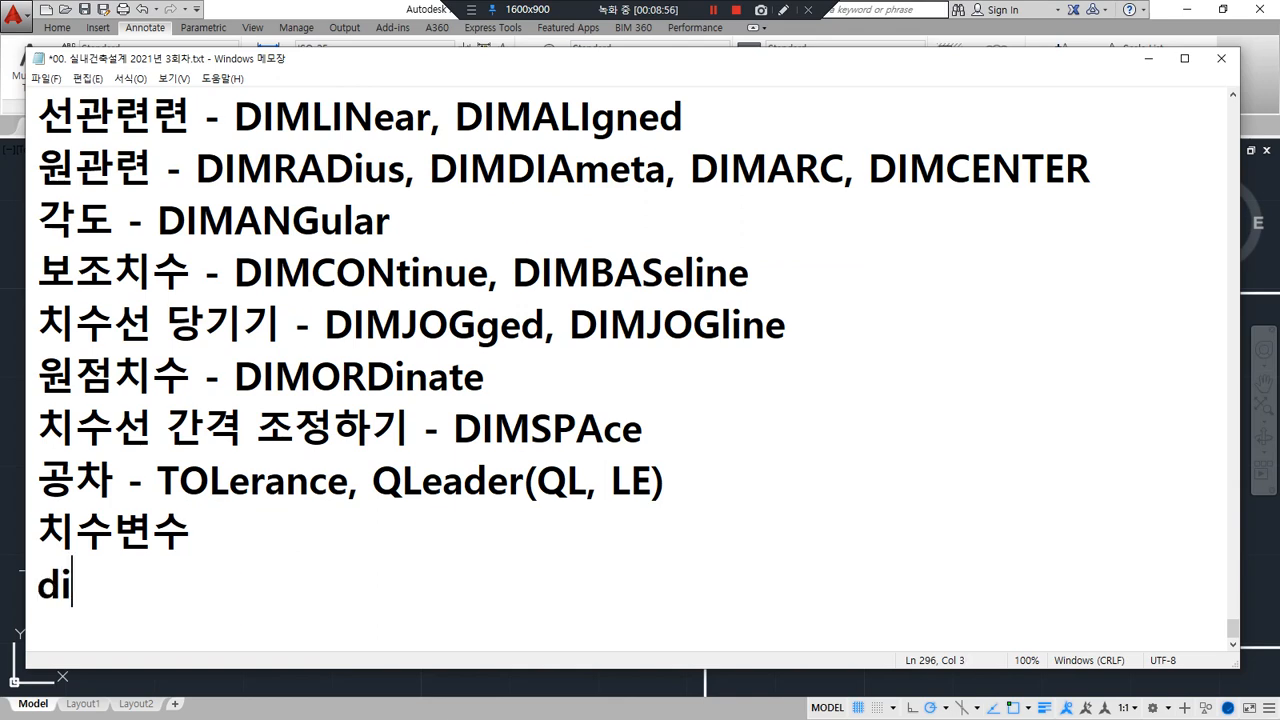
type("mscale")
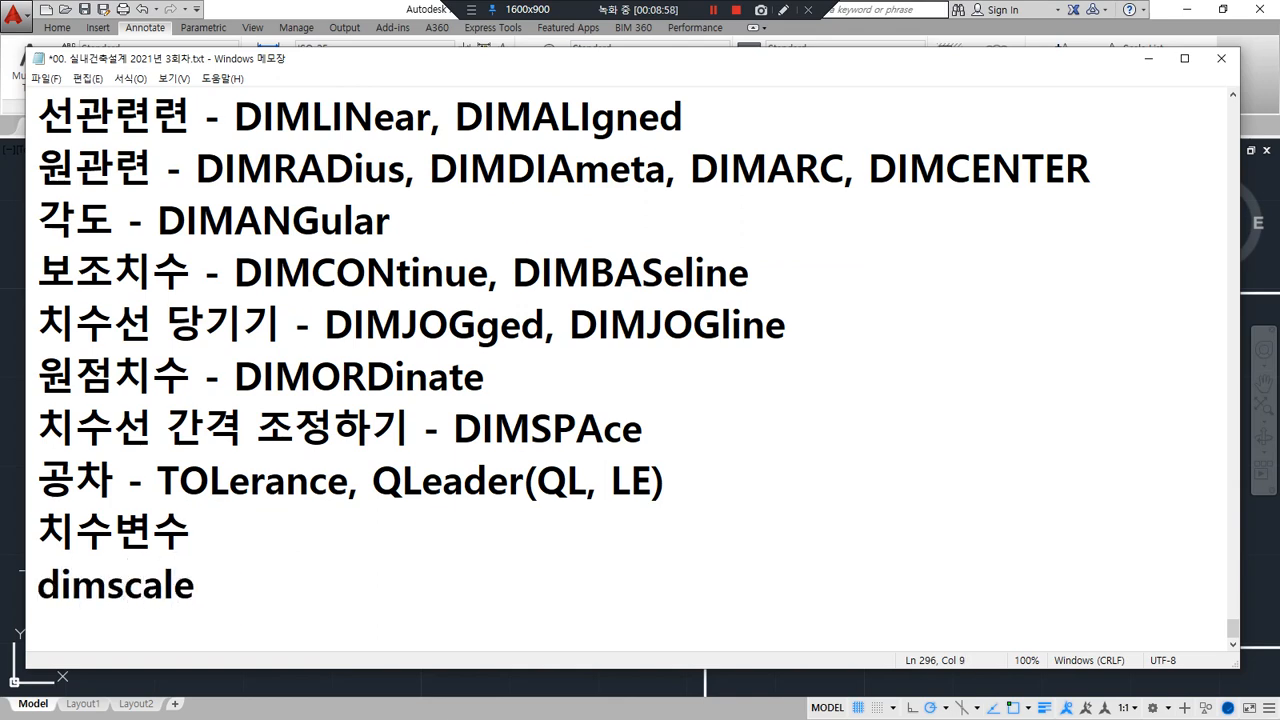
type(" - 치수의 ")
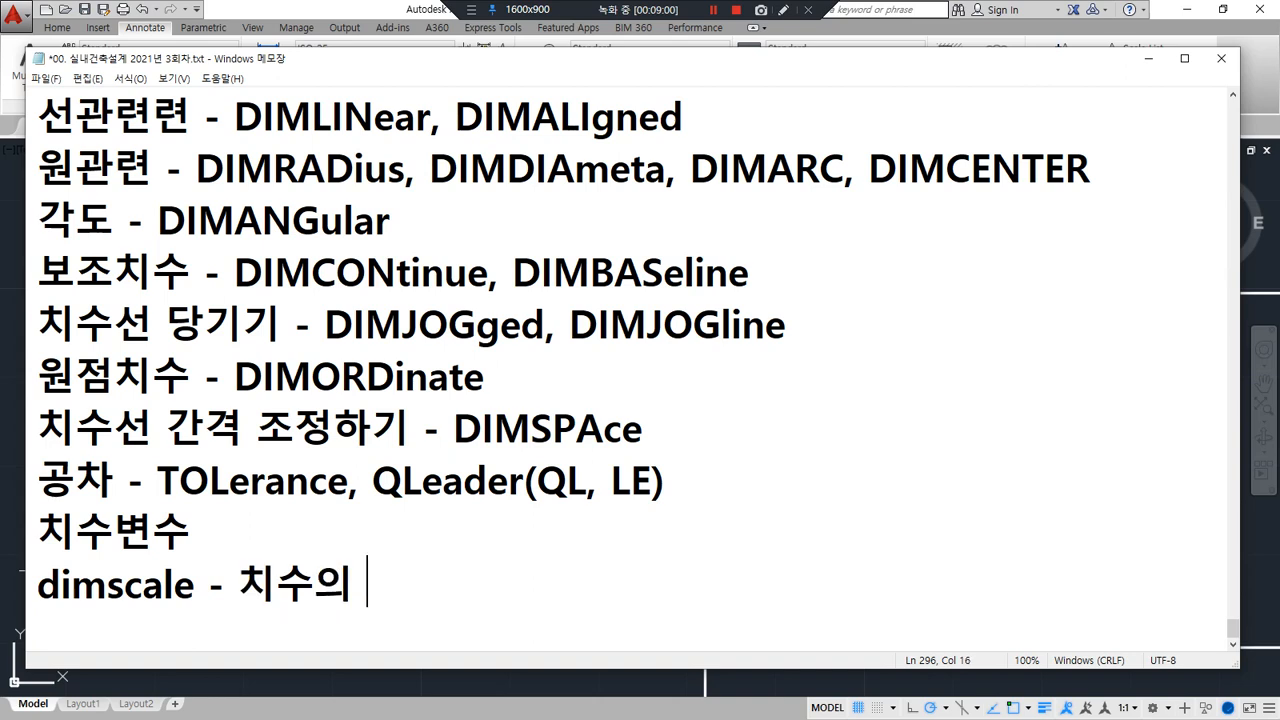
type("축척을 적용합")
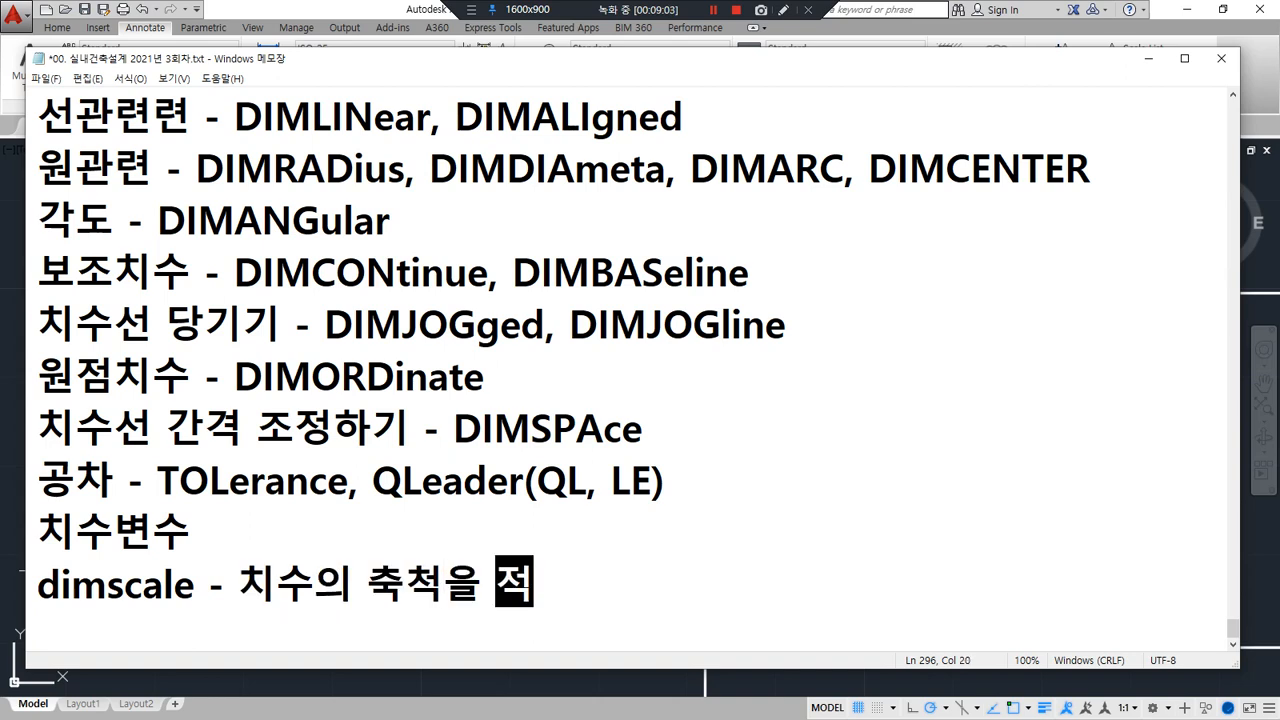
key("BackSpace")
type("ㅁ")
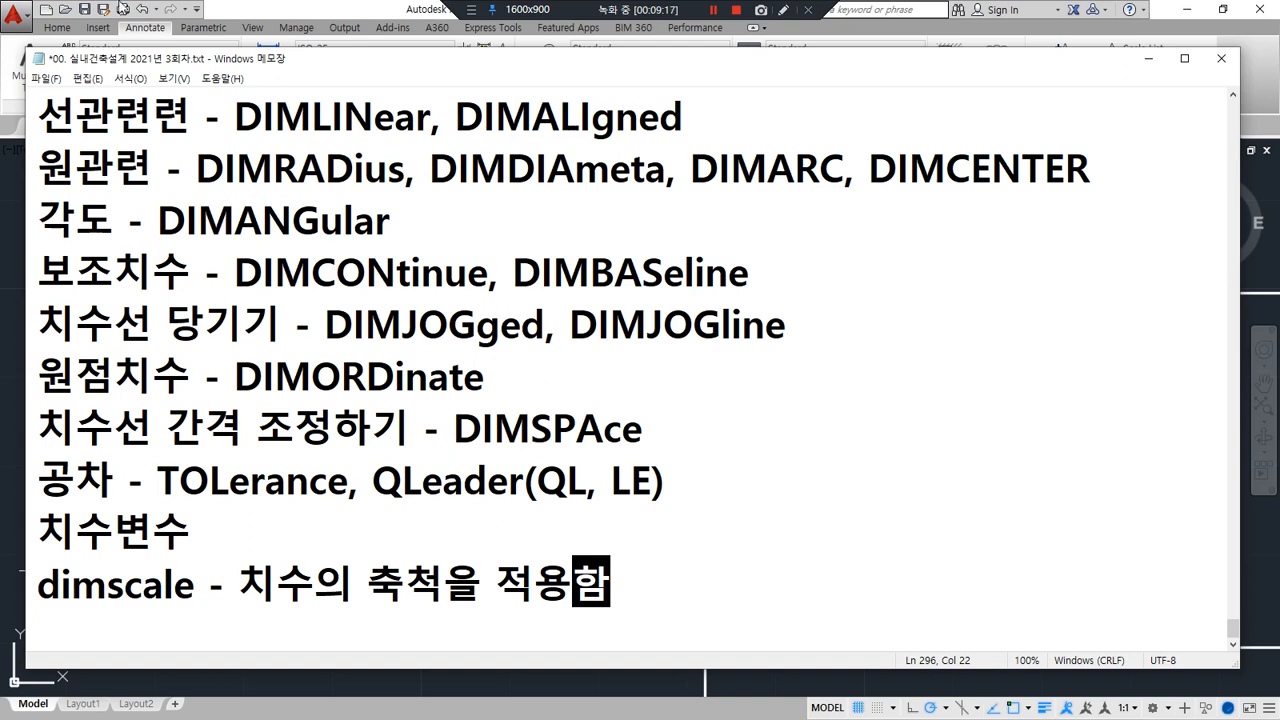
Return to AutoCAD and add a vertical linear dimension between the middle and lower inner horizontal lines at the outline's left edge.
left_click(282, 20)
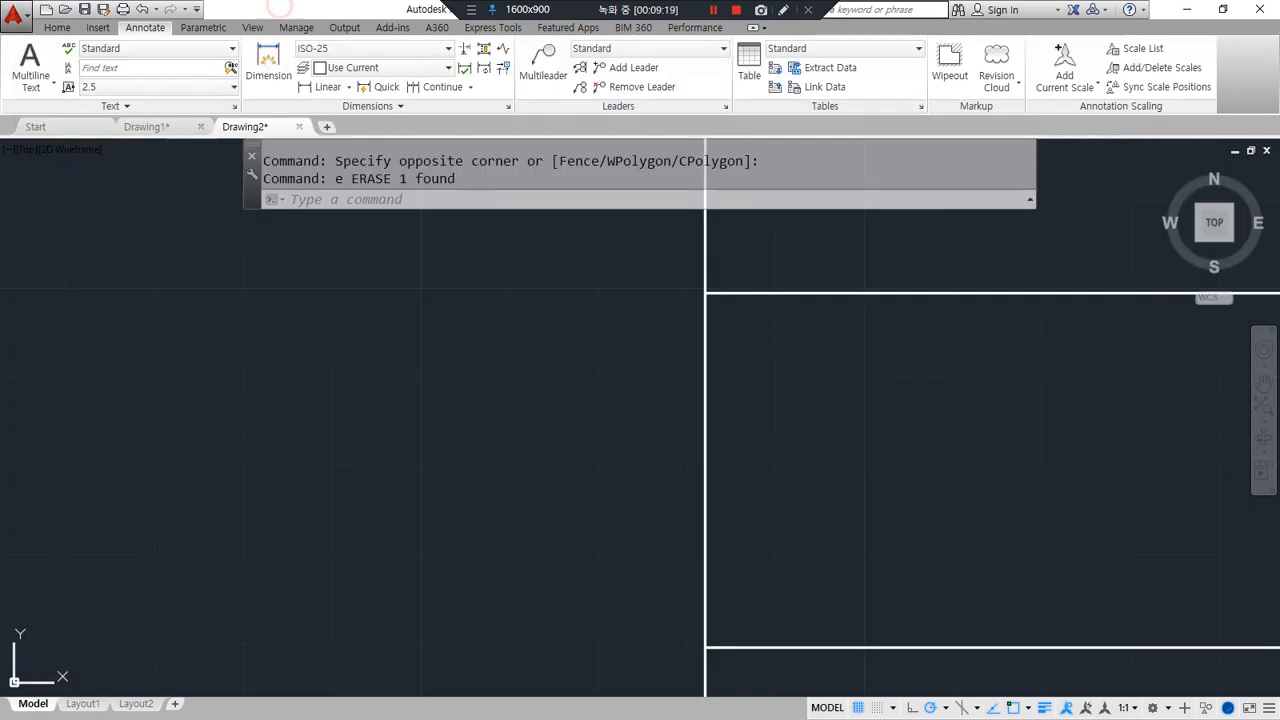
left_click(318, 87)
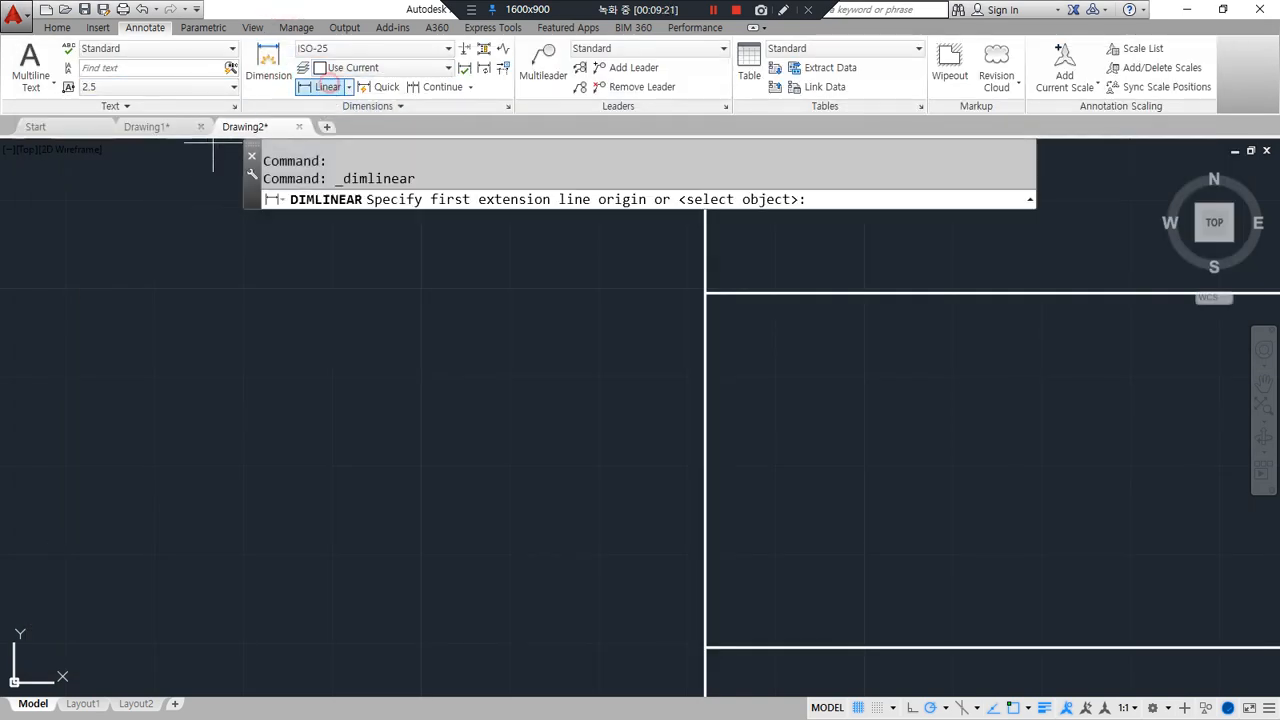
left_click(705, 293)
scroll(600, 320, "down", 3)
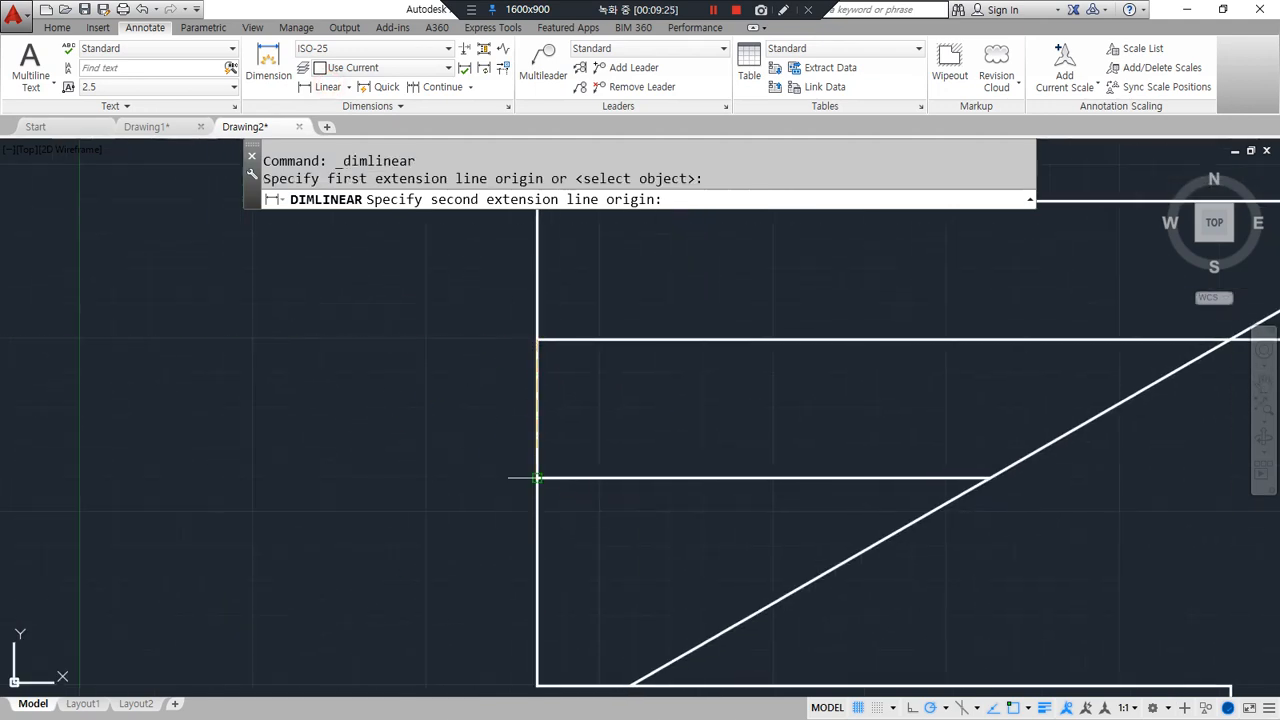
left_click(538, 478)
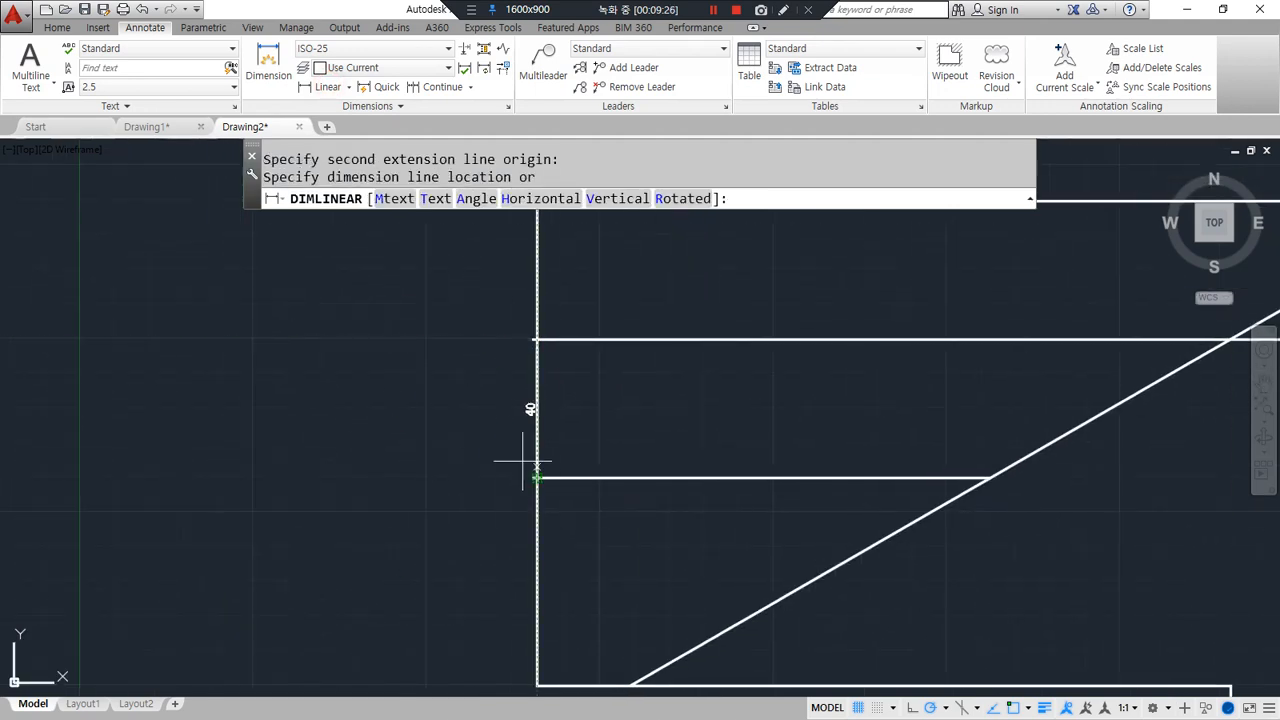
left_click(478, 422)
scroll(478, 422, "up", 3)
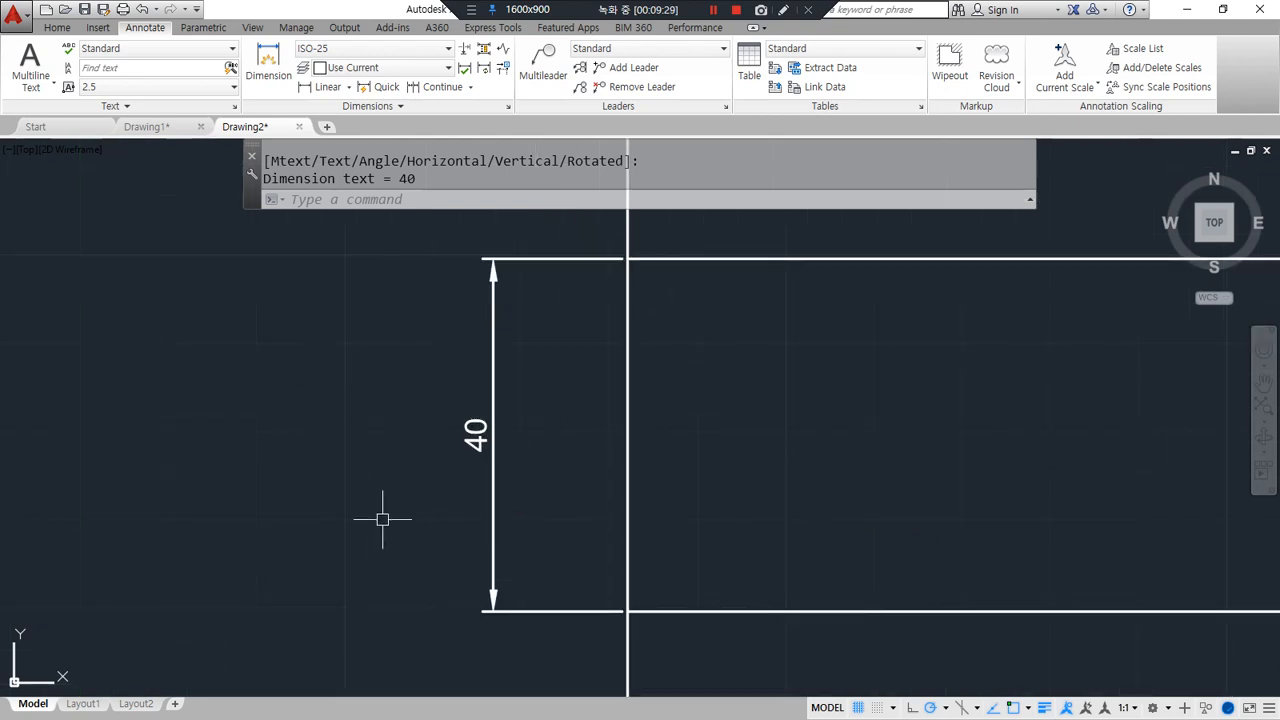
Set the DIMSCALE dimension variable to 4.
type("dimsca")
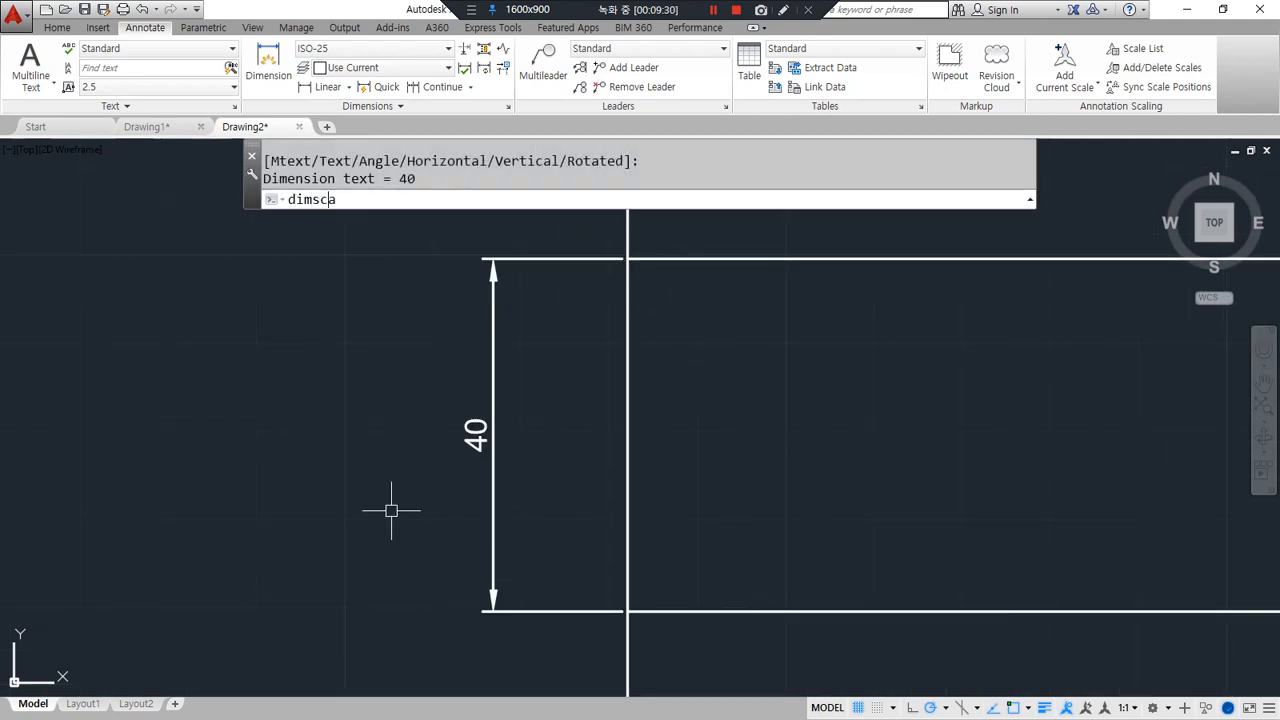
type("le")
key("Return")
type("4")
key("Return")
Add a second linear dimension over the same vertical span, farther left than the existing small one.
left_click(298, 88)
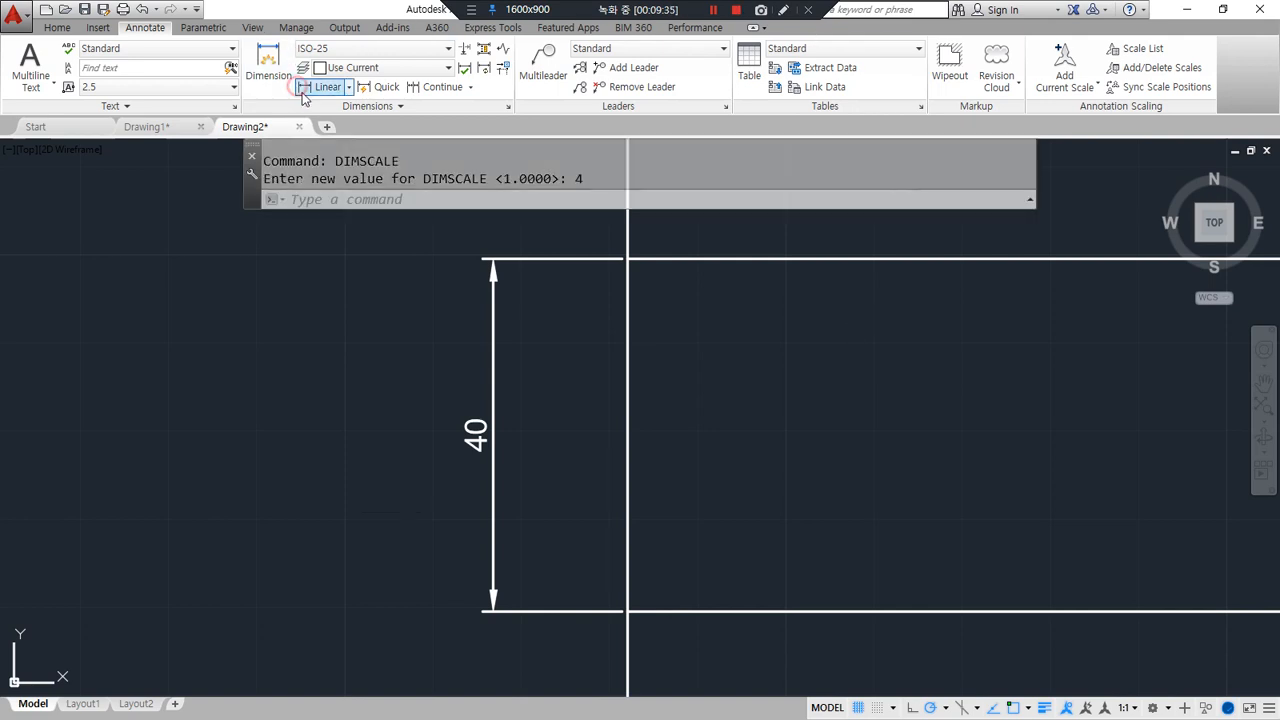
left_click(628, 260)
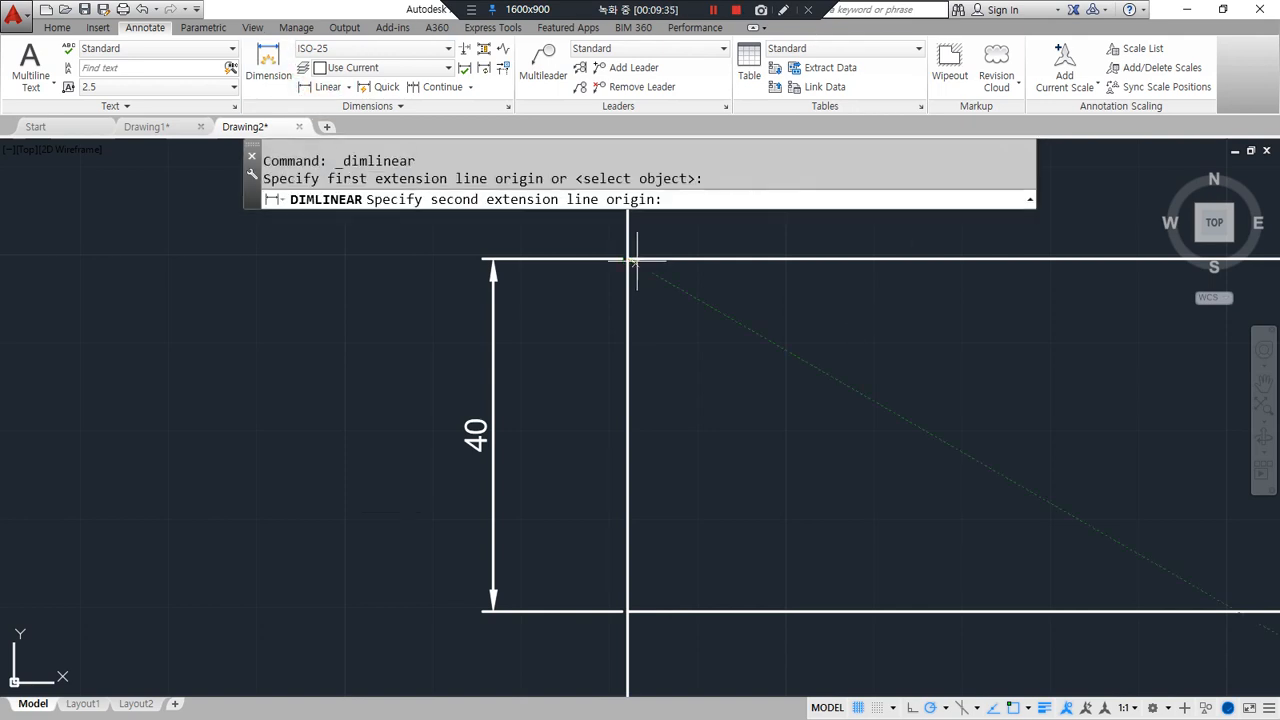
left_click(628, 611)
left_click(375, 450)
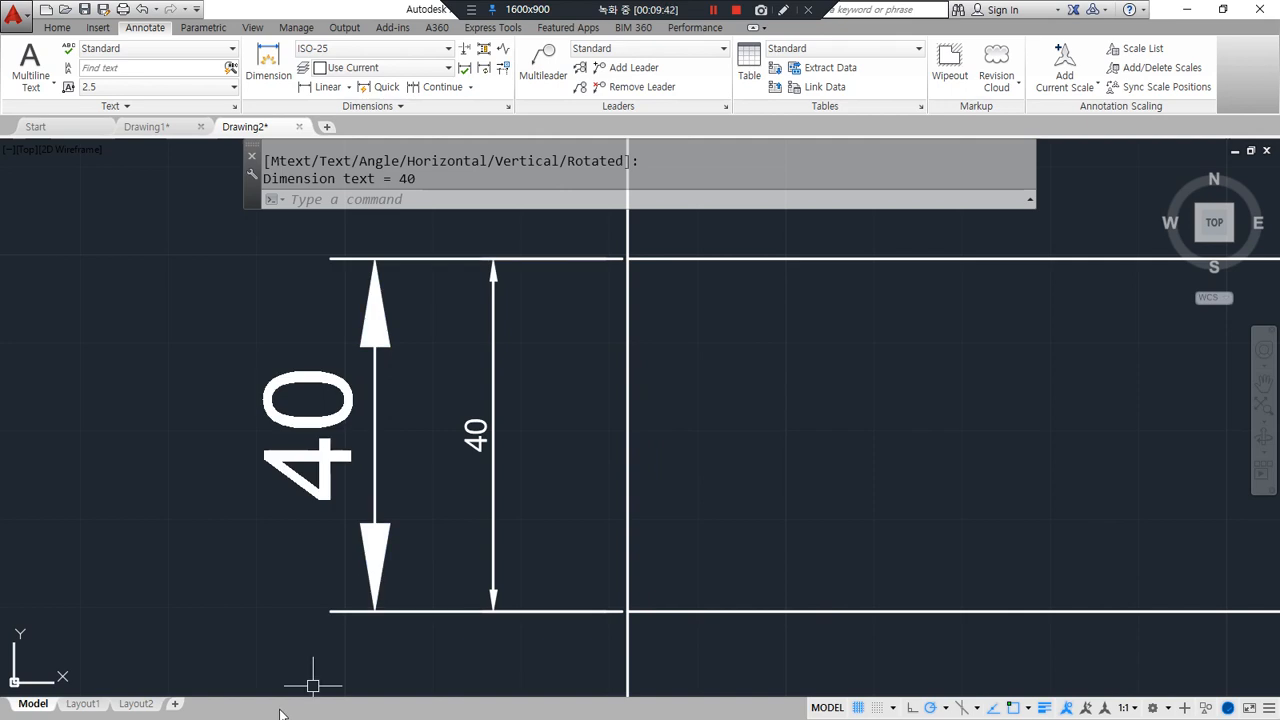
Erase both the small and the enlarged 40 dimensions.
key("Escape")
left_click(500, 434)
left_click(266, 551)
type("e")
key("Return")
Place linear dimensions left of the outline for the span between the upper and lower inner lines and for the full left edge.
scroll(363, 504, "down", 4)
scroll(380, 498, "down", 2)
scroll(266, 443, "down", 4)
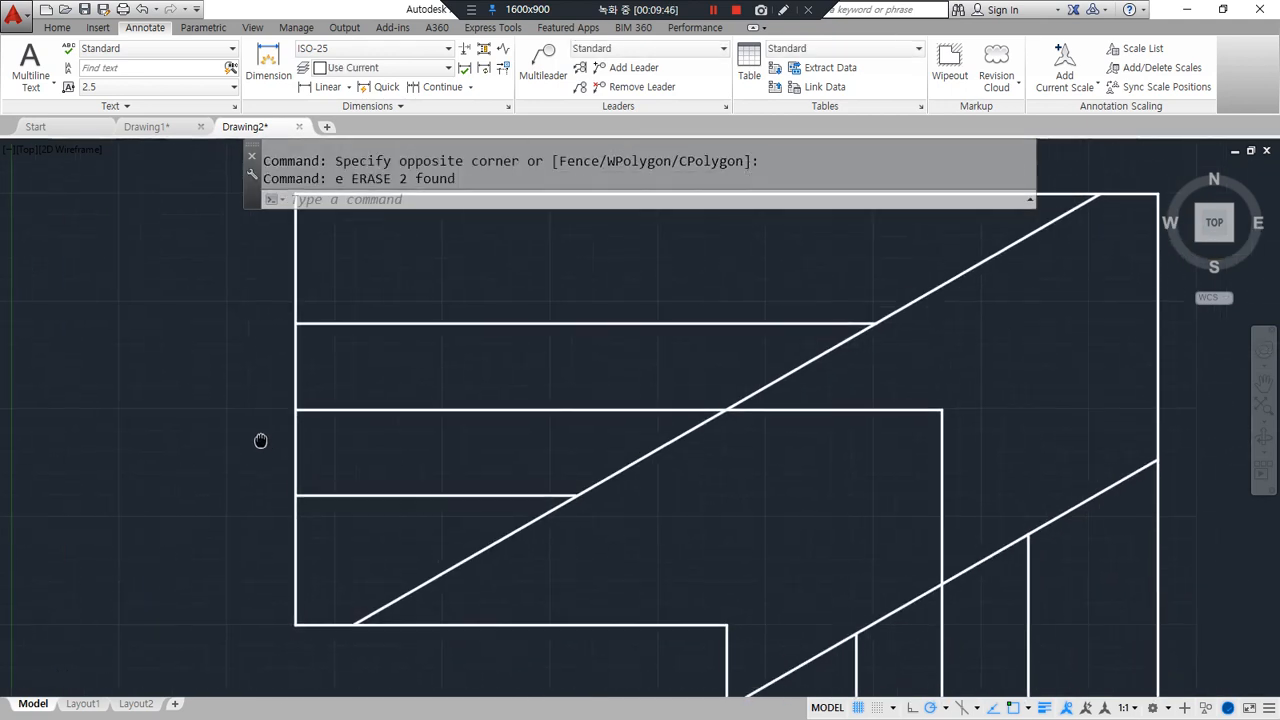
left_click(328, 87)
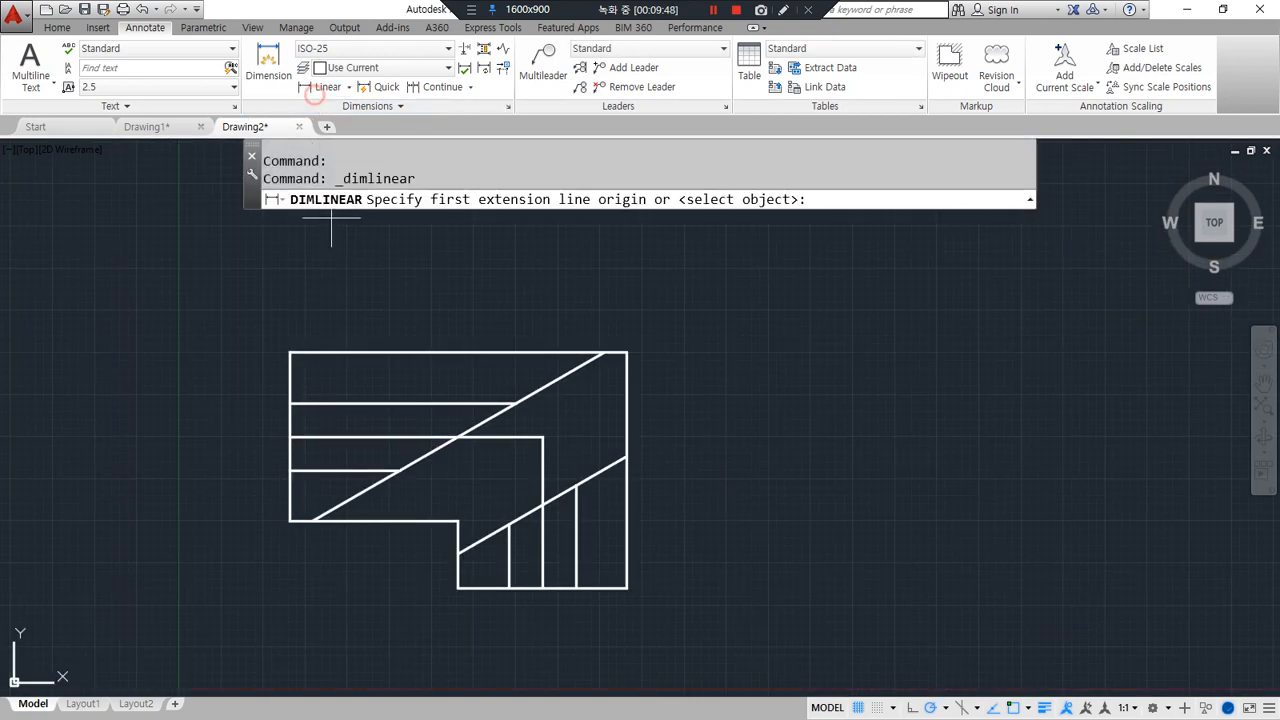
left_click(289, 404)
left_click(289, 470)
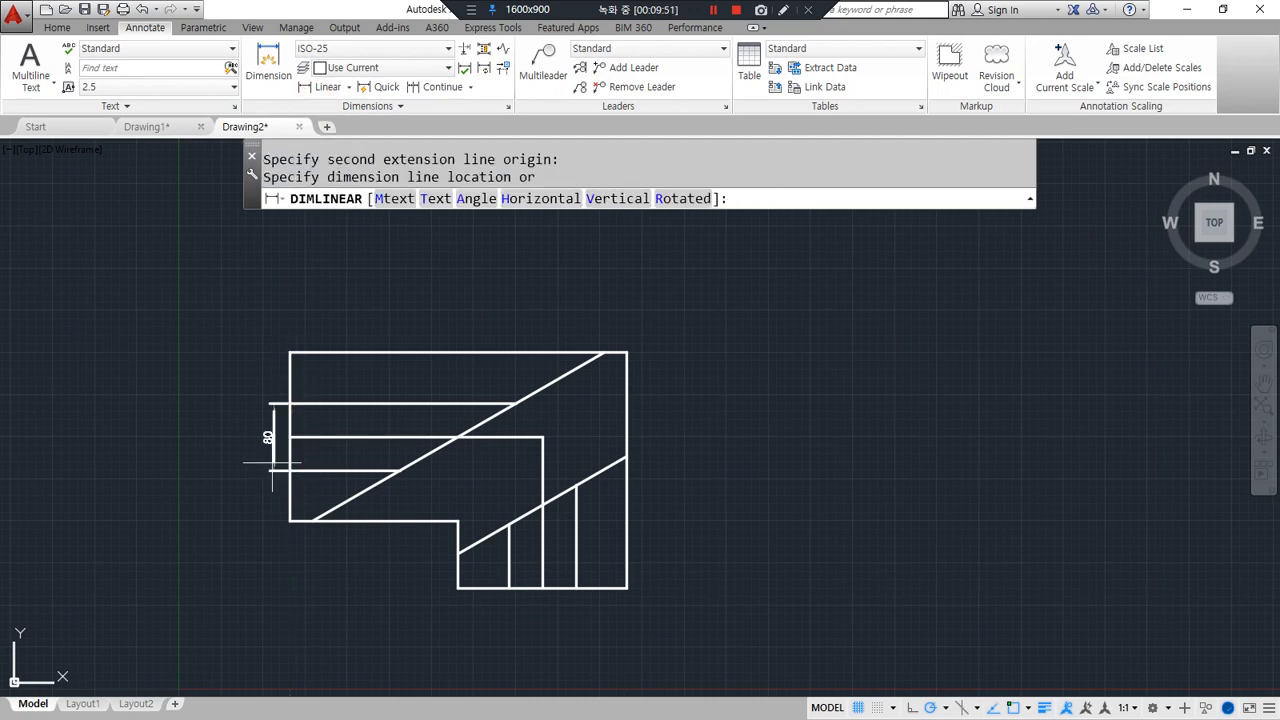
left_click(265, 468)
key("space")
left_click(291, 354)
left_click(290, 520)
left_click(238, 440)
Dimension the full length of the outline's top edge with a linear dimension placed above it.
key("space")
left_click(290, 354)
left_click(626, 352)
left_click(610, 320)
key("space")
left_click(604, 352)
key("Escape")
Dimension the full height of the outline's right edge with a linear dimension placed to its right.
key("space")
left_click(626, 352)
left_click(626, 588)
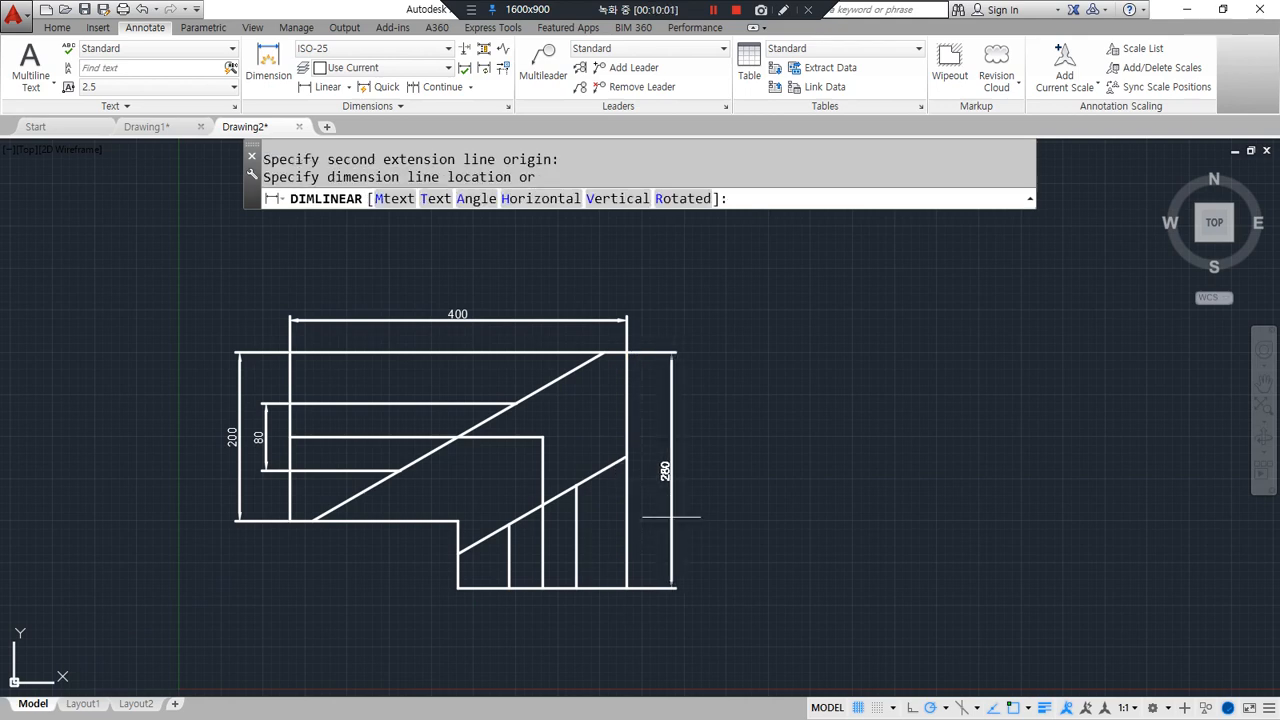
left_click(672, 530)
Add an aligned dimension from the middle line's left end to the lower end of the upper slanted line, placed outside the outline.
scroll(290, 580, "up", 2)
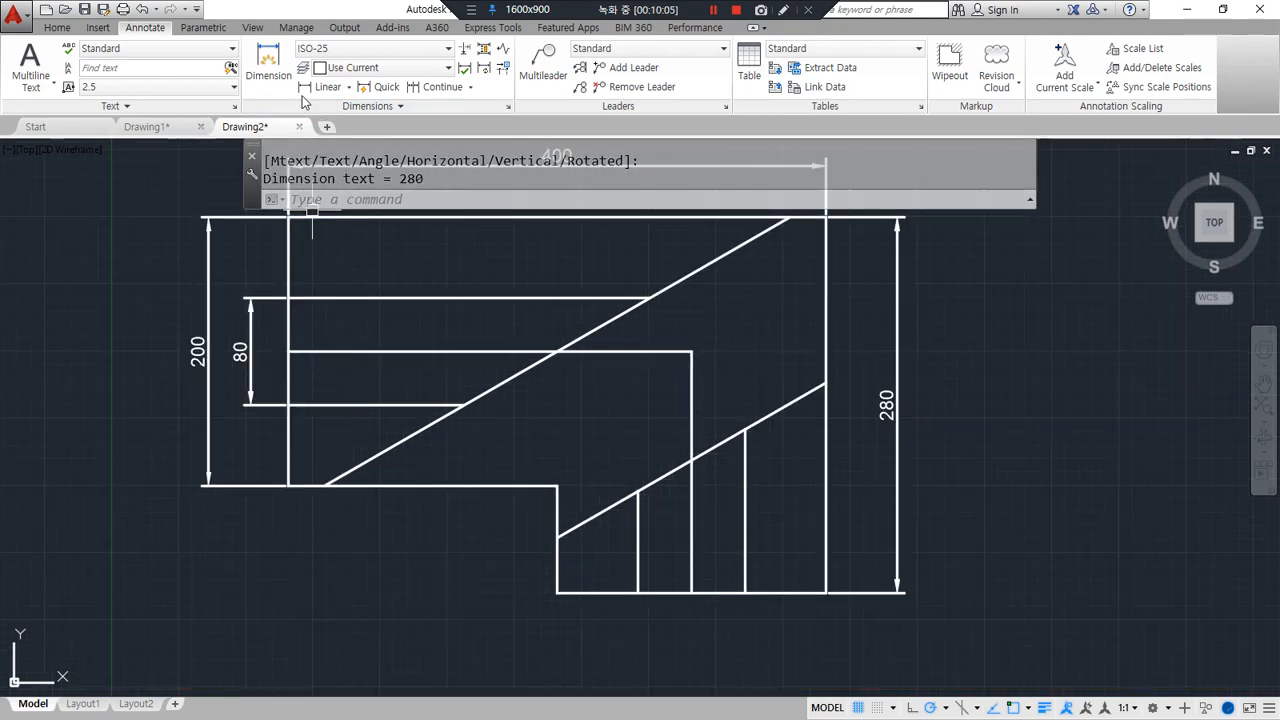
left_click(348, 87)
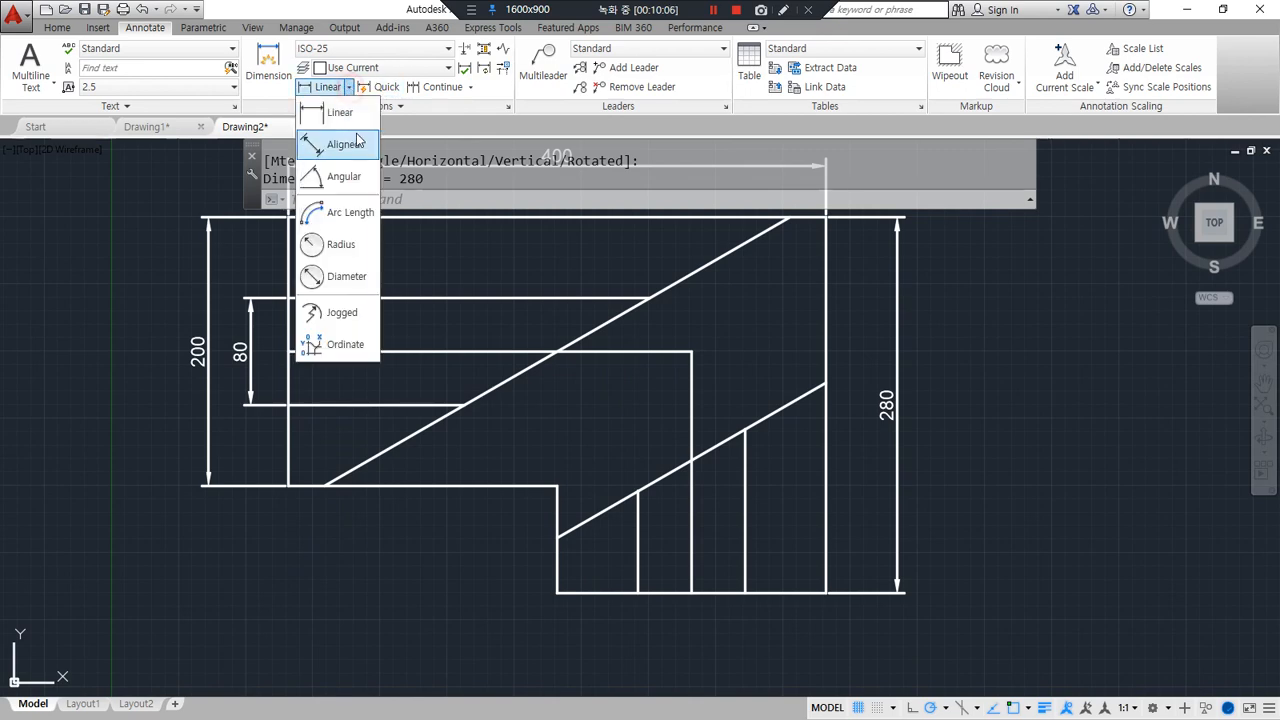
left_click(341, 146)
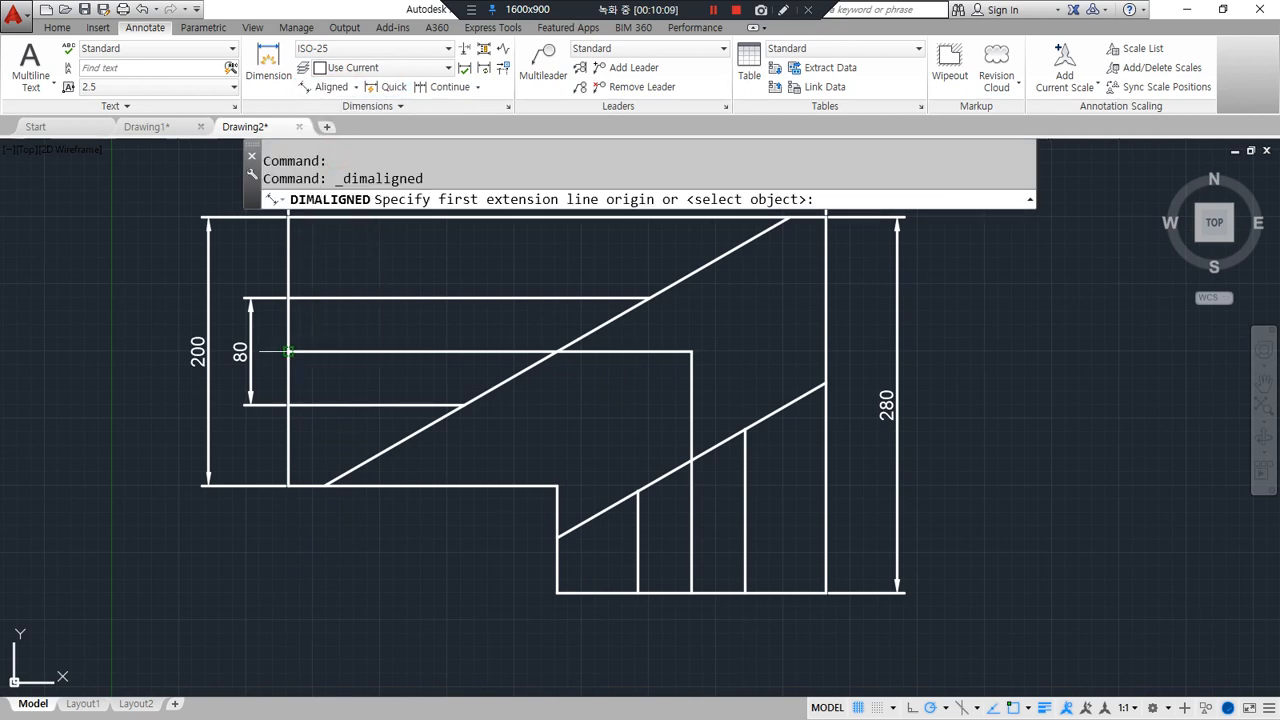
left_click(288, 351)
left_click(324, 486)
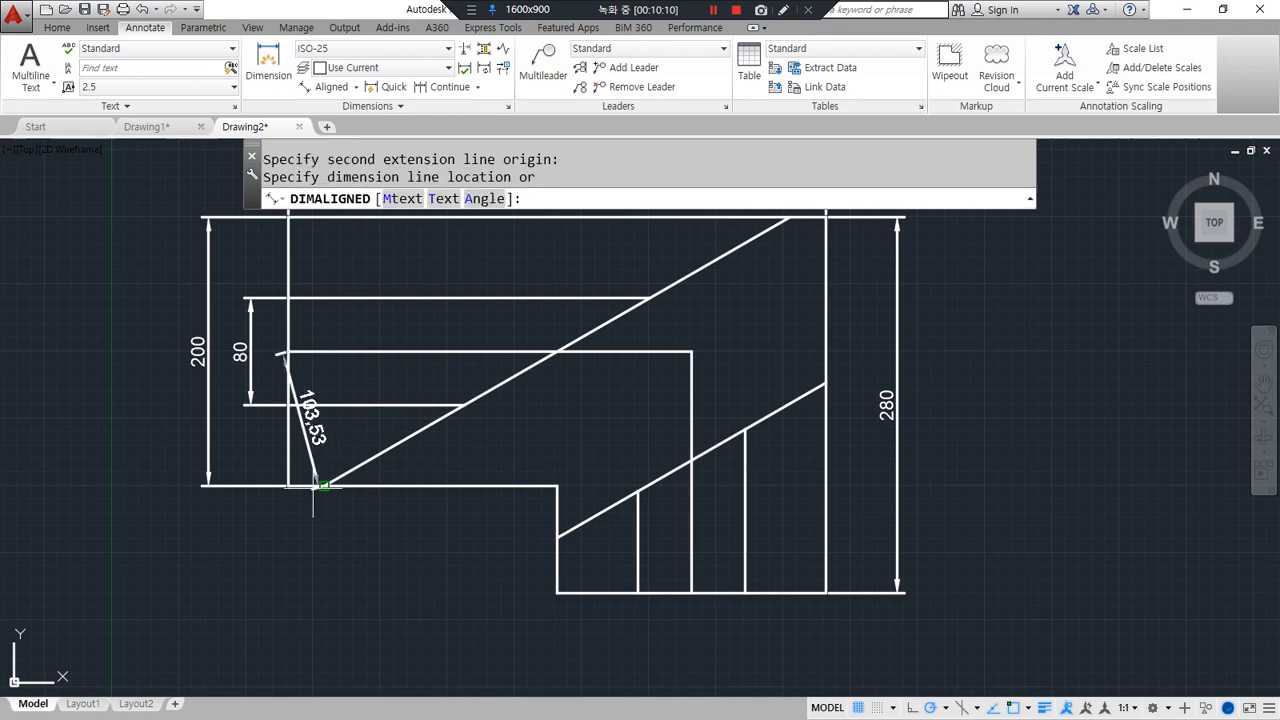
left_click(140, 462)
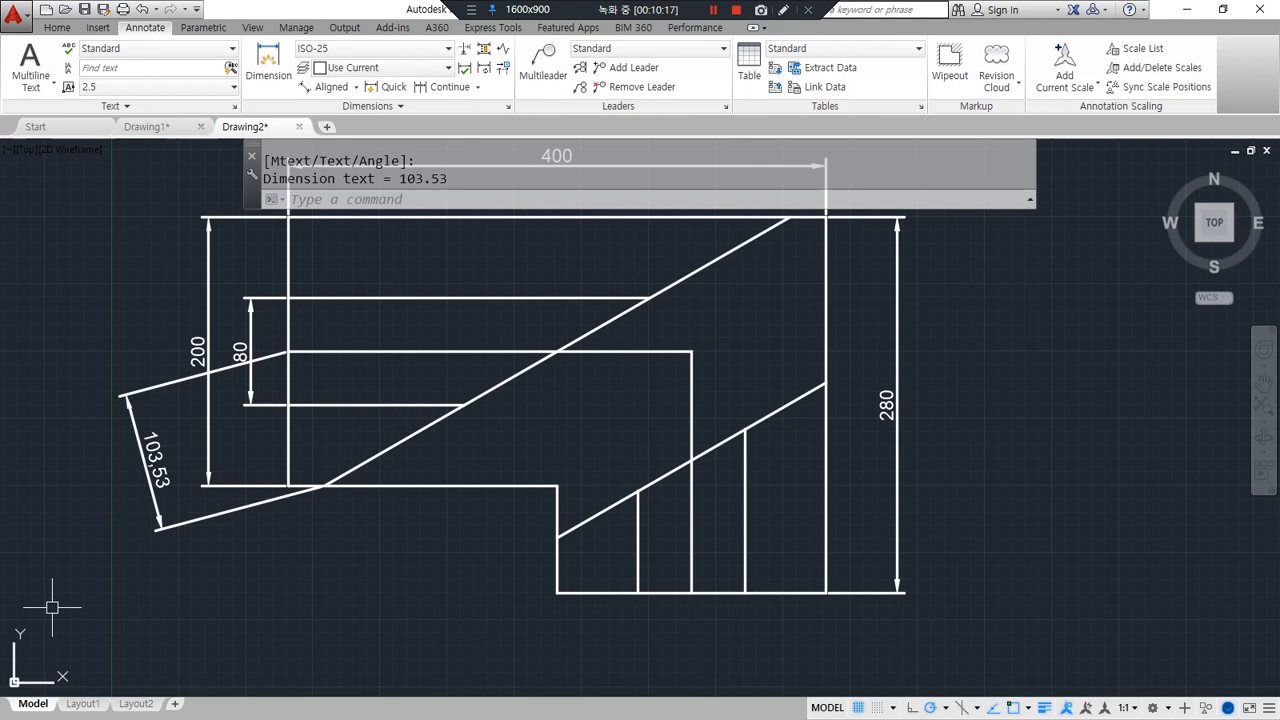
Add an aligned dimension between the lower-left ends of the two slanted lines, placed below the outline.
key("Return")
left_click(330, 485)
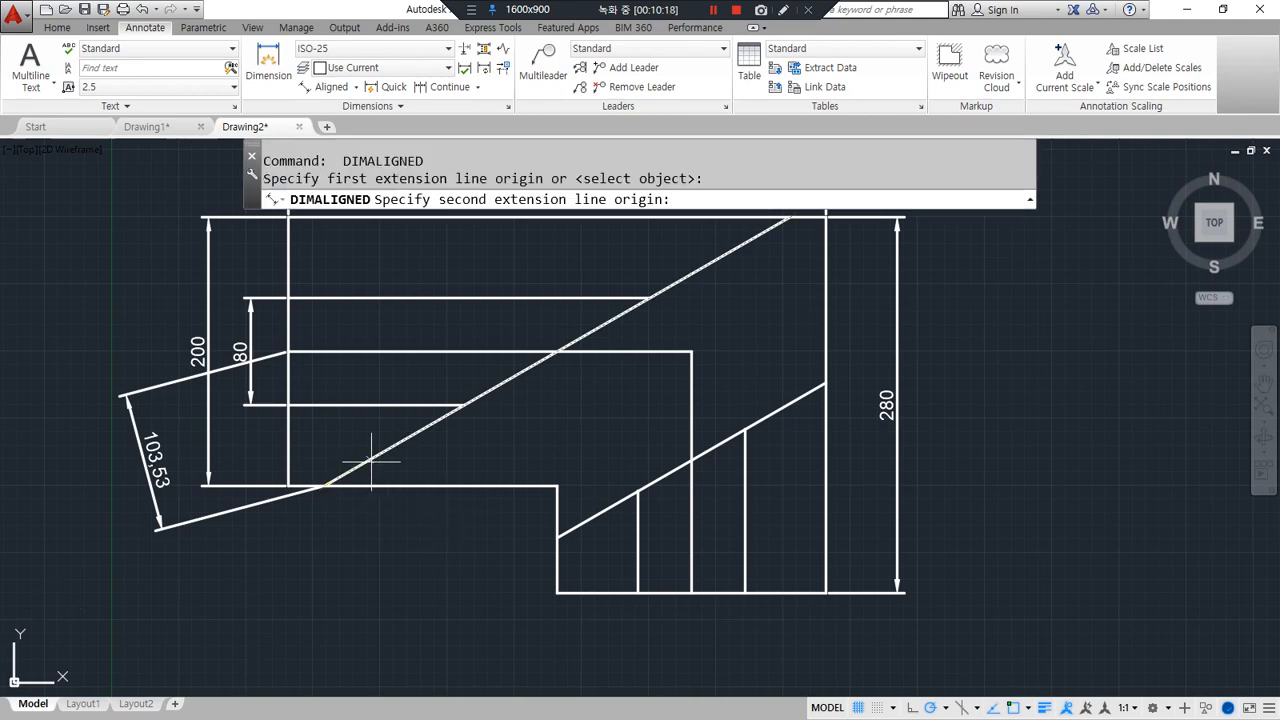
left_click(557, 537)
left_click(352, 589)
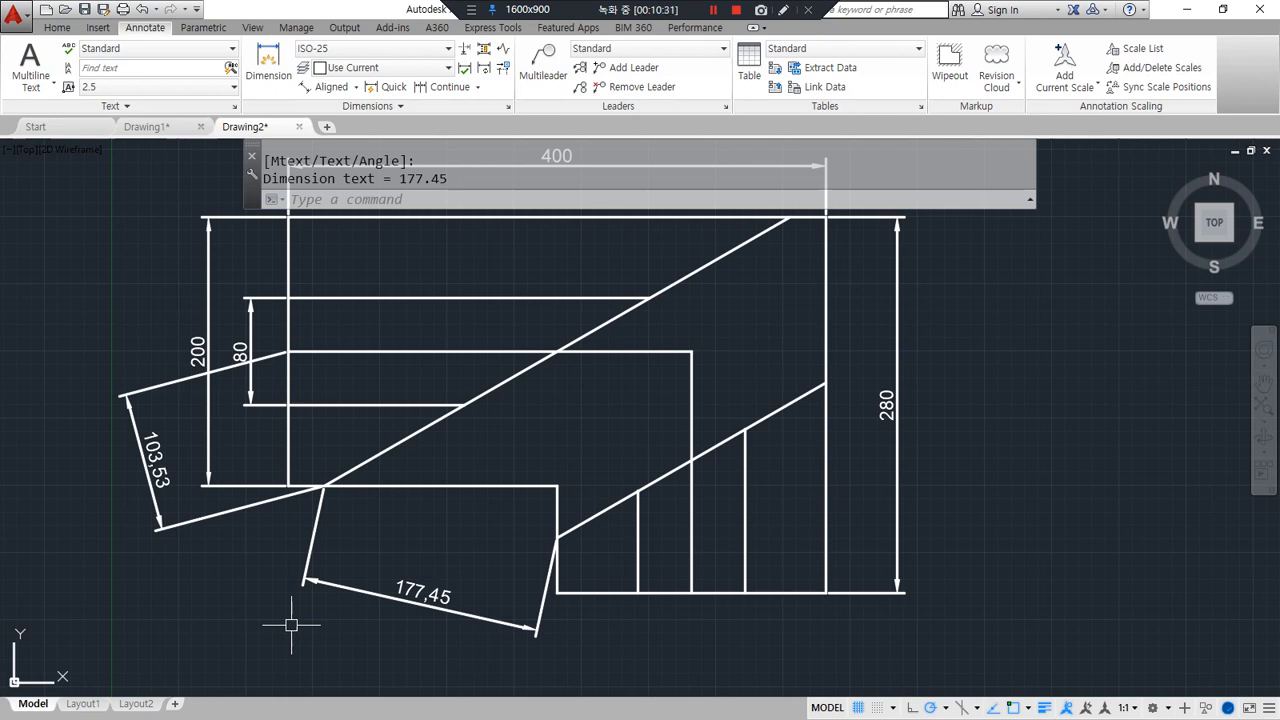
key("Escape")
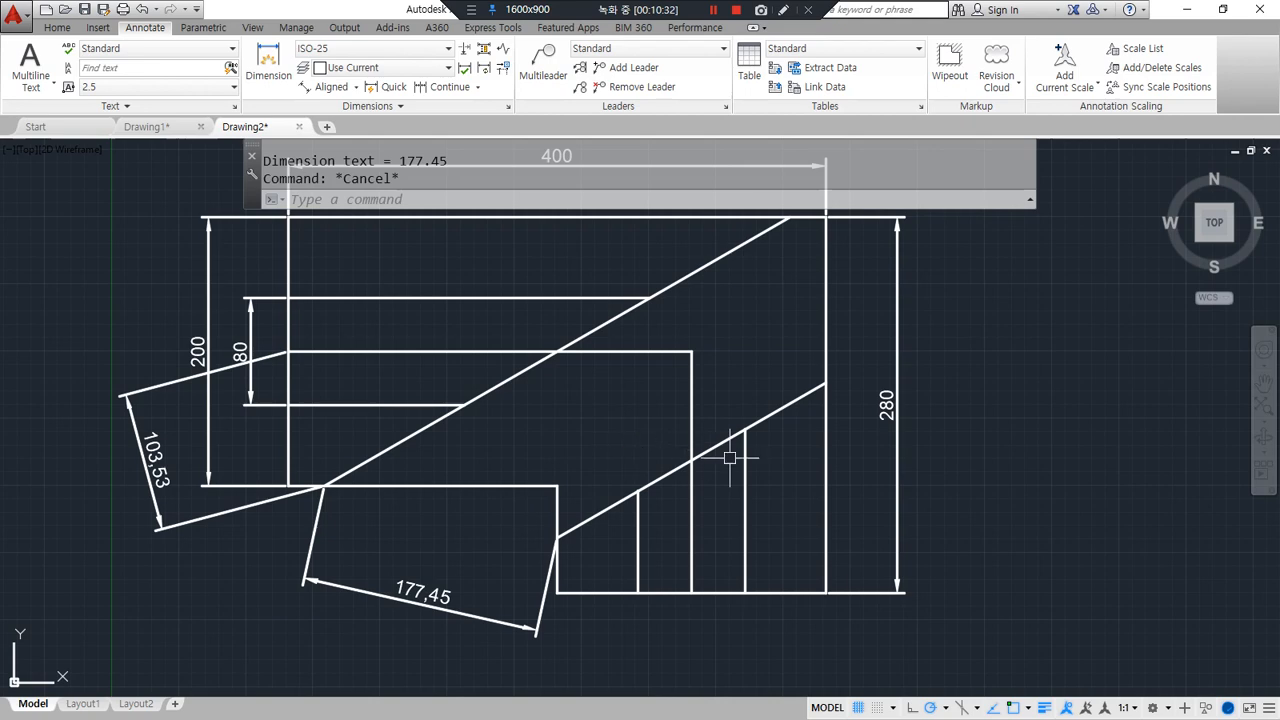
Erase the dimensions on the left and right sides of the outline and the two aligned dimensions.
left_click(900, 398)
left_click(900, 415)
left_click(900, 415)
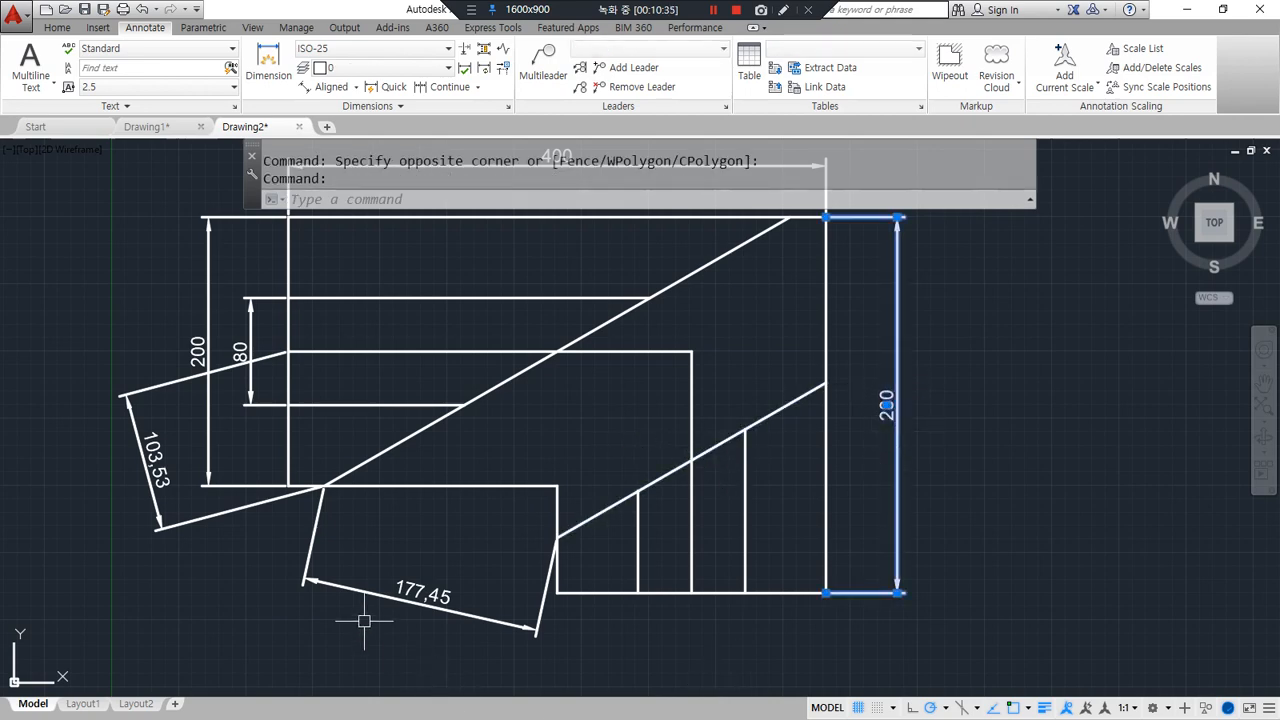
left_click(340, 588)
left_click(155, 528)
left_click(240, 392)
left_click(177, 449)
type("e")
key("Return")
type("o")
key("Return")
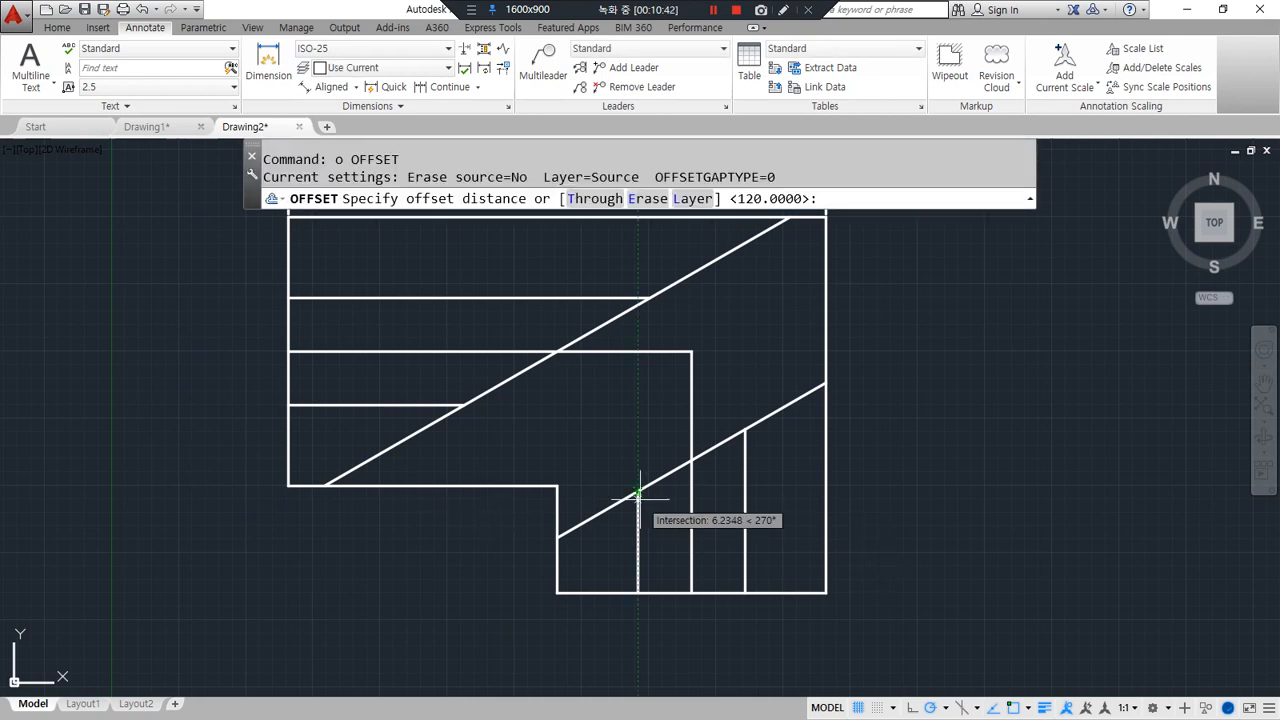
key("Escape")
key("Escape")
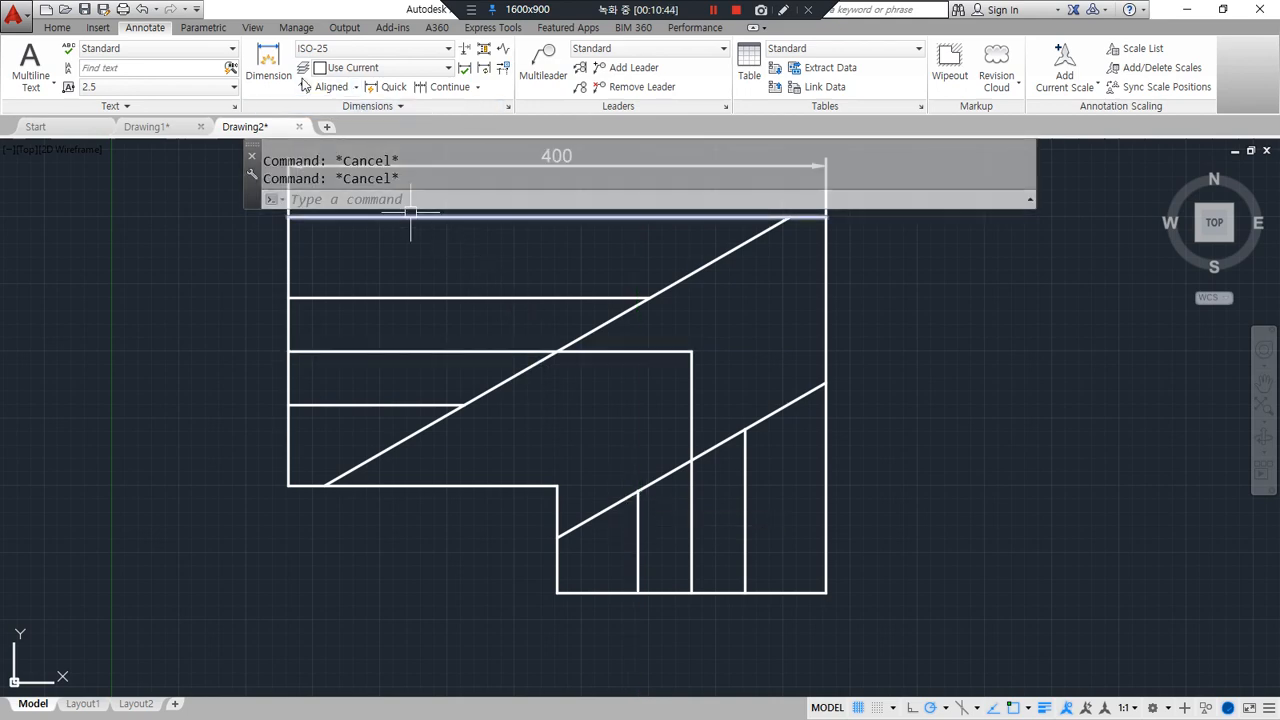
Add an aligned dimension from the middle line's left end perpendicular to the upper slanted line, placed outside the outline.
left_click(331, 87)
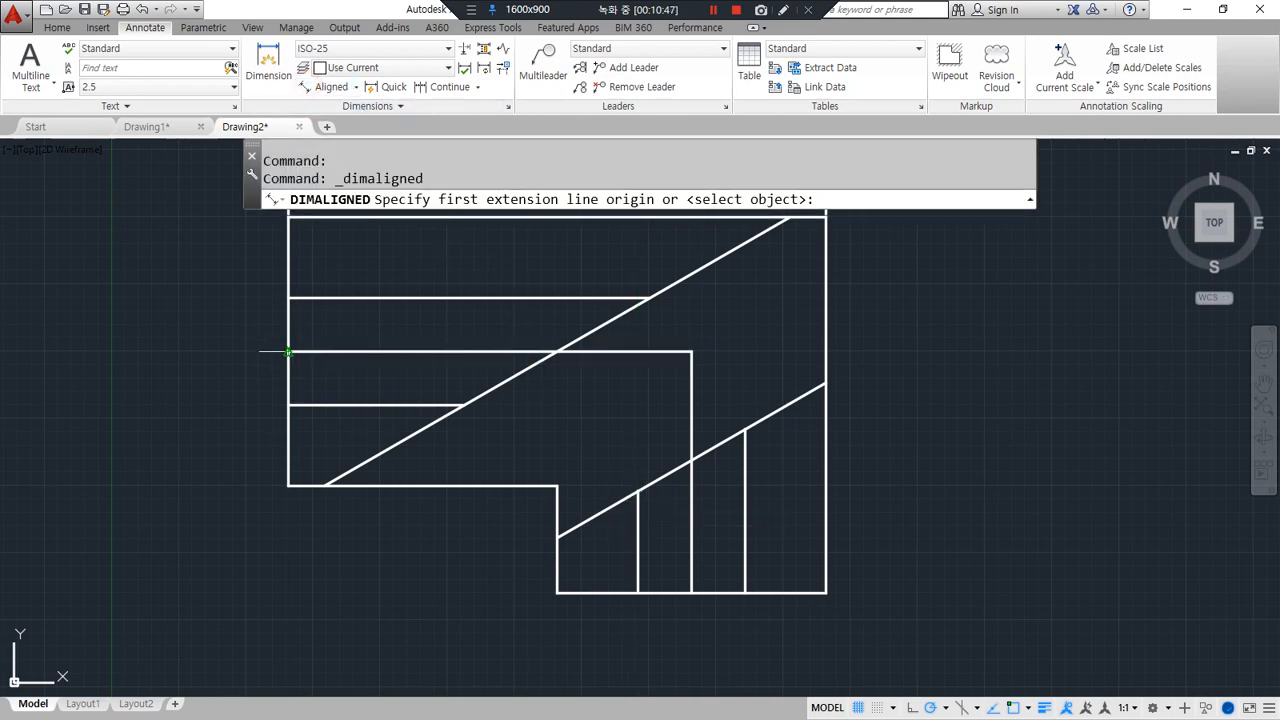
left_click(288, 352)
type("per")
key("Return")
left_click(378, 440)
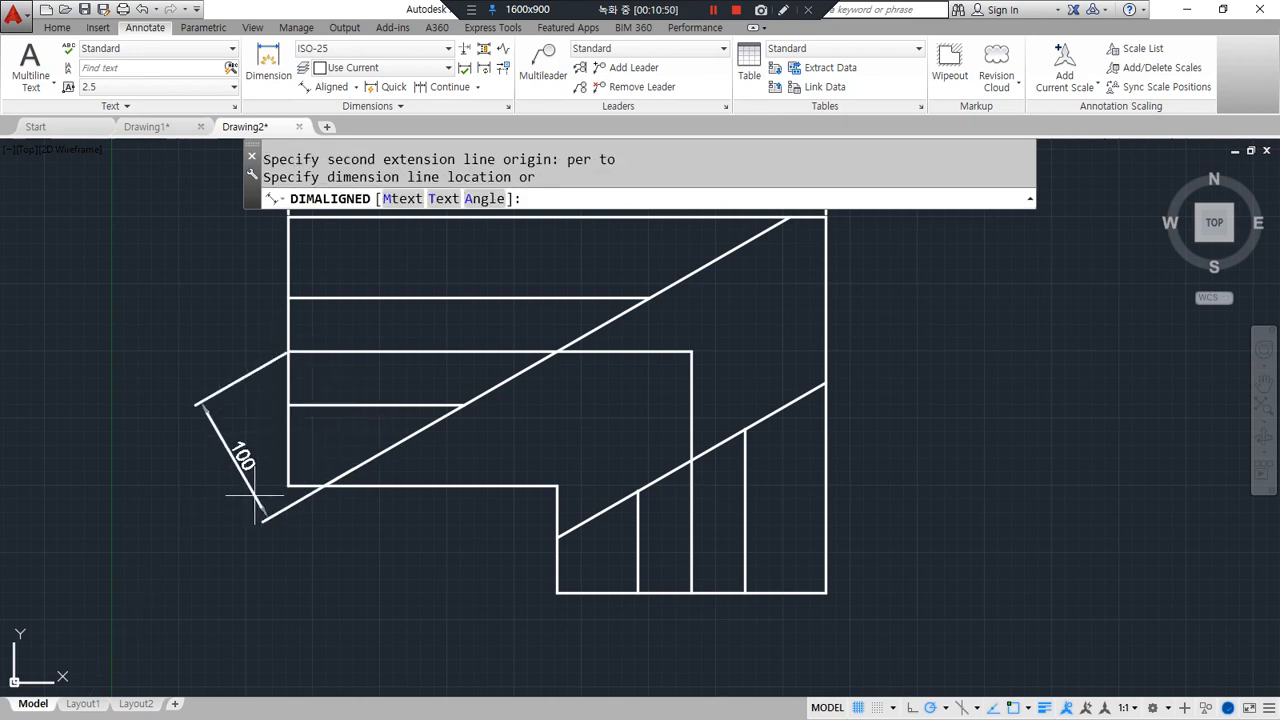
left_click(236, 514)
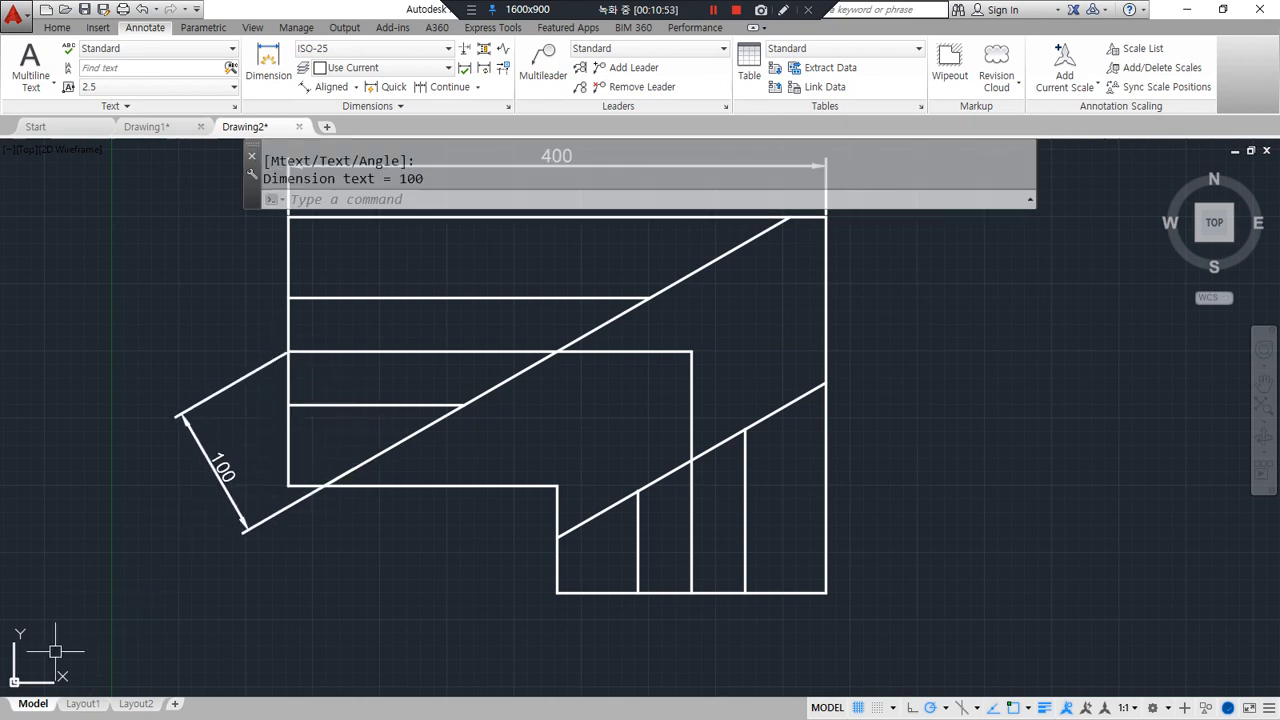
Add an aligned dimension from the upper slanted line's lower end perpendicular to the lower slanted line, in line with the previous dimension.
key("Return")
left_click(326, 486)
type("per")
key("Return")
left_click(403, 623)
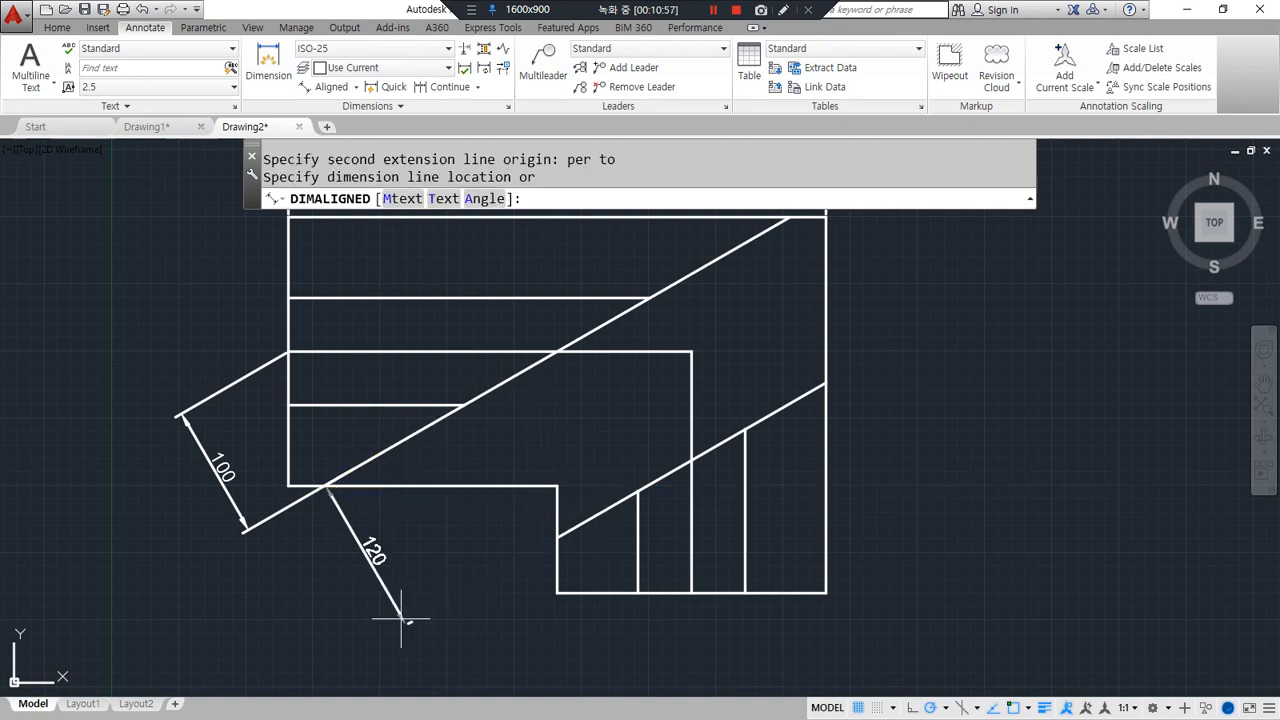
left_click(226, 503)
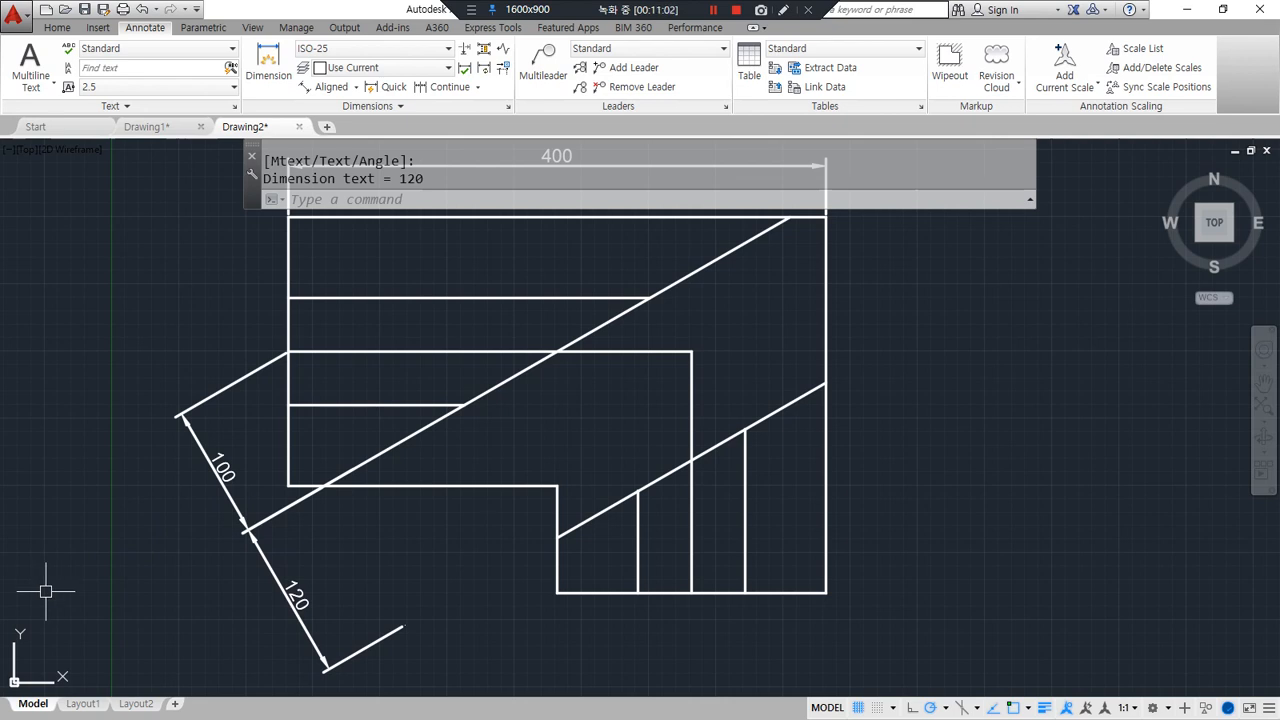
Erase the two aligned dimensions outside the outline.
left_click(309, 586)
left_click(151, 491)
type("e")
key("Return")
Add an aligned dimension from the lower slanted line's lower end perpendicular to the upper slanted line, placed outside the outline.
left_click(331, 87)
left_click(557, 532)
type("per")
key("space")
left_click(497, 387)
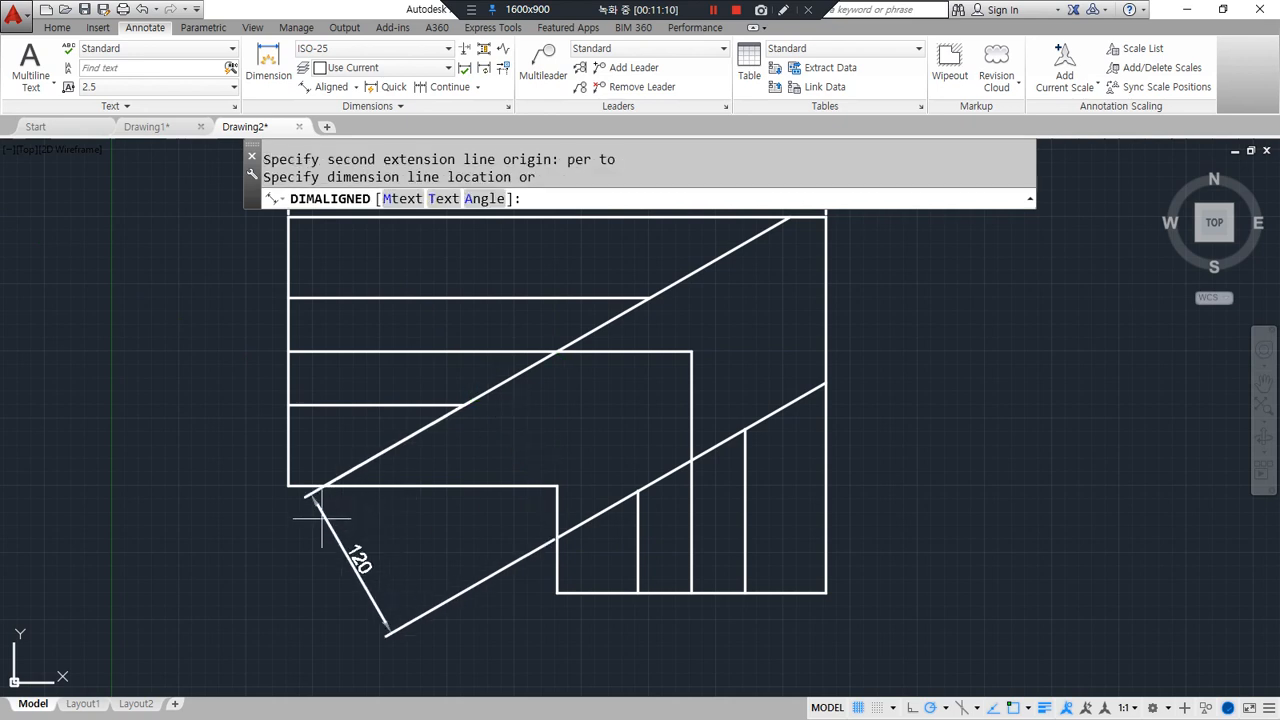
left_click(229, 533)
Add an aligned dimension from the middle line's left end perpendicular to the upper slanted line, lined up with the existing slanted dimension.
left_click(331, 87)
left_click(323, 485)
key("Escape")
key("Return")
left_click(288, 352)
type("per")
key("Return")
left_click(371, 453)
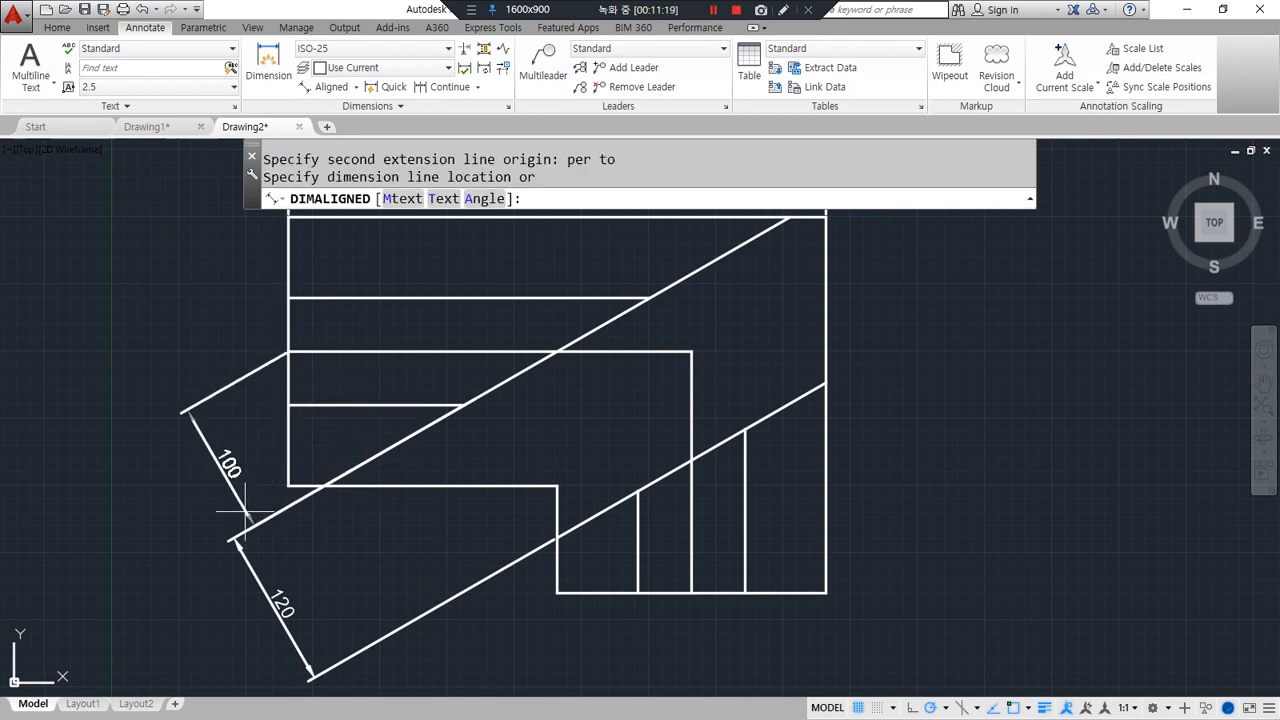
left_click(233, 538)
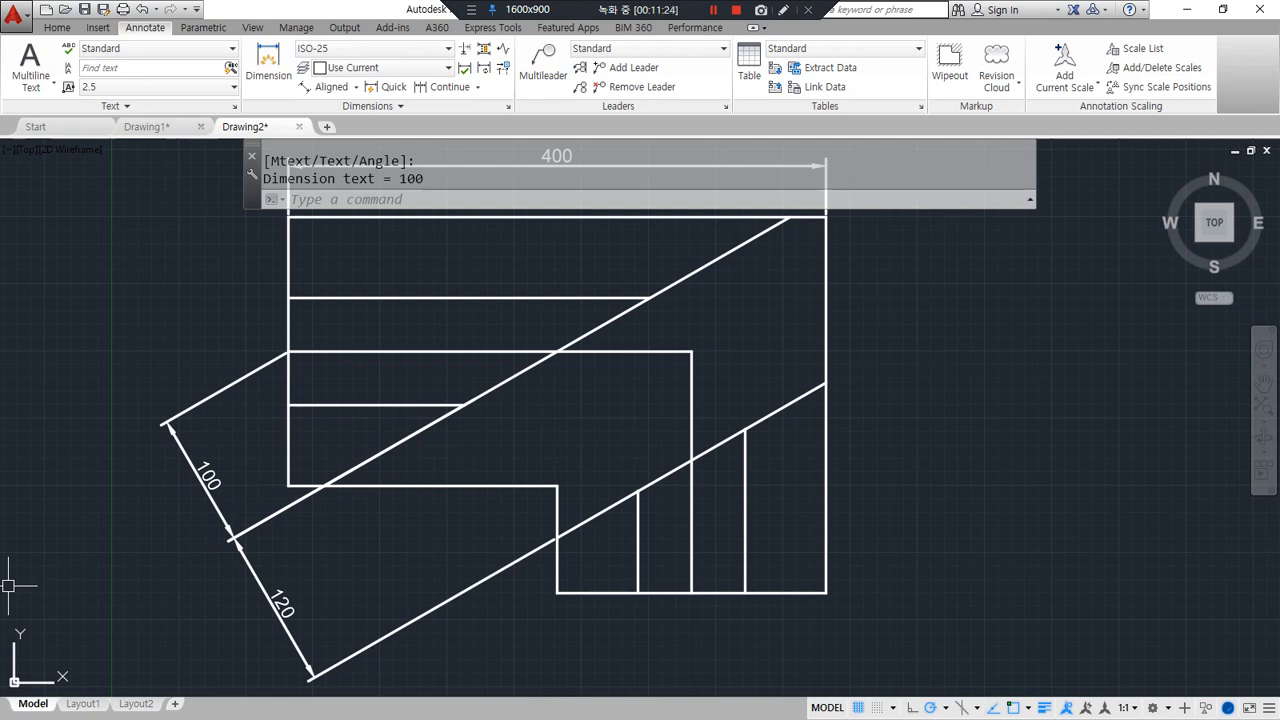
Erase both perpendicular aligned dimensions beside the outline.
key("Escape")
left_click(271, 563)
left_click(60, 545)
type("e")
key("Return")
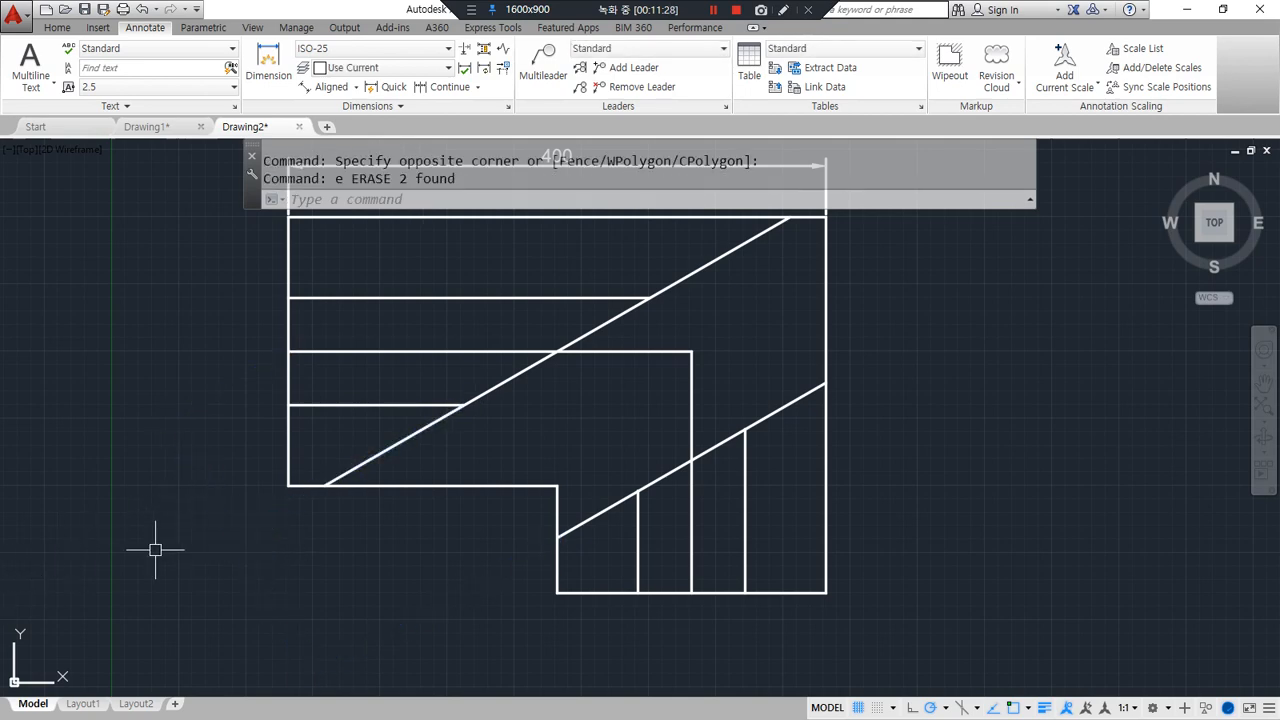
Offset the lower slanted line by 30 toward the outline's lower-right corner.
type("O")
key("Return")
type("30")
key("Return")
left_click(571, 509)
left_click(737, 654)
key("Return")
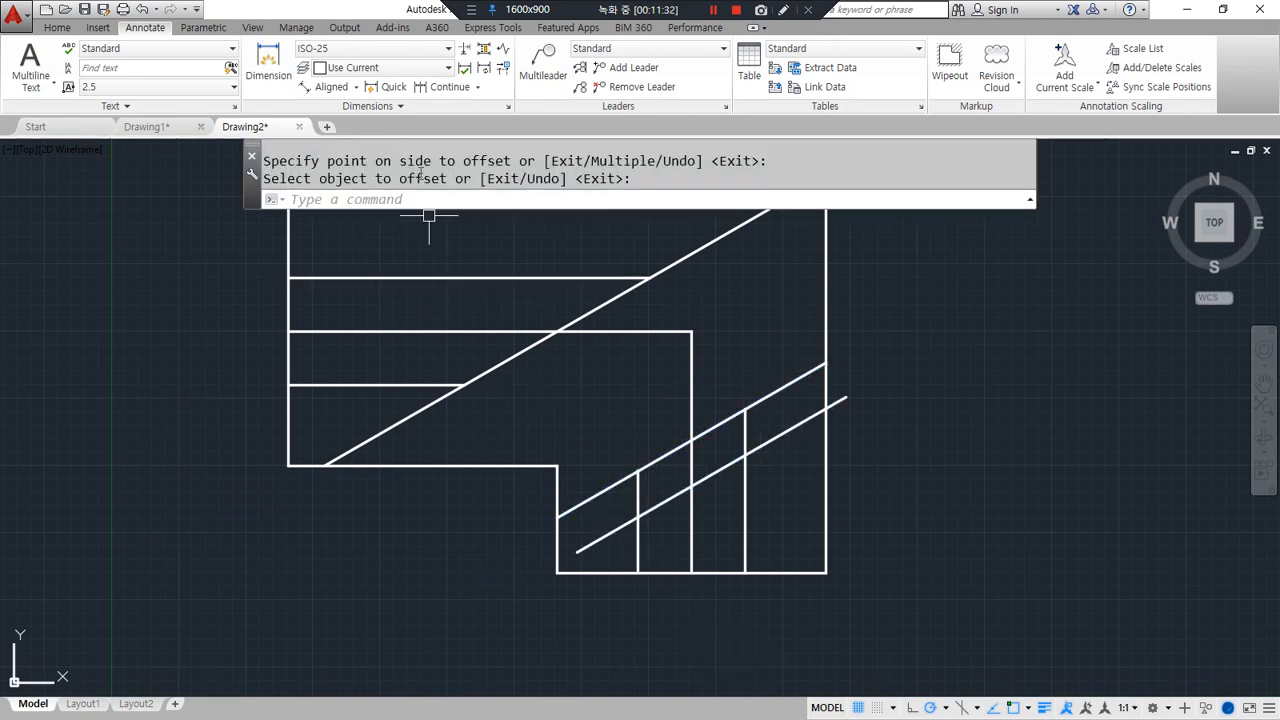
Add an aligned dimension between the lower ends of the offset line and the lower slanted line, placed outside the outline.
left_click(331, 87)
left_click(577, 551)
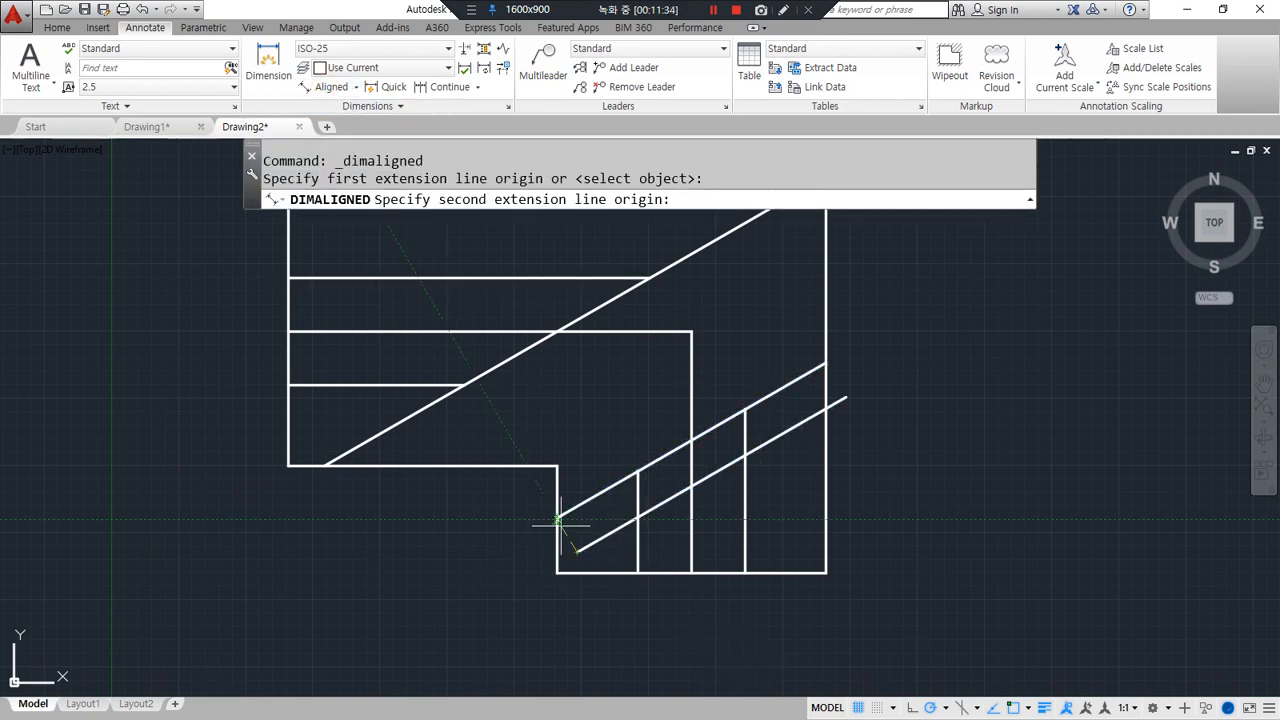
left_click(557, 517)
left_click(318, 668)
Continue the aligned dimension to the upper slanted line's lower end and the middle line's left end.
left_click(448, 93)
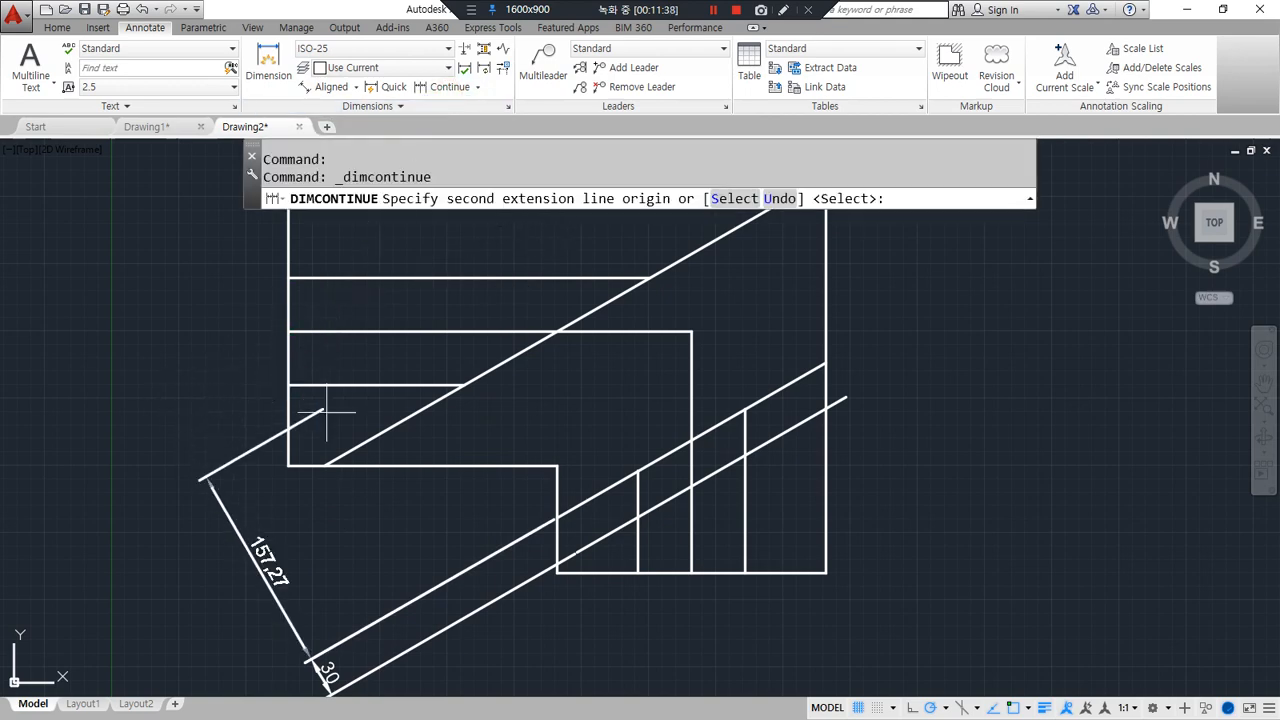
left_click(323, 465)
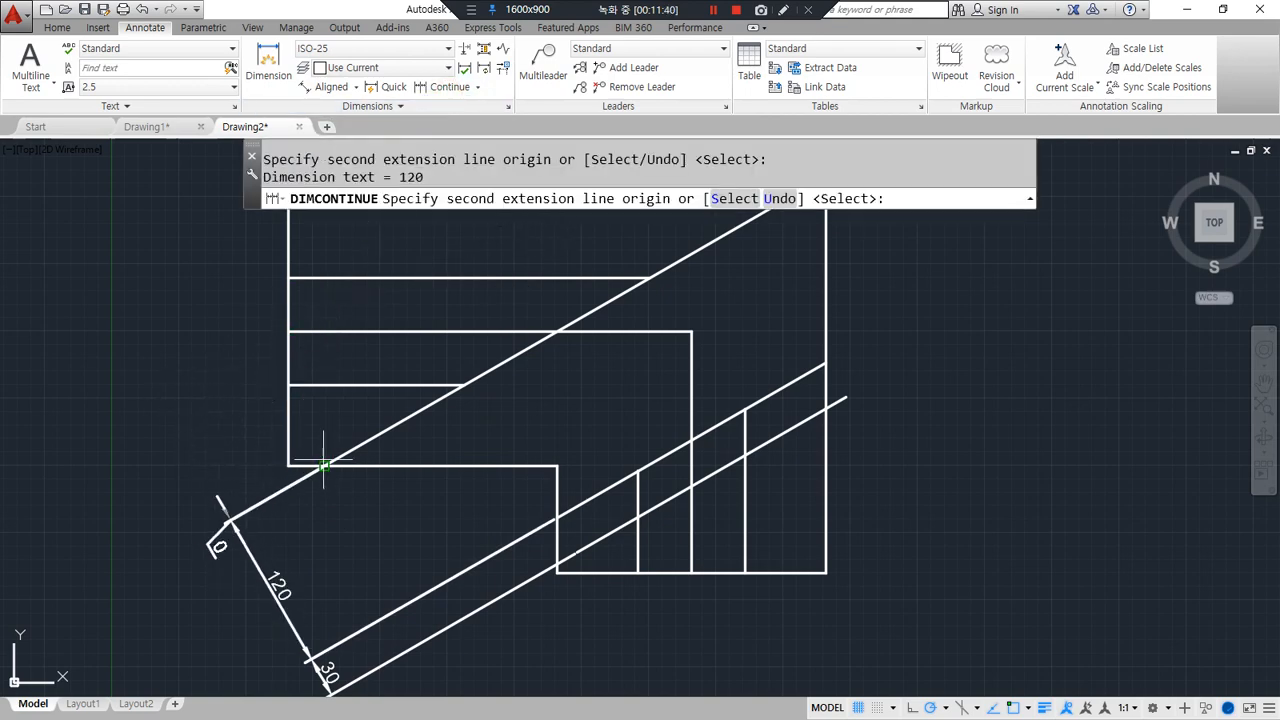
left_click(287, 332)
key("Escape")
Erase the offset slanted line and the short aligned dimension attached to it.
left_click(503, 588)
left_click(614, 540)
type("e")
key("Return")
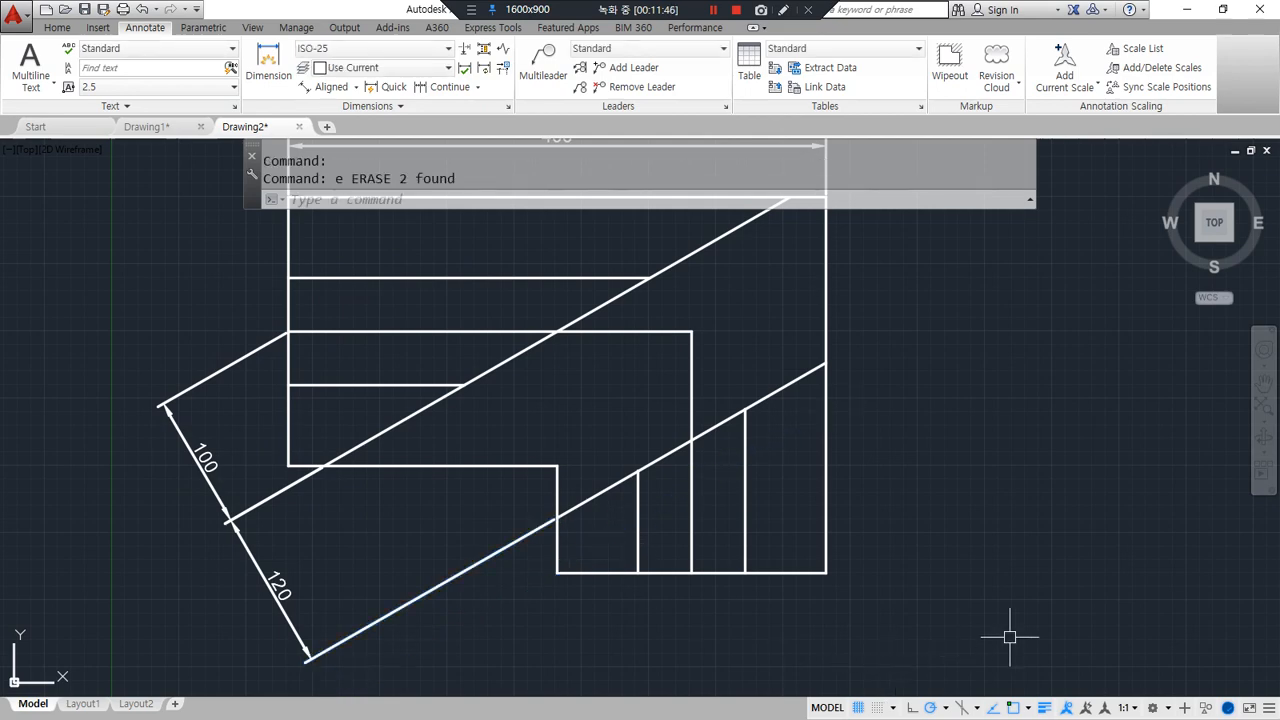
key("Escape")
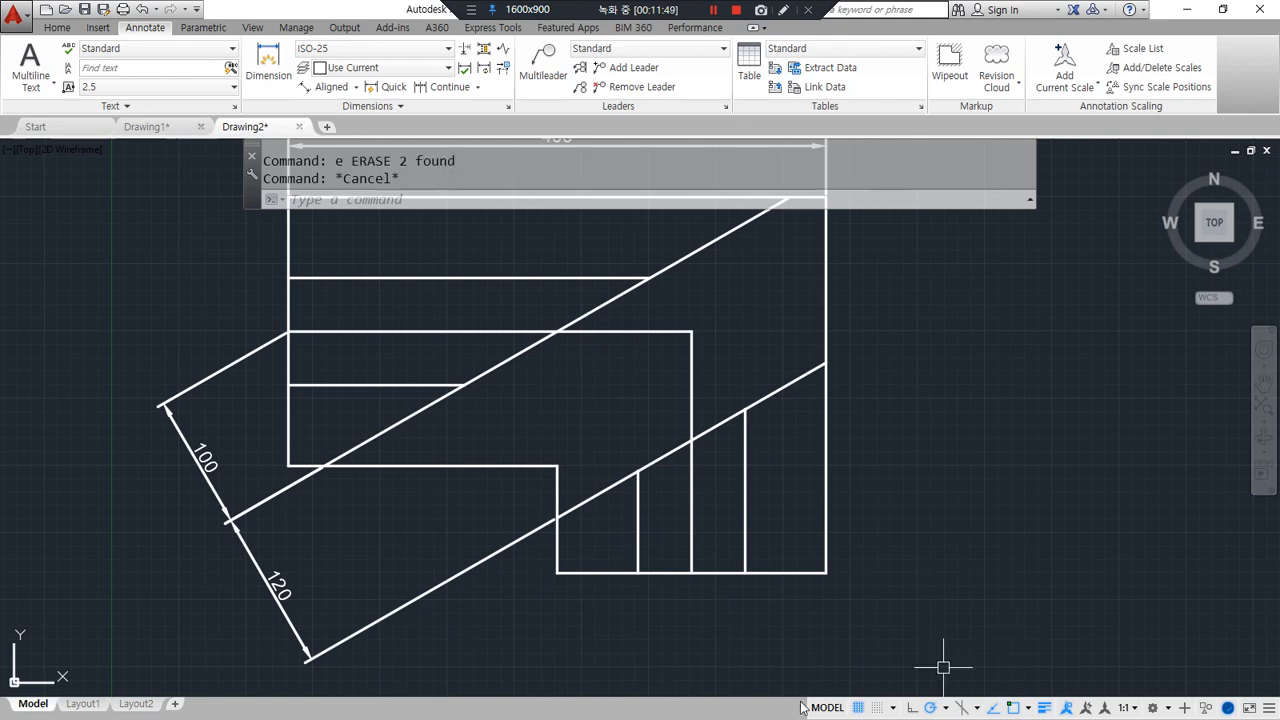
Erase the two remaining continued dimensions outside the outline.
left_click(278, 535)
left_click(192, 508)
type("e")
key("Return")
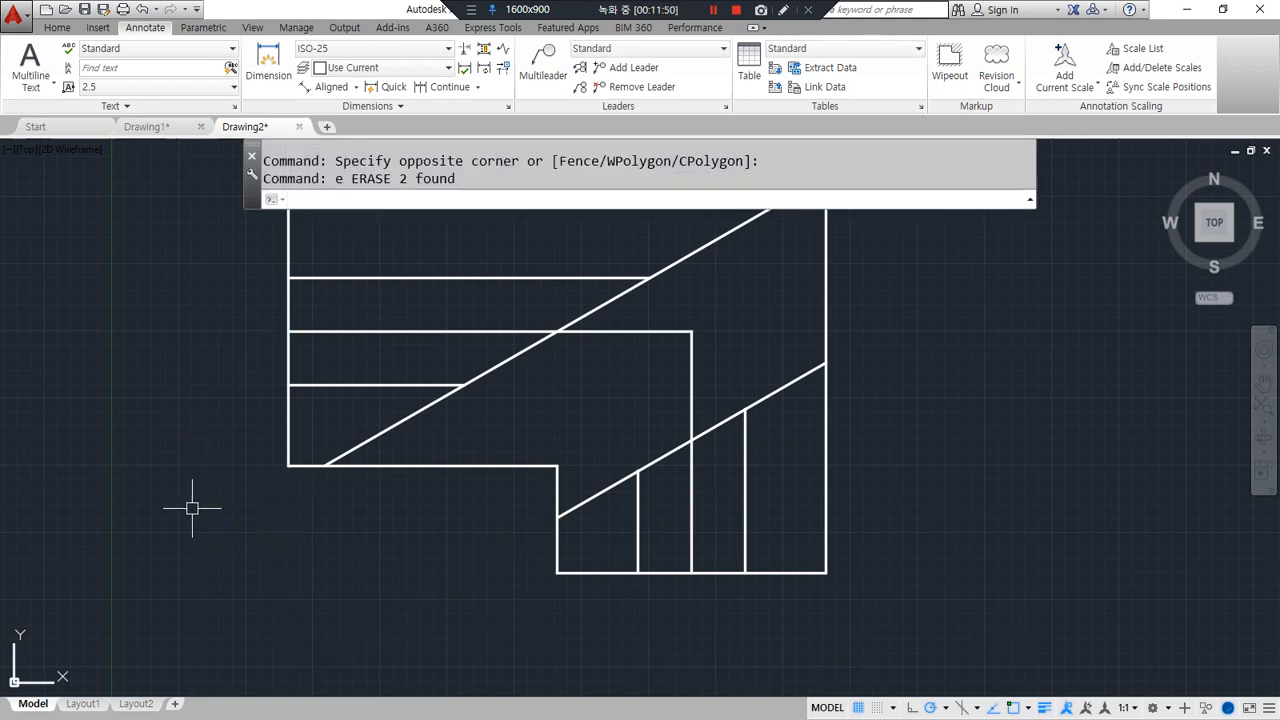
Add a linear dimension rotated by 30 from the middle line's left end to the upper slanted line's lower end, placed outside the outline.
left_click(356, 87)
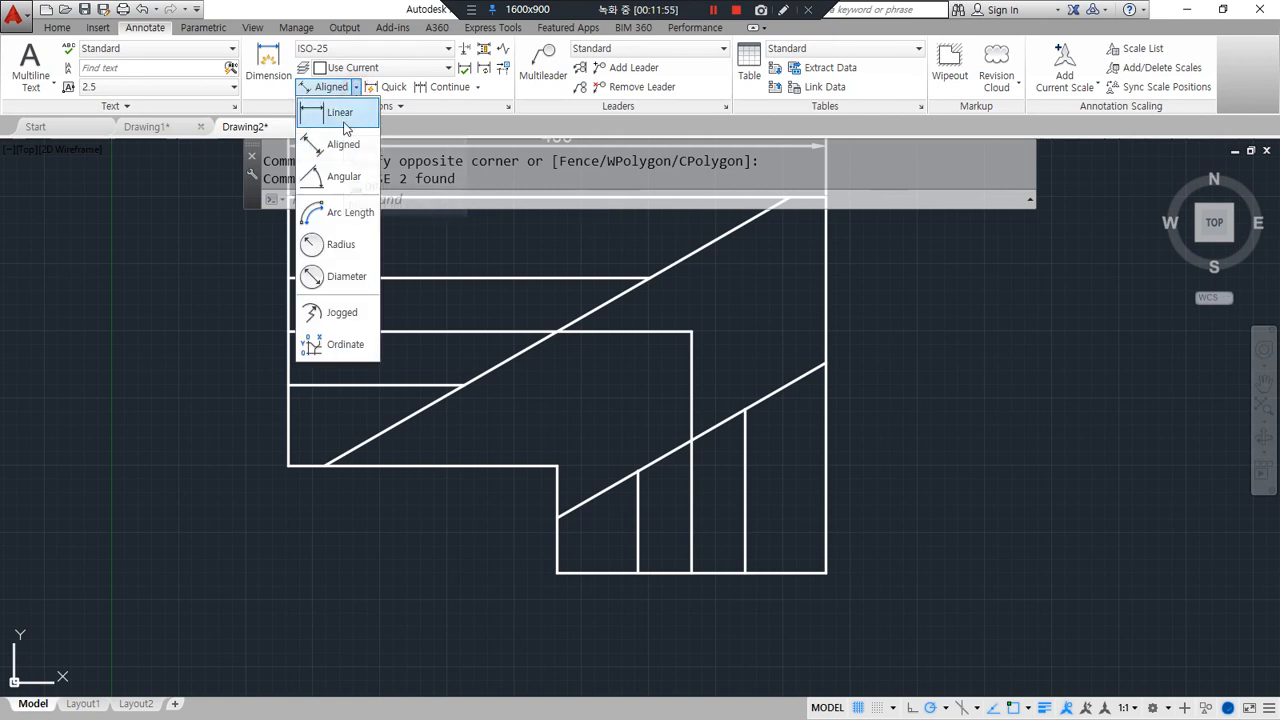
left_click(340, 115)
left_click(288, 331)
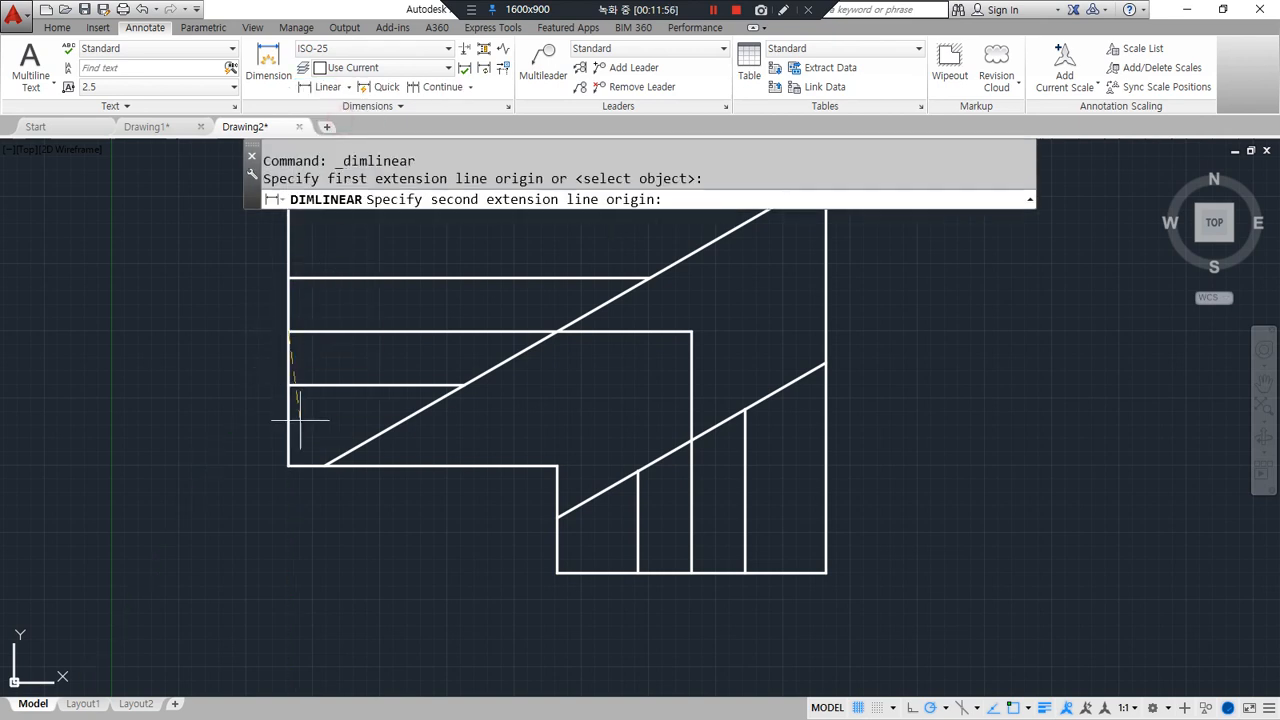
left_click(324, 465)
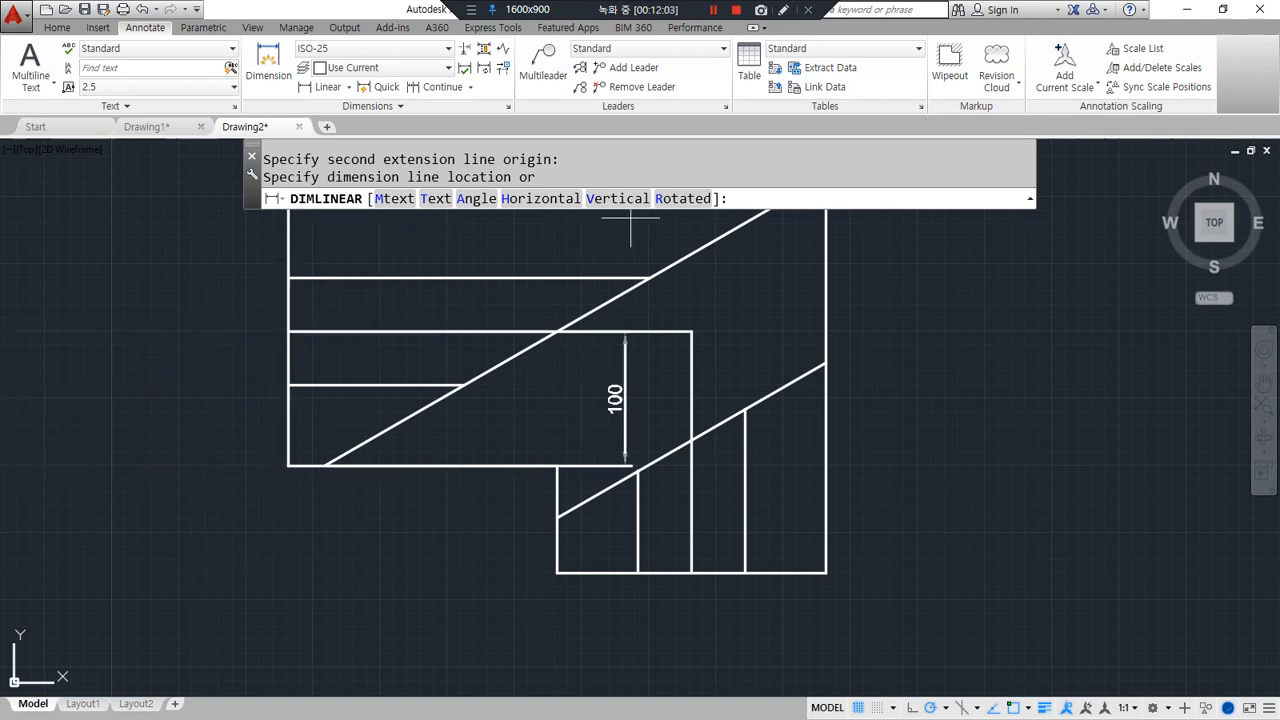
left_click(683, 199)
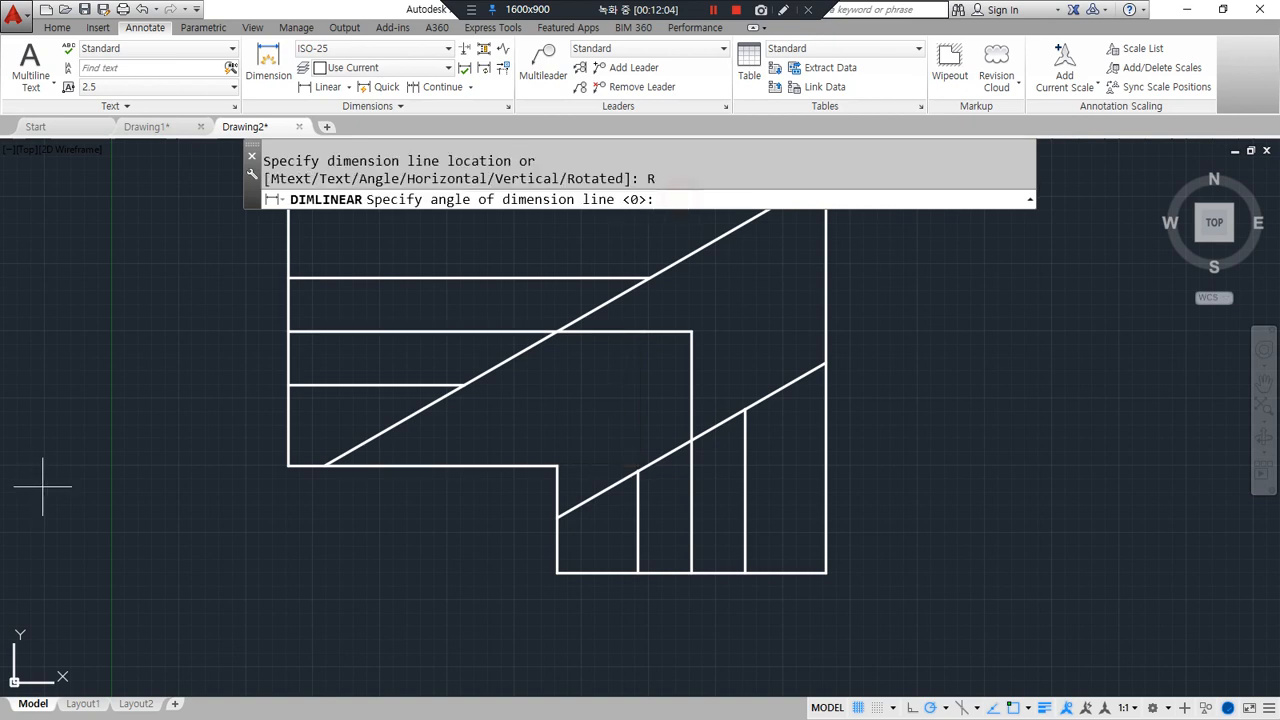
type("30")
key("Return")
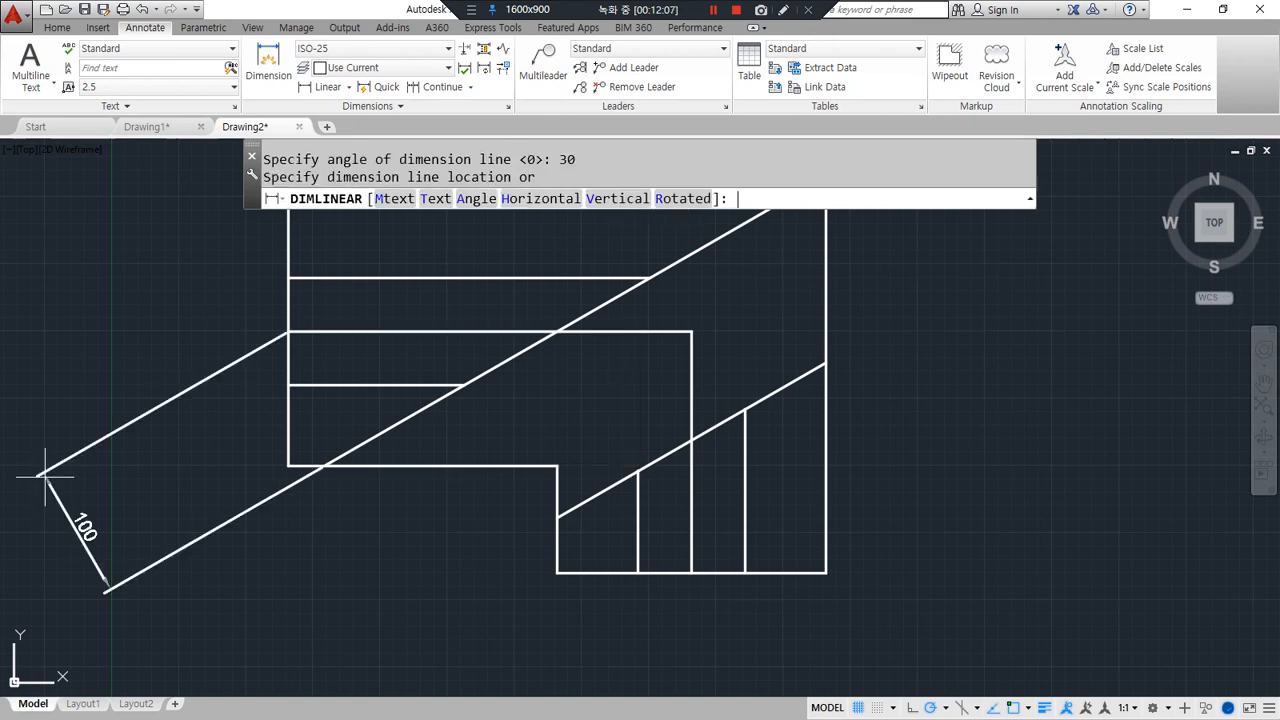
left_click(238, 496)
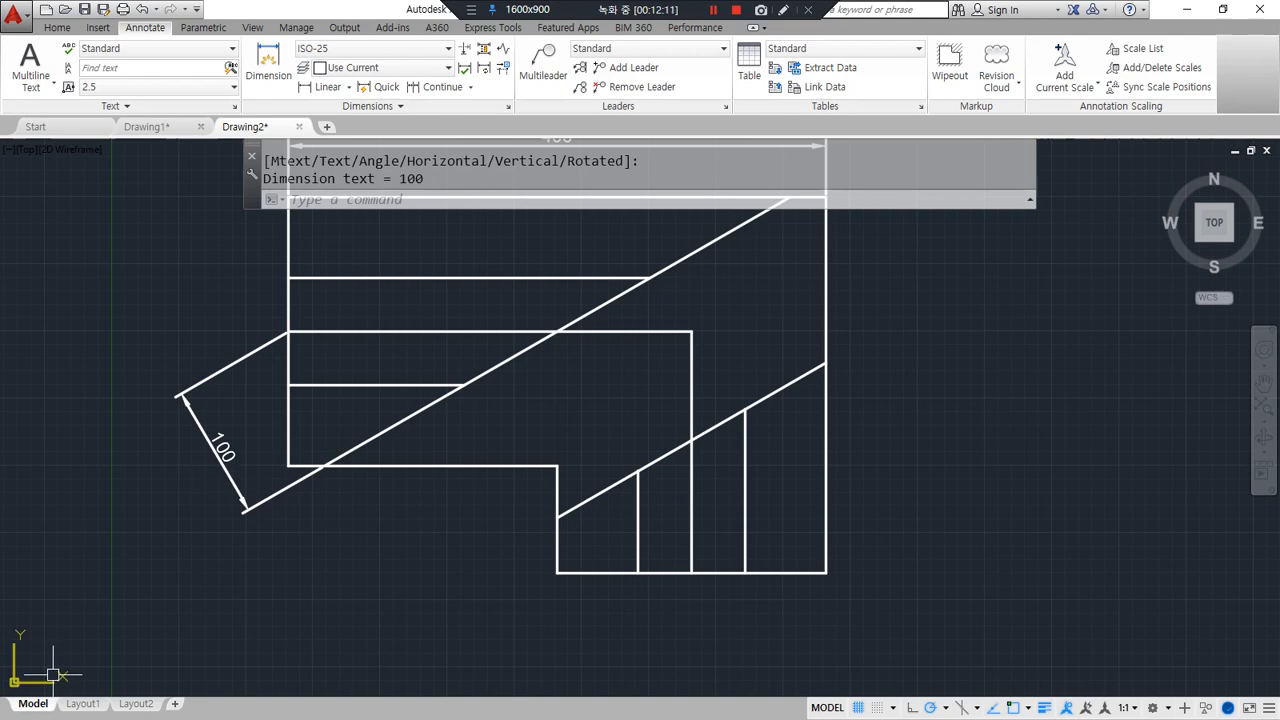
Add a linear dimension rotated by 30 between the lower ends of the two slanted lines, lined up with the previous dimension.
left_click(326, 87)
left_click(397, 427)
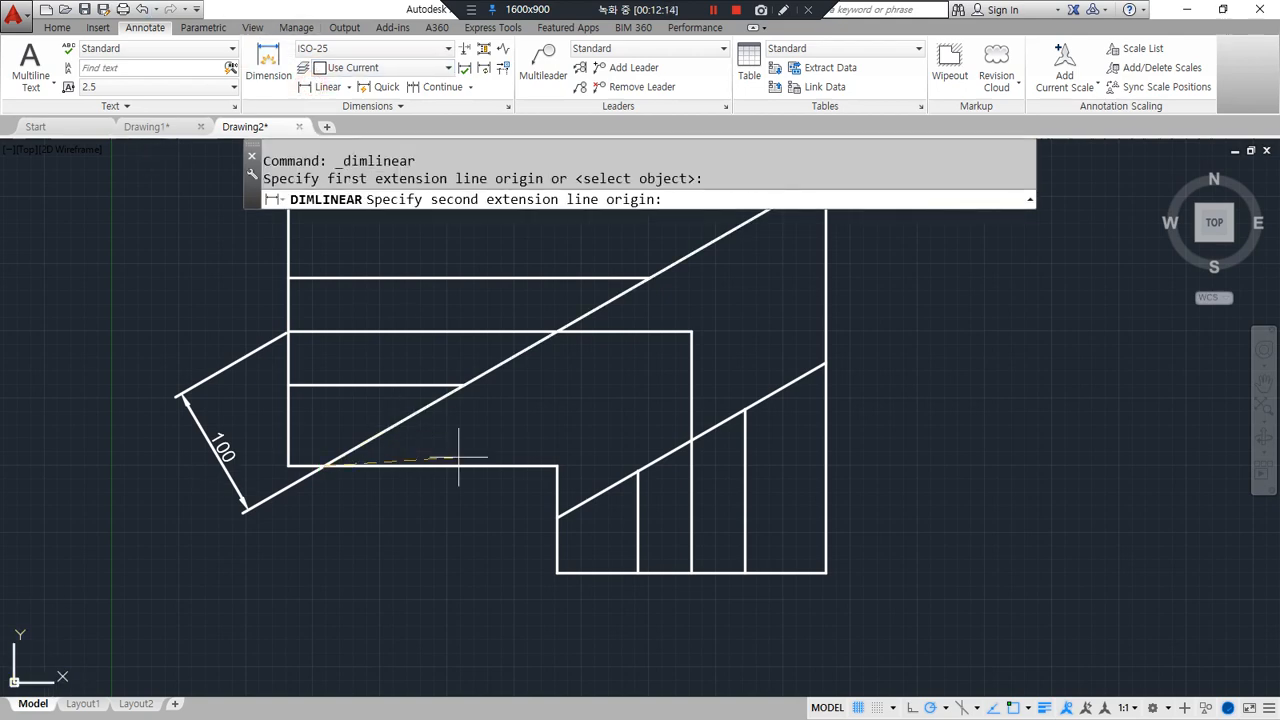
left_click(558, 515)
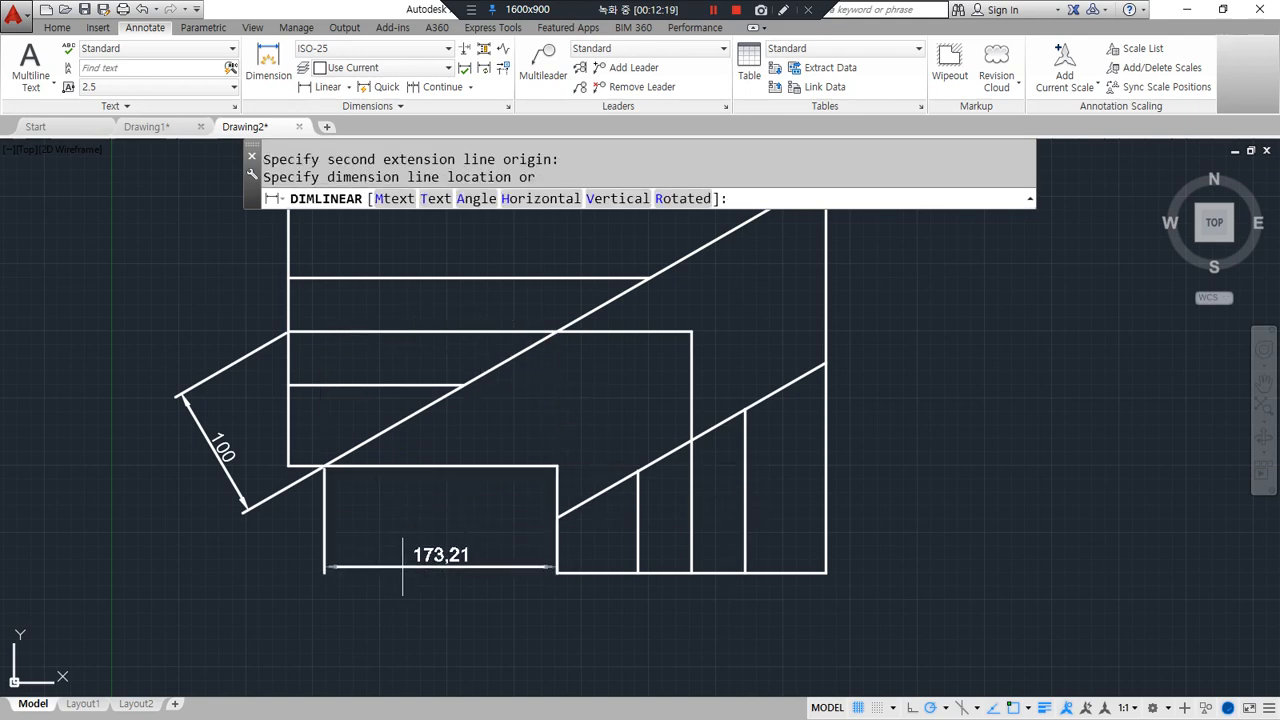
type("r")
key("Return")
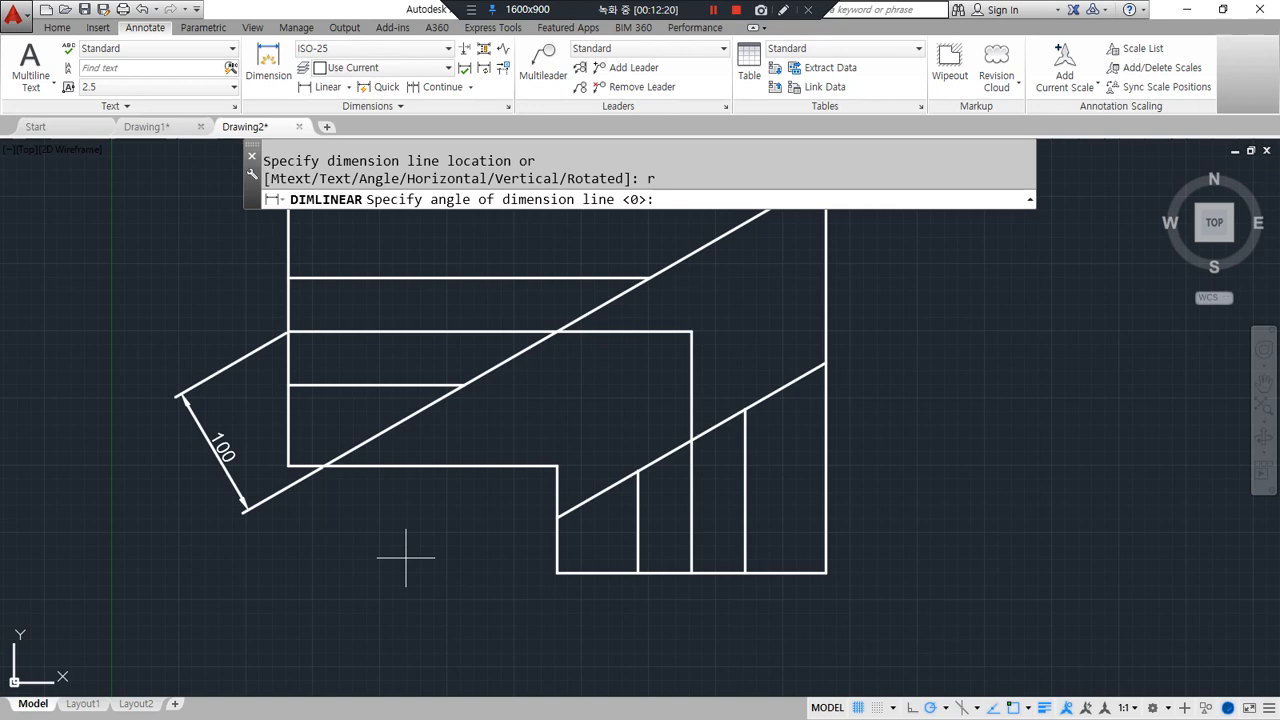
type("30")
key("Return")
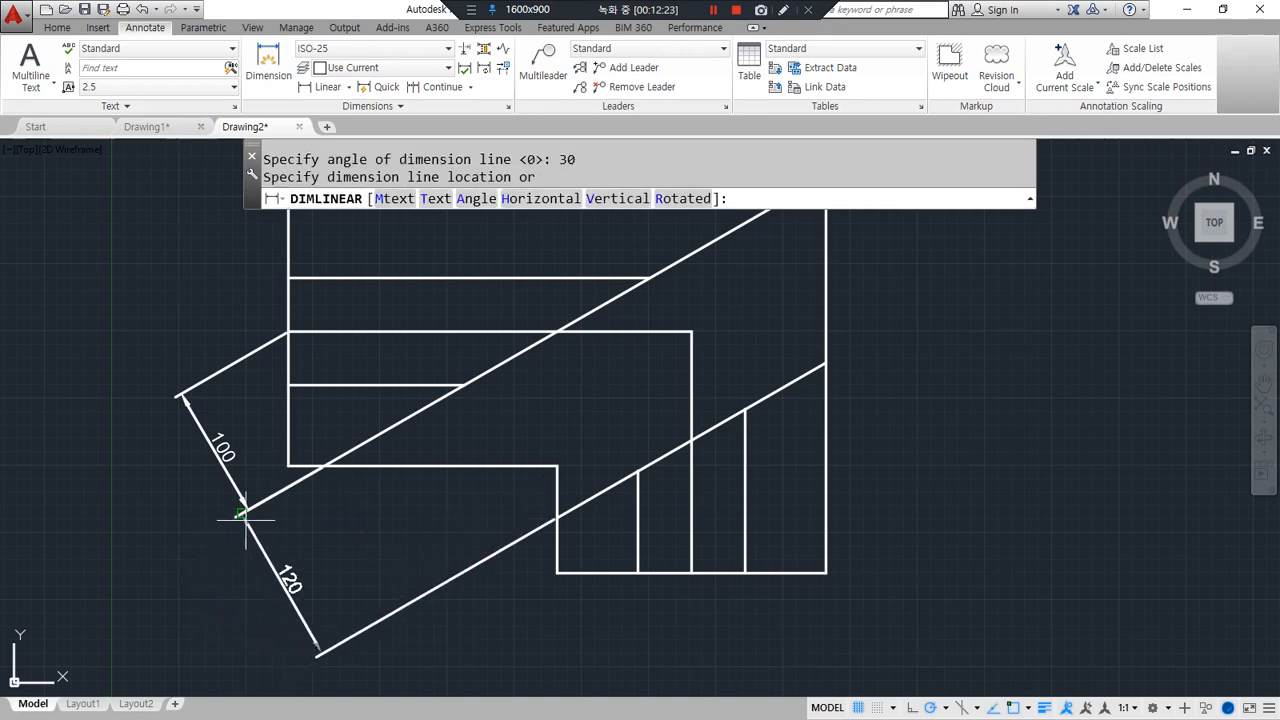
left_click(248, 513)
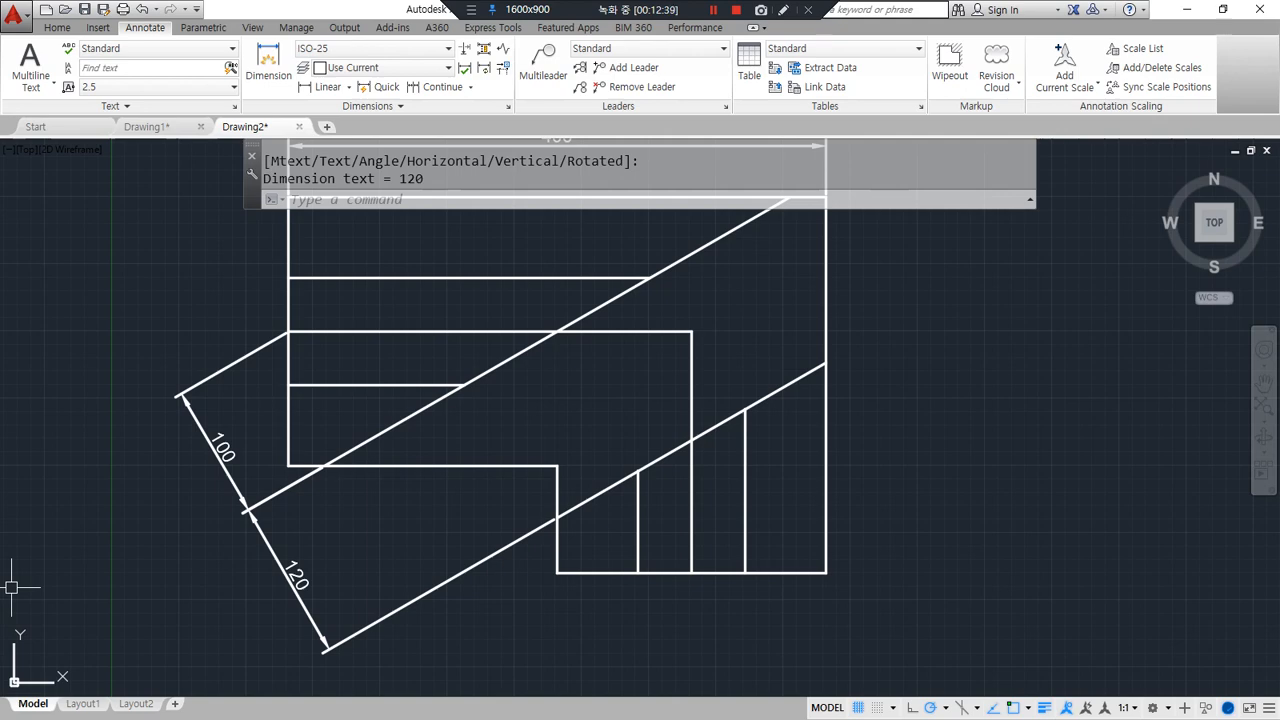
left_click(146, 126)
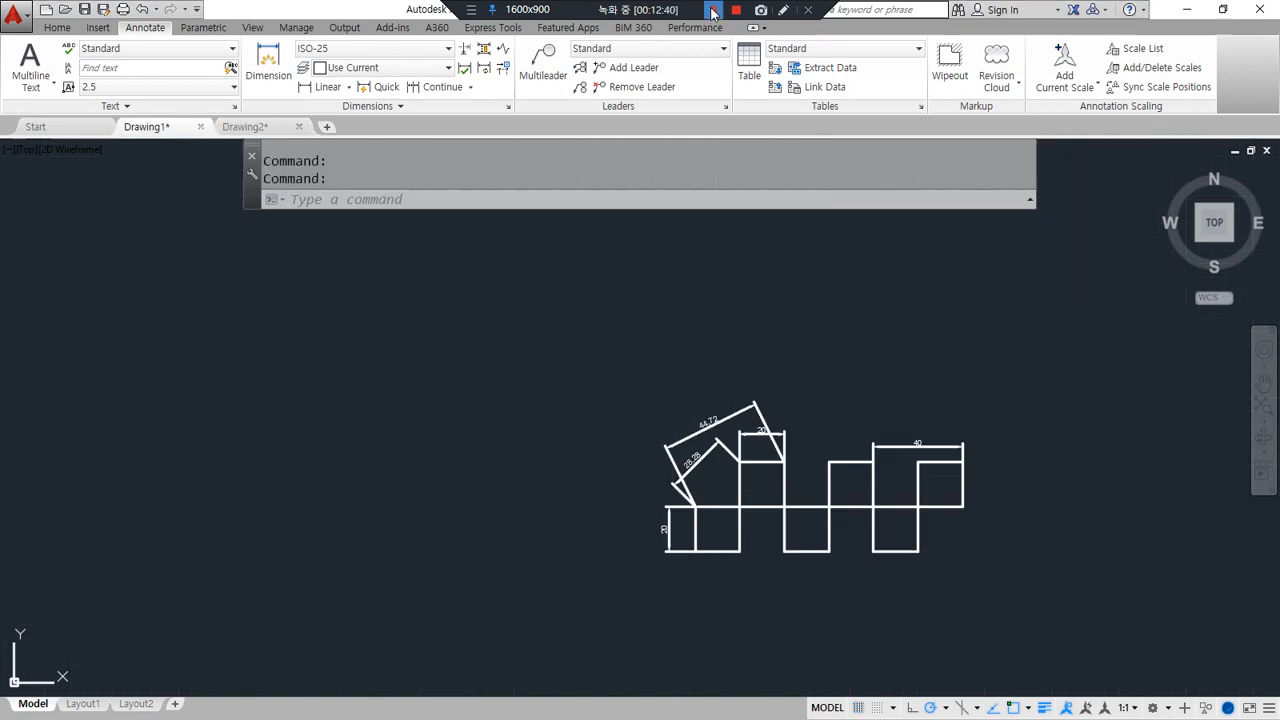
left_click(348, 88)
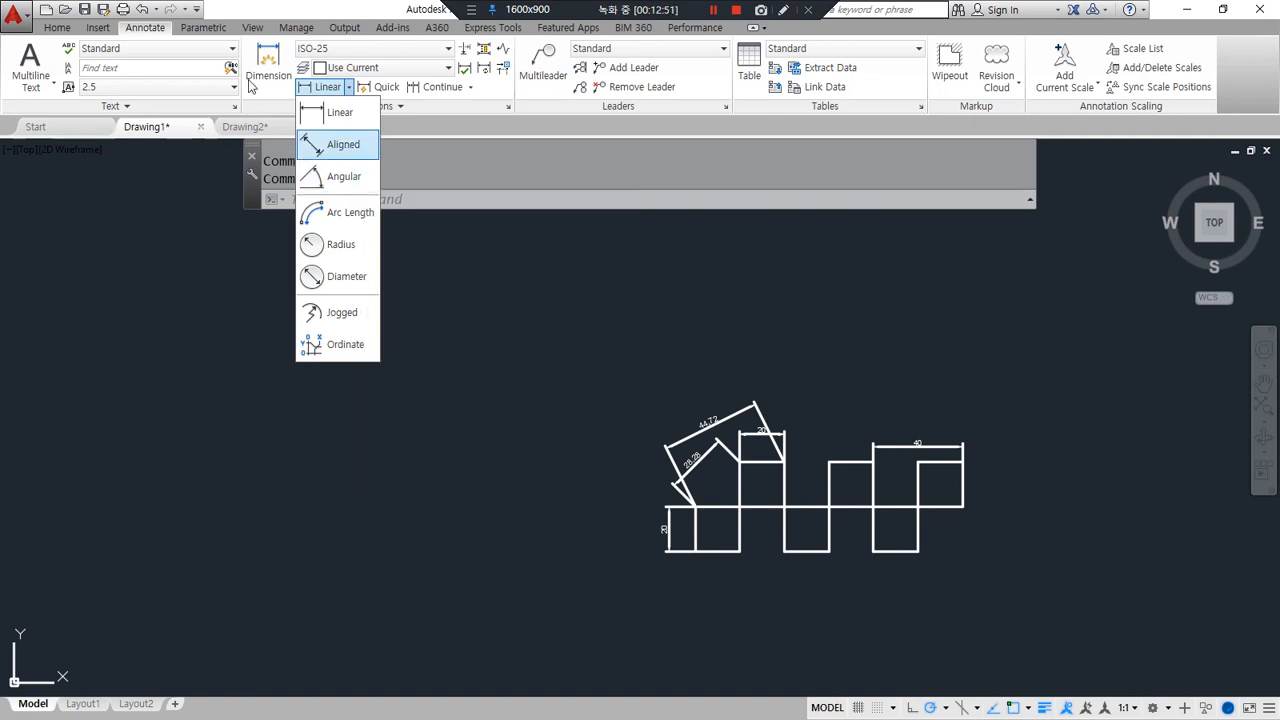
left_click(248, 127)
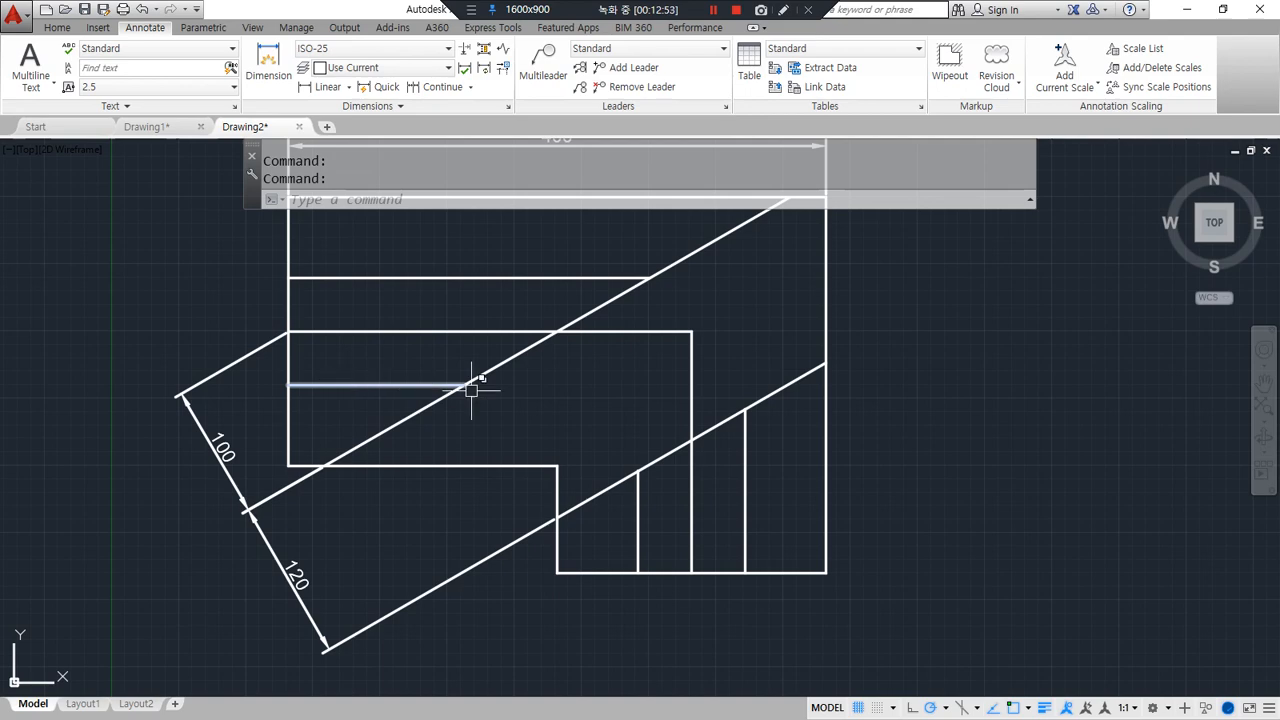
key("ctrl+alt+d")
key("ctrl+alt+d")
Add an angular dimension for the acute angle between the upper slanted line and the horizontal edge it crosses, just beyond that edge's right end.
scroll(651, 277, "up", 4)
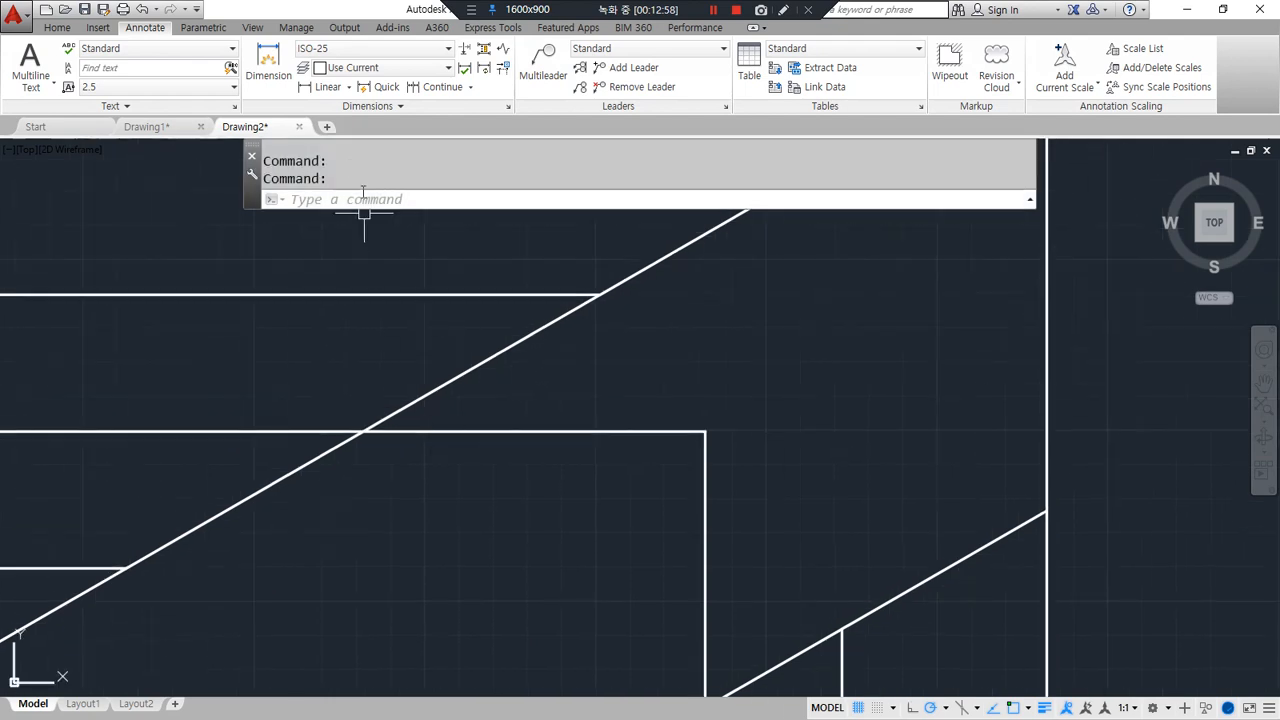
left_click(348, 87)
left_click(344, 177)
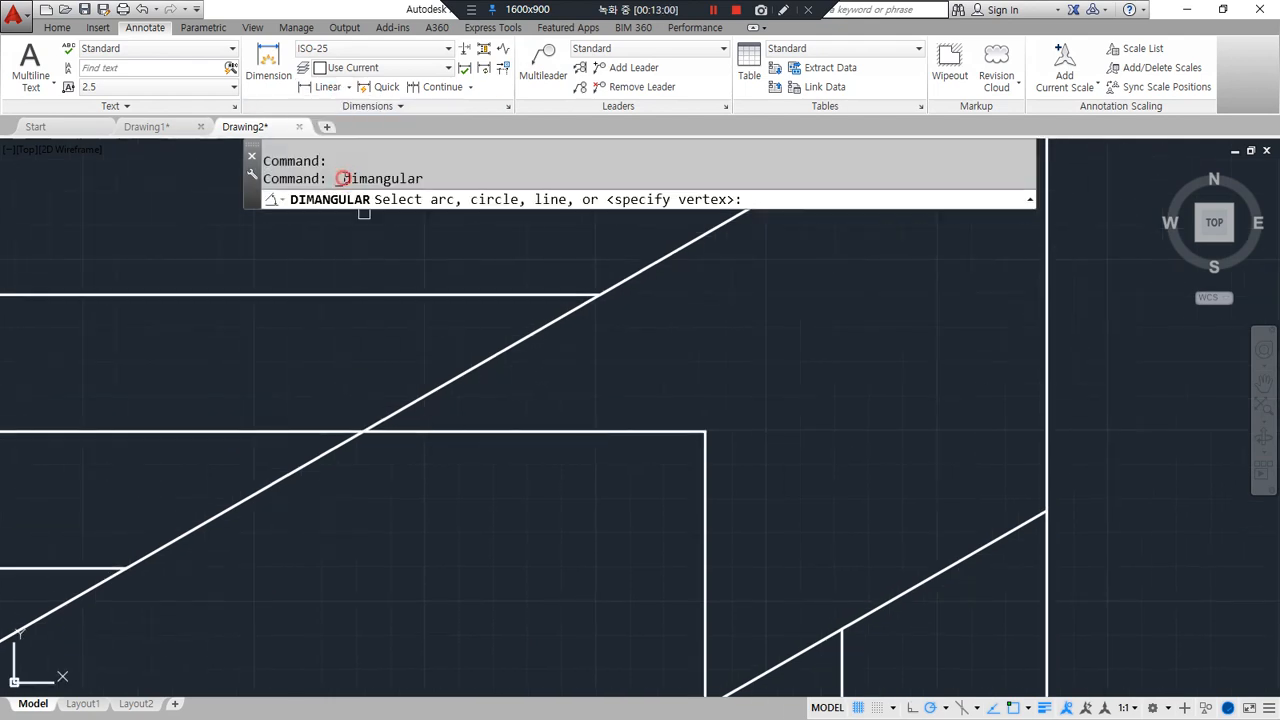
left_click(524, 338)
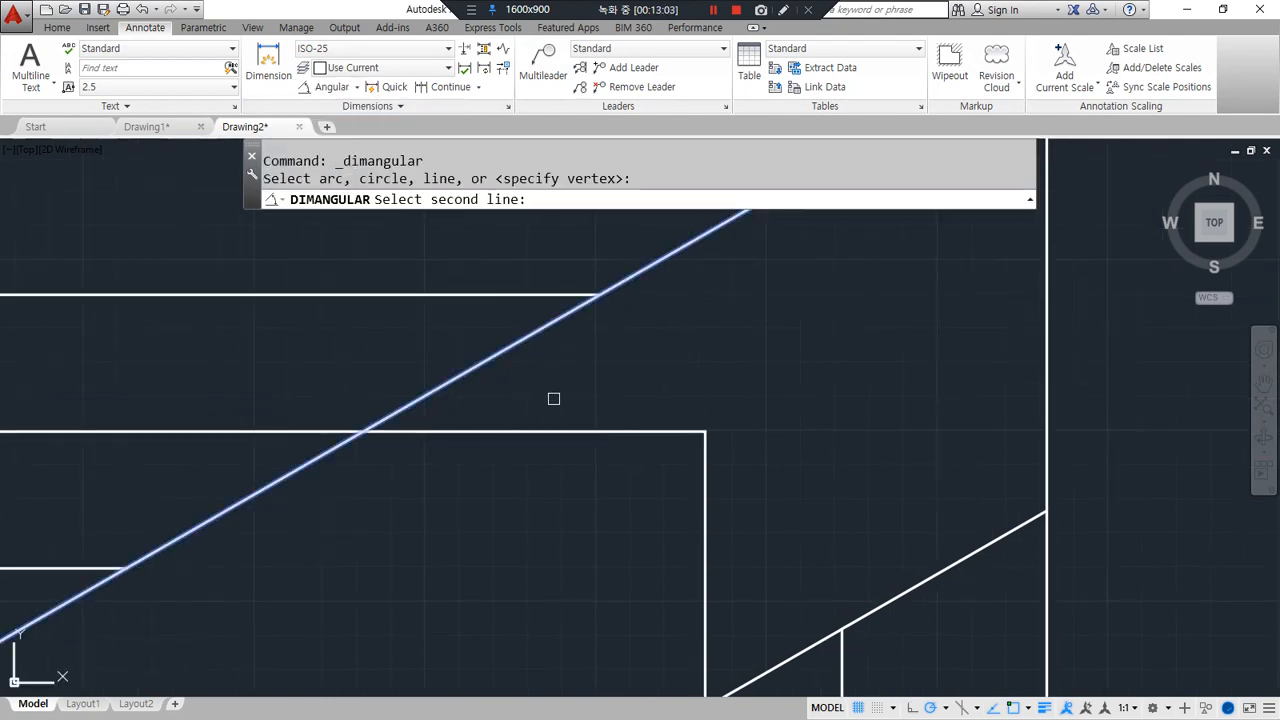
left_click(551, 431)
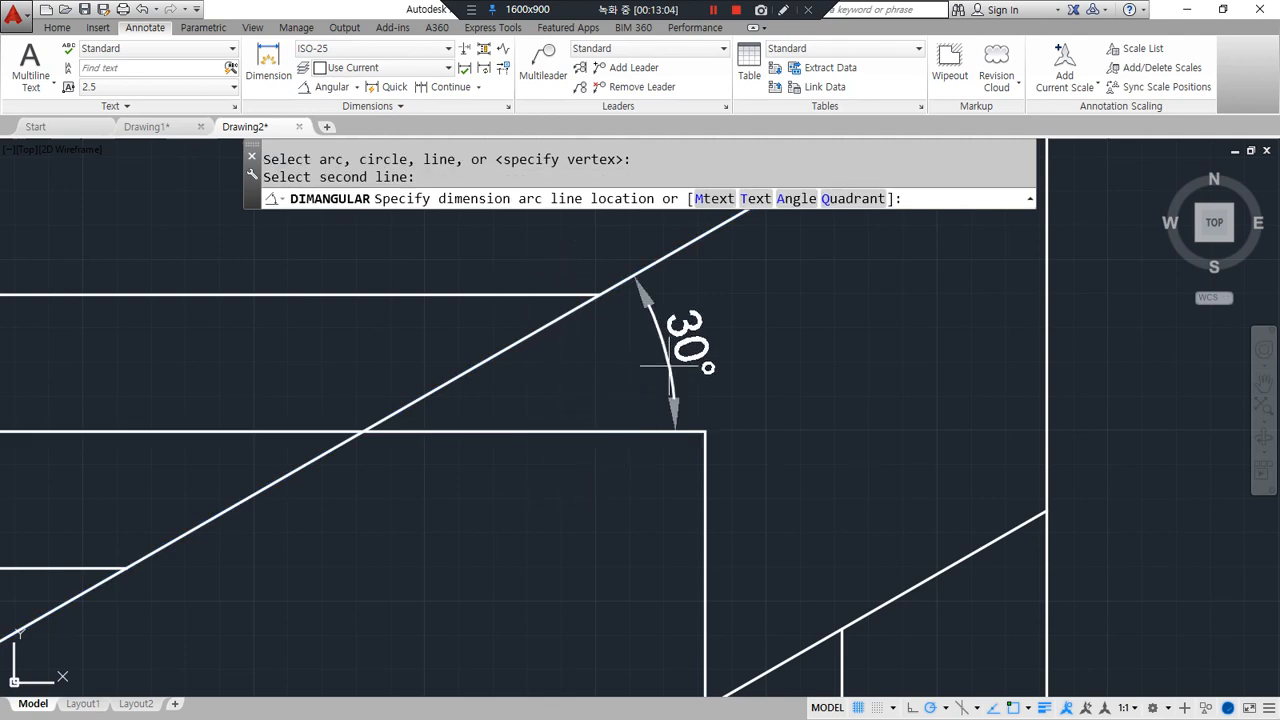
left_click(726, 353)
Add an angular dimension for the obtuse angle above the crossing of the same slanted line and horizontal edge.
key("Return")
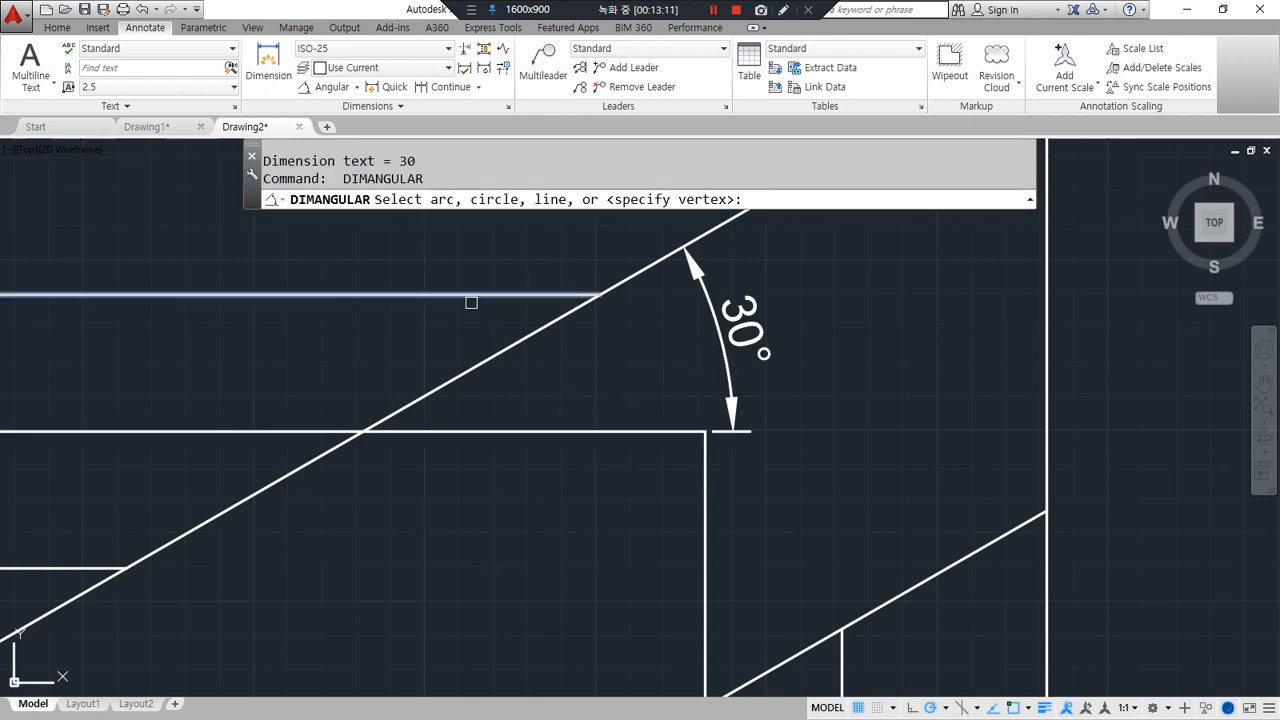
left_click(490, 355)
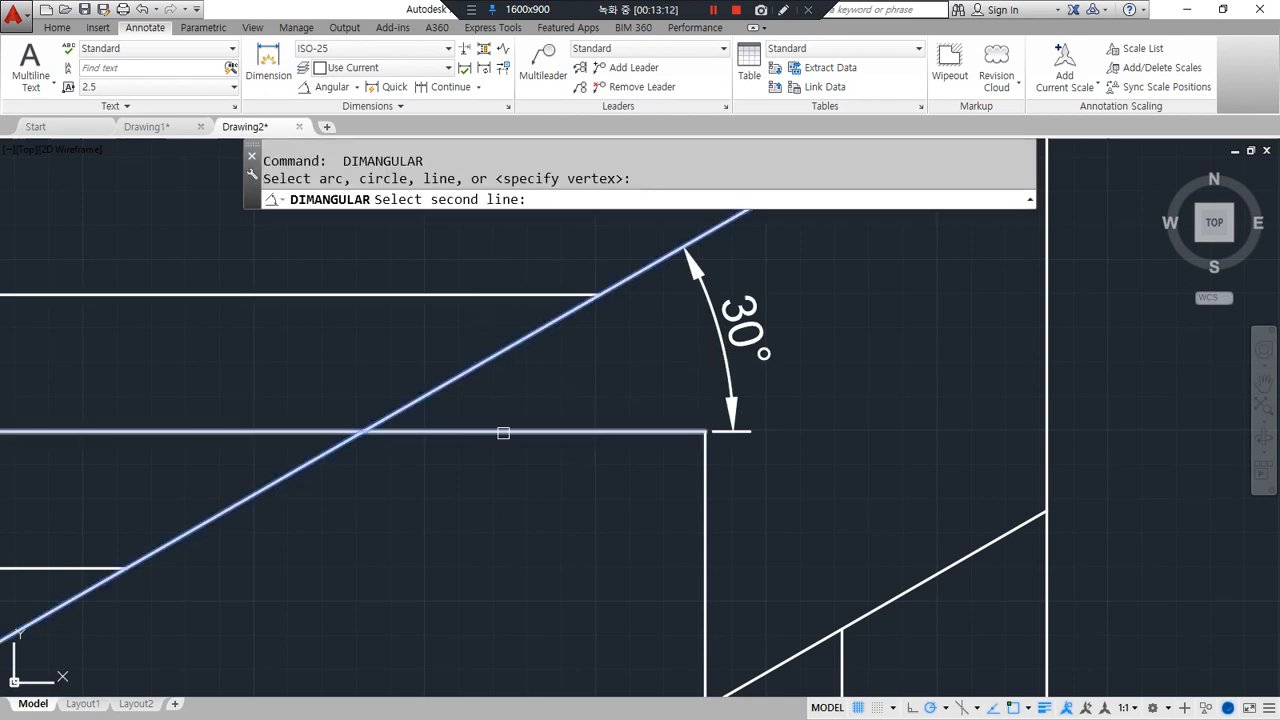
left_click(503, 432)
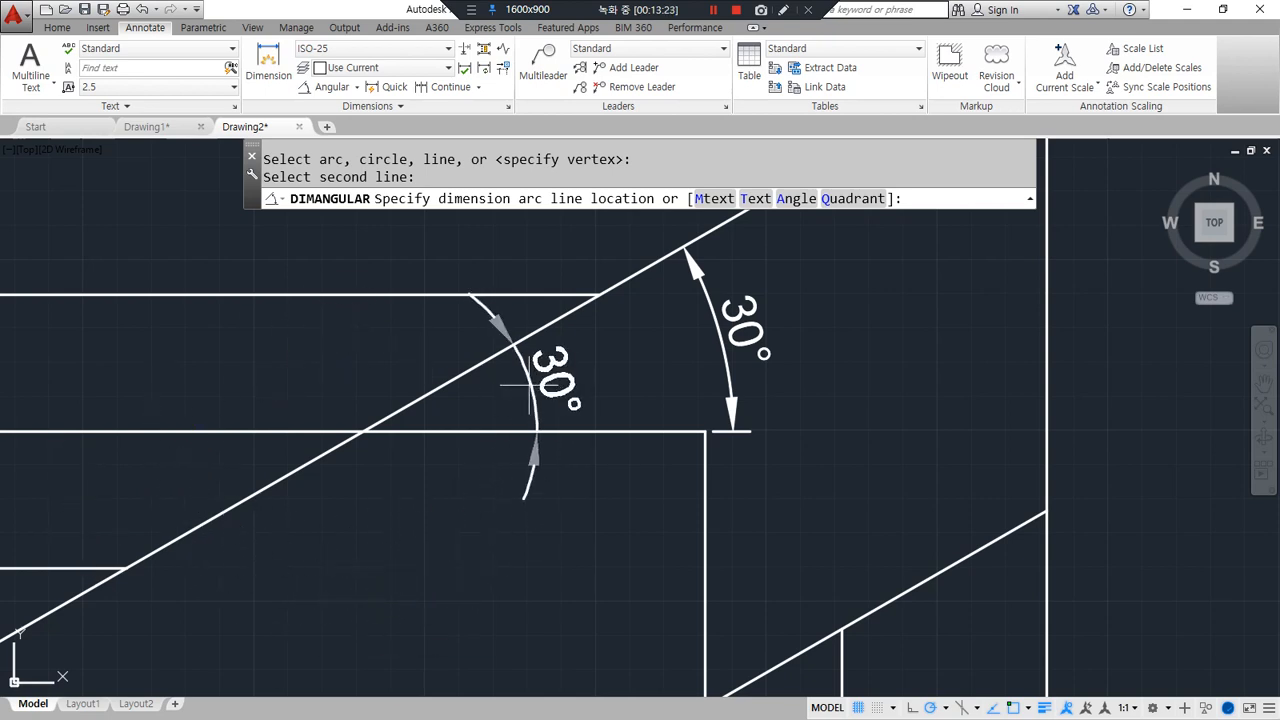
left_click(293, 340)
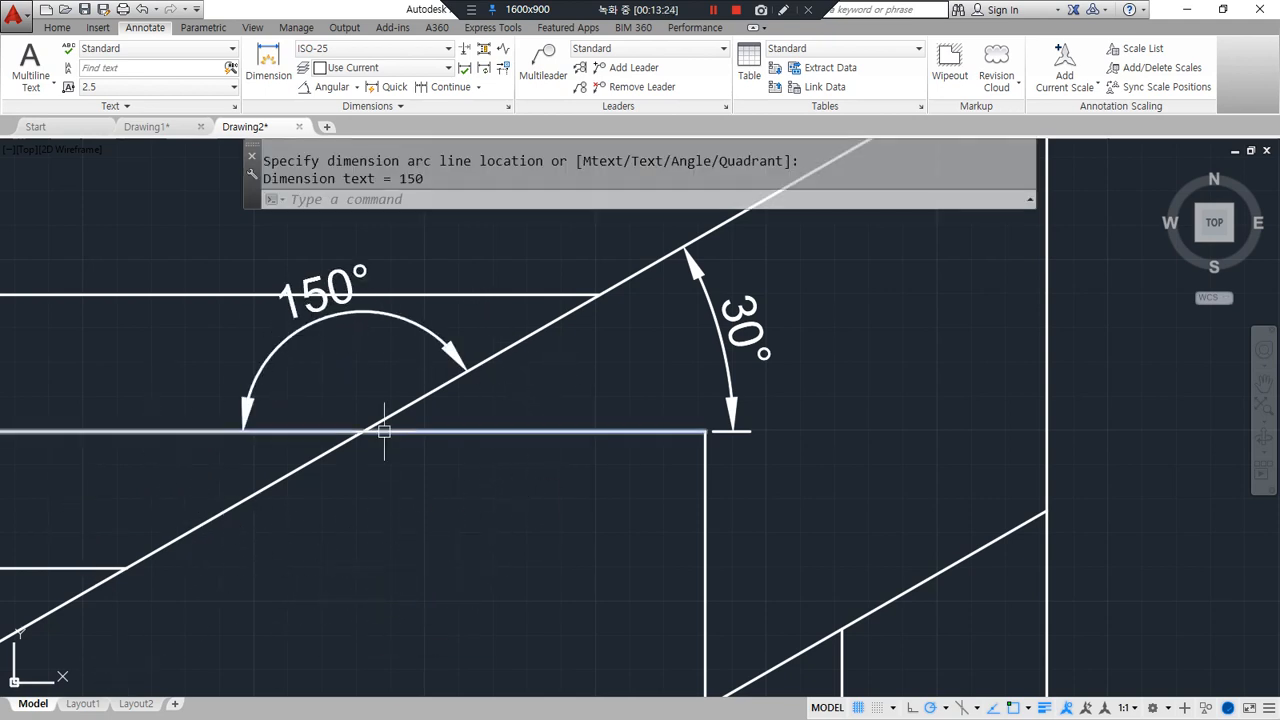
scroll(370, 429, "down", 2)
middle_click_drag(363, 429, 388, 391)
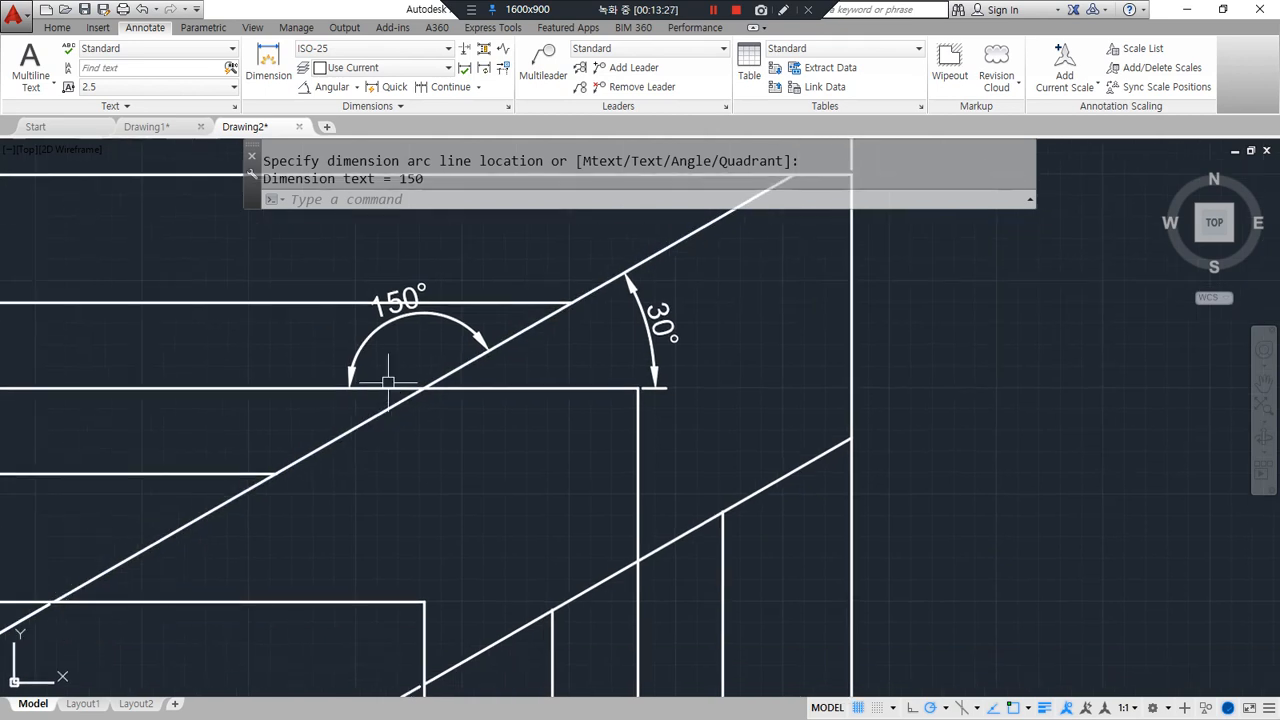
Switch to Drawing1 and draw a three-point arc in the empty area beside the dimensioned stepped figure.
key("ctrl+Tab")
type("a")
key("Return")
left_click(542, 392)
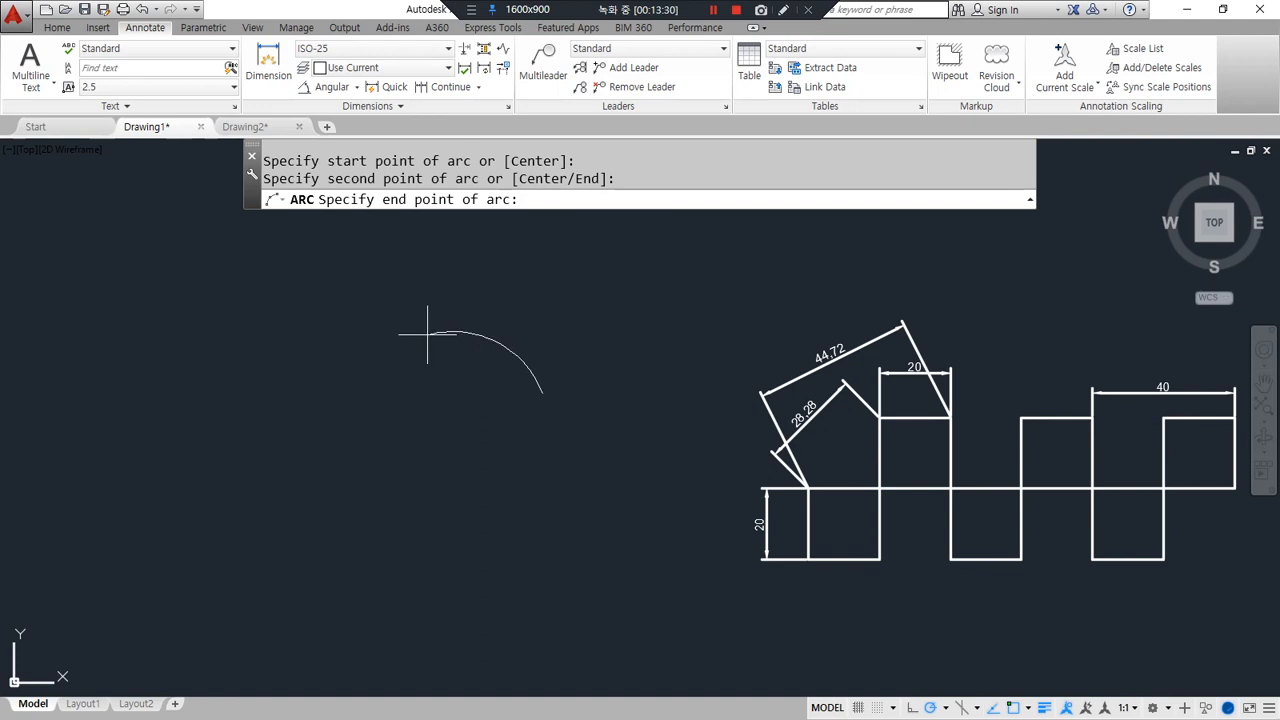
left_click(428, 334)
Add an angular dimension to the arc, placed outside its curve.
scroll(455, 337, "up", 5)
left_click(330, 93)
left_click(517, 383)
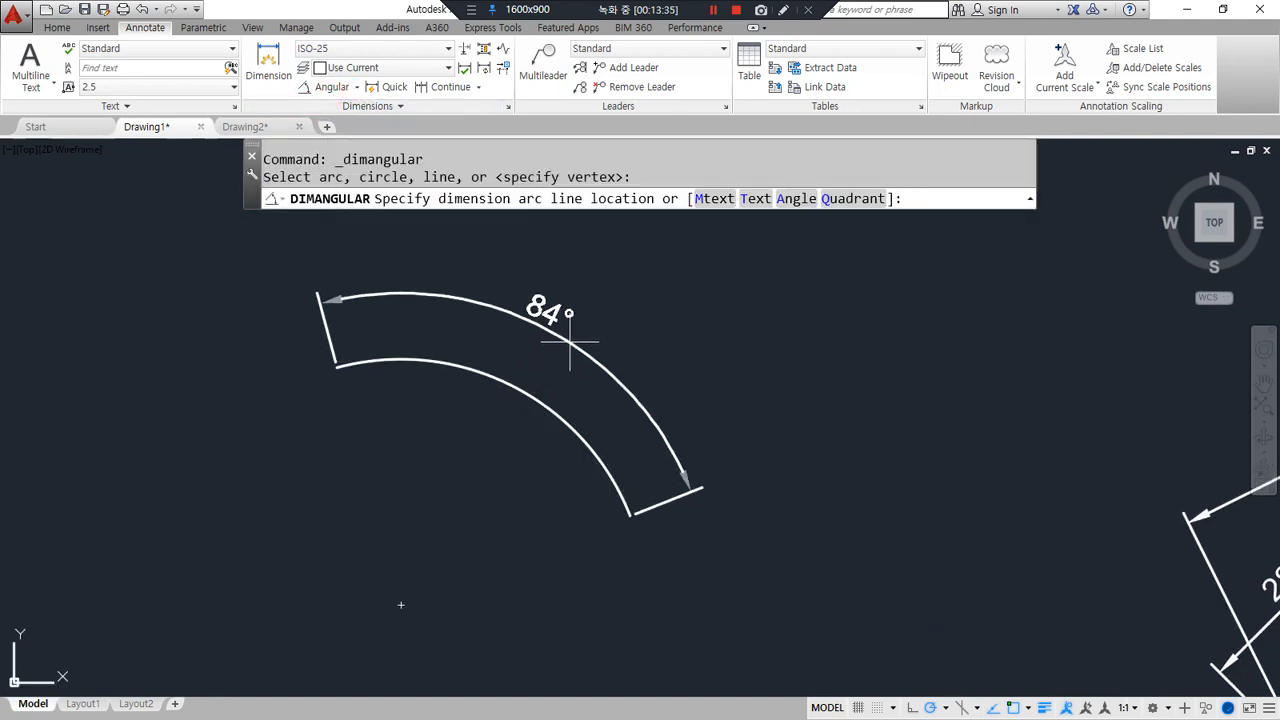
left_click(573, 336)
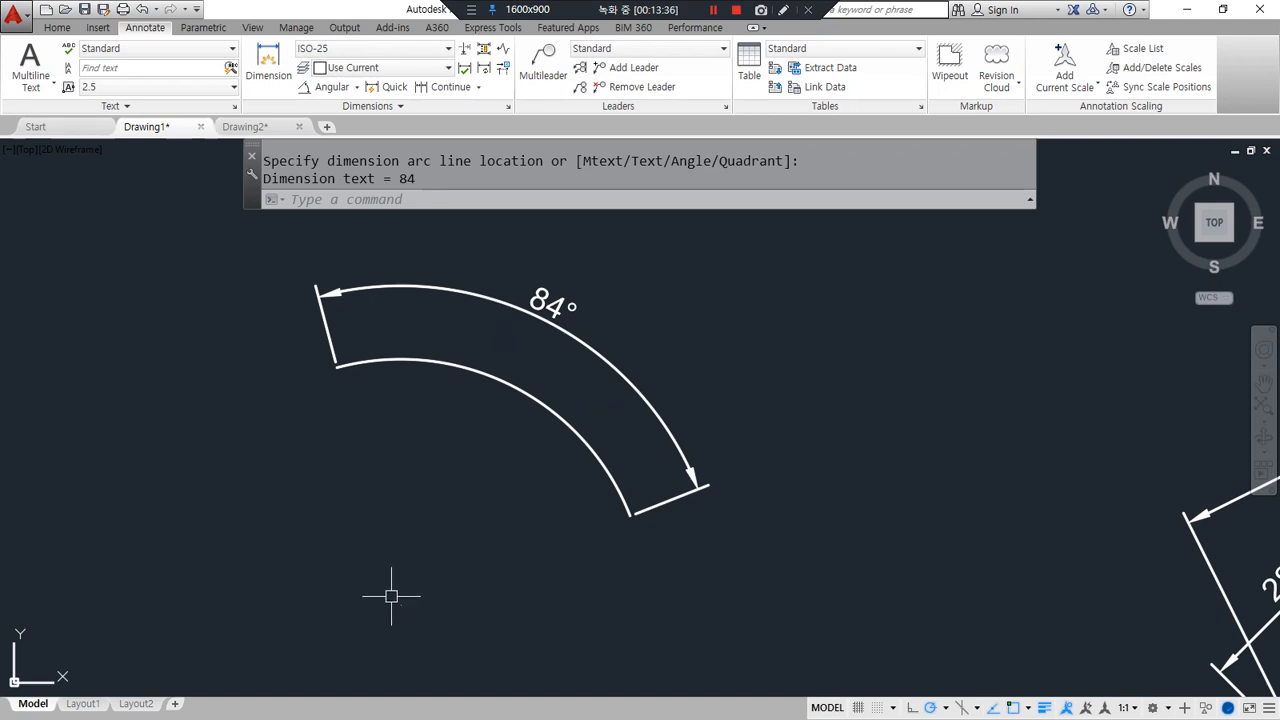
Draw two connected lines below the arc that form an acute angle, one nearly horizontal and one rising steeply from the shared corner.
middle_click_drag(391, 537, 558, 477)
type("l")
key("Return")
left_click(651, 567)
left_click(230, 598)
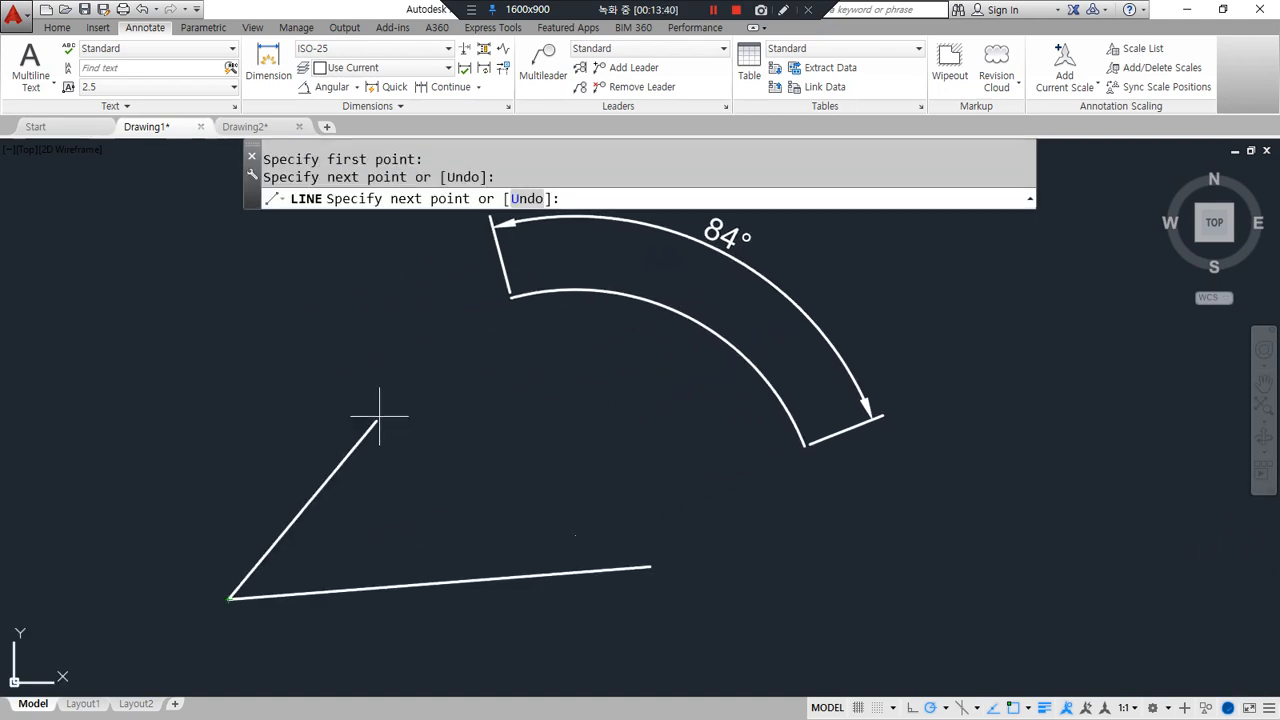
left_click(412, 300)
mouse_move(366, 586)
middle_mouse_down()
mouse_move(429, 520)
mouse_move(425, 465)
middle_mouse_up()
key("Escape")
mouse_move(382, 430)
left_mouse_down()
mouse_move(294, 409)
mouse_move(345, 612)
mouse_move(430, 522)
left_mouse_up()
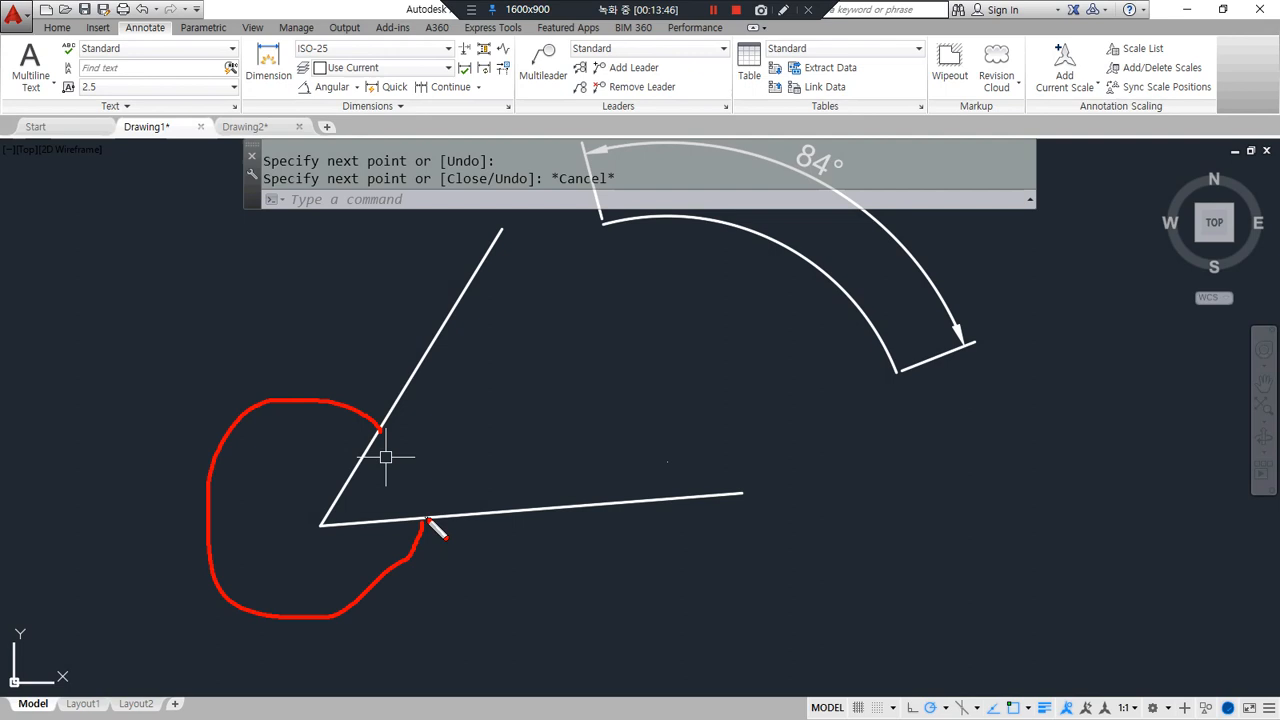
key("Escape")
Add an angular dimension for the acute angle between the two connected lines, placed inside the opening.
left_click(330, 87)
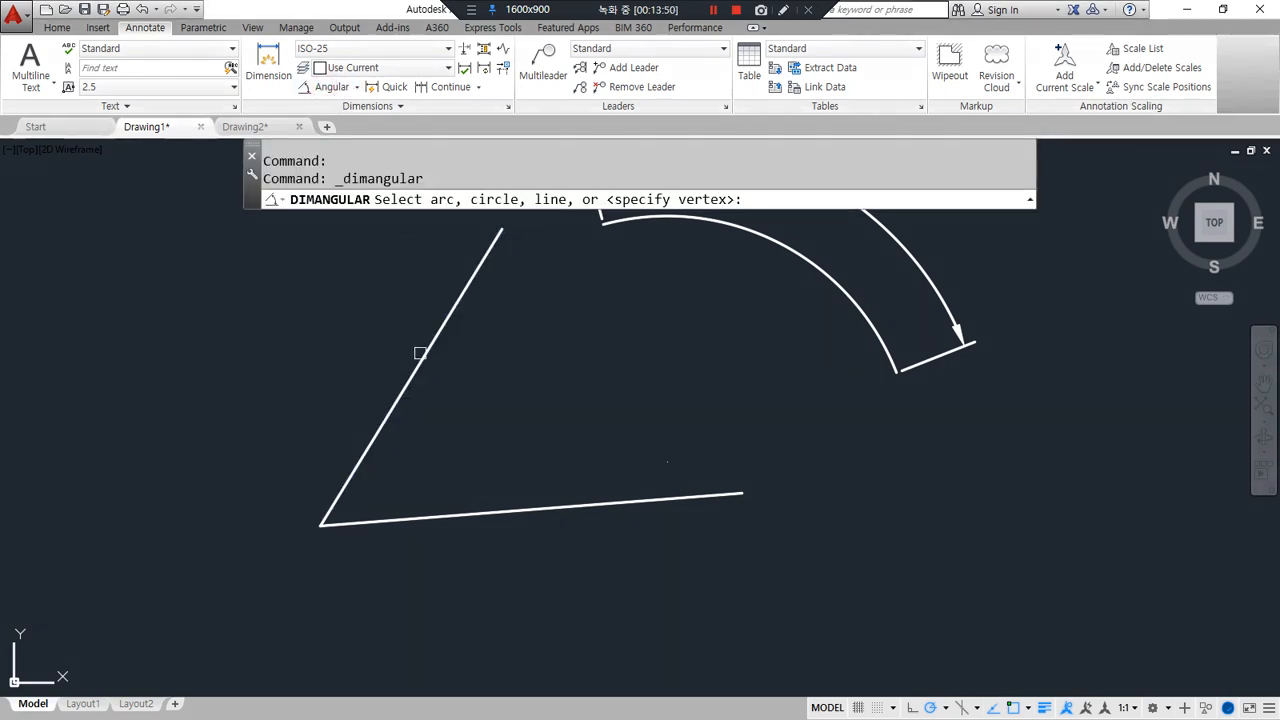
left_click(418, 366)
left_click(504, 520)
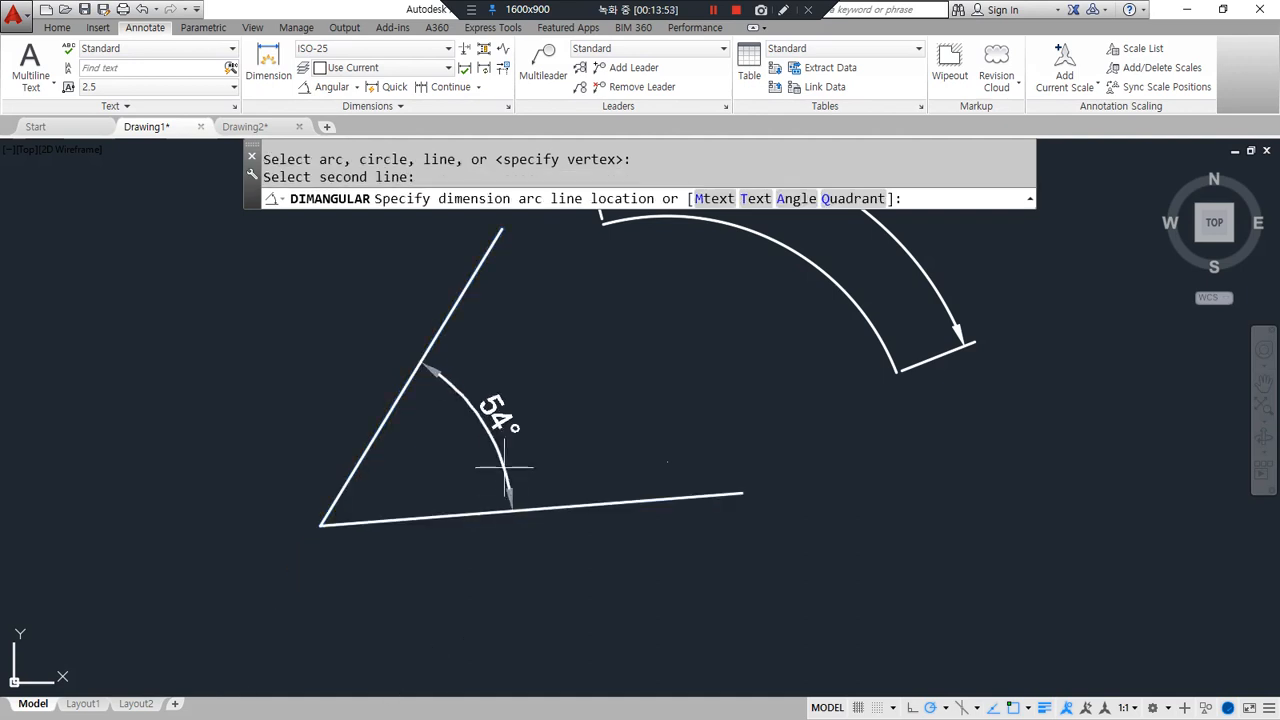
left_click(512, 410)
Add an angular dimension for the obtuse angle on the upper left side of the steep line, lined up with the previous arc.
key("Return")
left_click(392, 432)
left_click(457, 510)
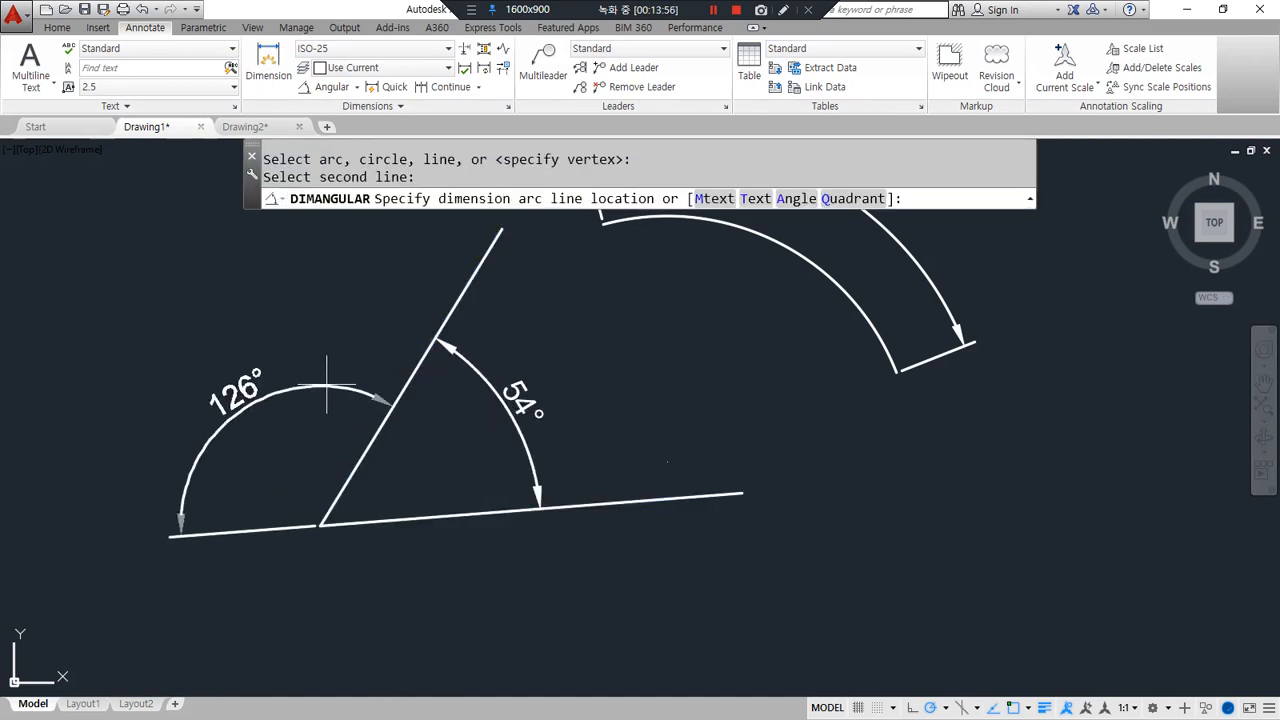
left_click(363, 338)
Add an angular dimension for the opposite acute angle, placed below and left of the shared corner.
key("Return")
left_click(378, 440)
left_click(420, 518)
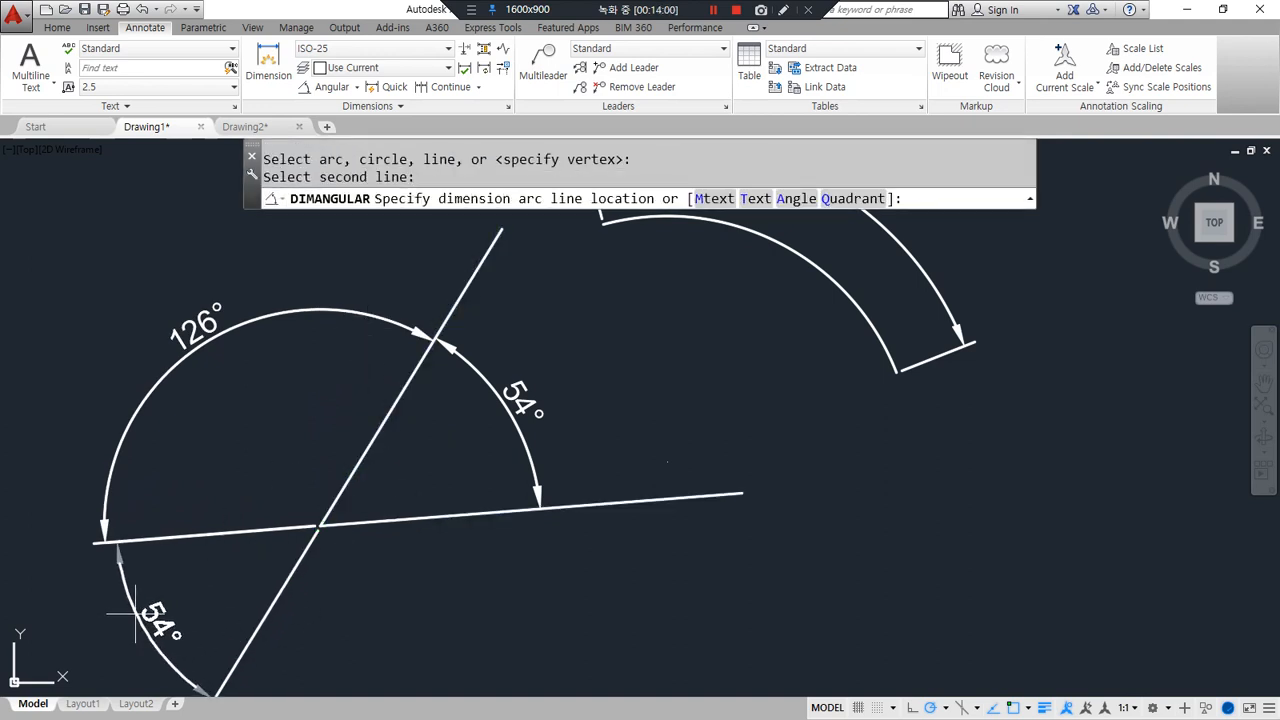
left_click(150, 655)
Add an angular dimension for the remaining obtuse angle below the nearly horizontal line.
key("Return")
left_click(345, 480)
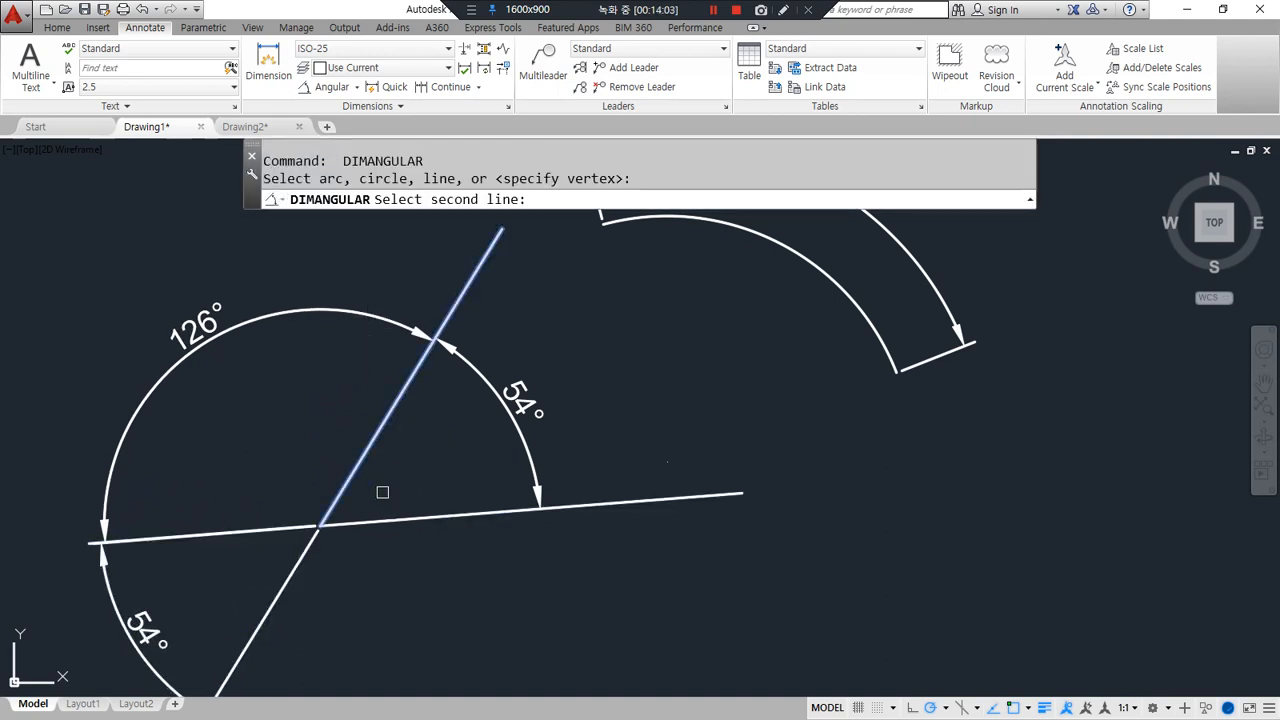
left_click(395, 520)
left_click(485, 605)
middle_click_drag(350, 600, 348, 497)
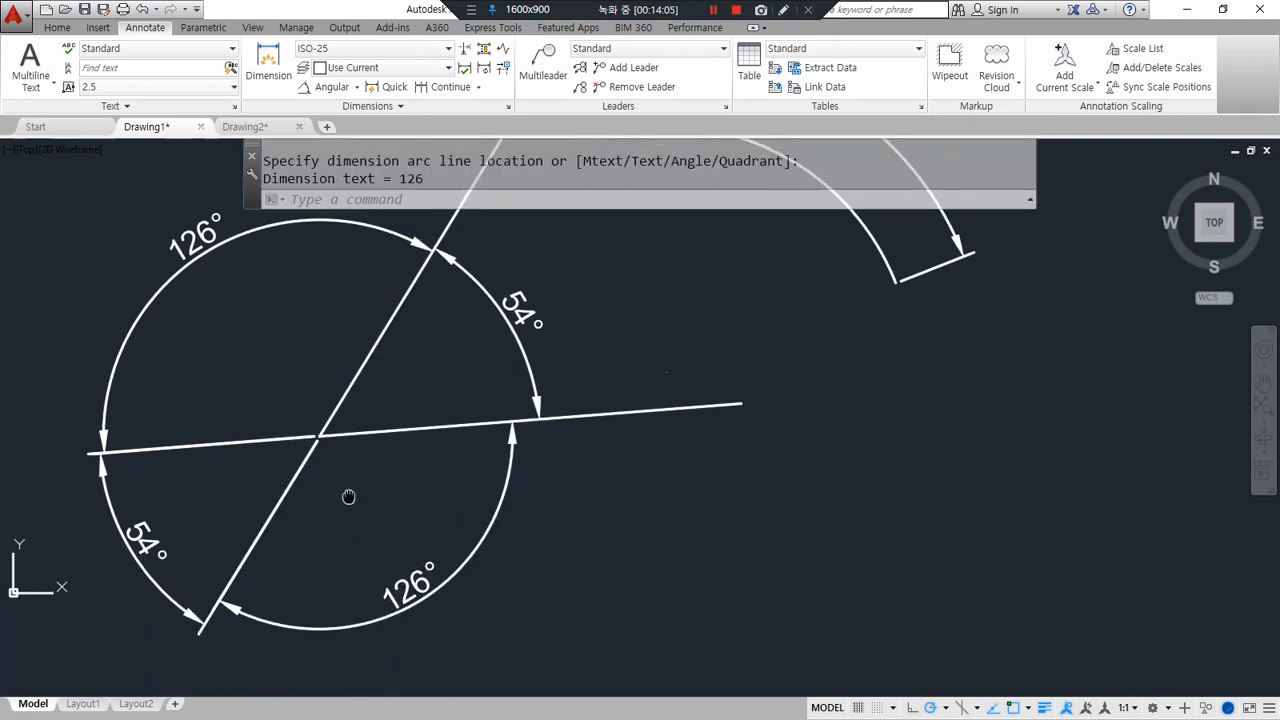
Erase all four angular dimensions around the shared corner, keeping the two lines.
key("Escape")
left_click(613, 638)
left_click(384, 557)
left_click(92, 514)
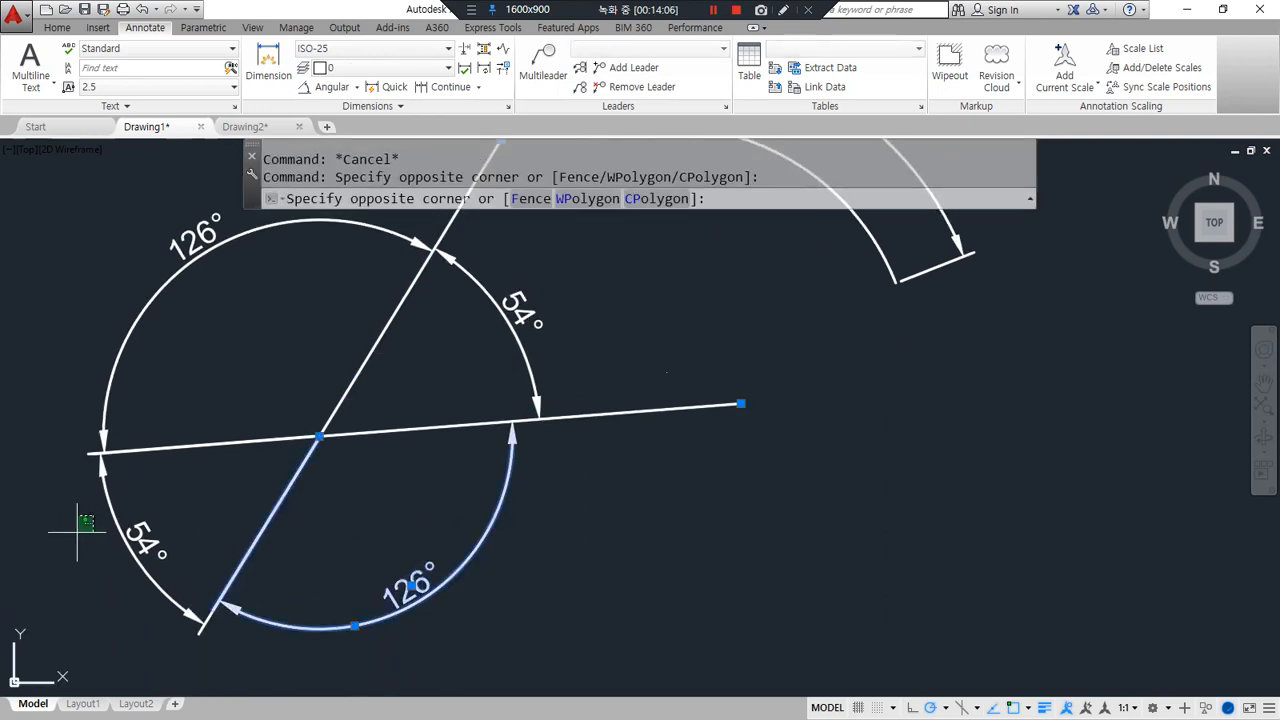
left_click(82, 344)
type("e")
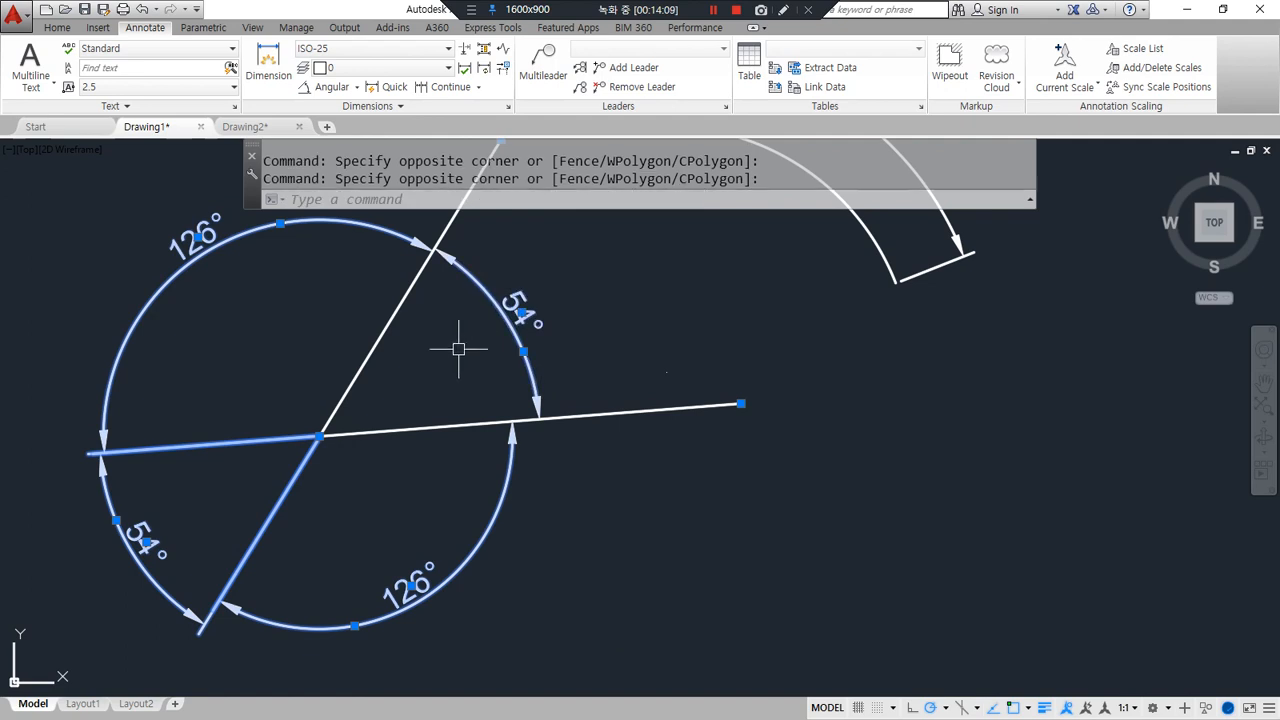
key("Return")
mouse_move(383, 322)
left_mouse_down()
mouse_move(394, 526)
mouse_move(426, 456)
left_mouse_up()
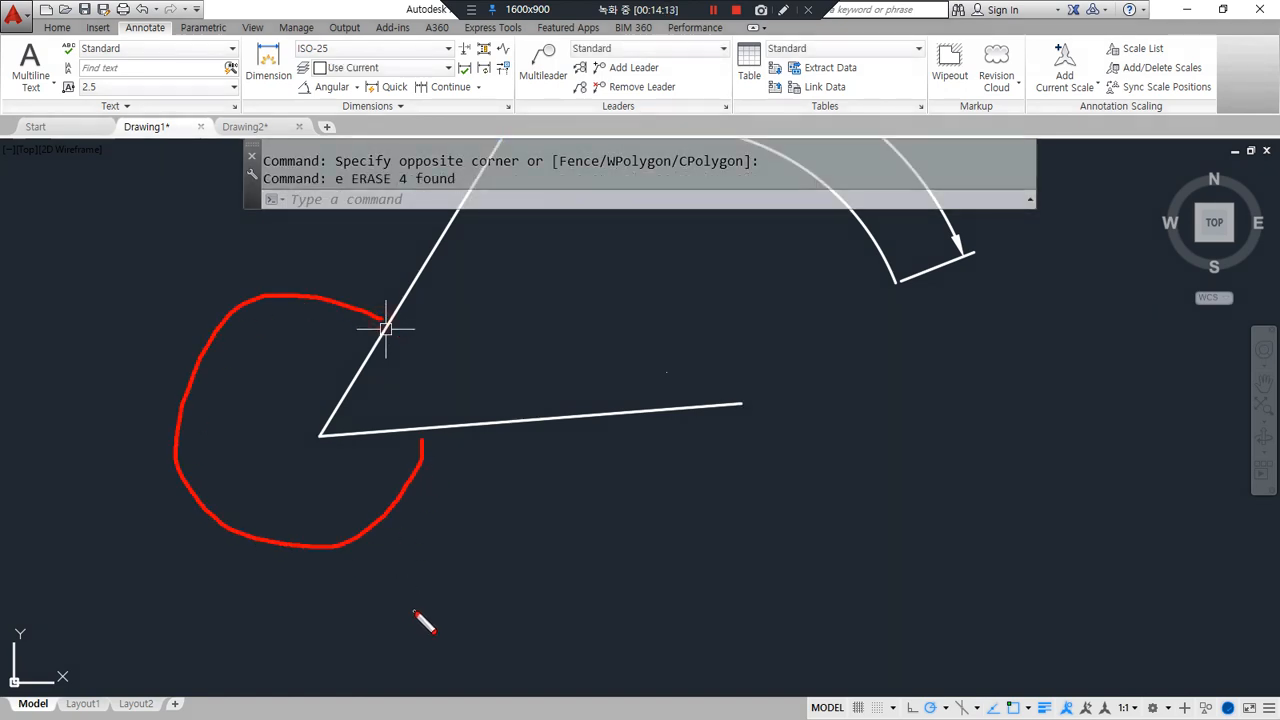
Dimension the reflex angle outside the two lines with the angular dimension's vertex option, using their shared corner and one point on each line.
left_click(326, 87)
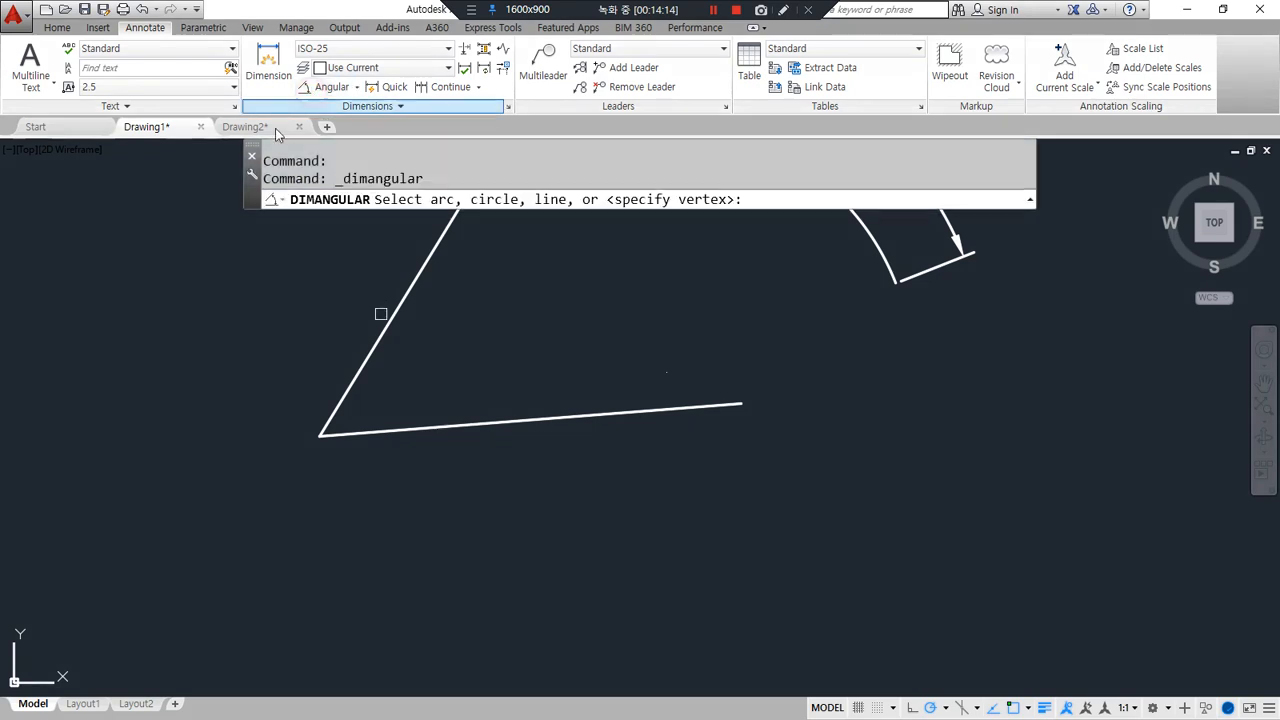
key("Return")
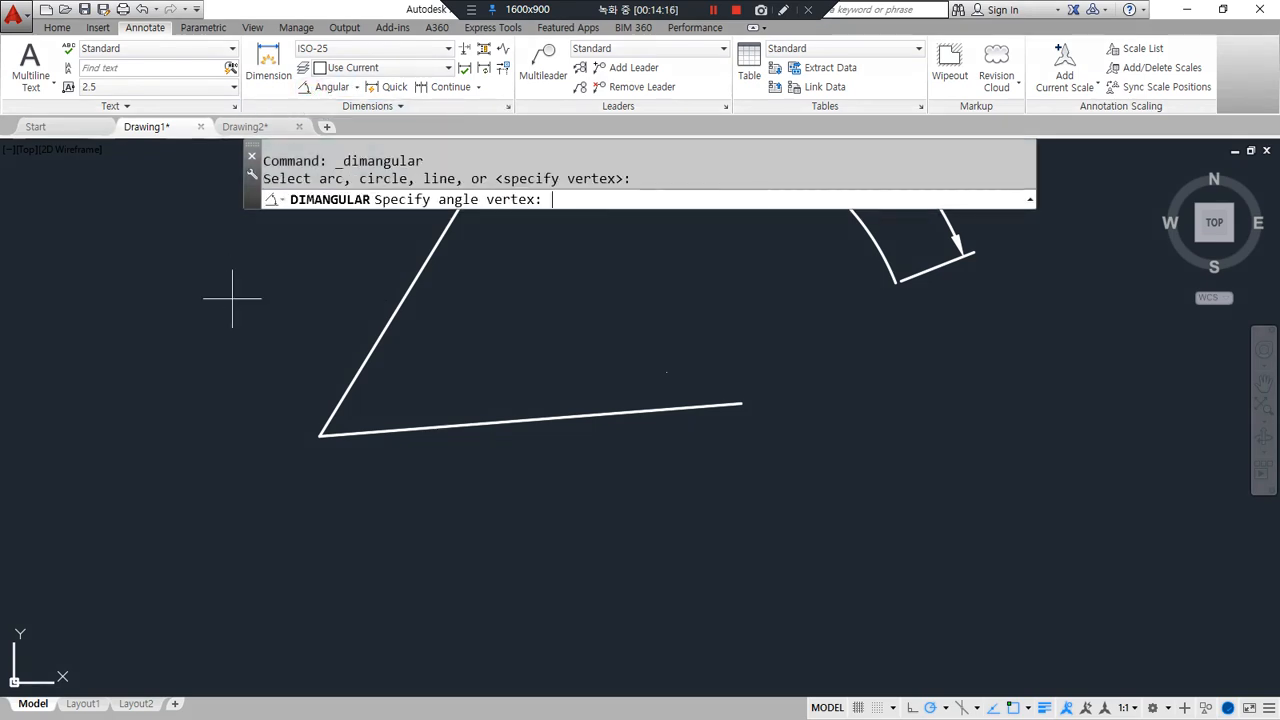
left_click(320, 436)
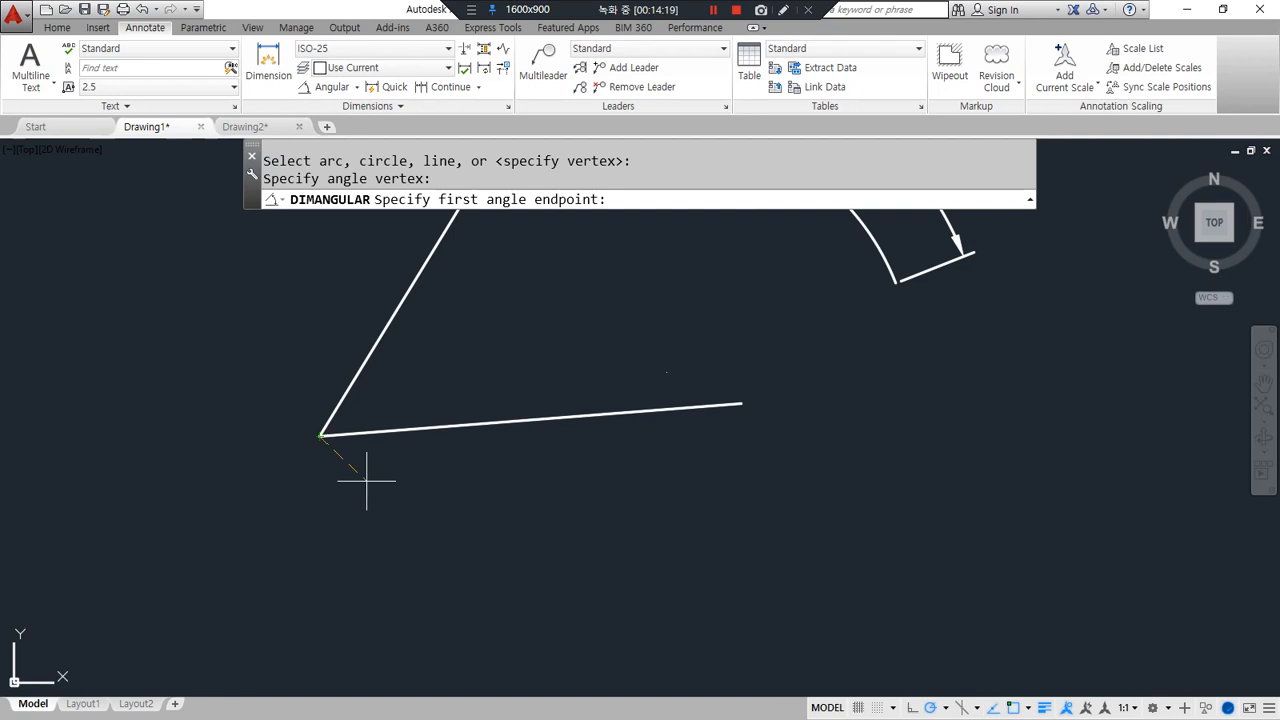
left_click(459, 422)
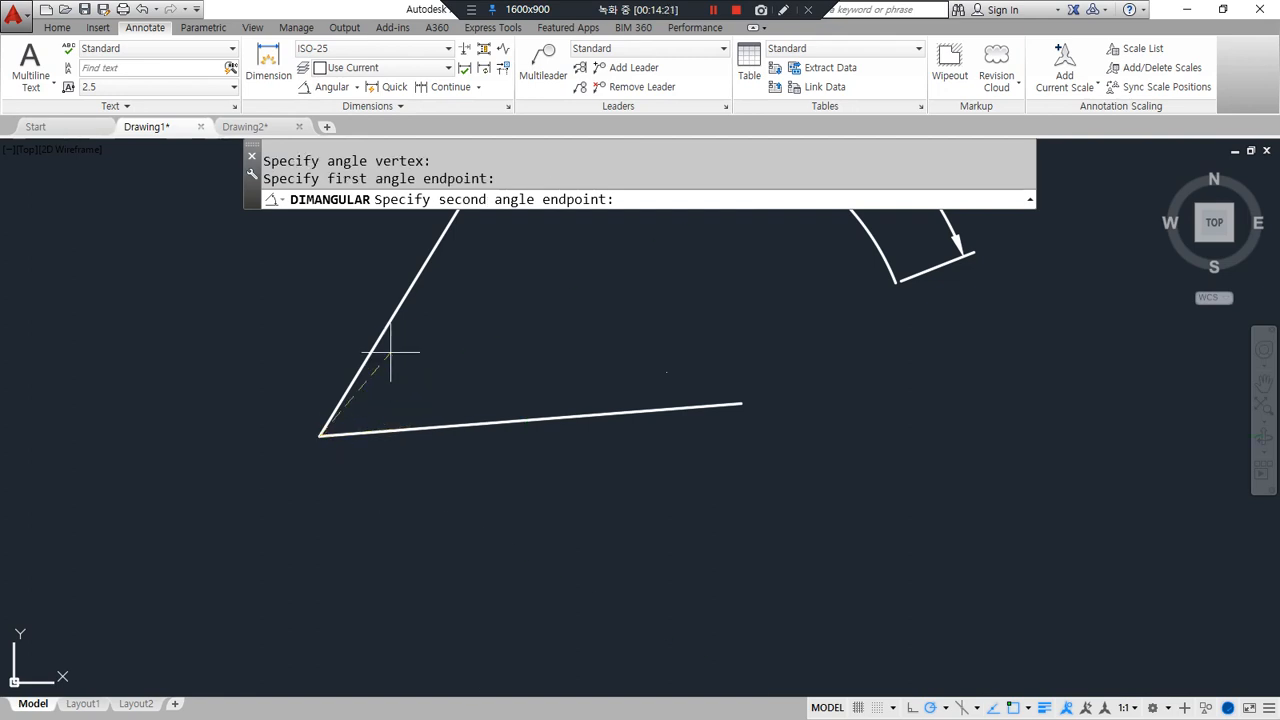
left_click(409, 303)
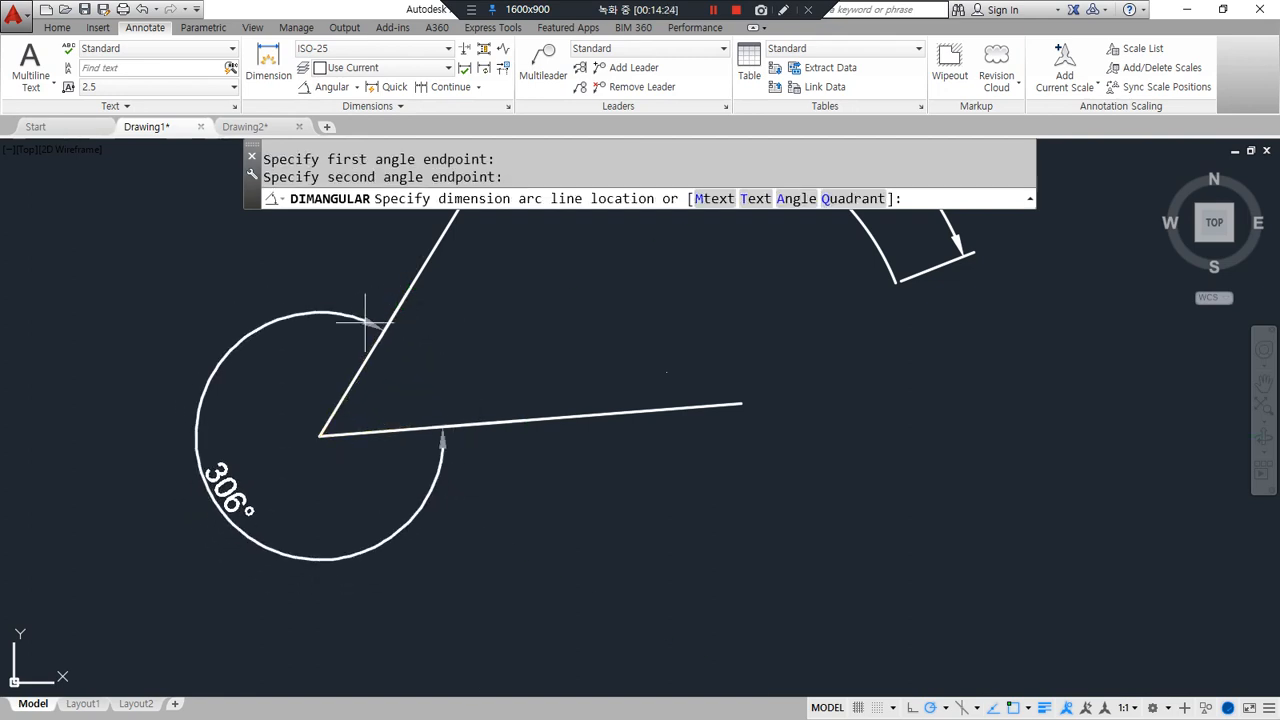
left_click(355, 265)
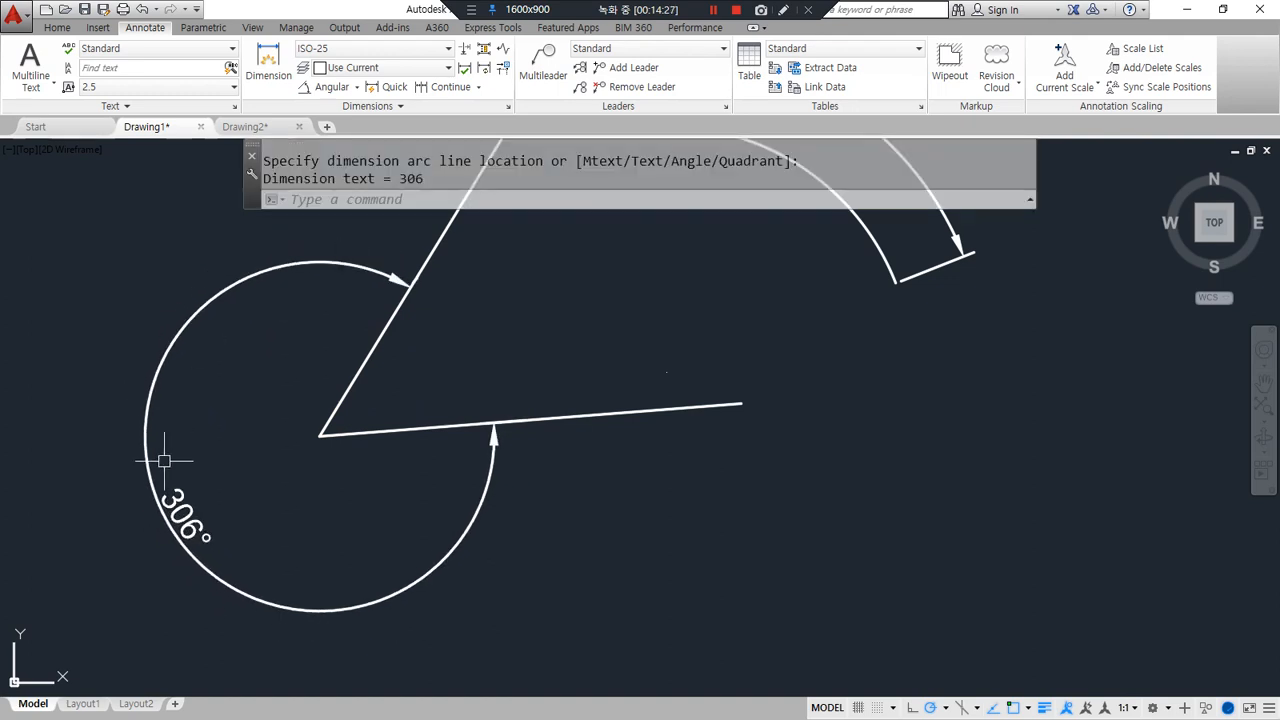
middle_click_drag(170, 450, 117, 638)
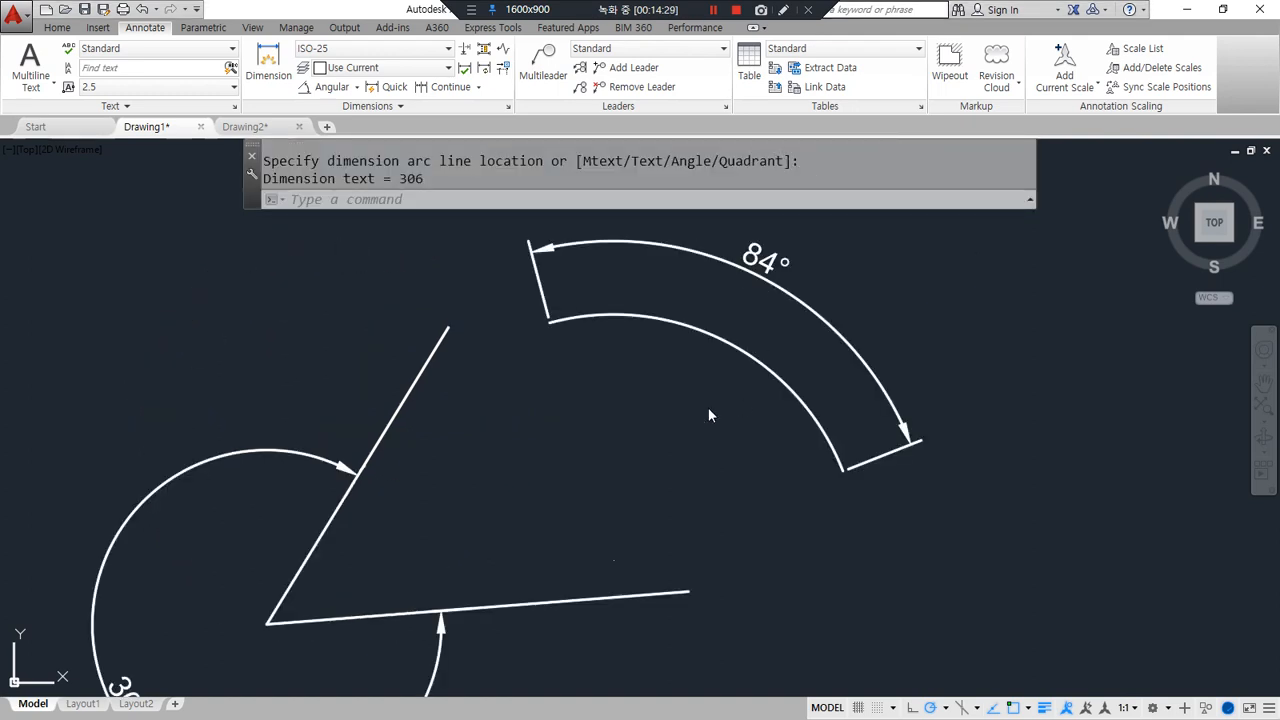
scroll(703, 428, "down", 2)
mouse_move(316, 655)
left_mouse_down()
mouse_move(520, 367)
mouse_move(415, 655)
mouse_move(302, 540)
mouse_move(298, 518)
left_mouse_up()
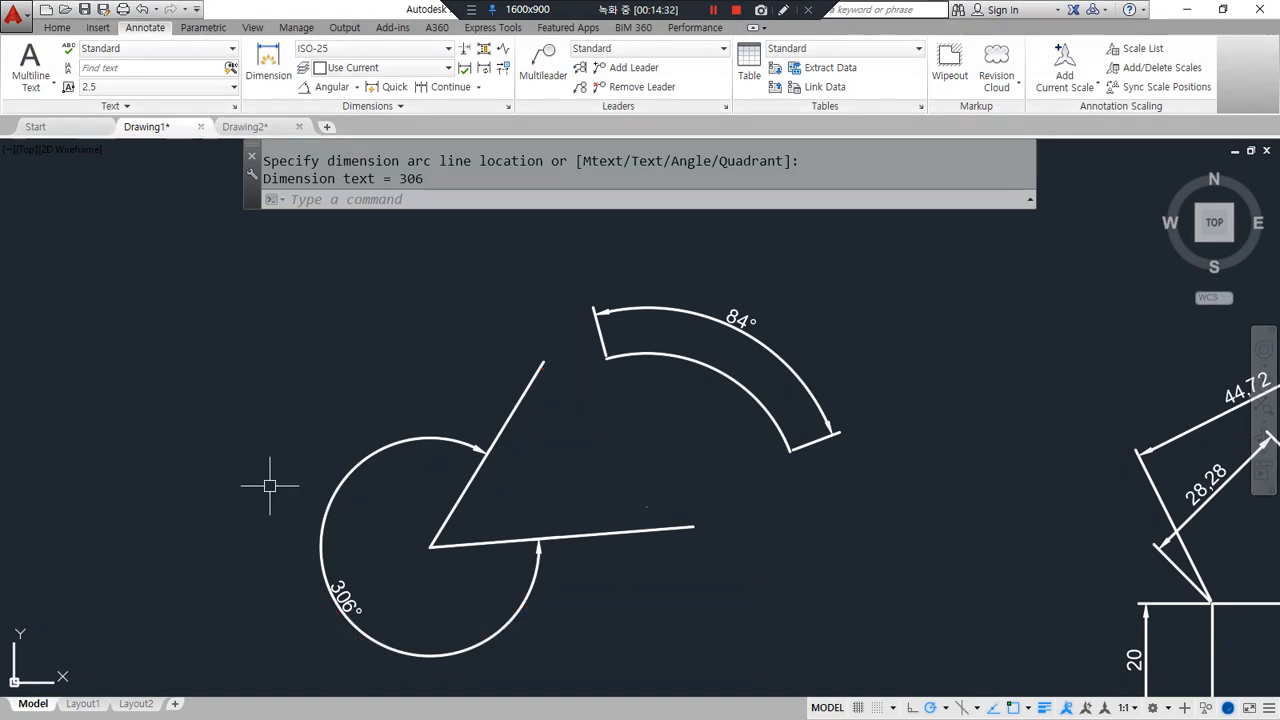
left_click(356, 88)
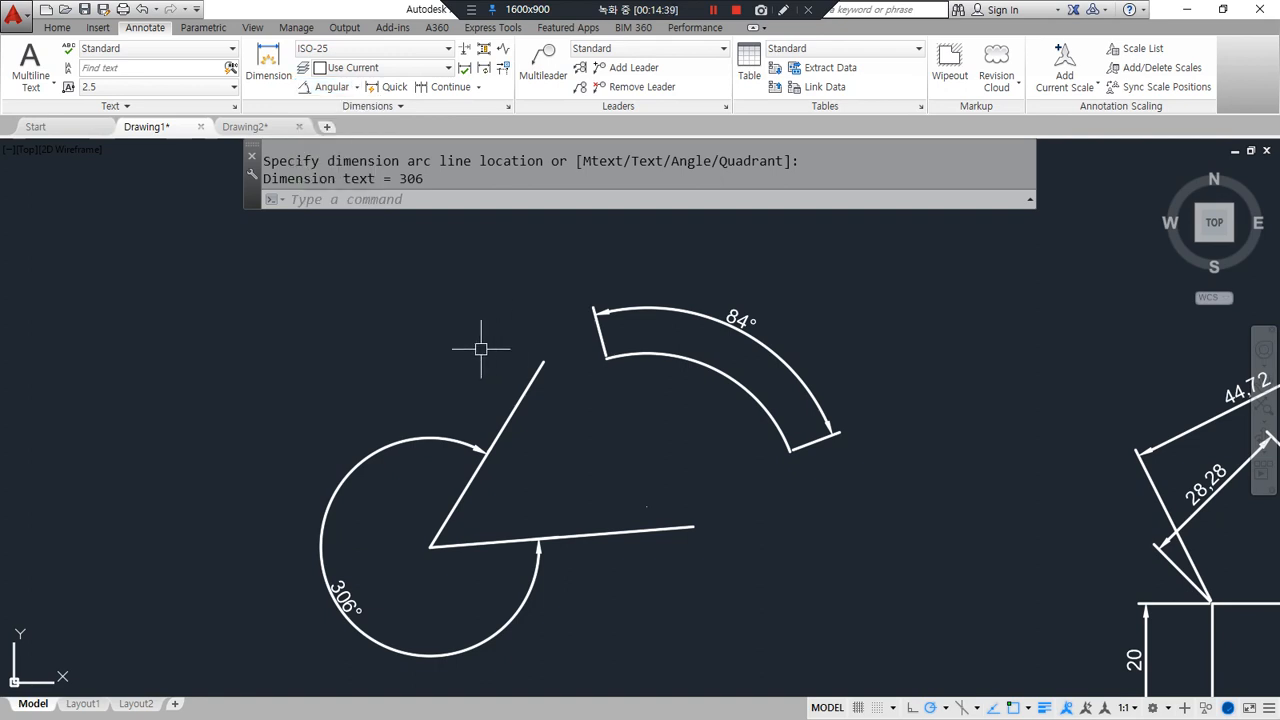
key("Escape")
Erase the arc, the two connected lines and their angular dimensions.
left_click(889, 606)
left_click(396, 319)
type("e")
key("Return")
Draw a circle with a radius of 50 in the cleared area.
type("c")
key("Return")
left_click(455, 428)
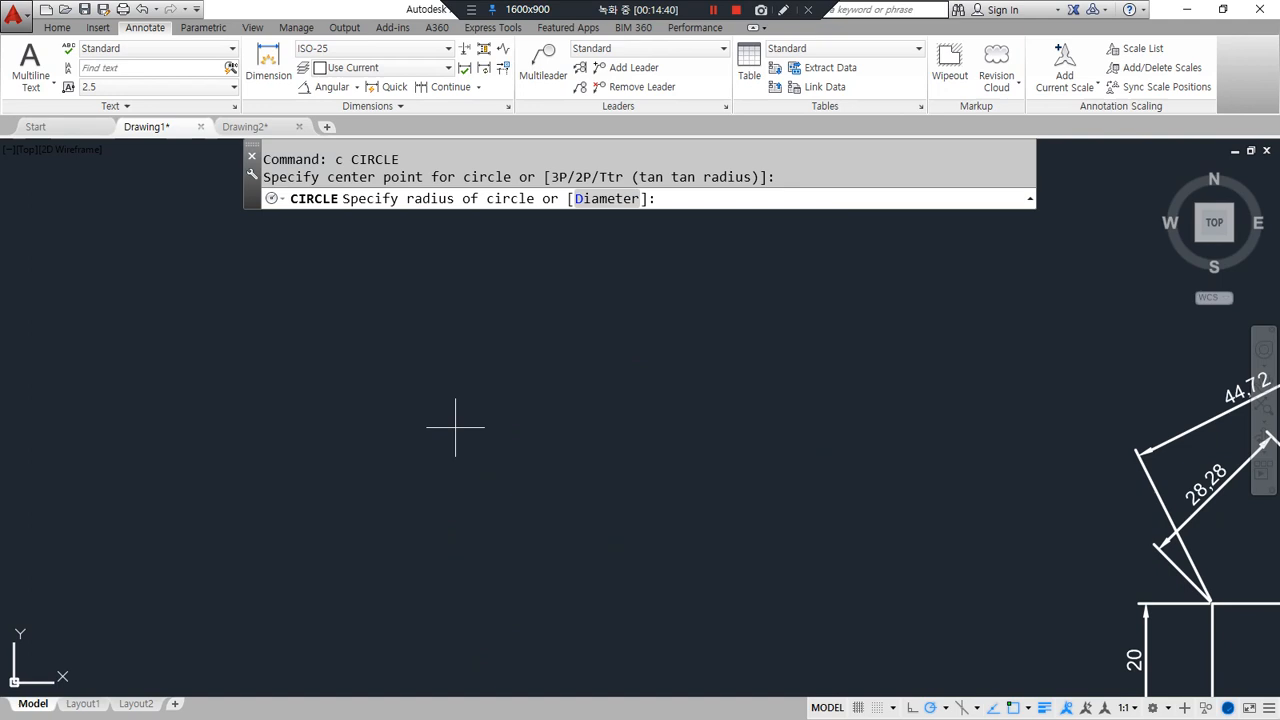
type("50")
key("Return")
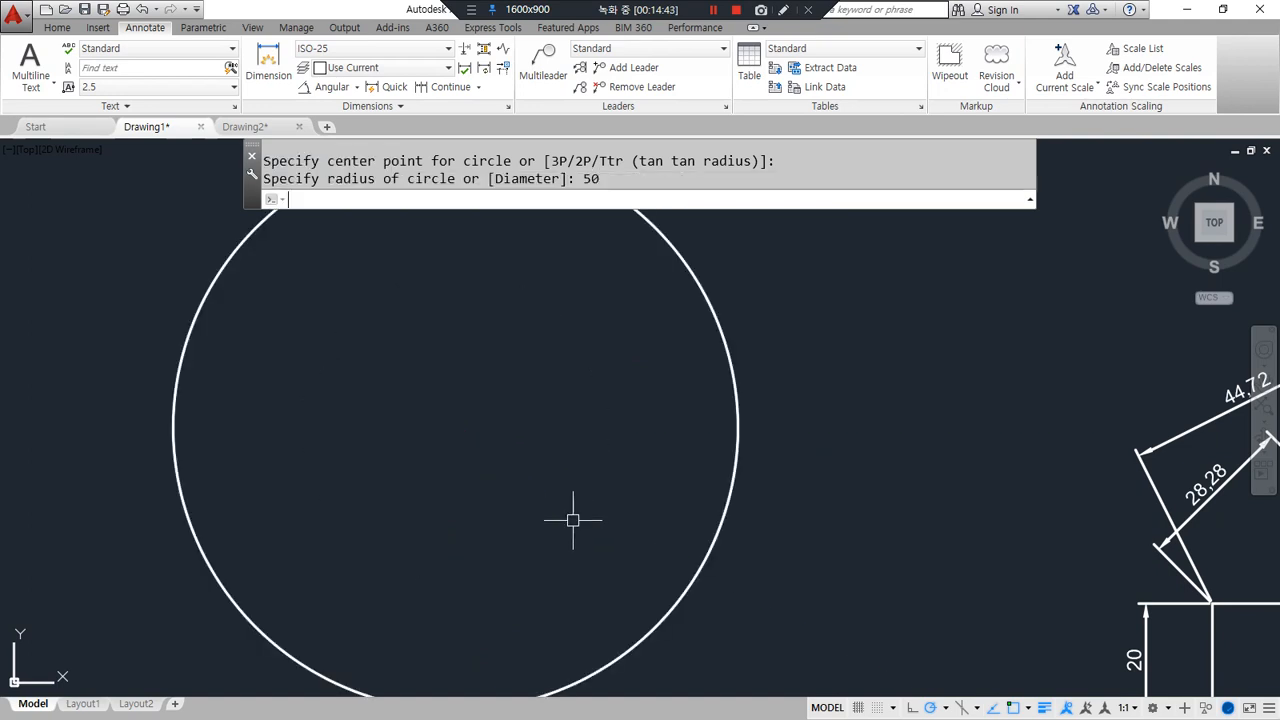
Erase the large circle and draw a smaller one with a radius of 20 in the same area.
left_click(934, 503)
left_click(494, 480)
type("e")
key("Return")
type("c")
key("Return")
left_click(490, 472)
type("20")
key("Return")
Draw a vertical line from the circle's center up past its upper edge.
type("l")
key("Return")
type("cen")
key("Return")
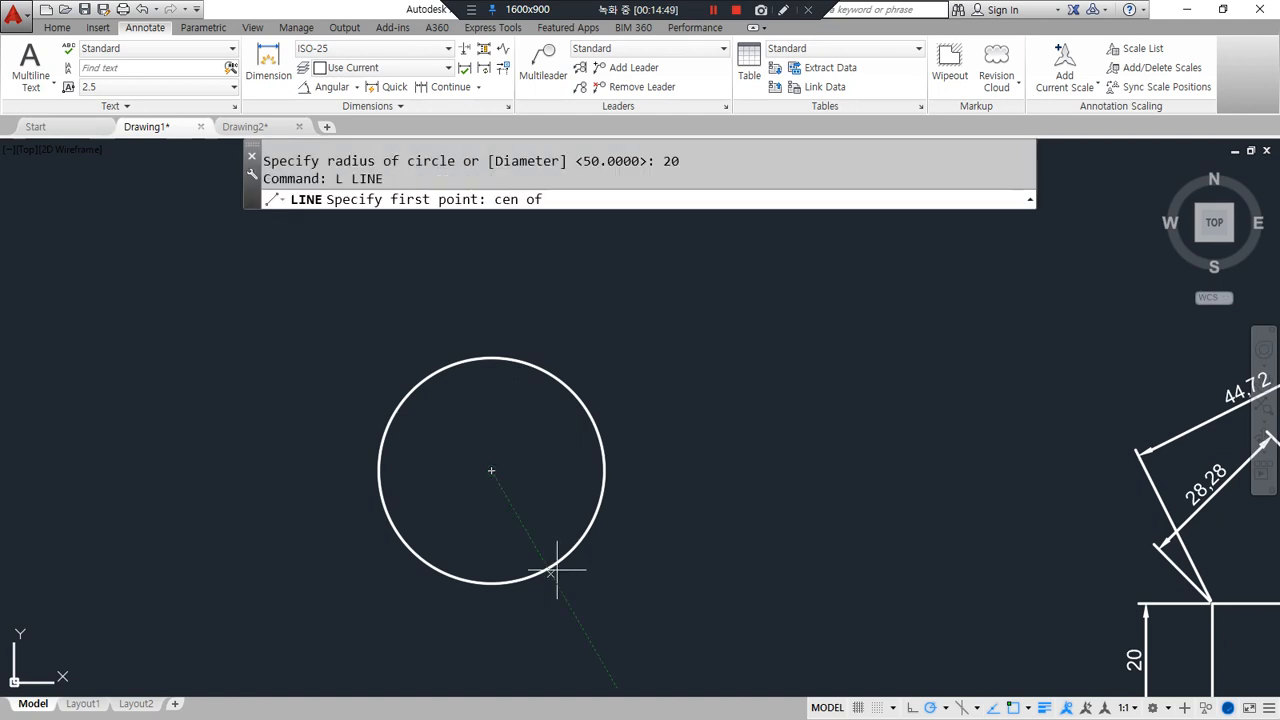
left_click(560, 572)
left_click(497, 320)
key("Return")
Offset the vertical line by 10 to both sides.
type("o")
key("Return")
type("10")
key("Return")
left_click(492, 432)
left_click(549, 435)
left_click(490, 434)
left_click(443, 457)
key("Return")
Trim away the lower part of the circle, leaving only the upper arc between the two offset lines.
type("tr")
key("Return")
key("Return")
left_click_drag(586, 574, 466, 523)
key("Return")
Erase the three vertical lines so that only the arc remains.
left_click(557, 329)
left_click(380, 286)
type("e")
key("Return")
scroll(497, 410, "up", 2)
middle_click_drag(497, 410, 491, 433)
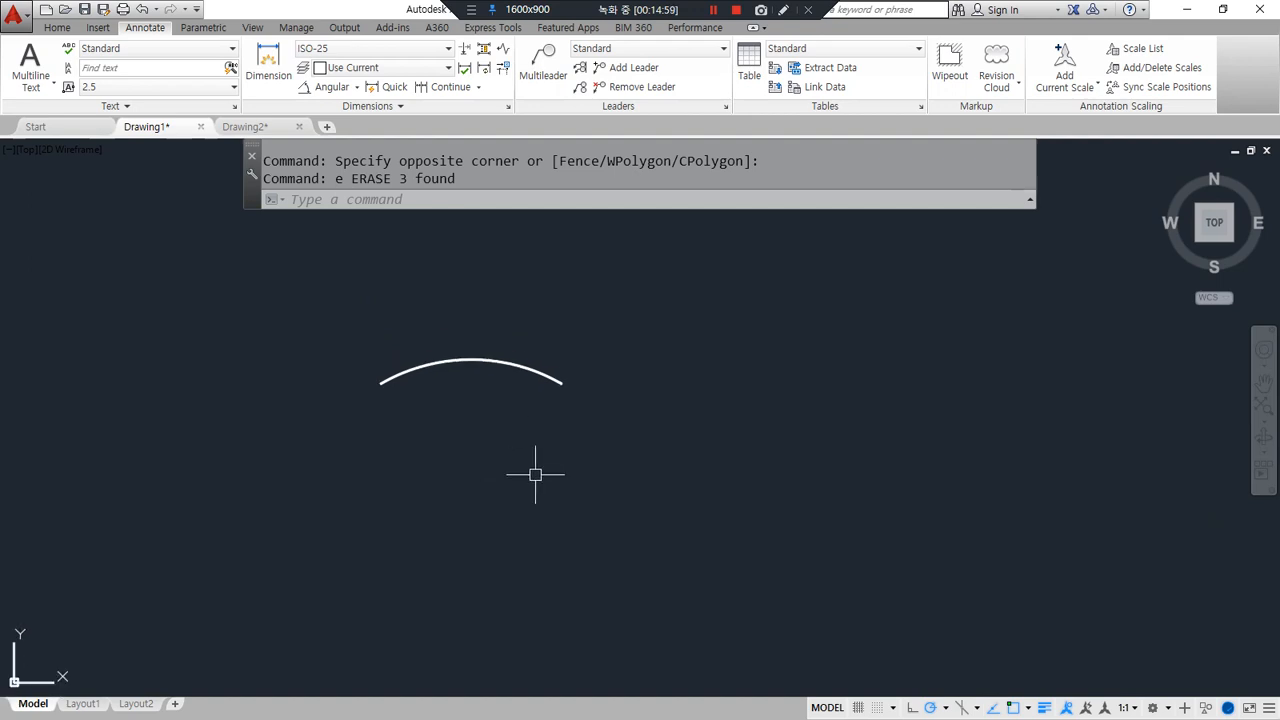
Add an angular dimension to the arc and place it above the arc.
left_click(331, 87)
left_click(468, 356)
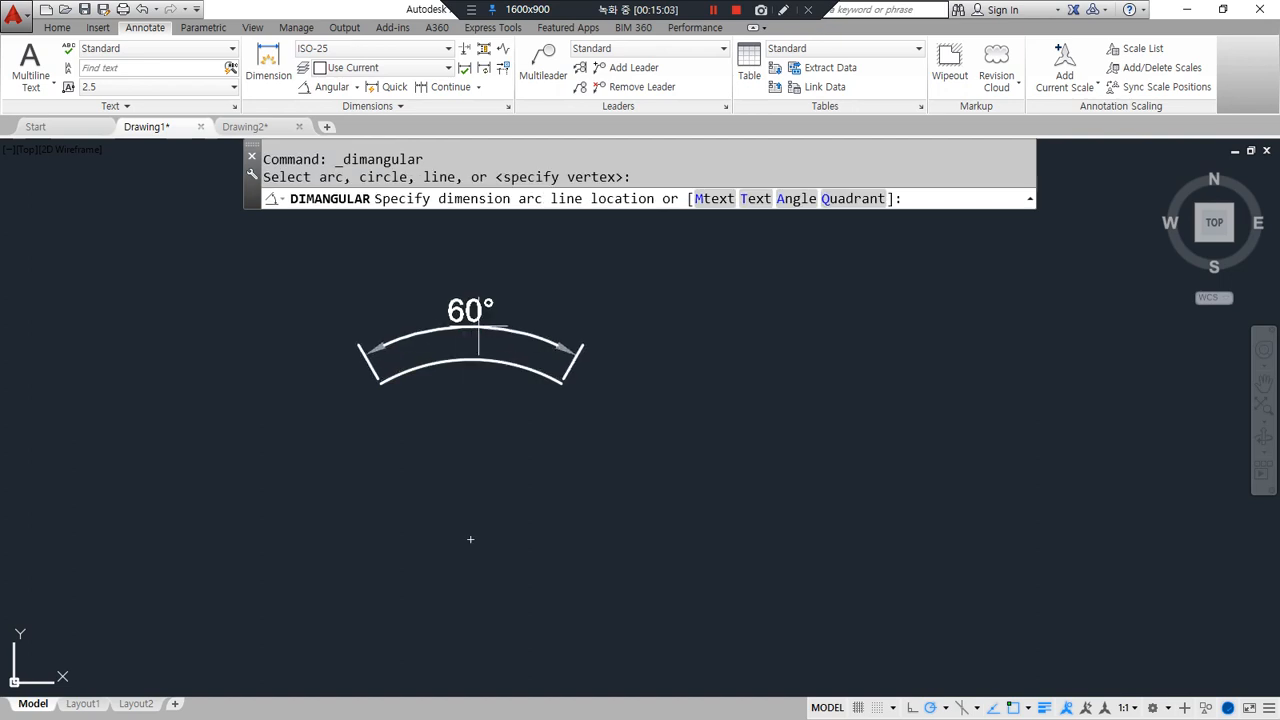
left_click(480, 286)
middle_click_drag(416, 471, 423, 523)
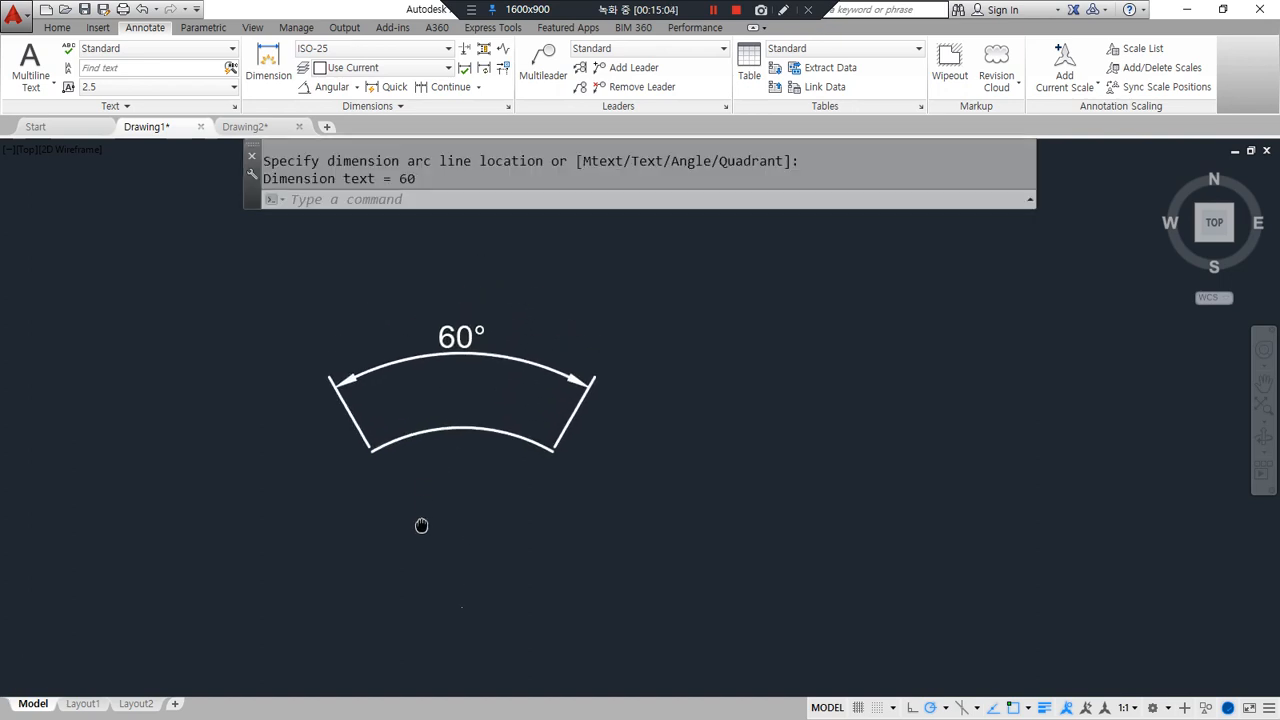
mouse_move(578, 548)
left_mouse_down()
mouse_move(286, 557)
mouse_move(755, 545)
left_mouse_up()
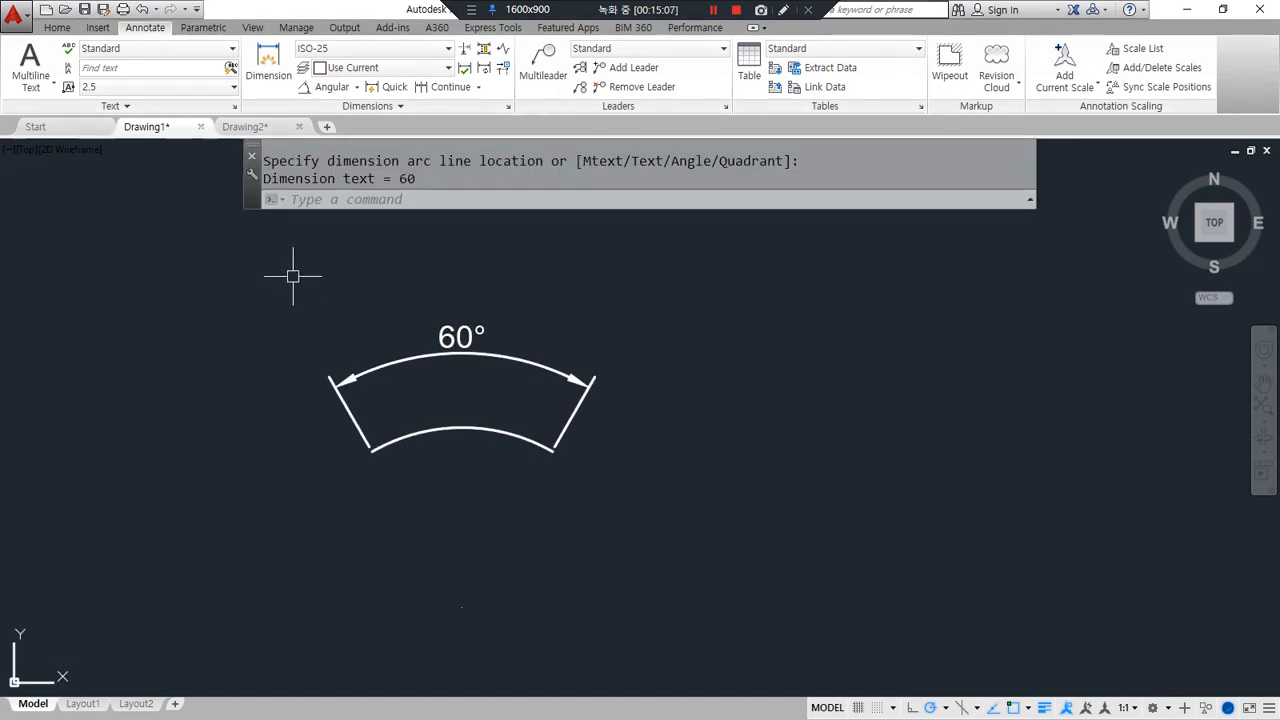
Add an arc length dimension between the arc and its angular dimension, and delete the angular dimension.
left_click(356, 87)
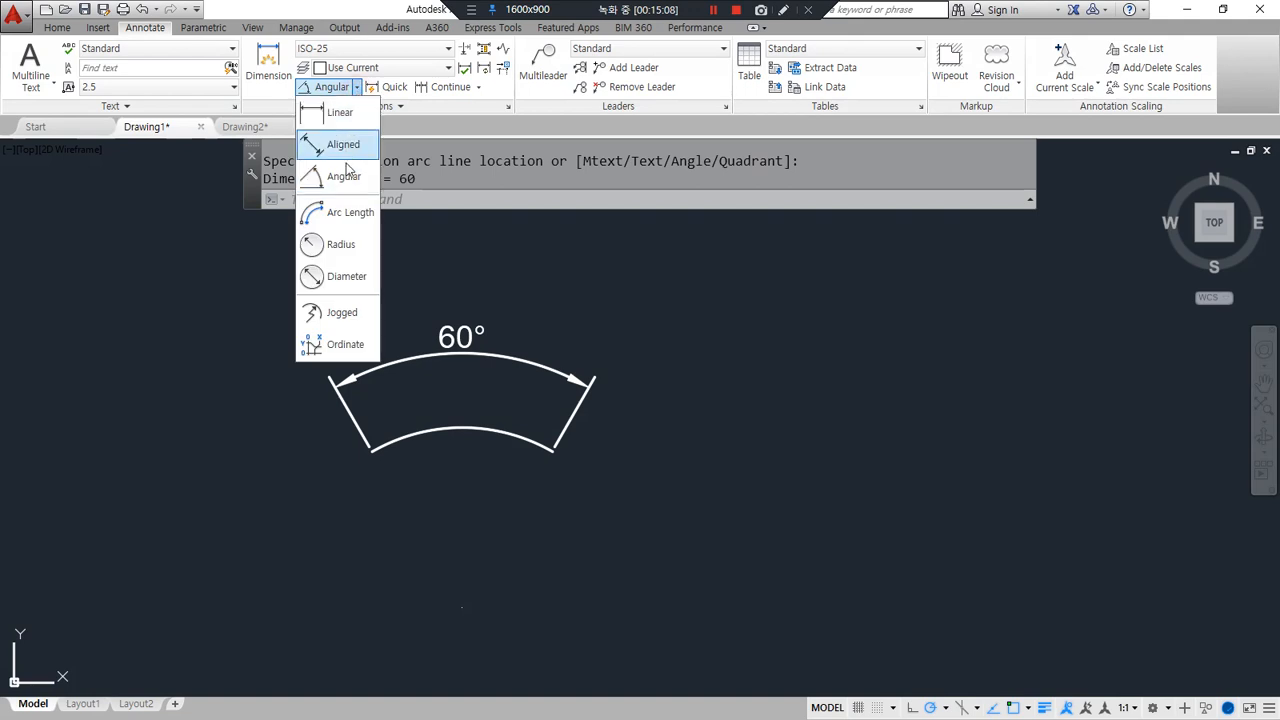
left_click(350, 213)
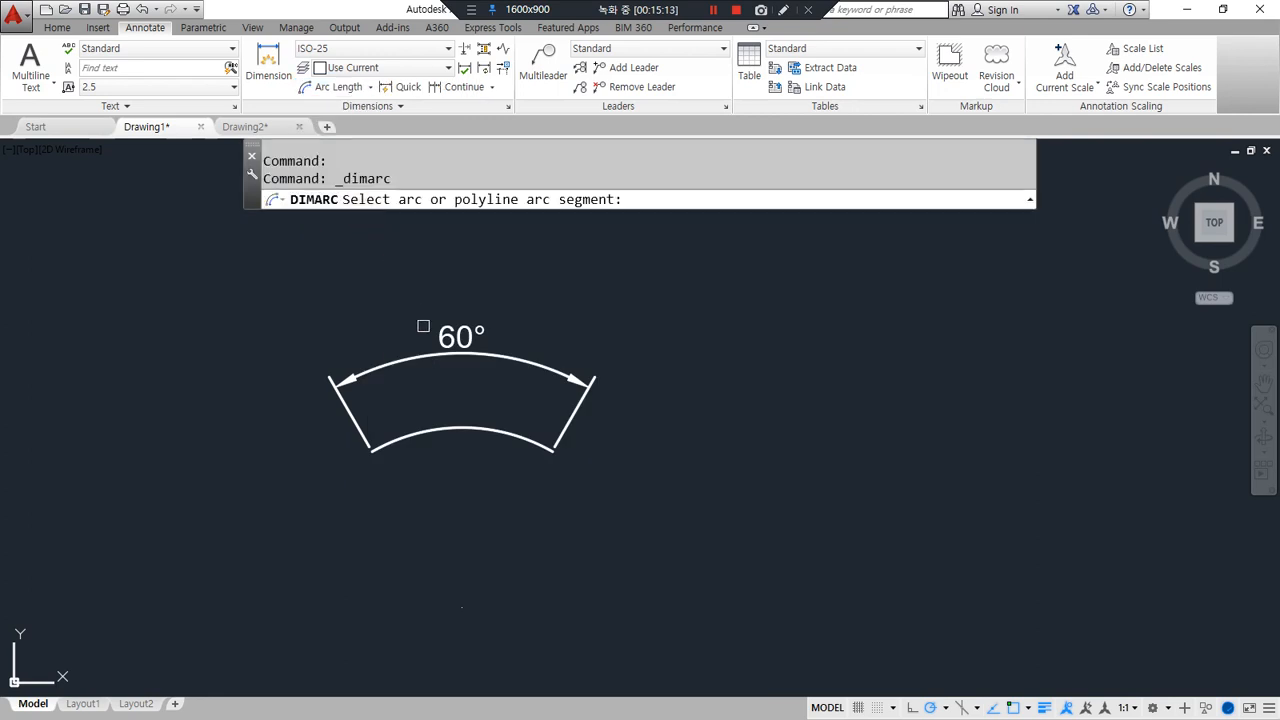
left_click(447, 432)
left_click(496, 421)
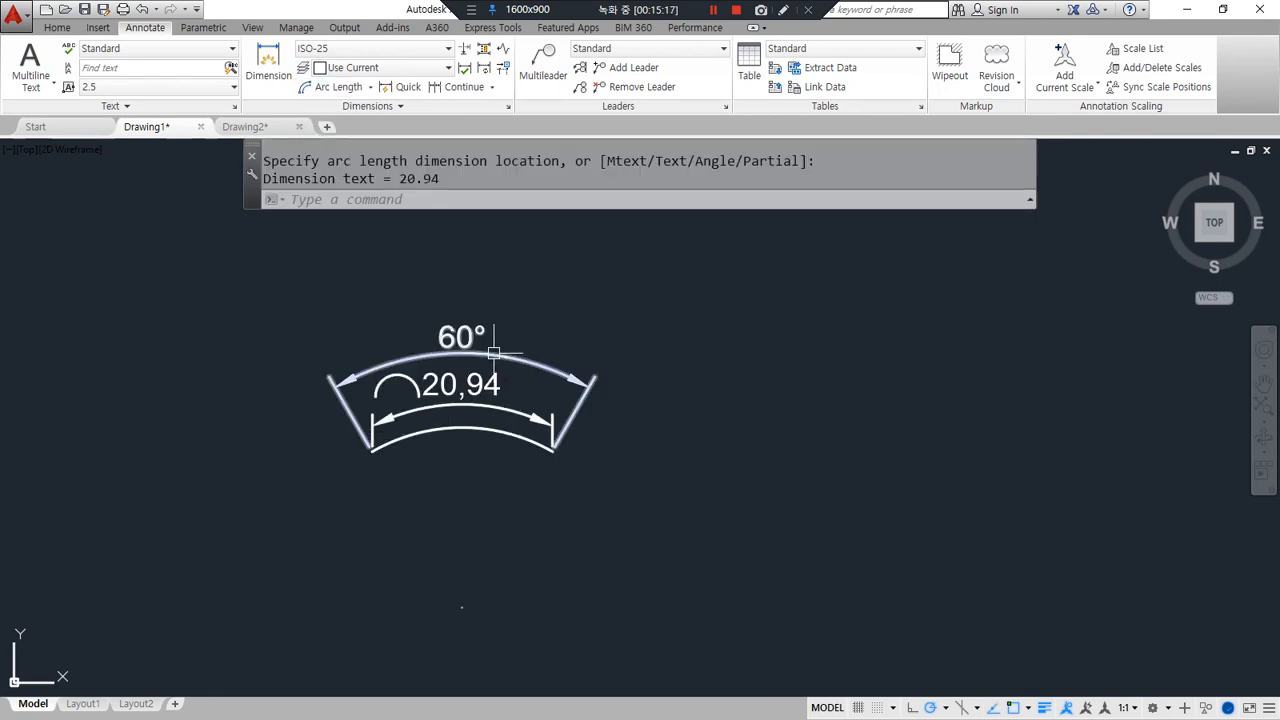
left_click(577, 368)
key("Delete")
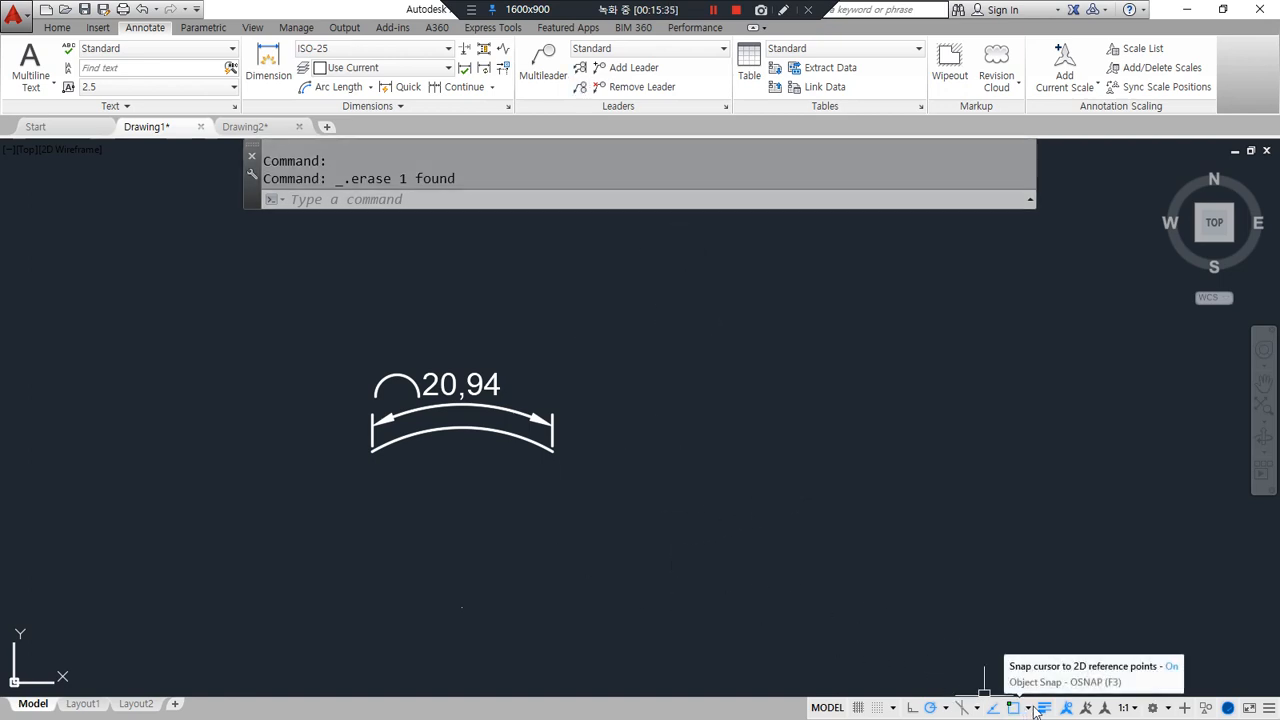
Erase the arc together with its arc length dimension.
left_click(946, 708)
key("Escape")
key("Escape")
left_click(560, 498)
left_click(646, 508)
left_click(126, 270)
type("e")
key("space")
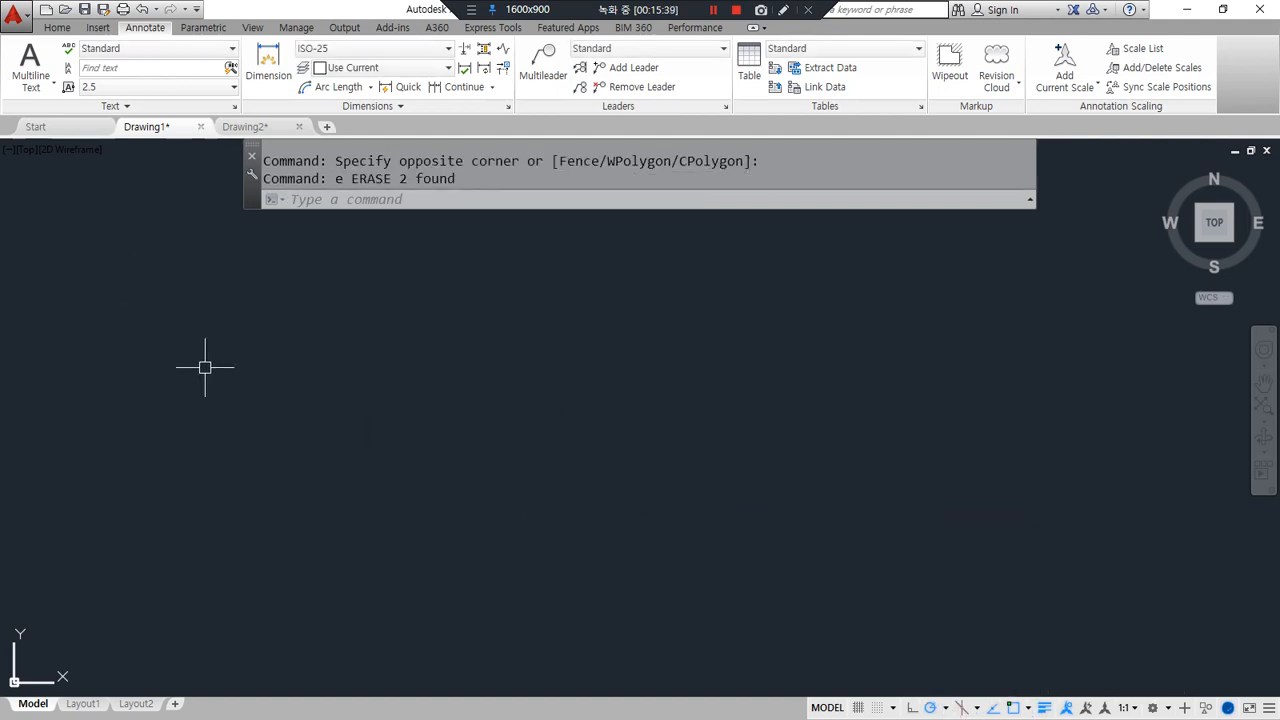
Draw a horizontal construction line and a second one rising to the right through the same point.
type("x")
key("space")
key("Escape")
key("Escape")
type("x")
key("space")
left_click(474, 495)
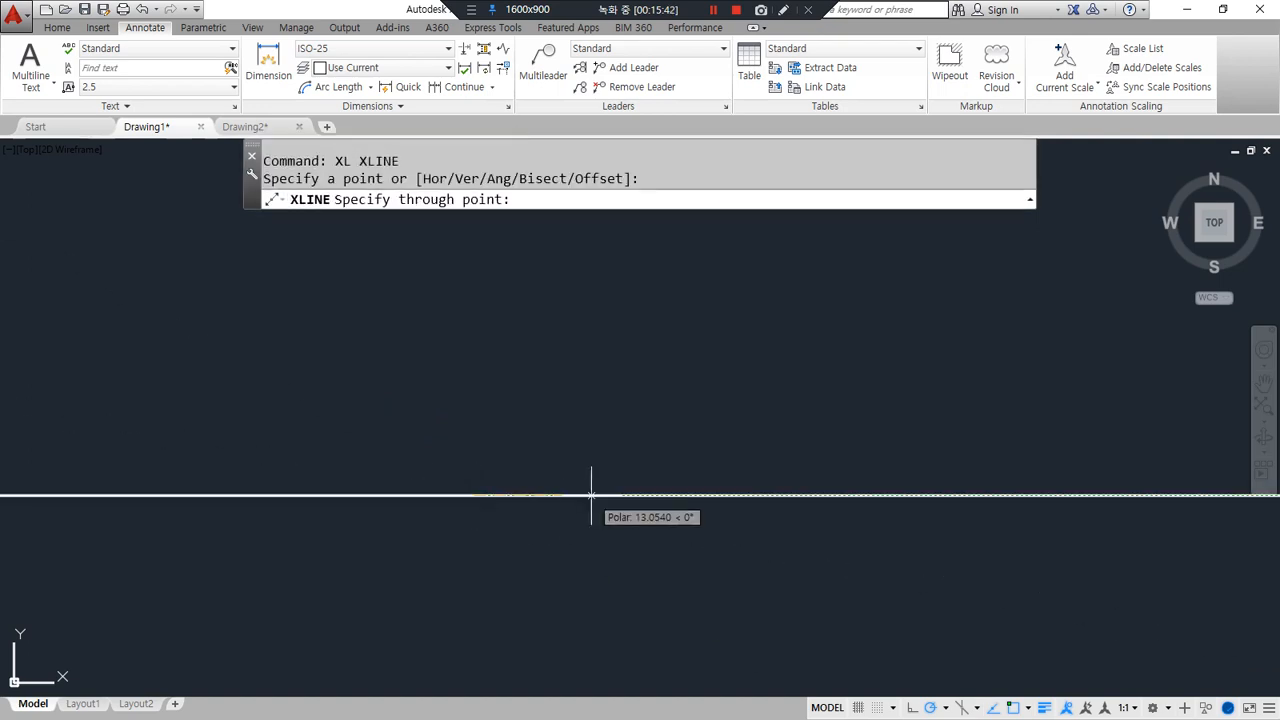
left_click(592, 494)
left_click(570, 440)
key("space")
Draw a circle centered on the crossing of the two construction lines.
type("c")
key("space")
left_click(474, 495)
left_click(619, 458)
Trim the circle and construction lines, keeping the two right-hand rays and the short arc between them.
type("tr")
key("space")
key("space")
left_click(620, 629)
left_click(546, 594)
left_click(424, 600)
left_click(275, 301)
key("space")
Erase the leftover line segment on the left of the corner point.
left_click(358, 515)
left_click(251, 546)
type("e")
key("space")
left_click(911, 527)
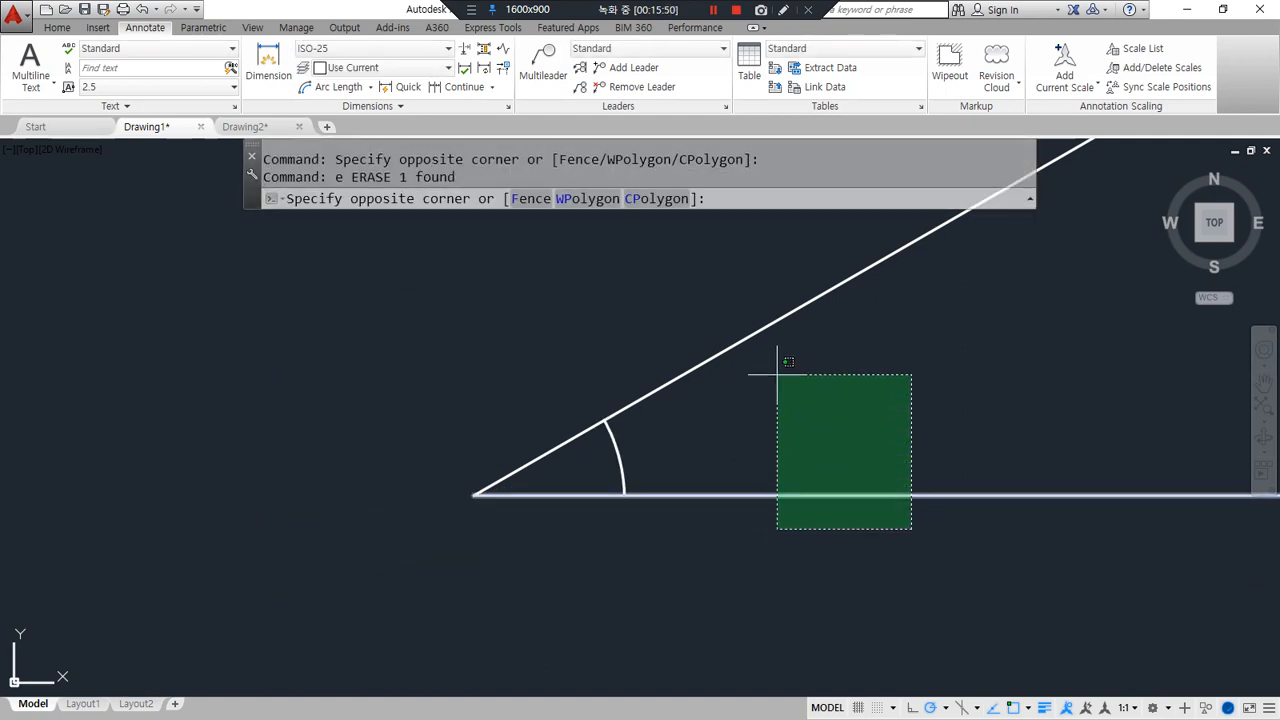
key("Escape")
Add an arc length dimension to the short arc between the rays, placed to the right of the arc.
scroll(660, 450, "up", 3)
mouse_move(657, 471)
middle_mouse_down()
mouse_move(634, 472)
mouse_move(575, 419)
middle_mouse_up()
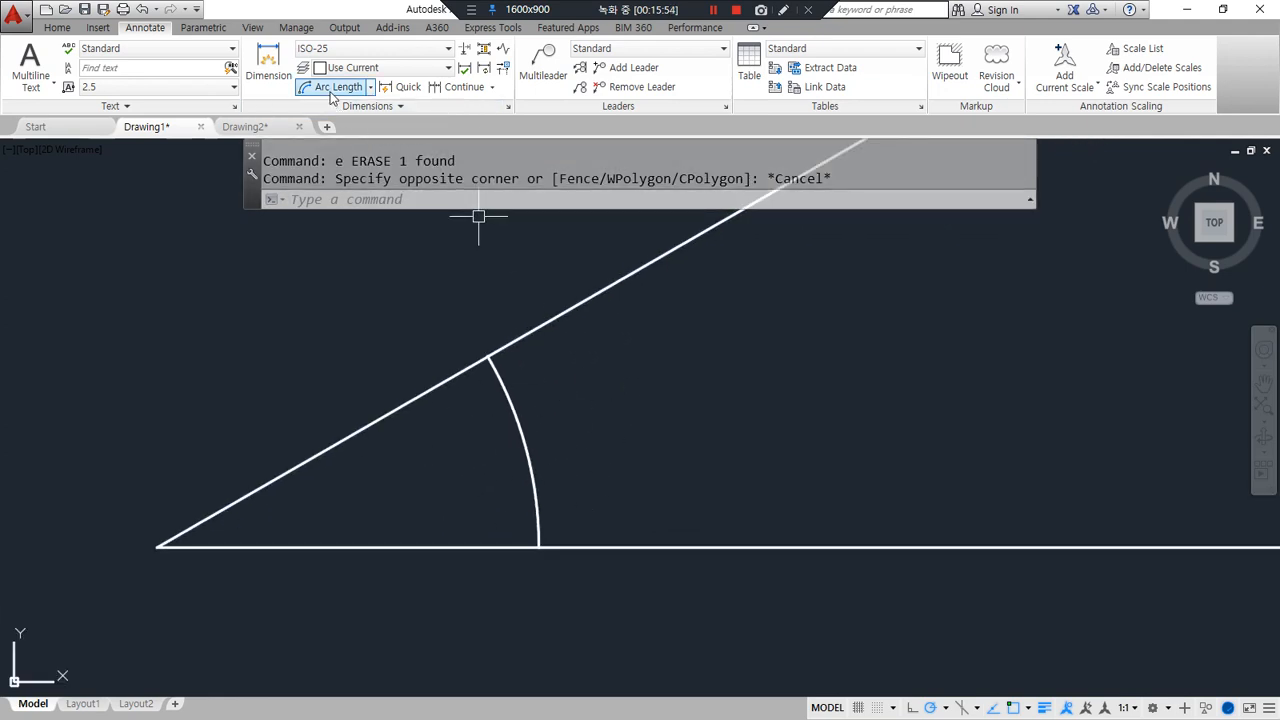
left_click(336, 86)
left_click(540, 469)
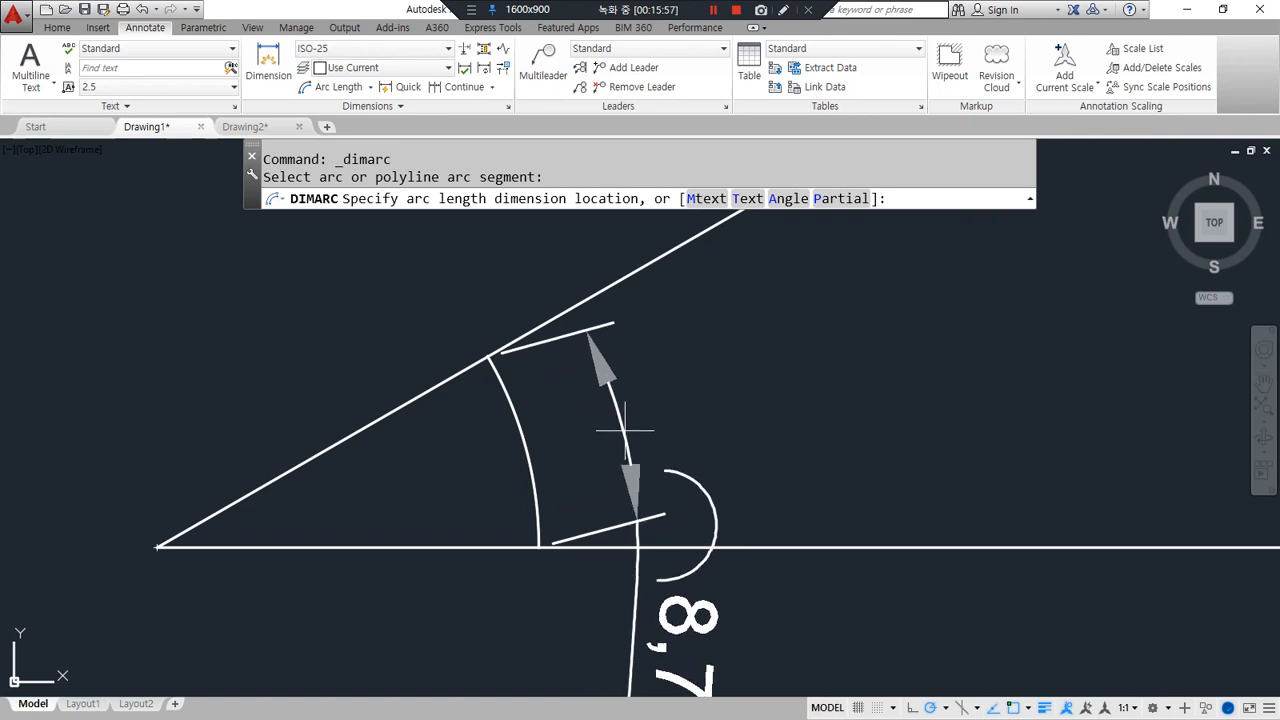
left_click(722, 409)
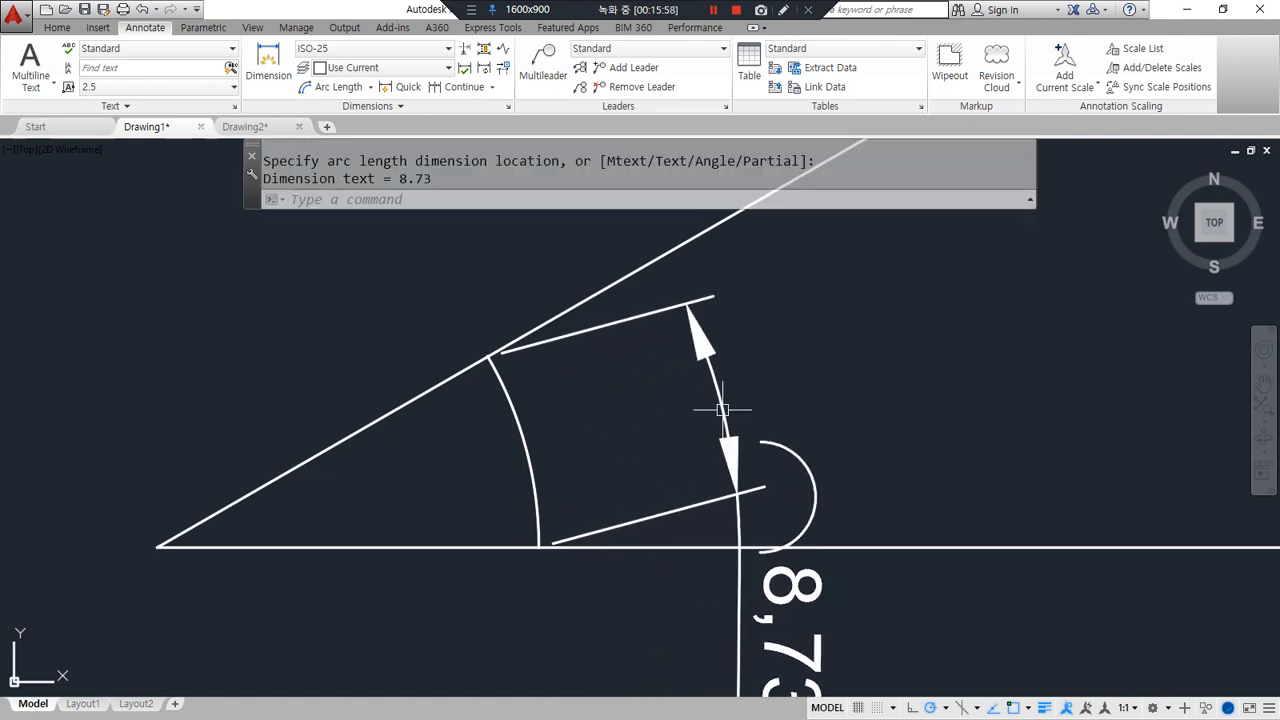
middle_click_drag(626, 418, 546, 366)
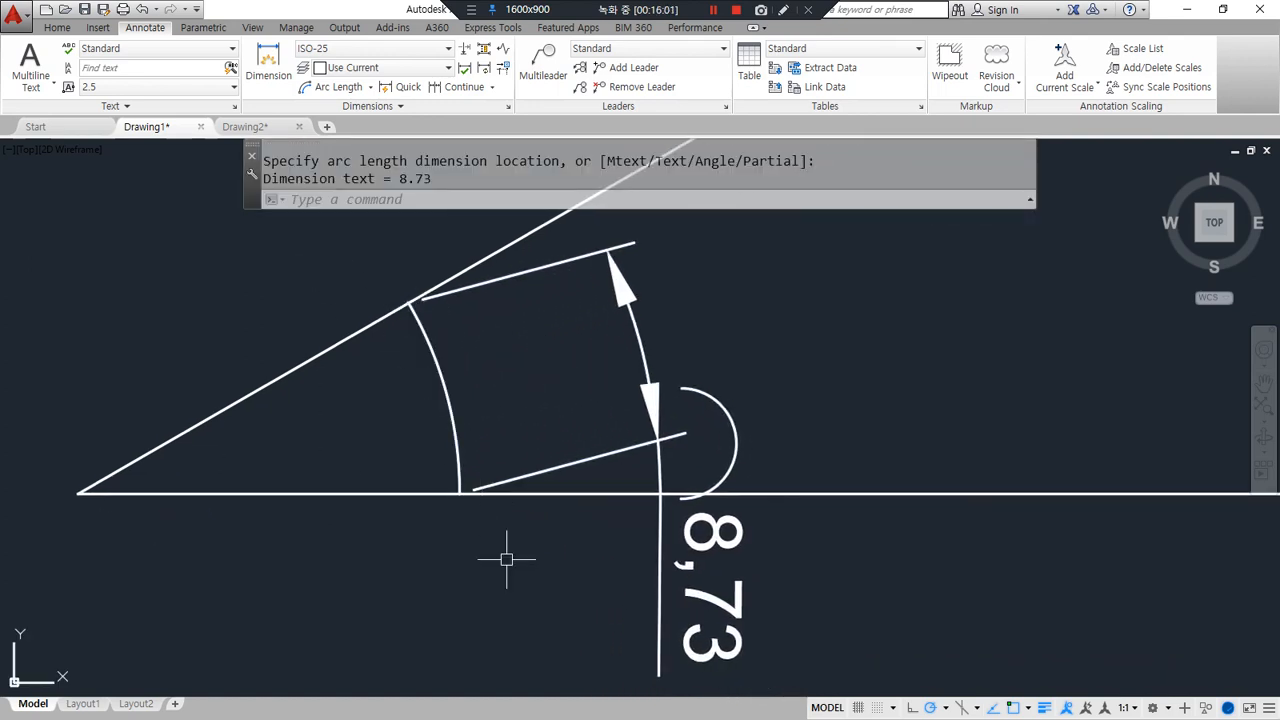
Erase the two rays, keeping the short arc and its arc length dimension.
left_click(400, 574)
left_click(143, 366)
type("e")
key("Return")
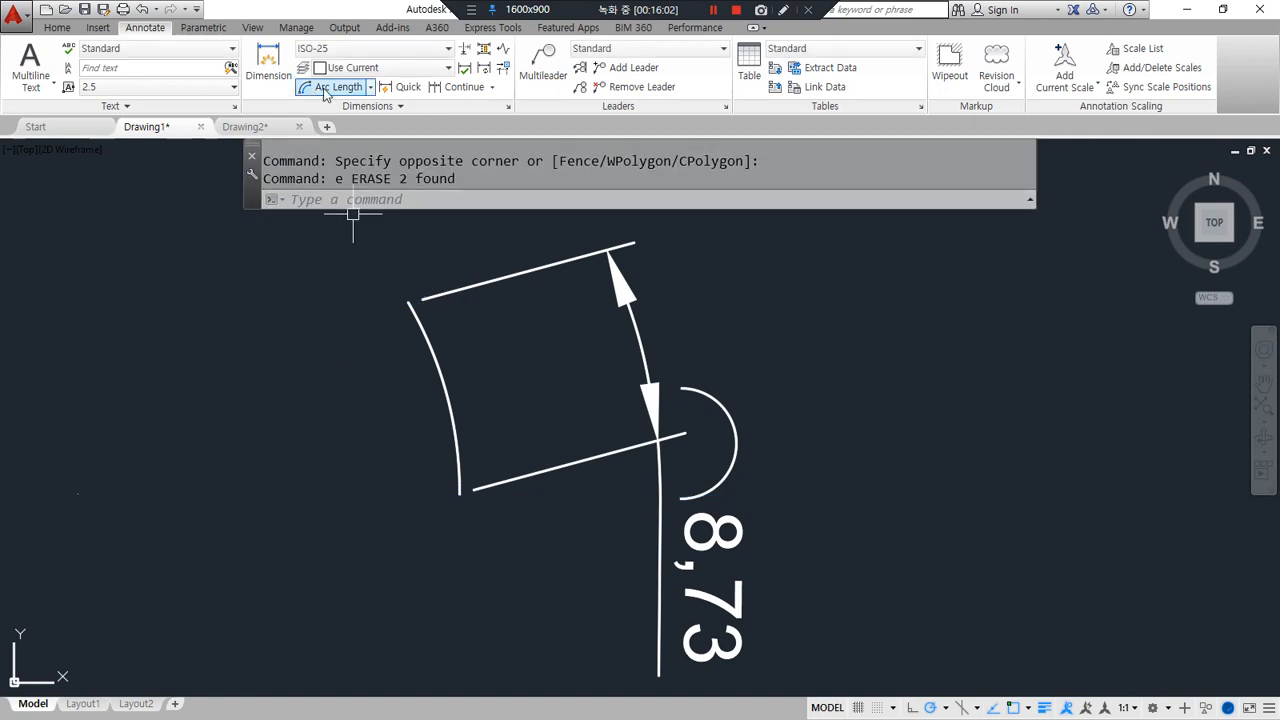
Add an aligned dimension between the arc's two endpoints and place it to the left of the arc.
left_click(370, 87)
left_click(334, 137)
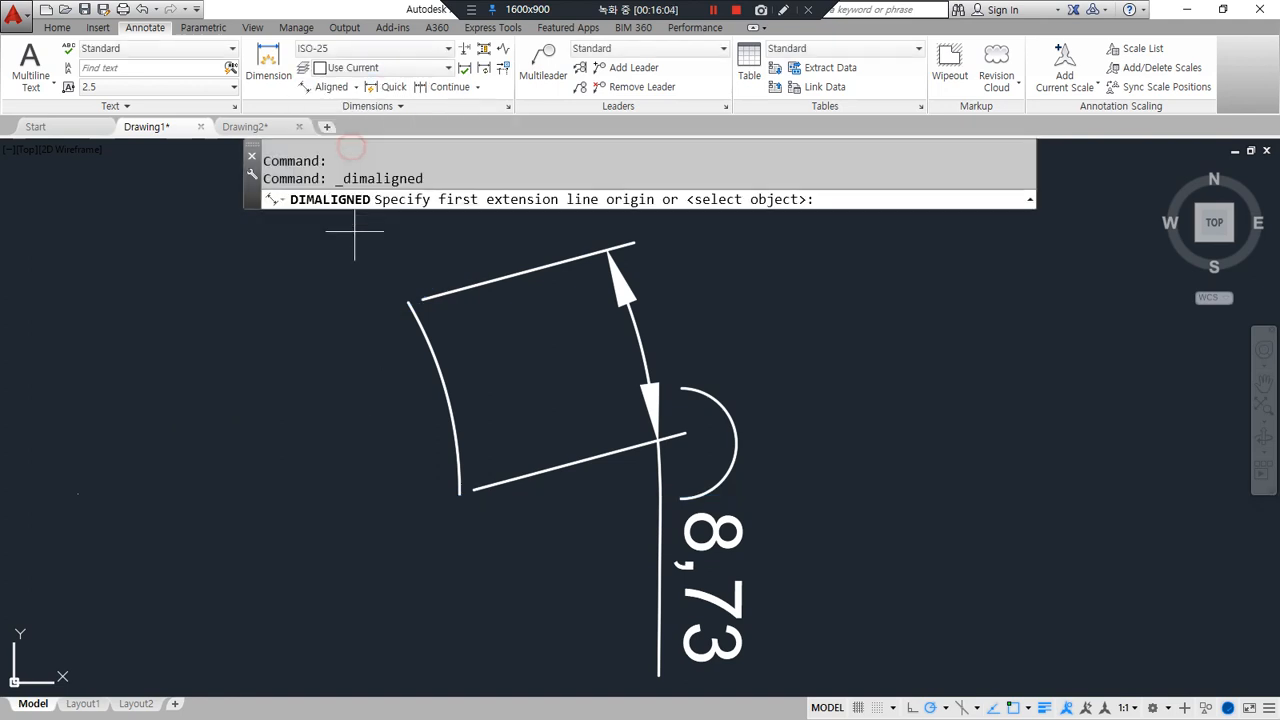
left_click(406, 301)
left_click(457, 491)
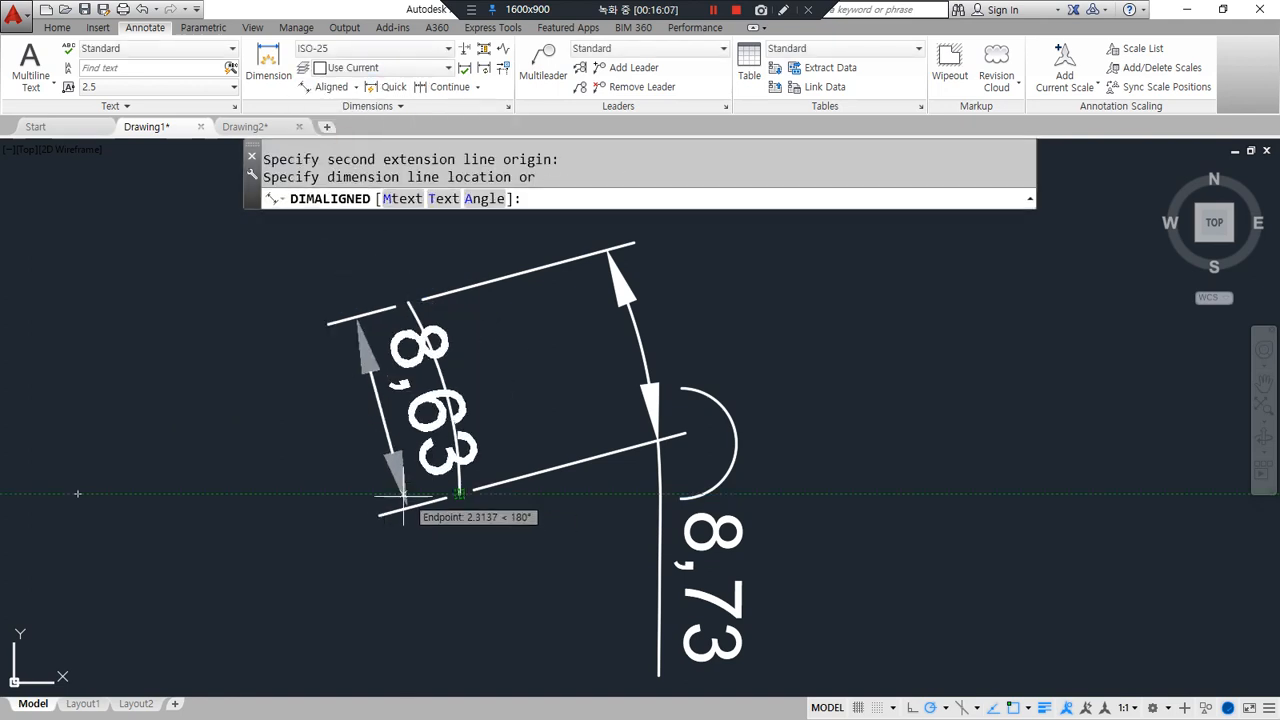
left_click(270, 520)
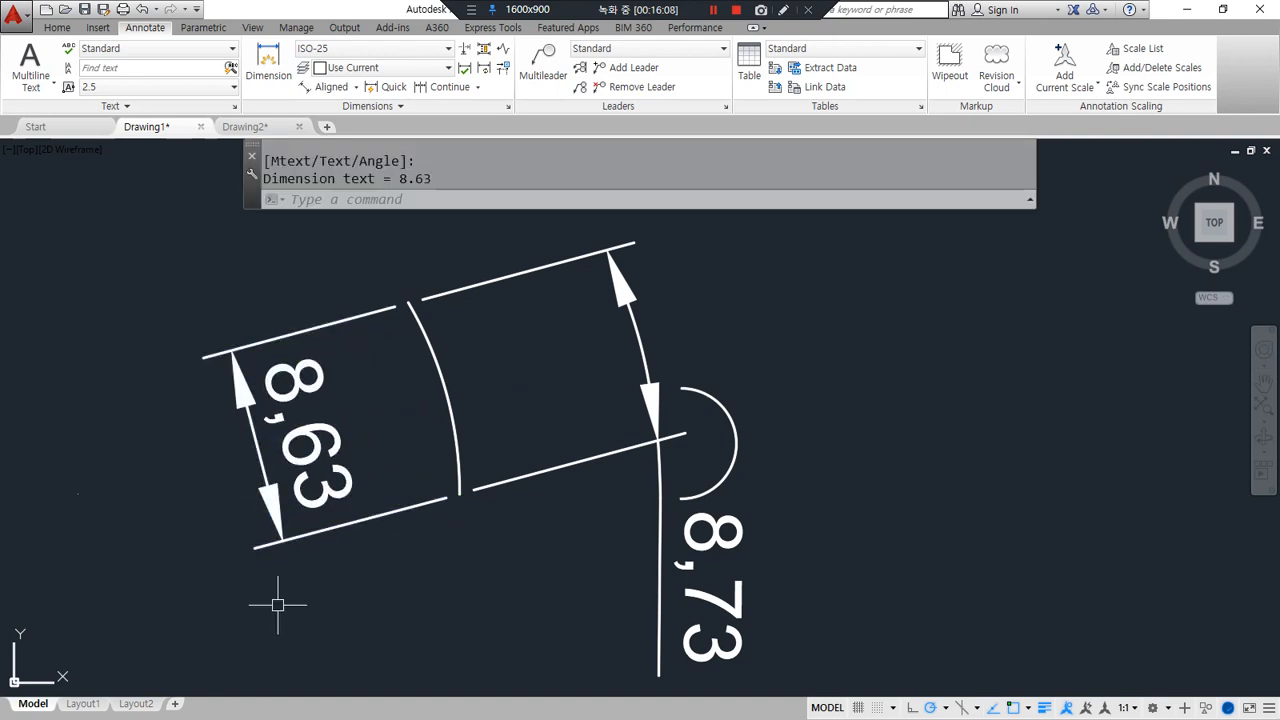
mouse_move(240, 600)
left_mouse_down()
mouse_move(345, 482)
mouse_move(305, 548)
left_mouse_up()
mouse_move(736, 578)
left_mouse_down()
mouse_move(616, 548)
mouse_move(740, 625)
left_mouse_up()
key("Escape")
middle_click_drag(593, 479, 594, 467)
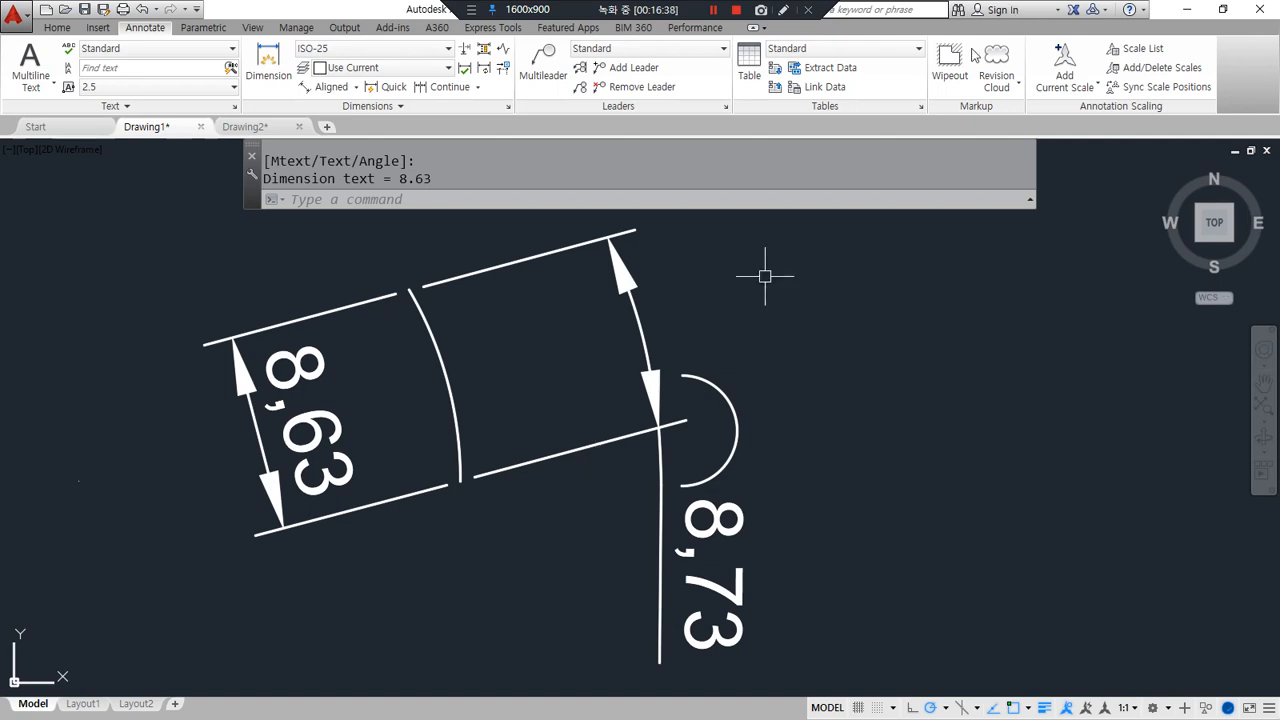
Draw a shallow three-point arc, curving upward, to the left of the dimensioned arc.
scroll(920, 309, "down", 3)
scroll(663, 460, "down", 1)
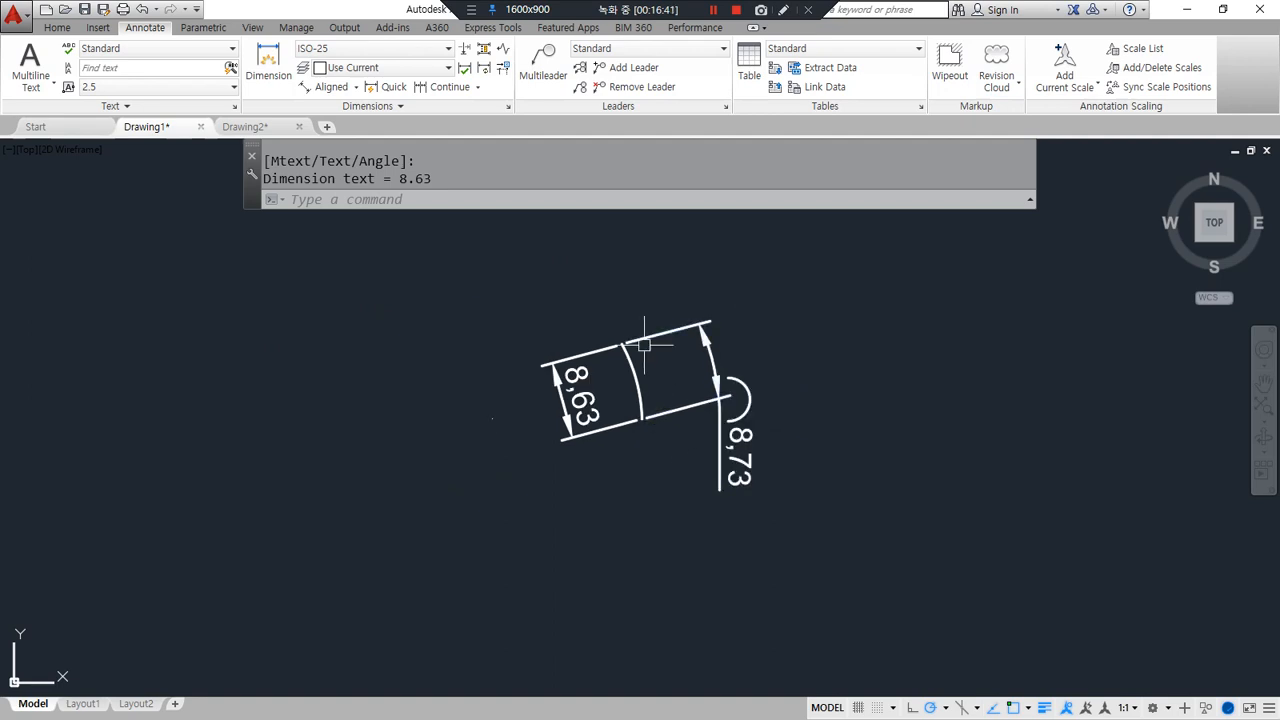
middle_click_drag(571, 485, 683, 508)
type("a")
key("Return")
left_click(537, 420)
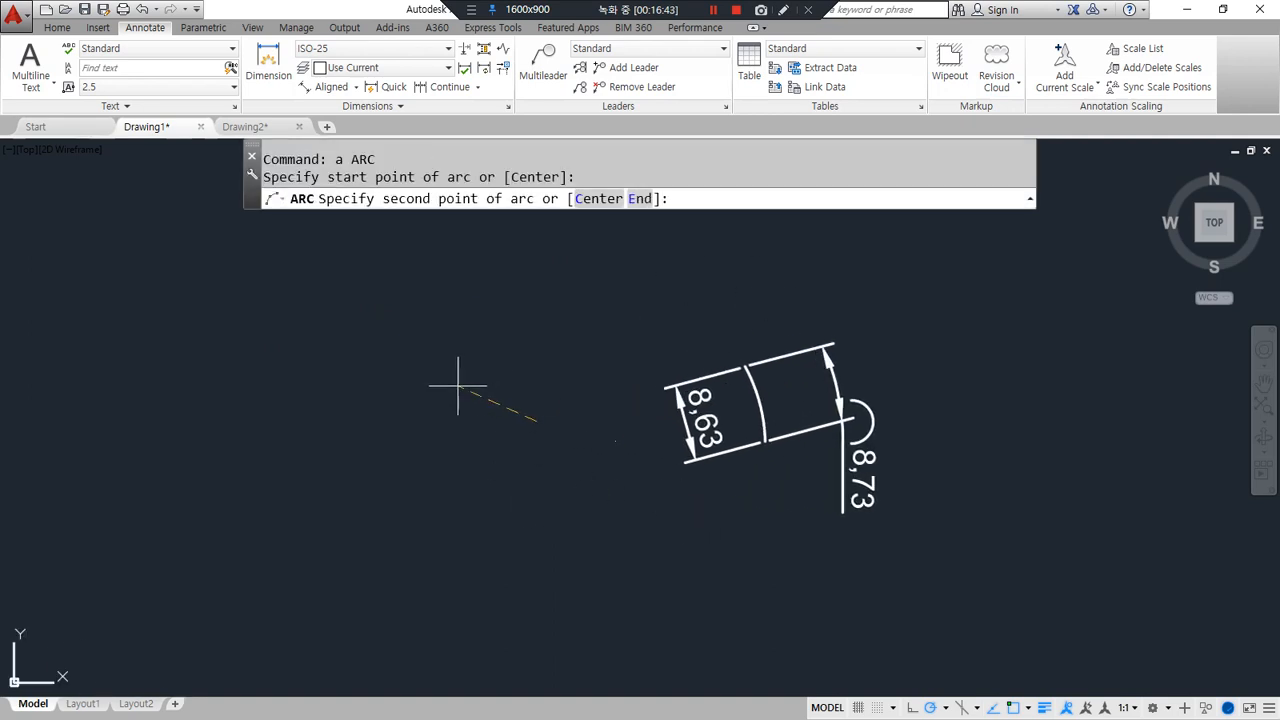
left_click(457, 384)
left_click(325, 380)
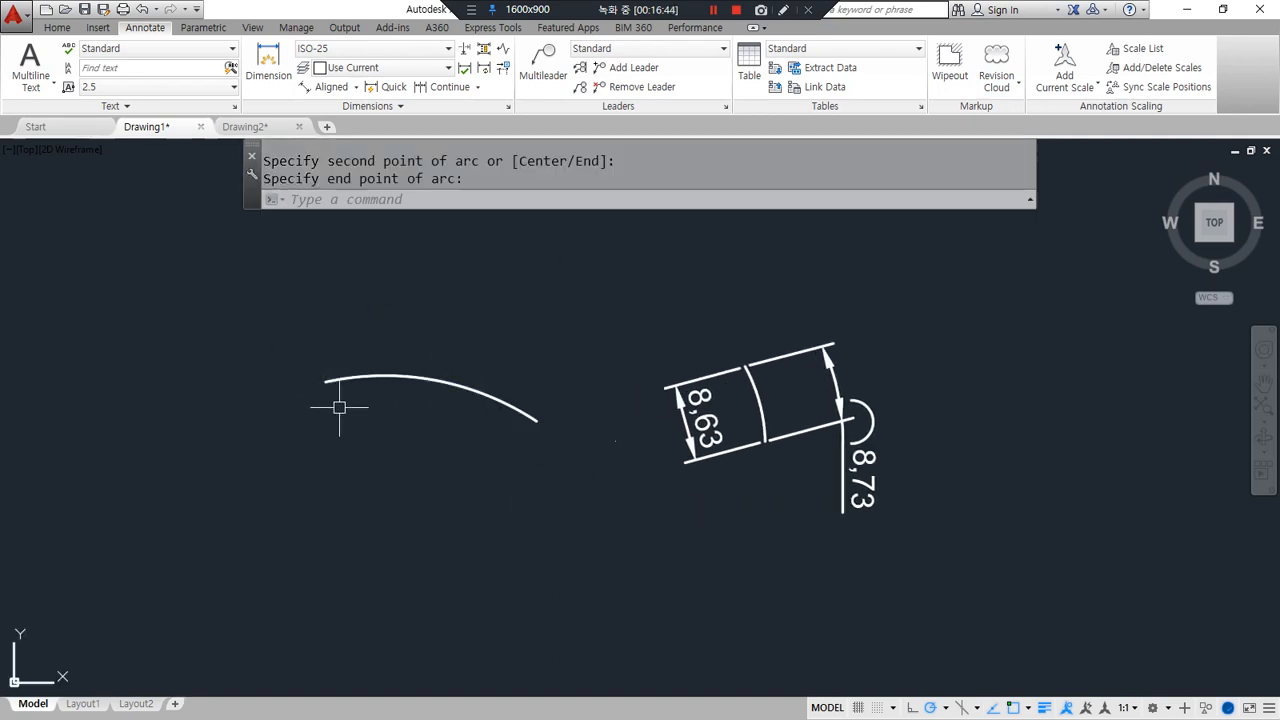
Add an arc length dimension to the new shallow arc and place it above the arc.
left_click(355, 87)
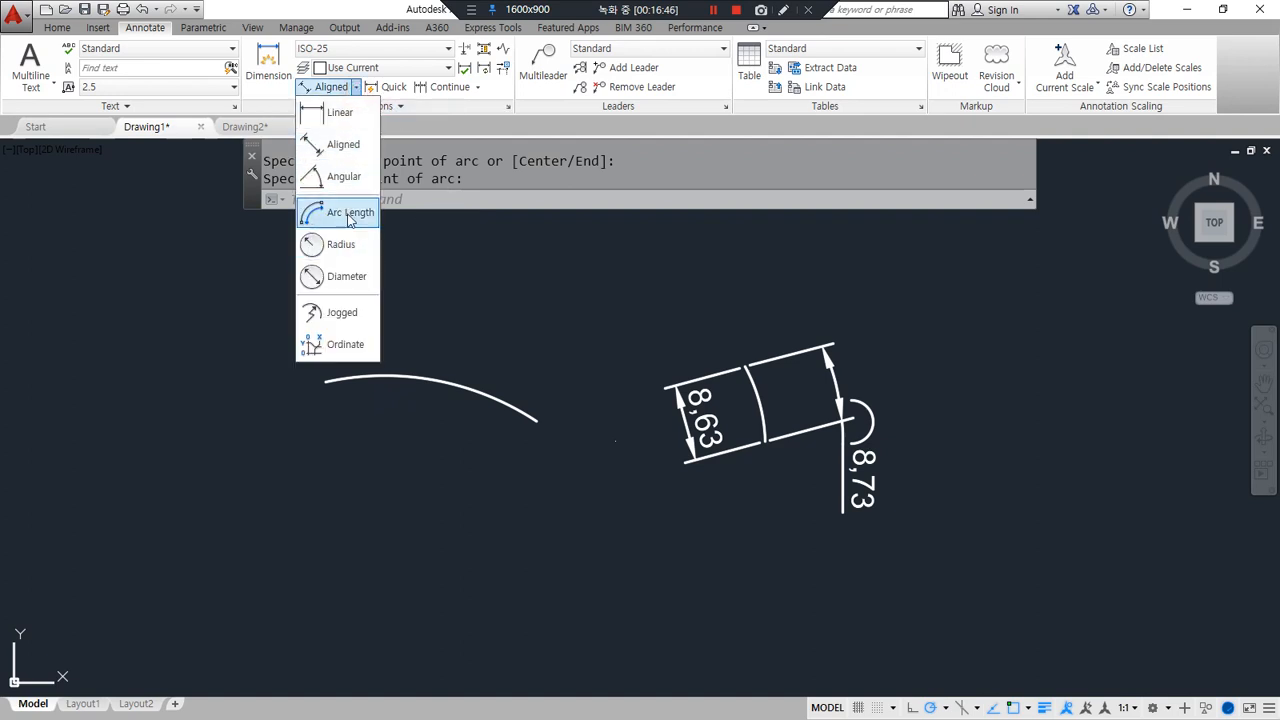
left_click(342, 213)
left_click(443, 377)
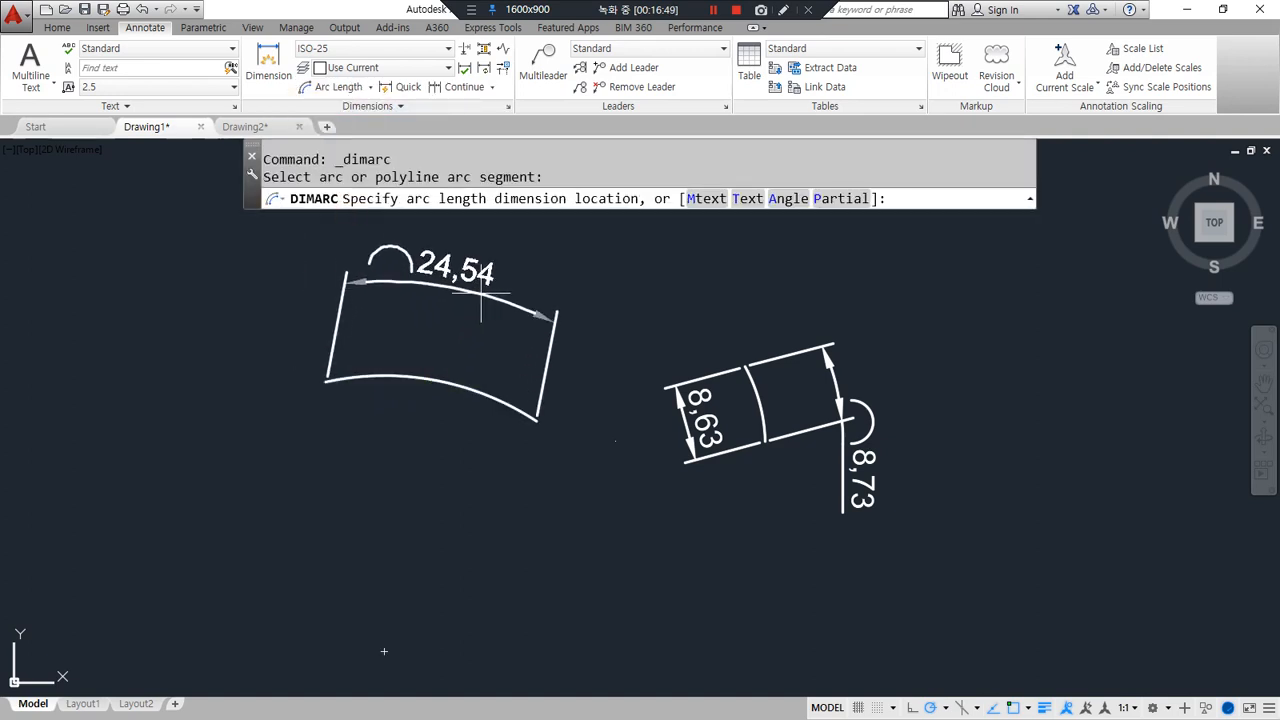
left_click(372, 257)
left_click_drag(545, 427, 639, 336)
left_click_drag(340, 372, 298, 256)
right_click(426, 352)
mouse_move(461, 309)
left_mouse_down()
mouse_move(400, 228)
mouse_move(459, 323)
left_mouse_up()
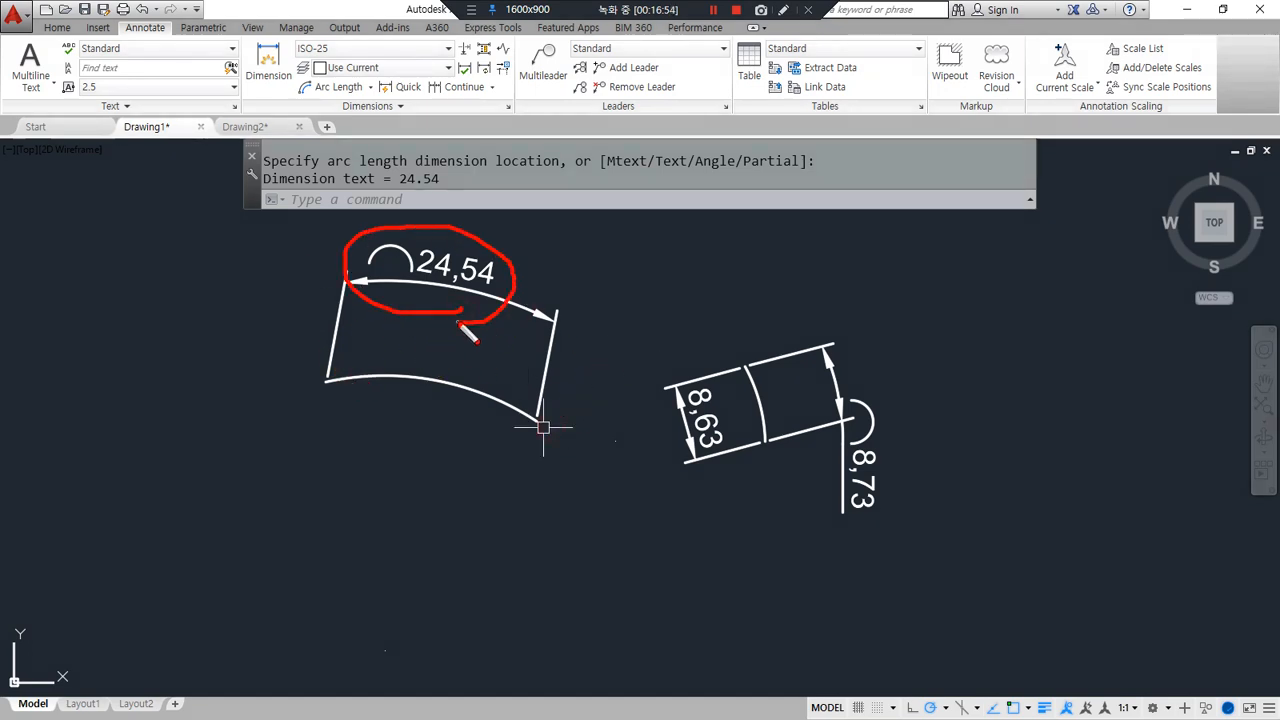
mouse_move(322, 378)
left_mouse_down()
mouse_move(385, 378)
mouse_move(543, 427)
left_mouse_up()
mouse_move(484, 390)
left_mouse_down()
mouse_move(325, 371)
mouse_move(542, 420)
mouse_move(282, 343)
left_mouse_up()
right_click(282, 340)
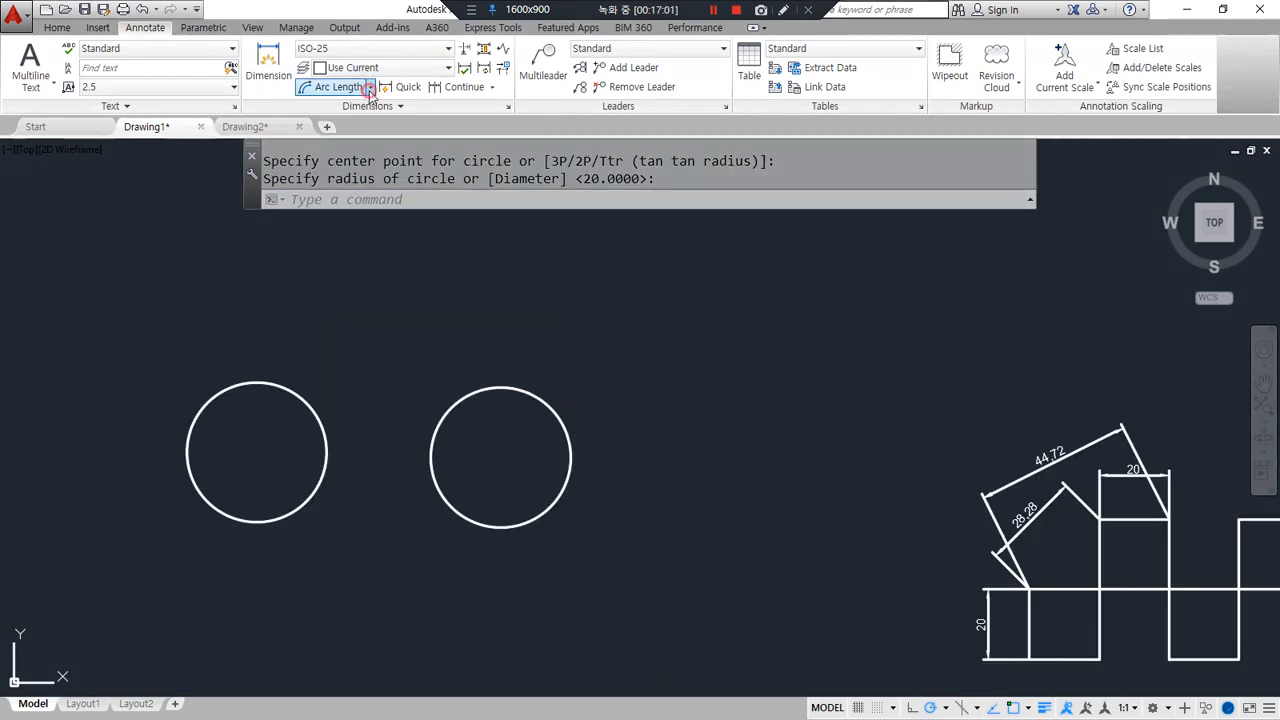
Add a radius dimension to the right-hand circle, with its text inside and the arrow pointing to the upper right edge.
left_click(369, 88)
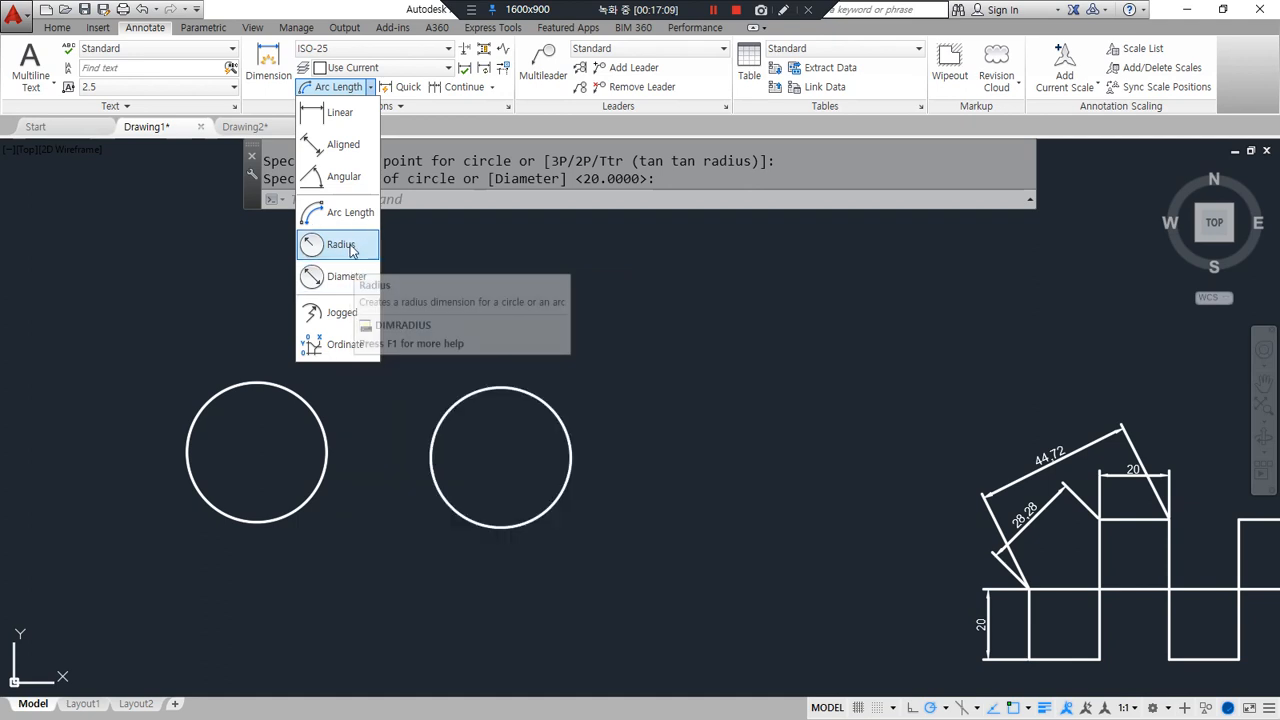
left_click(340, 246)
scroll(515, 460, "up", 4)
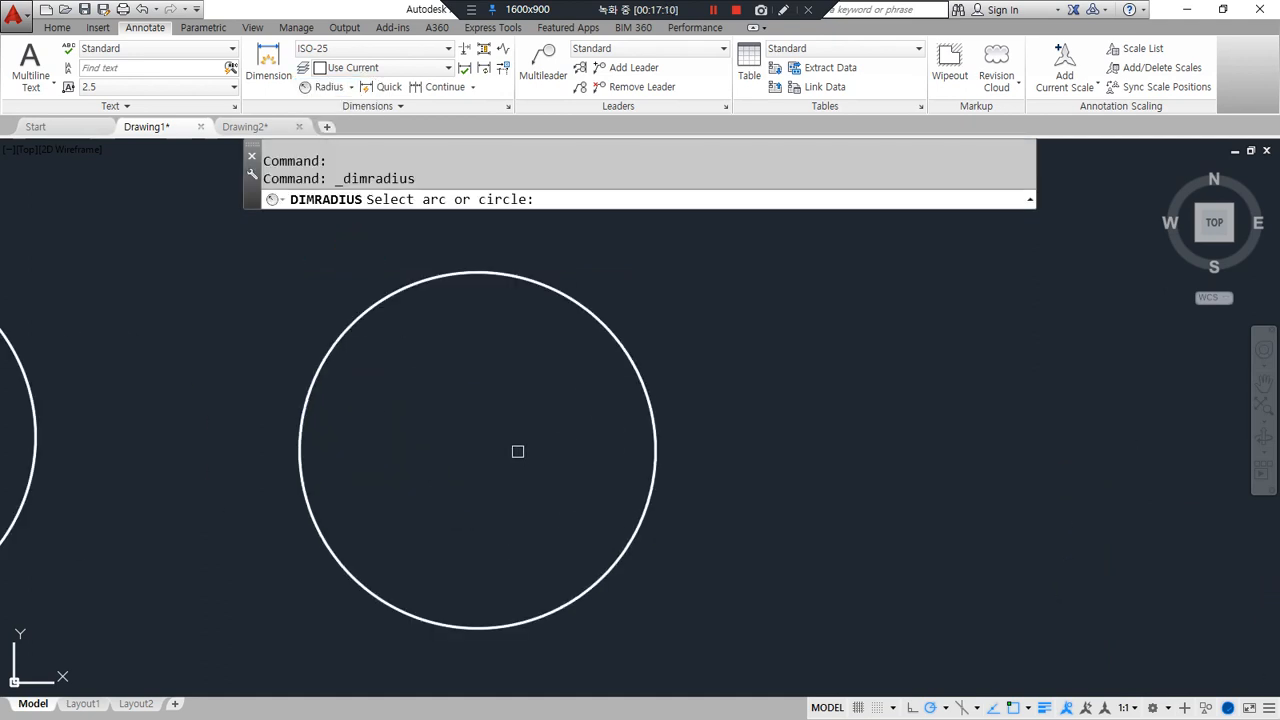
left_click(615, 350)
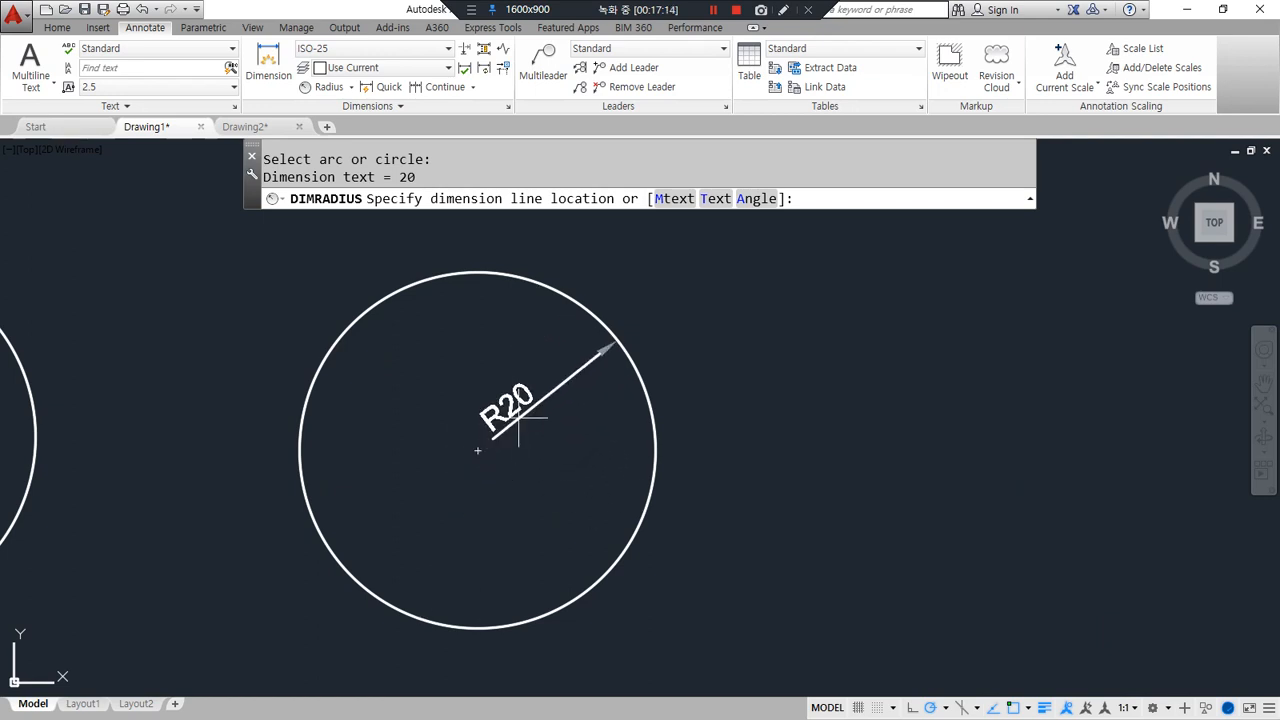
left_click(567, 333)
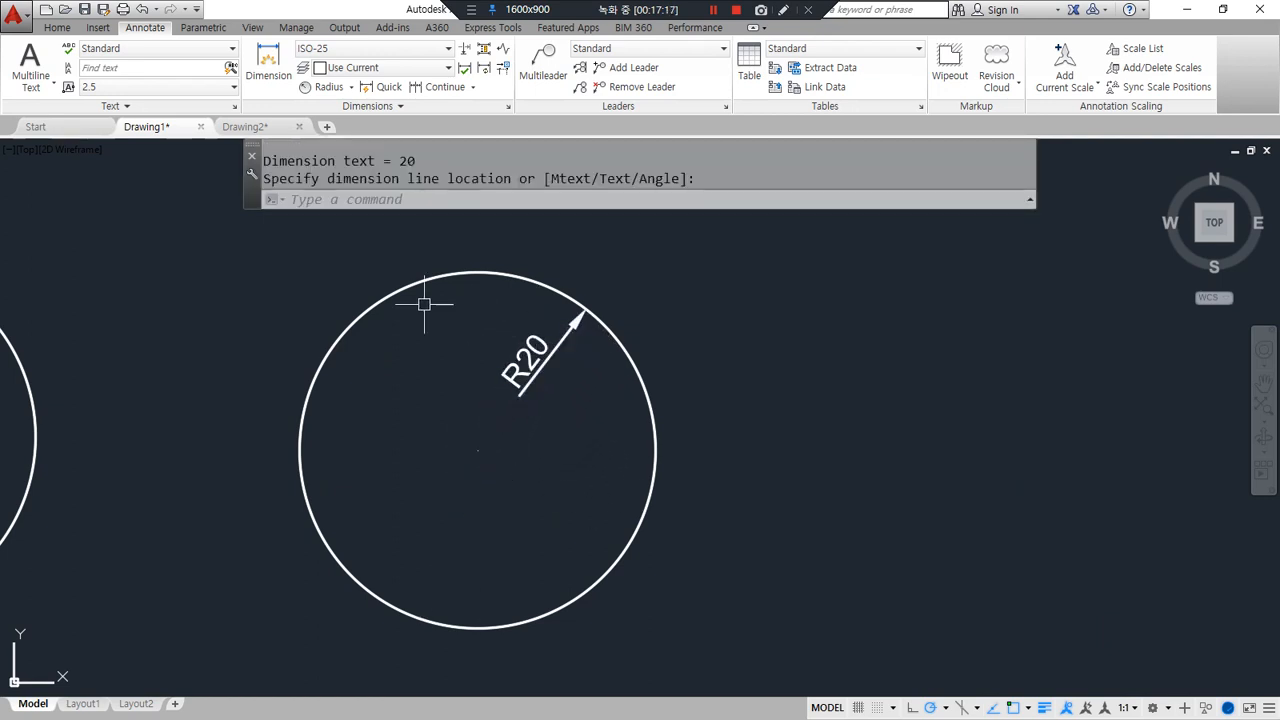
Add a second radius dimension to the same circle, placed outside its upper left edge.
key("Return")
left_click(366, 308)
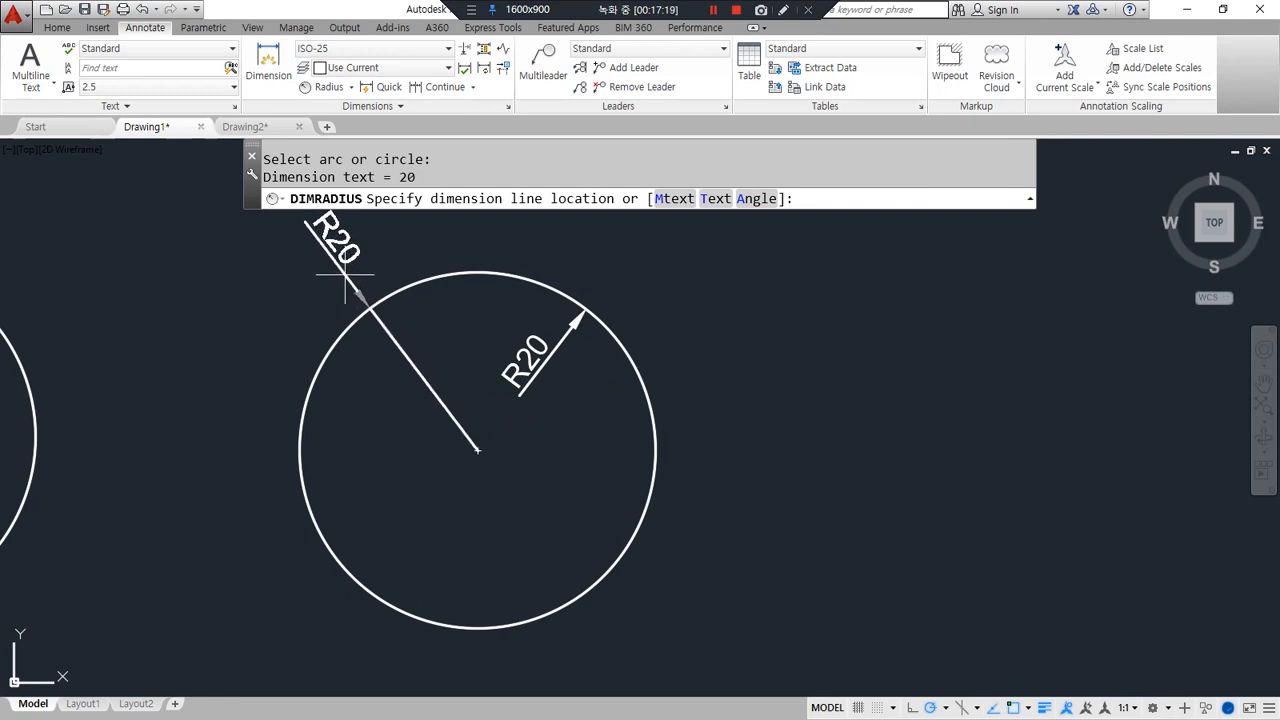
left_click(344, 279)
Add a diameter dimension to the left-hand circle, with its text inside and the arrow pointing to the upper right edge.
middle_click_drag(490, 476, 837, 506)
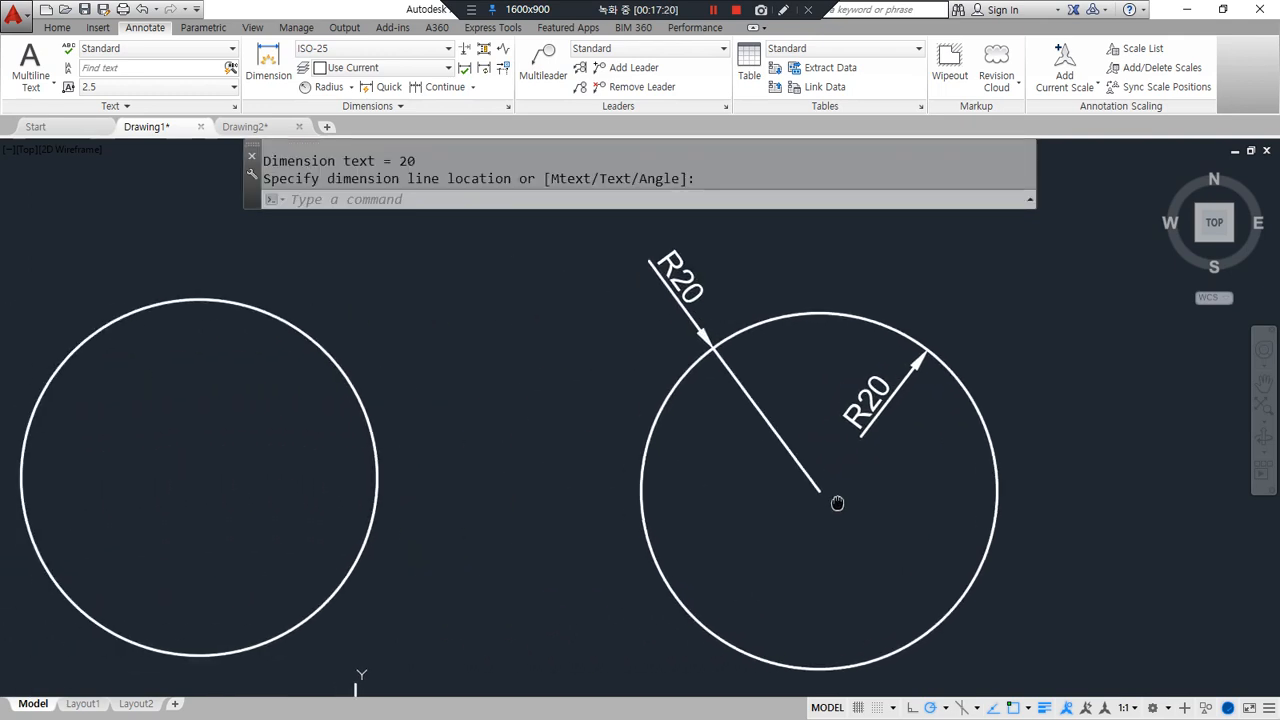
left_click(350, 87)
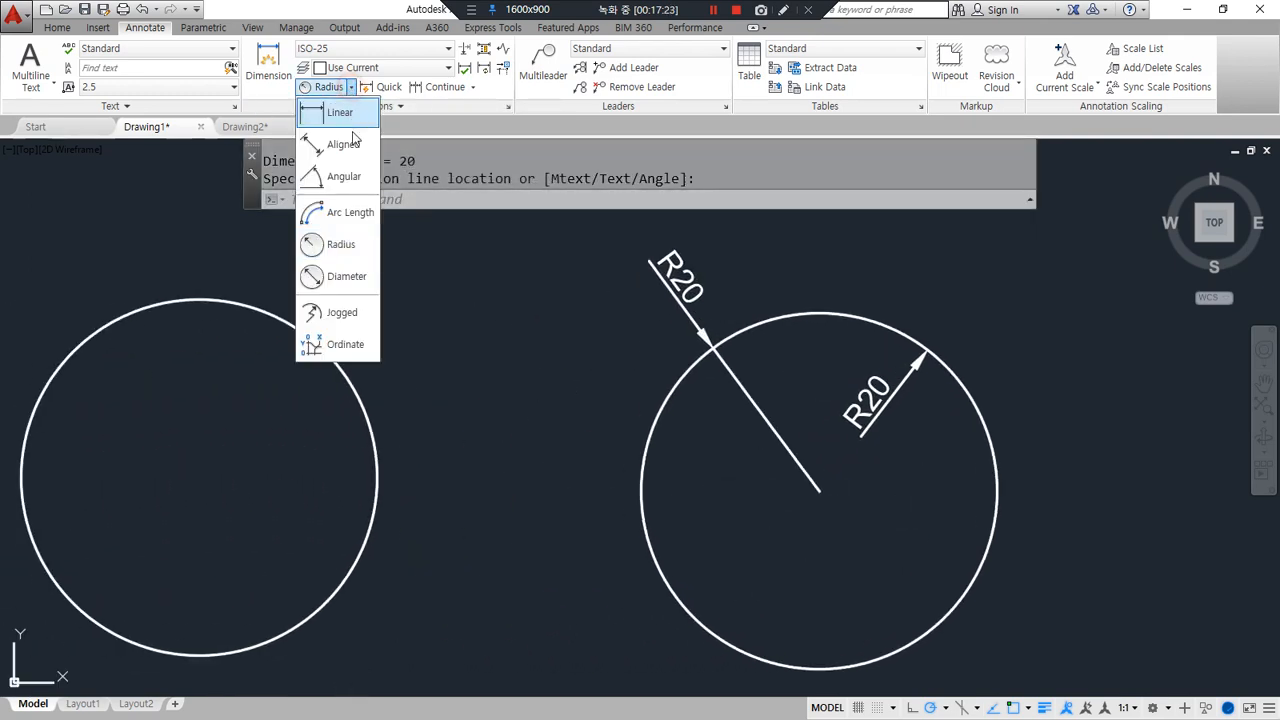
left_click(348, 277)
left_click(317, 348)
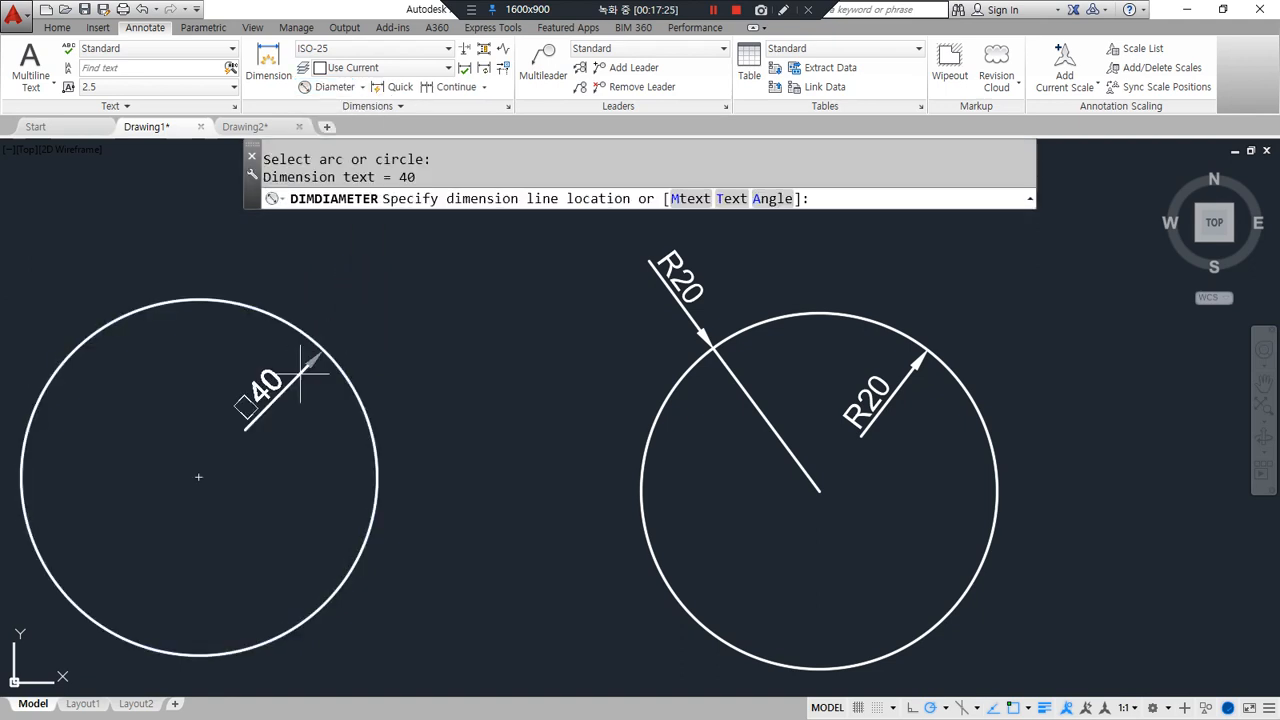
left_click(270, 383)
Add a second diameter dimension to the left-hand circle, with its text outside the upper left edge.
key("space")
left_click(106, 322)
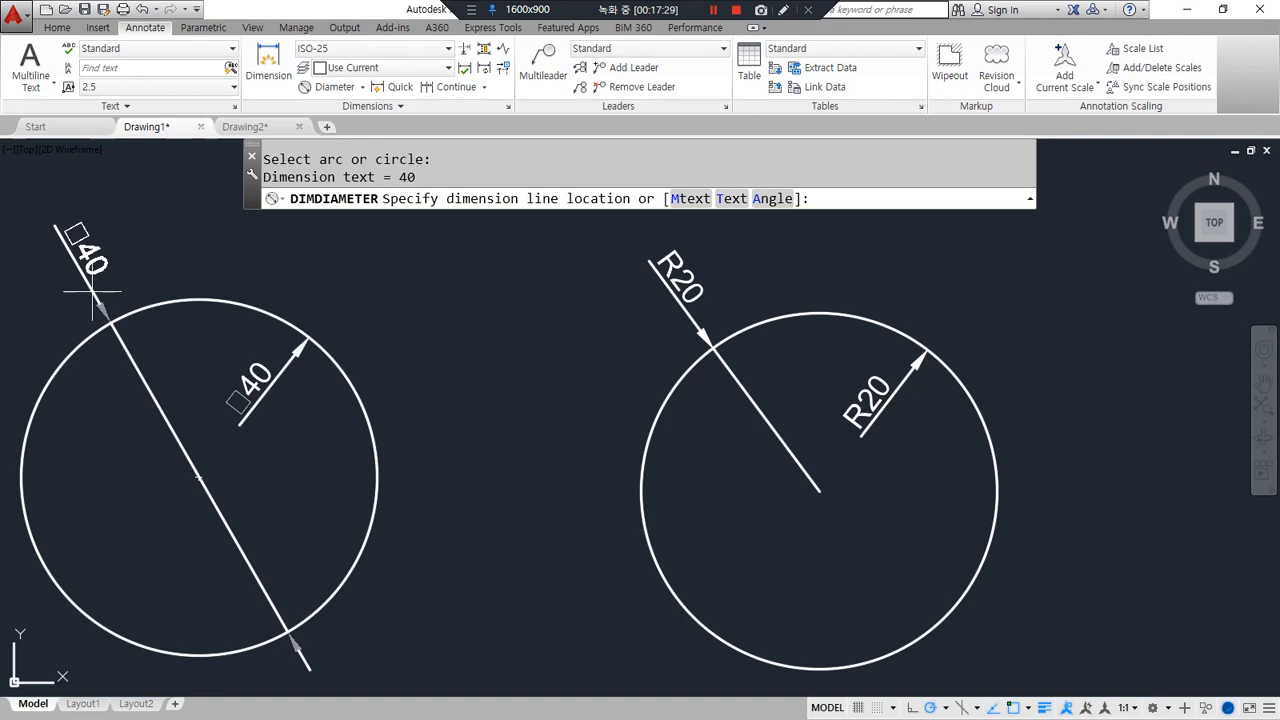
left_click(92, 292)
mouse_move(228, 428)
left_mouse_down()
mouse_move(265, 385)
mouse_move(228, 428)
left_mouse_up()
mouse_move(83, 250)
left_mouse_down()
mouse_move(58, 228)
mouse_move(108, 262)
left_mouse_up()
mouse_move(198, 262)
left_mouse_down()
mouse_move(222, 276)
mouse_move(190, 257)
mouse_move(200, 294)
mouse_move(224, 312)
mouse_move(228, 364)
mouse_move(241, 342)
mouse_move(228, 363)
left_mouse_up()
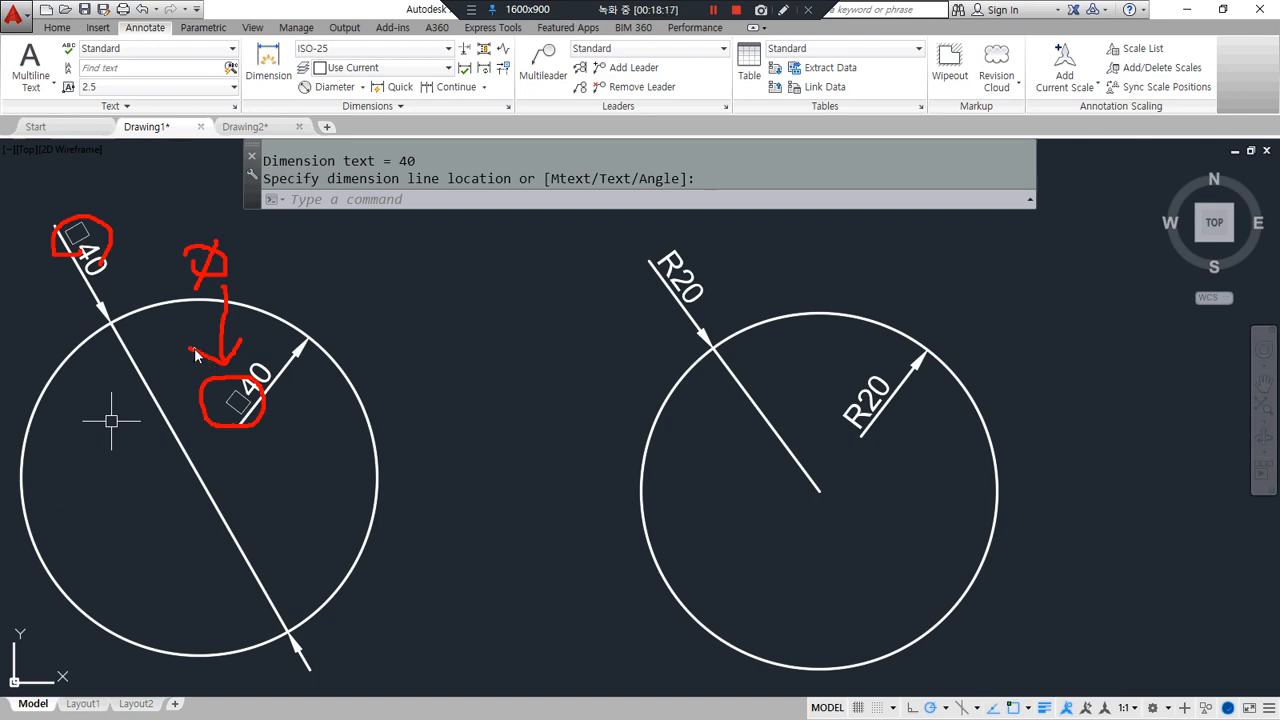
Change the font of the Standard text style to 굴림, apply it and close the text style settings.
type("'st")
key("Return")
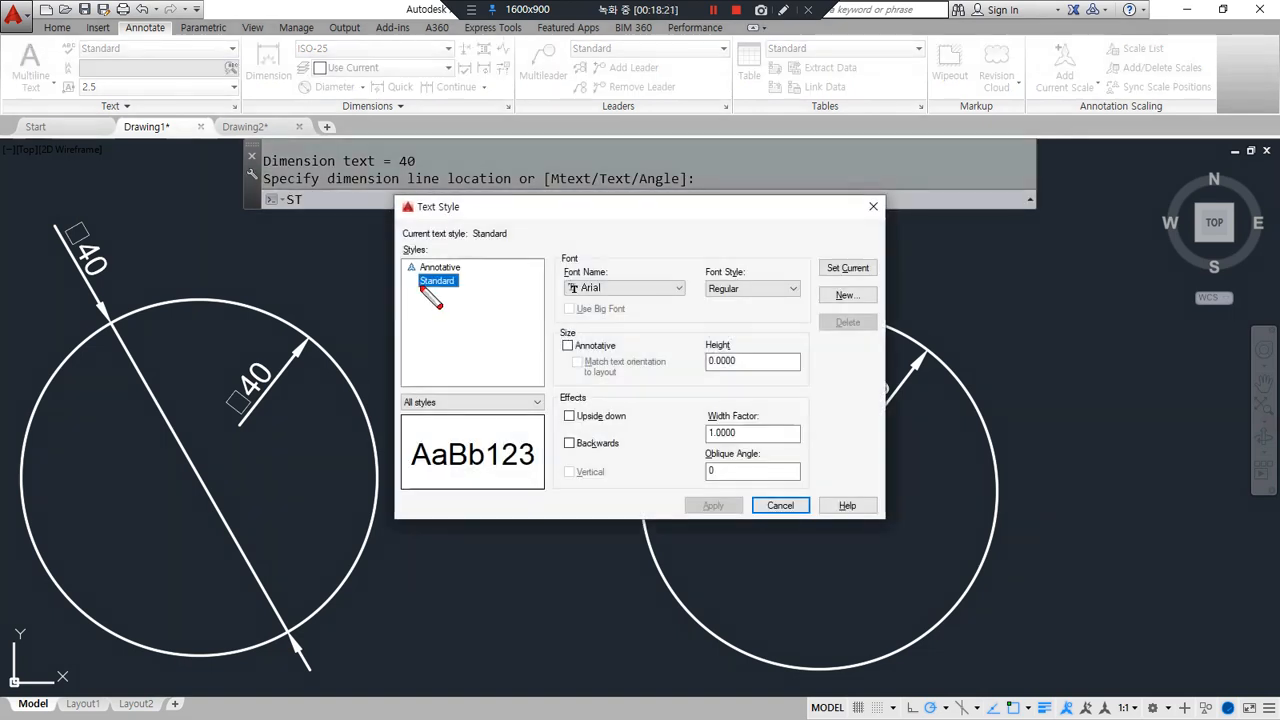
left_click_drag(413, 293, 467, 291)
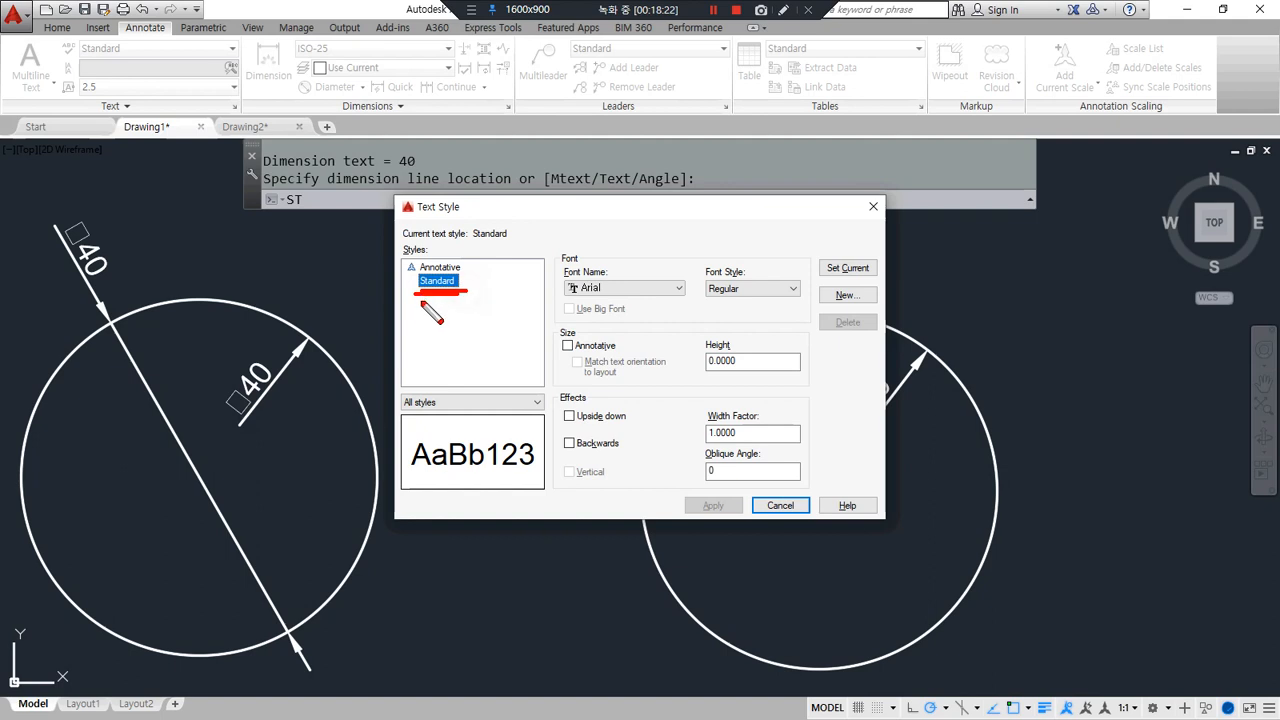
left_click_drag(658, 297, 566, 298)
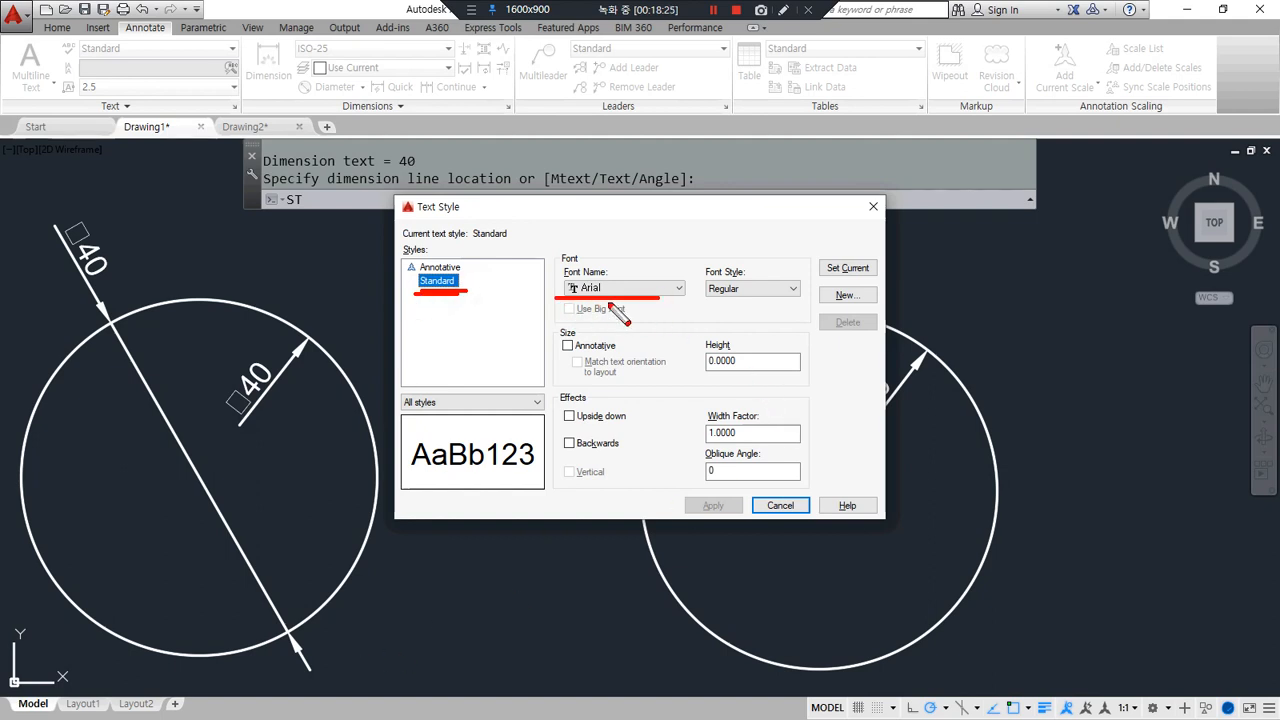
left_click(640, 290)
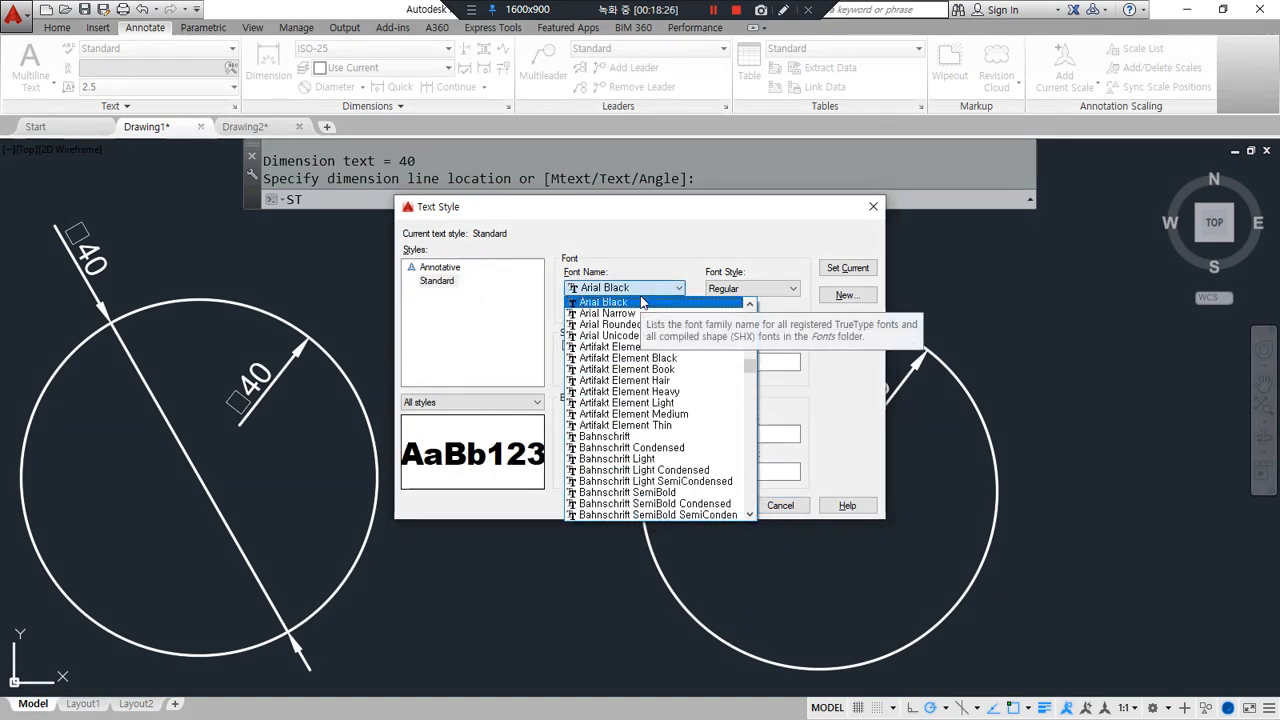
key("z")
left_click(636, 326)
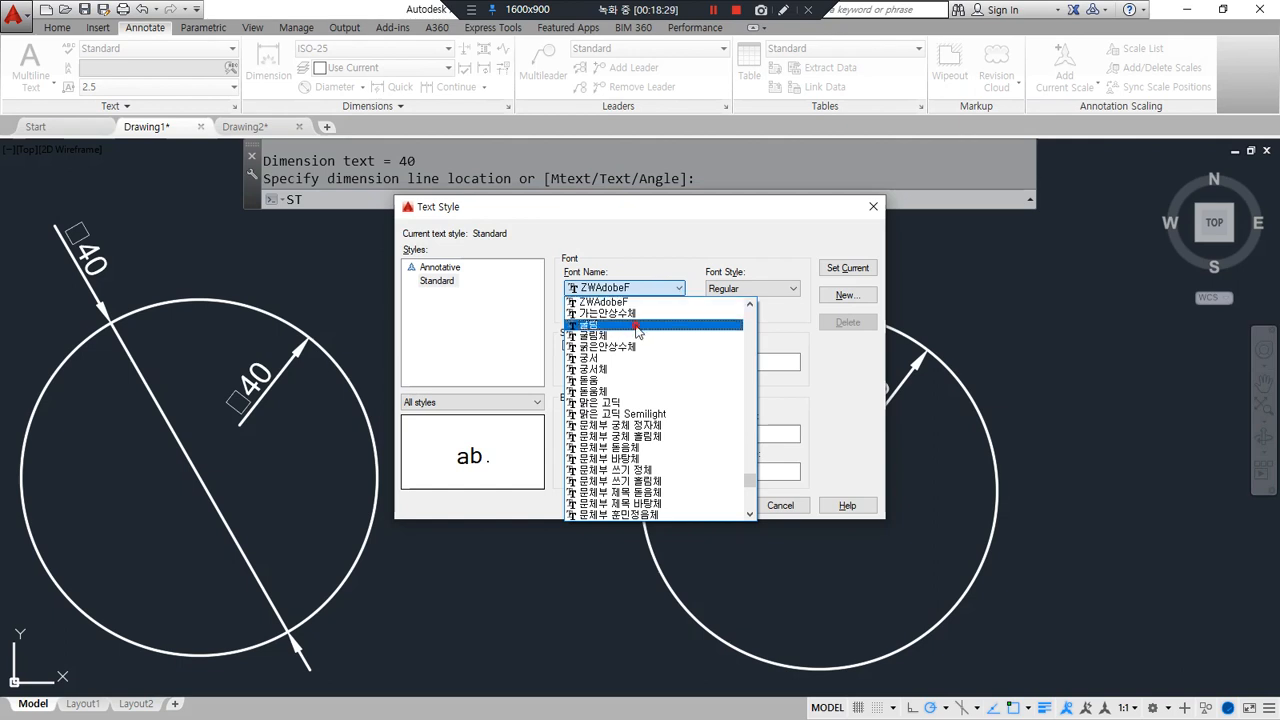
left_click(713, 505)
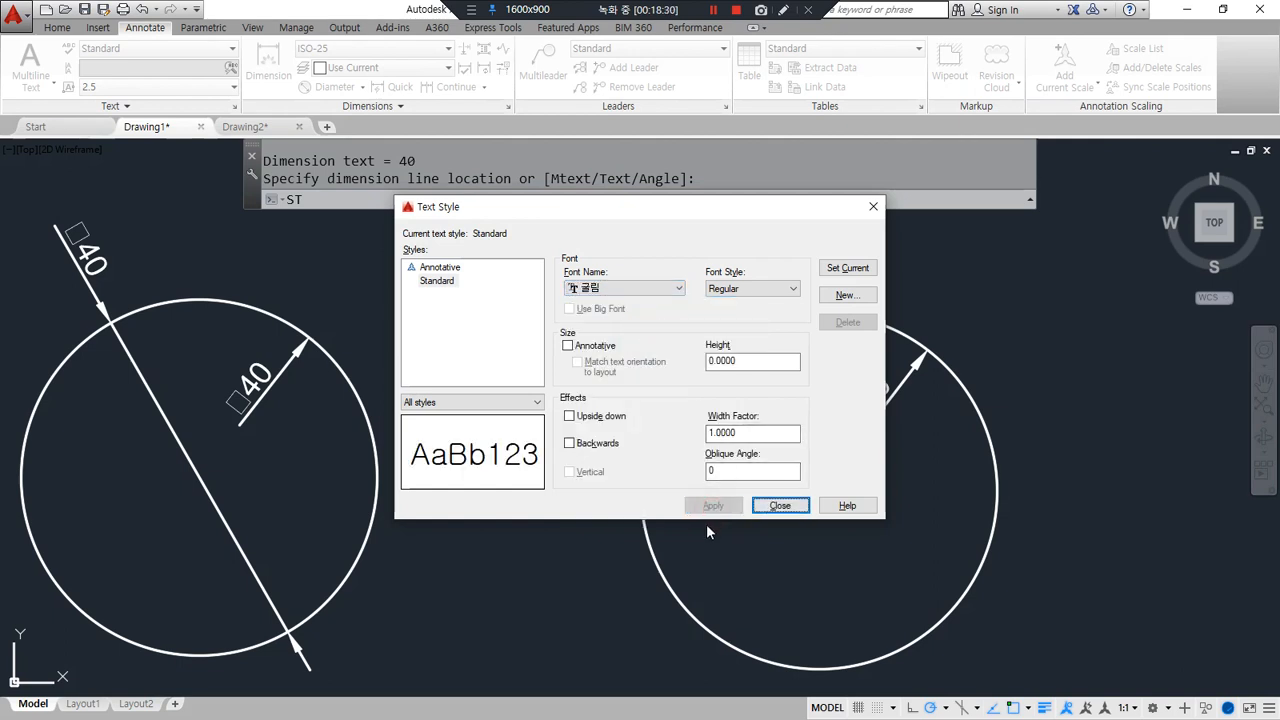
left_click(780, 505)
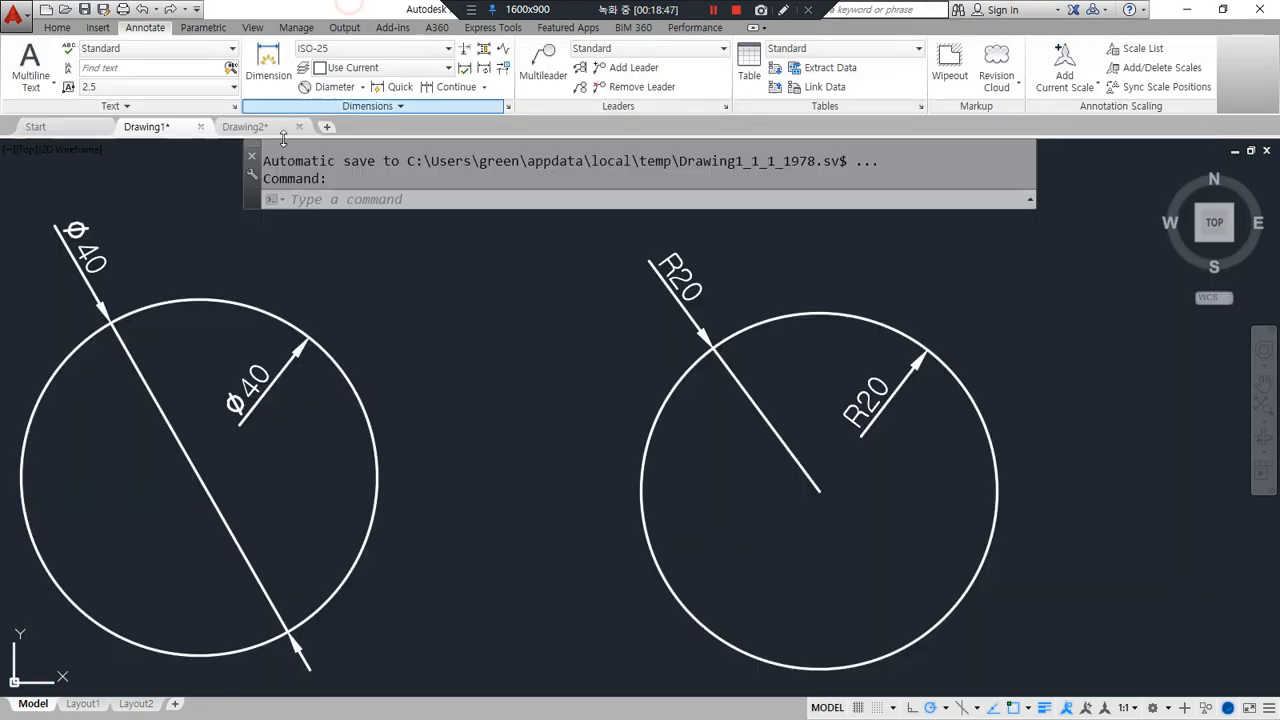
left_click(363, 88)
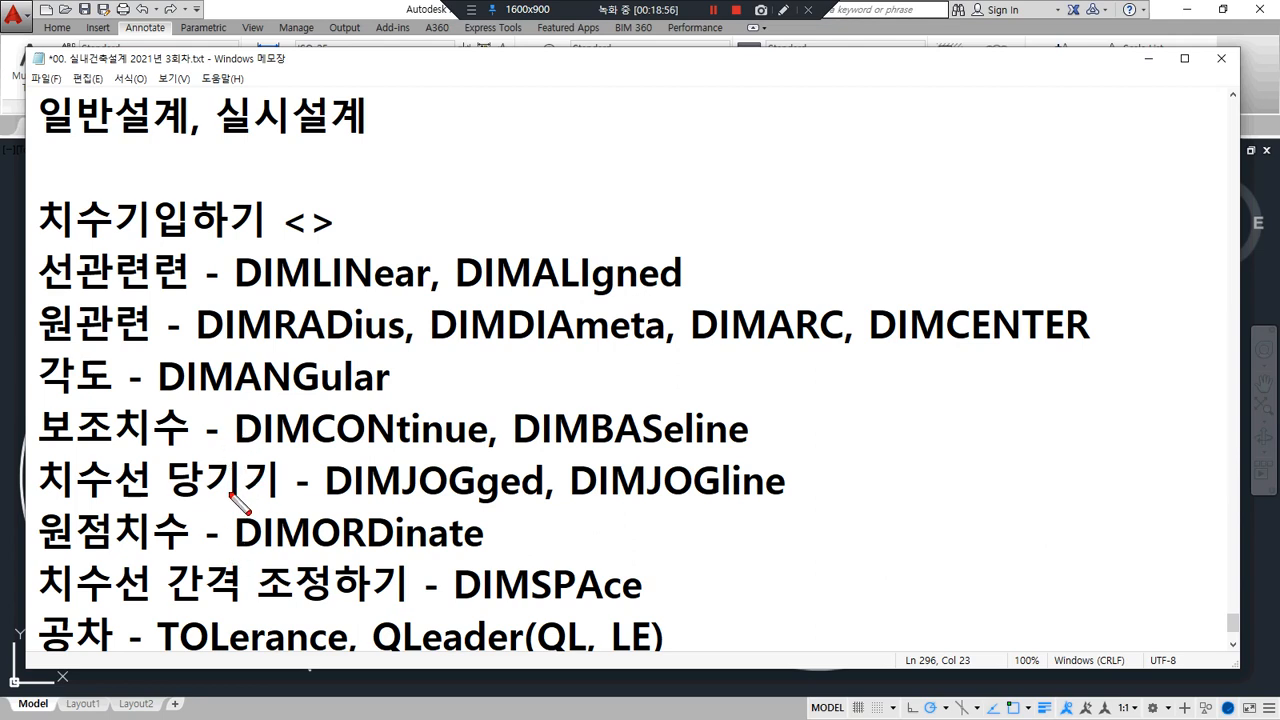
left_click_drag(322, 500, 830, 505)
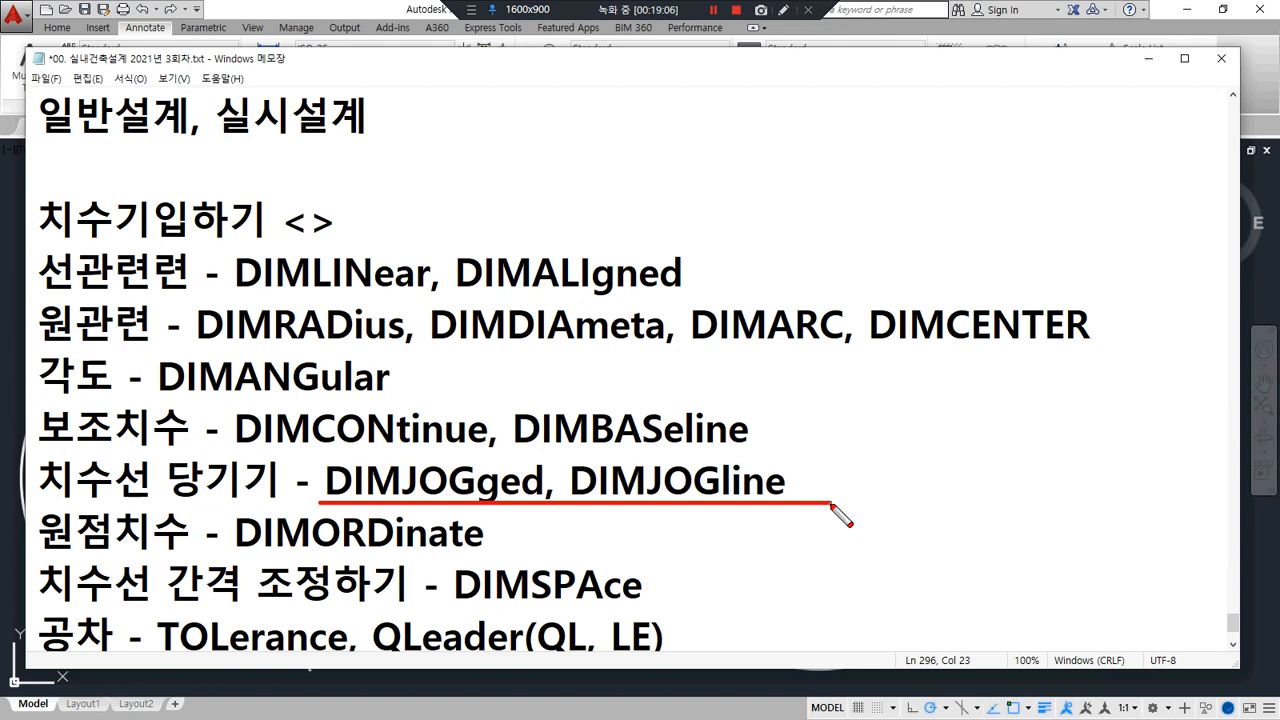
left_click_drag(787, 503, 360, 512)
key("Escape")
left_click(283, 7)
Draw a long, very shallow three-point arc curving upward to the left of the two dimensioned circles.
scroll(729, 449, "down", 2)
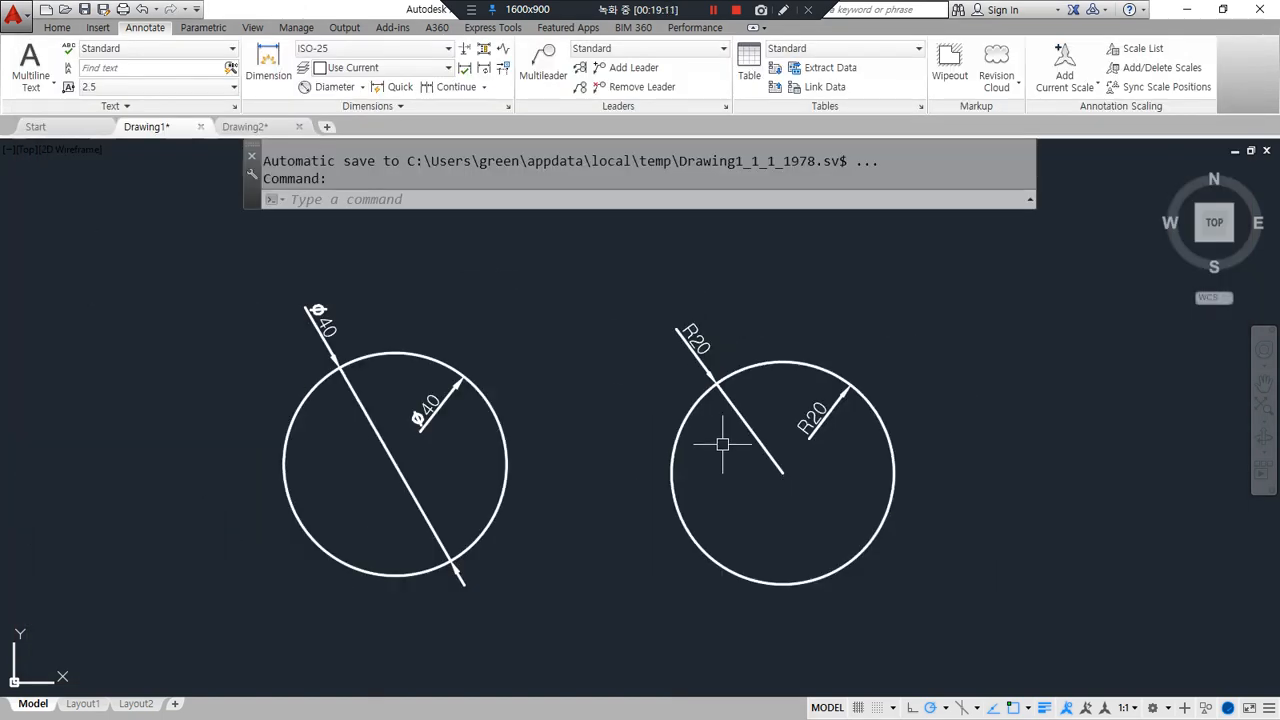
middle_click_drag(390, 410, 1019, 465)
type("a")
key("Return")
left_click(750, 430)
left_click(620, 421)
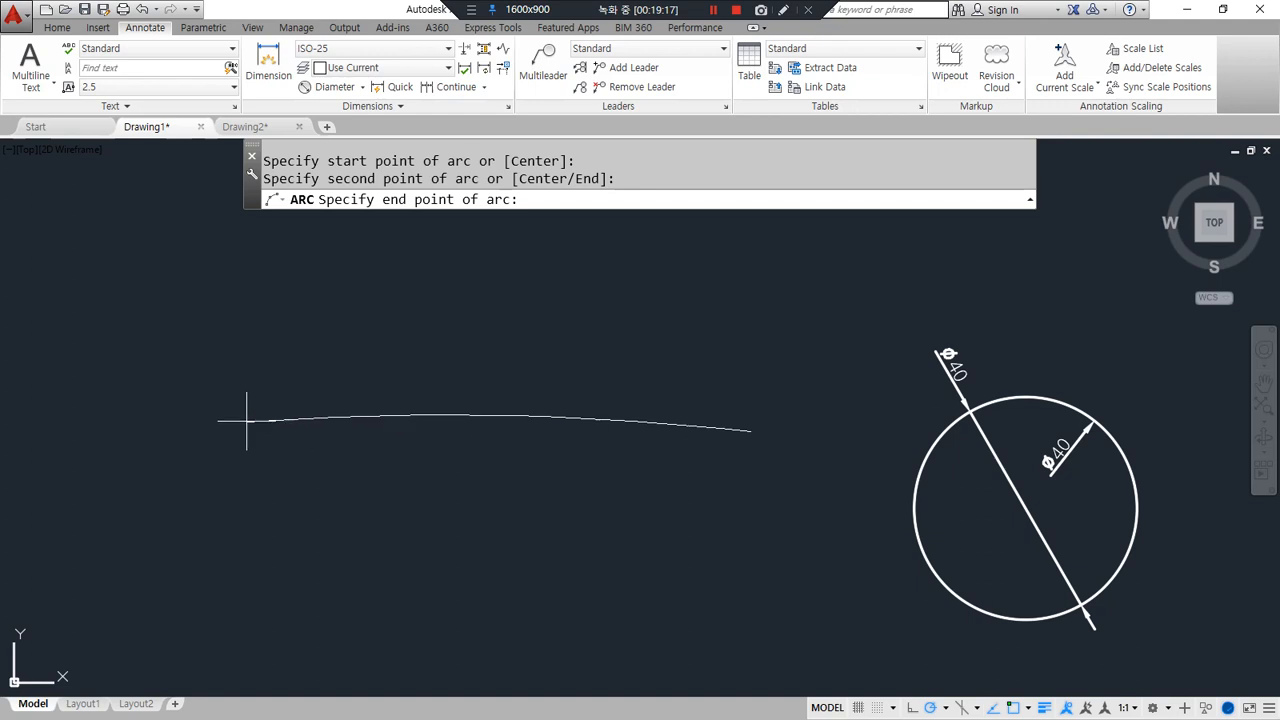
left_click(246, 418)
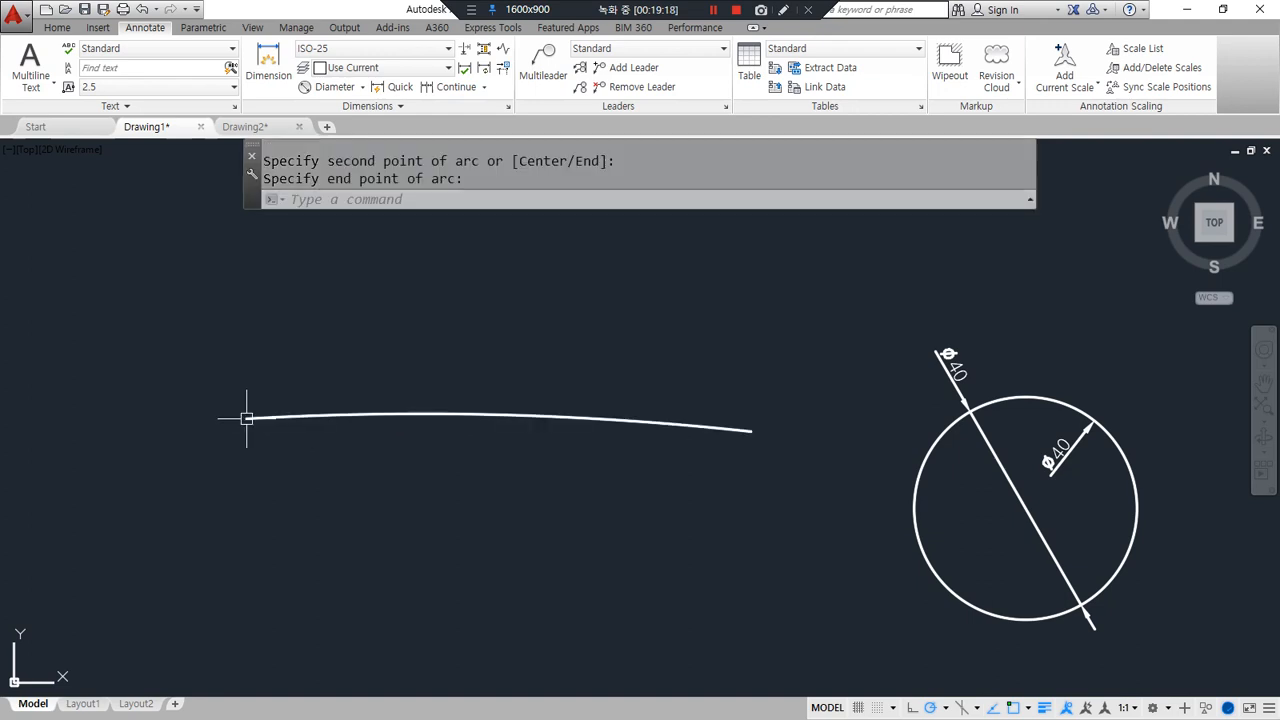
left_click(634, 423)
key("Escape")
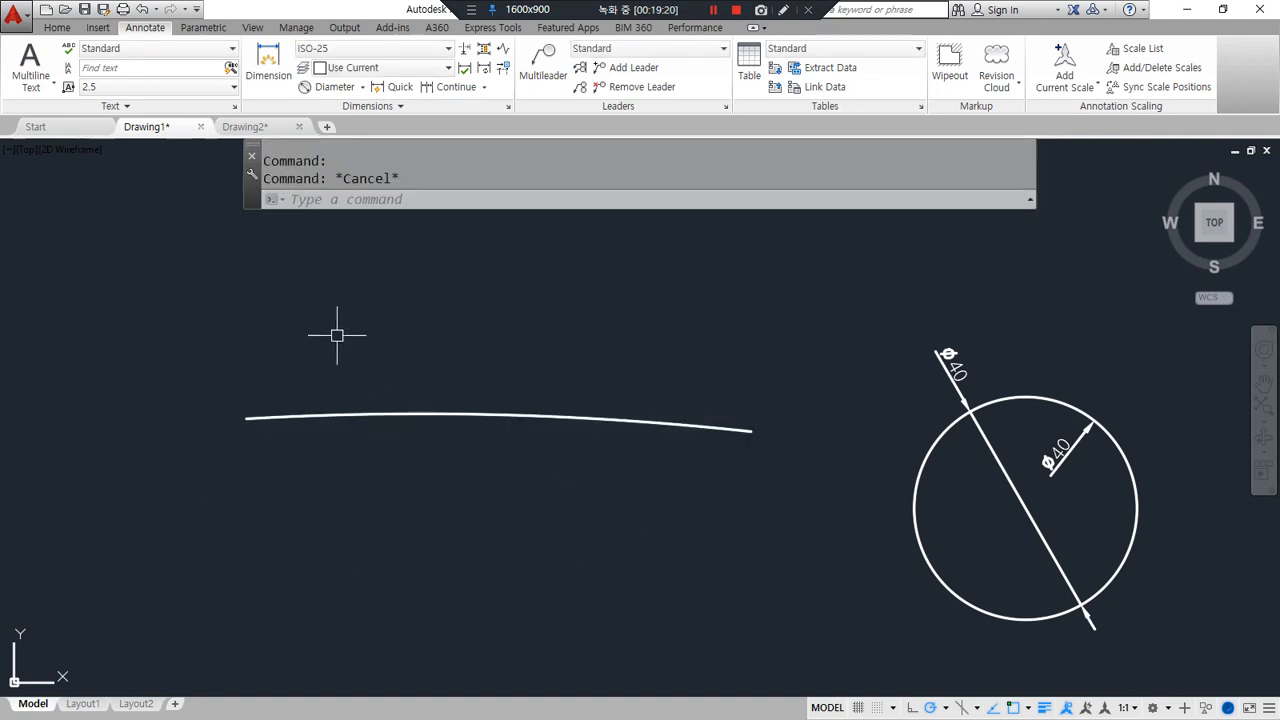
Add a radius dimension to the new shallow arc, right of its middle, with the text above the arc.
left_click(362, 87)
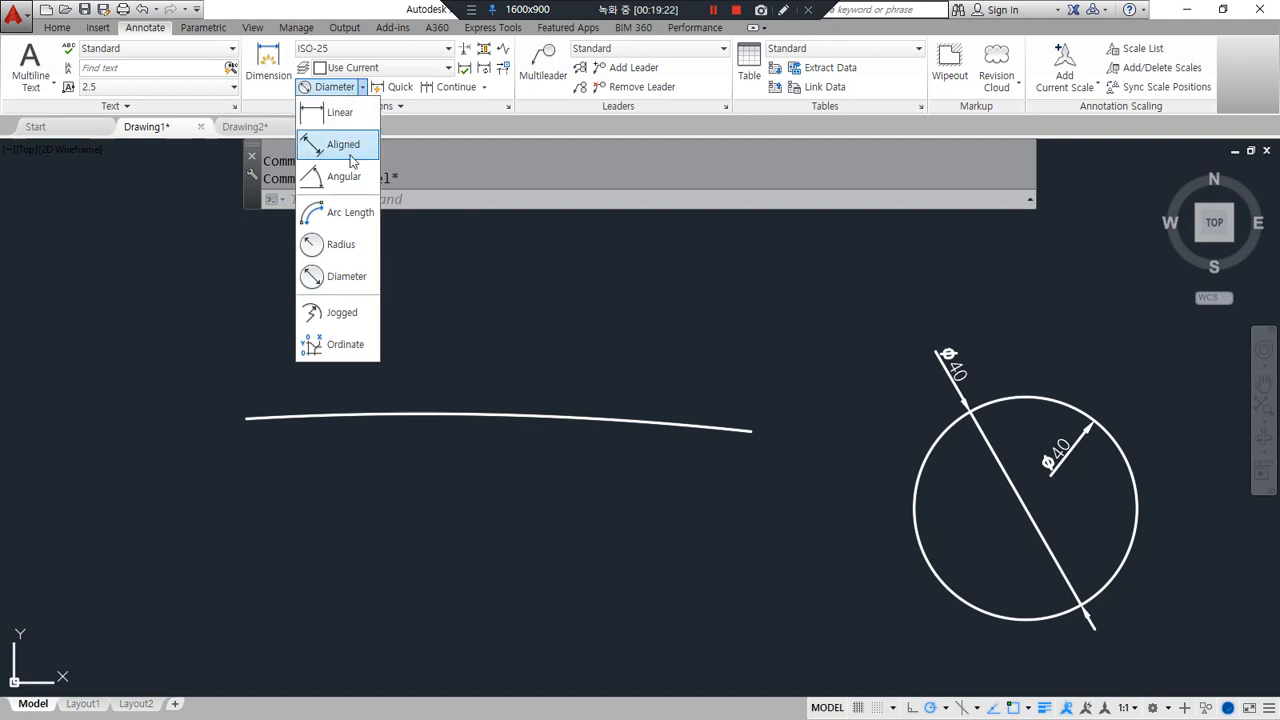
left_click(338, 244)
left_click(560, 414)
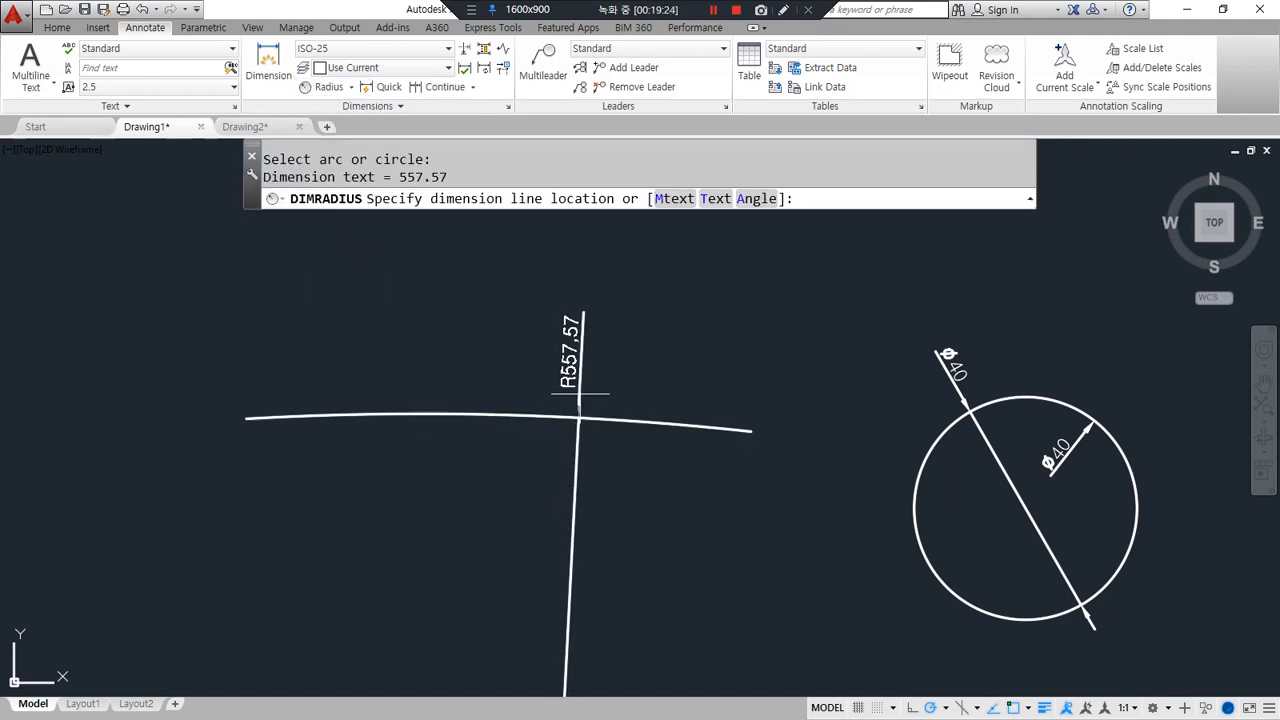
left_click(592, 420)
Examine how far the arc's radius dimension line runs down to its centre, and return to a close view of the arc.
scroll(543, 466, "down", 5)
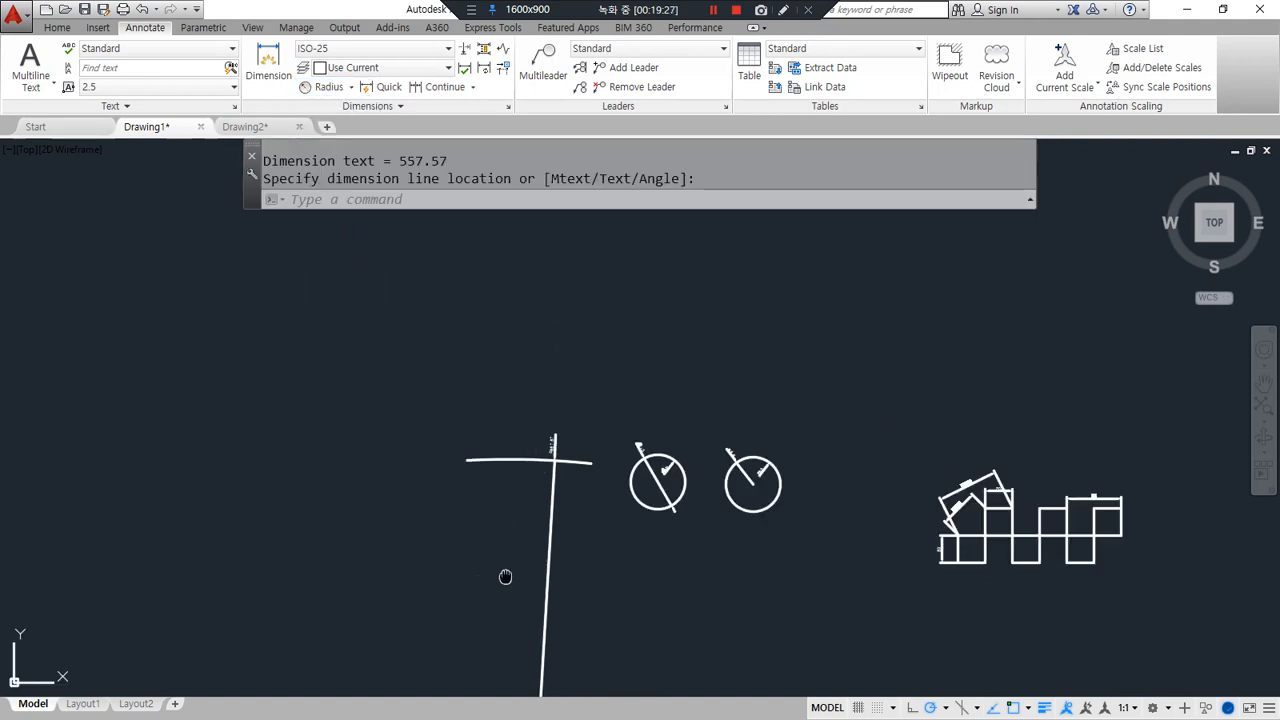
middle_click_drag(506, 577, 466, 306)
scroll(451, 531, "down", 5)
scroll(440, 665, "up", 2)
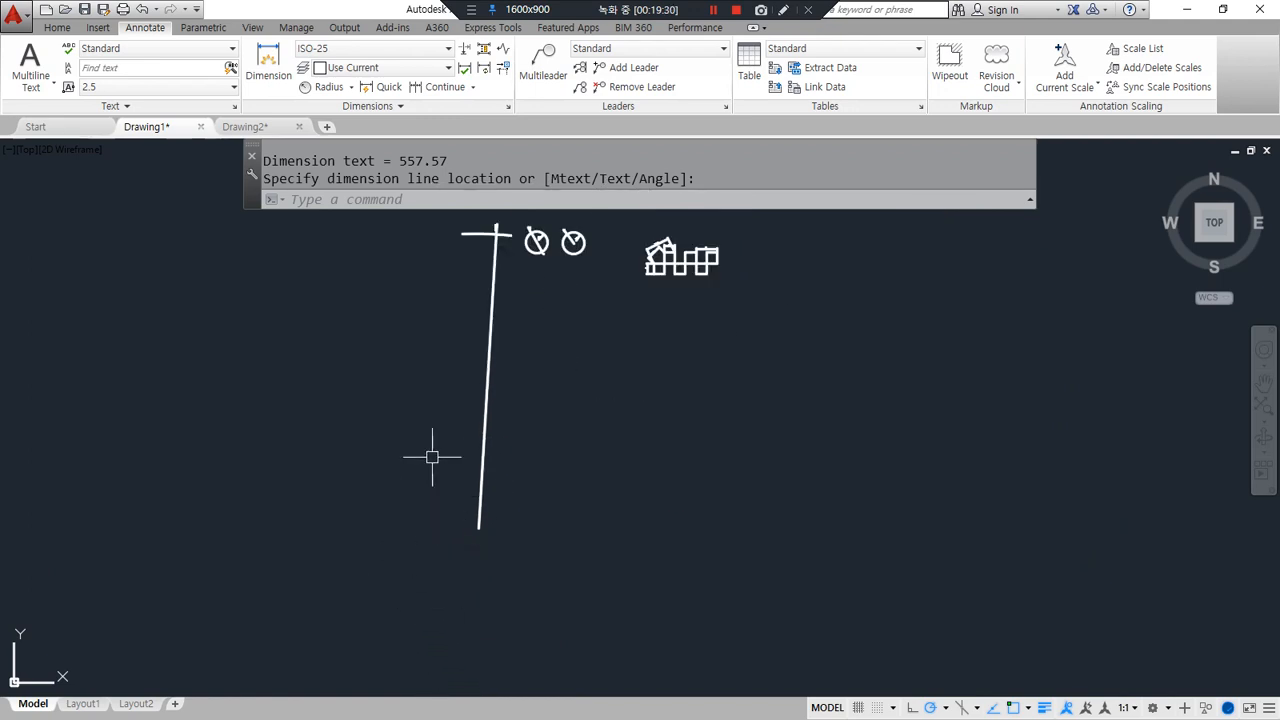
middle_click_drag(431, 457, 437, 471)
mouse_move(505, 602)
left_mouse_down()
mouse_move(505, 485)
mouse_move(516, 618)
left_mouse_up()
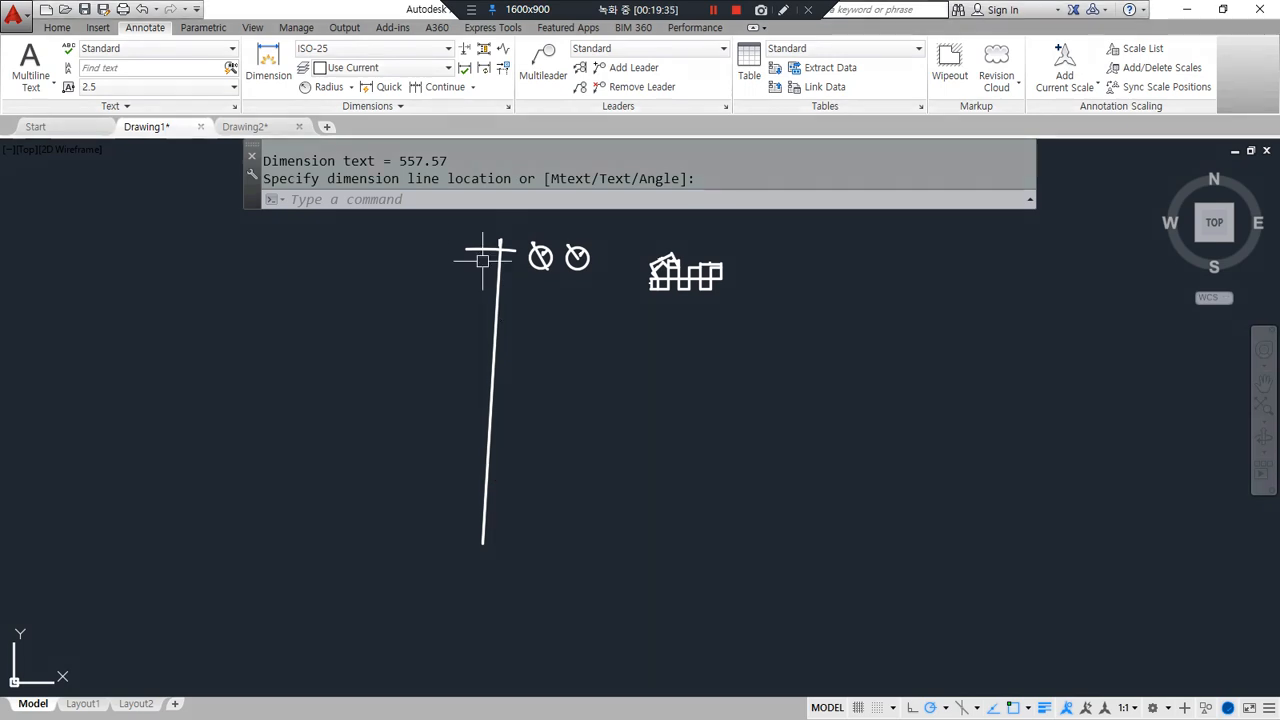
scroll(471, 240, "up", 5)
middle_click_drag(570, 358, 609, 383)
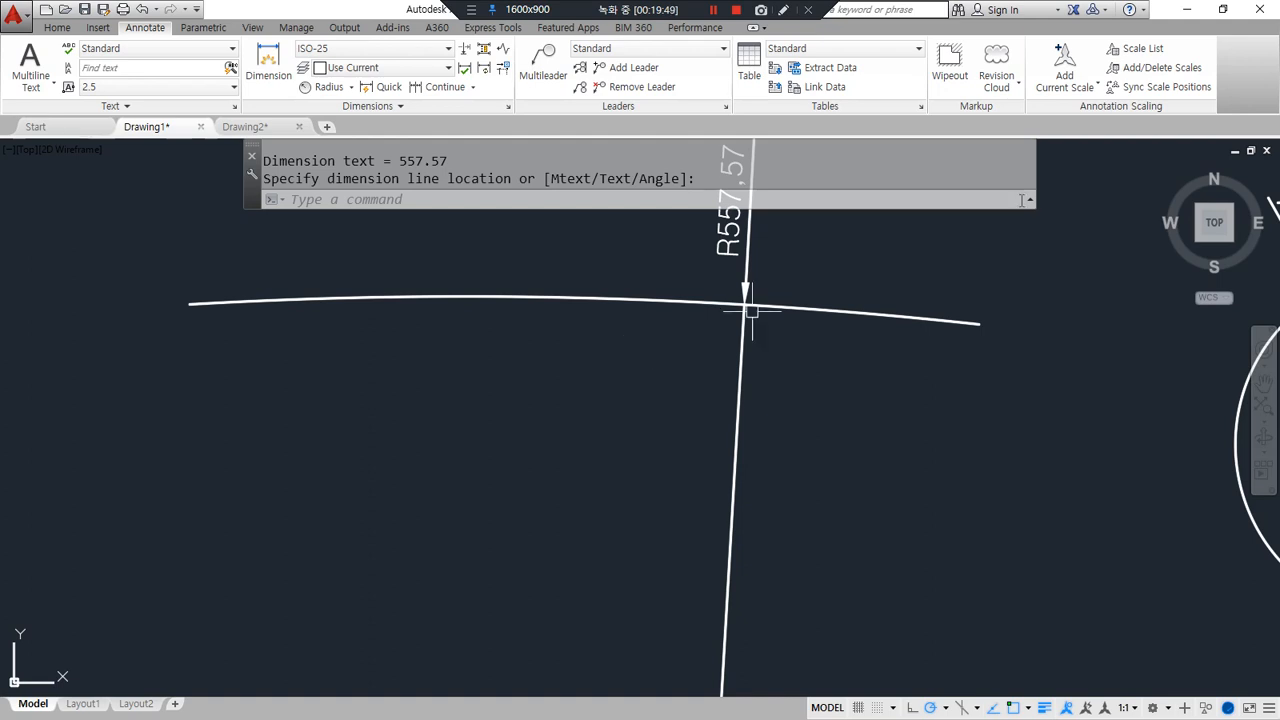
Add a jogged radius dimension to the shallow arc, left of the plain one, with centre override, text and jog below the arc.
left_click(352, 88)
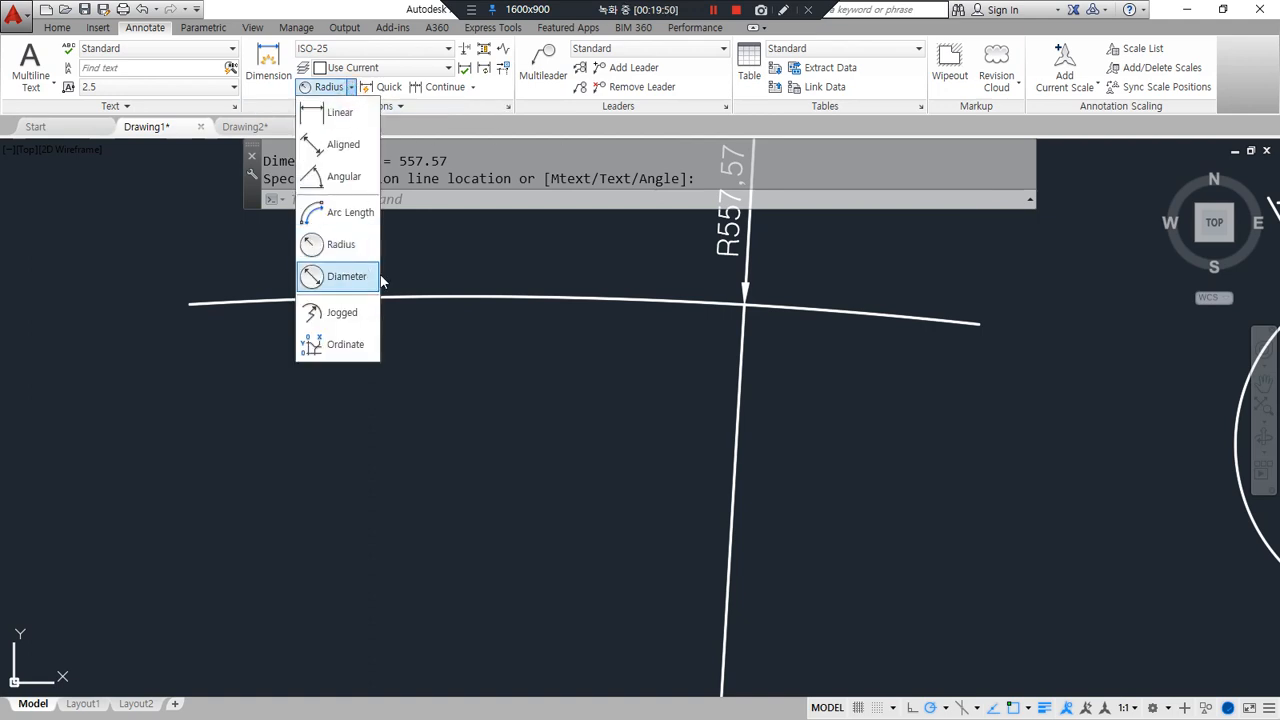
left_click(363, 318)
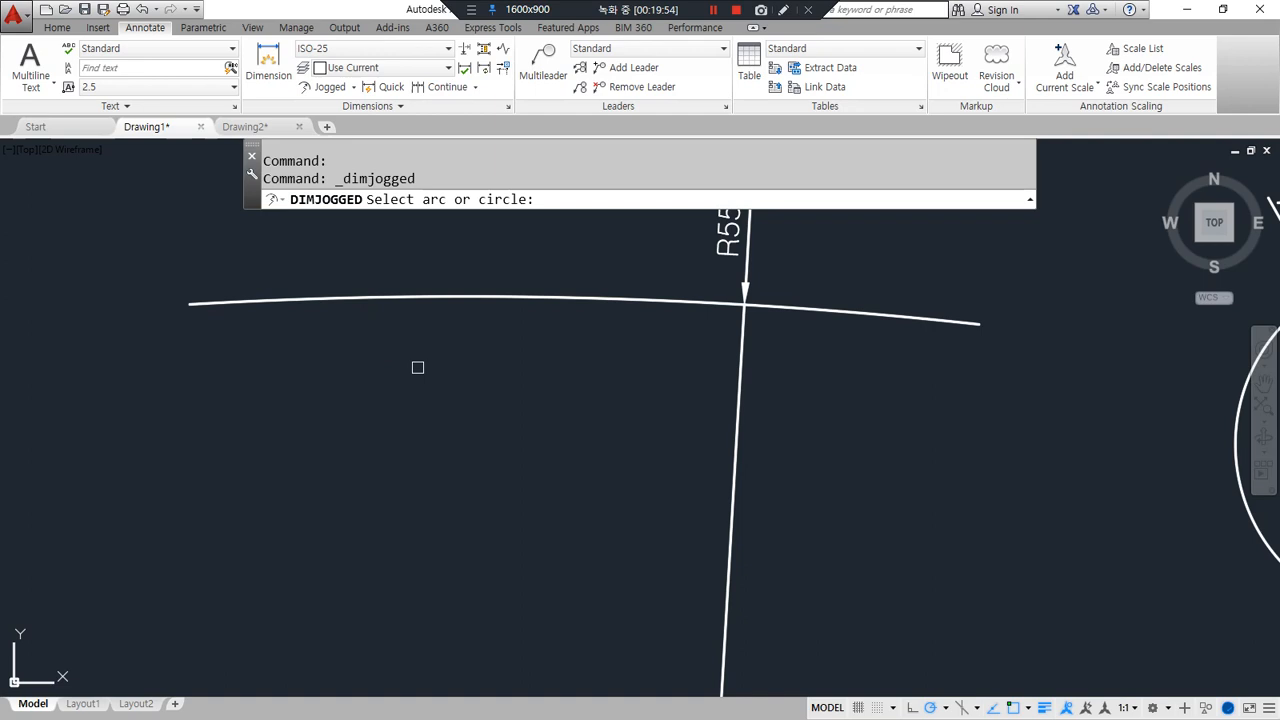
left_click(496, 296)
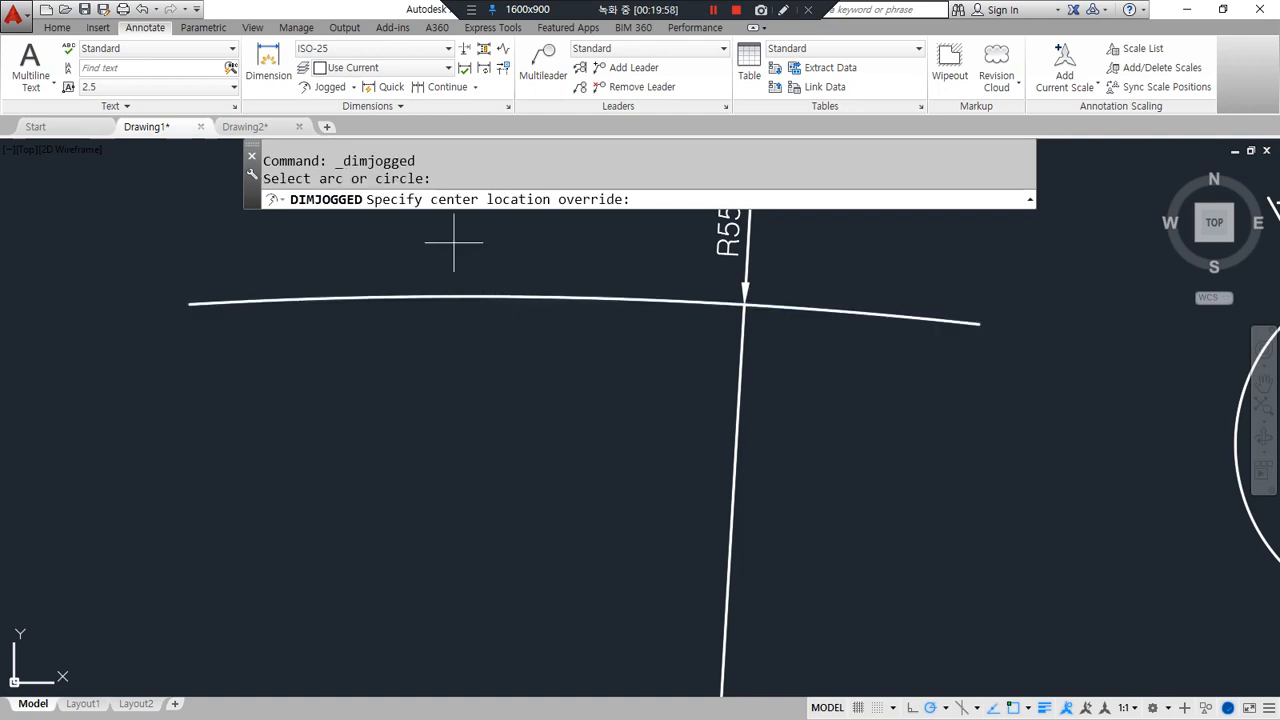
left_click_drag(429, 218, 611, 218)
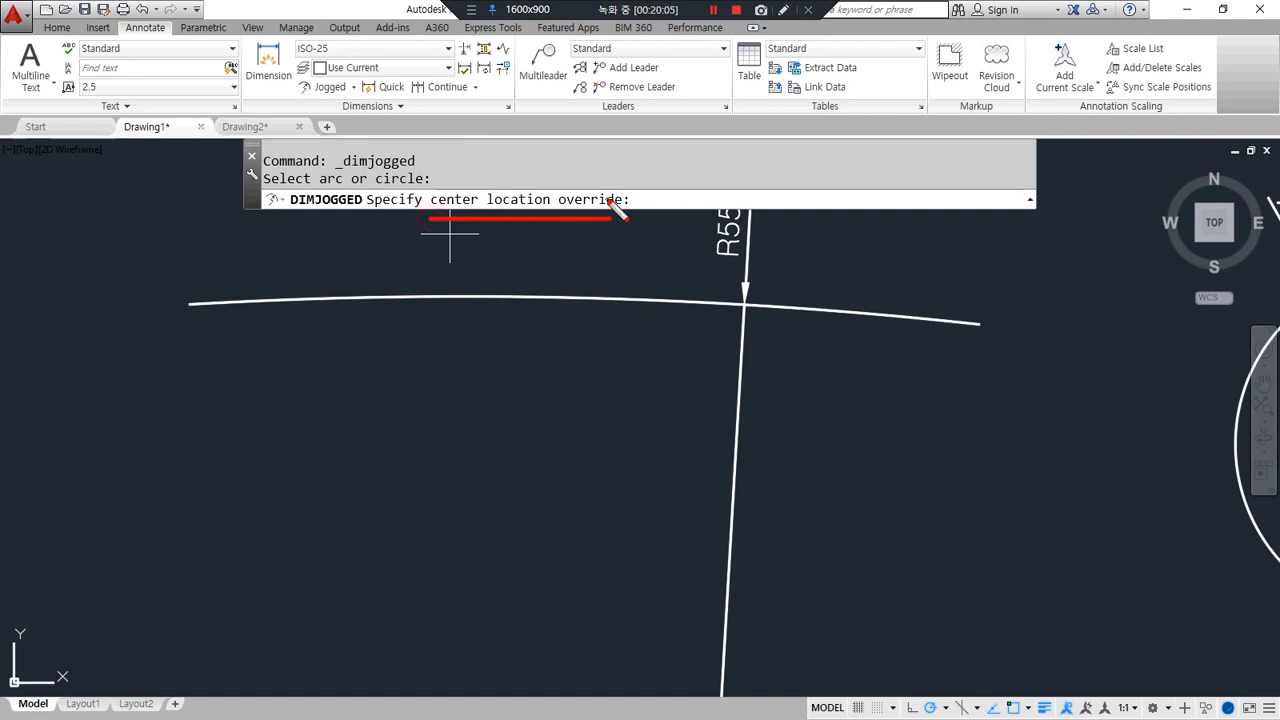
mouse_move(455, 220)
left_mouse_down()
mouse_move(430, 215)
mouse_move(470, 200)
mouse_move(456, 224)
mouse_move(618, 221)
left_mouse_up()
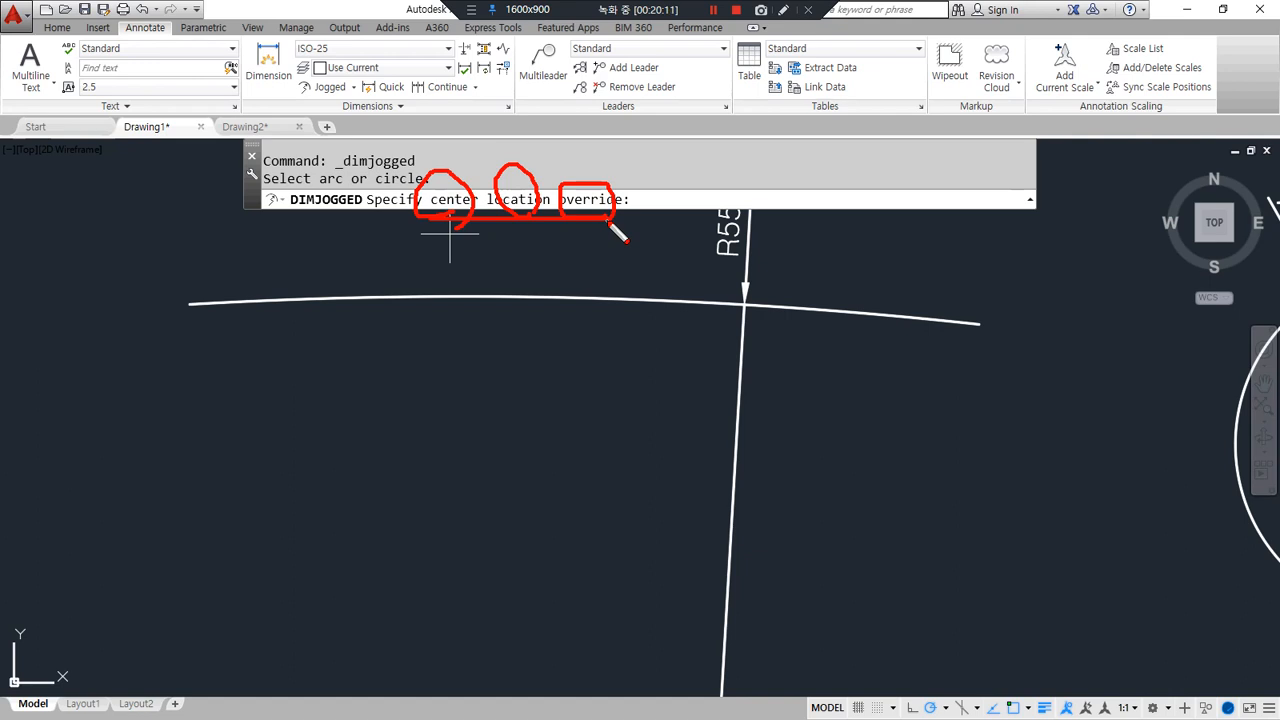
key("Escape")
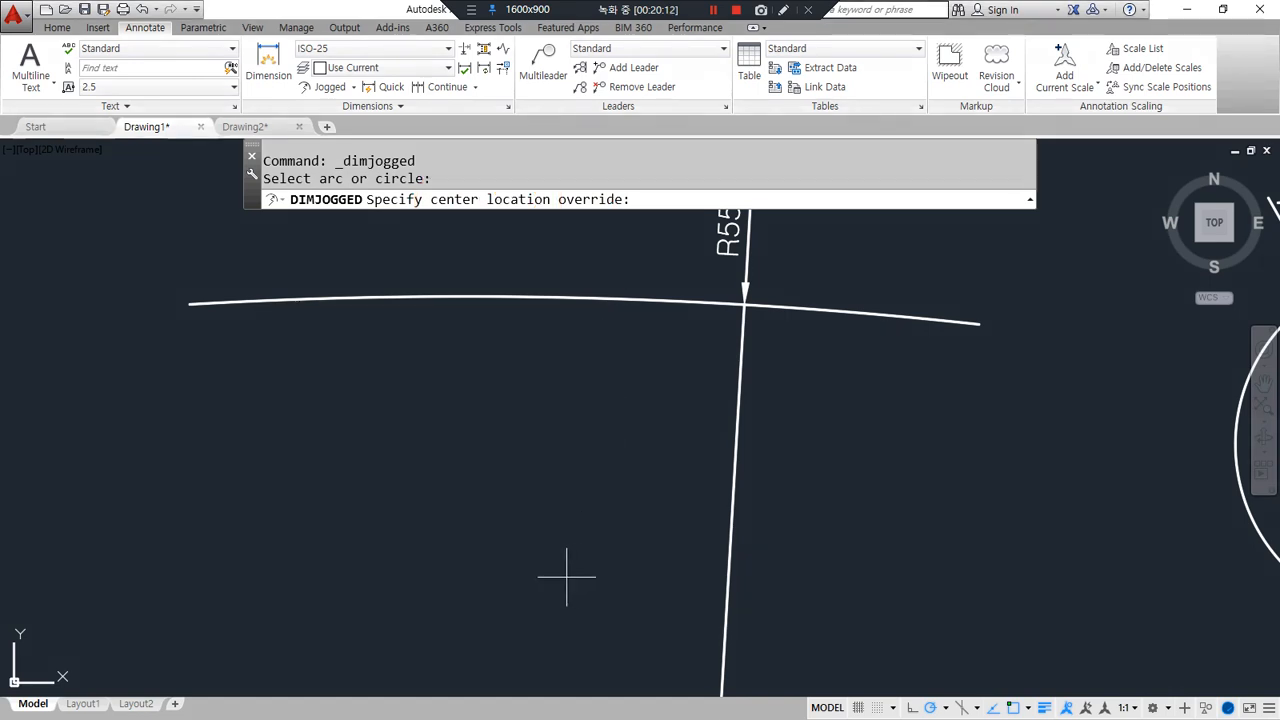
left_click(559, 606)
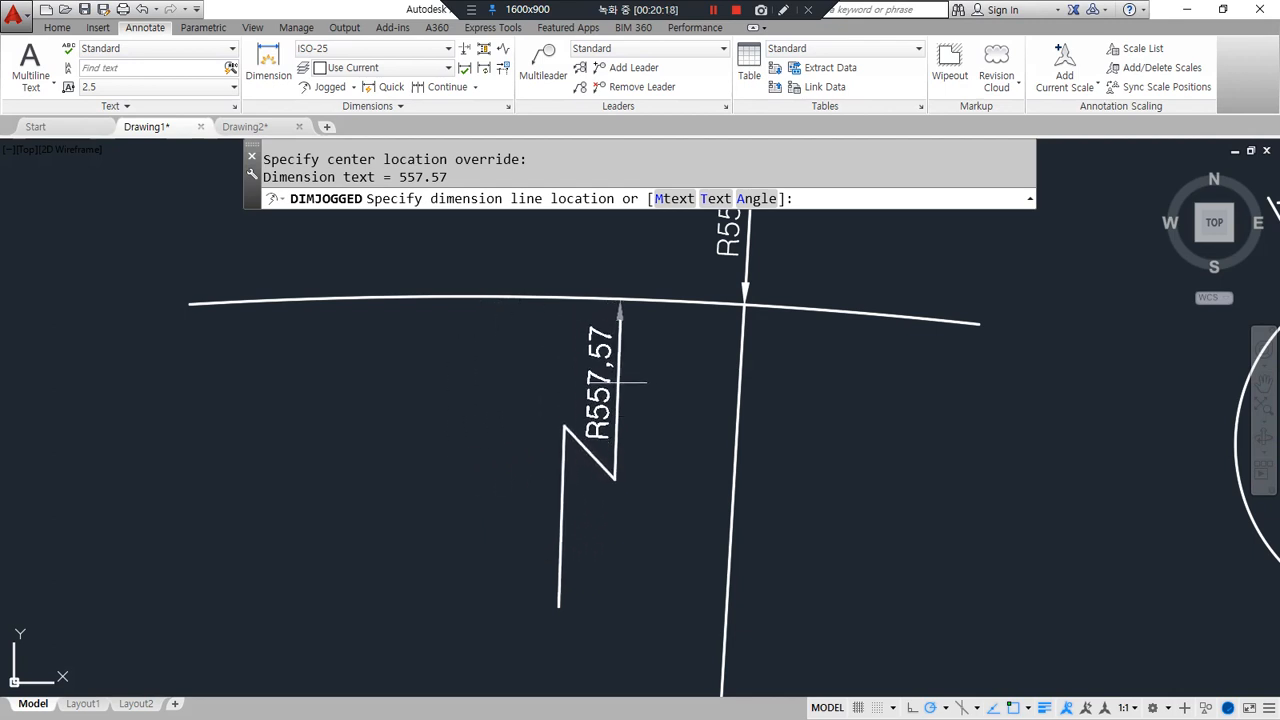
left_click(621, 400)
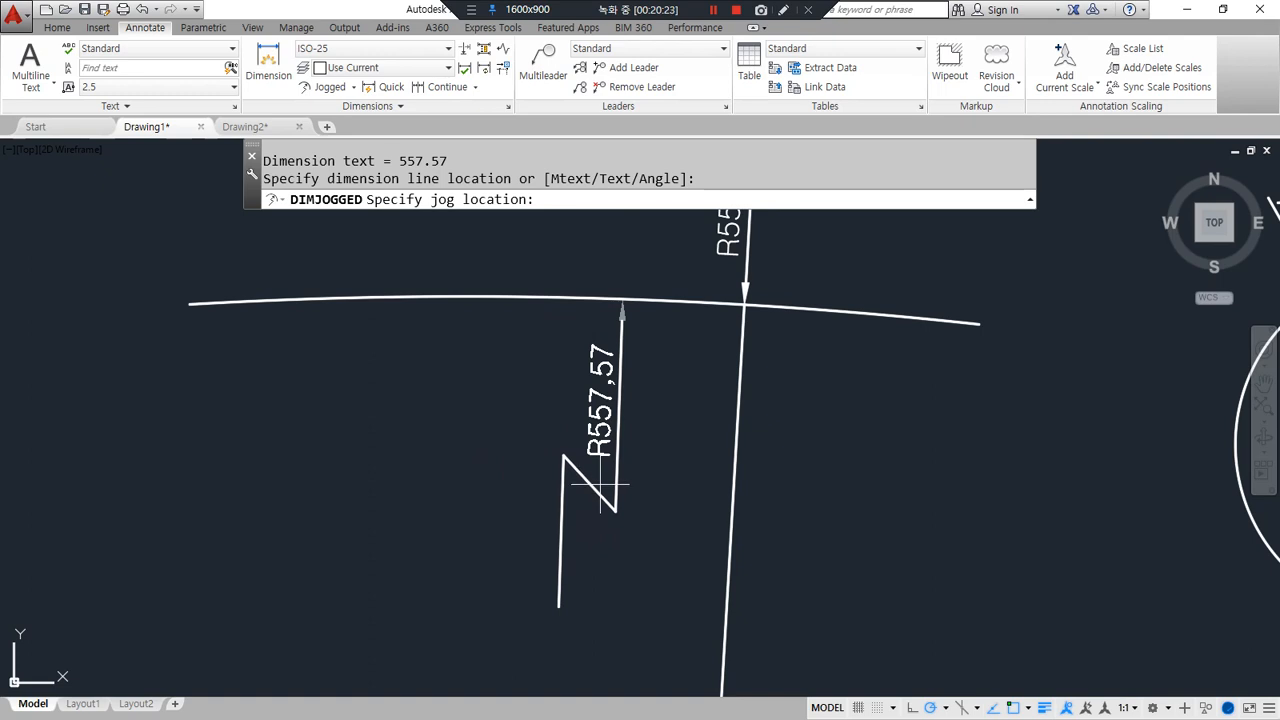
left_click(600, 485)
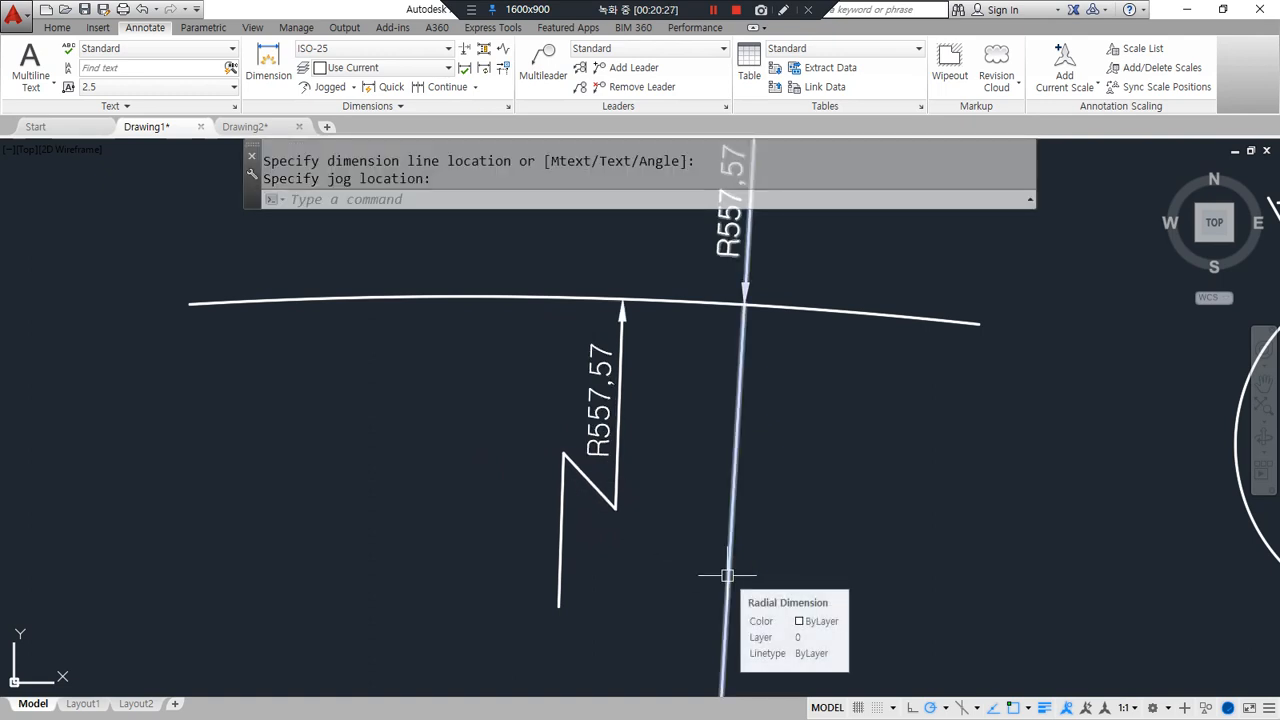
Add a second jogged radius dimension near the shallow arc's left end, with centre override, text and jog below the arc.
key("Return")
left_click(333, 299)
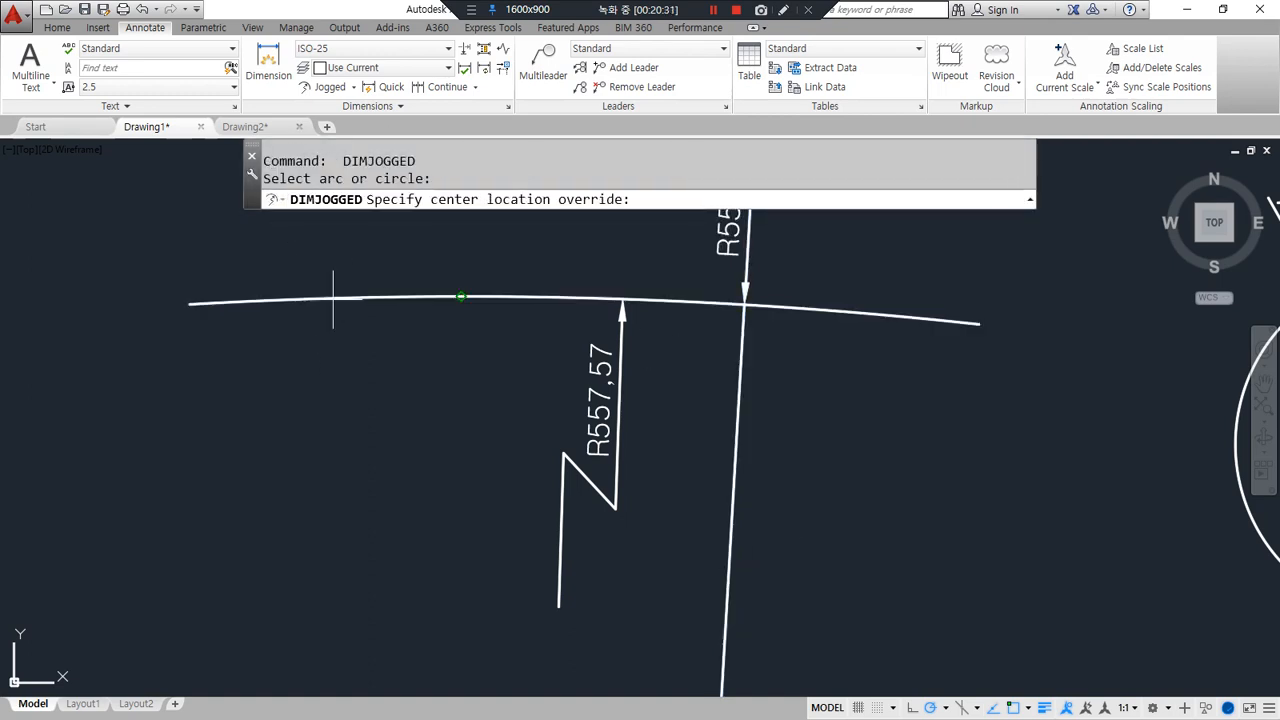
left_click(387, 594)
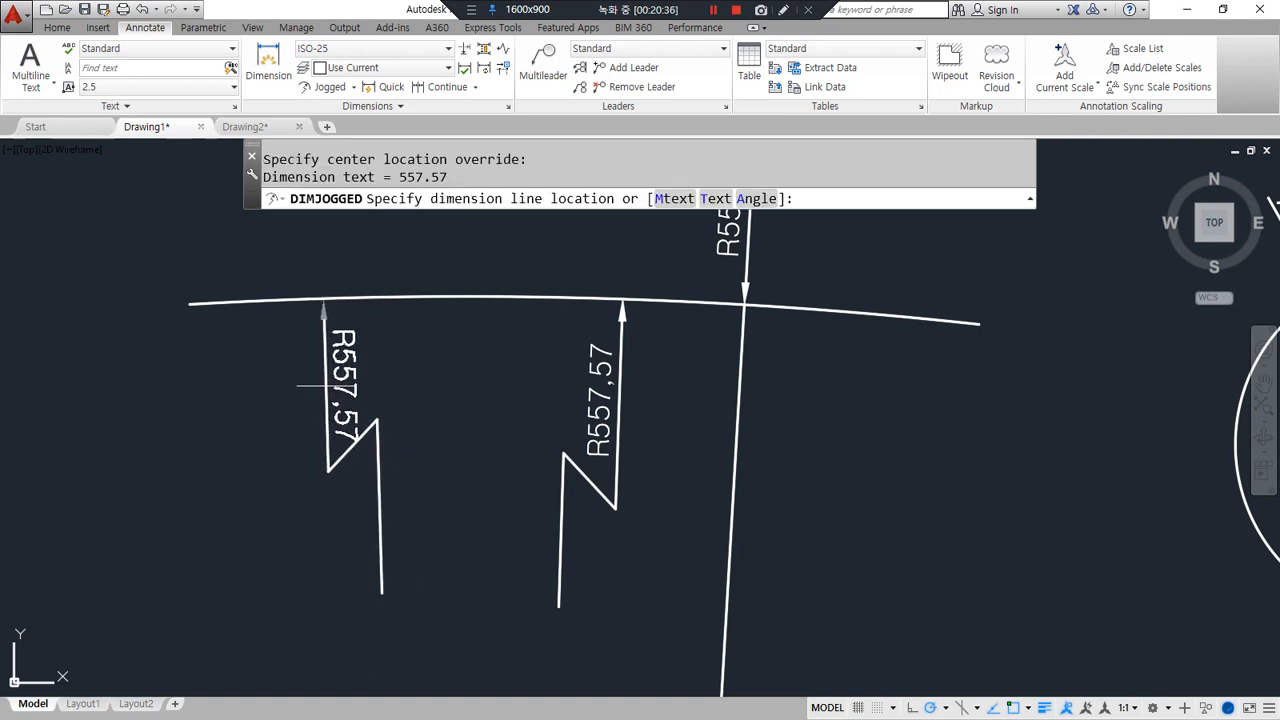
left_click(333, 420)
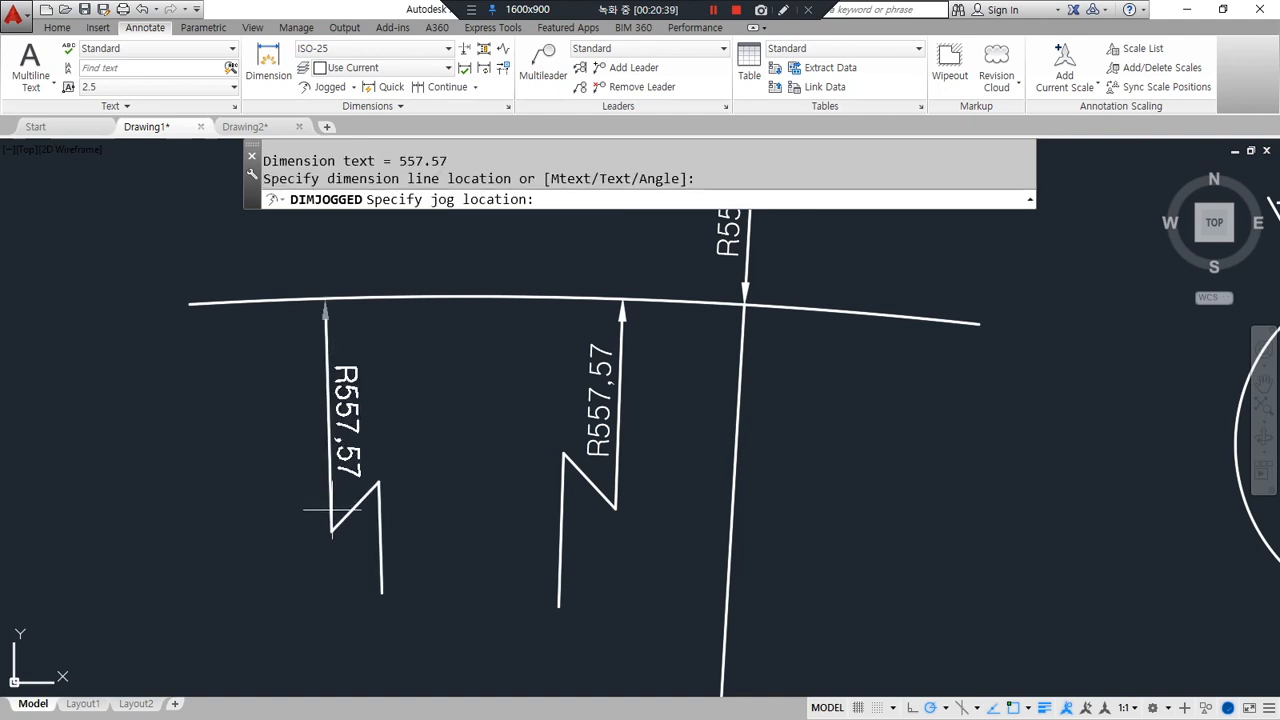
left_click(332, 510)
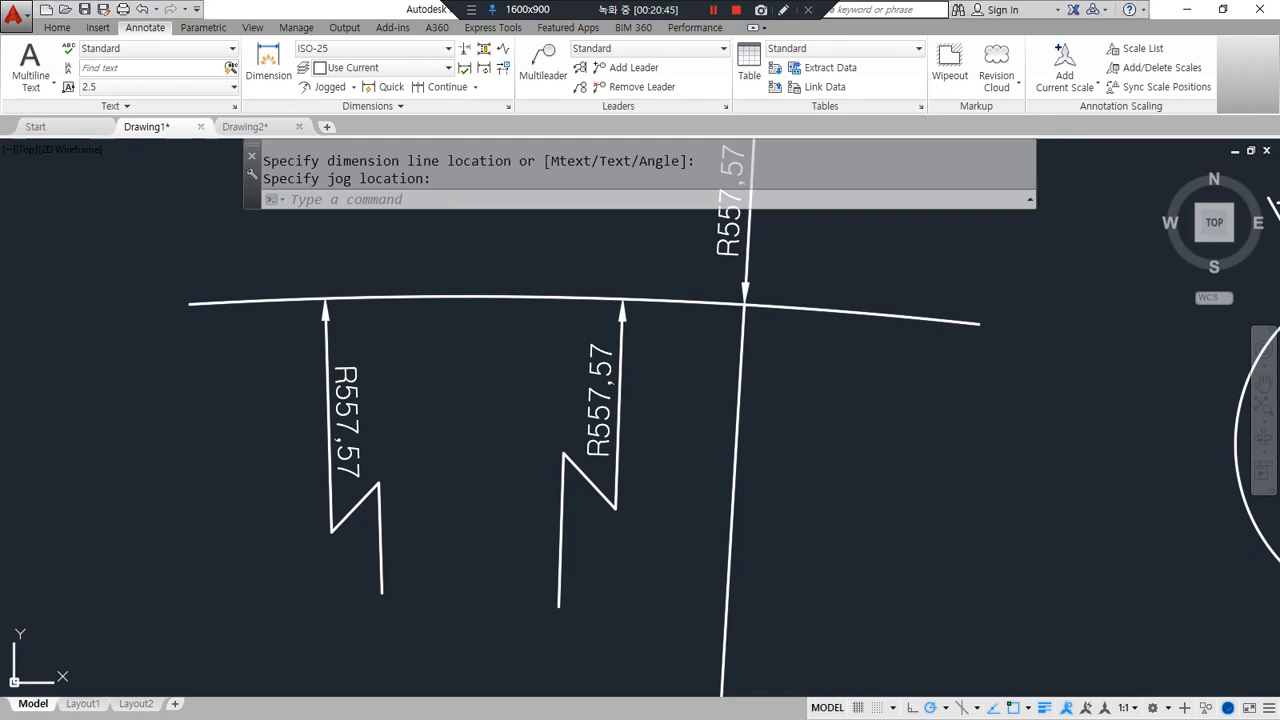
Switch to the browser and open the 기초예제 post from page 3 of the cadcamp.tistory.com blog.
left_click_drag(0, 120, 656, 84)
left_click(222, 301)
scroll(738, 507, "down", 9)
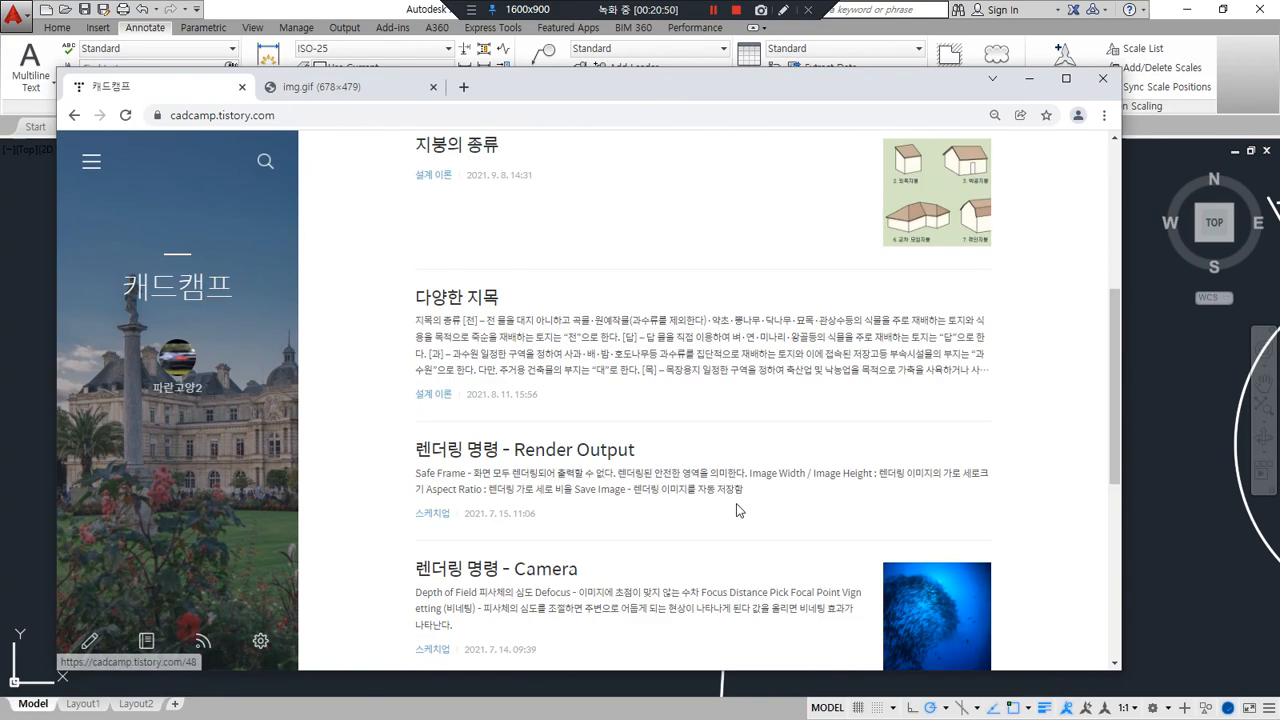
scroll(738, 510, "down", 5)
left_click(684, 553)
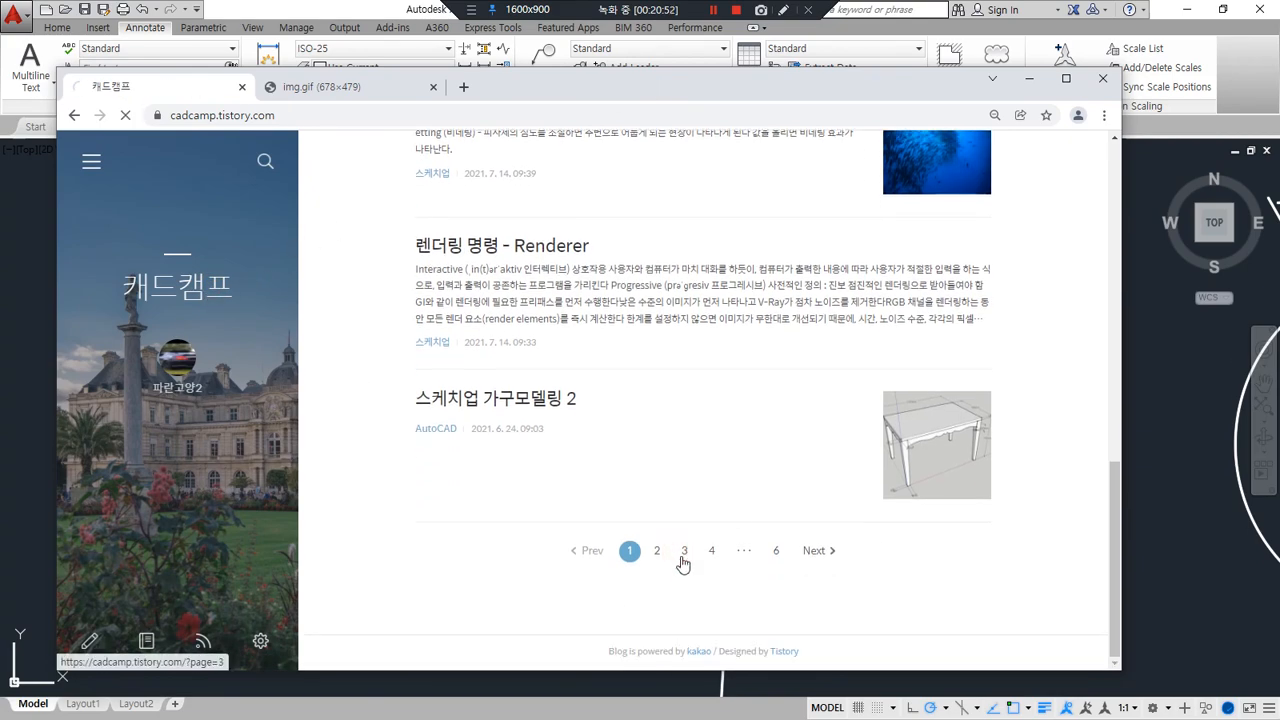
scroll(514, 424, "down", 3)
left_click(474, 400)
scroll(585, 422, "down", 5)
scroll(587, 424, "down", 15)
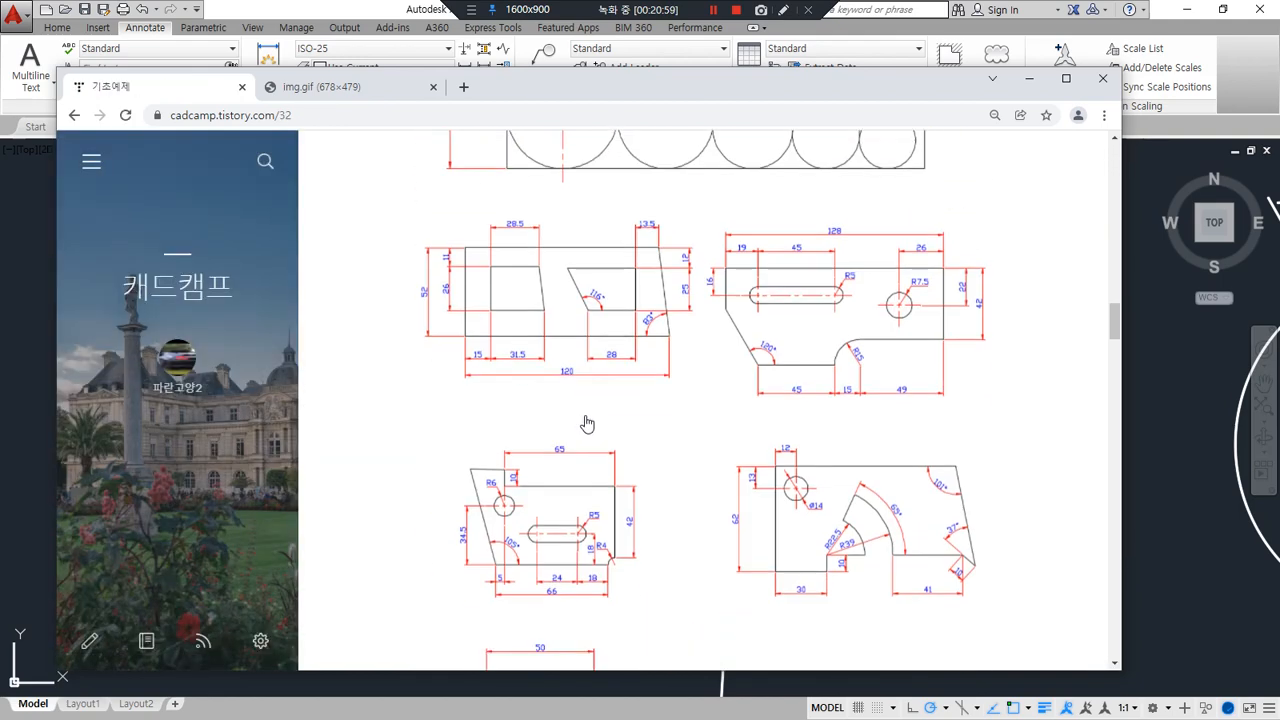
Find and circle the jogged radius dimensions on the hook-shaped and egg-shaped example drawings in the post.
scroll(587, 424, "down", 10)
mouse_move(962, 472)
left_mouse_down()
mouse_move(897, 458)
mouse_move(1007, 442)
left_mouse_up()
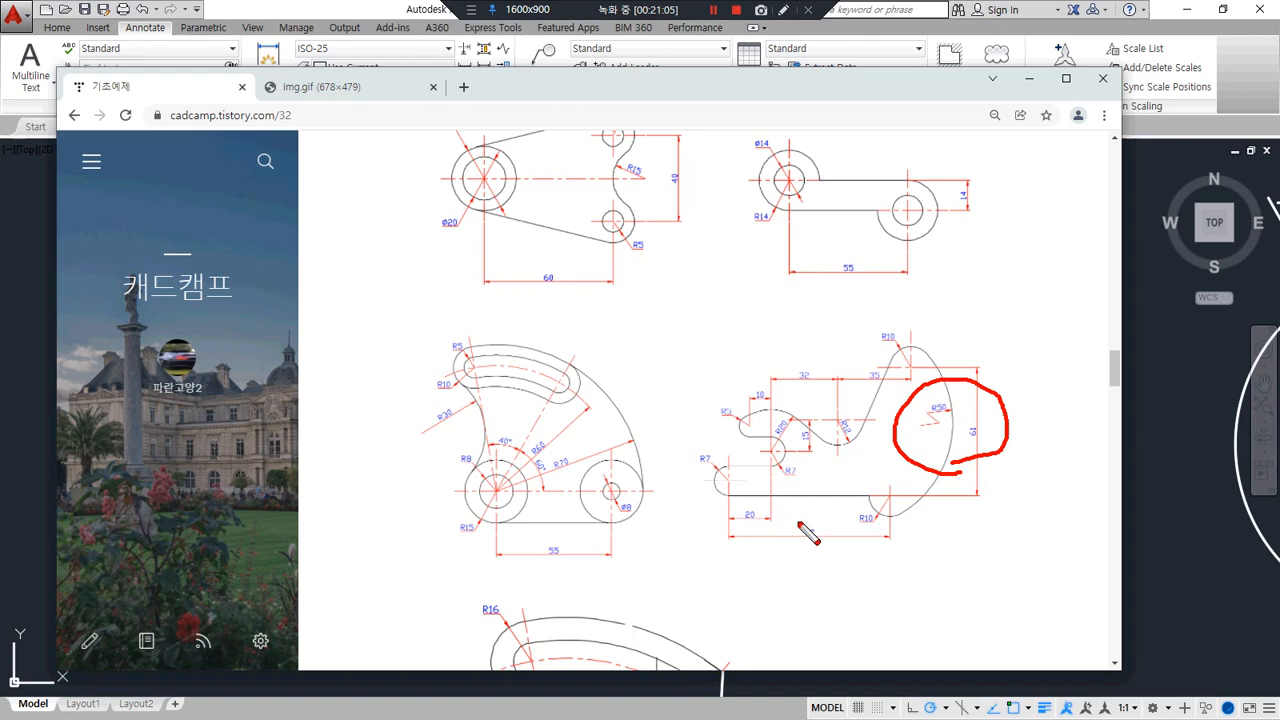
left_click_drag(958, 464, 929, 359)
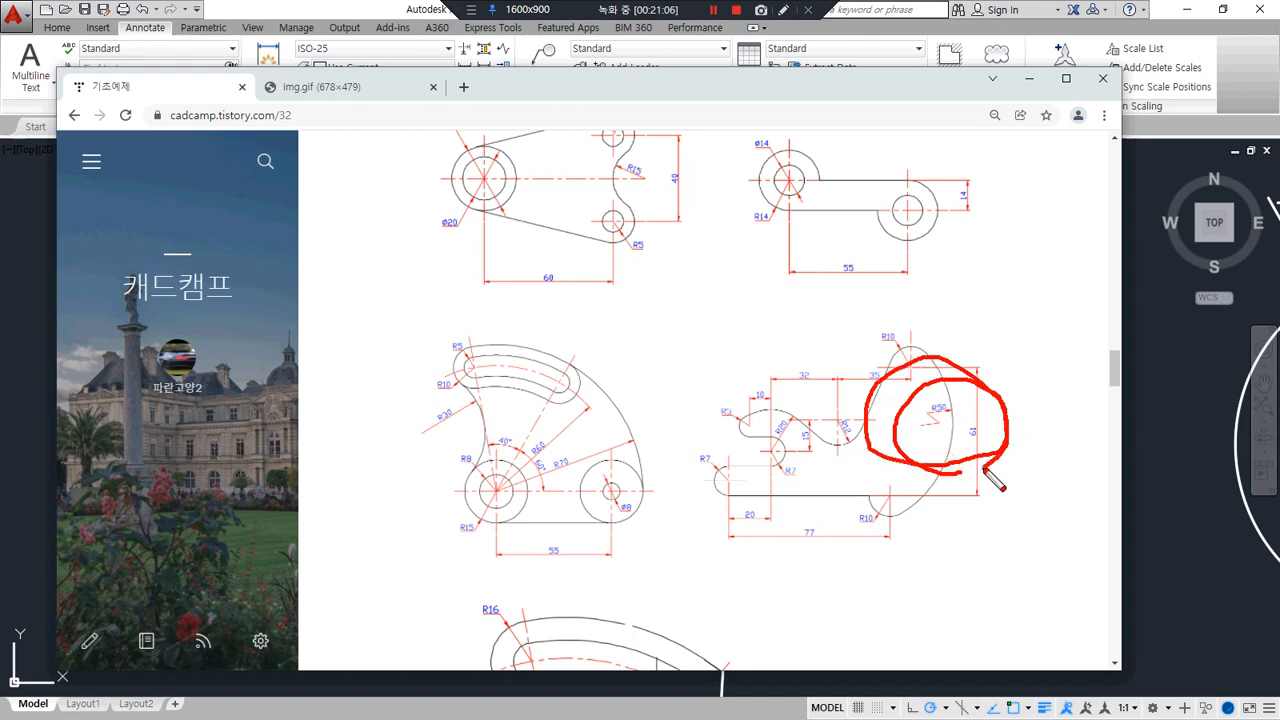
scroll(871, 466, "down", 5)
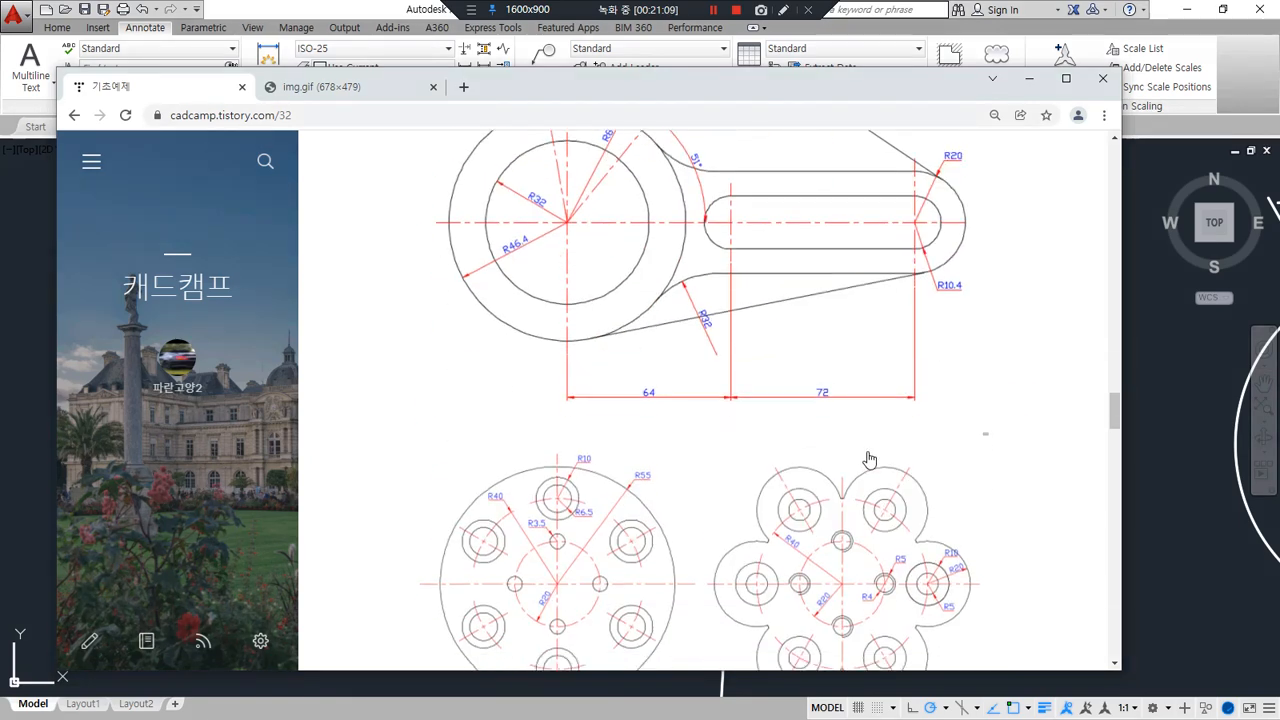
scroll(869, 458, "down", 5)
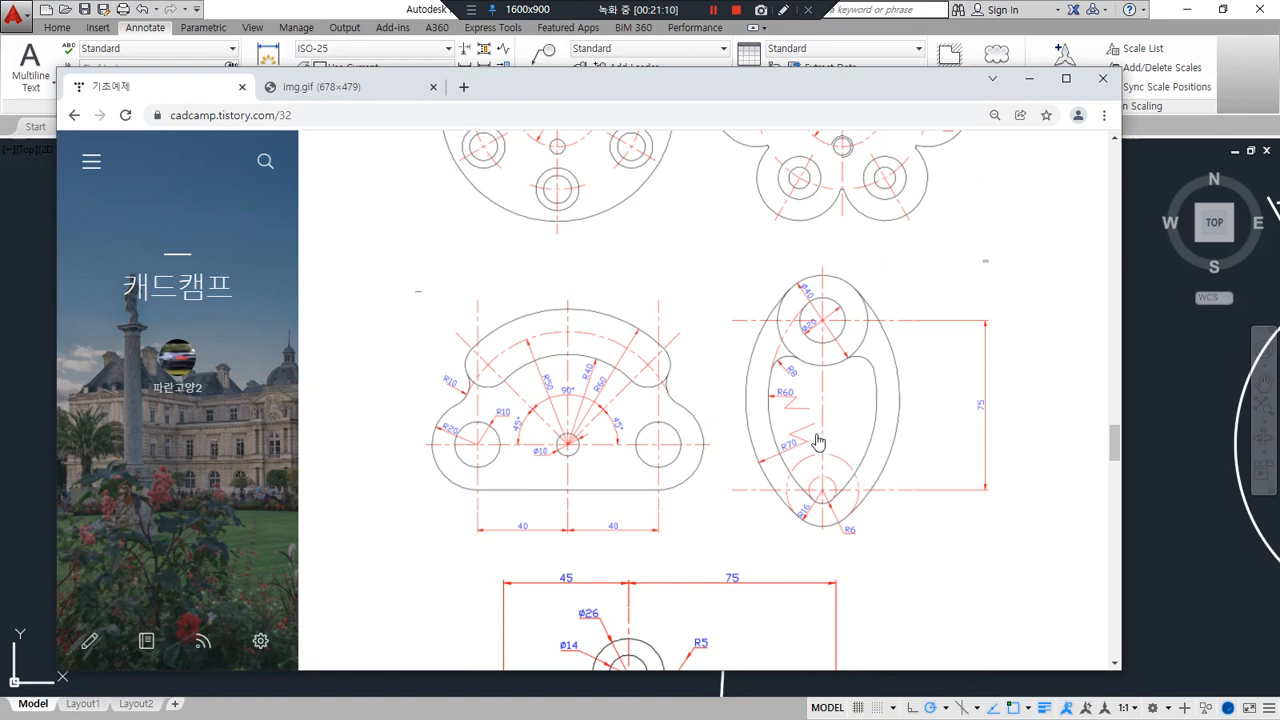
left_click_drag(800, 421, 817, 406)
left_click_drag(768, 466, 821, 459)
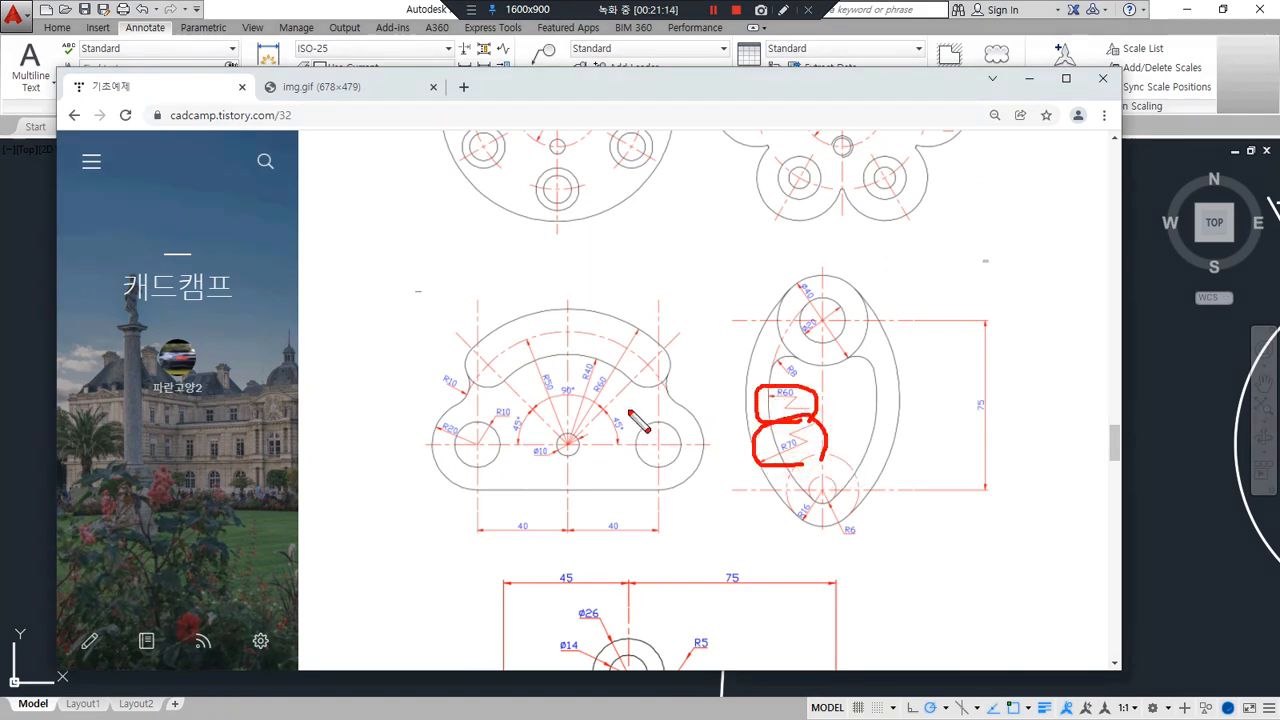
Circle the three jogged radius dimensions on the curved bracket example, outline the whole bracket drawing, and clear the marks.
scroll(638, 424, "down", 4)
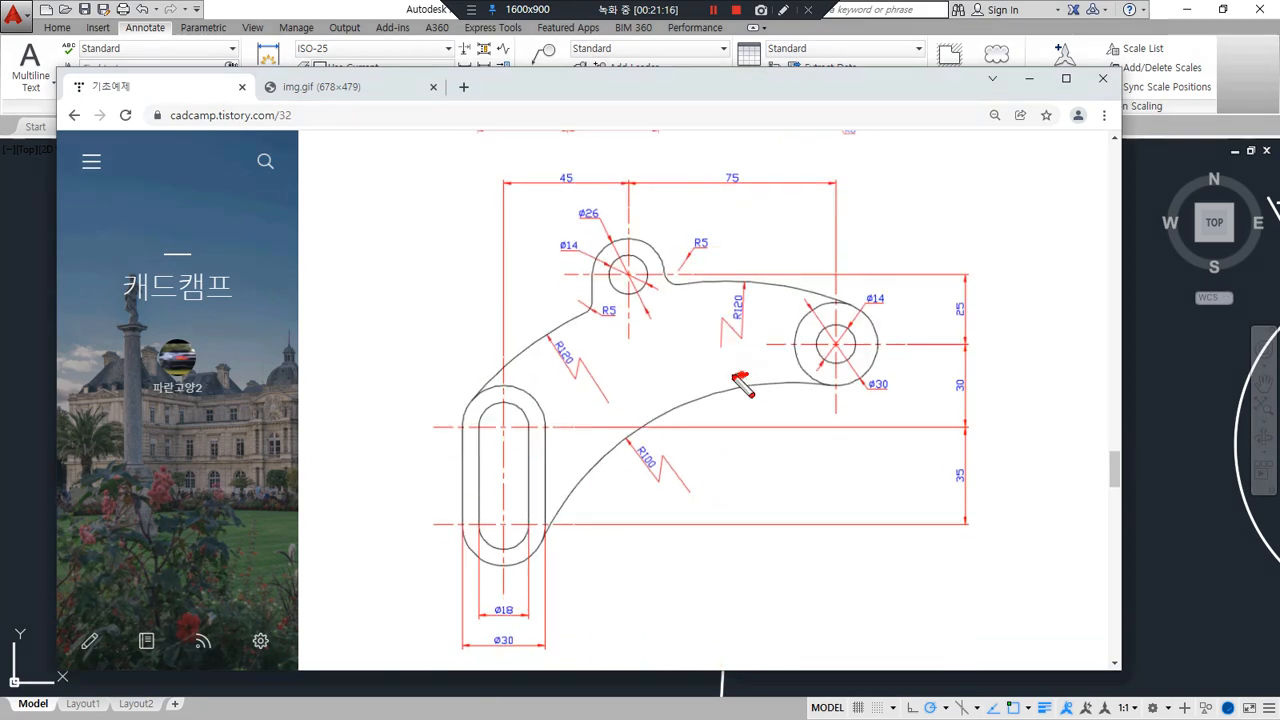
left_click_drag(738, 378, 762, 362)
left_click_drag(548, 366, 603, 398)
mouse_move(650, 498)
left_mouse_down()
mouse_move(628, 440)
mouse_move(668, 507)
left_mouse_up()
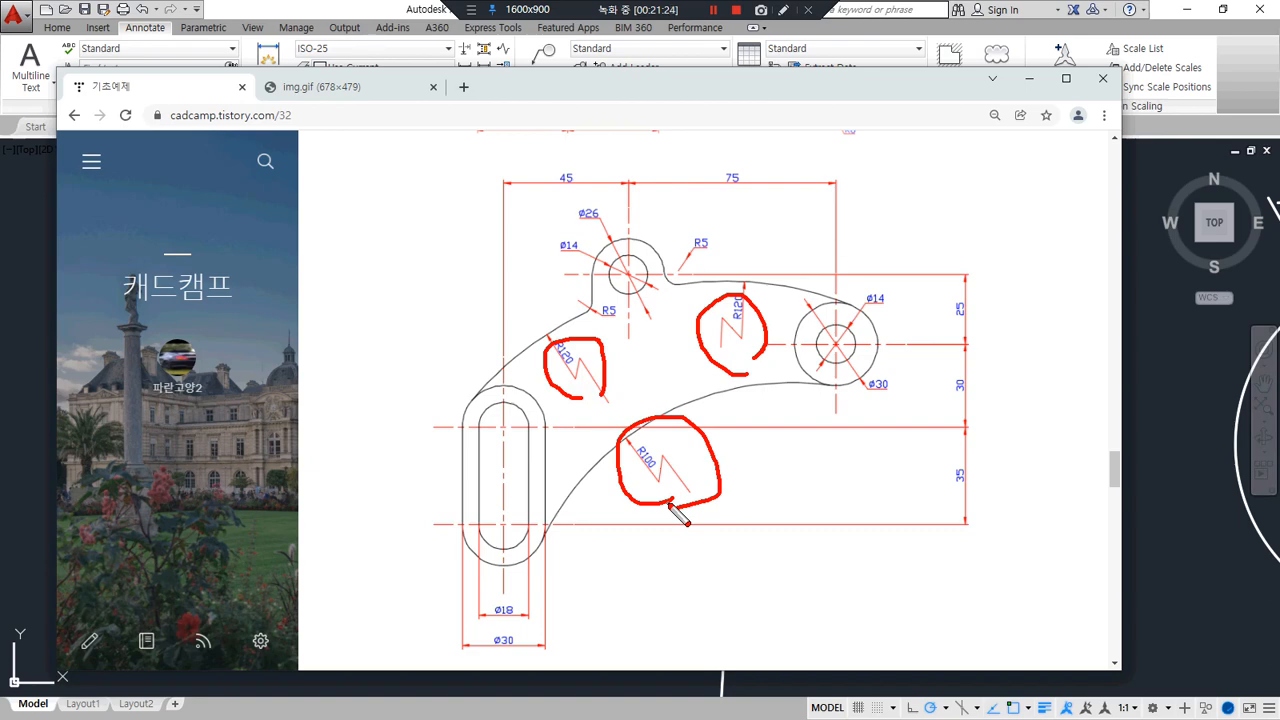
key("Escape")
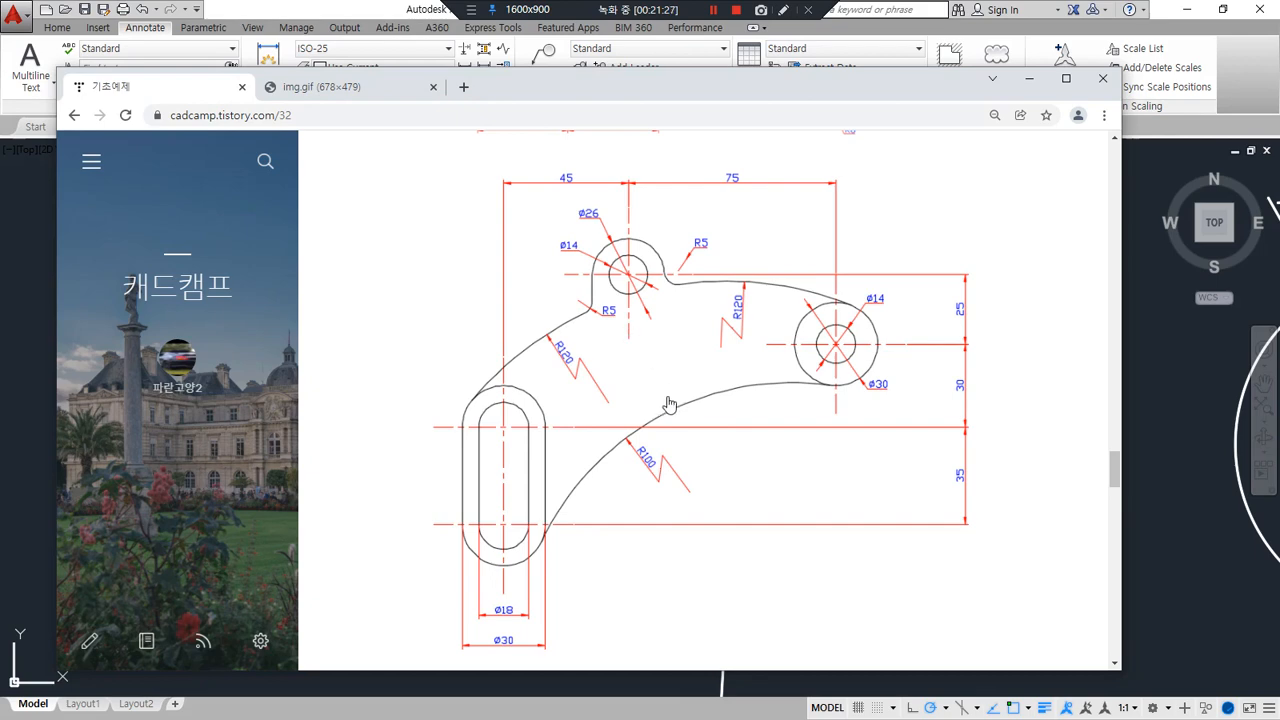
mouse_move(470, 663)
left_mouse_down()
mouse_move(453, 191)
mouse_move(913, 333)
mouse_move(731, 628)
mouse_move(563, 642)
left_mouse_up()
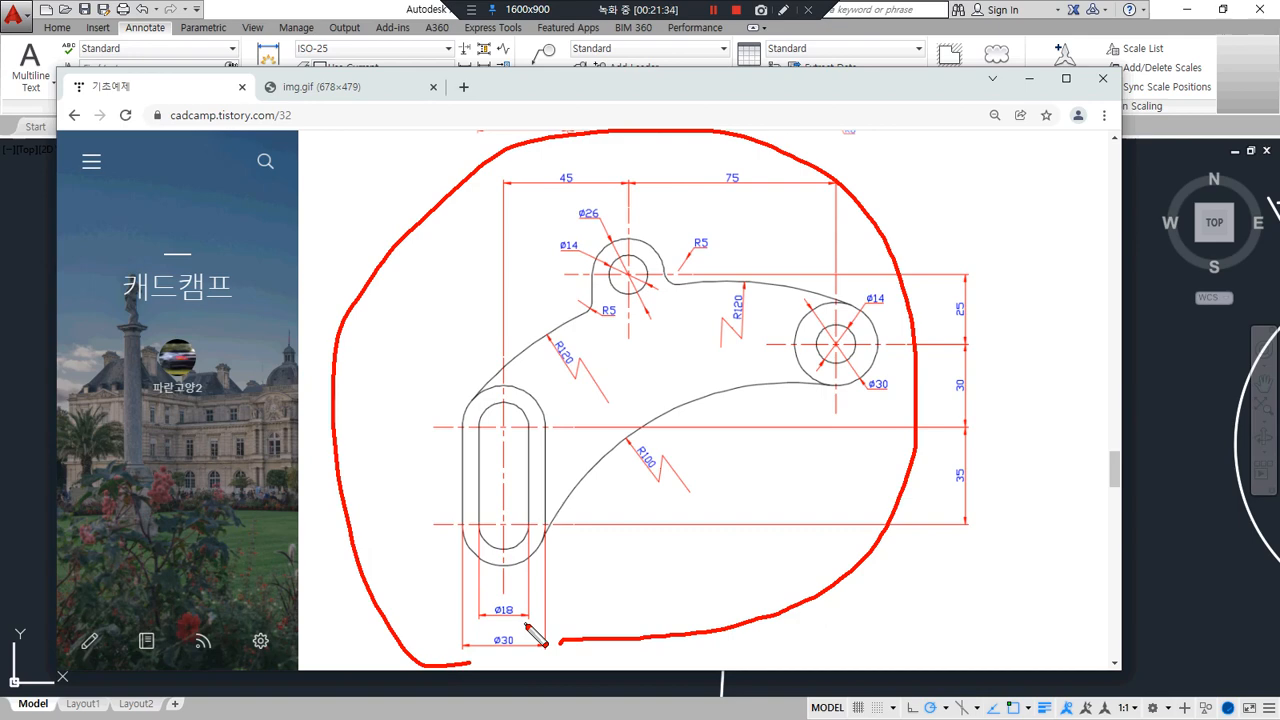
key("Escape")
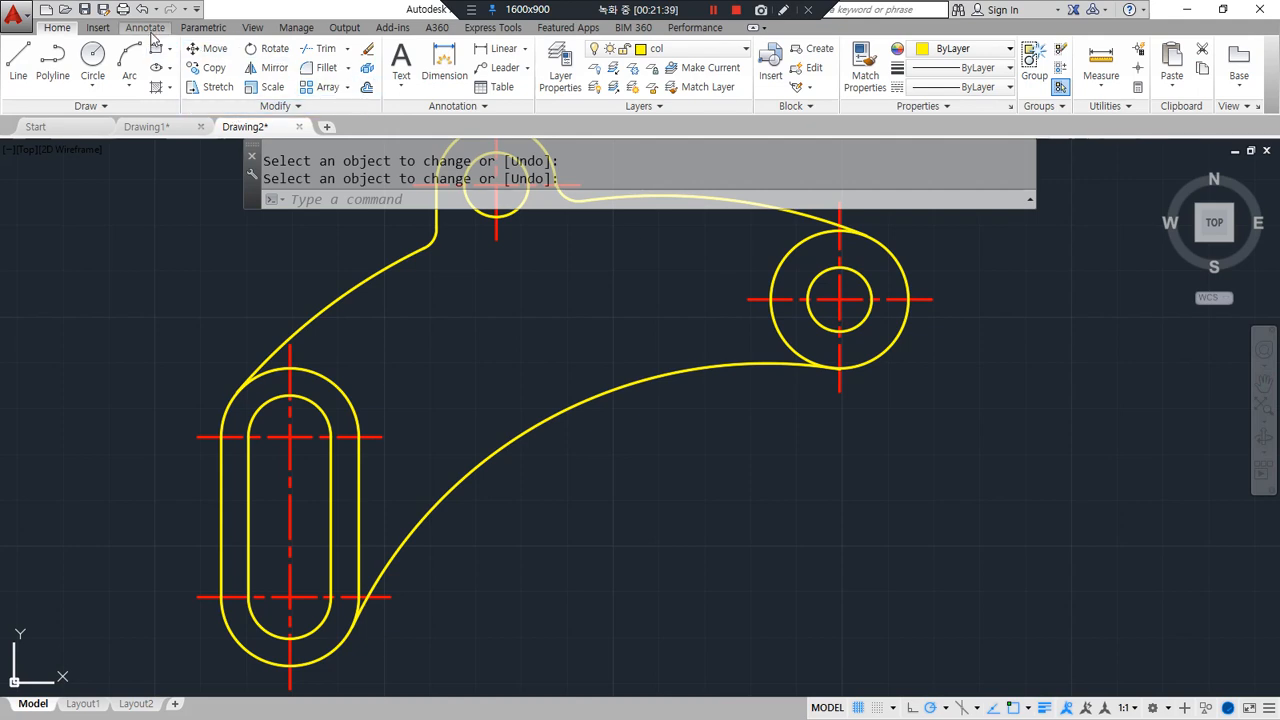
In Drawing2, add a jogged radius dimension to the bracket's lower concave arc, with centre override, text and jog below it.
left_click(145, 27)
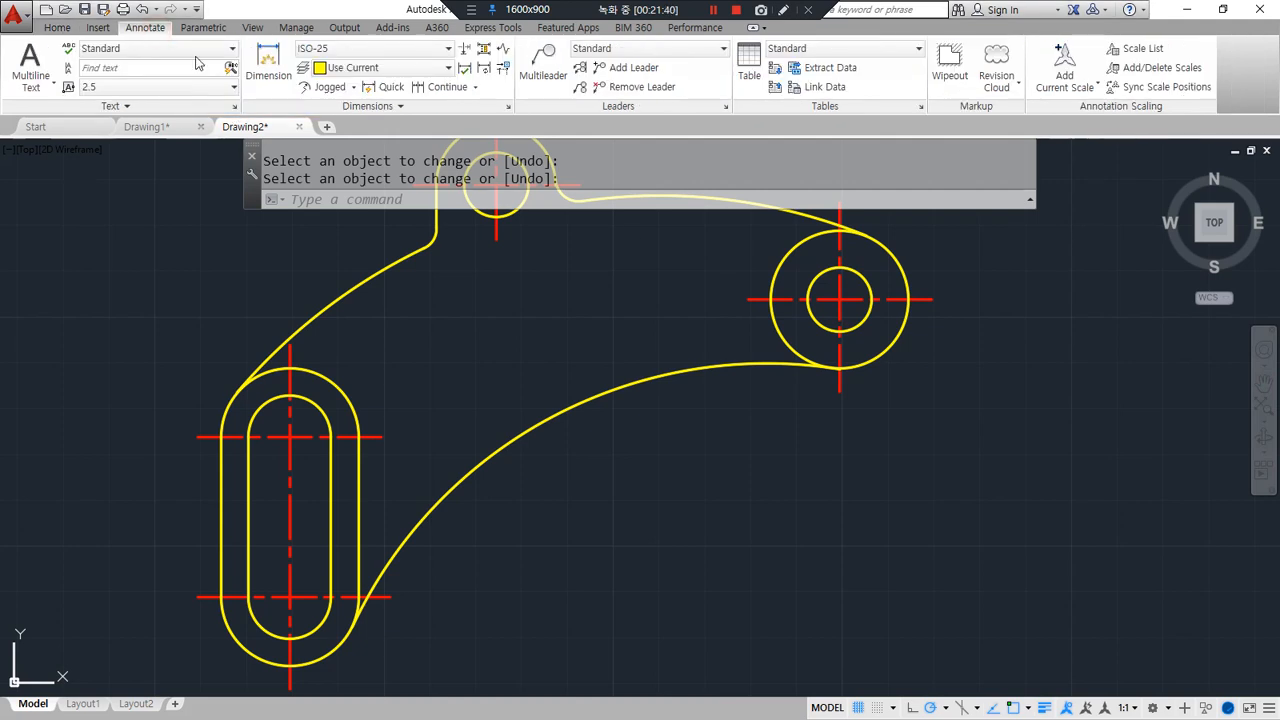
left_click(330, 86)
left_click(618, 392)
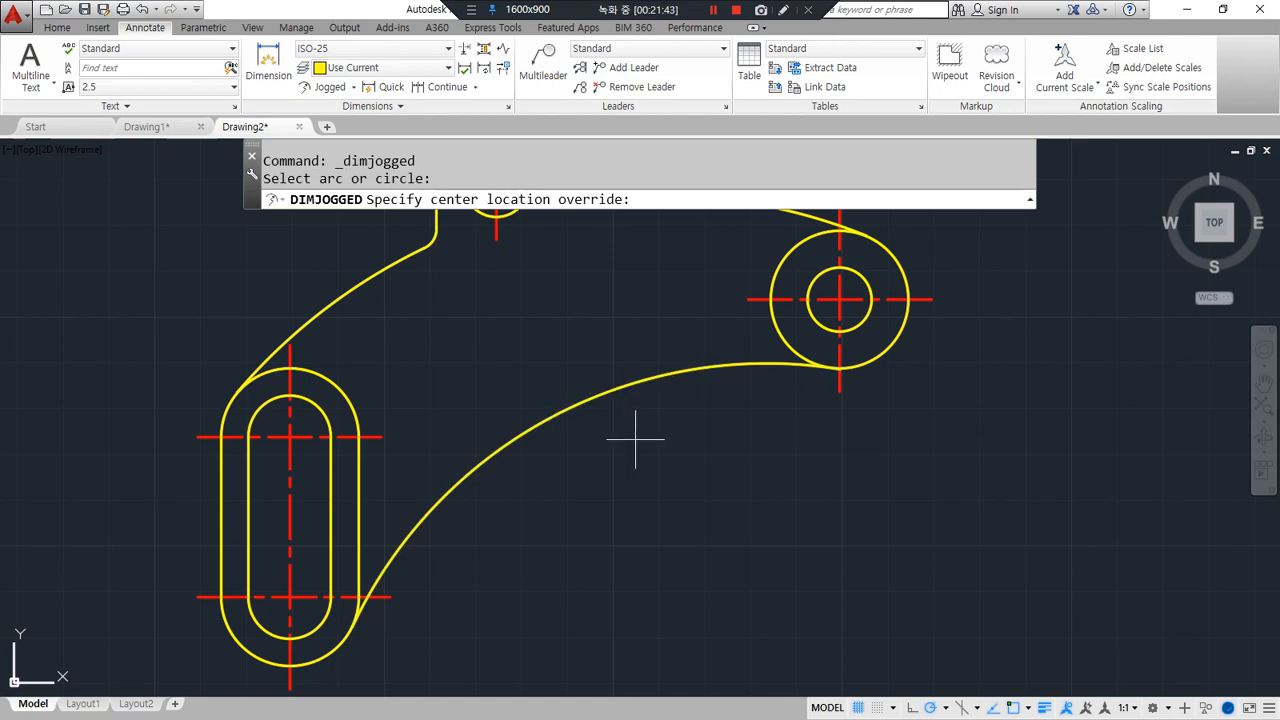
left_click(631, 540)
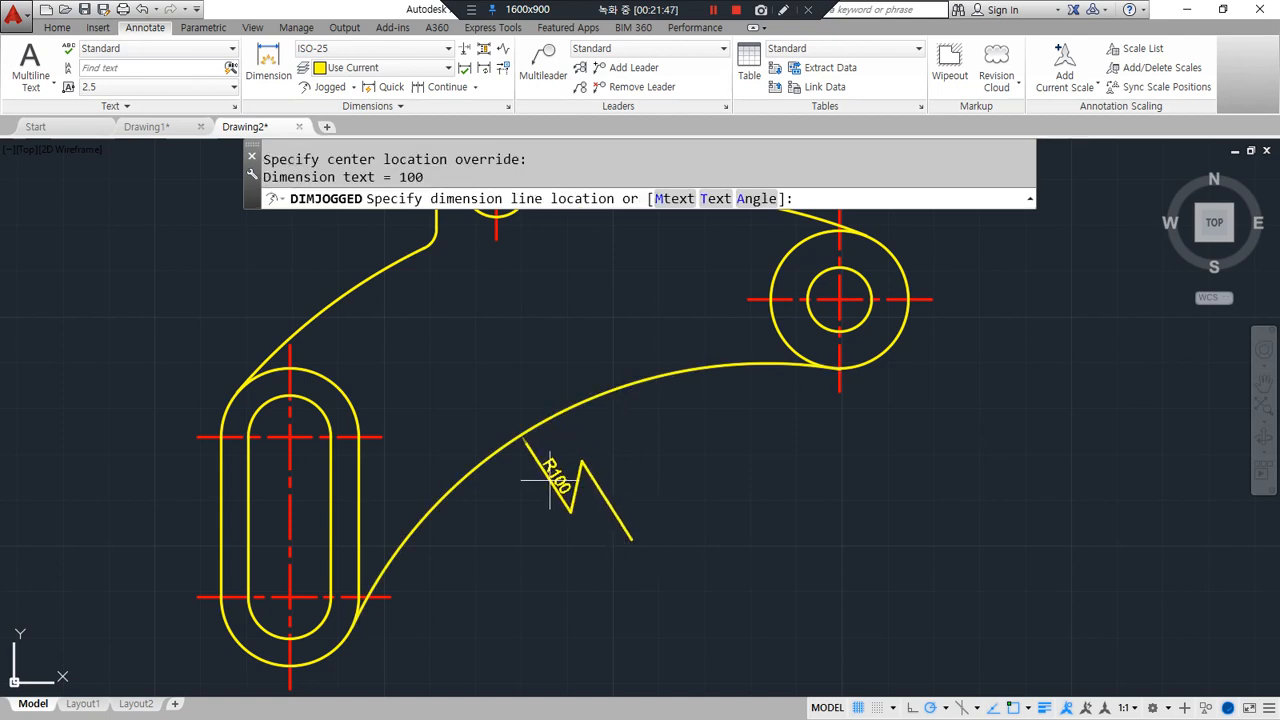
left_click(552, 488)
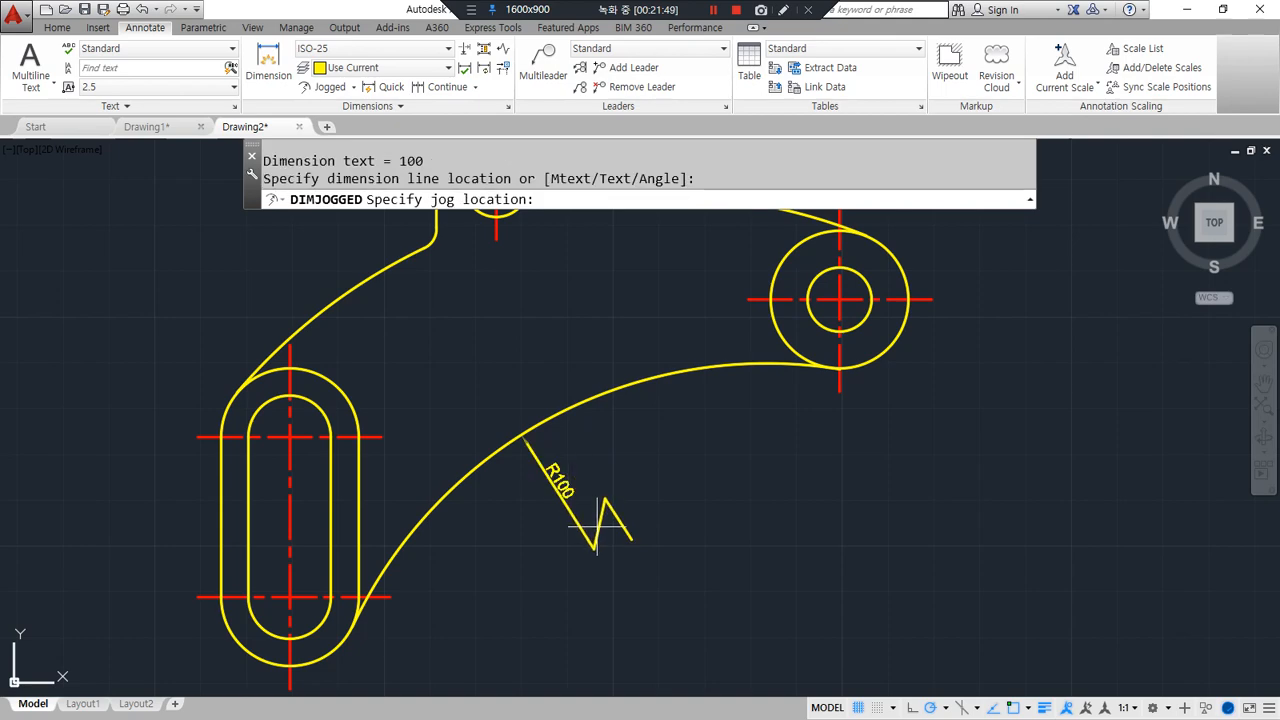
left_click(580, 515)
Add a jogged radius dimension to the bracket's upper-right arc, with centre override, text and jog inside the bracket.
scroll(540, 530, "up", 2)
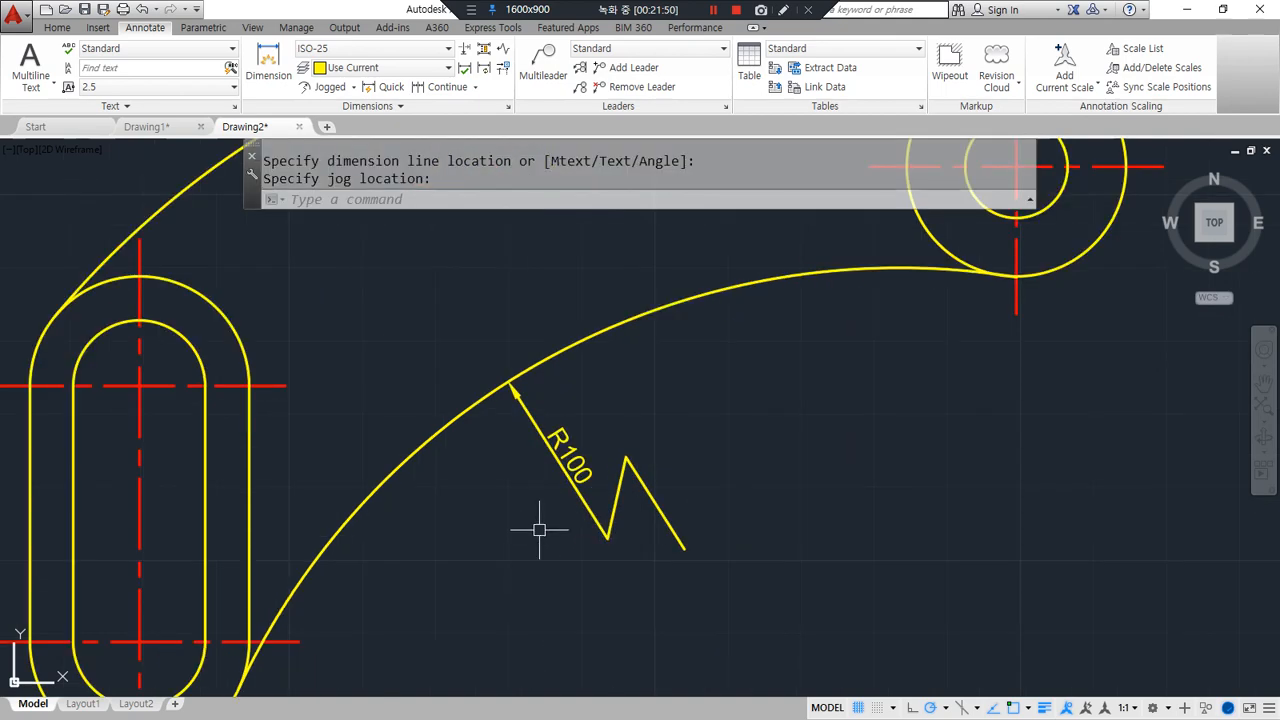
scroll(551, 466, "down", 2)
scroll(651, 337, "up", 2)
key("Return")
left_click(662, 276)
left_click(633, 422)
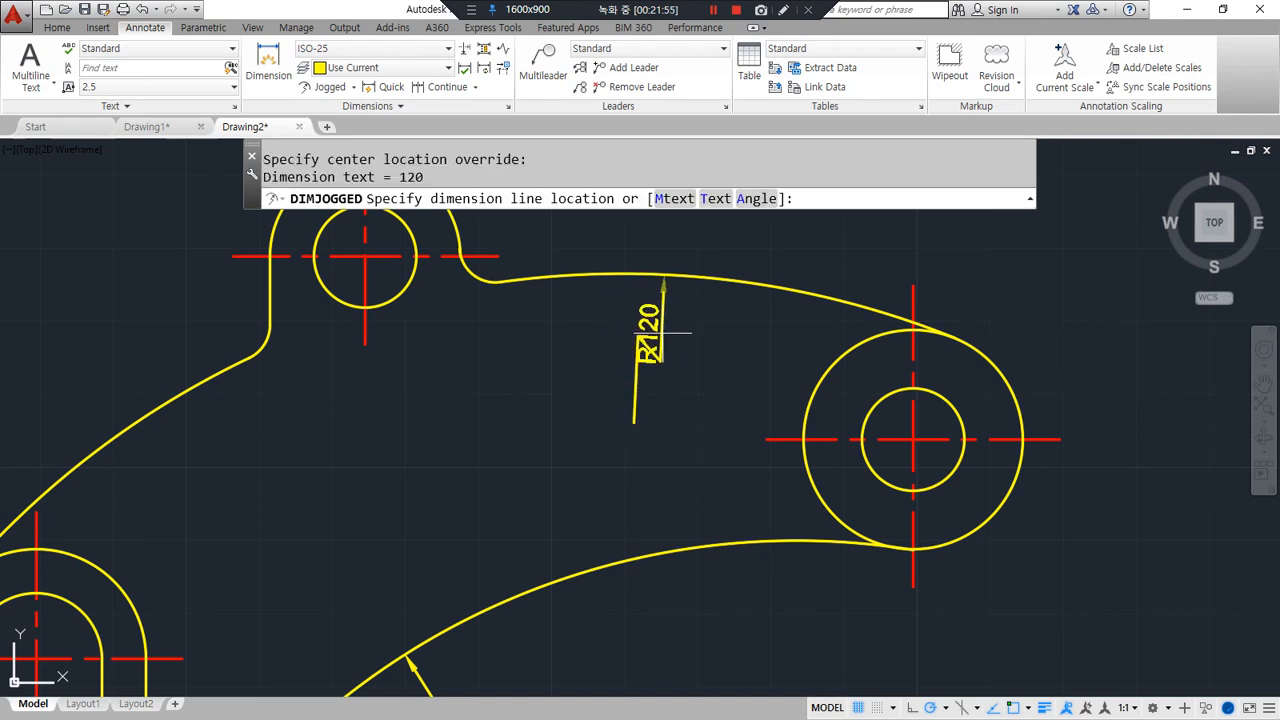
left_click(667, 362)
left_click(659, 388)
Add a jogged radius dimension to the bracket's upper-left arc, with centre override, text and jog inside the bracket.
key("Return")
left_click(178, 402)
left_click(263, 516)
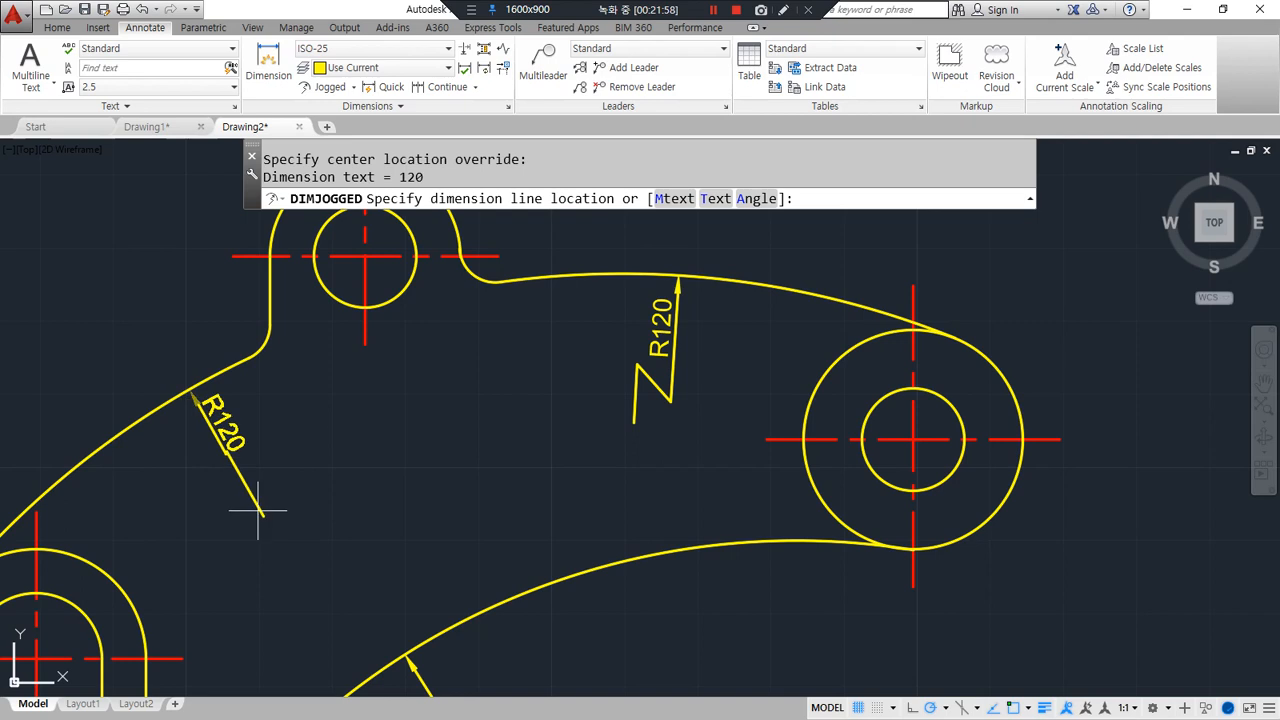
left_click(207, 450)
left_click(212, 505)
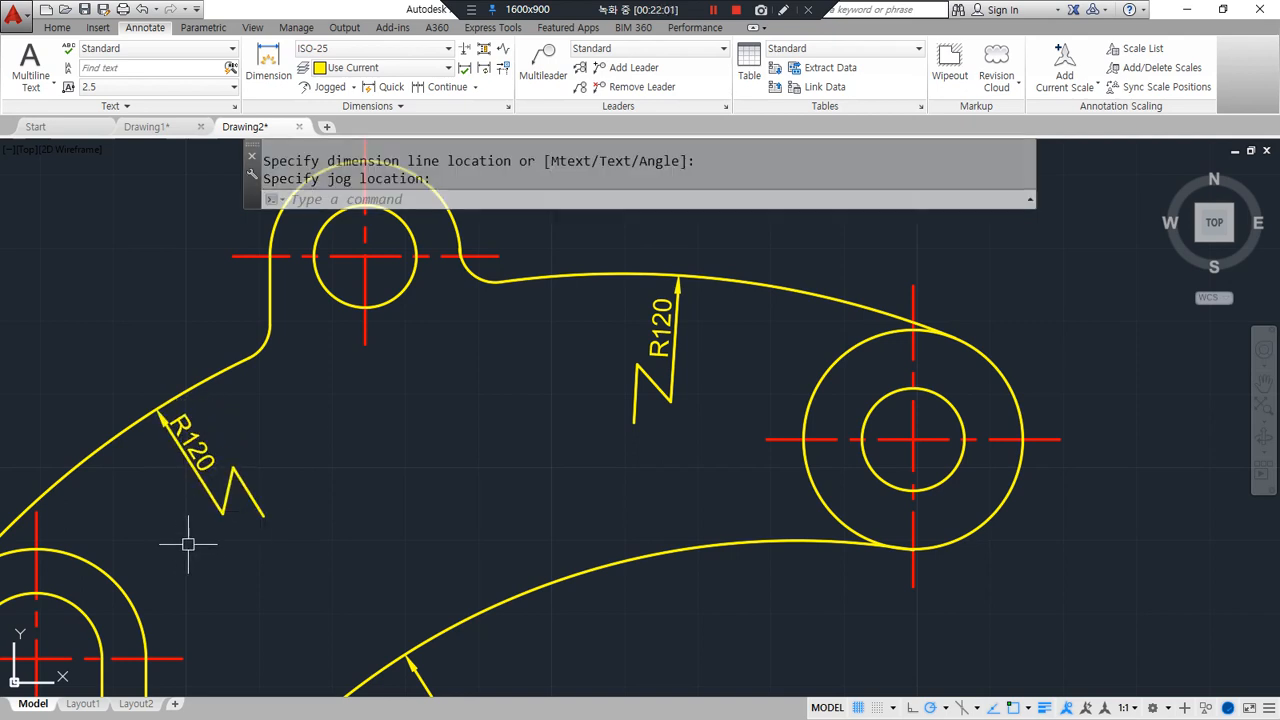
scroll(257, 514, "down", 2)
middle_click_drag(257, 514, 482, 466)
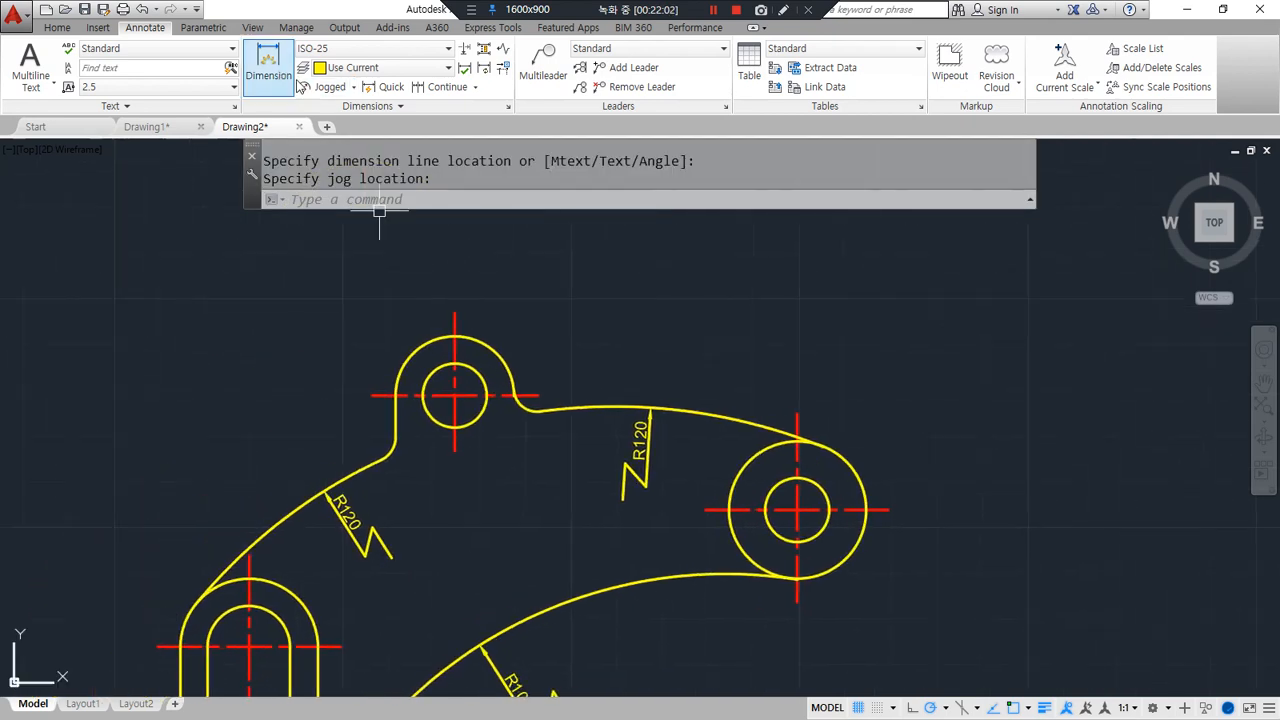
left_click(353, 87)
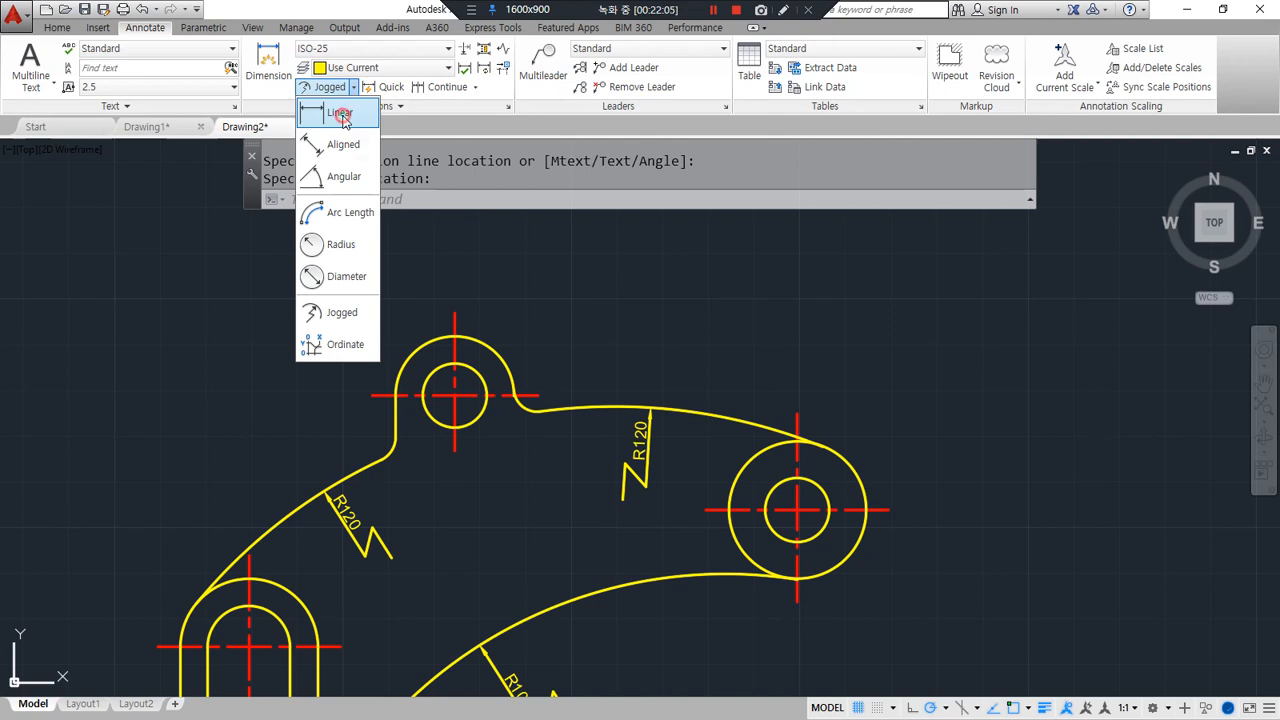
left_click(341, 115)
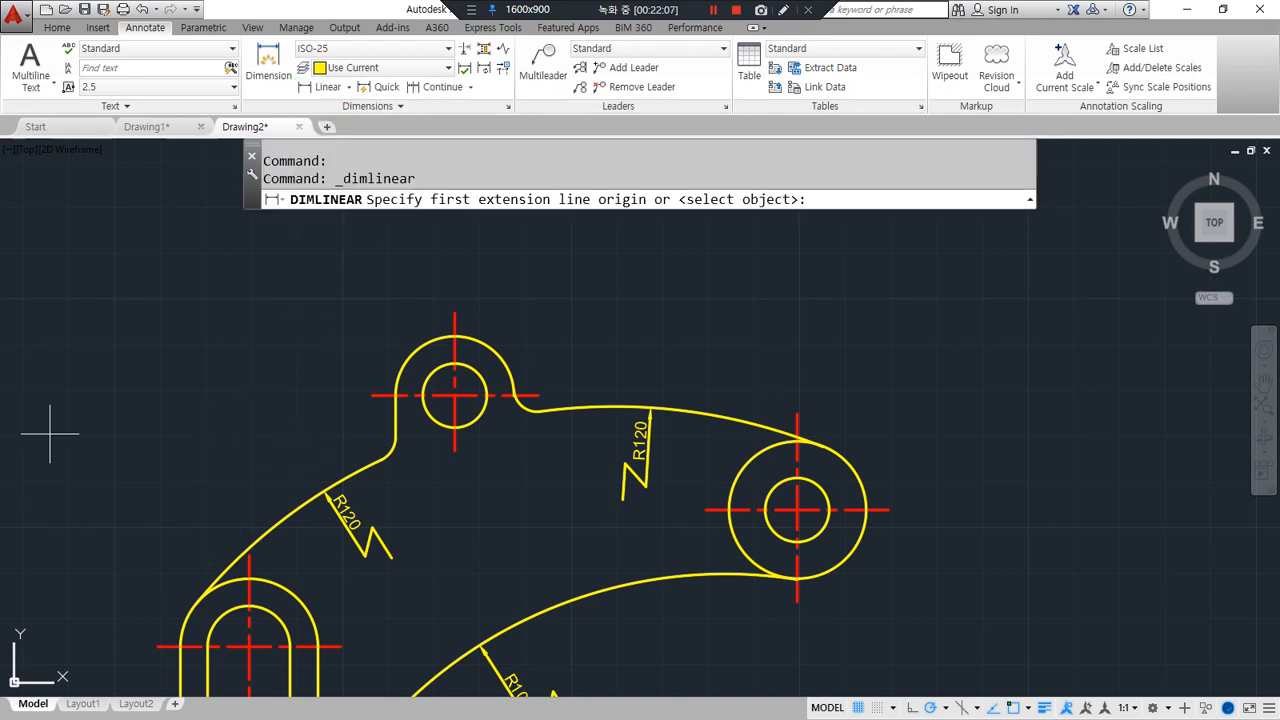
left_click(254, 549)
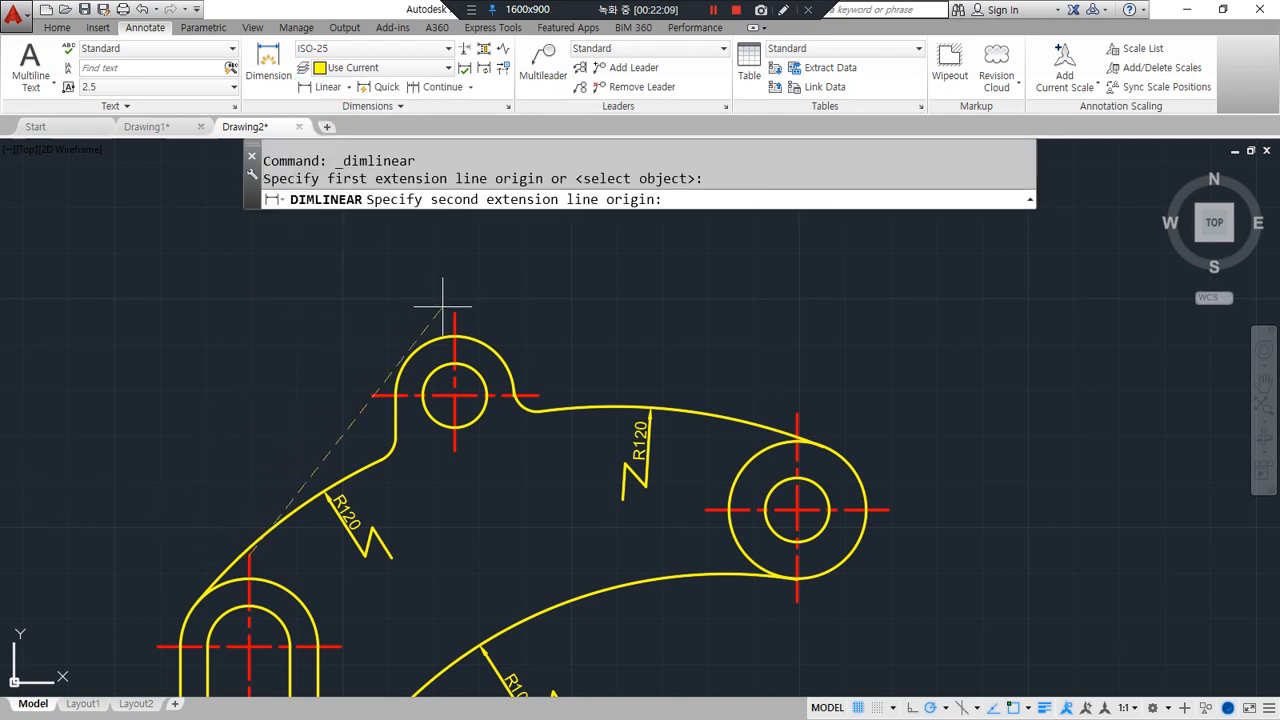
key("Escape")
key("Escape")
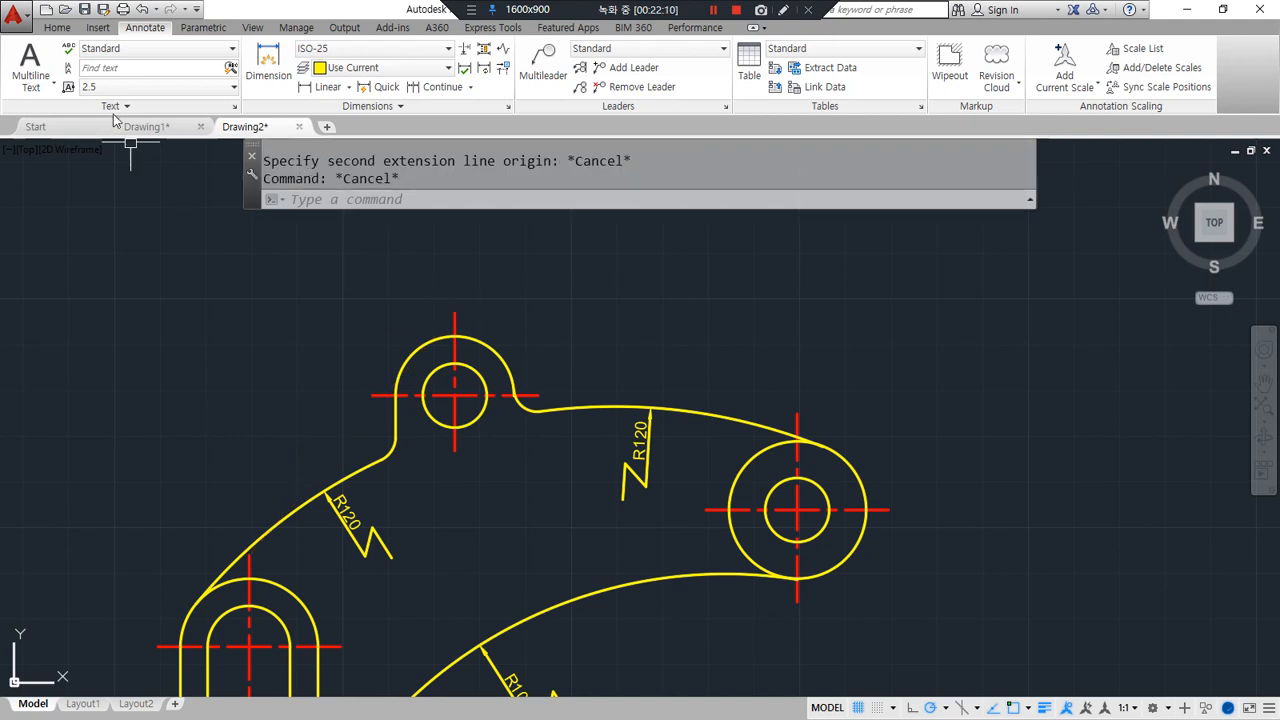
Create a new layer named dim and set its colour to red.
left_click(57, 28)
left_click(560, 68)
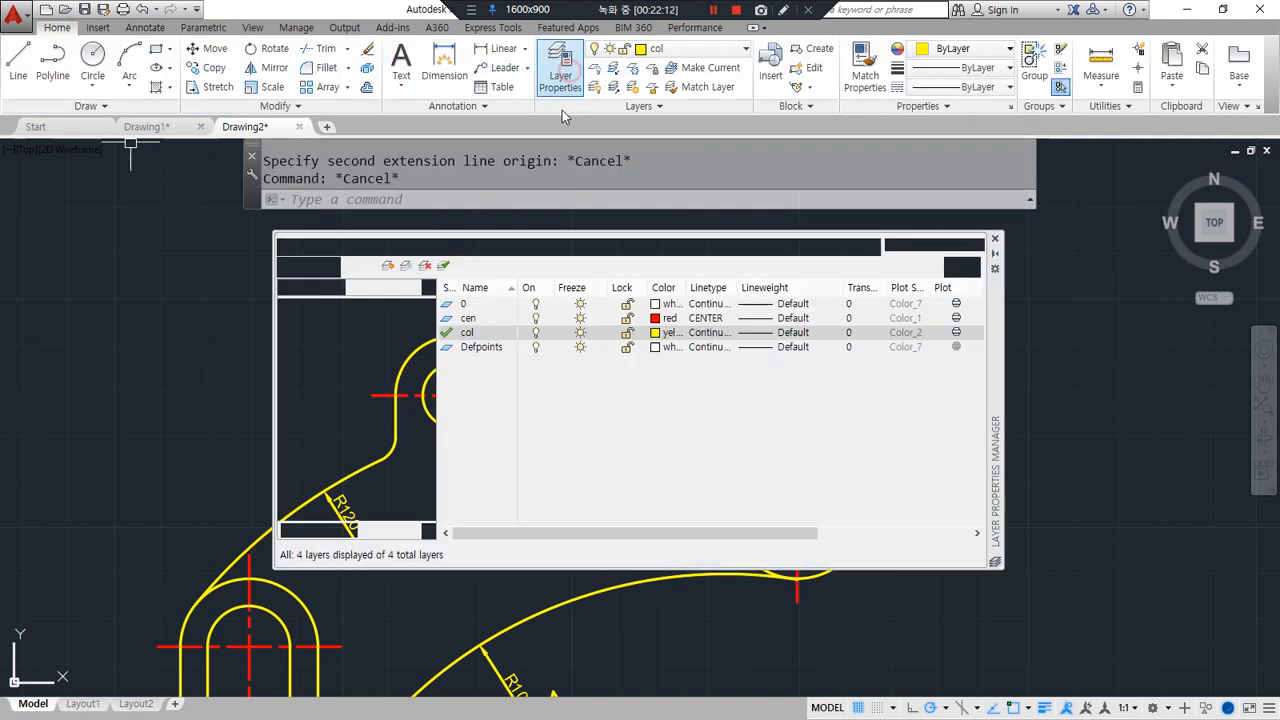
left_click(389, 267)
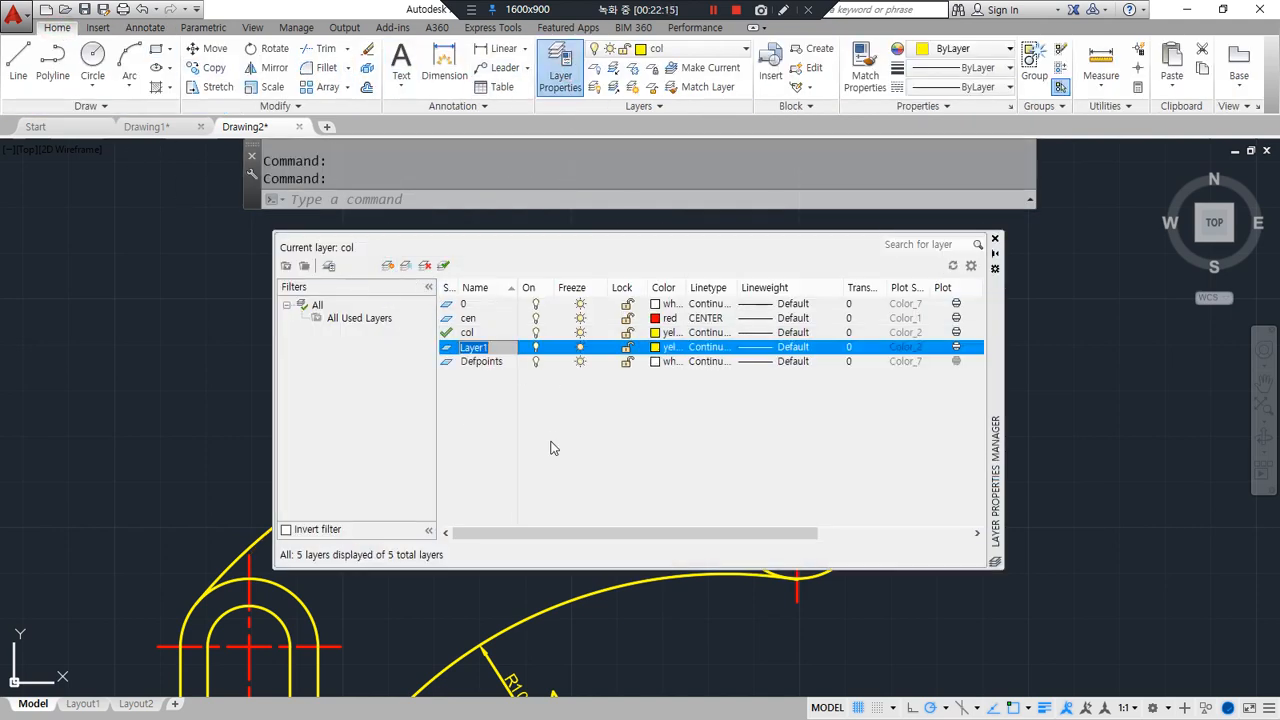
key("Return")
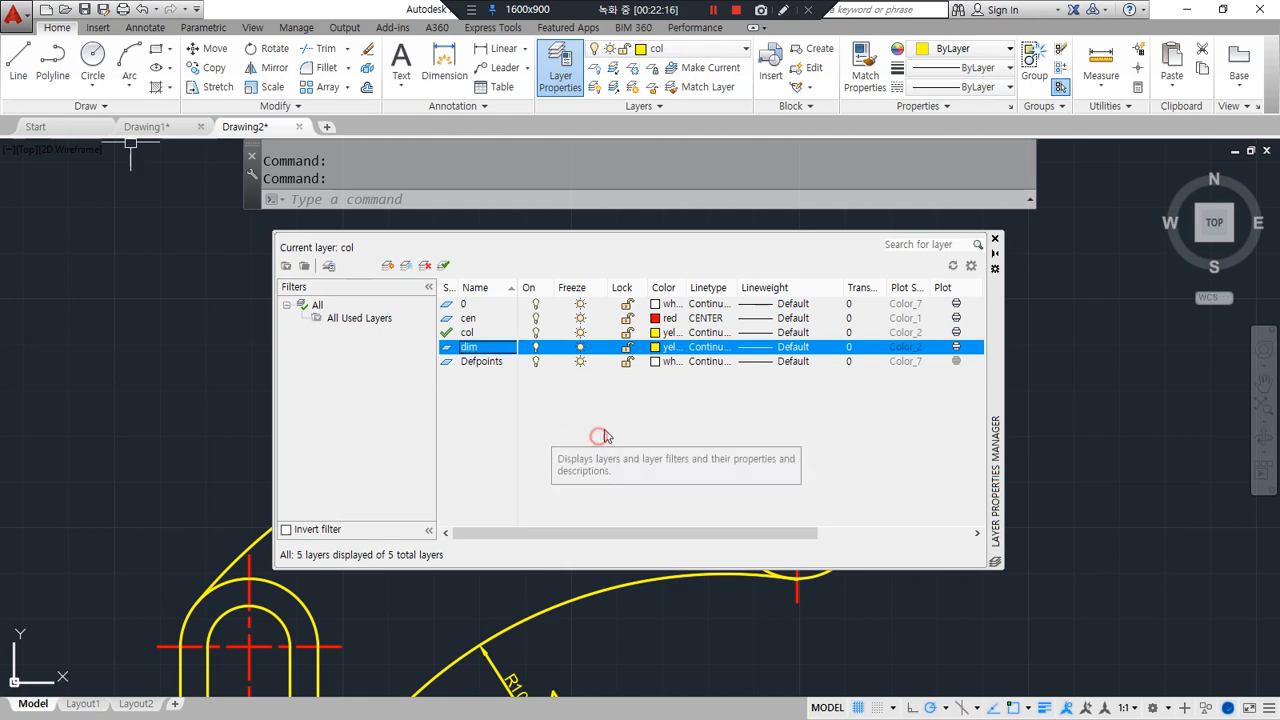
left_click(652, 346)
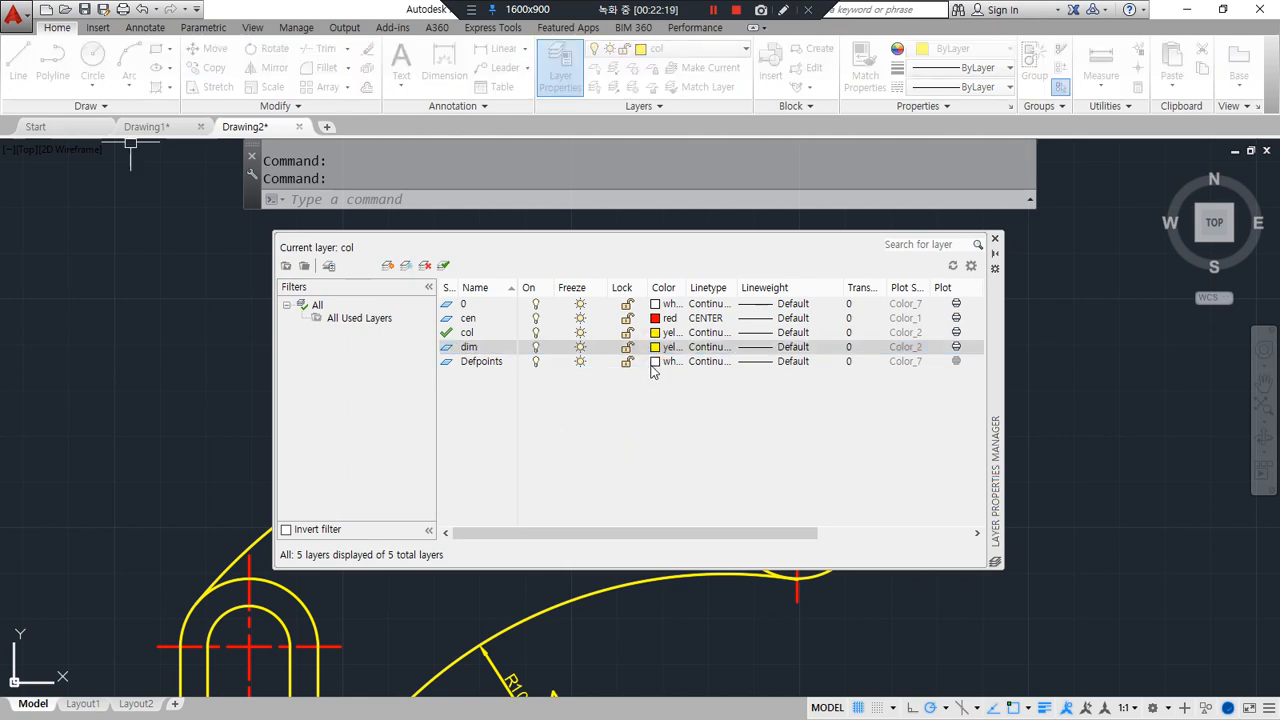
left_click(514, 403)
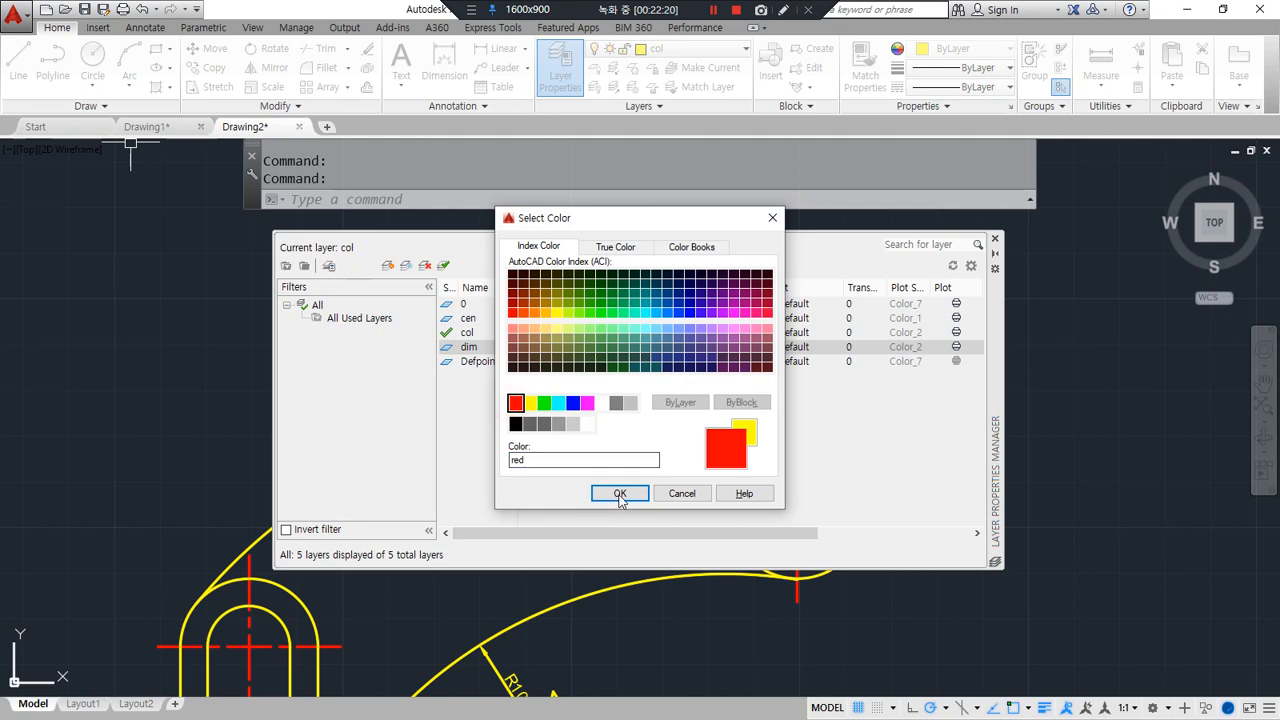
left_click(619, 493)
left_click(996, 240)
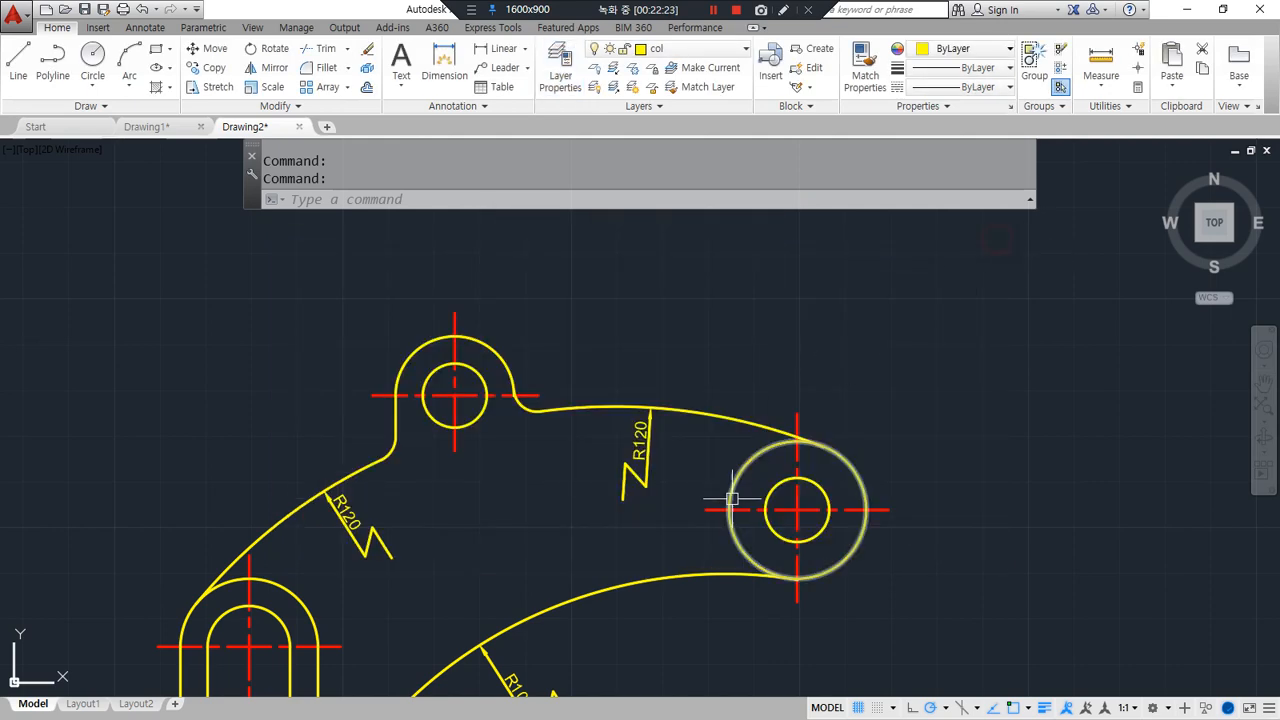
Move the bracket's three jogged radius dimensions to the dim layer.
middle_click_drag(734, 497, 708, 351)
left_click(571, 614)
left_click(486, 557)
left_click(586, 298)
left_click(374, 424)
left_click(318, 370)
left_click(700, 57)
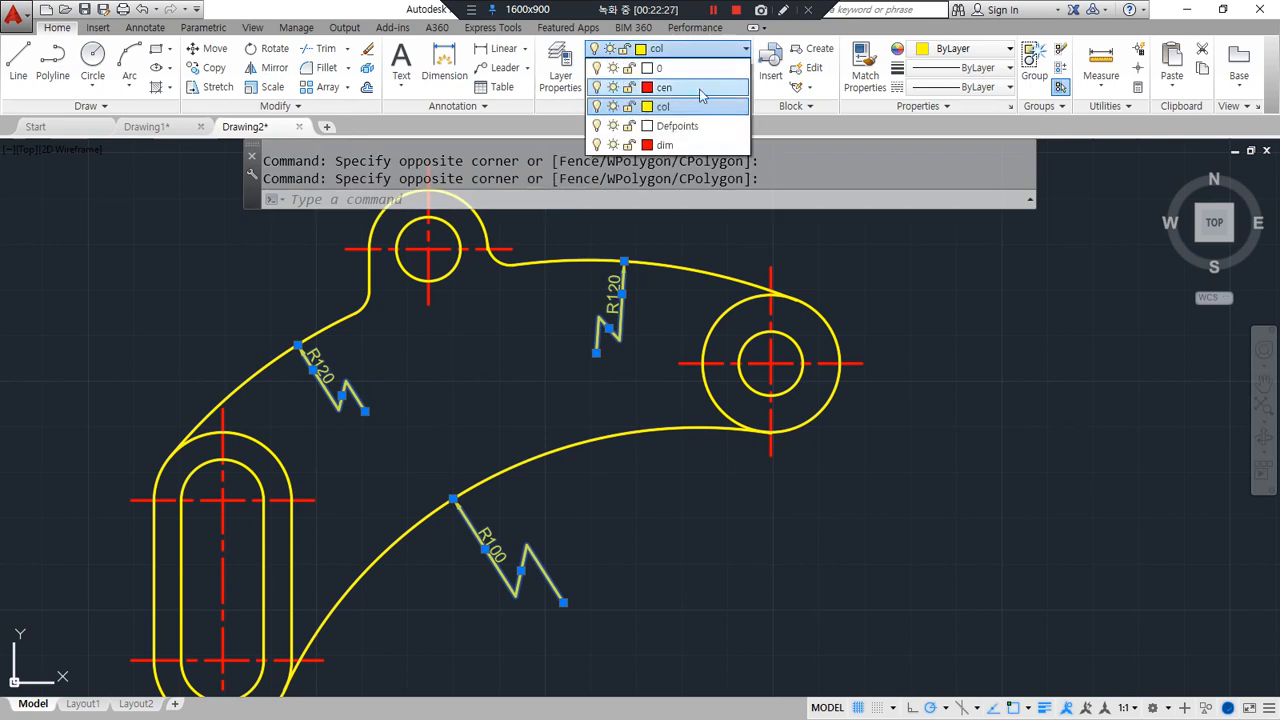
left_click(680, 140)
key("Escape")
key("Escape")
middle_click_drag(463, 361, 505, 422)
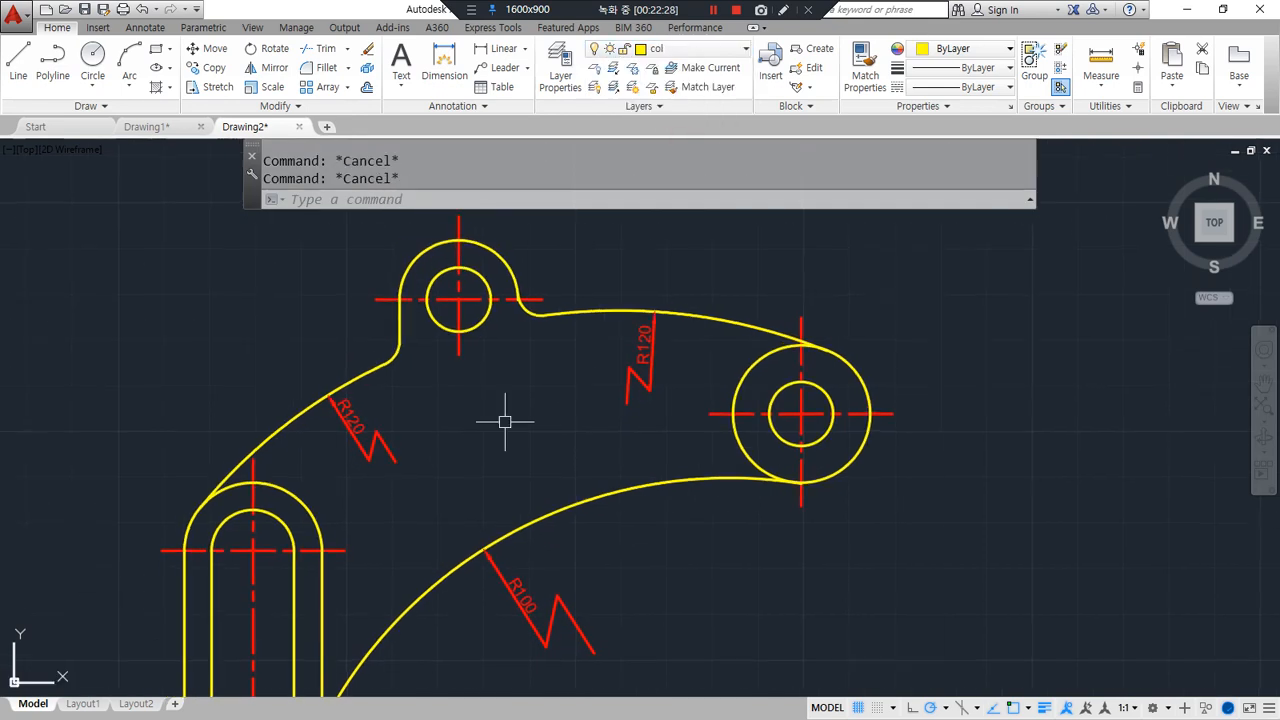
Make dim the current layer and add a horizontal linear dimension above the bracket between the slot's and top boss's vertical centrelines.
middle_click_drag(422, 335, 429, 414)
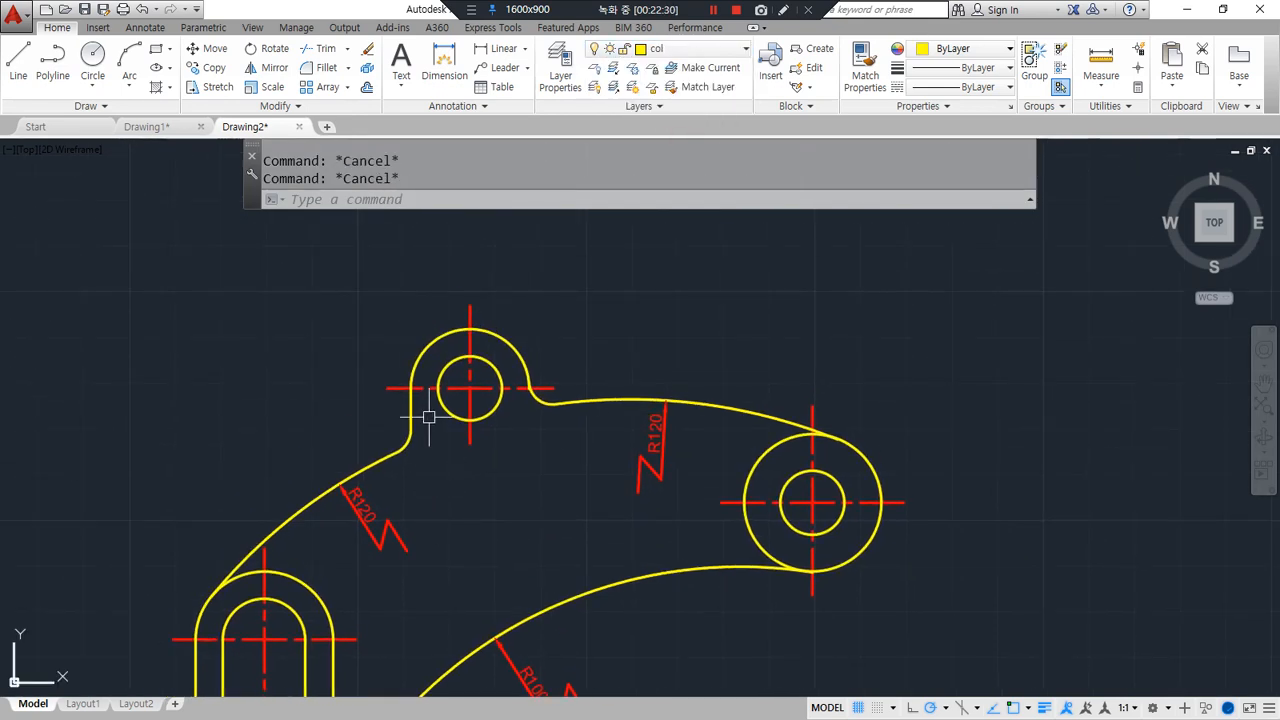
left_click(668, 48)
left_click(684, 127)
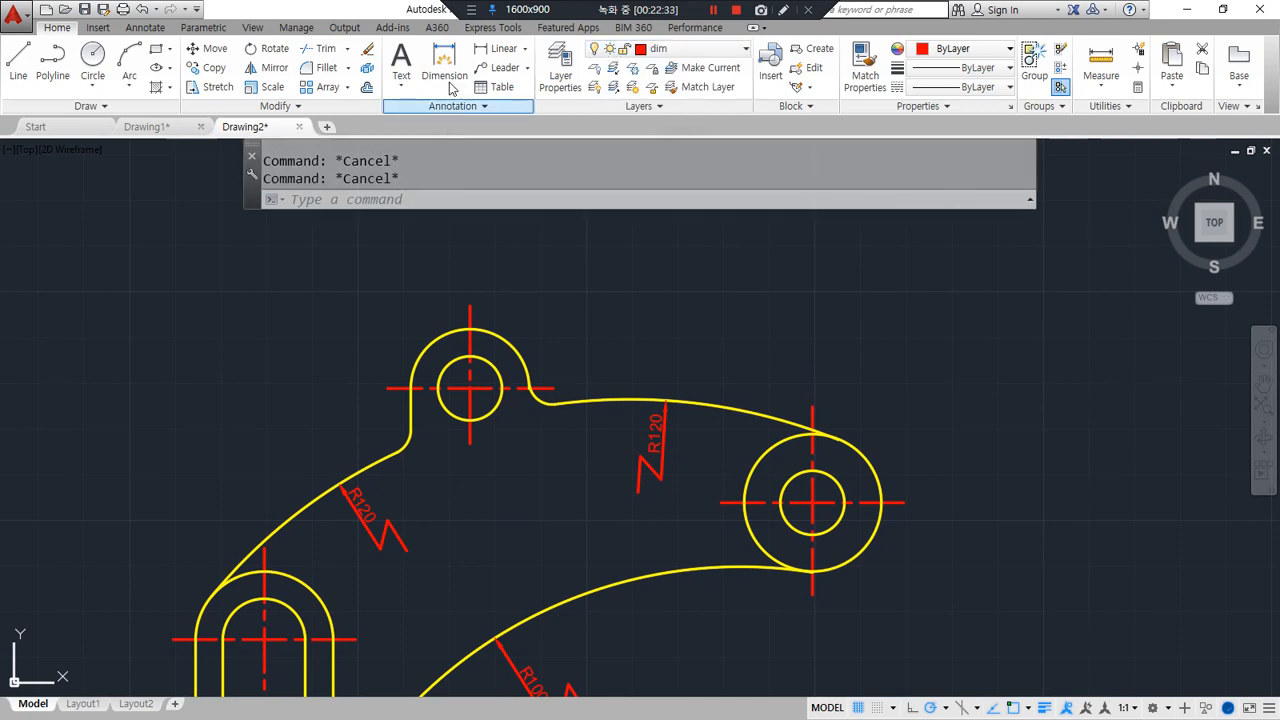
left_click(145, 27)
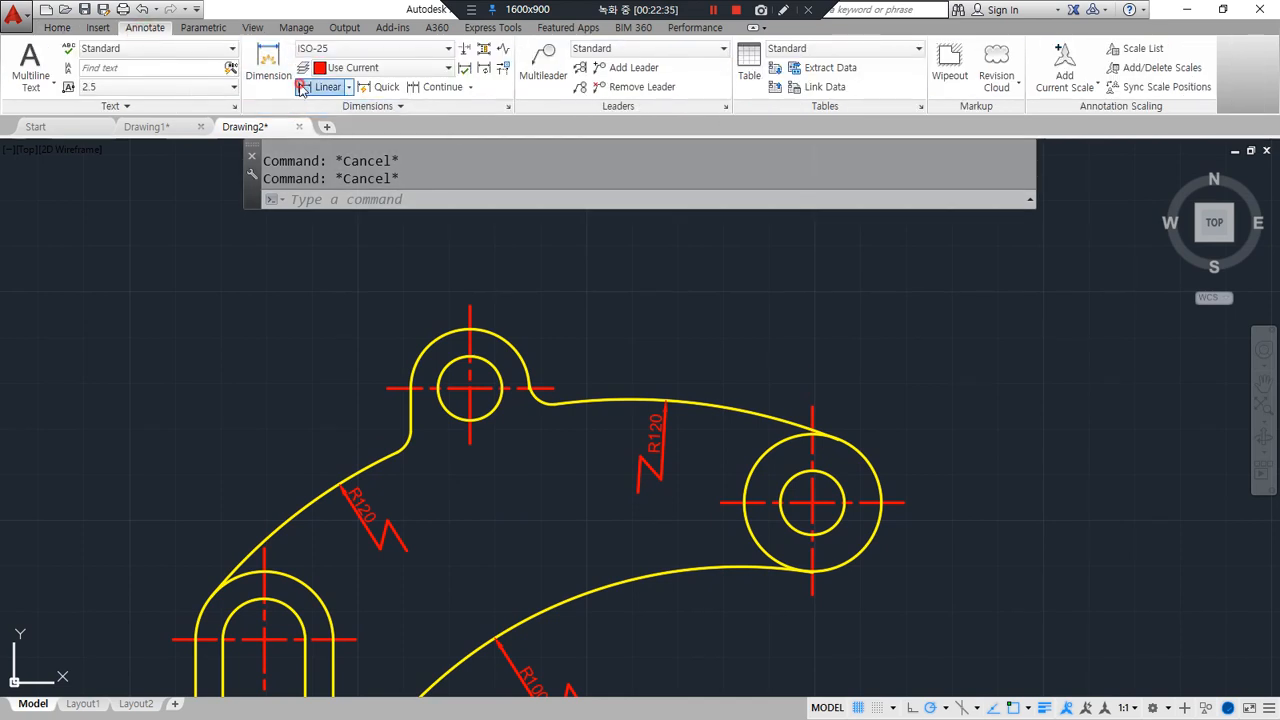
left_click(325, 87)
left_click(263, 548)
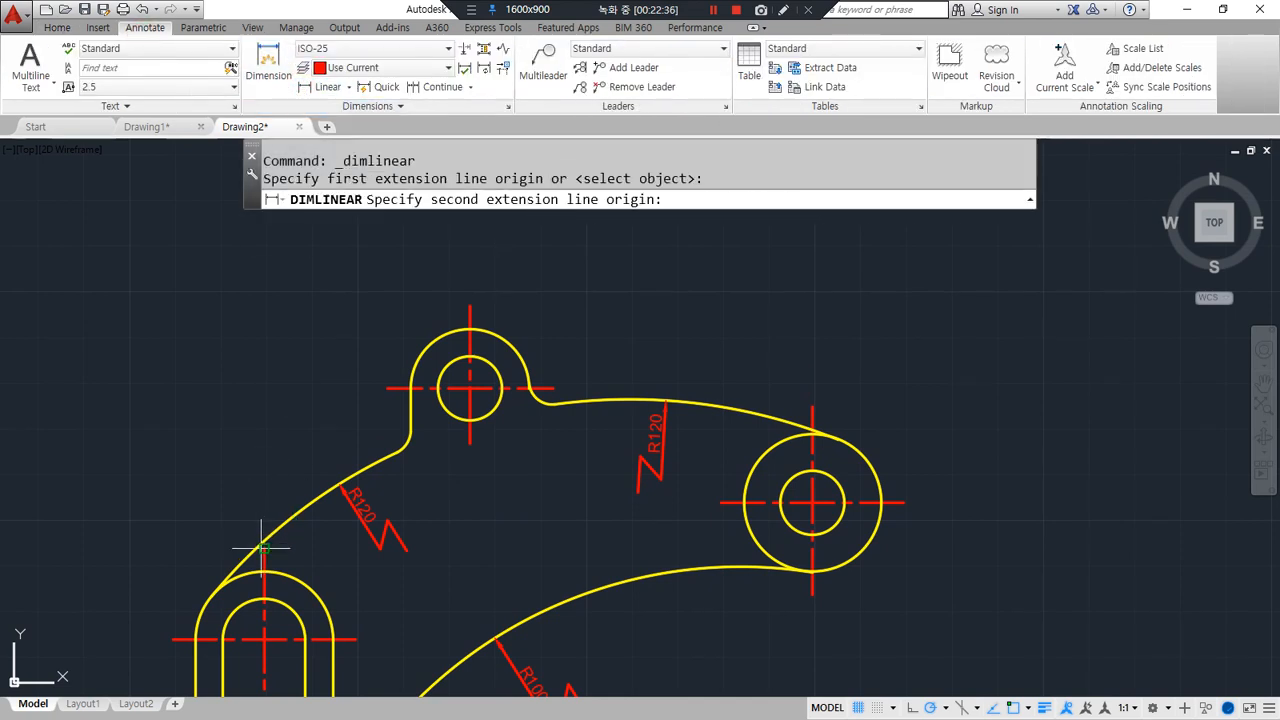
left_click(469, 305)
left_click(345, 268)
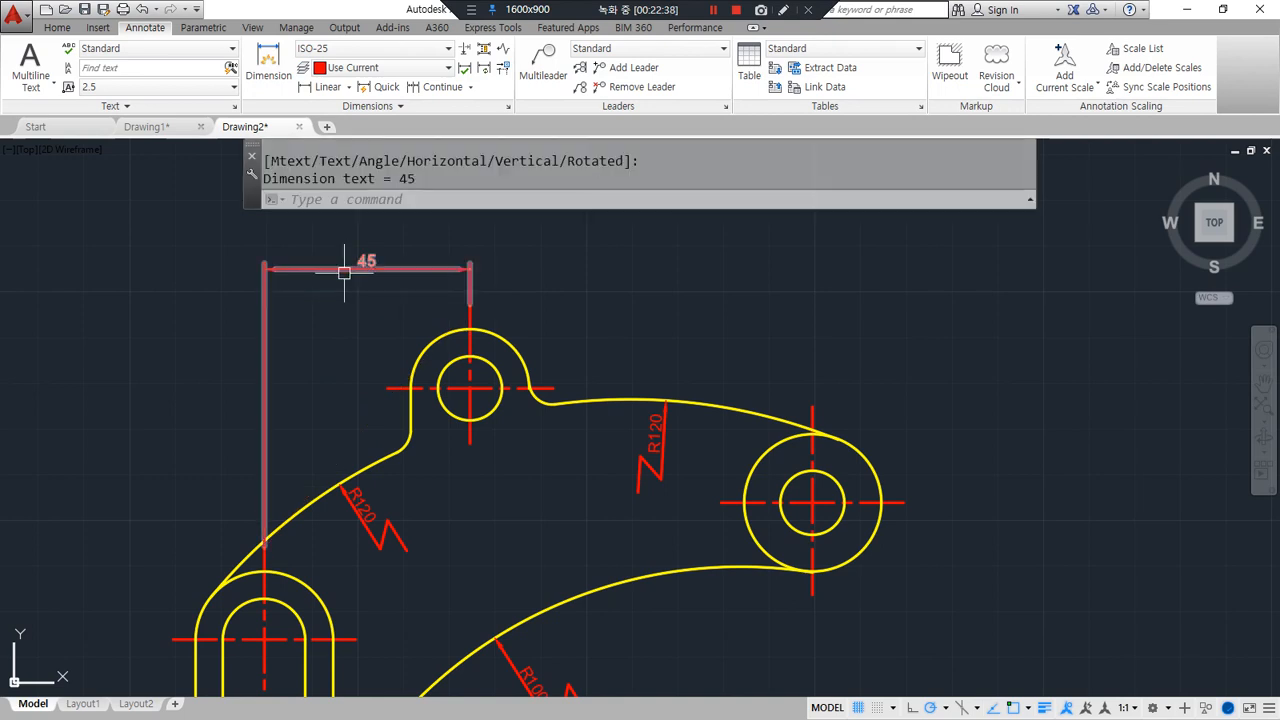
Add a horizontal linear dimension between the top boss's and right boss's vertical centrelines, in line with the existing horizontal dimension.
middle_click_drag(571, 307, 440, 349)
key("Return")
left_click(340, 350)
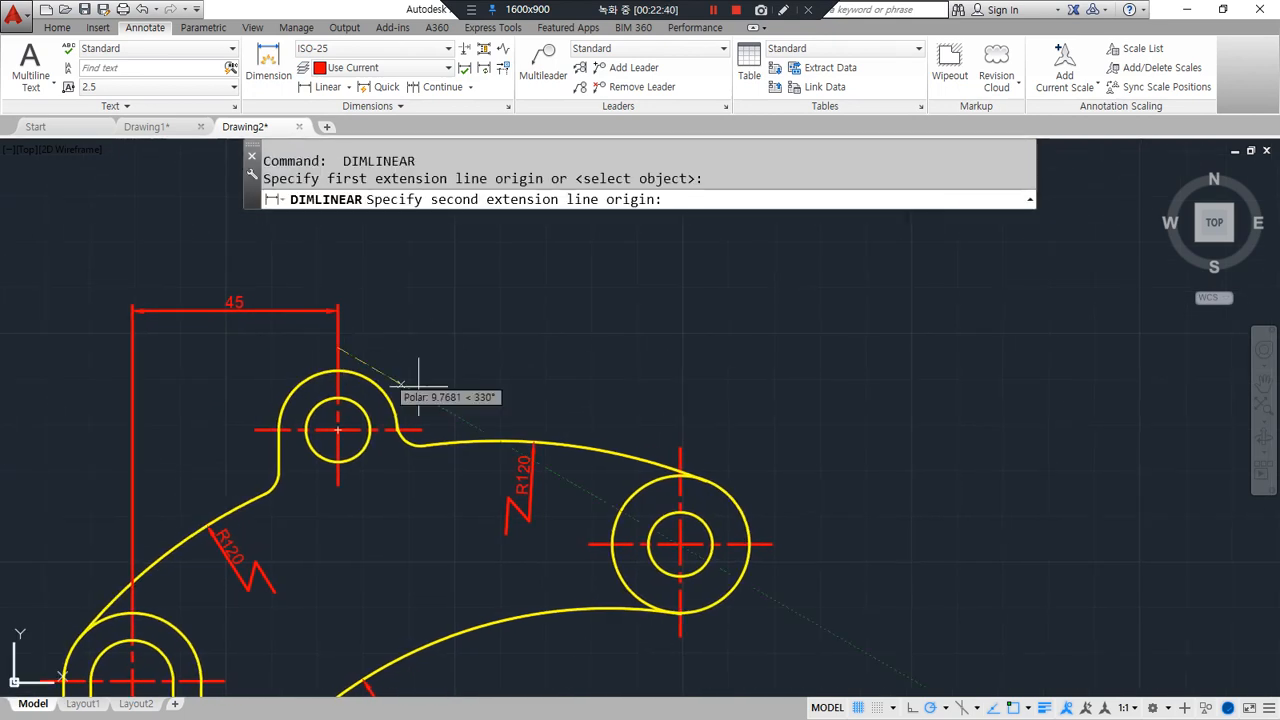
left_click(680, 435)
left_click(292, 306)
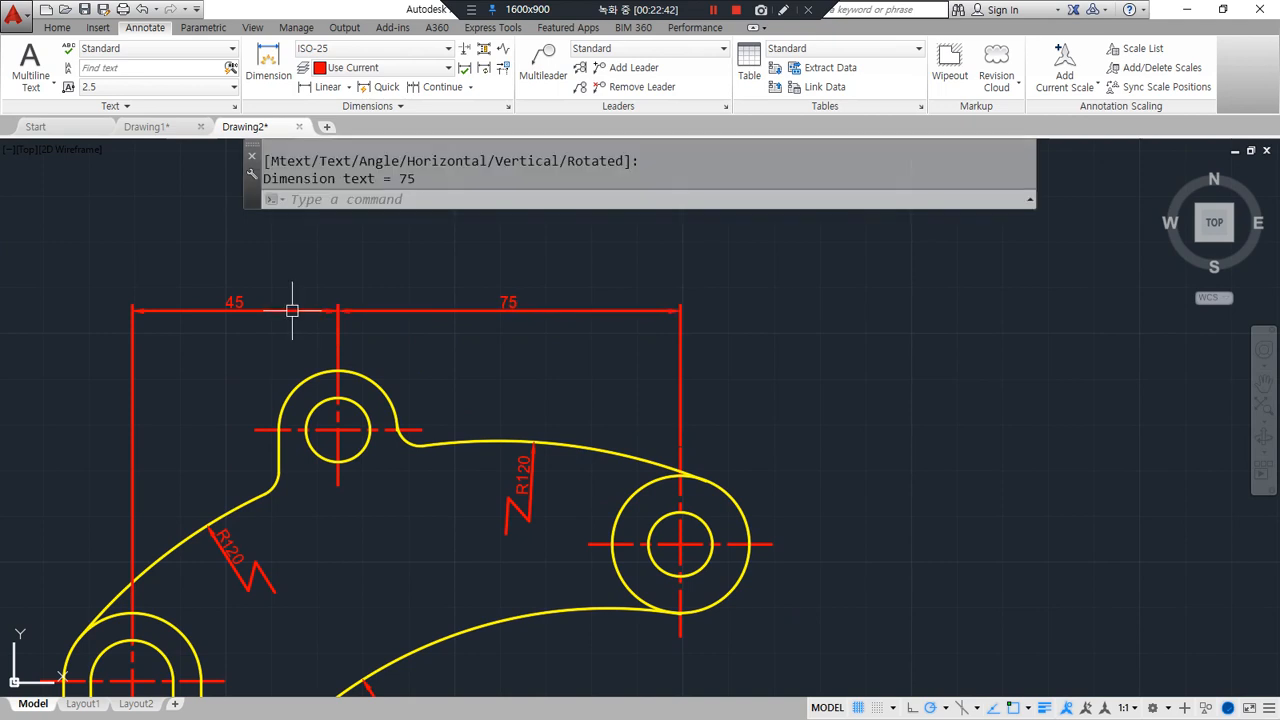
Add a vertical linear dimension between the top boss's and right boss's horizontal centrelines, placed to the right of the bracket.
middle_click_drag(295, 420, 309, 331)
key("Return")
left_click(432, 340)
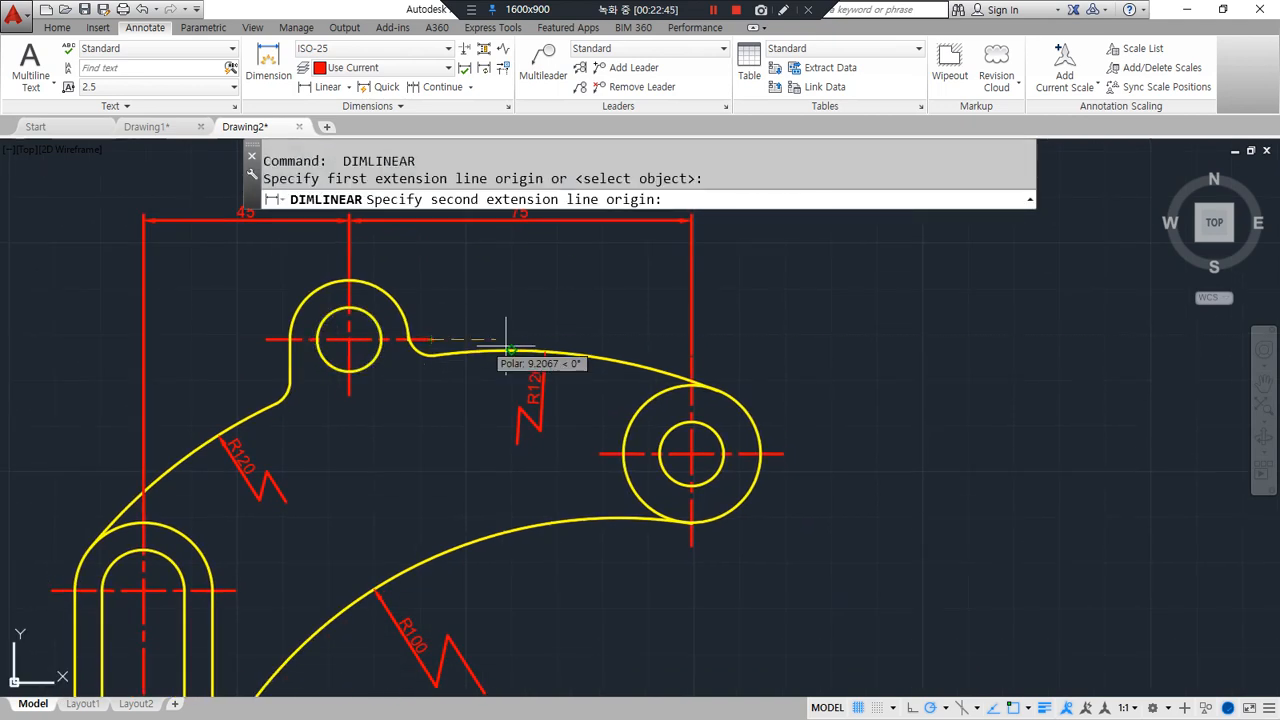
left_click(781, 453)
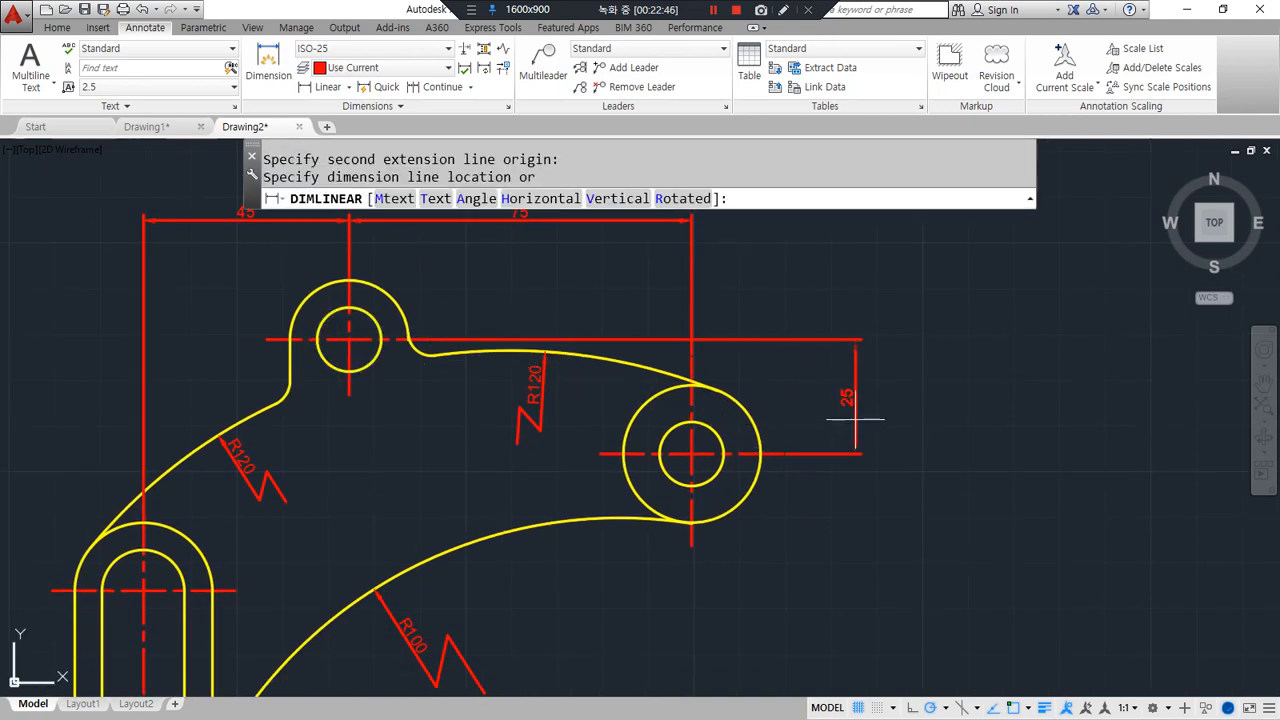
left_click(848, 420)
Add a vertical linear dimension from the right boss's horizontal centreline to the slot's upper centreline, in line with the vertical dimension above.
scroll(640, 500, "down", 2)
scroll(621, 458, "up", 2)
key("Return")
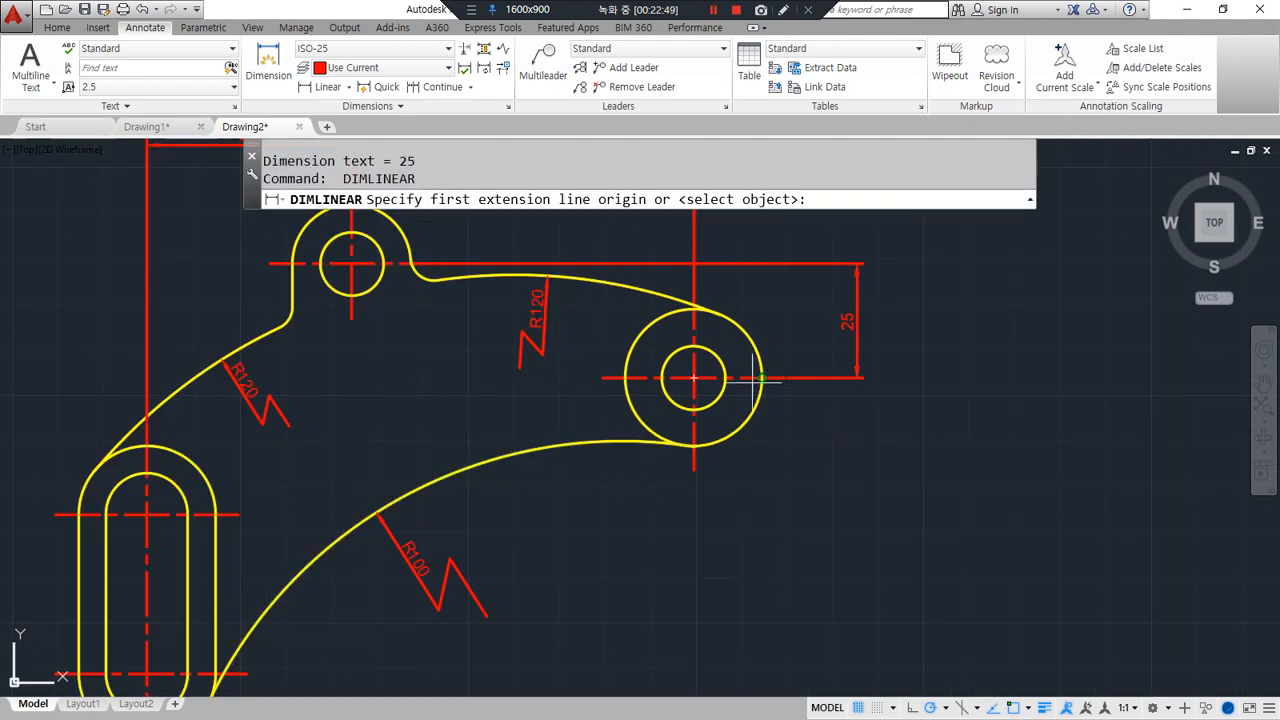
left_click(785, 378)
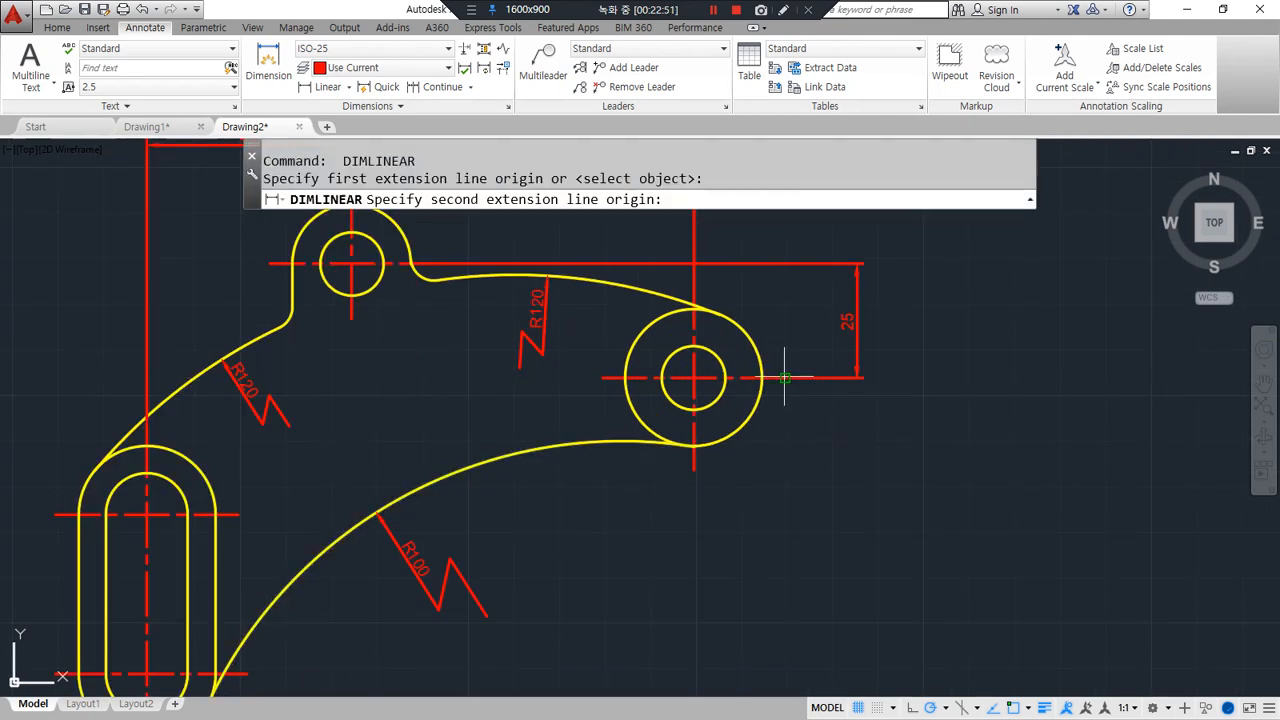
left_click(240, 514)
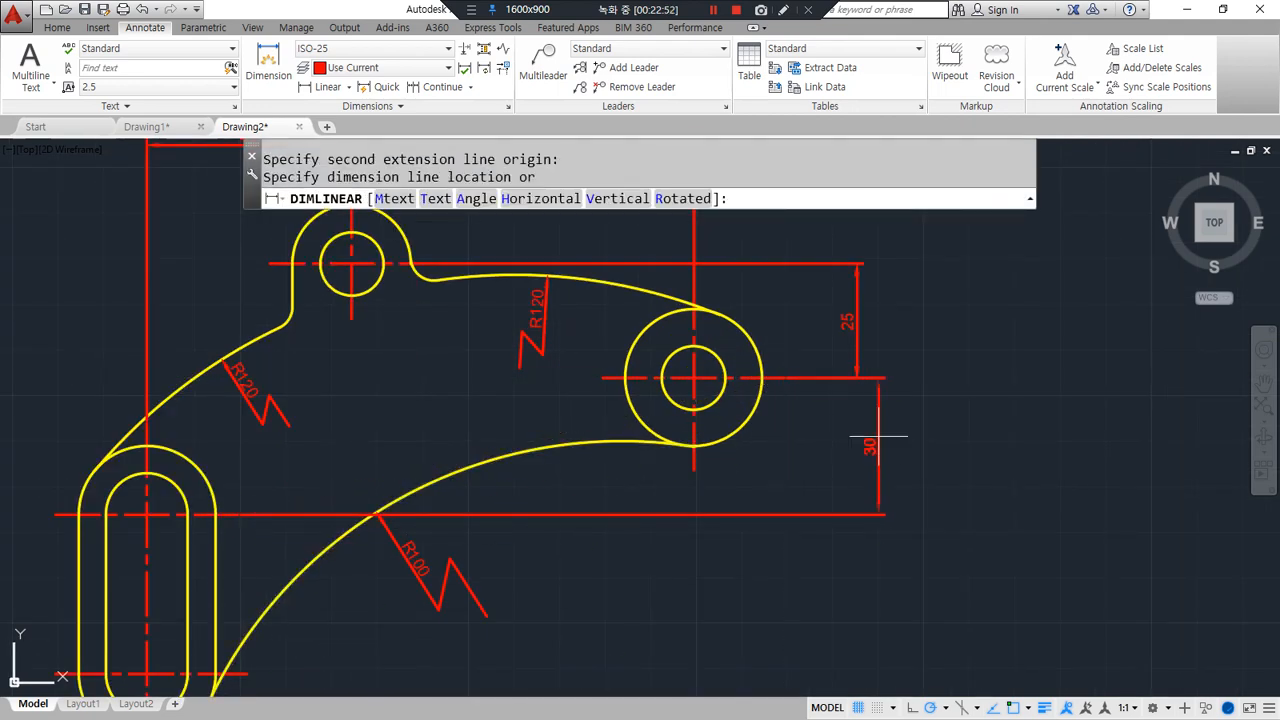
left_click(857, 351)
Add a vertical linear dimension between the slot's upper and lower horizontal centrelines, aligned with the other vertical dimensions.
scroll(857, 351, "down", 2)
scroll(714, 409, "up", 2)
key("Return")
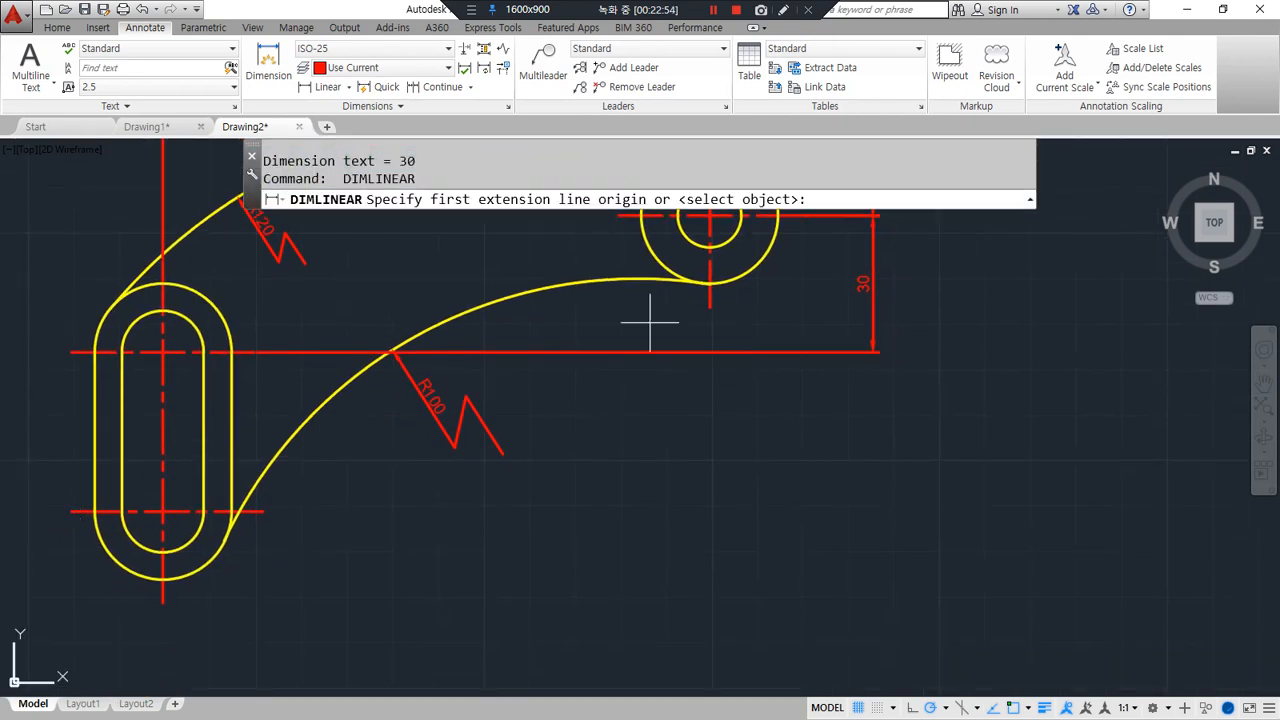
left_click(245, 353)
left_click(263, 512)
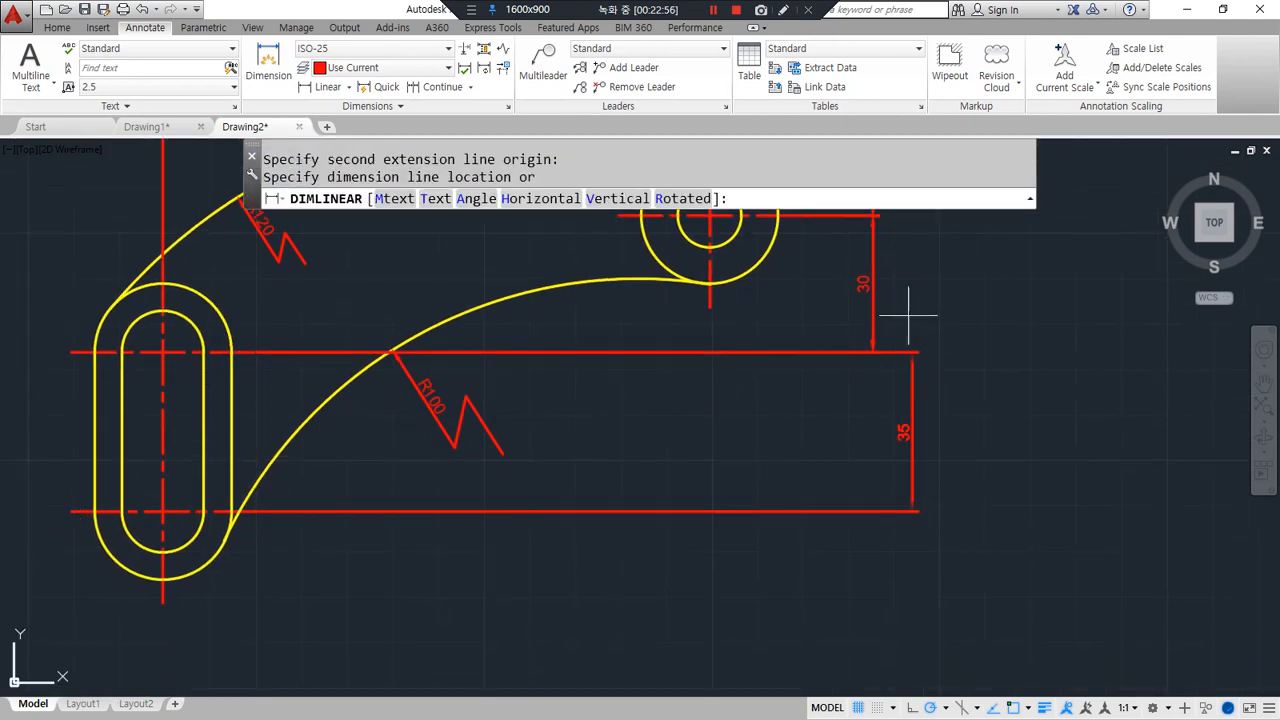
left_click(878, 324)
Add a horizontal linear dimension across the inner slot's width, placed below the slot.
middle_click_drag(407, 509, 486, 349)
key("Return")
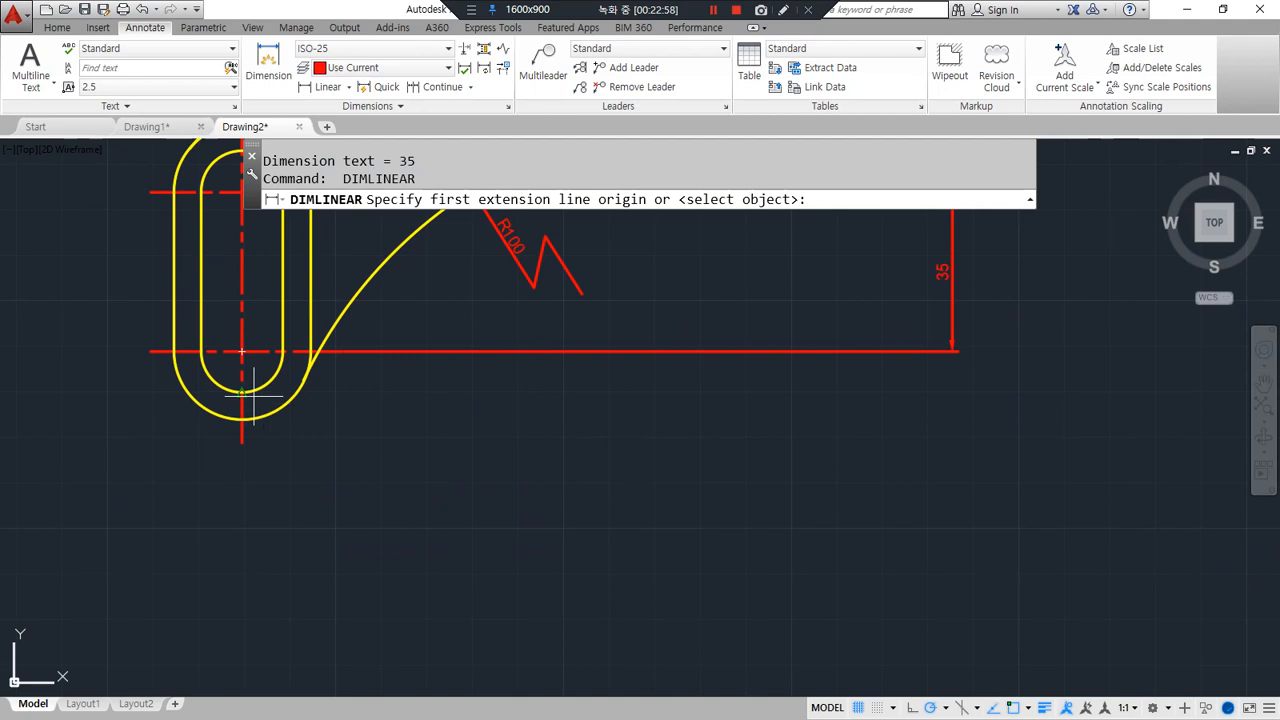
left_click(202, 352)
left_click(283, 352)
left_click(236, 492)
Add a horizontal linear dimension across the outer slot's width, placed below the inner width dimension.
key("Return")
left_click(174, 352)
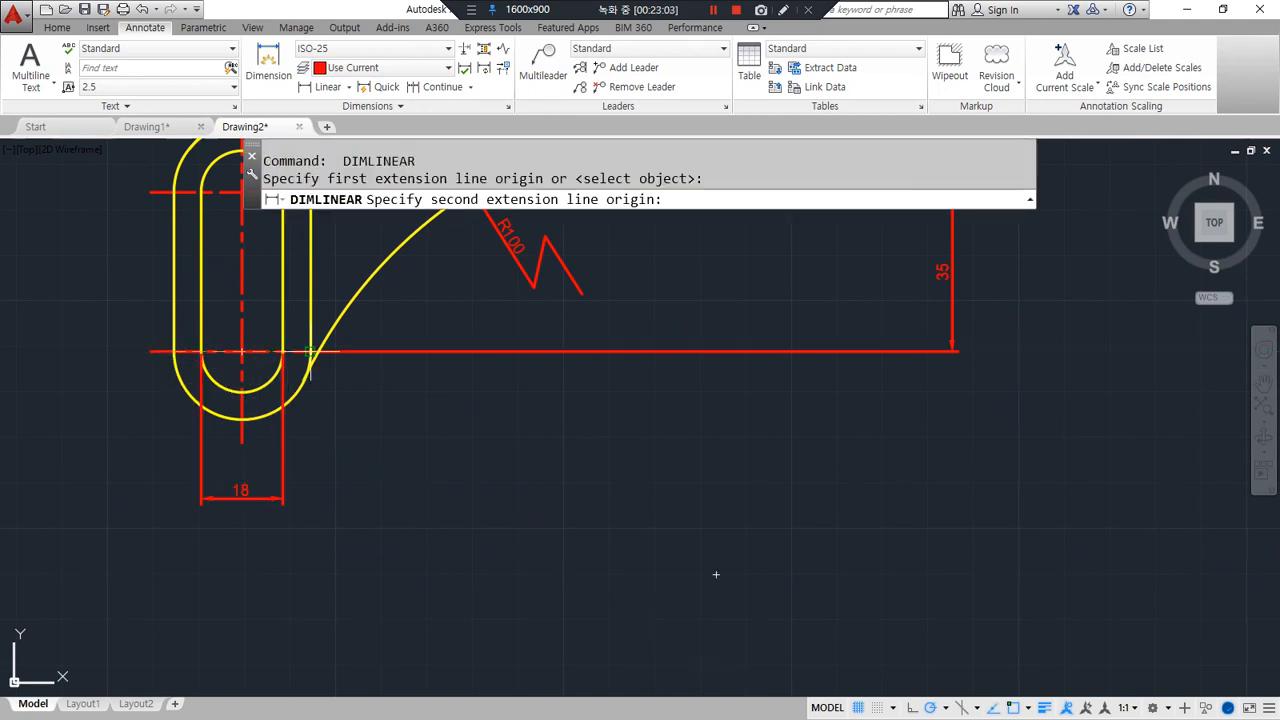
left_click(310, 352)
left_click(263, 532)
Prefix the slot's inner and outer width dimension texts with the diameter symbol, using the code %%c.
scroll(222, 535, "up", 4)
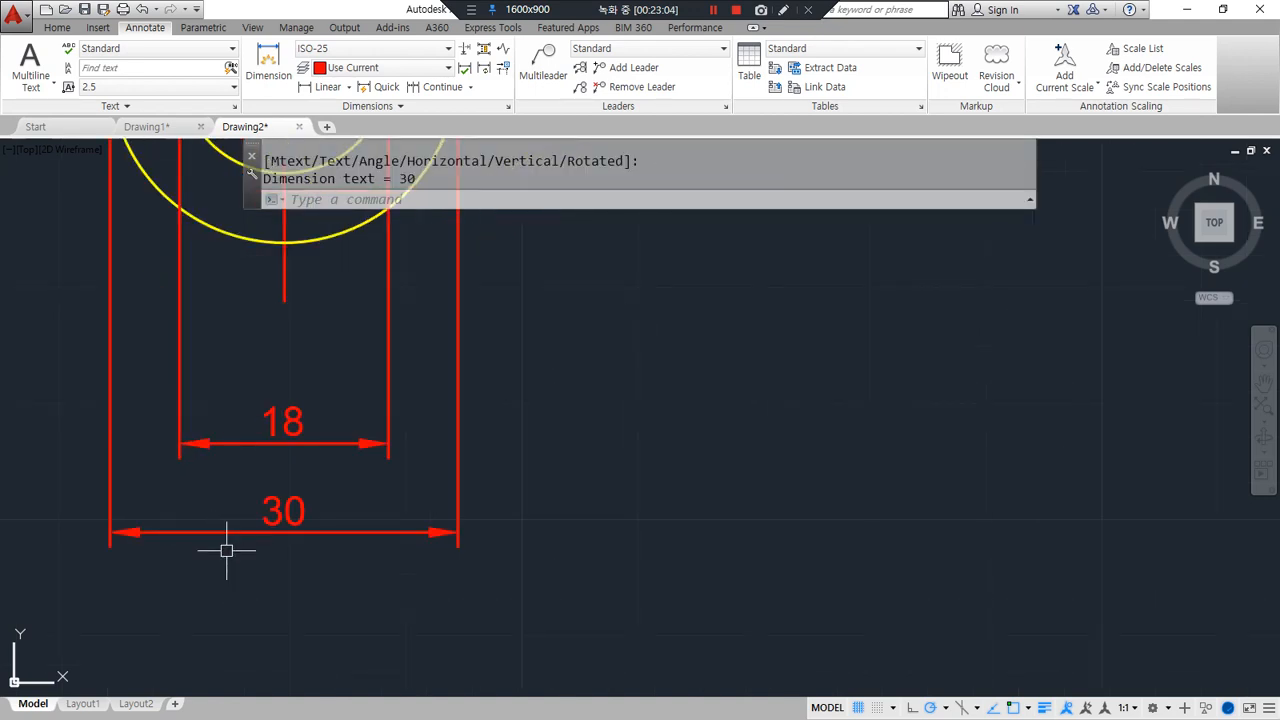
double_click(285, 418)
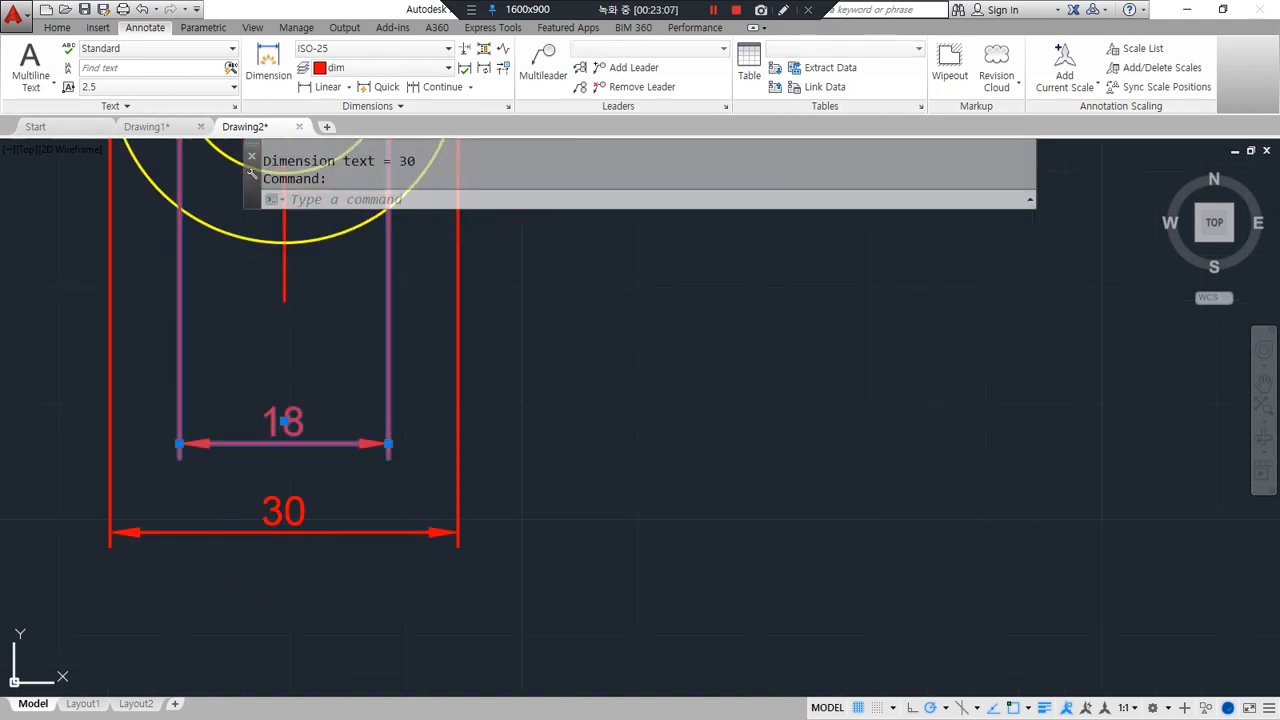
type("%%c")
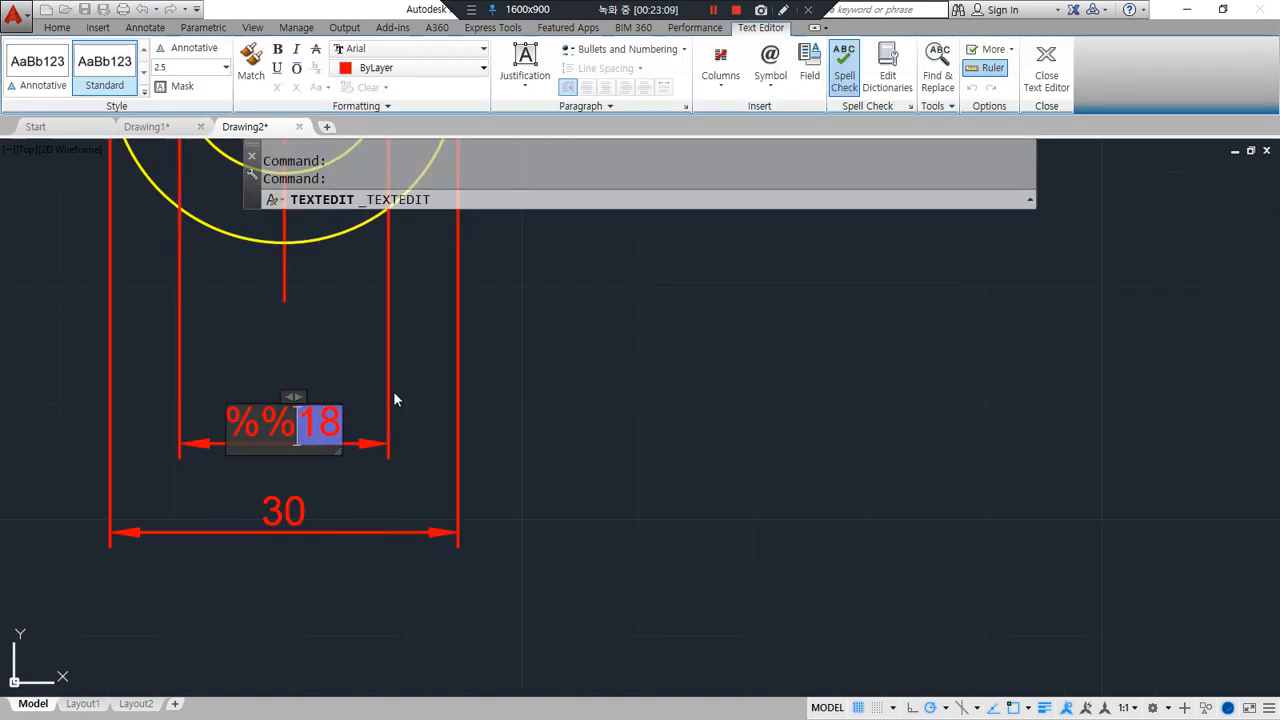
left_click(393, 394)
key("Escape")
left_click(285, 511)
double_click(285, 511)
type("%%c")
left_click(406, 518)
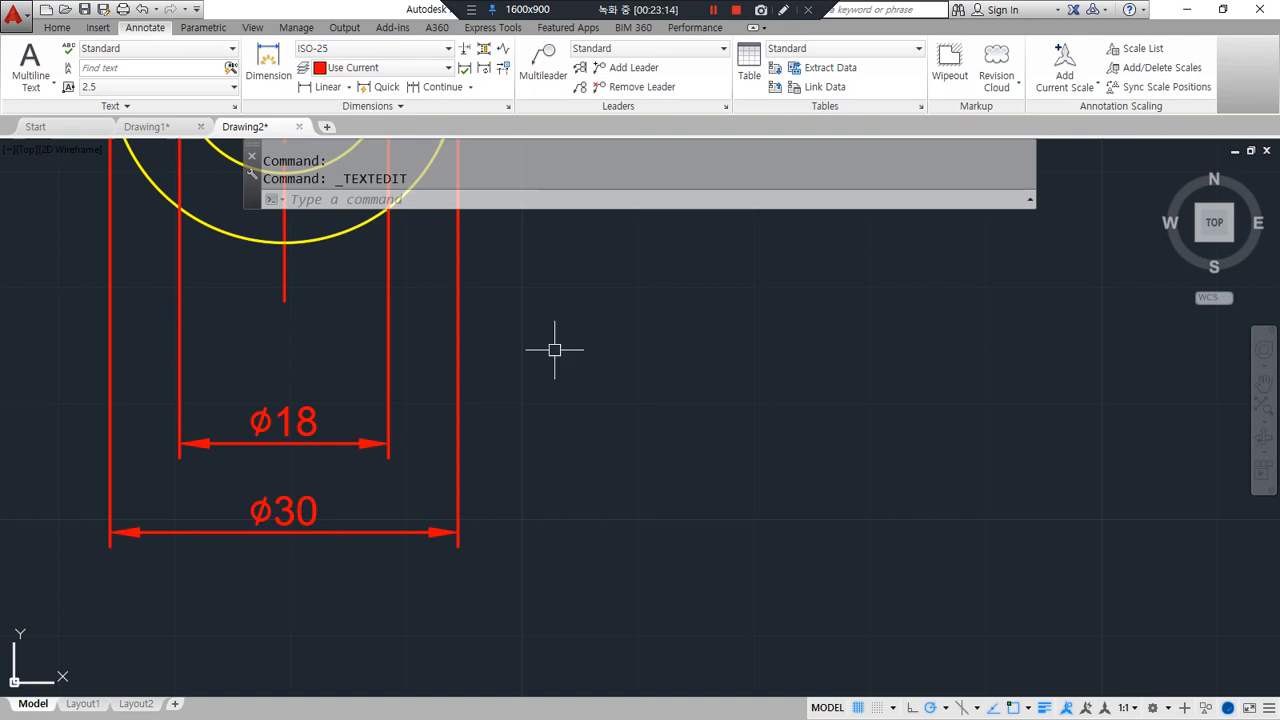
Add a diameter dimension to the right boss's inner circle, with its text slanting outward to the upper right.
middle_click_drag(630, 195, 246, 600)
middle_click_drag(513, 361, 427, 680)
middle_click_drag(926, 330, 394, 448)
middle_click_drag(553, 396, 475, 500)
middle_click_drag(710, 361, 675, 455)
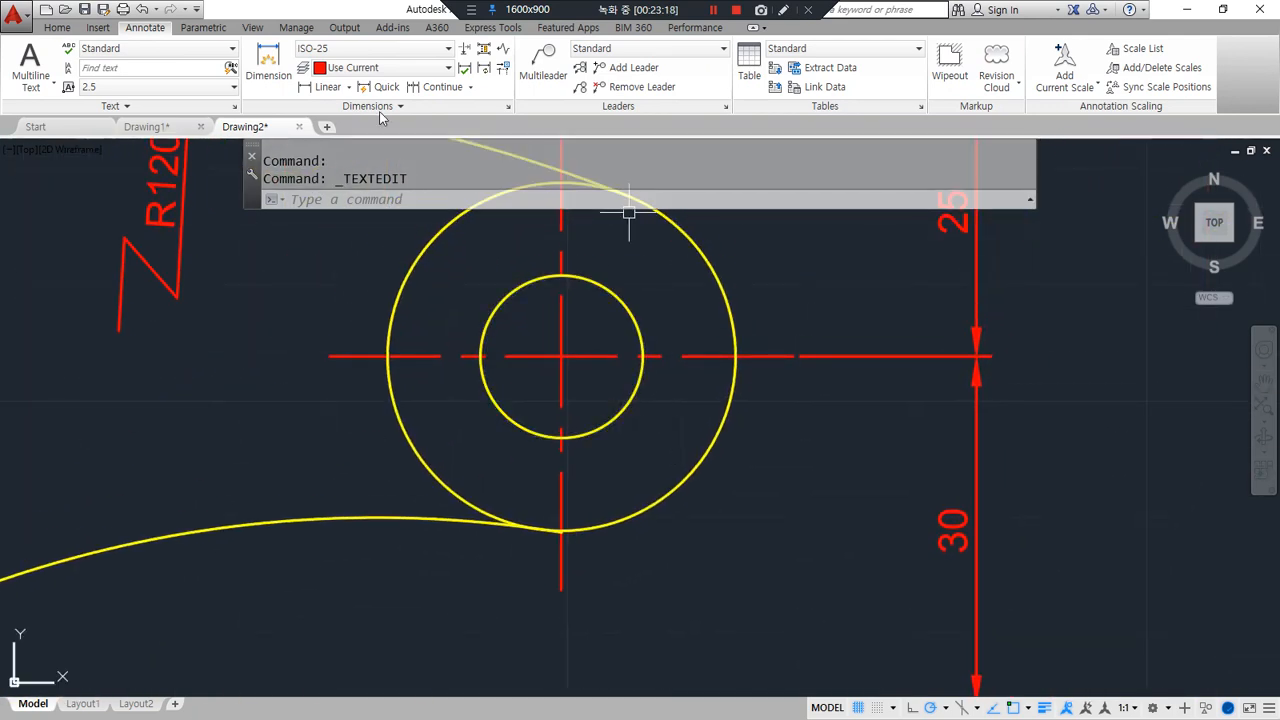
left_click(349, 88)
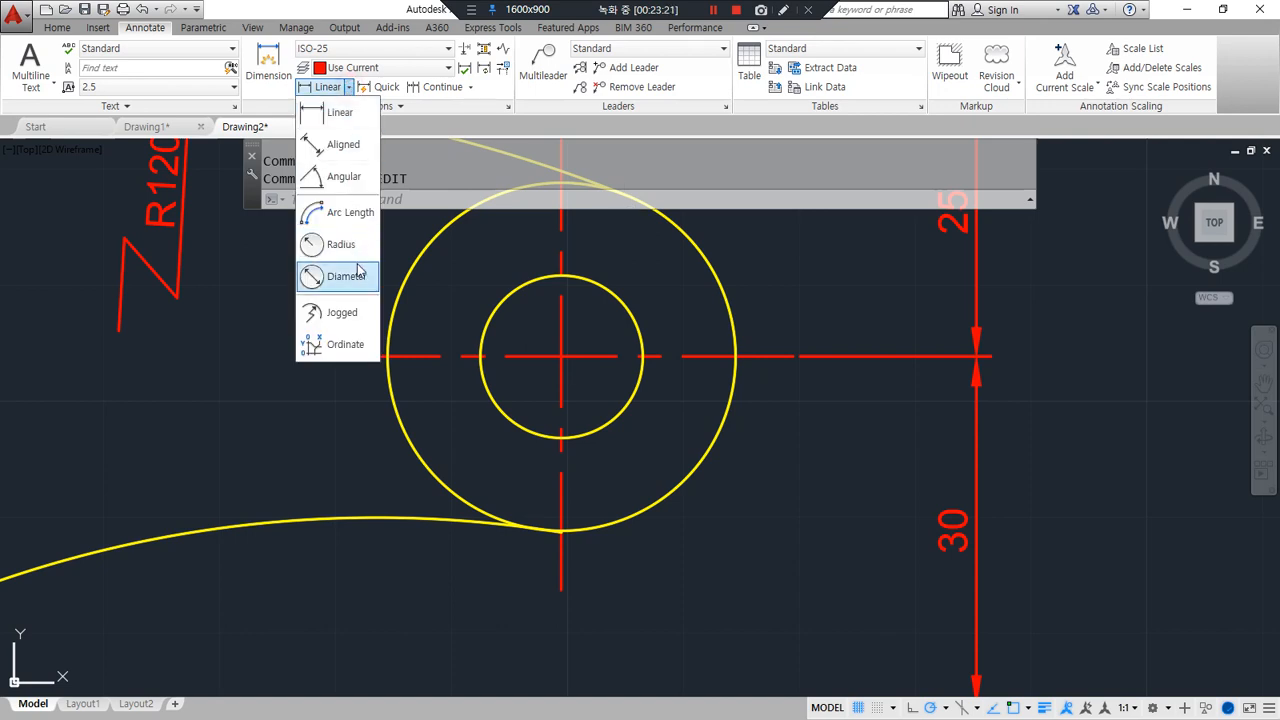
left_click(345, 276)
left_click(642, 318)
left_click(628, 272)
middle_click_drag(634, 280, 637, 366)
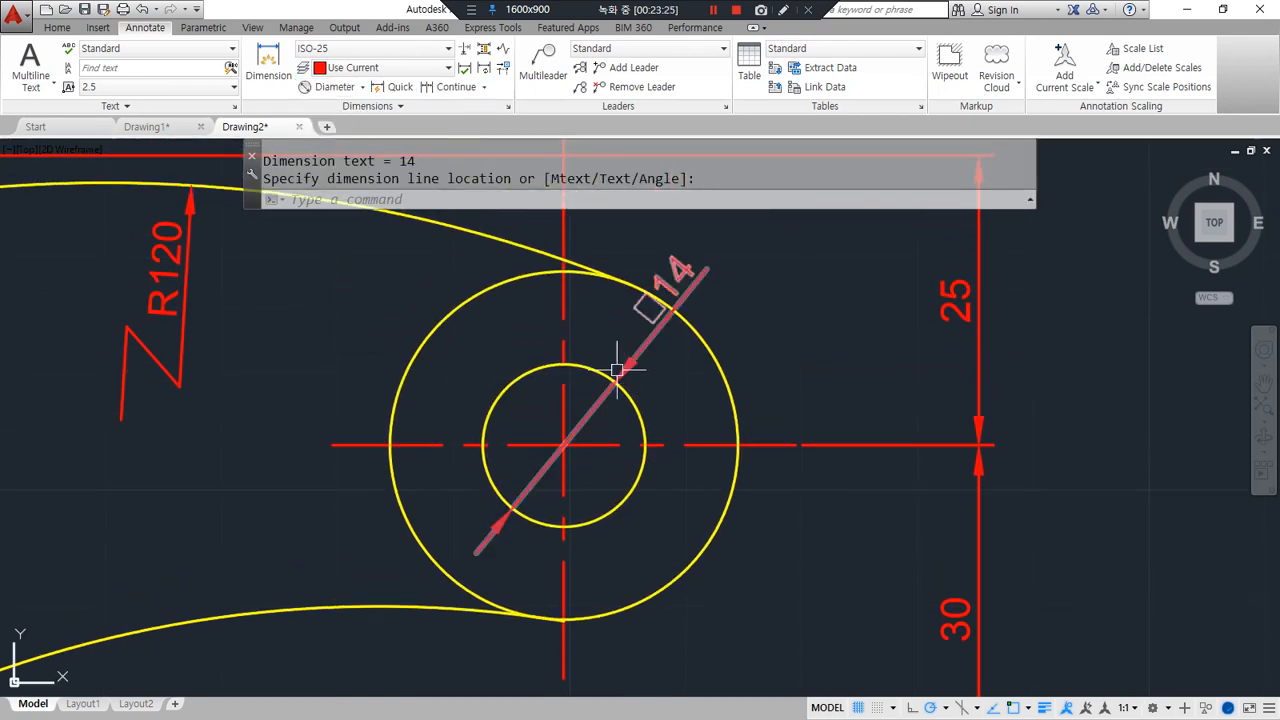
Try a diameter dimension for the right boss's outer circle along its vertical centreline, and erase it.
key("Return")
left_click(452, 306)
left_click(449, 301)
middle_click_drag(507, 316, 512, 397)
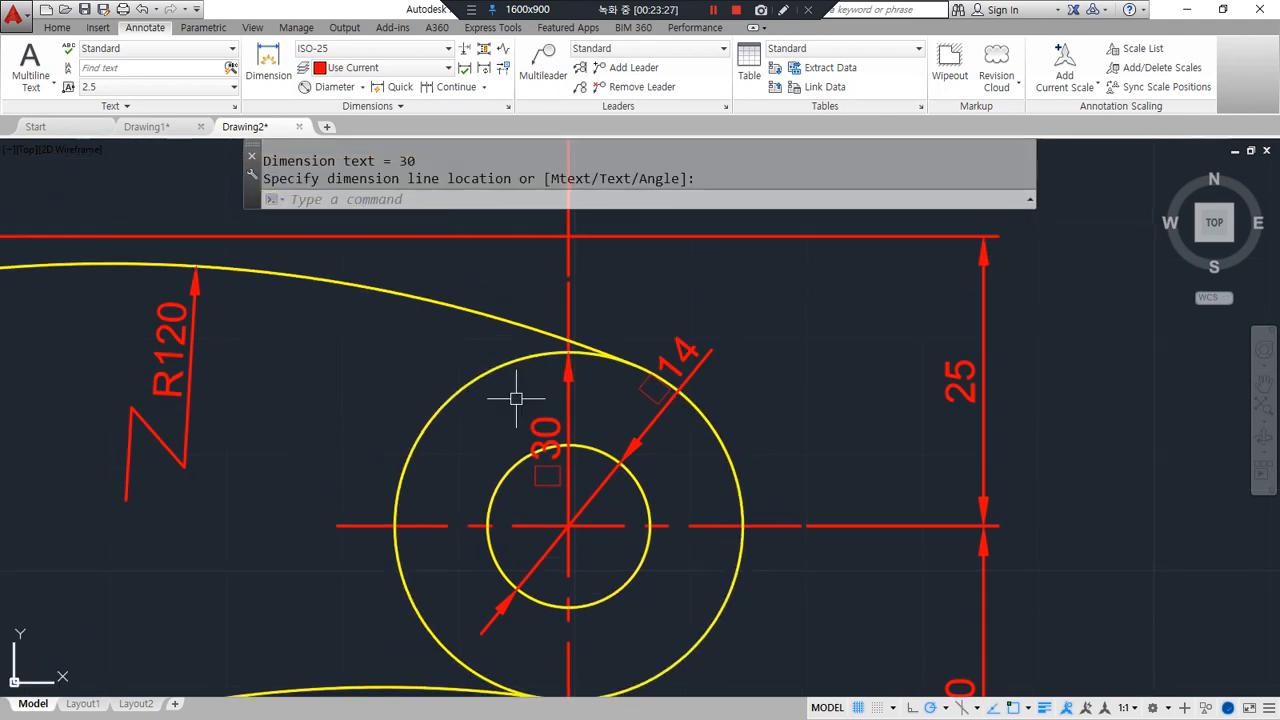
key("Escape")
left_click(535, 440)
key("Delete")
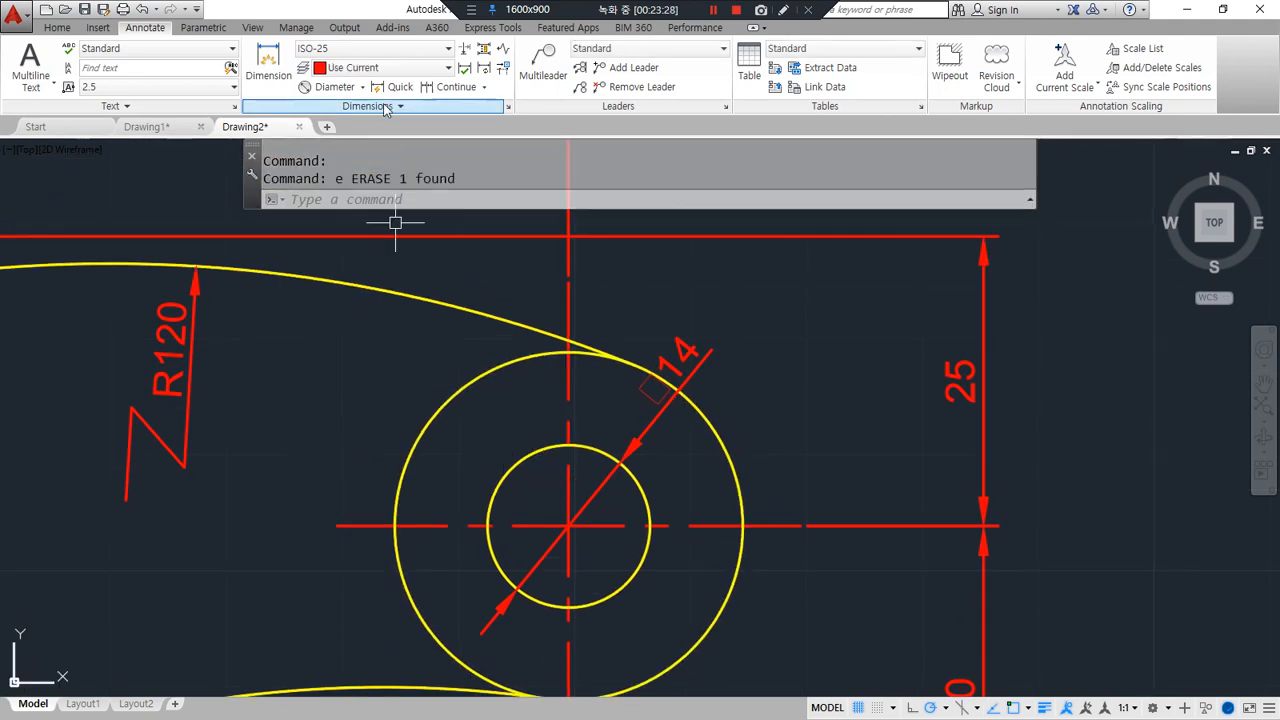
Add a diameter dimension to the right boss's outer circle, with its text outside the circle at the upper left.
left_click(335, 86)
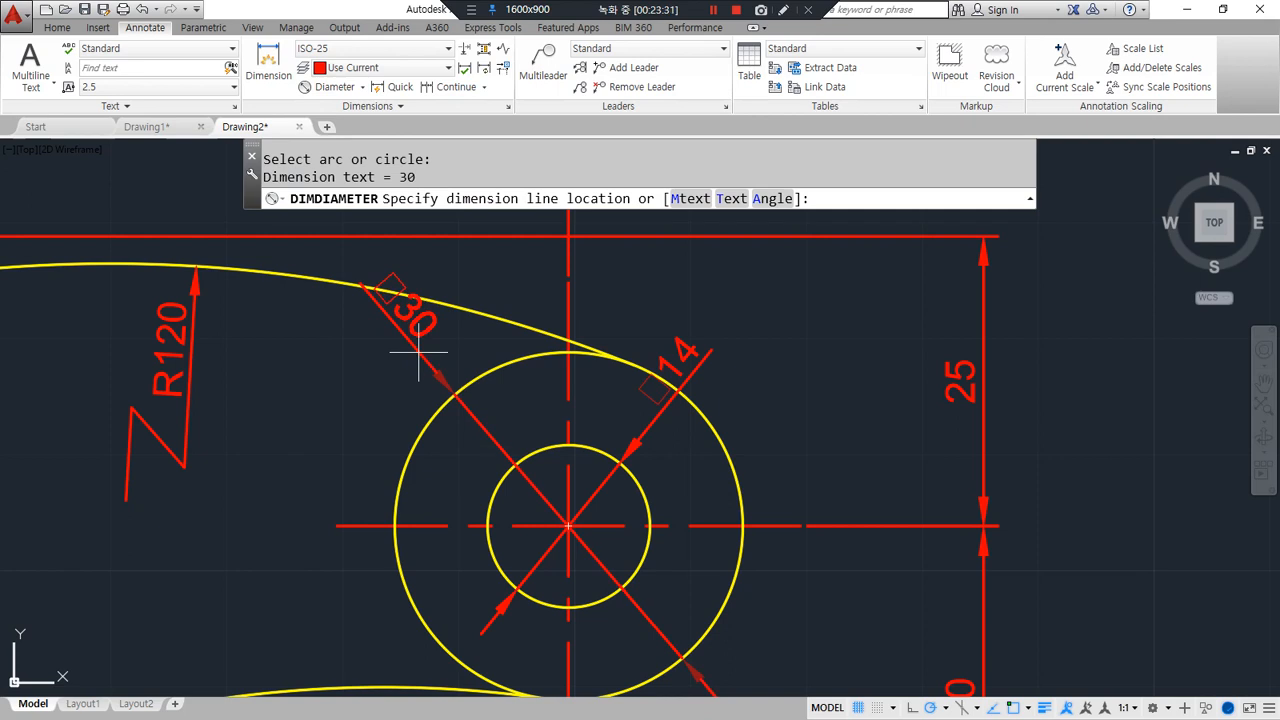
left_click(430, 372)
middle_click_drag(357, 409, 377, 429)
Change the Standard text style's font to 굴림 so the diameter symbols are readable, and apply the change.
type("st")
key("Return")
left_click(638, 290)
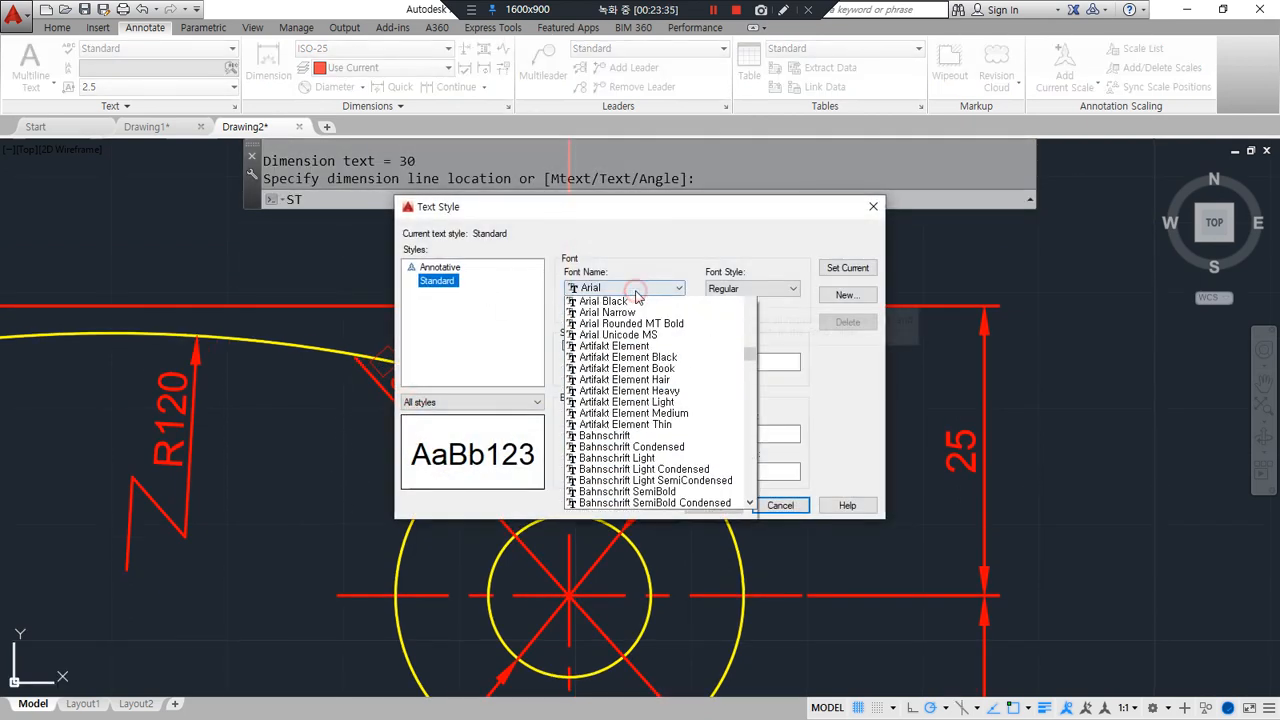
left_click(639, 291)
left_click(639, 291)
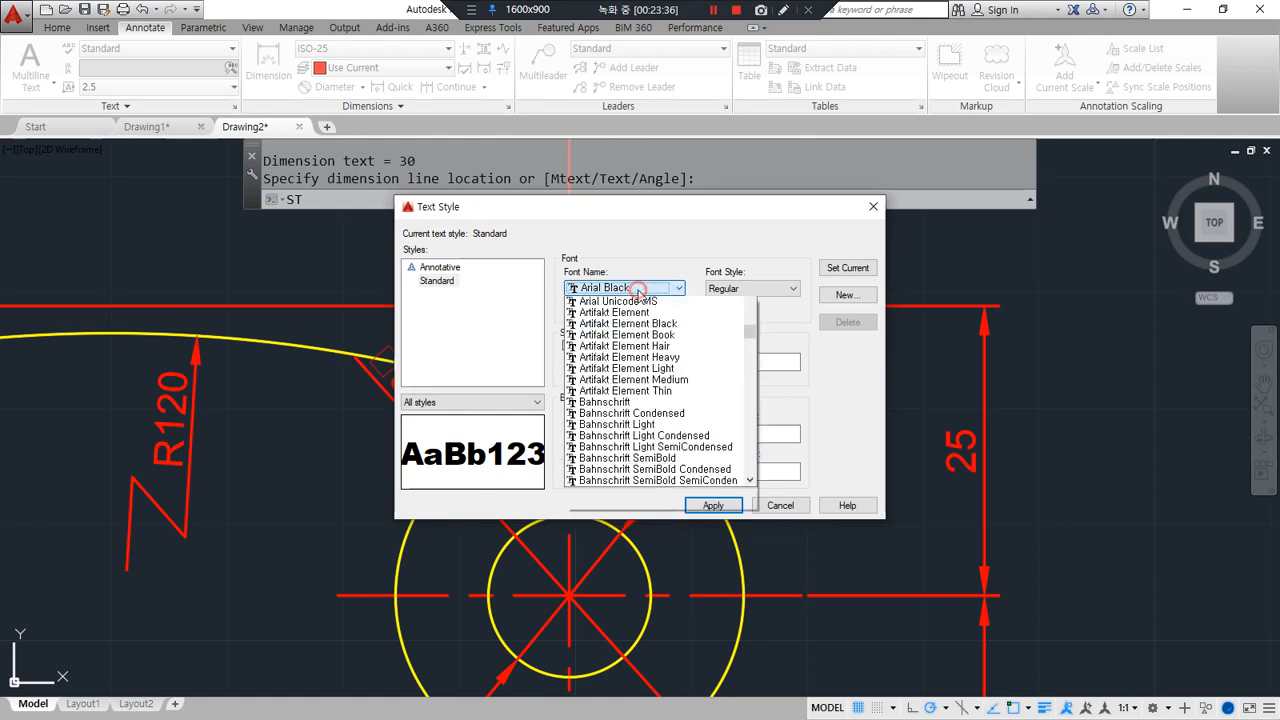
key("z")
left_click(615, 326)
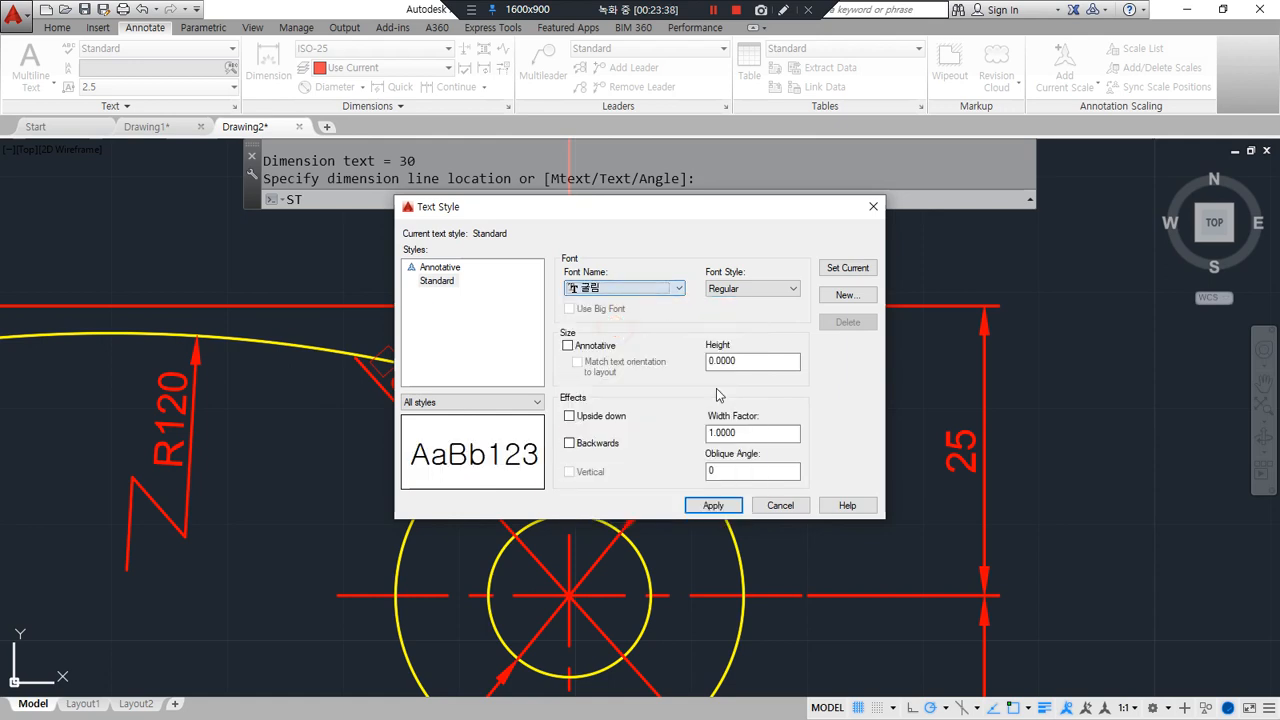
left_click(700, 506)
left_click(779, 506)
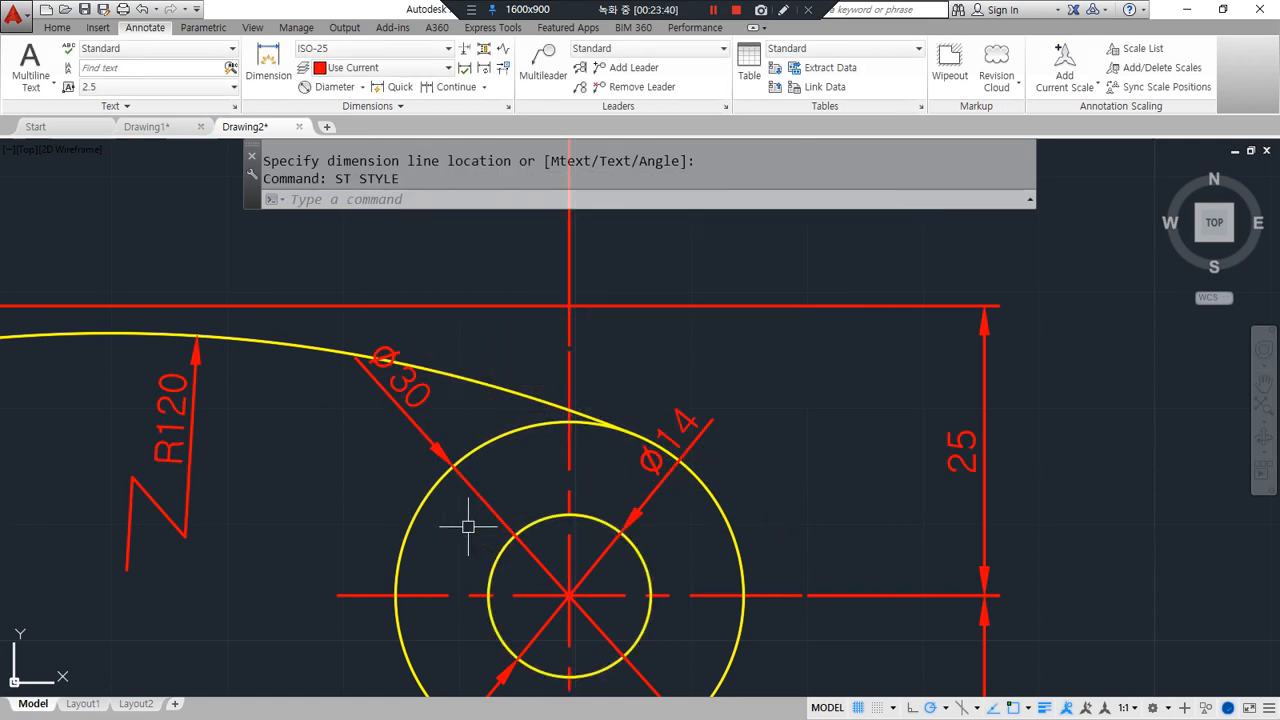
Add diameter dimensions to the upper boss's inner circle, slanting upper left, and its outer arc, slanting upper right.
middle_click_drag(337, 480, 539, 553)
middle_click_drag(254, 399, 697, 512)
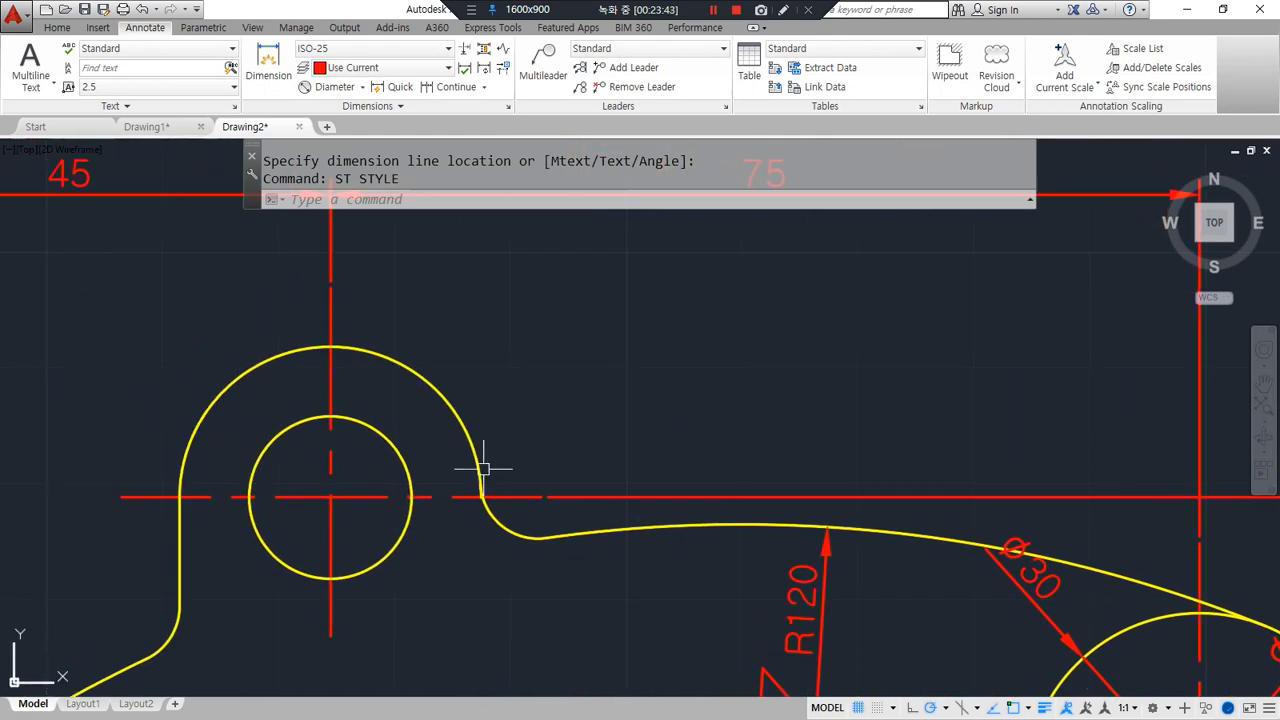
left_click(330, 86)
left_click(287, 416)
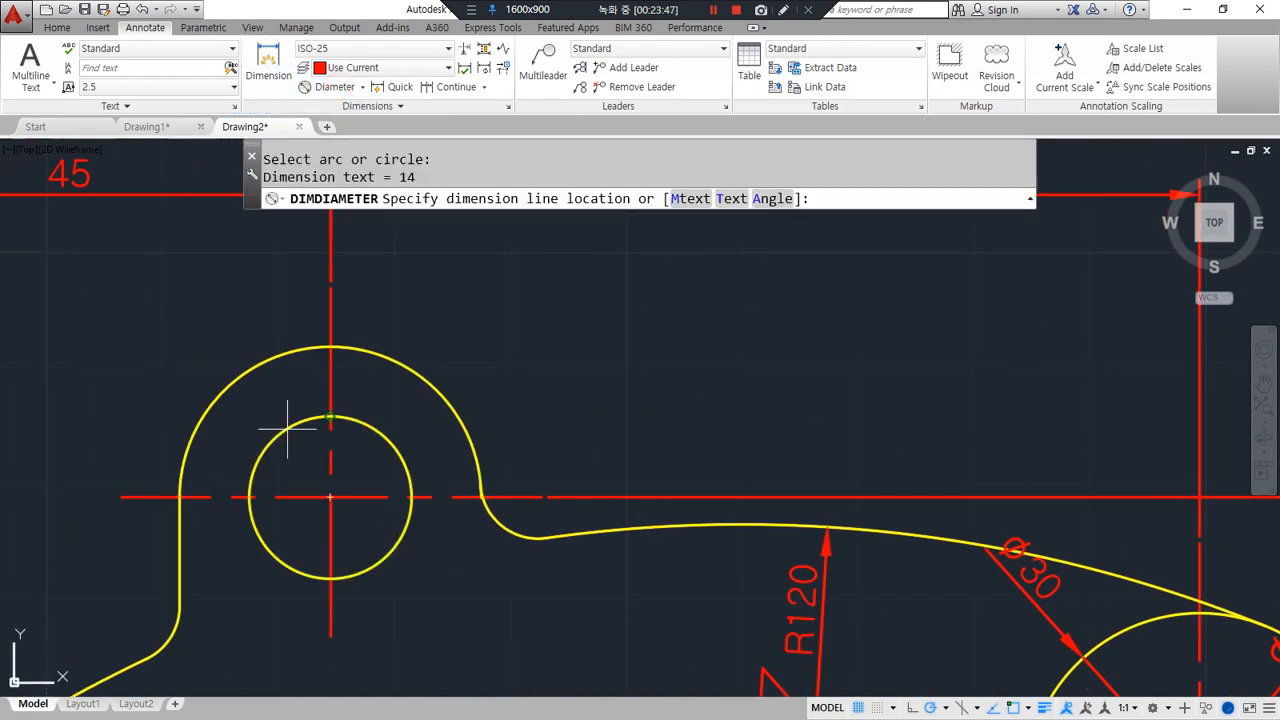
left_click(271, 420)
key("Return")
left_click(382, 350)
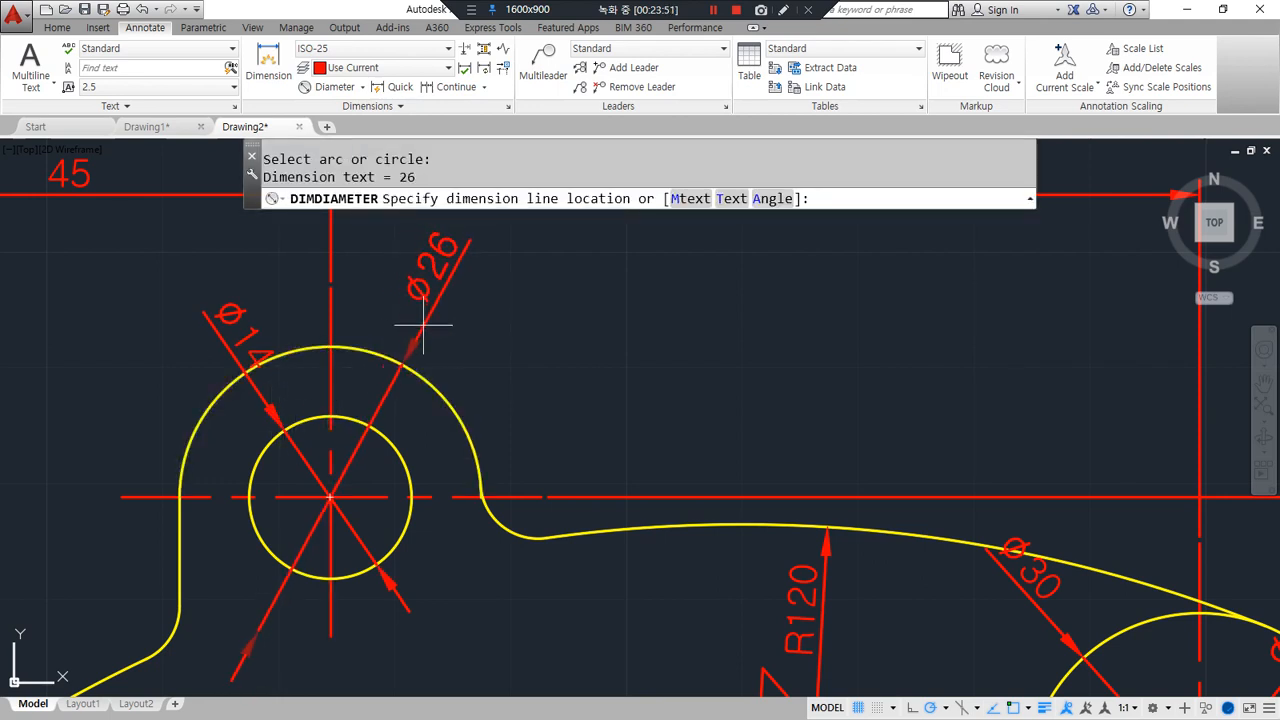
left_click(420, 326)
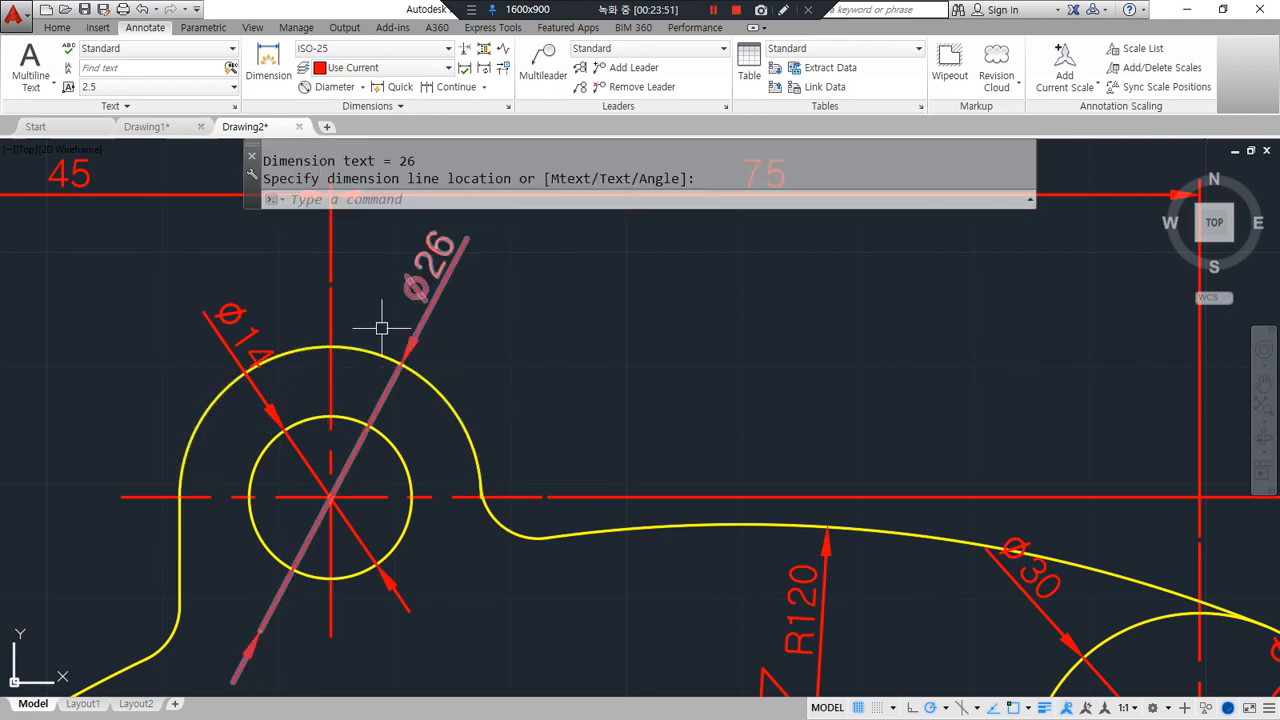
Add radius dimensions to the two fillet arcs on either side of the upper boss.
left_click(366, 88)
left_click(345, 247)
left_click(513, 530)
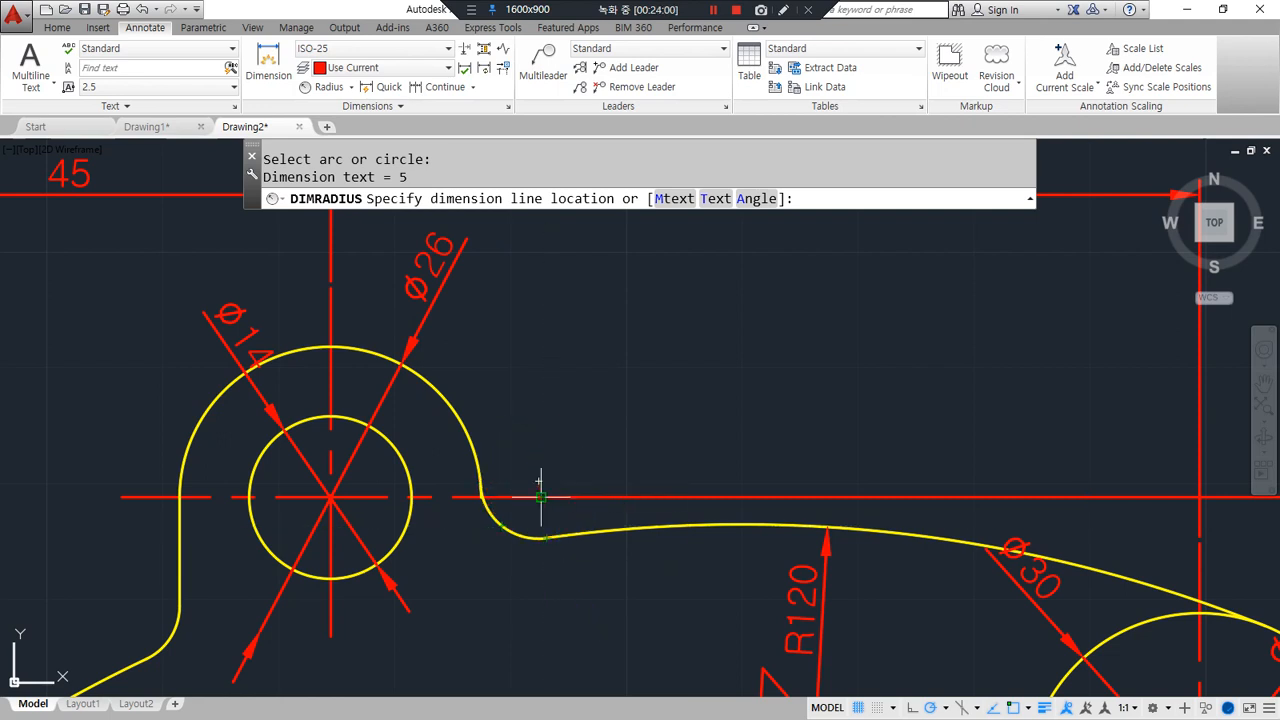
left_click(518, 512)
key("Return")
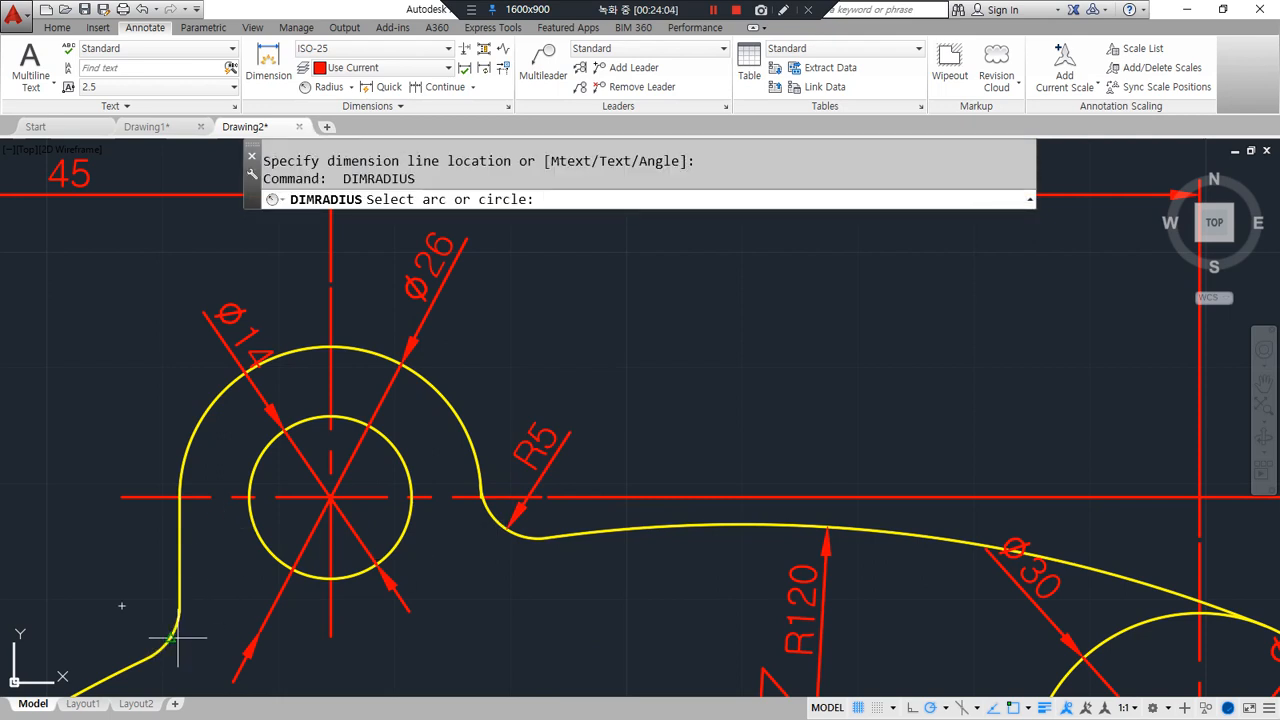
left_click(176, 637)
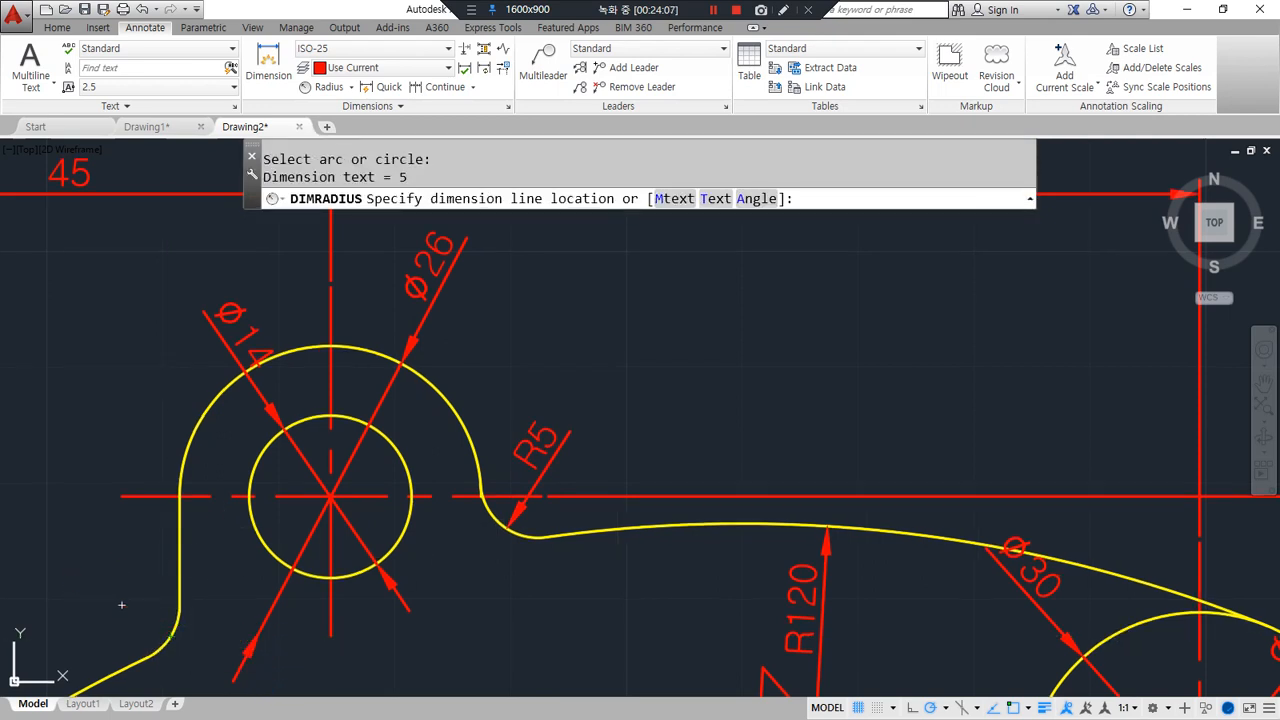
middle_click_drag(191, 637, 217, 506)
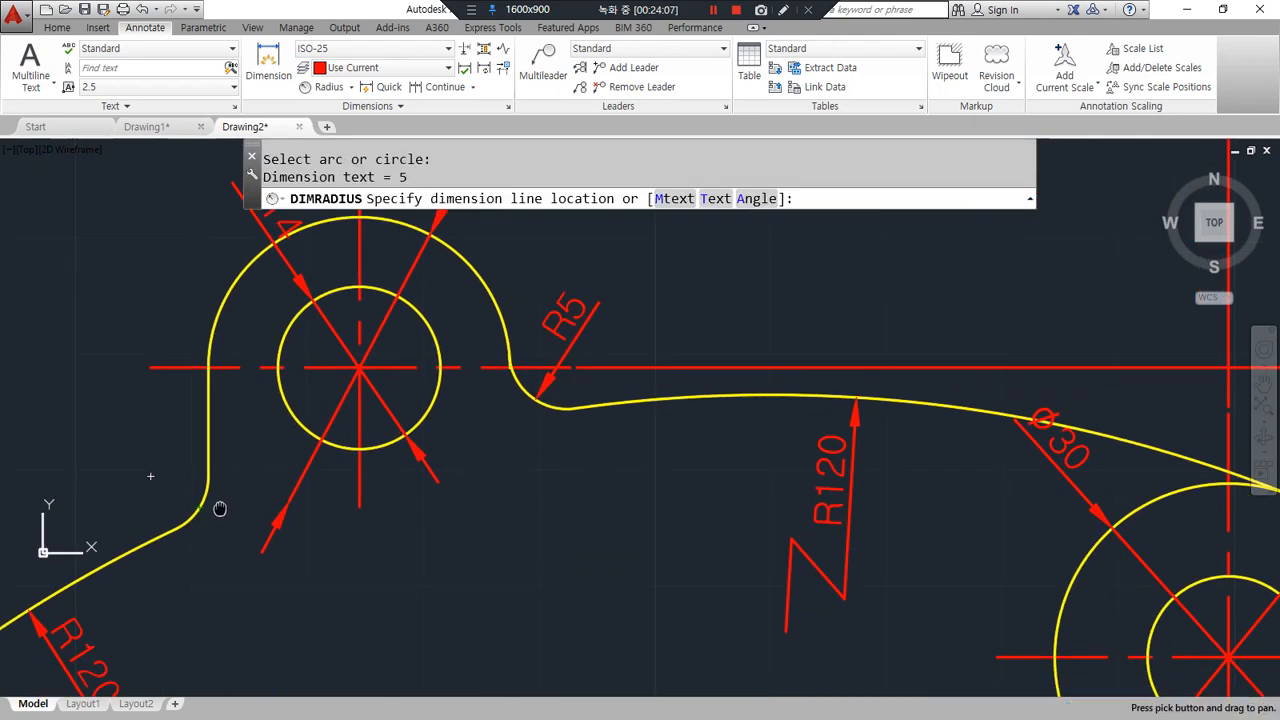
left_click(233, 571)
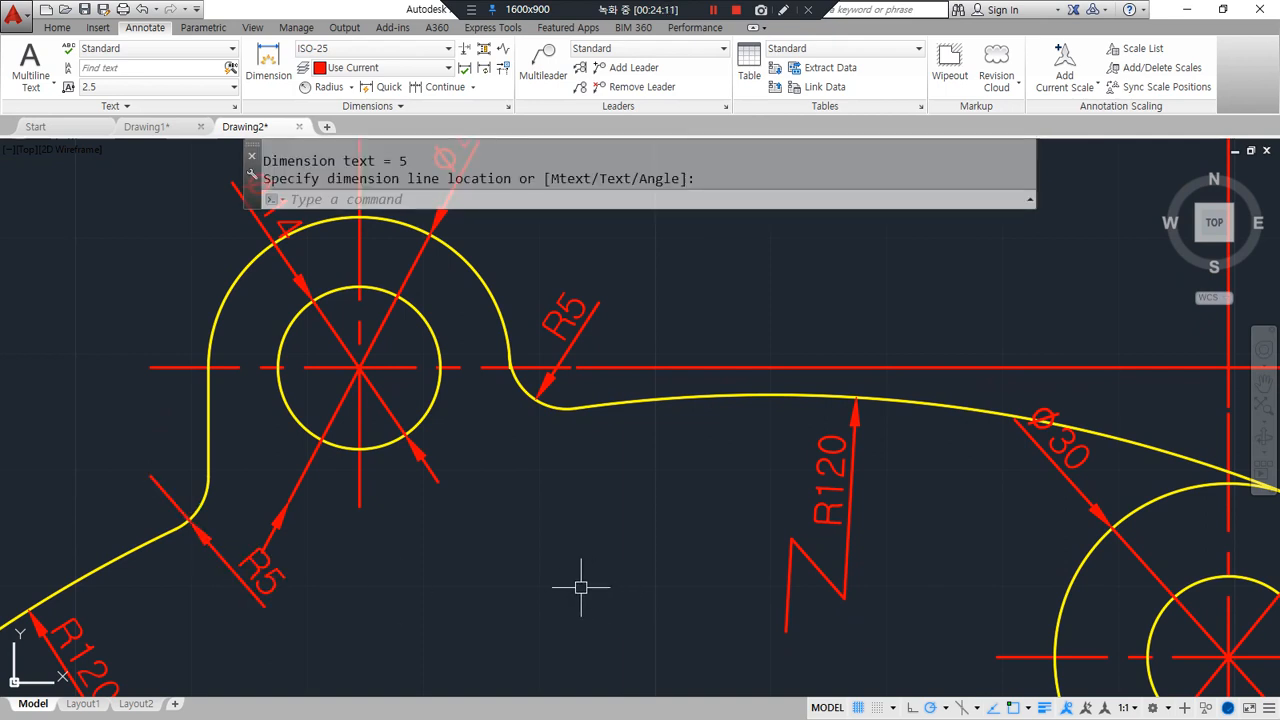
mouse_move(420, 652)
left_mouse_down()
mouse_move(258, 202)
mouse_move(325, 697)
left_mouse_up()
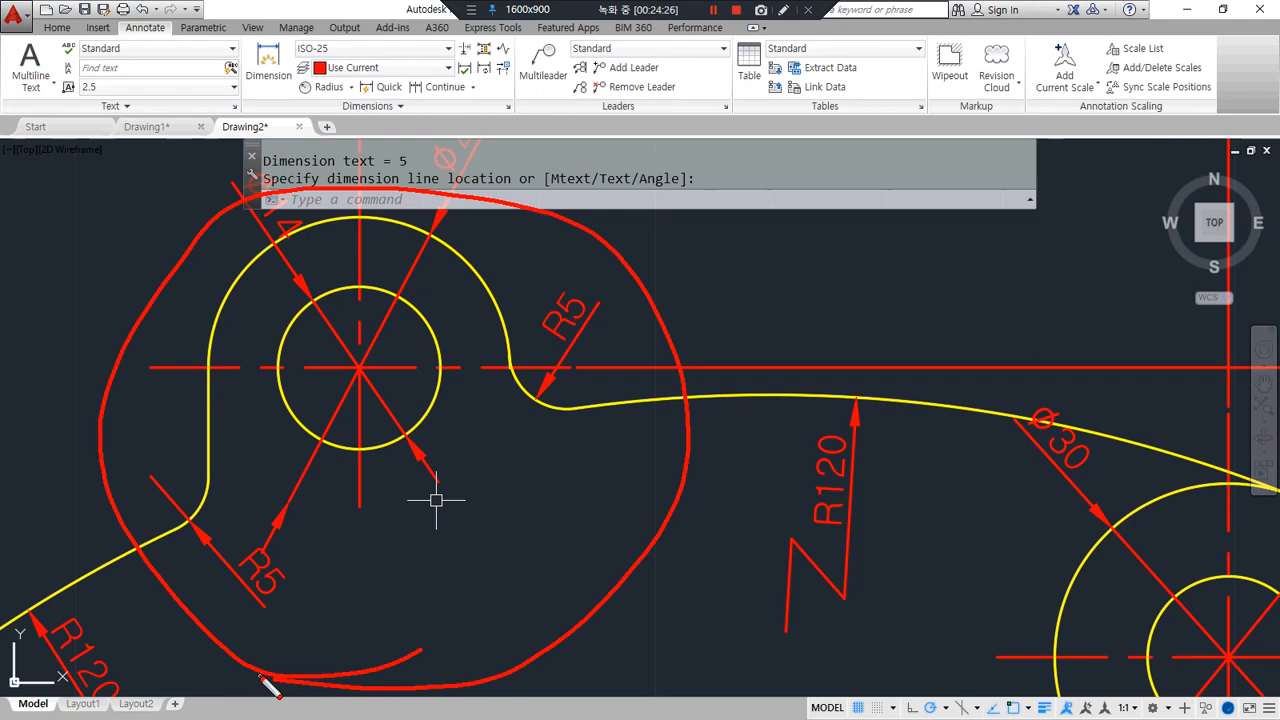
scroll(436, 500, "down", 5)
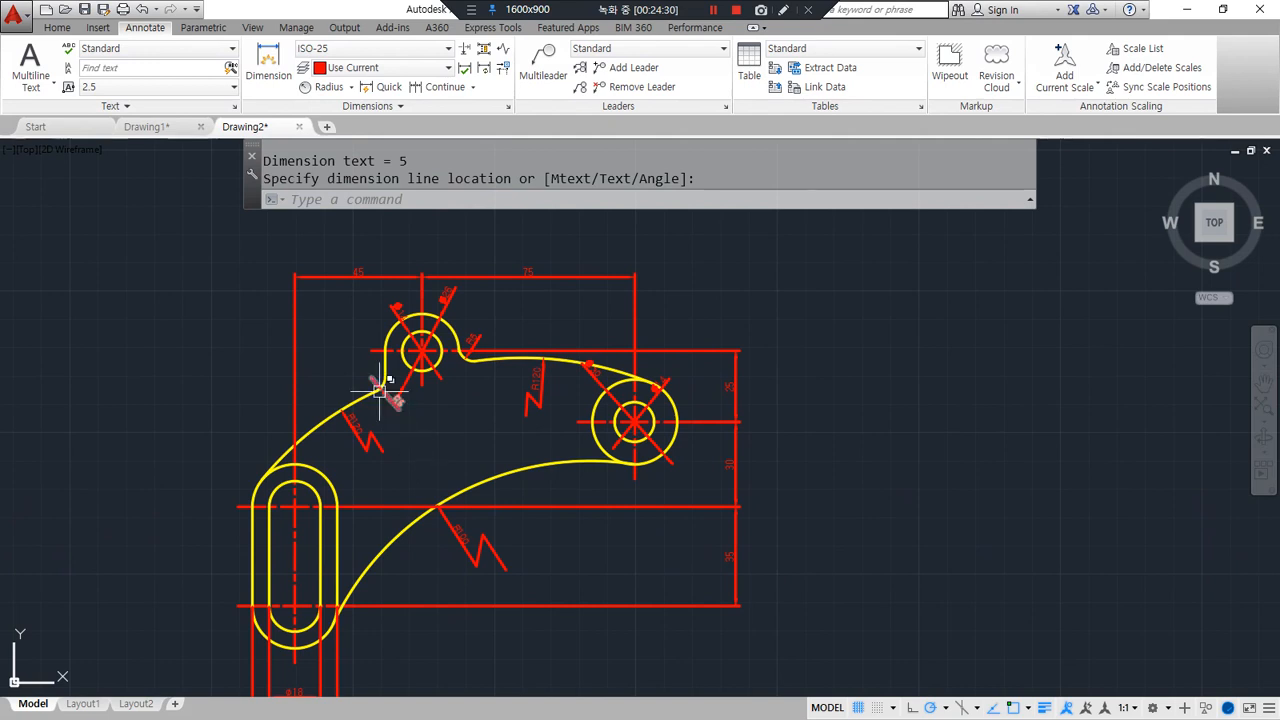
middle_click_drag(810, 459, 704, 449)
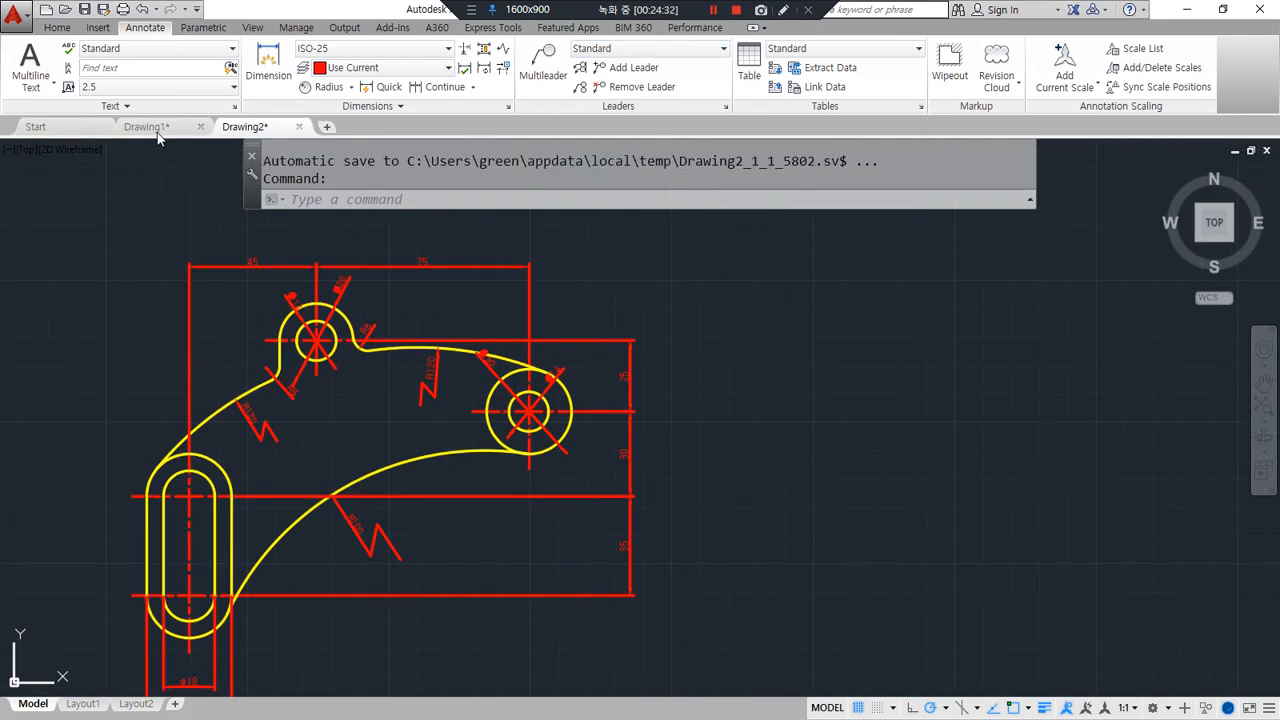
Draw a long horizontal line in the empty area to the right of the bracket.
mouse_move(876, 477)
middle_mouse_down()
mouse_move(526, 461)
mouse_move(566, 451)
middle_mouse_up()
type("l")
key("Return")
left_click(381, 421)
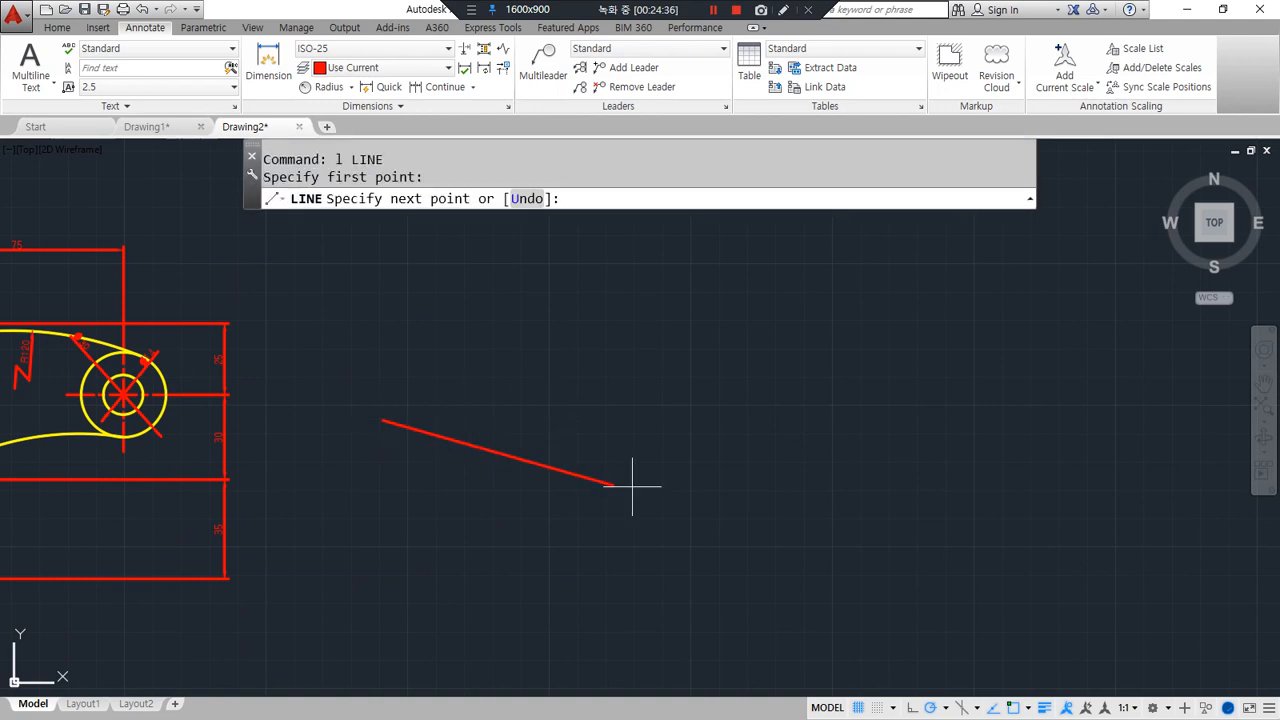
left_click(995, 416)
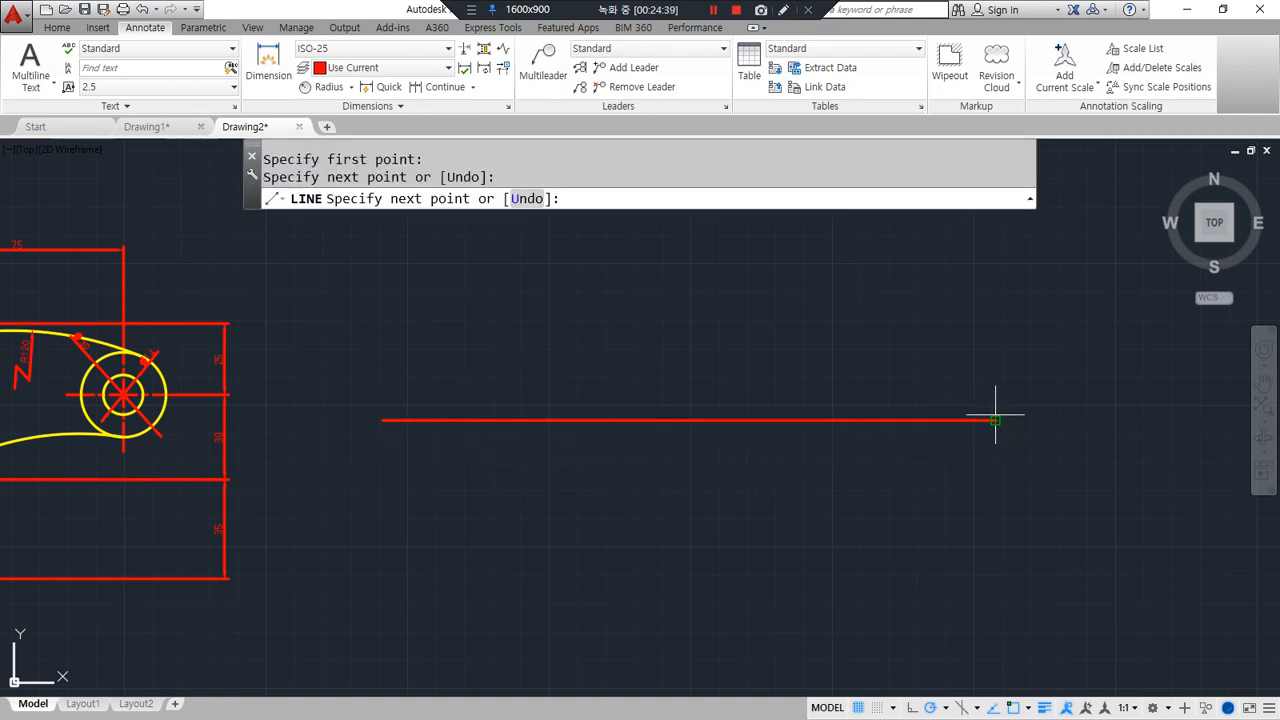
key("Return")
Match the new horizontal line's properties to the bracket's dash-dot centre line.
left_click(771, 434)
left_click(726, 403)
key("Escape")
key("Escape")
type("m")
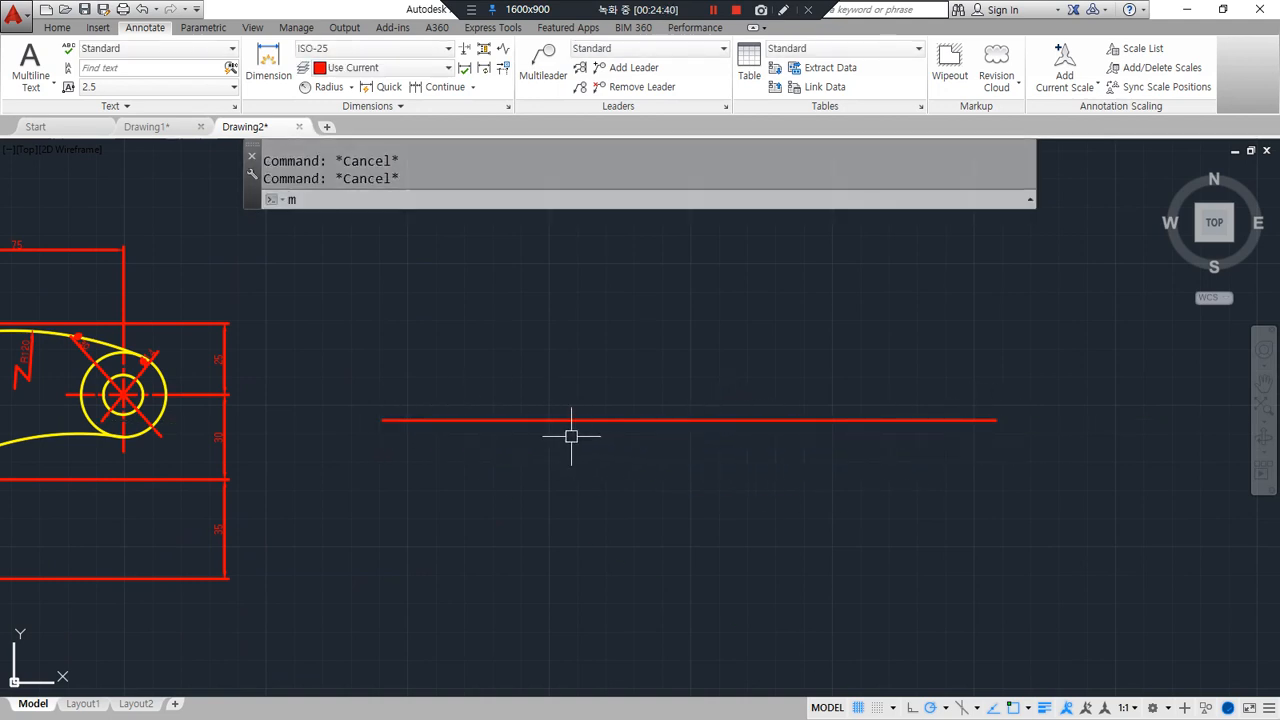
type("a")
key("Return")
scroll(92, 396, "up", 5)
left_click(103, 391)
scroll(966, 494, "down", 2)
middle_click_drag(1044, 498, 484, 434)
left_click(903, 452)
left_click(876, 408)
key("Return")
Offset the horizontal centre line by 10 to both sides, above and below.
middle_click_drag(972, 558, 660, 567)
key("Escape")
key("Escape")
type("o")
key("Return")
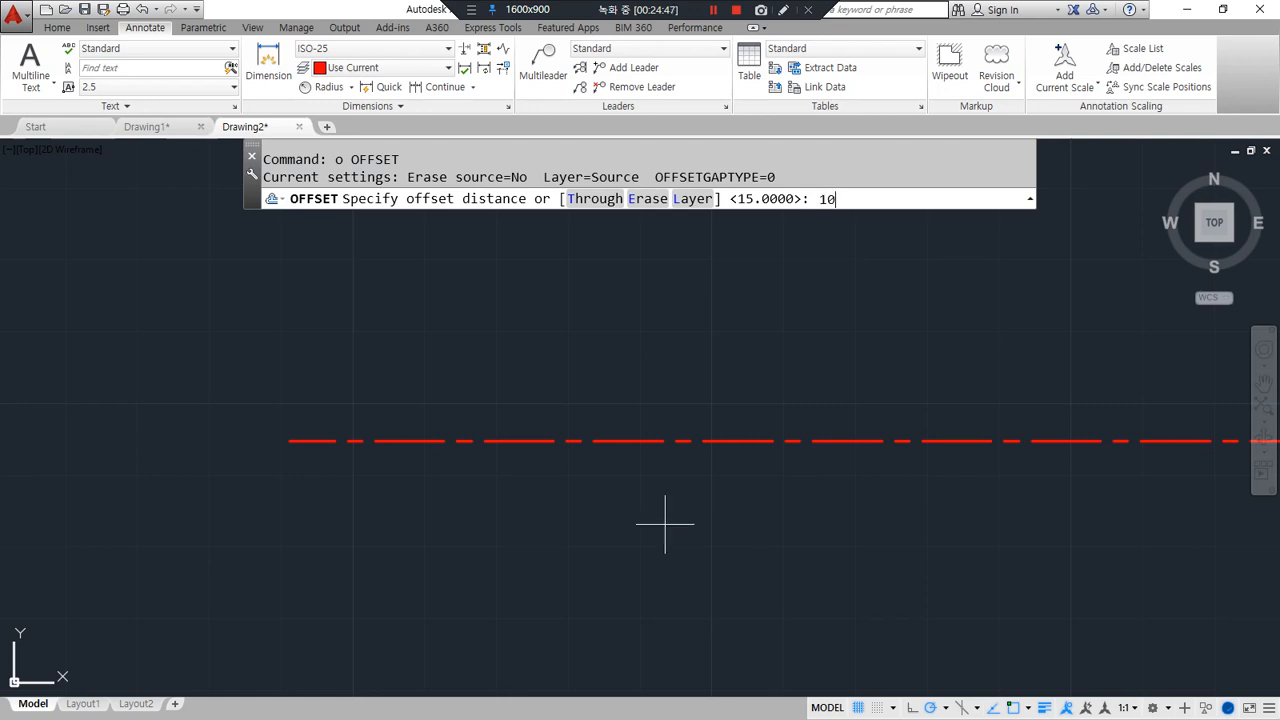
type("10")
key("Return")
left_click(641, 440)
left_click(631, 400)
left_click(633, 440)
left_click(631, 509)
key("Return")
Match the upper and lower offset lines' properties to the yellow outer circle of the bracket's right boss.
middle_click_drag(423, 530, 737, 537)
type("a")
key("Return")
scroll(291, 514, "down", 2)
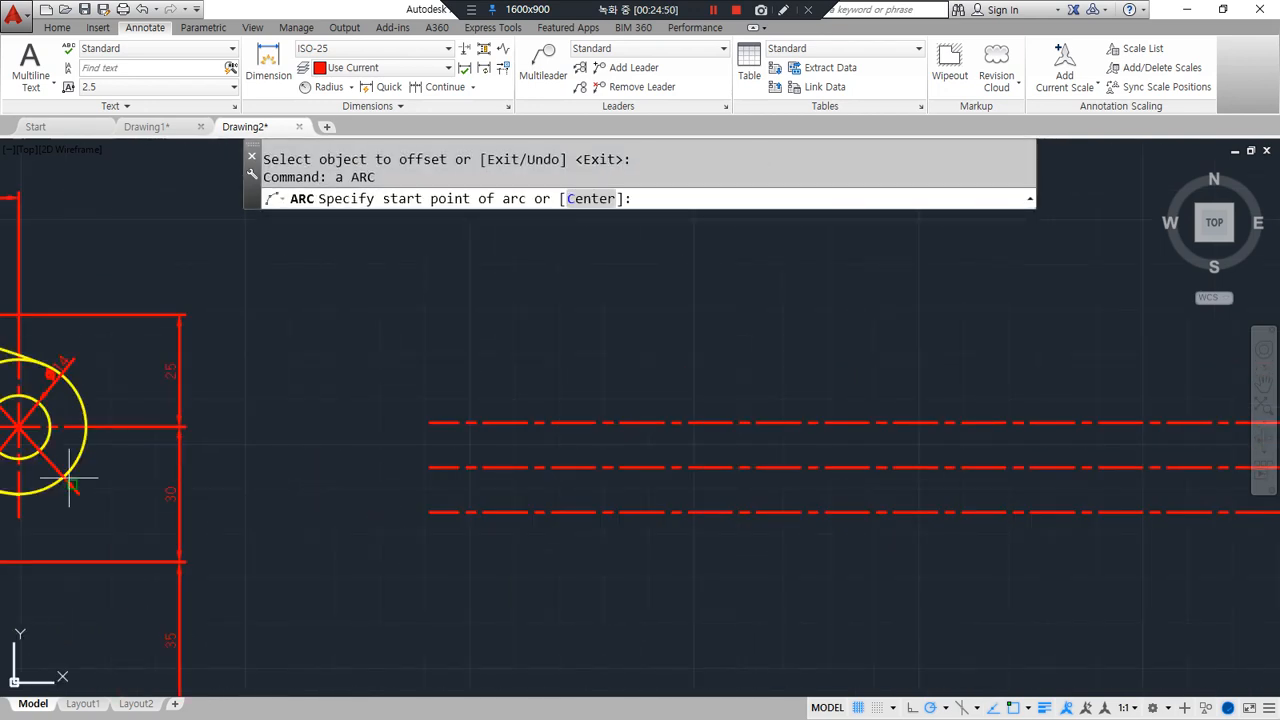
key("Escape")
key("Escape")
type("ma")
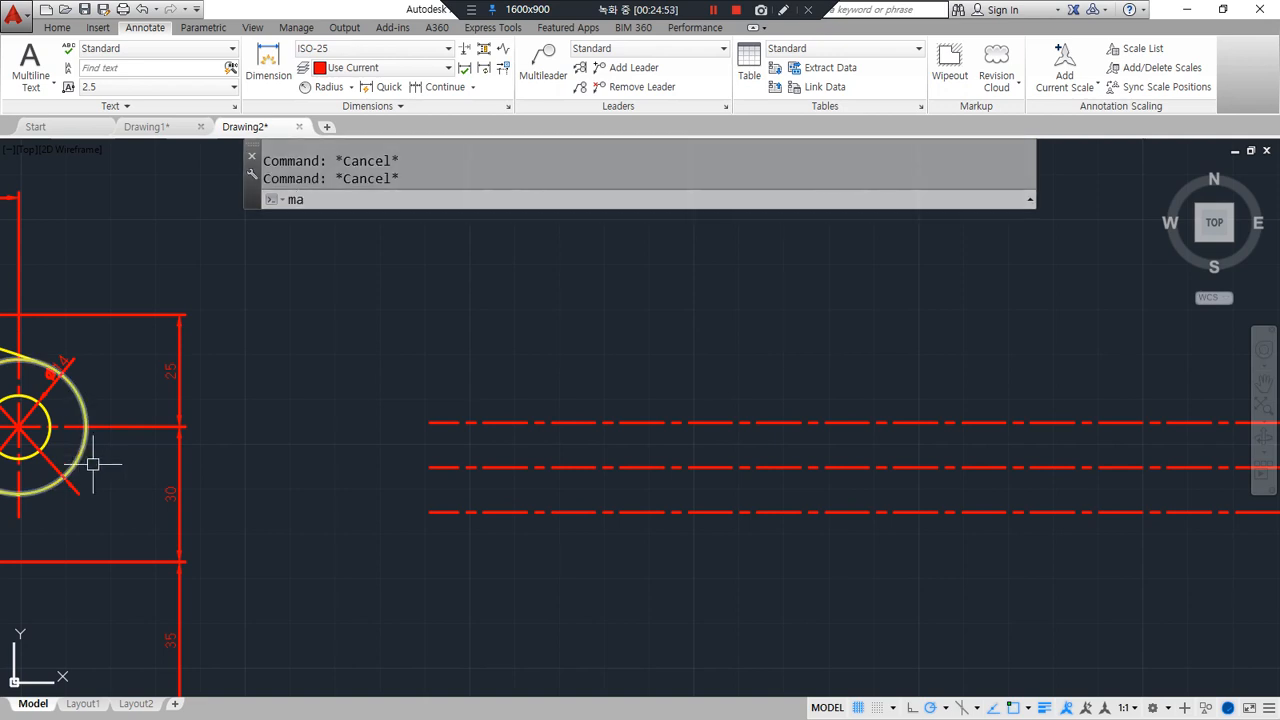
key("Return")
left_click(88, 451)
left_click(544, 514)
left_click(557, 421)
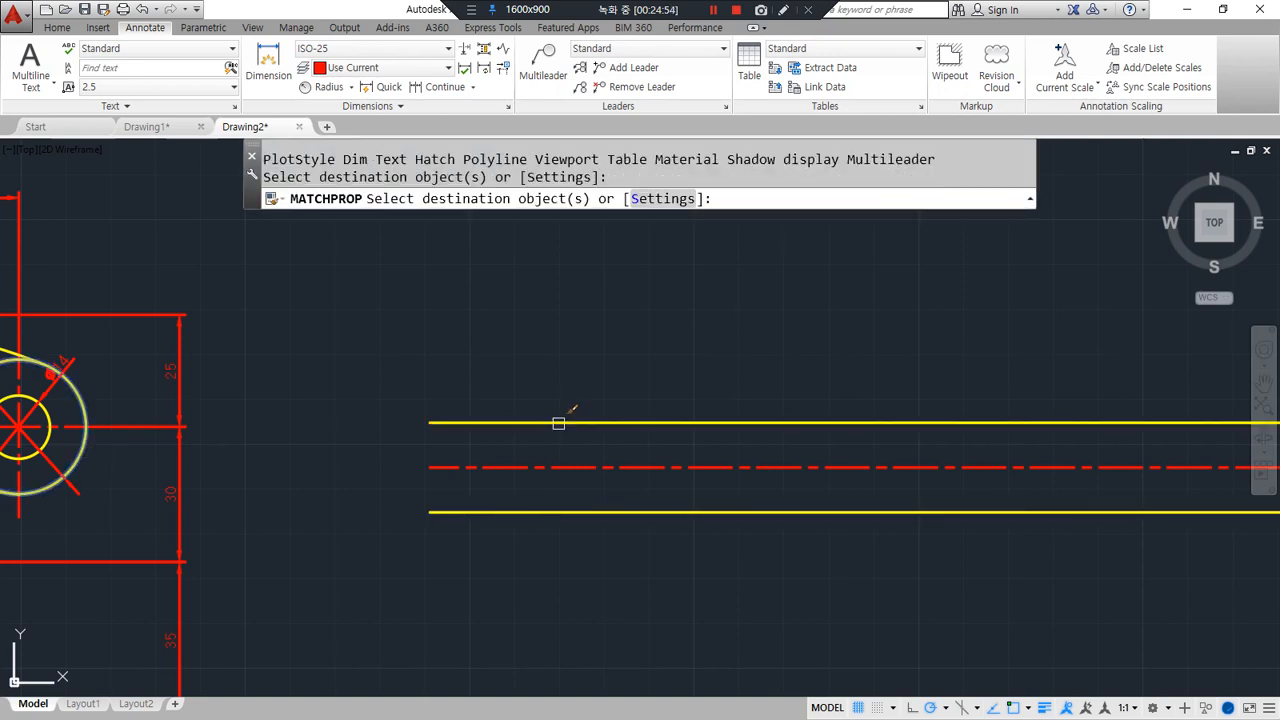
key("Return")
Draw a vertical line crossing the three horizontal lines near their left ends.
middle_click_drag(680, 505, 403, 524)
type("l")
key("Return")
left_click(211, 386)
left_click(210, 593)
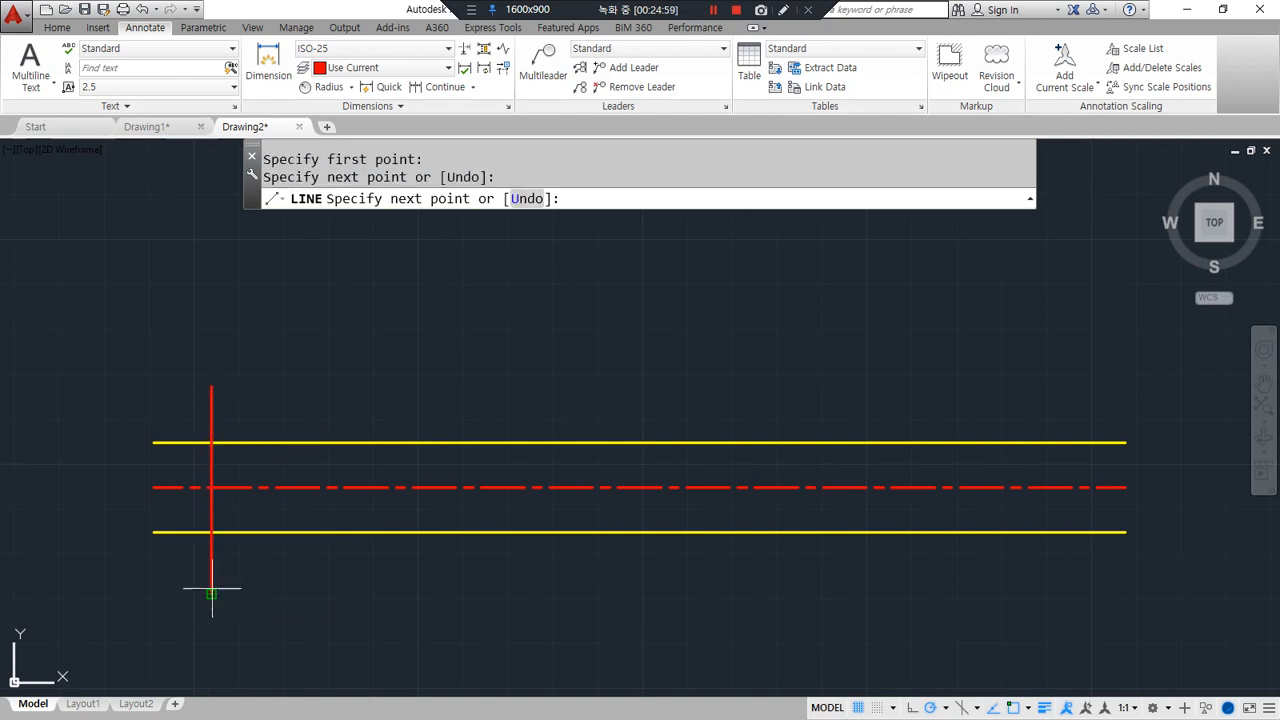
key("Return")
Match the vertical line's properties to the yellow outline.
type("ma")
key("Return")
left_click(223, 524)
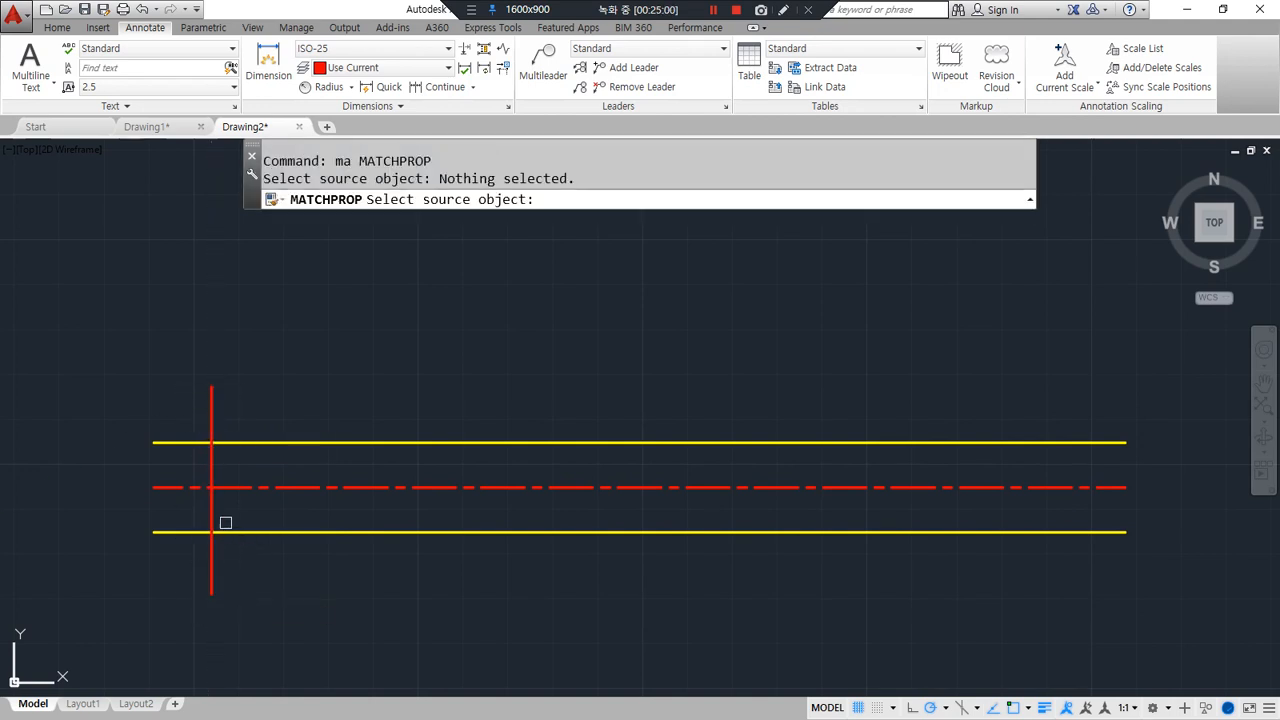
left_click(222, 530)
left_click(211, 519)
key("Return")
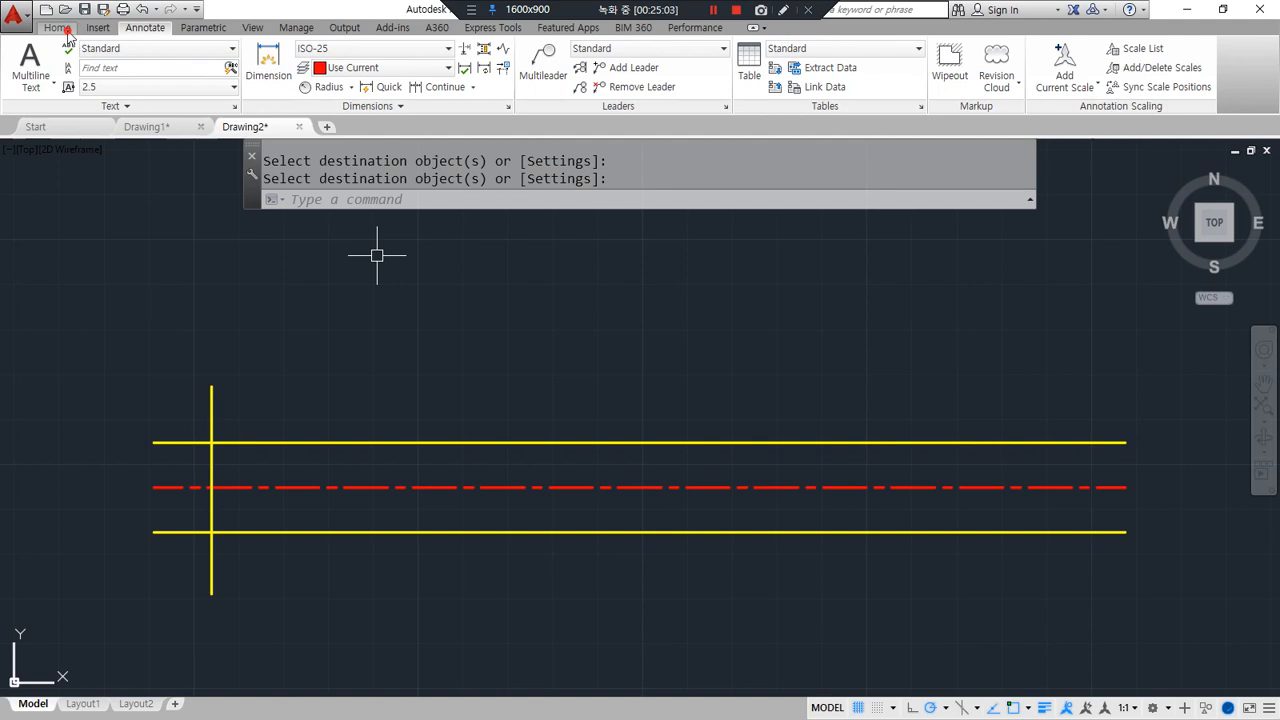
Make the yellow col layer current.
left_click(57, 28)
left_click(697, 48)
left_click(697, 104)
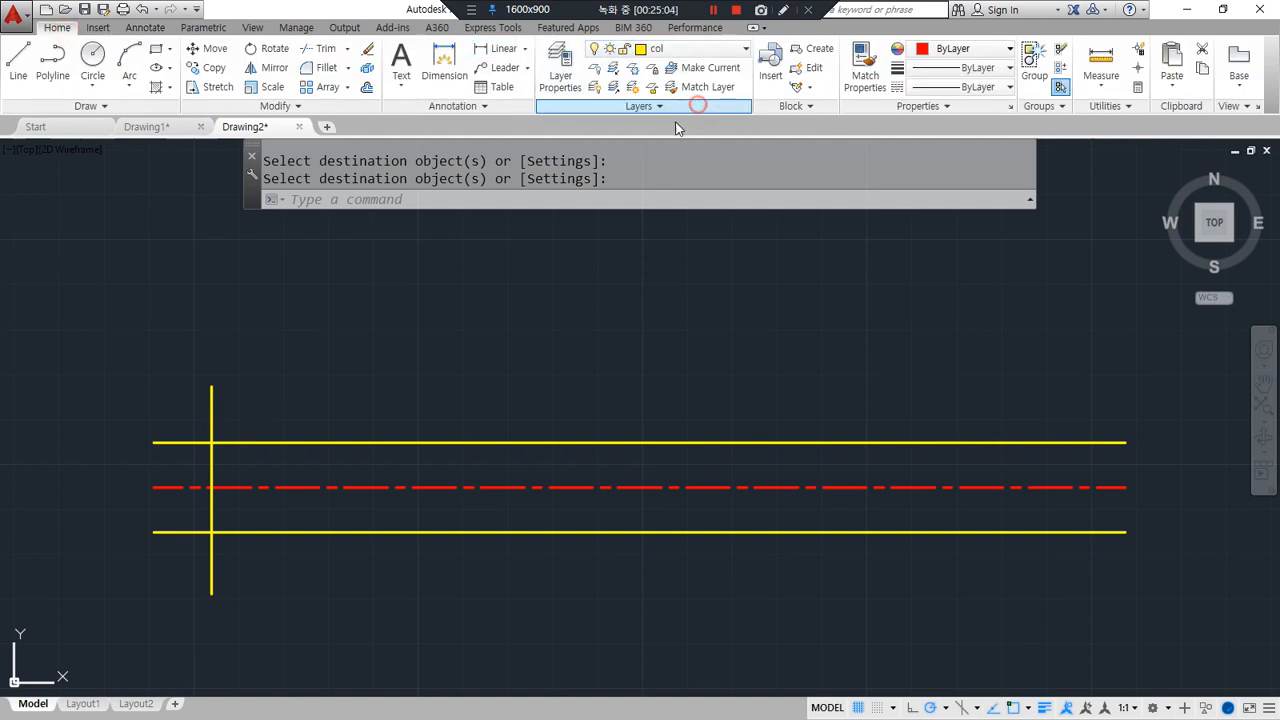
key("Escape")
key("Escape")
type("o")
key("Return")
type("100")
key("Return")
left_click(212, 414)
key("Escape")
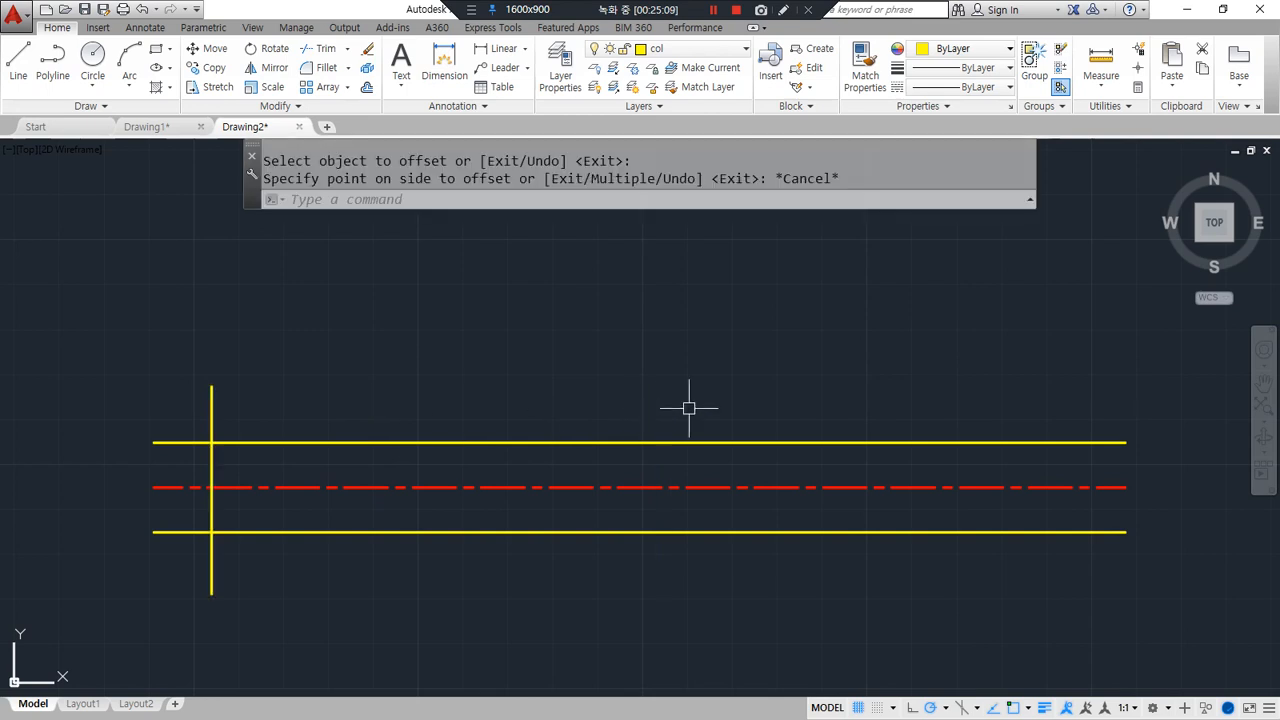
Offset the vertical outline line by 150 to the right.
type("o")
key("Return")
type("15")
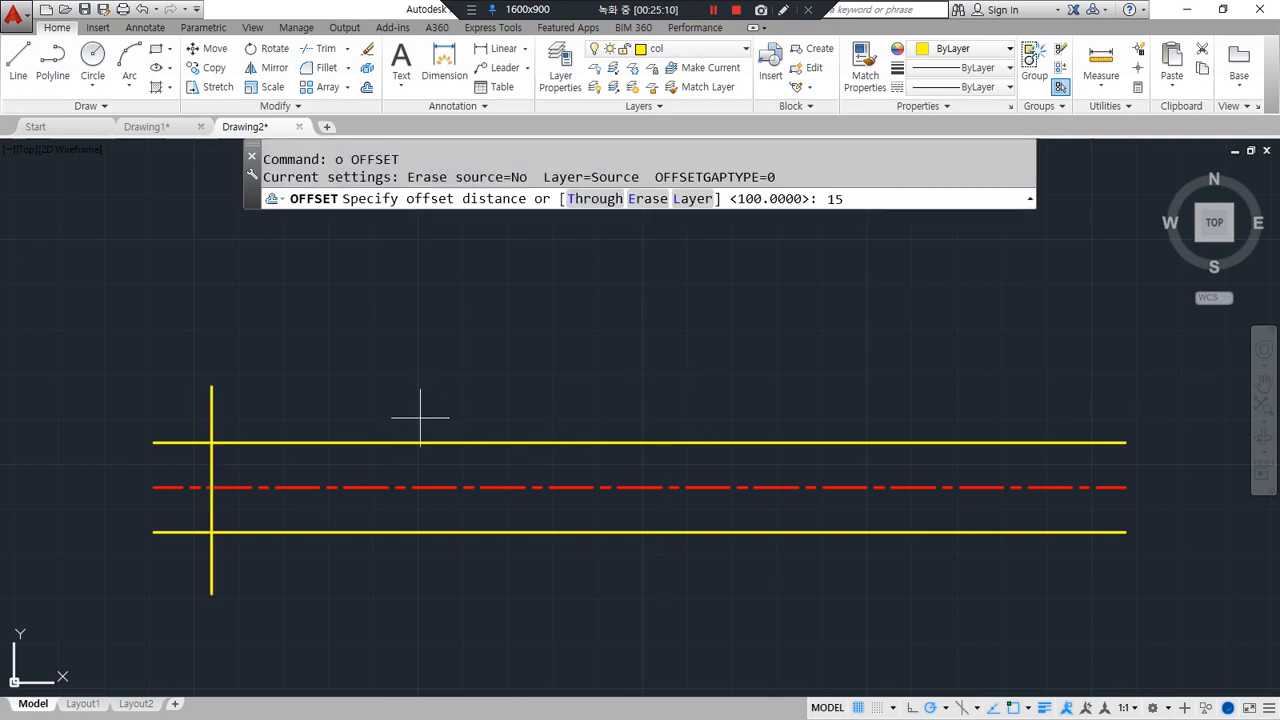
type("0")
key("Return")
left_click(211, 510)
left_click(763, 403)
key("Return")
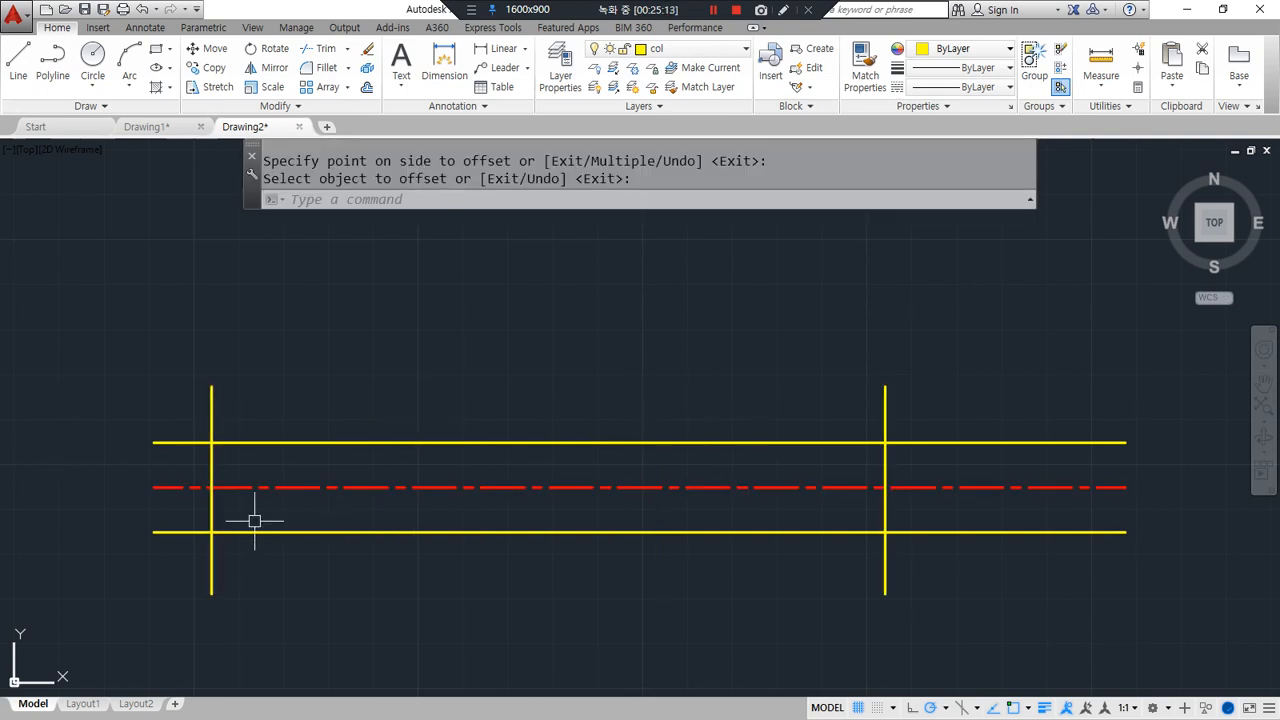
Begin entering the CH command.
type("ch")
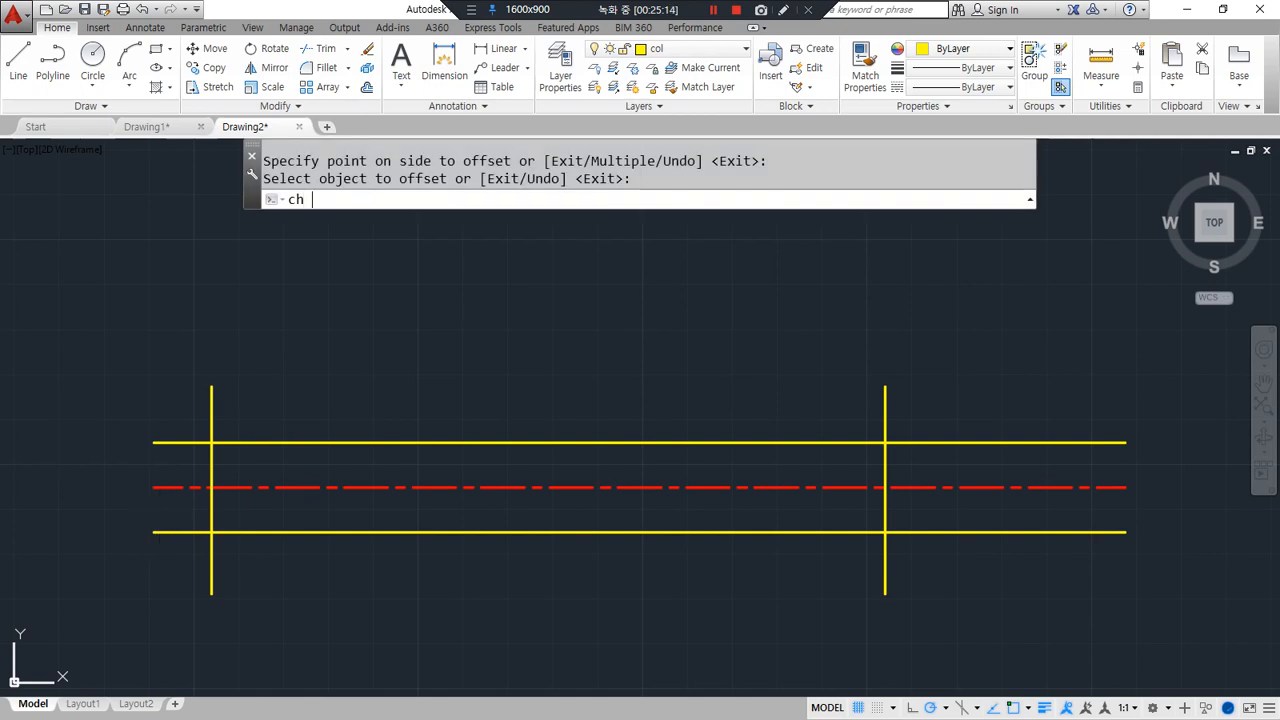
Chamfer the shaft outline's upper-left corner with both chamfer distances set to 1.
key("Return")
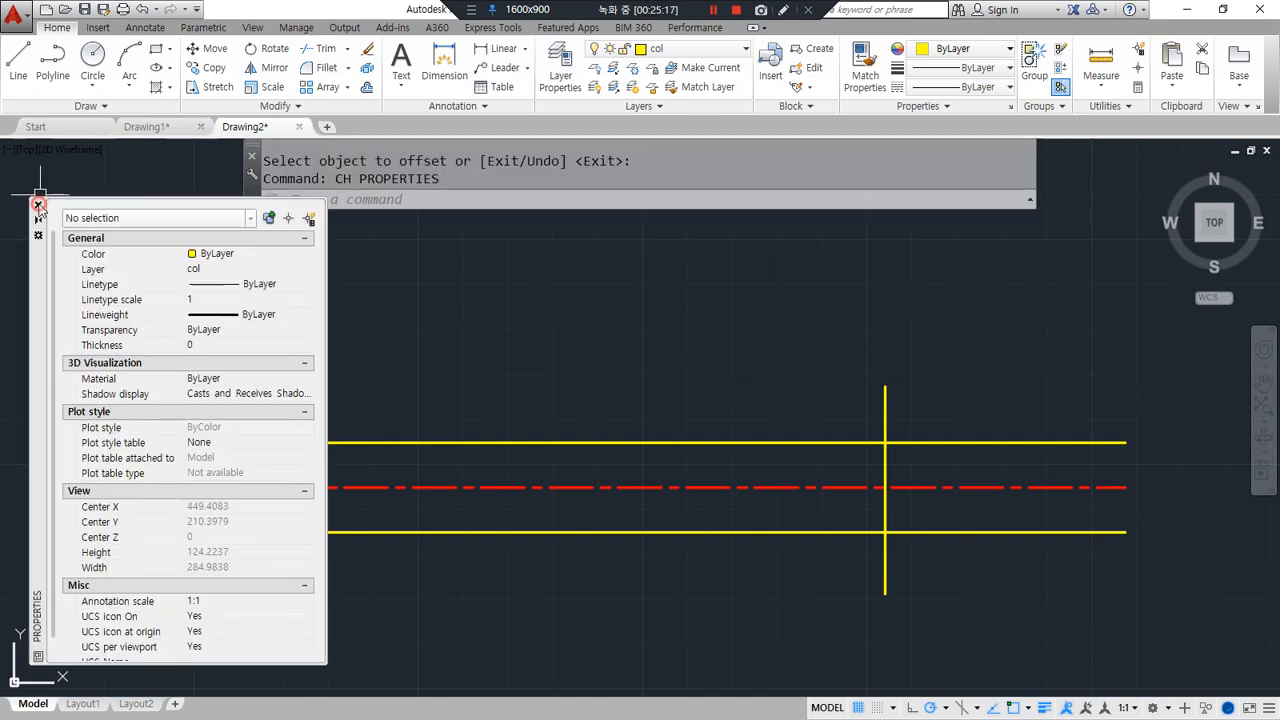
left_click(38, 205)
type("ch")
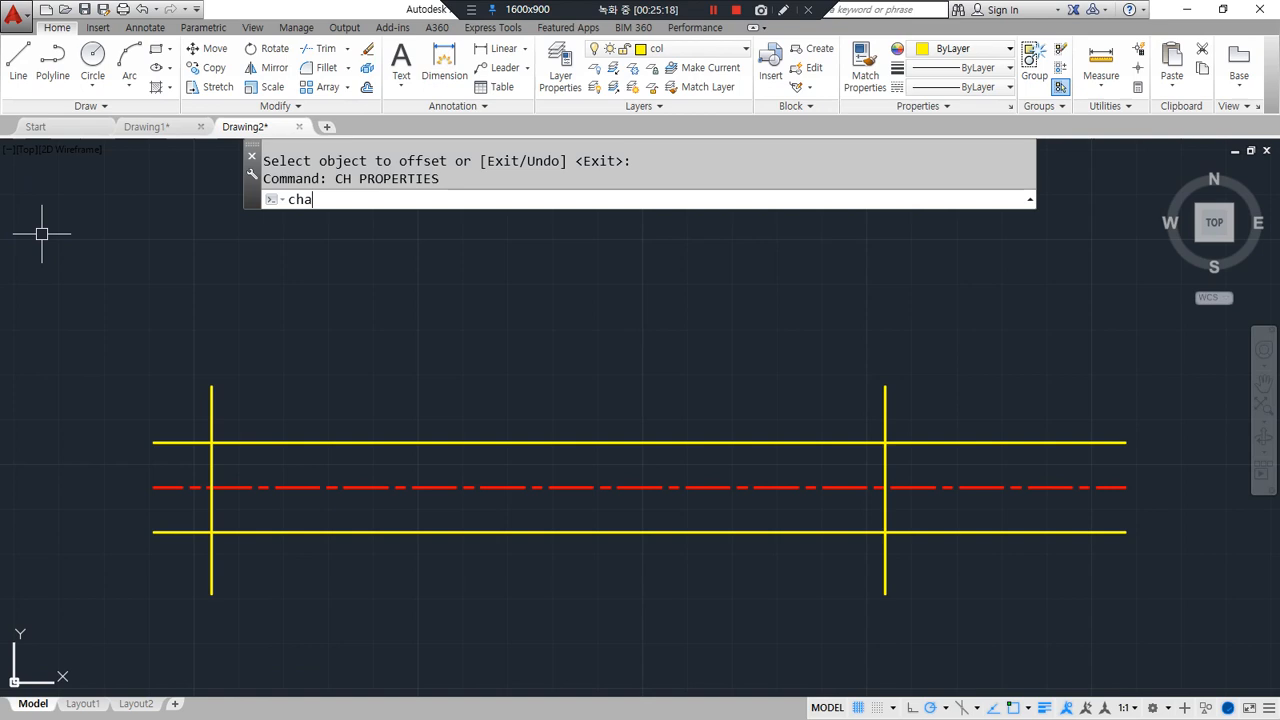
type("a")
key("Return")
type("d")
key("Return")
type("1")
key("Return")
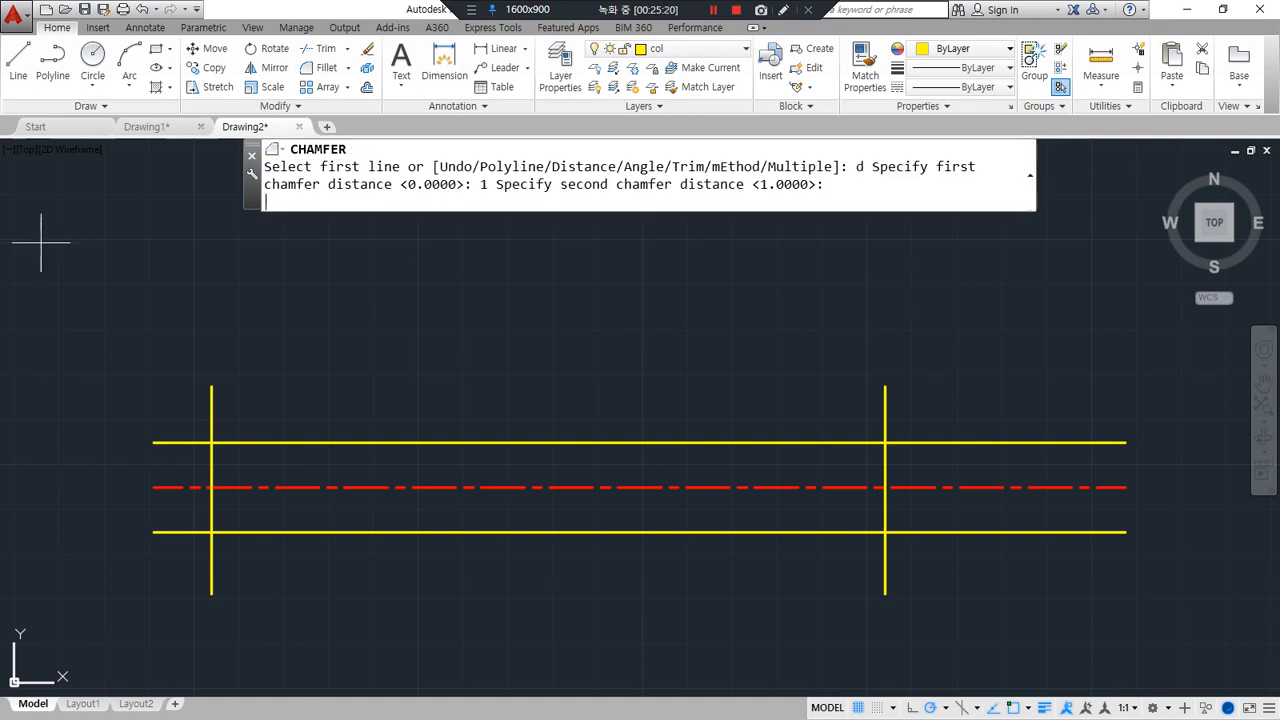
type("1")
key("Return")
left_click(240, 443)
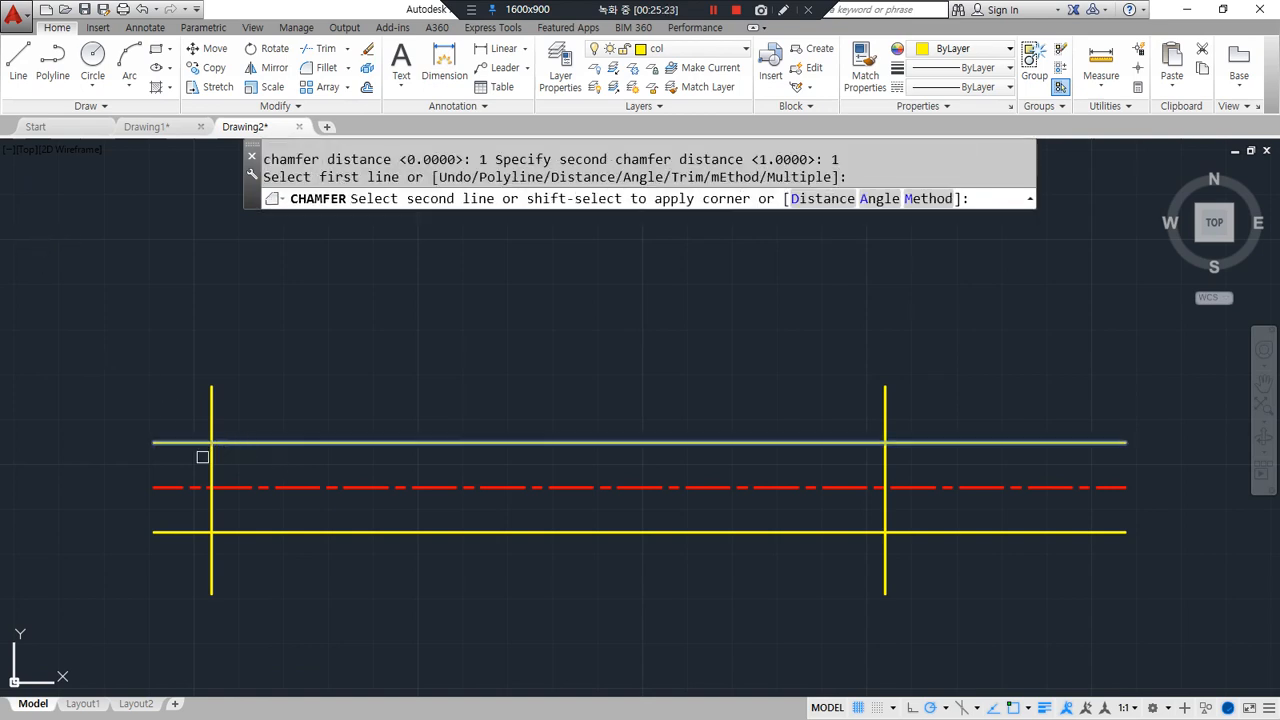
left_click(213, 480)
Chamfer the remaining three corners of the shaft outline with the same distances.
key("Return")
left_click(217, 504)
left_click(229, 531)
key("Return")
left_click(885, 457)
left_click(875, 447)
key("Return")
left_click(885, 475)
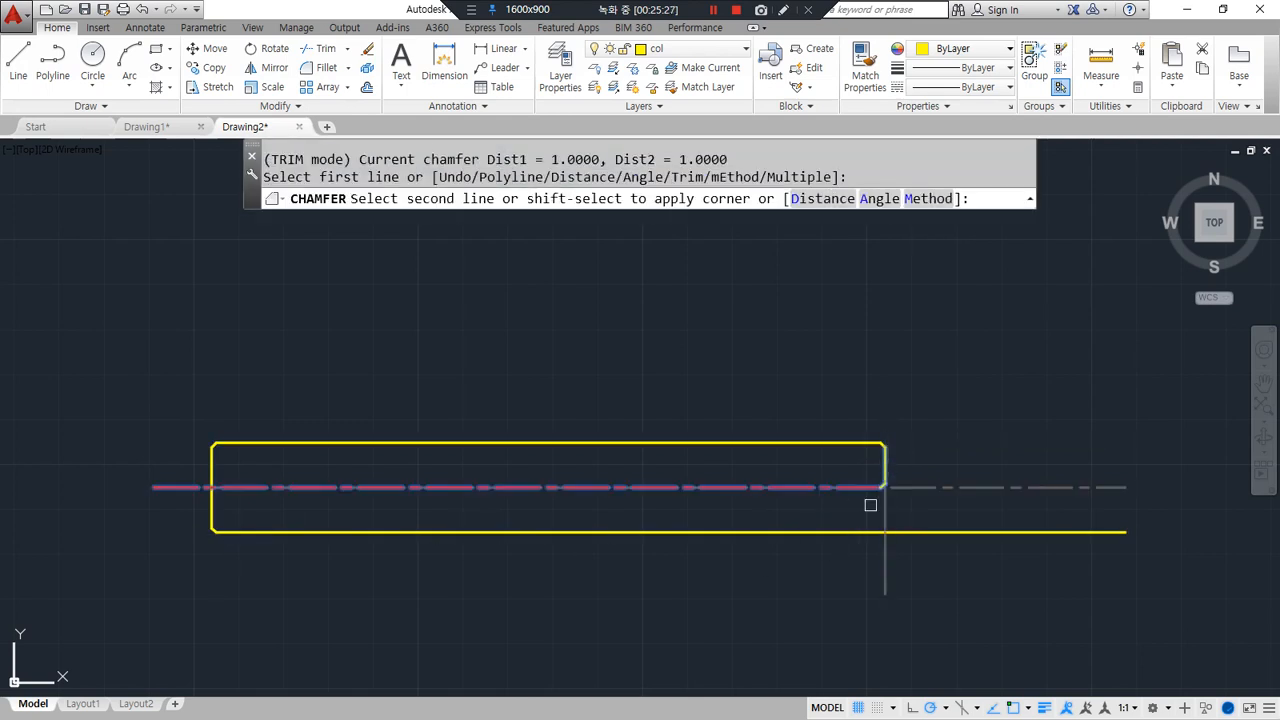
left_click(902, 531)
Draw a vertical line joining the inner ends of the two chamfers at the shaft's right end.
scroll(900, 543, "up", 2)
middle_click_drag(884, 539, 829, 563)
type("l")
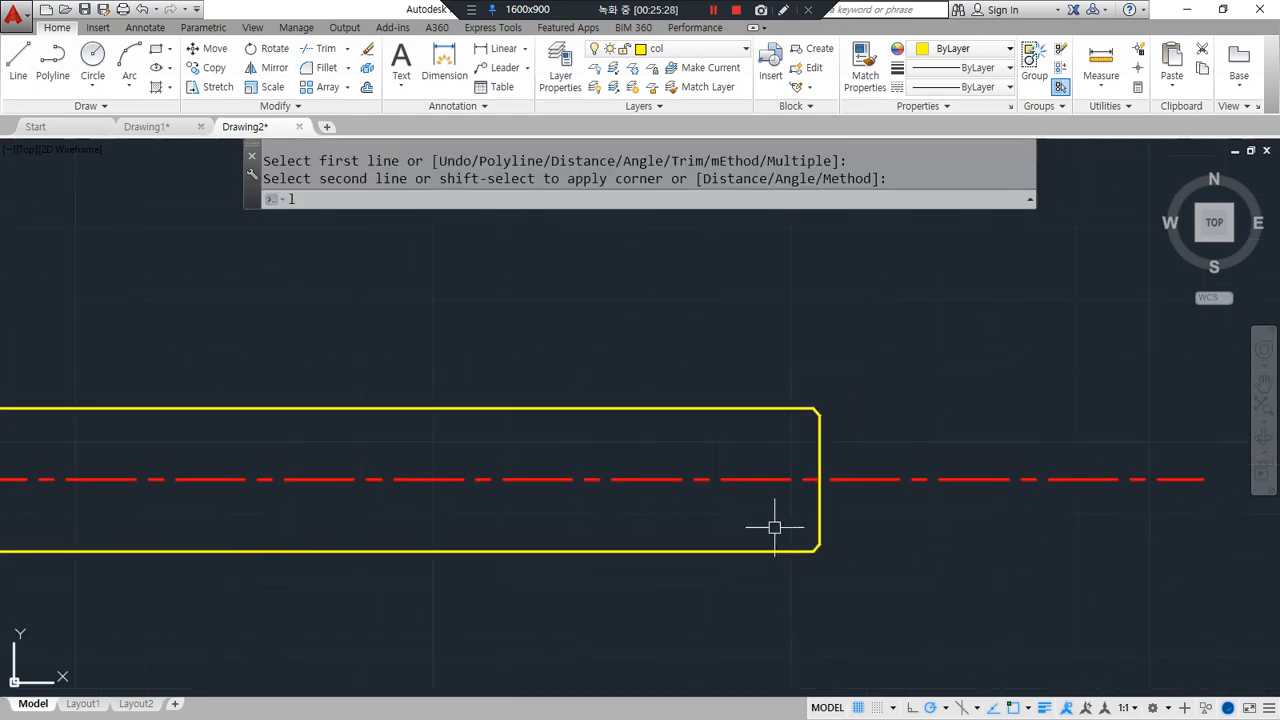
key("Return")
left_click(812, 408)
left_click(813, 550)
key("Return")
Draw a vertical line joining the inner ends of the two chamfers at the shaft's left end.
middle_click_drag(500, 479, 1003, 487)
key("Return")
left_click(506, 412)
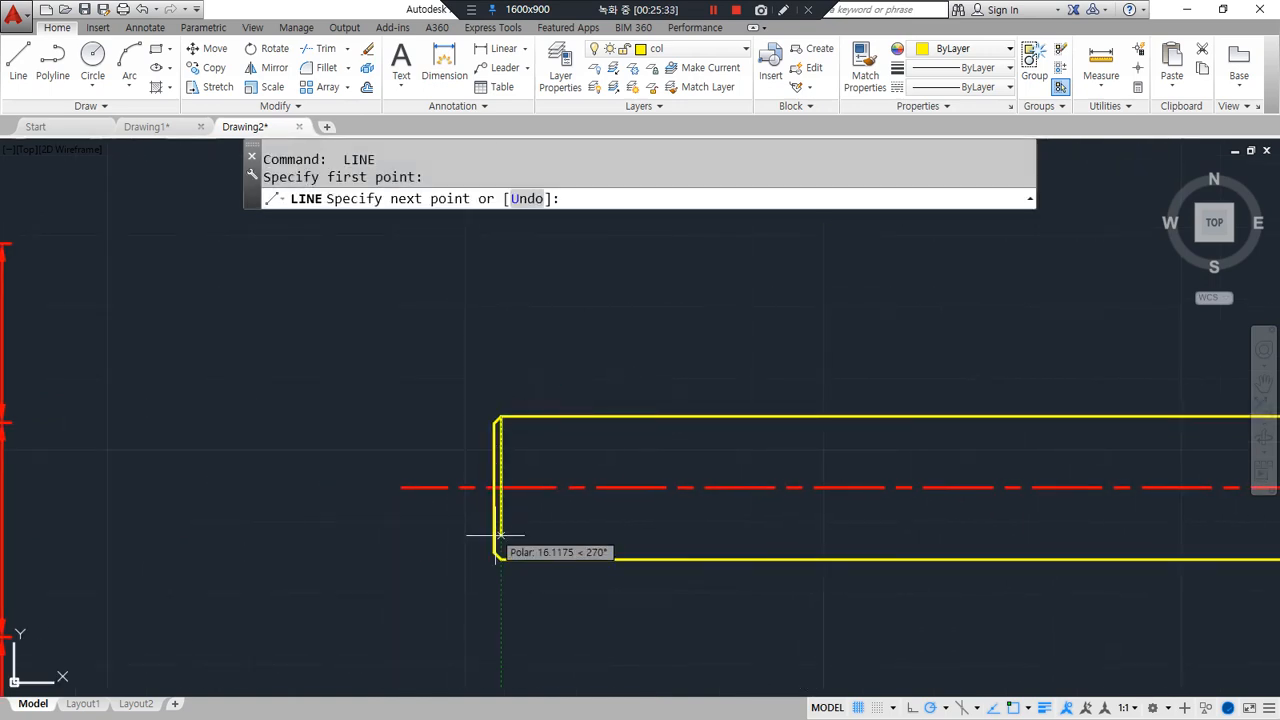
left_click(503, 556)
key("Return")
Draw a vertical line crossing the horizontal centre line to the right of the shaft.
mouse_move(874, 565)
middle_mouse_down()
mouse_move(659, 531)
mouse_move(460, 470)
middle_mouse_up()
type("l")
key("Return")
left_click(758, 252)
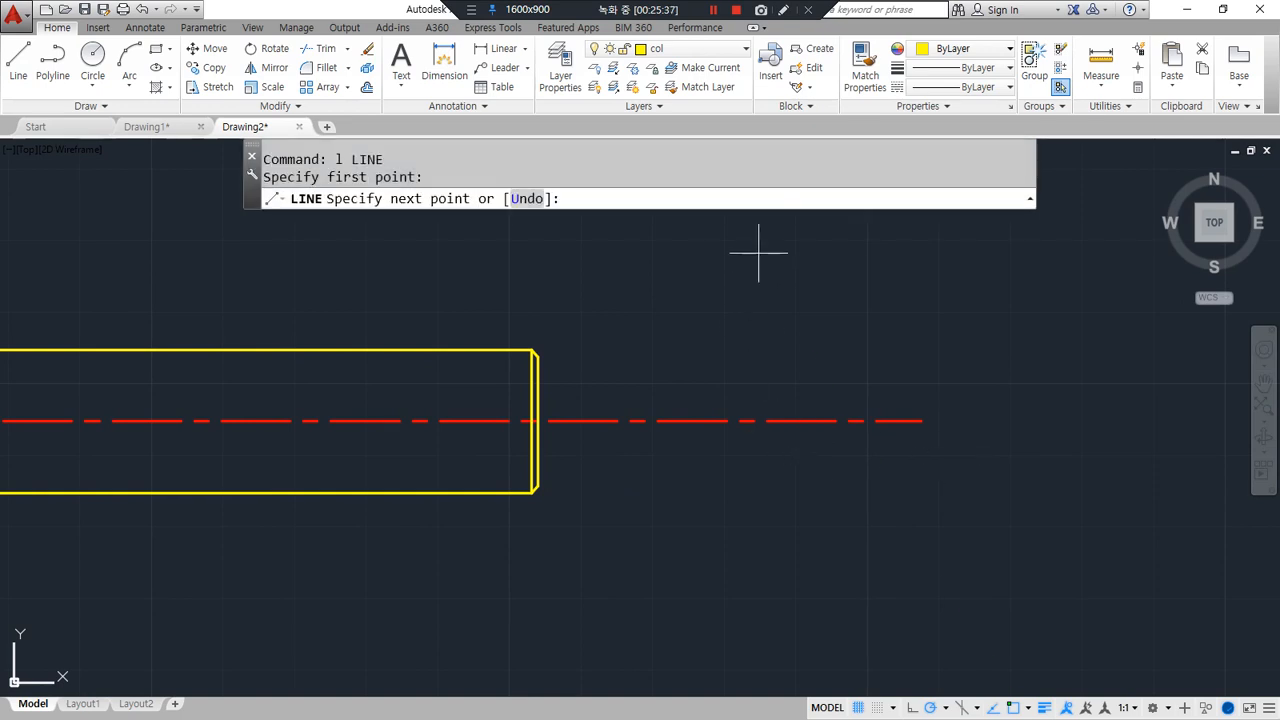
left_click(758, 600)
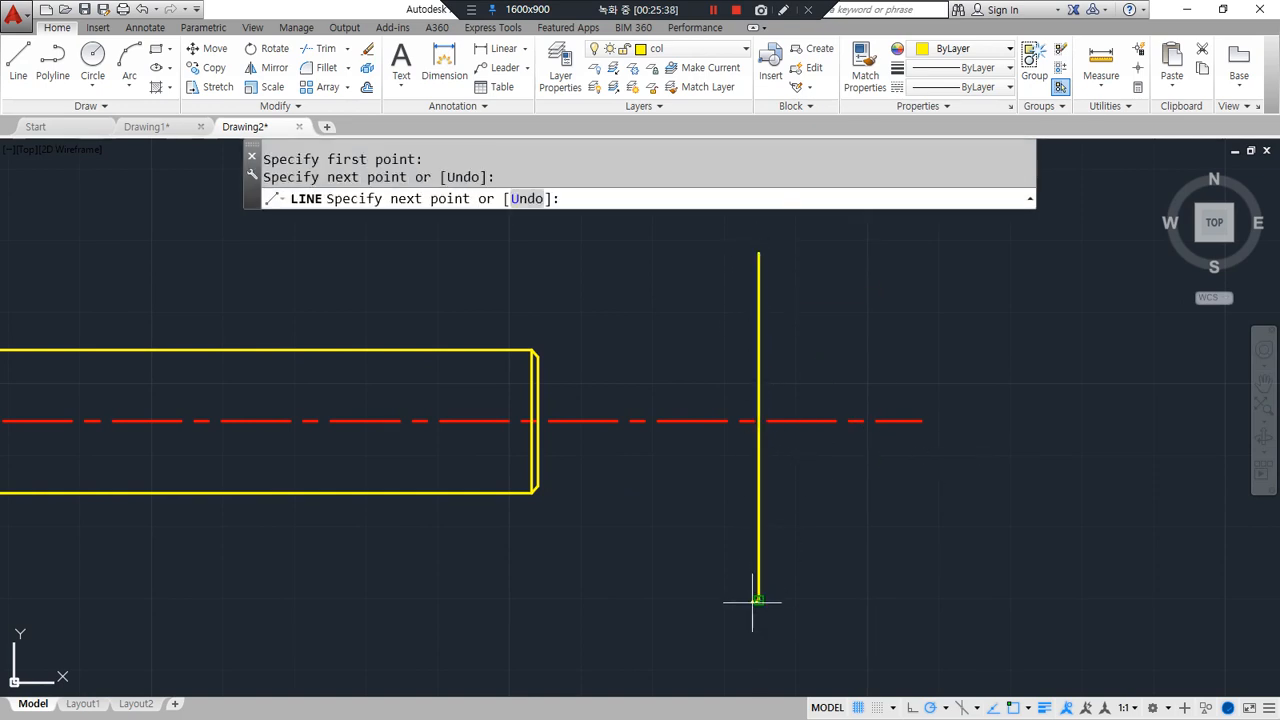
key("Return")
Match the new vertical line's properties to the red dash-dot centre line.
type("ma")
key("Return")
left_click(812, 421)
left_click(757, 455)
key("Return")
Draw a circle of radius 10 centred on the intersection of the two centre lines.
type("c")
key("Return")
left_click(758, 421)
type("10")
key("Return")
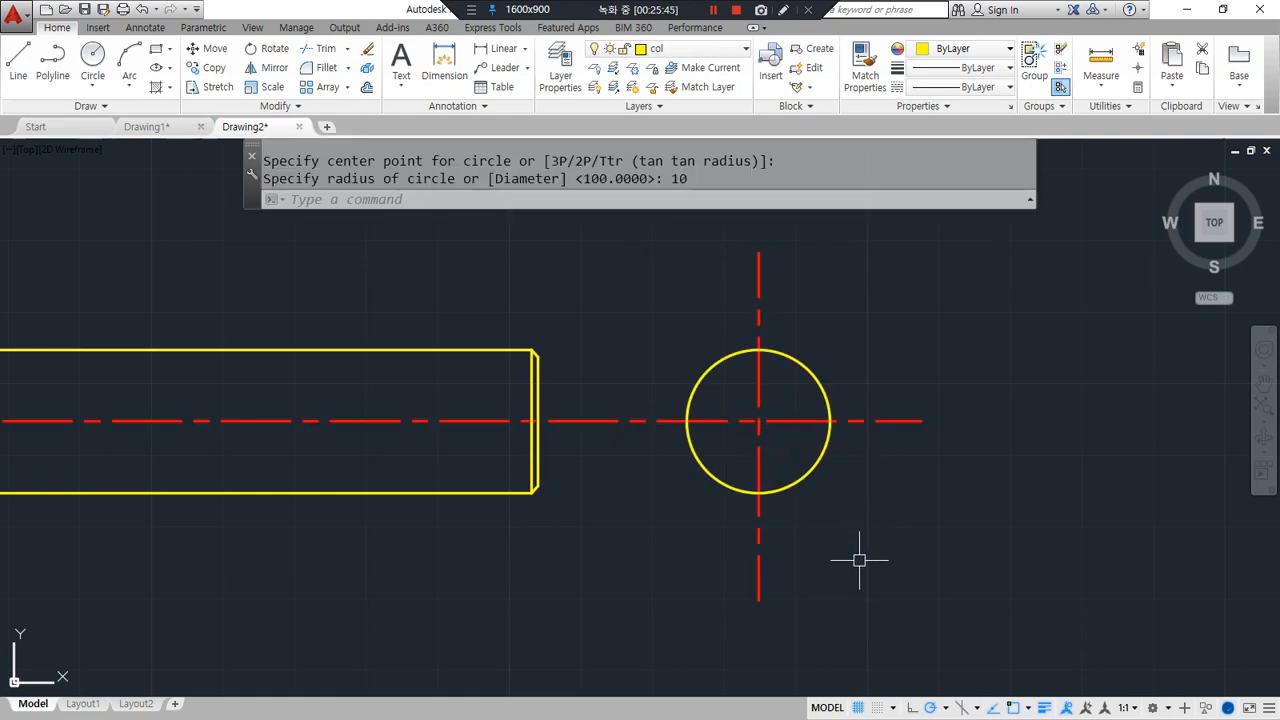
Offset the end-view circle inward by 1 to show the chamfer edge.
type("o")
key("Return")
type("1")
key("Return")
left_click(808, 372)
left_click(796, 379)
key("Return")
Draw a vertical construction line through the shaft in its right half, extending past both edges.
middle_click_drag(813, 538, 1049, 554)
scroll(784, 530, "down", 2)
middle_click_drag(700, 517, 703, 461)
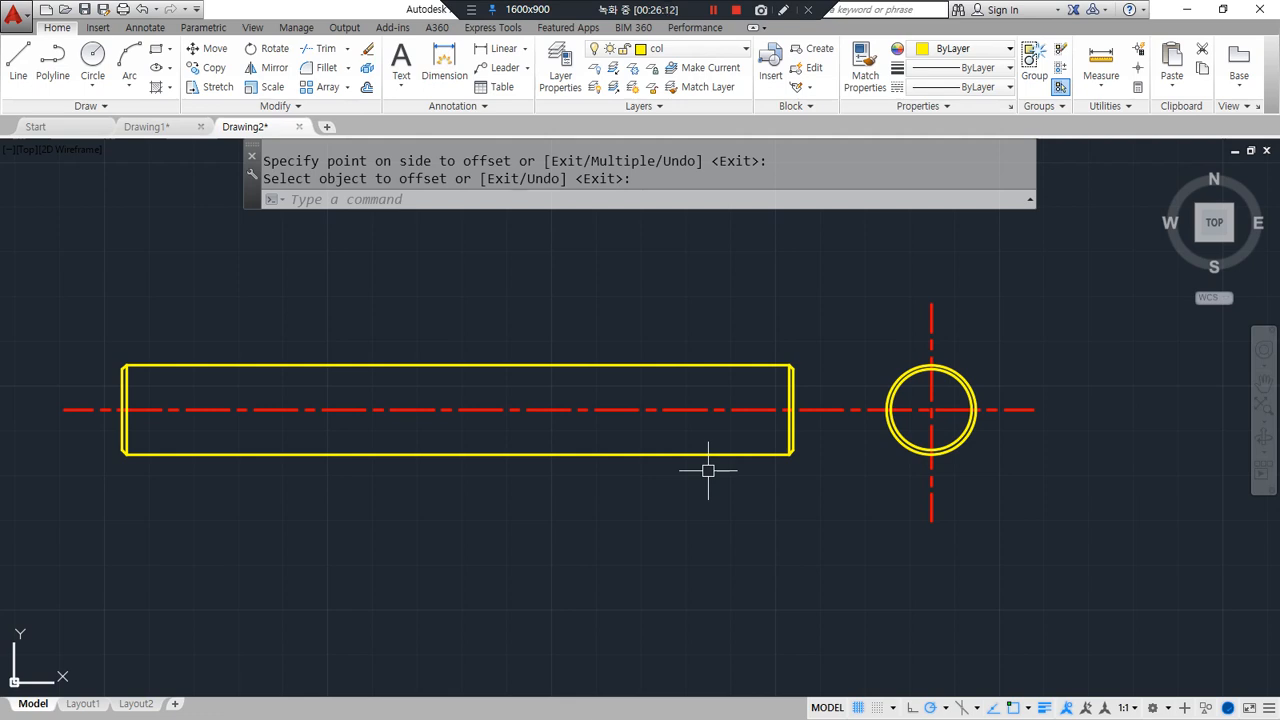
scroll(753, 380, "up", 3)
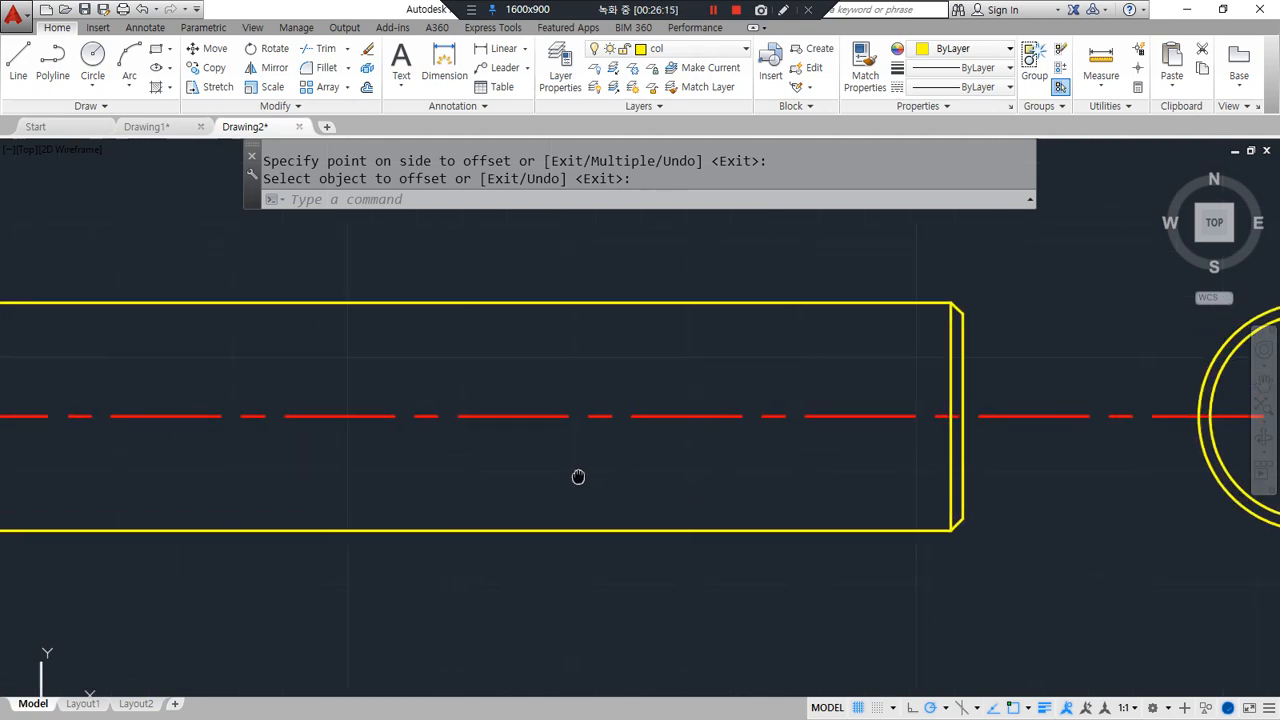
type("l")
key("Return")
left_click(645, 306)
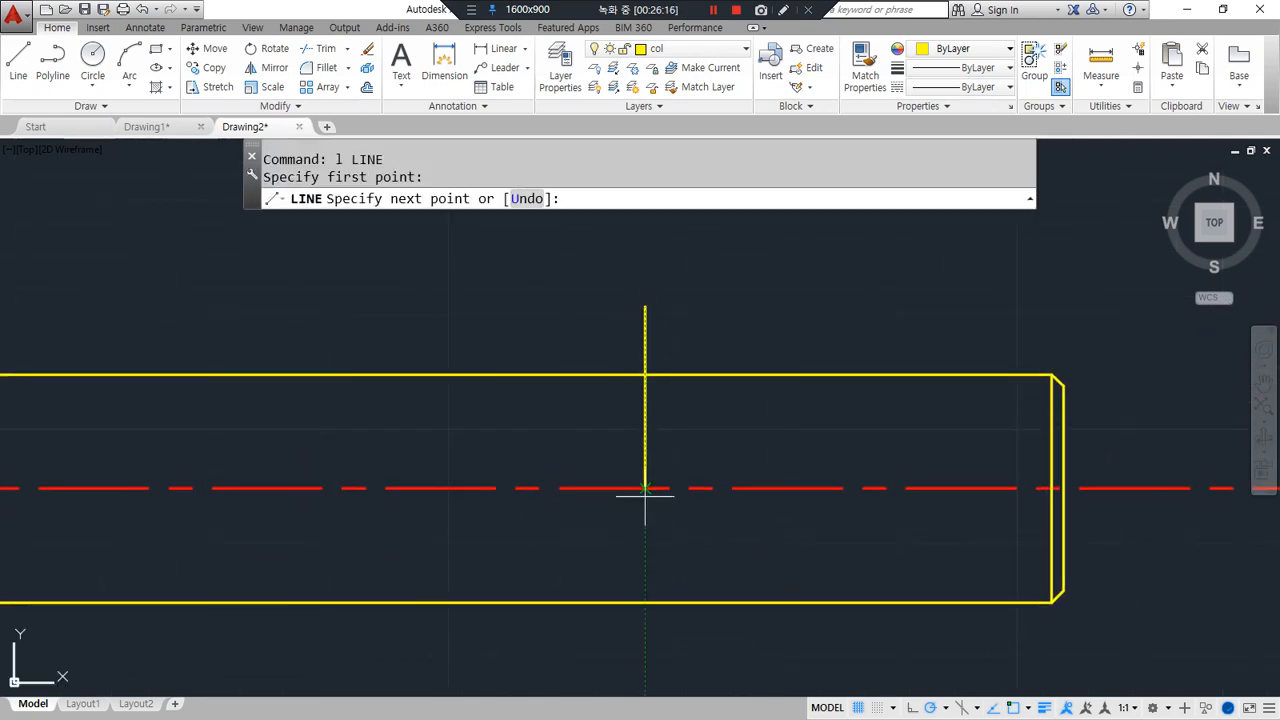
left_click(645, 642)
key("Return")
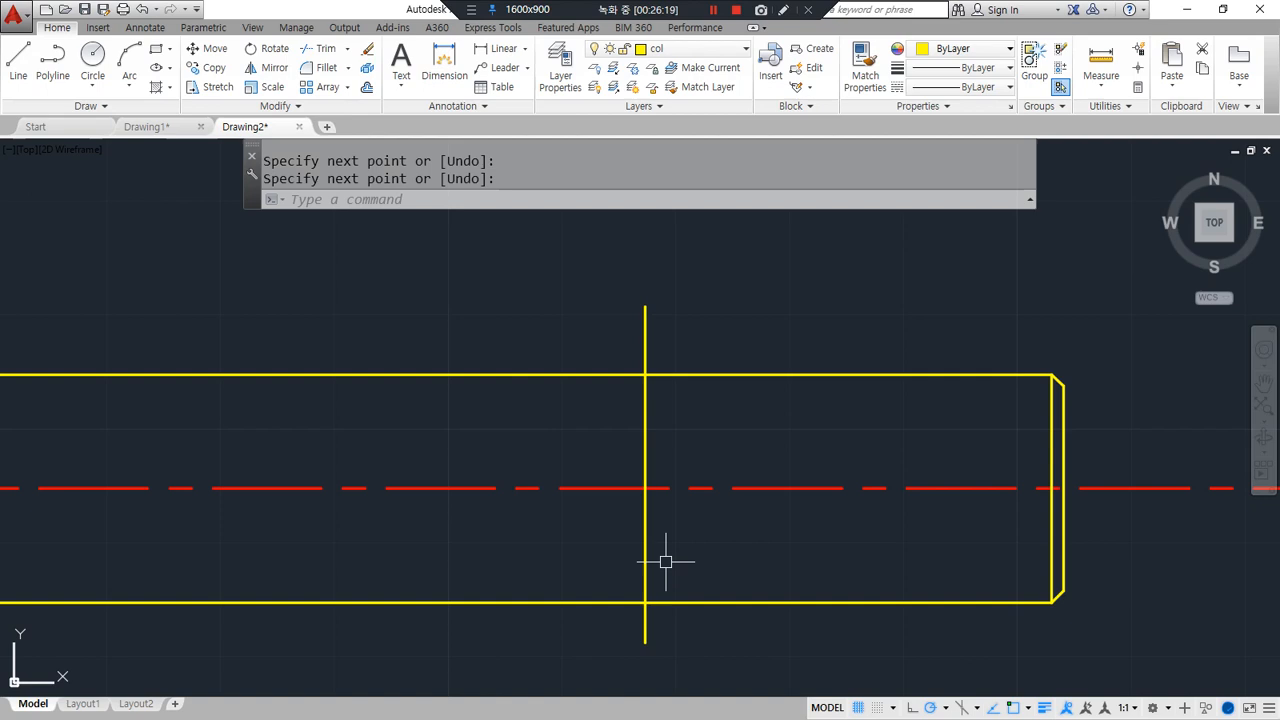
Draw an arc along the vertical line from the shaft's upper edge to the centre line, with a start tangent direction of about 240°.
type("a")
key("Return")
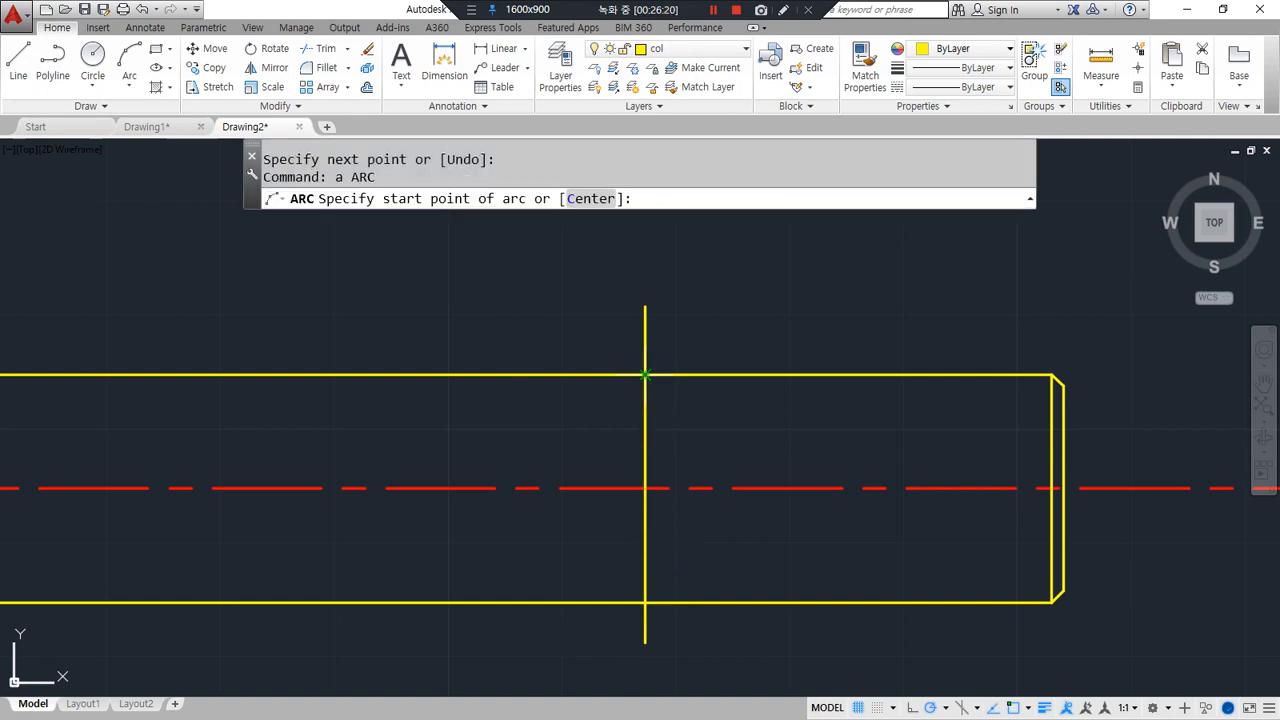
left_click(645, 375)
type("e")
key("Return")
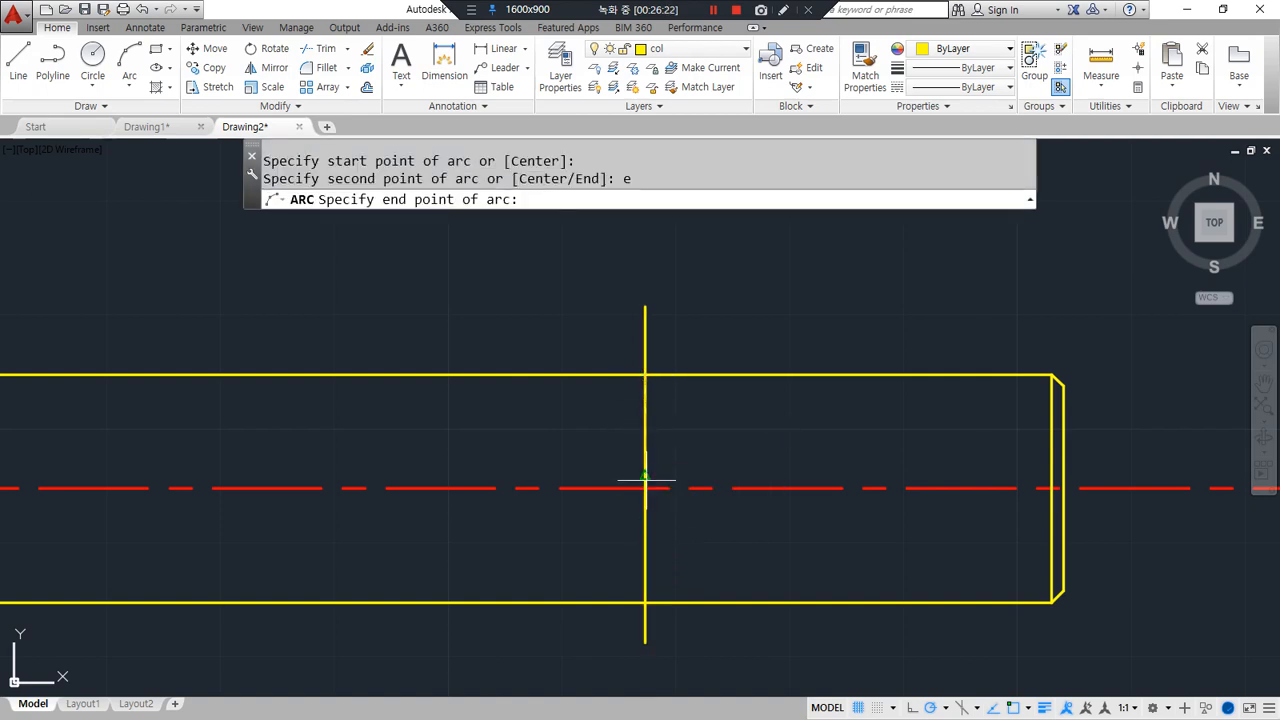
left_click(645, 488)
type("d")
key("Return")
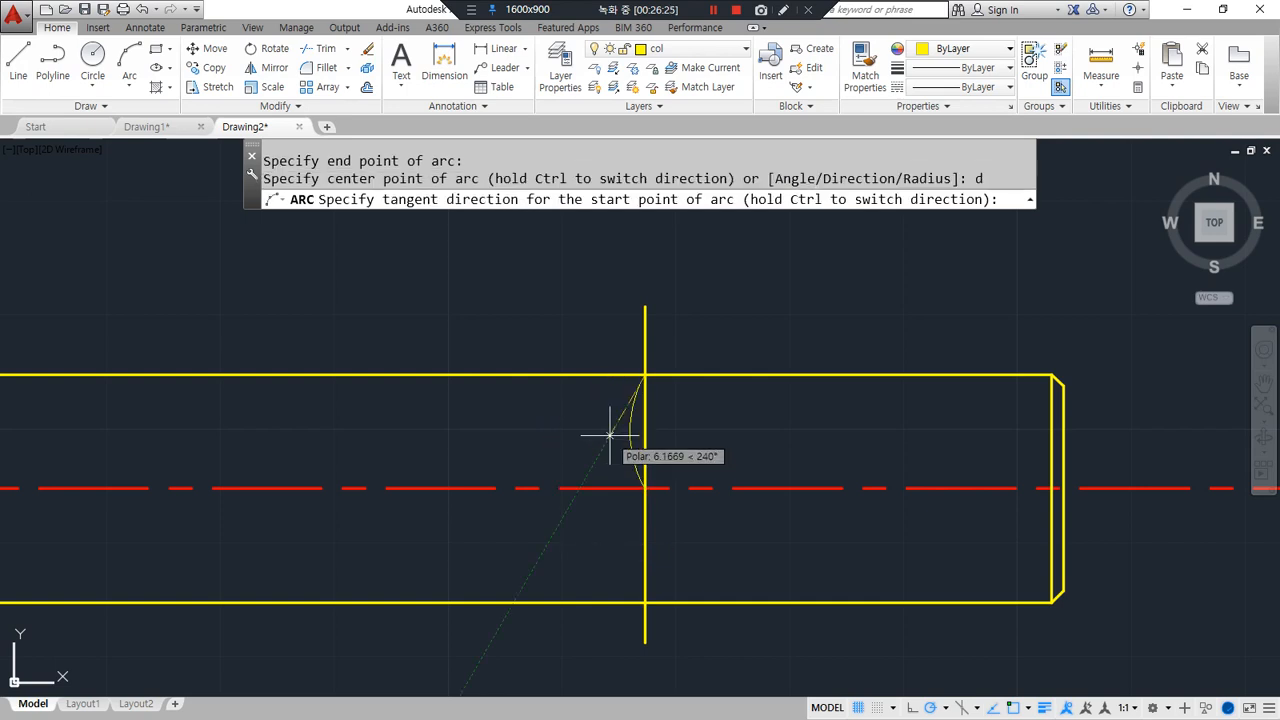
left_click(609, 435)
Mirror the arc about the vertical construction line, keeping the original.
type("mi")
key("Return")
left_click(630, 450)
key("Return")
left_click(645, 375)
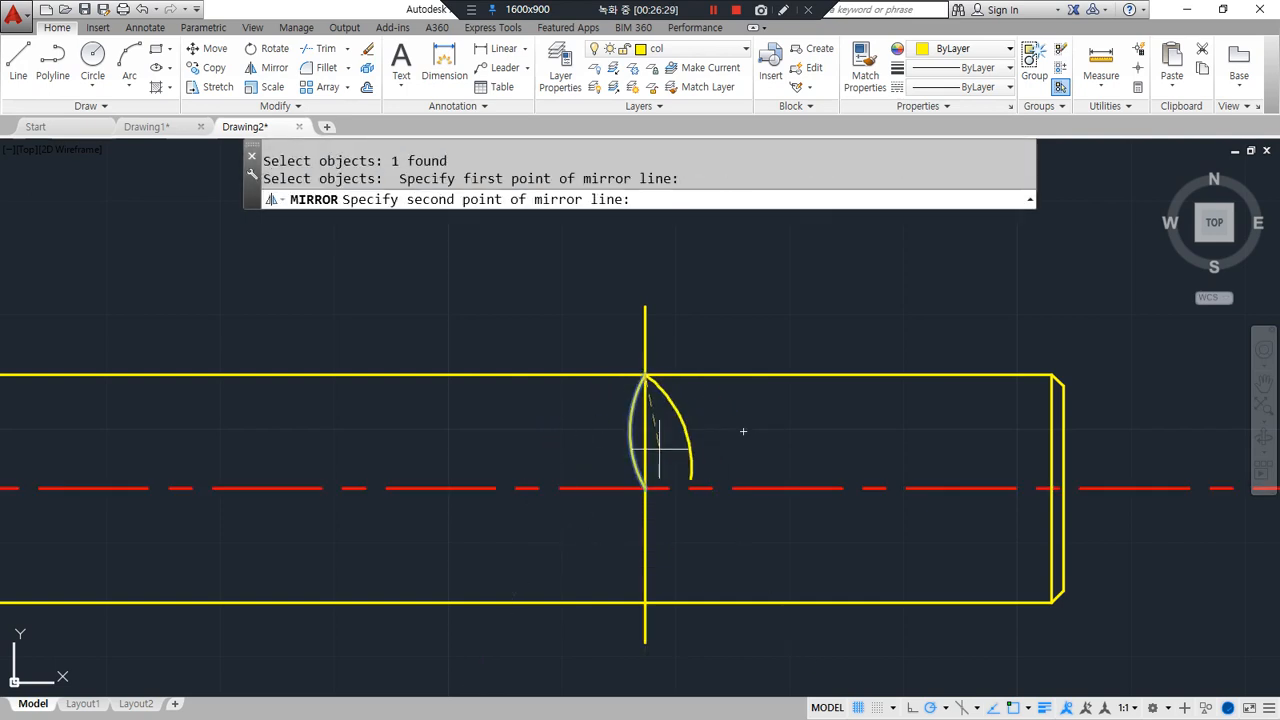
left_click(645, 488)
key("Return")
Copy both arcs downward so they span from the centre line to the shaft's lower edge.
type("cp")
key("Return")
left_click(630, 440)
left_click(643, 385)
key("Return")
left_click(645, 375)
left_click(645, 488)
key("Return")
Copy the four break arcs horizontally a short distance to the right along the shaft.
type("cp")
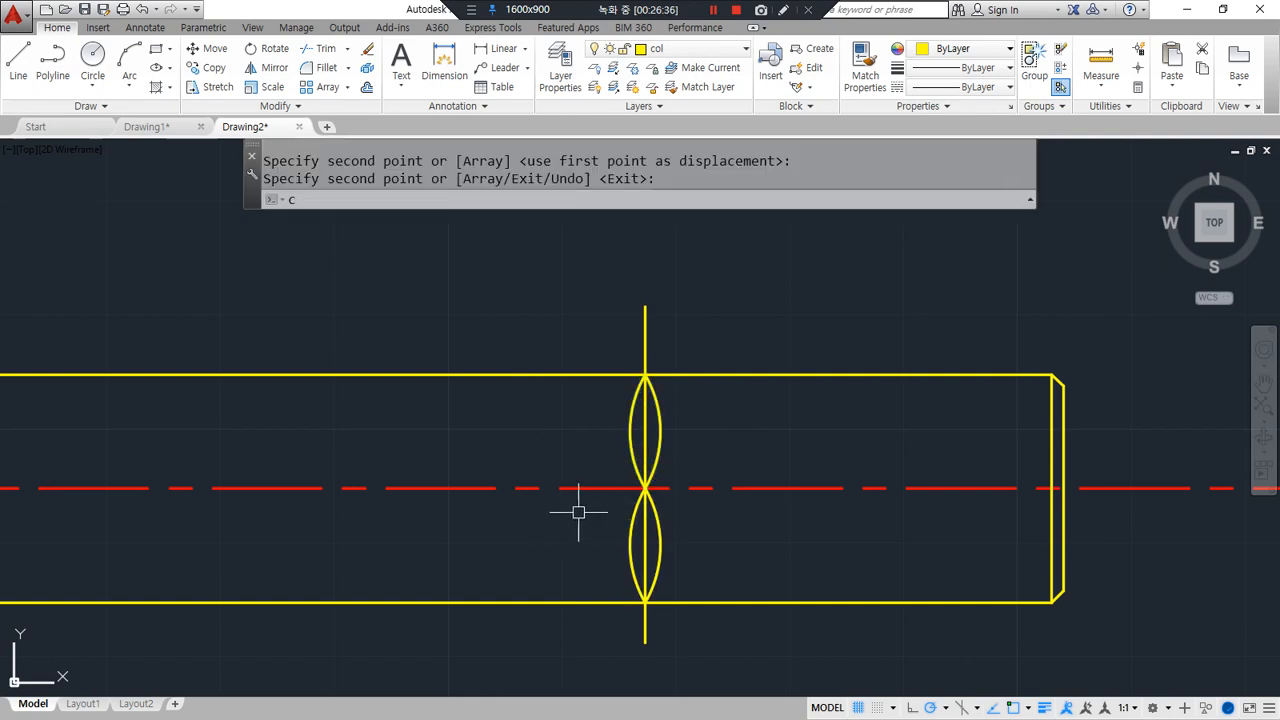
key("Return")
left_click(613, 339)
left_click(688, 607)
key("Return")
left_click(717, 312)
left_click(767, 312)
key("Return")
Erase the vertical construction line running through the first set of break arcs.
type("tr")
key("Return")
key("Escape")
left_click(645, 336)
type("e")
key("Return")
Trim the shaft's upper and lower edges between the two sets of break arcs.
type("tr")
key("Return")
key("Return")
left_click(668, 375)
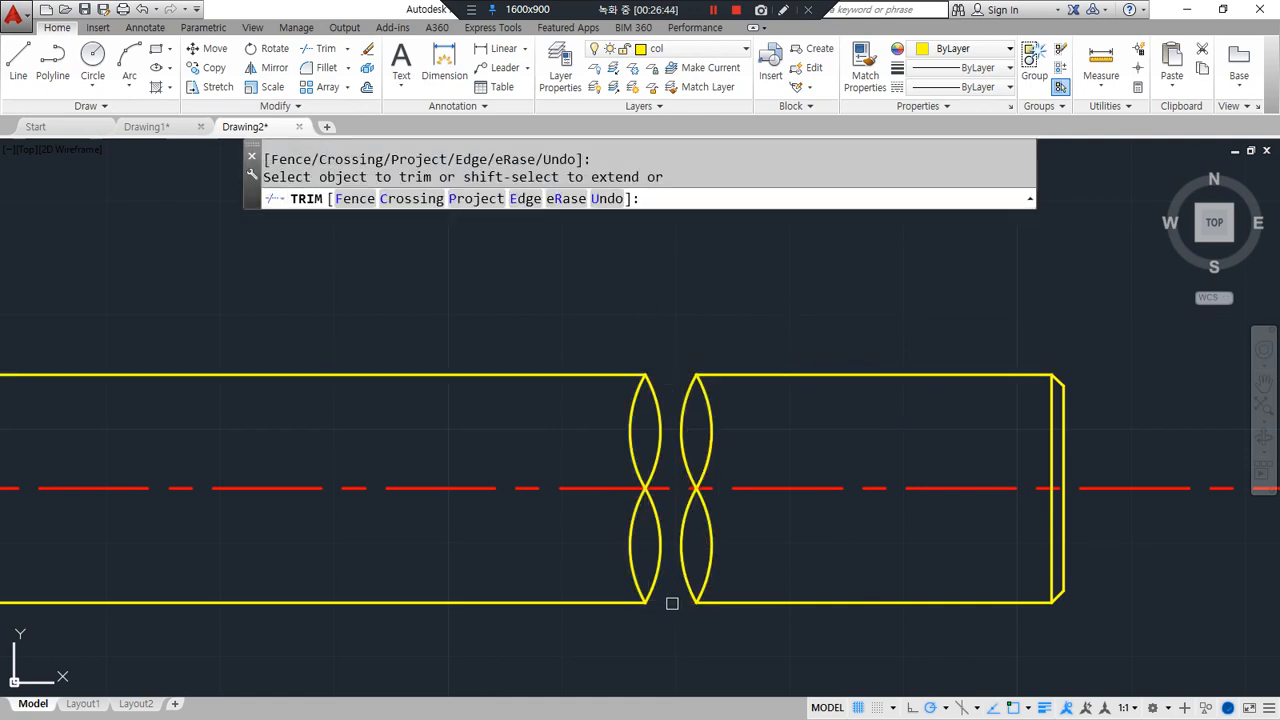
key("Return")
Erase the lower-left arc of the left break symbol and the upper-right arc of the right one.
left_click(631, 561)
type("e")
key("Return")
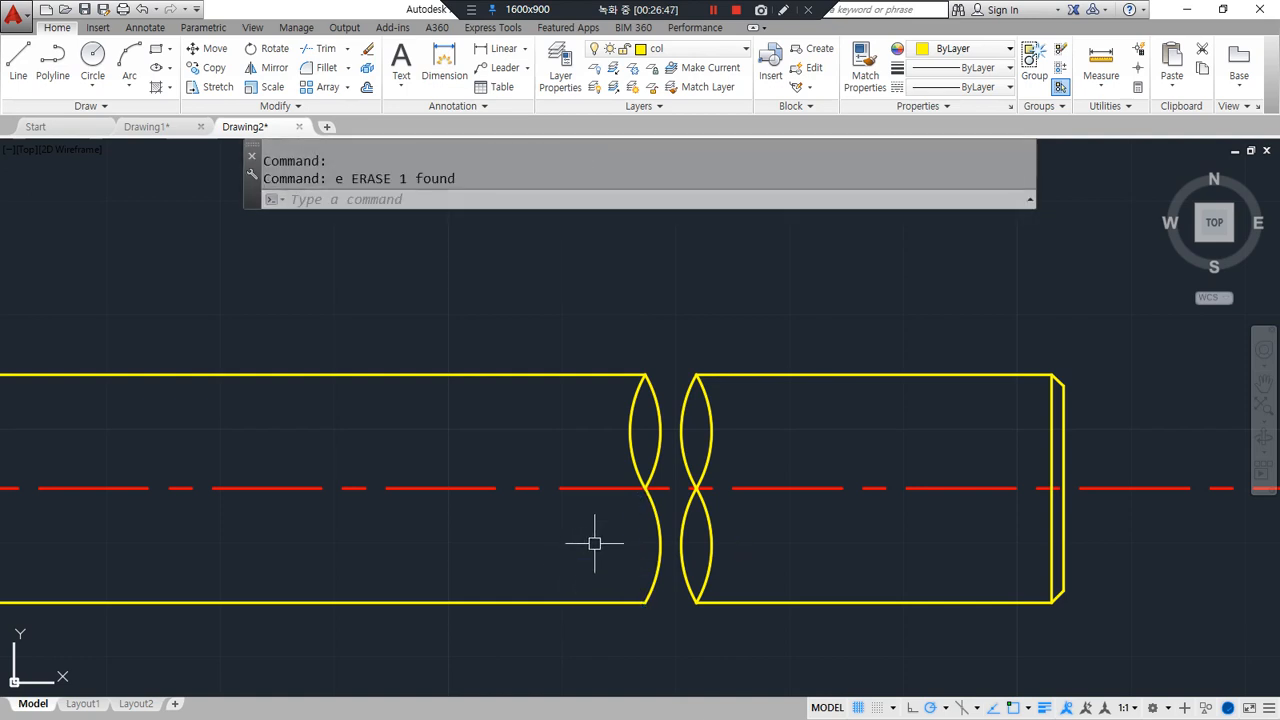
left_click(706, 437)
type("e")
key("Return")
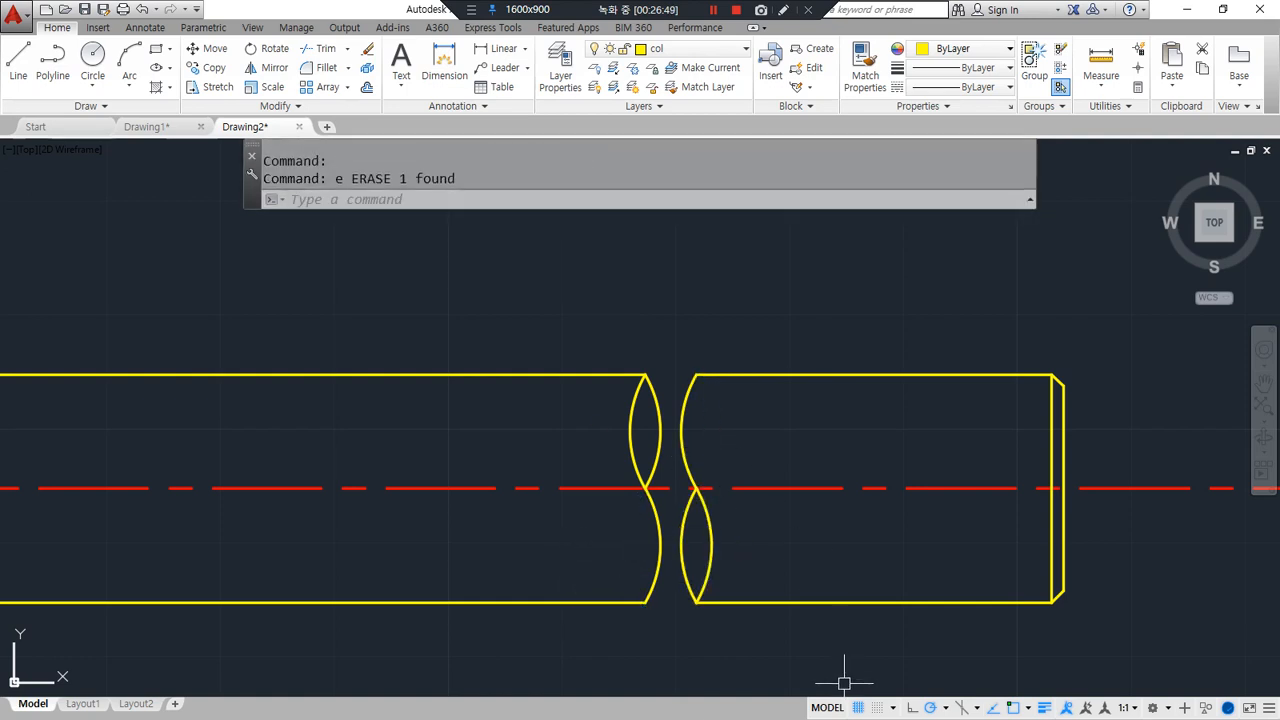
scroll(414, 488, "down", 4)
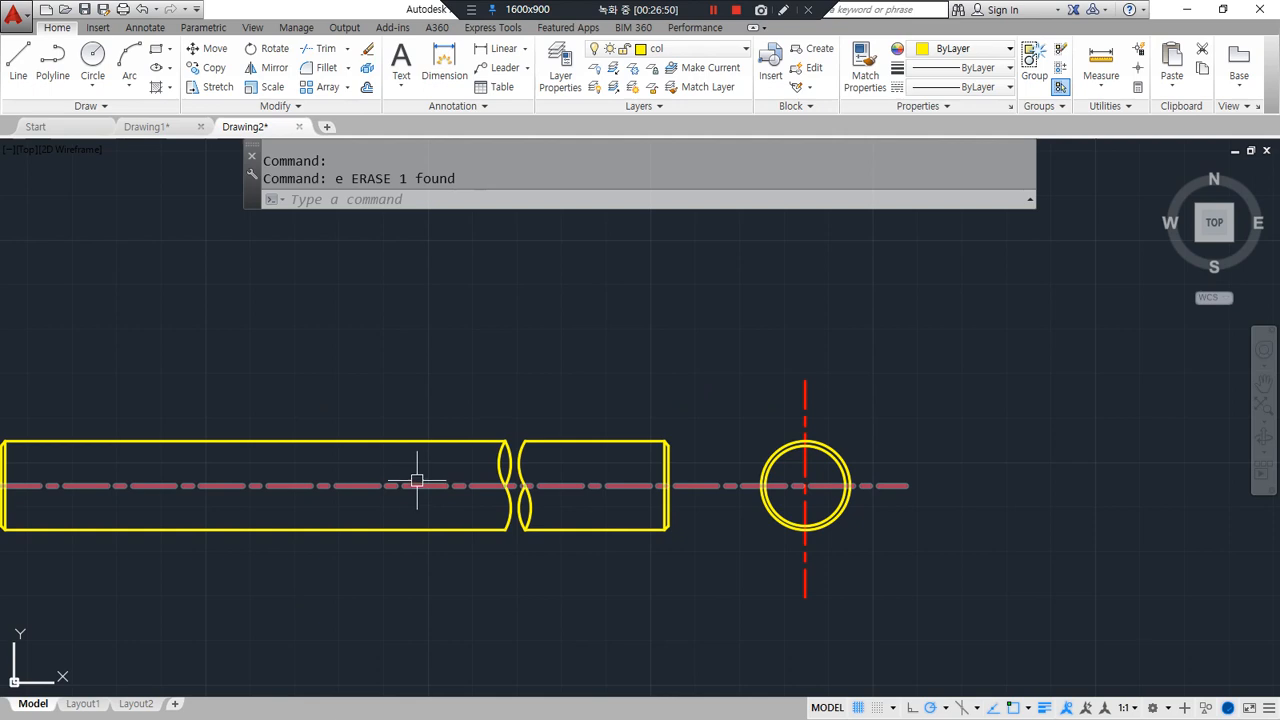
scroll(569, 400, "up", 4)
mouse_move(714, 572)
left_mouse_down()
mouse_move(664, 552)
mouse_move(745, 252)
mouse_move(742, 574)
left_mouse_up()
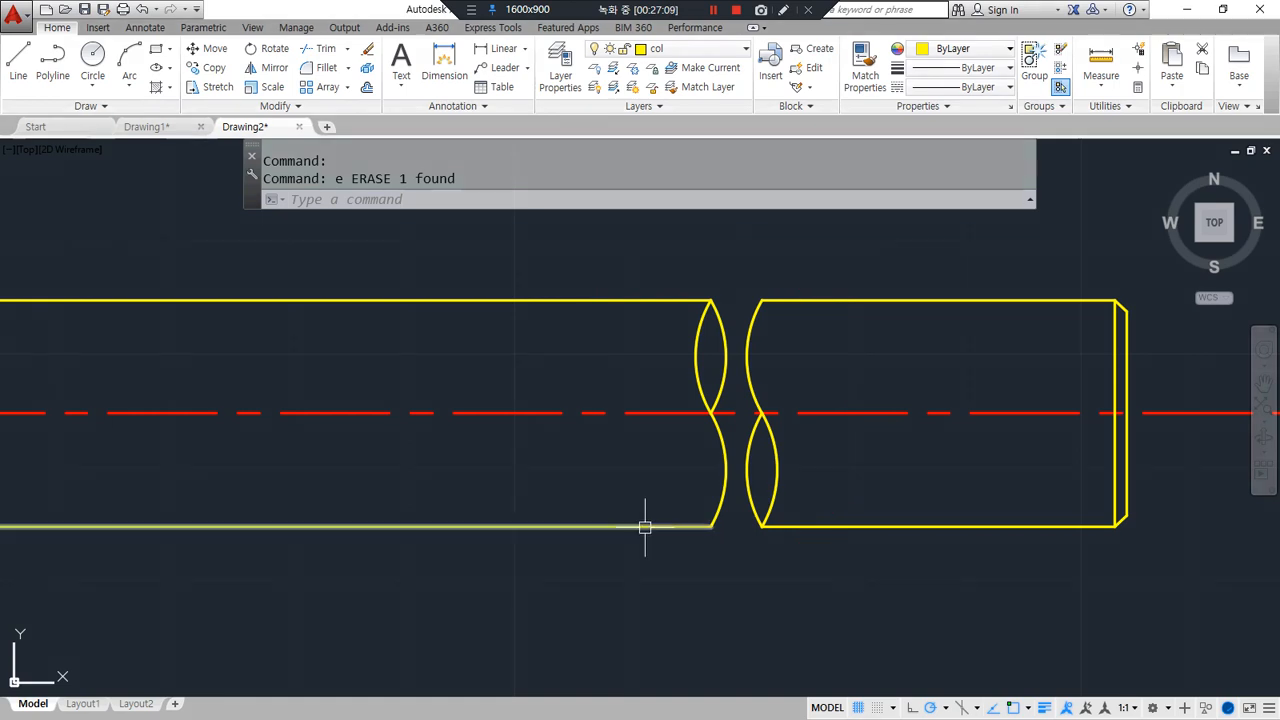
Add a horizontal linear dimension for the shaft's overall length, placed below the shaft.
scroll(646, 523, "down", 4)
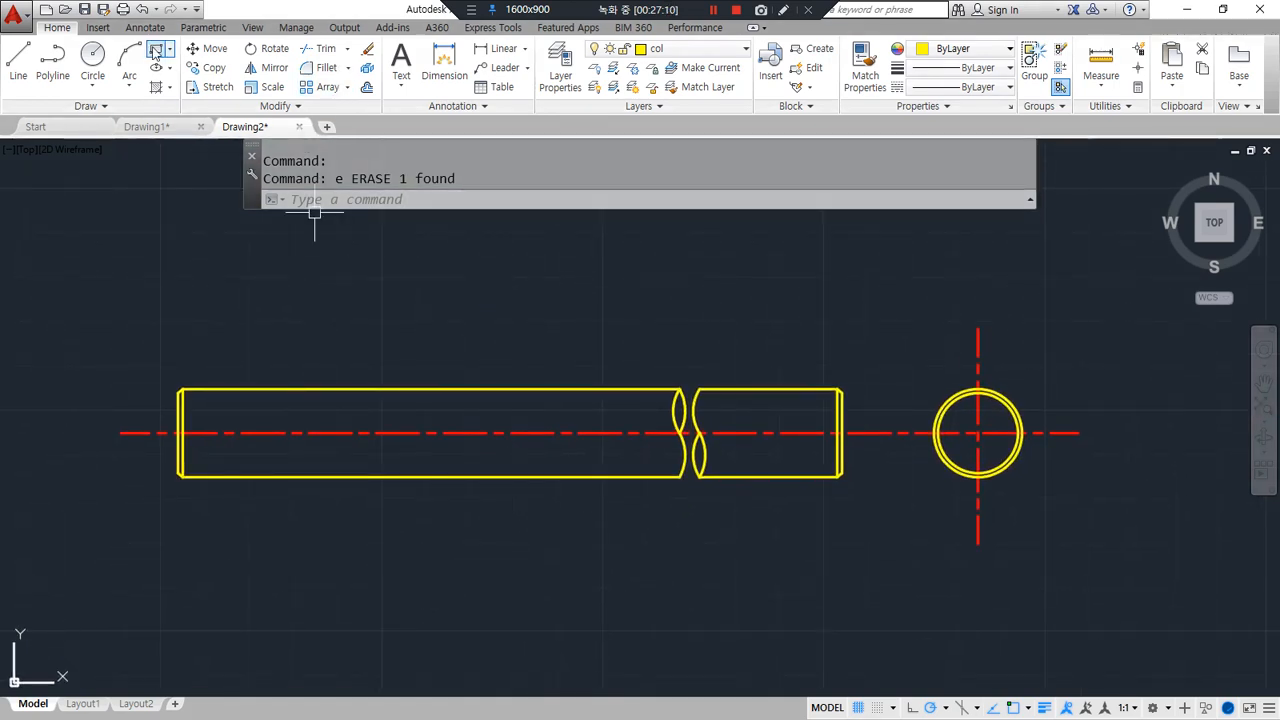
left_click(145, 27)
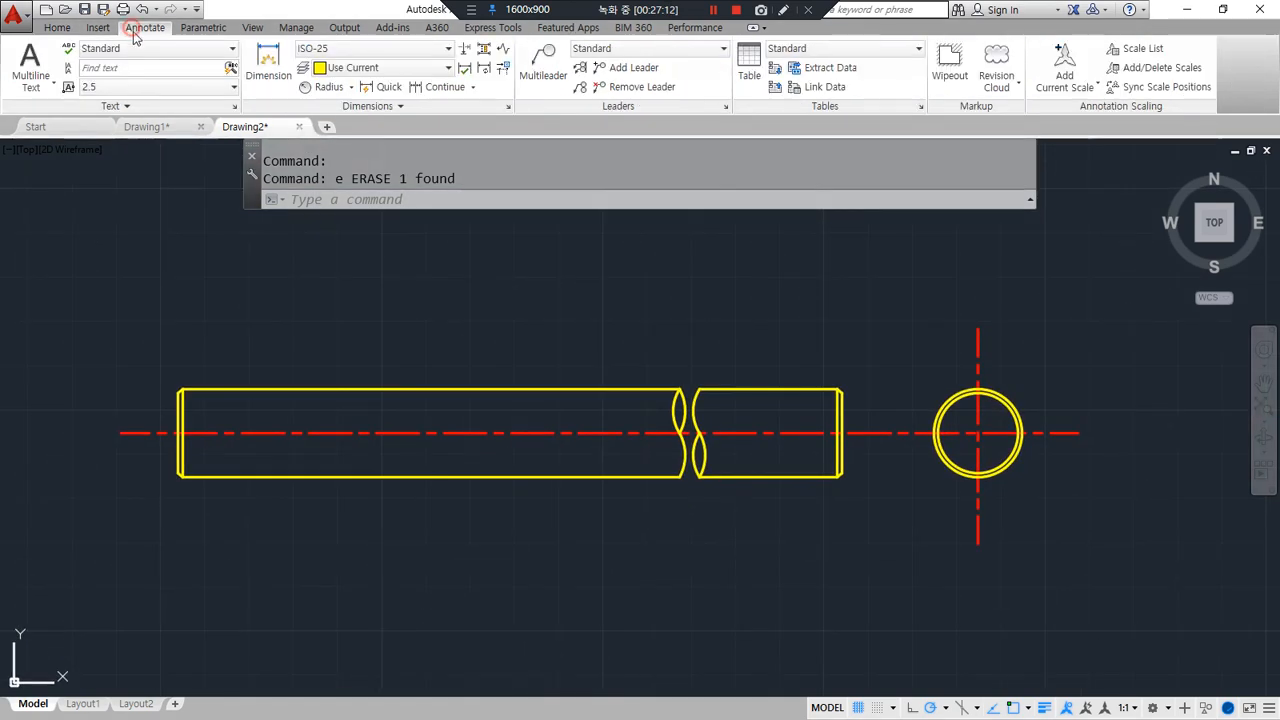
left_click(351, 87)
left_click(335, 106)
scroll(165, 476, "up", 4)
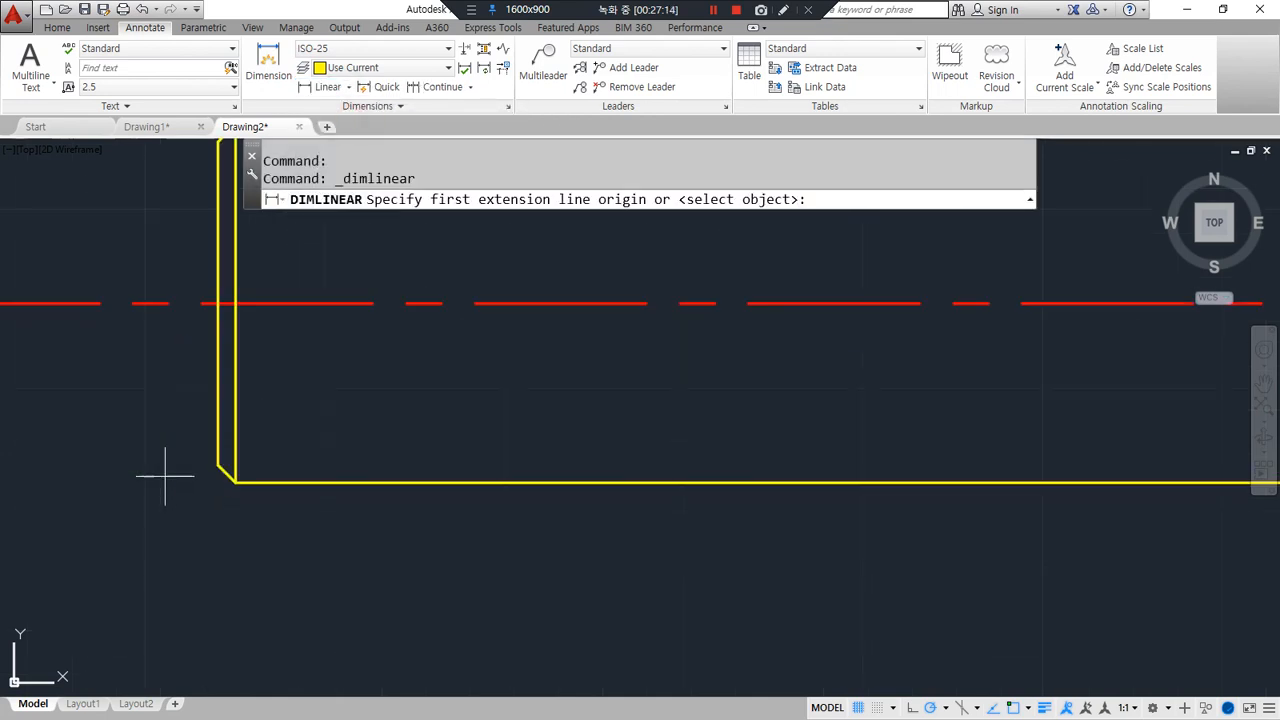
left_click(214, 477)
scroll(632, 572, "down", 2)
middle_click_drag(895, 529, 580, 443)
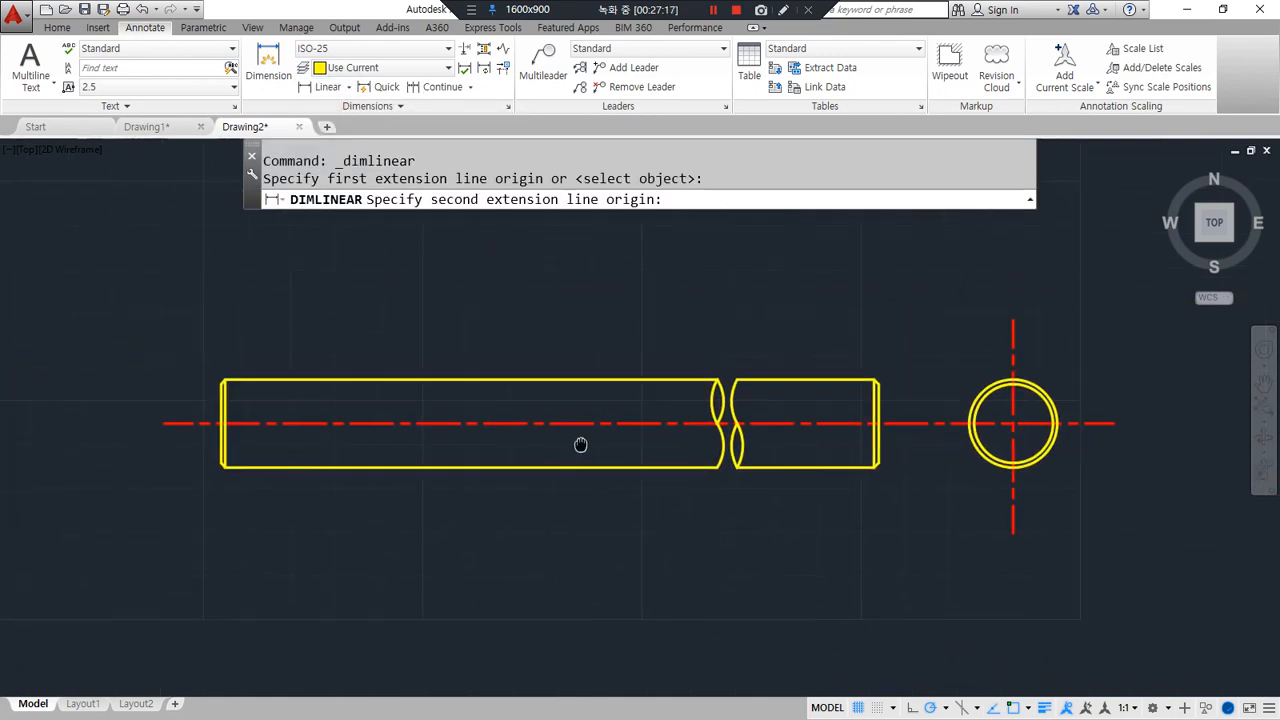
scroll(994, 491, "up", 5)
left_click(513, 411)
scroll(540, 380, "down", 3)
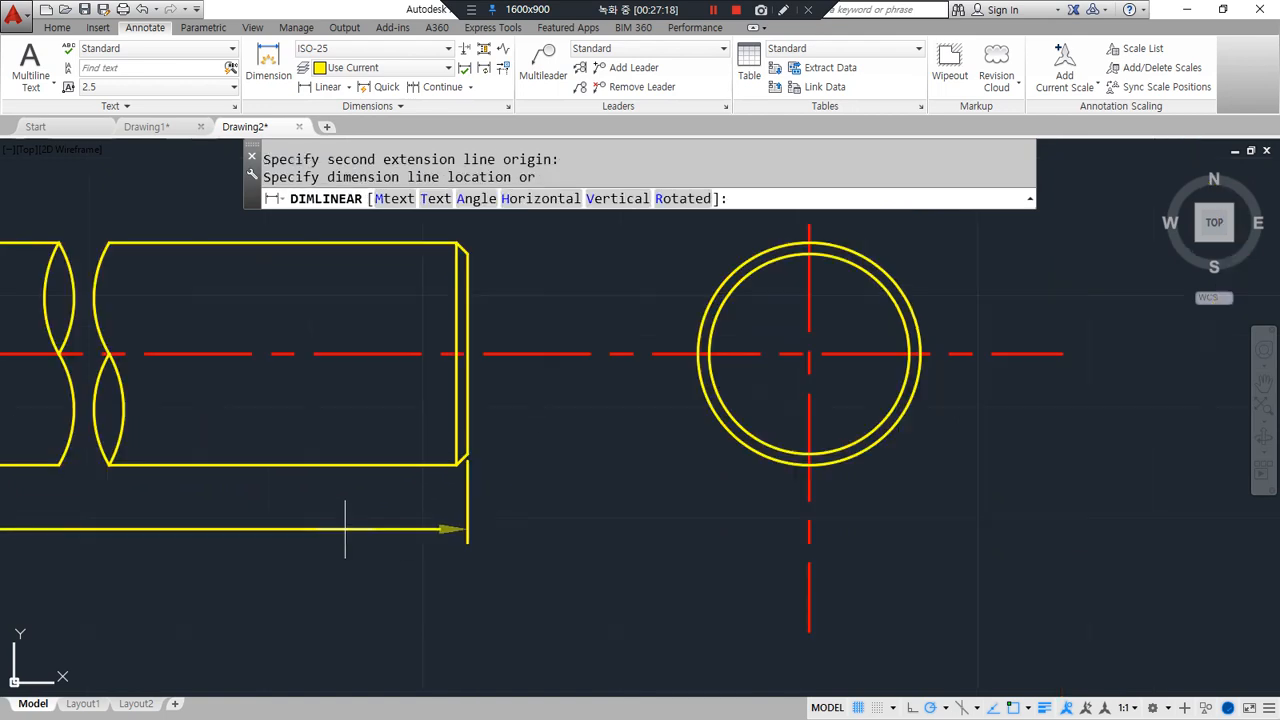
middle_click_drag(377, 523, 763, 397)
left_click(627, 458)
Match the shaft length dimension's properties to the red 35 dimension in the neighbouring drawing.
scroll(443, 503, "down", 3)
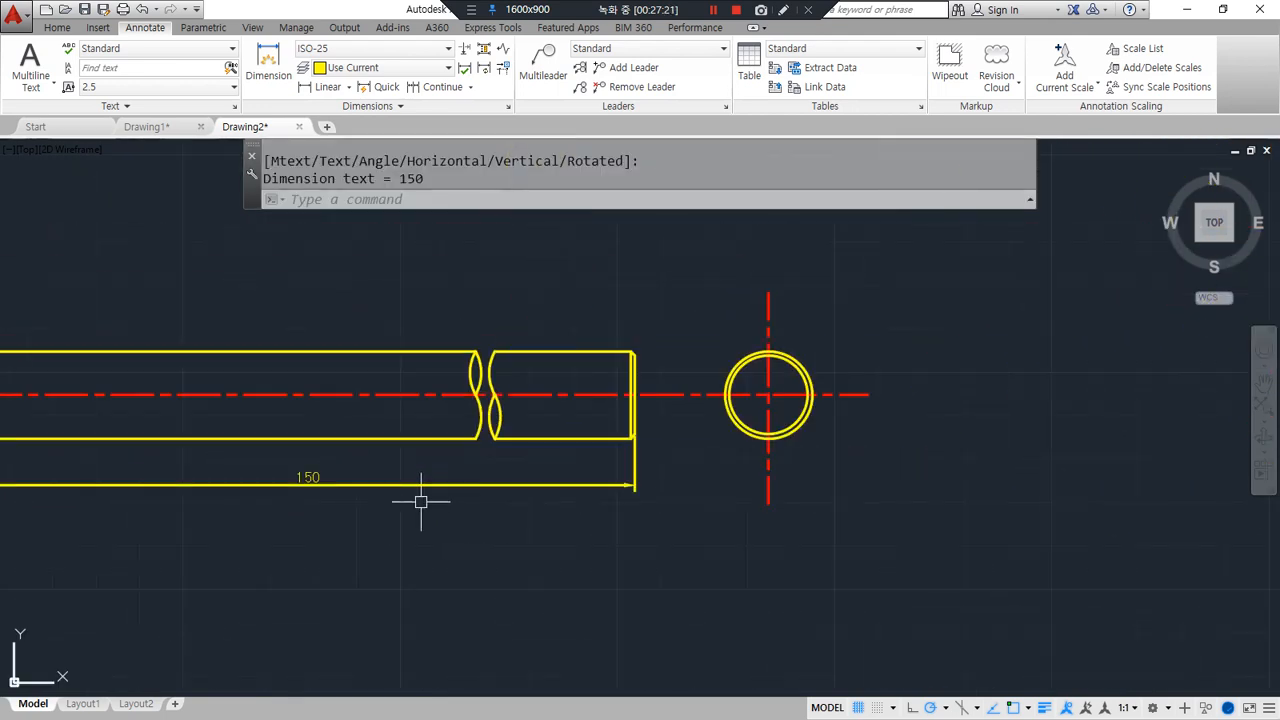
middle_click_drag(443, 503, 680, 409)
type("ma")
key("Return")
middle_click_drag(338, 447, 628, 437)
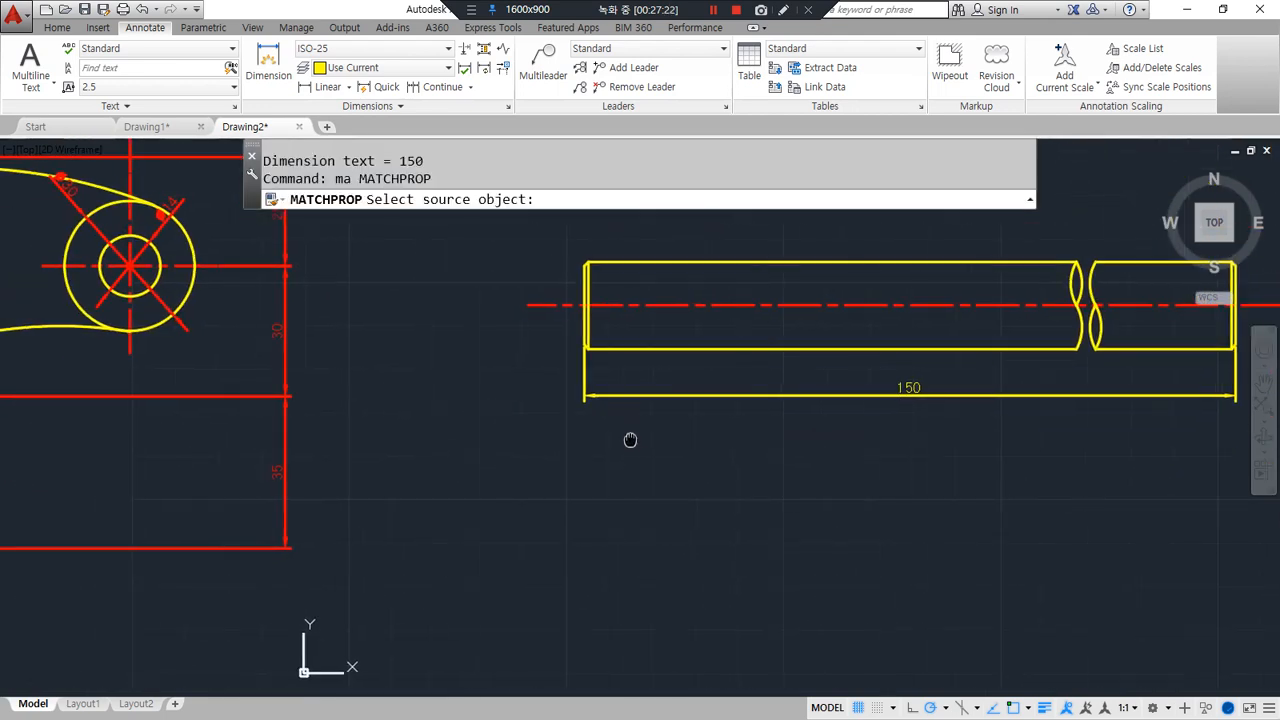
left_click(287, 460)
left_click(806, 392)
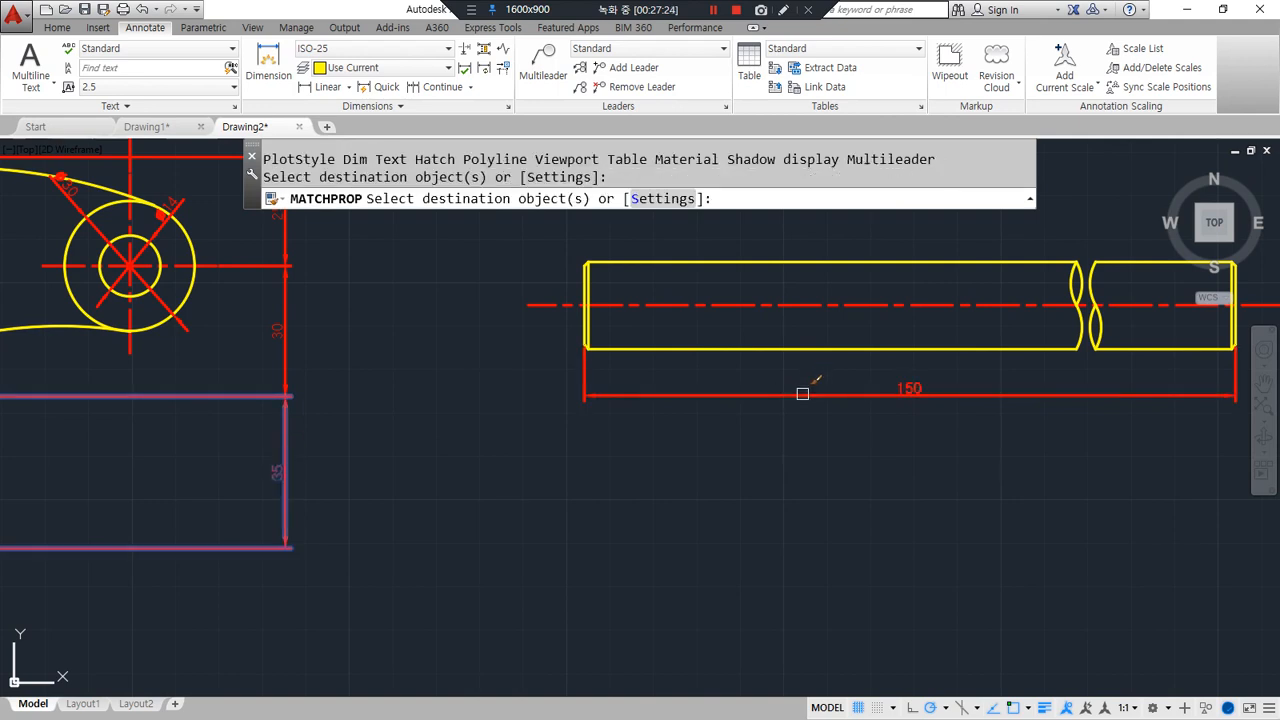
key("Return")
Match the shaft length dimension's properties to the shaft's yellow lower edge line.
scroll(971, 386, "up", 5)
mouse_move(718, 425)
left_mouse_down()
mouse_move(863, 447)
mouse_move(866, 473)
left_mouse_up()
key("Escape")
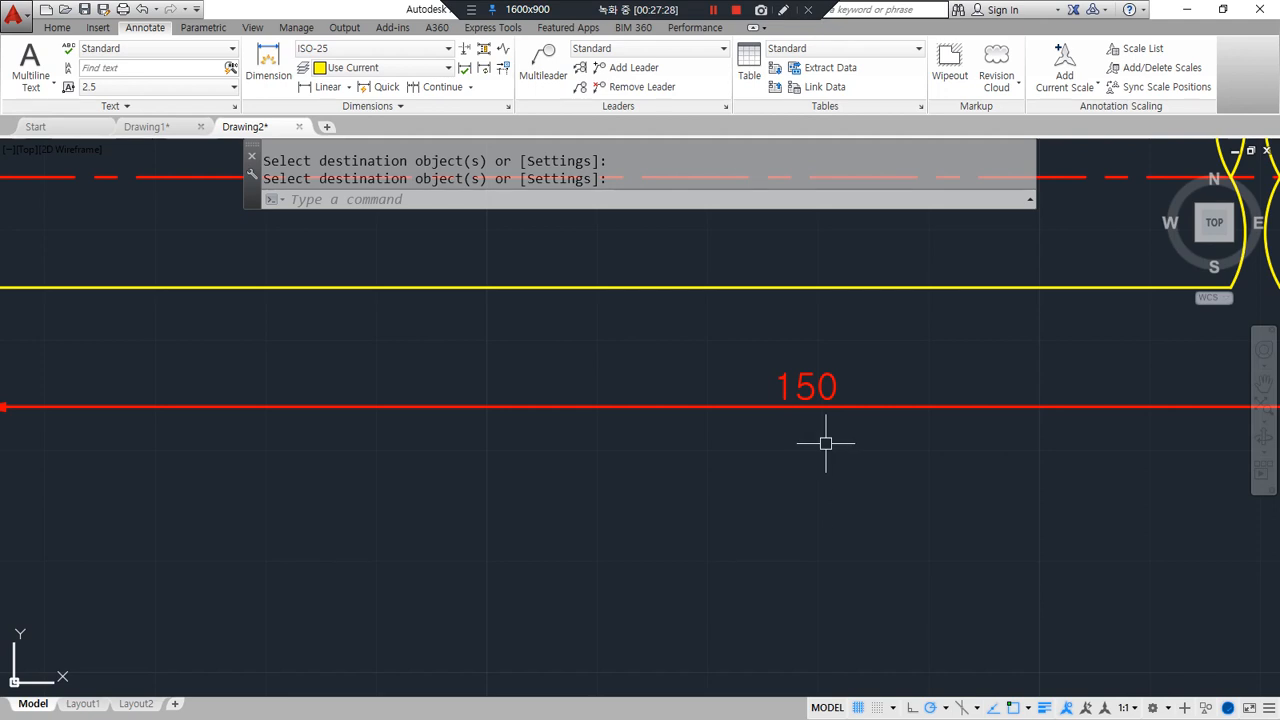
type("ma")
key("Return")
left_click(694, 289)
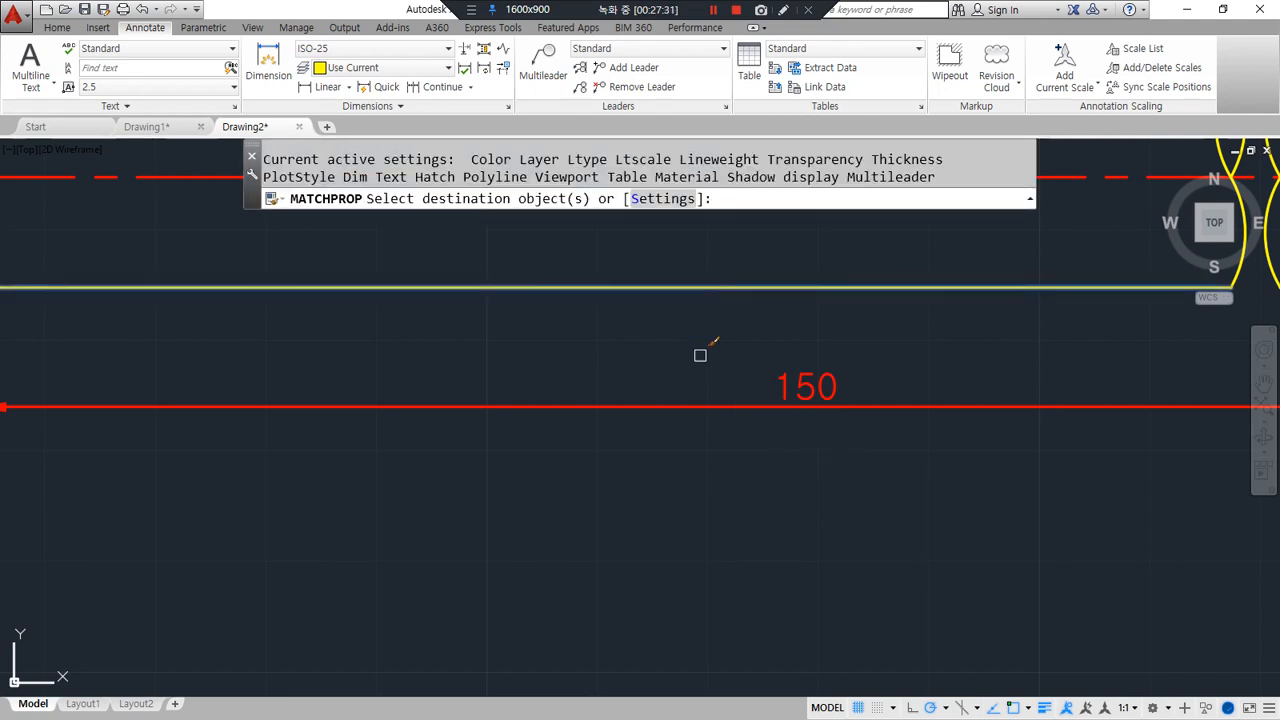
left_click(702, 399)
key("Return")
scroll(960, 363, "down", 1)
middle_click_drag(960, 363, 329, 437)
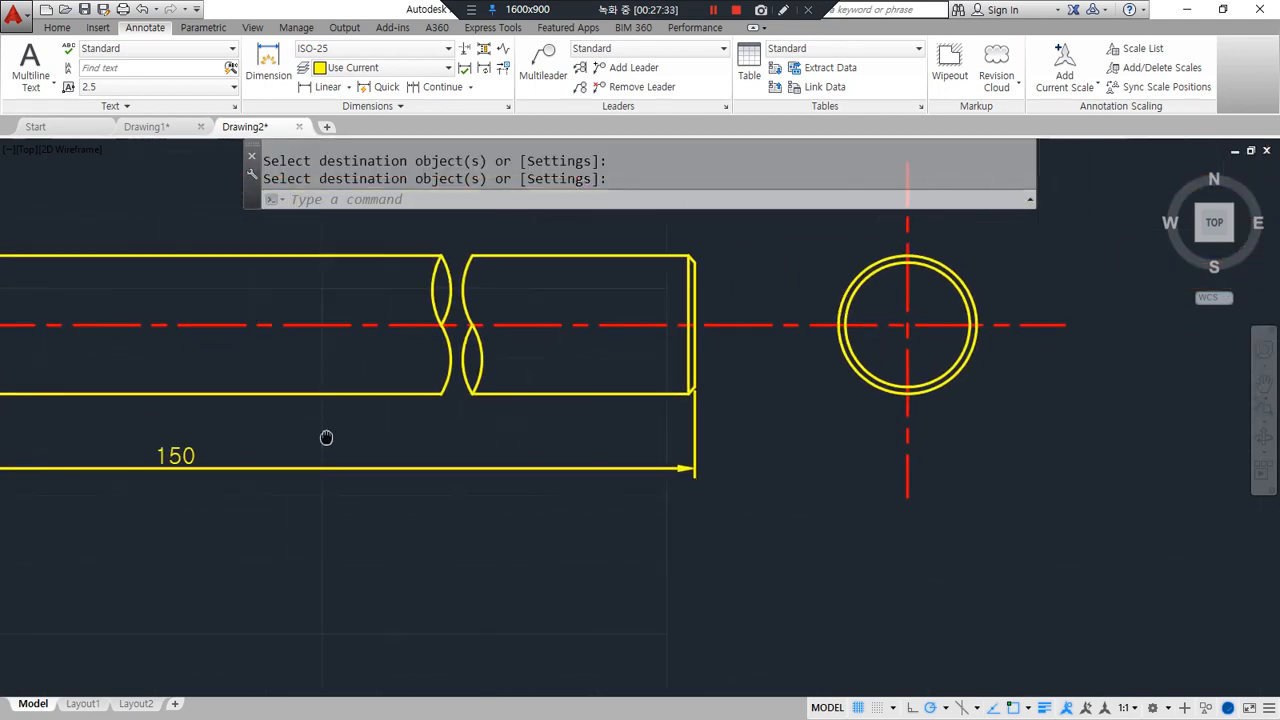
Add a radius dimension to the outer circle of the end view, with its text outside the circle at the upper left.
left_click(349, 87)
left_click(358, 245)
left_click(860, 261)
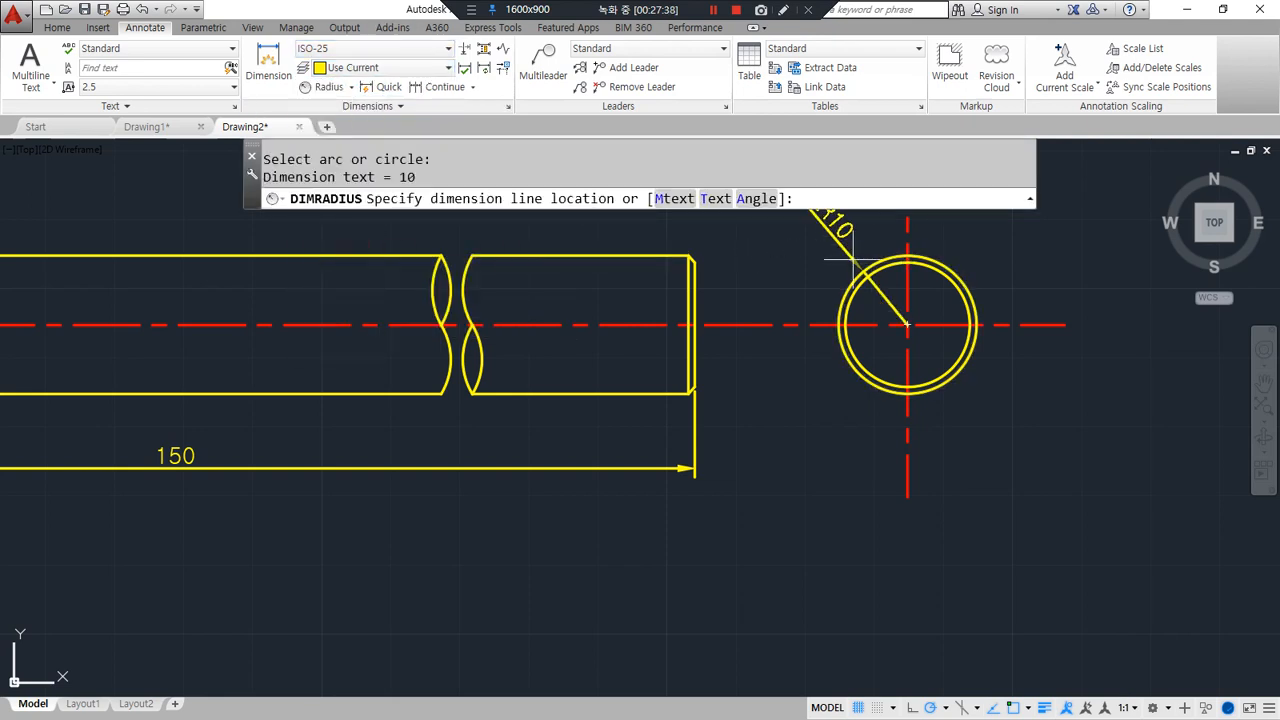
left_click(850, 256)
middle_click_drag(850, 250, 862, 368)
key("ctrl+alt+d")
mouse_move(822, 417)
left_mouse_down()
mouse_move(764, 358)
mouse_move(840, 443)
left_mouse_up()
key("Escape")
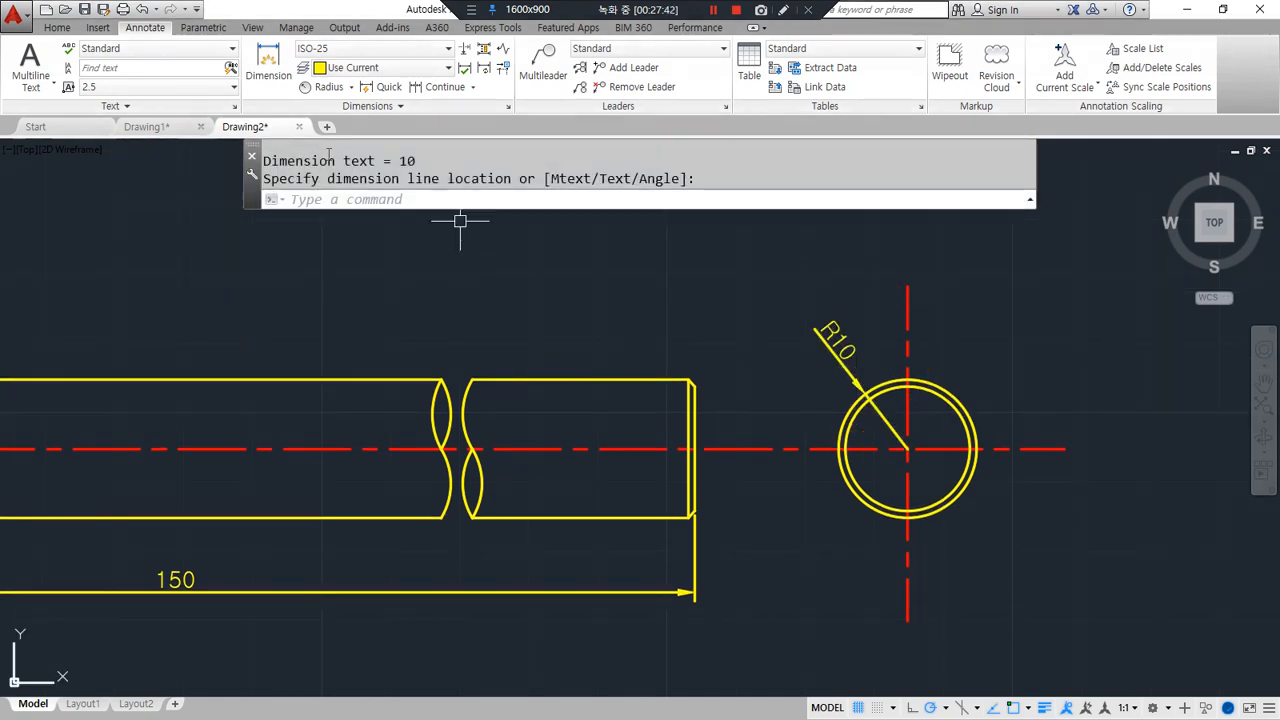
Add a vertical linear dimension across the shaft's right end, placed between the shaft and the end view.
left_click(351, 87)
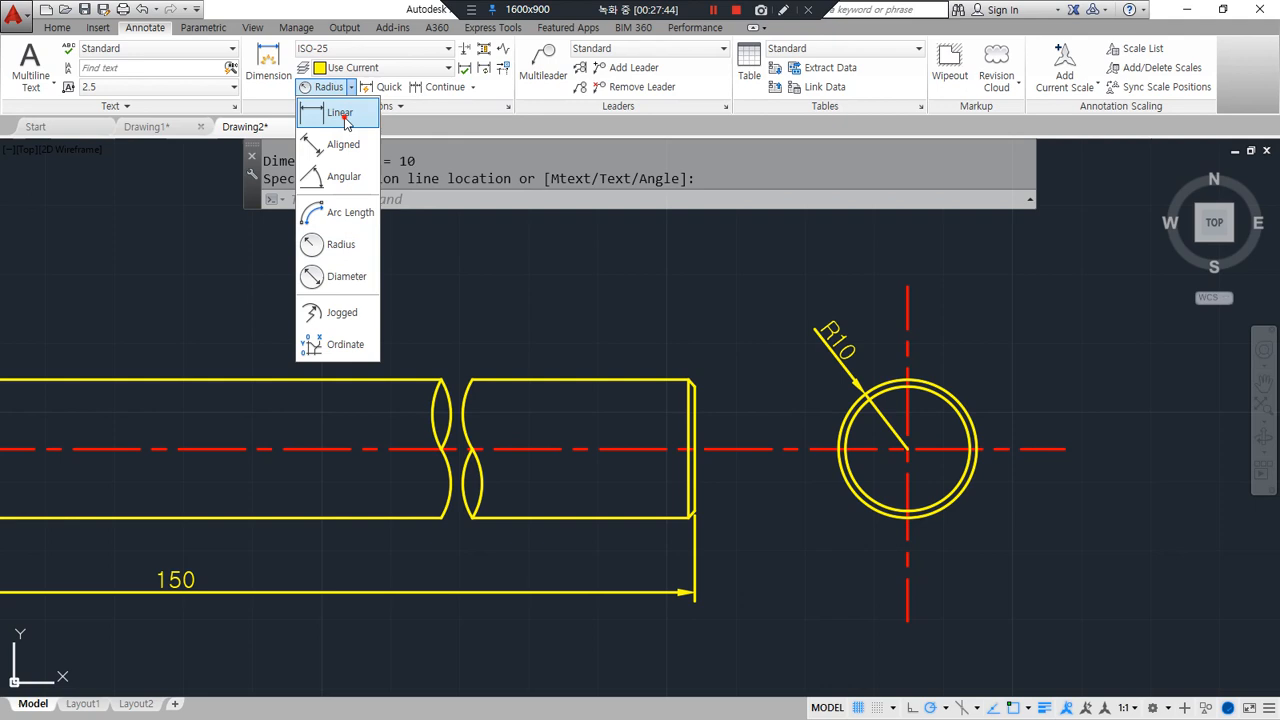
left_click(325, 110)
left_click(691, 379)
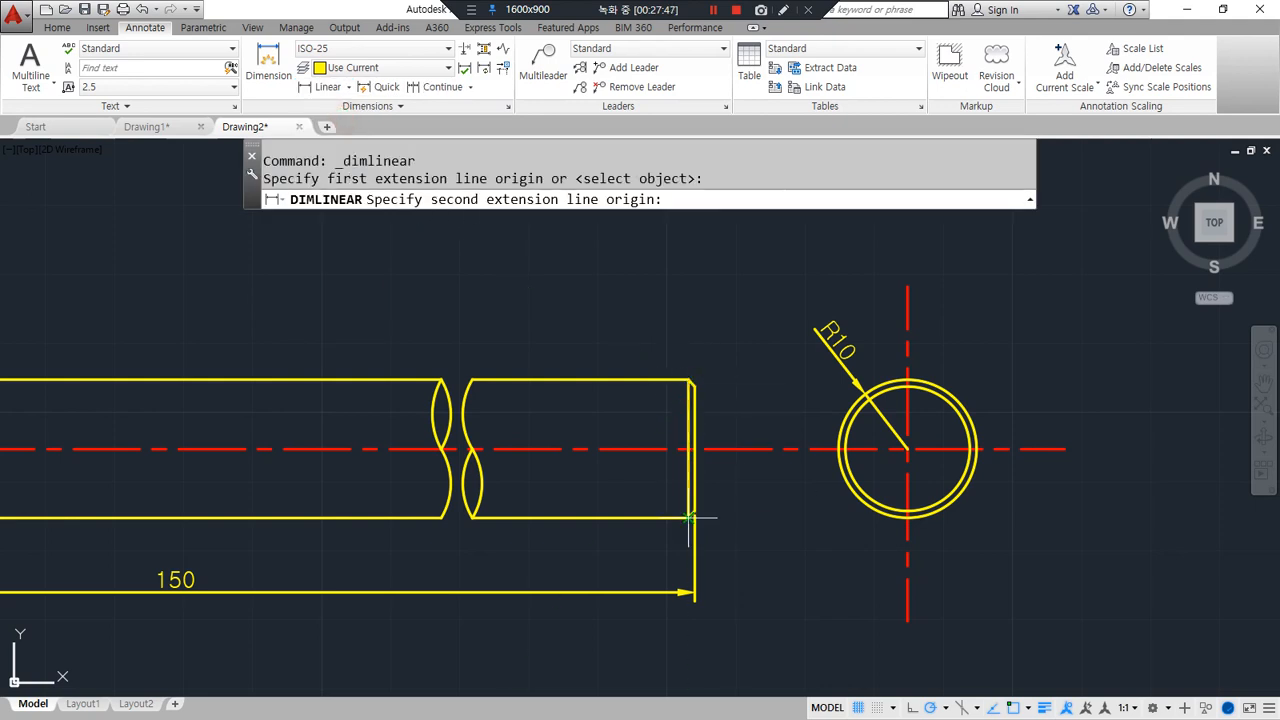
left_click(689, 518)
left_click(772, 500)
Edit the shaft's vertical dimension text to add the diameter symbol with %%c in front of the value.
type("ed")
key("Return")
left_click(761, 454)
type("%%c")
left_click(852, 495)
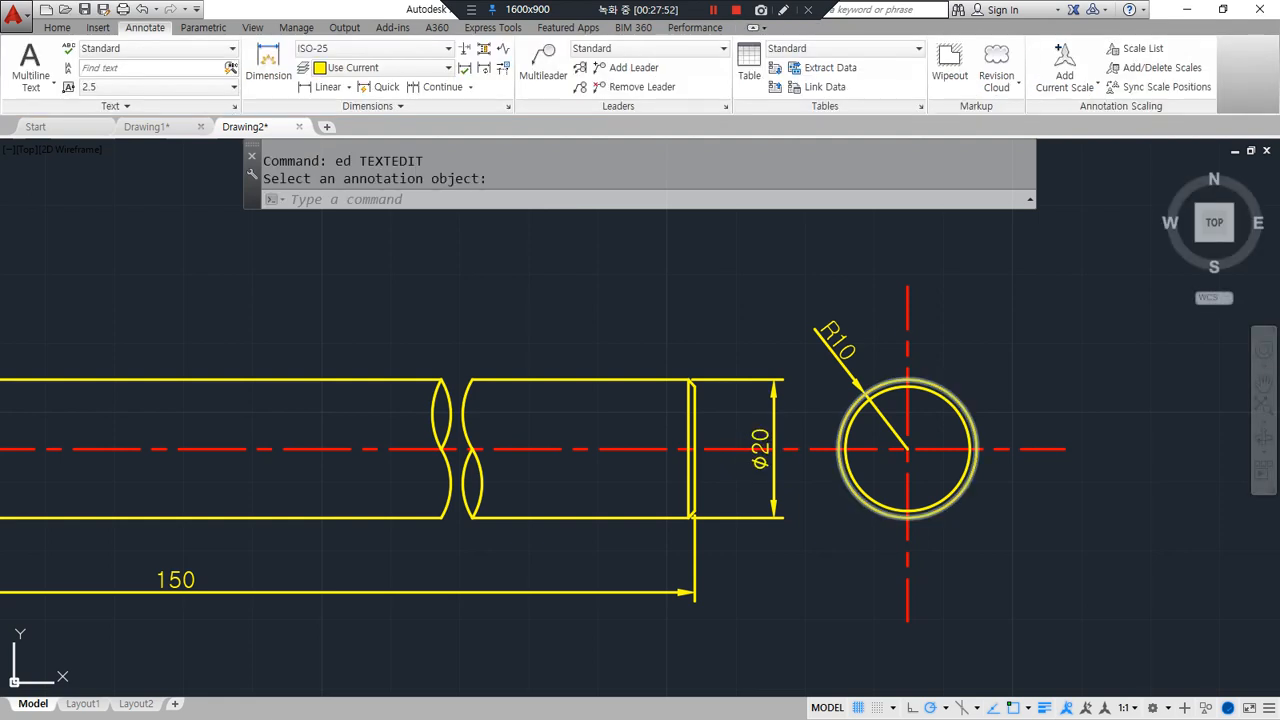
middle_click_drag(801, 573, 994, 540)
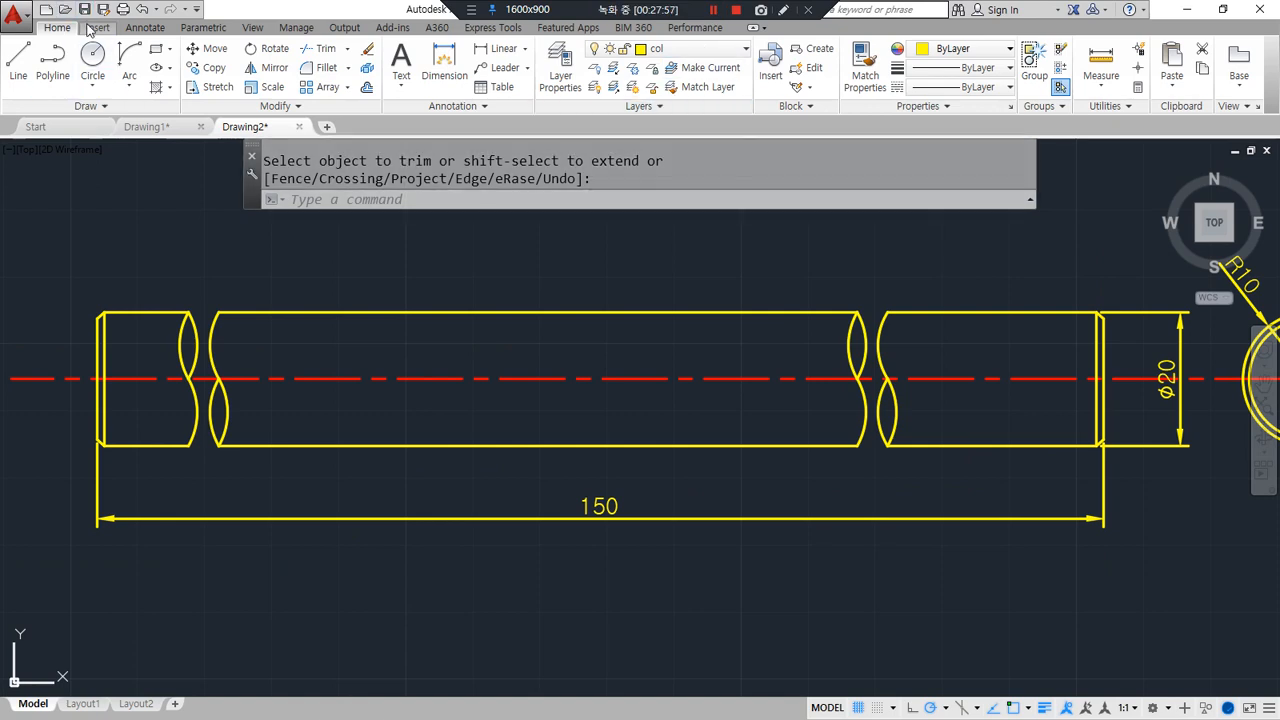
left_click(145, 27)
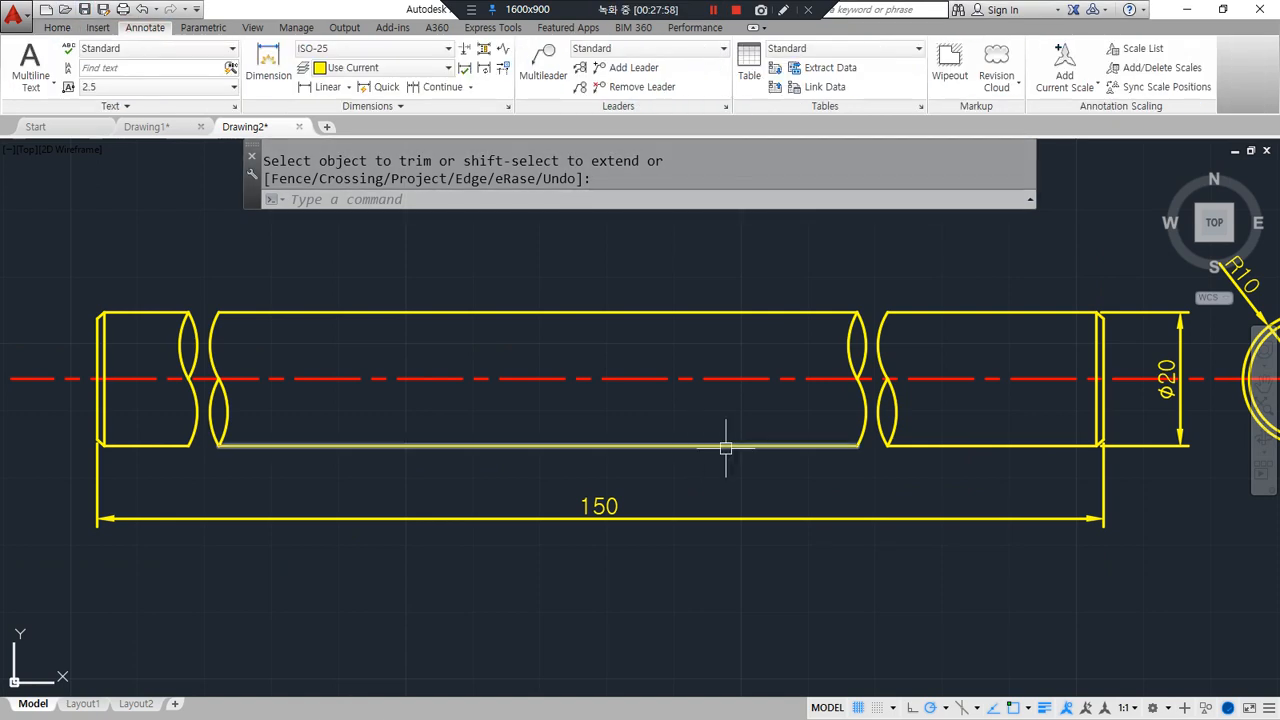
mouse_move(868, 469)
left_mouse_down()
mouse_move(834, 429)
mouse_move(916, 428)
left_mouse_up()
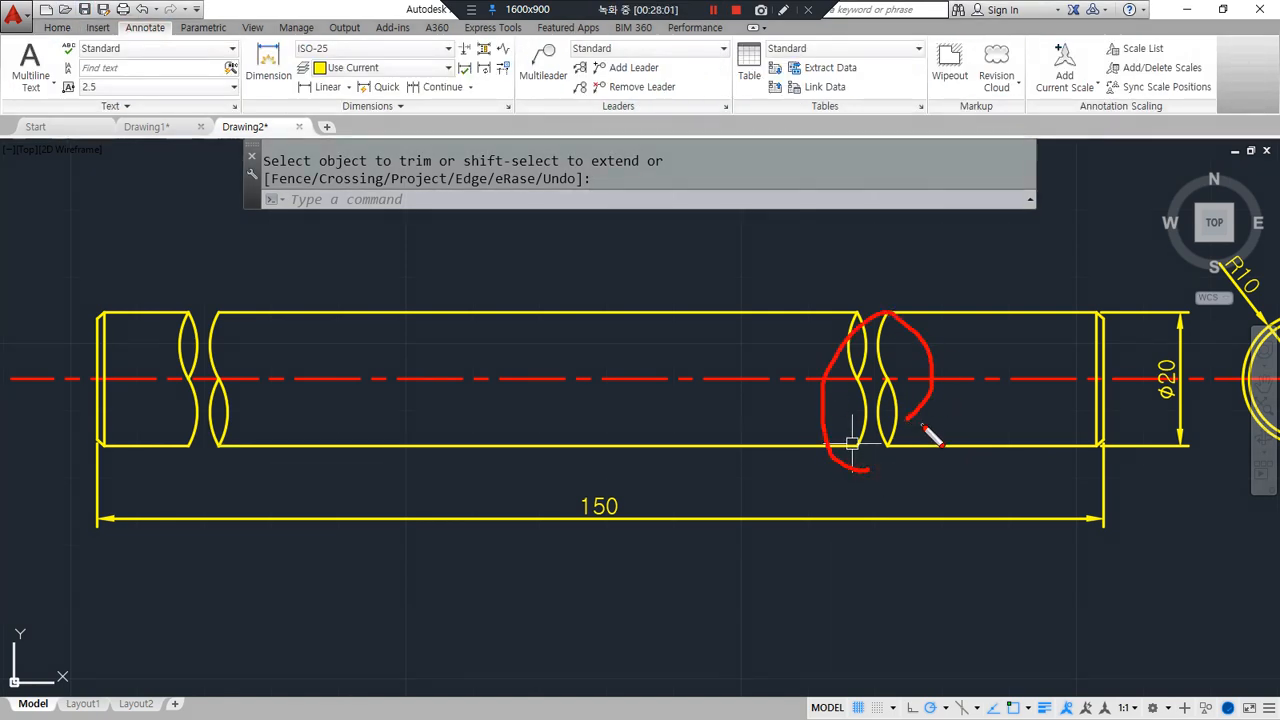
mouse_move(1218, 428)
left_mouse_down()
mouse_move(1012, 416)
mouse_move(1047, 397)
left_mouse_up()
key("Escape")
key("ctrl+alt+d")
mouse_move(507, 61)
left_mouse_down()
mouse_move(507, 33)
mouse_move(524, 58)
mouse_move(512, 76)
left_mouse_up()
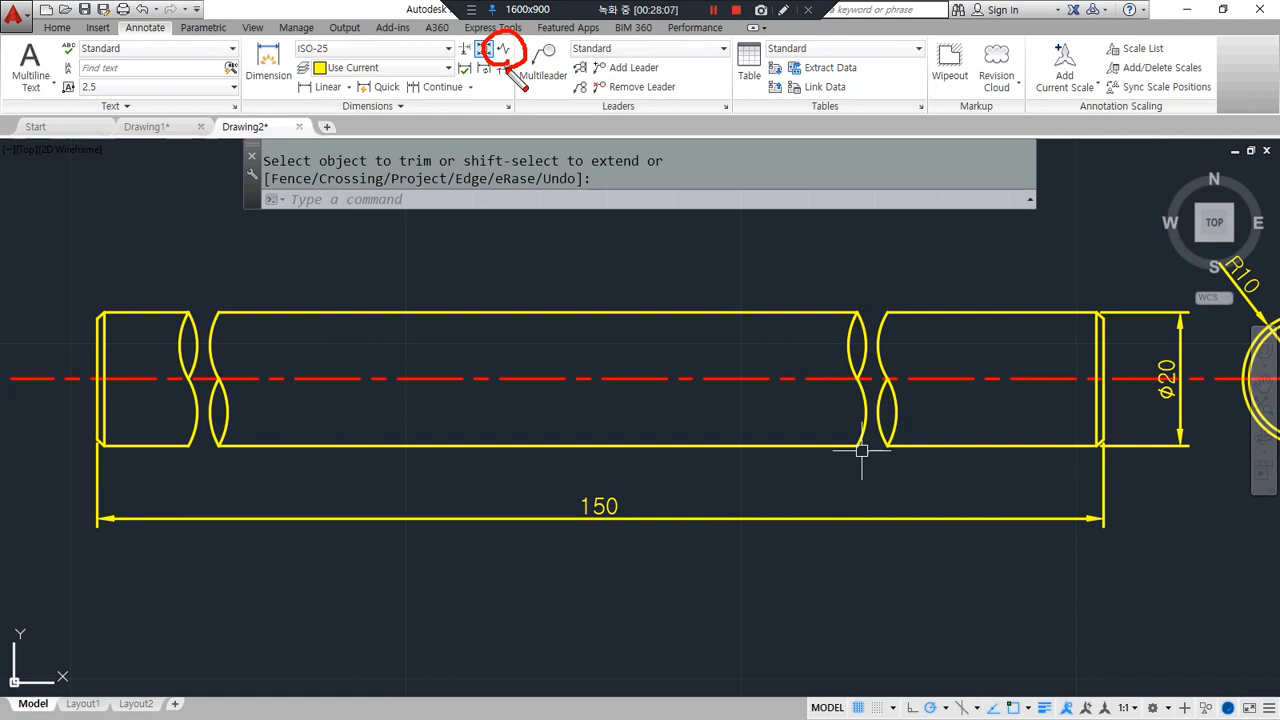
key("Escape")
left_click(386, 105)
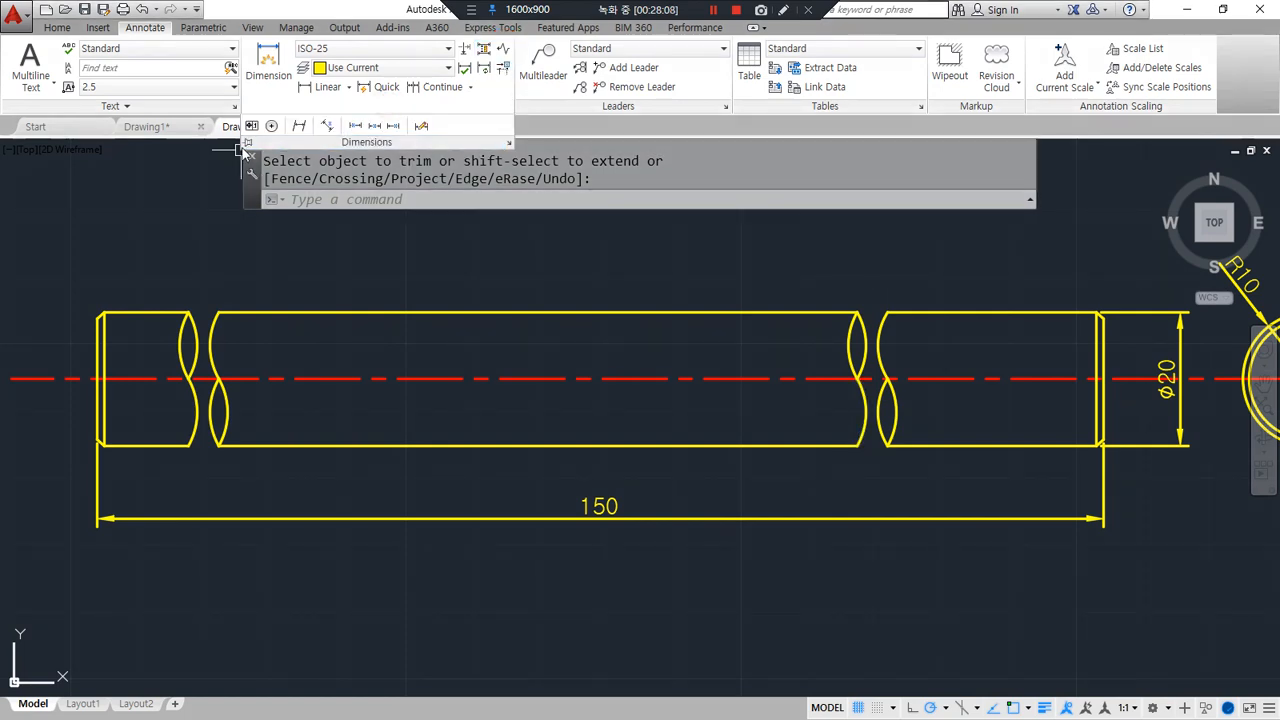
left_click(348, 87)
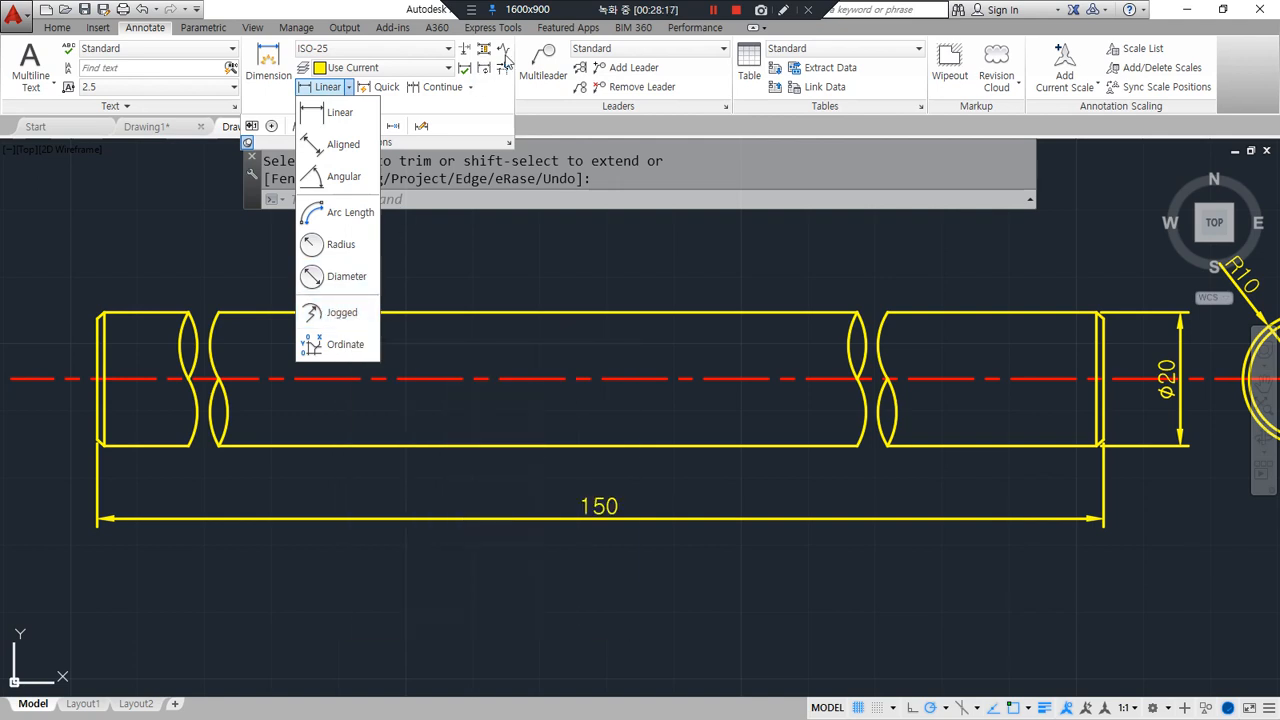
Try to add a jog to the shaft length dimension line below the right break symbol.
left_click(503, 50)
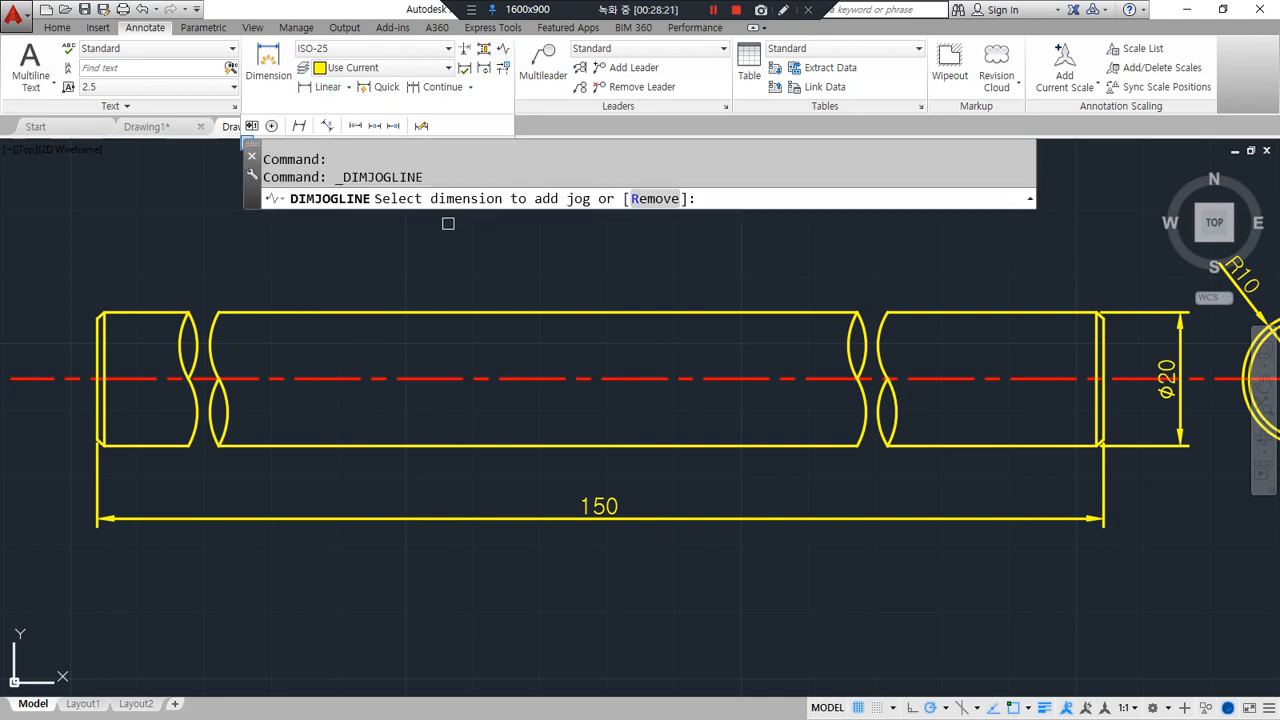
left_click_drag(374, 210, 521, 212)
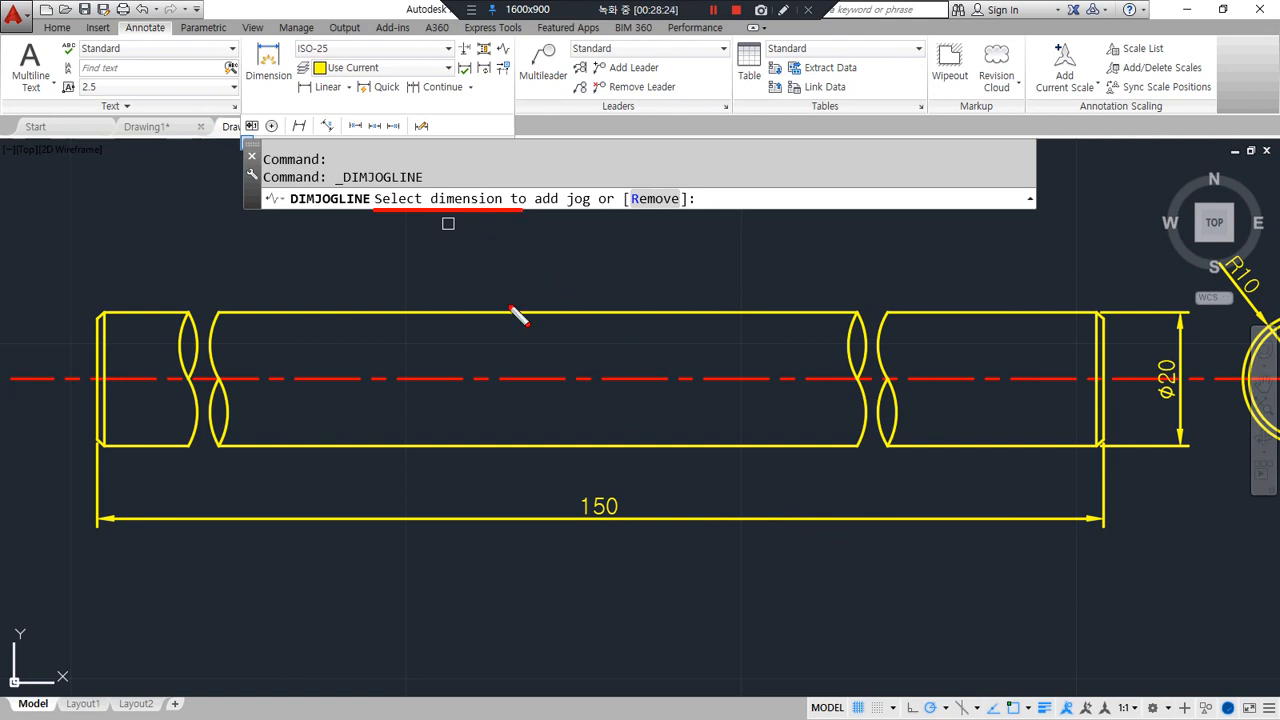
left_click_drag(507, 220, 391, 214)
key("Escape")
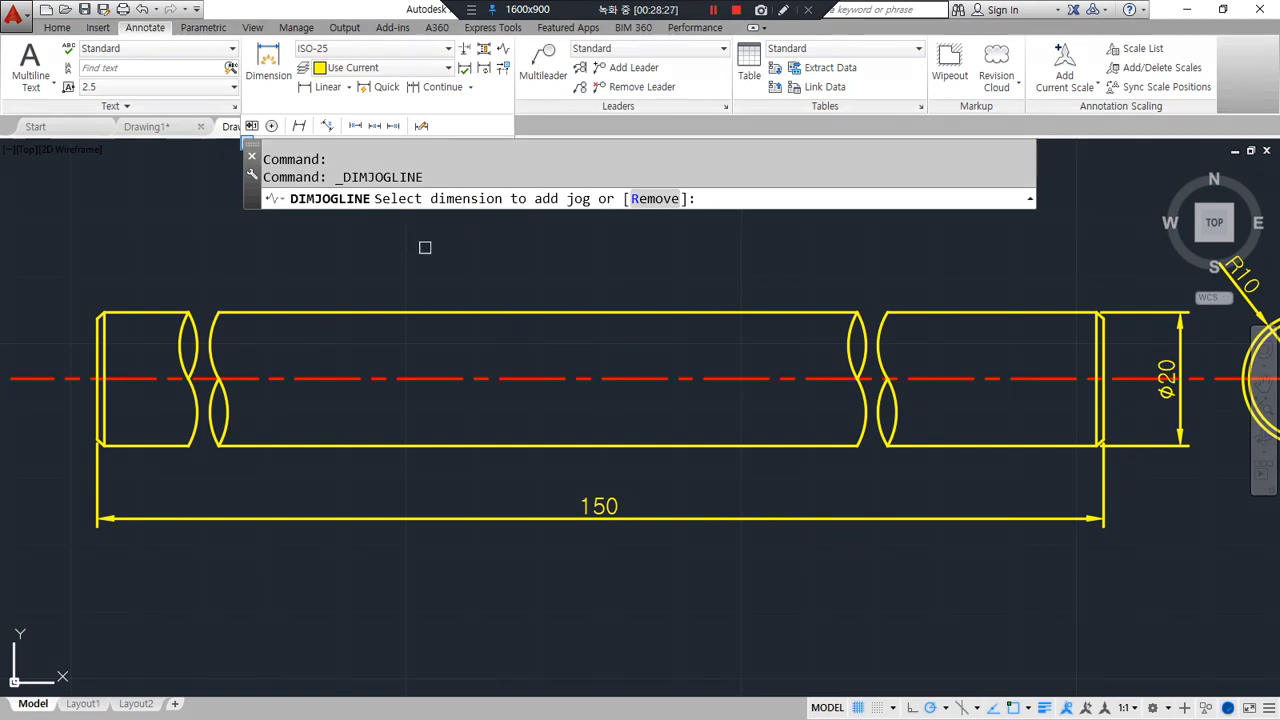
left_click(854, 519)
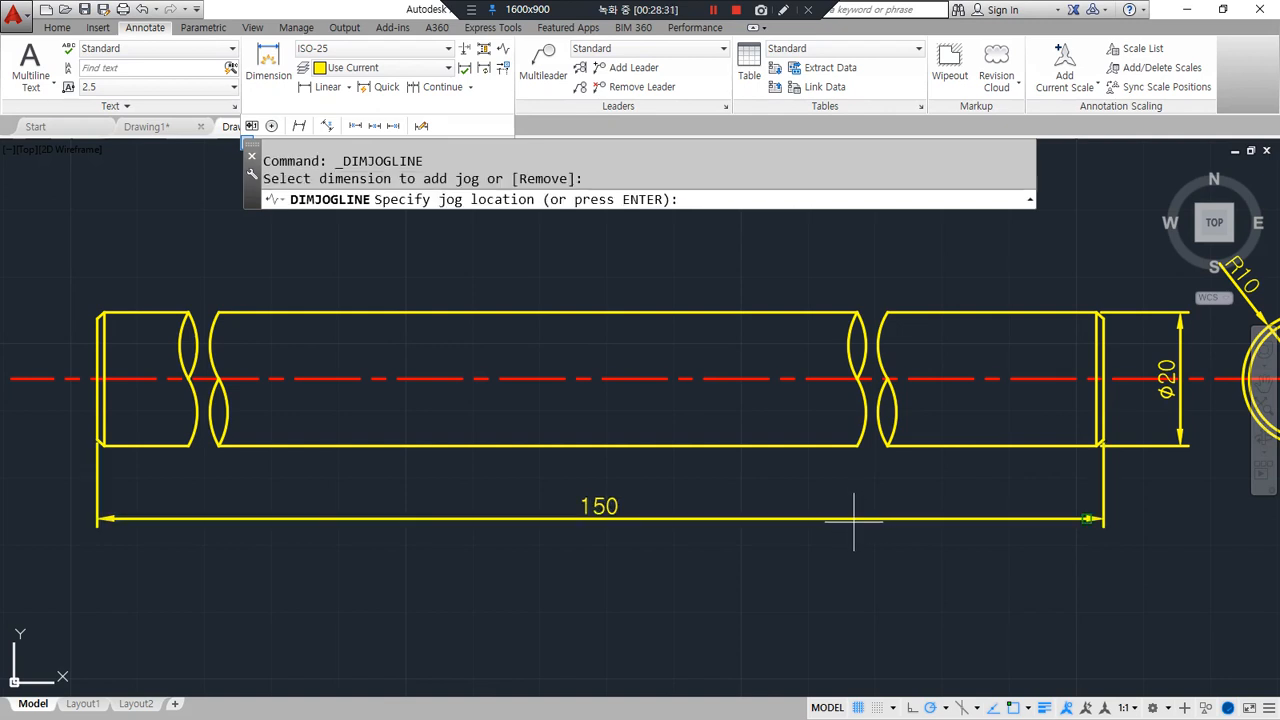
mouse_move(851, 542)
left_mouse_down()
mouse_move(845, 462)
mouse_move(843, 552)
left_mouse_up()
left_click_drag(1074, 532, 1103, 536)
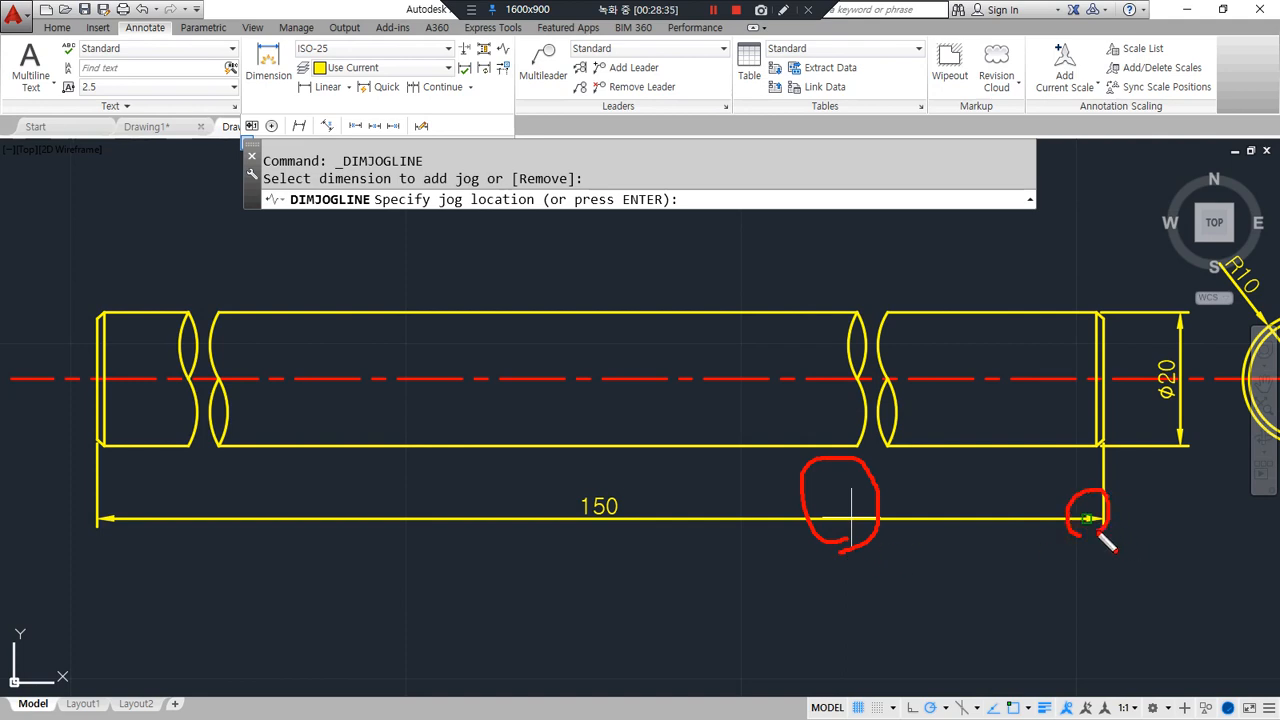
key("Escape")
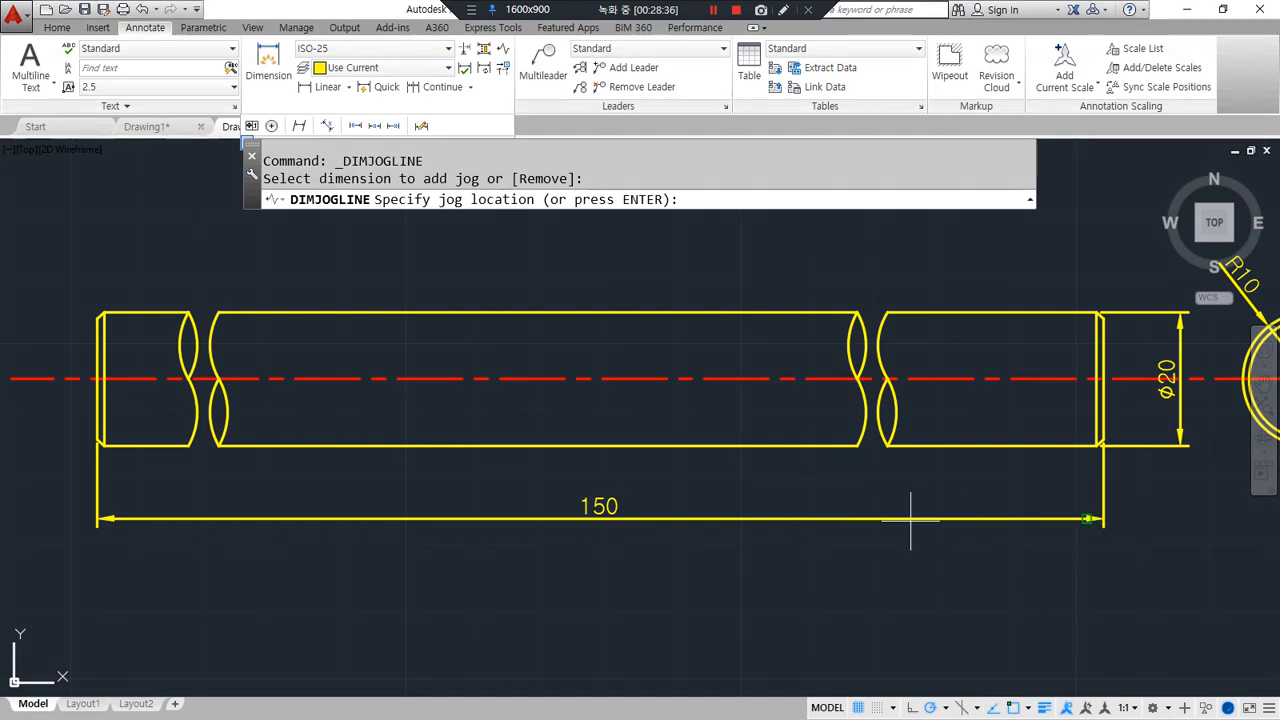
left_click(897, 523)
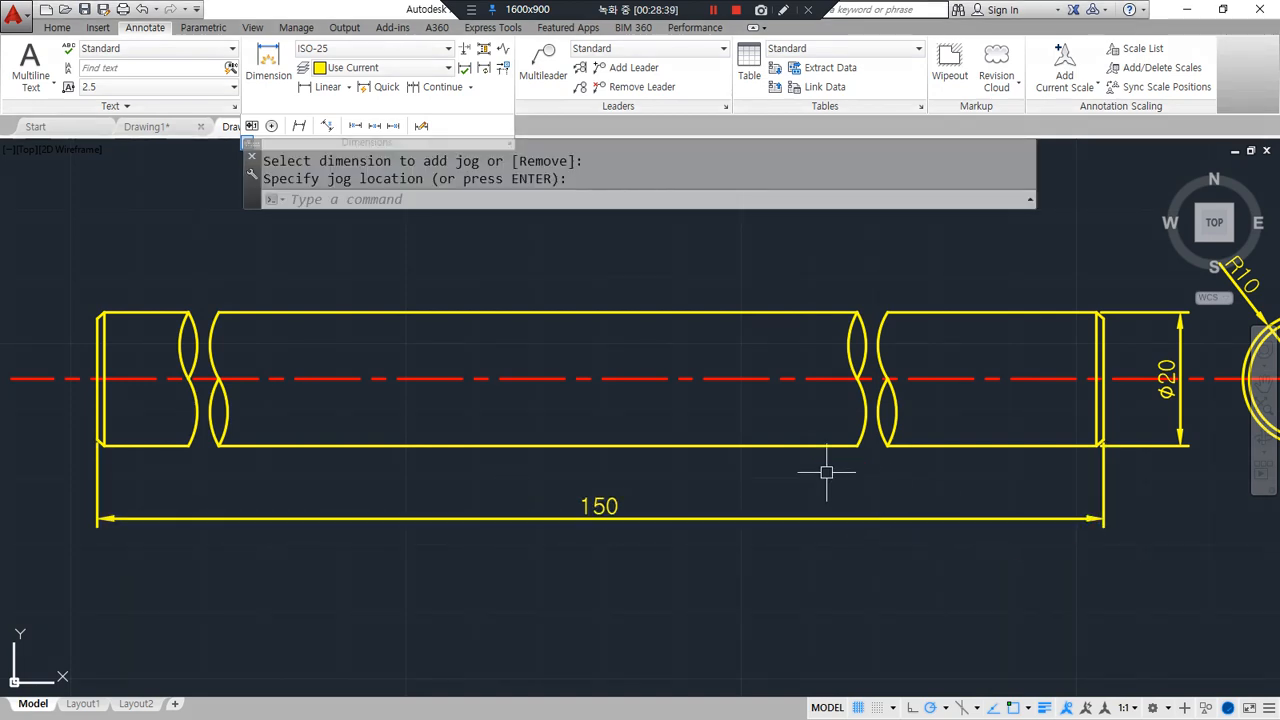
Try a jog at the default location on the shaft length dimension line and undo it.
left_click(504, 48)
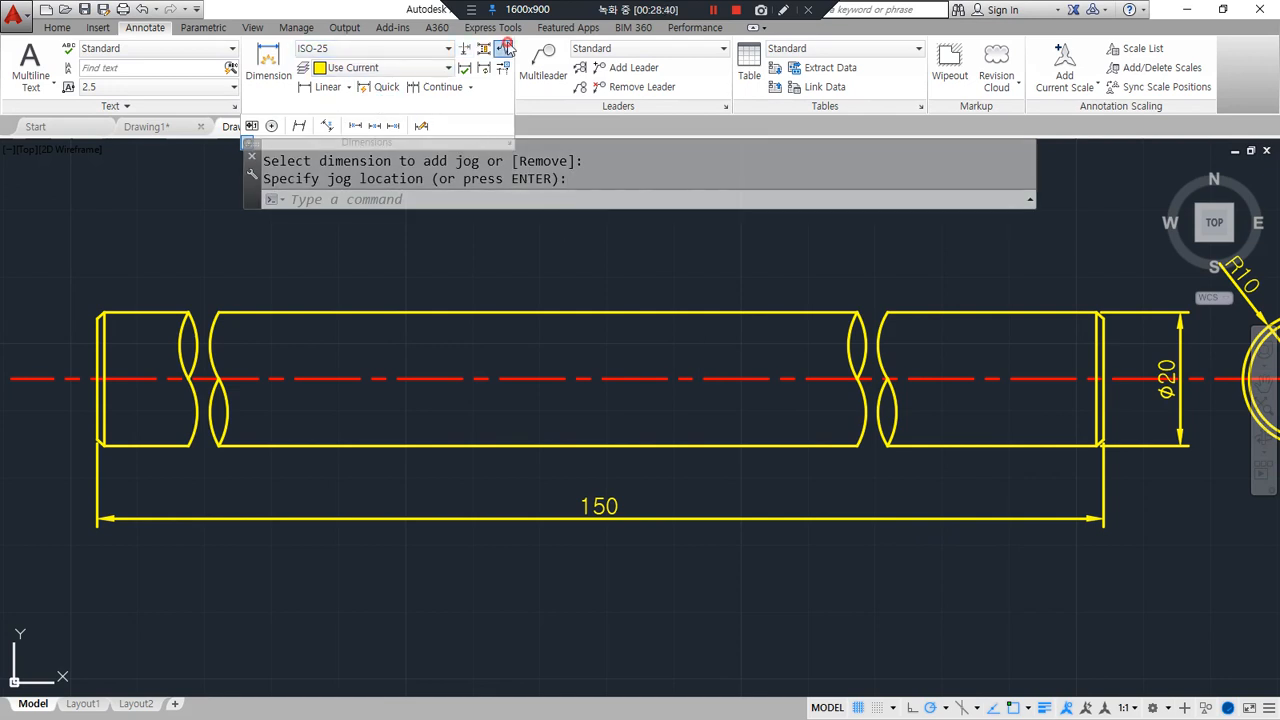
left_click(748, 518)
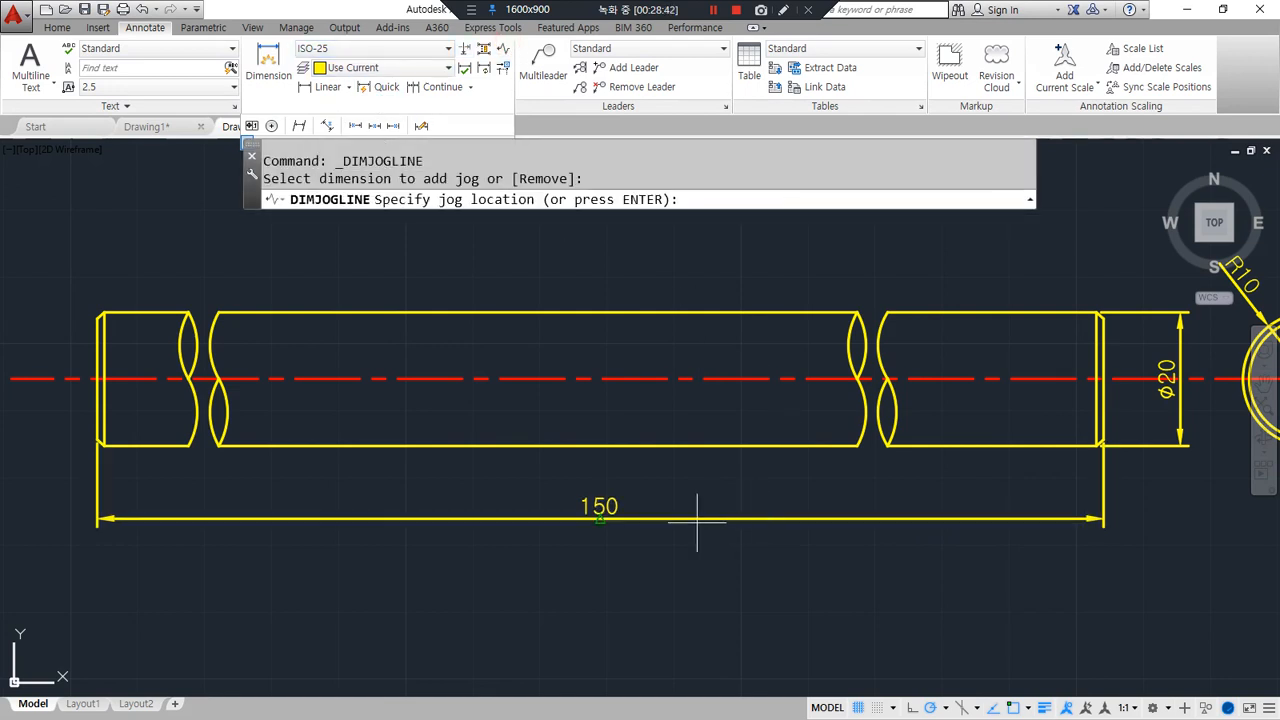
key("Return")
left_click_drag(630, 485, 598, 578)
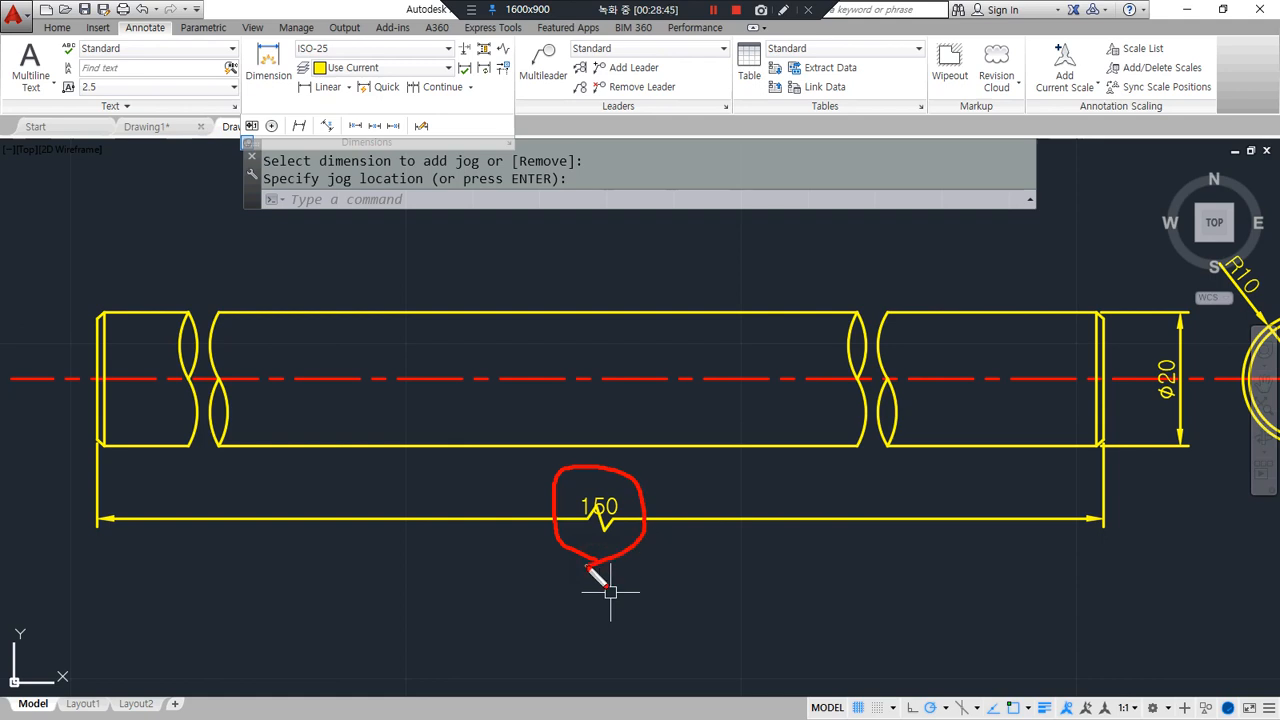
key("ctrl+z")
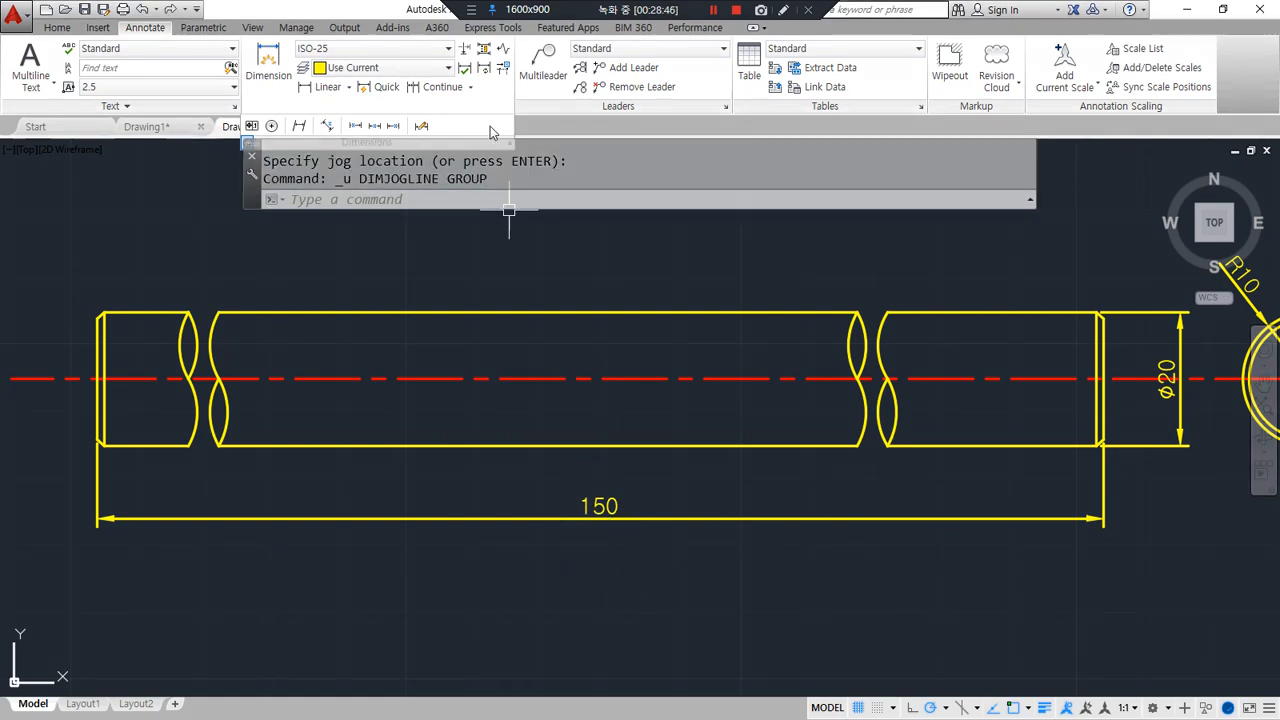
Add a jog to the shaft length dimension line directly below the right break symbol.
left_click(503, 48)
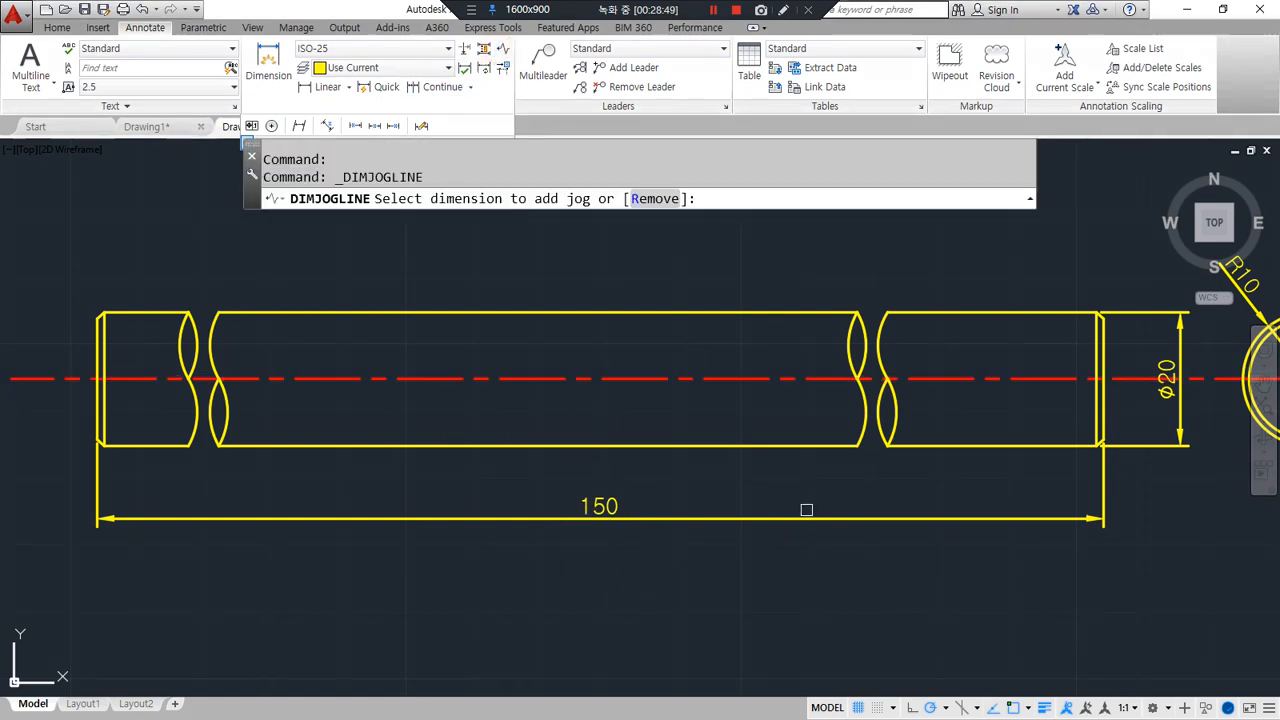
left_click(683, 519)
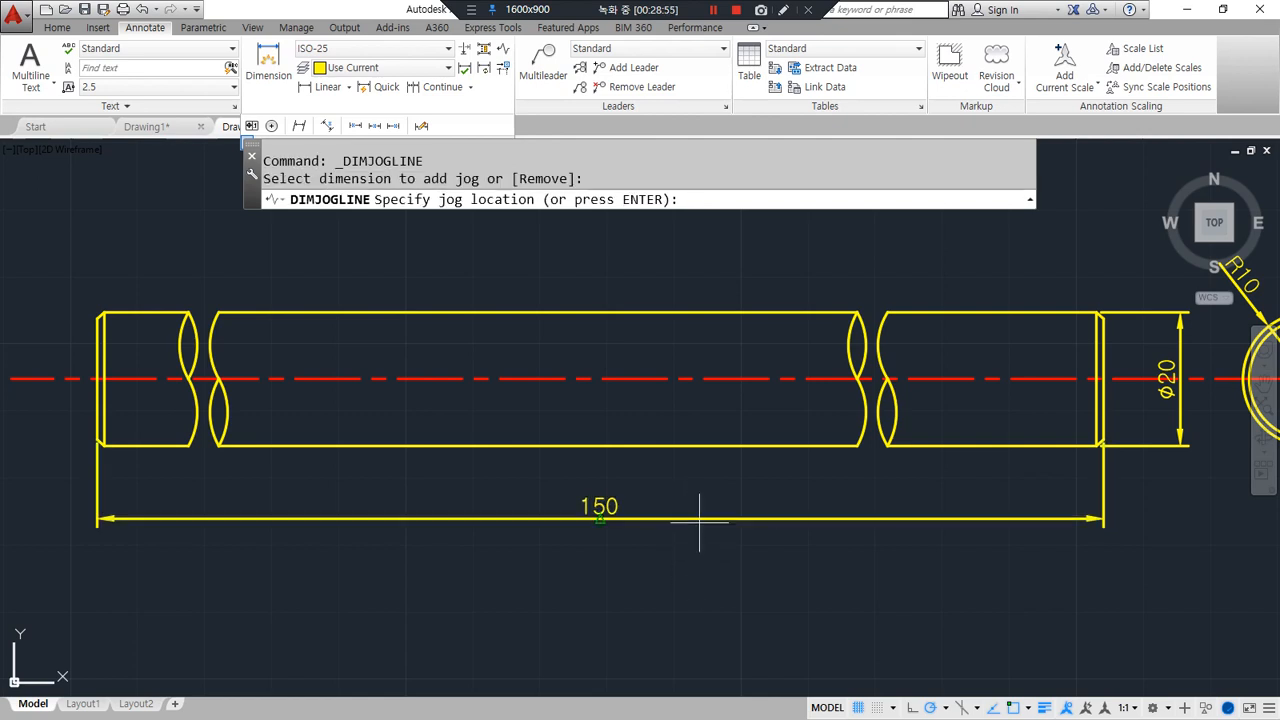
left_click(878, 562)
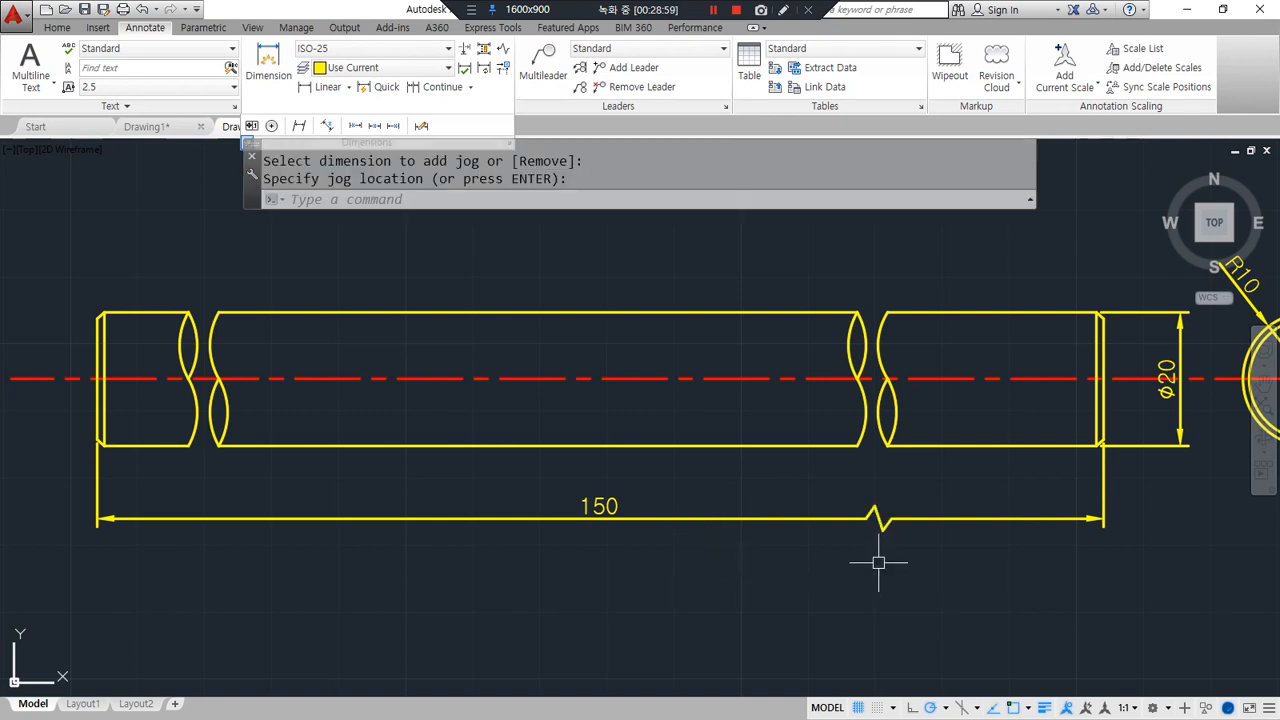
Place the shaft length dimension's jog directly below the left break symbol.
key("Return")
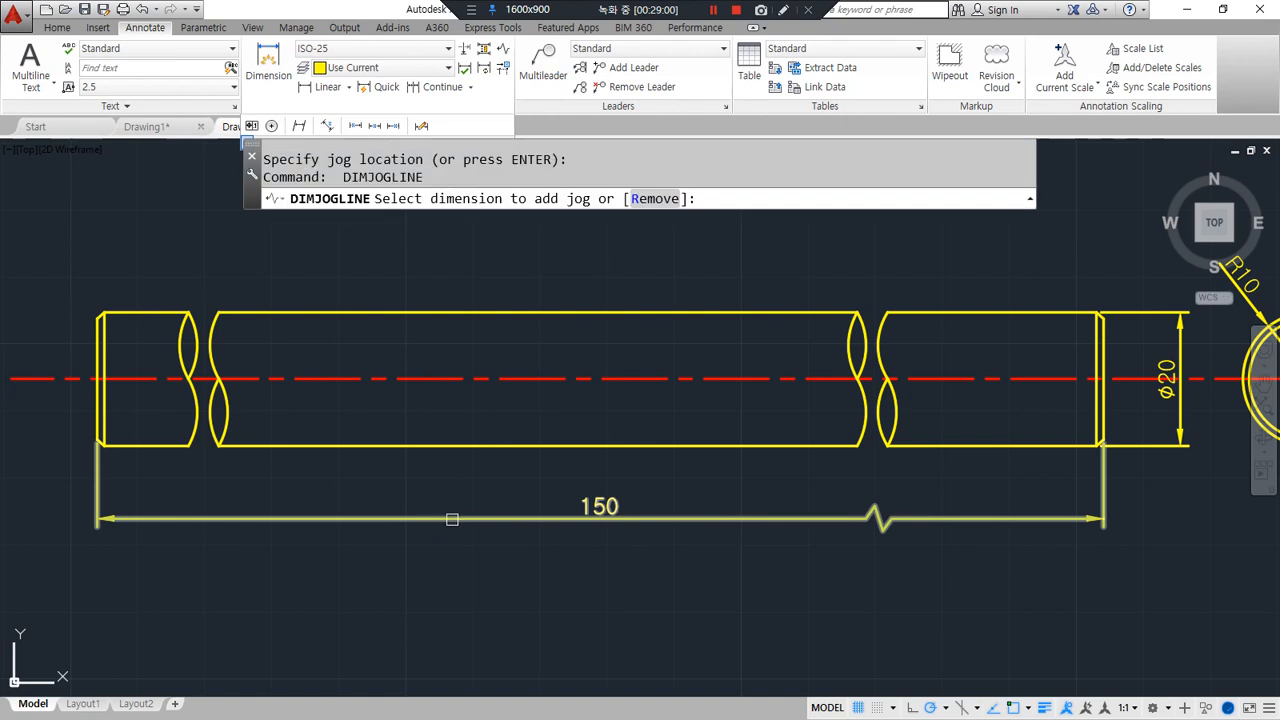
left_click(451, 518)
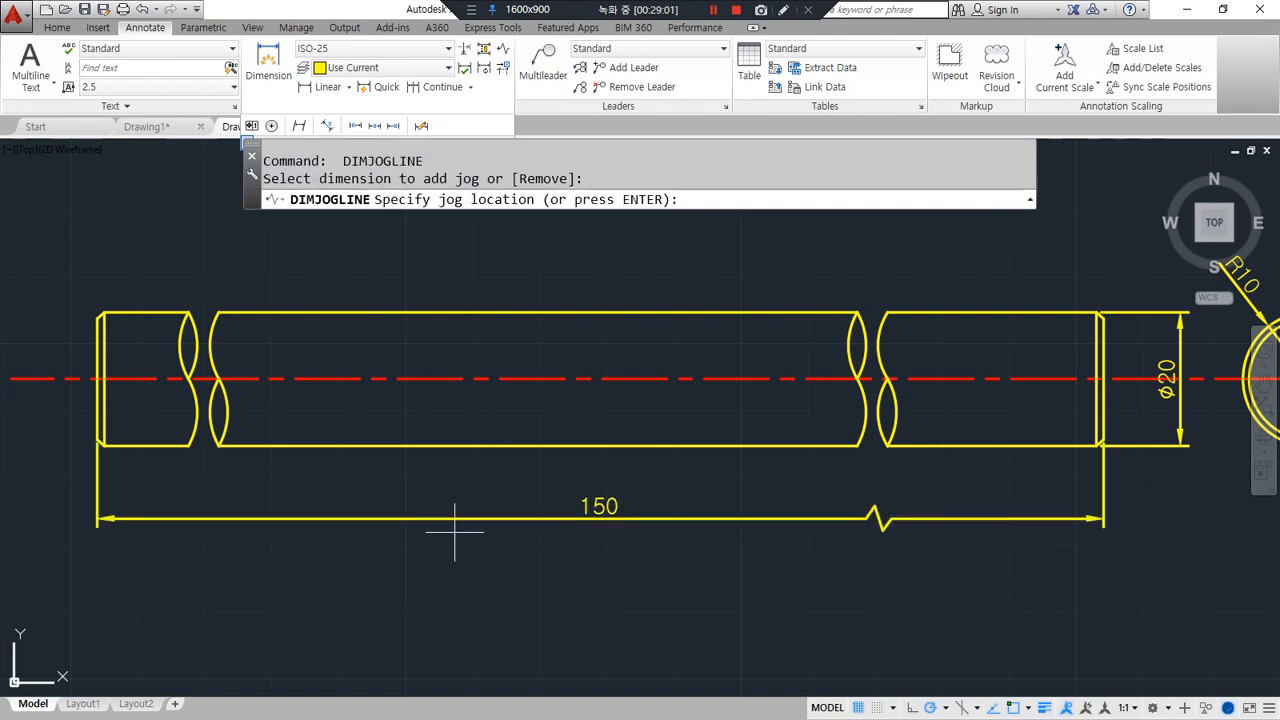
left_click(206, 474)
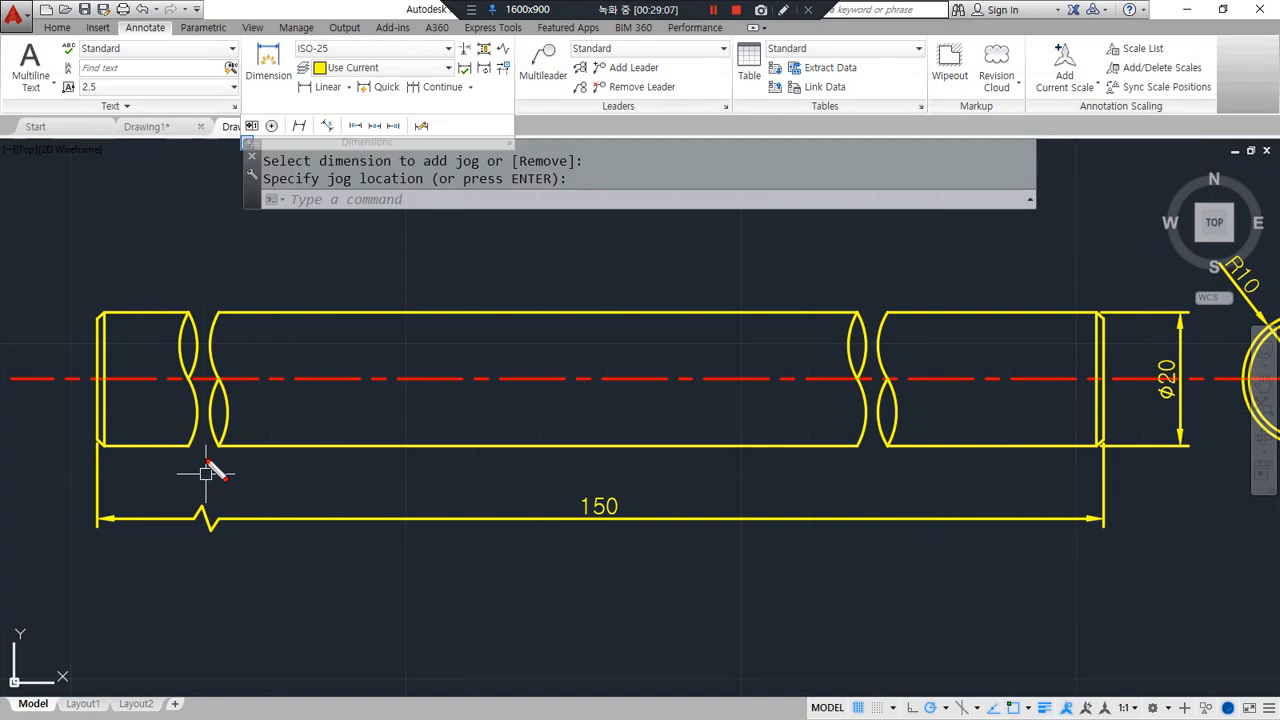
left_click_drag(206, 472, 207, 565)
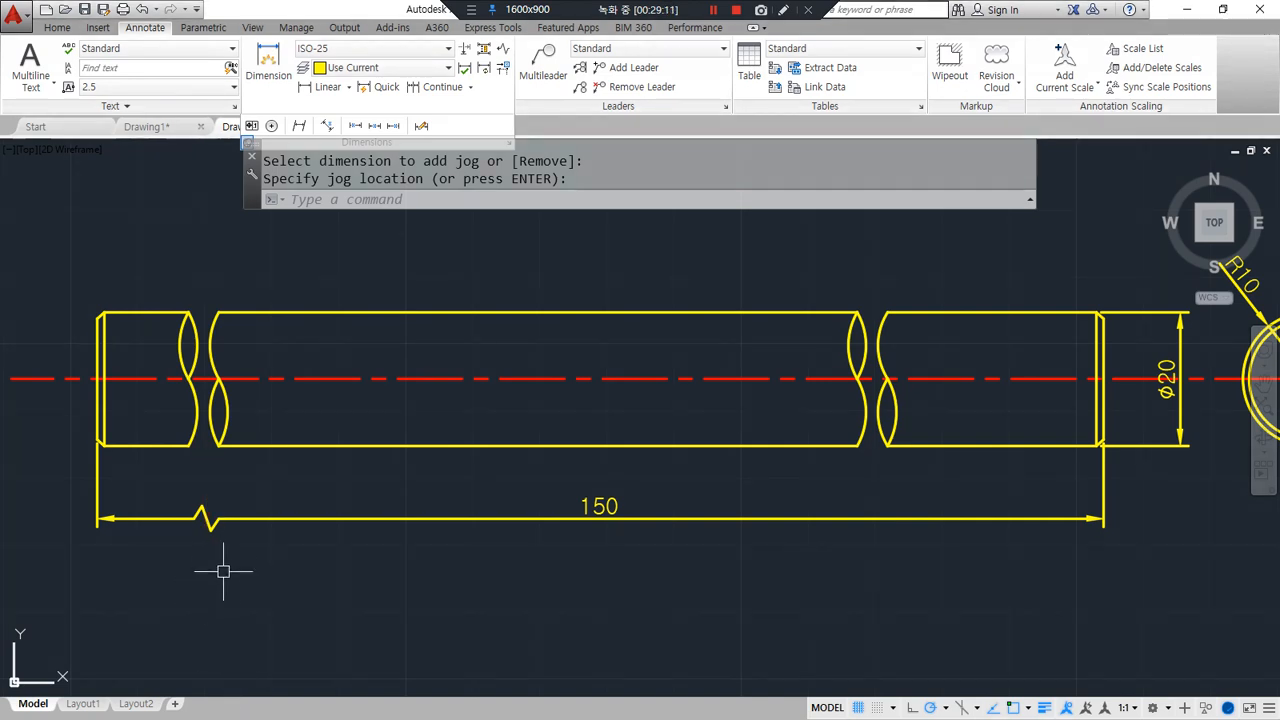
mouse_move(198, 566)
left_mouse_down()
mouse_move(249, 556)
mouse_move(197, 569)
left_mouse_up()
key("Escape")
key("ctrl+alt+d")
mouse_move(212, 567)
left_mouse_down()
mouse_move(171, 525)
mouse_move(195, 484)
left_mouse_up()
mouse_move(119, 438)
left_mouse_down()
mouse_move(94, 432)
mouse_move(112, 397)
mouse_move(238, 389)
mouse_move(233, 411)
left_mouse_up()
mouse_move(117, 562)
left_mouse_down()
mouse_move(87, 538)
mouse_move(202, 524)
mouse_move(194, 560)
left_mouse_up()
key("Escape")
key("Escape")
Switch to Drawing1 with the stepped profile and show the Continue and Baseline dimension options.
left_click(146, 126)
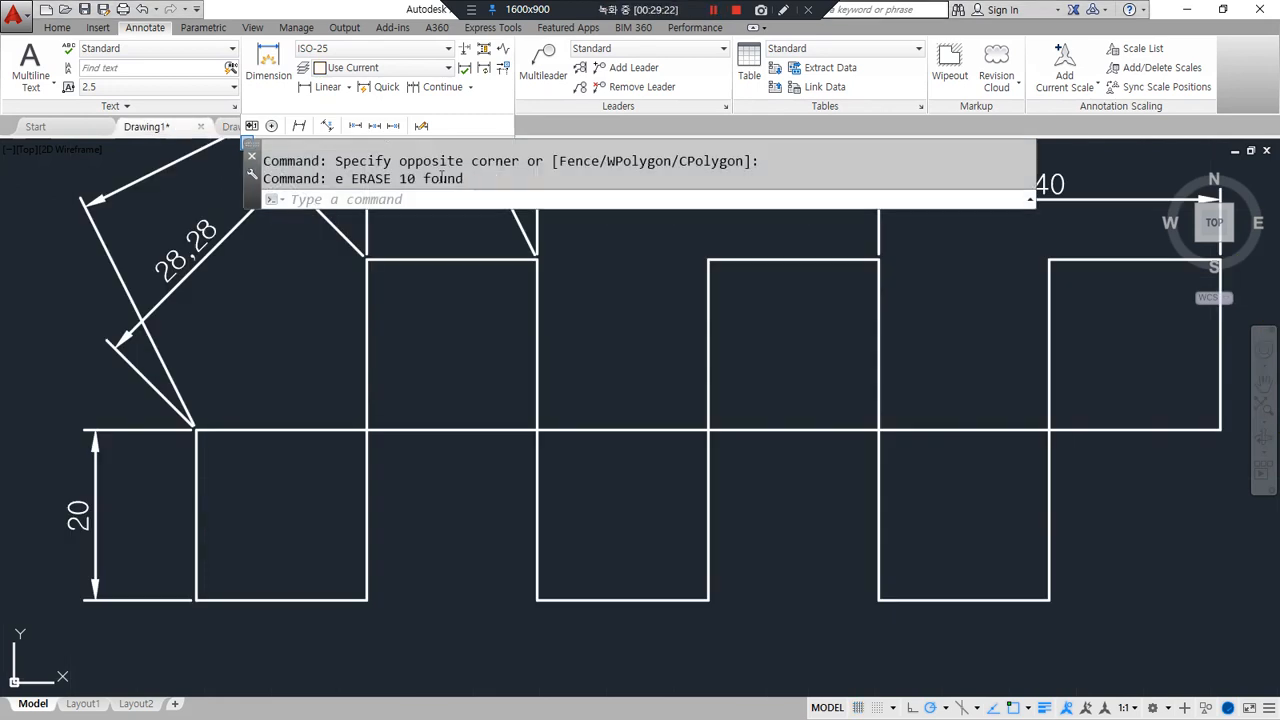
mouse_move(468, 122)
left_mouse_down()
mouse_move(424, 116)
mouse_move(488, 120)
left_mouse_up()
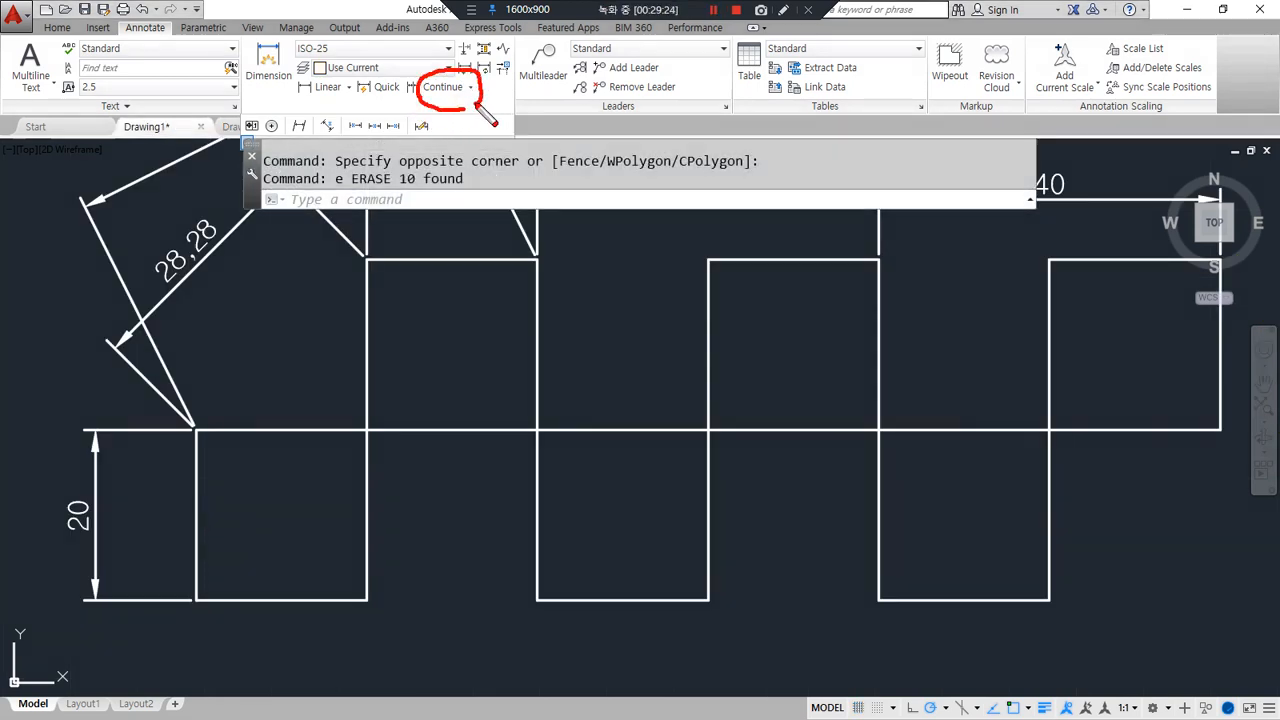
key("Escape")
left_click(472, 89)
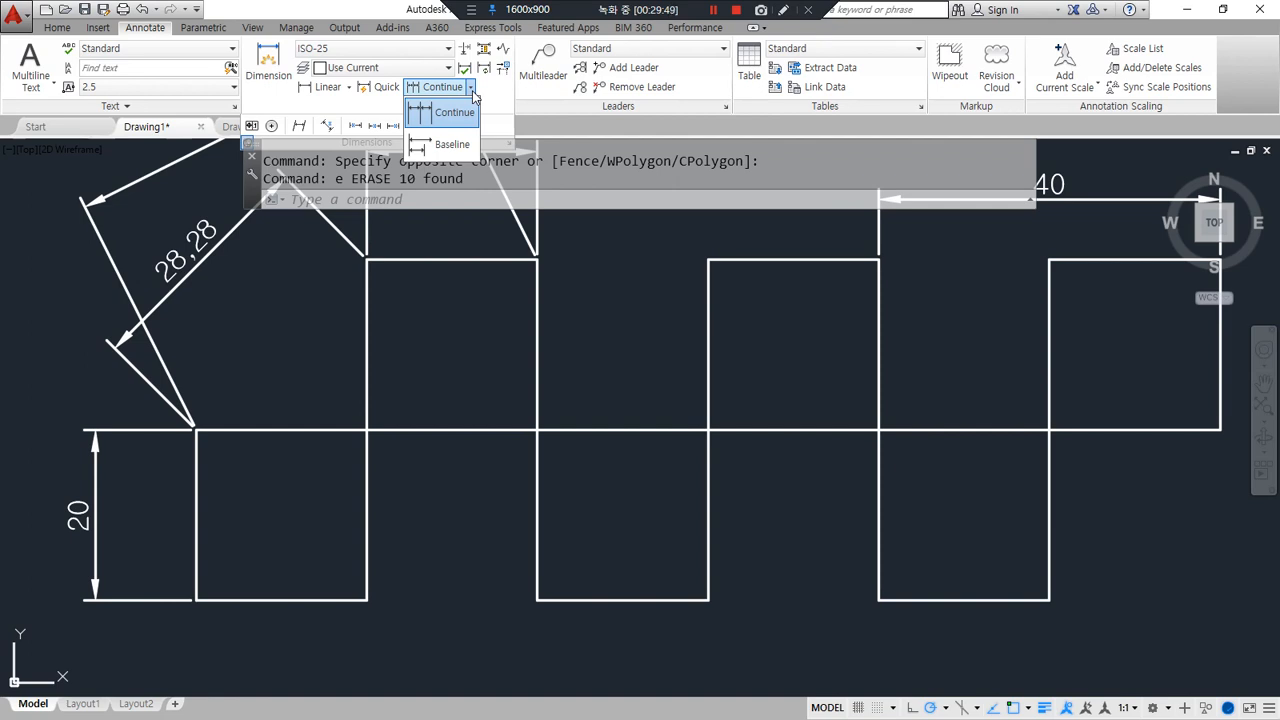
Place a horizontal linear dimension below the lower-left square, picking its bottom-left corner first and its bottom-right corner second.
left_click(328, 87)
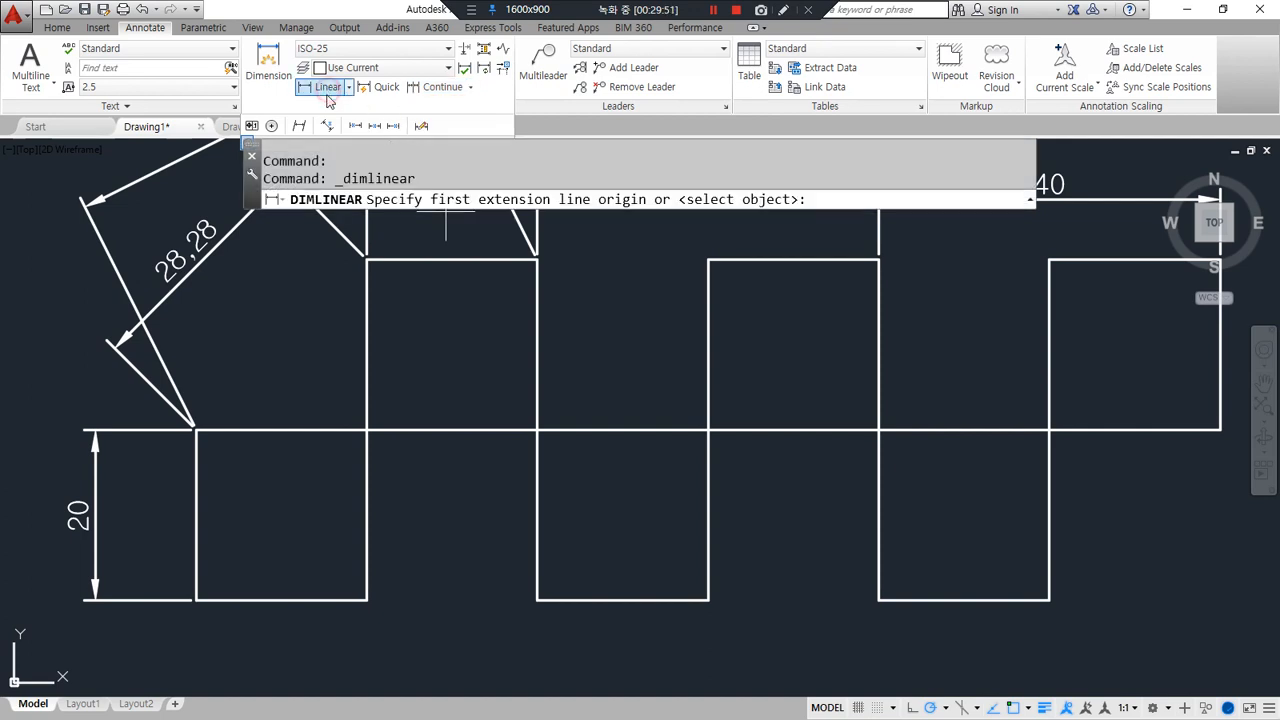
middle_click_drag(306, 481, 310, 374)
left_click(217, 466)
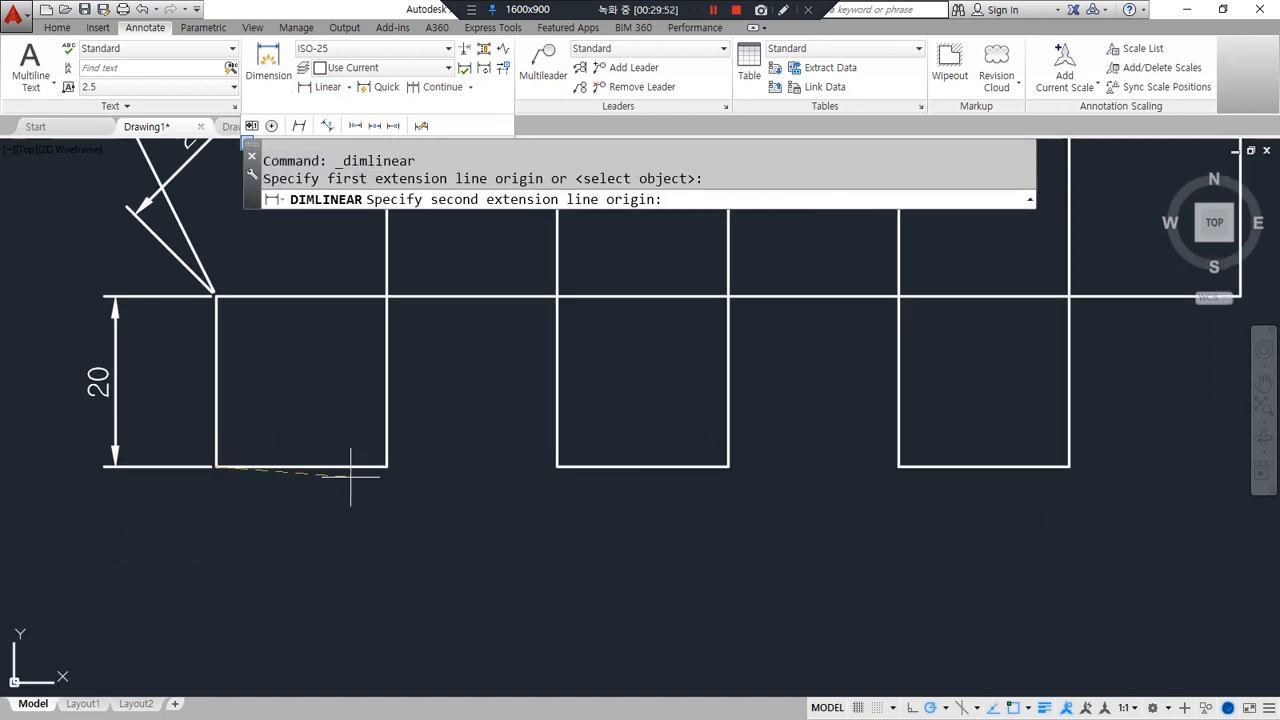
left_click(386, 466)
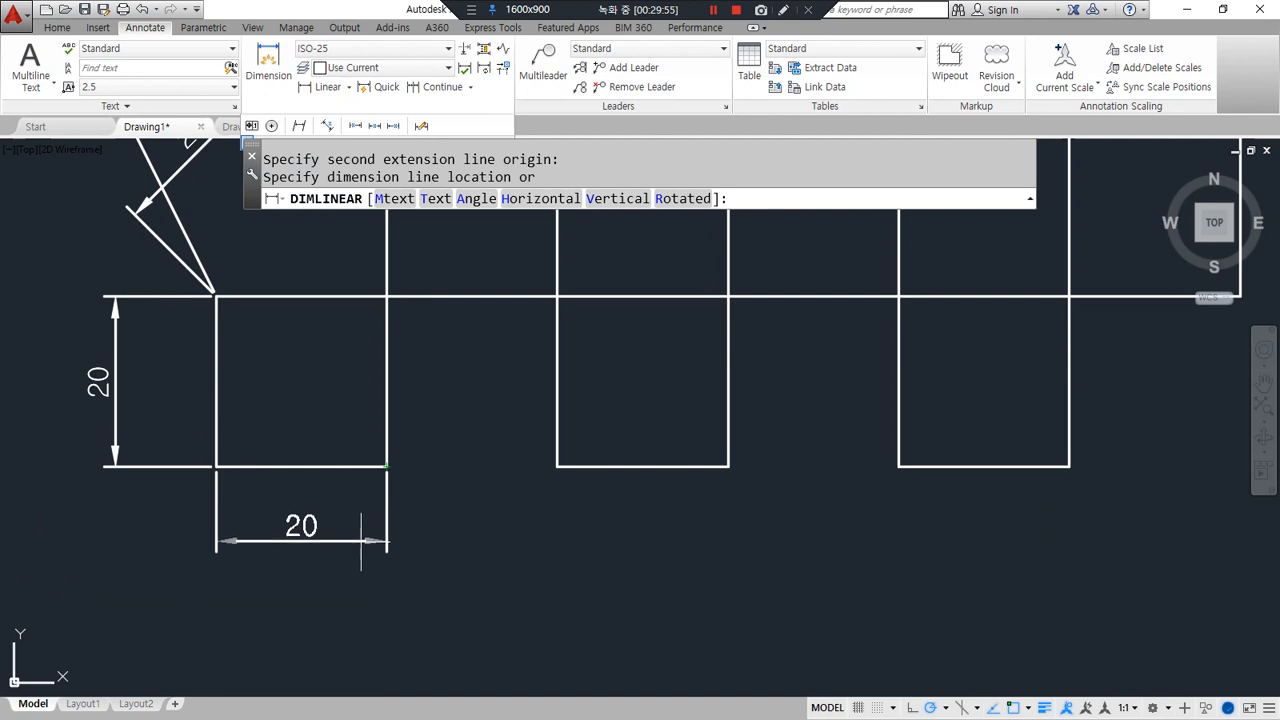
left_click(455, 540)
middle_click_drag(455, 540, 436, 484)
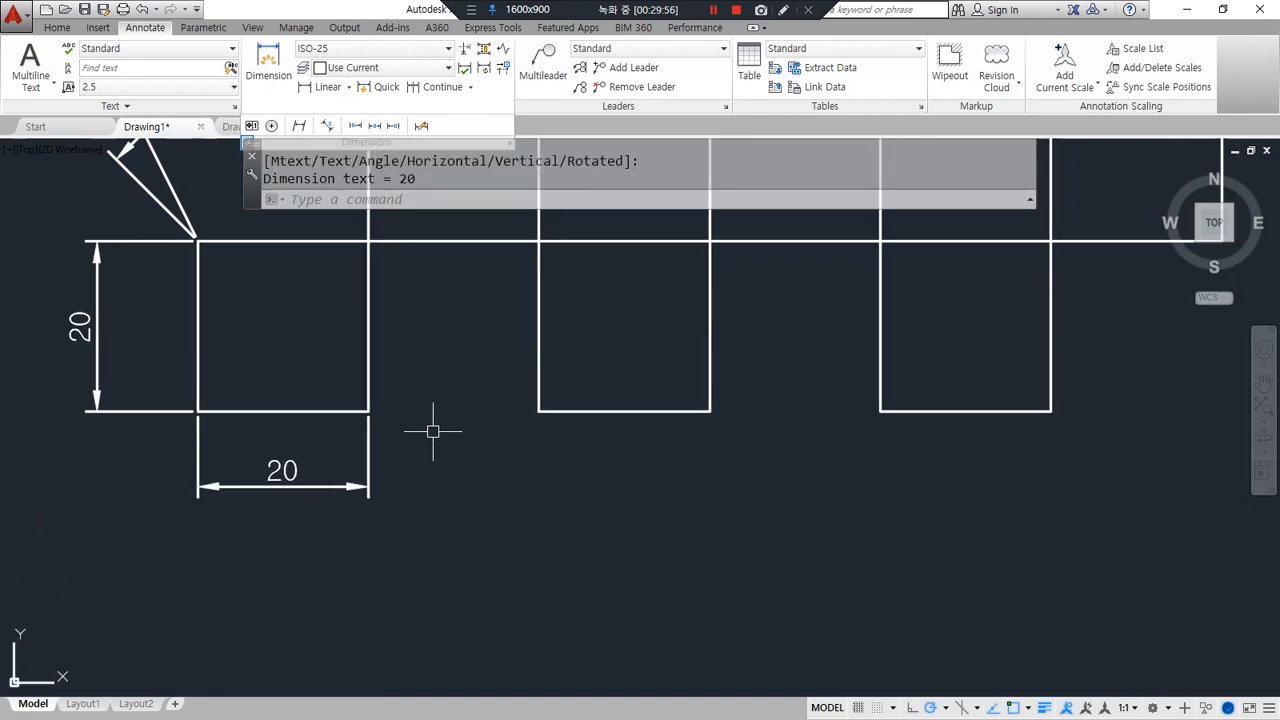
Continue the first square's dimension through the bottom corners of the middle and right squares, ending at the far right corner.
left_click(442, 87)
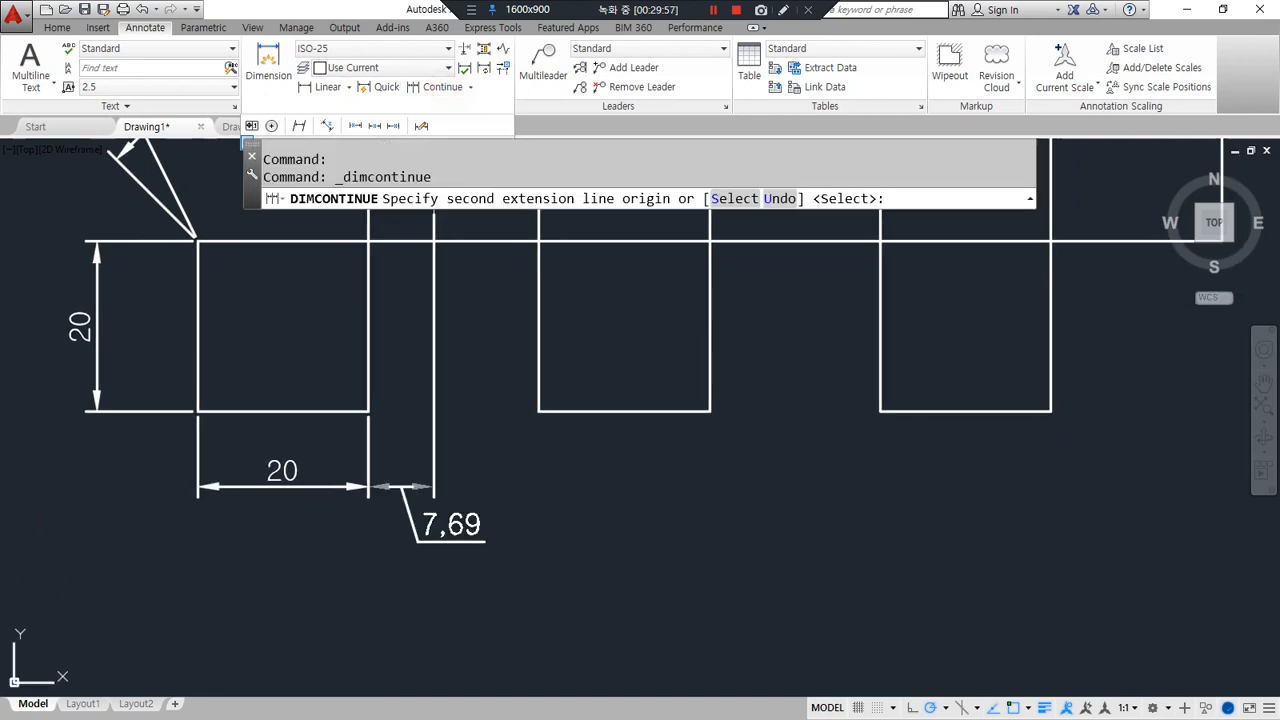
left_click(539, 411)
left_click(710, 411)
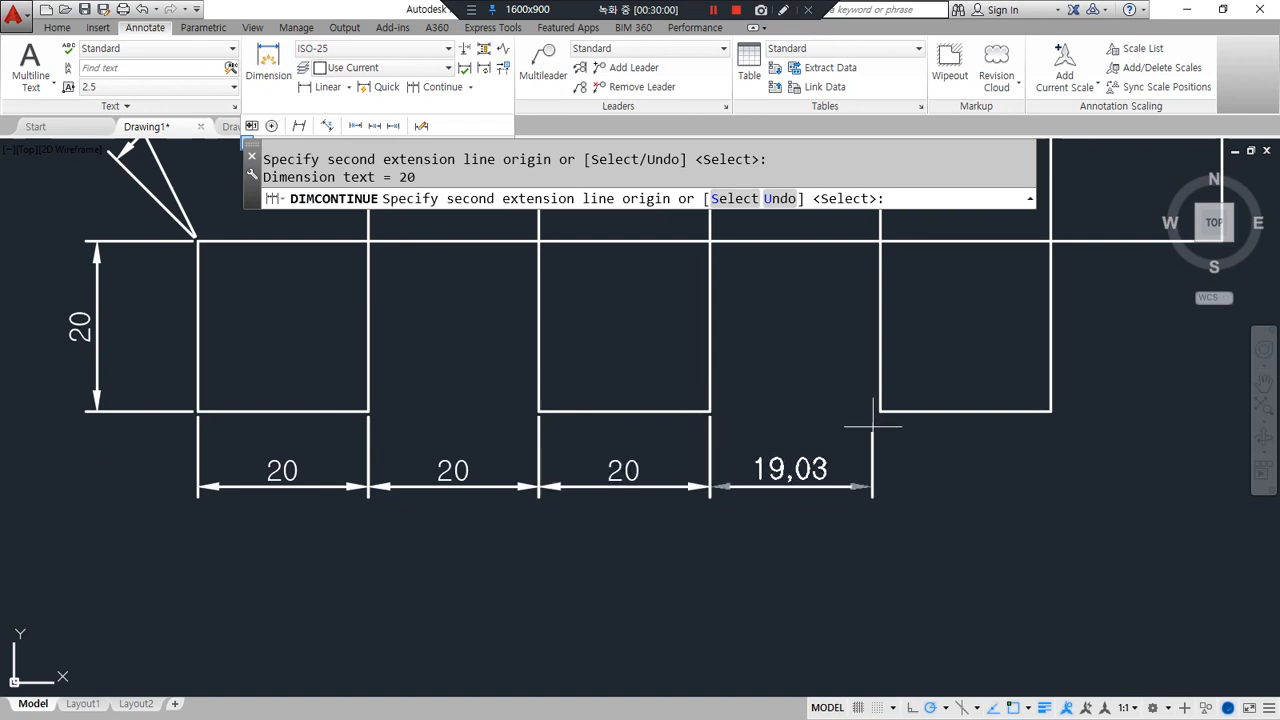
left_click(880, 411)
left_click(1050, 411)
key("Escape")
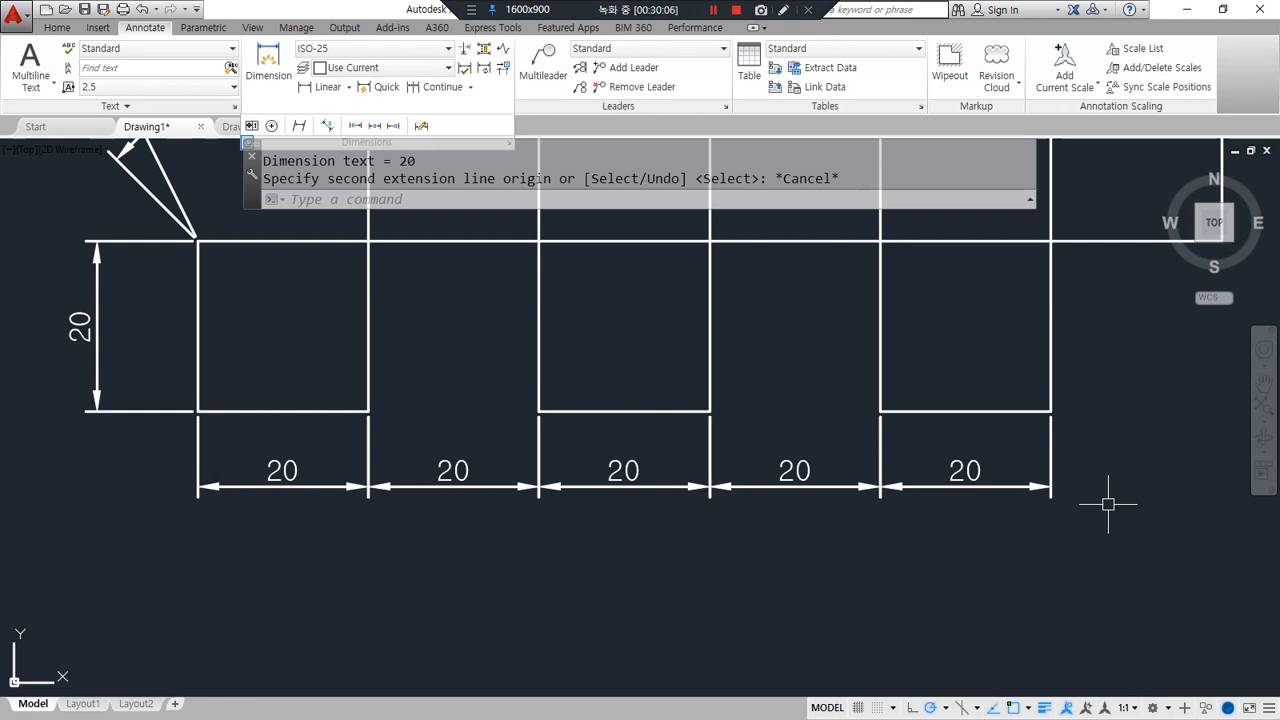
mouse_move(210, 384)
left_mouse_down()
mouse_move(230, 582)
mouse_move(420, 430)
left_mouse_up()
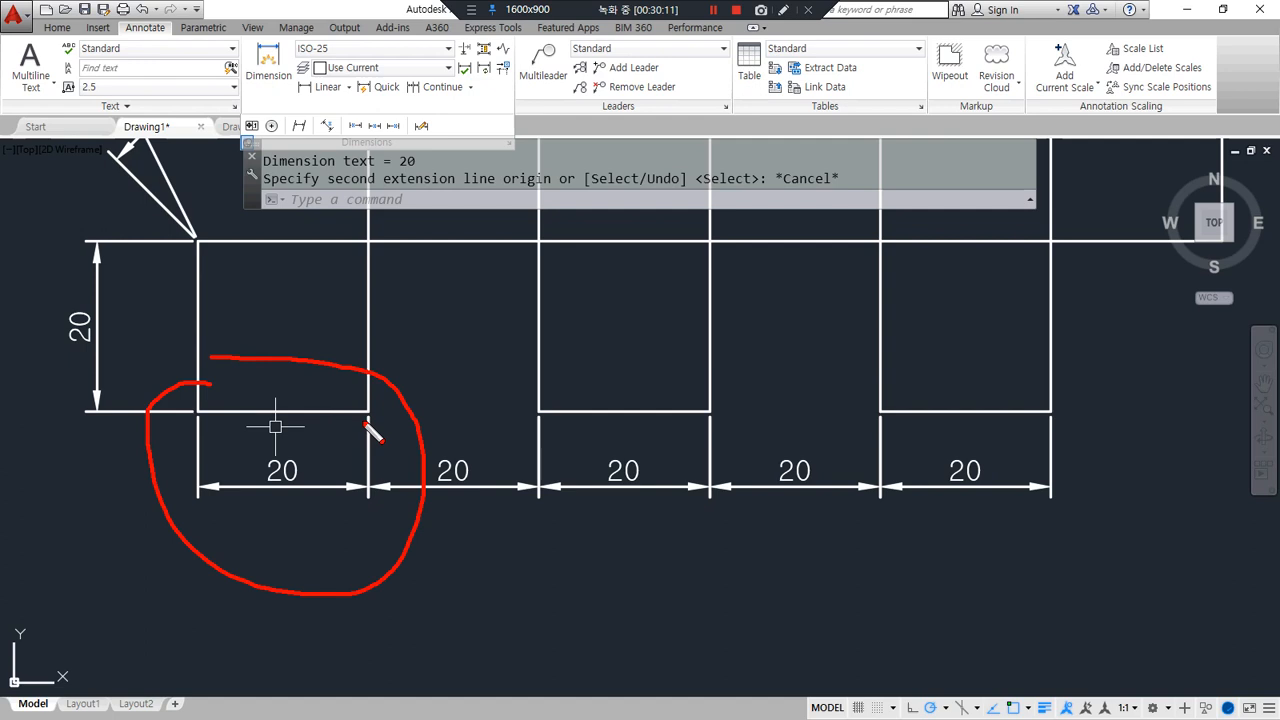
left_click_drag(365, 468, 363, 624)
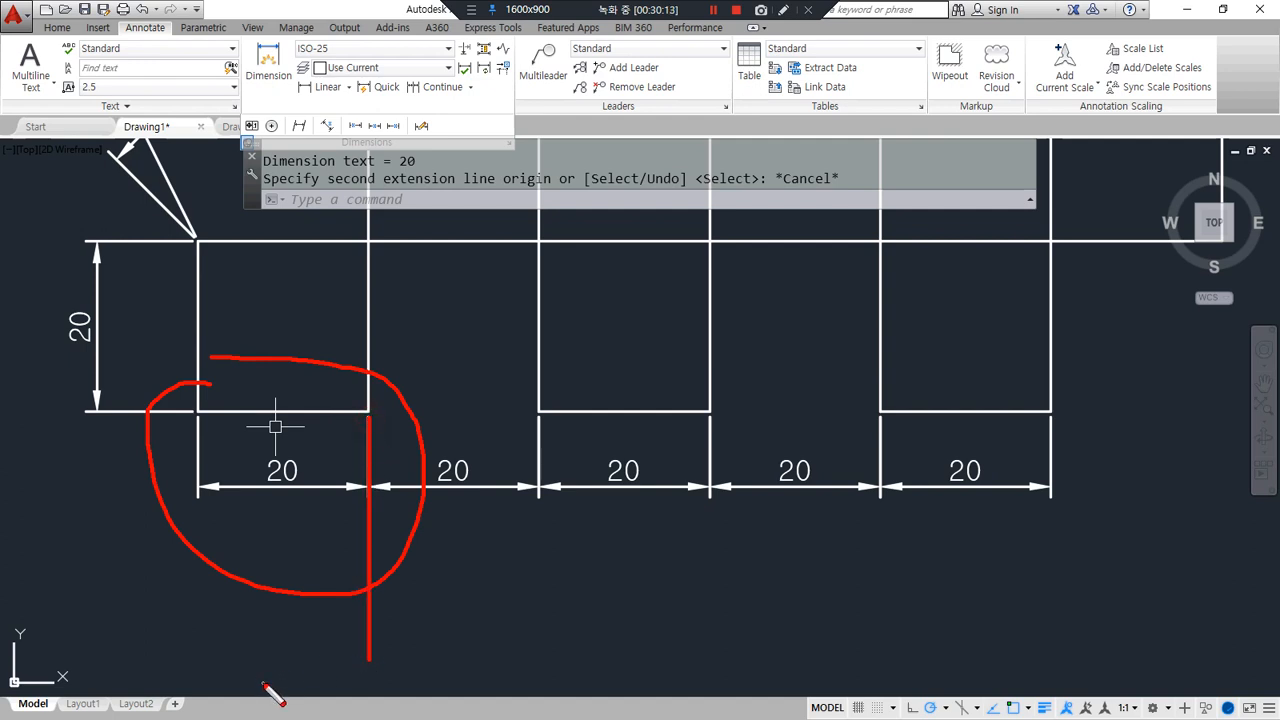
right_click(231, 458)
mouse_move(200, 408)
left_mouse_down()
mouse_move(267, 505)
mouse_move(363, 428)
mouse_move(435, 500)
mouse_move(504, 413)
mouse_move(694, 443)
mouse_move(800, 494)
mouse_move(879, 413)
mouse_move(1056, 434)
left_mouse_up()
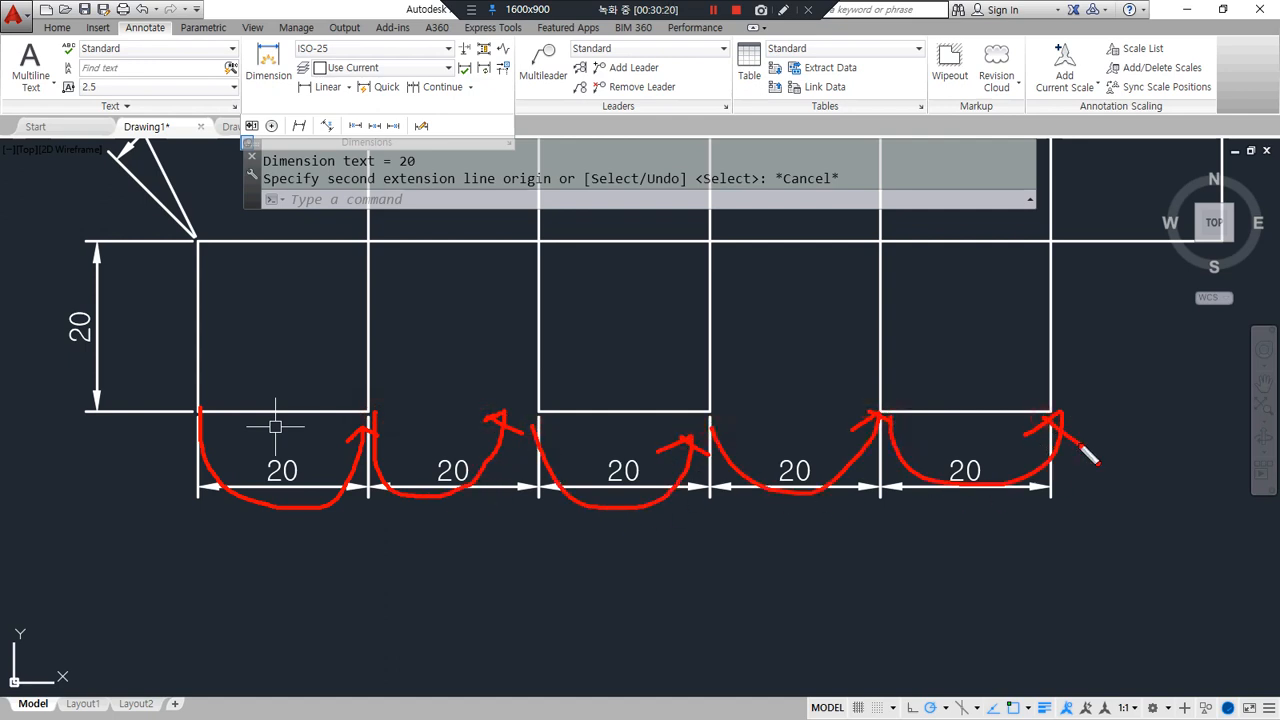
mouse_move(379, 457)
left_mouse_down()
mouse_move(366, 389)
mouse_move(384, 510)
left_mouse_up()
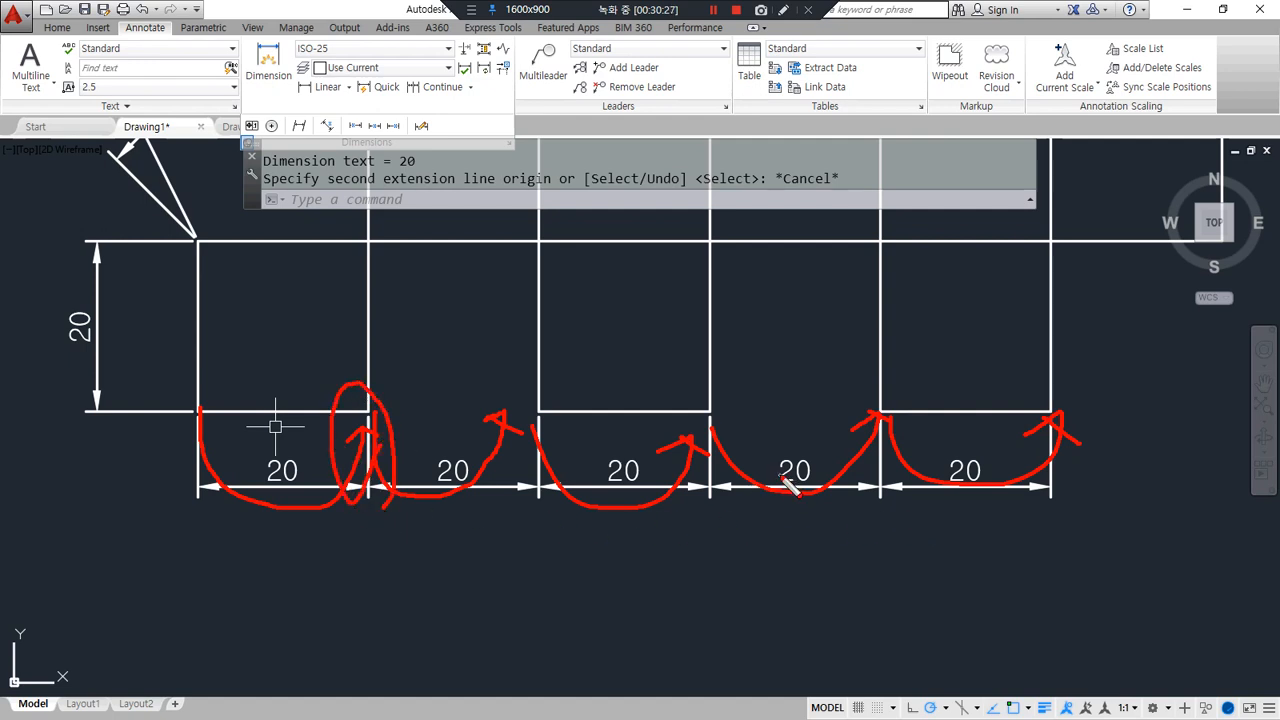
Erase the whole chain of five dimensions below the profile.
left_click(1062, 548)
left_click(300, 457)
type("e")
key("Return")
Place a linear dimension below the lower-left square, picking its bottom-right corner first and its bottom-left corner second.
left_click(325, 87)
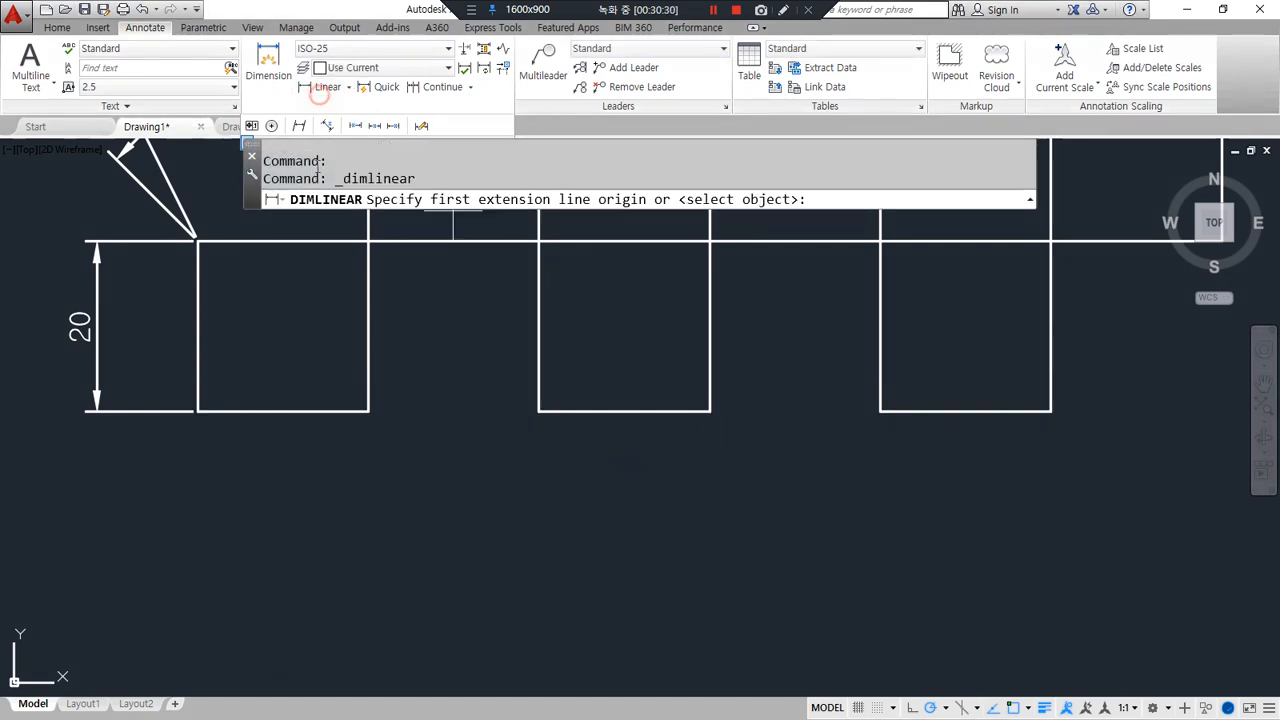
left_click(358, 412)
left_click(198, 411)
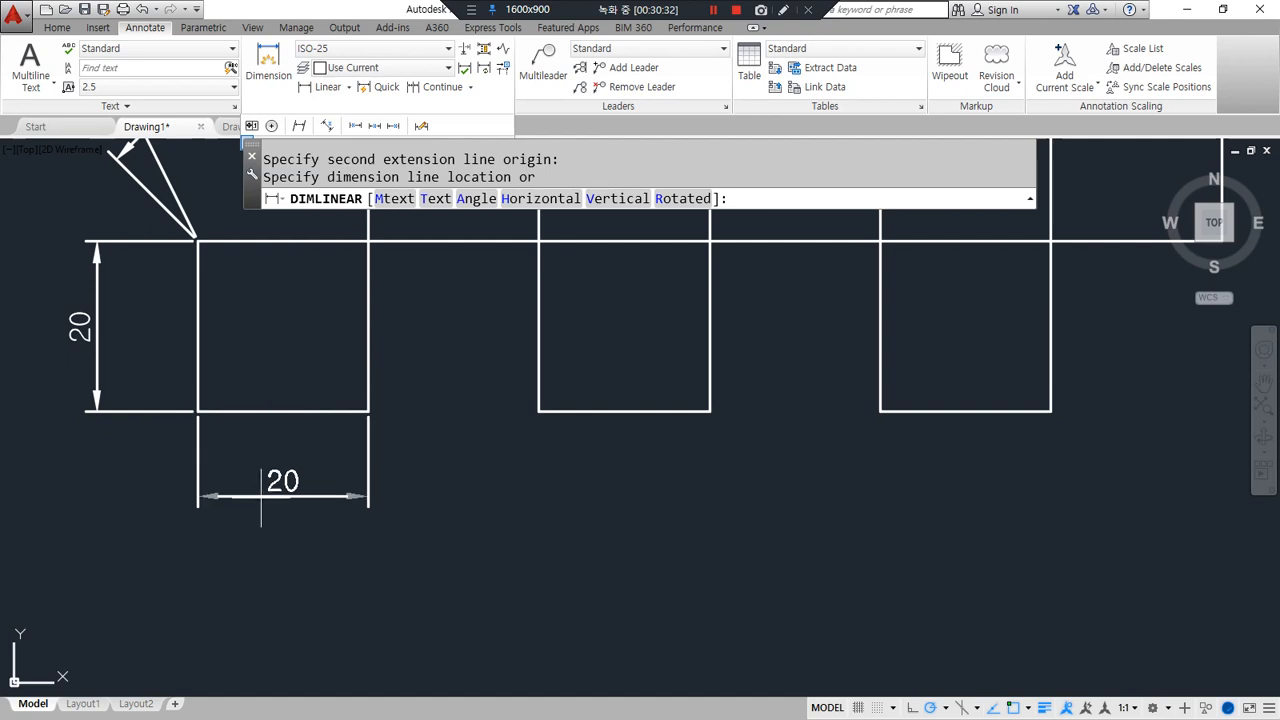
left_click(277, 505)
Continue dimensions from the right extension line of the lower-left square's dimension through all remaining bottom corners, using the Select option to set the base.
left_click(443, 87)
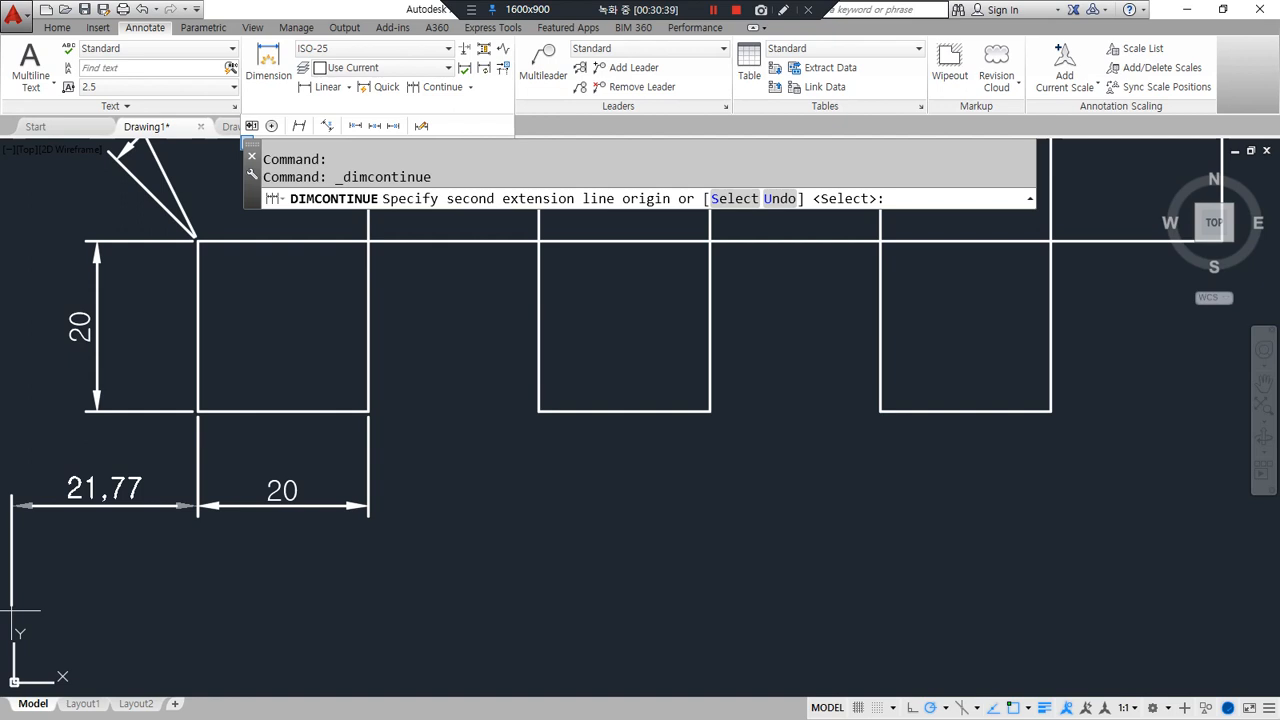
left_click_drag(388, 468, 400, 484)
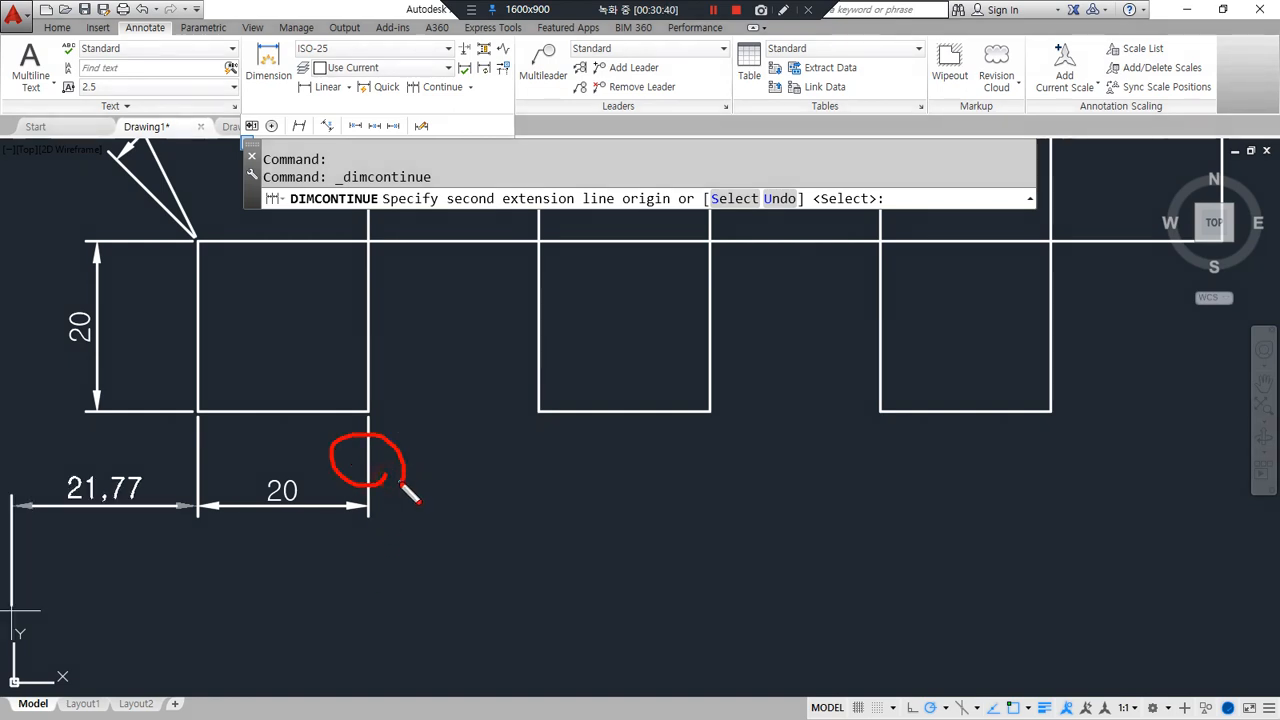
mouse_move(370, 440)
left_mouse_down()
mouse_move(340, 465)
mouse_move(244, 448)
left_mouse_up()
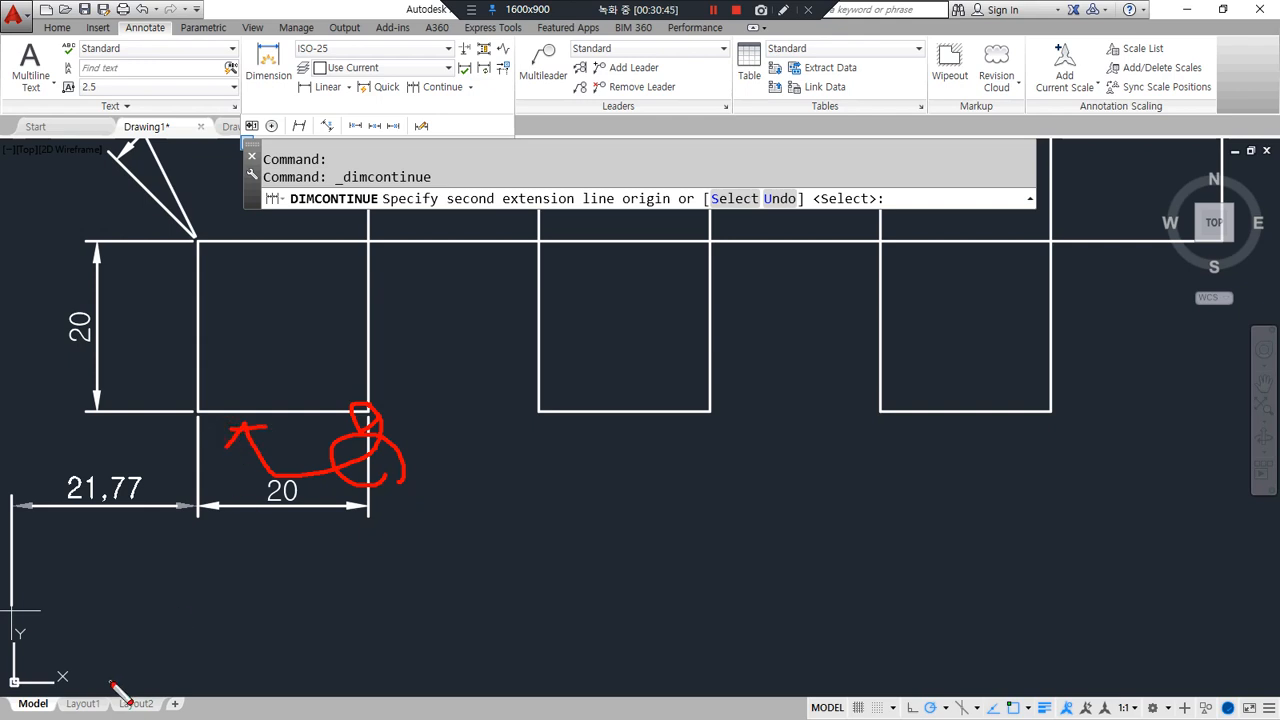
left_click_drag(188, 424, 90, 500)
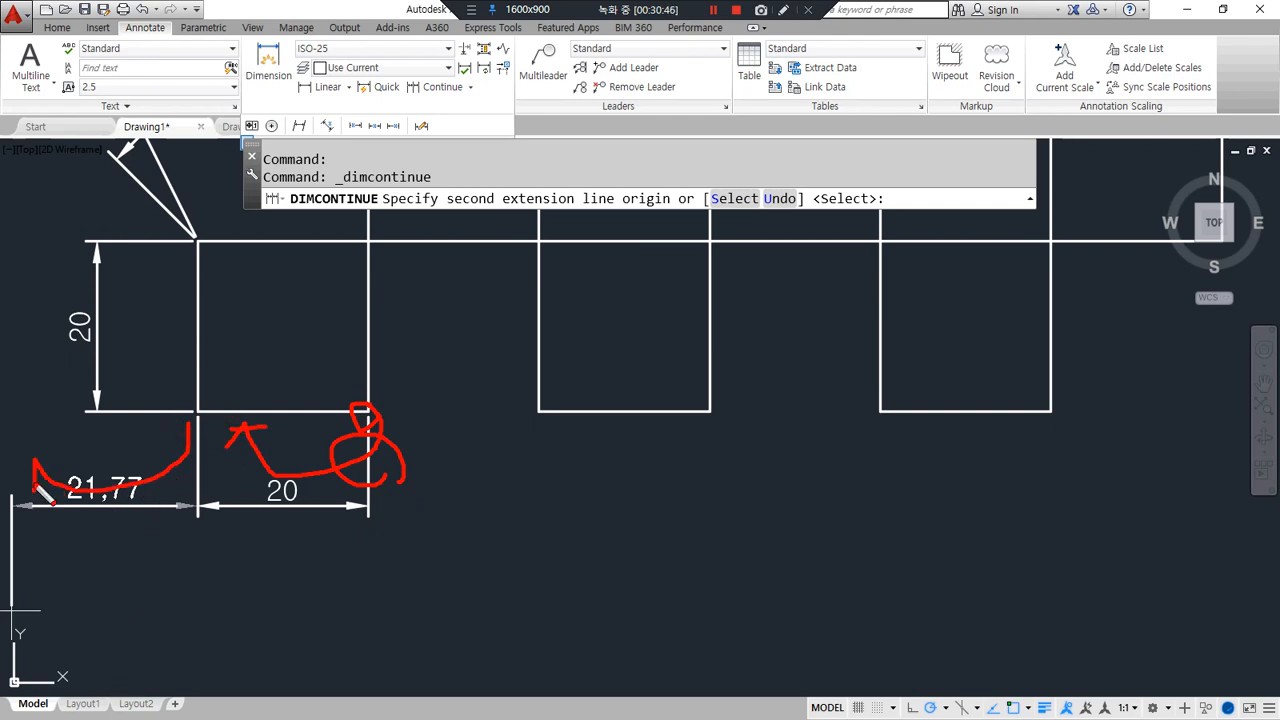
key("Escape")
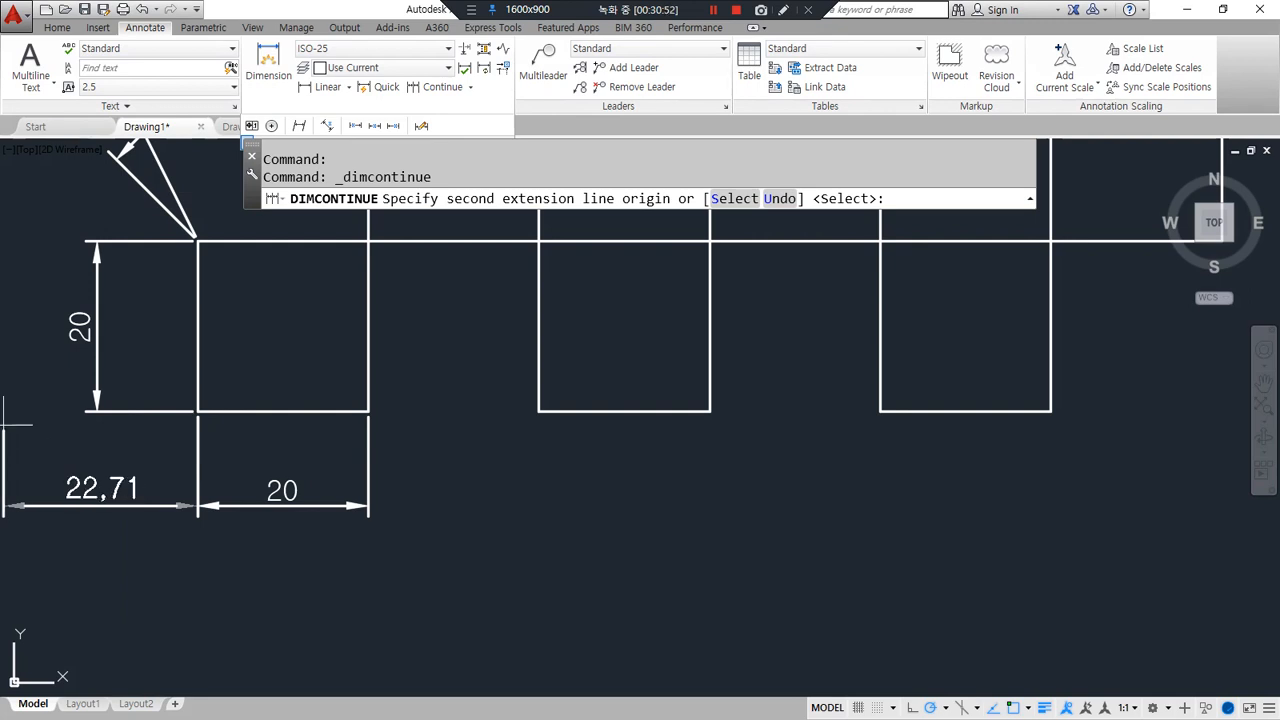
key("Return")
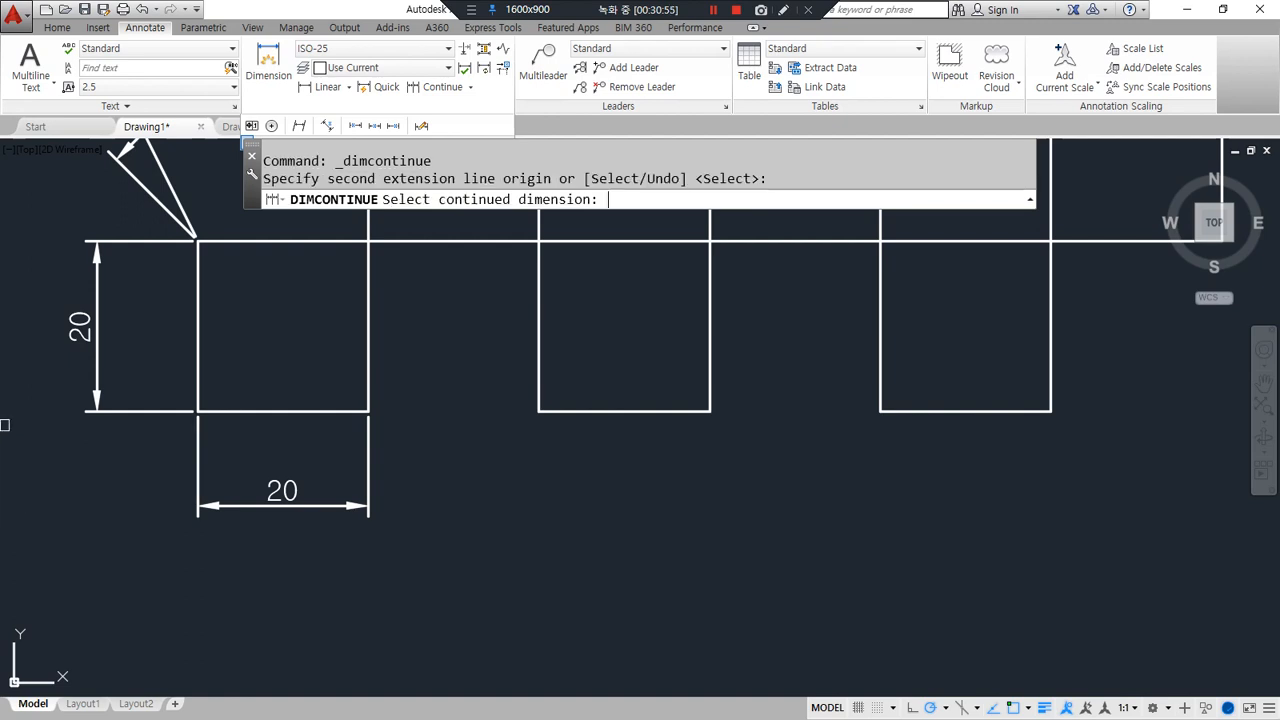
left_click(368, 445)
left_click(539, 410)
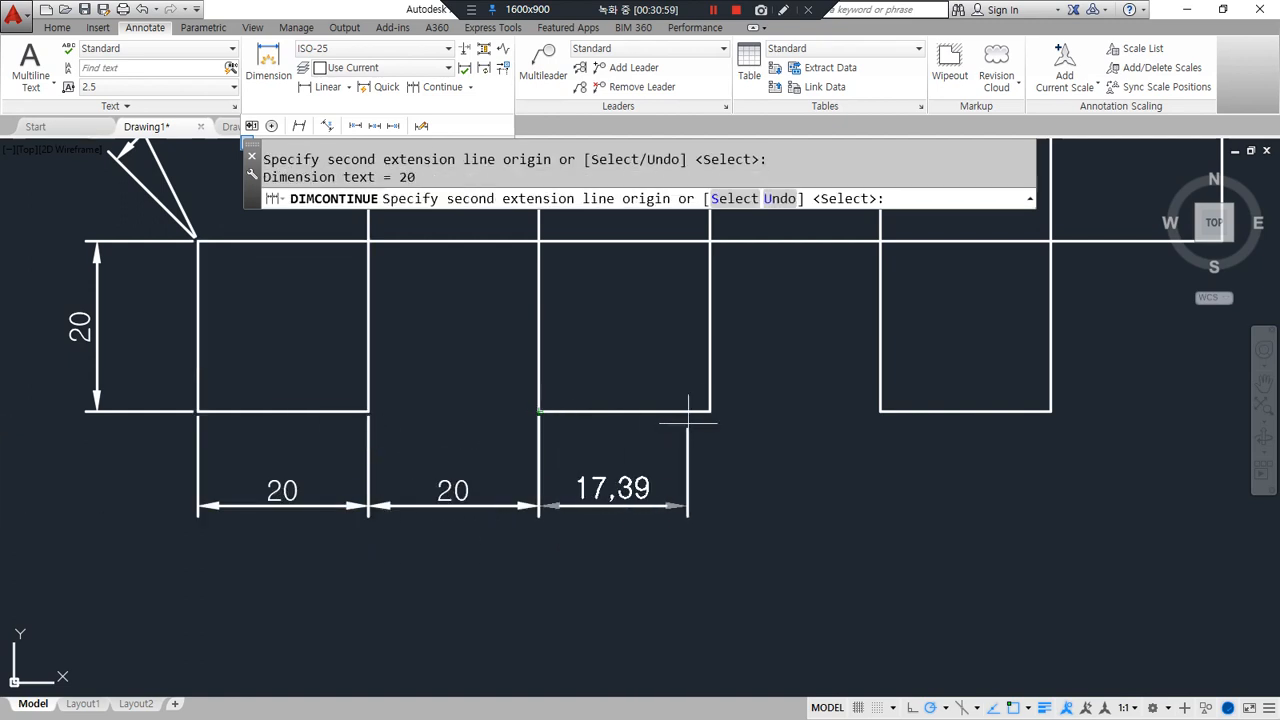
left_click(709, 411)
left_click(880, 410)
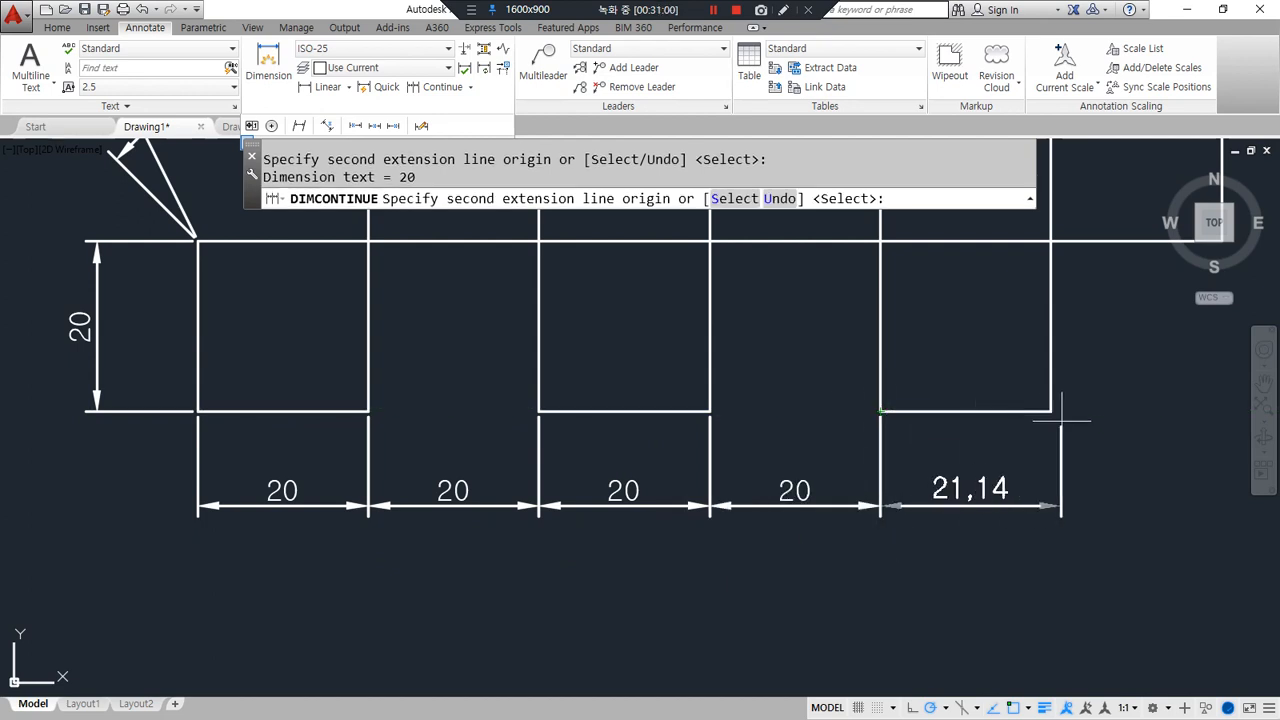
left_click(1050, 411)
key("Return")
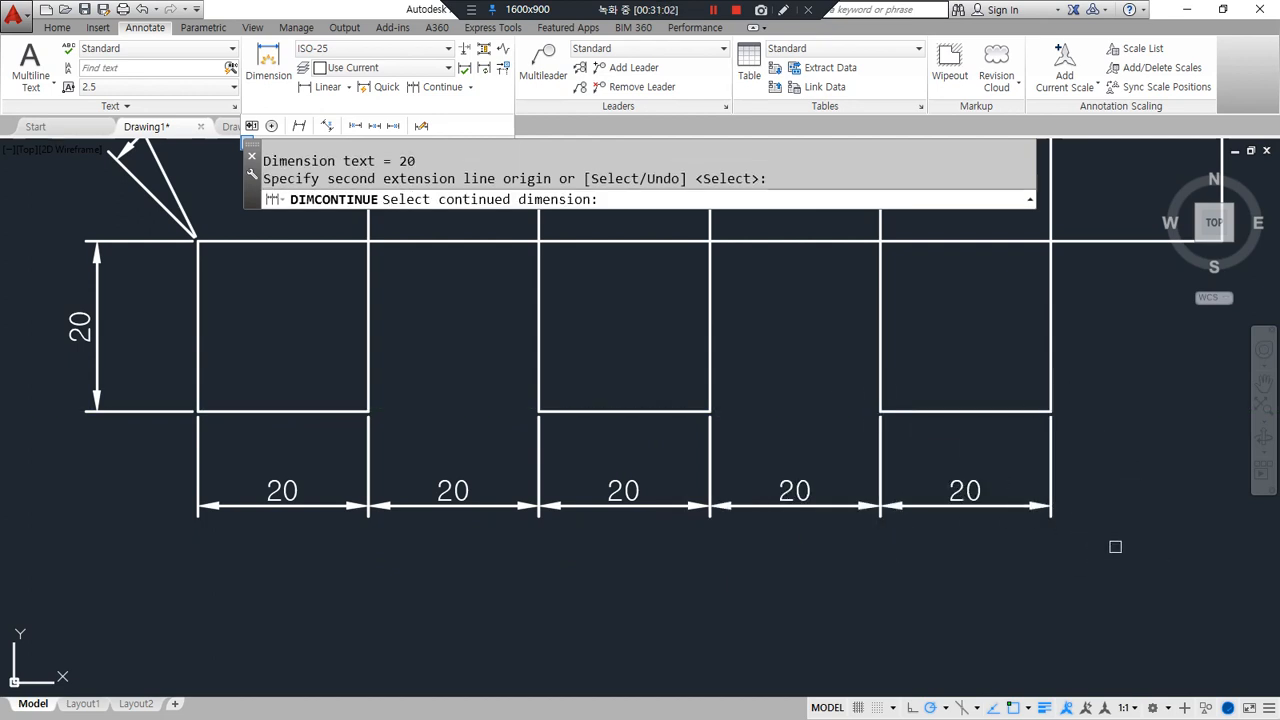
key("Escape")
Erase the four continued dimensions, leaving only the lower-left square's width dimension.
left_click(1108, 537)
left_click(486, 466)
type("e")
key("Return")
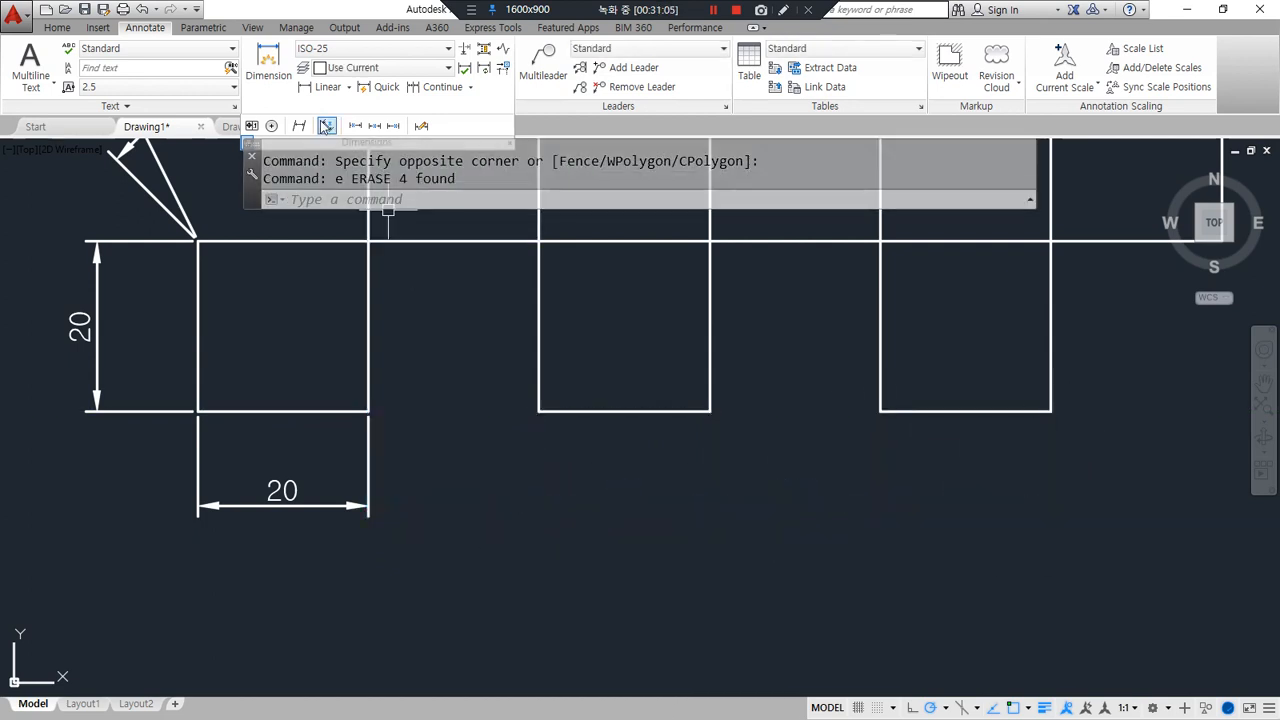
Add a separate linear dimension across the gap between the left and middle squares, aligned with the first dimension line.
left_click(323, 87)
left_click(369, 411)
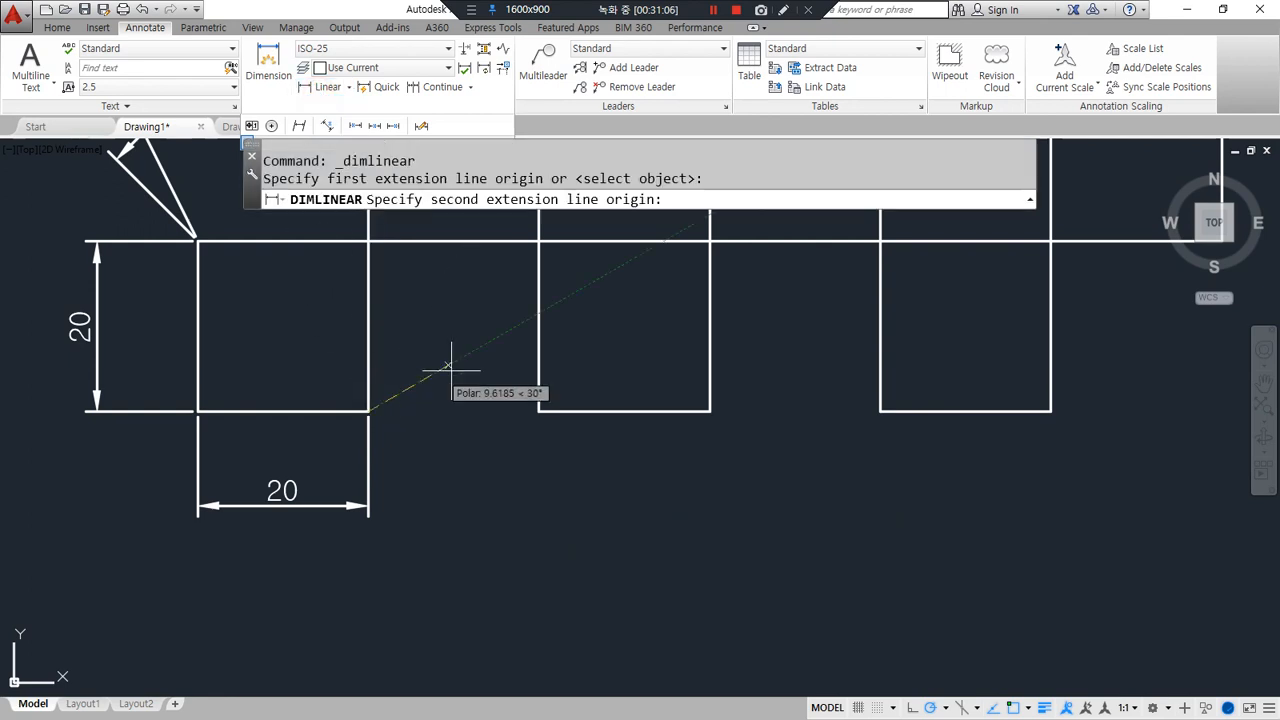
left_click(539, 411)
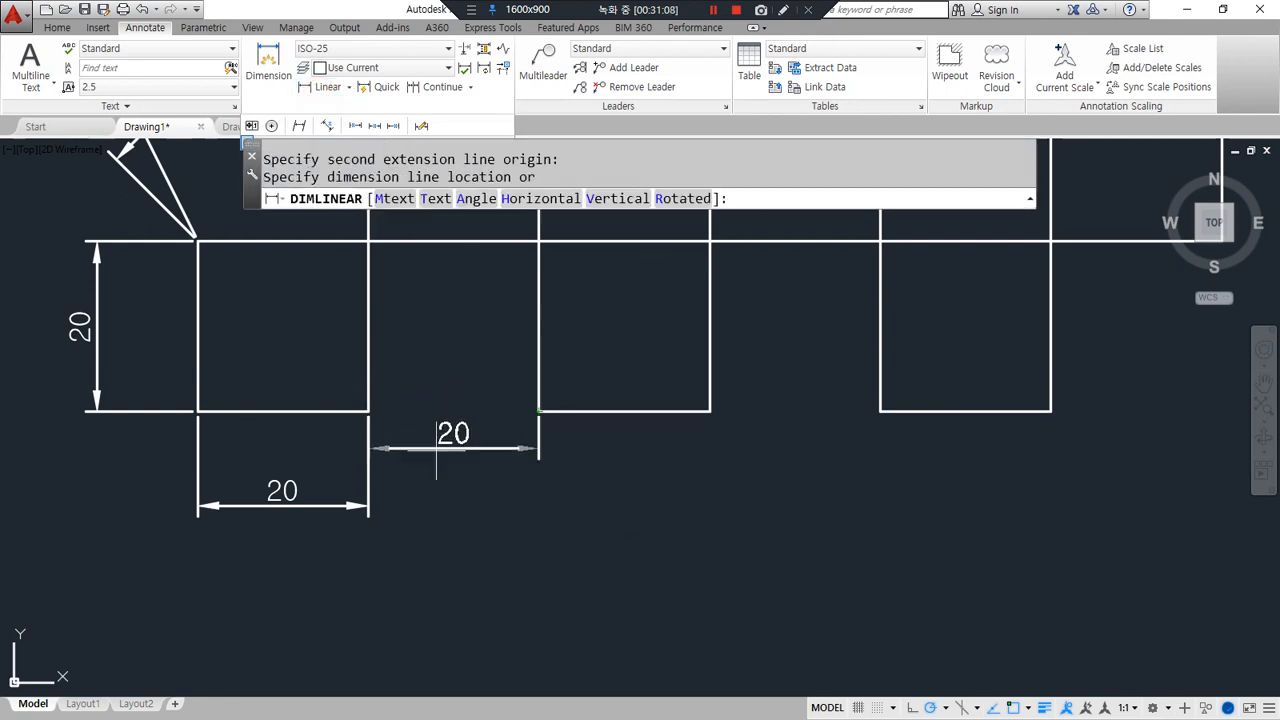
left_click(371, 508)
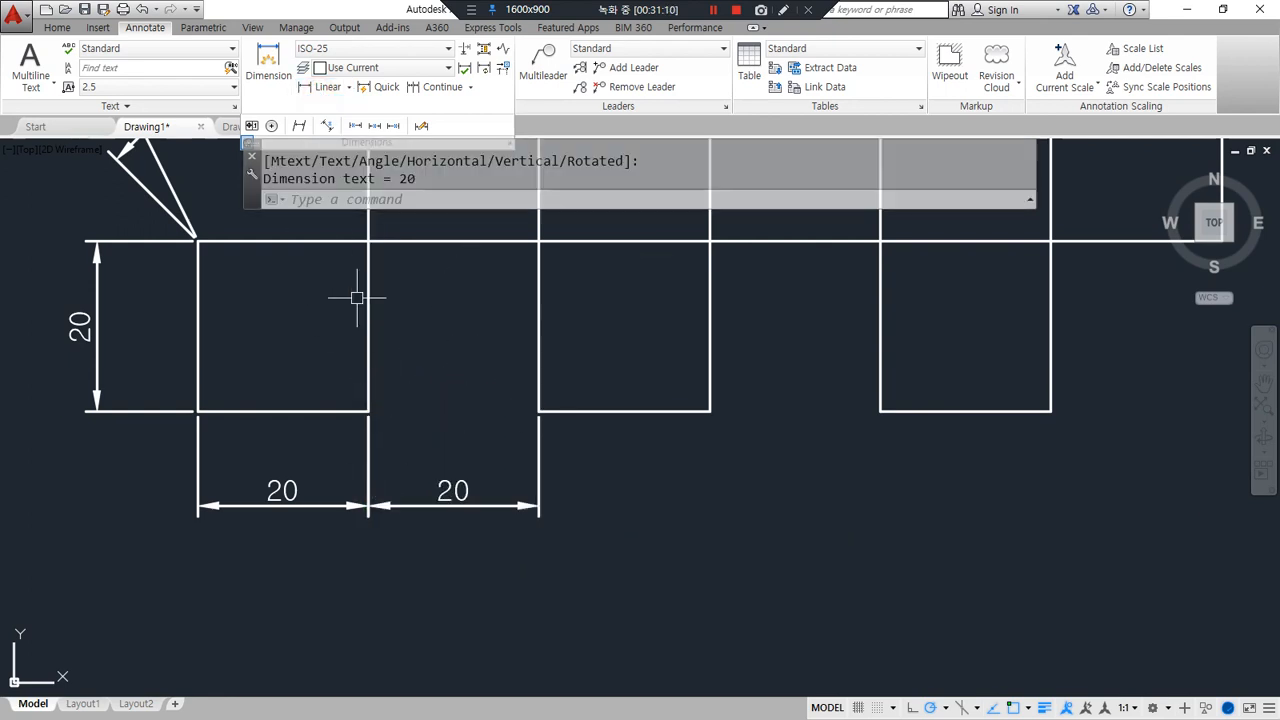
Add a linear dimension for the lower middle square's width, aligned with the neighbouring dimension line.
left_click(320, 87)
left_click(538, 411)
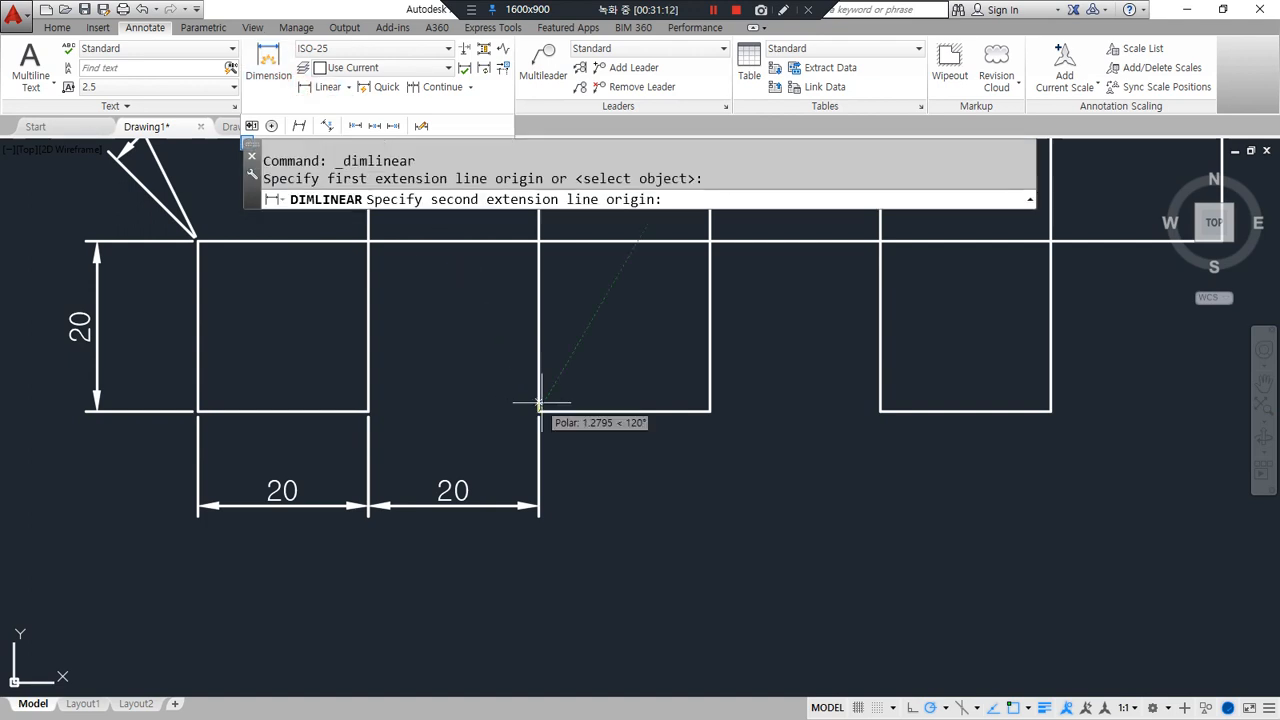
left_click(710, 411)
left_click(534, 508)
Add a linear dimension across the gap between the middle and right squares, in line with the existing dimensions.
left_click(307, 87)
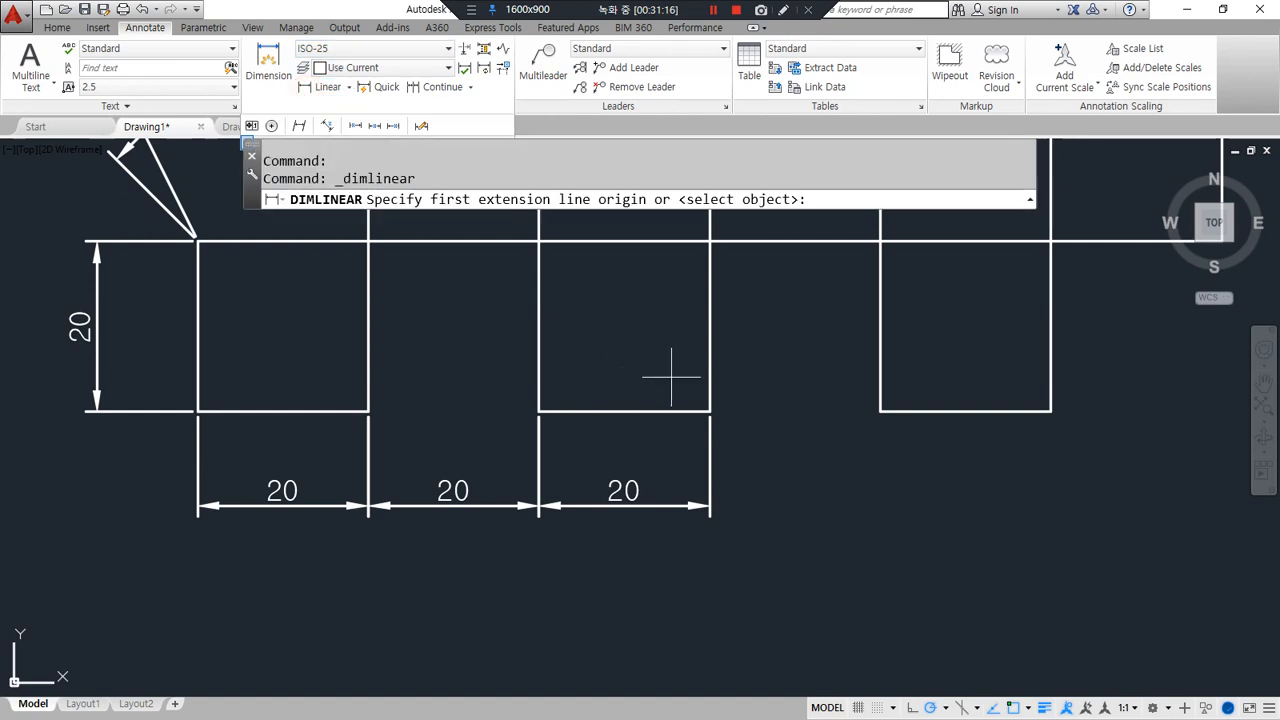
left_click(710, 411)
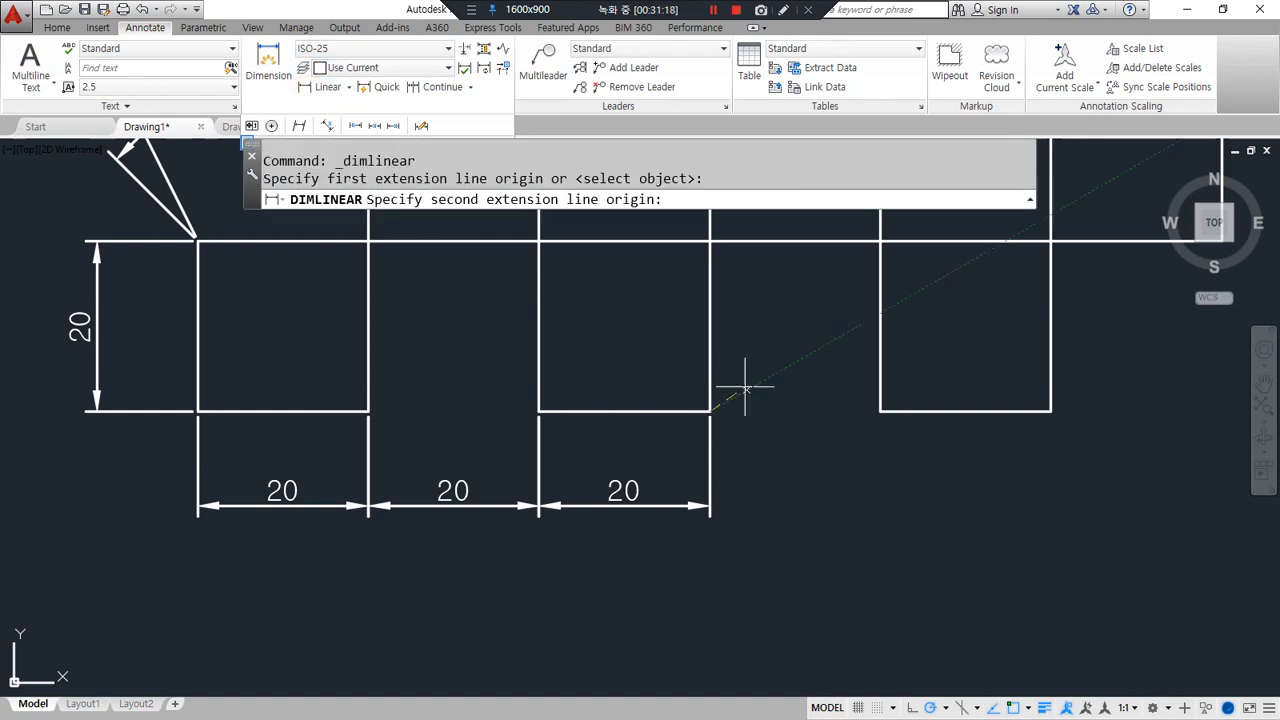
left_click(880, 411)
left_click(708, 505)
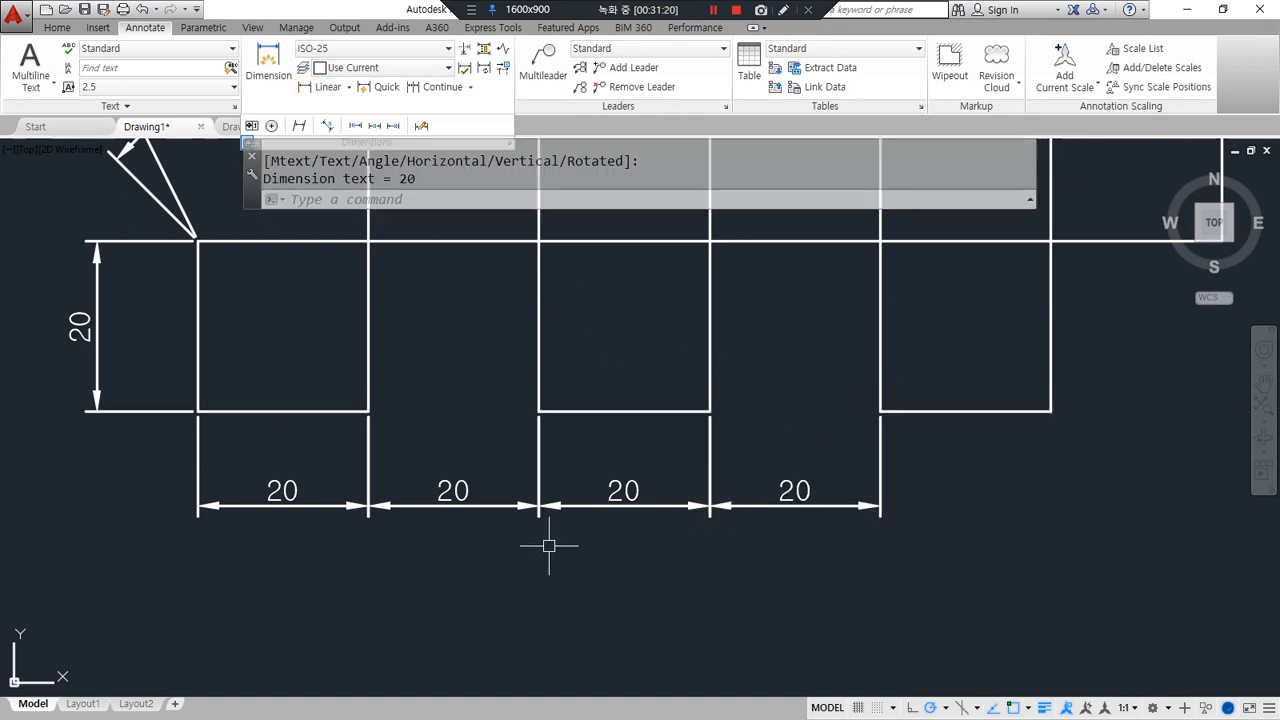
Delete the three separately placed linear dimensions to the right of the lower-left square's dimension.
left_click(818, 525)
left_click(460, 440)
key("Delete")
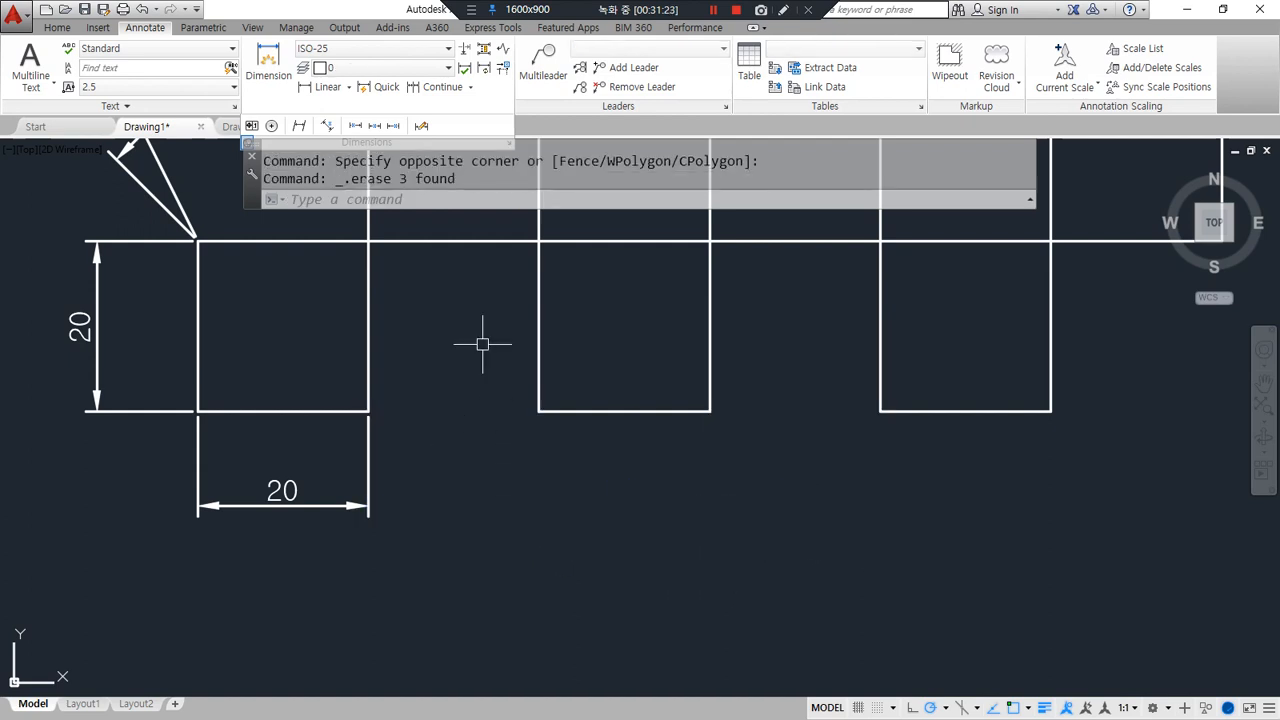
Chain Continue dimensions from the lower-left square's width dimension through the bottom corners of the middle and right squares.
left_click(455, 90)
left_click(366, 430)
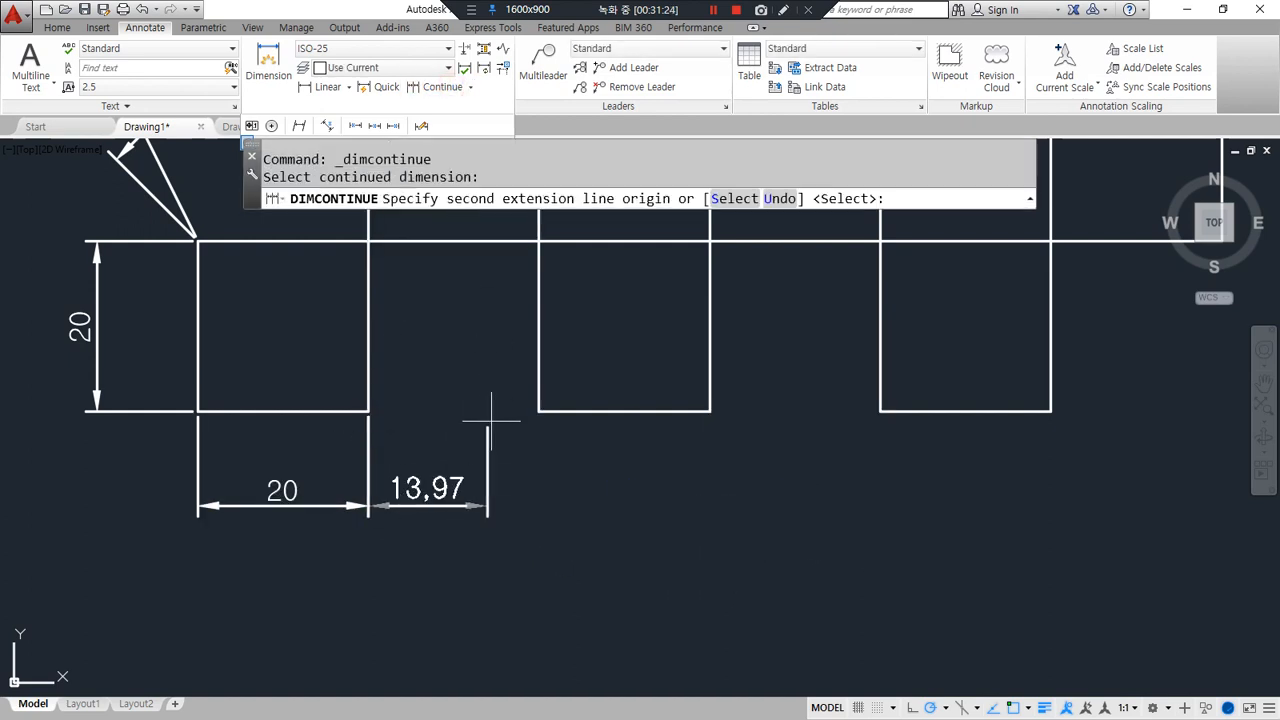
left_click(539, 411)
left_click(710, 411)
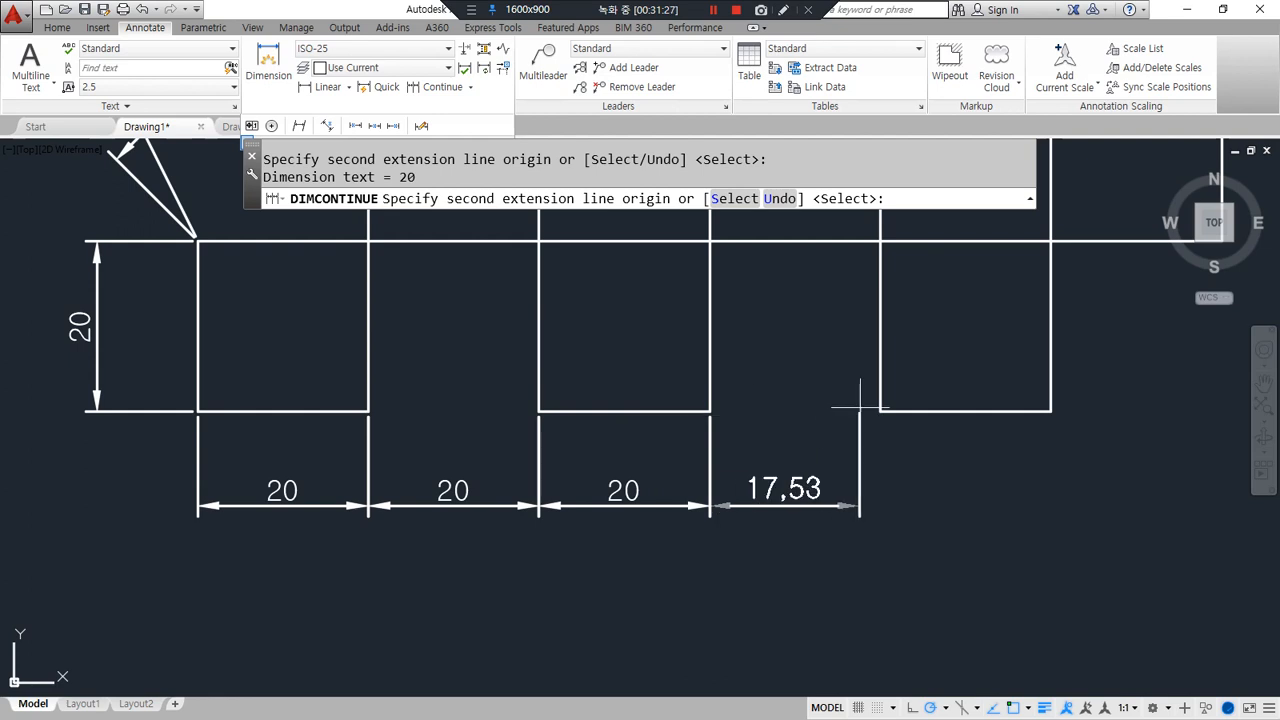
left_click(880, 411)
left_click(1050, 411)
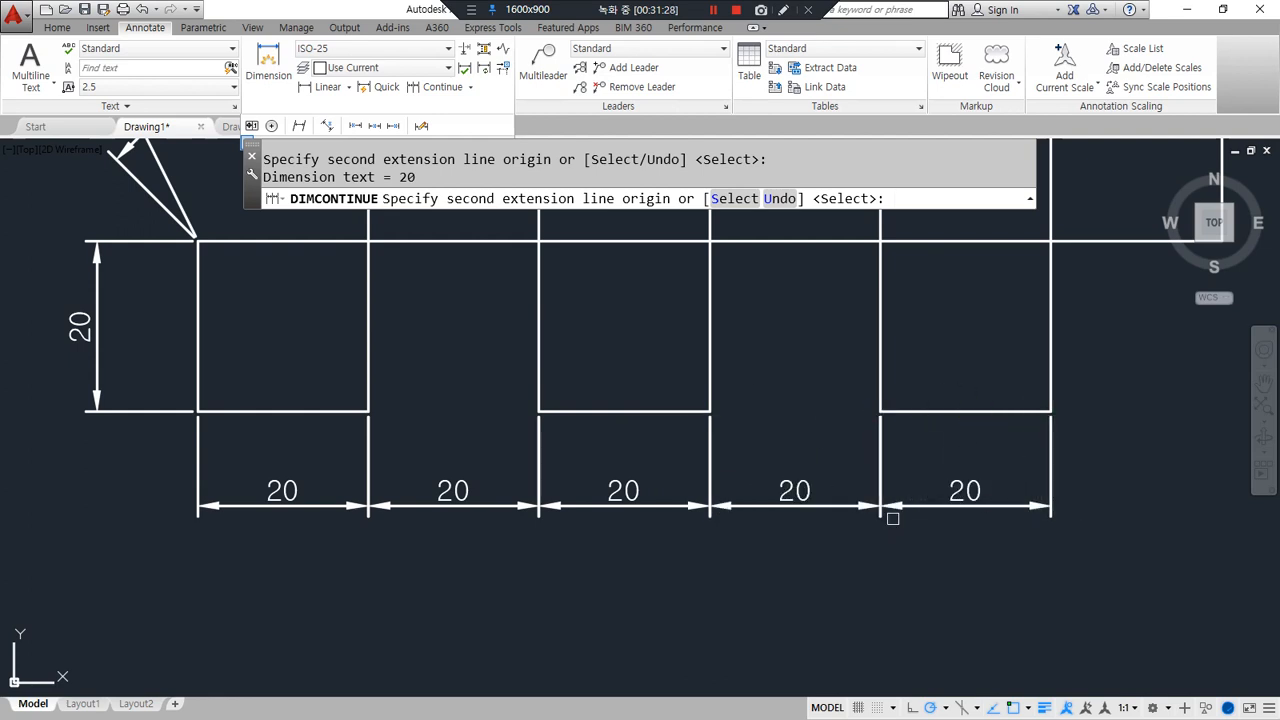
key("Return")
key("Escape")
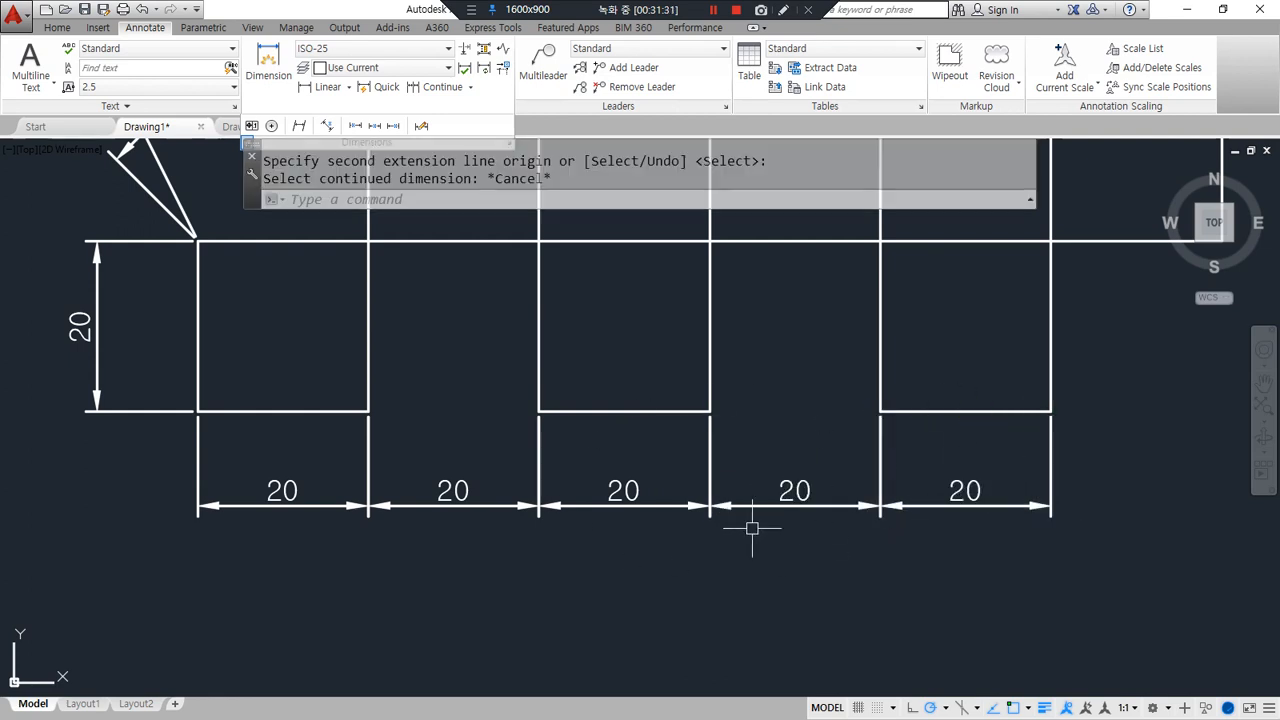
Erase the four continued dimensions, keeping only the lower-left square's width dimension.
left_click(1000, 551)
left_click(443, 466)
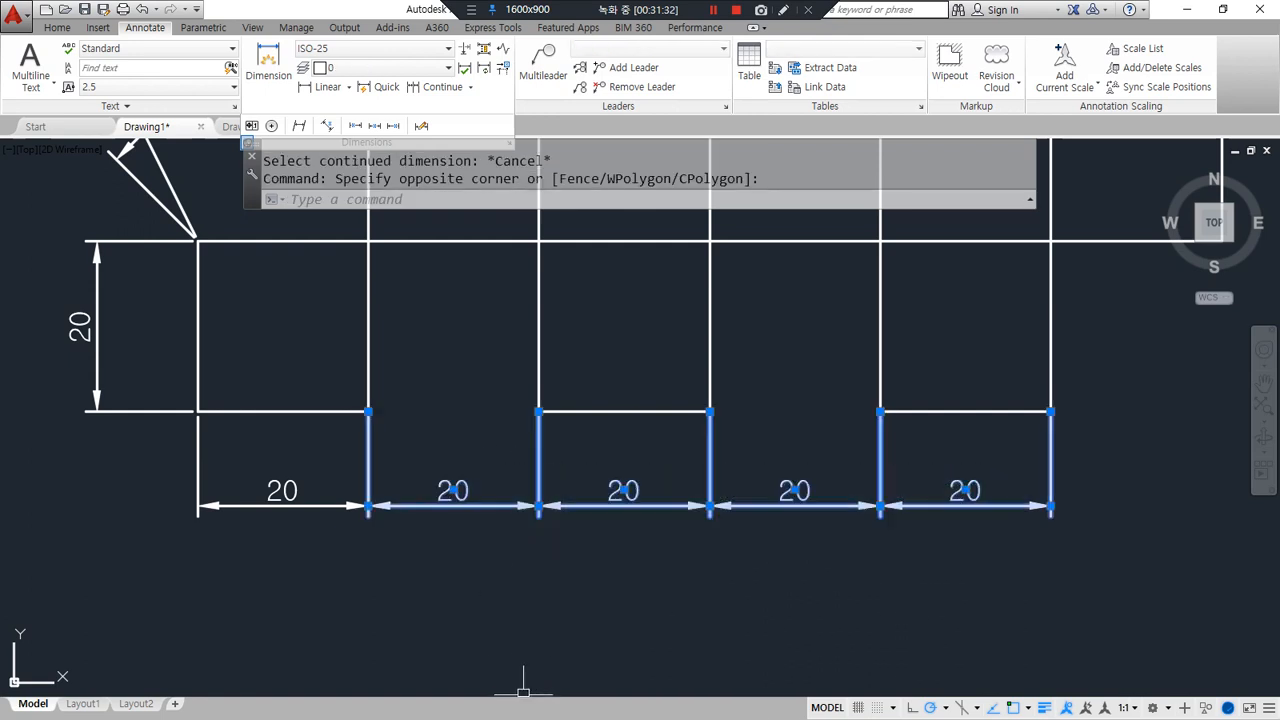
type("e")
key("Return")
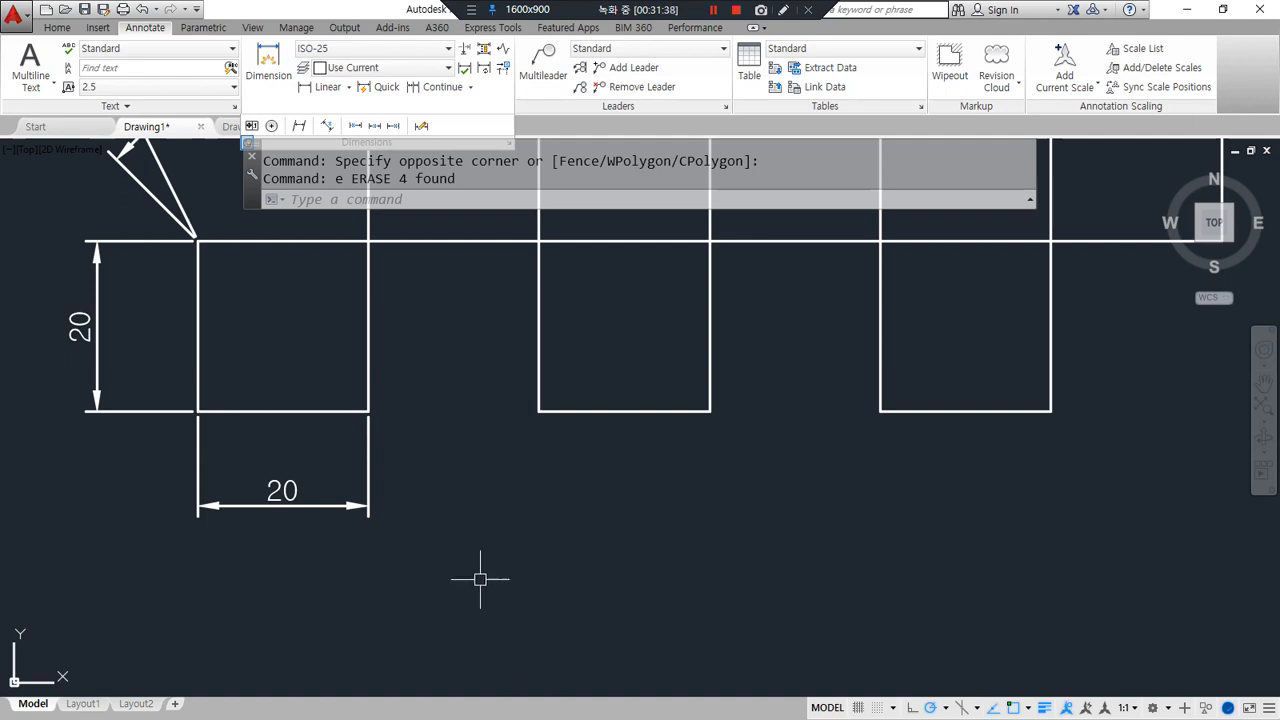
key("ctrl+alt+d")
mouse_move(1085, 611)
left_mouse_down()
mouse_move(898, 554)
mouse_move(1059, 621)
left_mouse_up()
left_click_drag(967, 490, 916, 590)
left_click_drag(1012, 516, 978, 604)
left_click_drag(1074, 516, 1014, 642)
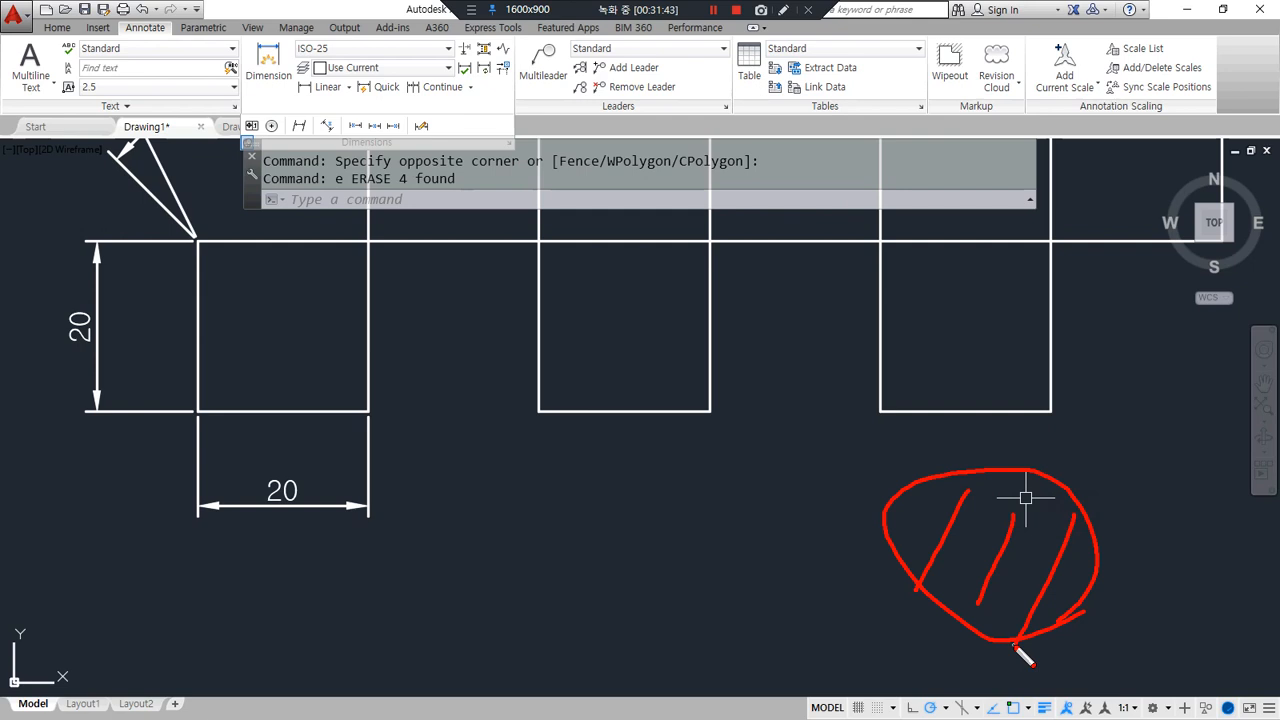
key("Escape")
Pick the right extension line of the lower-left square's width dimension and continue dimensions through the four remaining bottom corners.
left_click(437, 86)
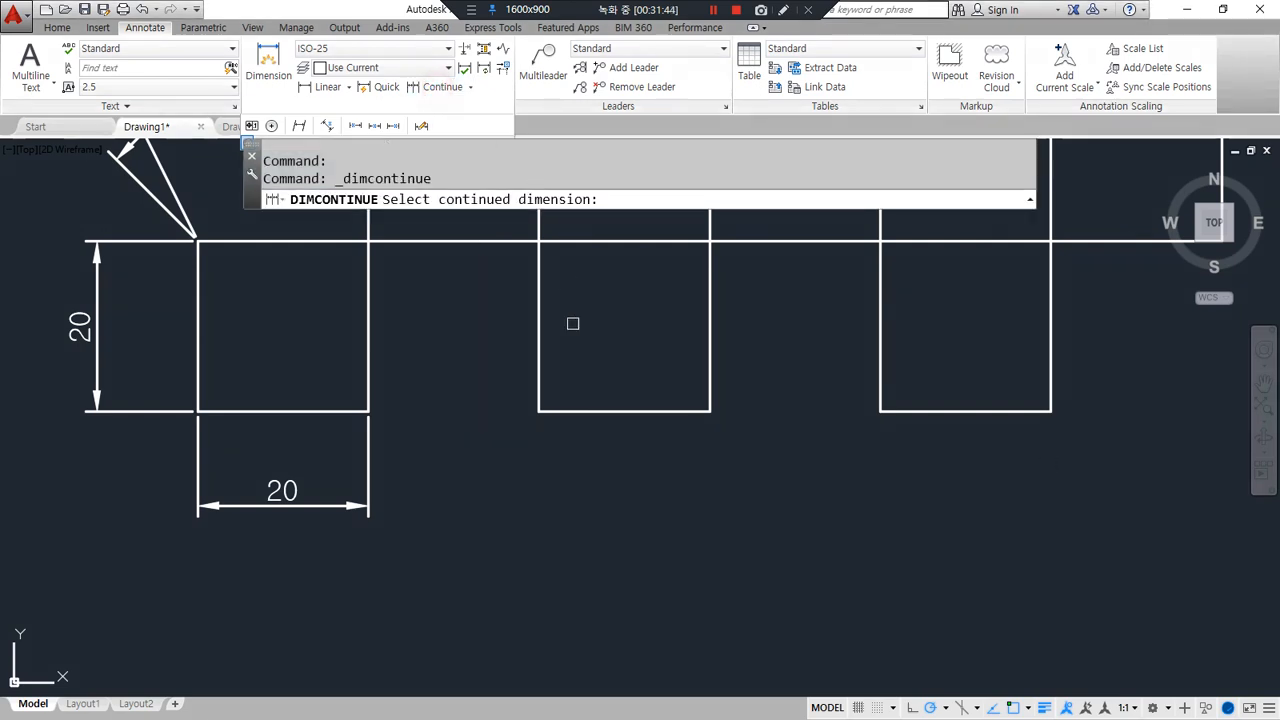
key("ctrl+alt+d")
left_click_drag(400, 212, 632, 213)
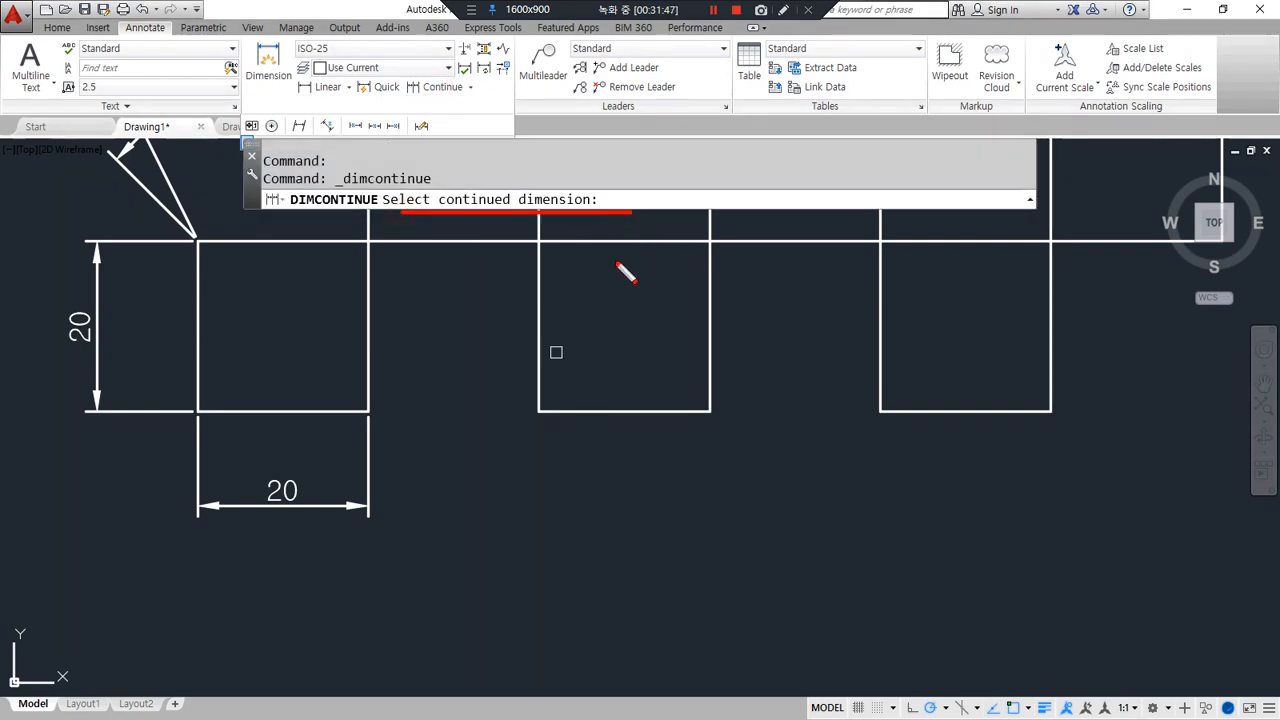
key("Escape")
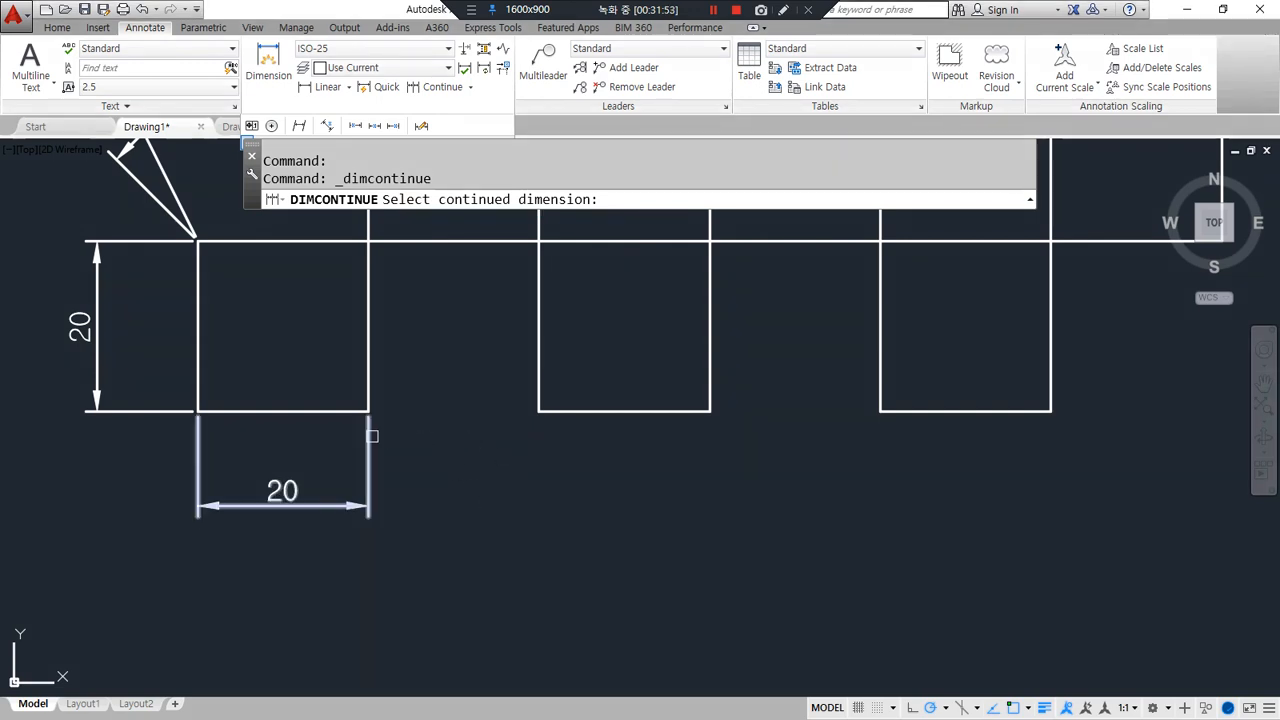
left_click(372, 435)
left_click(539, 410)
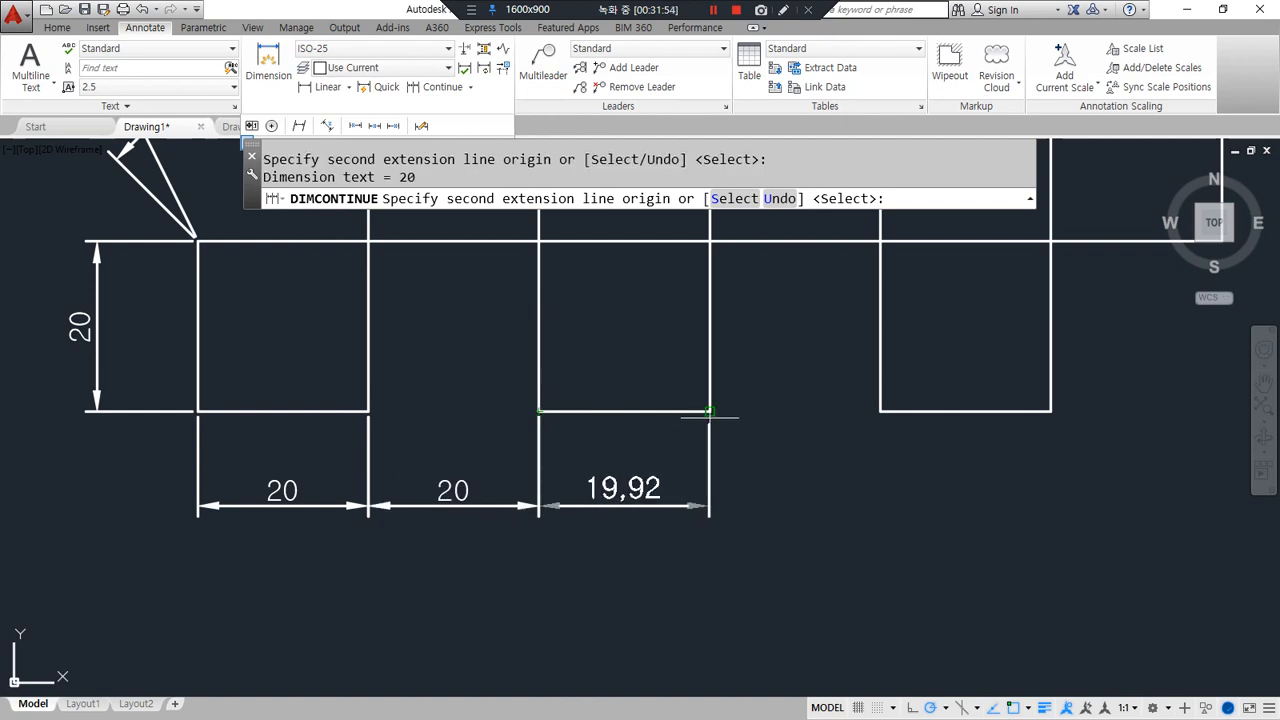
left_click(710, 410)
left_click(880, 410)
left_click(1050, 410)
key("Escape")
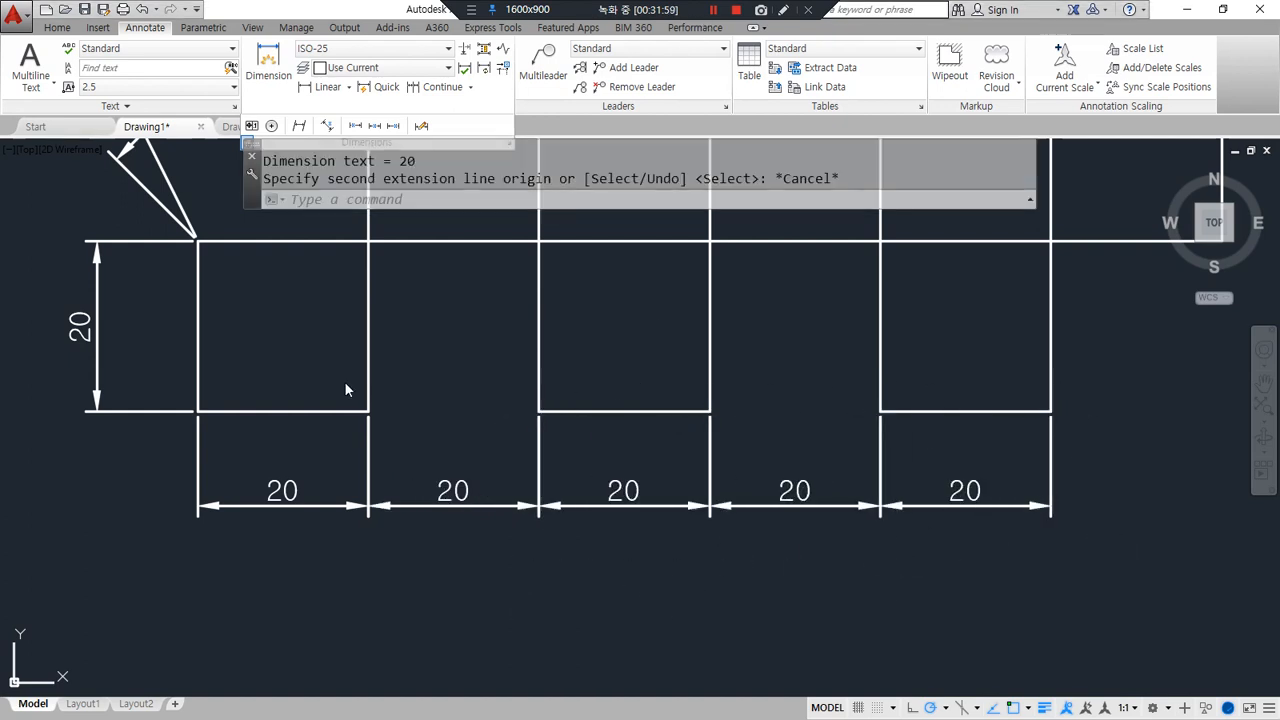
middle_click_drag(386, 420, 402, 355)
key("ctrl+alt+d")
mouse_move(217, 347)
left_mouse_down()
mouse_move(215, 497)
mouse_move(501, 487)
left_mouse_up()
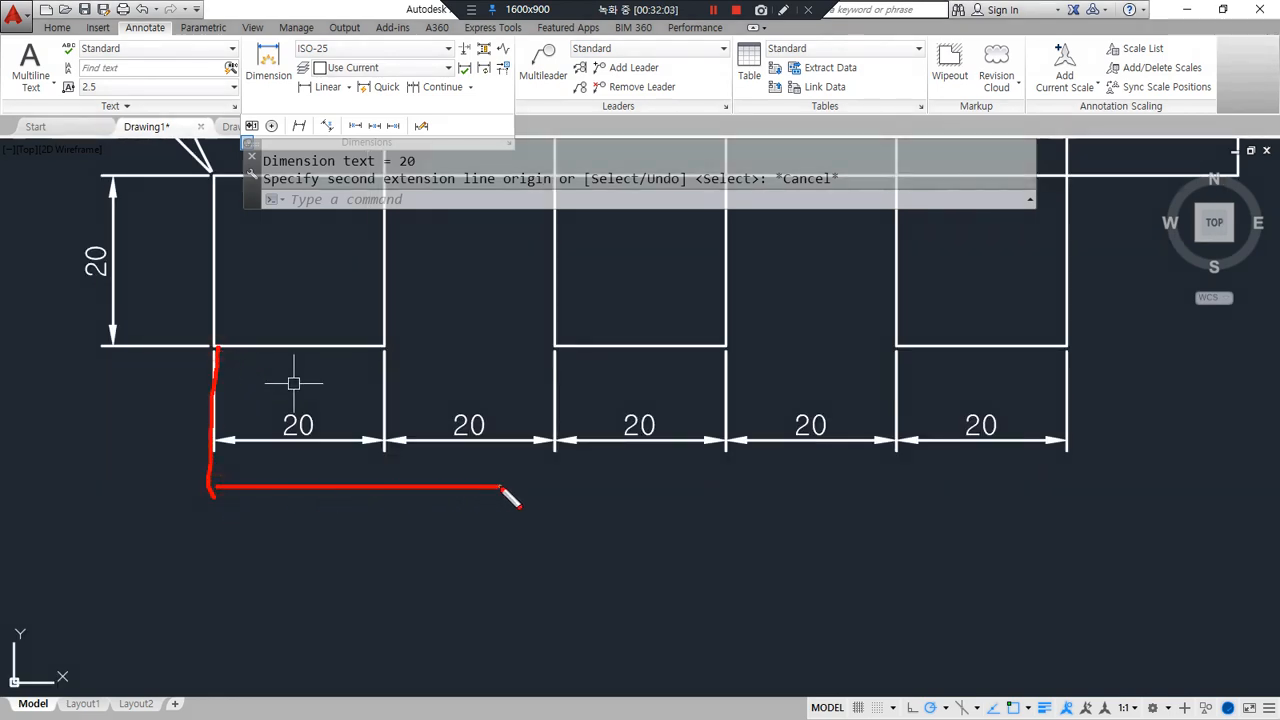
left_click_drag(555, 347, 556, 487)
left_click_drag(210, 388, 209, 705)
left_click_drag(212, 545, 724, 562)
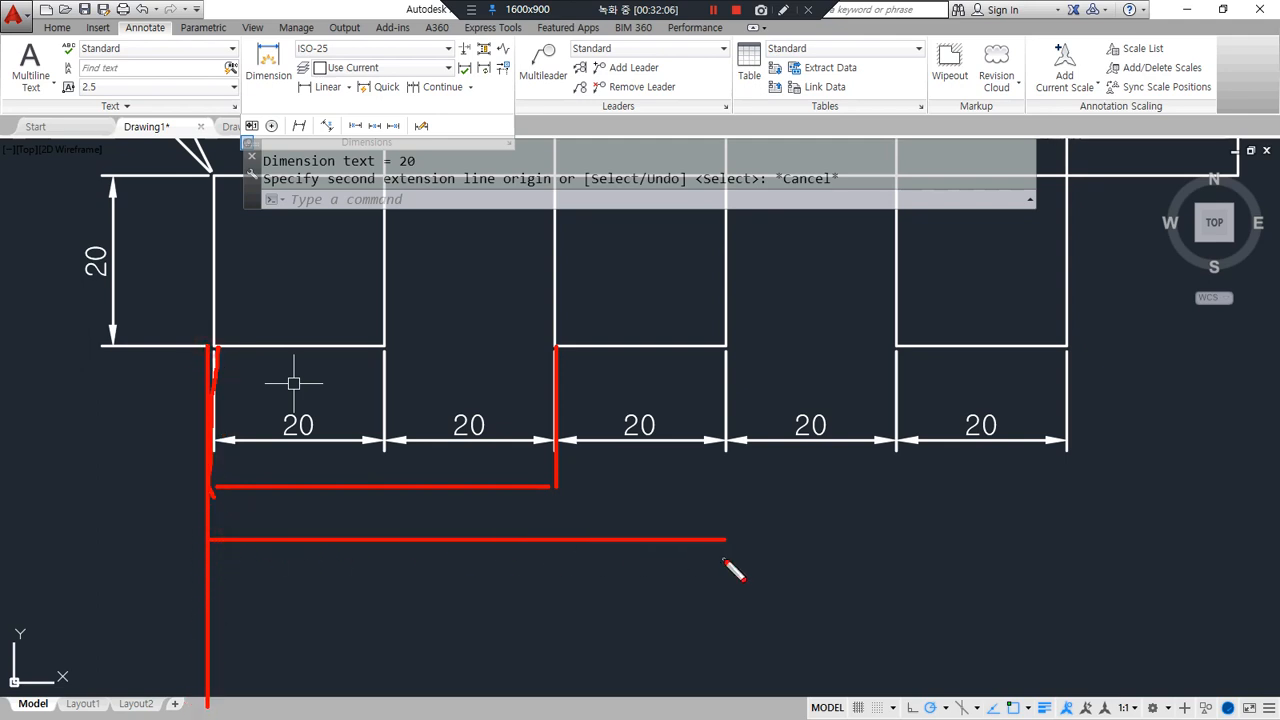
left_click_drag(733, 384, 734, 604)
left_click_drag(193, 608, 962, 609)
left_click_drag(912, 386, 912, 672)
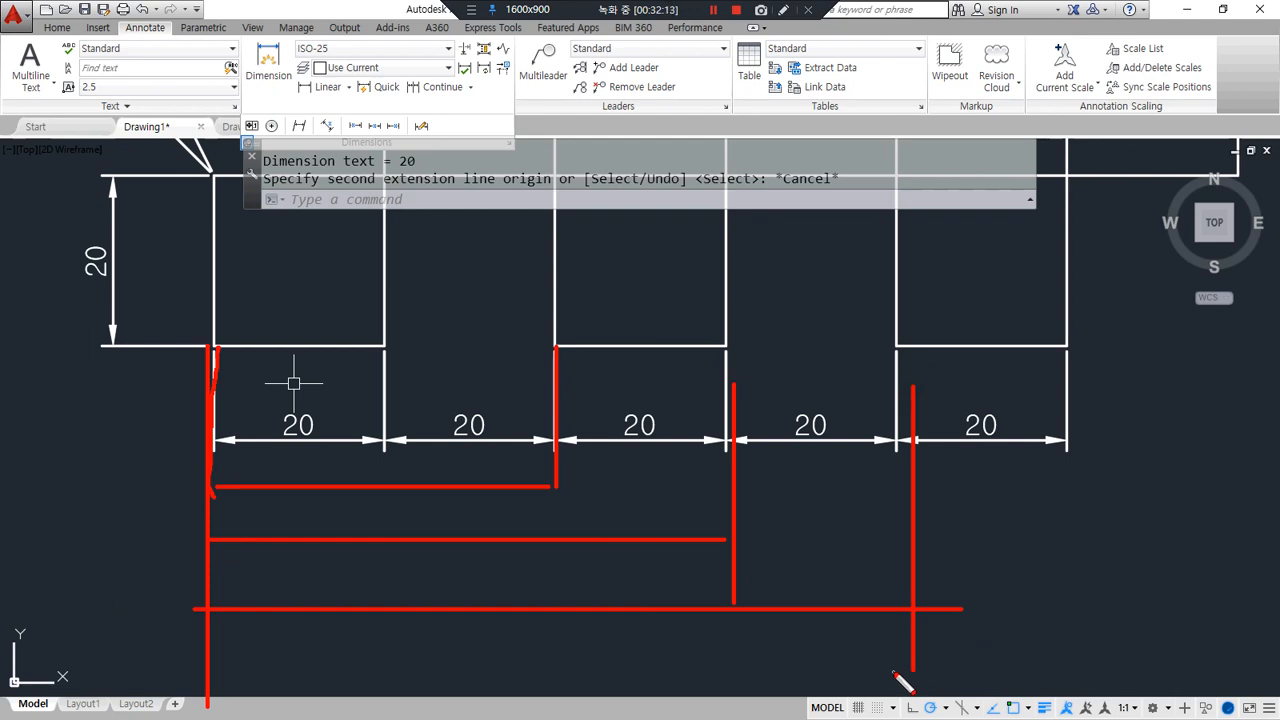
Erase the four chained dimensions to the right of the lower-left square's width dimension.
left_click(986, 471)
left_click(491, 449)
type("e")
key("Return")
left_click_drag(310, 421, 341, 378)
mouse_move(213, 352)
left_mouse_down()
mouse_move(280, 462)
mouse_move(532, 379)
left_mouse_up()
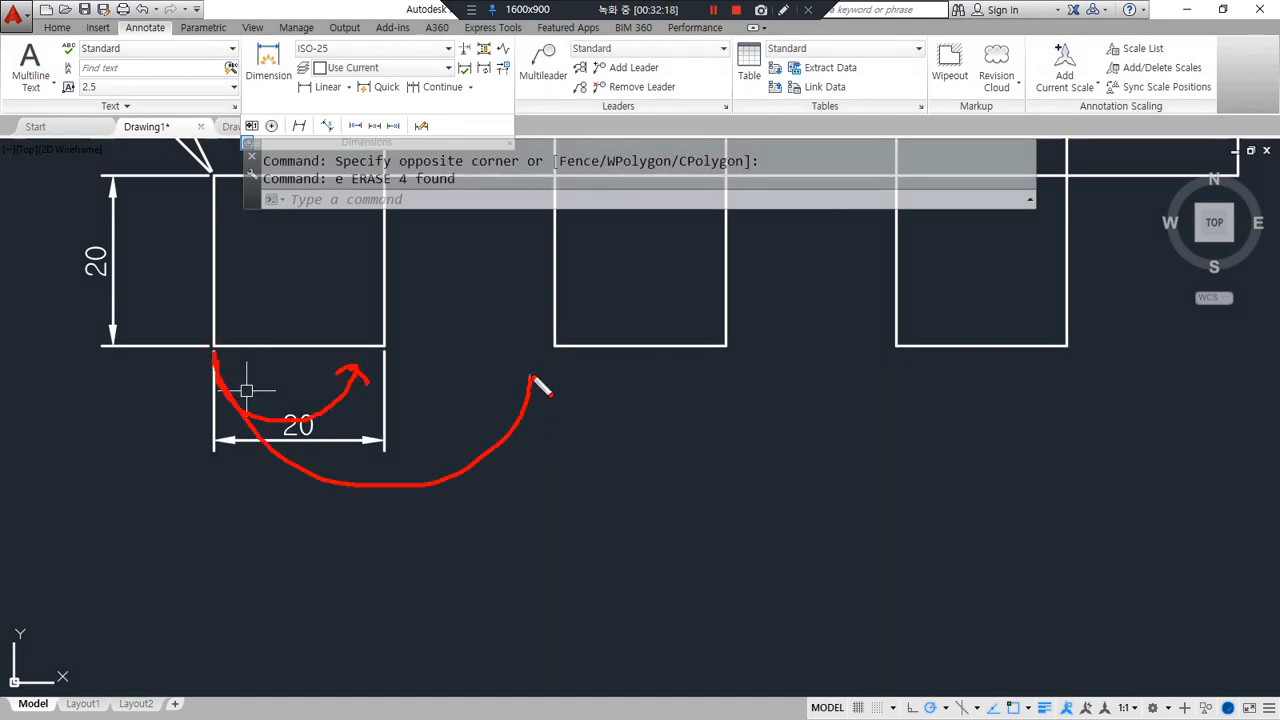
mouse_move(204, 357)
left_mouse_down()
mouse_move(358, 501)
mouse_move(672, 349)
left_mouse_up()
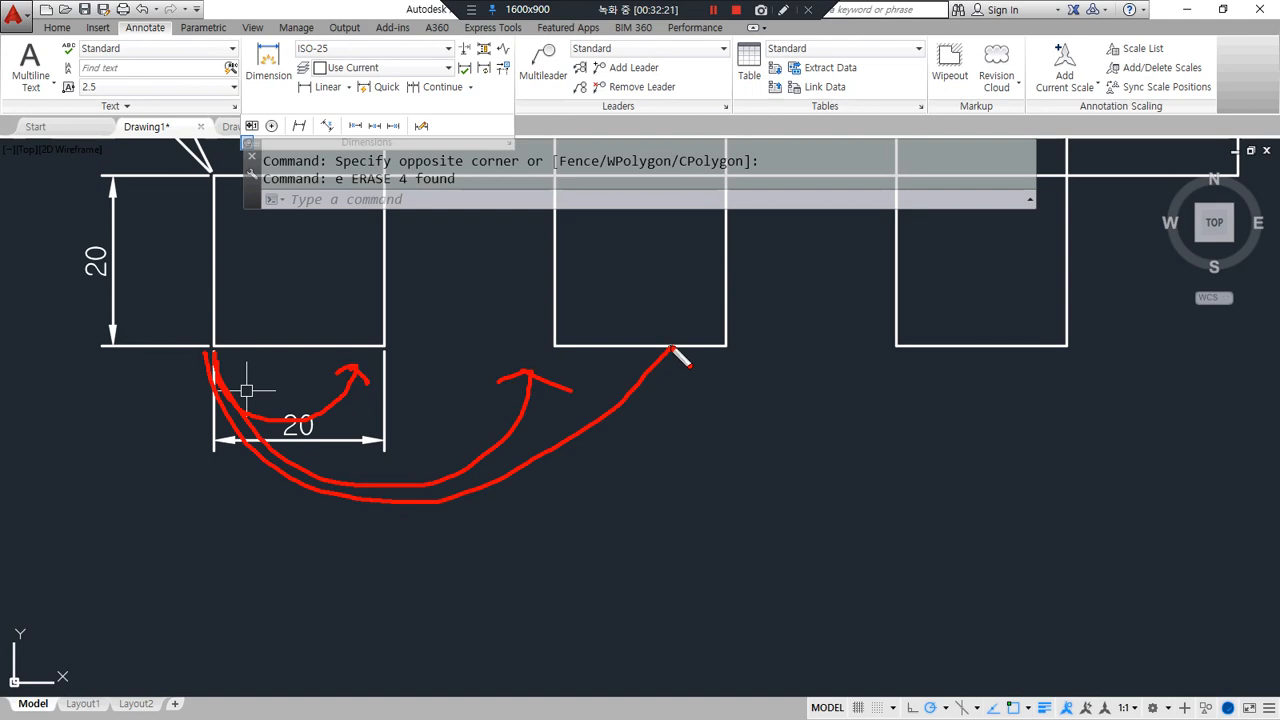
left_click_drag(210, 352, 822, 408)
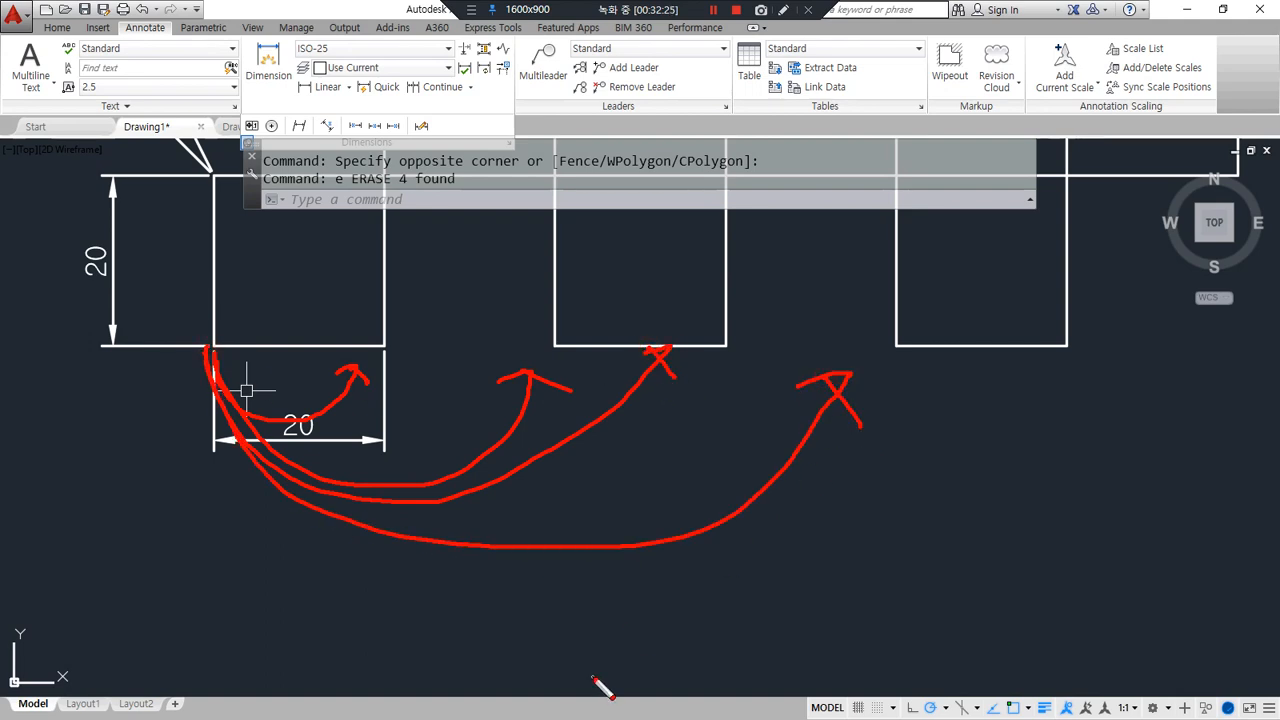
Erase the remaining horizontal dimension below the lower-left square.
left_click(420, 562)
left_click(276, 406)
type("e")
key("Return")
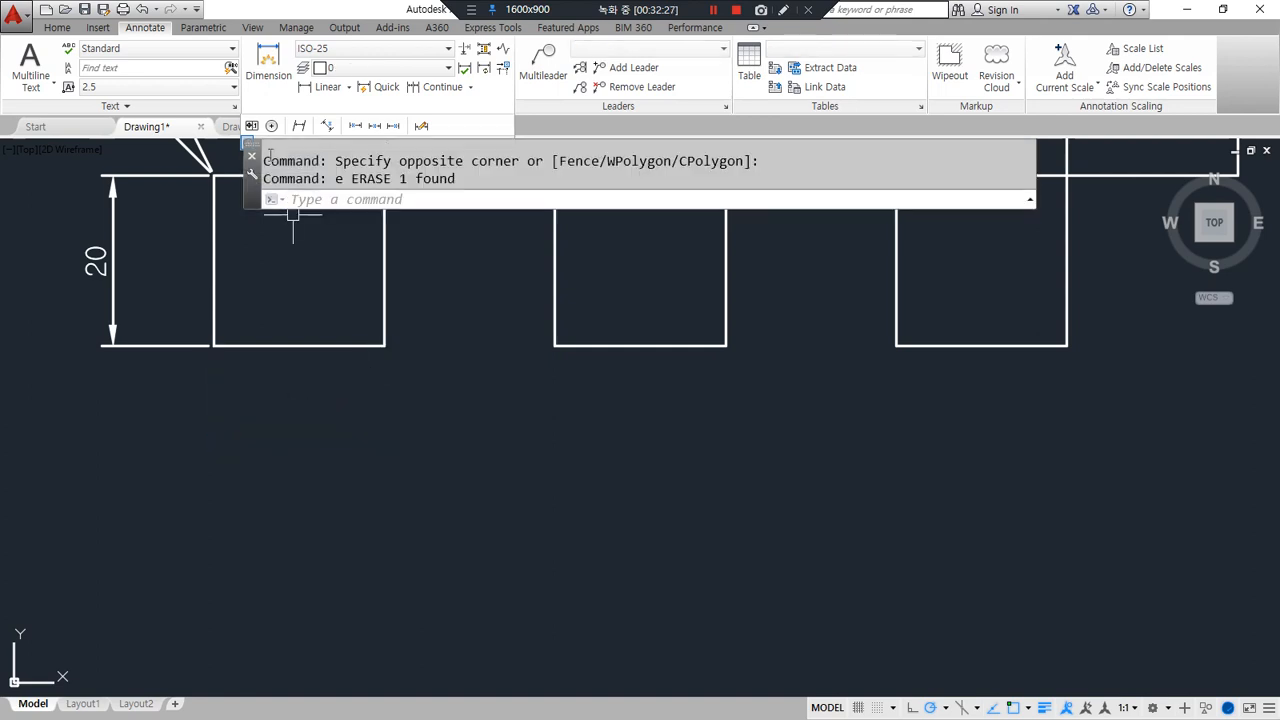
Add a linear dimension for the lower-left square's width, picking its bottom-left corner first and its bottom-right corner second.
left_click(318, 88)
left_click(214, 346)
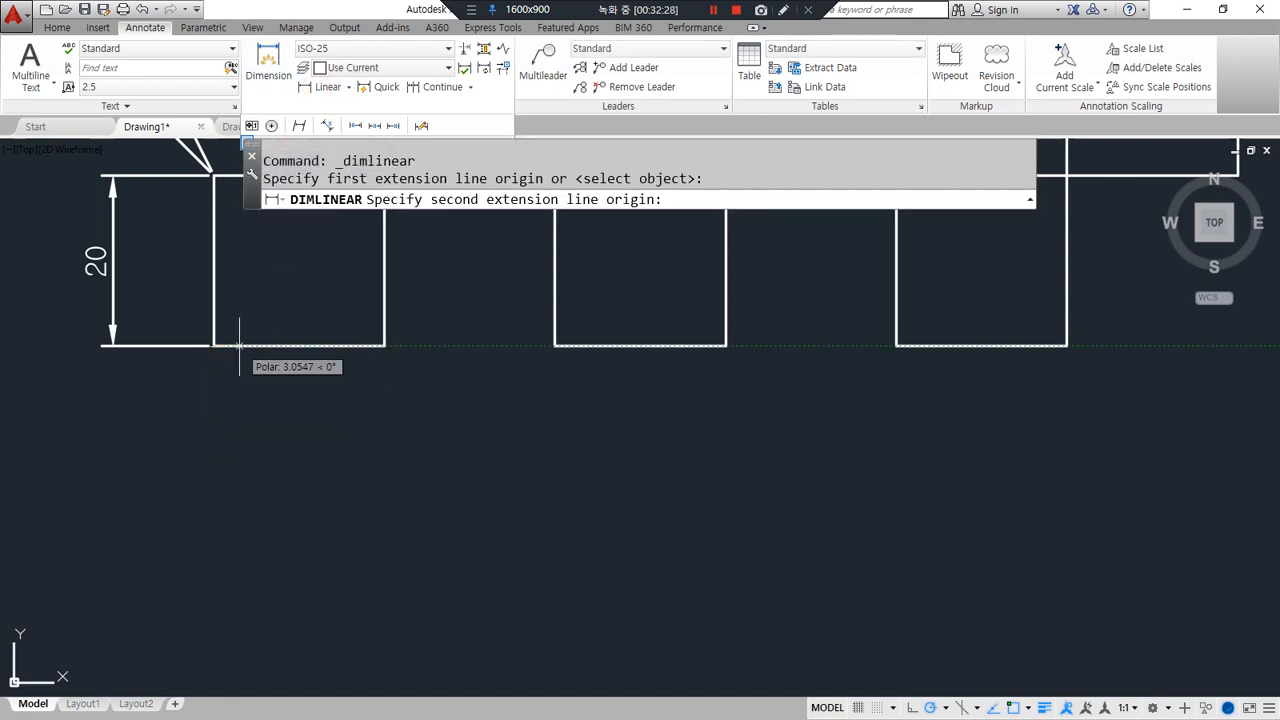
left_click(384, 346)
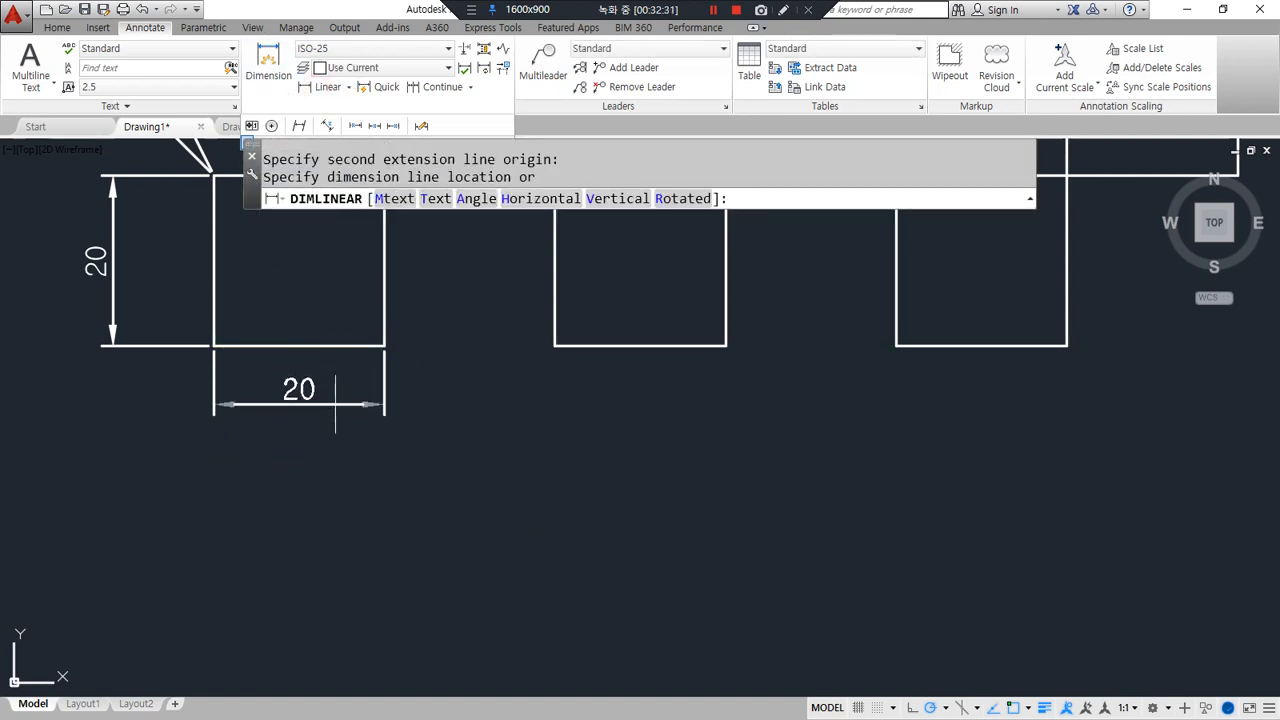
left_click(331, 408)
Add stacked Baseline dimensions from the lower-left square's bottom-left corner to the bottom corners of the middle and right squares.
left_click(470, 87)
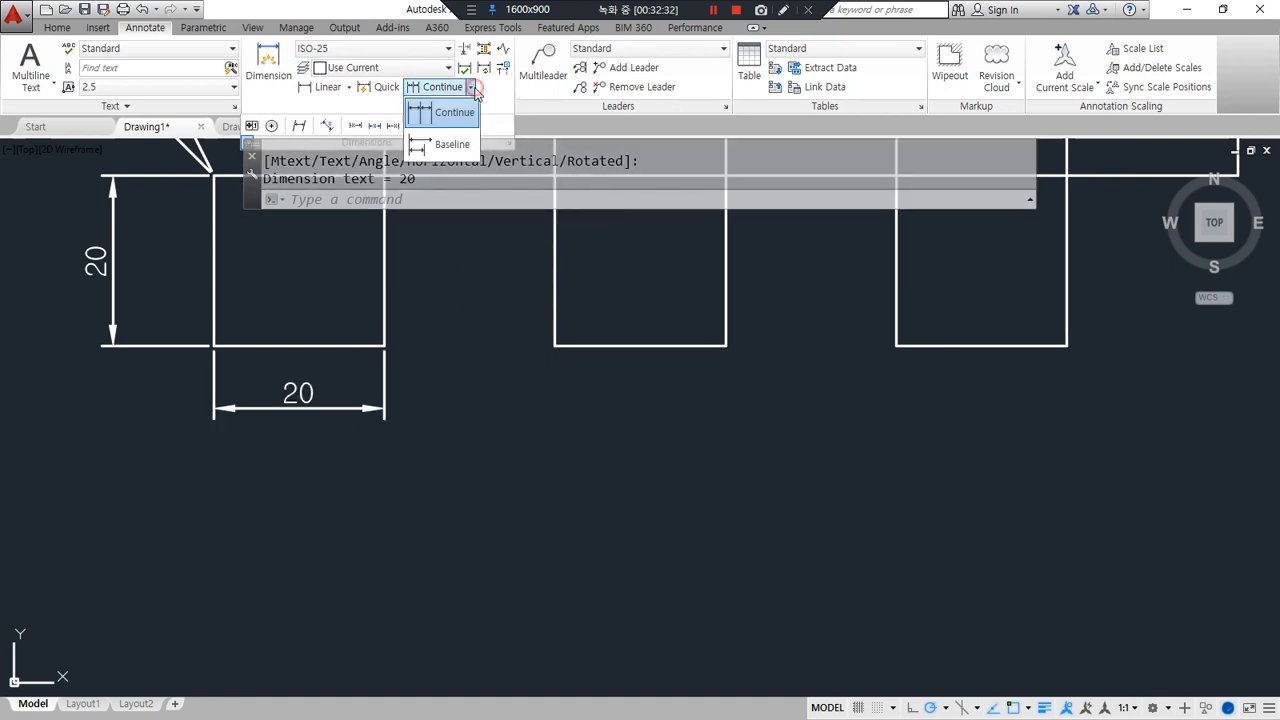
left_click(453, 145)
left_click(555, 346)
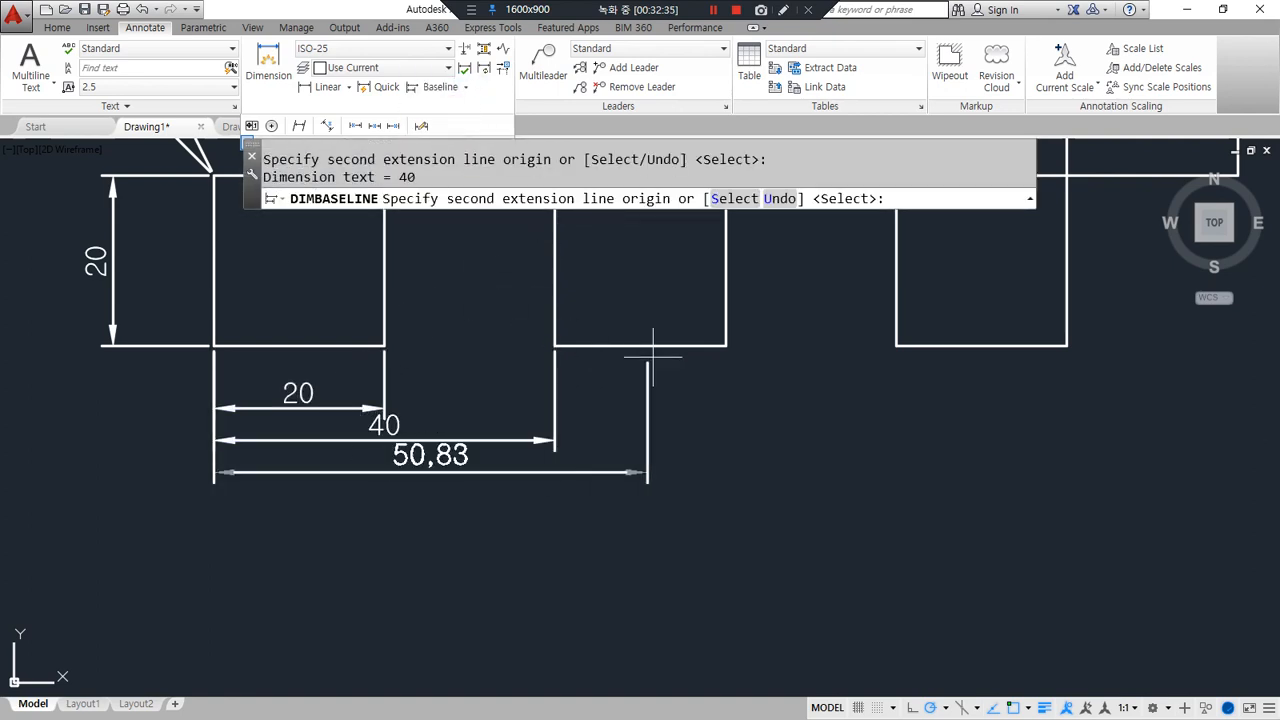
left_click(724, 346)
left_click(888, 347)
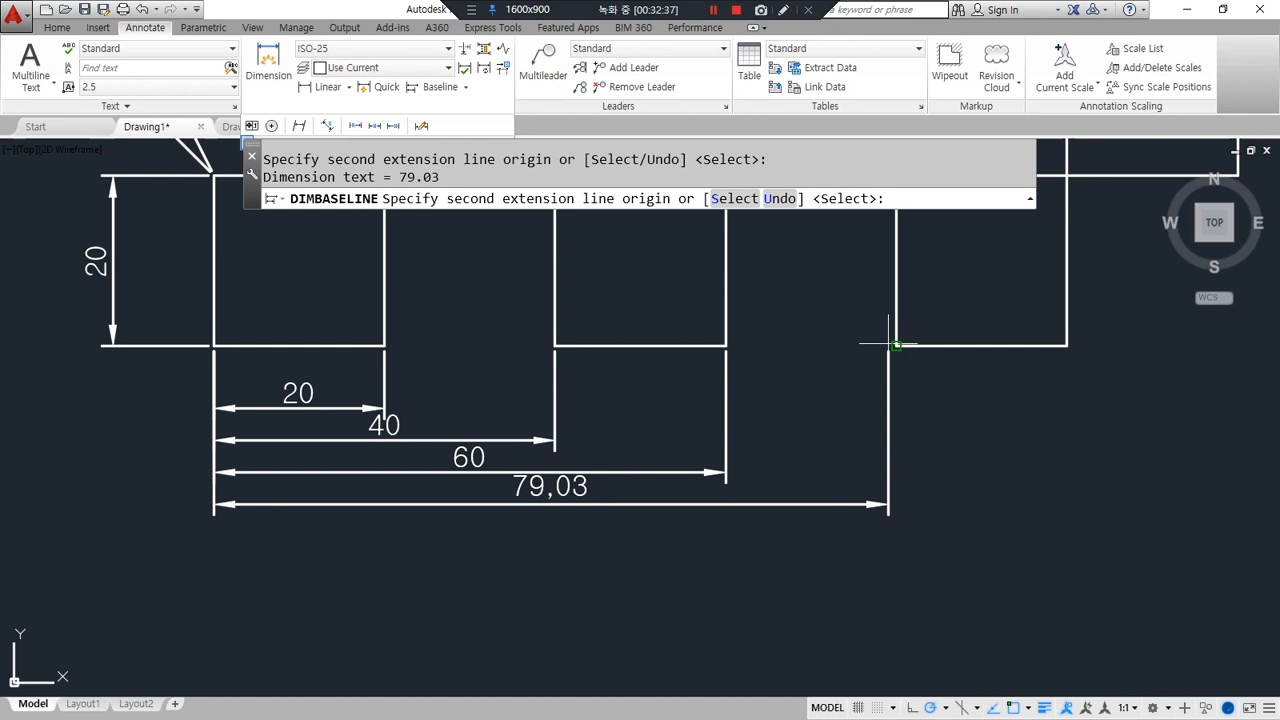
left_click(1066, 346)
key("Escape")
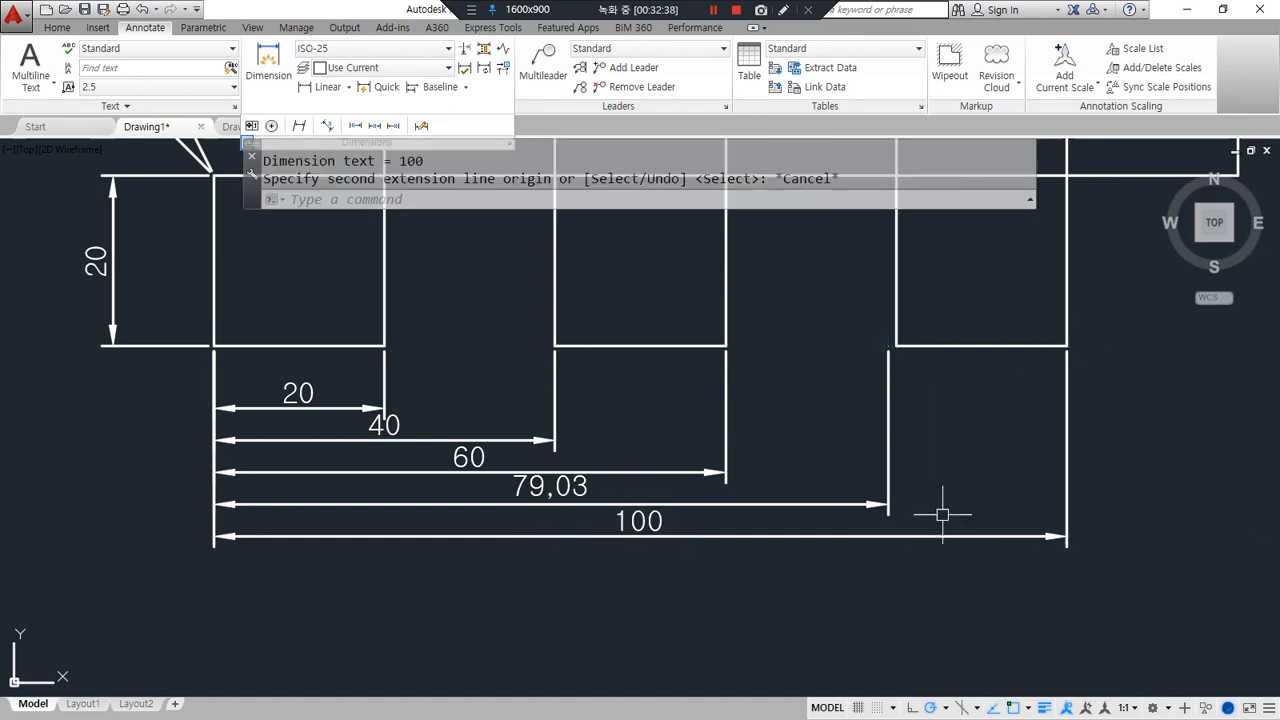
Move the fourth baseline dimension's misplaced right origin onto the right square's bottom-left corner.
mouse_move(200, 316)
left_mouse_down()
mouse_move(206, 500)
mouse_move(225, 588)
mouse_move(230, 338)
left_mouse_up()
left_click(668, 505)
left_click(888, 346)
left_click(896, 346)
key("Escape")
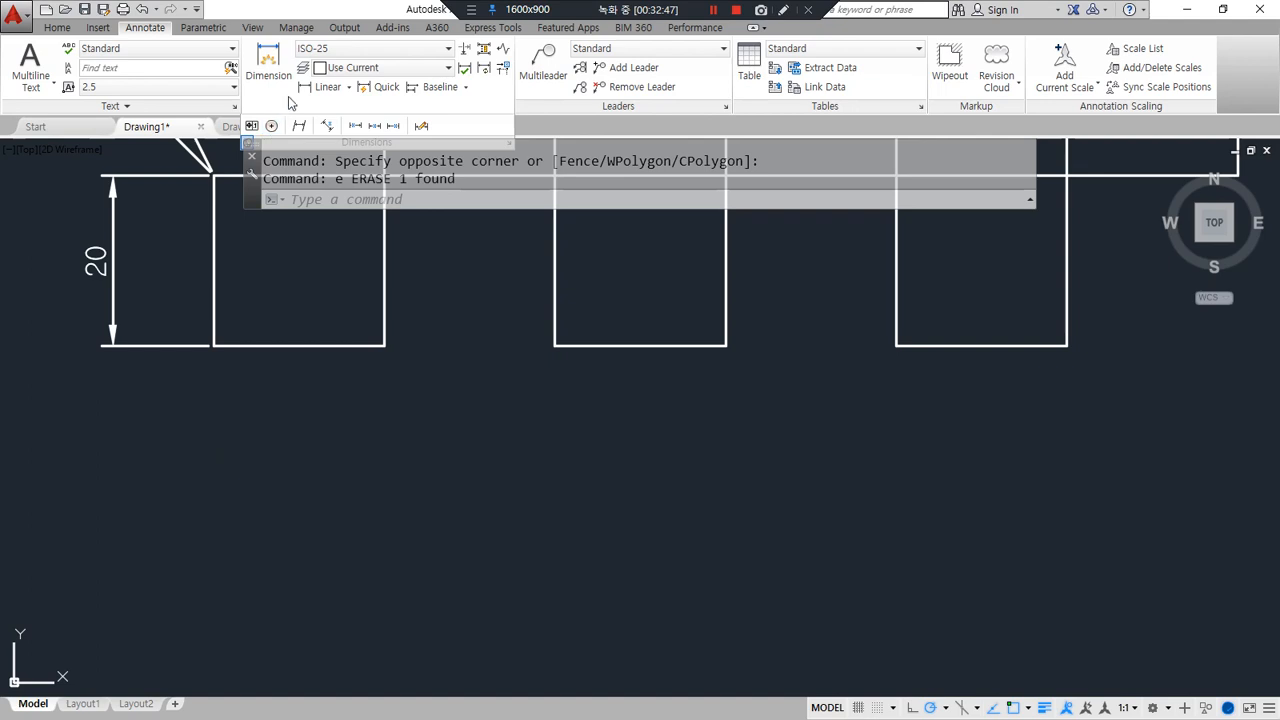
Add a linear dimension below the lower-left square, picking its bottom-right corner first and its bottom-left corner second.
left_click(304, 87)
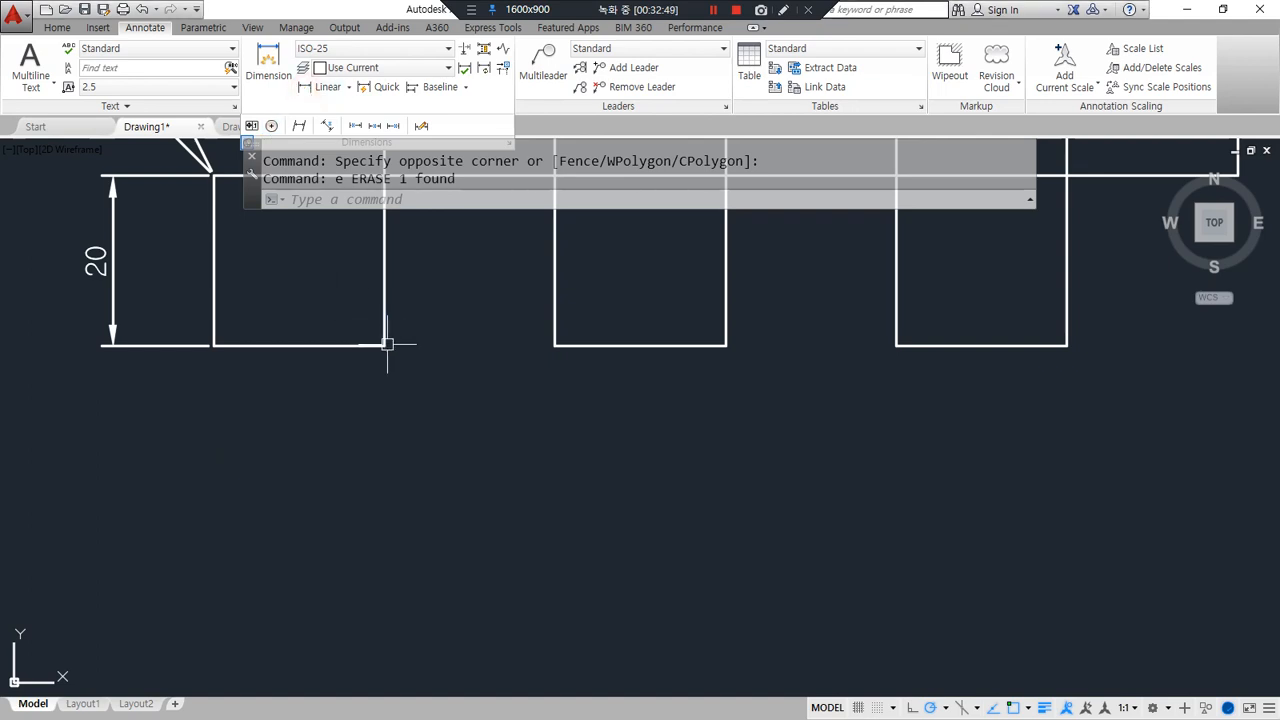
left_click(320, 87)
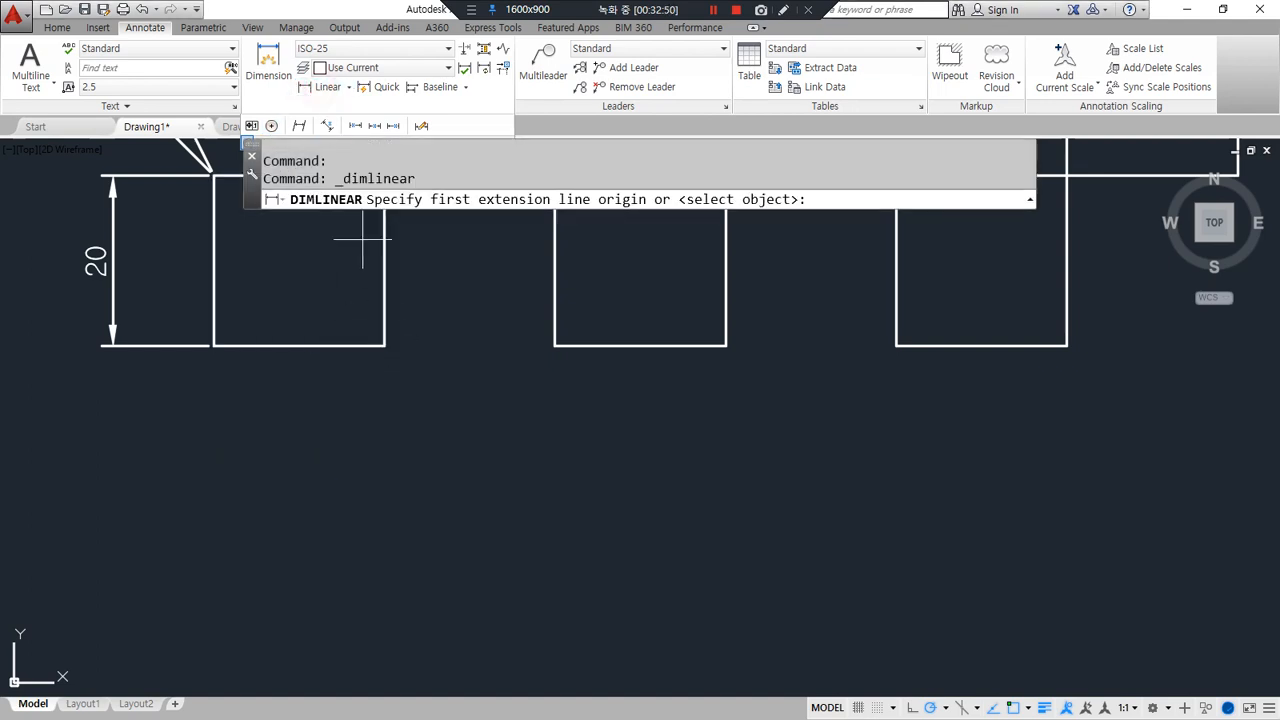
left_click(385, 345)
left_click(214, 345)
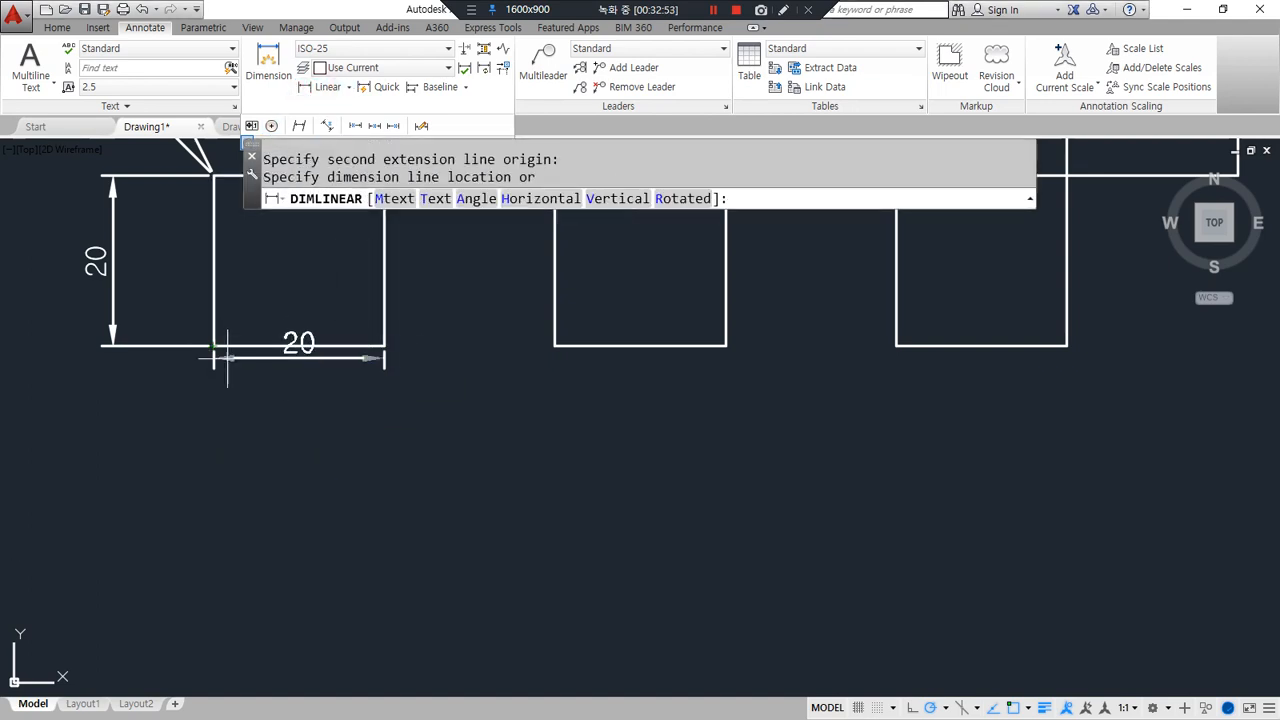
left_click(262, 427)
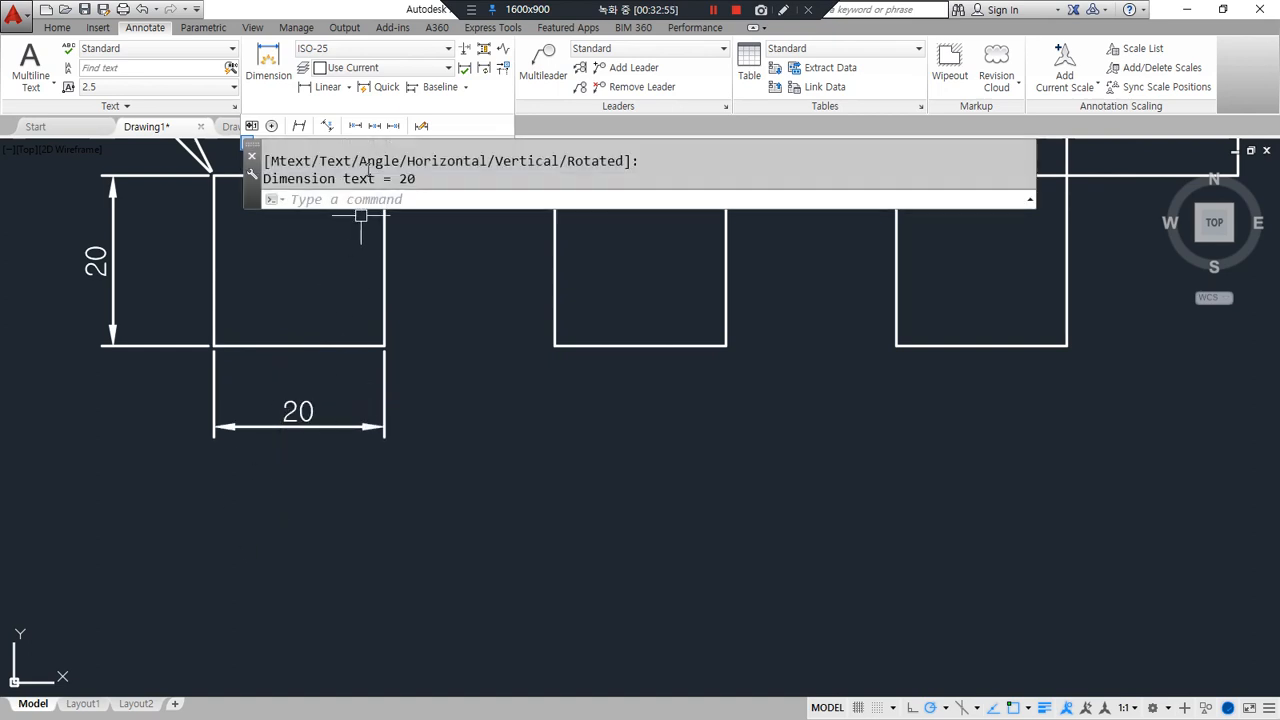
Add Baseline dimensions from the left extension line of the lower-left square's width dimension to the bottom corners of the middle and right squares.
left_click(434, 87)
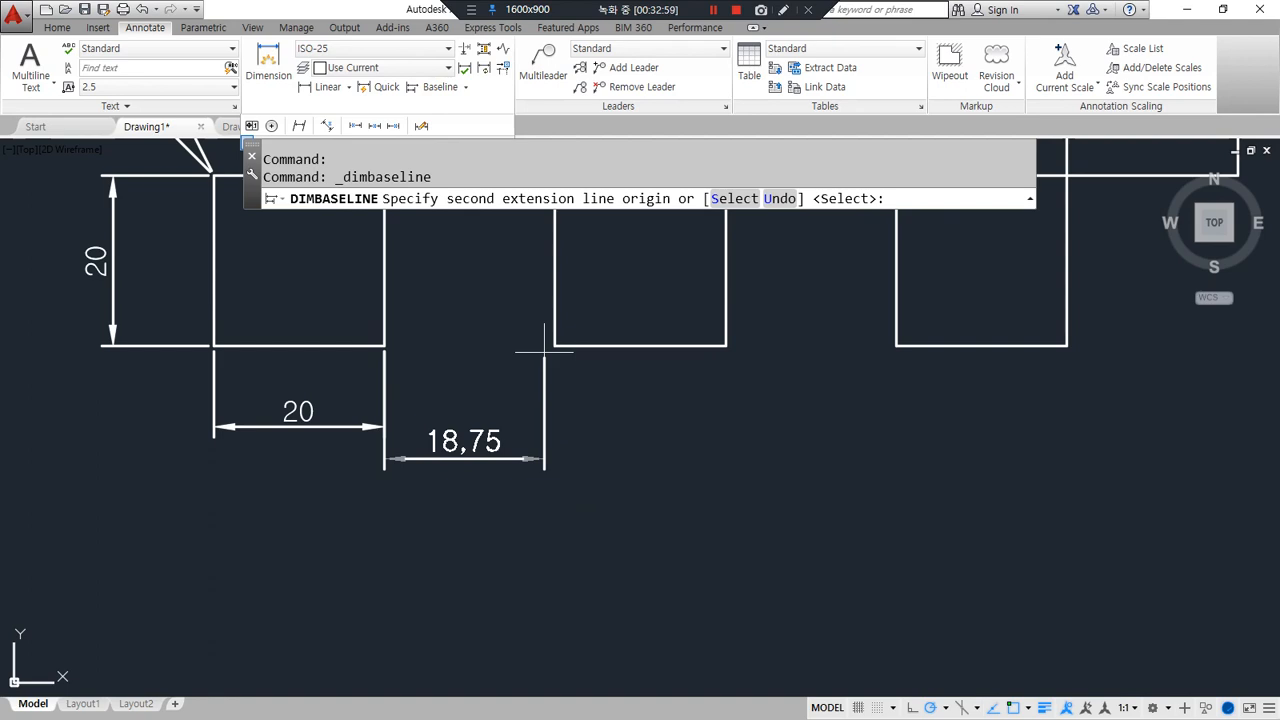
left_click_drag(384, 378, 376, 398)
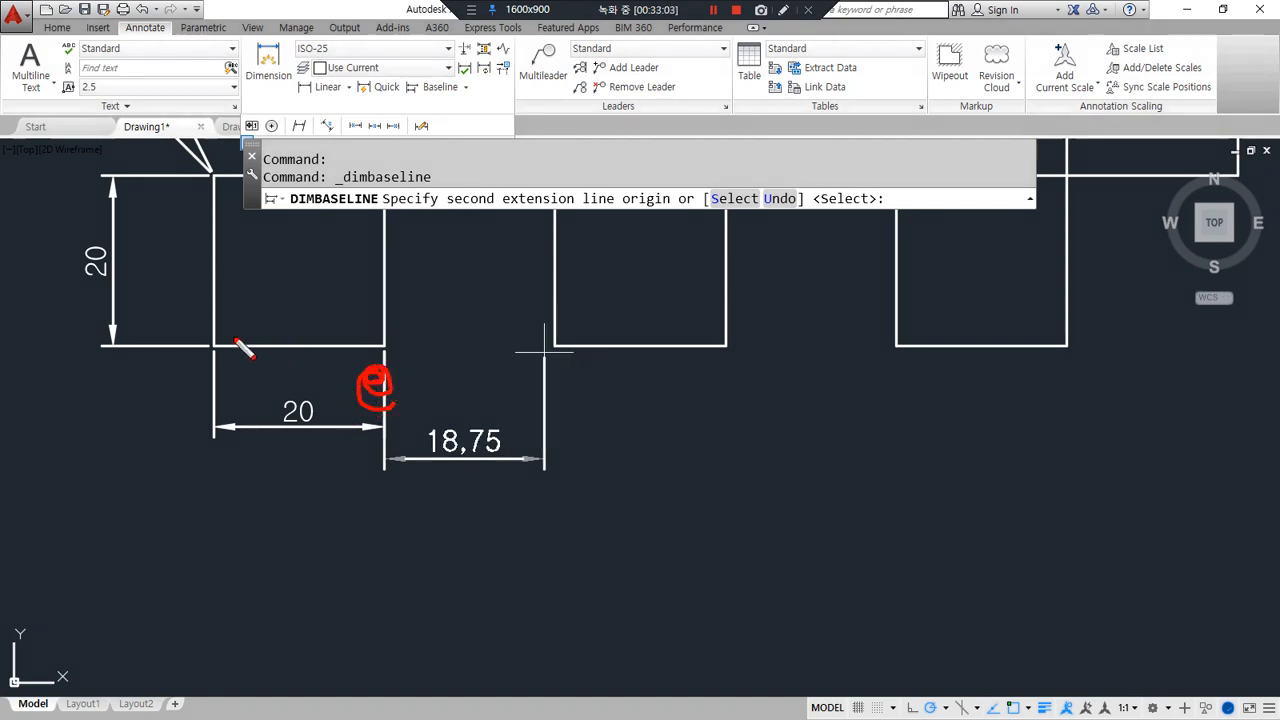
mouse_move(211, 348)
left_mouse_down()
mouse_move(443, 486)
mouse_move(492, 463)
left_mouse_up()
mouse_move(212, 352)
left_mouse_down()
mouse_move(409, 540)
mouse_move(620, 428)
left_mouse_up()
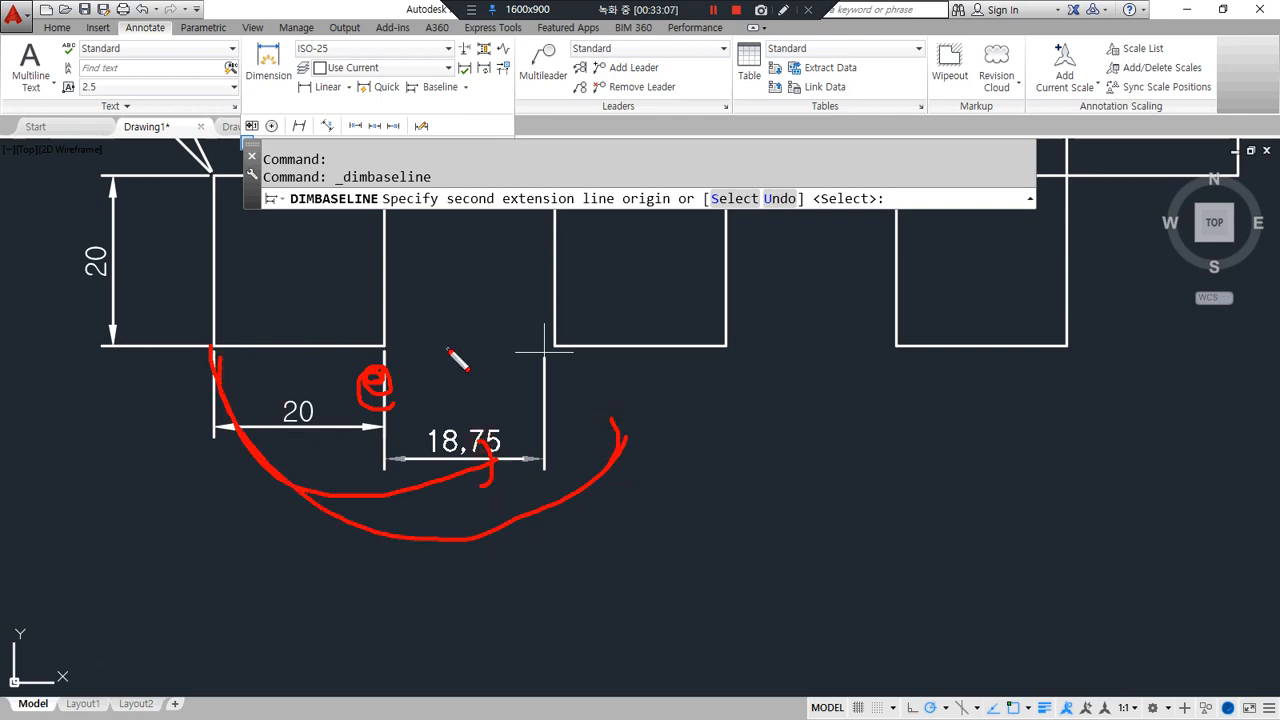
key("Escape")
key("Return")
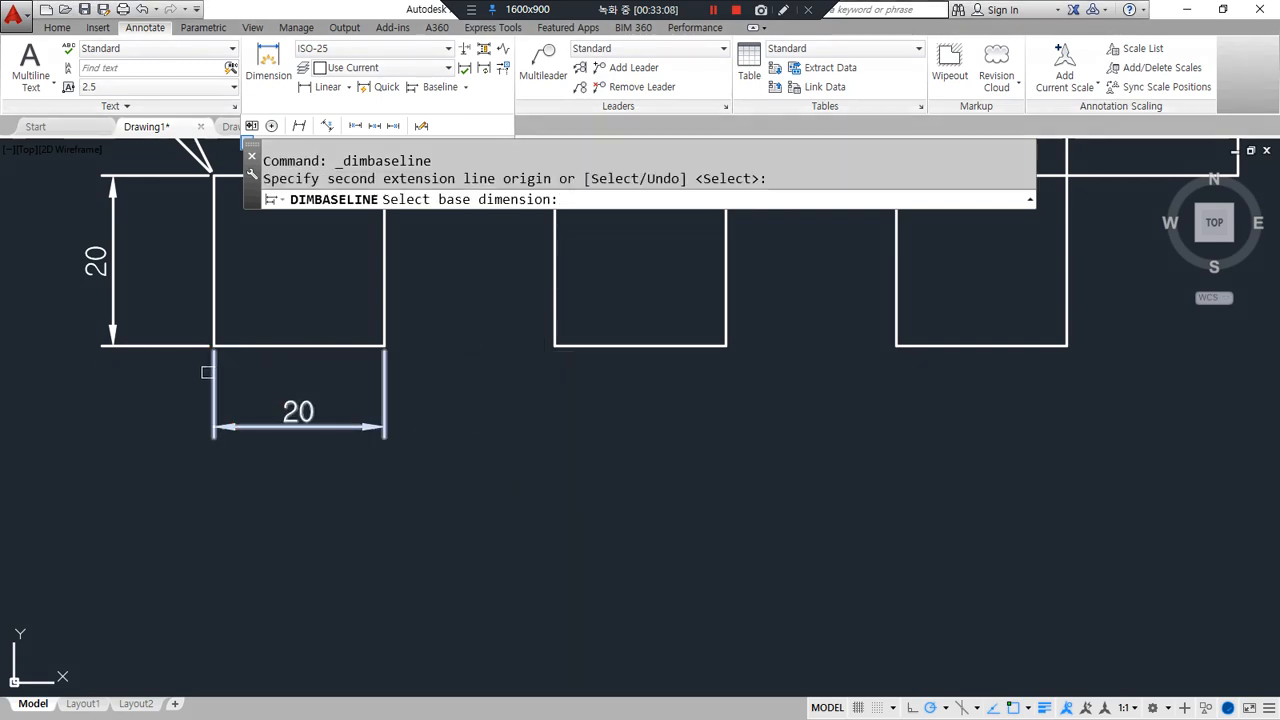
left_click(215, 369)
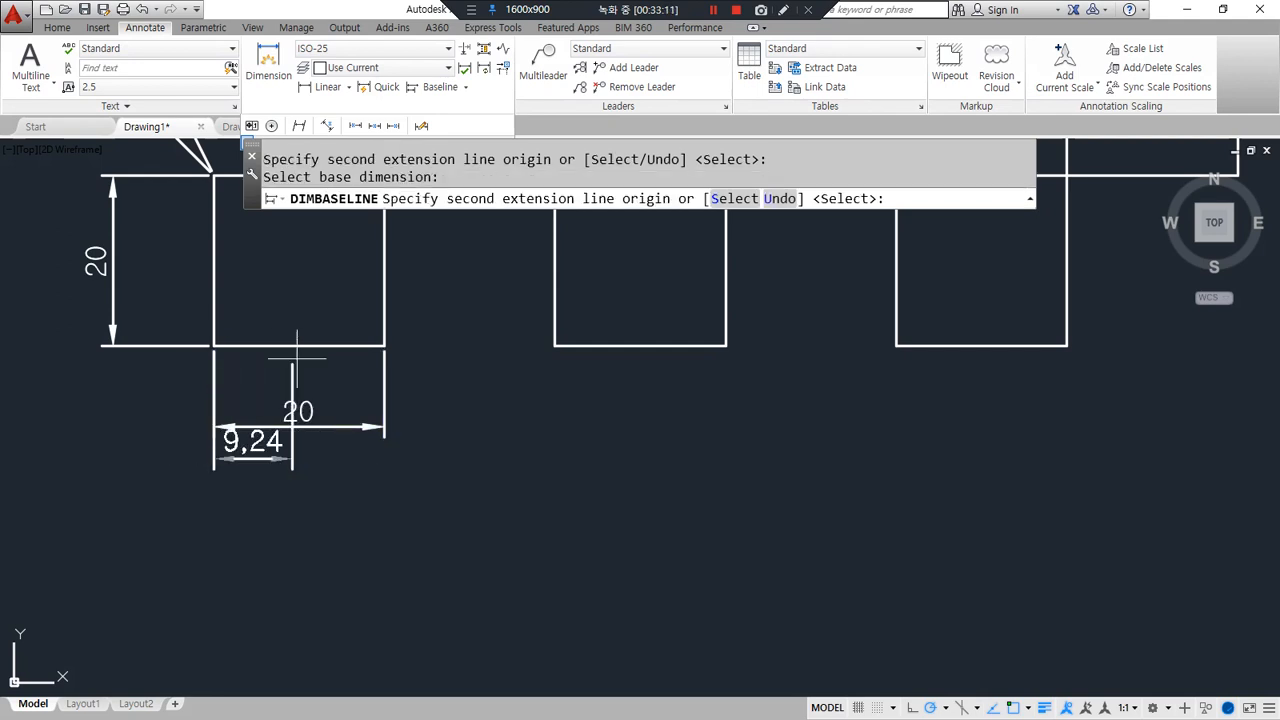
left_click(554, 346)
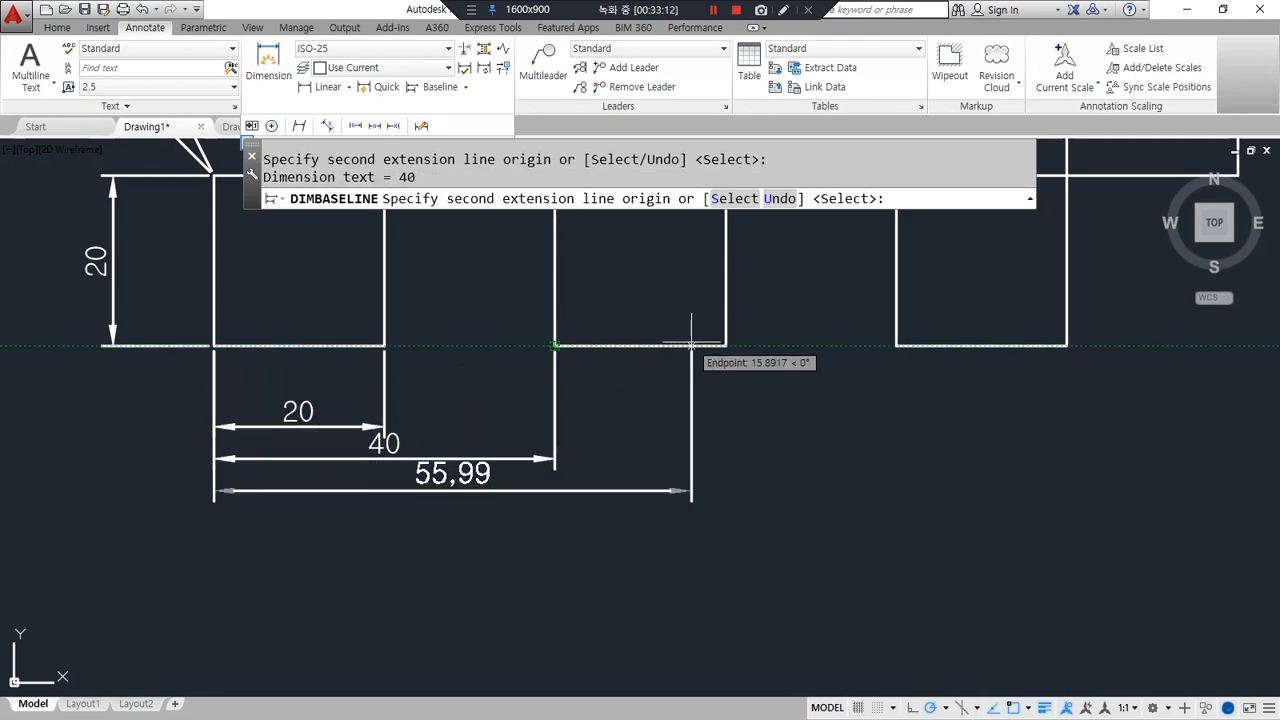
left_click(726, 346)
left_click(896, 346)
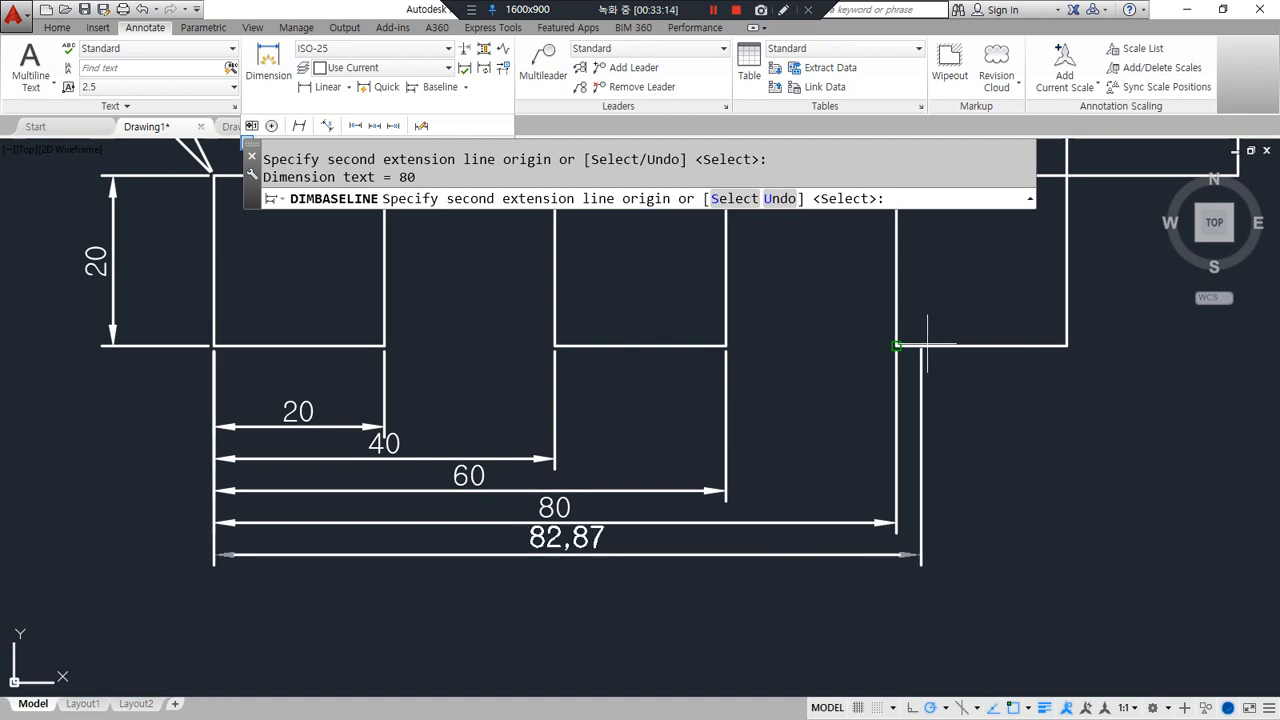
left_click(1067, 346)
key("Return")
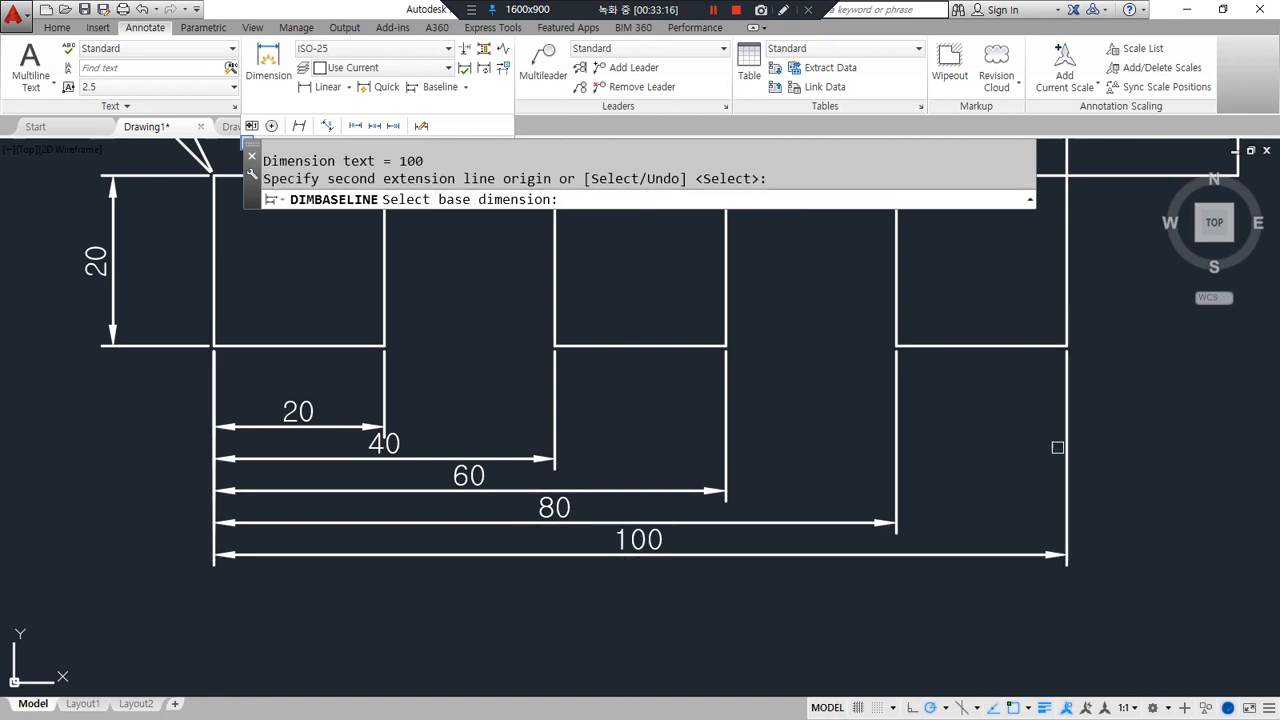
key("Return")
Erase the four stacked baseline dimensions, keeping the lower-left square's width dimension.
left_click(1114, 429)
left_click(407, 688)
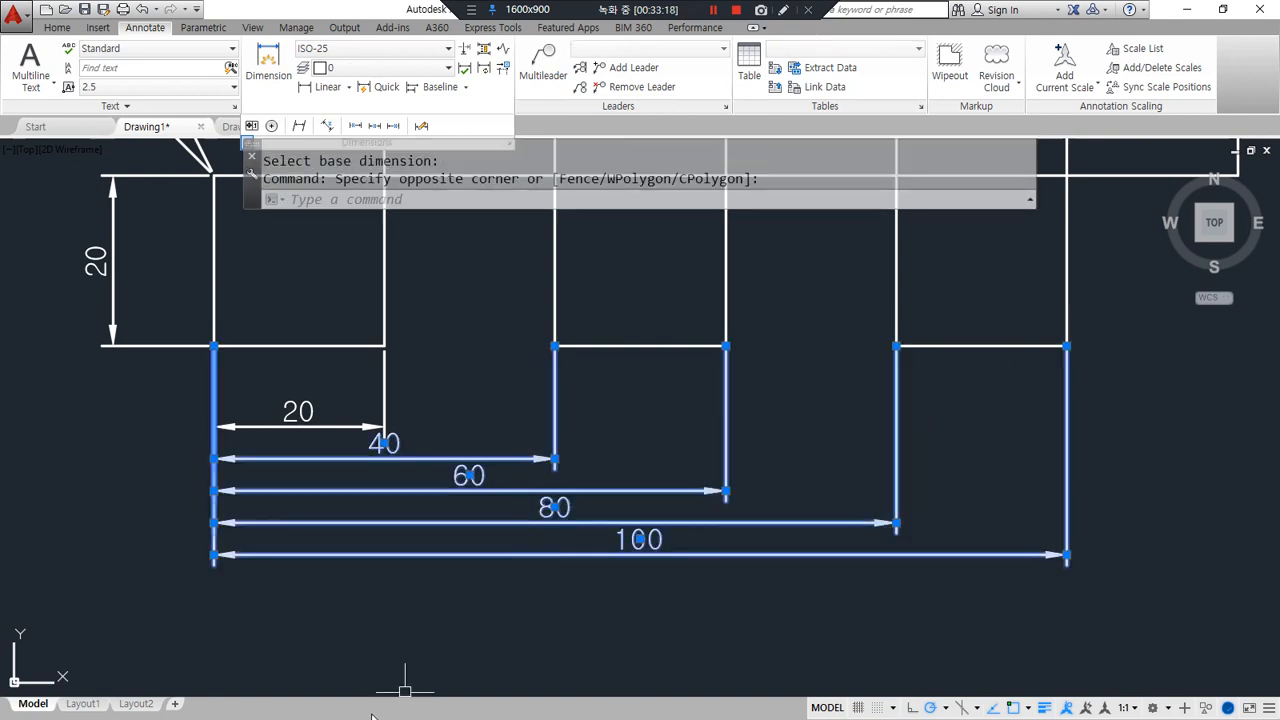
type("e")
key("Return")
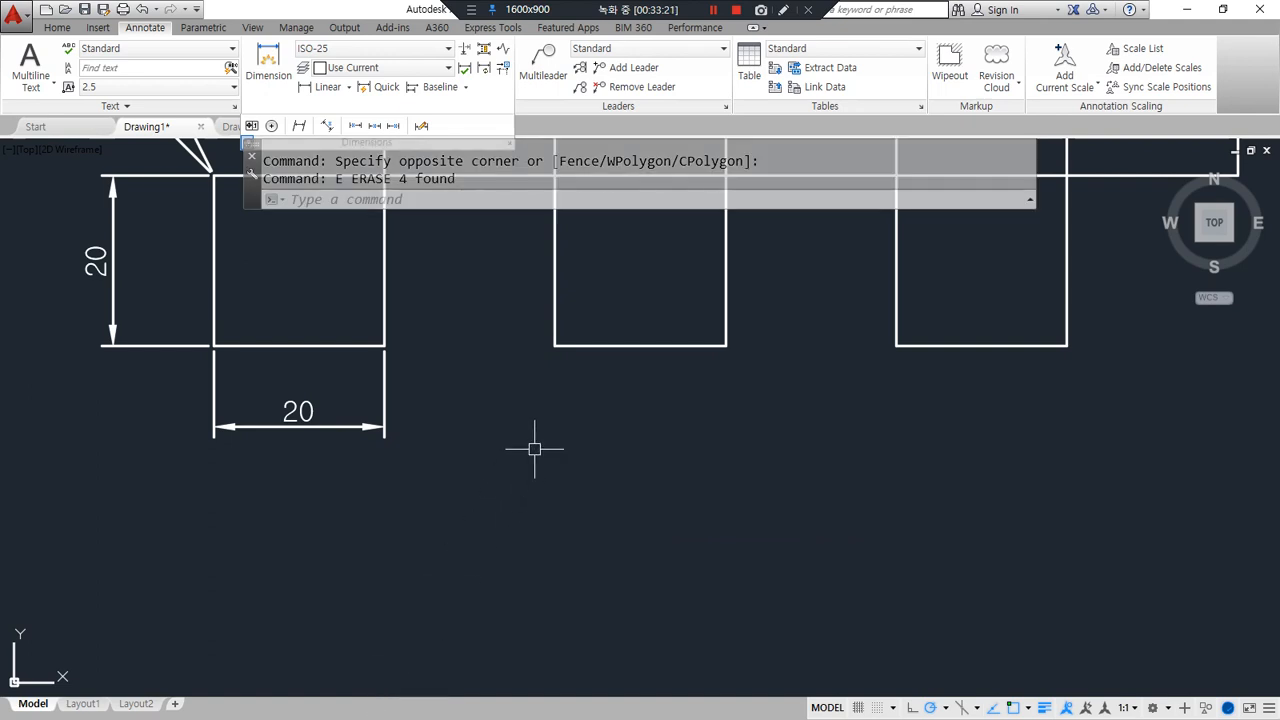
Repeat the Baseline dimensioning from the width dimension's left extension line, picking the four bottom corners of the middle and right squares.
mouse_move(197, 333)
left_mouse_down()
mouse_move(420, 480)
mouse_move(232, 320)
left_mouse_up()
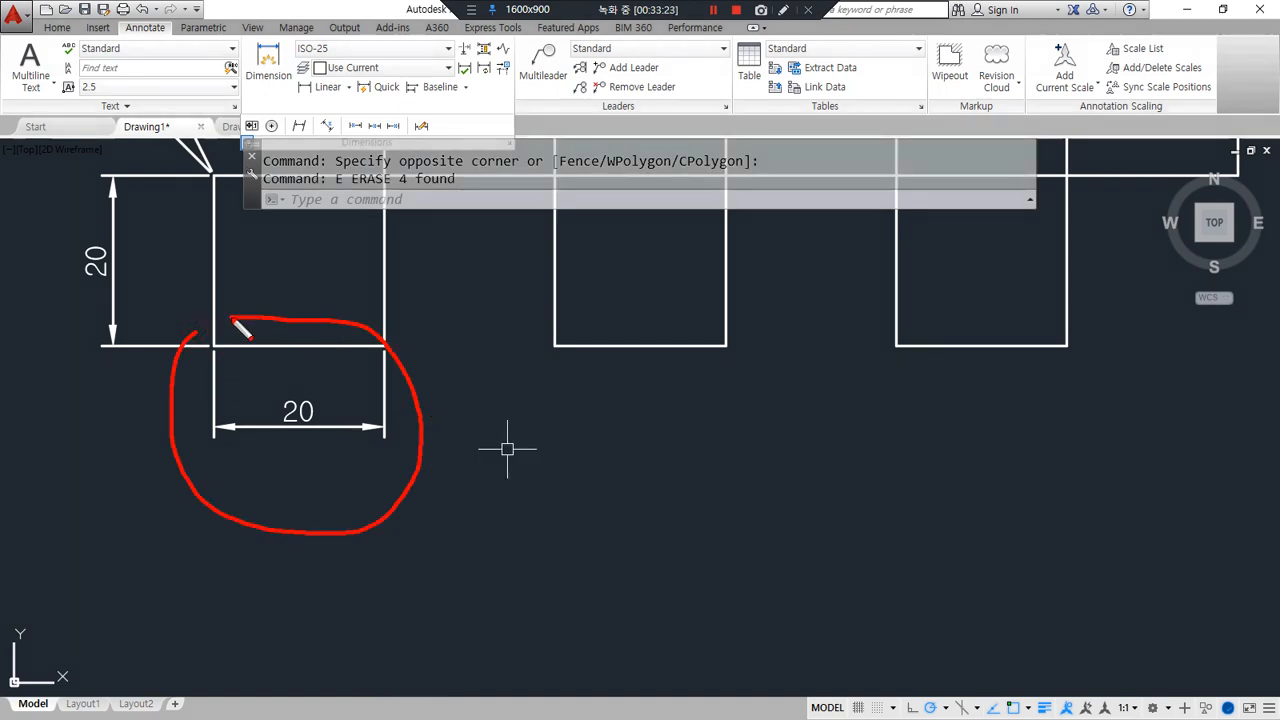
left_click(432, 87)
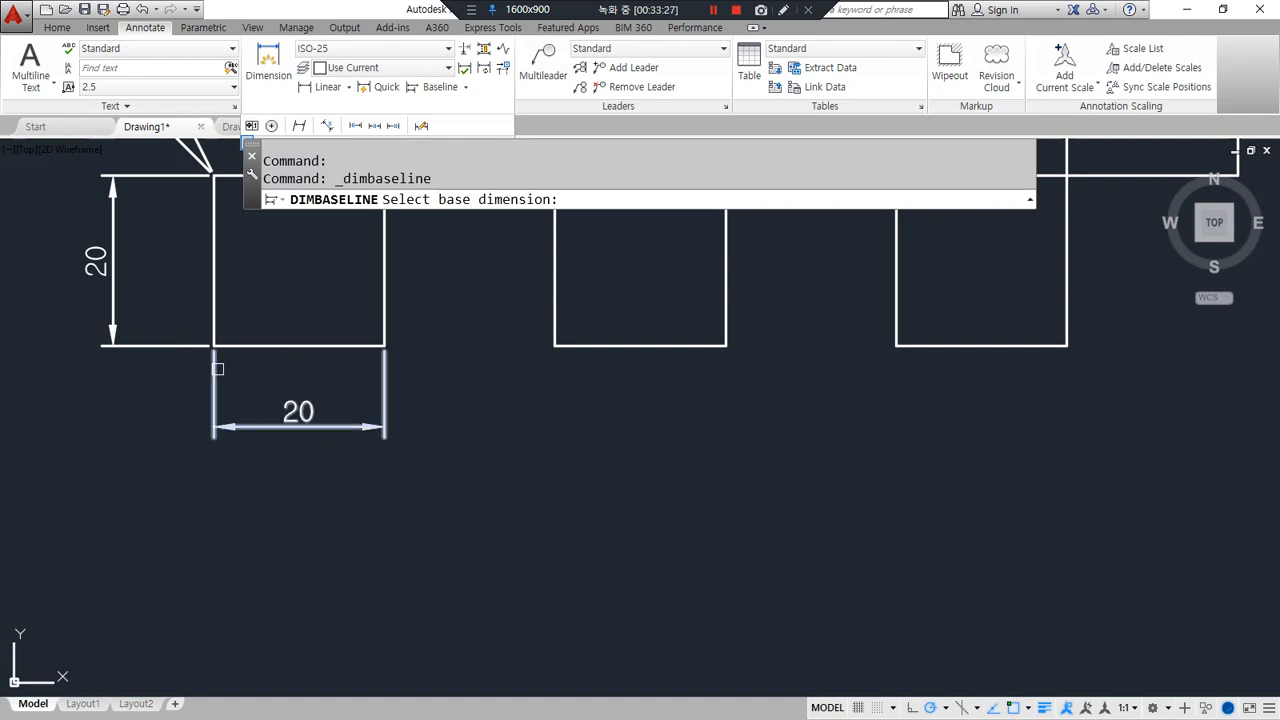
left_click(218, 369)
left_click(555, 346)
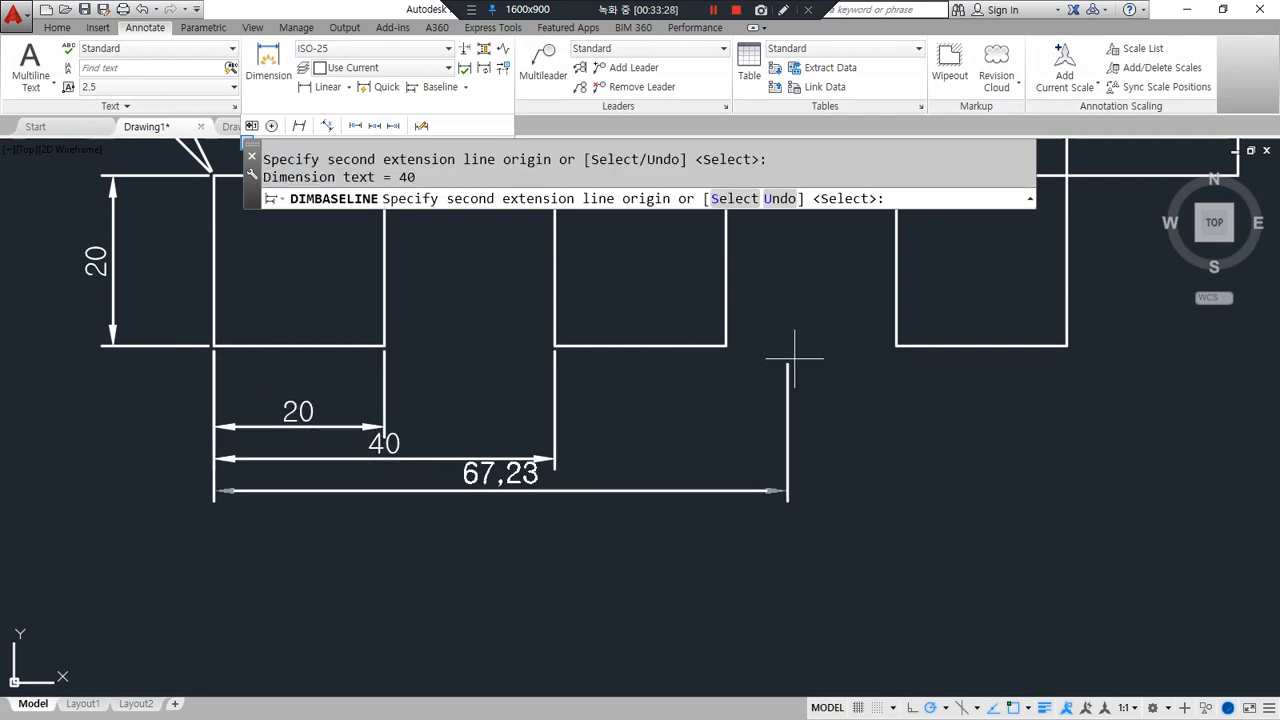
left_click(727, 346)
left_click(897, 345)
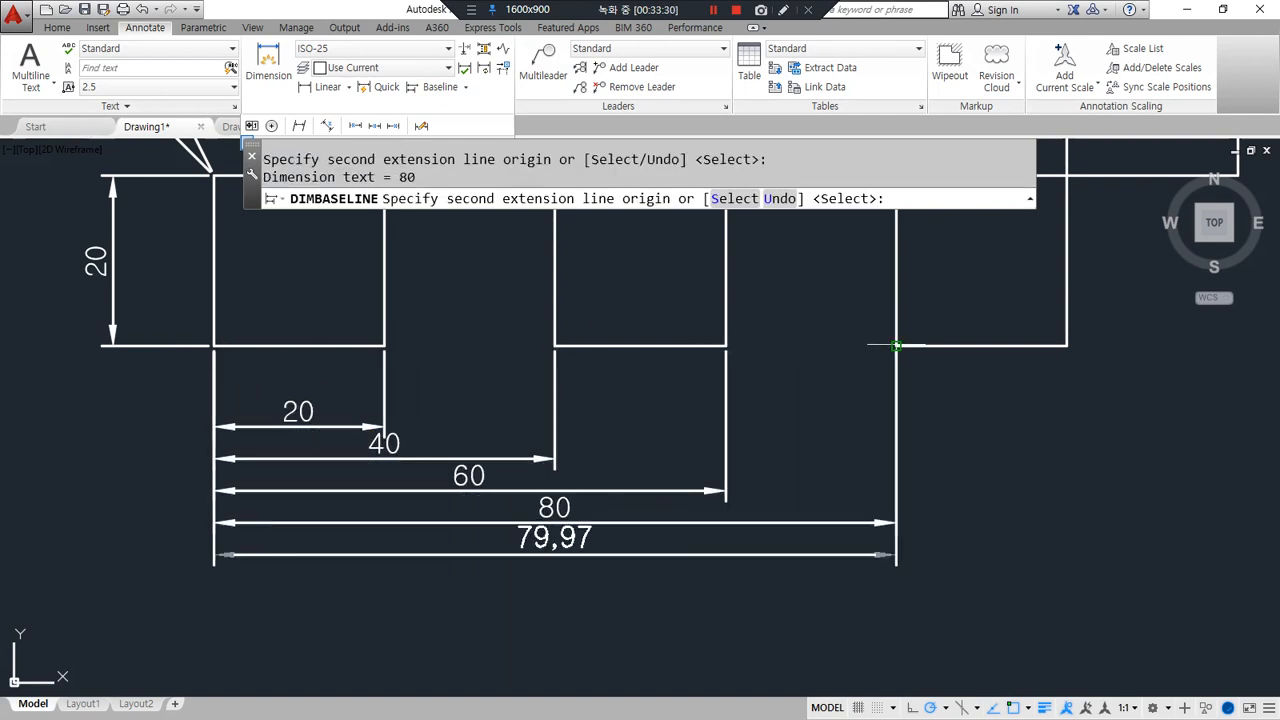
left_click(1066, 345)
key("Return")
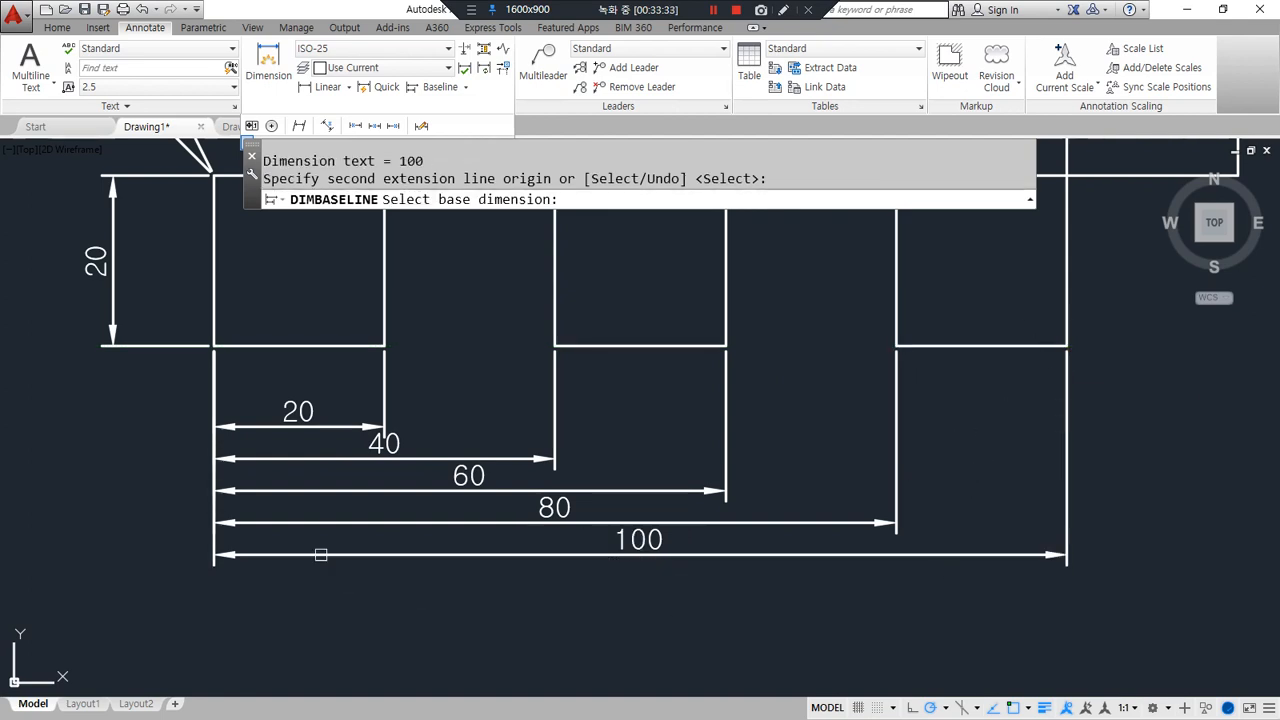
key("Escape")
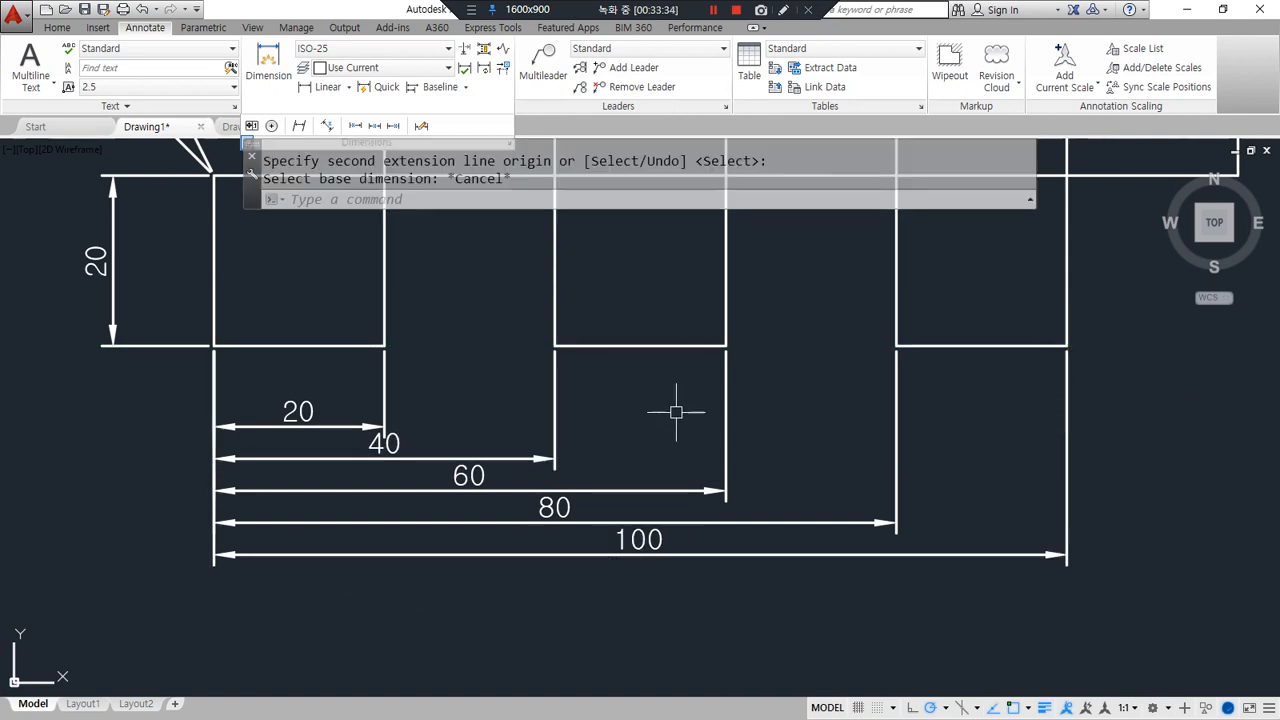
key("ctrl+alt+d")
mouse_move(390, 470)
left_mouse_down()
mouse_move(353, 459)
mouse_move(390, 469)
left_mouse_up()
mouse_move(464, 494)
left_mouse_down()
mouse_move(450, 470)
mouse_move(471, 481)
left_mouse_up()
left_click_drag(531, 511, 540, 521)
mouse_move(632, 556)
left_mouse_down()
mouse_move(634, 543)
mouse_move(638, 561)
left_mouse_up()
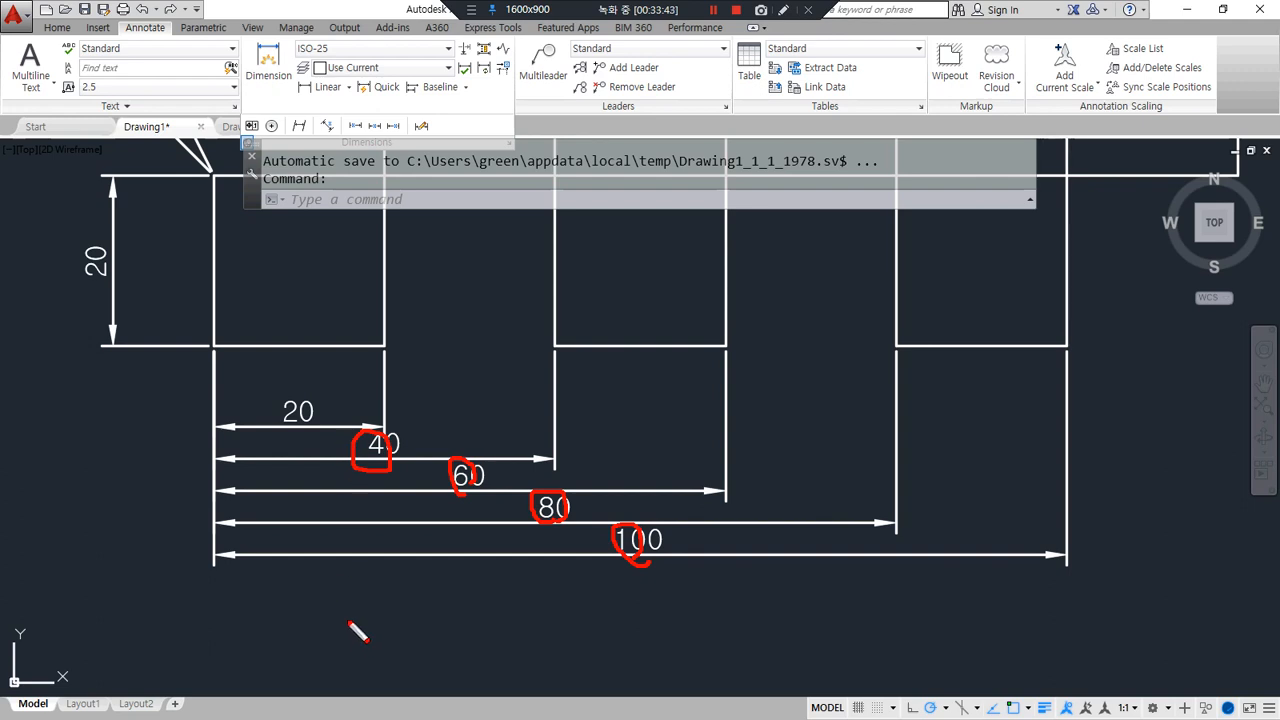
key("Escape")
Switch to the Notepad command notes and append "(dimdli)" directly after DIMBASeline.
key("alt+Tab")
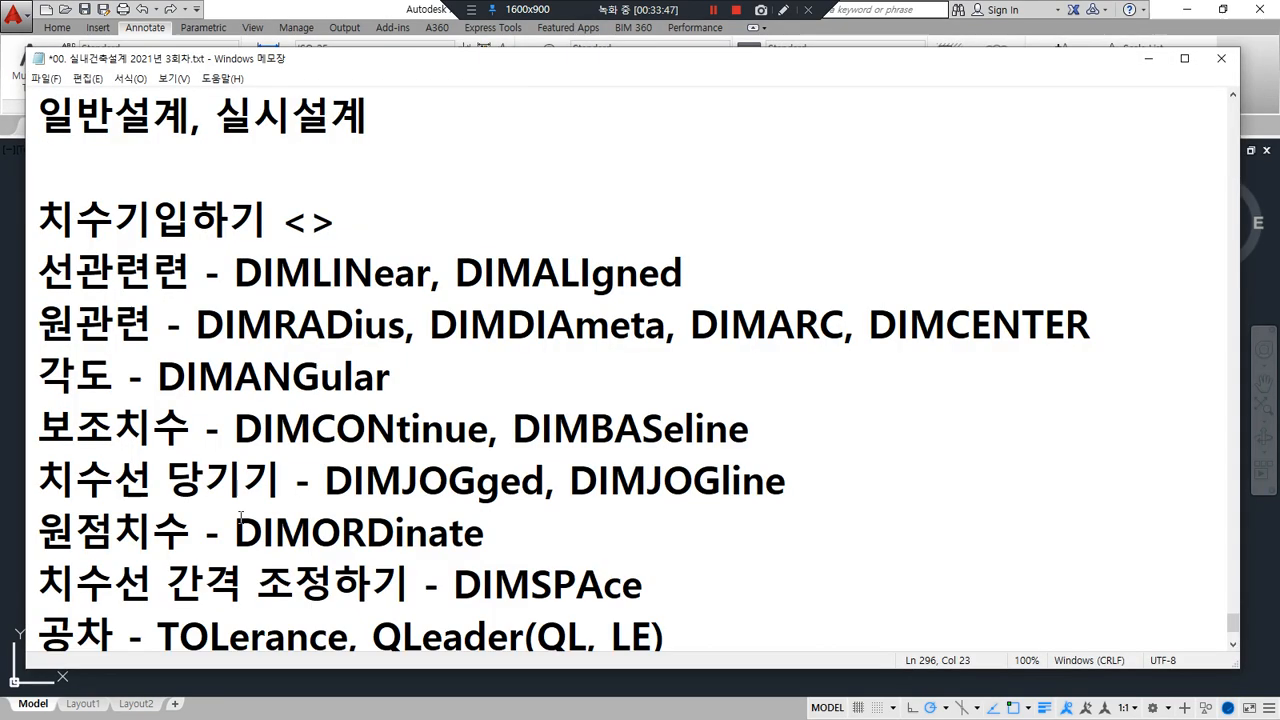
left_click(821, 433)
type("(ㅇㅑ")
key("BackSpace")
key("BackSpace")
key("Hangul")
type("dimdli)")
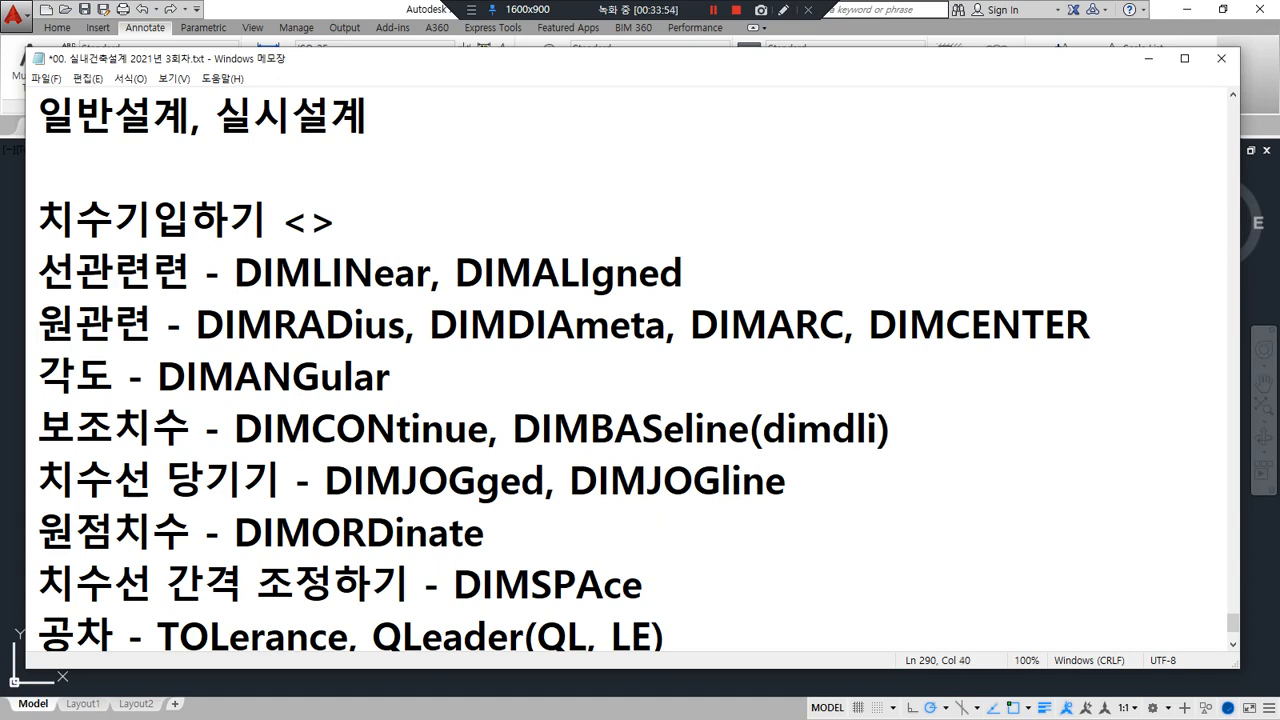
Switch back to AutoCAD and erase the four baseline dimensions beneath the lower-left square's width dimension.
left_click(322, 8)
left_click(519, 585)
left_click(486, 449)
type("e")
key("Return")
Set the DIMDLI baseline spacing variable to 8.
type("dim")
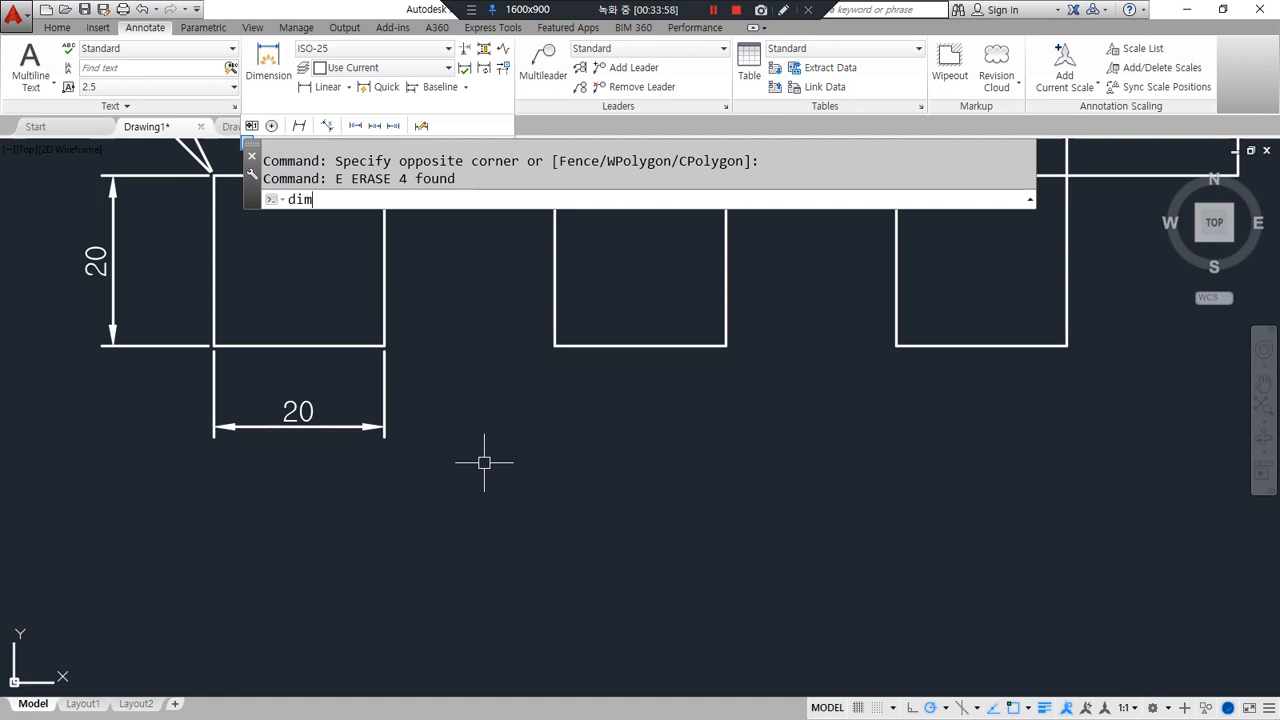
type("dli")
key("Return")
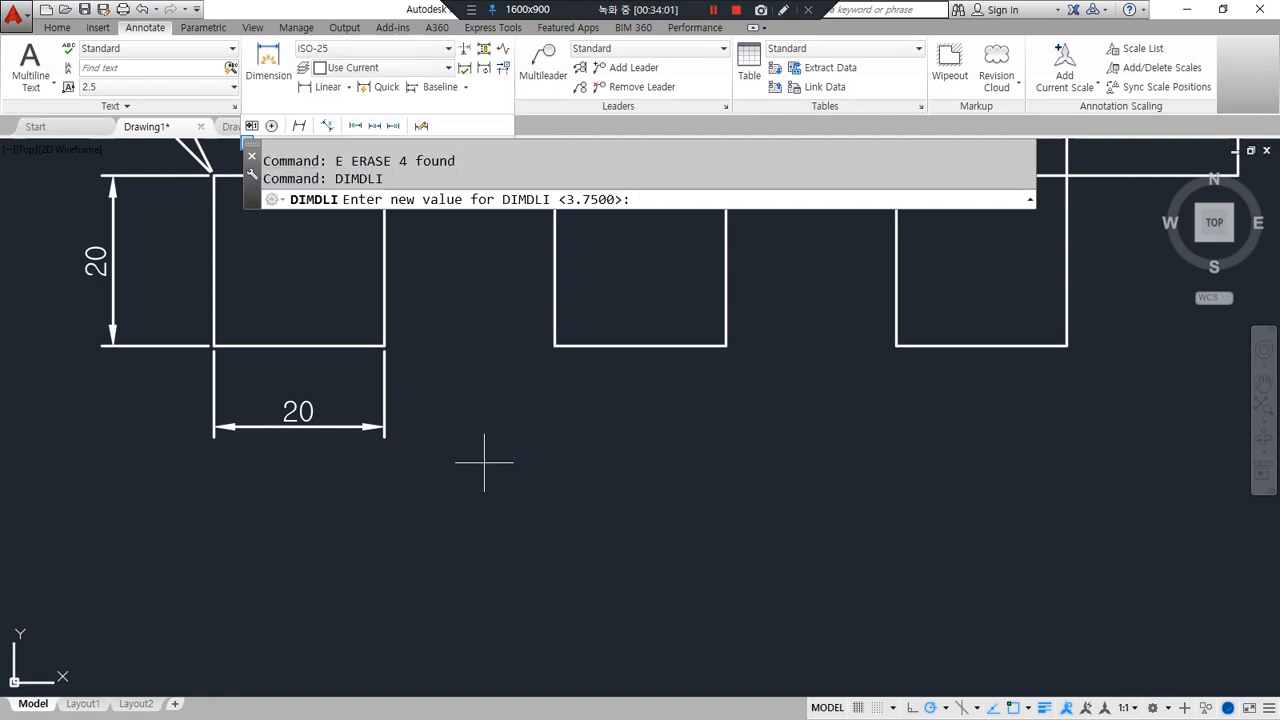
mouse_move(668, 232)
left_mouse_down()
mouse_move(723, 183)
mouse_move(666, 240)
left_mouse_up()
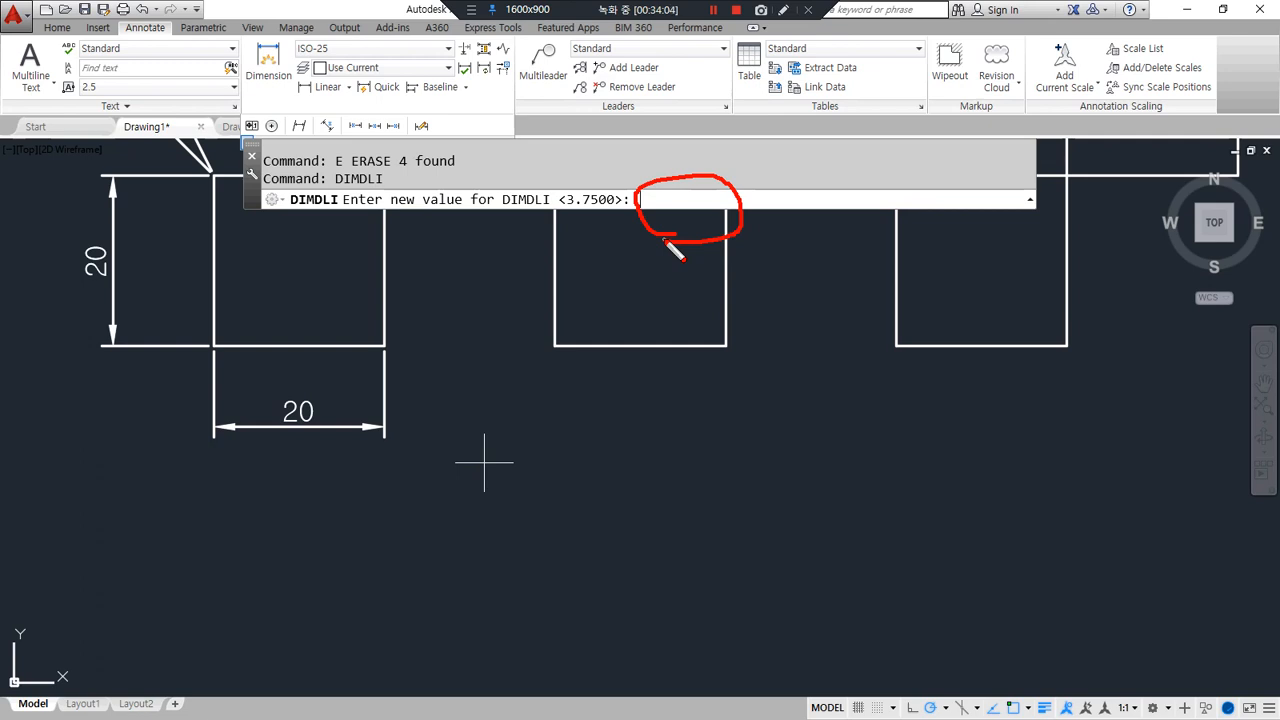
key("Escape")
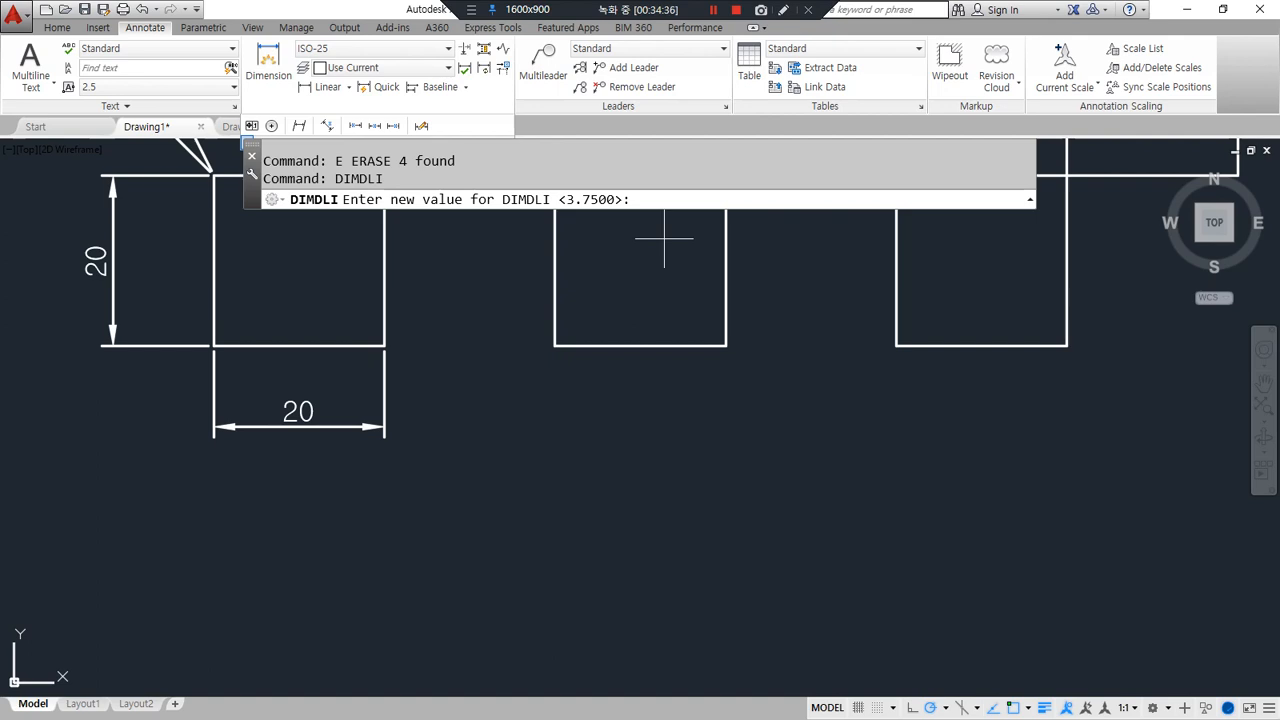
type("8")
key("Return")
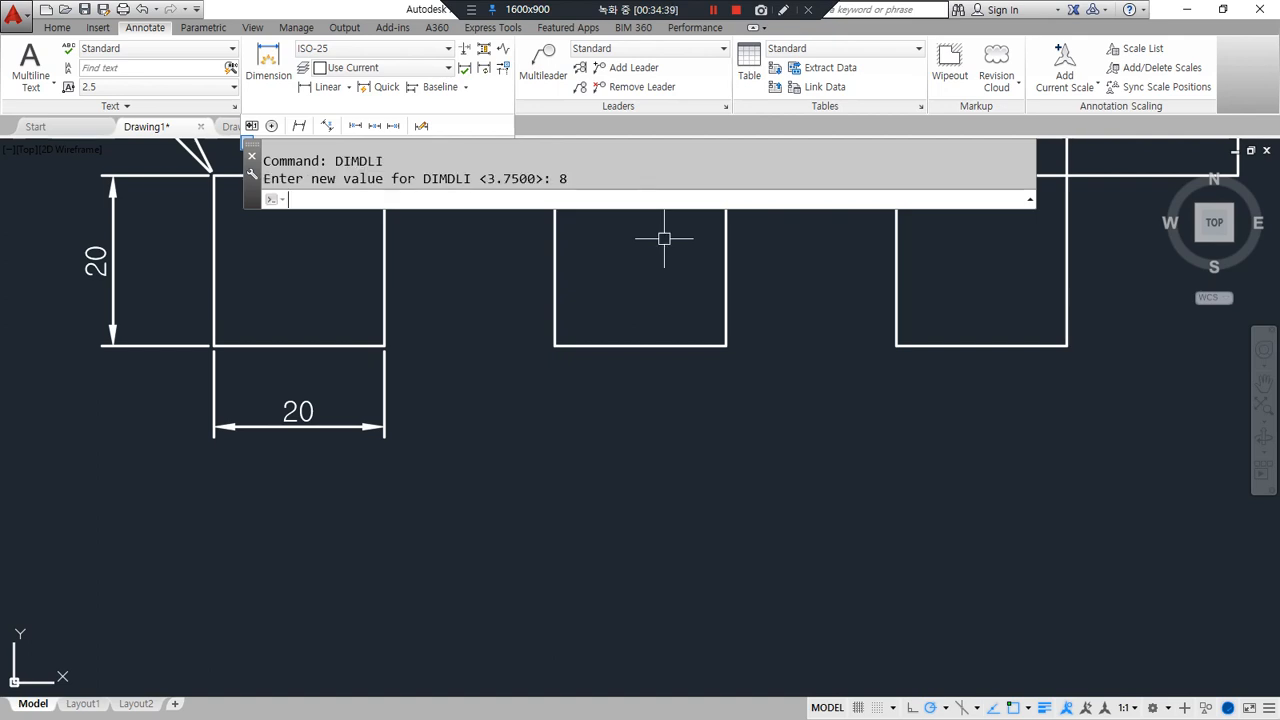
Add Baseline dimensions at the wider spacing from the width dimension's left extension line to the middle and right squares' bottom corners.
left_click(437, 87)
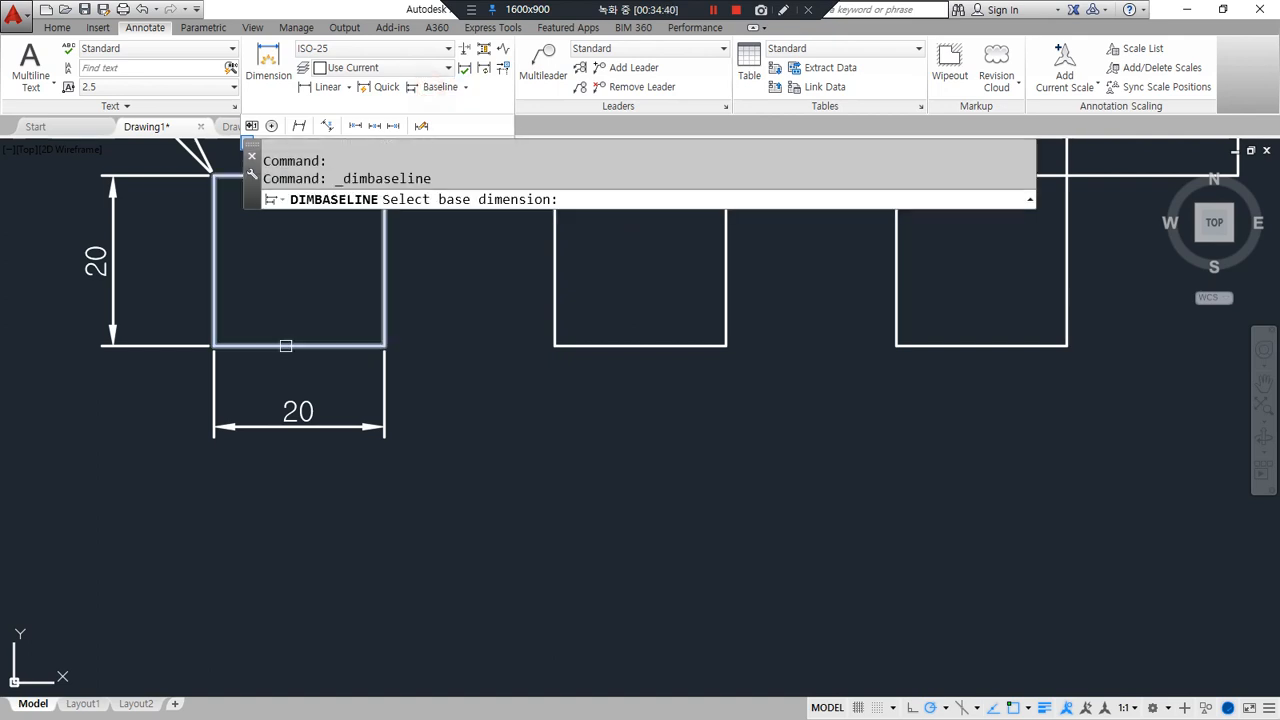
left_click(220, 366)
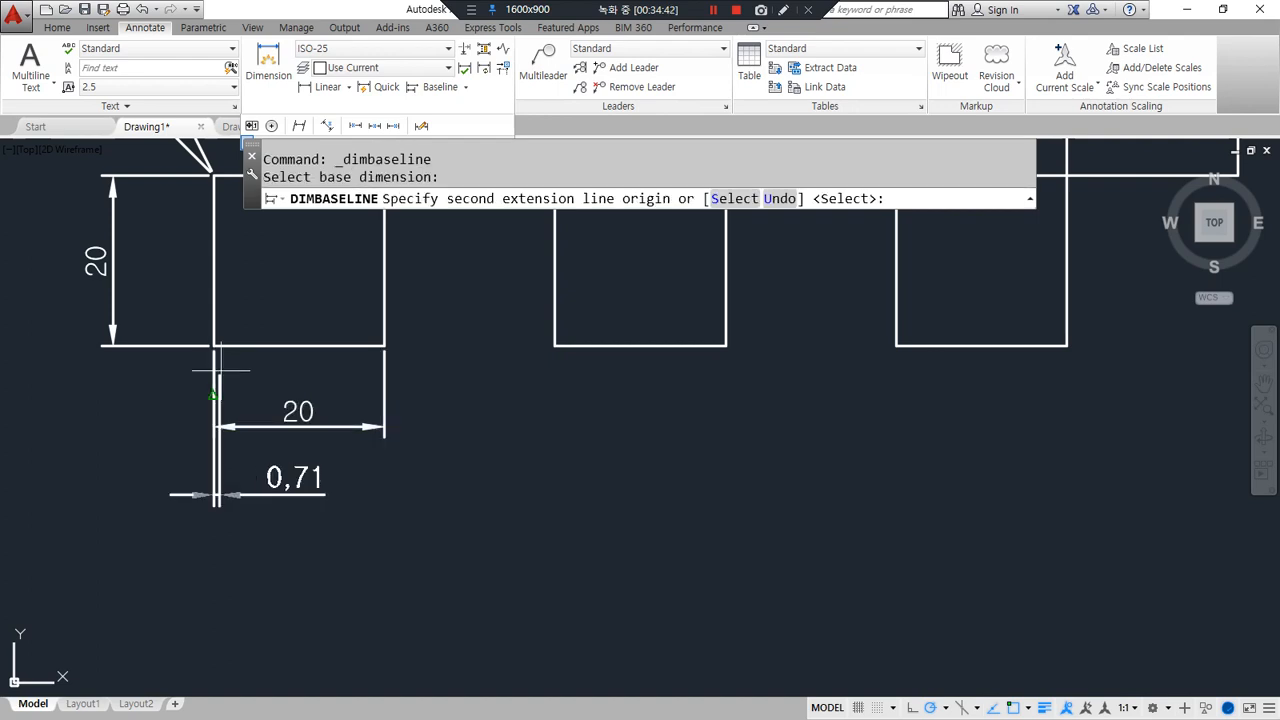
left_click(555, 346)
left_click(726, 346)
left_click(896, 346)
left_click(1068, 346)
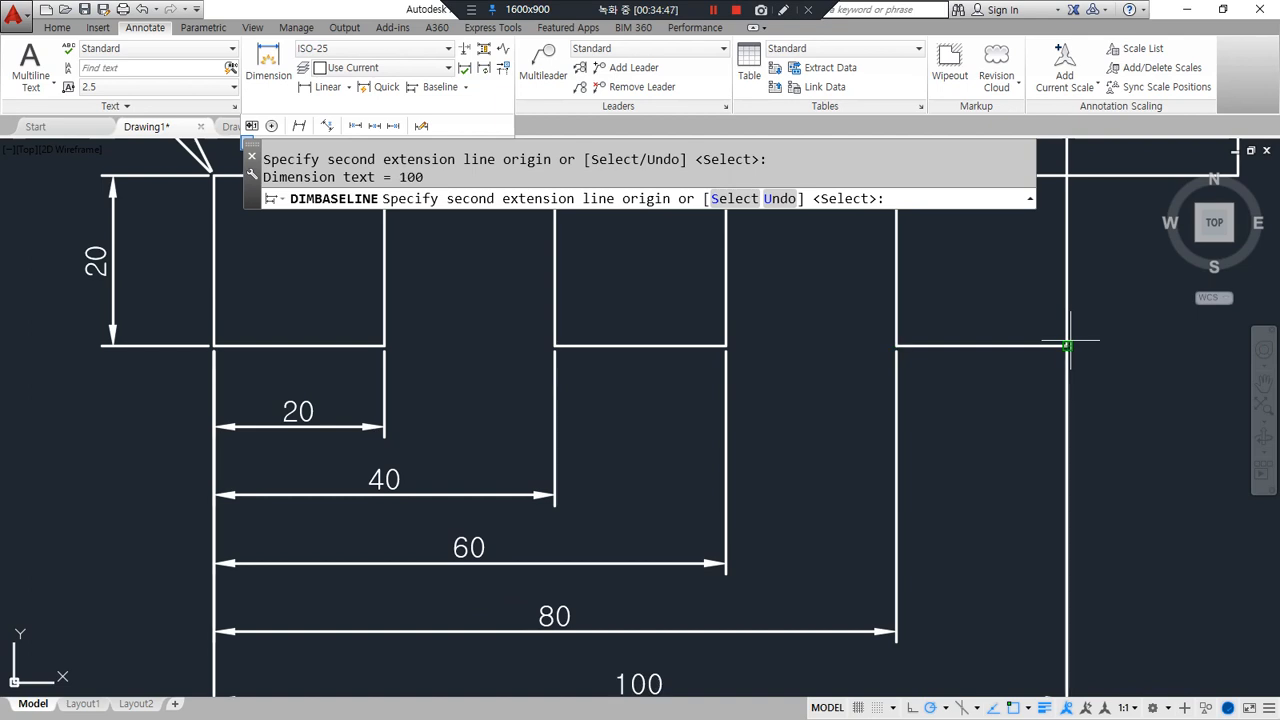
middle_click_drag(995, 408, 972, 335)
key("Escape")
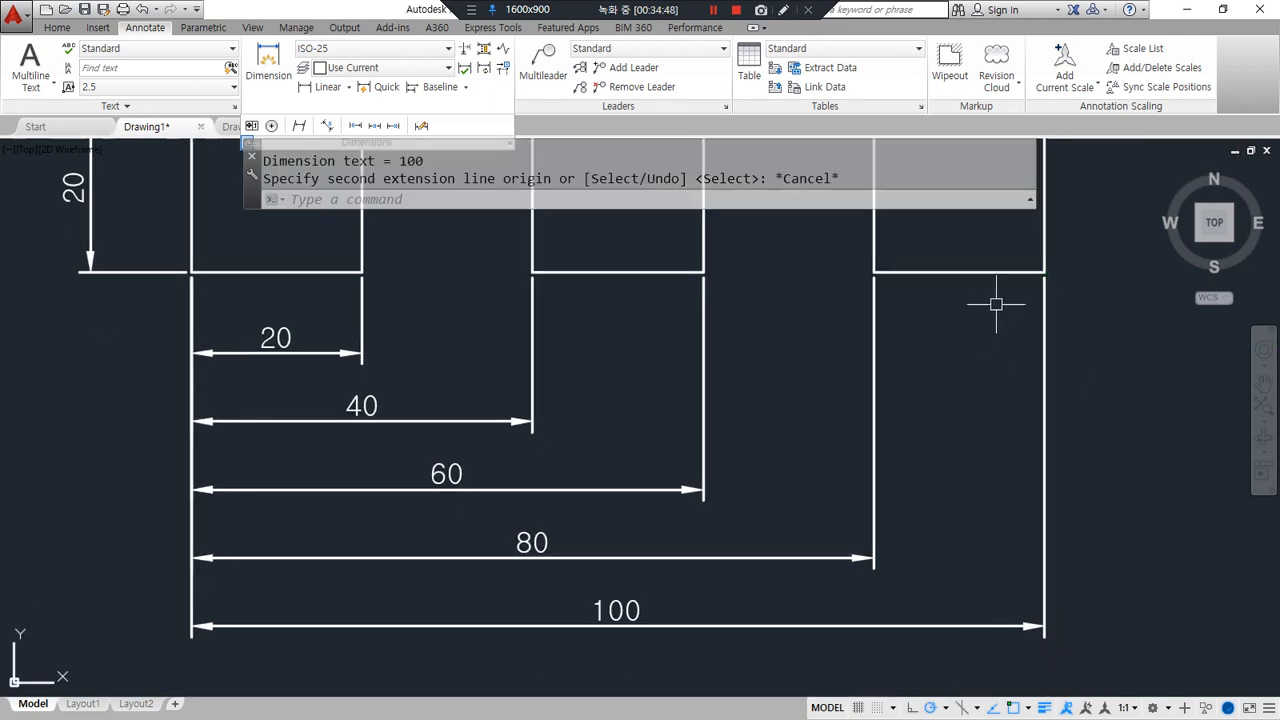
Erase the four widely spaced baseline dimensions below the lower-left square's width dimension.
left_click(535, 650)
left_click(466, 410)
type("e")
key("Return")
Set the DIMDLI baseline spacing variable to 3.75.
type("dimdli")
key("Return")
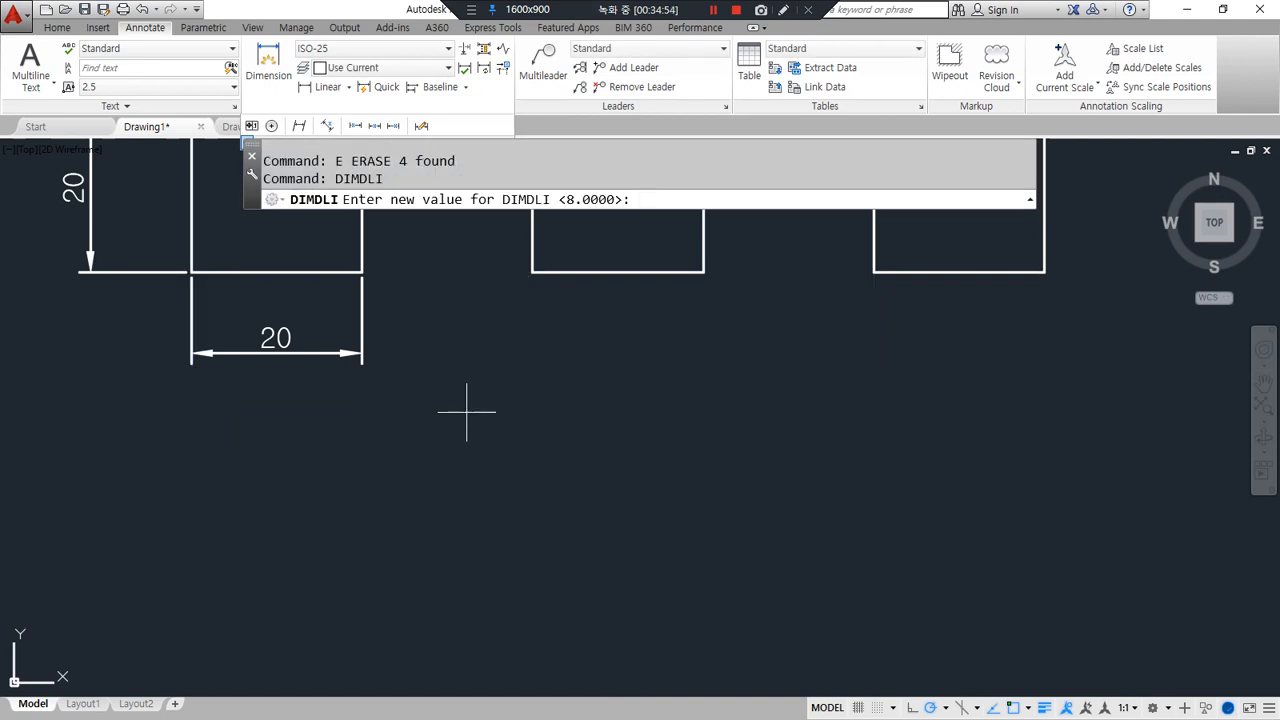
type("3.7")
key("Return")
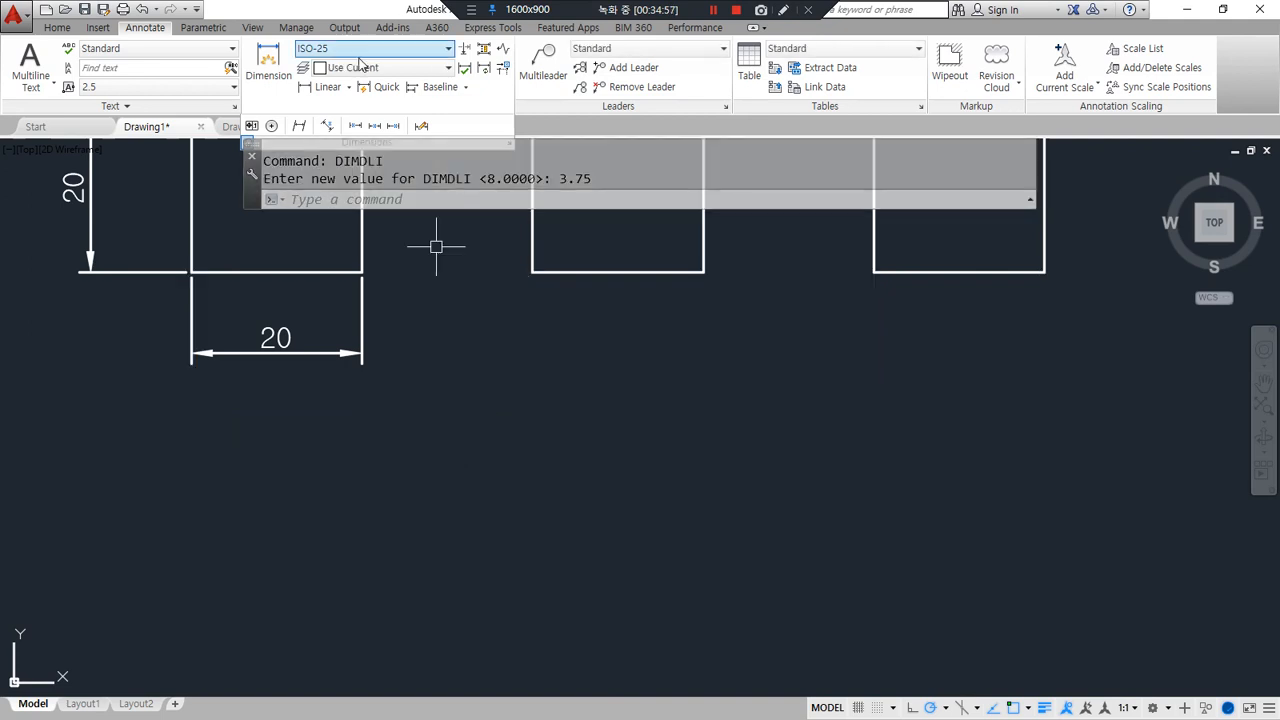
Add closely spaced Baseline dimensions from the width dimension's left extension line to all four bottom corners of the middle and right squares.
left_click(437, 87)
left_click(196, 309)
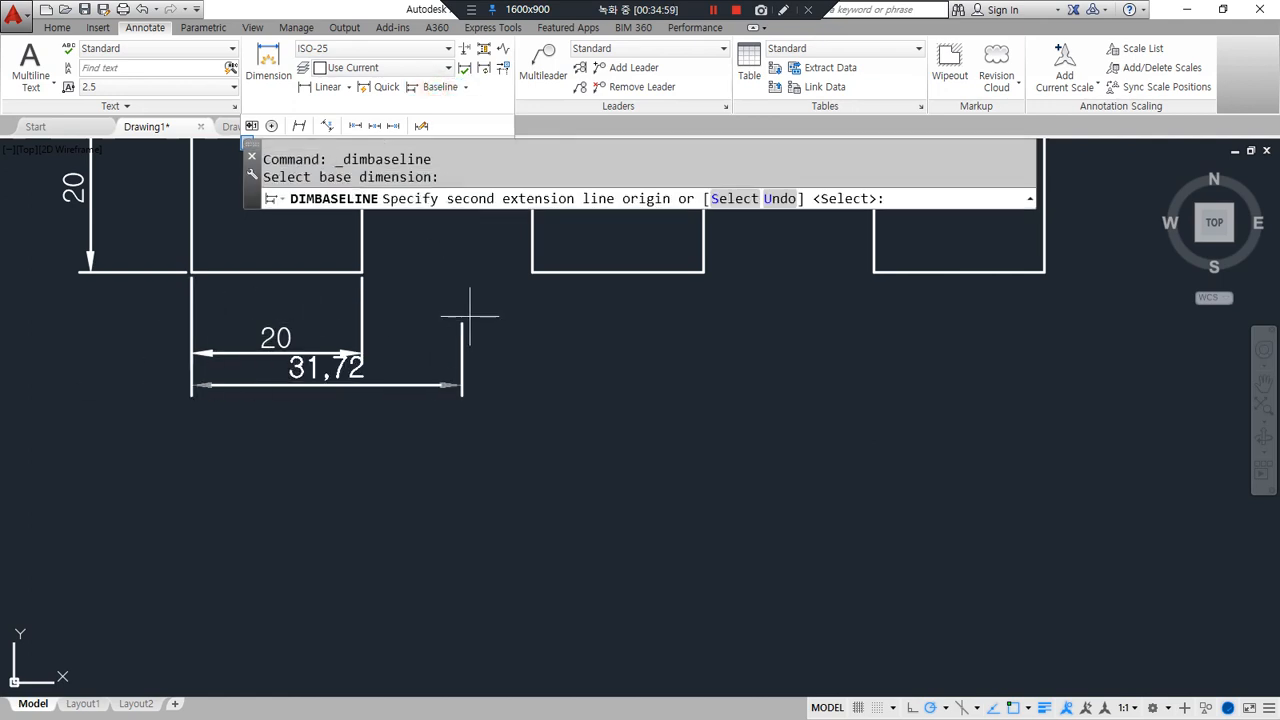
left_click(533, 271)
left_click(704, 271)
left_click(874, 271)
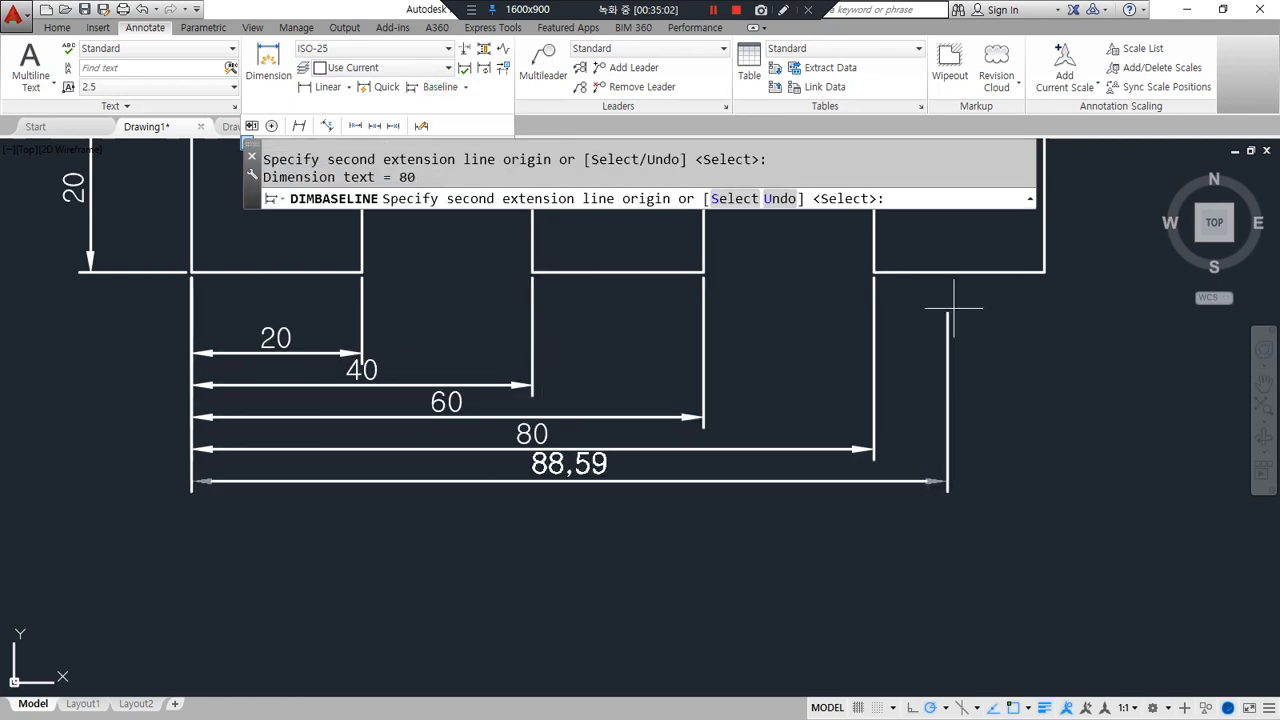
left_click(1045, 271)
key("Return")
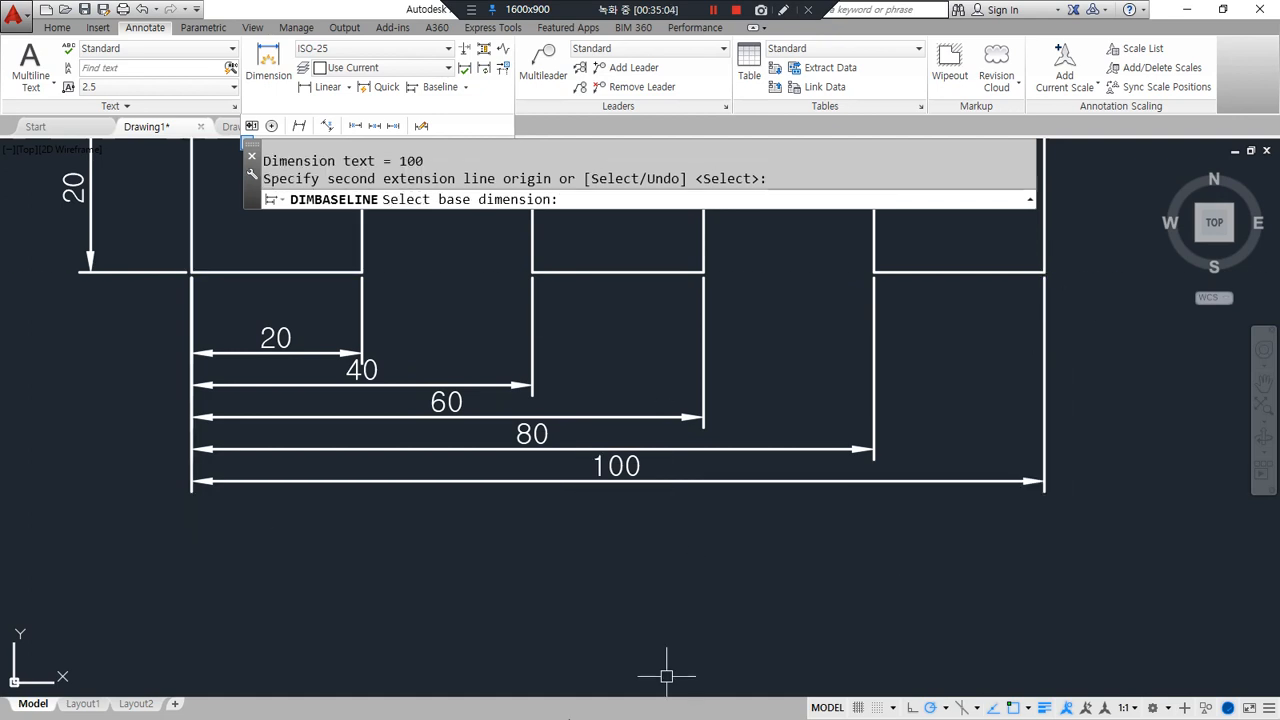
key("Escape")
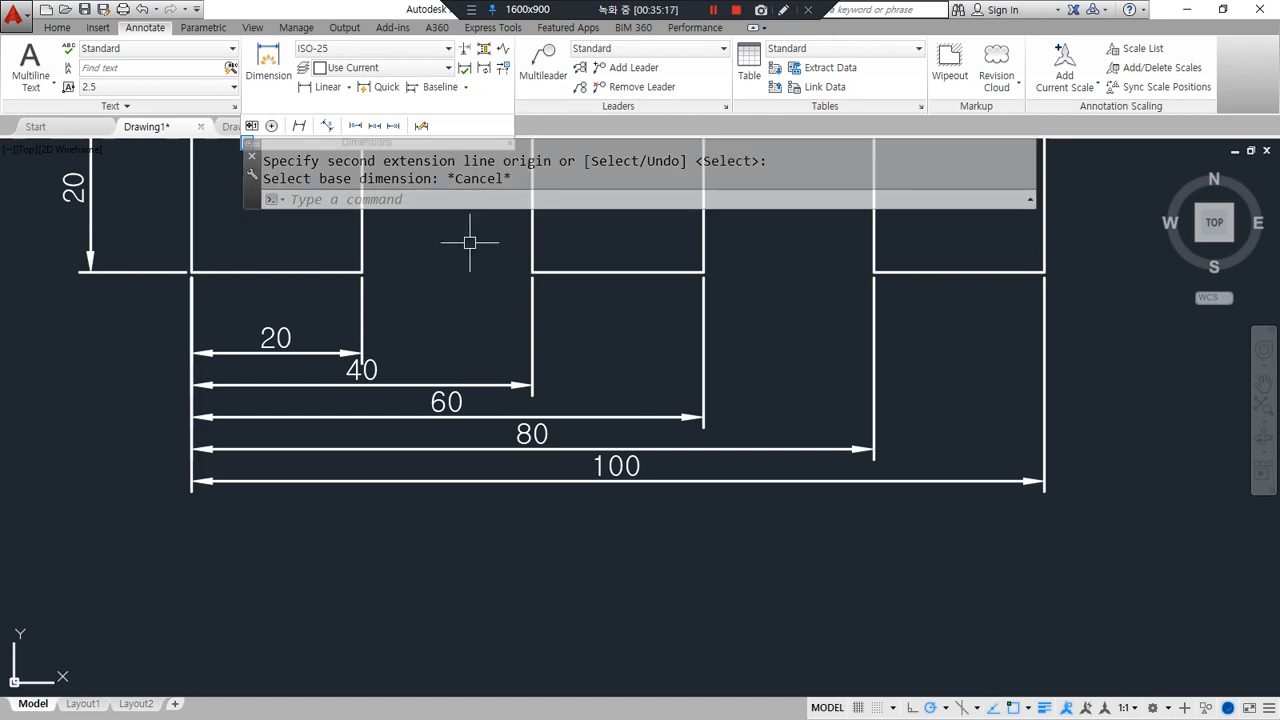
key("ctrl+alt+d")
mouse_move(499, 58)
left_mouse_down()
mouse_move(480, 60)
mouse_move(481, 34)
mouse_move(502, 60)
mouse_move(469, 46)
mouse_move(503, 62)
mouse_move(469, 43)
mouse_move(505, 64)
mouse_move(480, 48)
mouse_move(498, 56)
left_mouse_up()
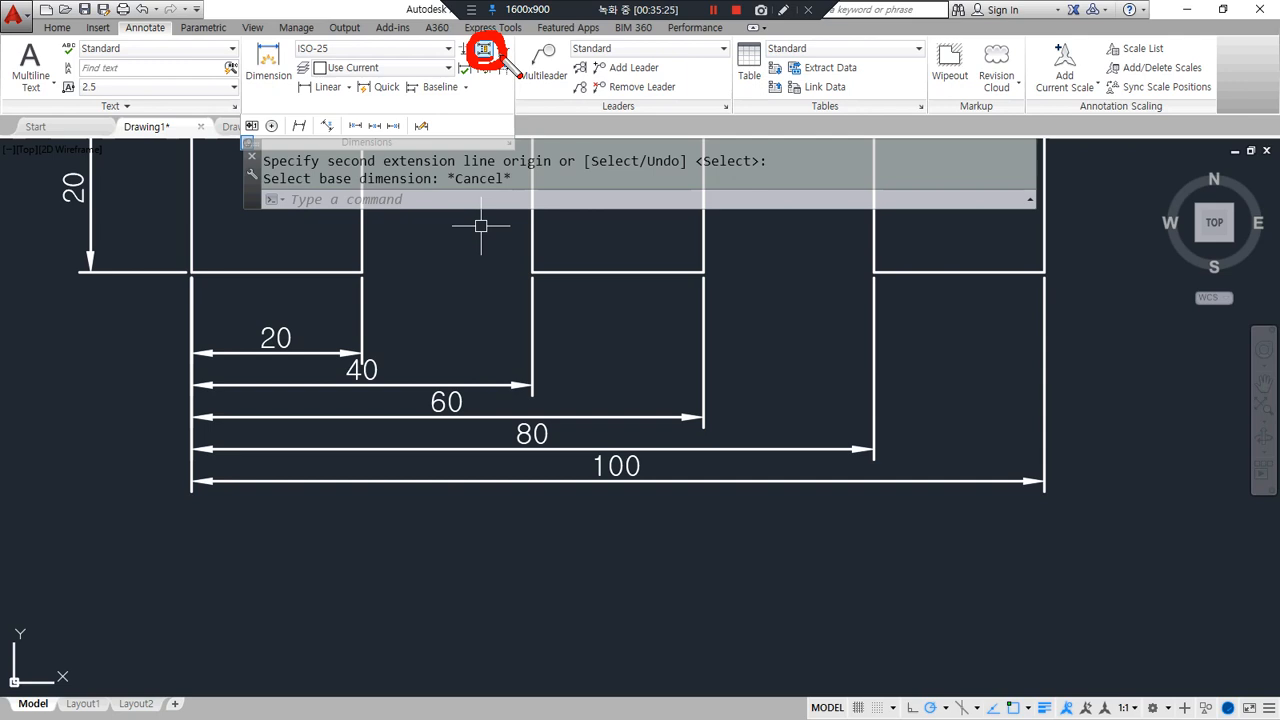
Space the four baseline dimensions 6 units apart with Adjust Space, using the lower-left square's width dimension as the base.
key("Escape")
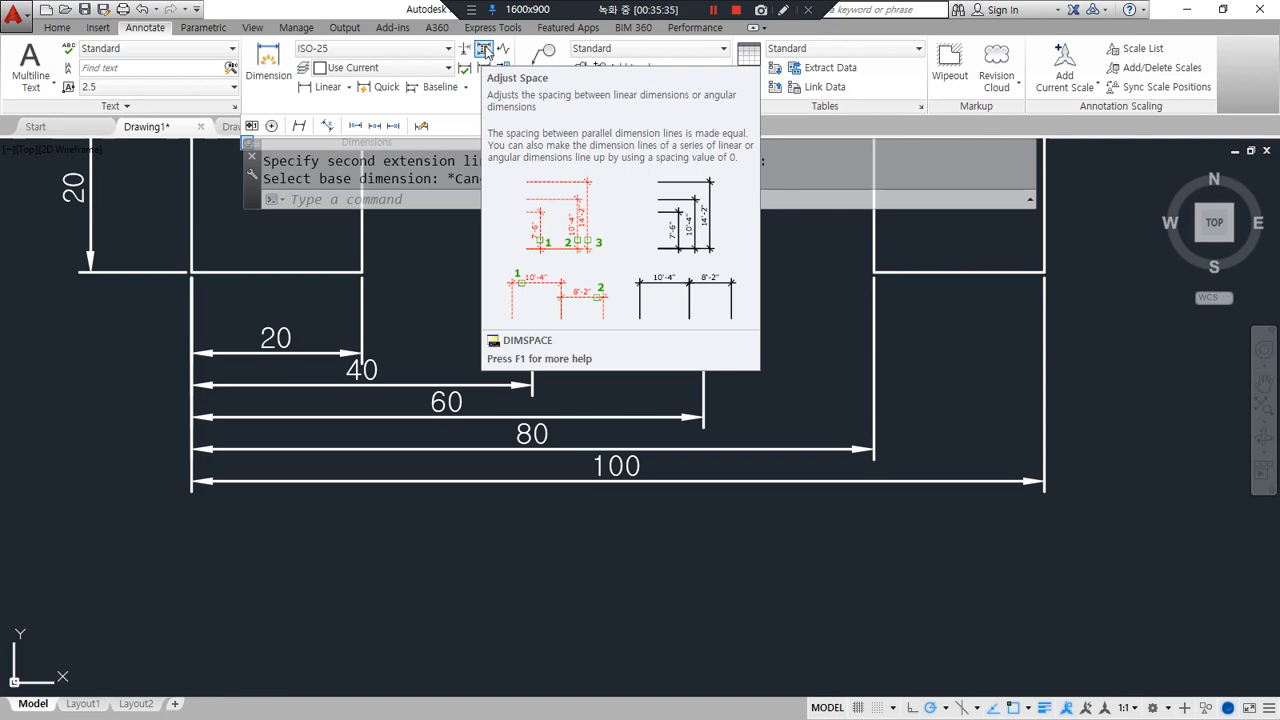
left_click(486, 50)
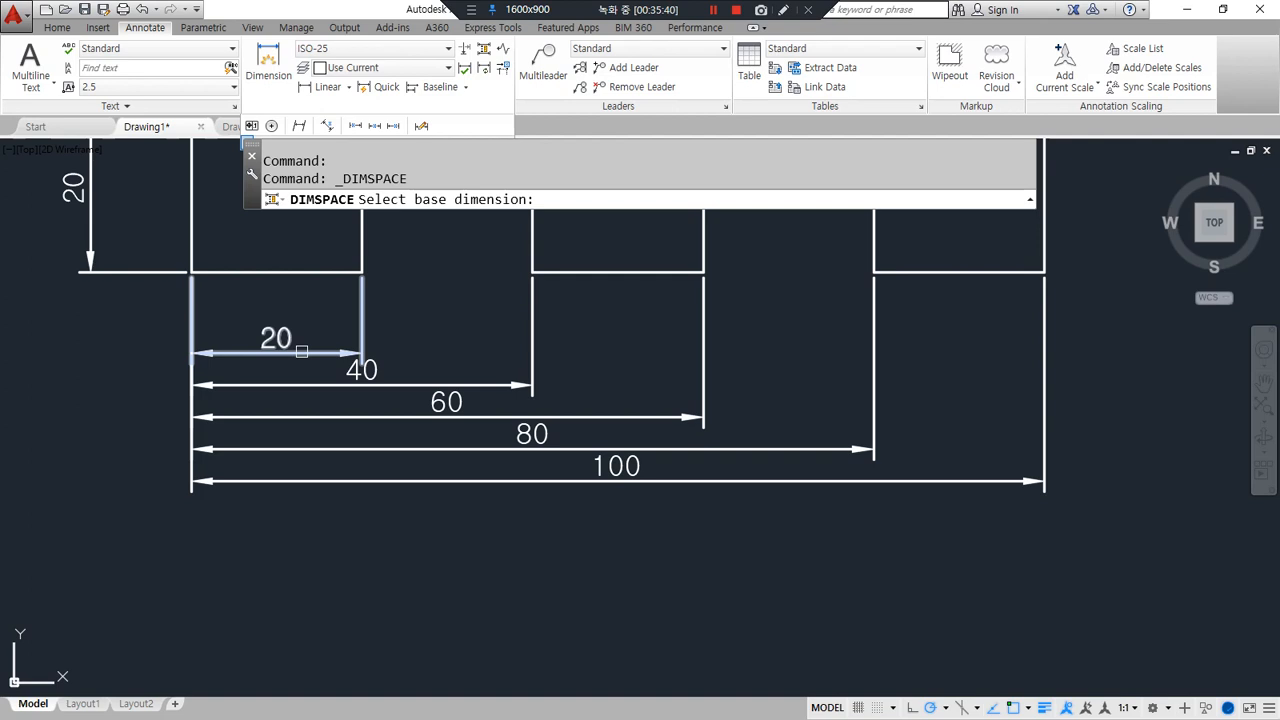
left_click(301, 351)
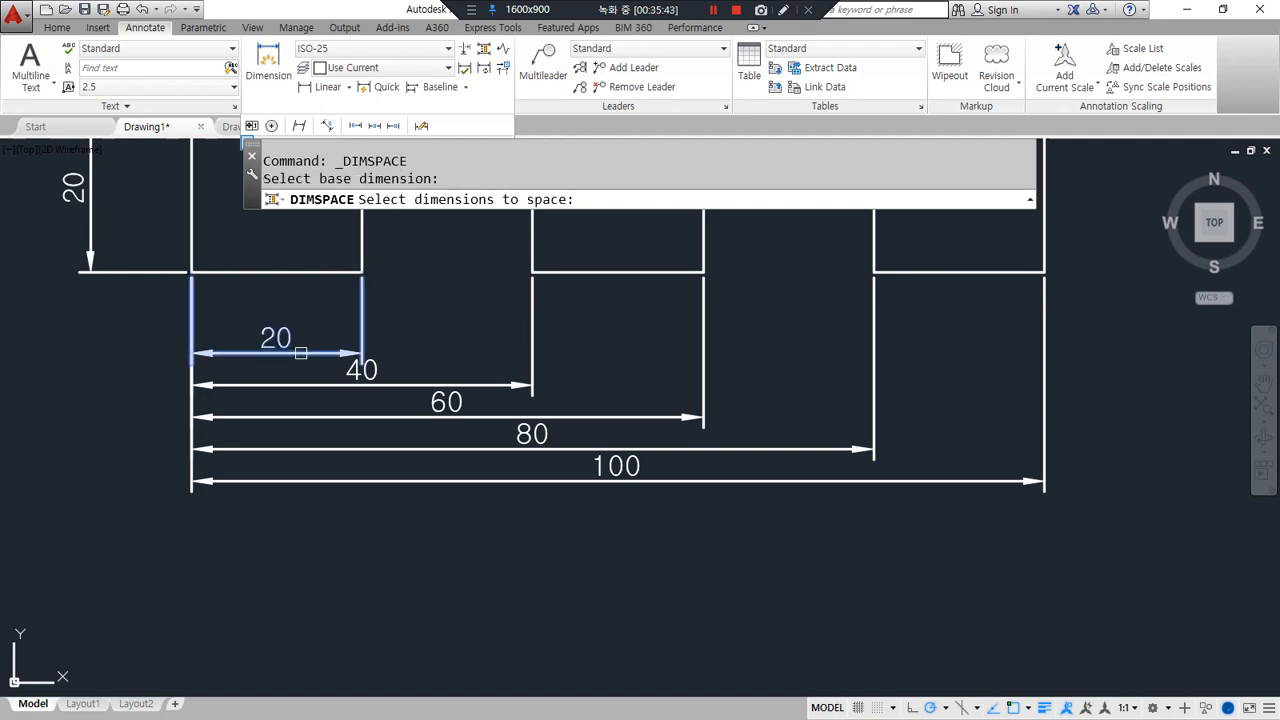
left_click(494, 362)
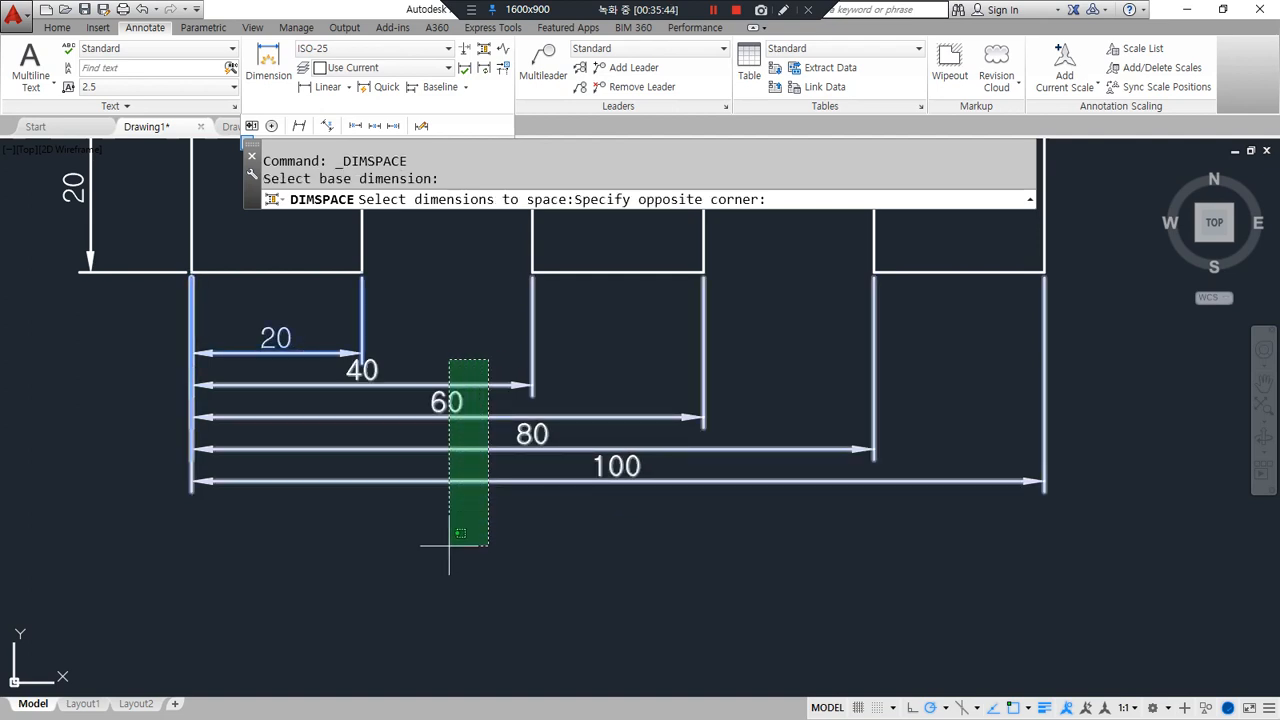
left_click(431, 583)
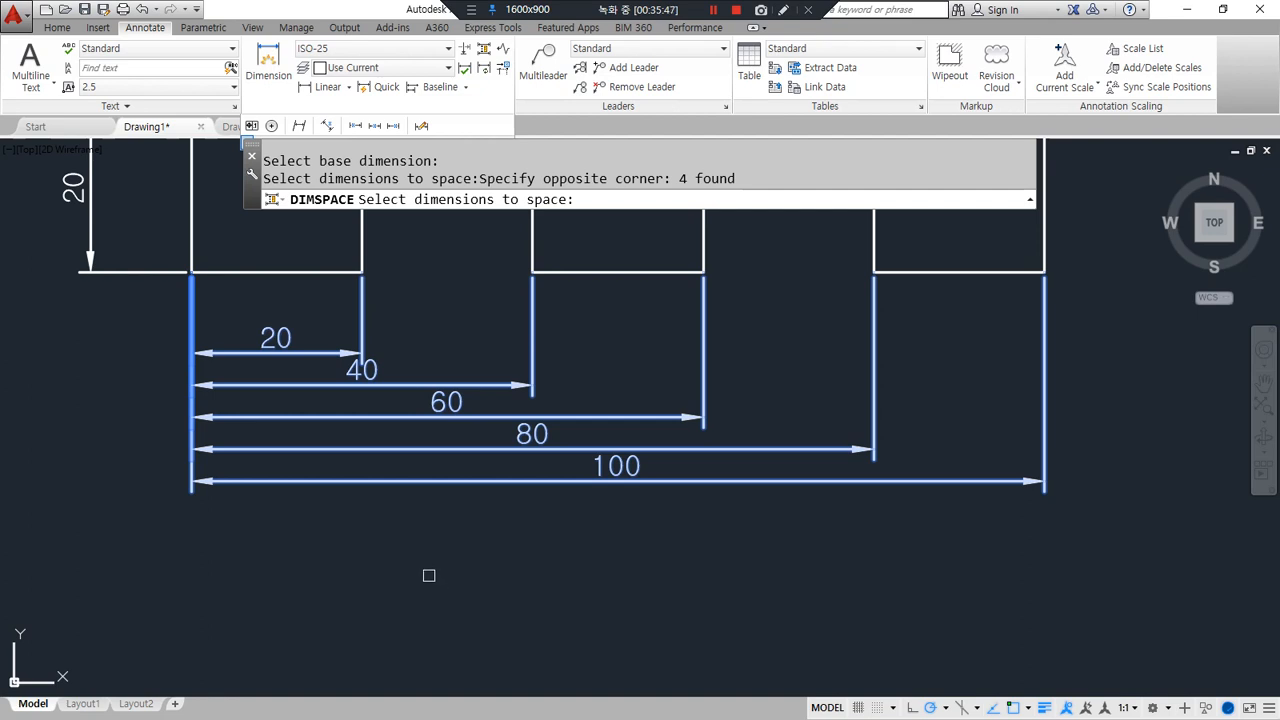
key("Return")
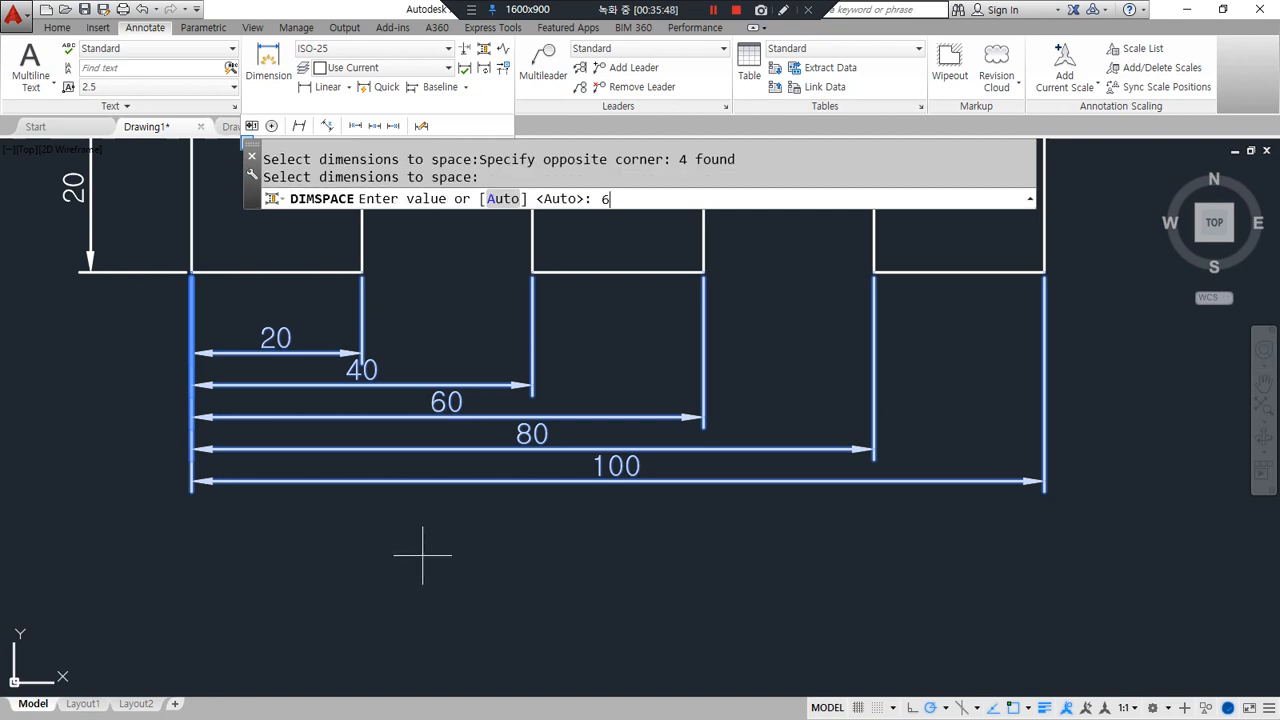
type("6")
key("Return")
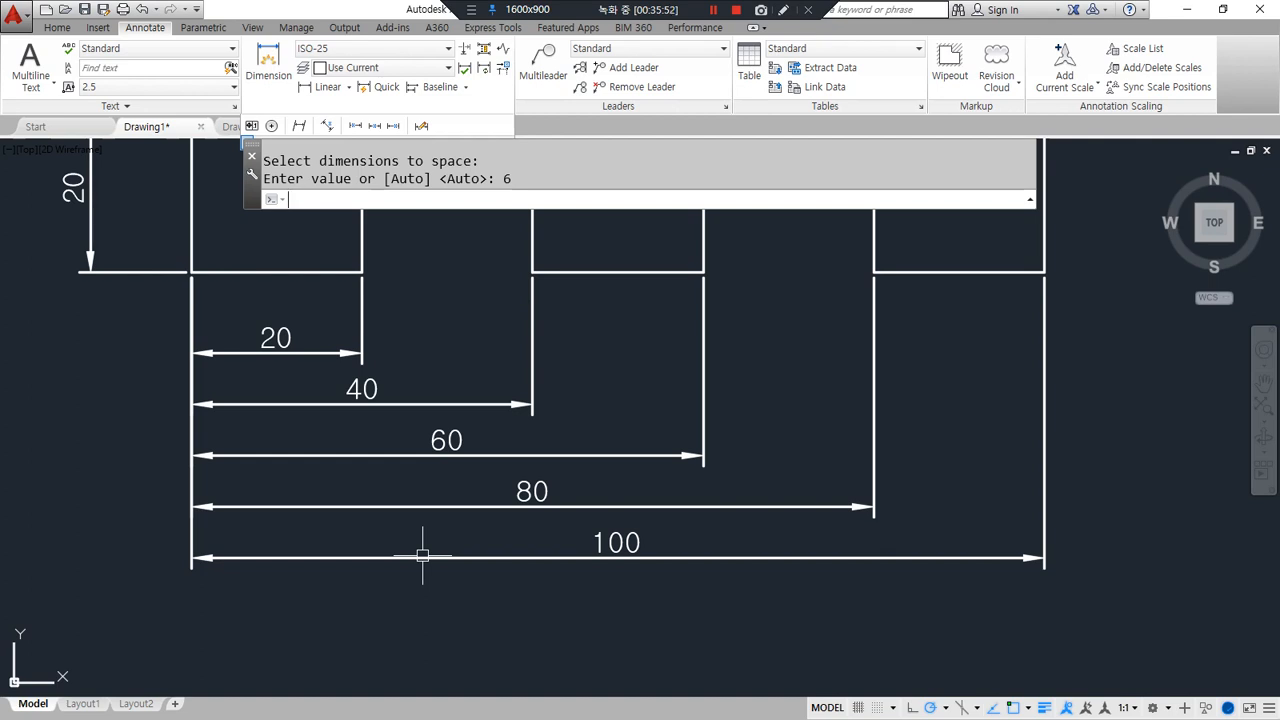
Erase the four dimensions below the lower-left square's width dimension.
key("Escape")
left_click(591, 608)
left_click(428, 363)
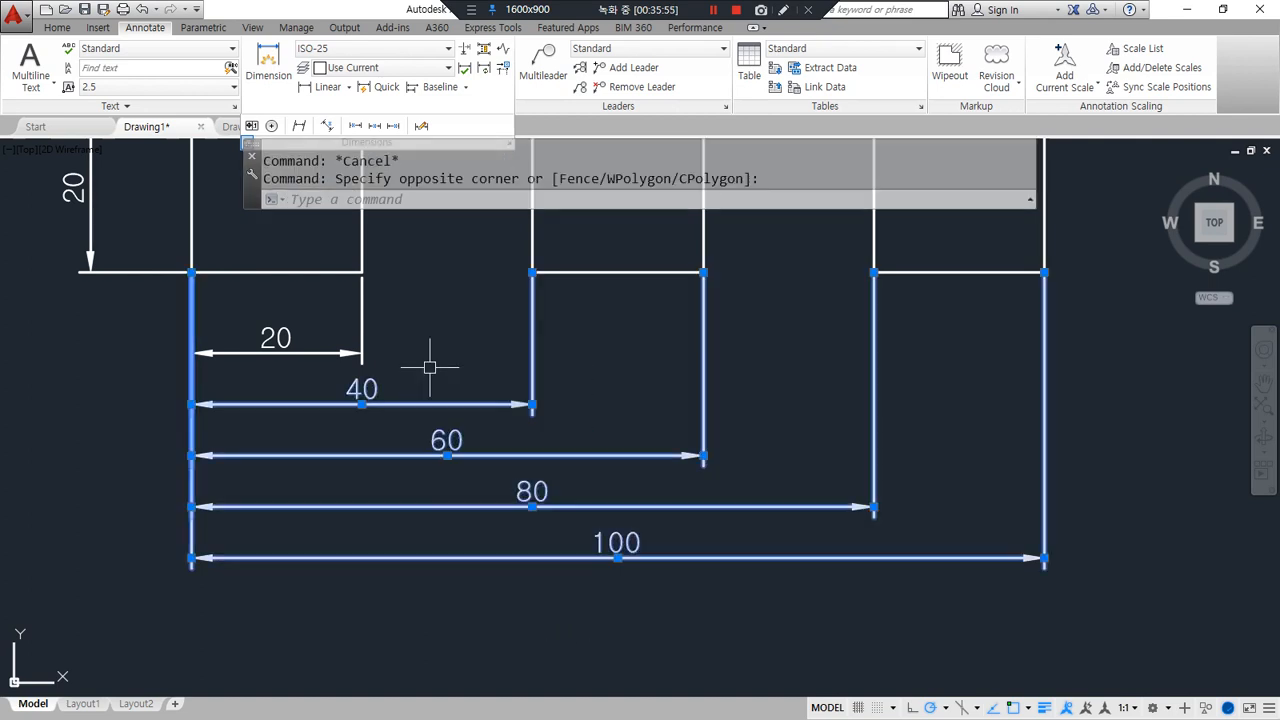
type("e")
key("Return")
Add linear dimensions from the profile's lower-left corner to both bottom corners of the middle square, stacked at uneven distances below the width dimension.
left_click(326, 87)
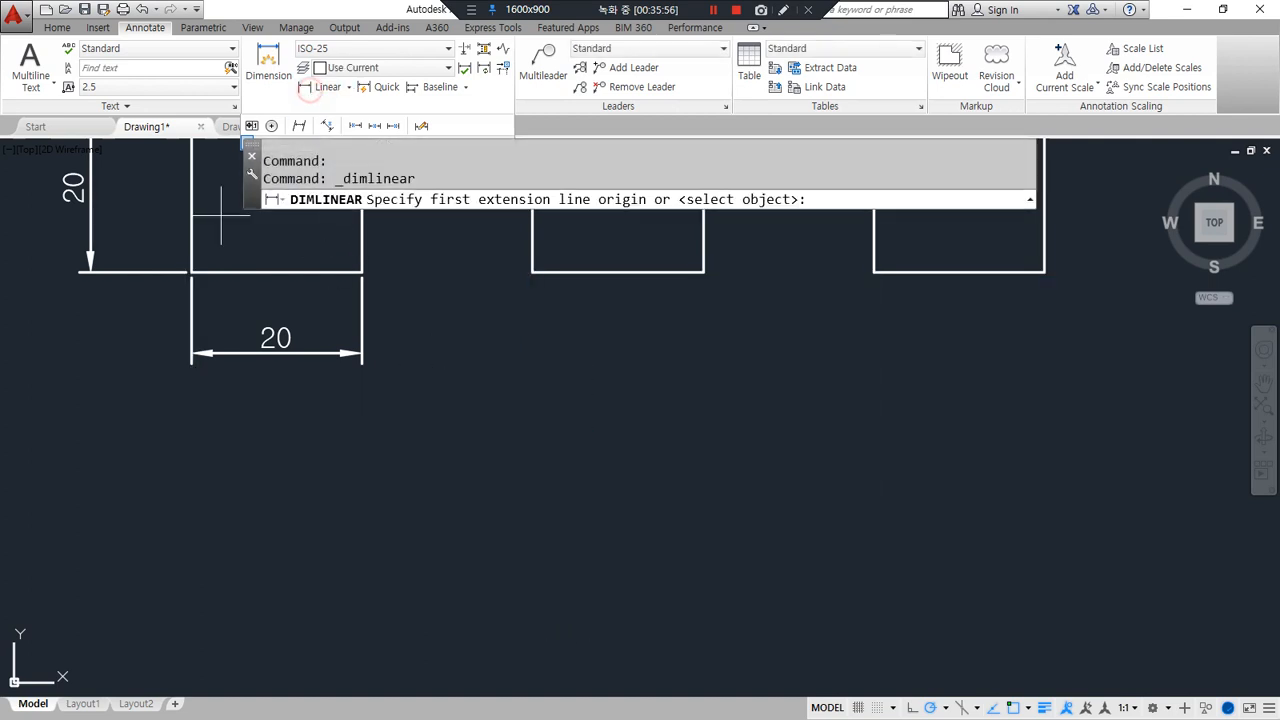
left_click(191, 271)
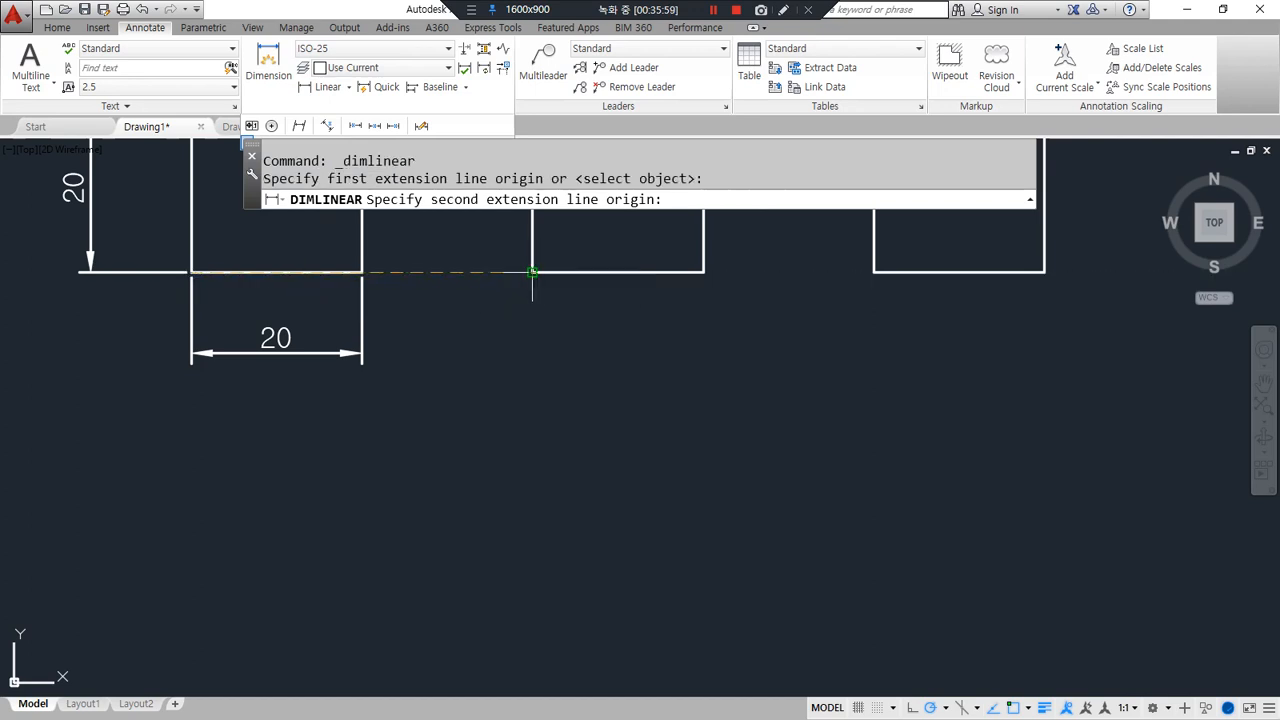
left_click(532, 271)
left_click(466, 384)
key("Return")
left_click(191, 271)
left_click(703, 271)
left_click(646, 440)
Add linear dimensions from the profile's lower-left corner to both bottom corners of the right square, placed below the middle square's dimensions.
key("Return")
left_click(191, 271)
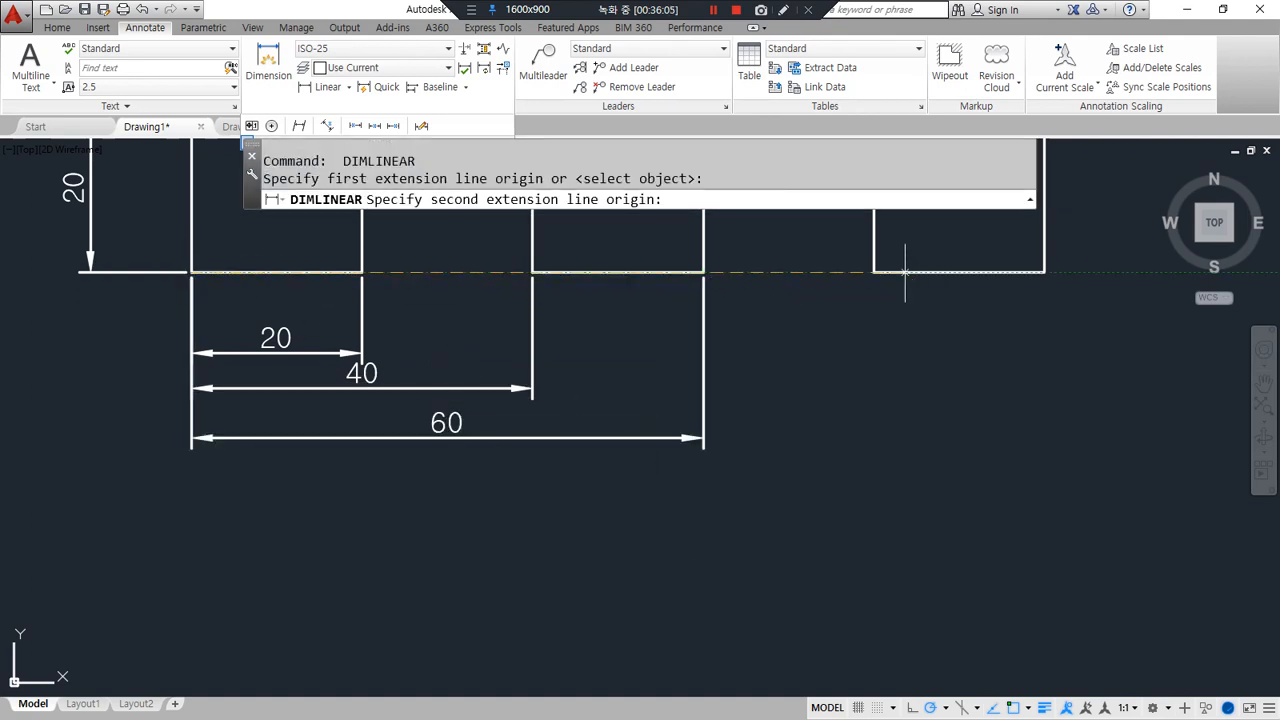
left_click(875, 271)
left_click(789, 482)
key("Return")
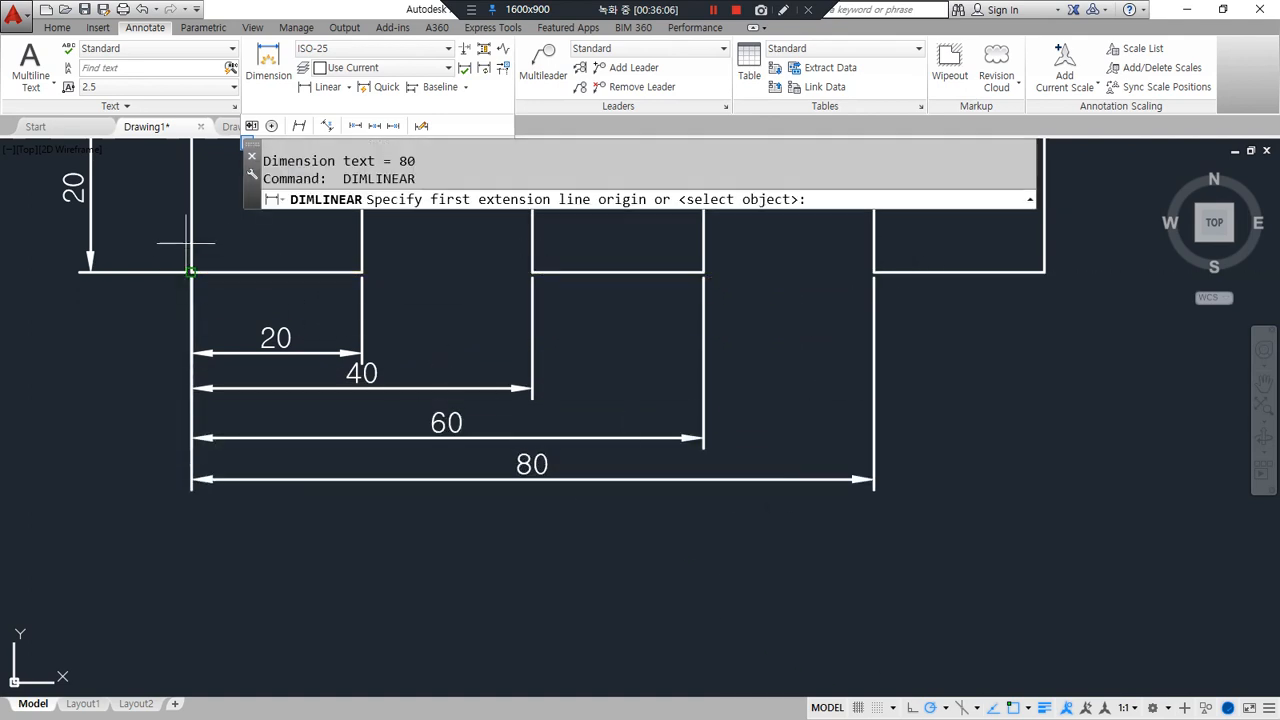
left_click(191, 271)
left_click(1045, 271)
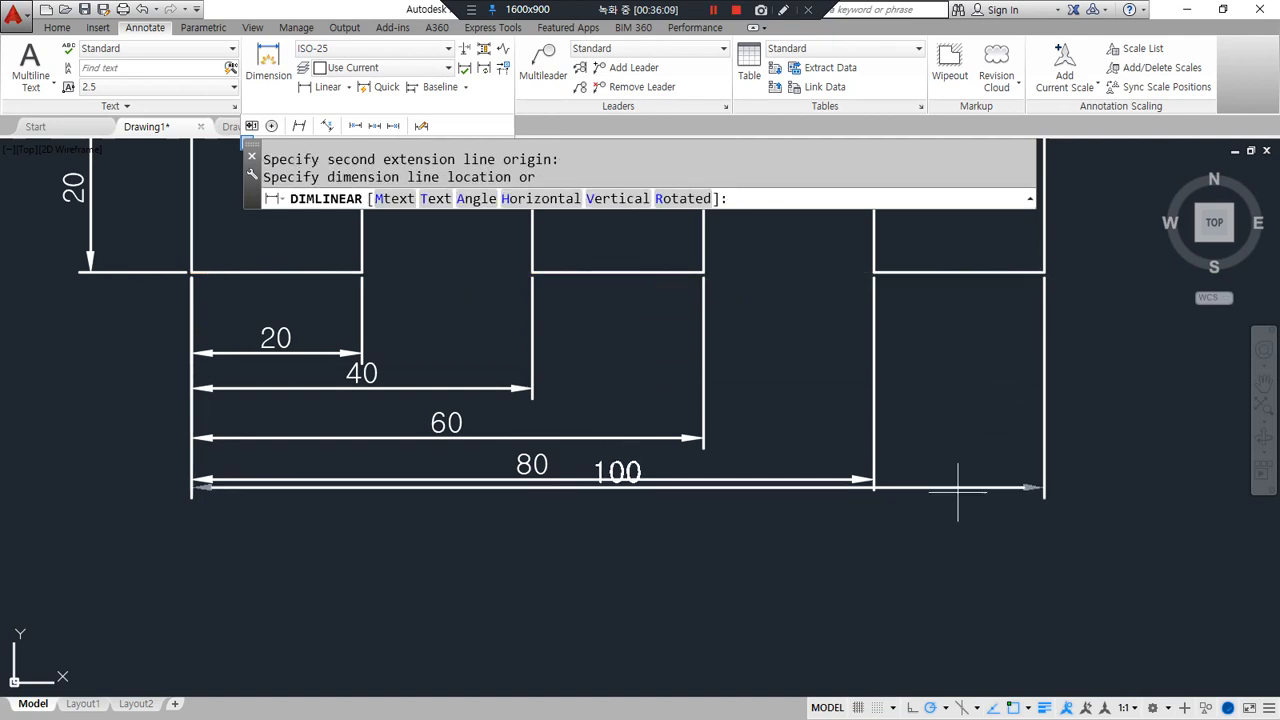
left_click(957, 513)
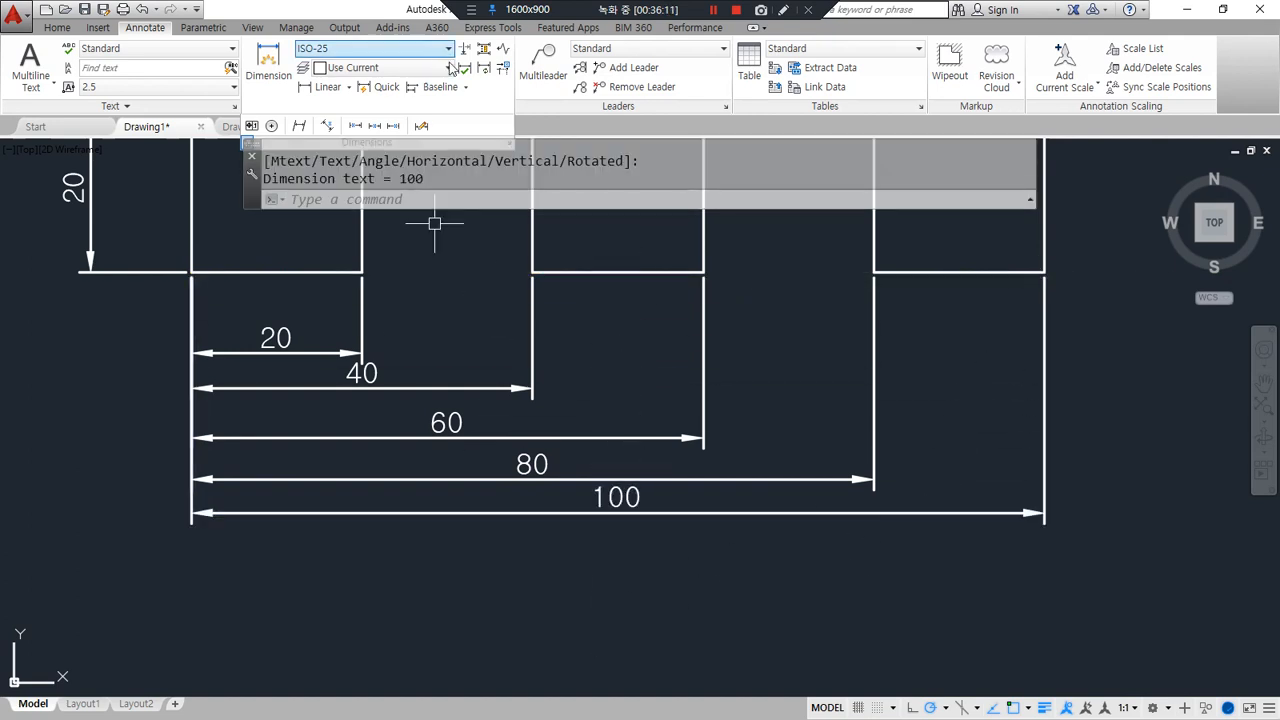
Even out the four unevenly stacked linear dimensions with Adjust Space at 6 units, based on the lower-left square's width dimension.
left_click(484, 50)
left_click(294, 352)
left_click(487, 346)
left_click(399, 594)
key("Return")
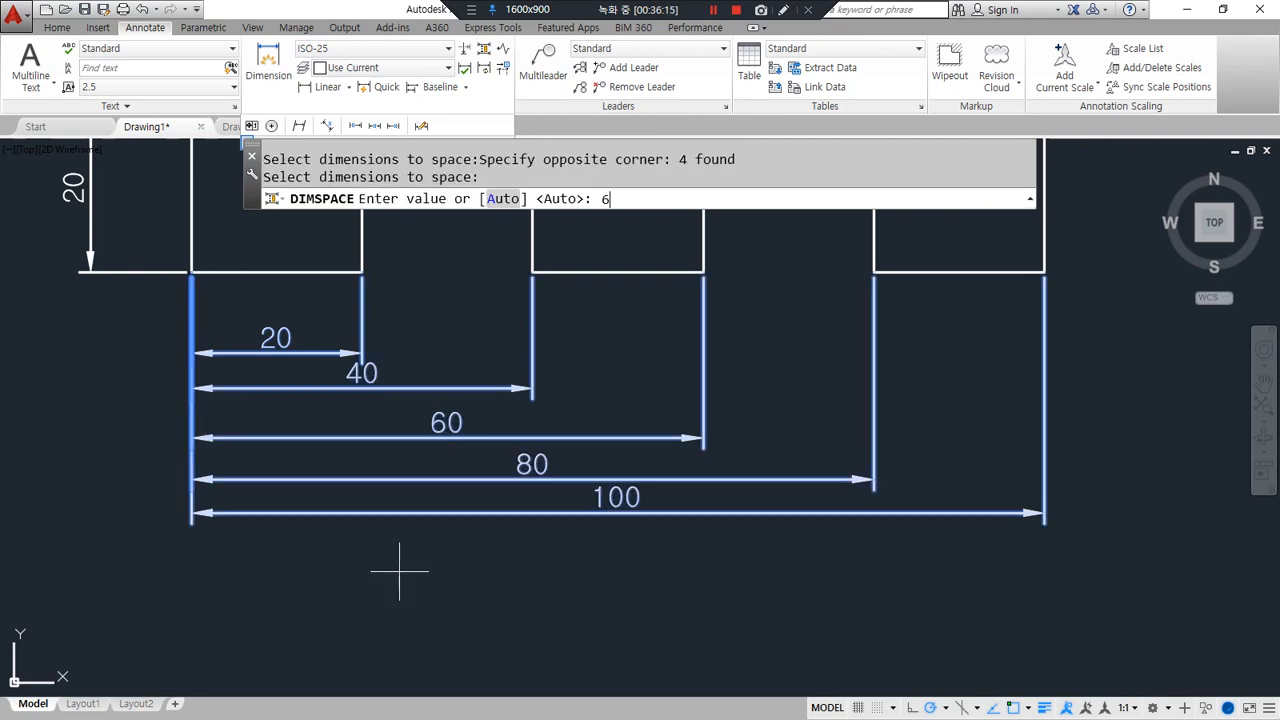
key("Return")
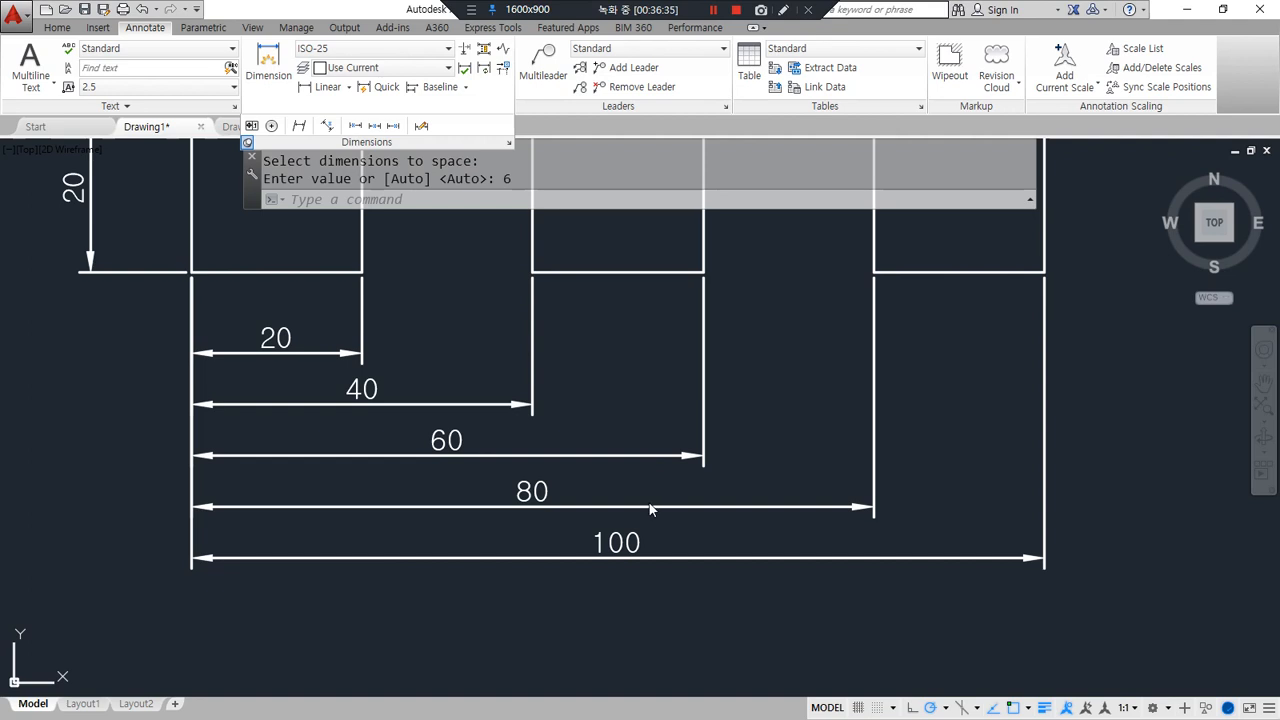
Erase the four evenly stacked linear dimensions, keeping only the lower-left square's width dimension below the profile.
left_click(770, 601)
left_click(447, 390)
type("e")
key("Return")
Add a linear dimension across the gap between the left and middle squares, in line with the left square's width dimension.
middle_click_drag(472, 360, 397, 457)
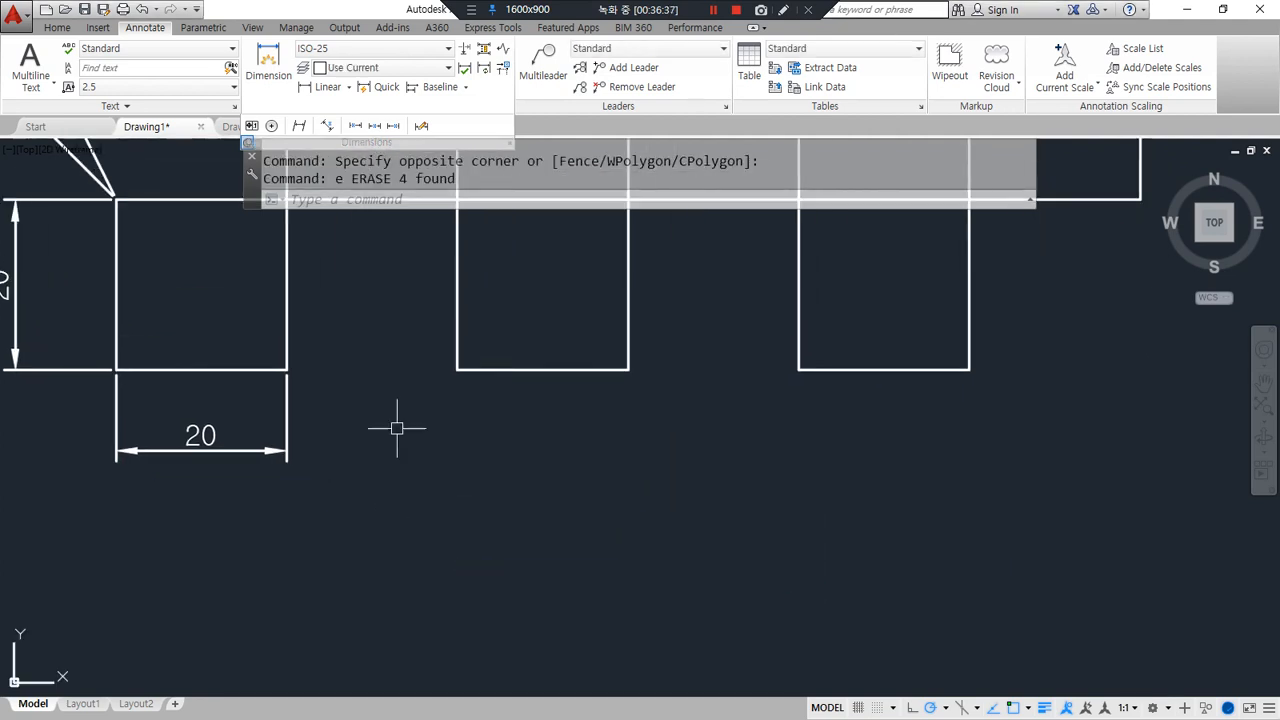
left_click(325, 87)
left_click(287, 370)
left_click(457, 370)
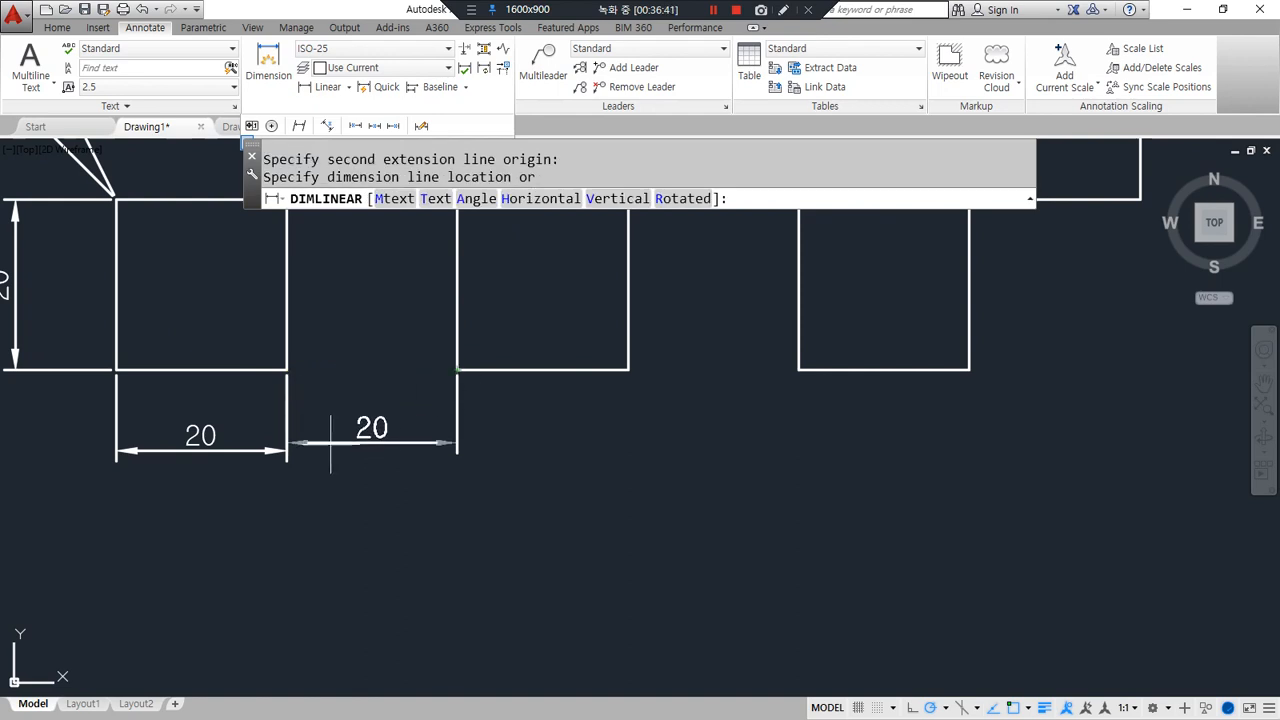
left_click(265, 447)
key("Return")
left_click(117, 370)
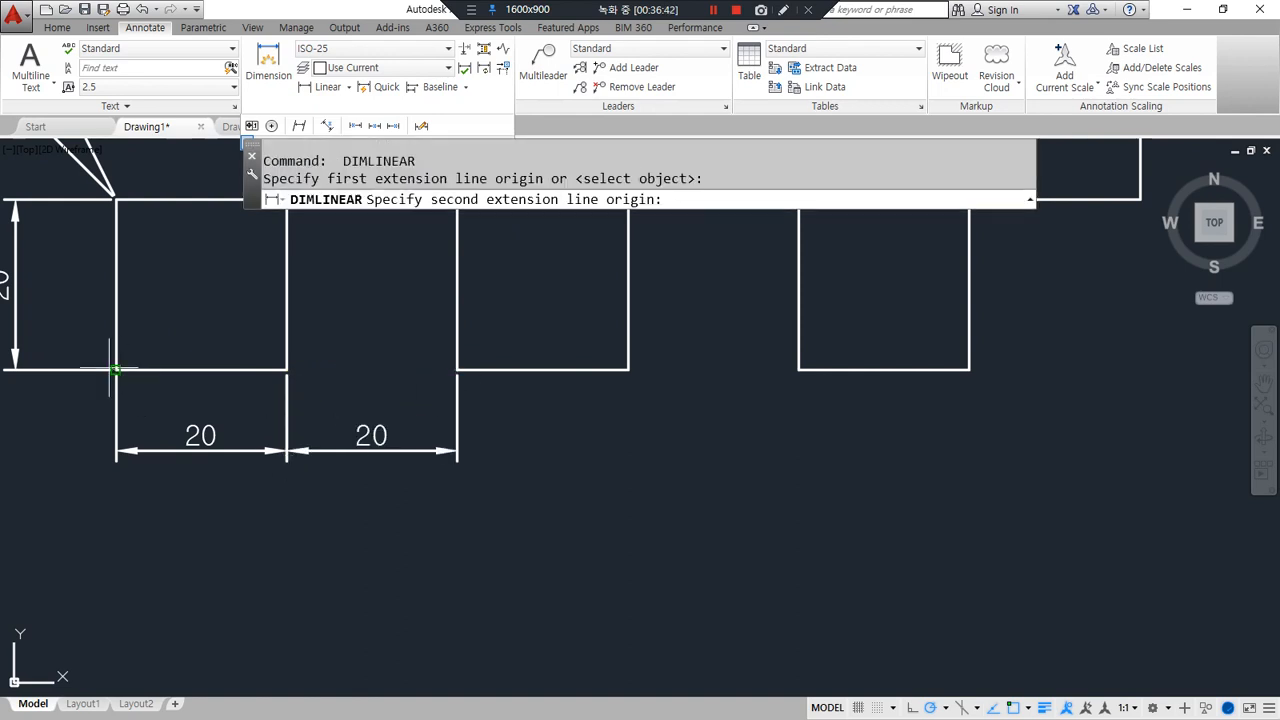
key("Escape")
key("Escape")
Move the left square's width dimension and the adjacent gap dimension together farther below the profile.
left_click(528, 491)
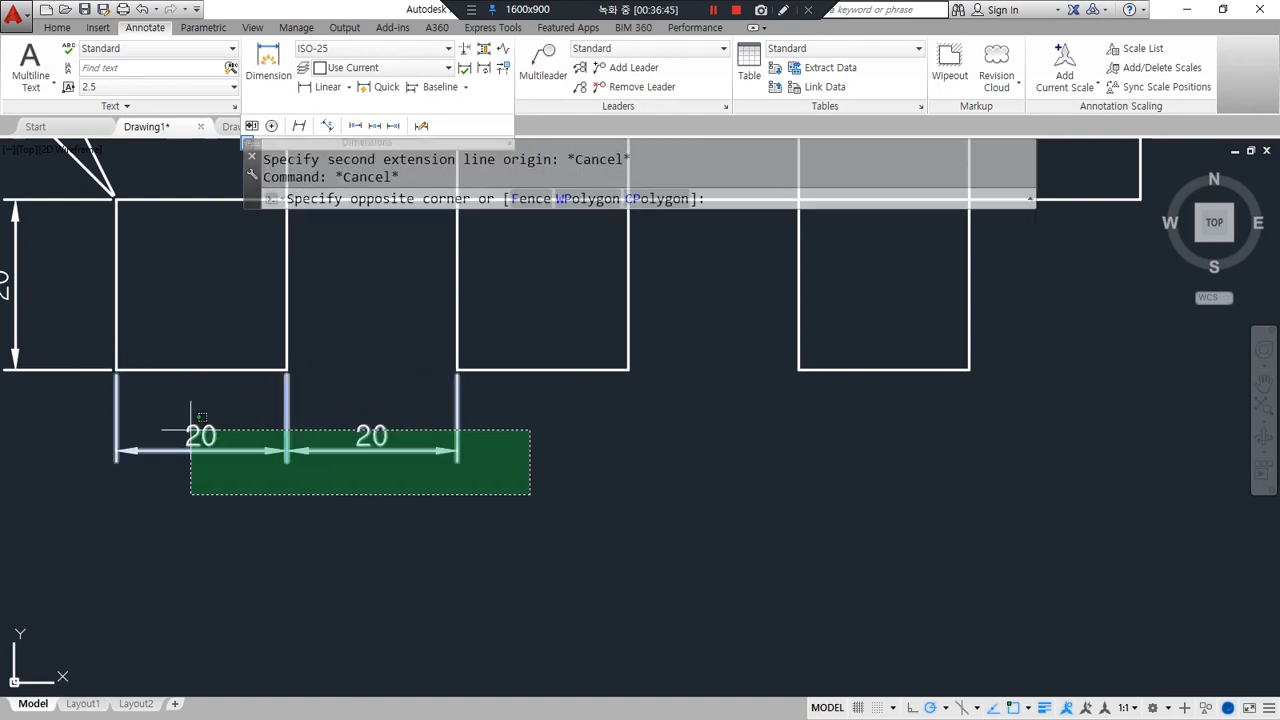
left_click(191, 429)
left_click(287, 451)
left_click(287, 520)
key("Escape")
key("Escape")
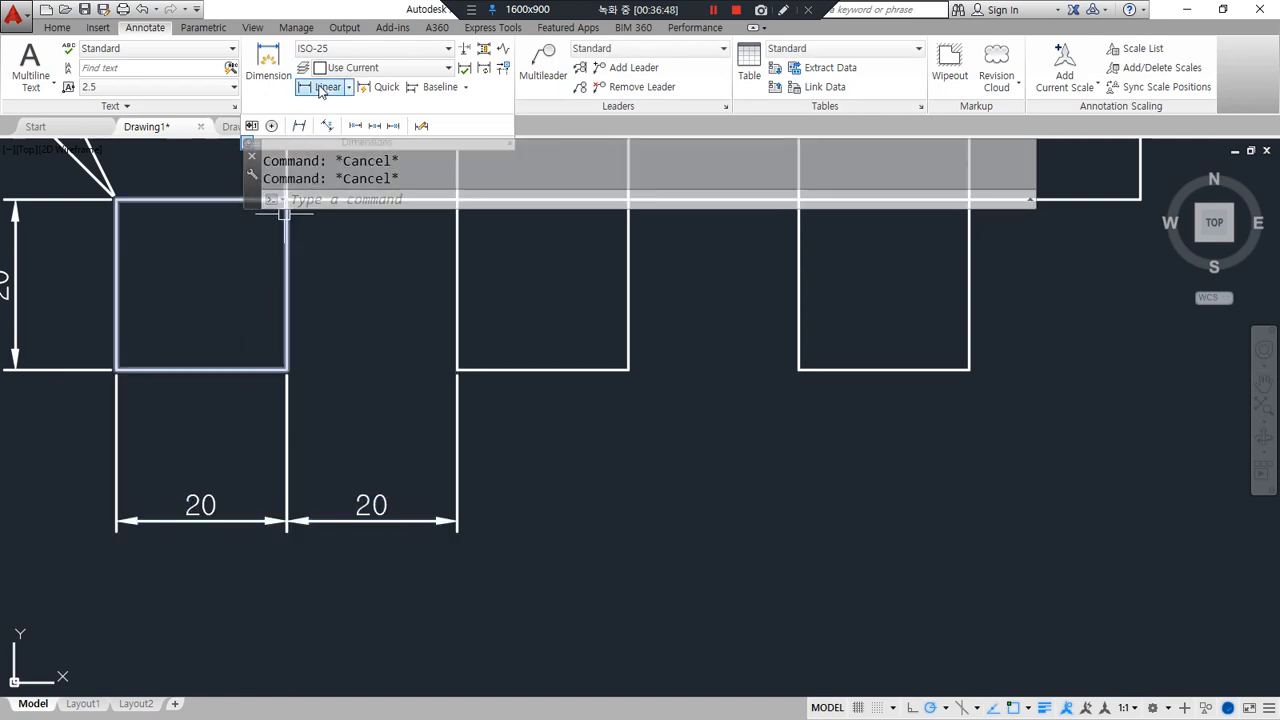
Add a linear dimension from the profile's lower-left corner to the middle square's bottom-right corner, above the two 20 dimensions.
left_click(322, 87)
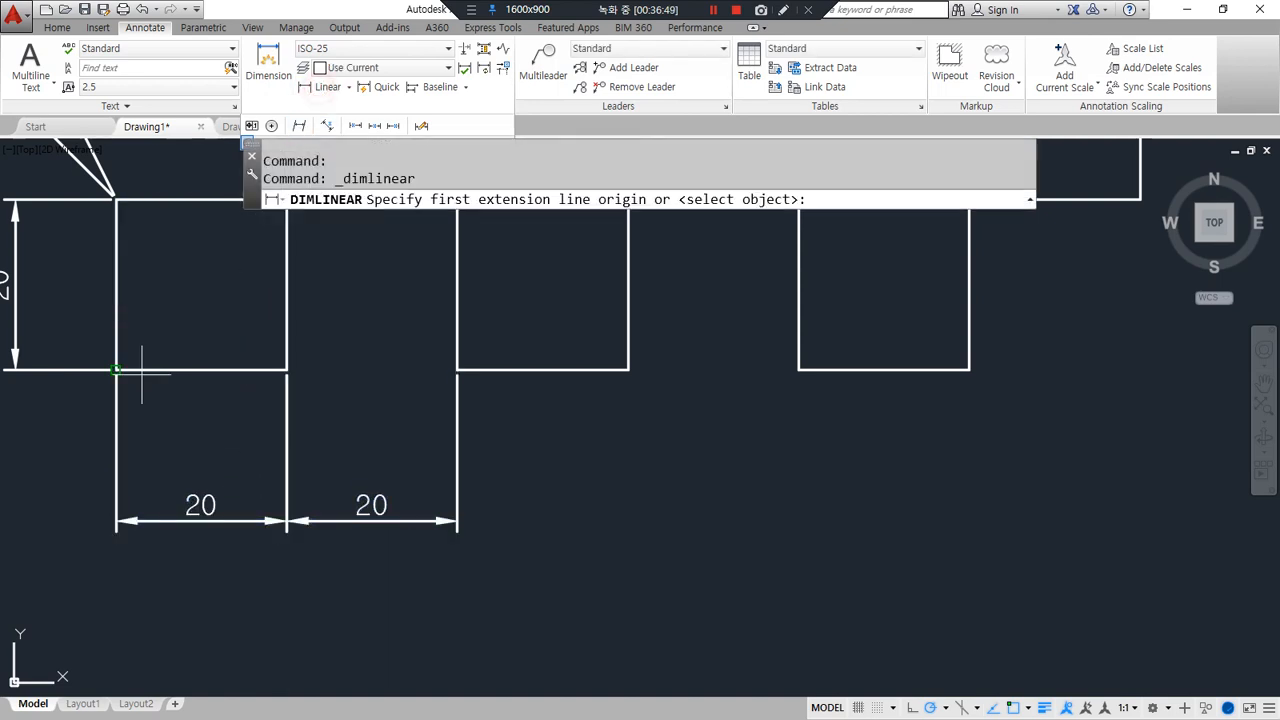
left_click(628, 370)
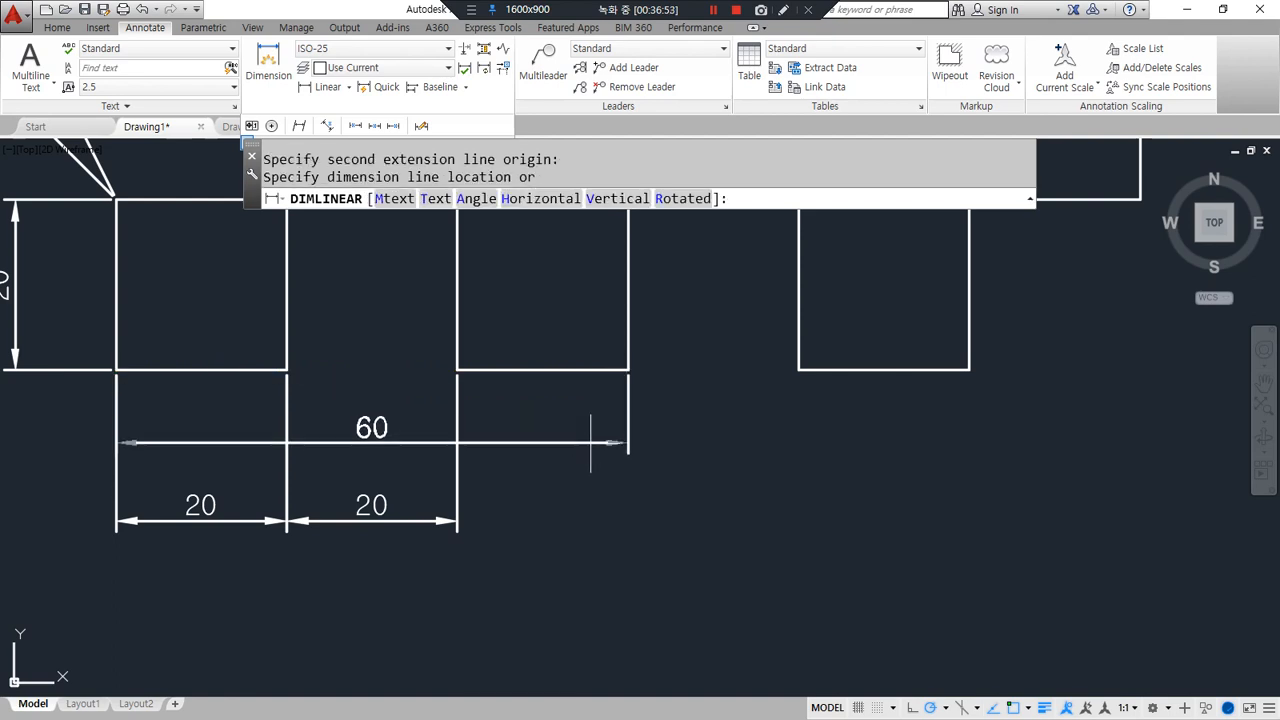
left_click(543, 440)
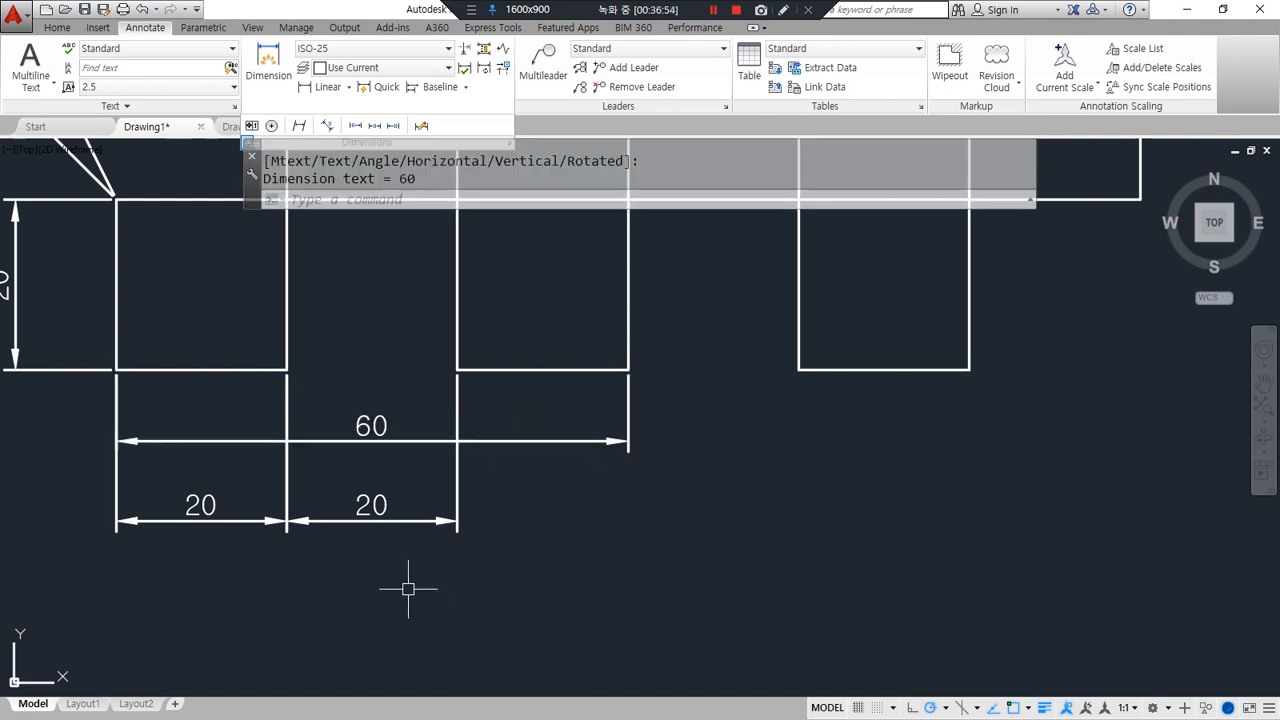
Erase the 60 dimension above the two 20 dimensions.
mouse_move(330, 468)
left_mouse_down()
mouse_move(400, 460)
mouse_move(378, 484)
left_mouse_up()
left_click(349, 429)
type("e")
key("Return")
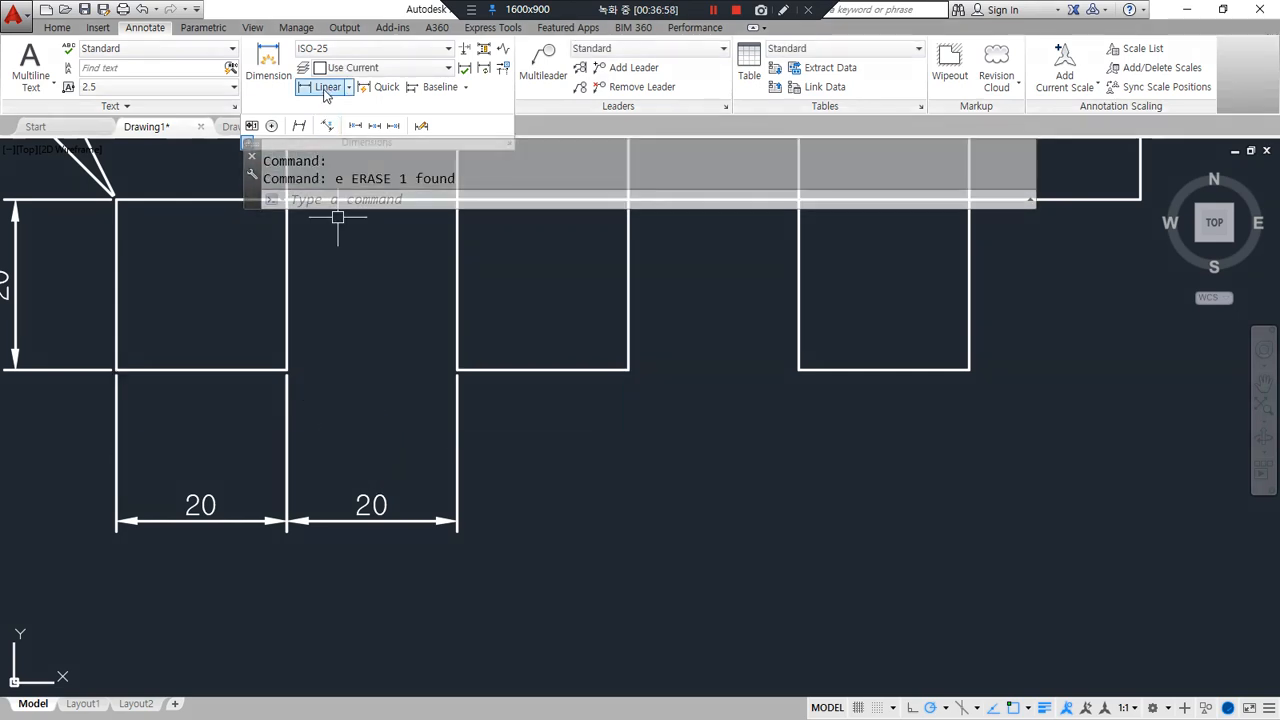
Add a linear dimension from the profile's lower-left corner to the middle square's bottom-left corner, between the profile and the two 20 dimensions.
left_click(322, 87)
left_click(116, 370)
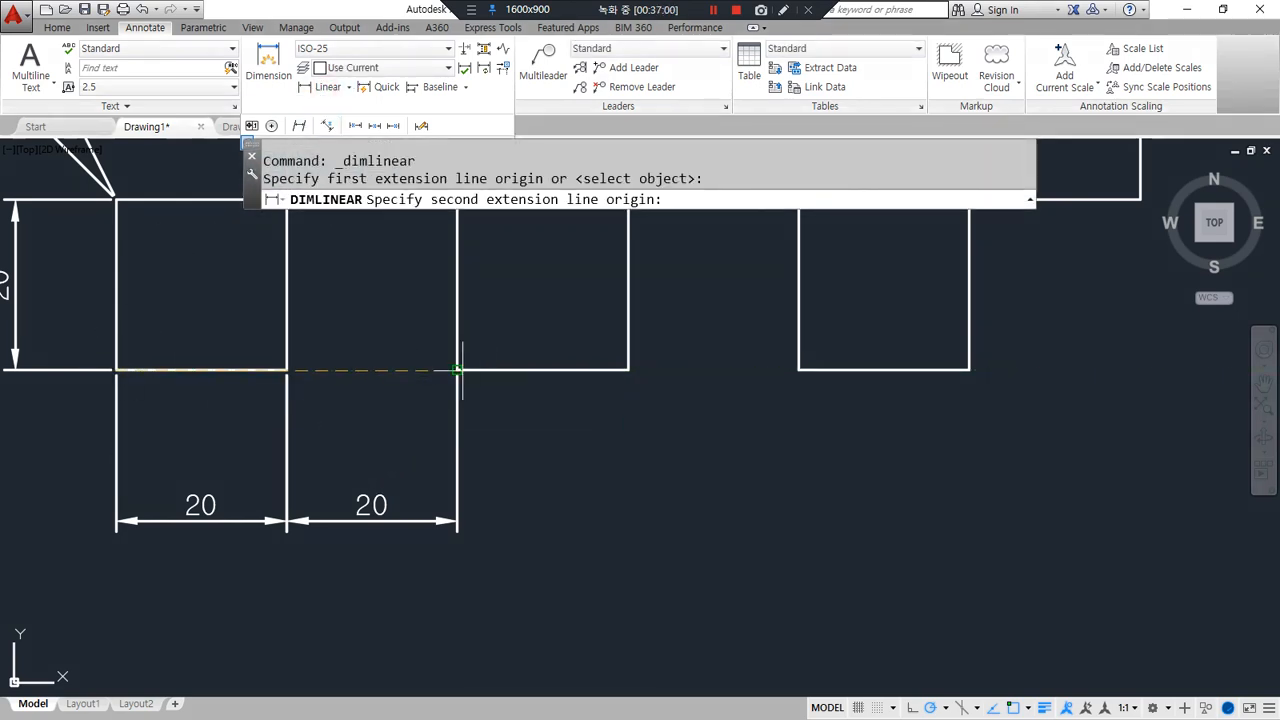
left_click(457, 370)
left_click(341, 444)
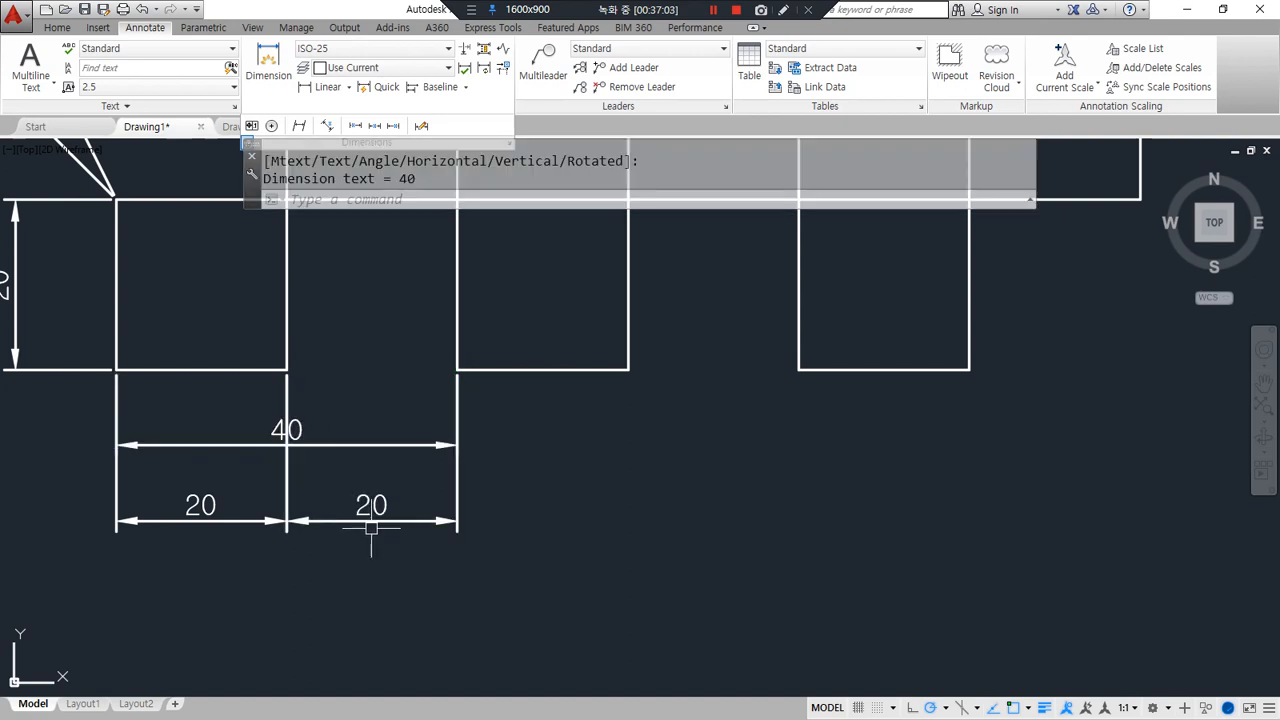
Stretch the gap dimension's right extension origin to the middle square's bottom-right corner.
key("Escape")
left_click(460, 390)
left_click(457, 370)
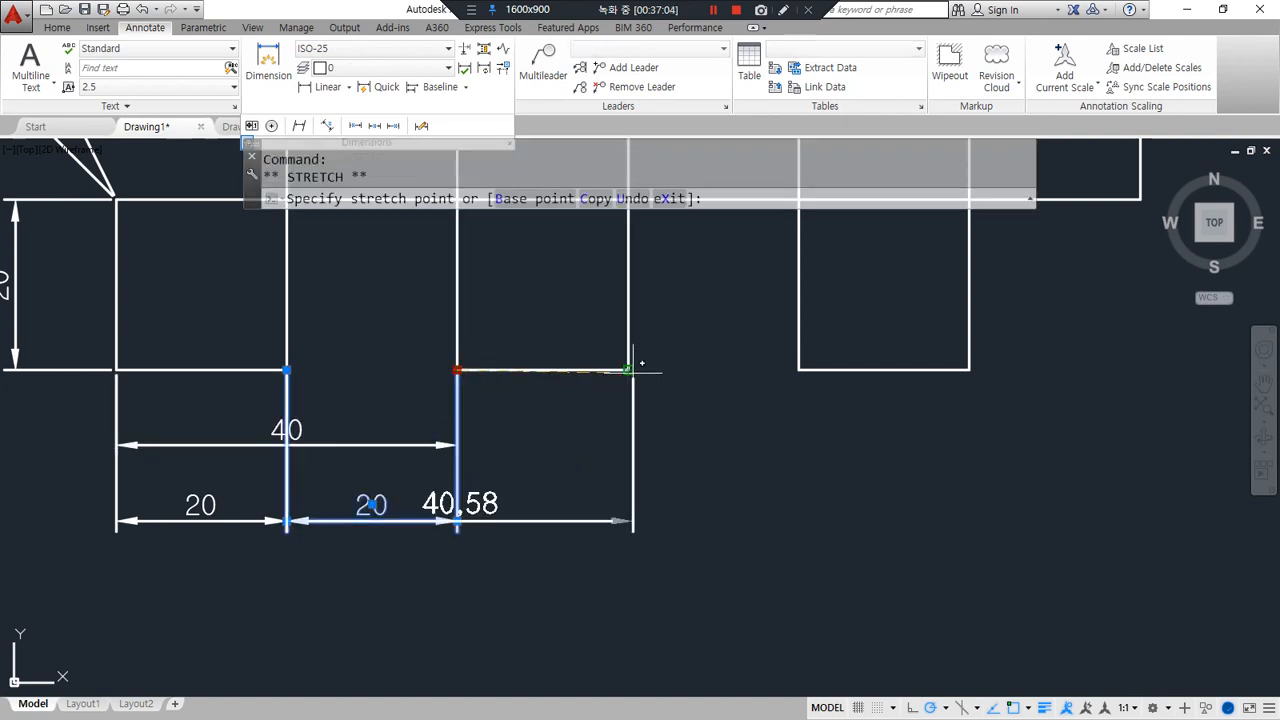
left_click(629, 369)
key("Escape")
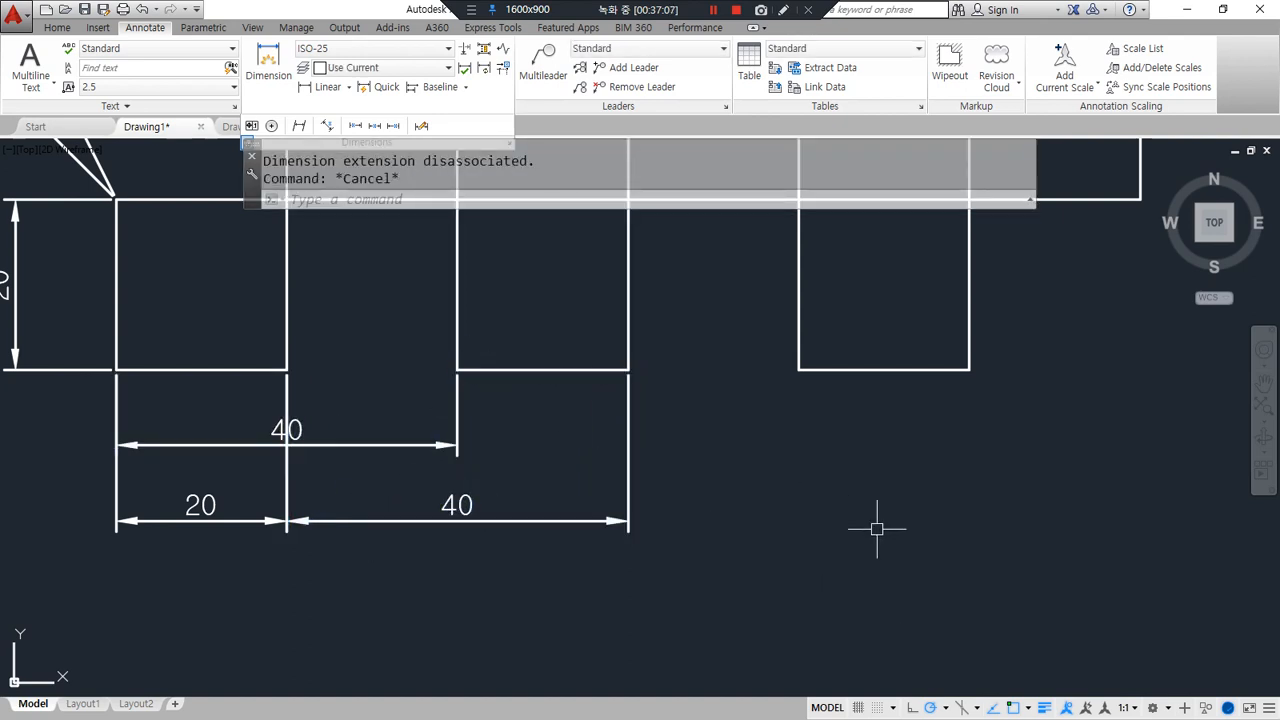
Erase the lower-left square's width dimension beside the stretched dimension.
mouse_move(300, 483)
left_mouse_down()
mouse_move(331, 428)
mouse_move(297, 510)
left_mouse_up()
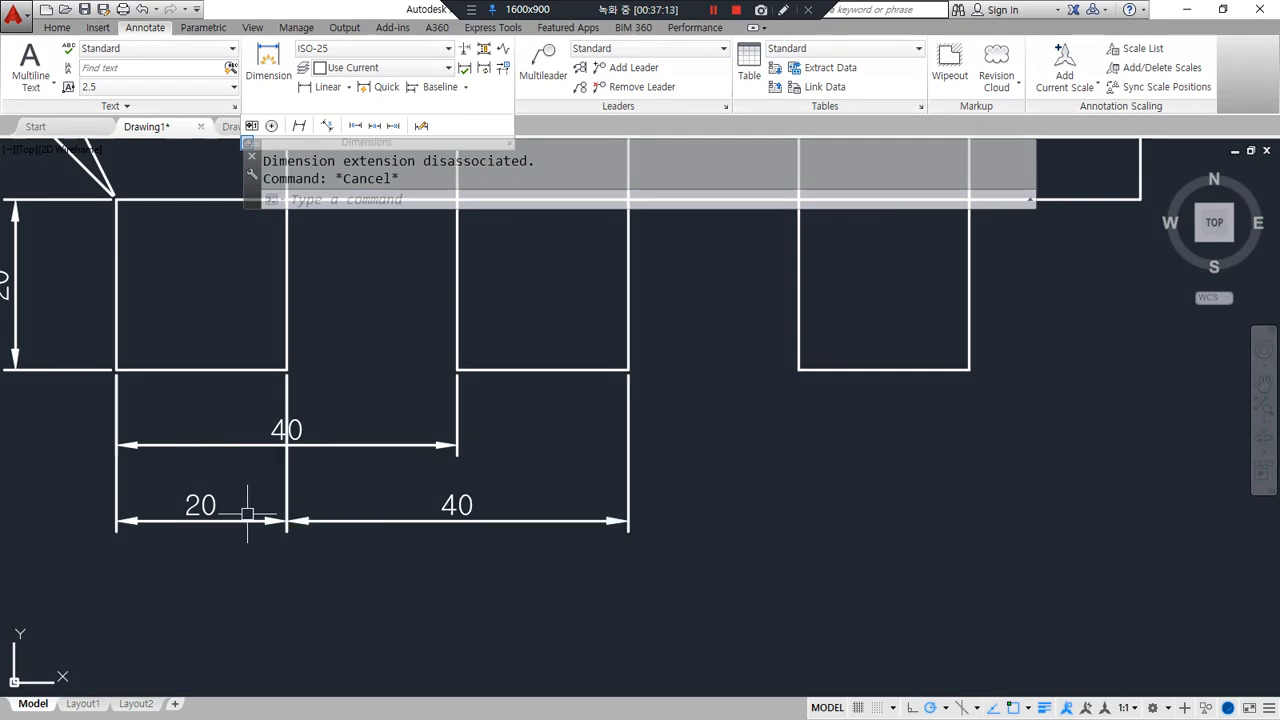
left_click(218, 522)
type("e")
key("Return")
Break the lower 40 dimension's left extension line where it crosses the upper 40 dimension, using Dimension Break.
mouse_move(305, 500)
left_mouse_down()
mouse_move(297, 510)
mouse_move(343, 463)
left_mouse_up()
mouse_move(476, 58)
left_mouse_down()
mouse_move(468, 68)
mouse_move(450, 42)
mouse_move(490, 64)
left_mouse_up()
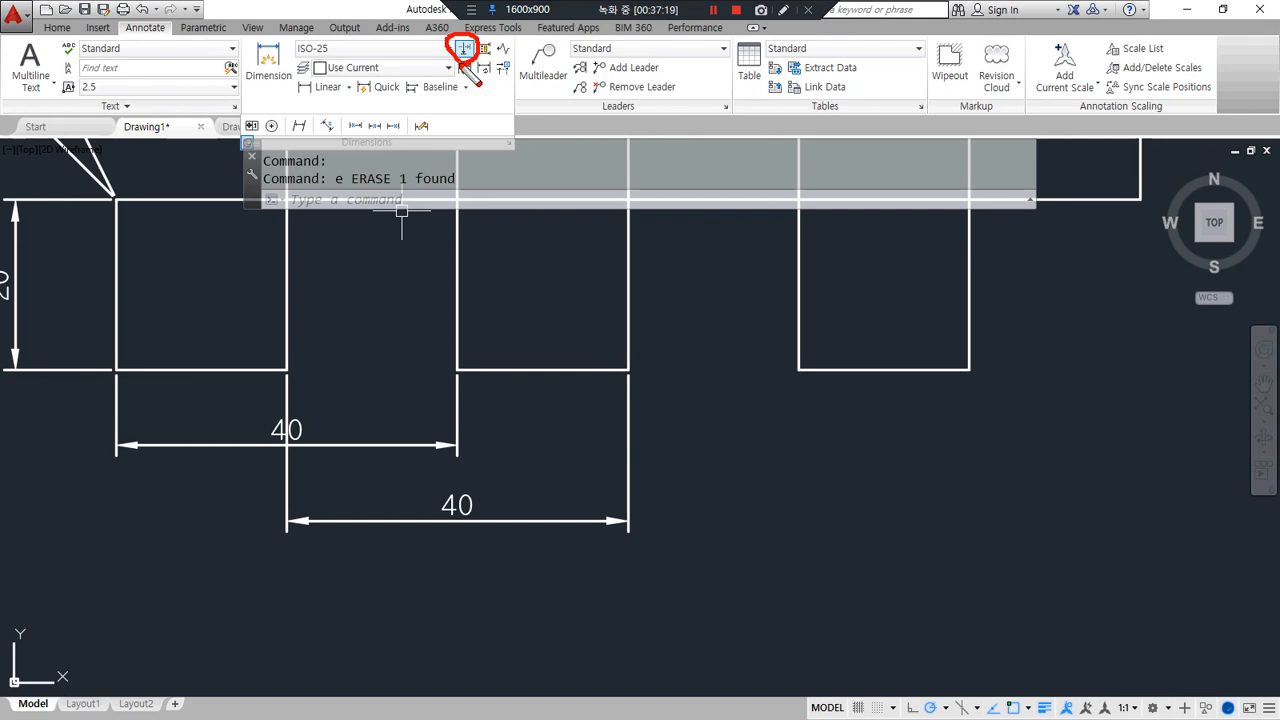
key("Escape")
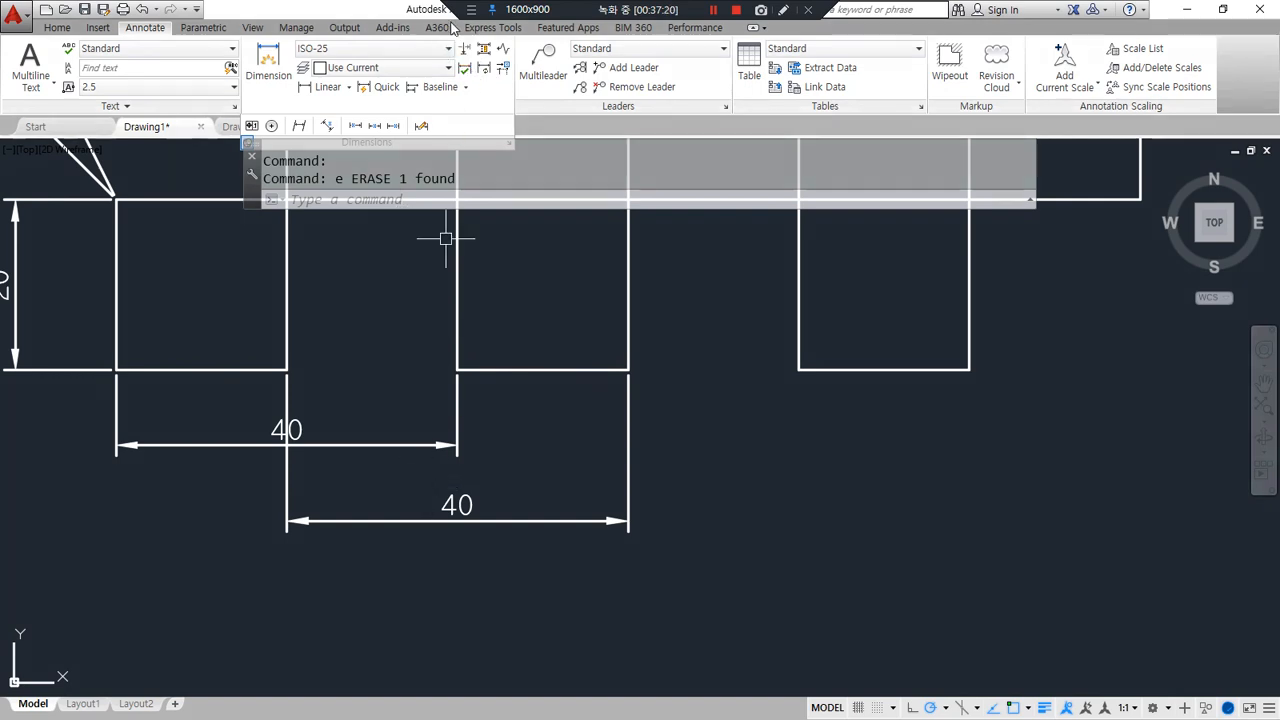
left_click(461, 54)
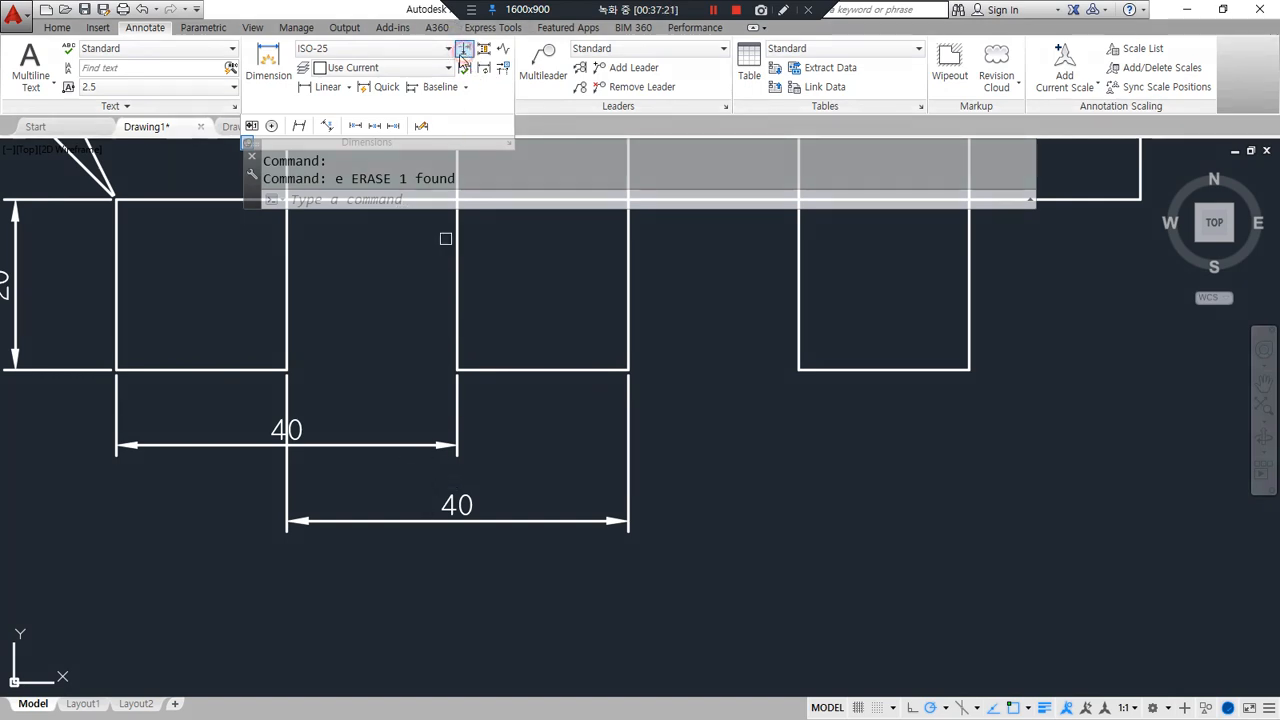
left_click(287, 478)
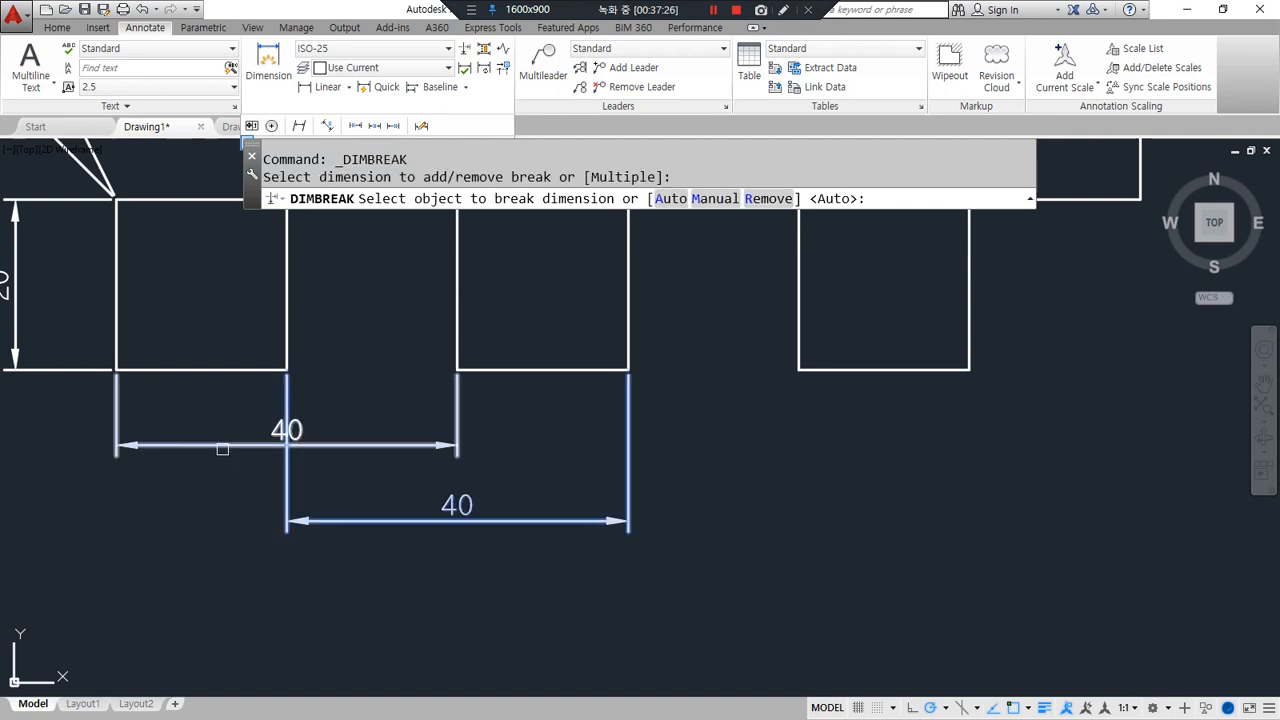
left_click(220, 449)
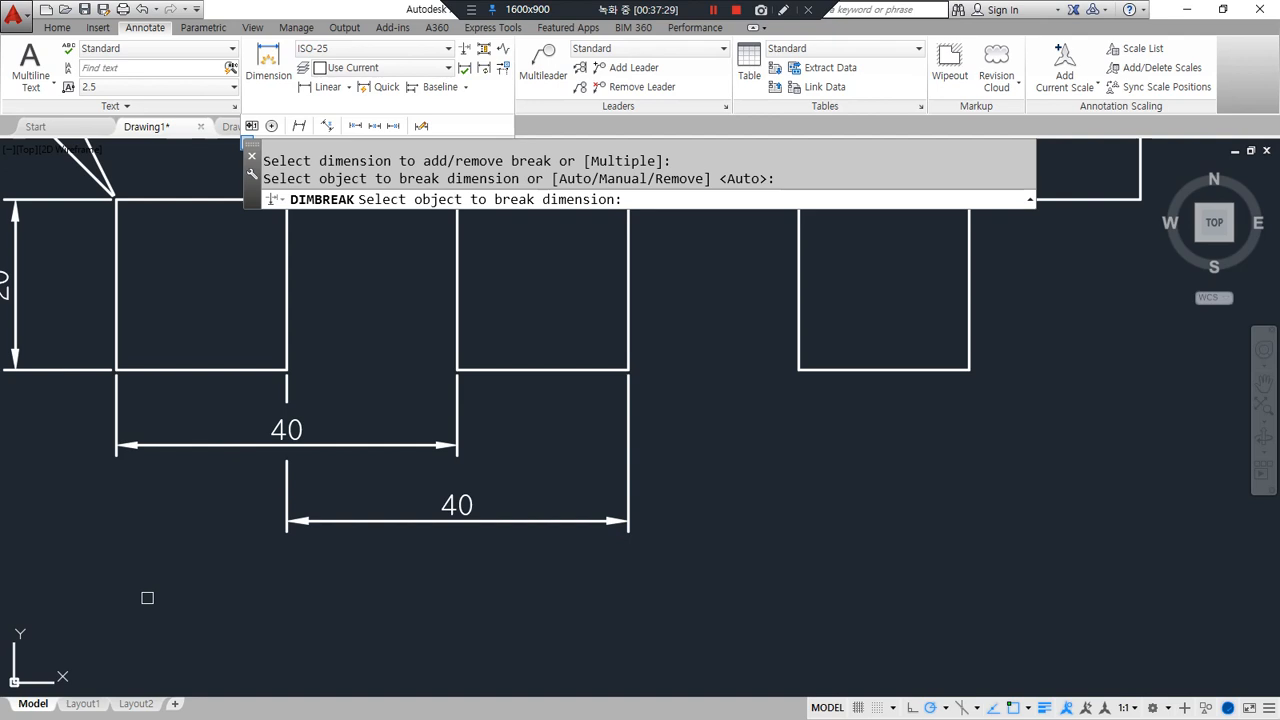
Undo the last dimension break on the lower 40 dimension.
key("Return")
mouse_move(287, 490)
left_mouse_down()
mouse_move(341, 390)
mouse_move(289, 502)
left_mouse_up()
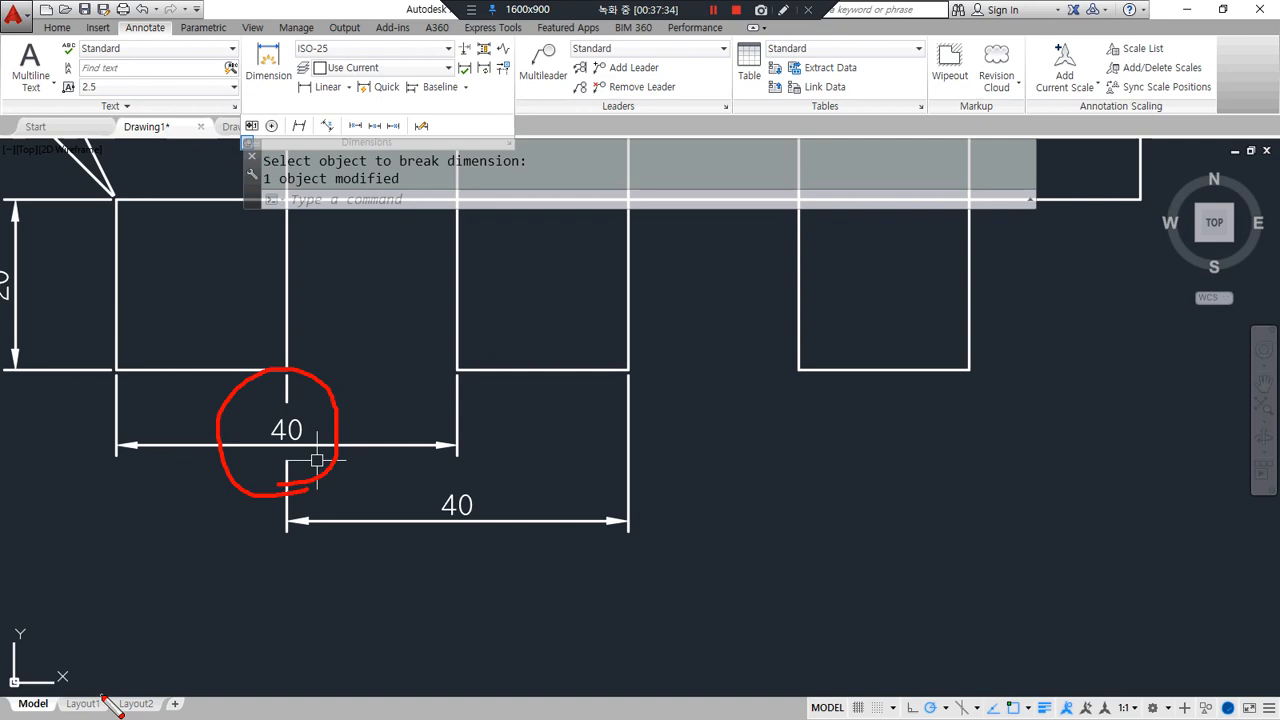
left_click(287, 468)
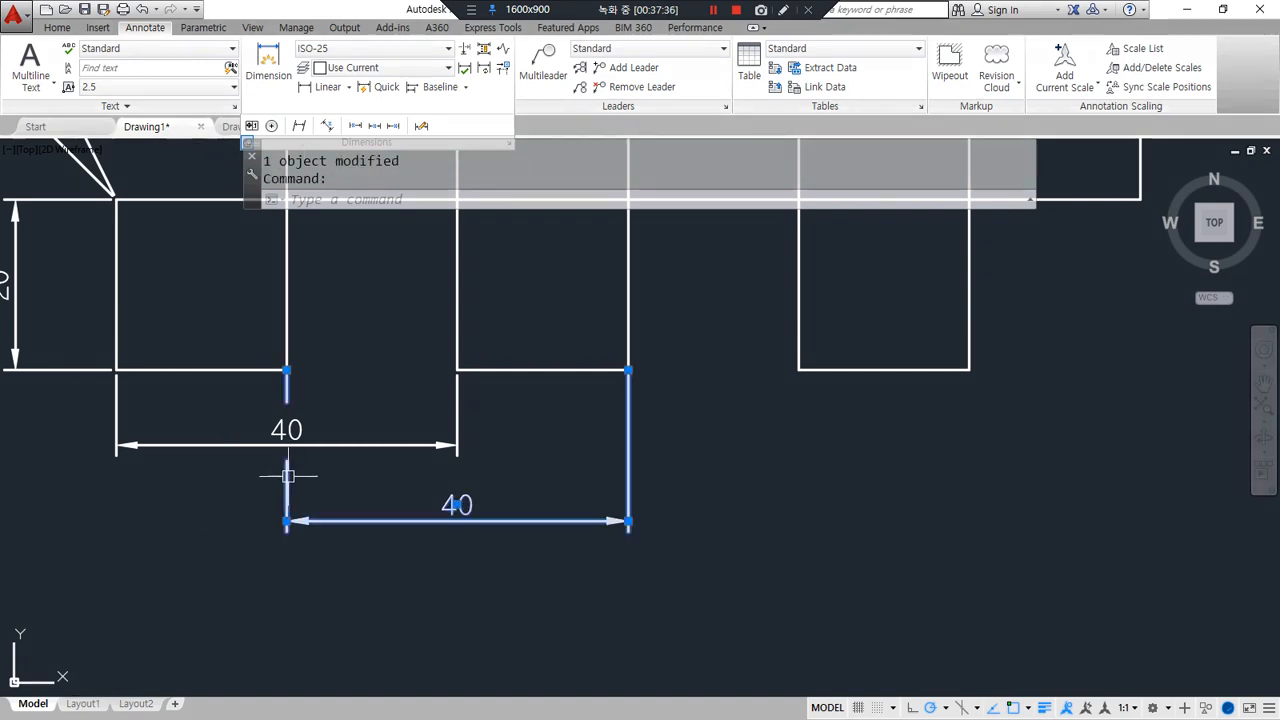
key("Escape")
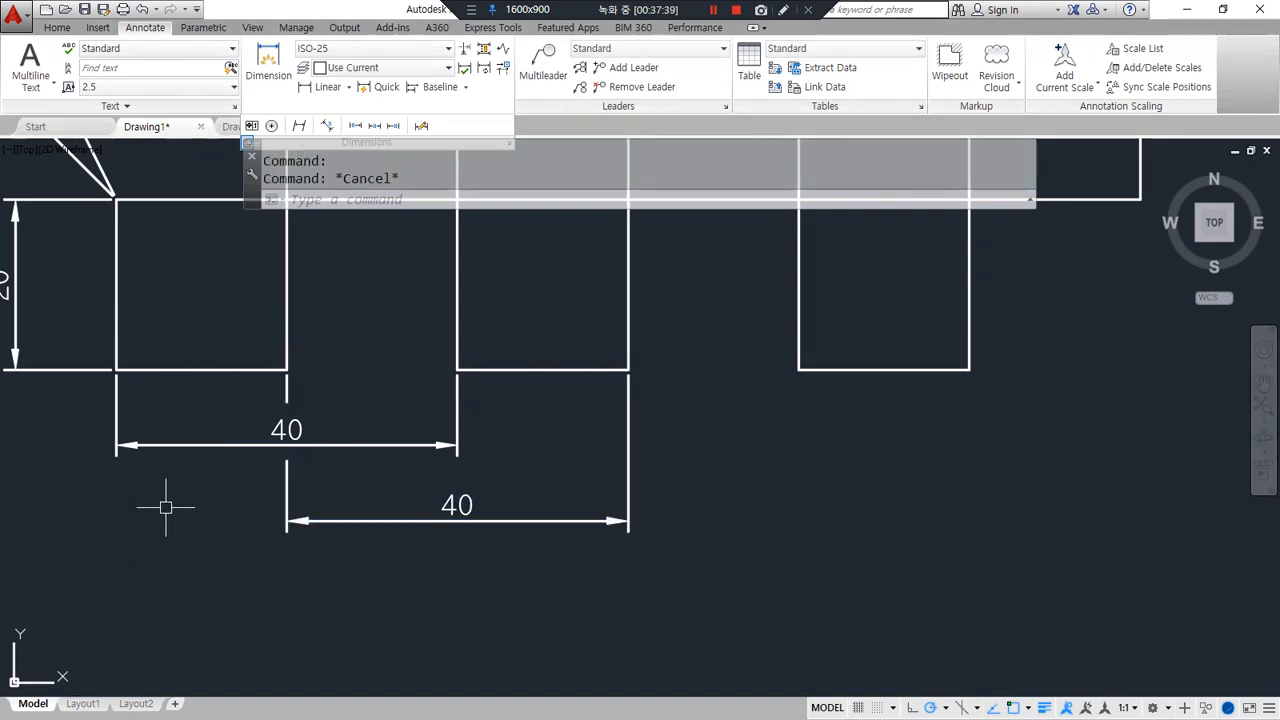
key("ctrl+z")
Break the lower 40 dimension's left extension line again at its crossing with the upper 40 dimension, using Dimension Break.
left_click(464, 48)
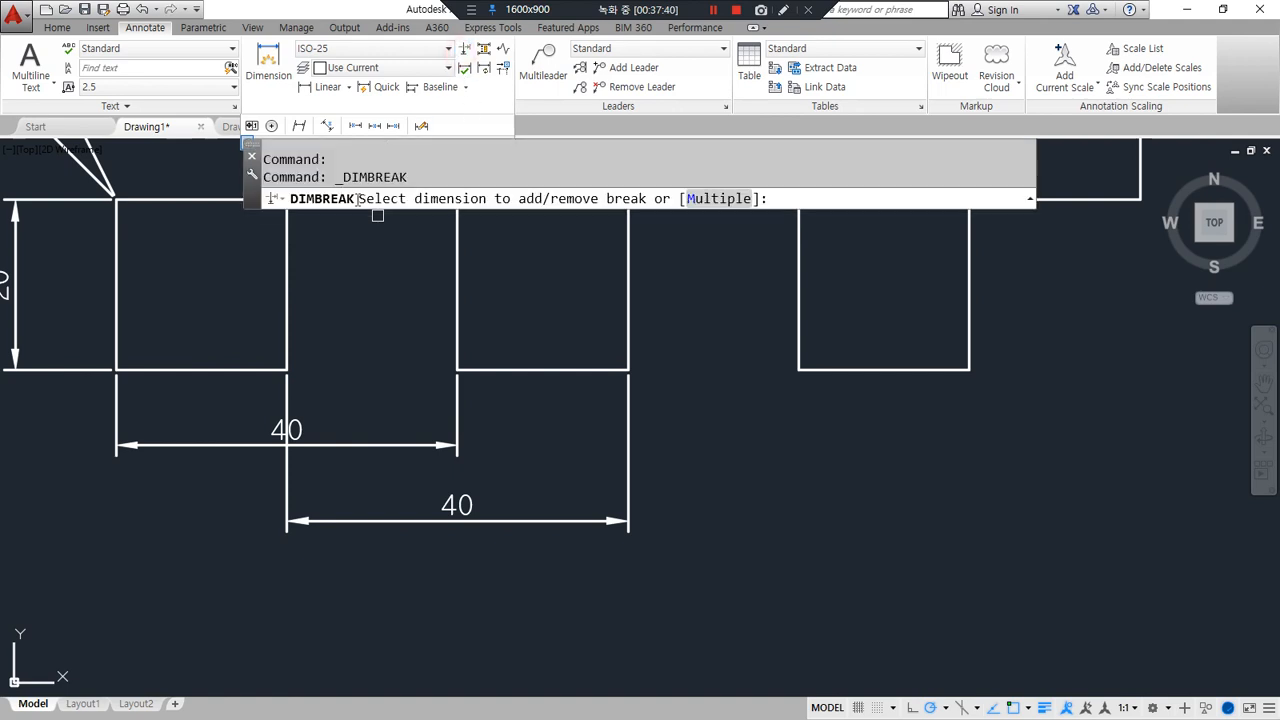
left_click(283, 483)
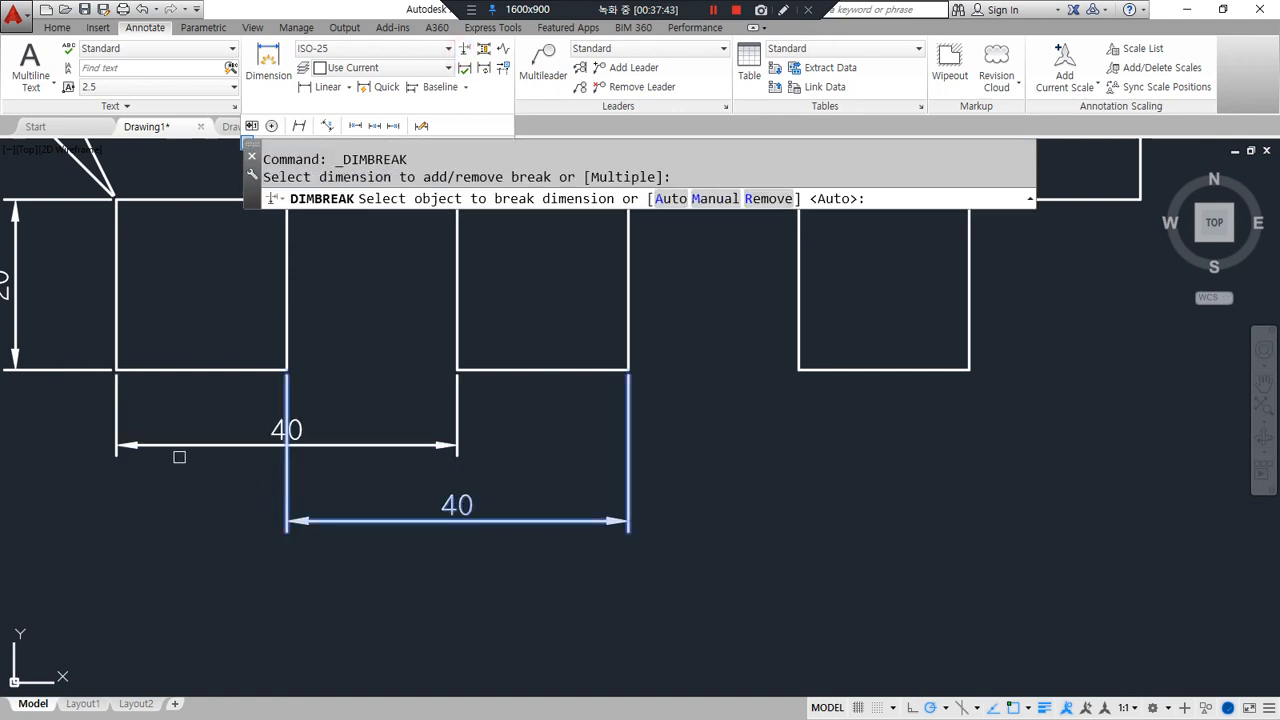
left_click(180, 444)
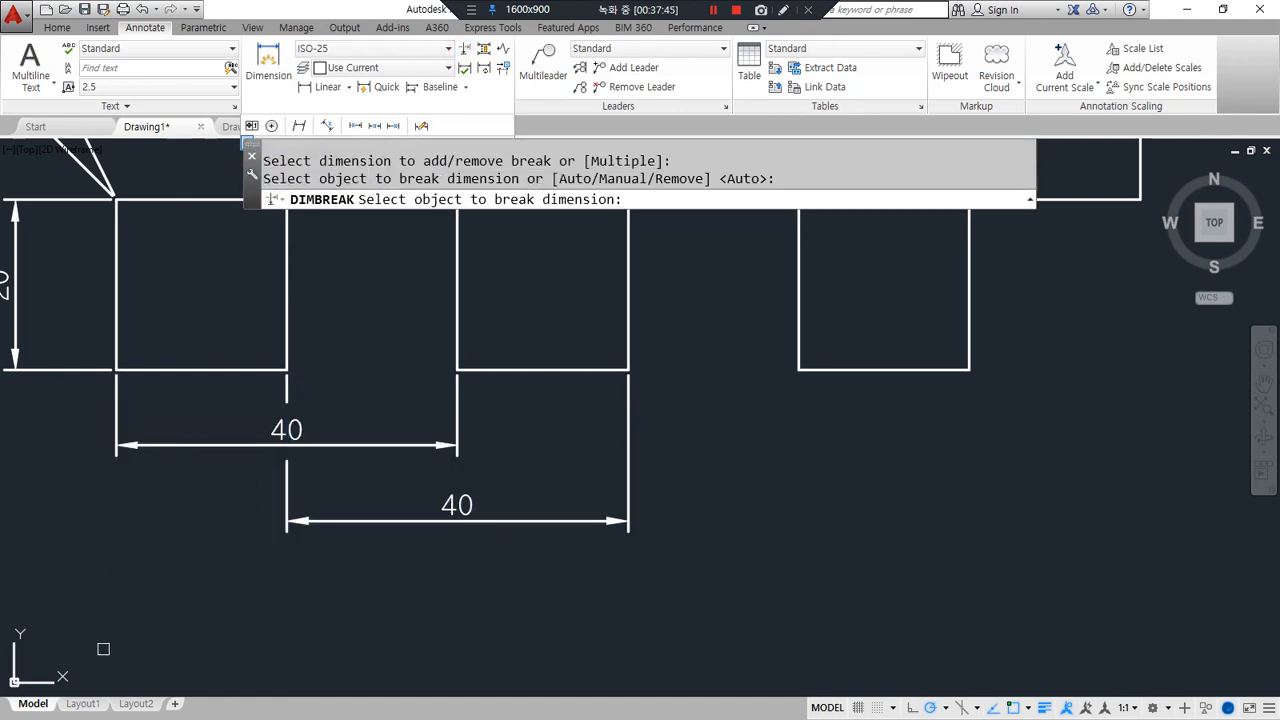
key("Escape")
In Drawing2, move the tapered view's 40, 20 and 50 dimensions to the dim layer.
key("ctrl+Tab")
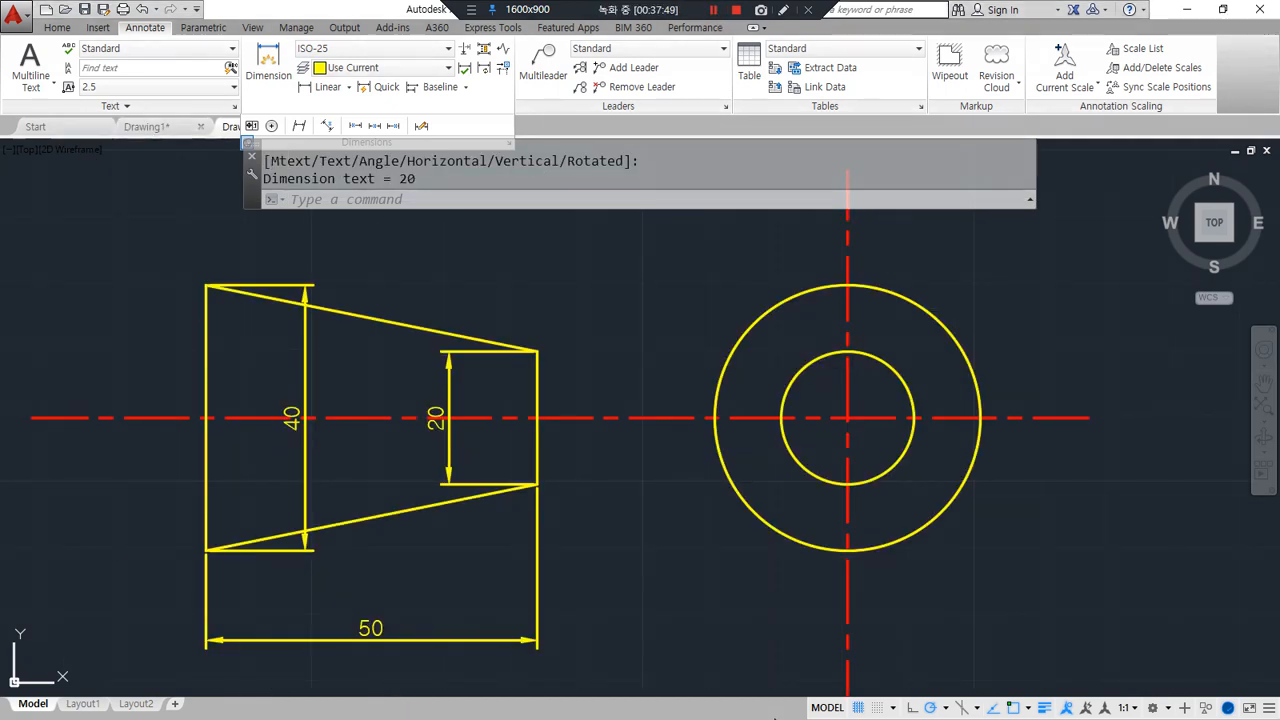
left_click(457, 374)
left_click(255, 336)
left_click(485, 631)
left_click(440, 600)
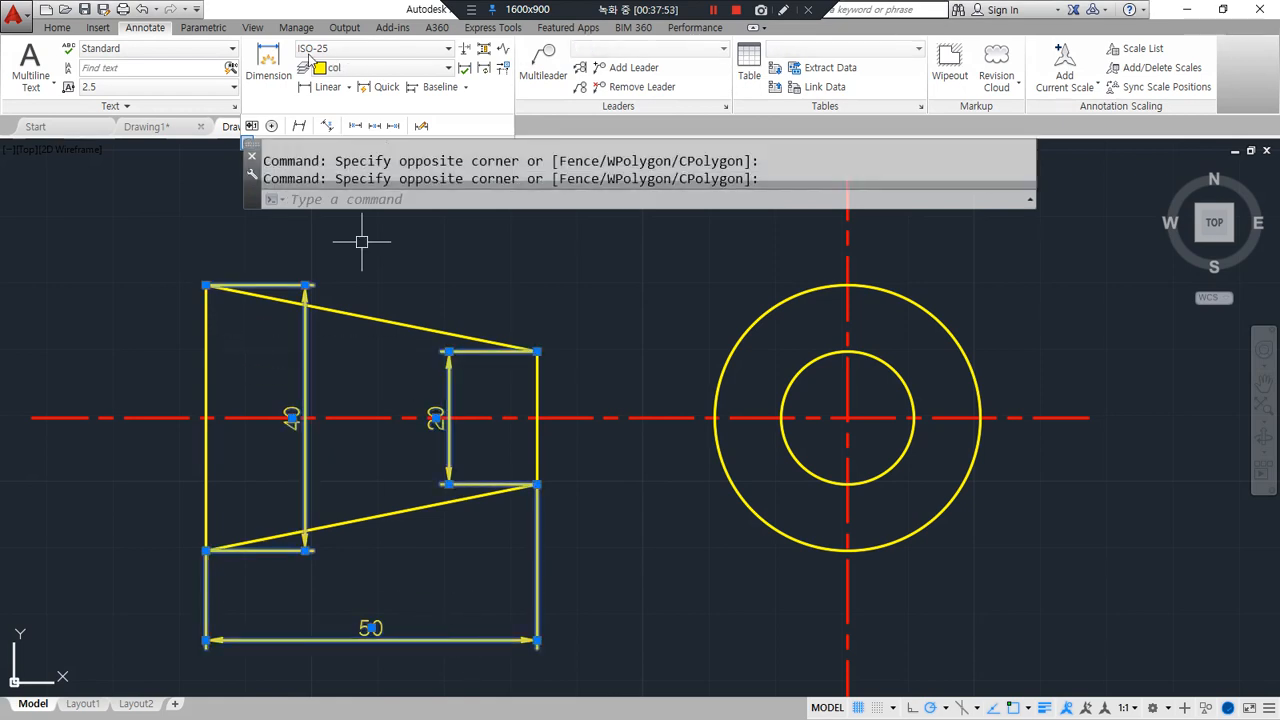
left_click(55, 28)
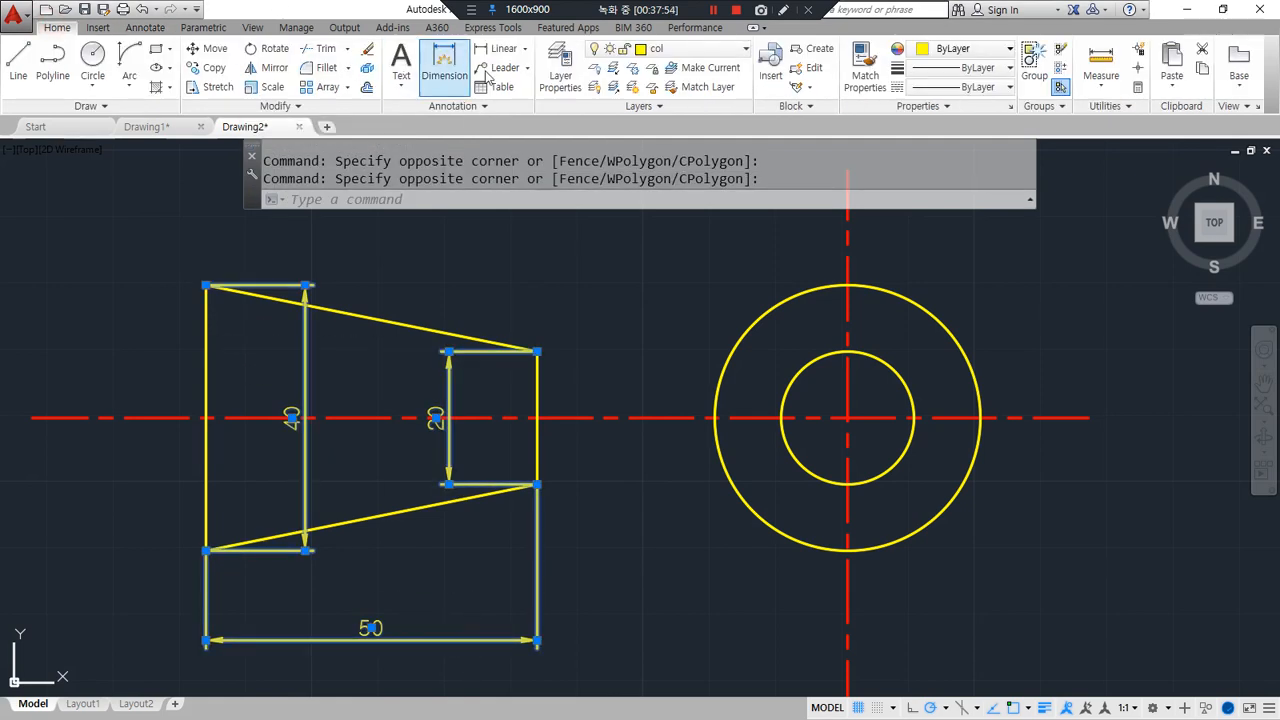
left_click(680, 48)
left_click(668, 146)
key("Escape")
key("Escape")
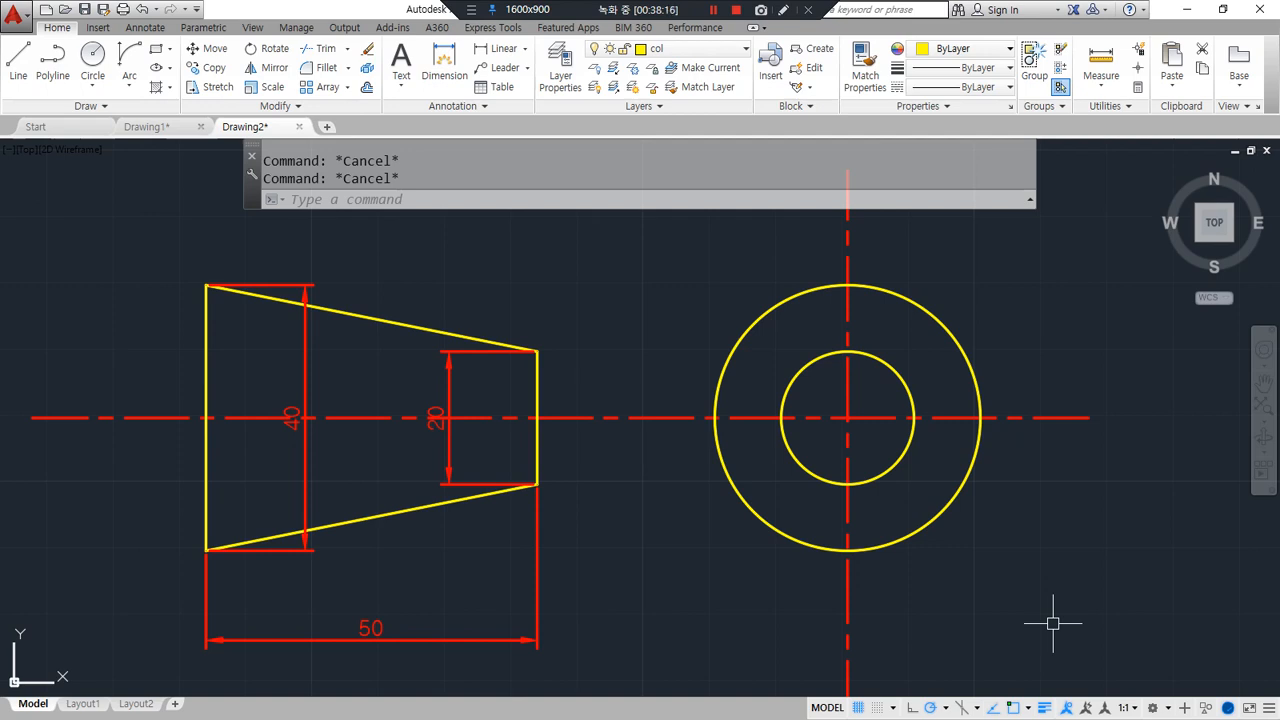
left_click_drag(183, 502, 231, 491)
mouse_move(562, 472)
left_mouse_down()
mouse_move(515, 465)
mouse_move(595, 476)
left_mouse_up()
mouse_move(120, 277)
left_mouse_down()
mouse_move(295, 350)
mouse_move(455, 390)
left_mouse_up()
left_click_drag(169, 516, 495, 426)
left_click_drag(439, 354, 481, 477)
key("Escape")
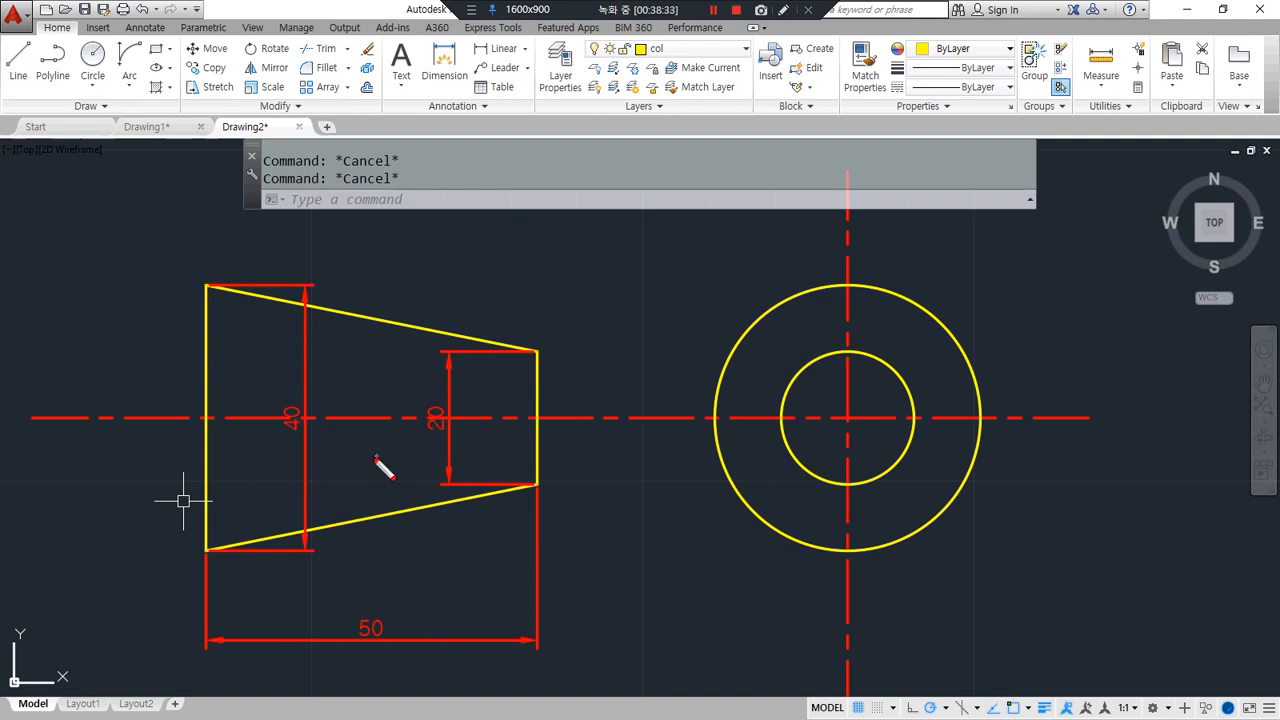
Edit the tapered view's 40 dimension text to add a diameter symbol prefix with %%c.
type("ed")
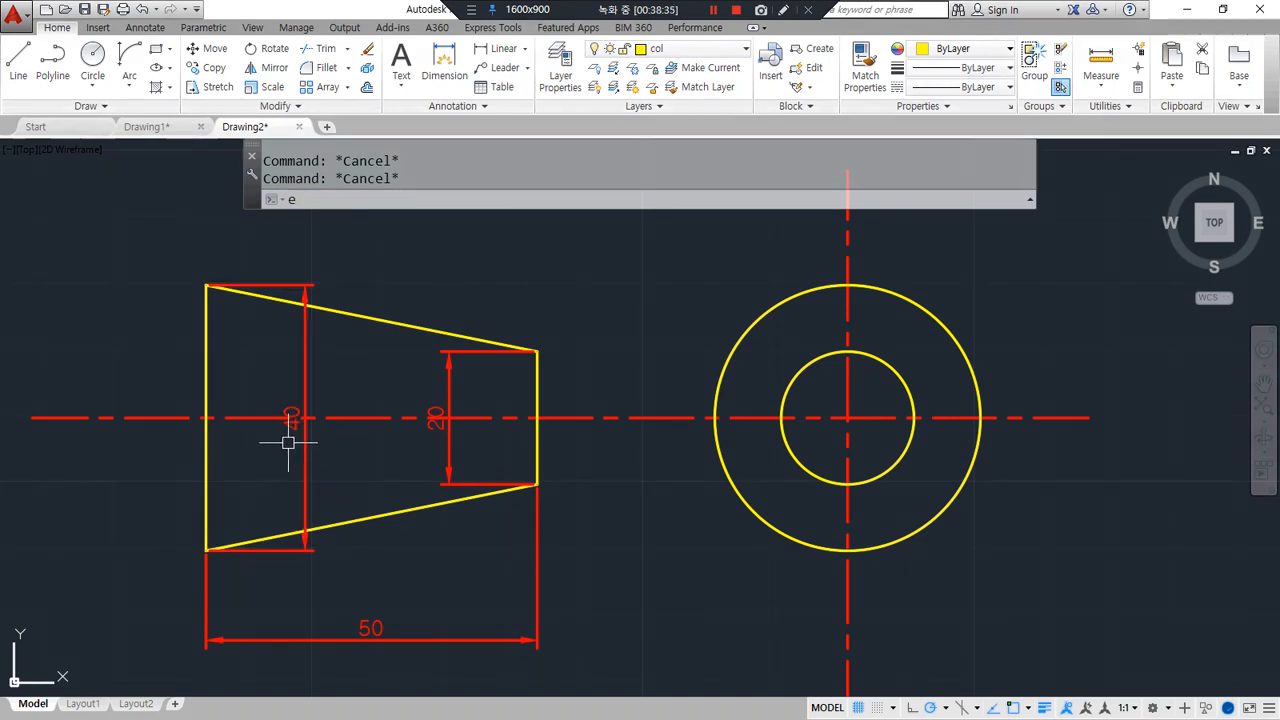
key("Return")
left_click(291, 418)
type("%%c")
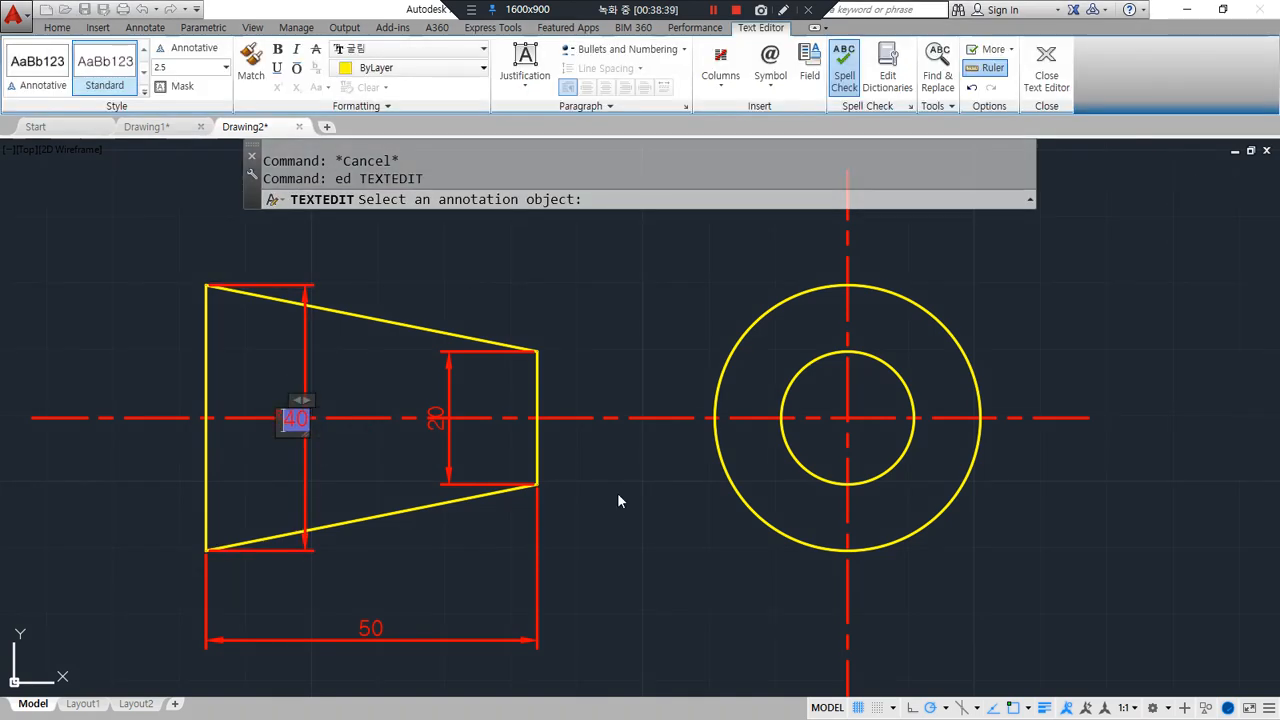
key("Delete")
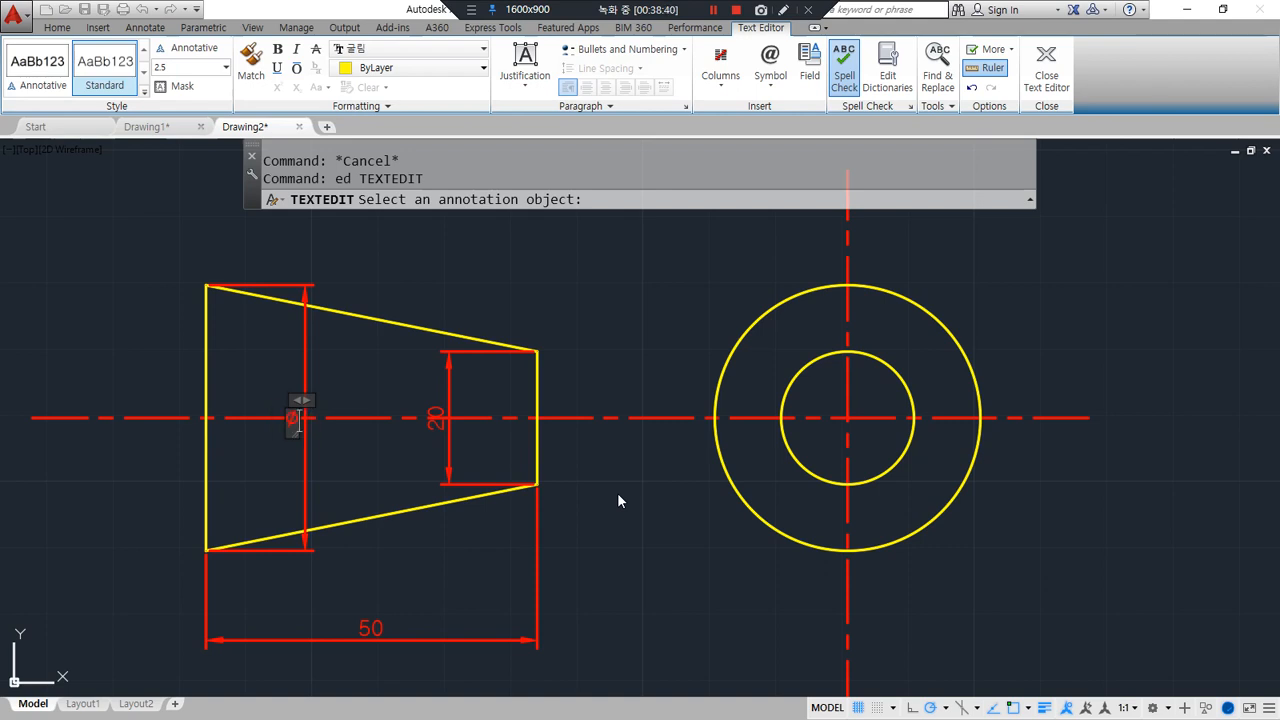
left_click(617, 492)
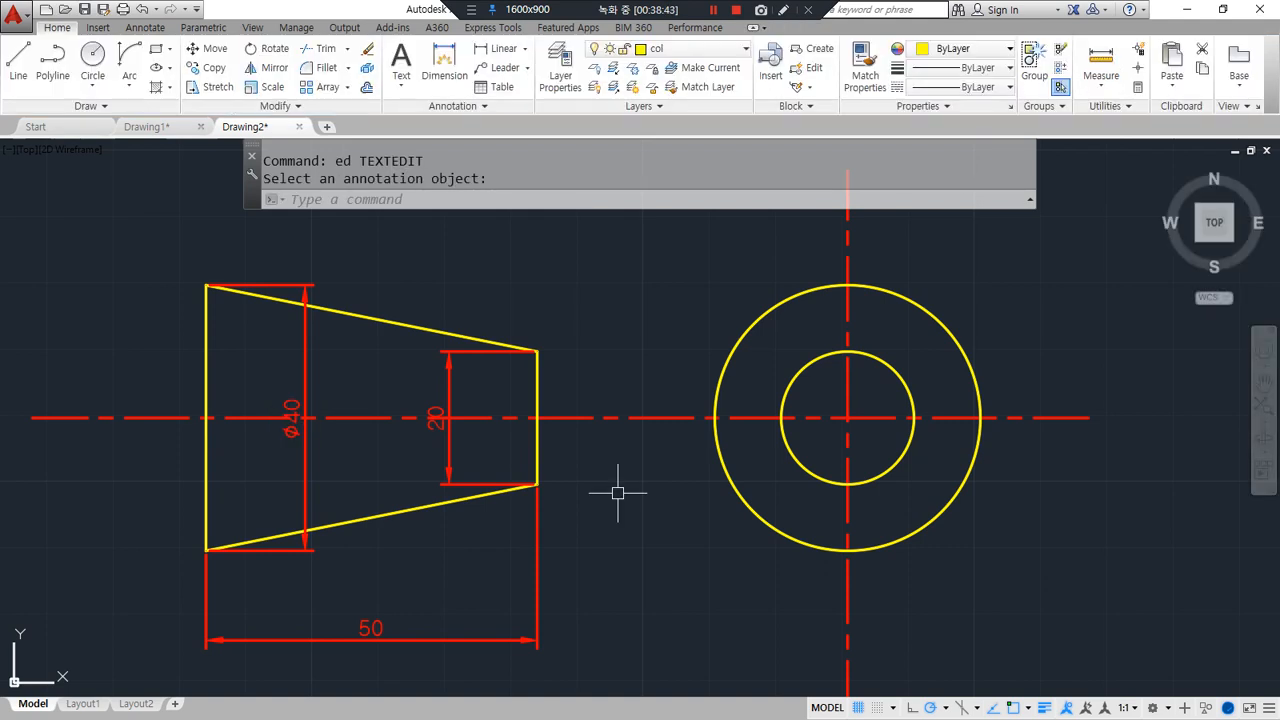
Add a diameter symbol prefix to the tapered view's 20 dimension text with %%c.
left_click(447, 432)
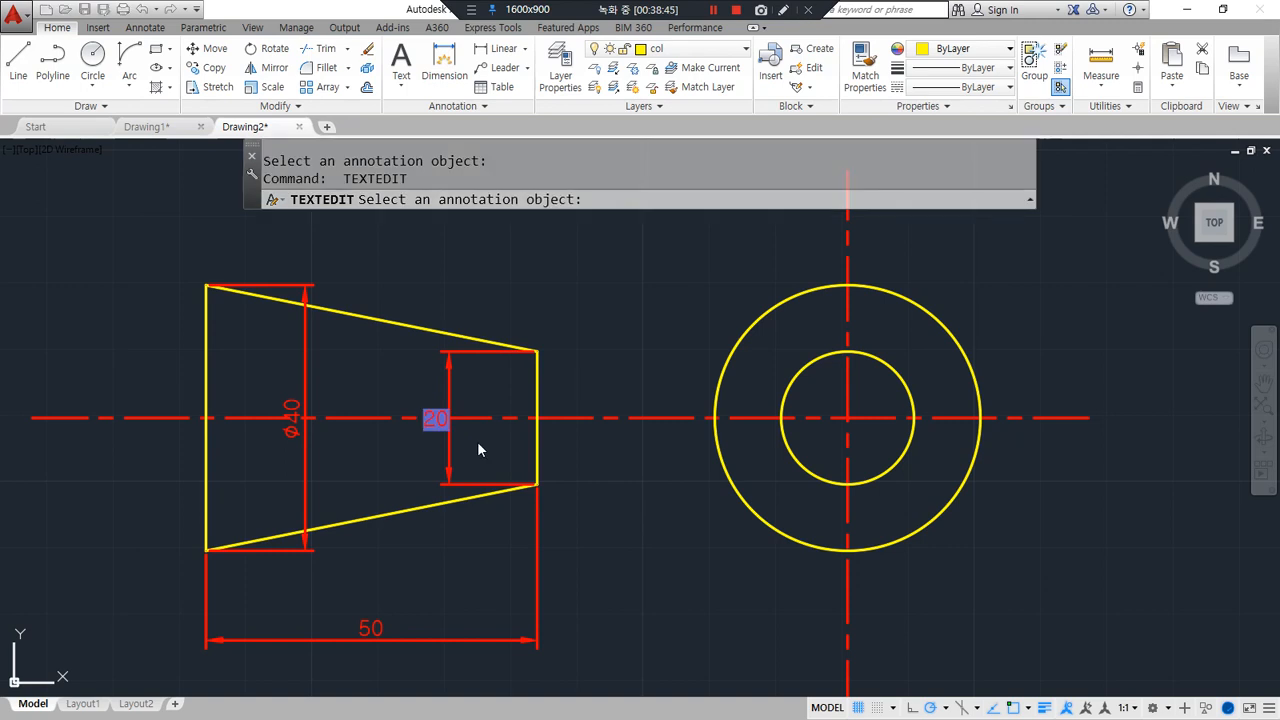
key("Home")
type("%%c")
left_click(477, 449)
key("Escape")
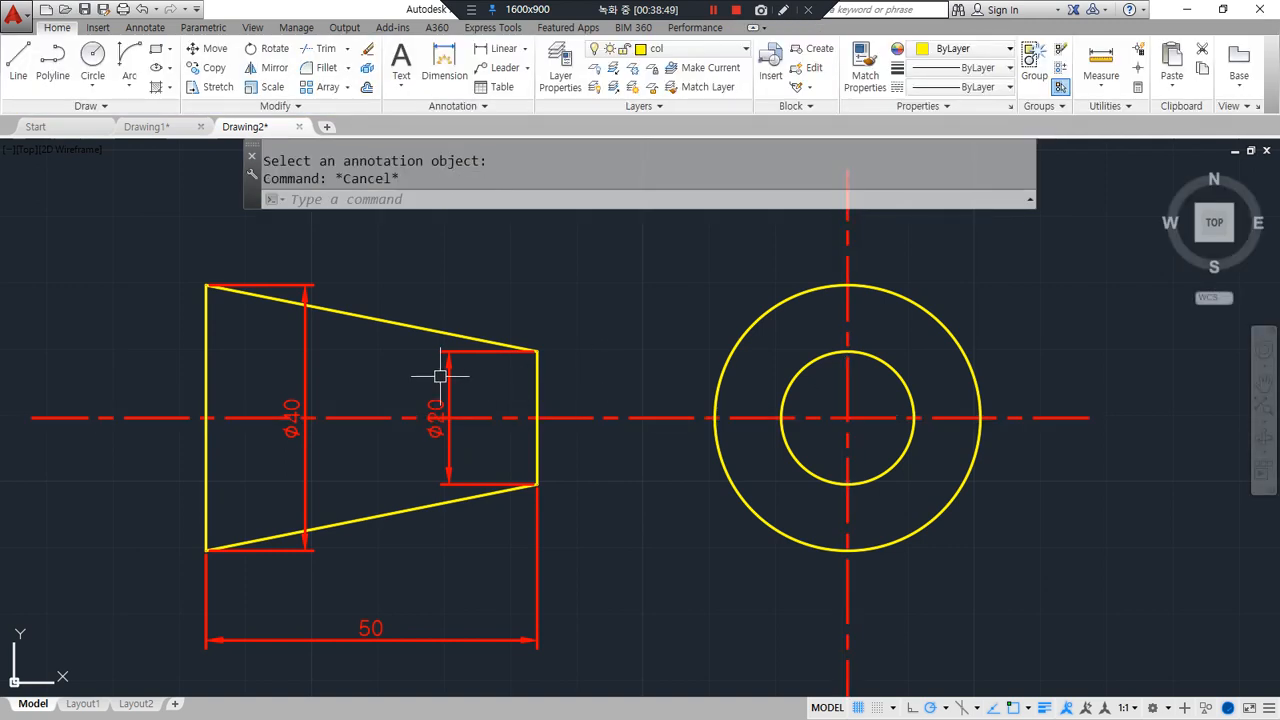
left_click_drag(176, 242, 500, 345)
left_click_drag(557, 488, 203, 543)
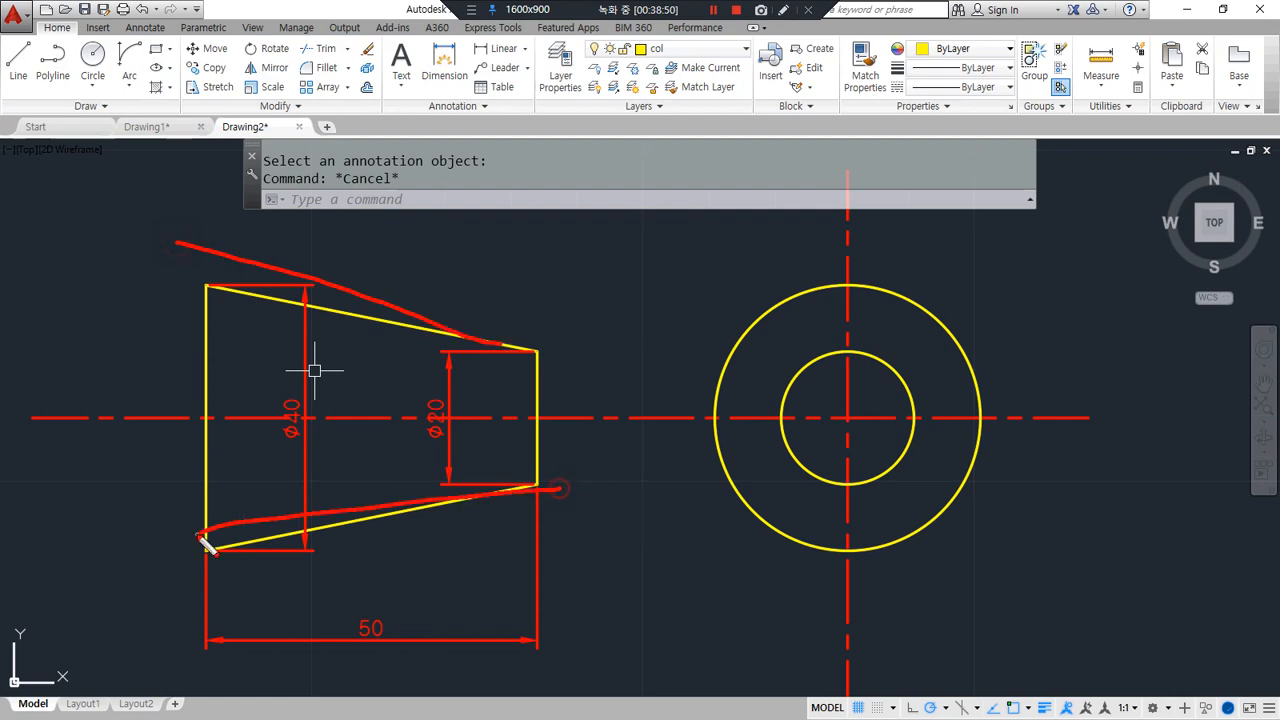
mouse_move(458, 529)
left_mouse_down()
mouse_move(571, 291)
mouse_move(437, 514)
left_mouse_up()
key("Escape")
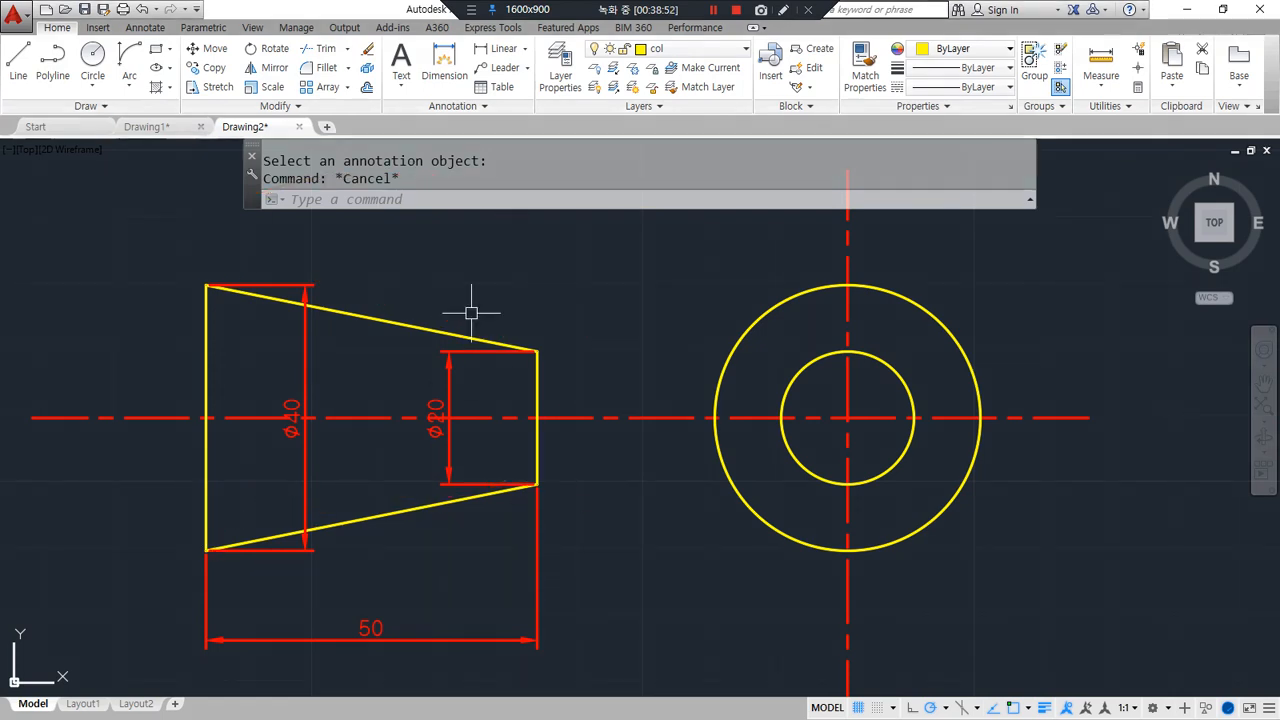
Change the dim layer's color to green in the layer properties.
left_click(560, 65)
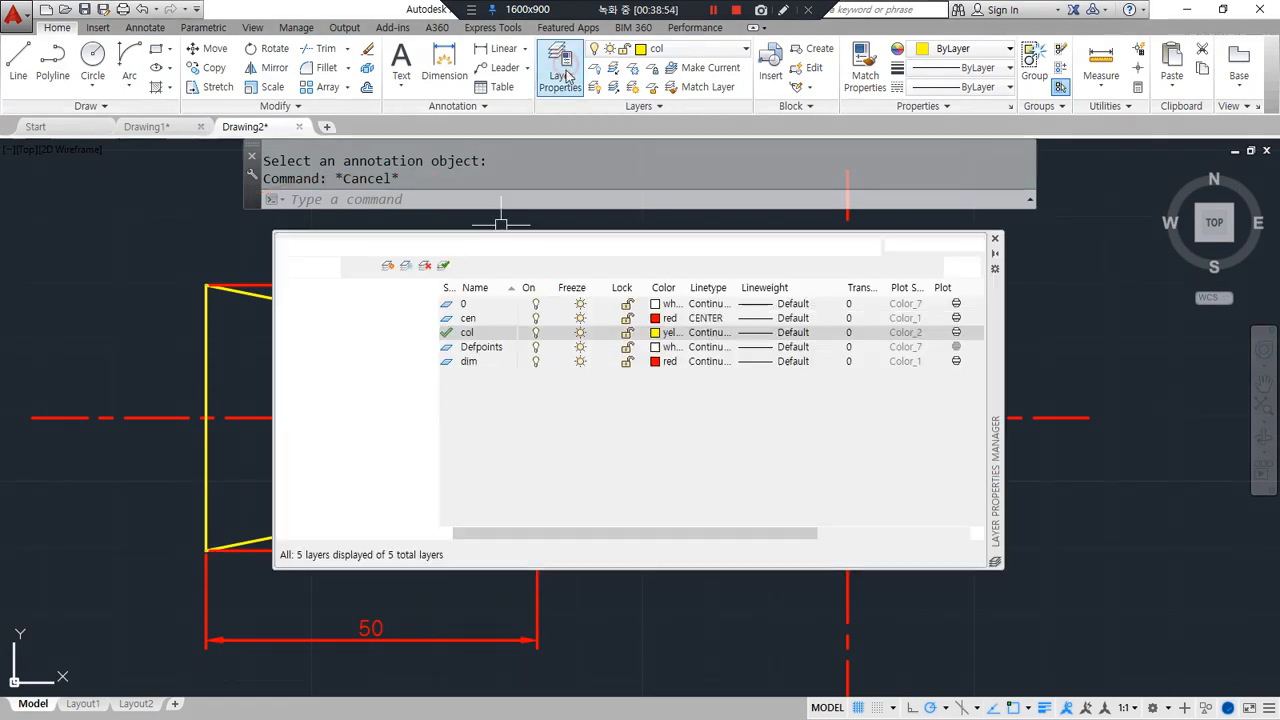
left_click(667, 362)
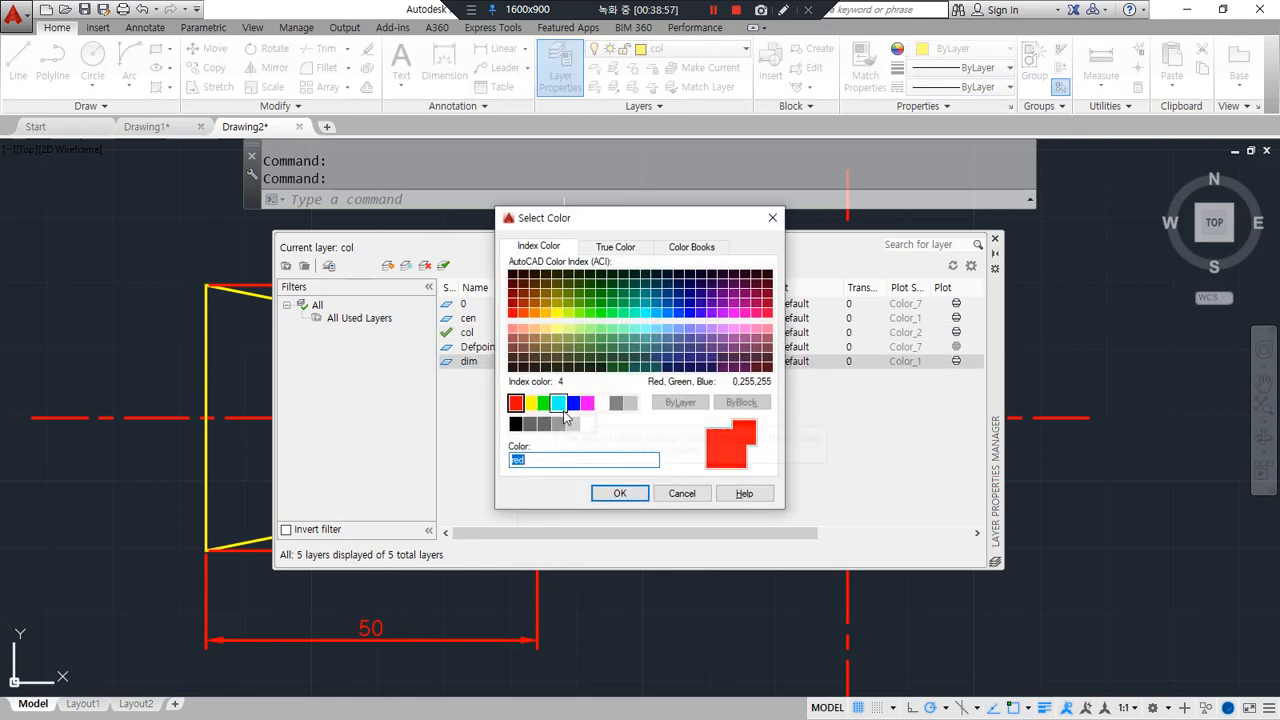
left_click(545, 403)
left_click(620, 493)
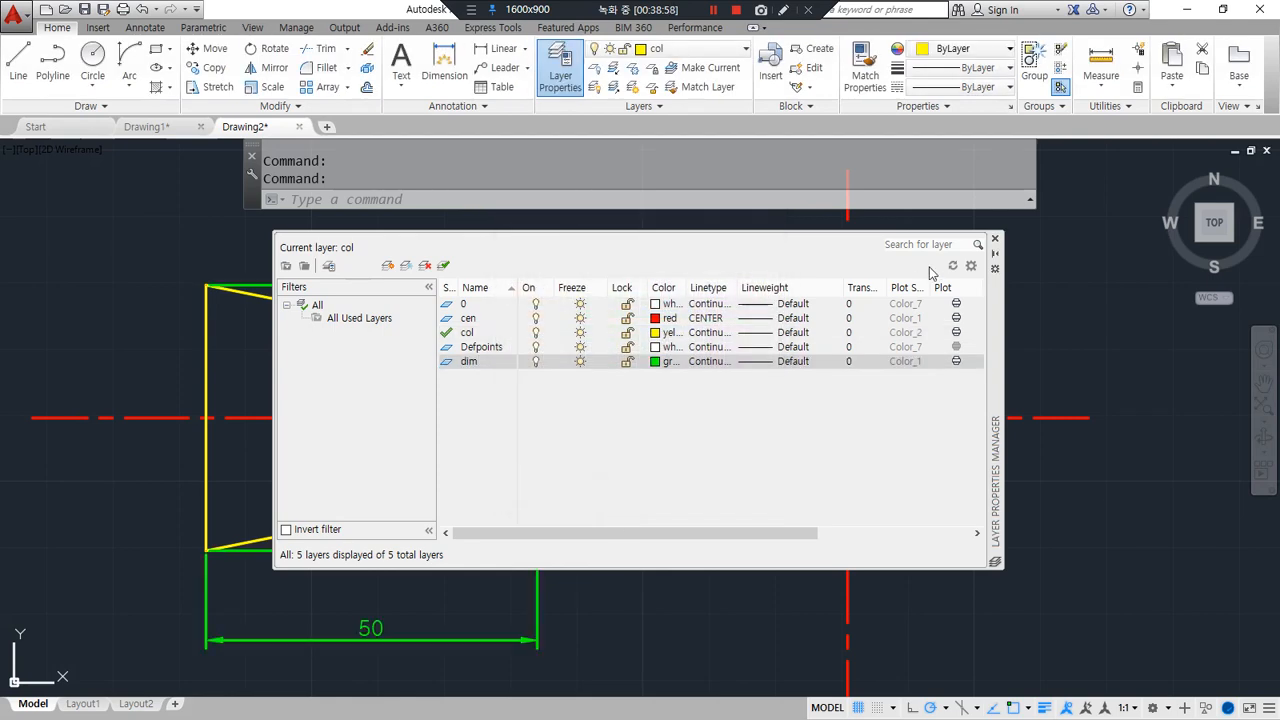
left_click(994, 242)
key("Escape")
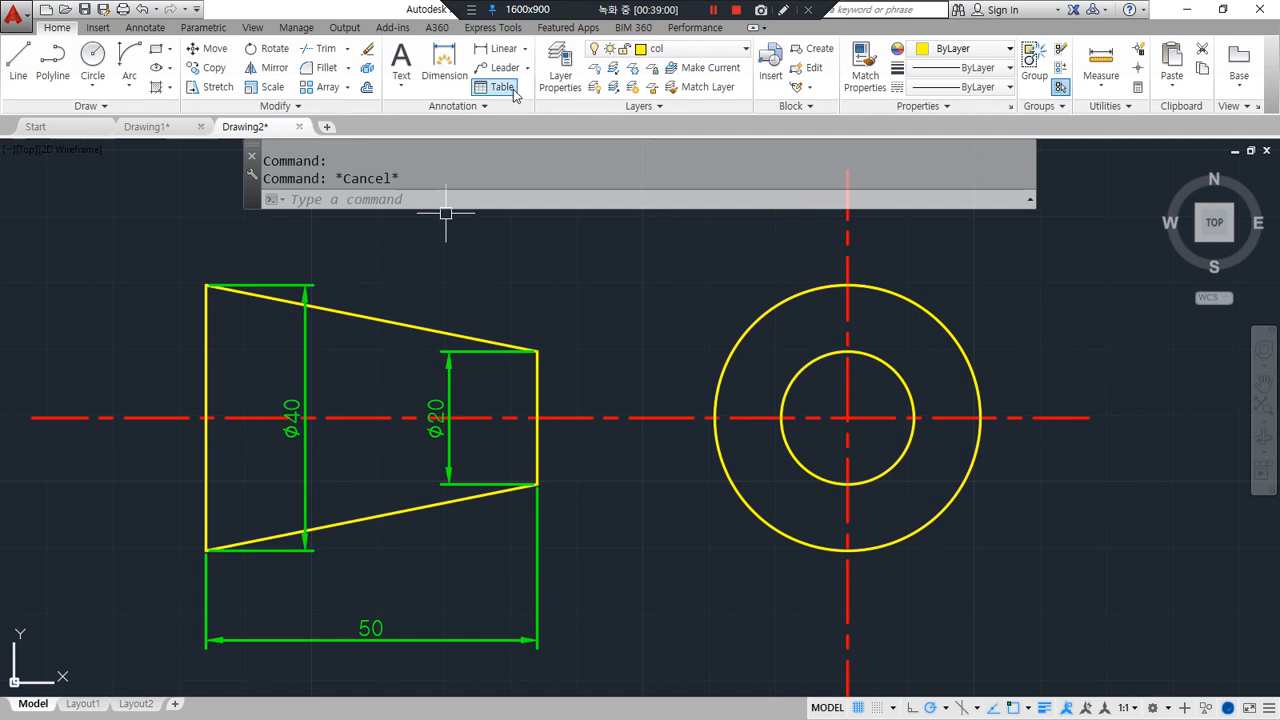
Expand the additional dimension editing tools and keep them pinned open.
left_click(145, 27)
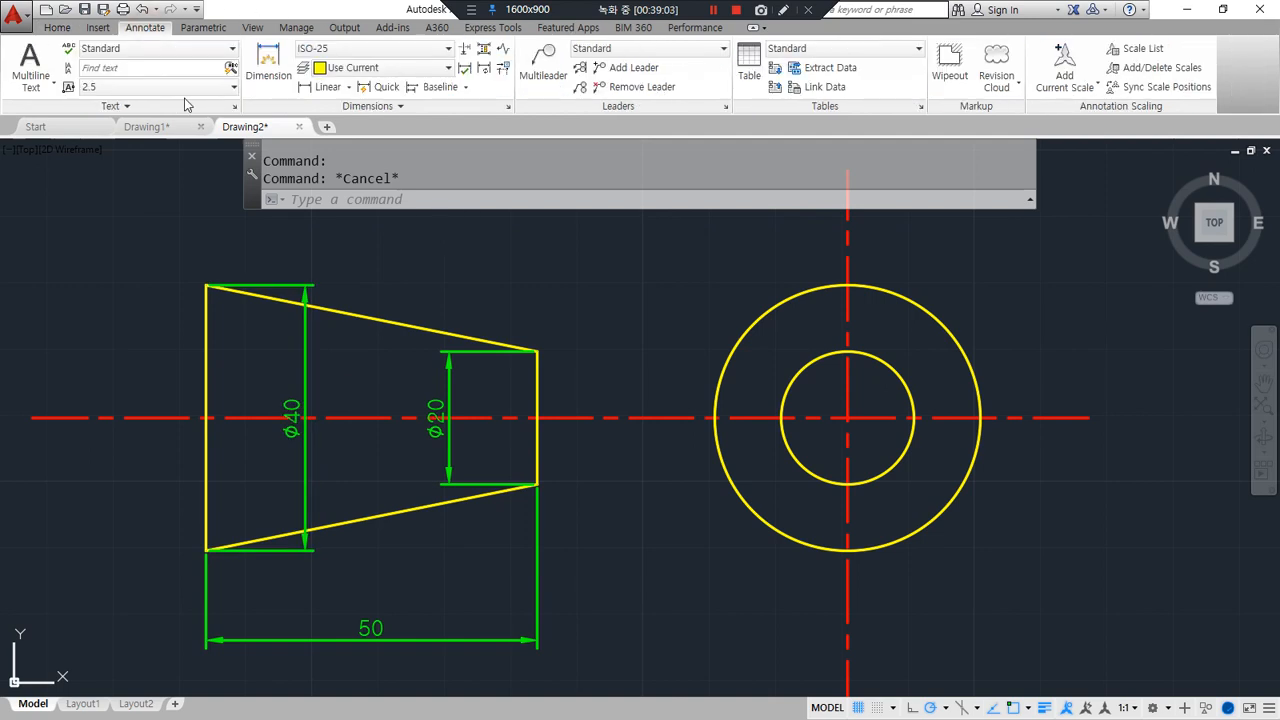
left_click(380, 108)
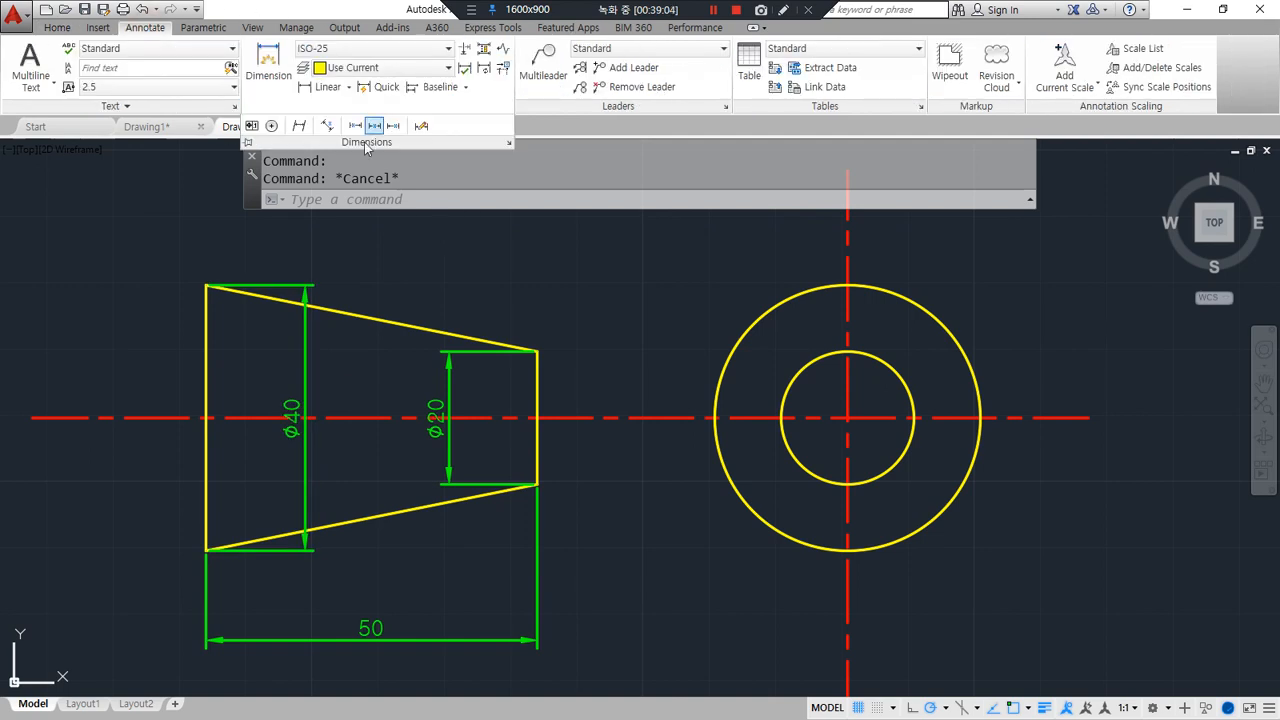
left_click(247, 144)
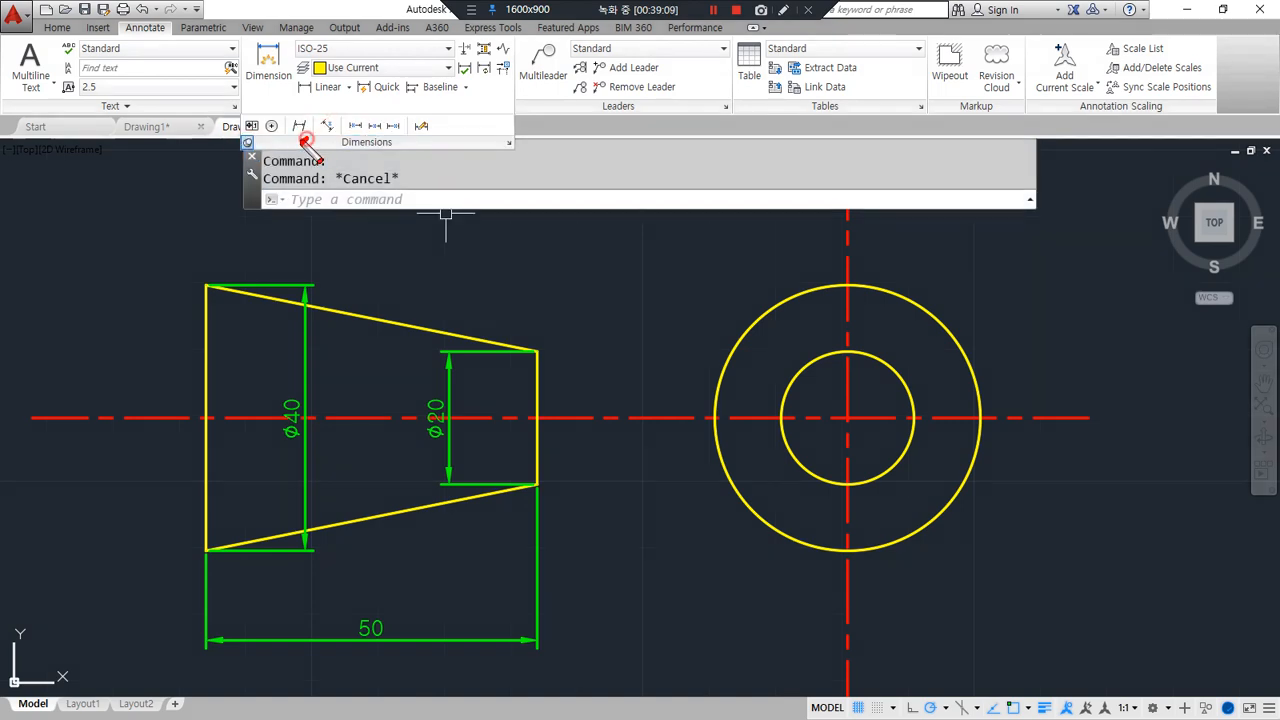
left_click_drag(306, 118, 316, 132)
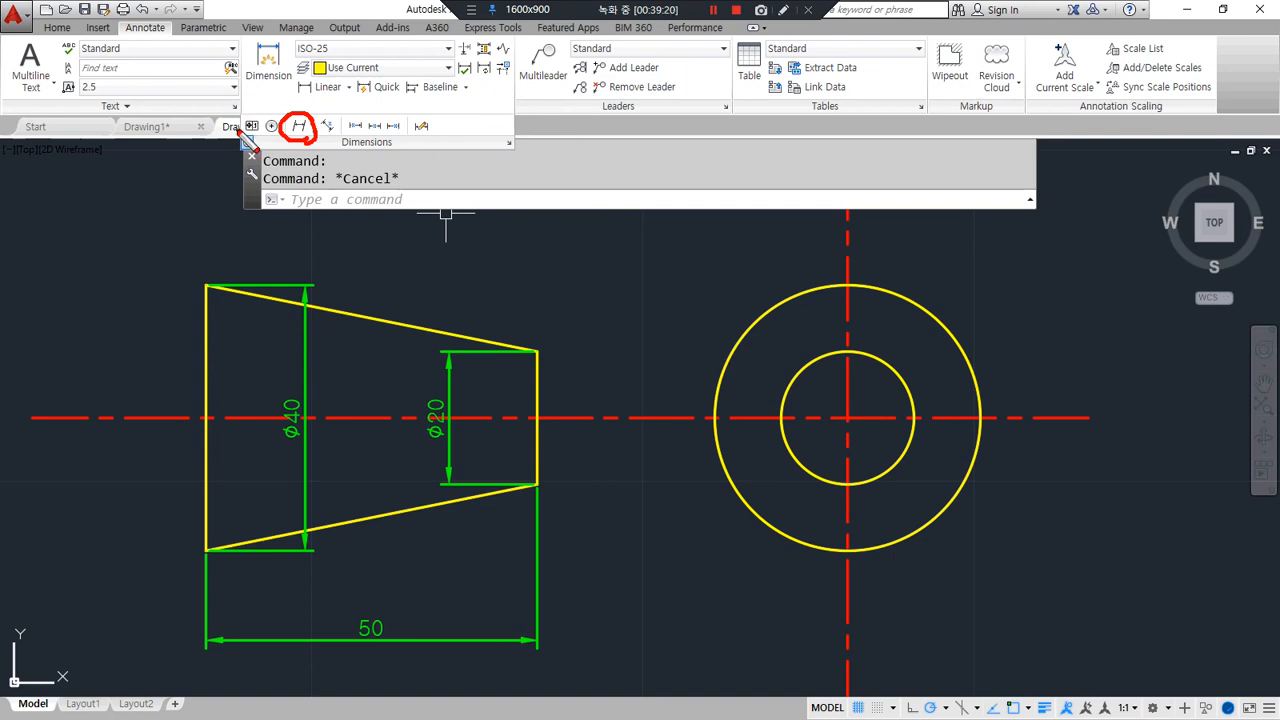
key("ctrl+z")
left_click_drag(241, 101, 292, 132)
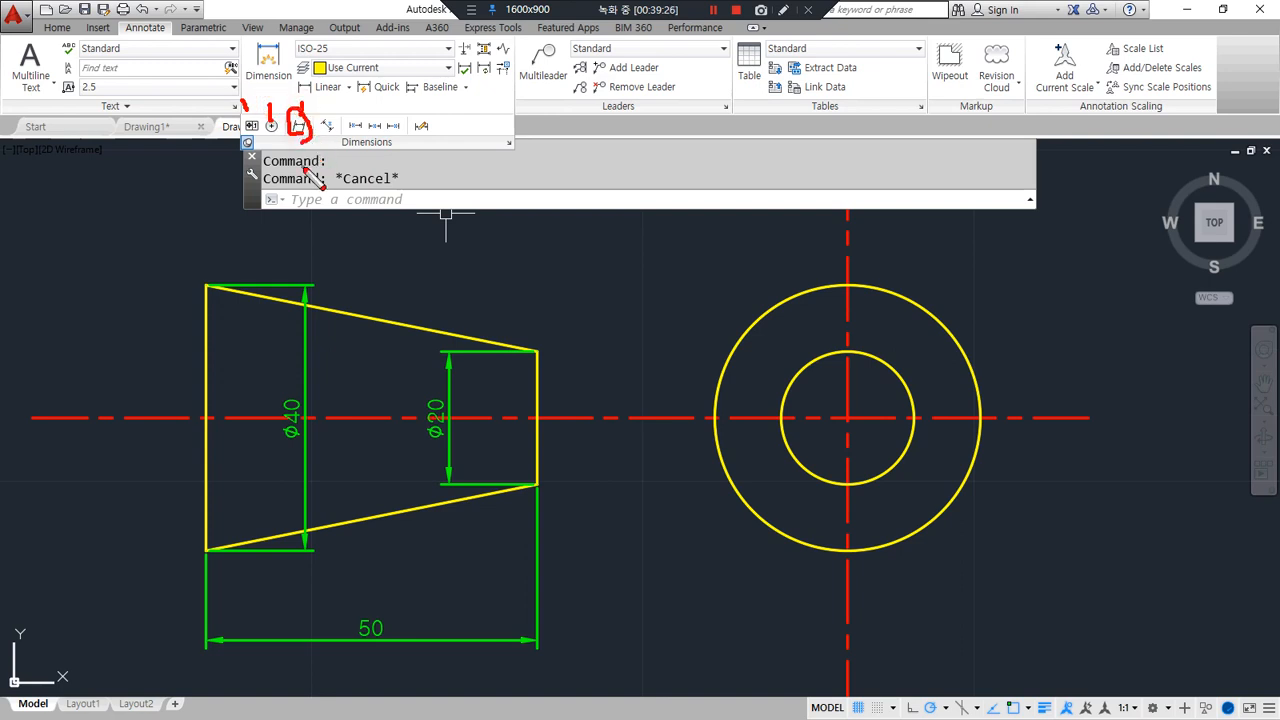
key("Escape")
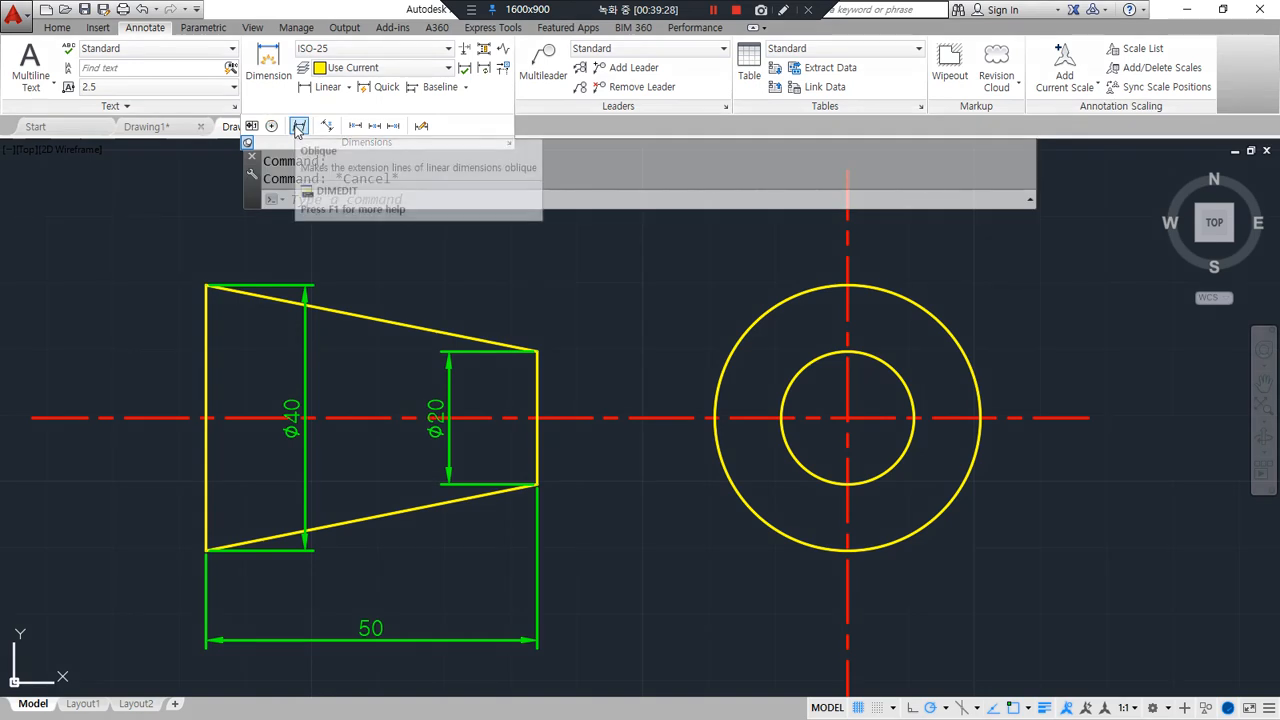
Try a 30-degree obliquing angle on the extension lines of the Ø20 and Ø40 dimensions, using Oblique.
left_click(297, 127)
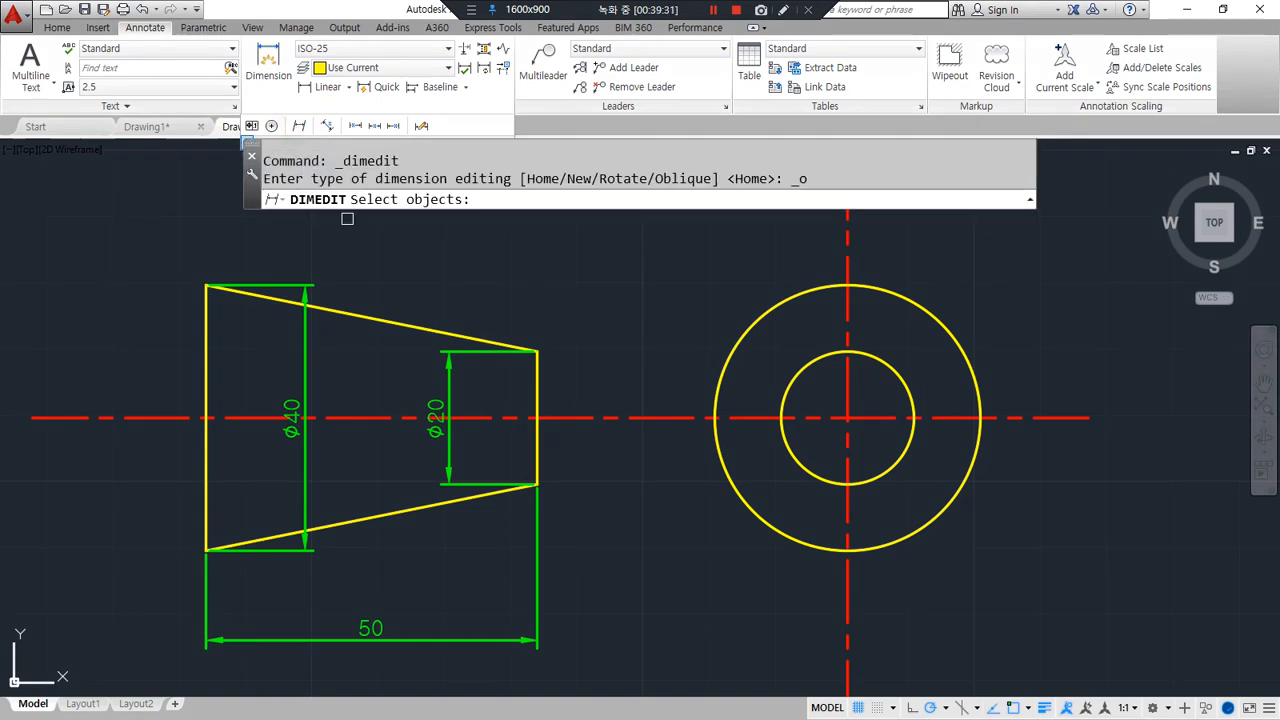
left_click(451, 387)
left_click(300, 361)
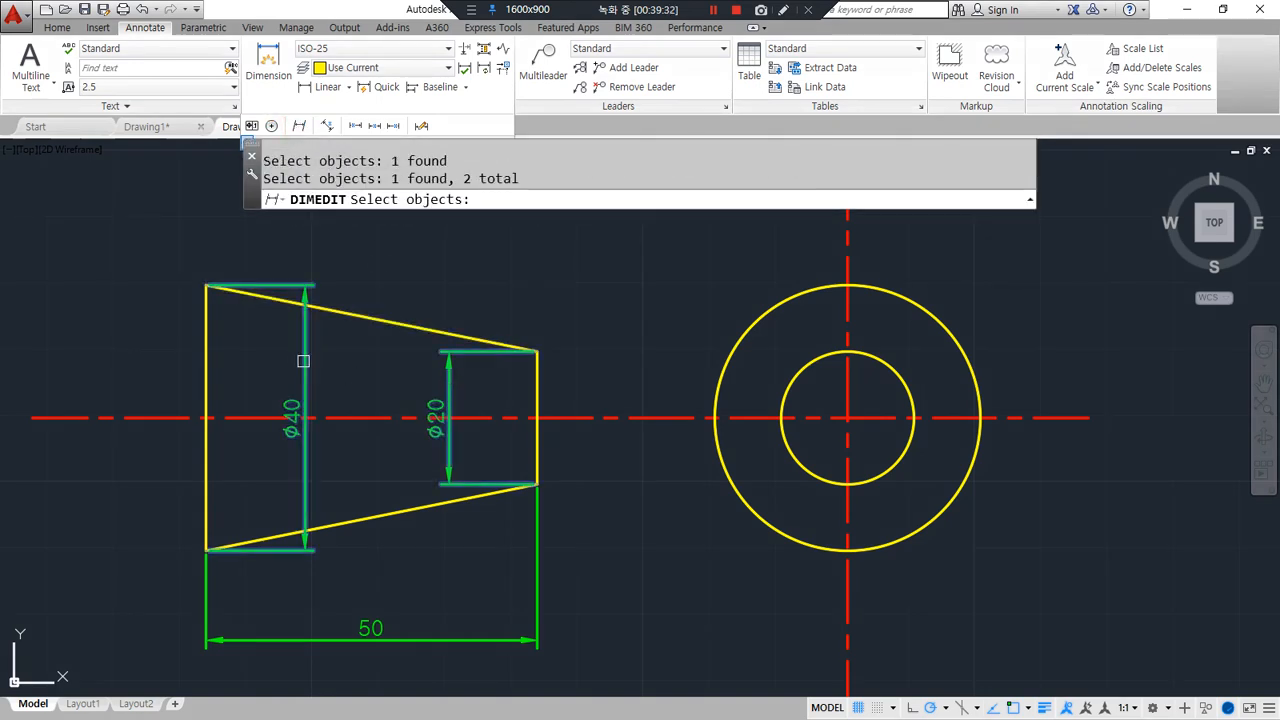
key("Return")
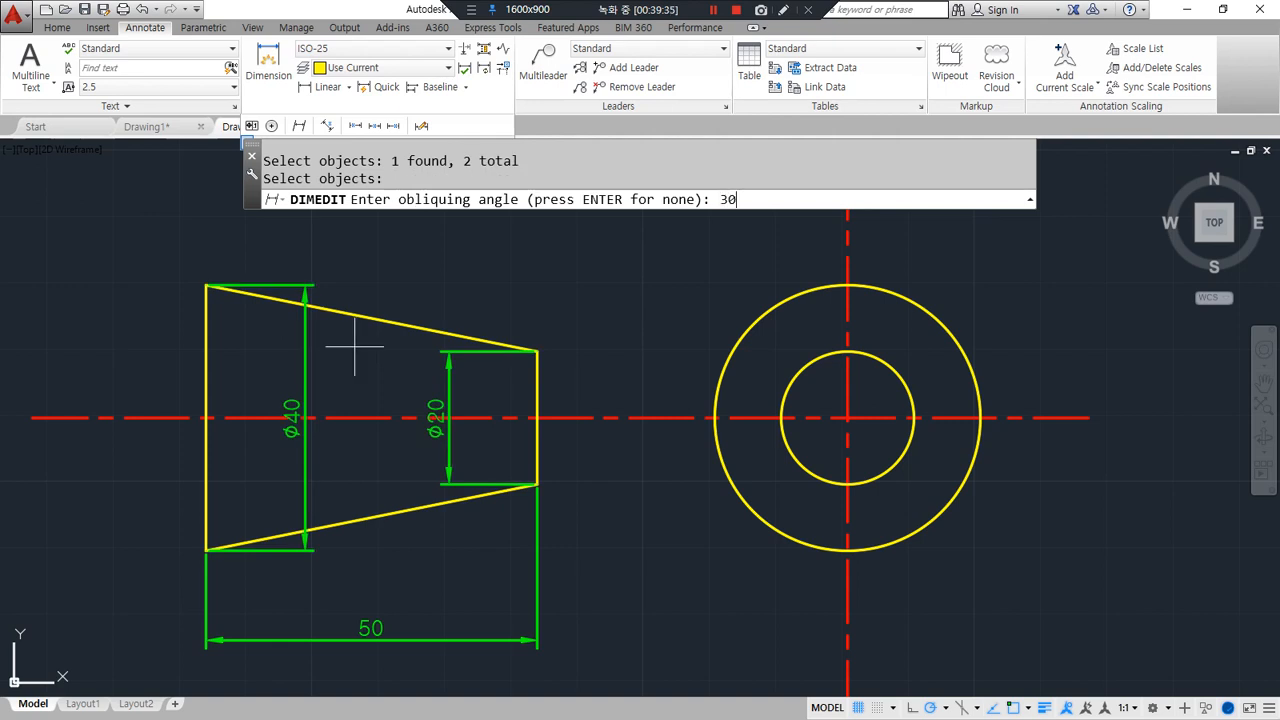
type("30")
key("Return")
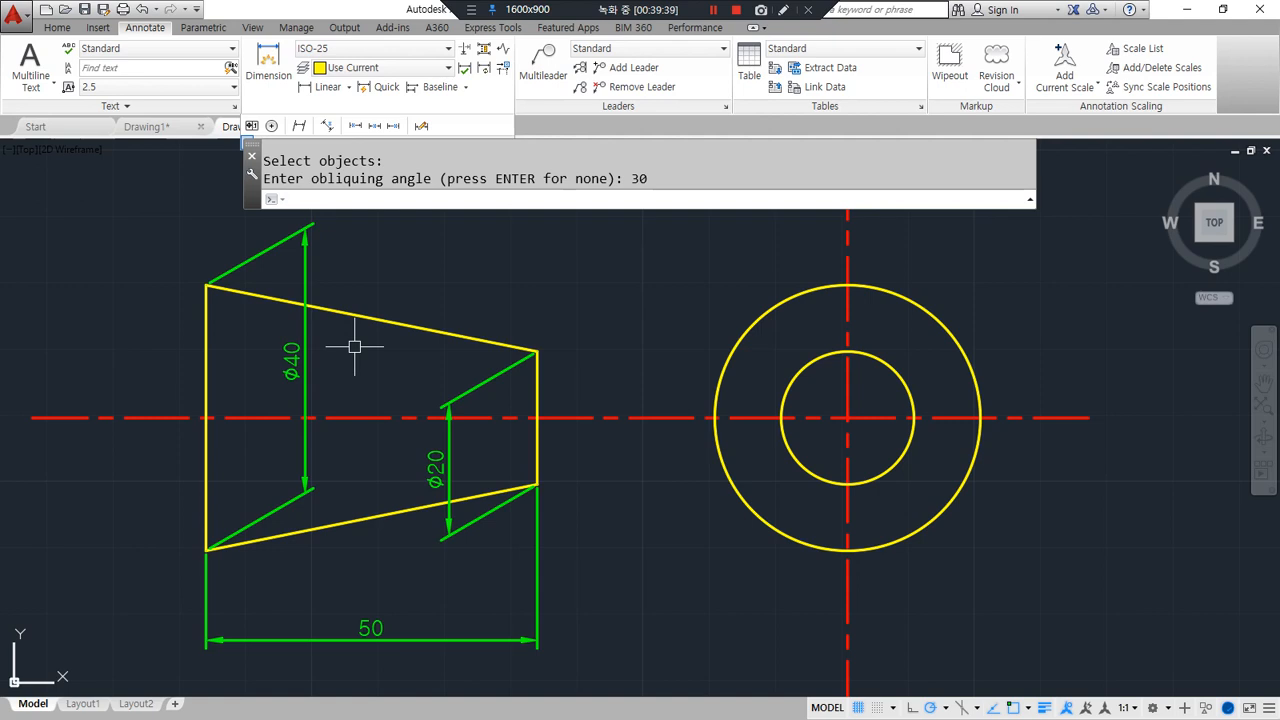
key("ctrl+z")
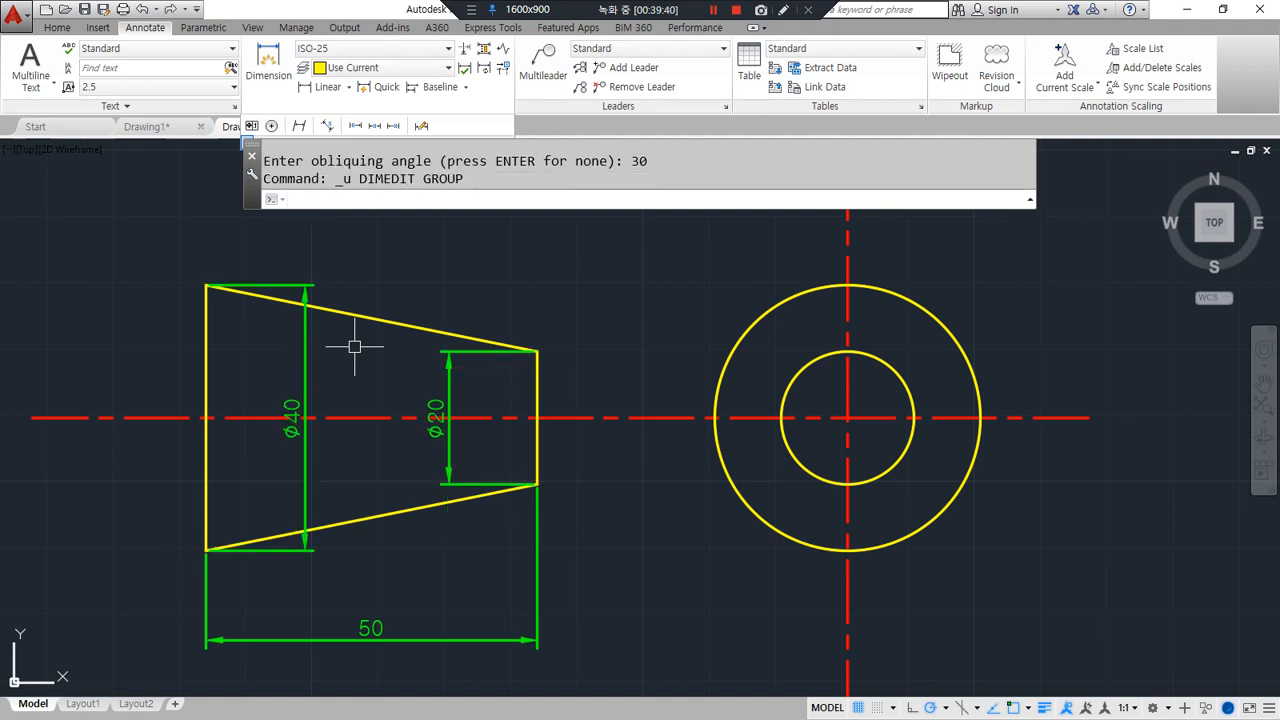
Apply a 30-degree obliquing angle to the extension lines of the Ø40 and Ø20 dimensions.
left_click(298, 127)
left_click(299, 283)
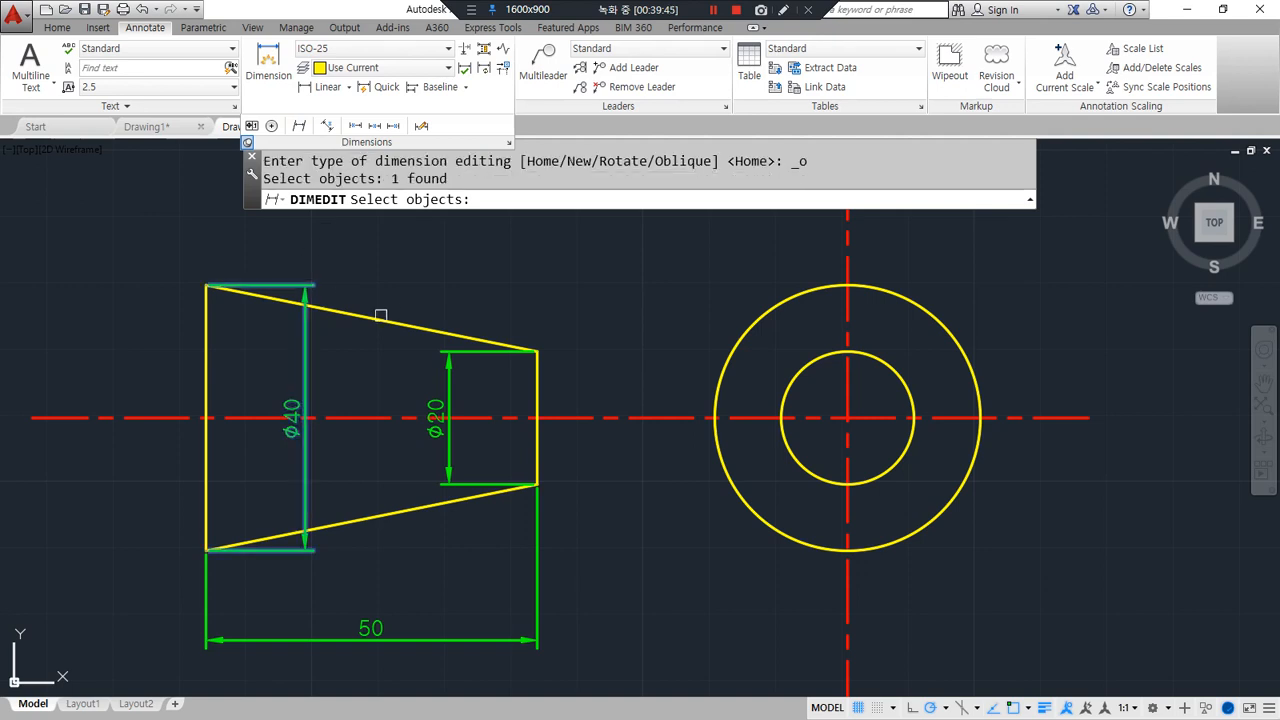
left_click(445, 352)
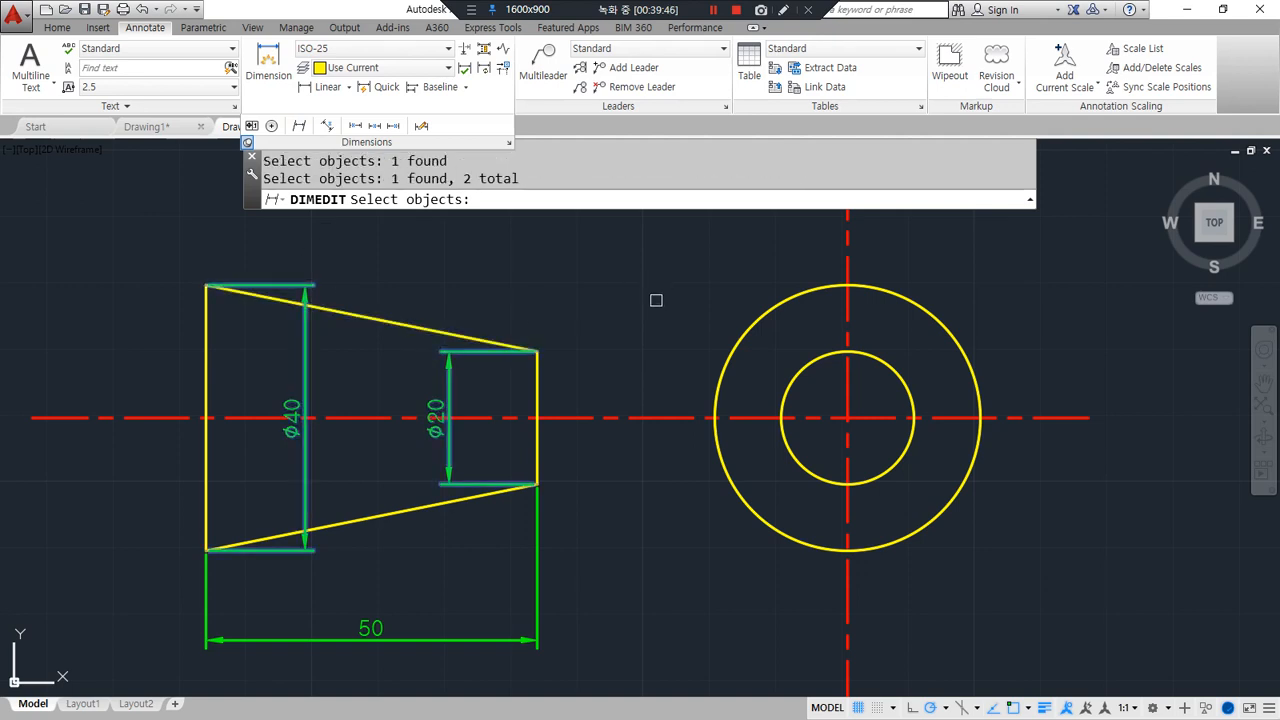
key("Return")
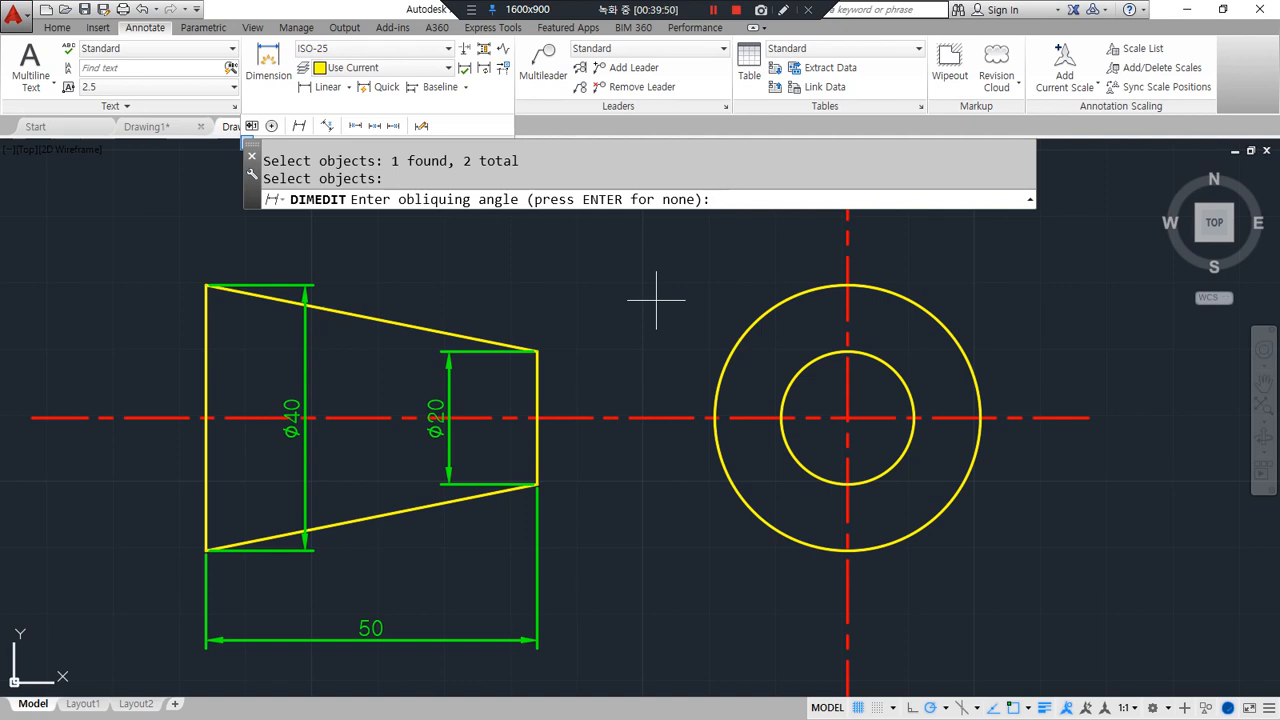
type("30")
key("Return")
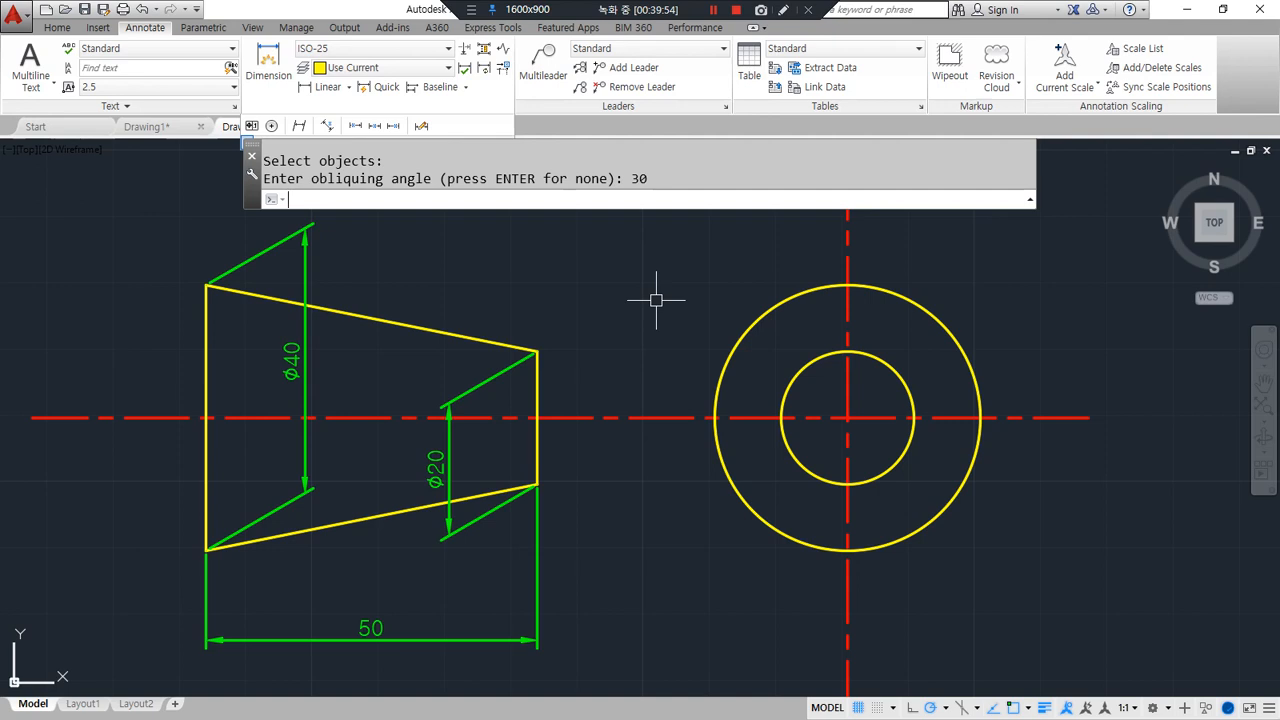
Try a 30-degree obliquing angle on the horizontal 50 dimension below the tapered view and undo it.
middle_click_drag(549, 531, 586, 437)
key("Return")
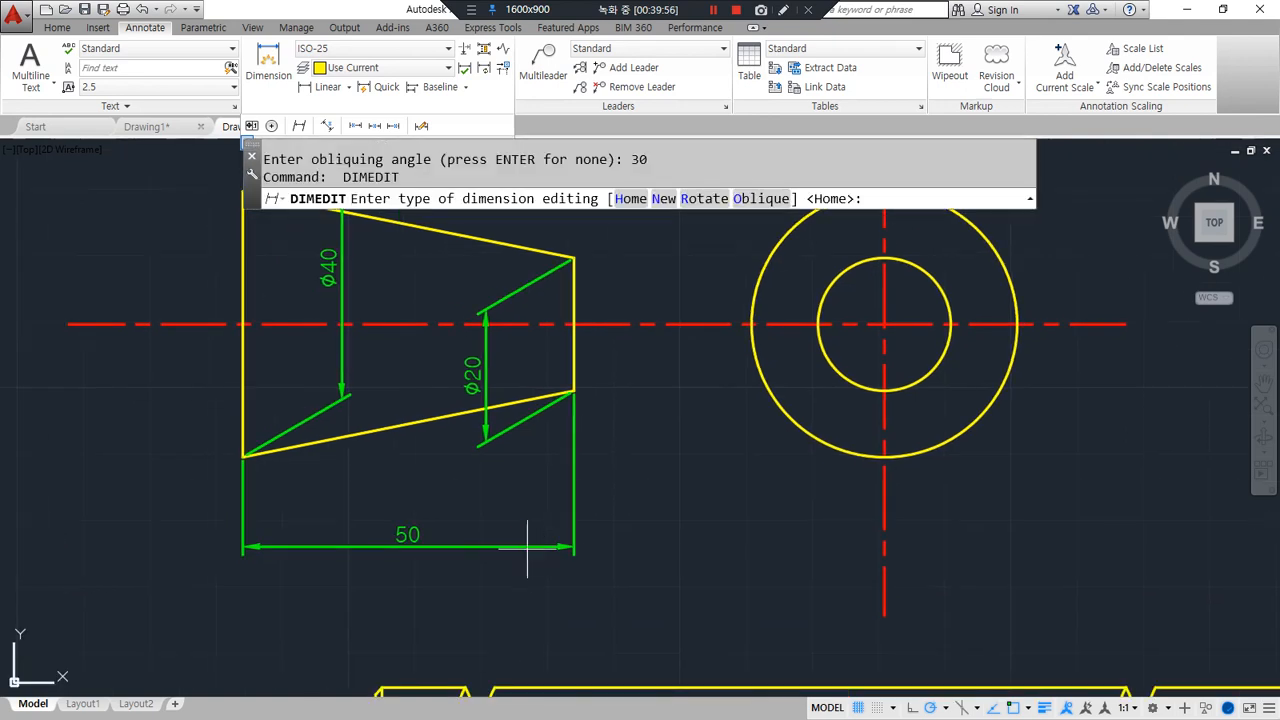
key("Escape")
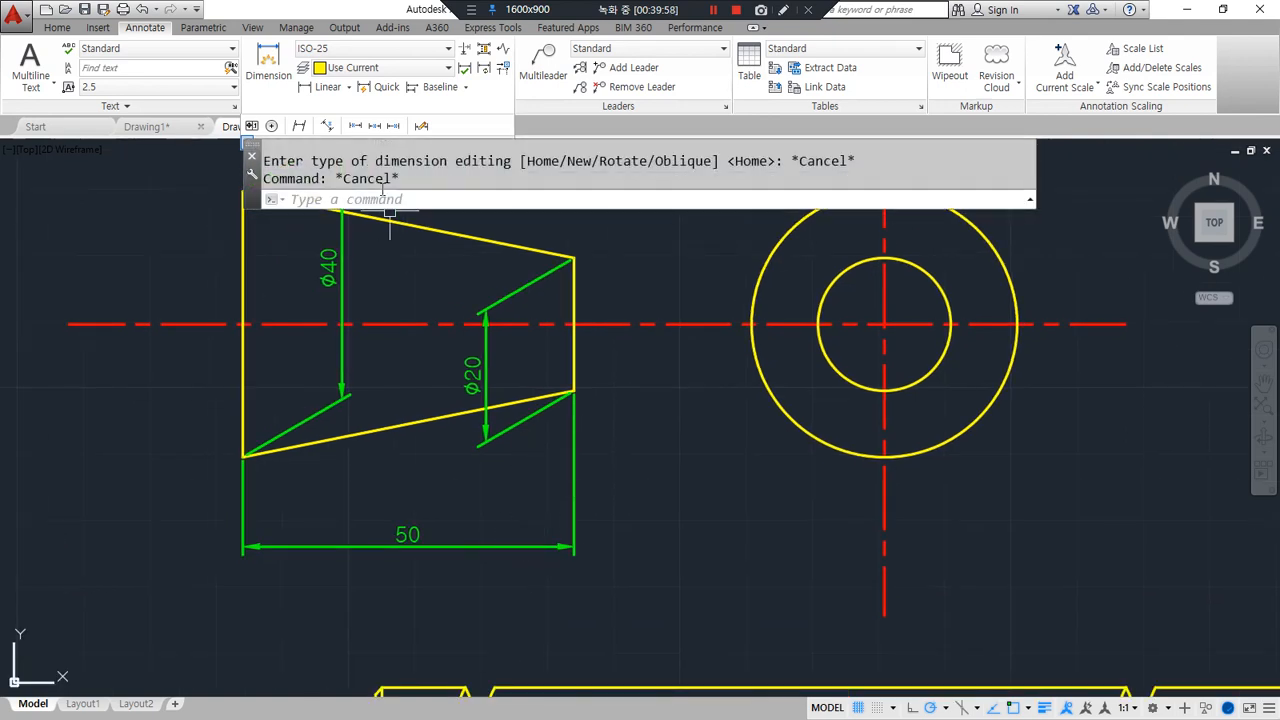
left_click(298, 126)
left_click(484, 546)
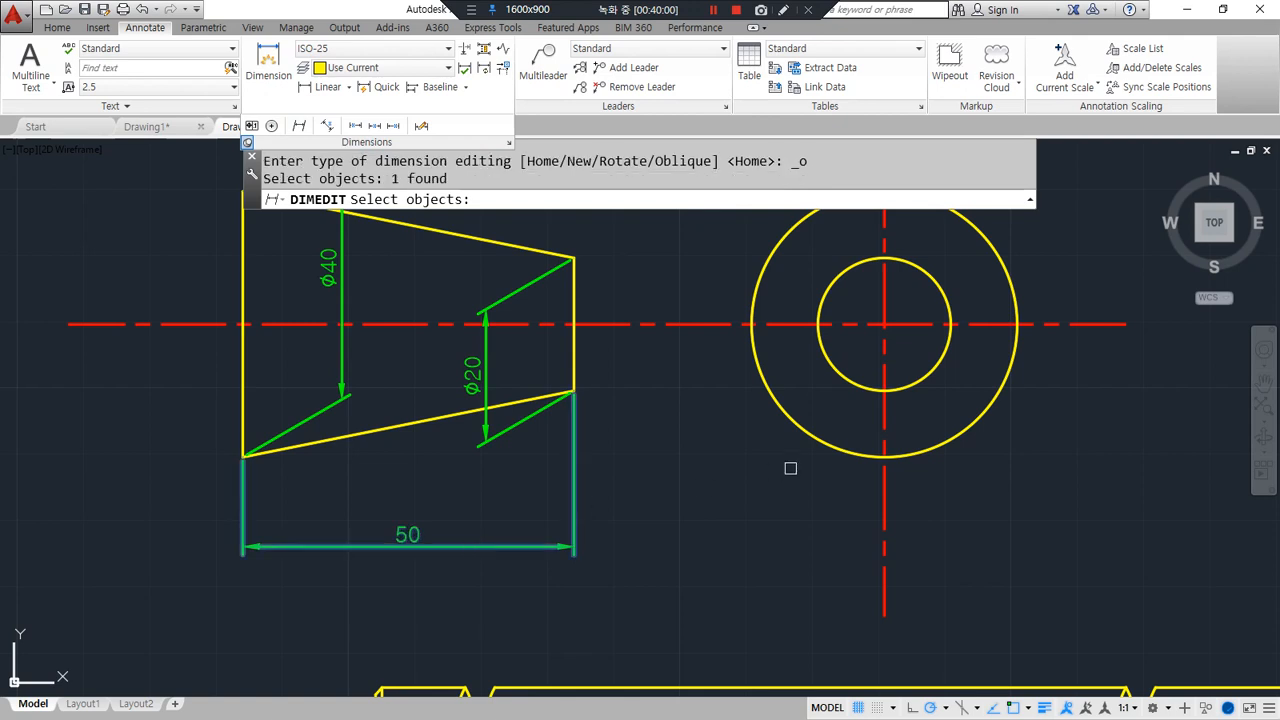
key("Return")
type("30")
key("Return")
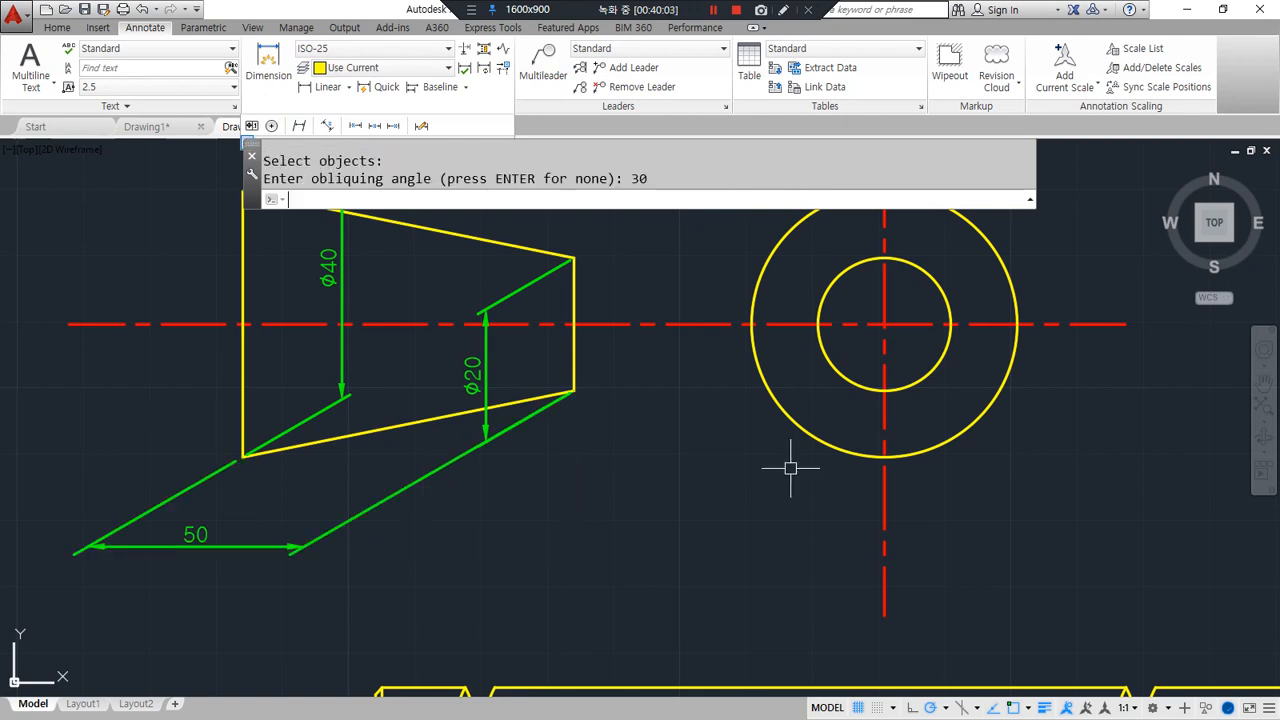
key("ctrl+z")
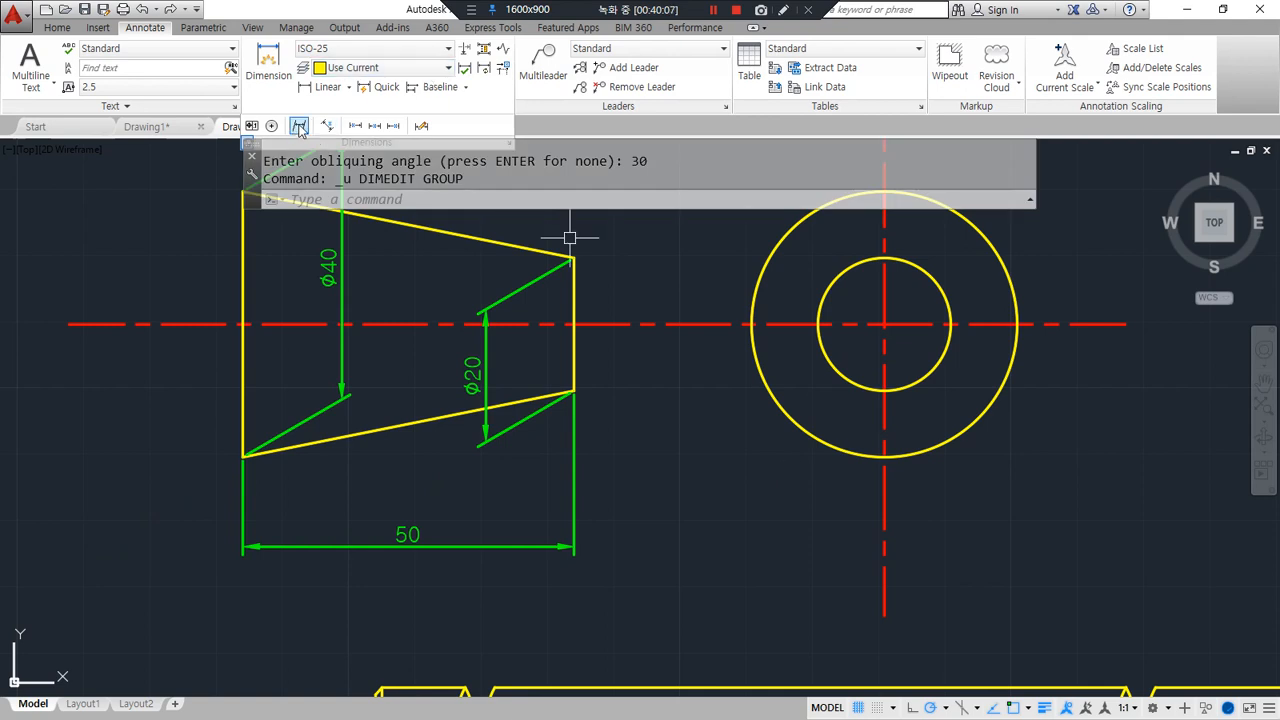
Try a 60-degree obliquing angle on the horizontal 50 dimension and undo it.
left_click(299, 126)
left_click(474, 545)
key("Return")
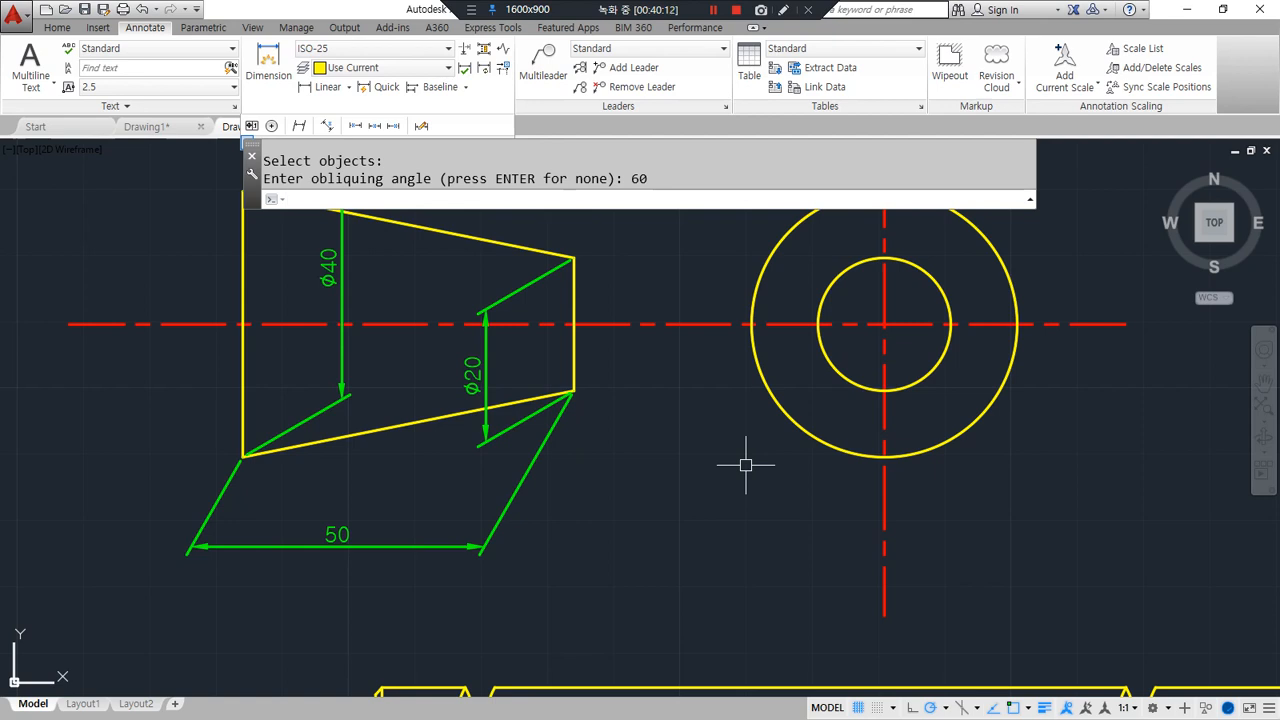
key("ctrl+z")
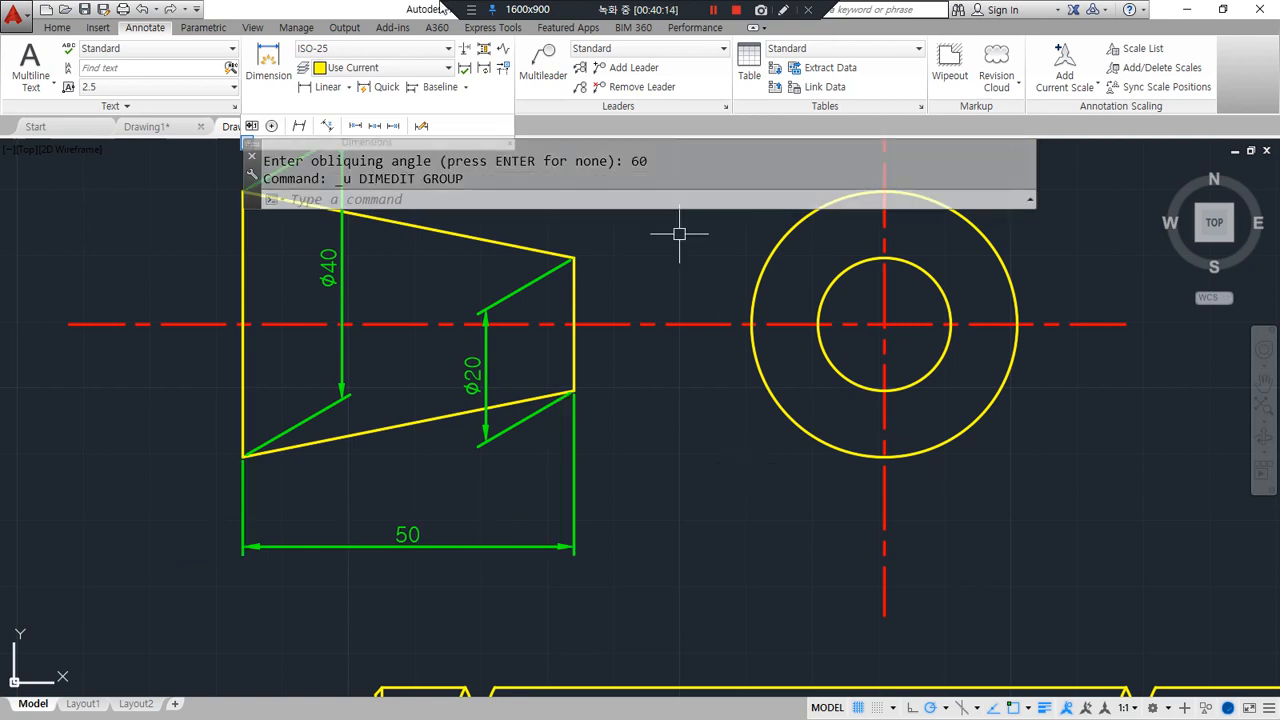
Oblique the horizontal 50 dimension's extension lines at -60 degrees and erase the two red centerlines.
left_click(299, 125)
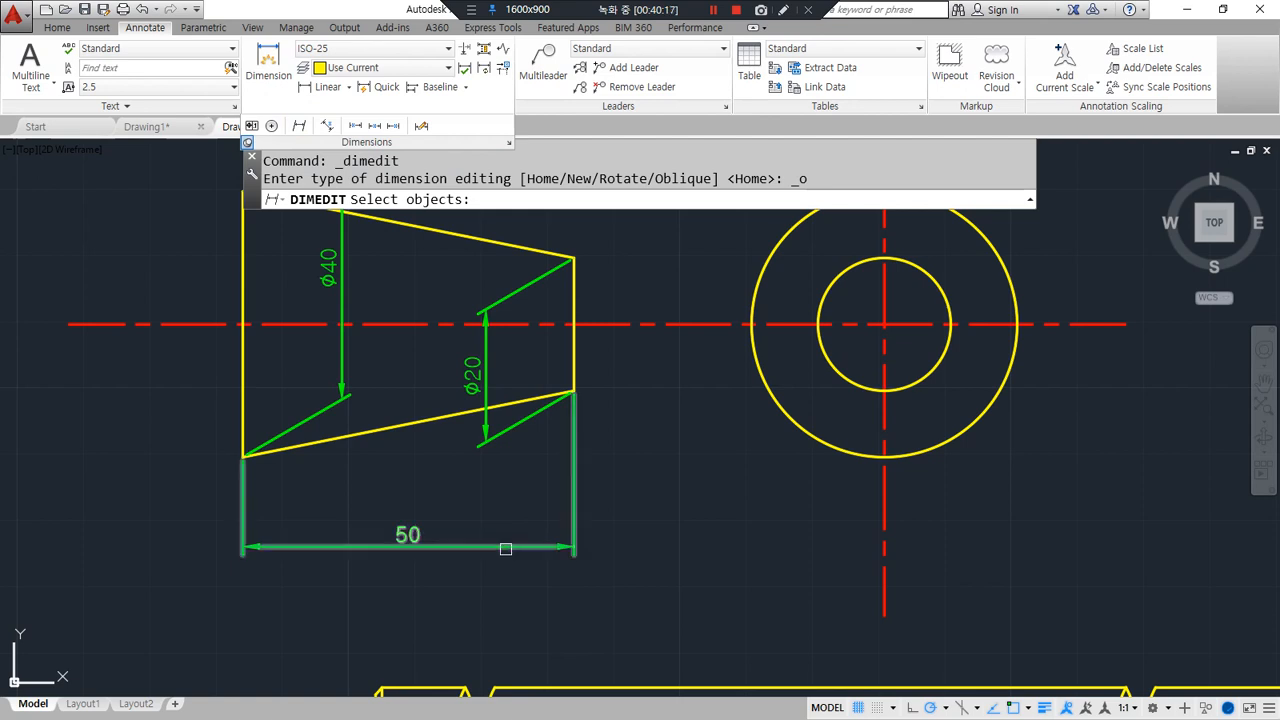
left_click(508, 546)
key("Return")
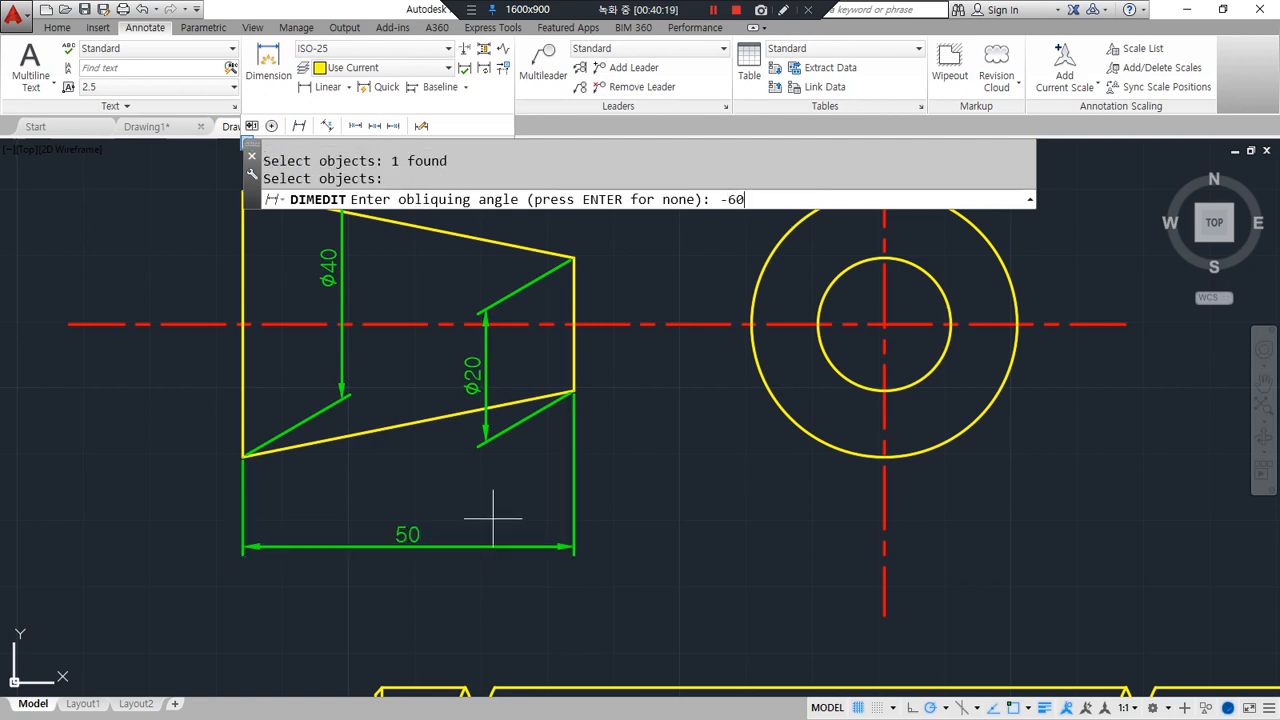
key("Return")
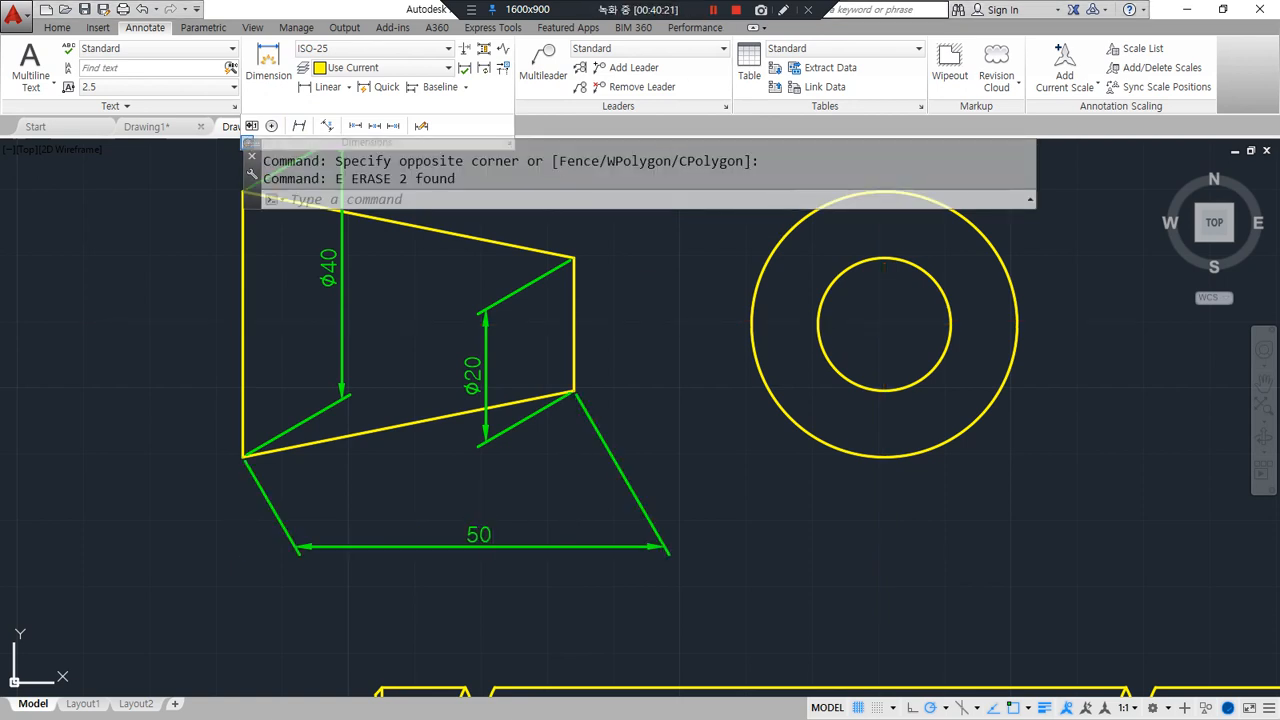
scroll(650, 360, "up", 3)
mouse_move(282, 116)
left_mouse_down()
mouse_move(262, 138)
mouse_move(281, 133)
left_mouse_up()
mouse_move(636, 256)
left_mouse_down()
mouse_move(735, 395)
mouse_move(614, 236)
left_mouse_up()
mouse_move(640, 310)
left_mouse_down()
mouse_move(680, 308)
mouse_move(660, 338)
left_mouse_up()
key("Escape")
Switch to the Notepad command notes to check the DIMCENTER entry and return to the AutoCAD drawing.
key("alt+Tab")
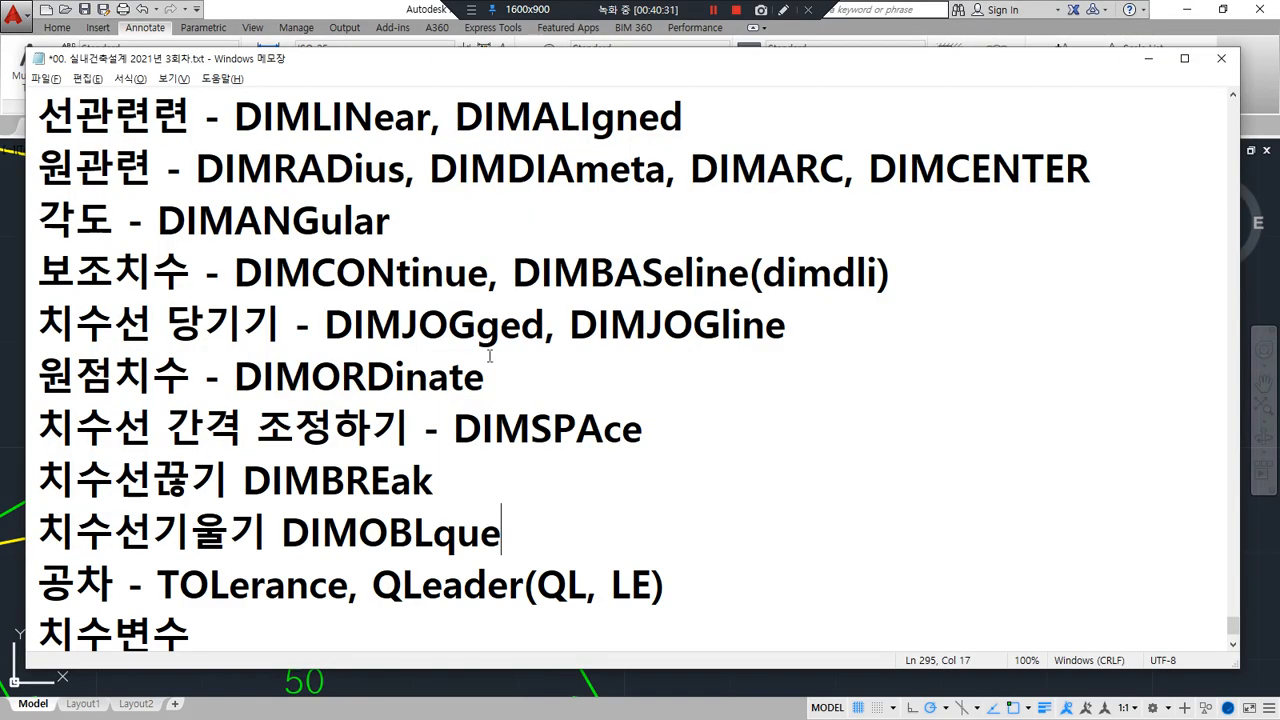
key("ctrl+alt+d")
left_click_drag(884, 187, 1086, 185)
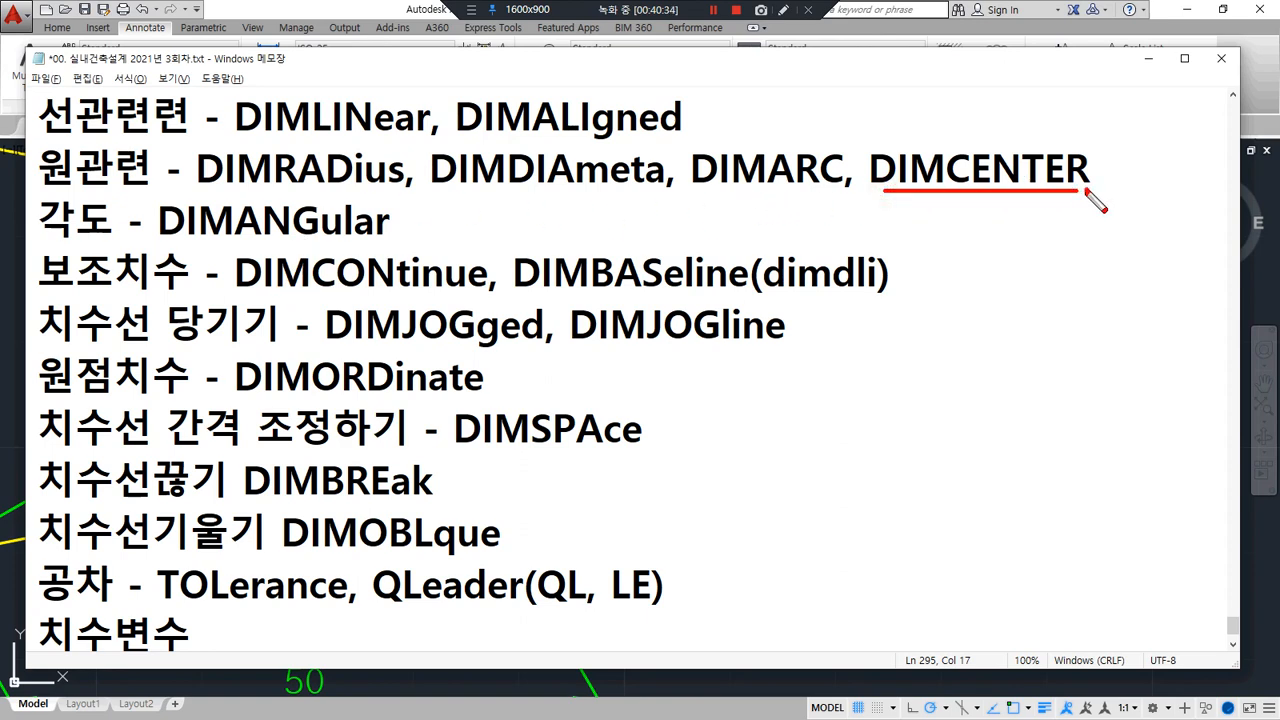
key("ctrl+alt+d")
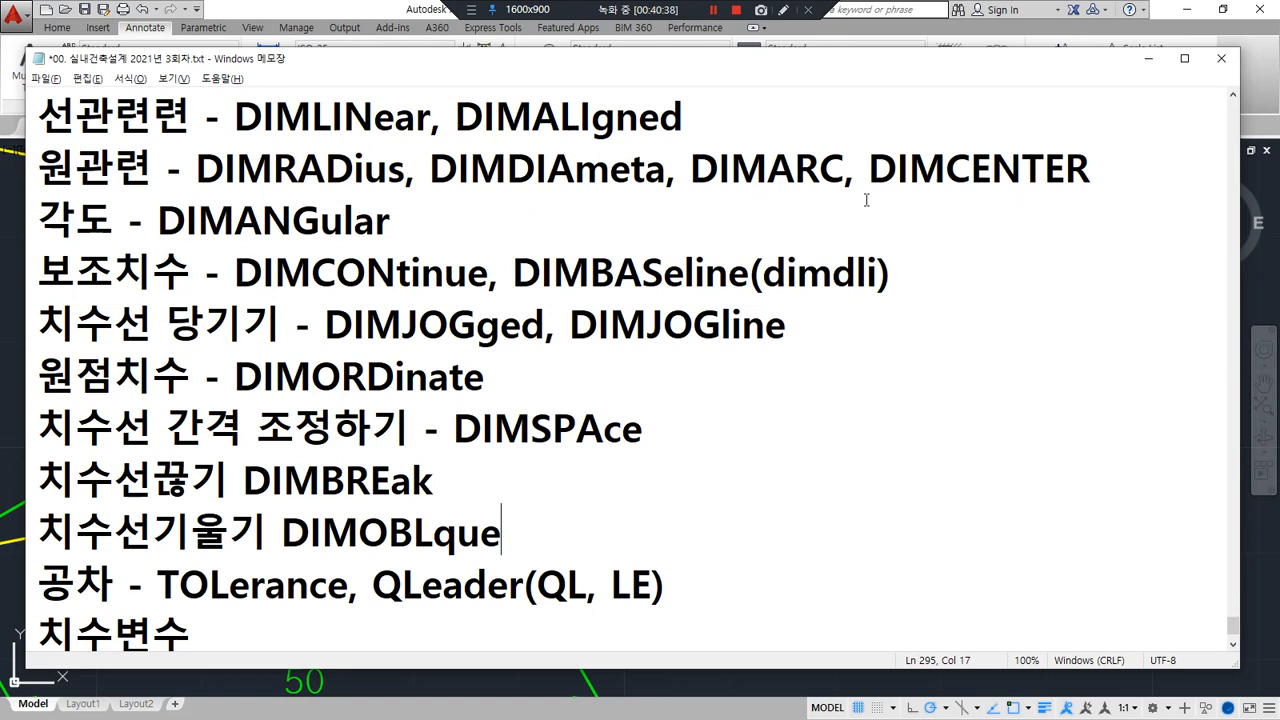
left_click(400, 5)
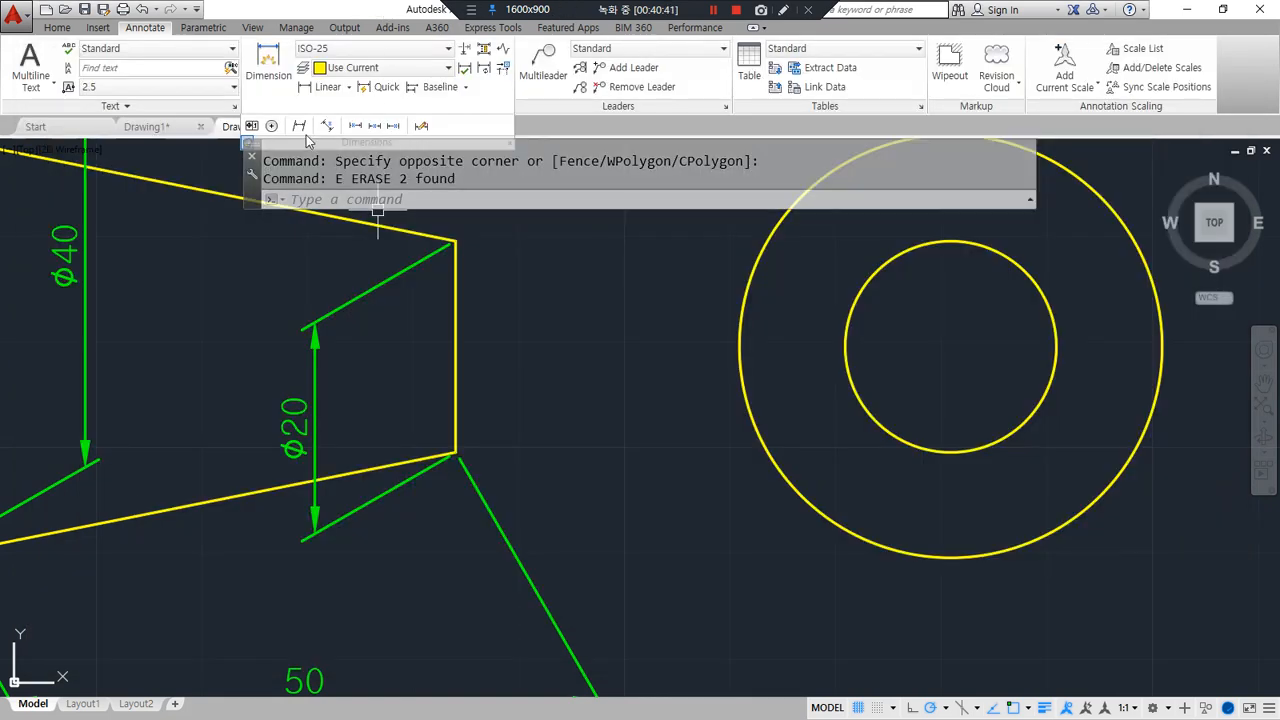
Add a center mark to the inner circle of the circular view with DIMCENTER.
left_click(271, 125)
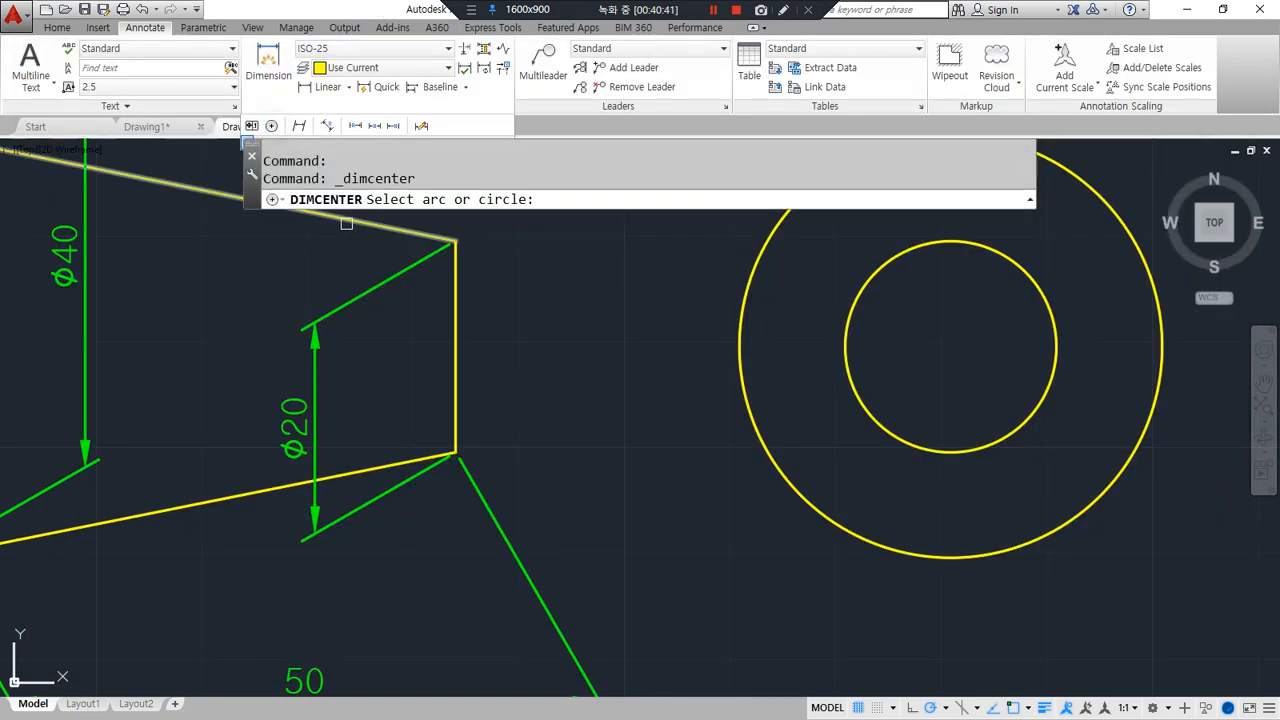
left_click(873, 423)
middle_click_drag(614, 500, 476, 535)
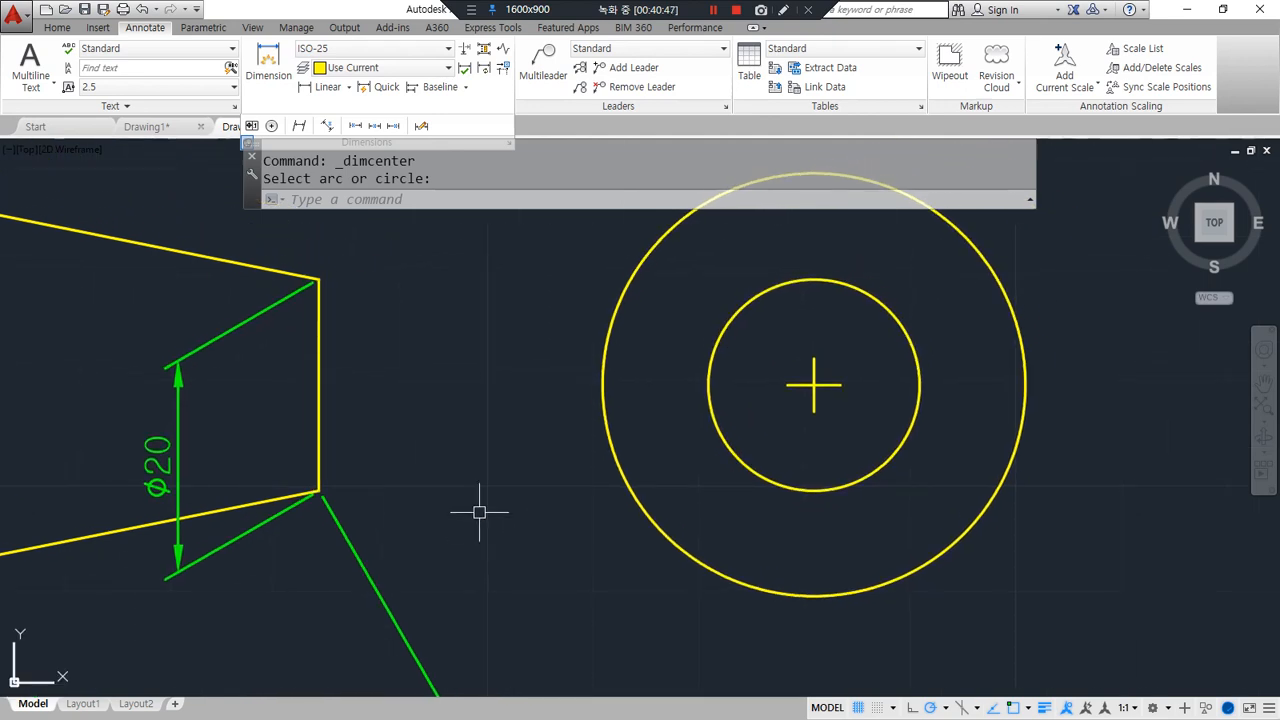
Inspect the center mark's horizontal and vertical lines by selecting each one separately.
left_click(859, 415)
left_click(782, 363)
key("Escape")
scroll(743, 400, "up", 3)
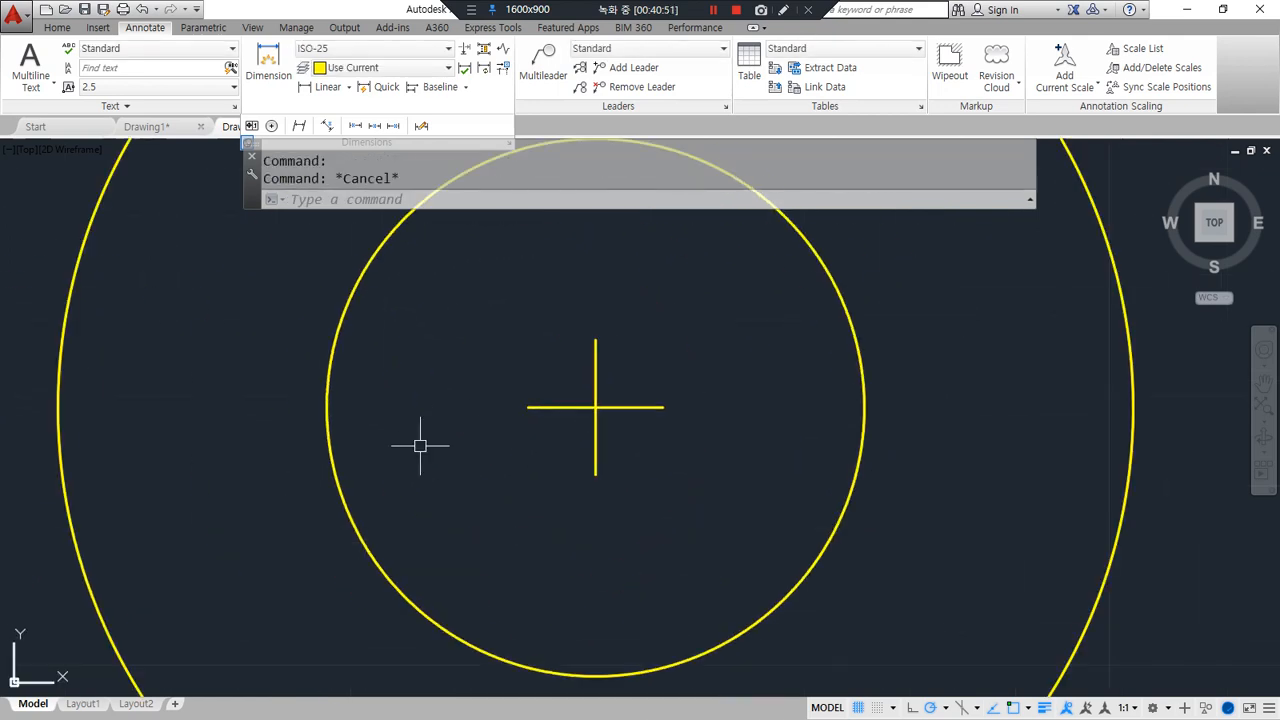
middle_click_drag(675, 439, 577, 463)
left_click(543, 431)
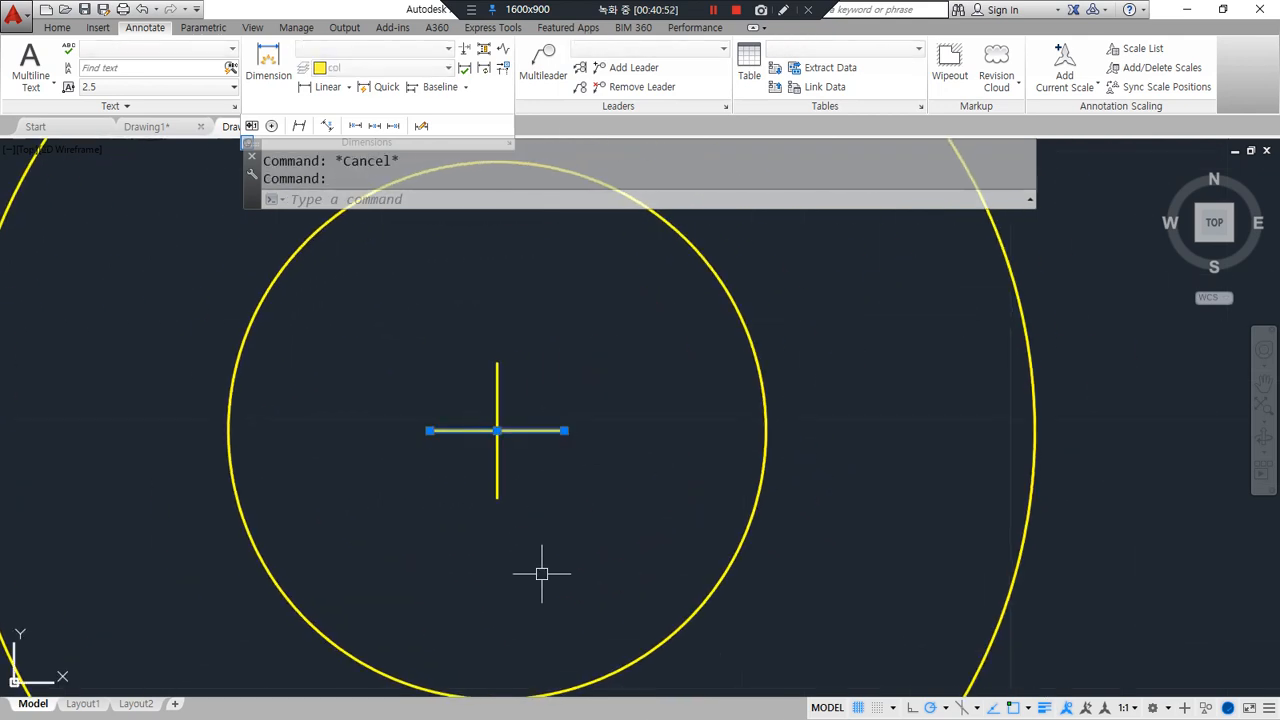
key("Escape")
left_click(498, 477)
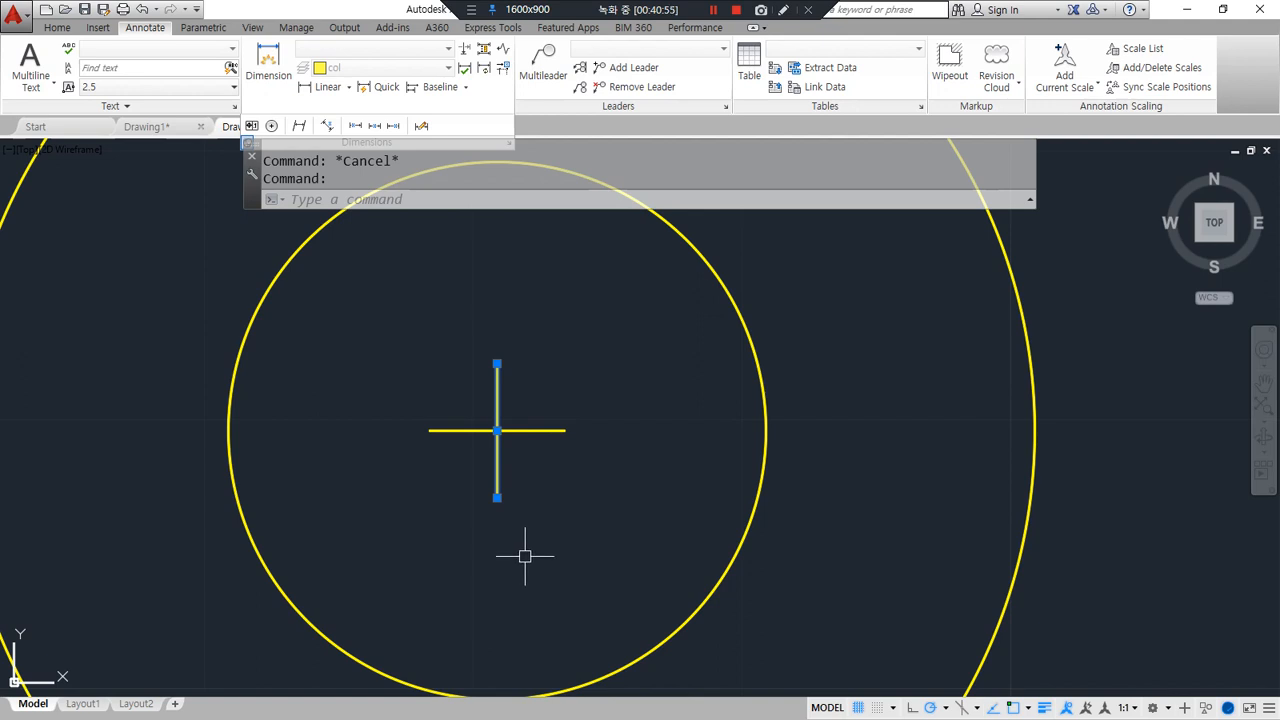
key("Escape")
Try moving the center mark's horizontal line upward away from the circle's center and undo the move.
type("m")
key("Return")
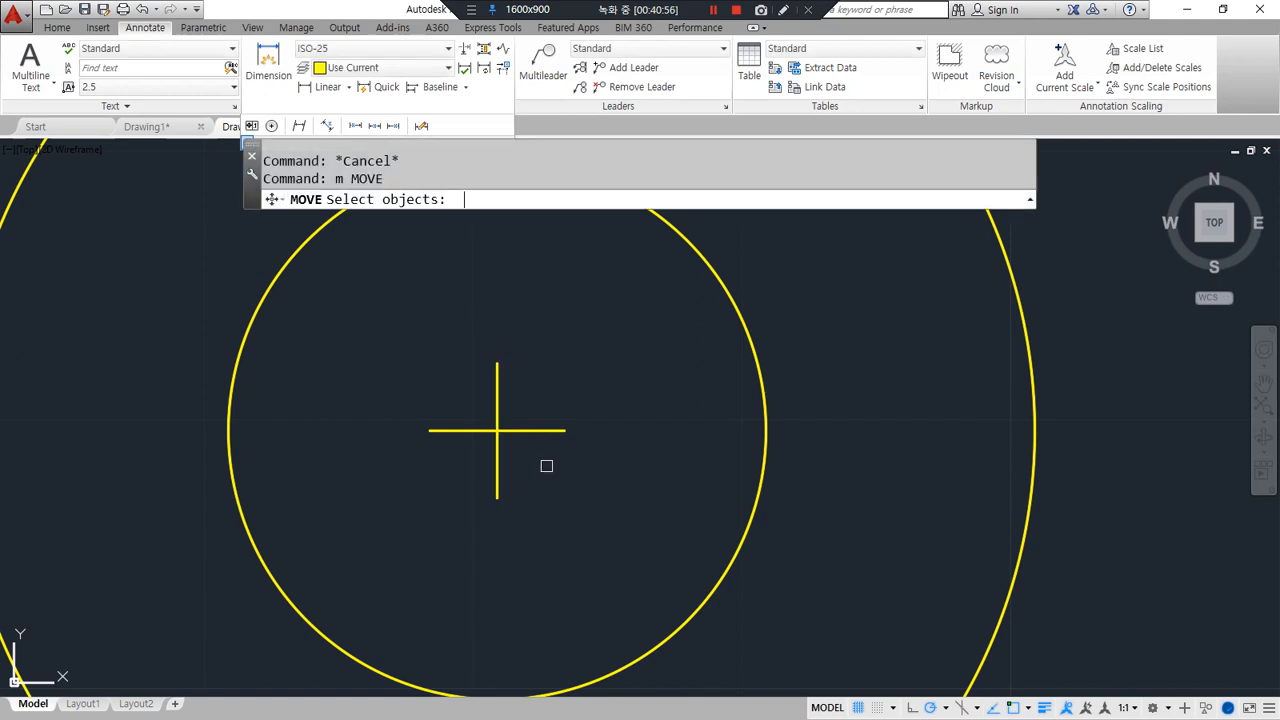
left_click(543, 427)
left_click(534, 446)
left_click(534, 460)
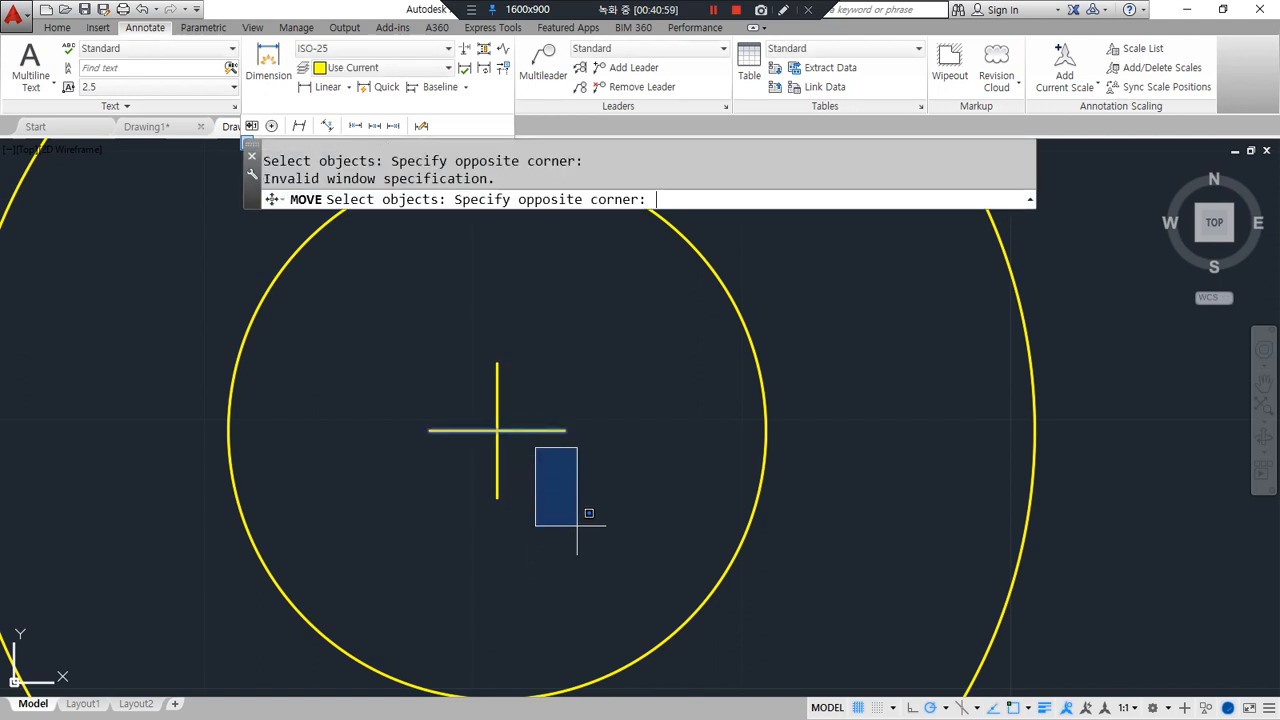
left_click(583, 493)
key("Return")
left_click(564, 501)
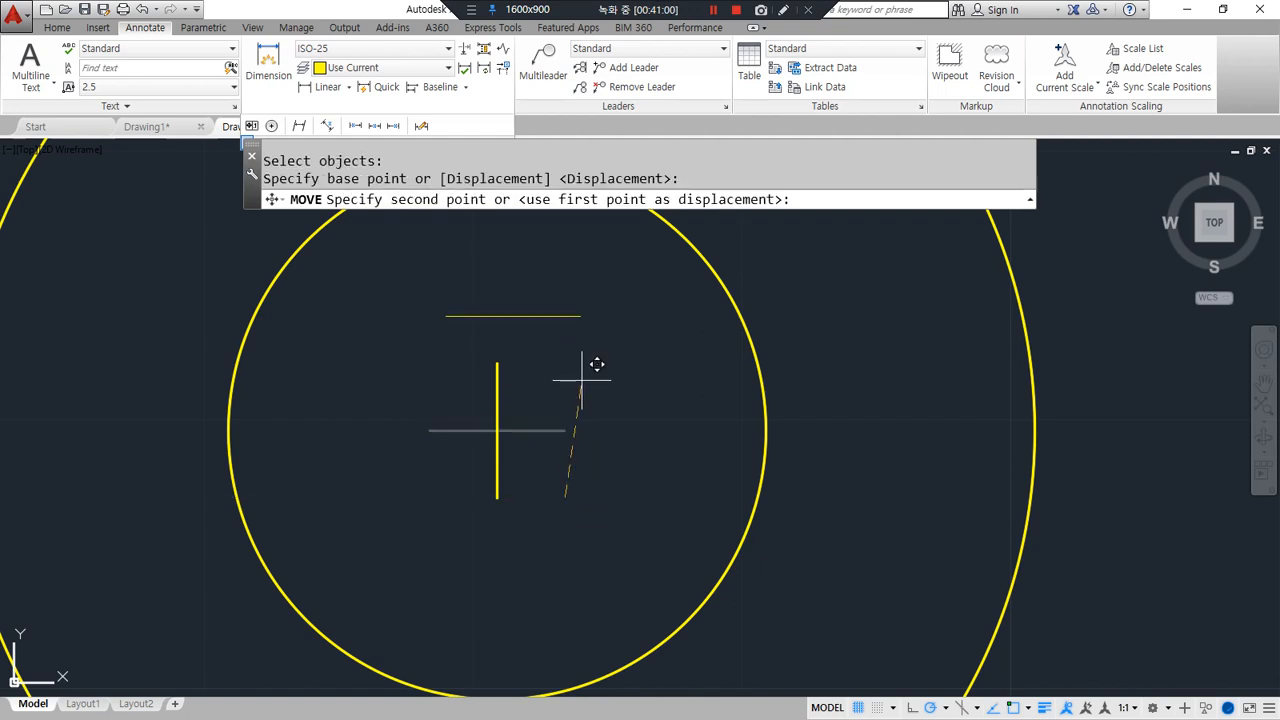
left_click(590, 404)
key("ctrl+z")
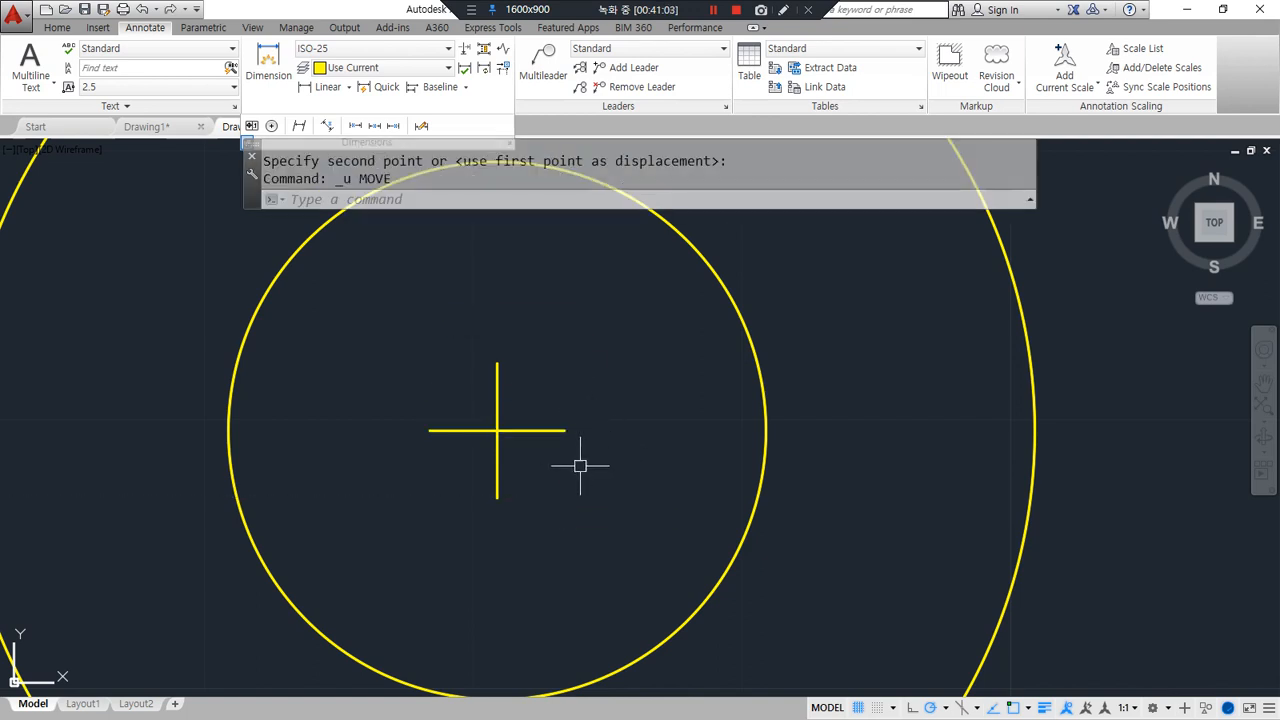
left_click(497, 431)
left_click(565, 429)
left_click_drag(565, 437, 565, 450)
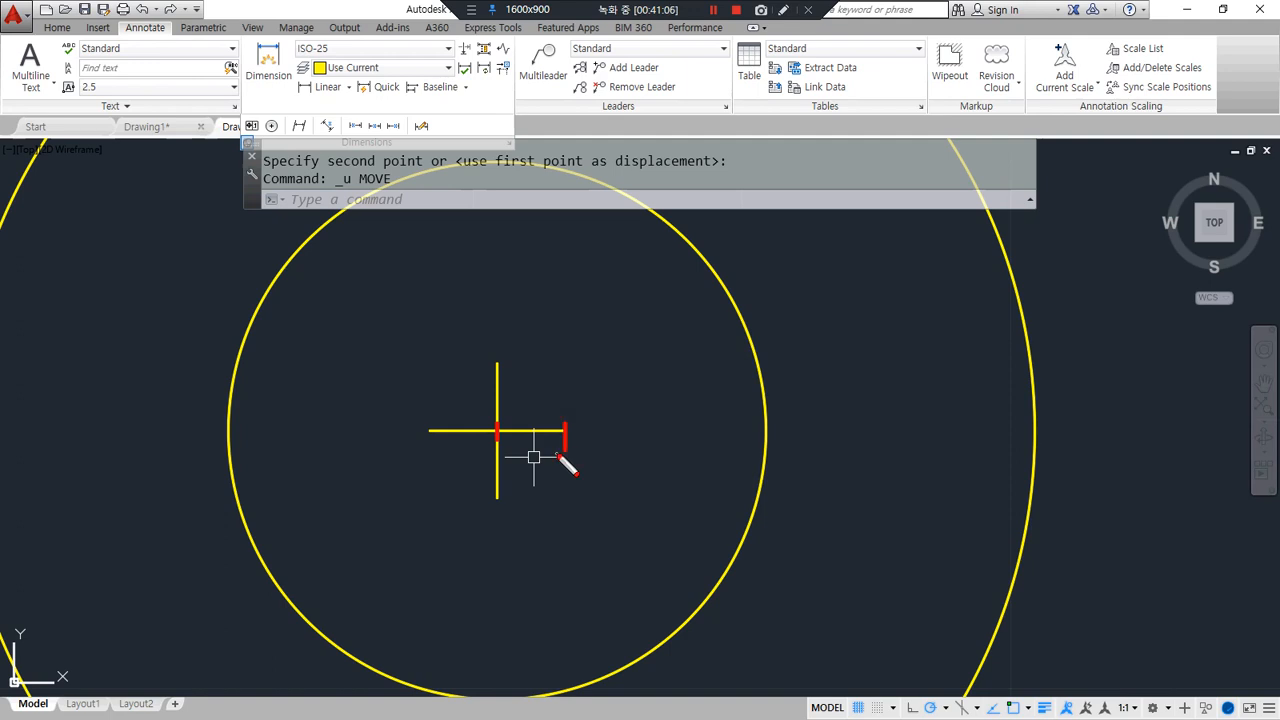
key("Escape")
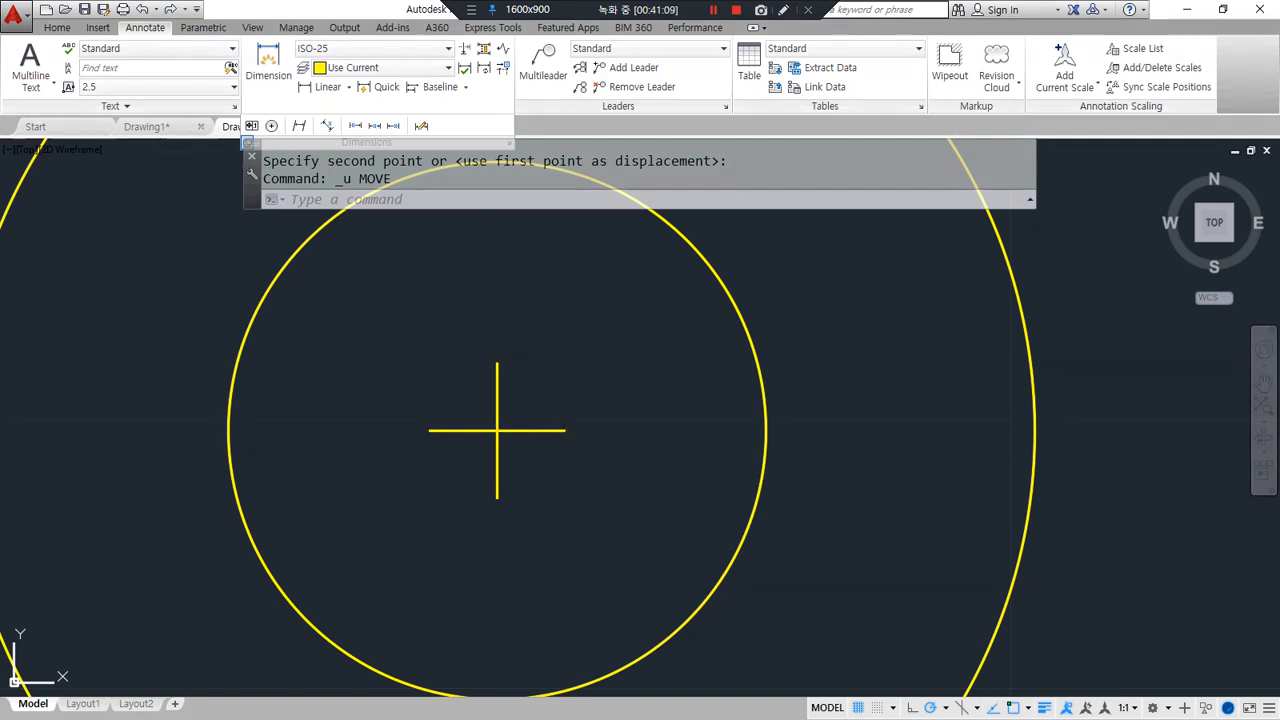
In the Notepad command notes, put DIMCENTER on its own indented line and append "(dimcen - 중심선 마킹의 크기)".
key("alt+Tab")
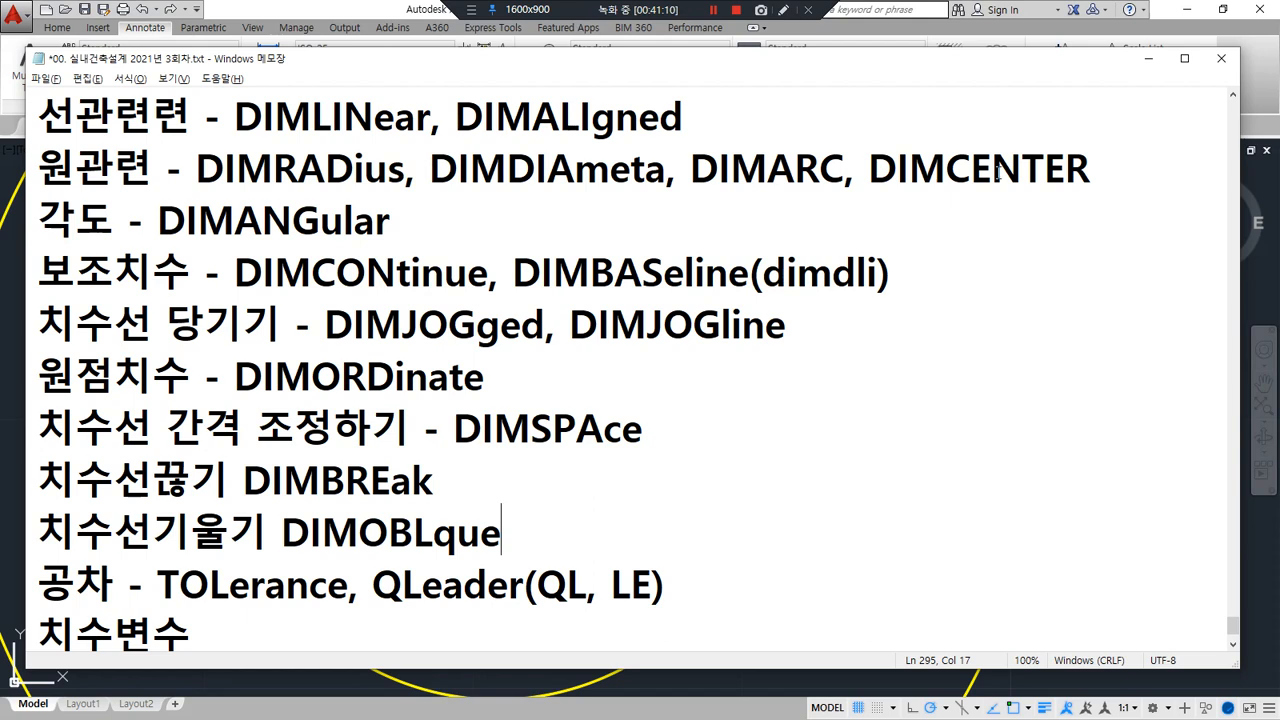
left_click(870, 170)
key("Return")
key("Tab")
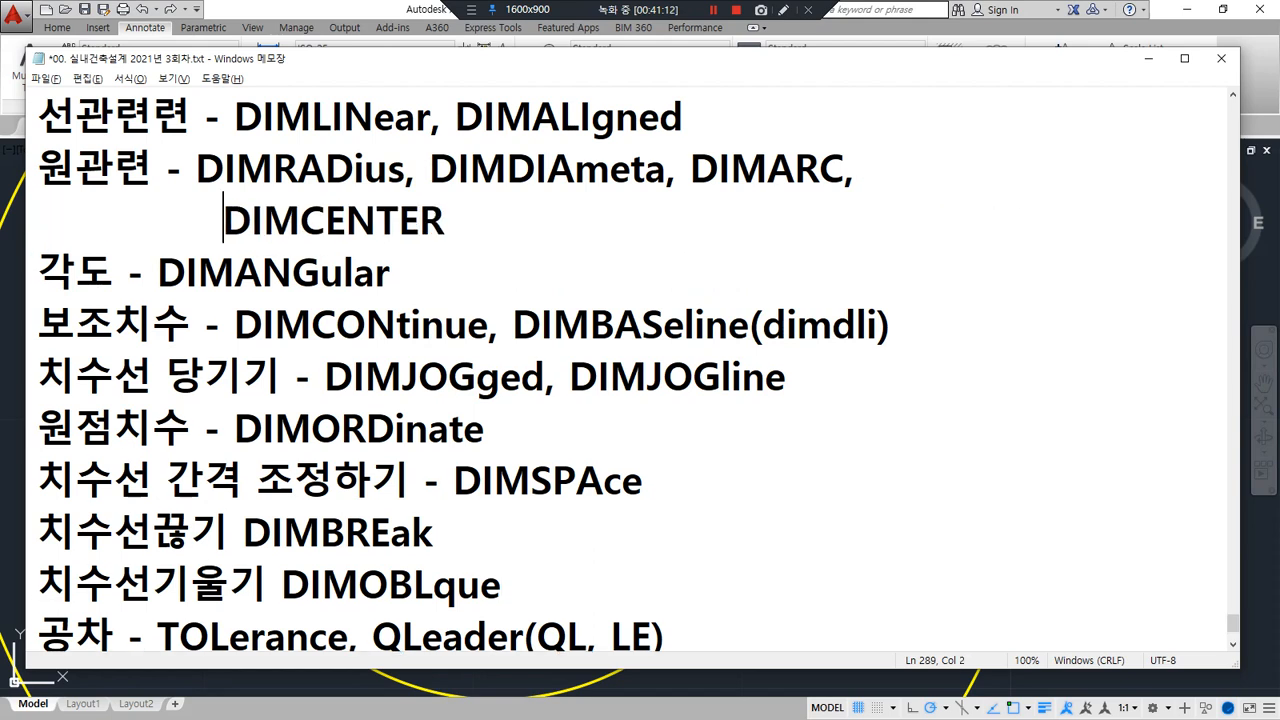
type("(di")
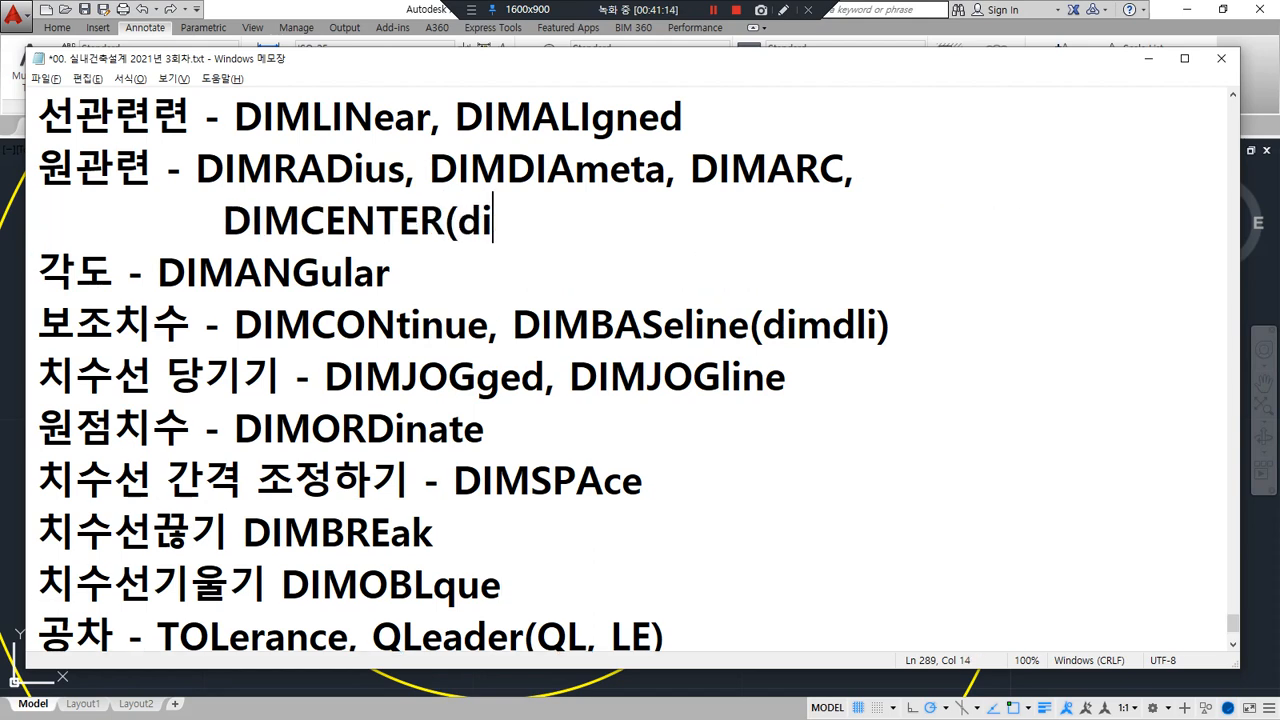
type("mcen)")
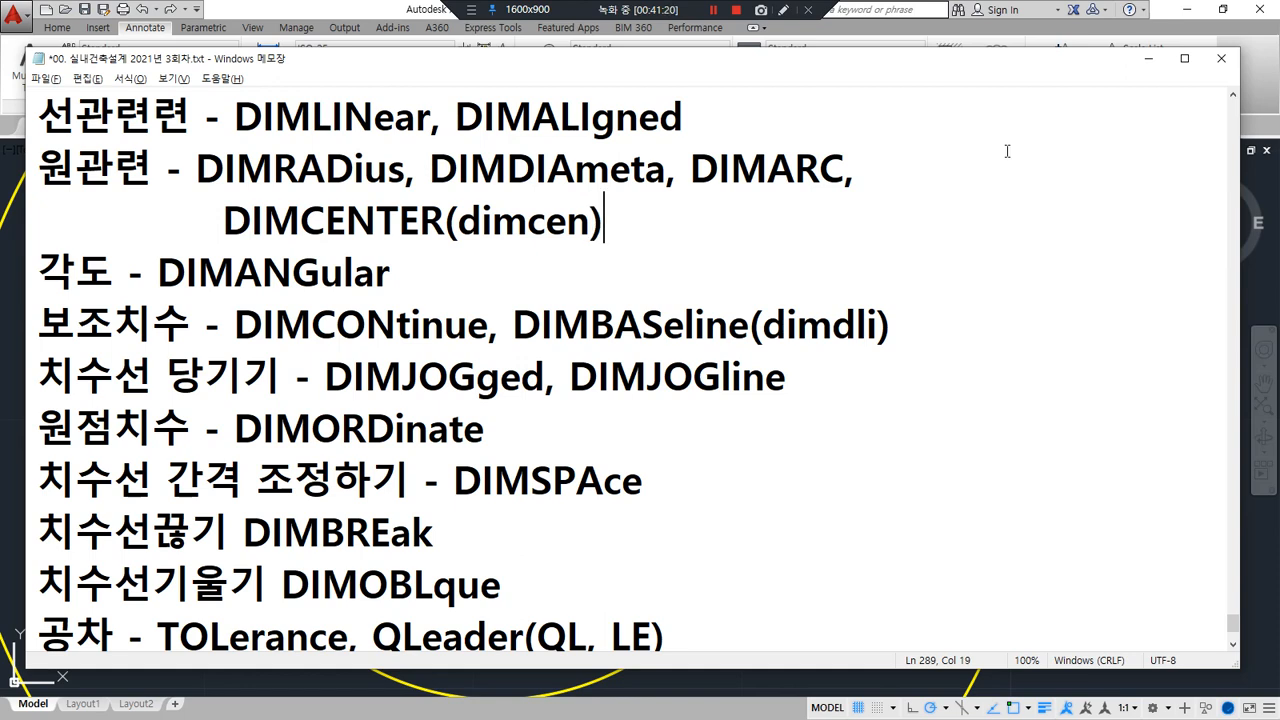
key("Left")
type("- 주ㅇ심선 마킹")
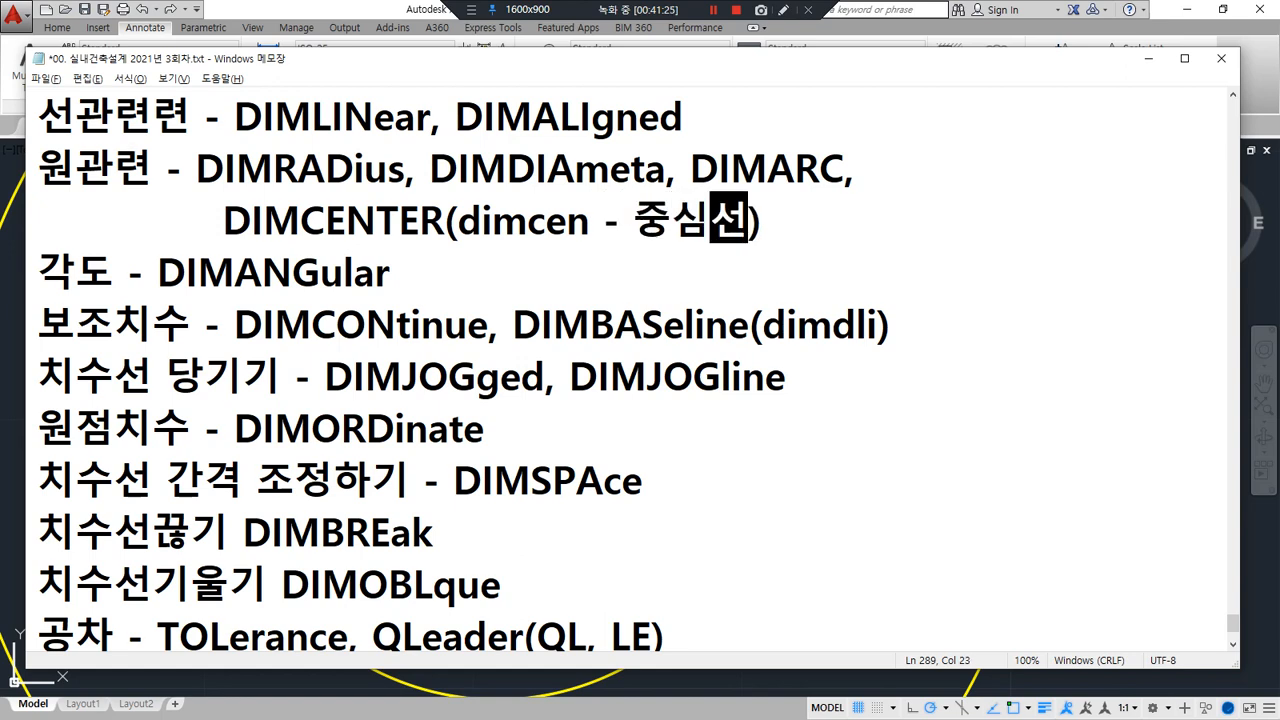
type("의 크기")
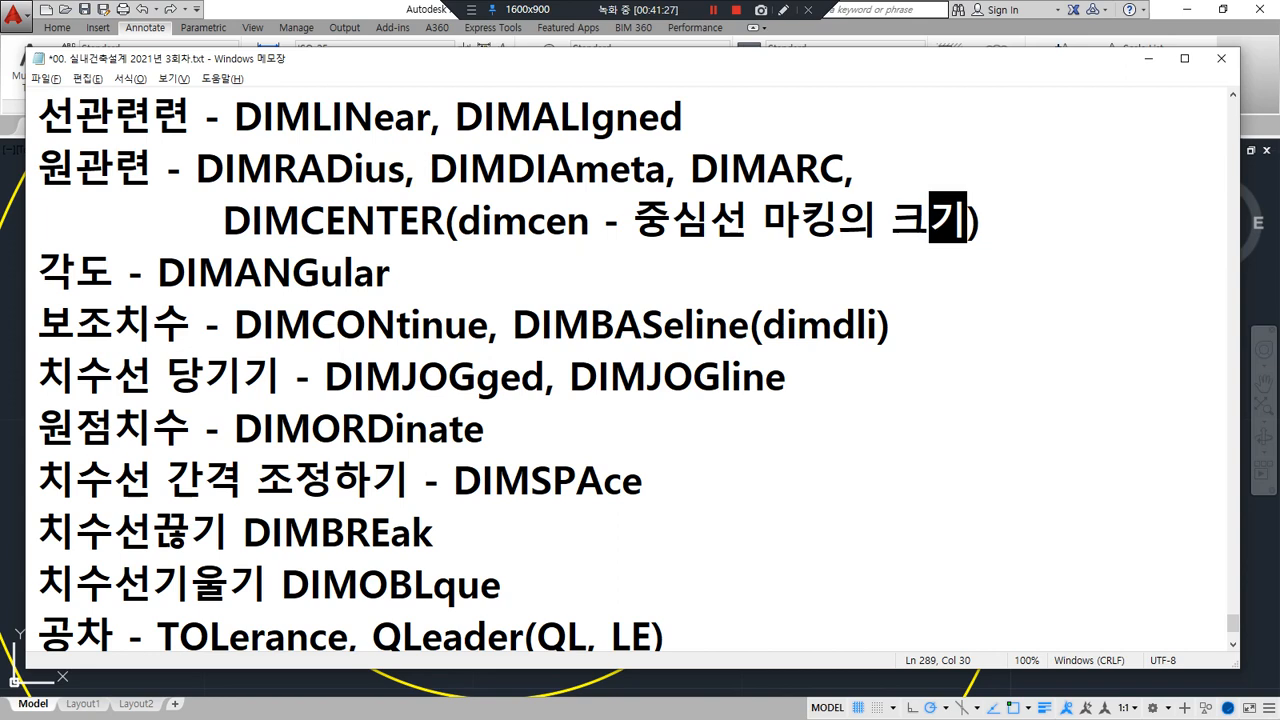
Switch back to the AutoCAD drawing and erase both lines of the inner circle's center mark.
left_click(296, 8)
left_click(555, 475)
left_click(451, 371)
type("e")
key("Return")
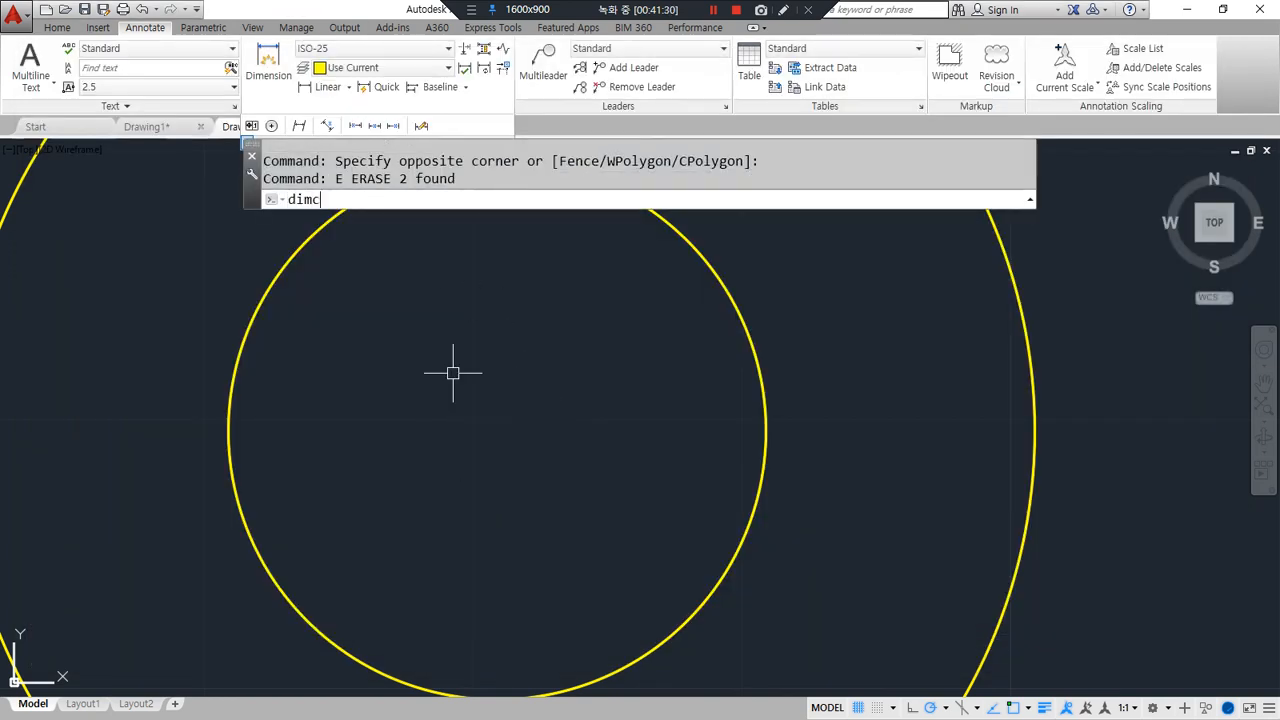
Set the DIMCEN variable to 10 and add a center mark to the inner circle with DIMCENTER.
type("dimcen")
key("Return")
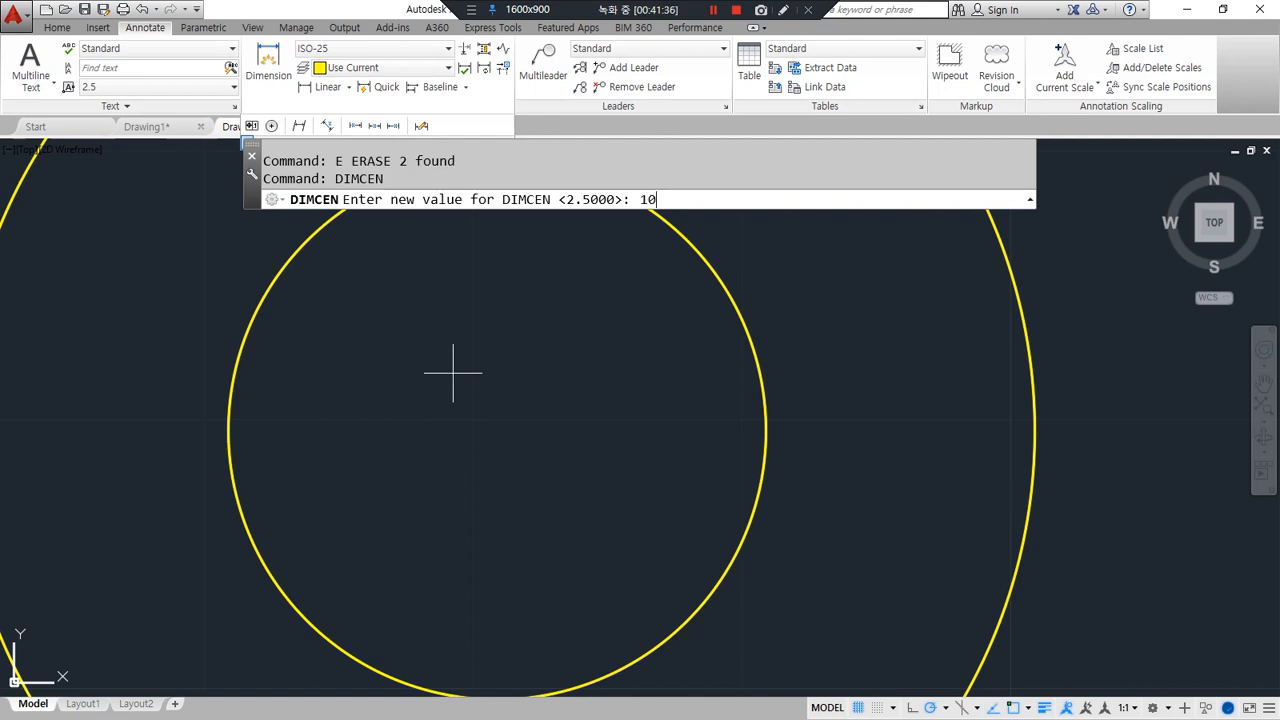
type("10")
key("Return")
left_click(271, 125)
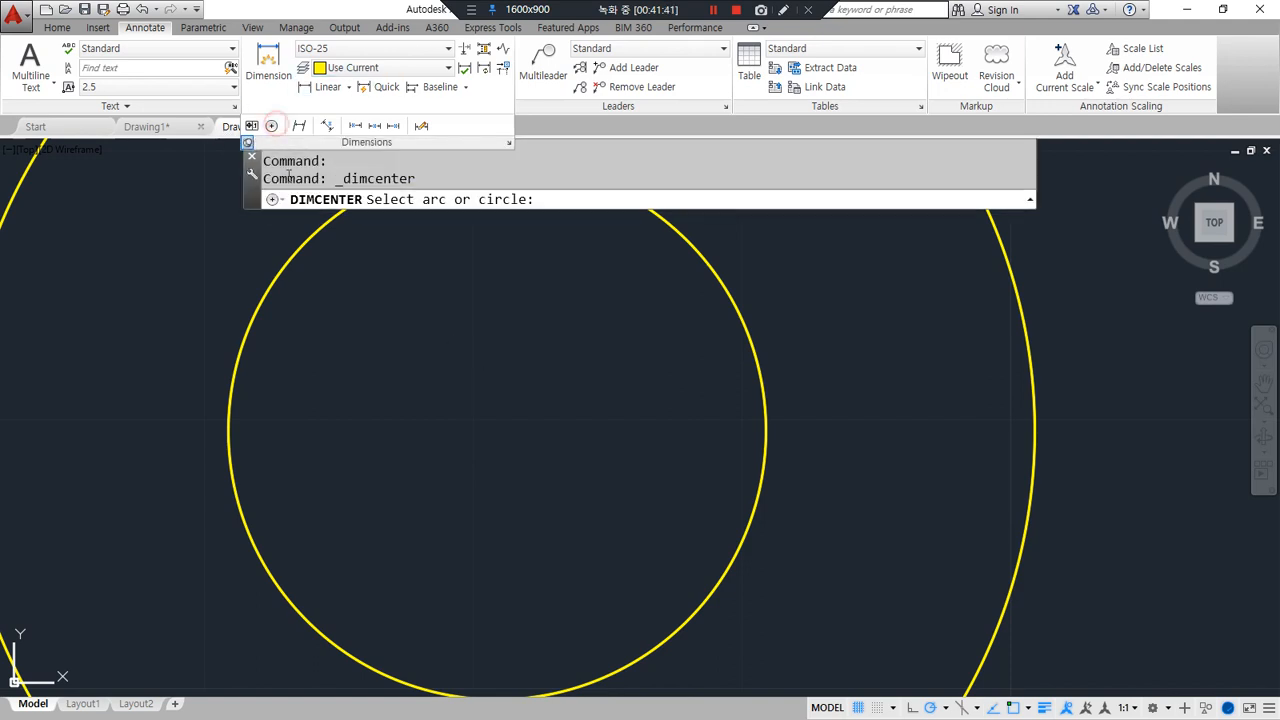
left_click(712, 280)
scroll(651, 334, "down", 4)
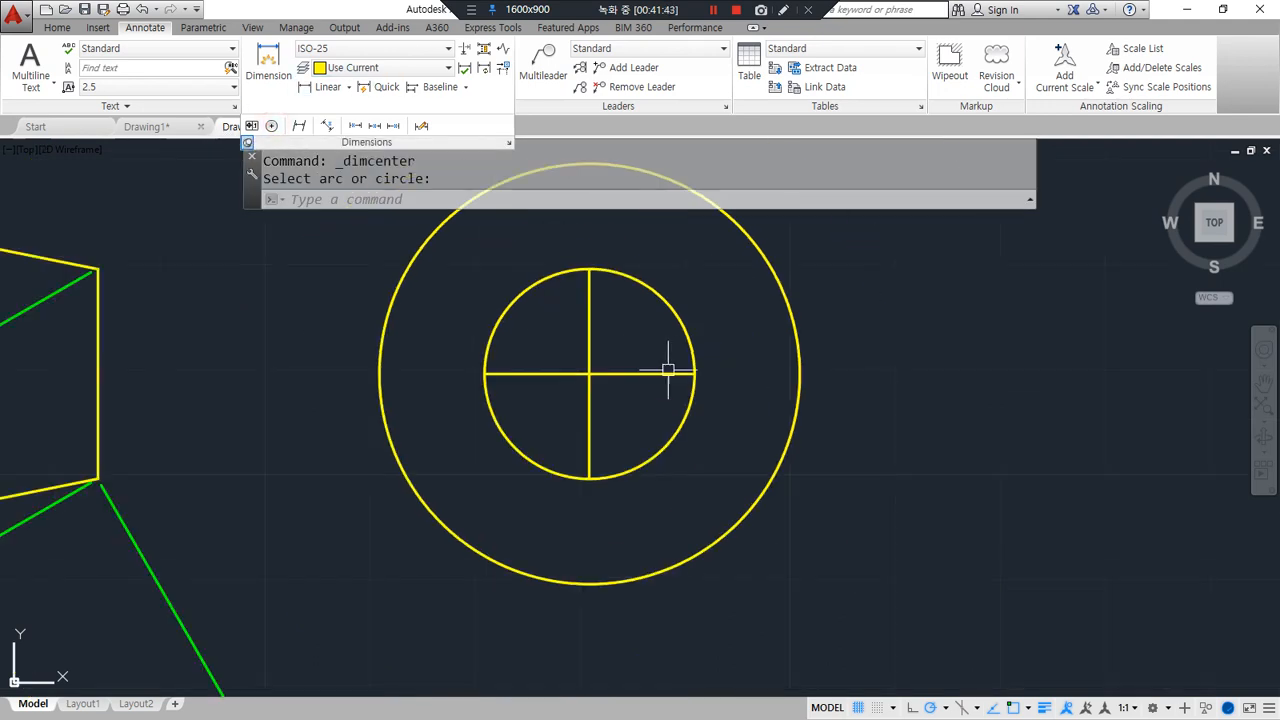
Erase the center mark whose lines reach exactly to the inner circle's edge.
left_click(610, 388)
left_click(557, 349)
type("e")
key("Return")
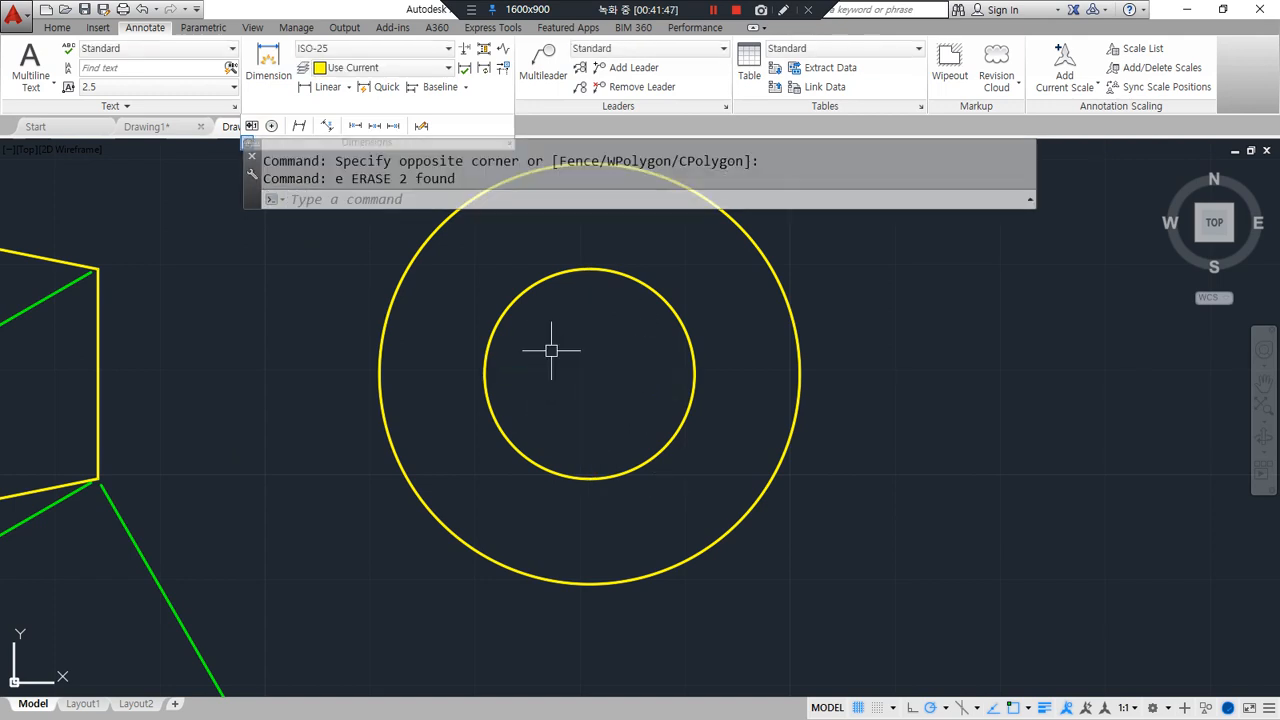
Set DIMCEN to 13 and place a new center mark on the inner circle.
type("dimcen")
key("Return")
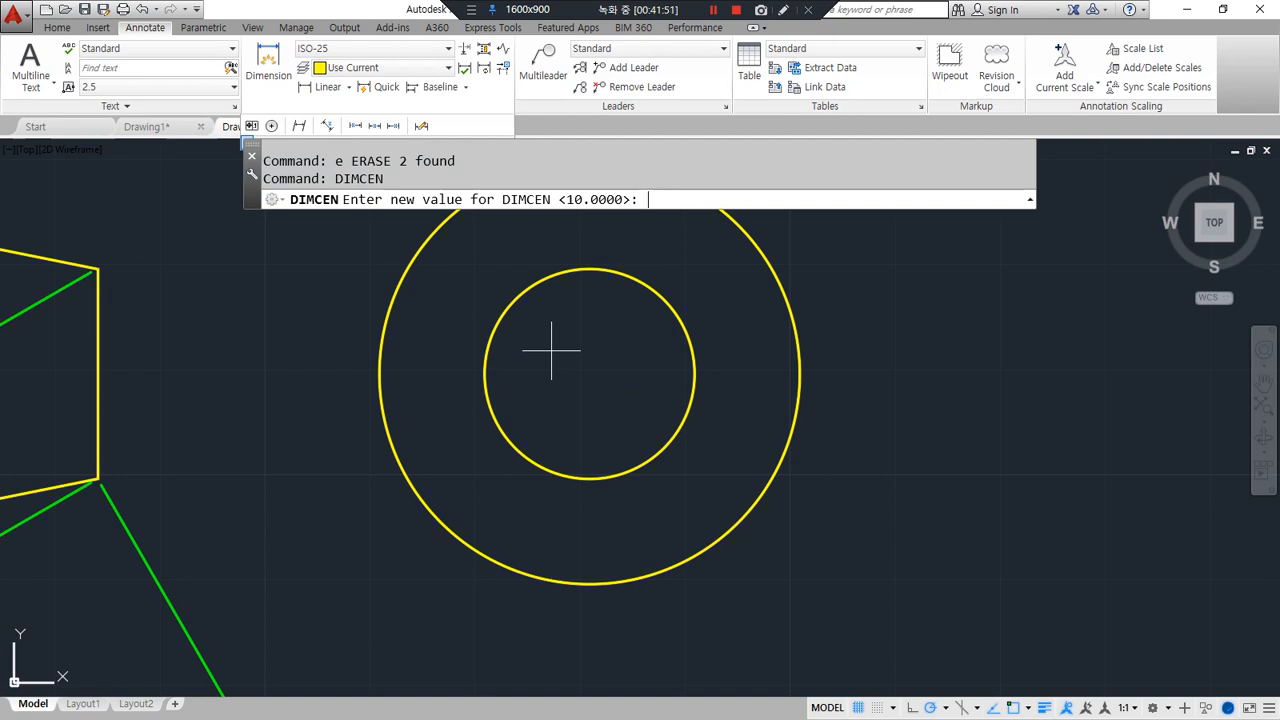
key("Return")
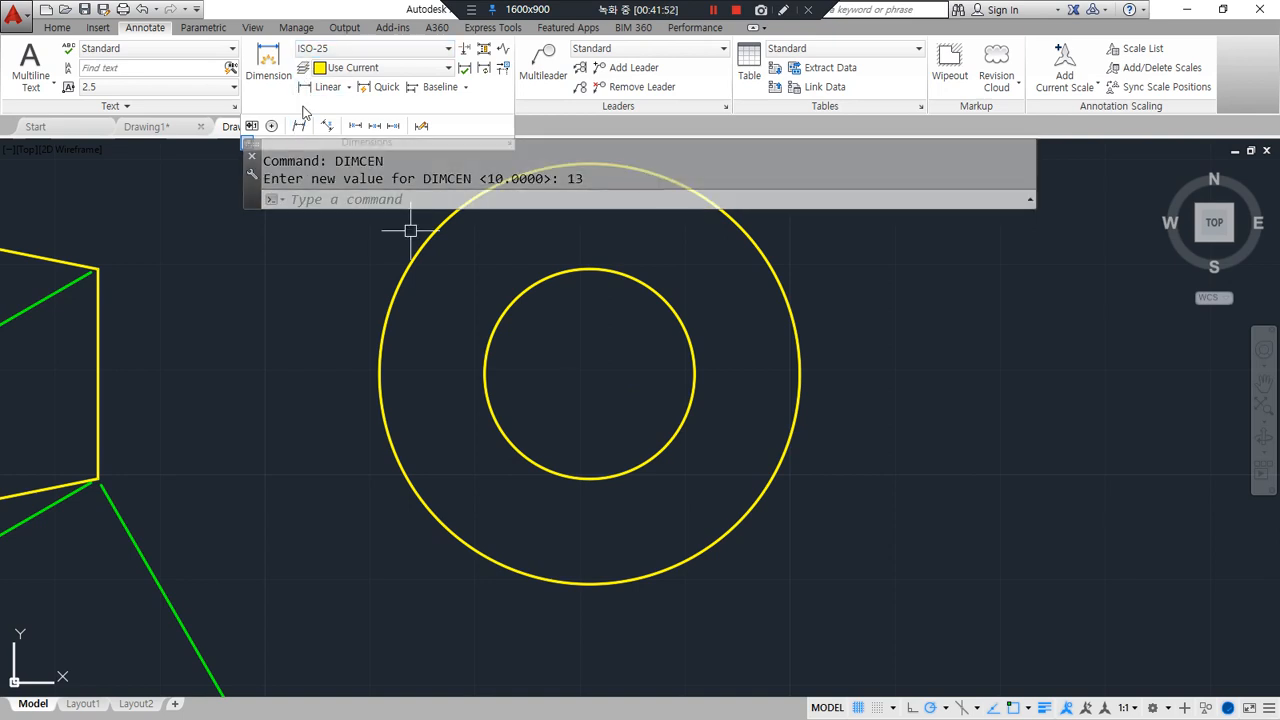
left_click(272, 125)
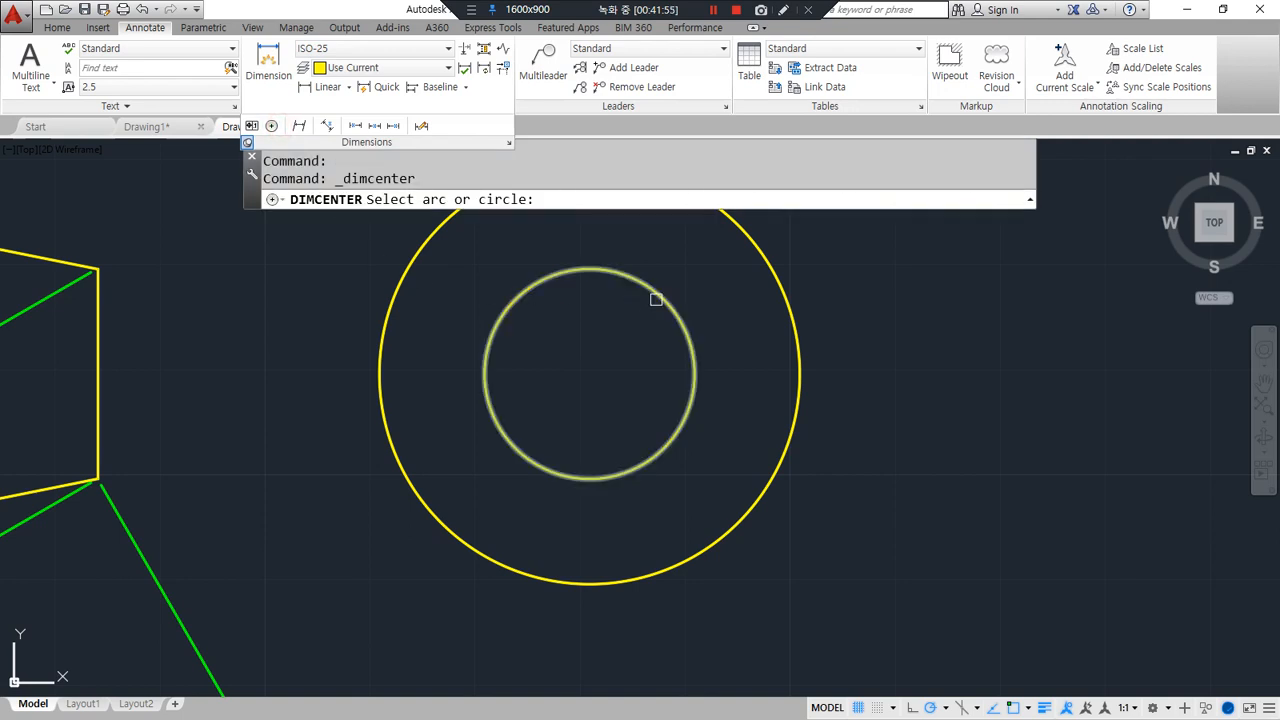
left_click(657, 297)
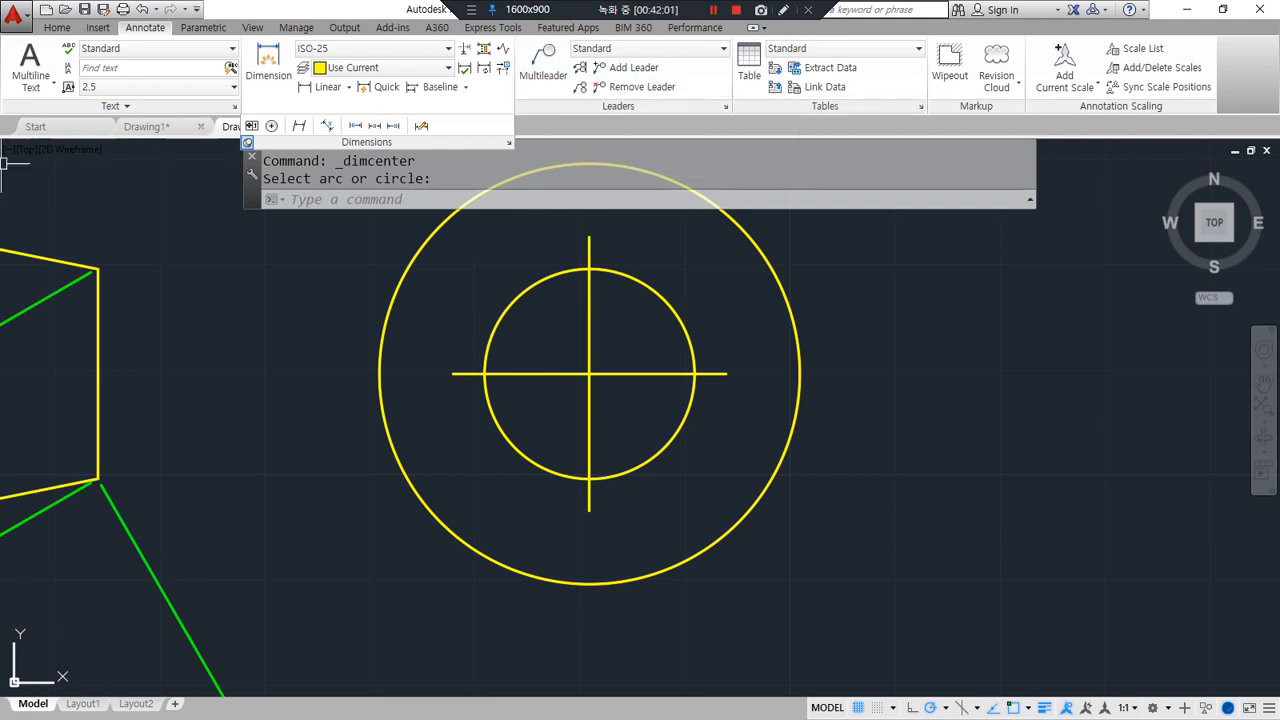
Erase the center mark whose continuous lines extend past the inner circle.
left_click(623, 417)
left_click(570, 338)
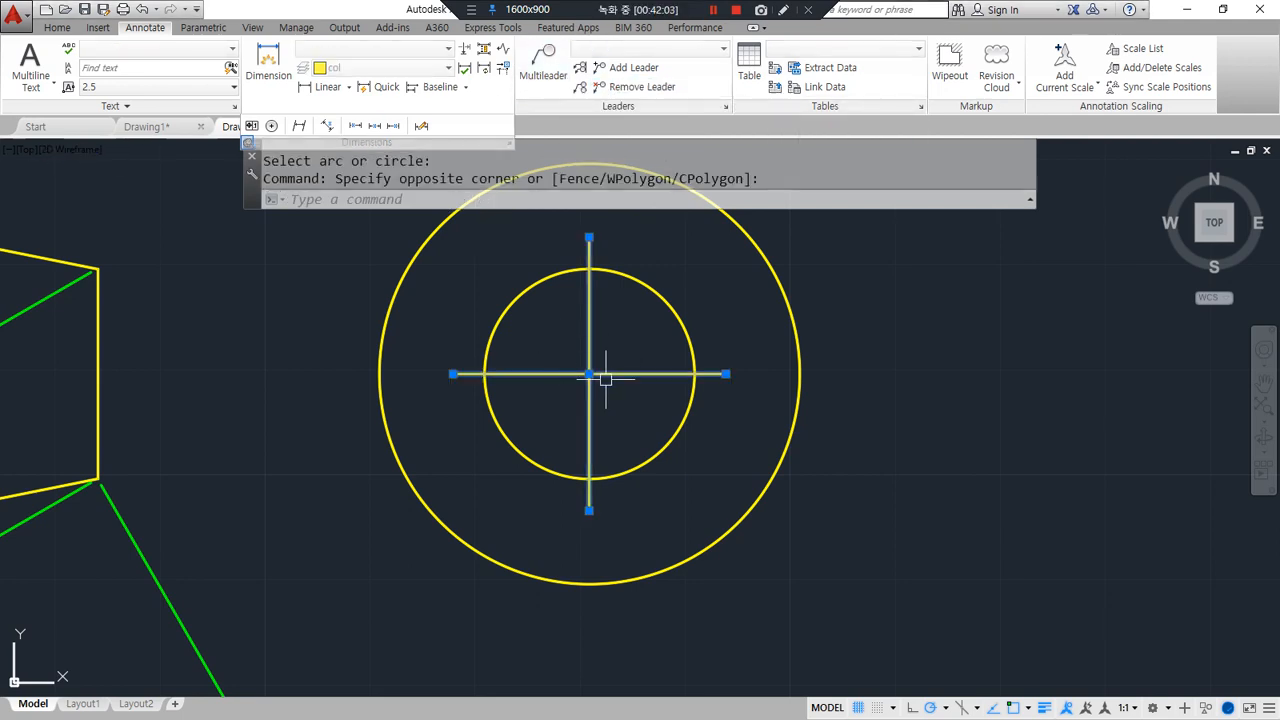
type("en")
key("Return")
Set DIMCEN to -2.5 and add a center mark with broken centerlines to the inner circle.
type("dimcen")
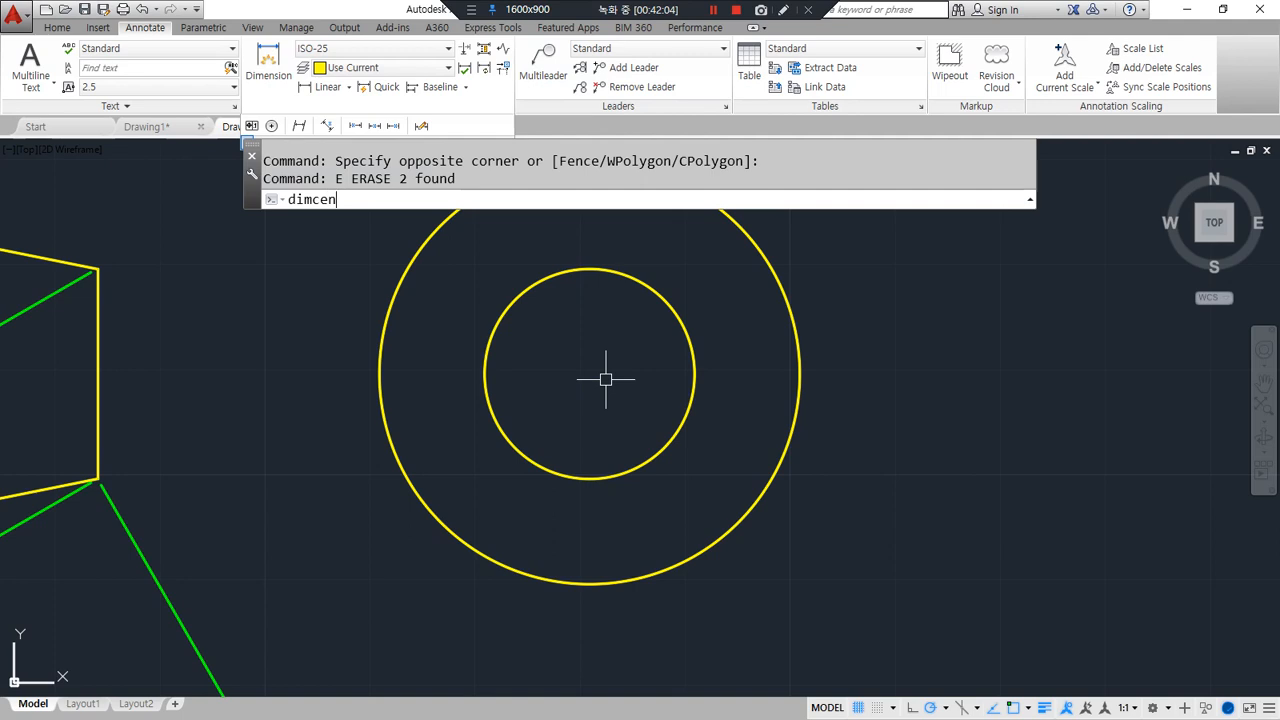
key("Return")
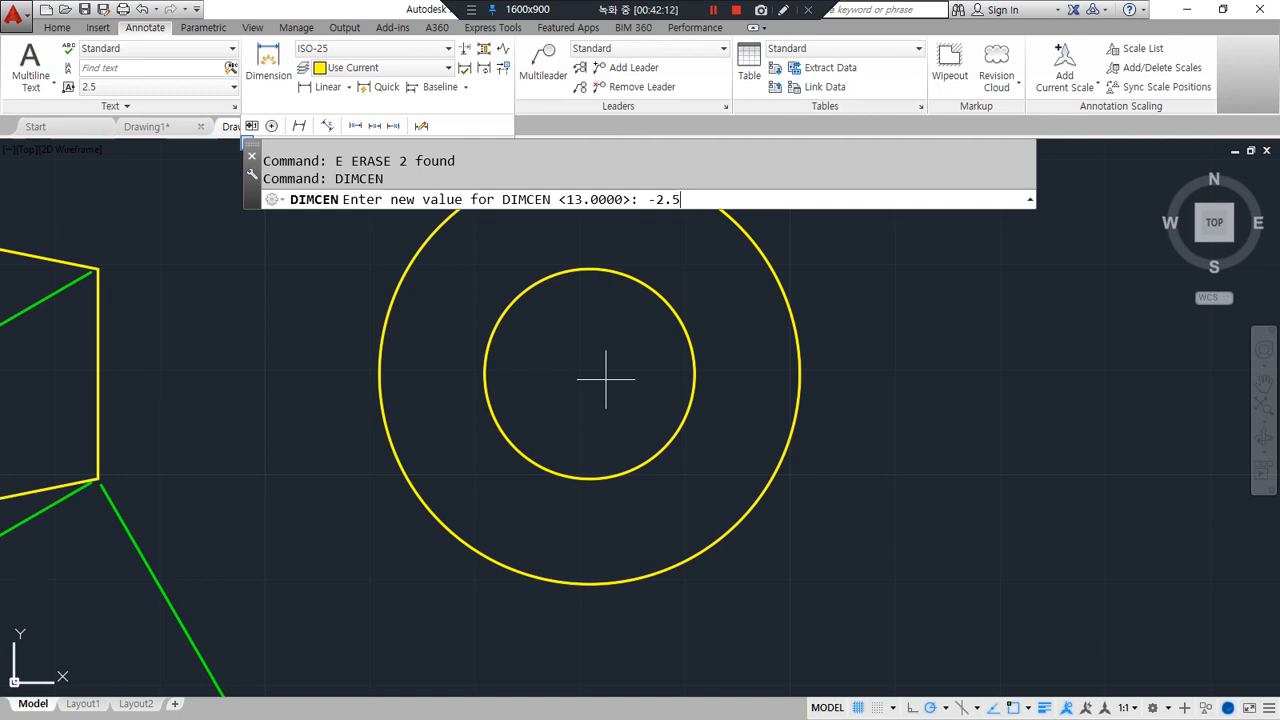
key("Return")
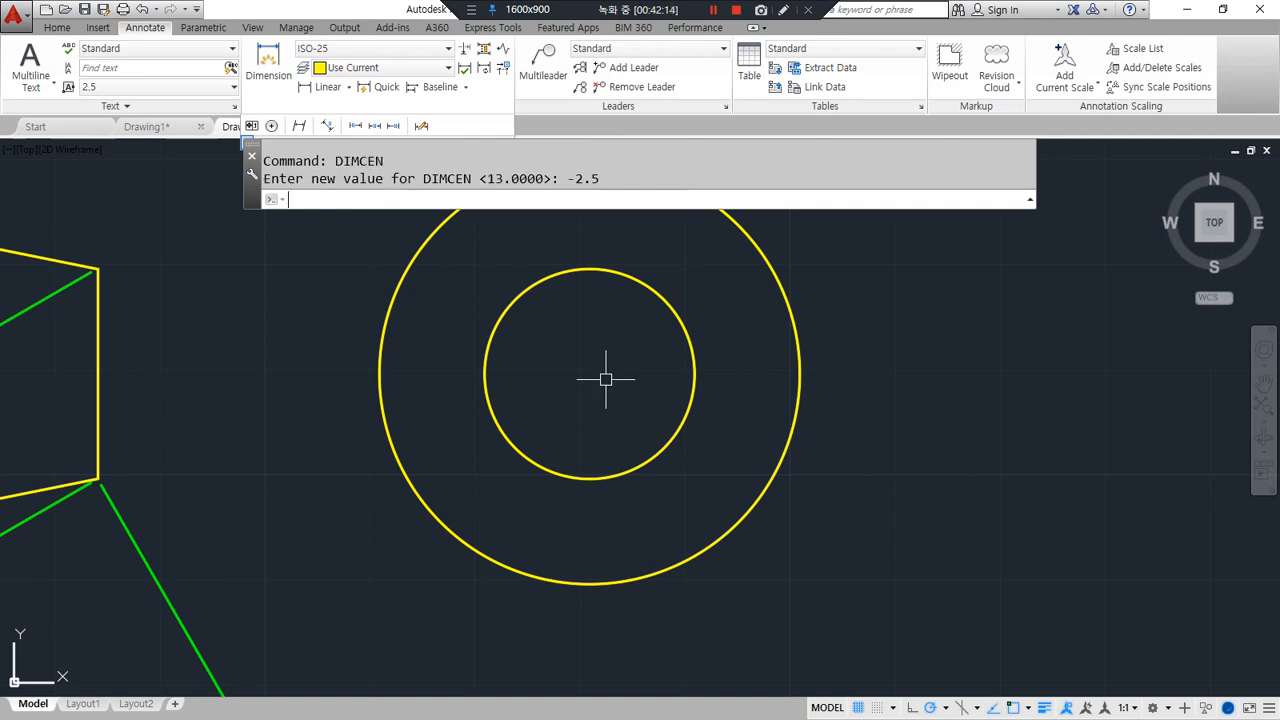
left_click(271, 125)
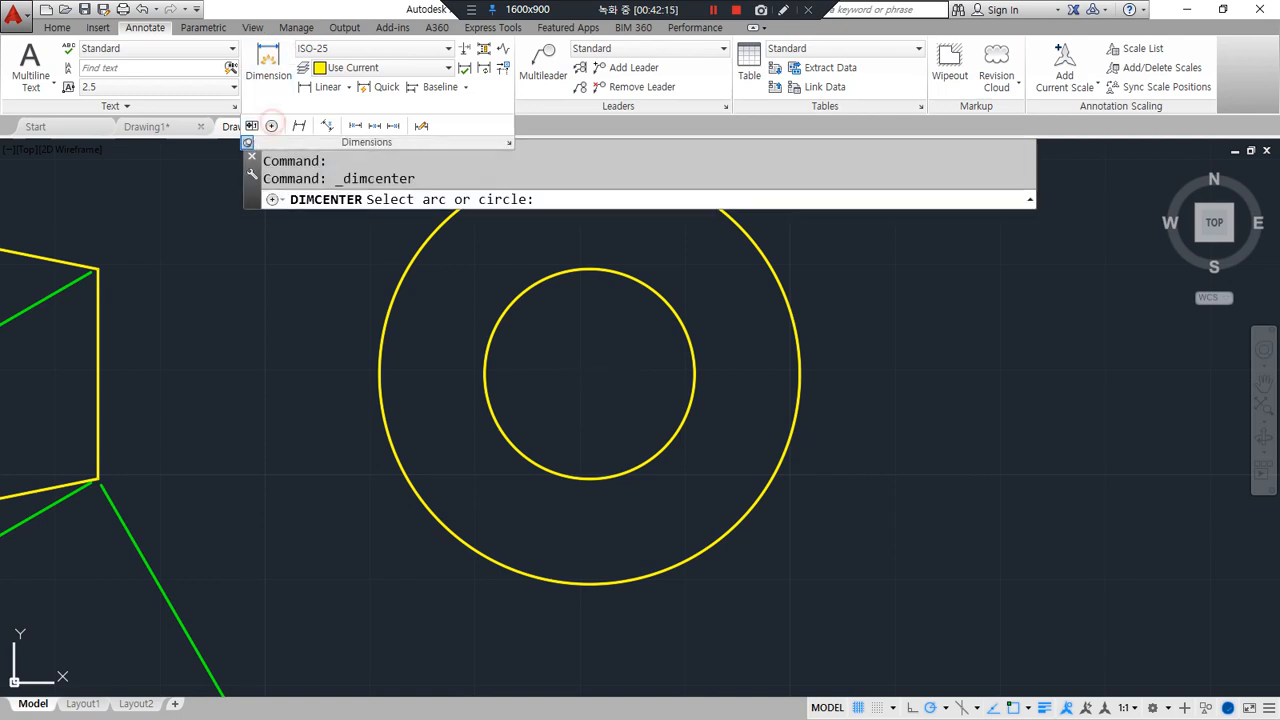
left_click(680, 330)
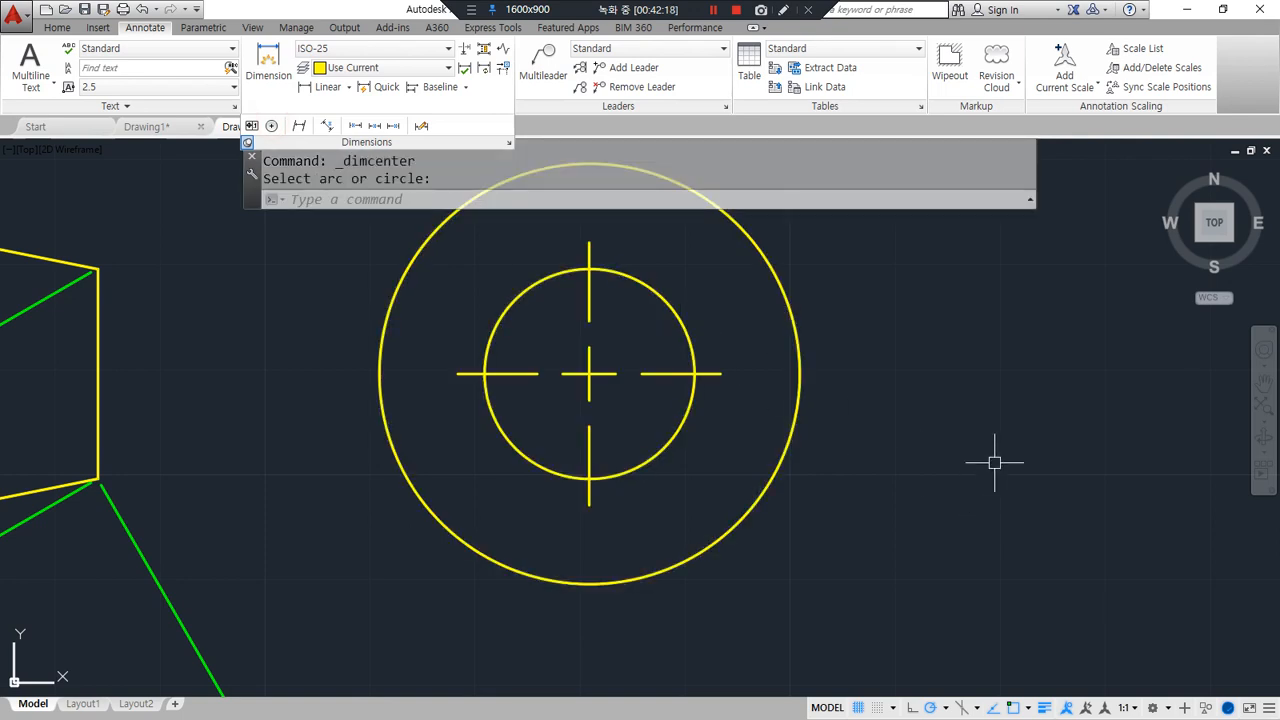
Examine up close the center cross arms, the gaps and the centerline extensions beyond the inner circle.
scroll(623, 351, "up", 6)
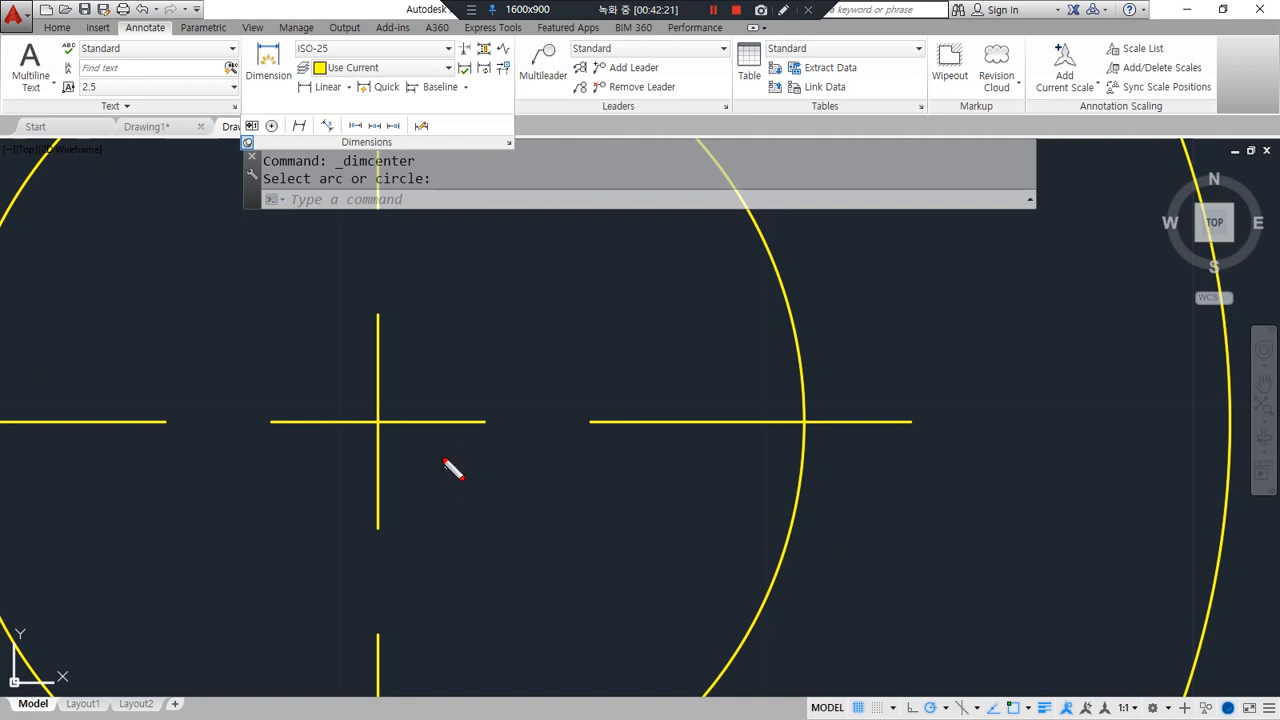
mouse_move(378, 423)
left_mouse_down()
mouse_move(400, 444)
mouse_move(496, 446)
mouse_move(488, 406)
left_mouse_up()
left_click_drag(592, 406, 592, 436)
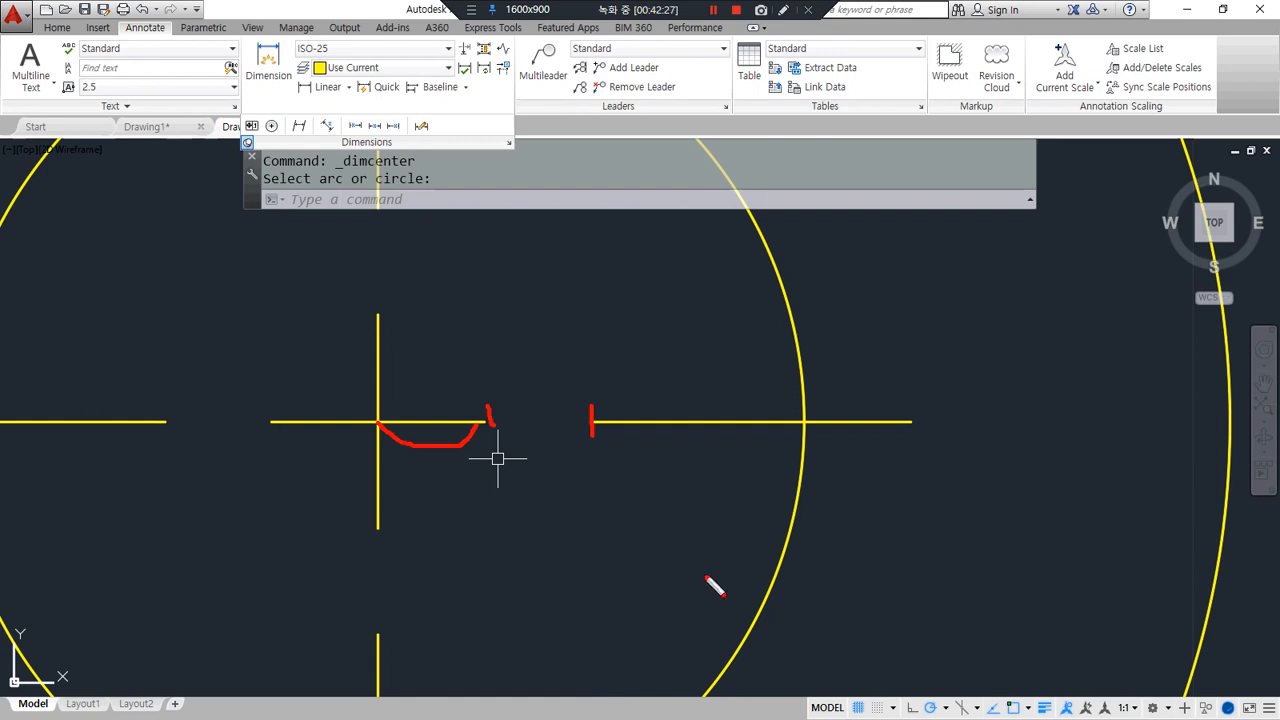
mouse_move(808, 421)
left_mouse_down()
mouse_move(840, 396)
mouse_move(906, 410)
left_mouse_up()
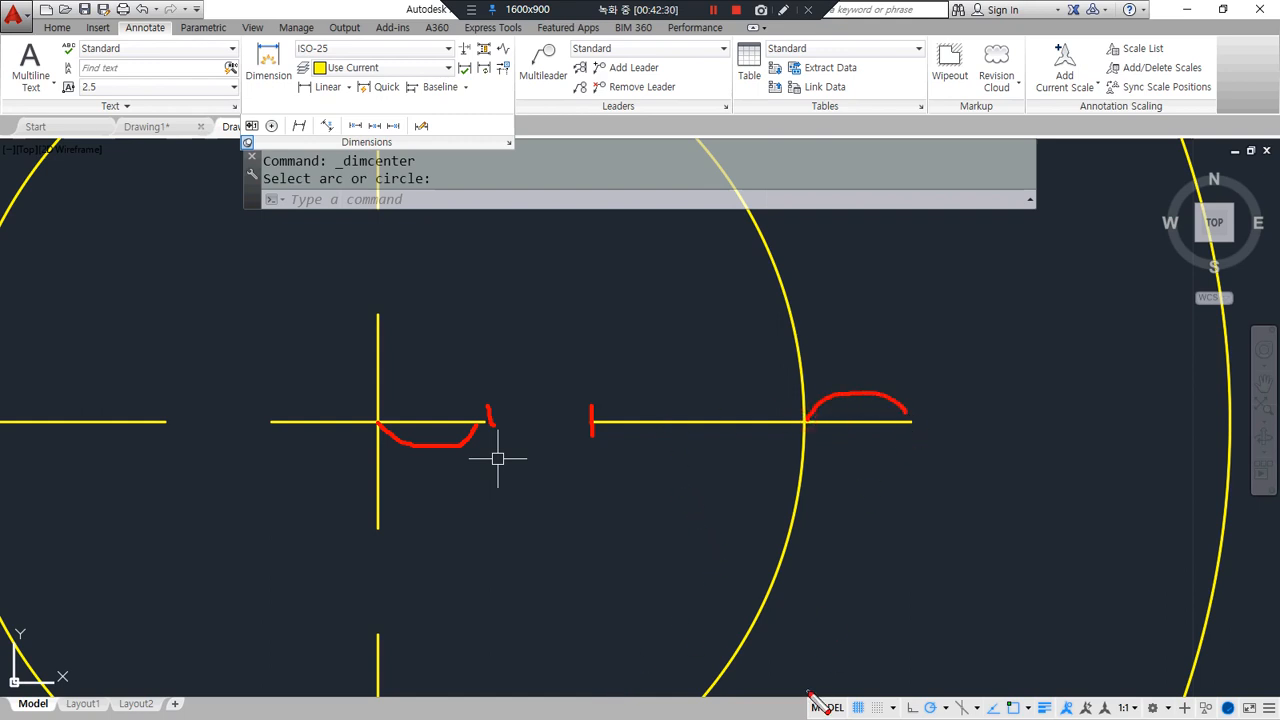
key("Escape")
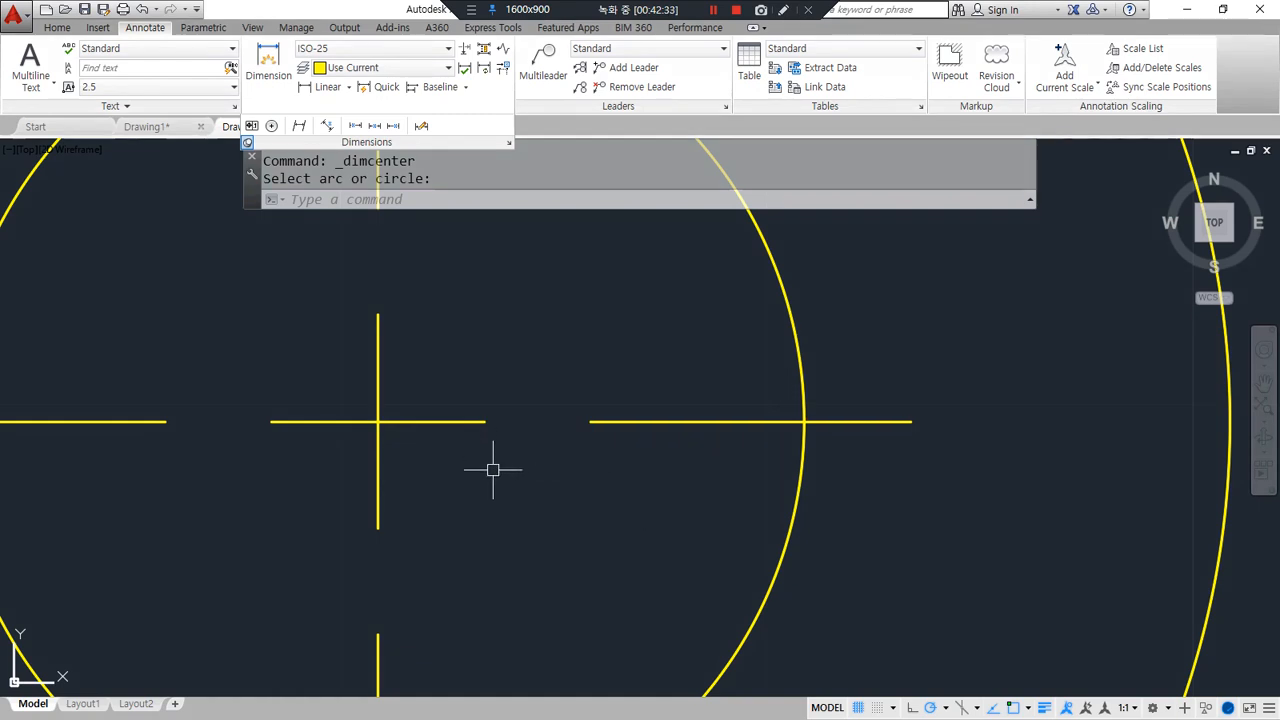
key("ctrl+alt+d")
mouse_move(375, 394)
left_mouse_down()
mouse_move(376, 449)
mouse_move(395, 424)
mouse_move(488, 424)
mouse_move(488, 450)
mouse_move(428, 500)
mouse_move(491, 523)
mouse_move(521, 468)
left_mouse_up()
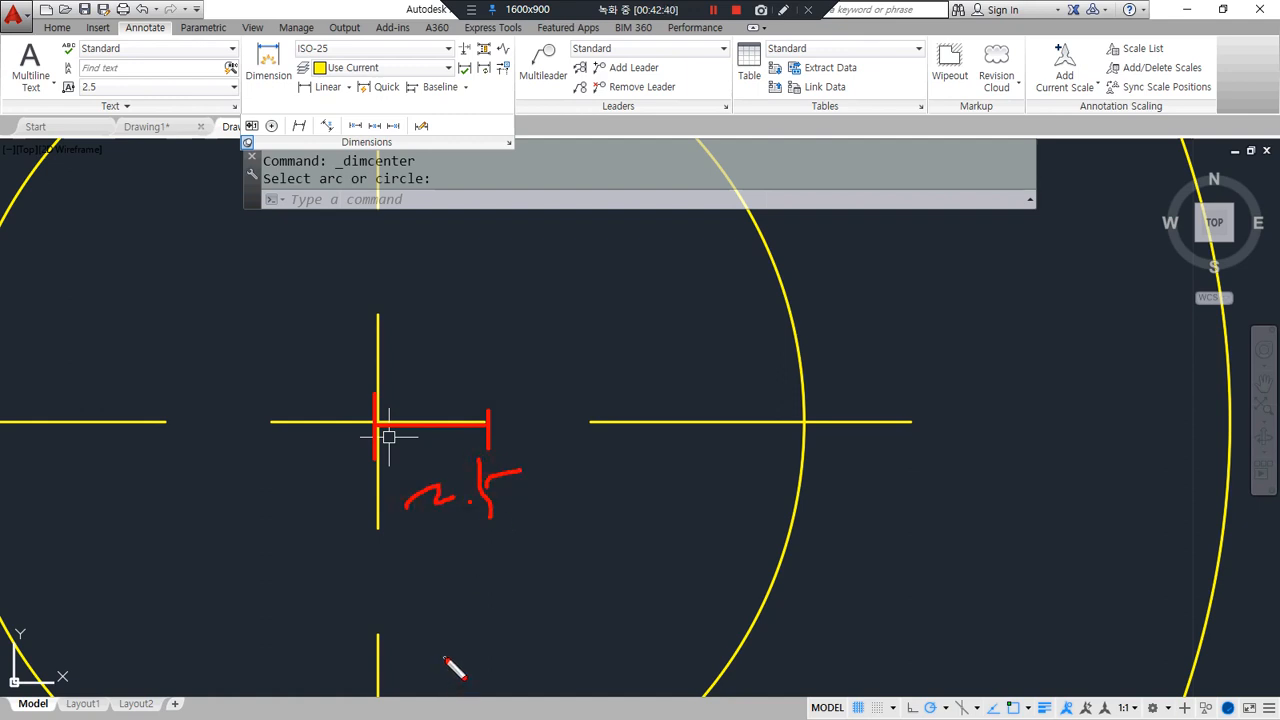
mouse_move(518, 431)
left_mouse_down()
mouse_move(548, 401)
mouse_move(586, 436)
mouse_move(524, 437)
mouse_move(598, 421)
mouse_move(915, 420)
left_mouse_up()
mouse_move(857, 377)
left_mouse_down()
mouse_move(893, 398)
mouse_move(915, 358)
mouse_move(915, 409)
left_mouse_up()
left_click_drag(912, 356, 950, 367)
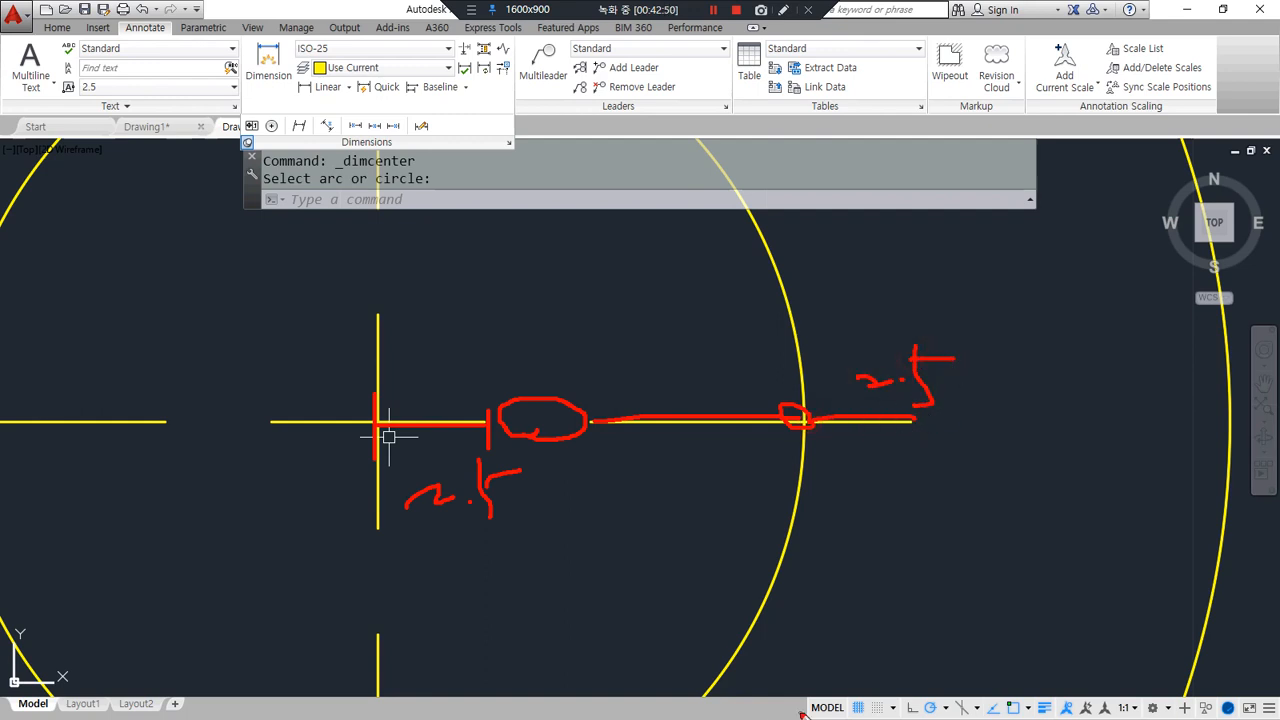
scroll(471, 586, "down", 4)
middle_click_drag(466, 580, 480, 516)
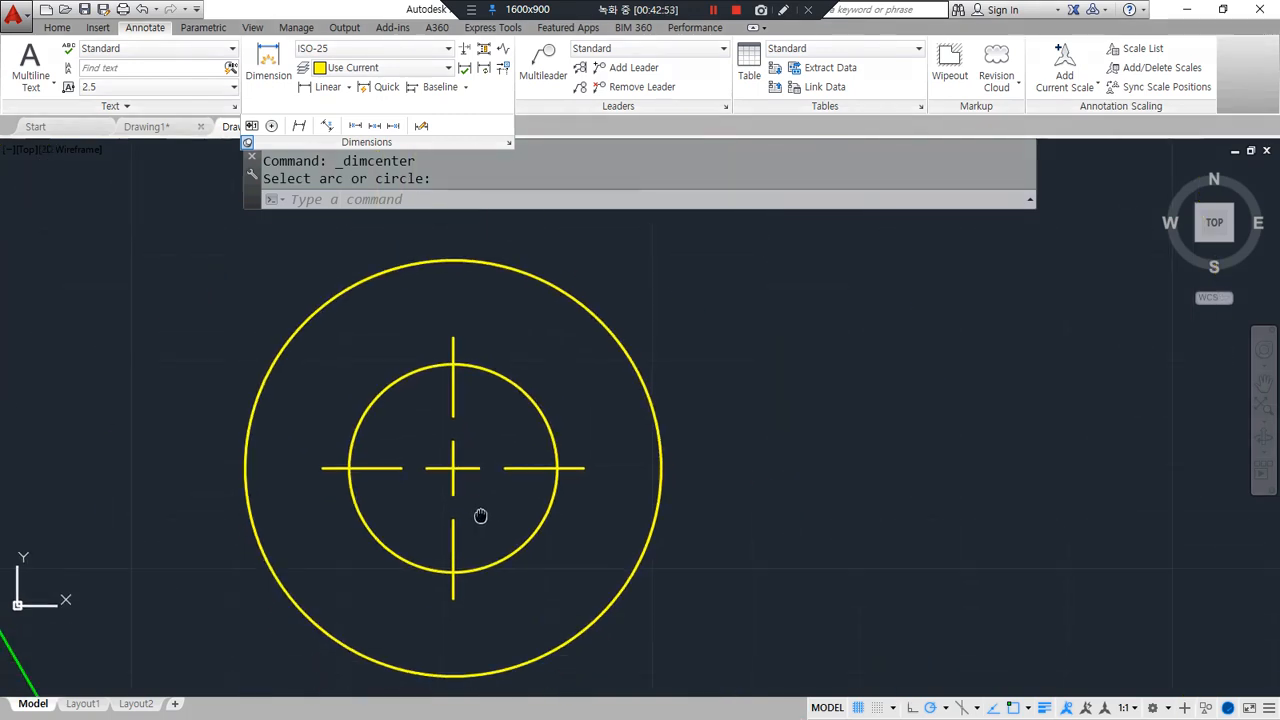
key("Escape")
Erase all center cross and centerline segments from the inner circle.
left_click(533, 469)
type("e")
key("Return")
left_click(452, 455)
type("e")
key("Return")
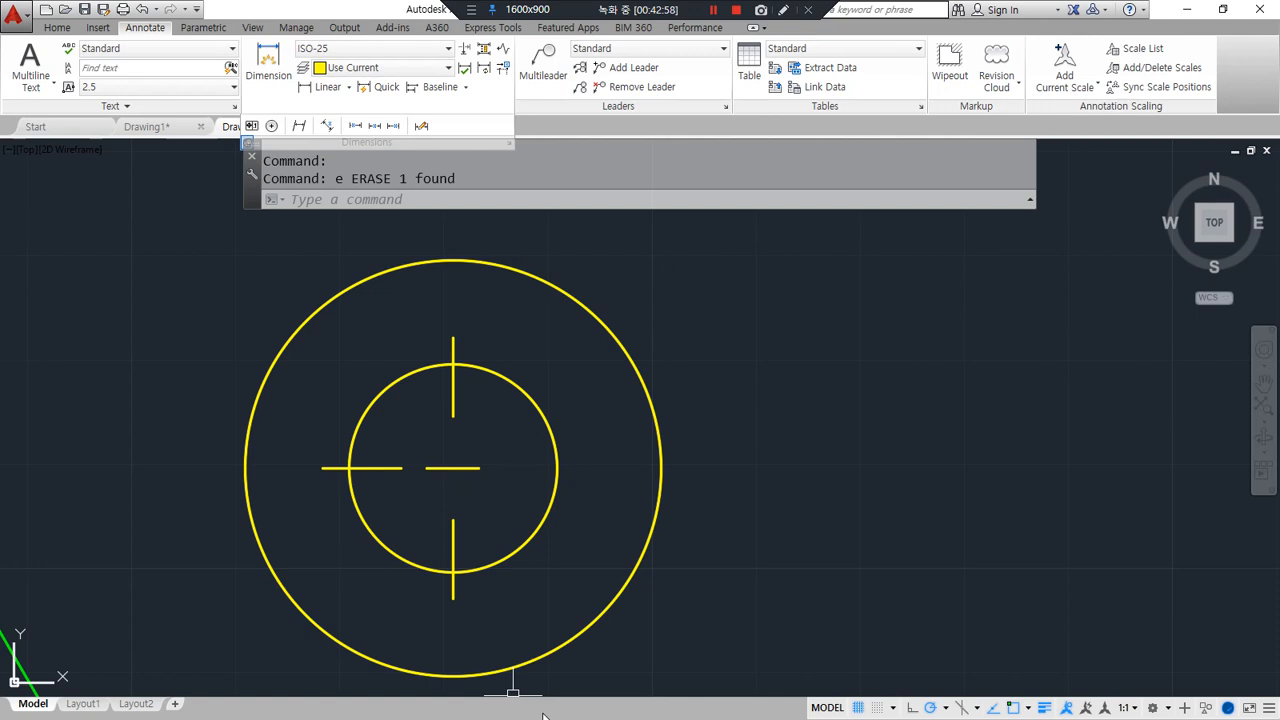
left_click(477, 543)
left_click(397, 403)
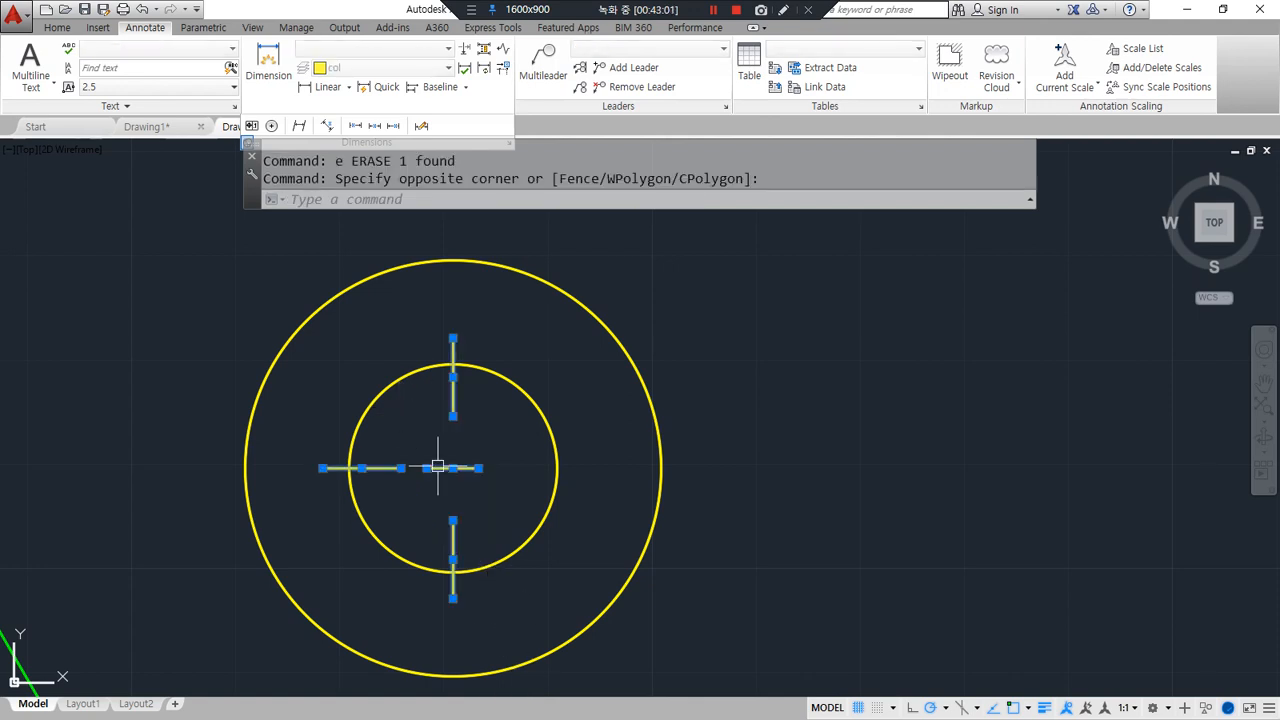
type("e")
key("Return")
In Drawing1, add X ordinate dimensions to both bottom corners of the lower-left square, with straight leaders running down.
key("ctrl+Tab")
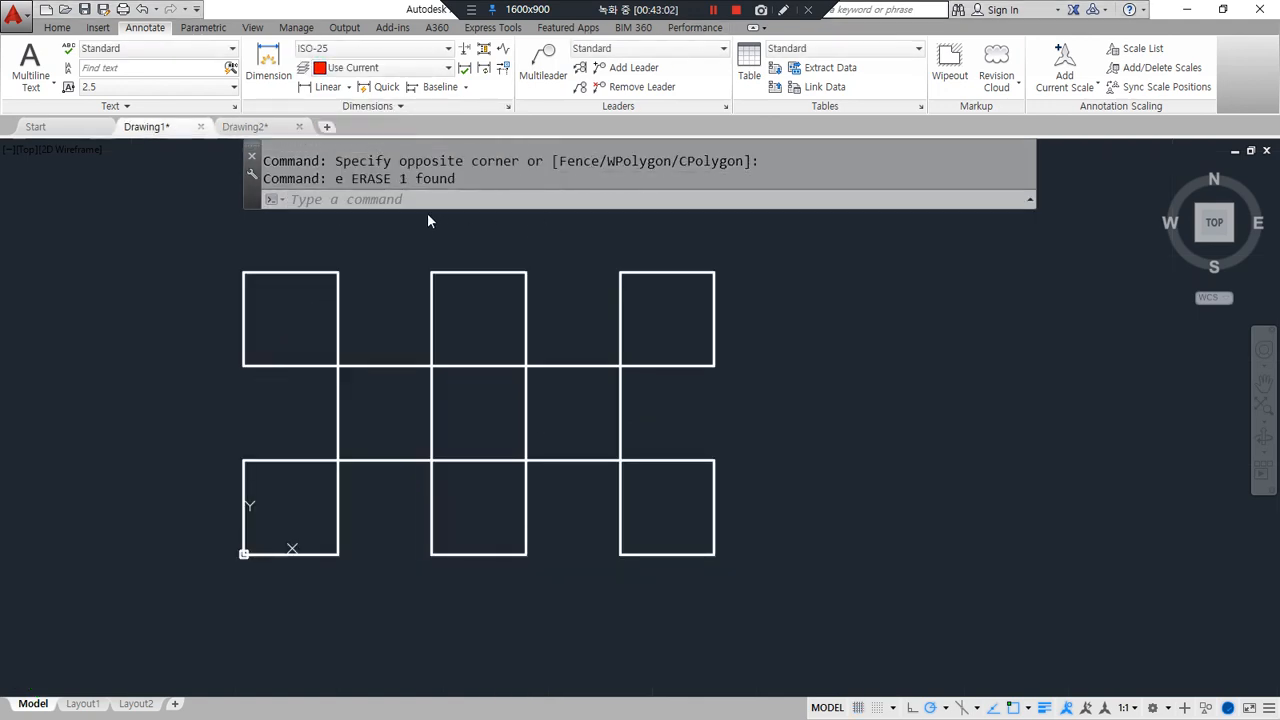
left_click(376, 107)
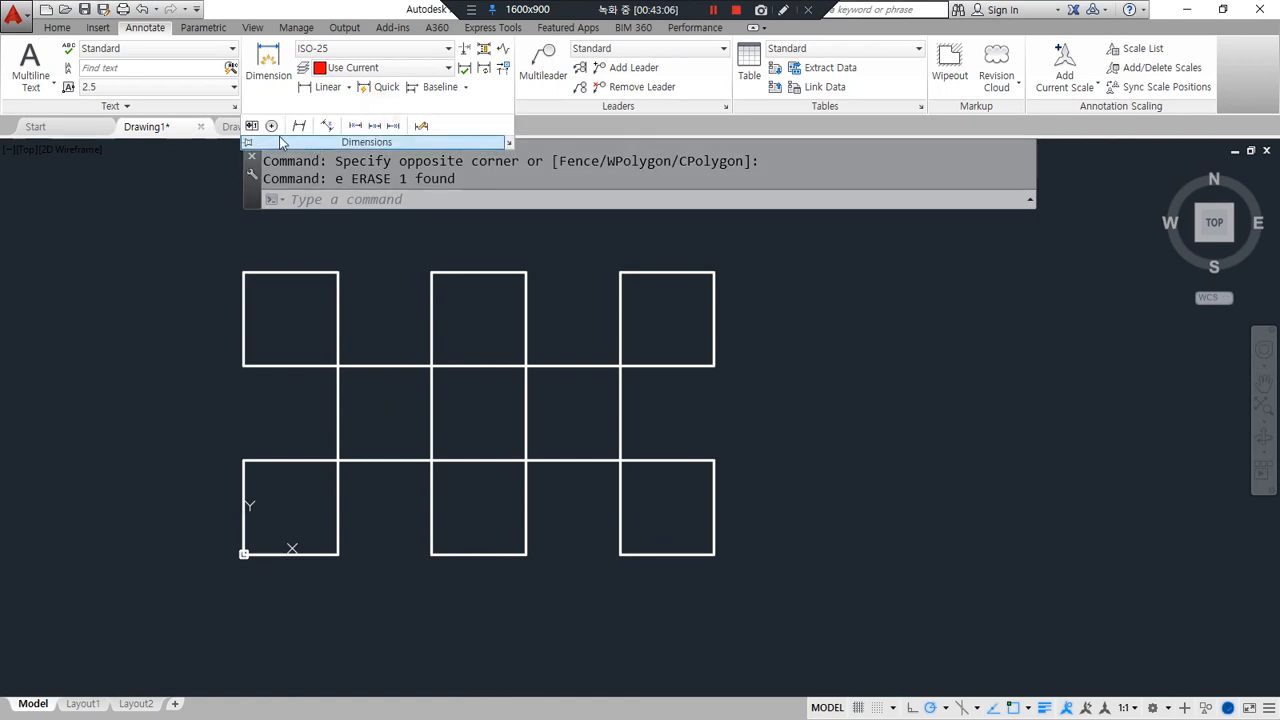
left_click(348, 87)
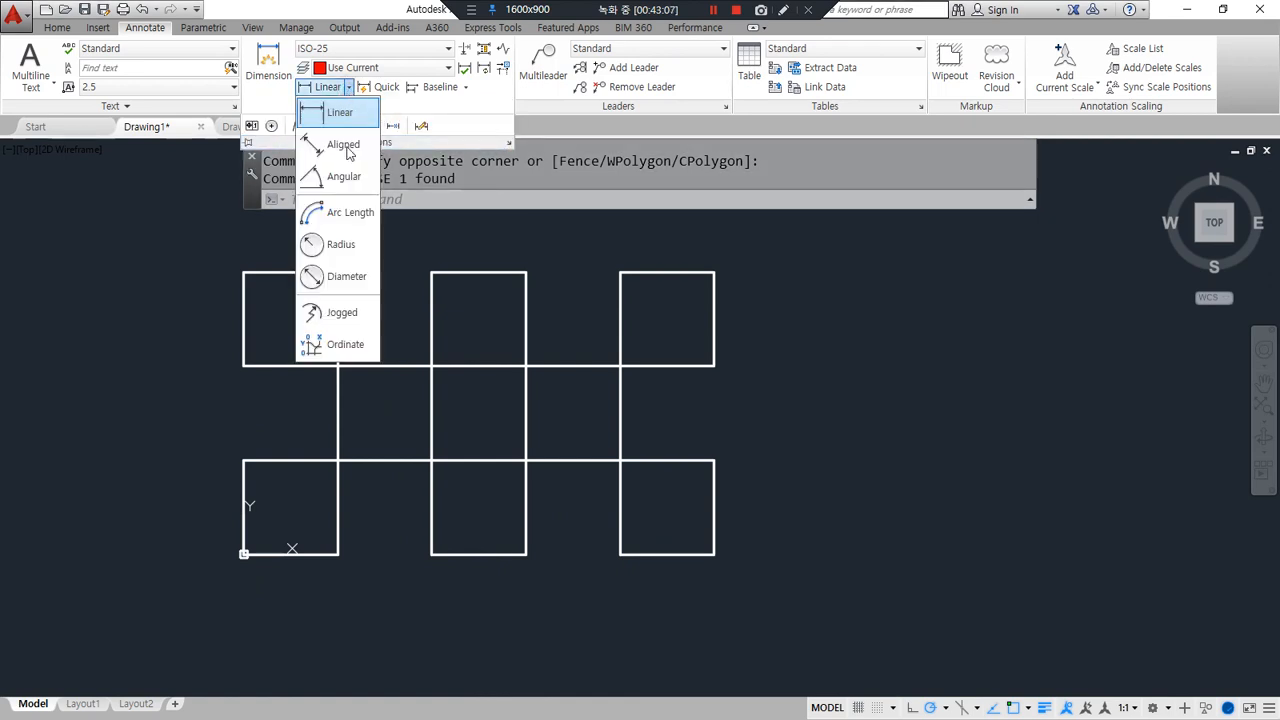
left_click(346, 345)
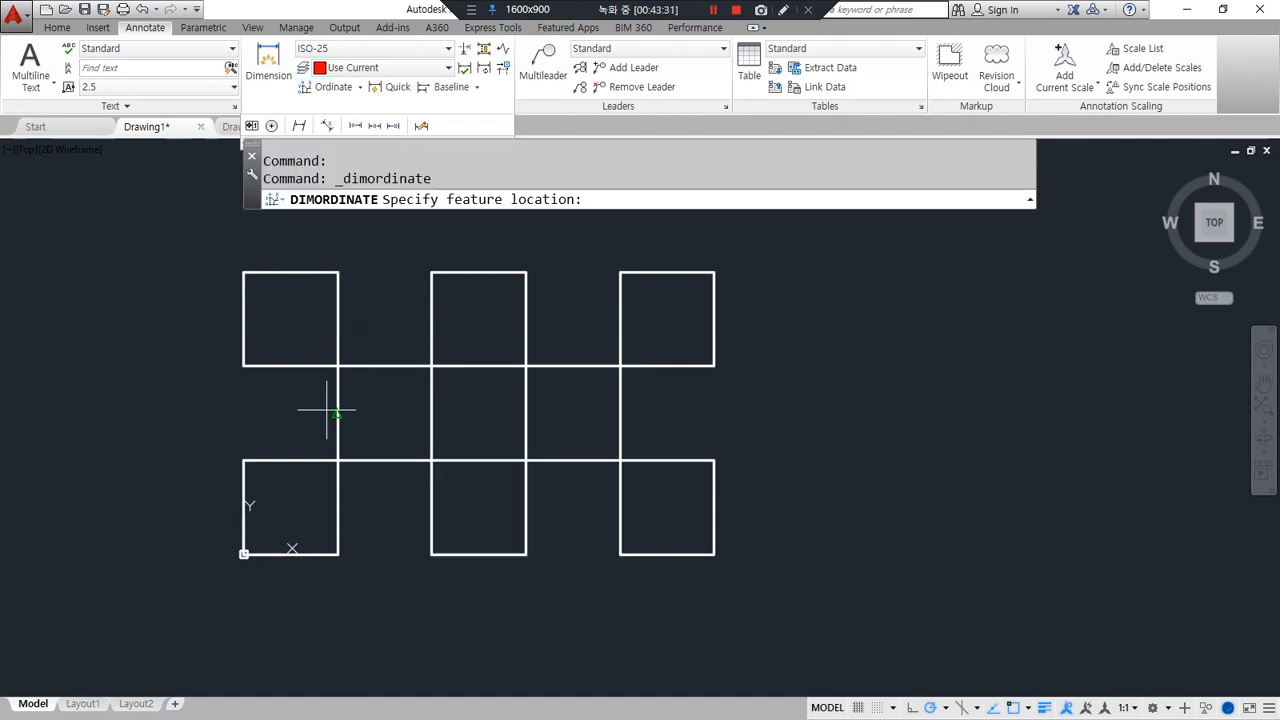
left_click(243, 553)
left_click(243, 608)
key("Return")
left_click(338, 553)
left_click(338, 608)
Add X ordinate dimensions to both bottom corners of the lower-middle square, with the leaders jogged outward.
key("Return")
left_click(431, 553)
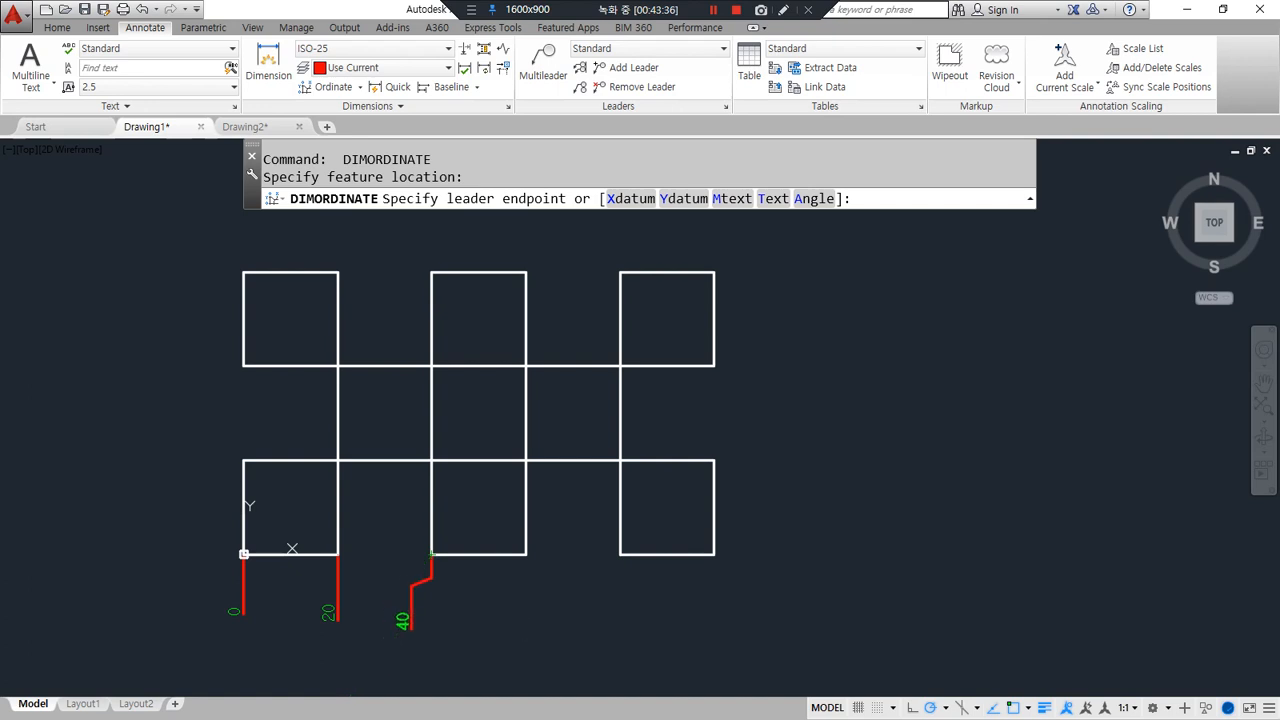
left_click(415, 618)
key("Return")
left_click(526, 553)
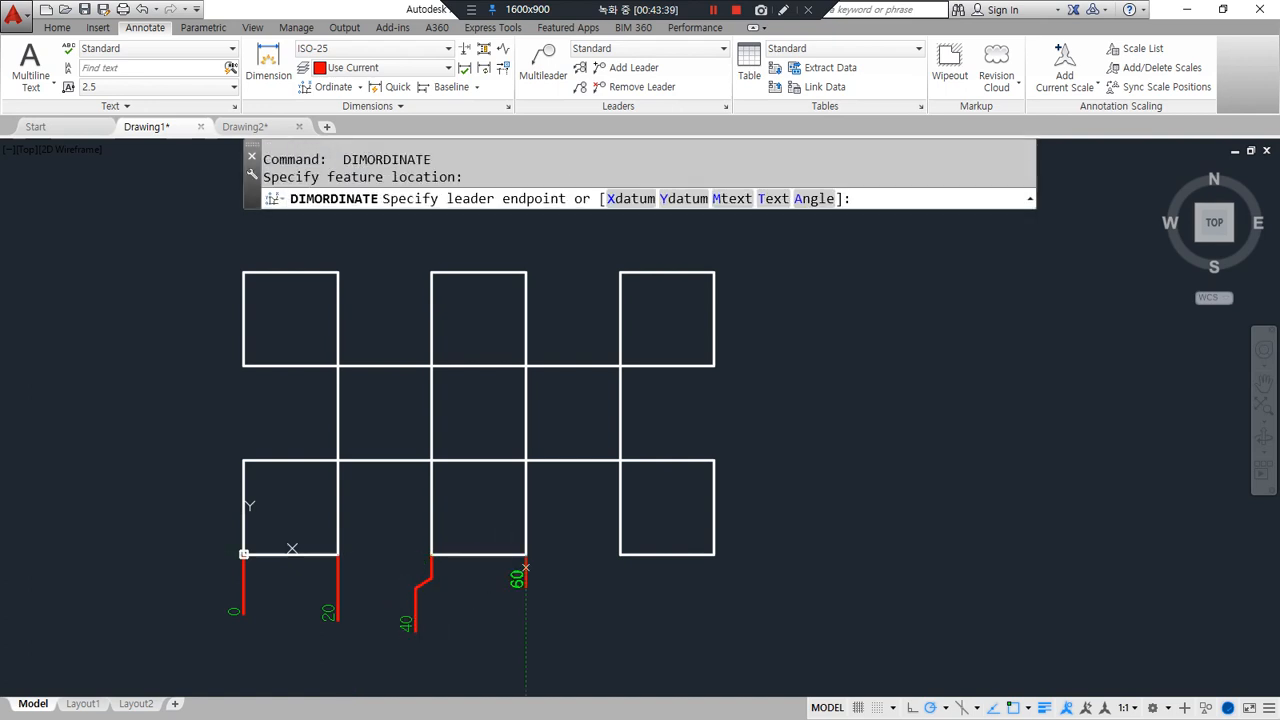
left_click(544, 618)
Add X ordinate dimensions with straight downward leaders to both bottom corners of the lower-right square.
key("Return")
left_click(620, 553)
left_click(620, 619)
key("Return")
left_click(714, 553)
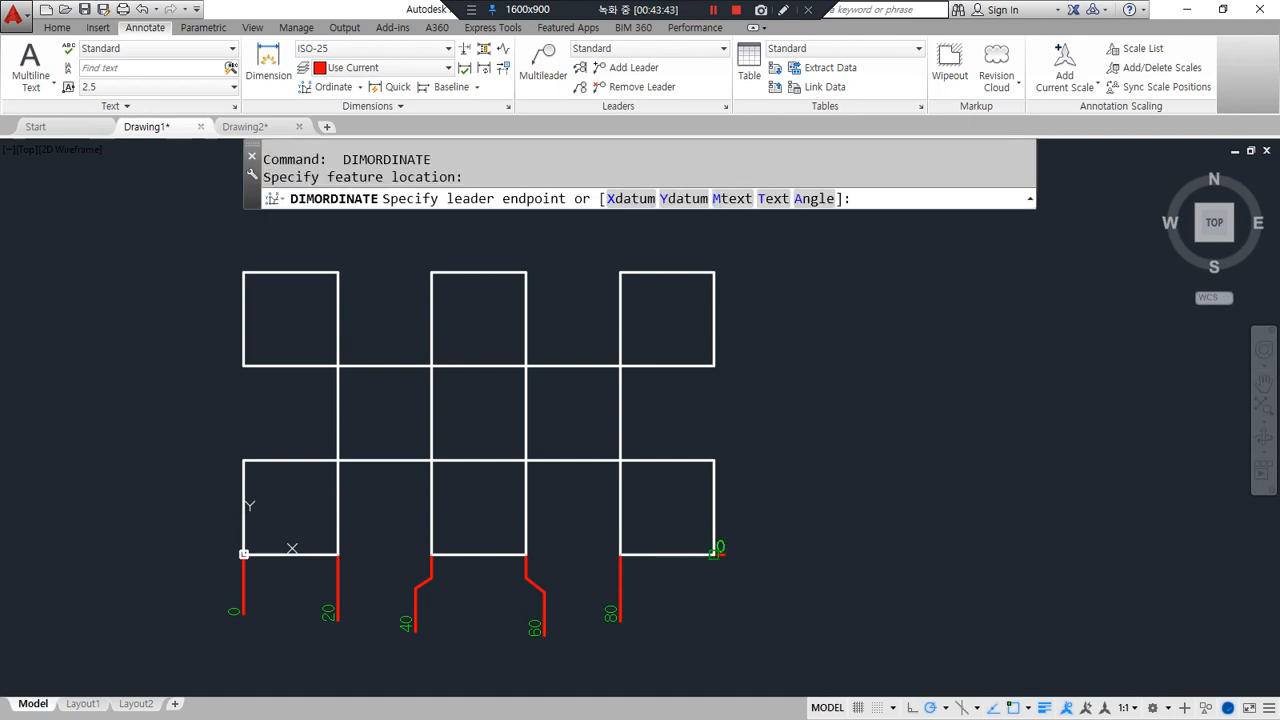
left_click(714, 630)
Add Y ordinate dimensions to the lower-left square's top-left and bottom-left corners, with jogged leaders to the left.
key("Return")
left_click(243, 460)
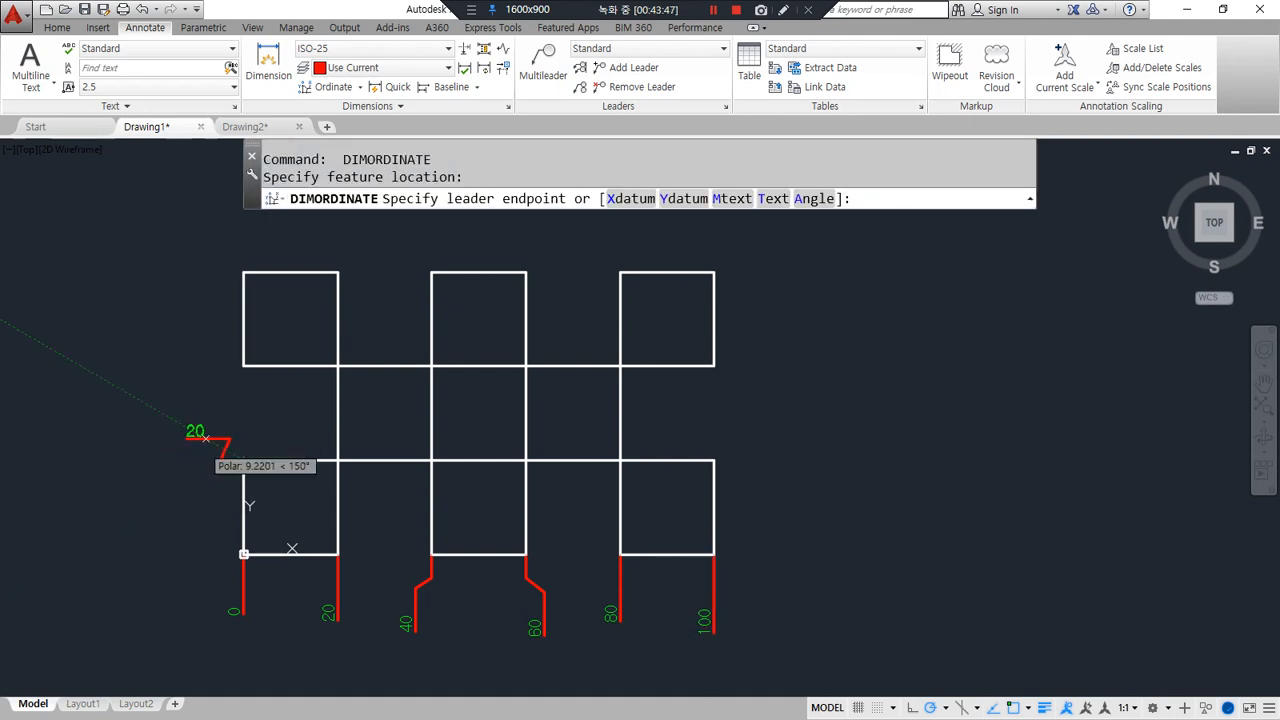
left_click(207, 440)
key("Return")
left_click(243, 553)
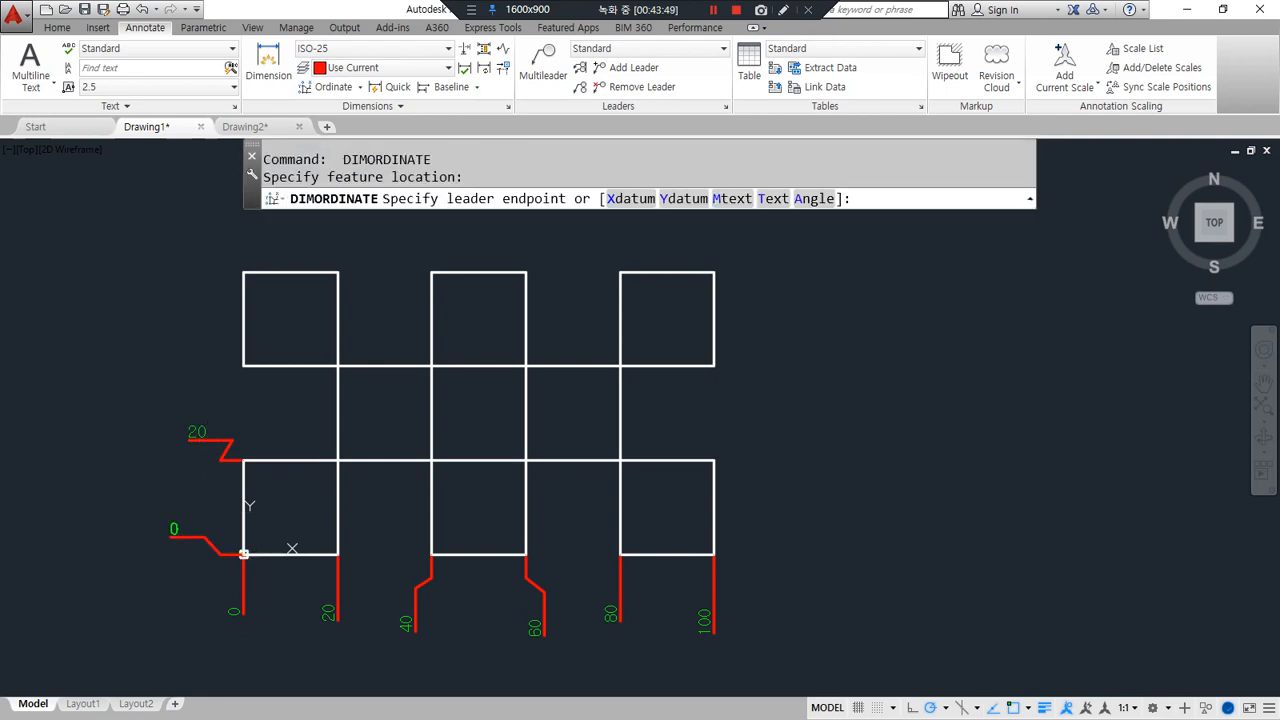
left_click(184, 540)
Add Y ordinate dimensions to the upper-left square's bottom-left and top-left corners, with straight leaders to the left.
key("Return")
left_click(243, 365)
left_click(165, 362)
key("Return")
left_click(243, 271)
left_click(180, 276)
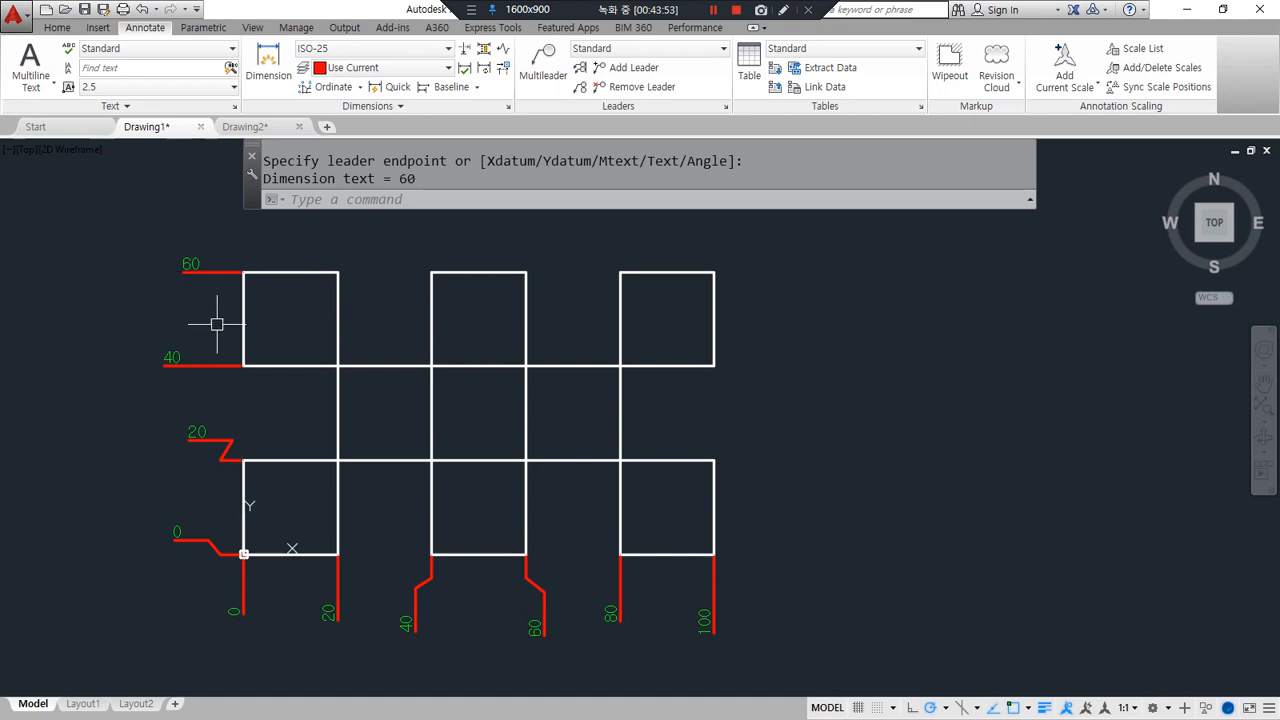
scroll(229, 462, "up", 2)
middle_click_drag(338, 414, 318, 350)
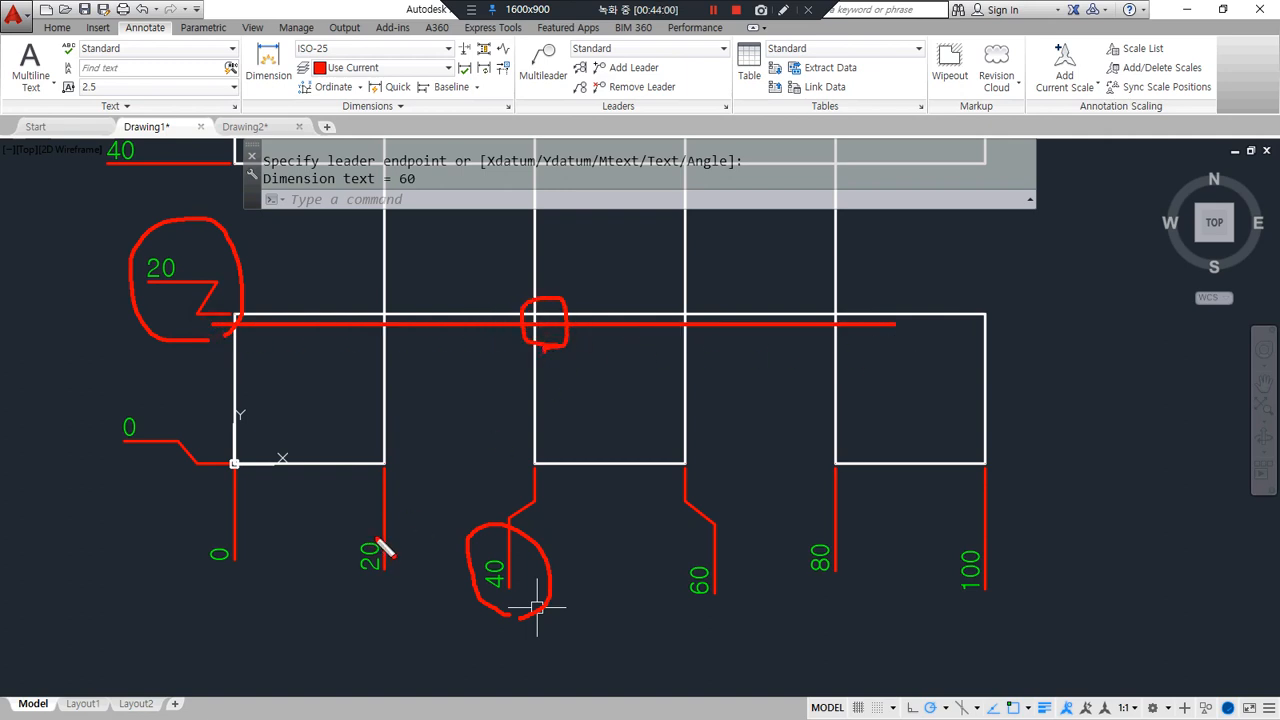
Examine how the X and Y ordinate dimensions locate the corners of the squares across the grid.
key("Escape")
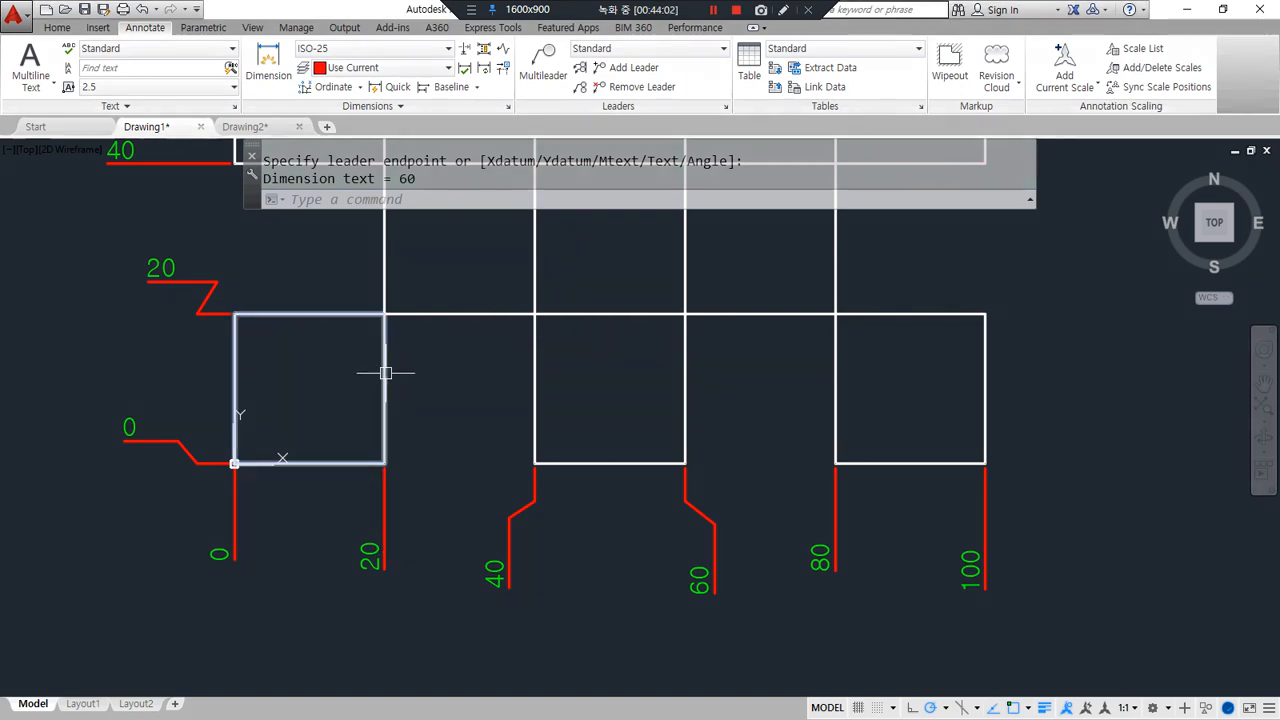
middle_click_drag(386, 371, 374, 411)
key("ctrl+2")
key("Escape")
middle_click_drag(784, 429, 778, 483)
key("ctrl+2")
left_click_drag(83, 213, 601, 257)
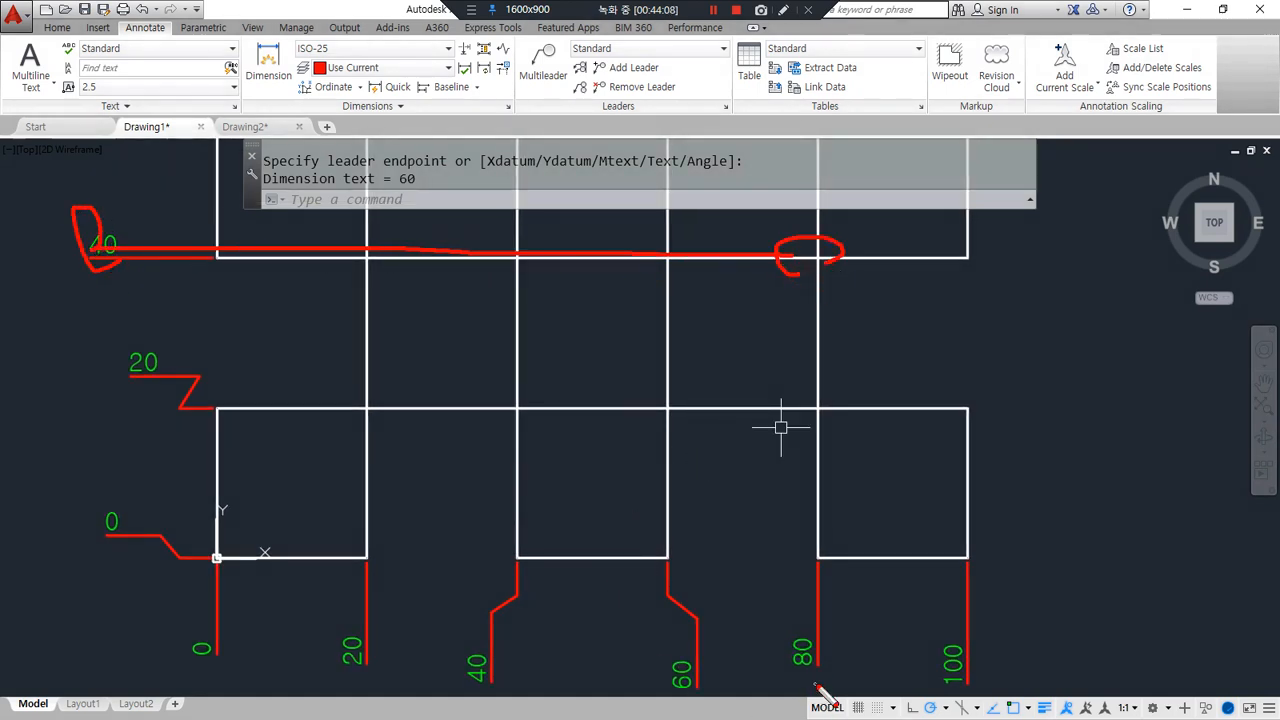
left_click_drag(340, 277, 940, 268)
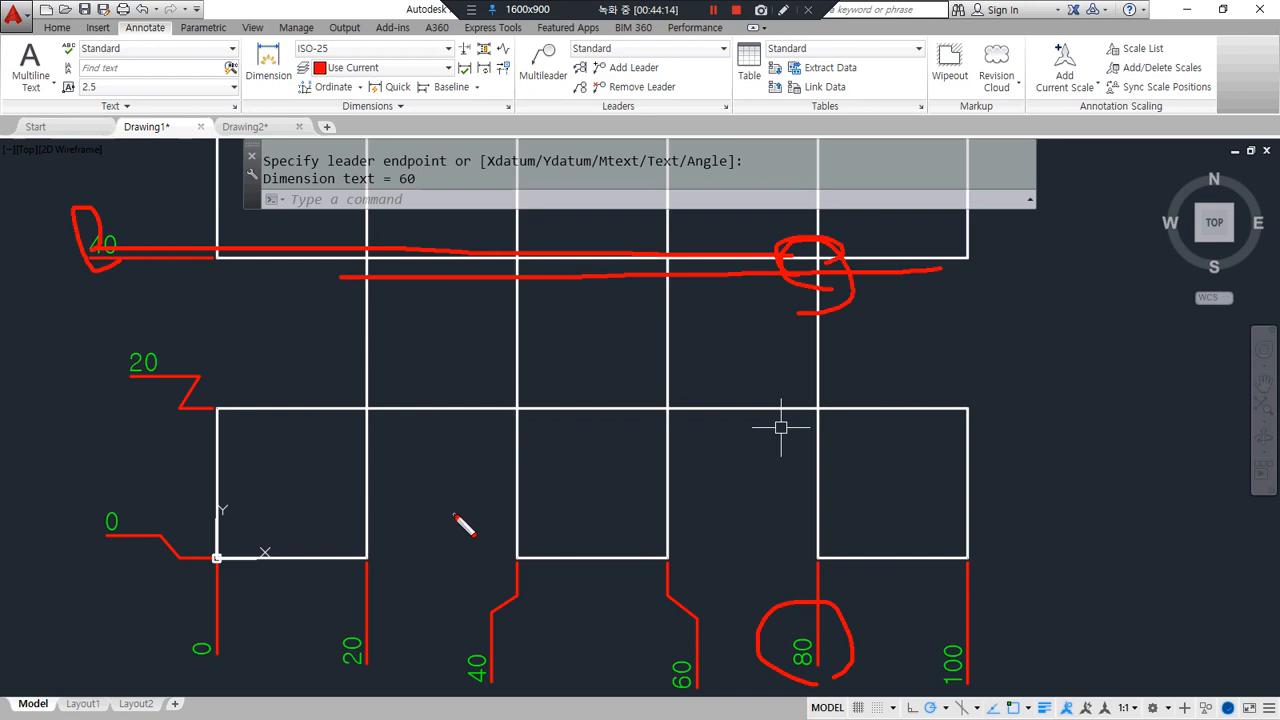
key("Escape")
scroll(466, 460, "down", 2)
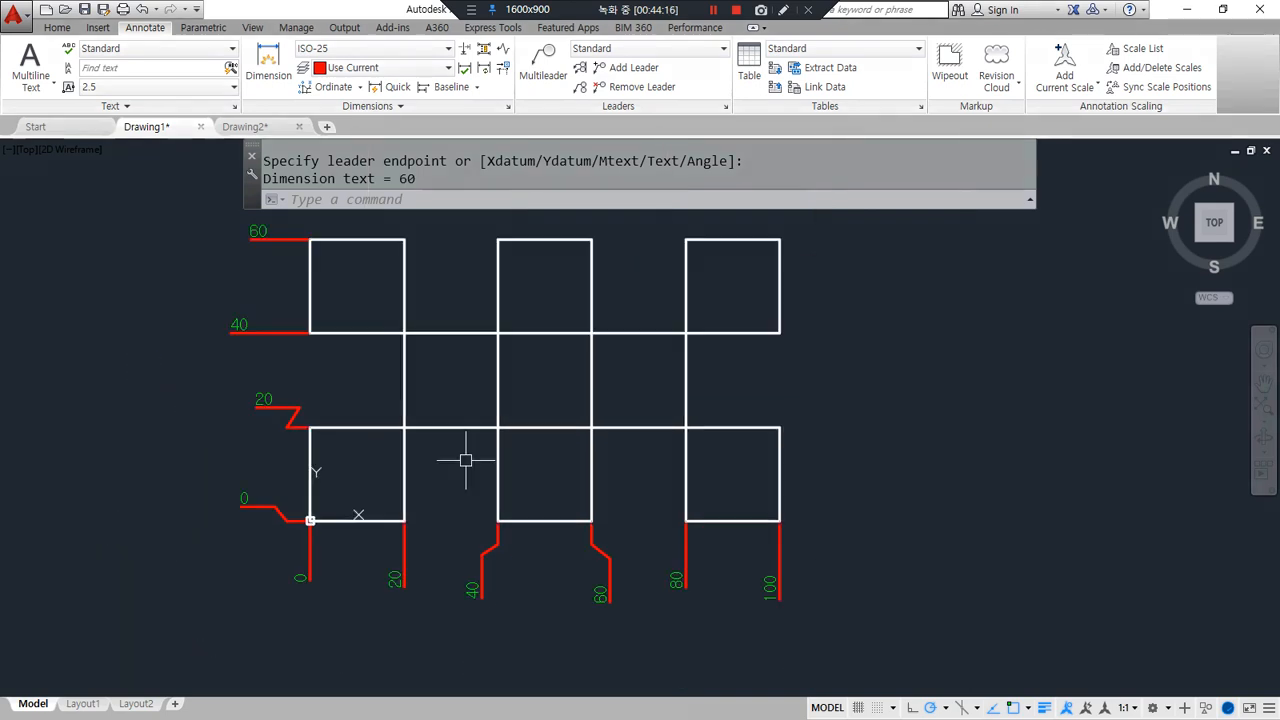
scroll(466, 460, "up", 1)
middle_click_drag(463, 461, 478, 482)
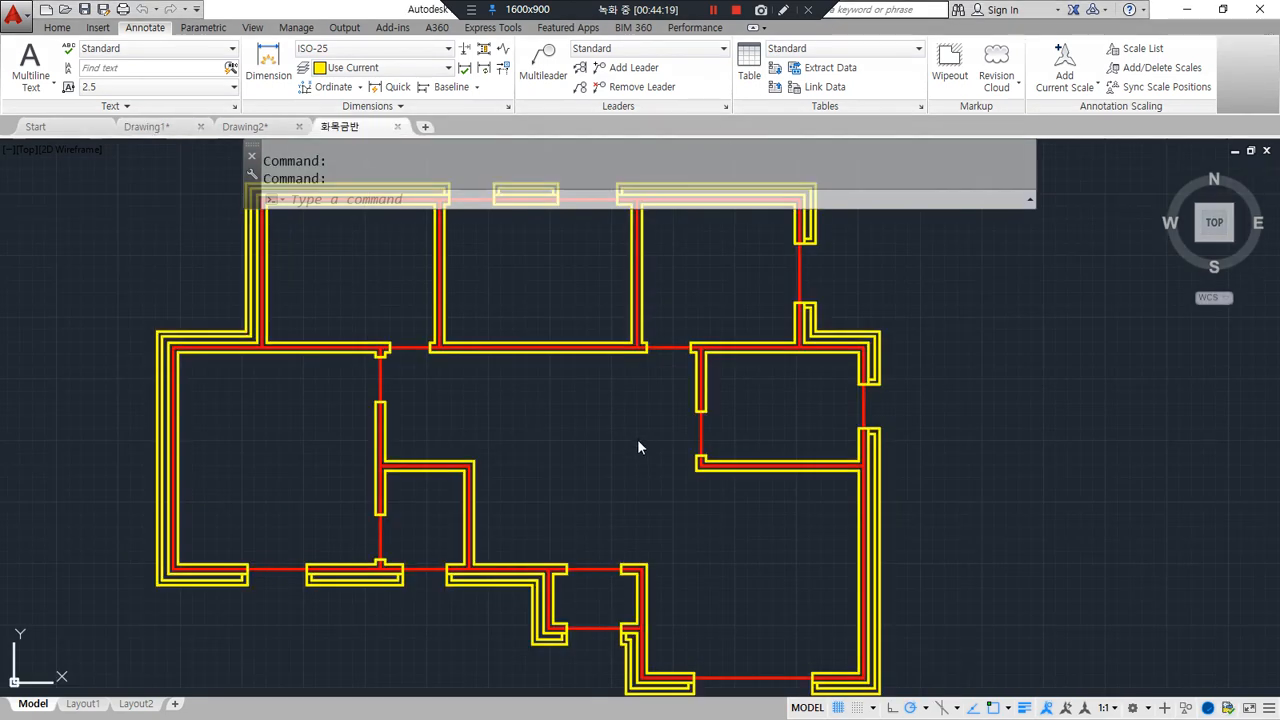
Set the overall dimension scale DIMSCALE to 80 in the floor plan drawing 화목금반.
scroll(639, 439, "down", 2)
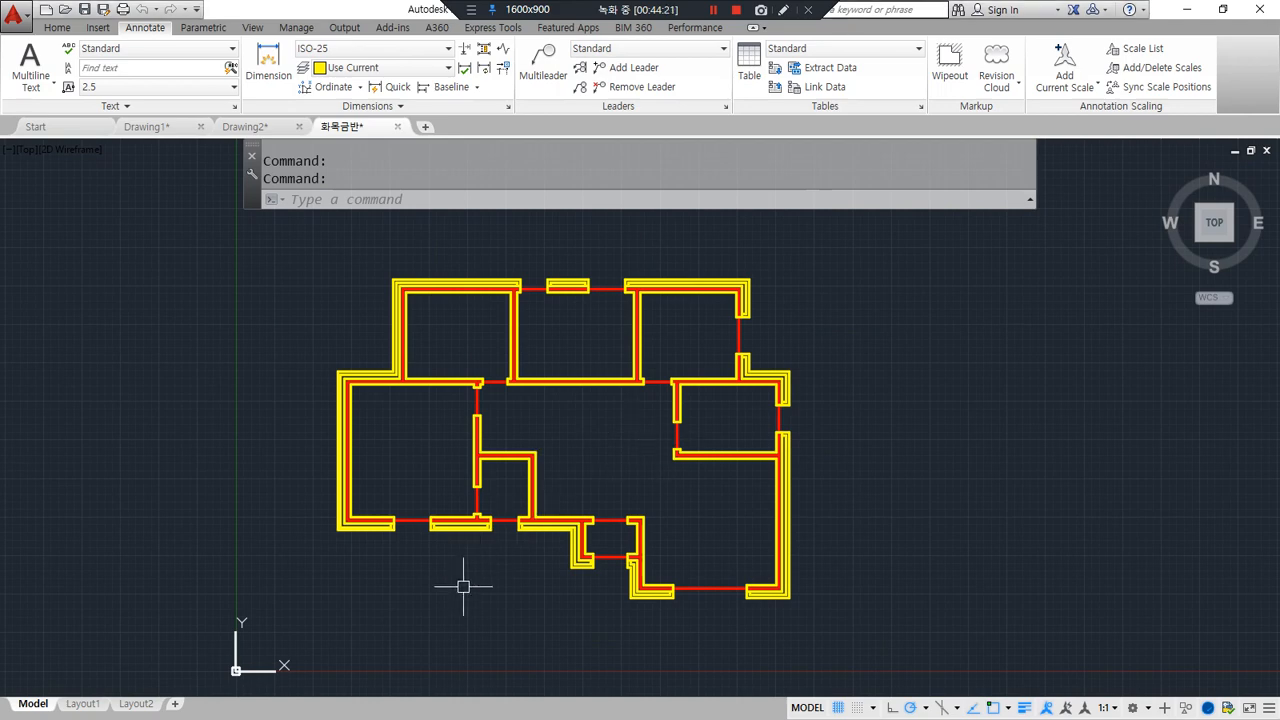
mouse_move(378, 641)
left_mouse_down()
mouse_move(234, 337)
mouse_move(903, 477)
mouse_move(386, 609)
left_mouse_up()
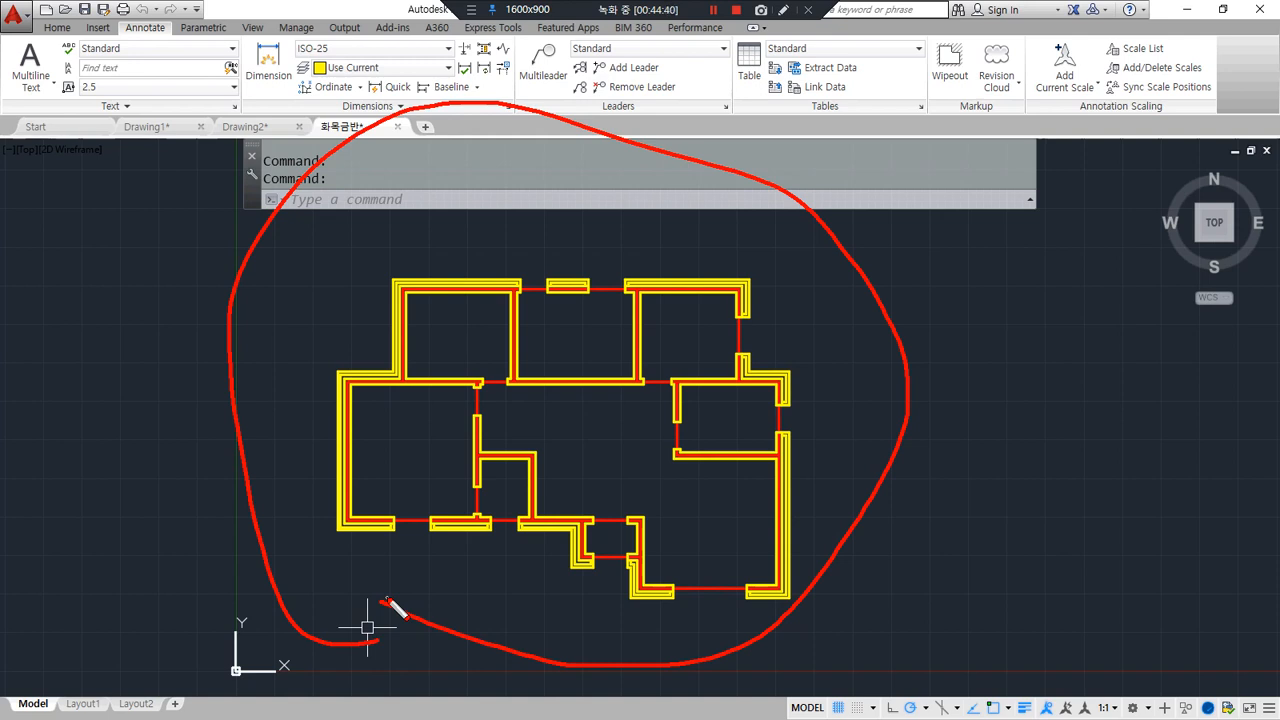
key("Escape")
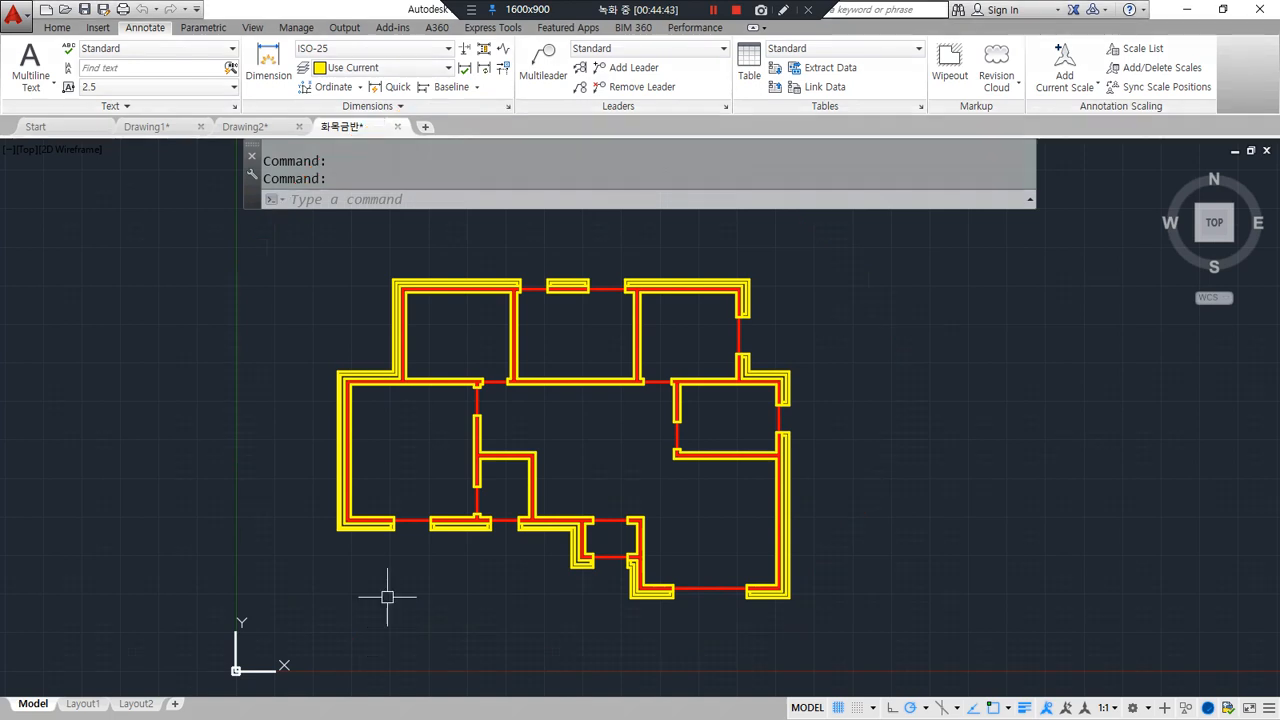
type("dimscal")
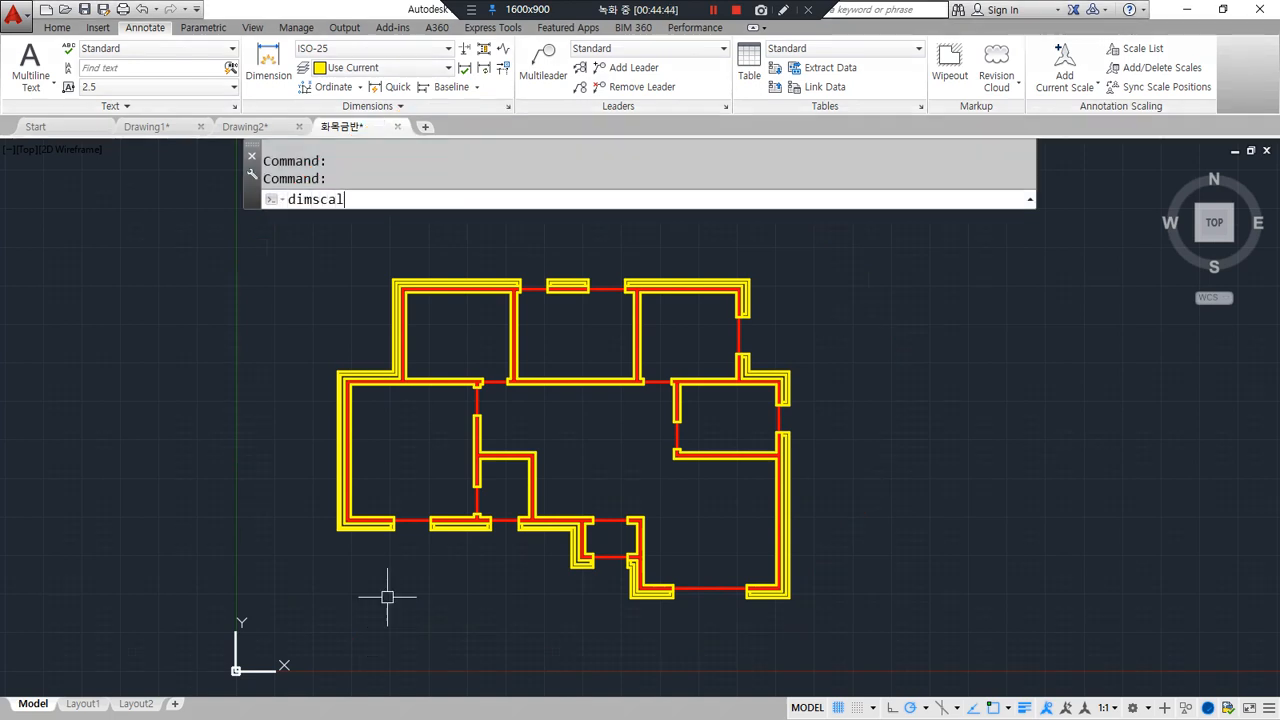
type("e")
key("Return")
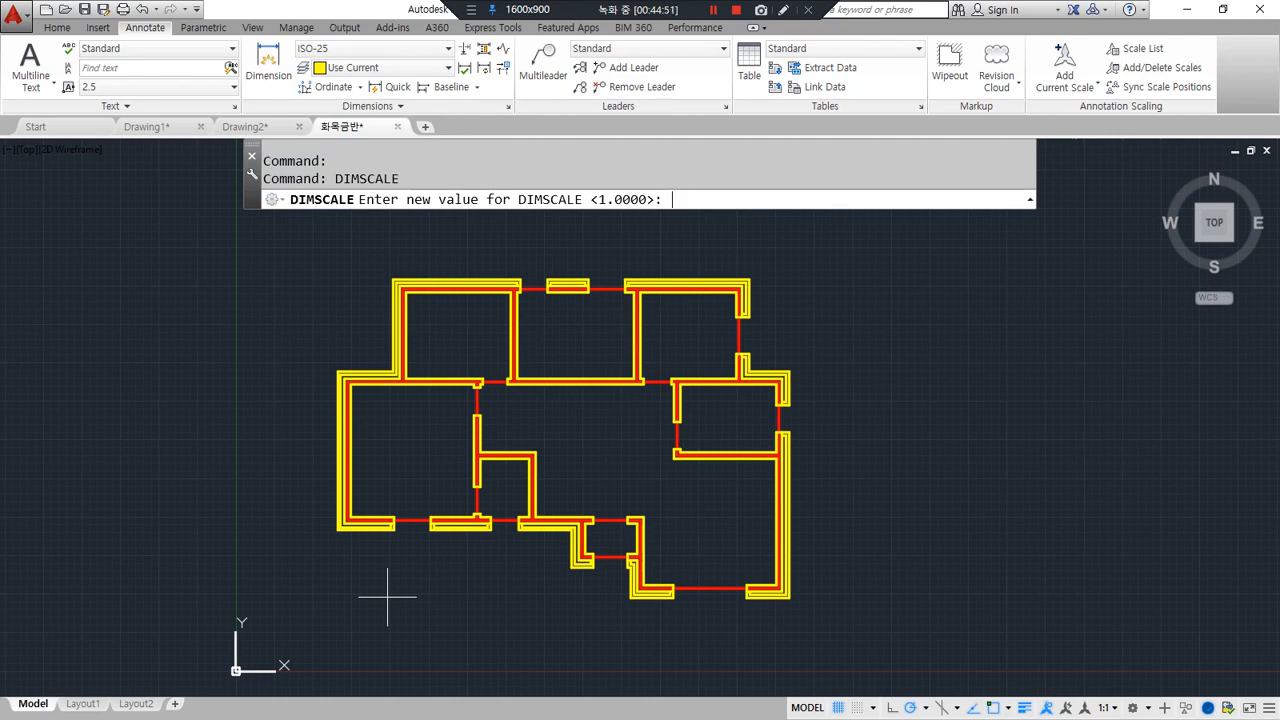
type("80")
key("Return")
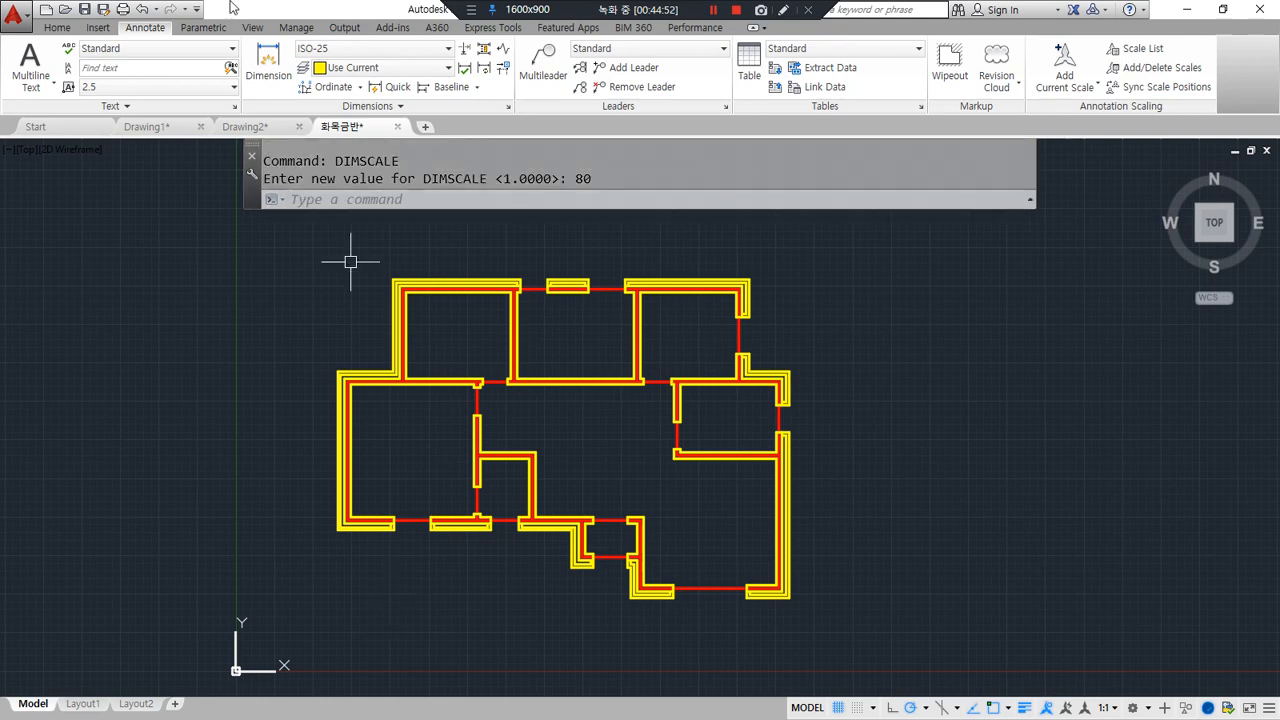
Add a horizontal linear dimension above the plan from the far-left wall's axis corner to the upper-left room's outer axis corner.
left_click(362, 87)
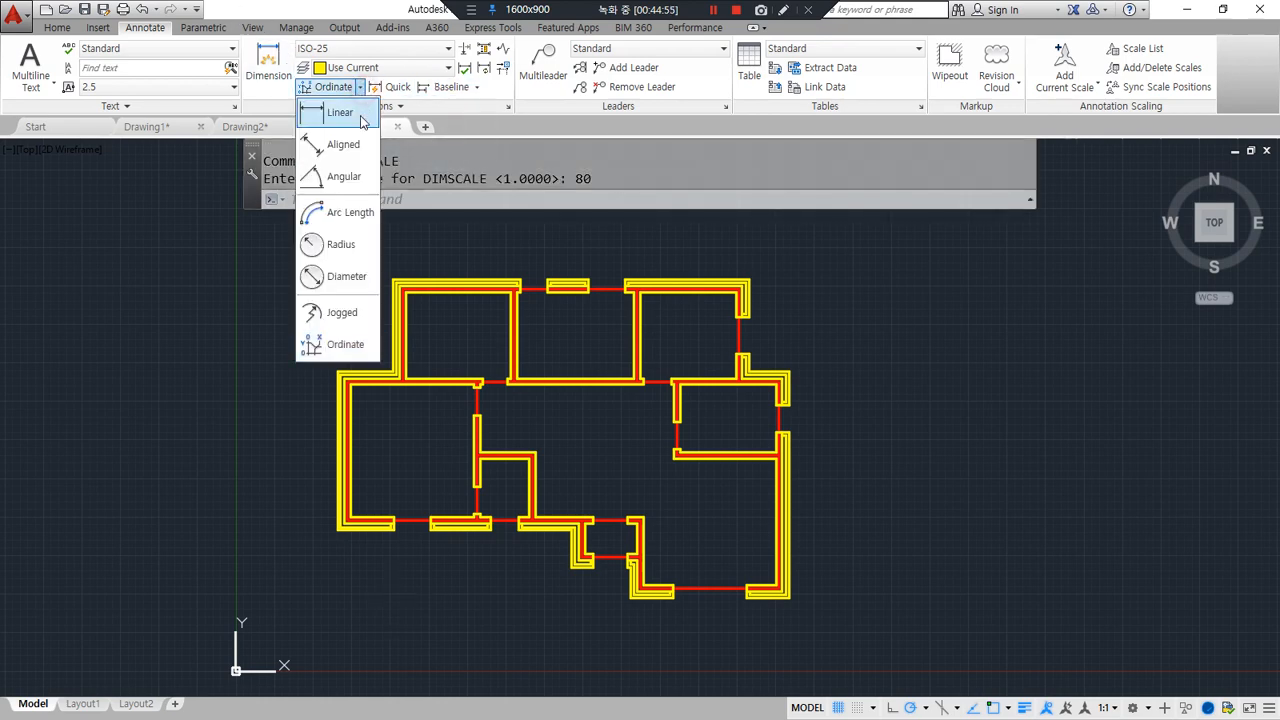
left_click(328, 108)
scroll(350, 364, "up", 5)
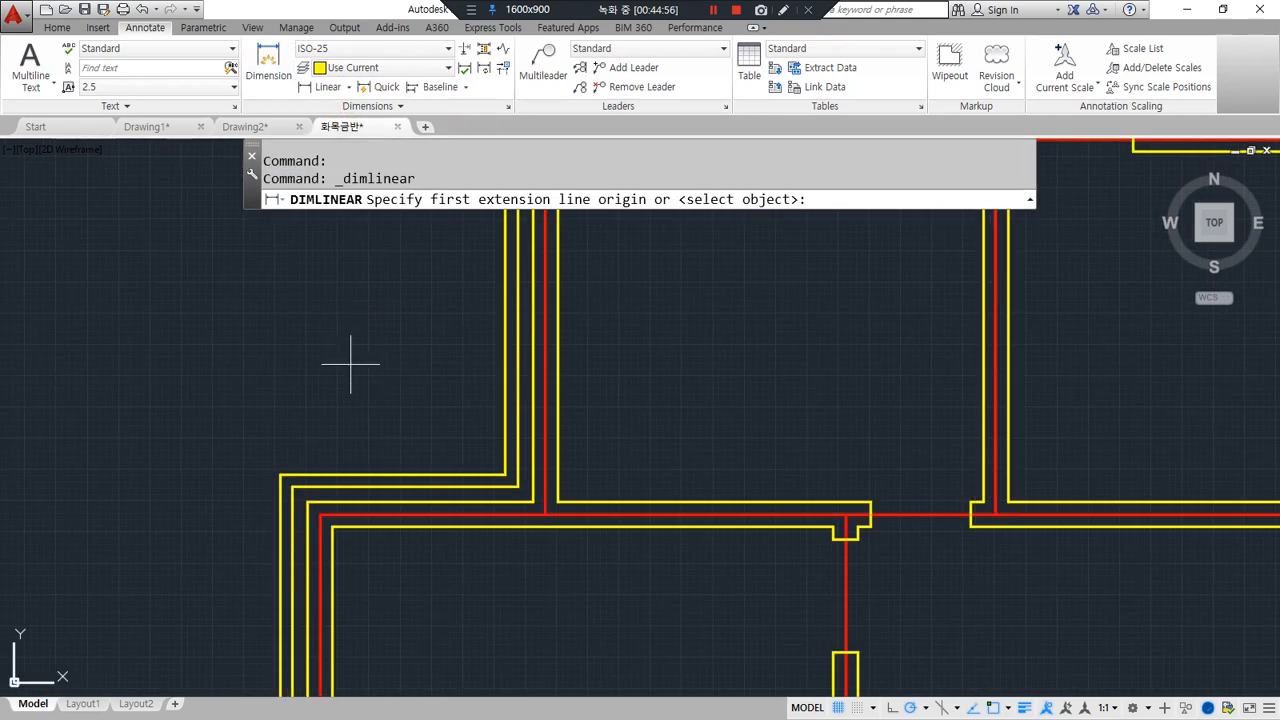
left_click(317, 514)
middle_click_drag(350, 276, 259, 526)
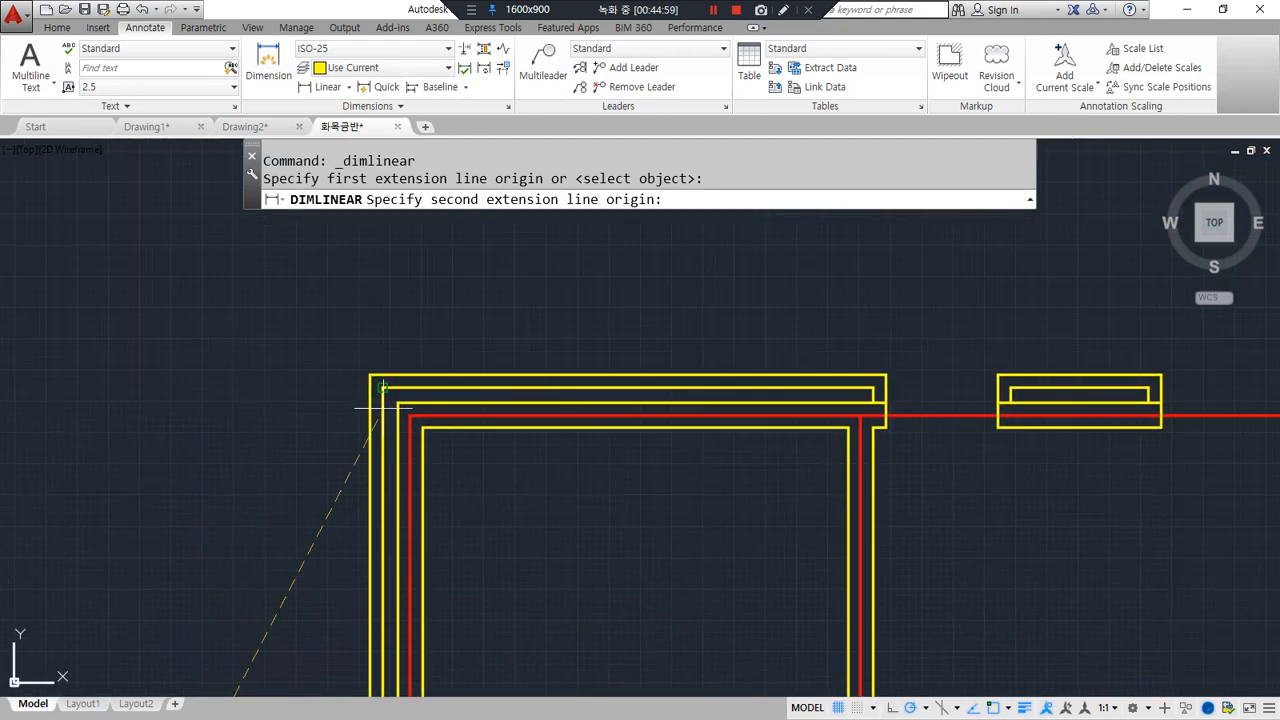
left_click(410, 415)
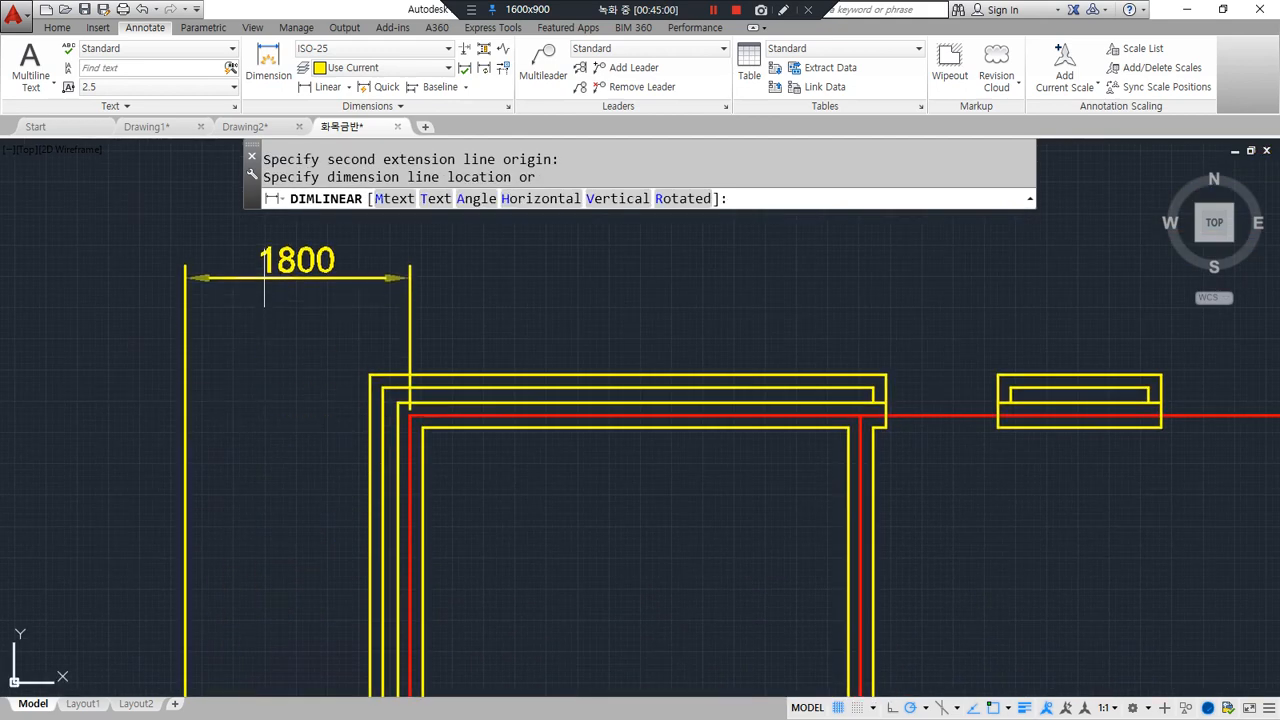
middle_click_drag(258, 284, 249, 340)
left_click(300, 337)
Continue the dimension chain above the plan to the next two wall axes and the upper-right axis corner.
middle_click_drag(591, 309, 513, 309)
left_click(455, 88)
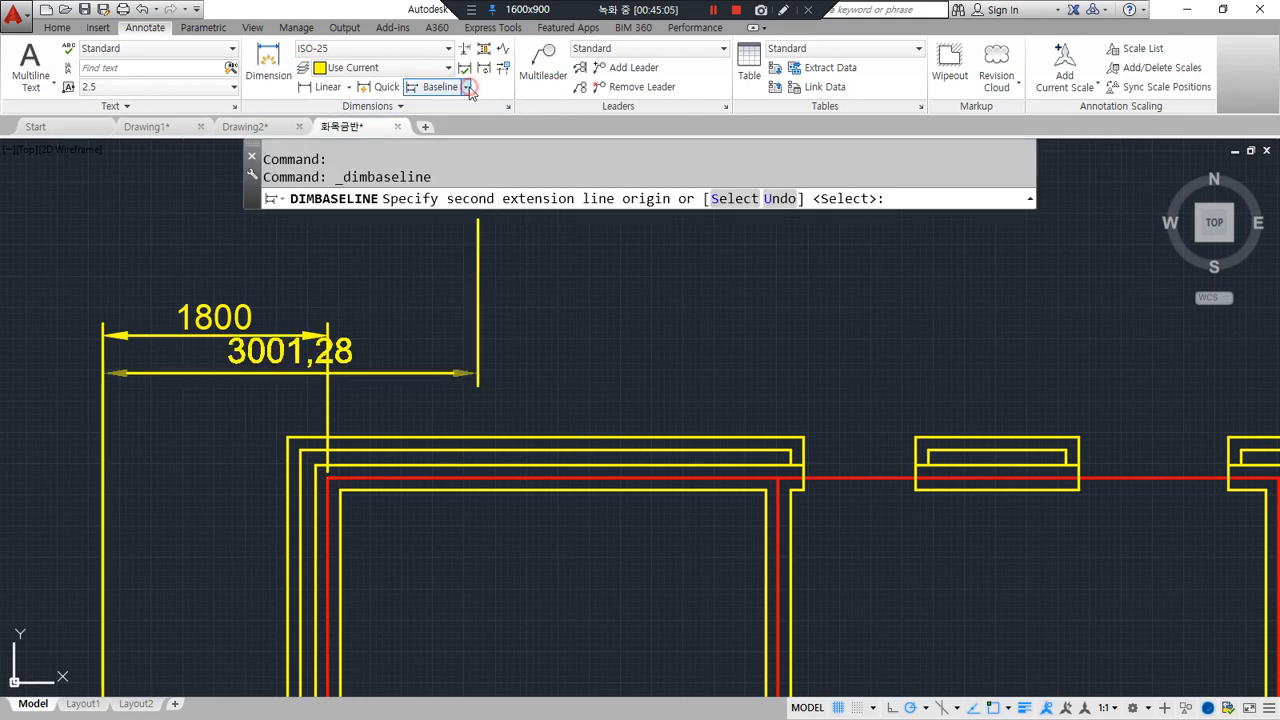
left_click(466, 88)
left_click(455, 112)
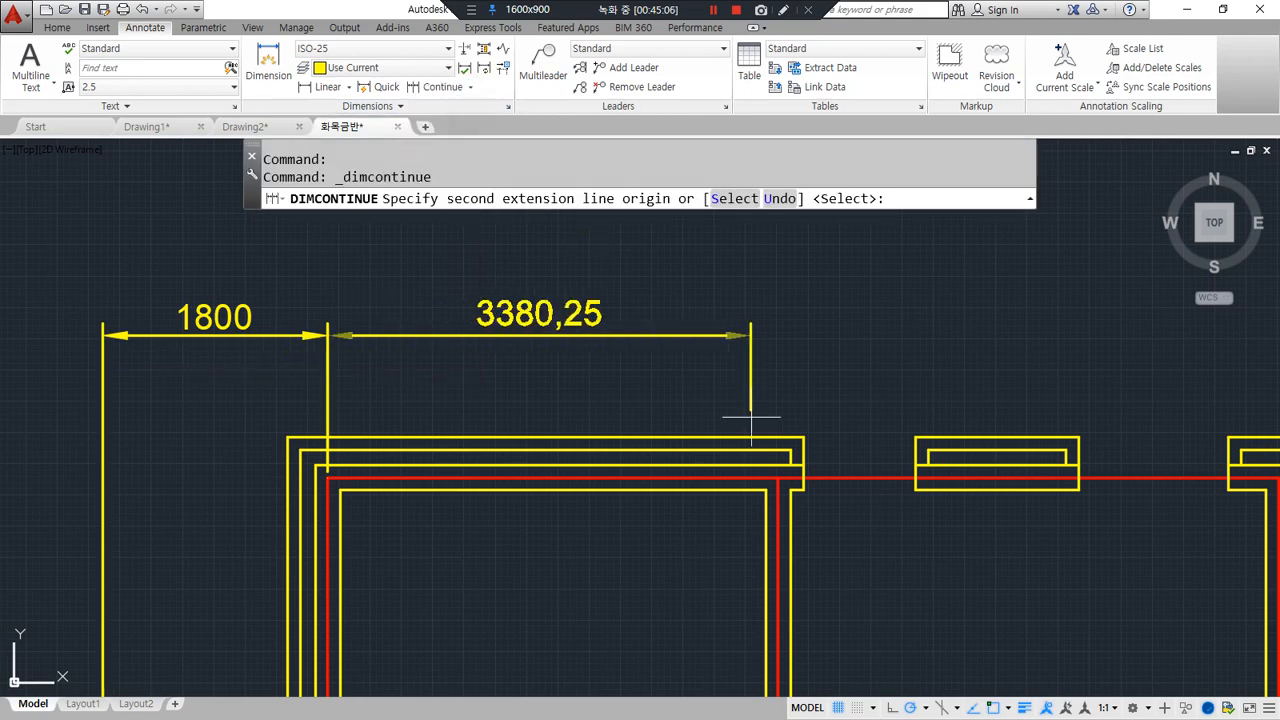
left_click(779, 479)
middle_click_drag(884, 366, 450, 349)
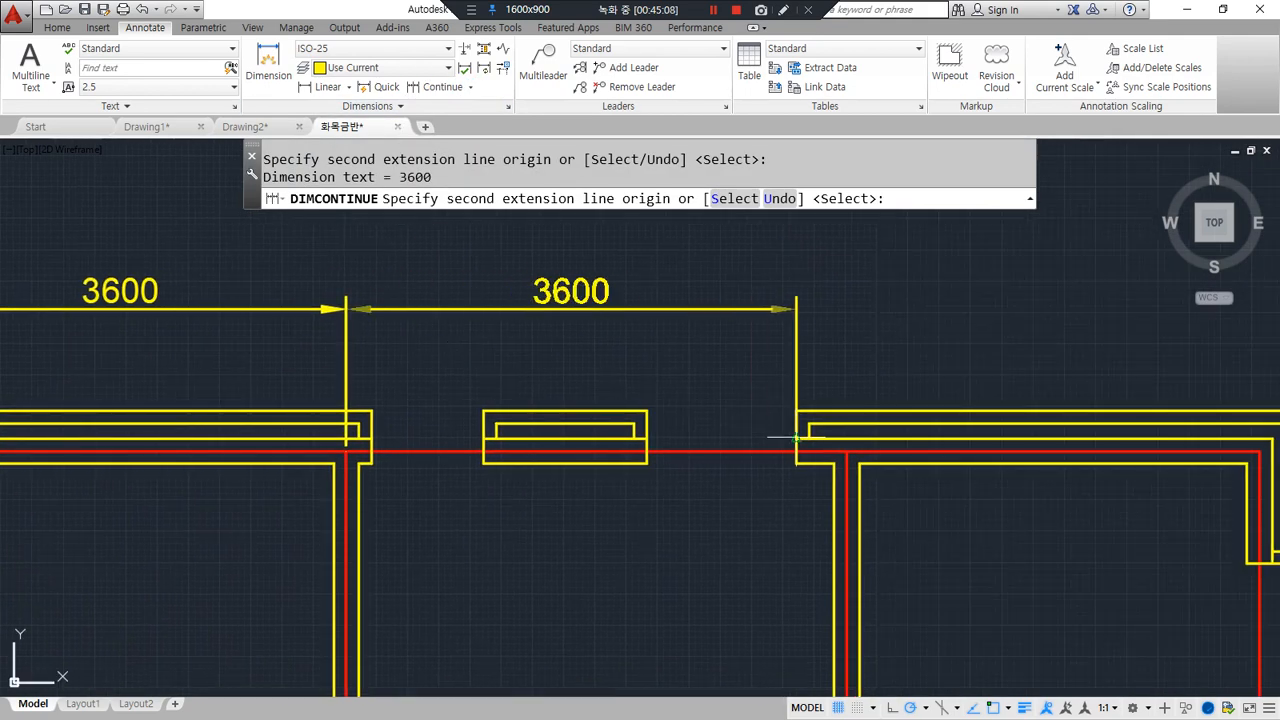
left_click(844, 458)
middle_click_drag(1117, 396, 546, 338)
left_click(686, 400)
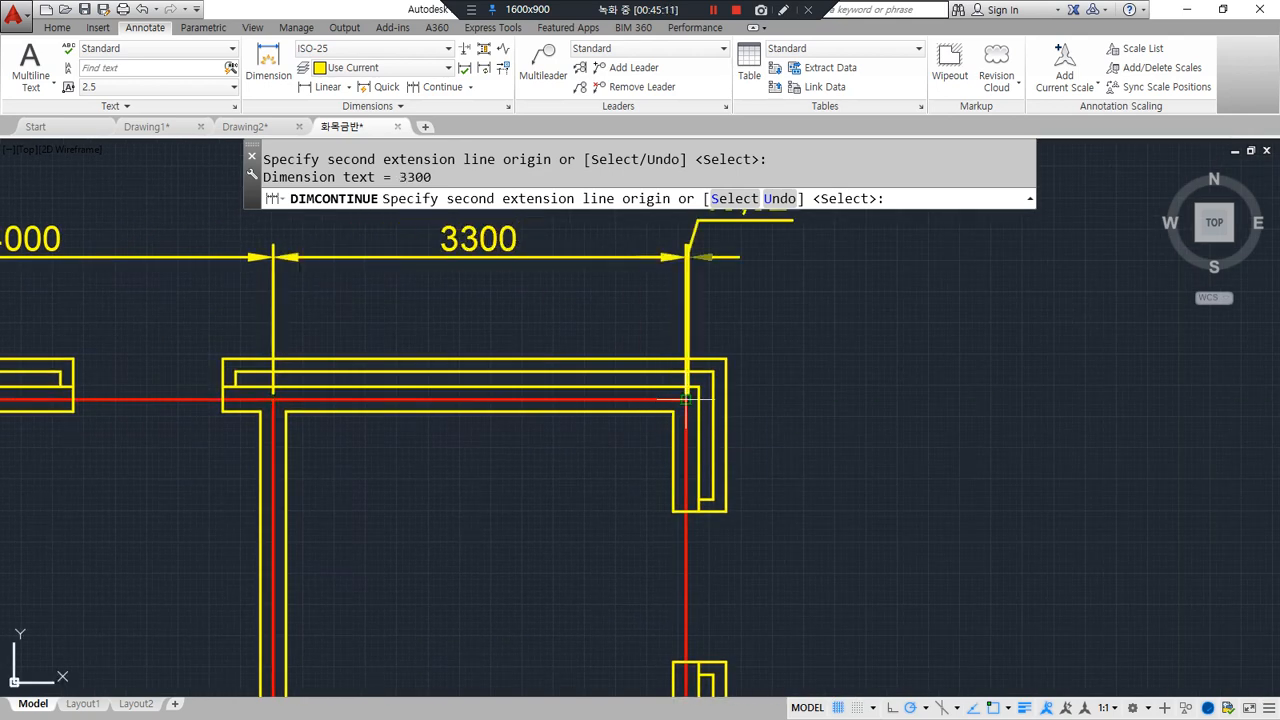
scroll(700, 380, "down", 2)
middle_click_drag(700, 385, 973, 388)
key("Return")
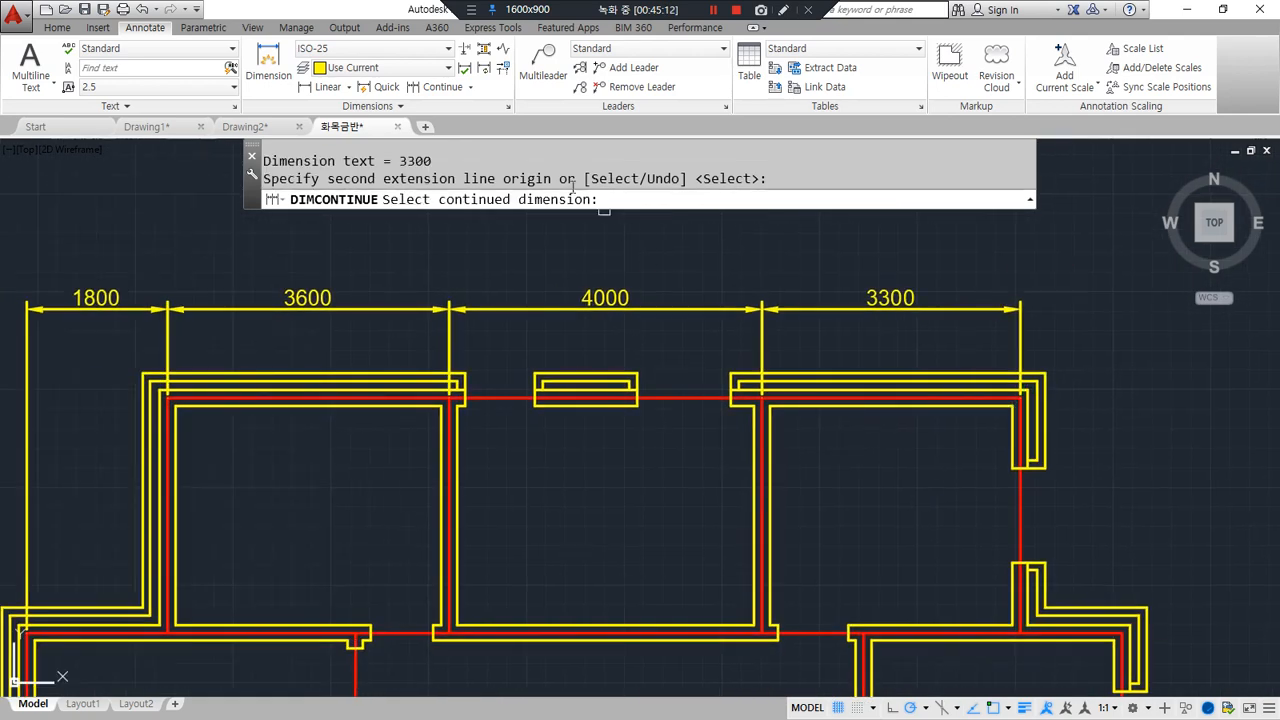
Try an overall baseline dimension above the top chain, from the far-left axis to the upper-right axis corner.
left_click(470, 87)
left_click(453, 146)
key("Return")
left_click(28, 328)
left_click(1020, 399)
key("Return")
middle_click_drag(432, 458, 557, 490)
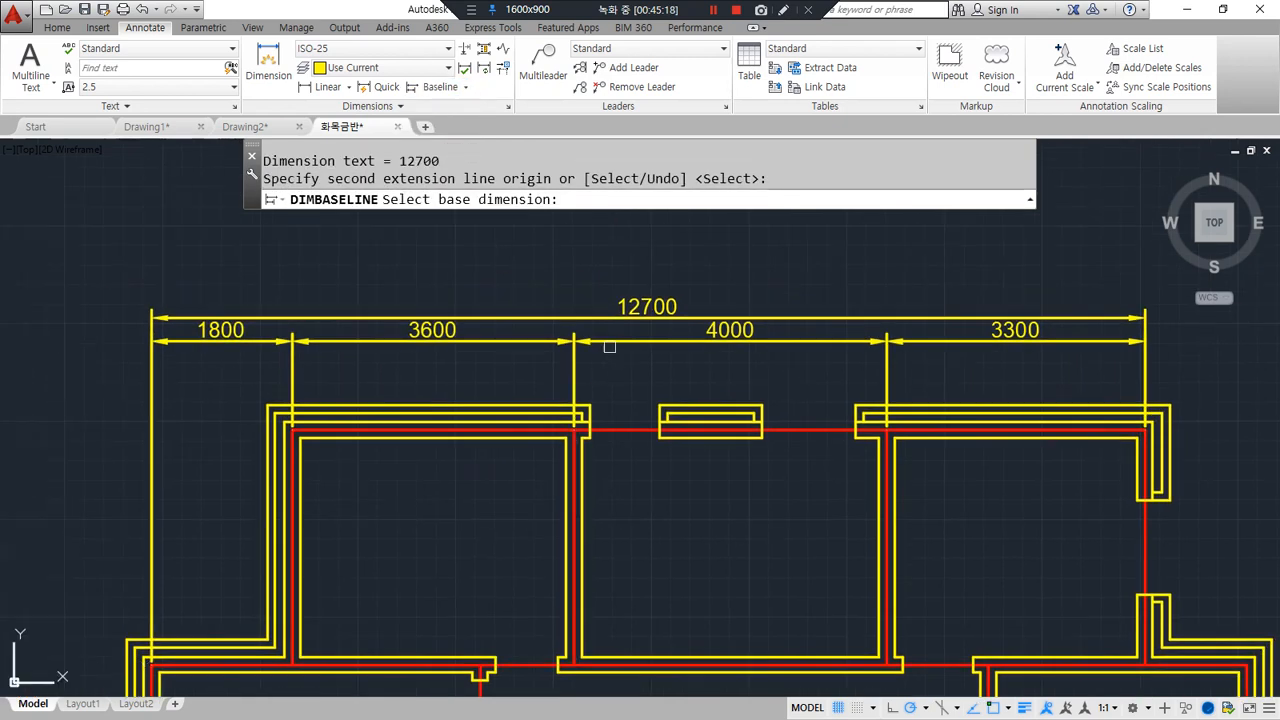
key("Escape")
Erase the overall baseline dimension above the top chain.
left_click(621, 318)
type("e")
key("Return")
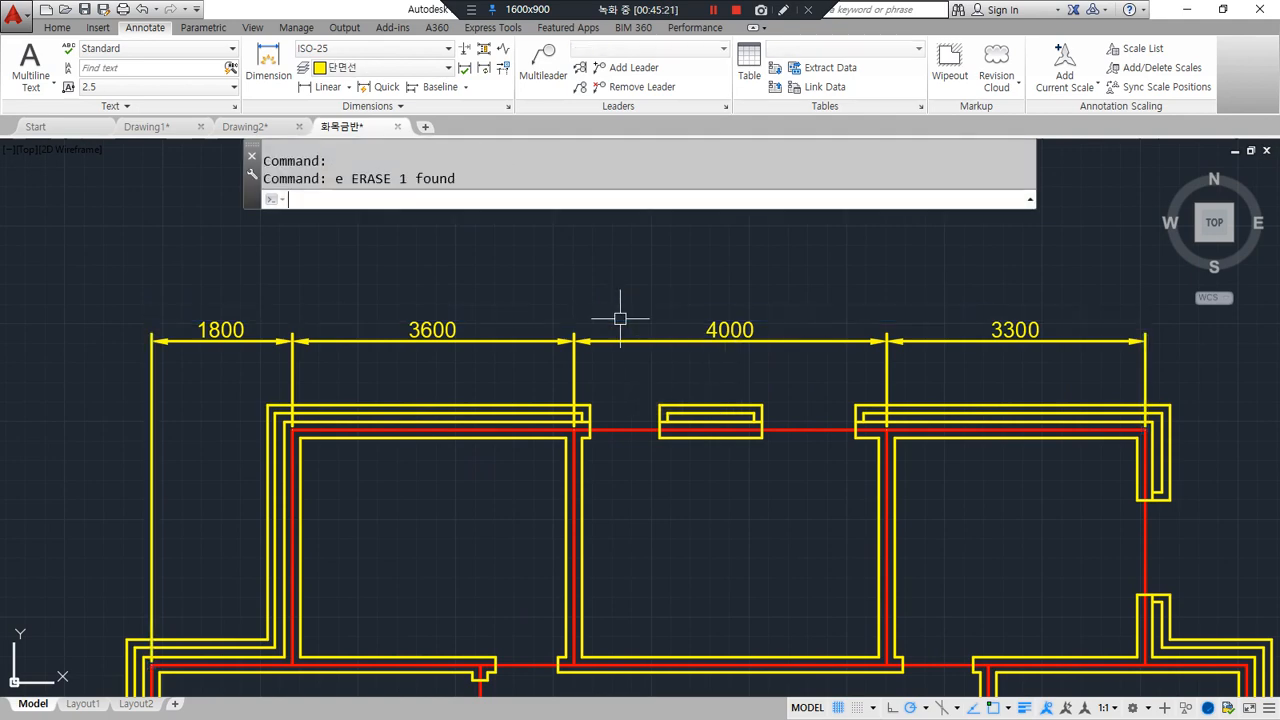
Set the baseline dimension line spacing DIMDLI to 6.
type("dimdli")
key("Return")
type("6")
key("Return")
Add an overall baseline dimension above the top chain, based on the leftmost extension line and ending at the upper-right axis corner.
left_click(420, 88)
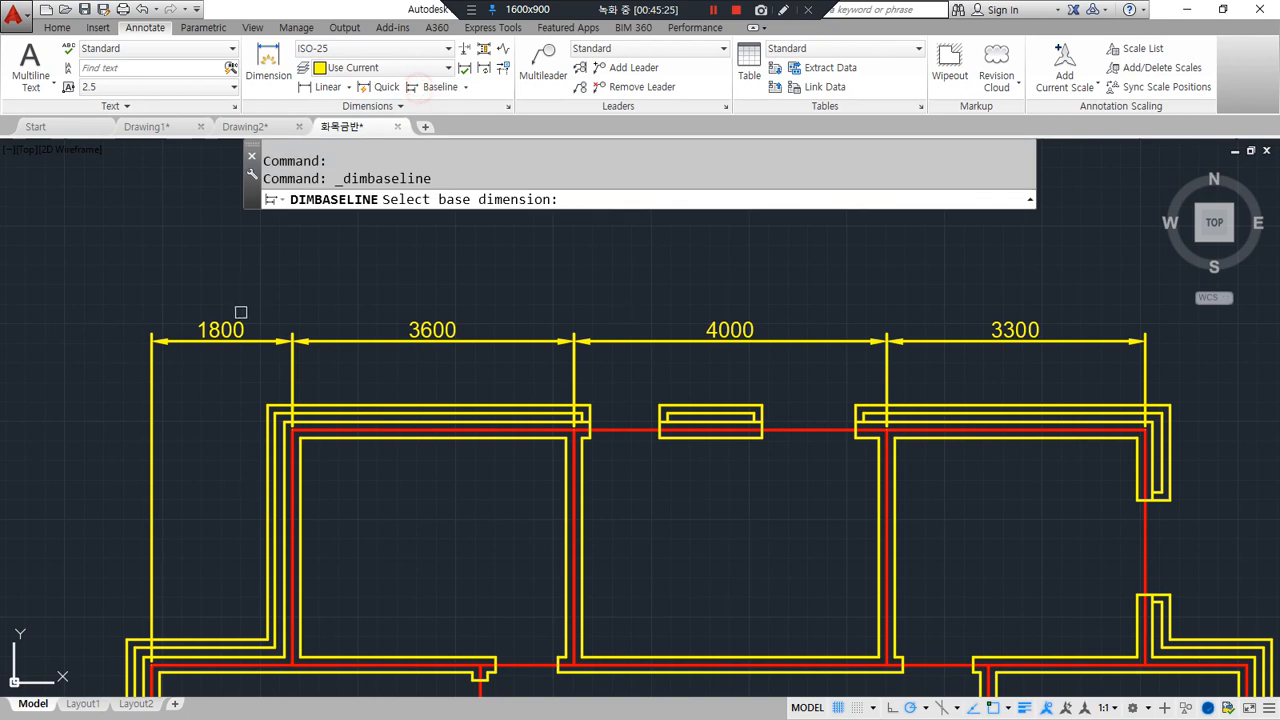
left_click(156, 378)
left_click(1143, 433)
key("Return")
mouse_move(624, 431)
left_mouse_down()
mouse_move(144, 394)
mouse_move(1146, 354)
mouse_move(547, 463)
left_mouse_up()
key("Escape")
Add a vertical linear dimension beside the right wall, from the plan's bottom-right axis corner up to the first horizontal wall axis.
scroll(690, 565, "down", 2)
middle_click_drag(775, 602, 333, 335)
key("Escape")
left_click(326, 87)
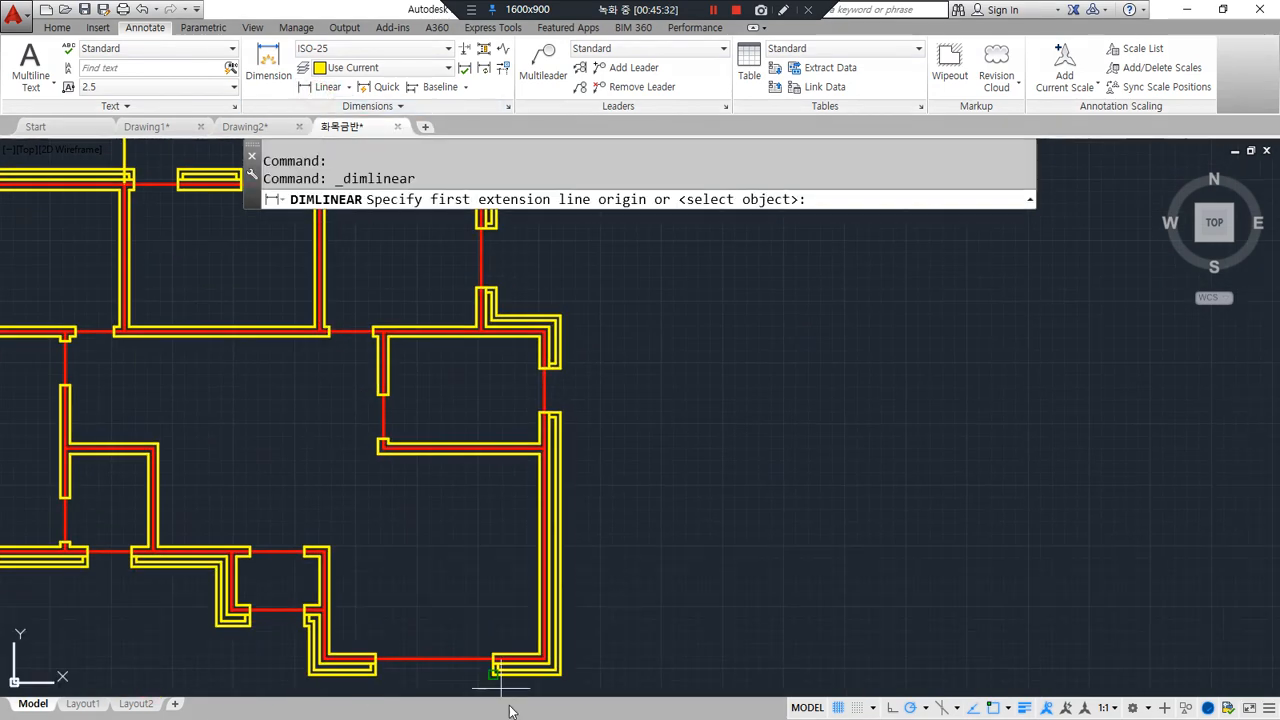
scroll(473, 660, "up", 5)
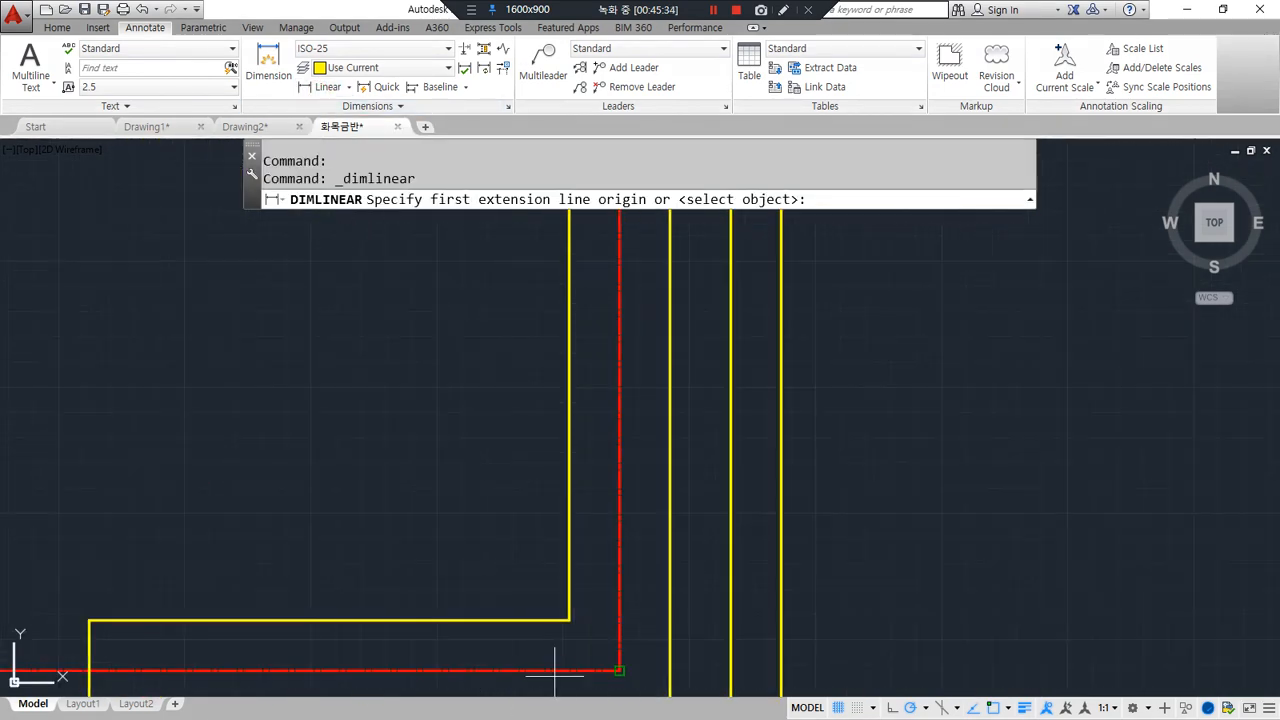
left_click(615, 668)
scroll(609, 575, "down", 4)
scroll(607, 450, "down", 5)
scroll(635, 260, "up", 5)
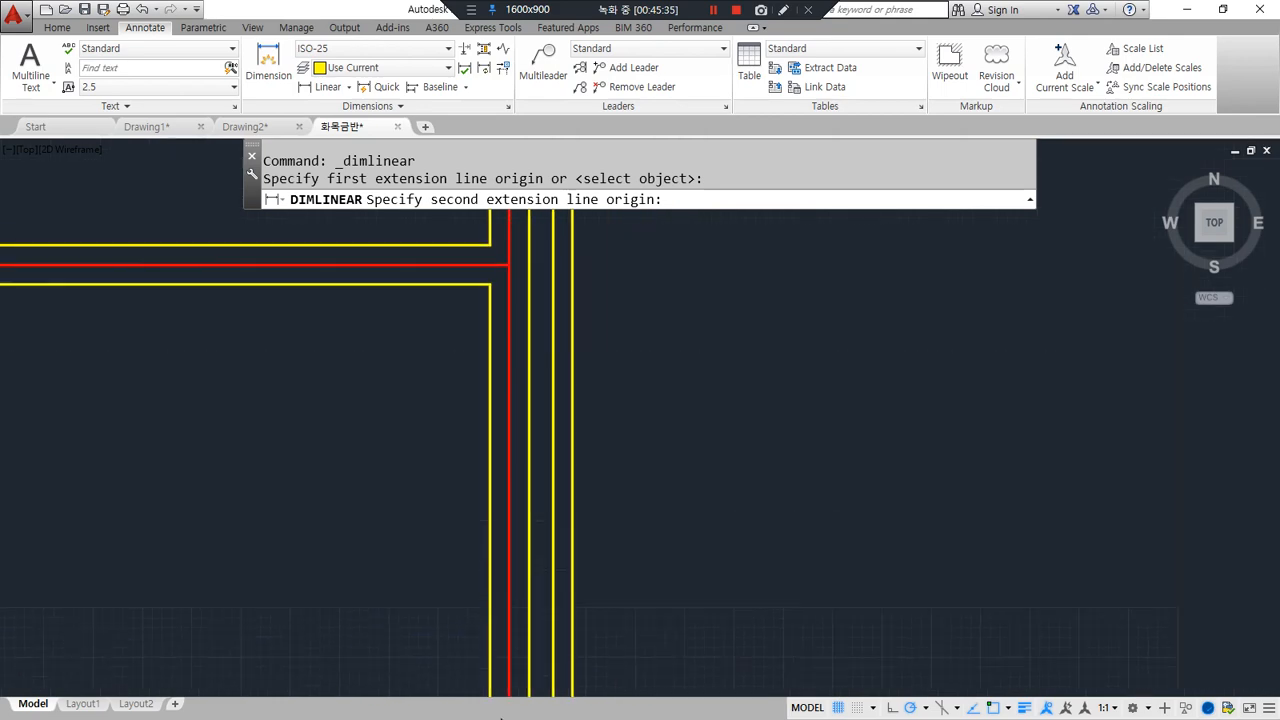
left_click(510, 263)
scroll(749, 463, "down", 2)
left_click(772, 486)
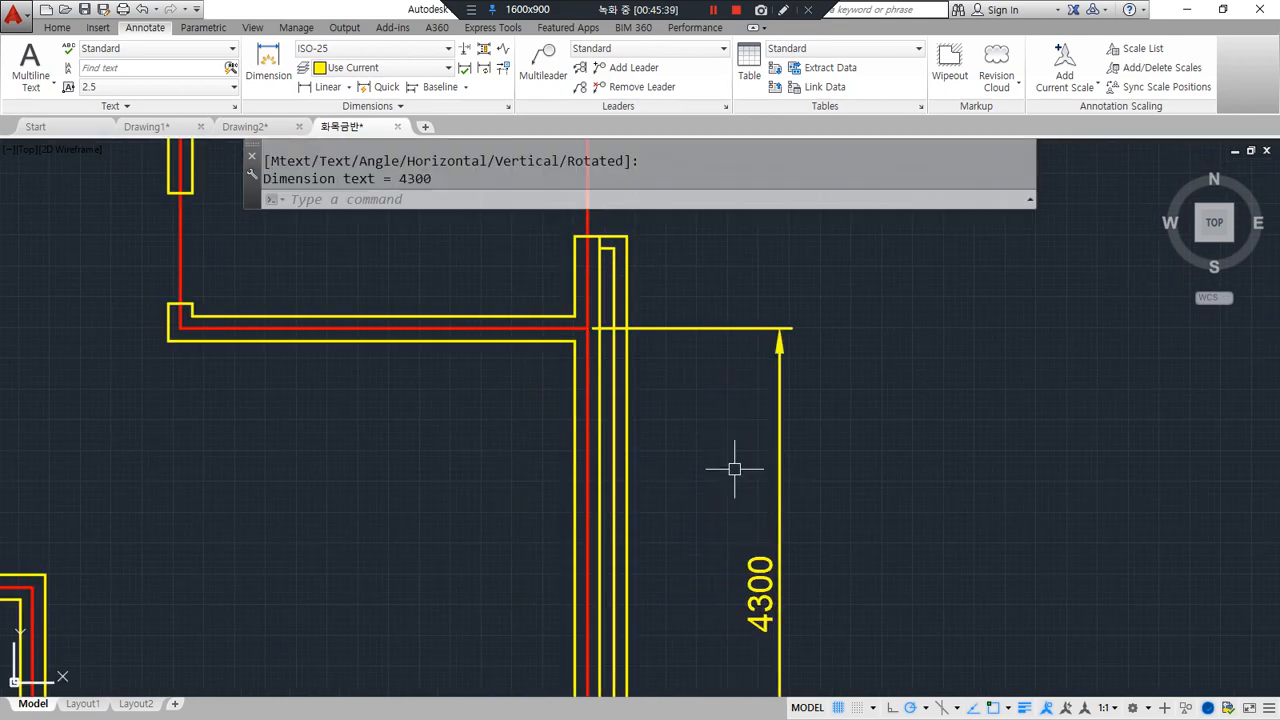
Continue the vertical dimension chain upward to the next axis corner and the upper-right axis corner of the plan.
middle_click_drag(688, 420, 571, 617)
middle_click_drag(589, 338, 577, 457)
left_click(465, 87)
left_click(440, 110)
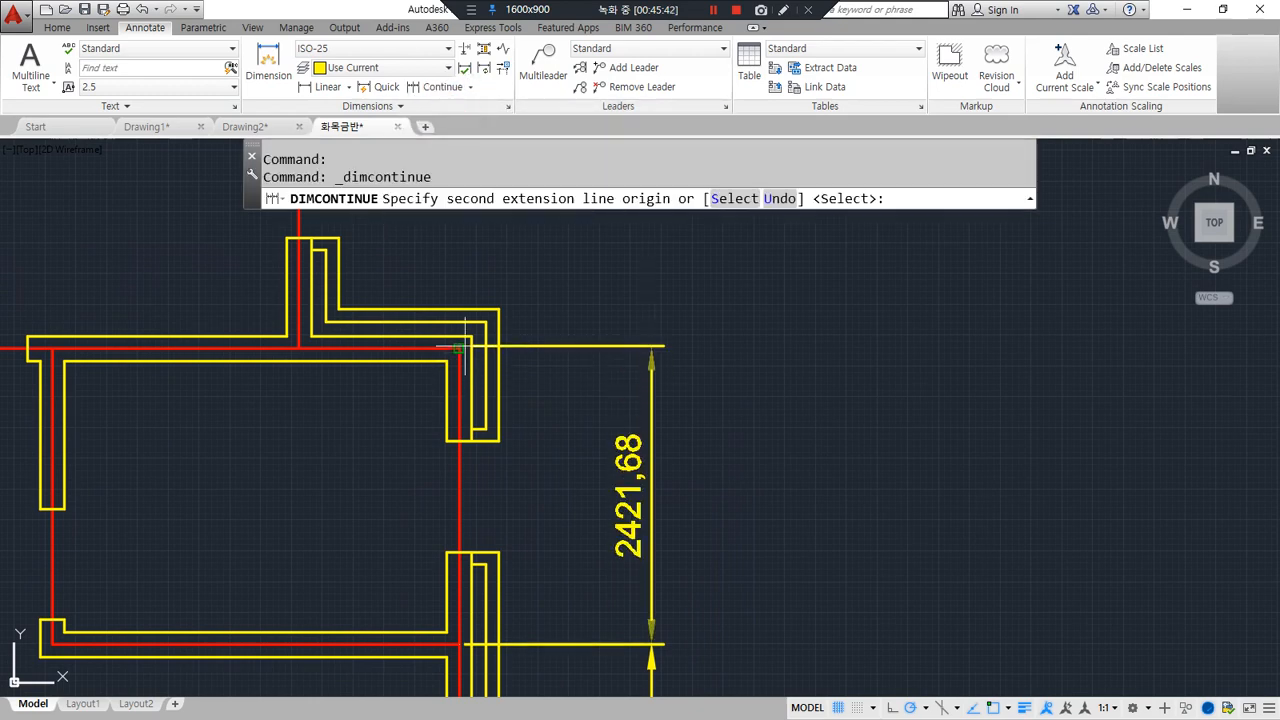
left_click(463, 347)
middle_click_drag(463, 347, 483, 614)
left_click(317, 243)
key("Escape")
Add an overall vertical baseline dimension outside the right-hand chain, based on its lowest extension line and ending at the upper-right axis corner.
left_click(467, 87)
left_click(445, 130)
scroll(686, 471, "down", 5)
middle_click_drag(686, 471, 536, 175)
scroll(508, 343, "up", 3)
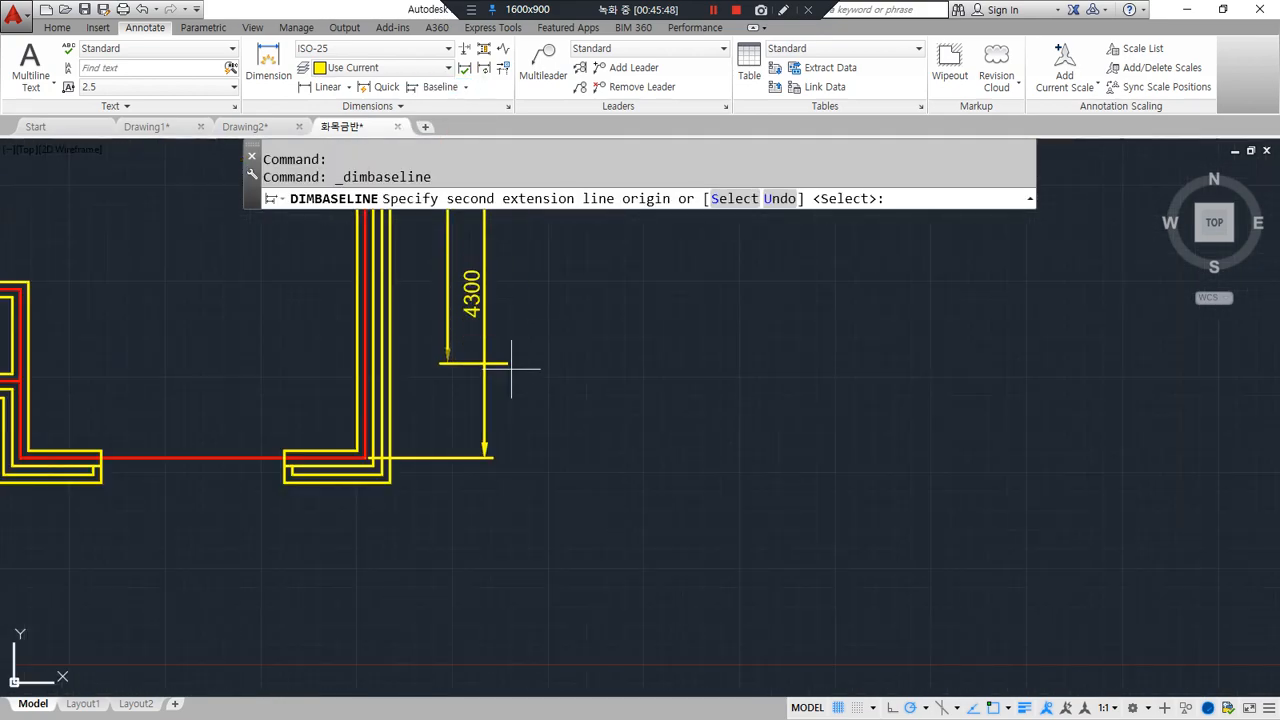
key("Return")
left_click(449, 449)
middle_click_drag(575, 283, 544, 567)
middle_click_drag(517, 363, 525, 611)
scroll(223, 230, "up", 2)
scroll(211, 237, "up", 4)
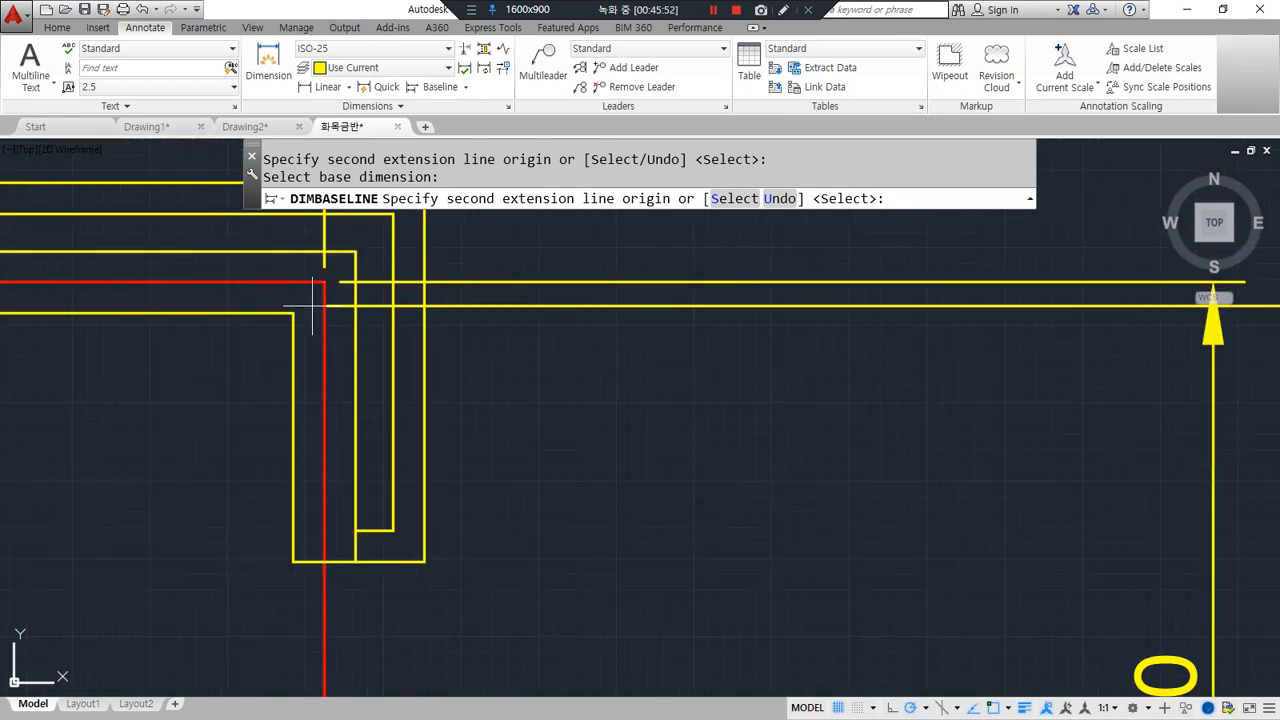
left_click(323, 288)
key("Return")
Add a horizontal linear dimension below the plan, from the bottom-right axis corner to the left axis corner of the lowest wall.
scroll(521, 483, "down", 6)
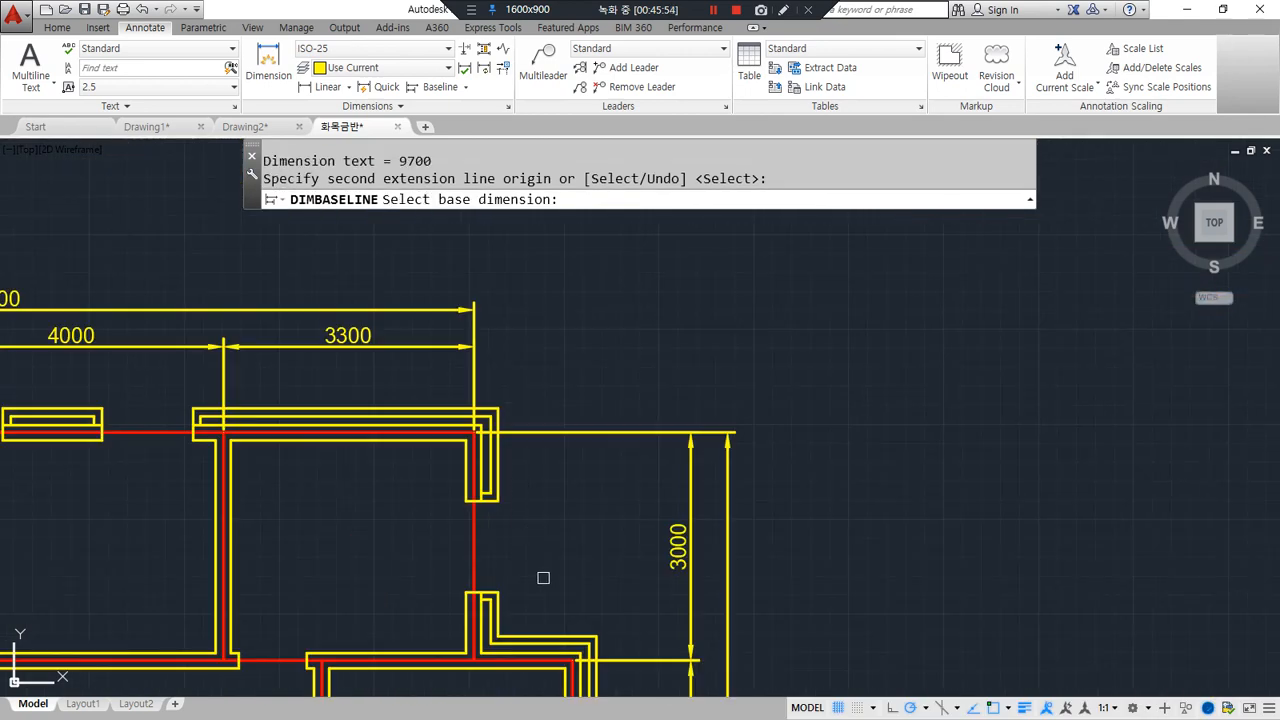
scroll(543, 578, "down", 5)
scroll(537, 433, "up", 1)
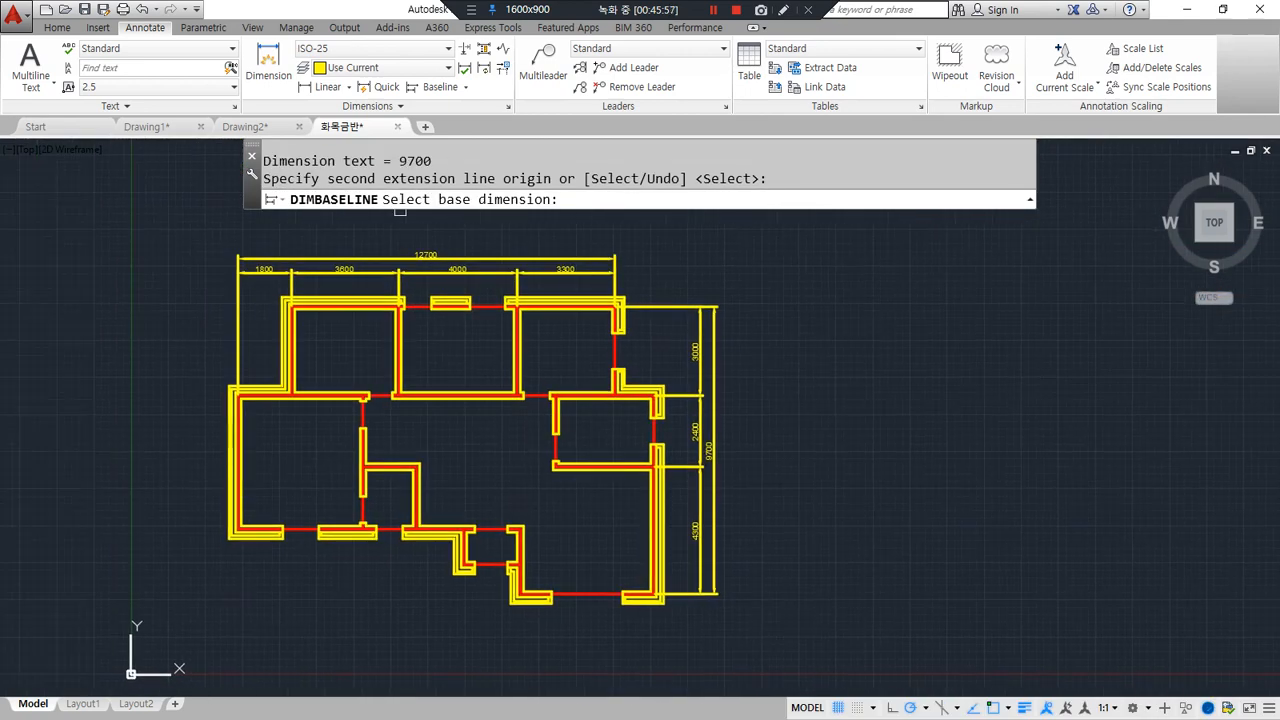
scroll(351, 586, "up", 2)
scroll(766, 486, "up", 2)
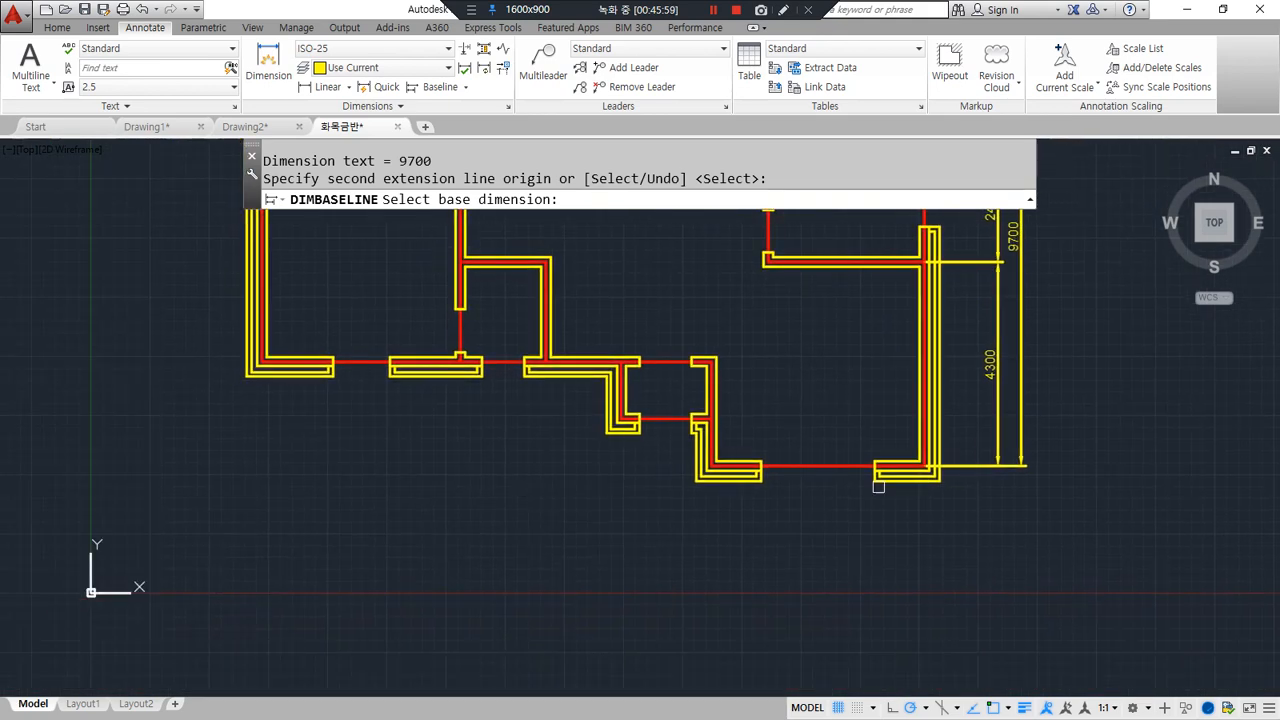
scroll(892, 487, "up", 3)
left_click(327, 86)
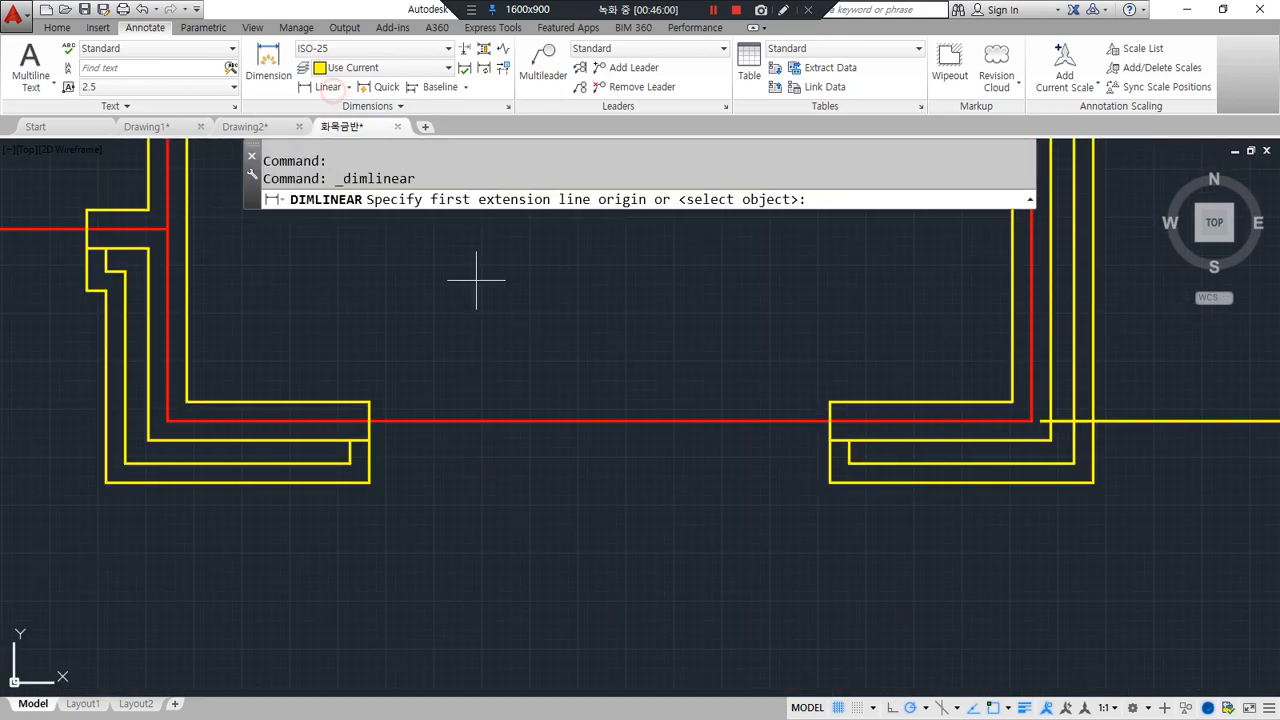
left_click(1031, 421)
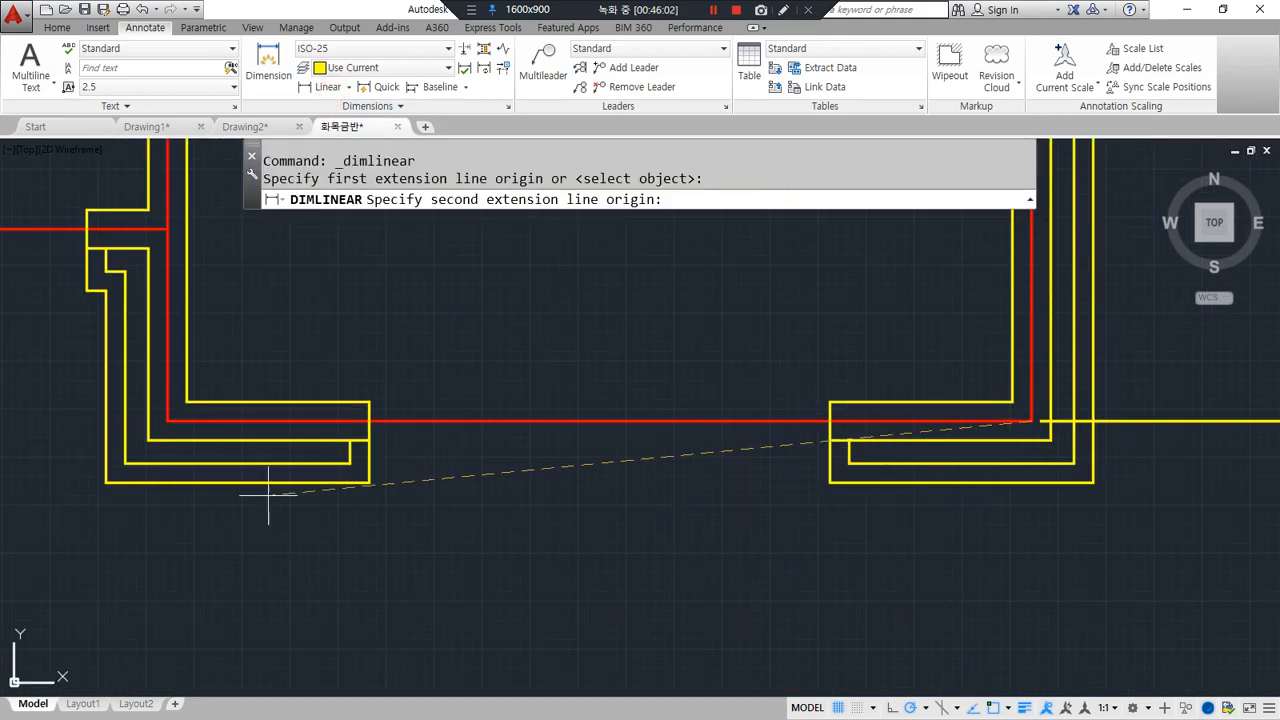
left_click(167, 421)
scroll(334, 597, "down", 3)
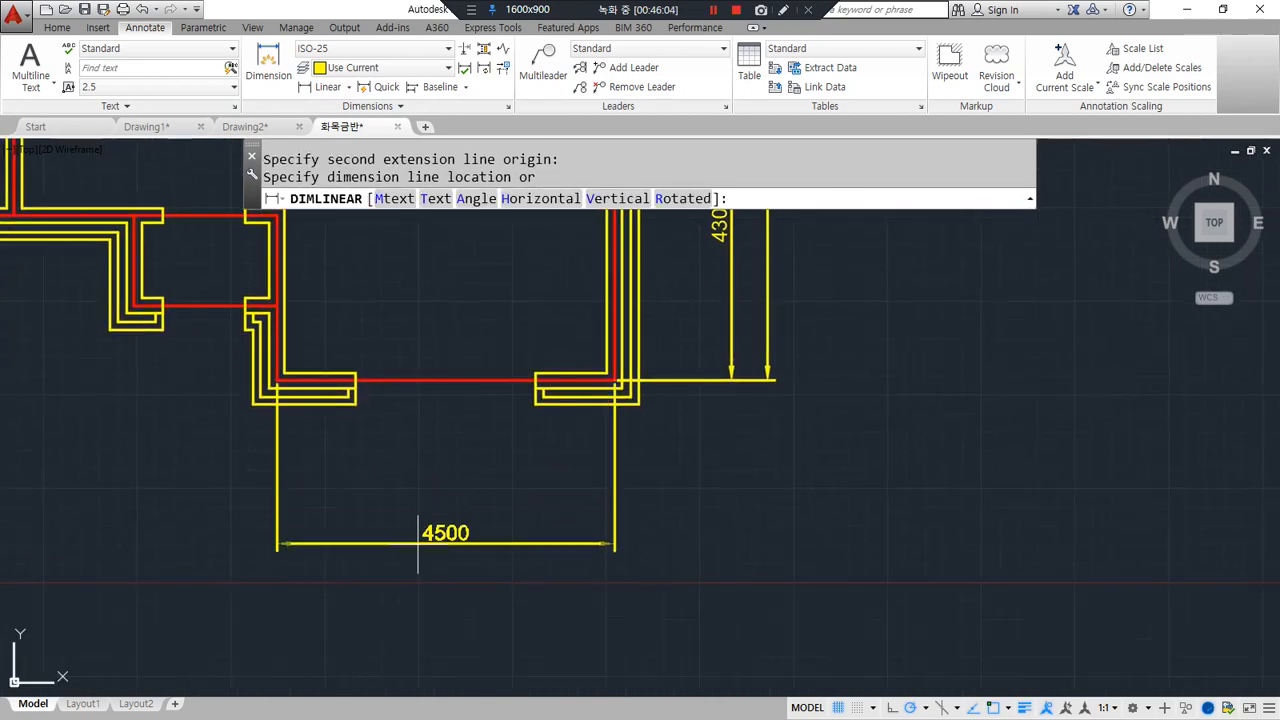
left_click(427, 550)
Continue the bottom dimension chain leftward through the next three wall axes to the leftmost wall axis of the plan.
left_click(464, 87)
left_click(459, 108)
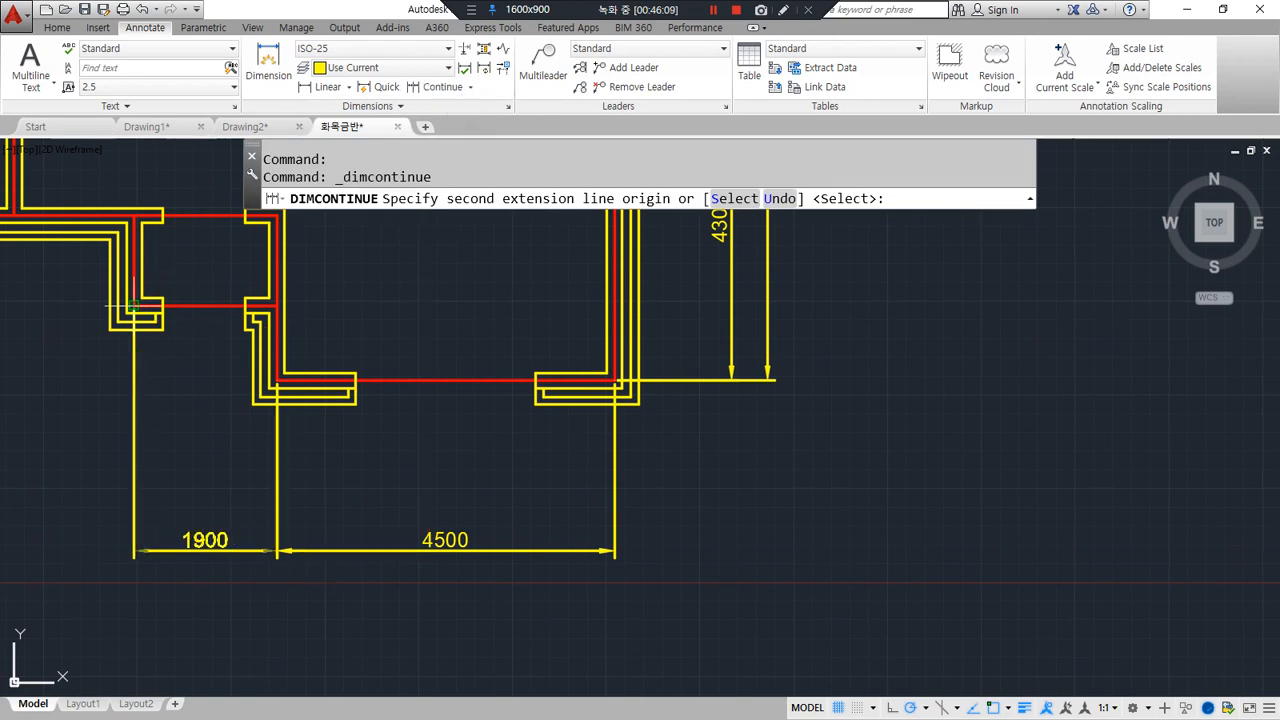
left_click(133, 305)
middle_click_drag(60, 264, 586, 380)
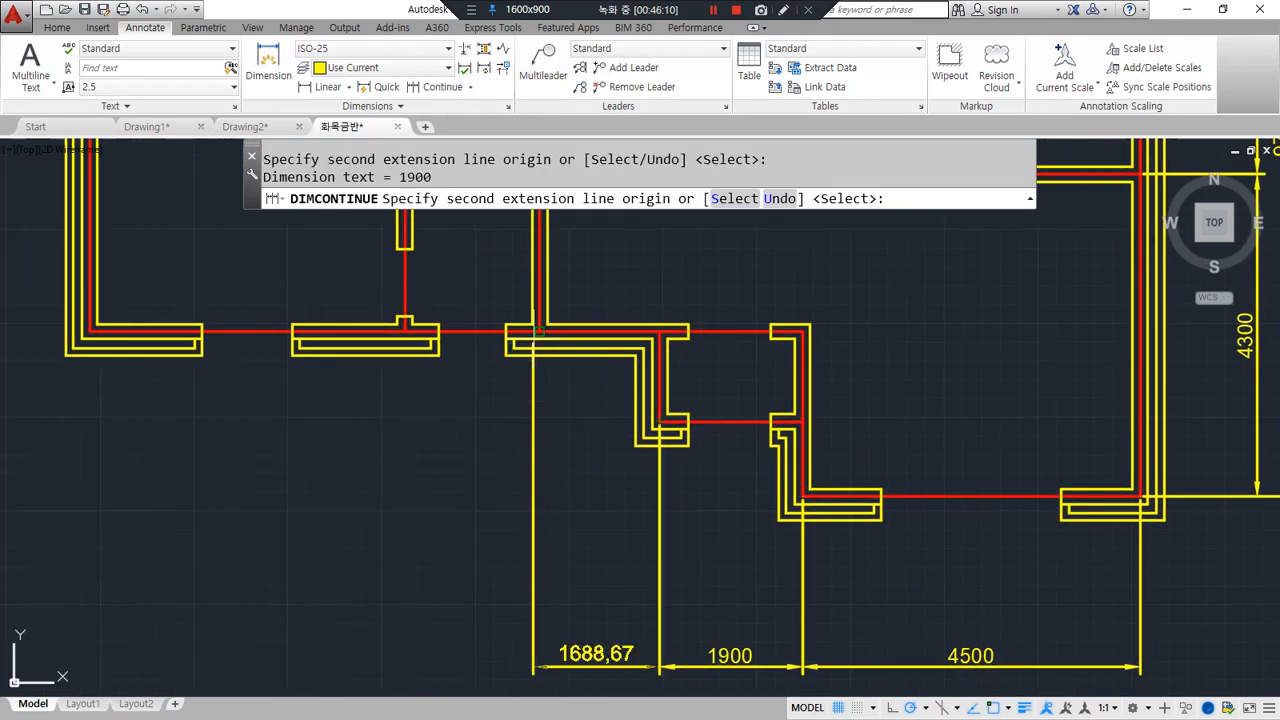
left_click(540, 340)
left_click(374, 340)
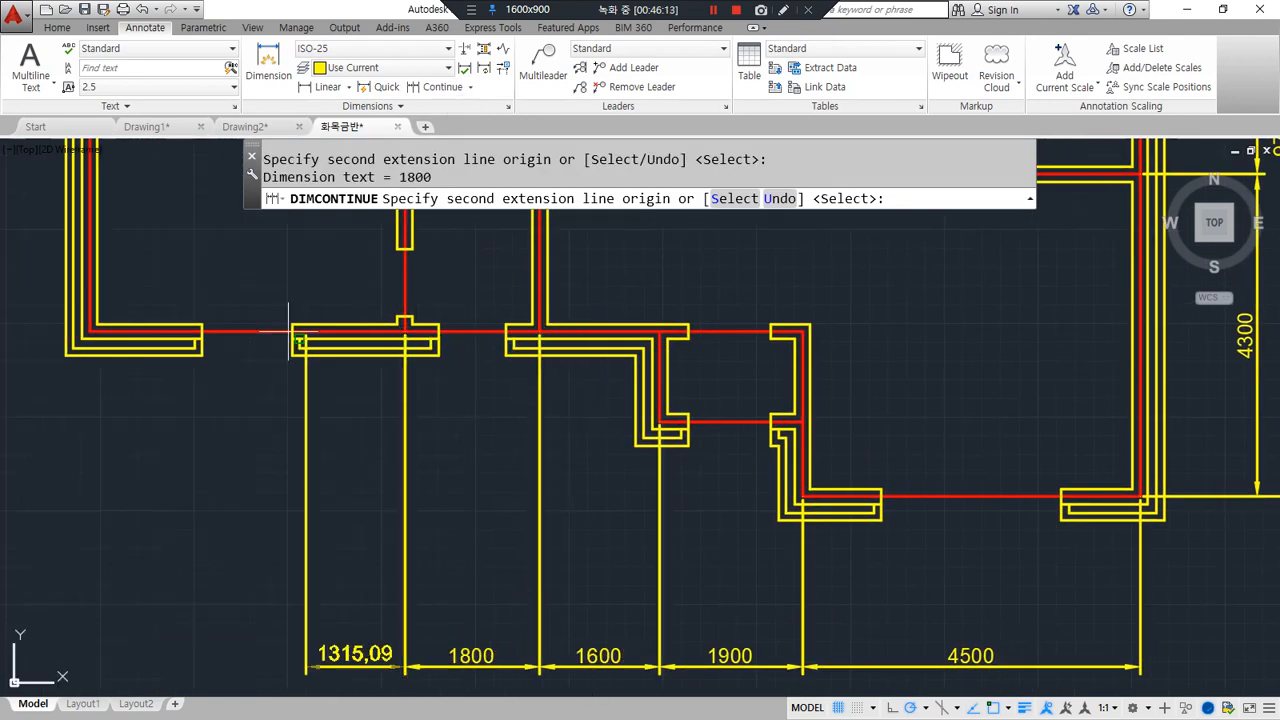
left_click(90, 340)
key("Return")
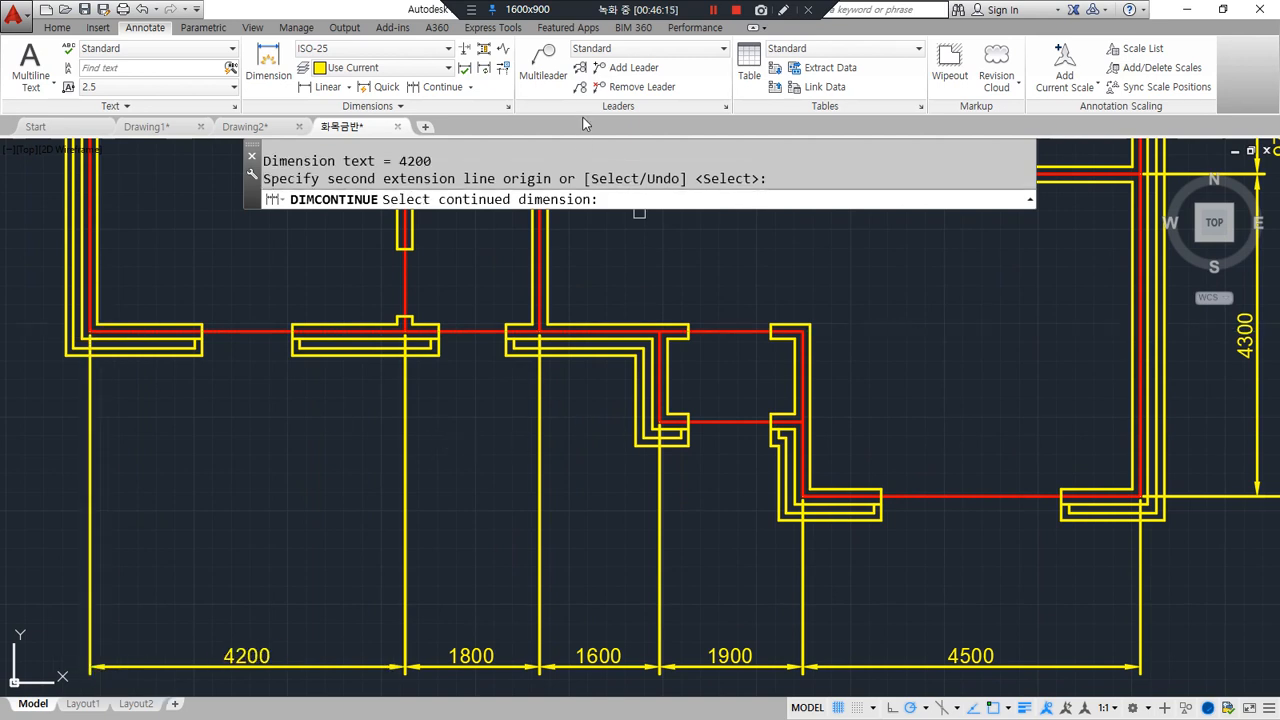
Add an overall baseline dimension below the bottom chain, based on its rightmost extension line and ending at the leftmost wall axis corner.
left_click(473, 88)
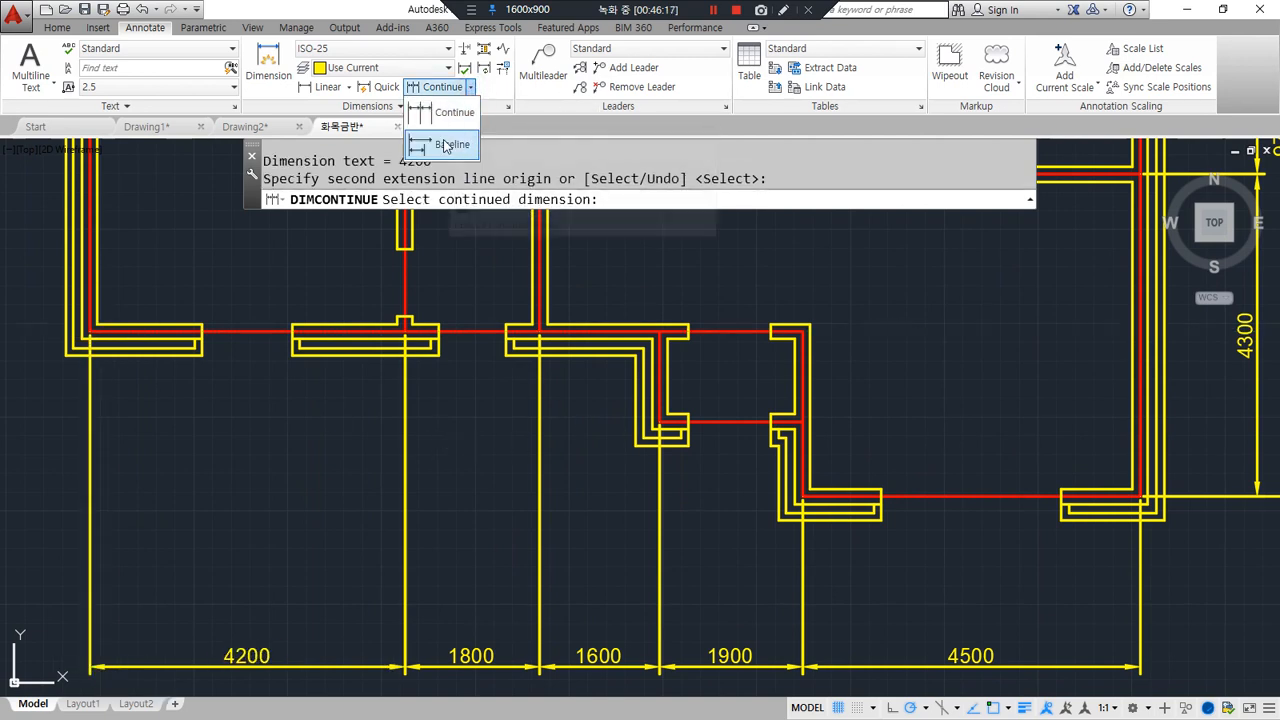
left_click(445, 143)
key("Return")
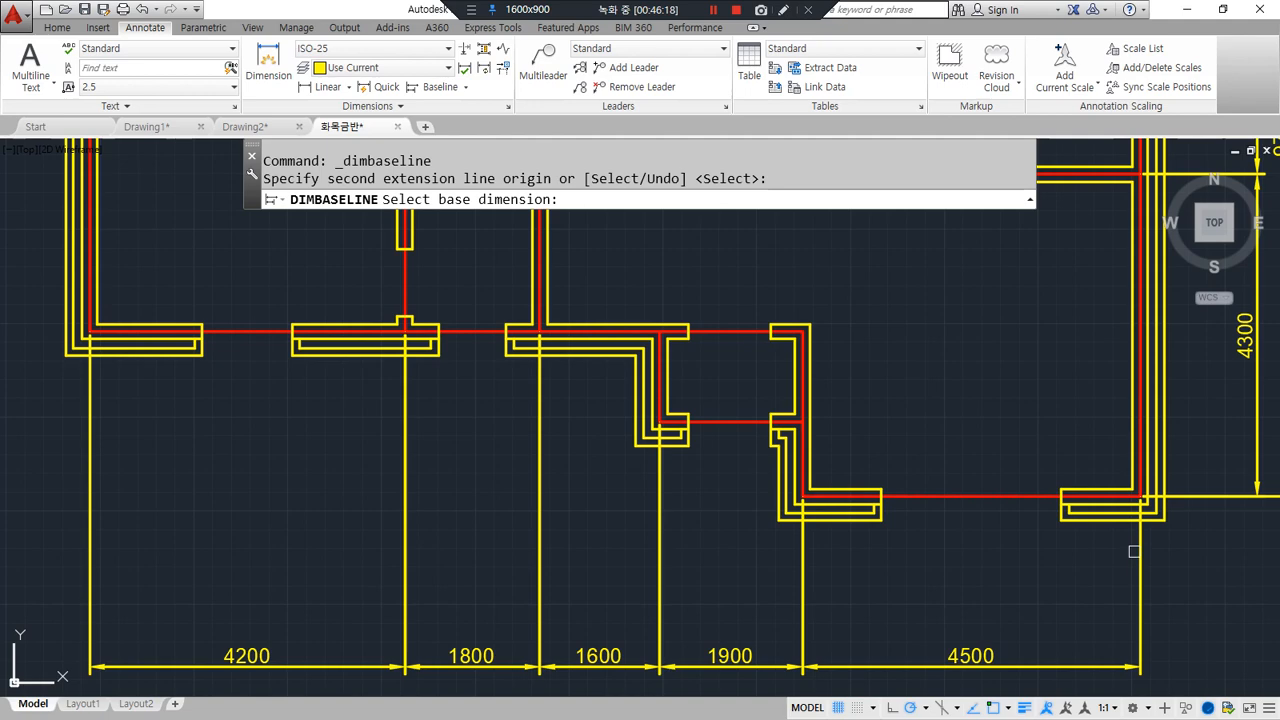
left_click(1136, 549)
left_click(88, 331)
middle_click_drag(286, 436, 286, 277)
key("Escape")
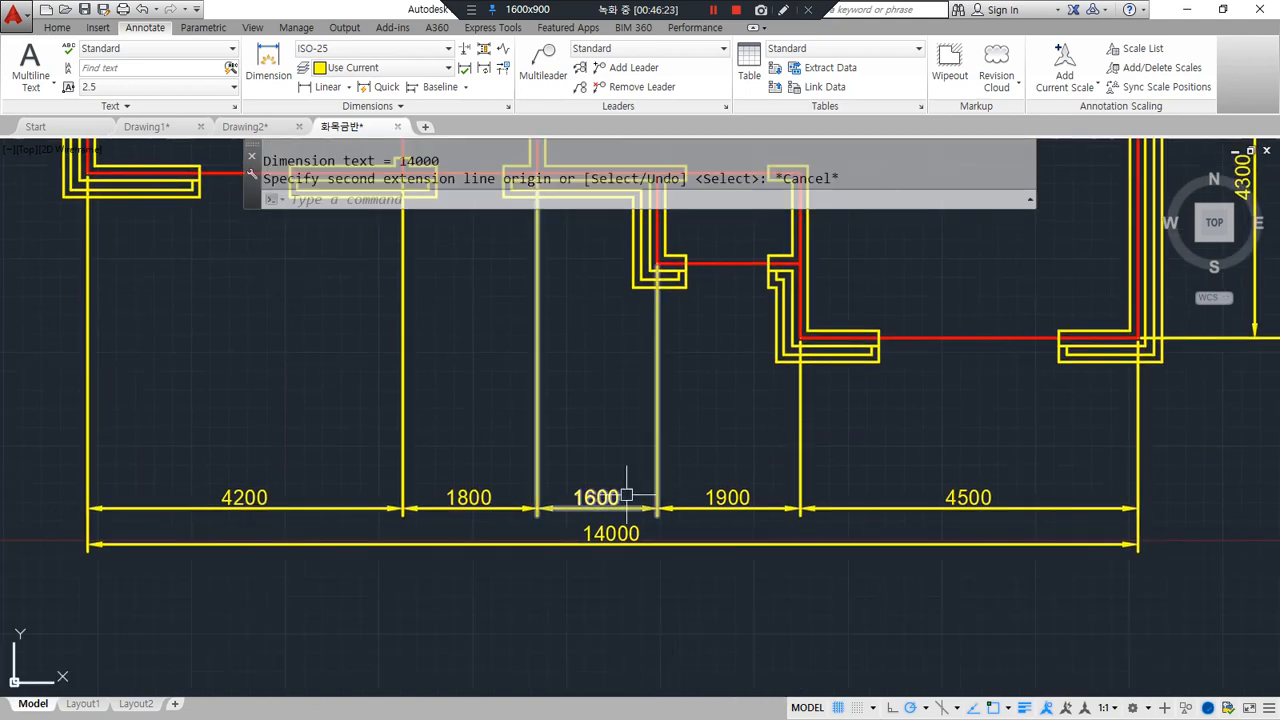
Add a vertical linear dimension beside the left wall, from the upper-left axis corner down to the outer left axis corner.
middle_click_drag(200, 190, 410, 566)
scroll(369, 437, "down", 2)
middle_click_drag(361, 407, 290, 479)
middle_click_drag(282, 394, 284, 430)
left_click(322, 87)
scroll(330, 250, "up", 2)
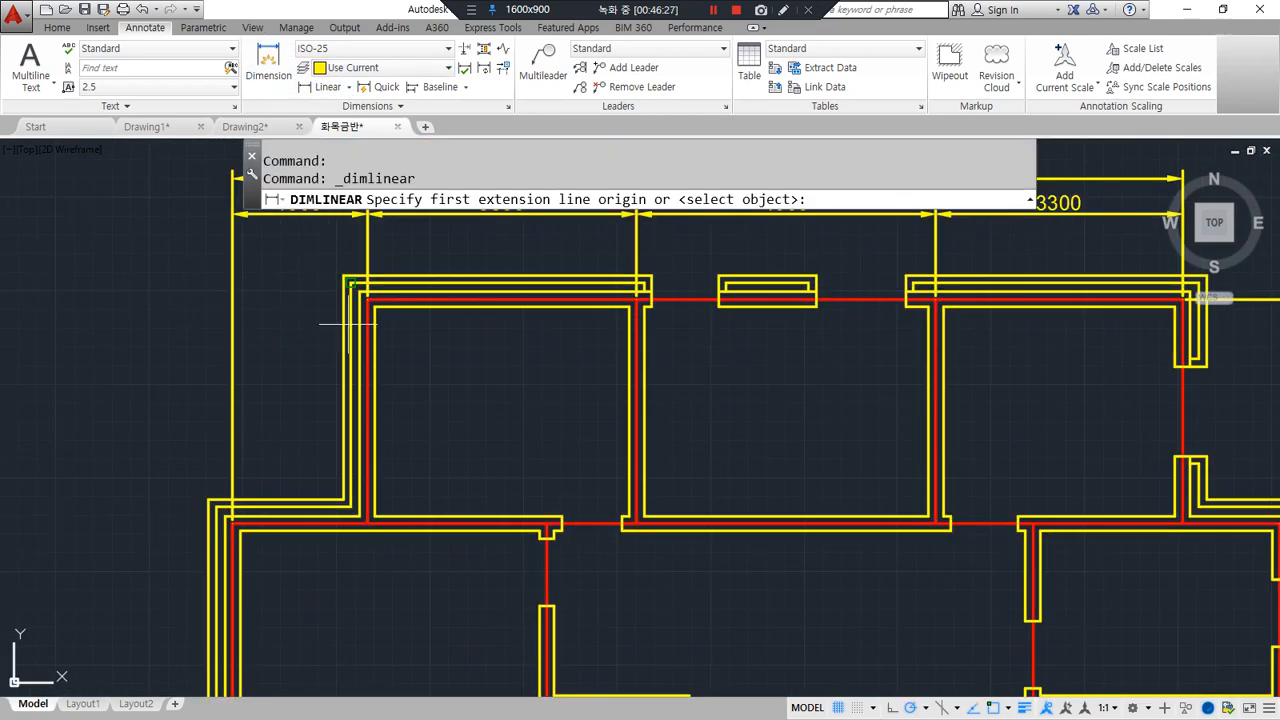
left_click(366, 298)
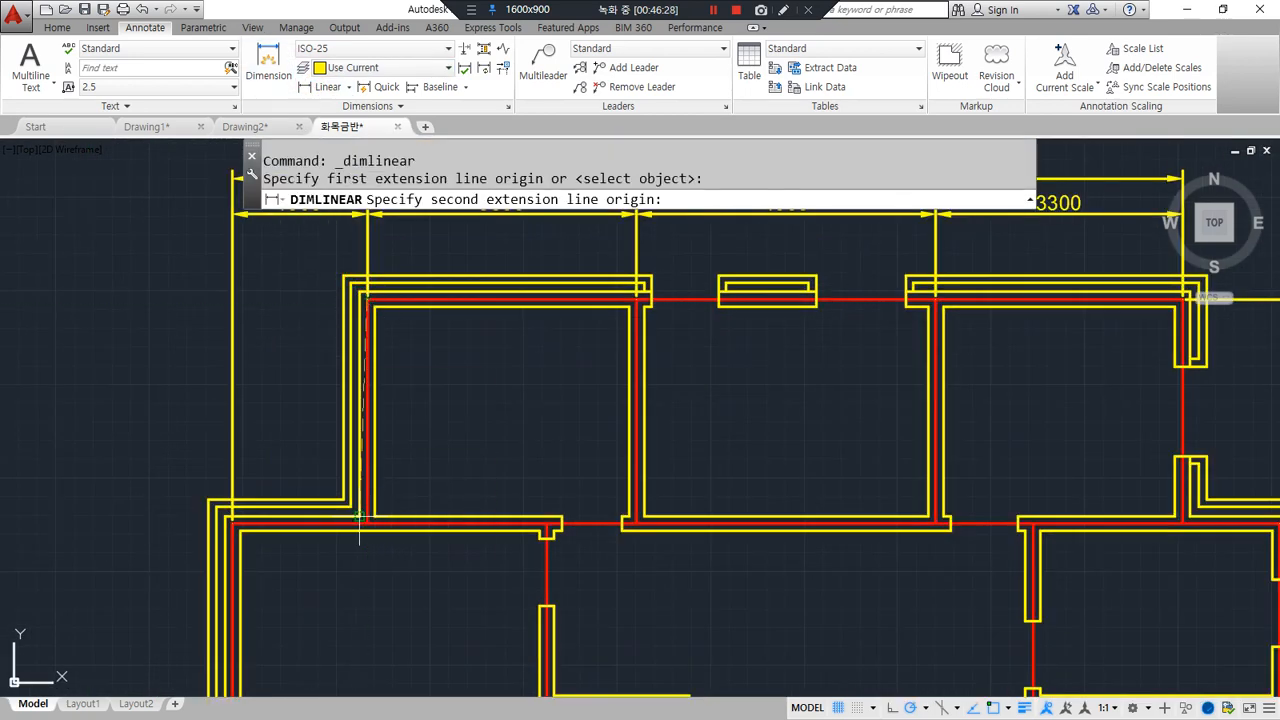
left_click(231, 521)
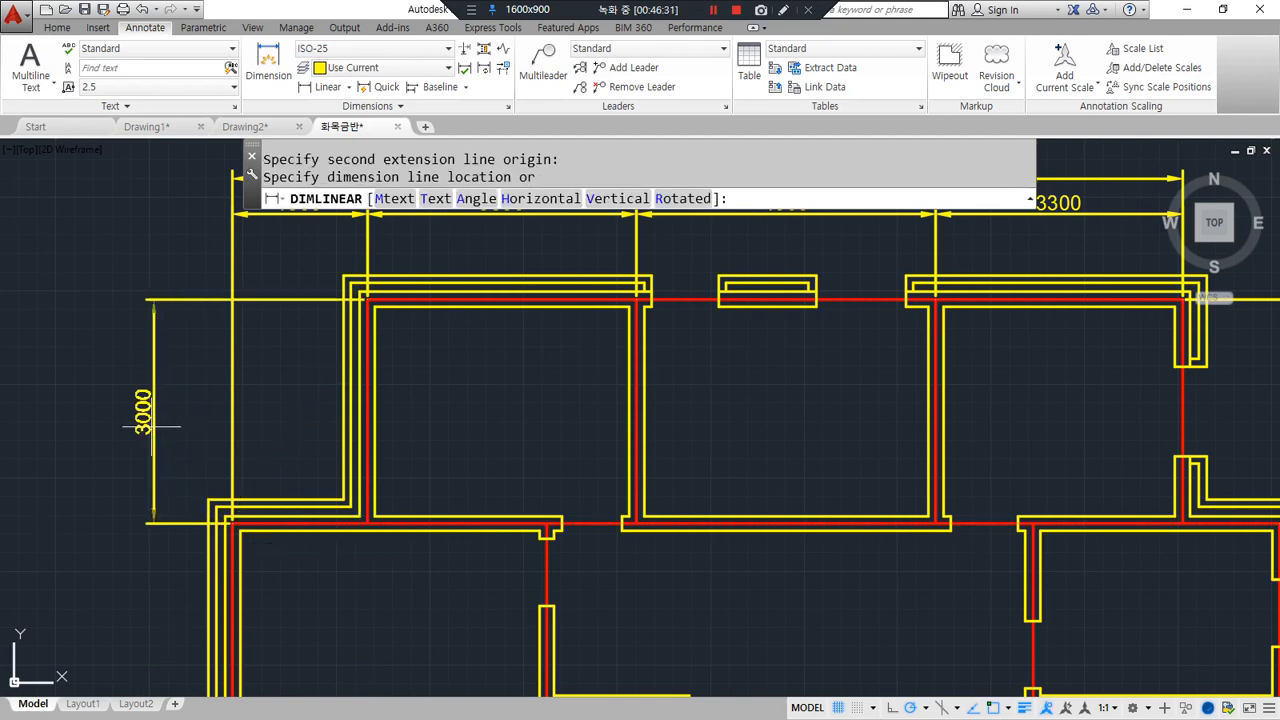
left_click(121, 433)
Continue the left vertical dimension chain downward to the lower-left axis corner, the entrance recess corner and the lowest wall's axis corner.
middle_click_drag(190, 564, 192, 410)
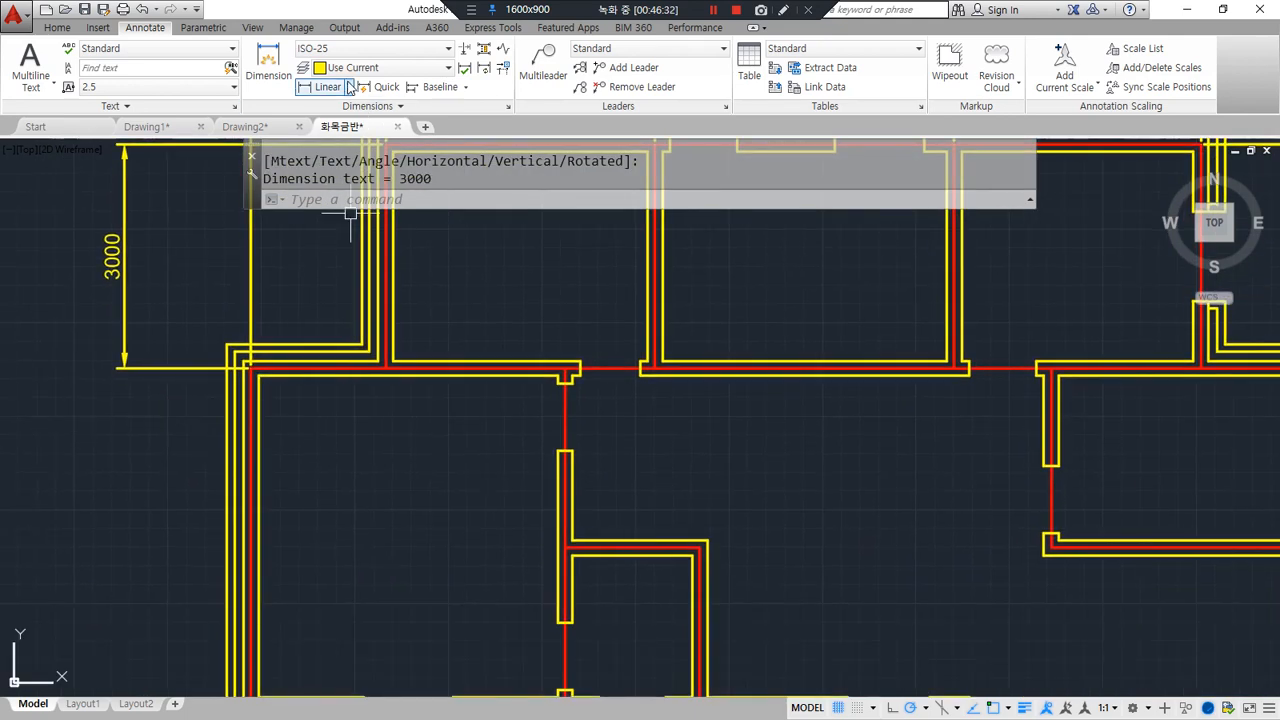
left_click(468, 88)
left_click(452, 110)
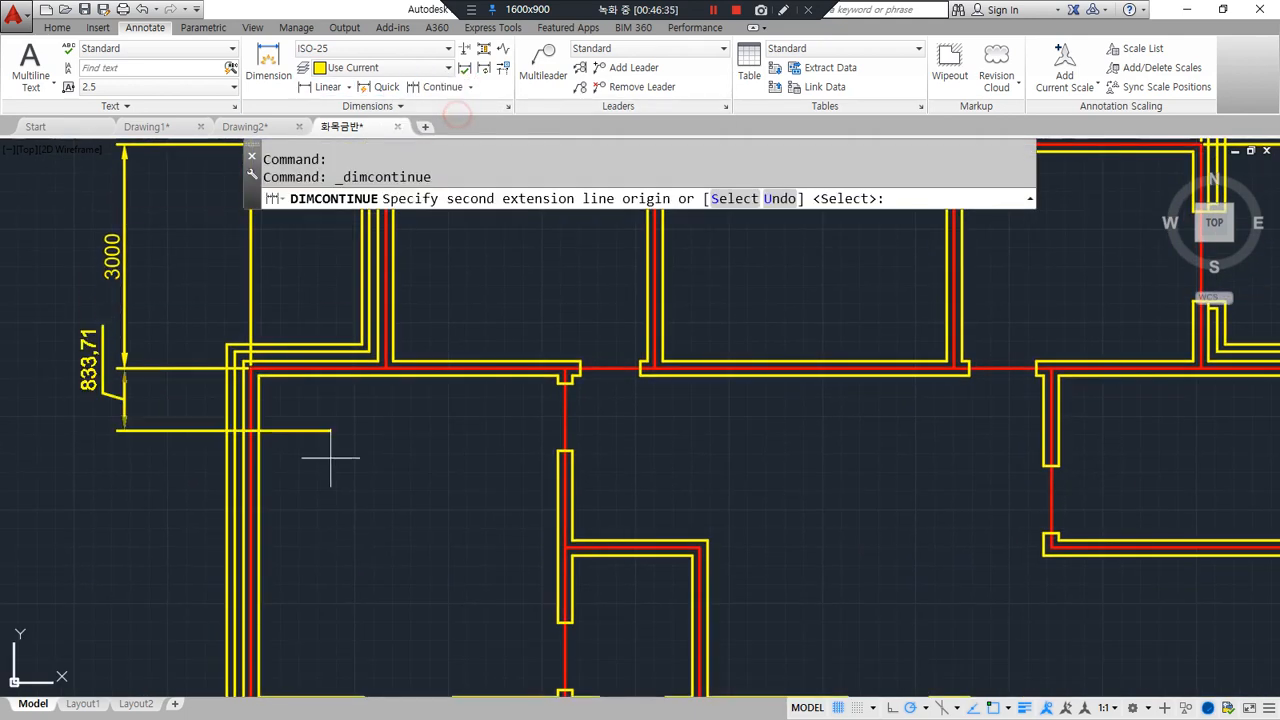
middle_click_drag(270, 600, 246, 135)
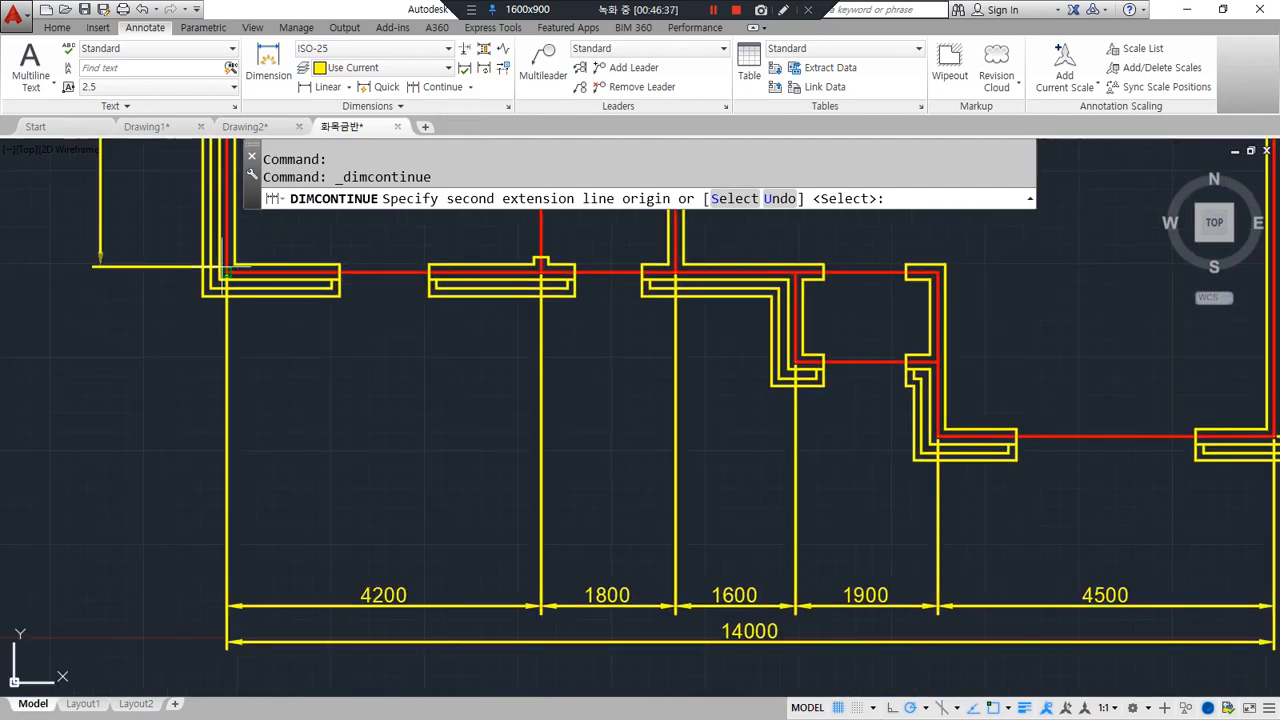
left_click(226, 271)
left_click(796, 361)
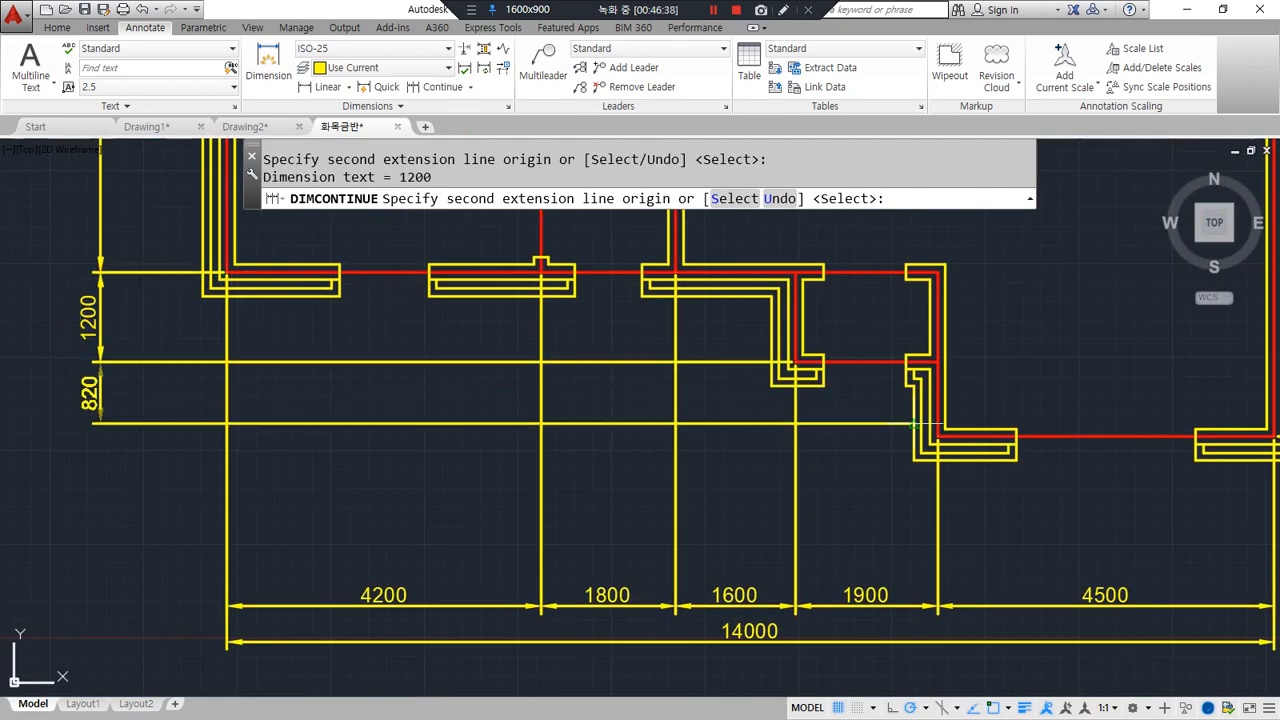
left_click(938, 435)
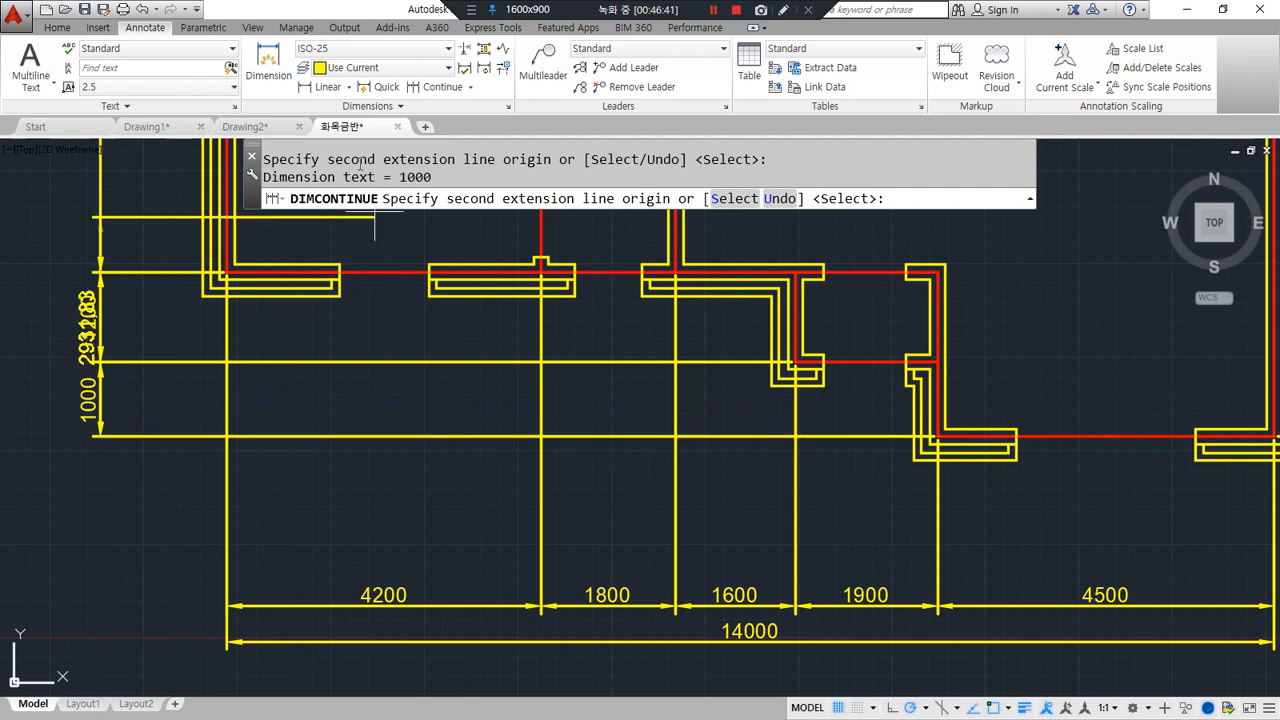
key("Escape")
Add an overall vertical baseline dimension outside the left chain, based on its lowest extension line and ending level with the top wall axis.
left_click(469, 88)
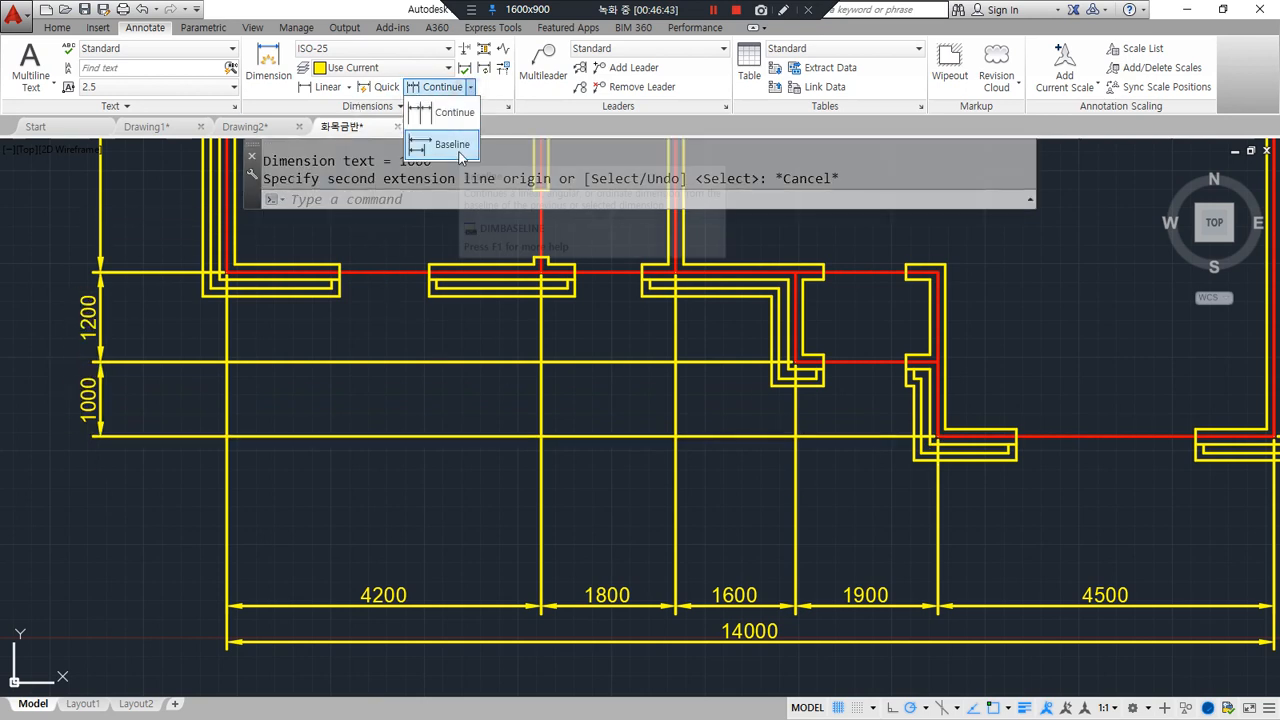
left_click(458, 138)
key("Return")
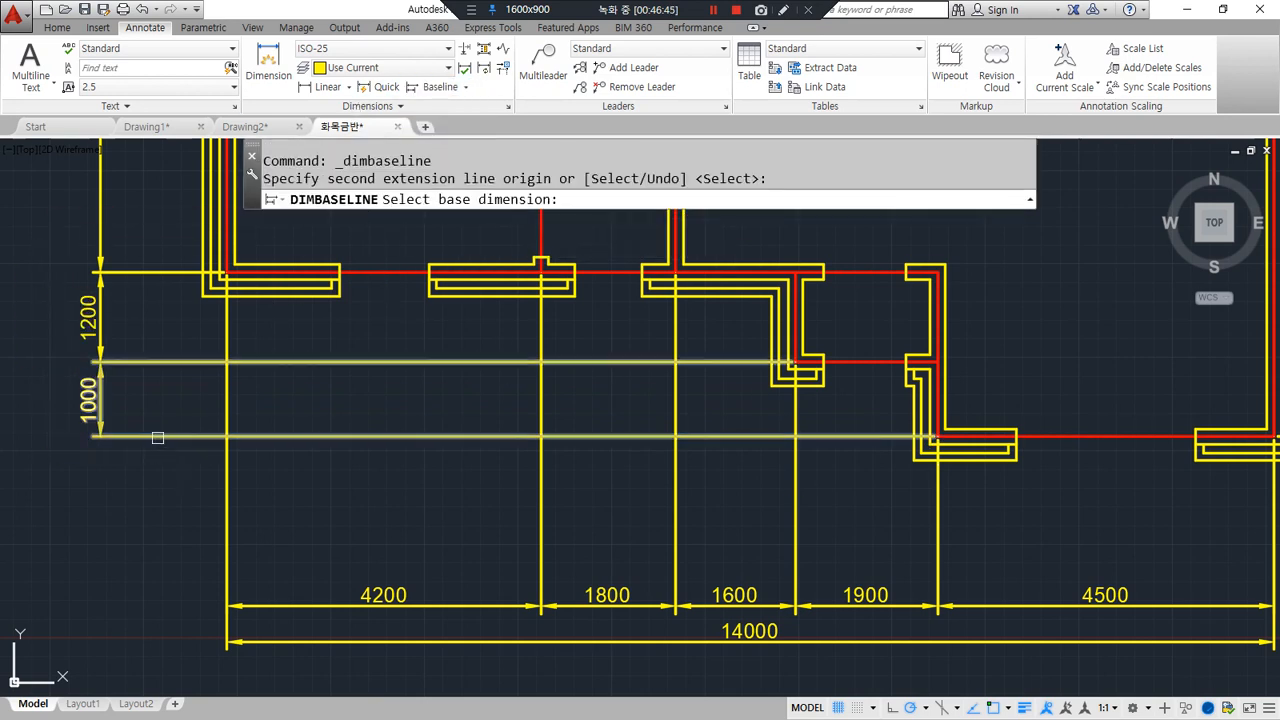
left_click(158, 438)
middle_click_drag(172, 188, 188, 649)
middle_click_drag(175, 364, 189, 562)
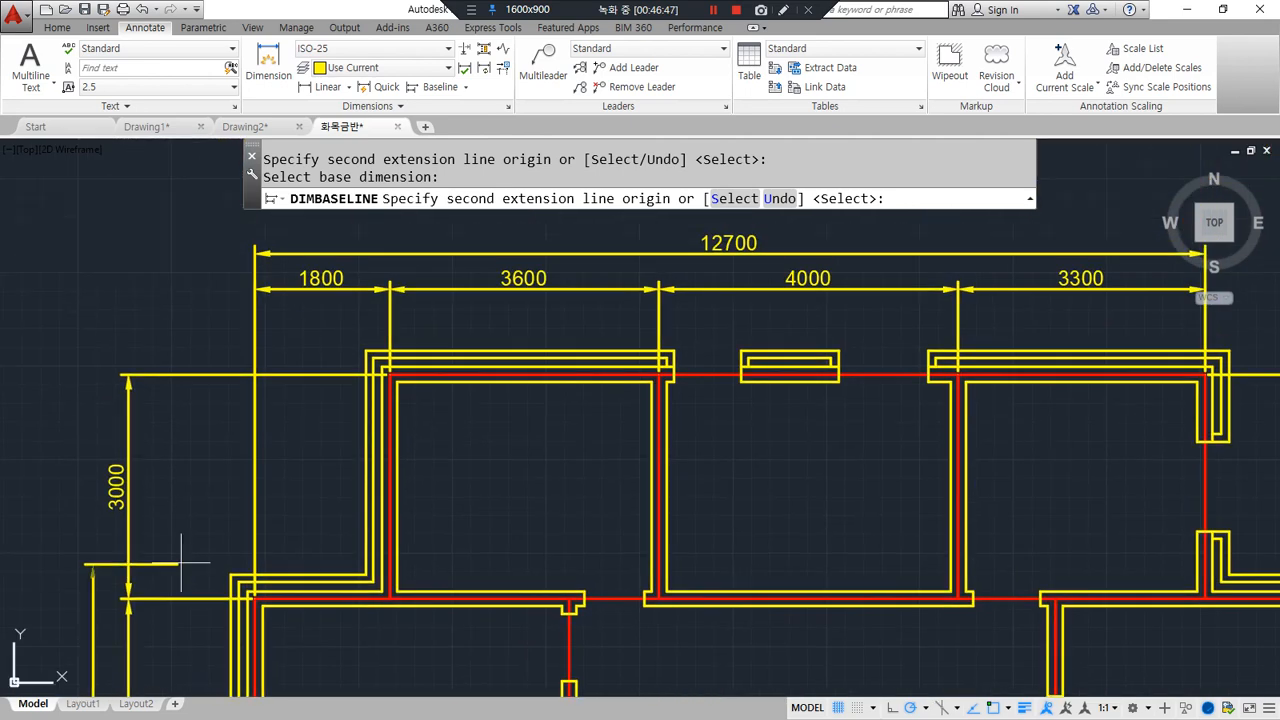
left_click(91, 375)
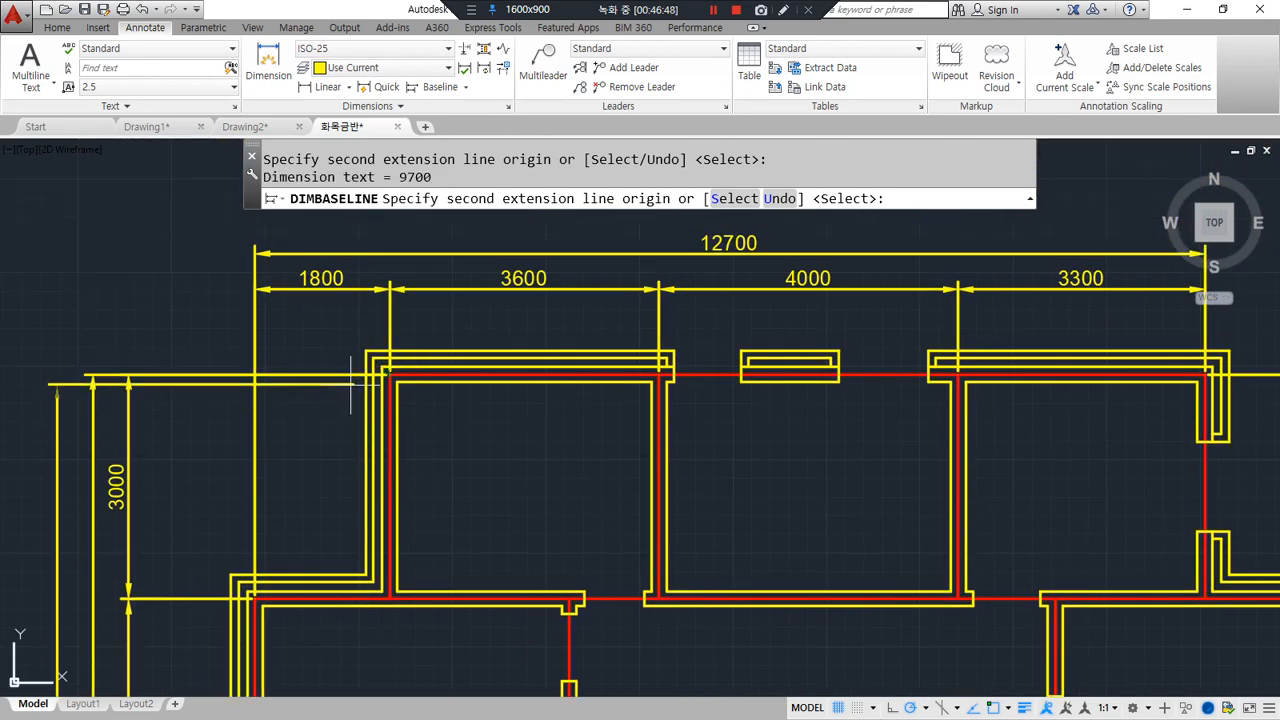
key("Escape")
scroll(242, 467, "down", 5)
middle_click_drag(346, 554, 336, 492)
middle_click_drag(303, 528, 487, 494)
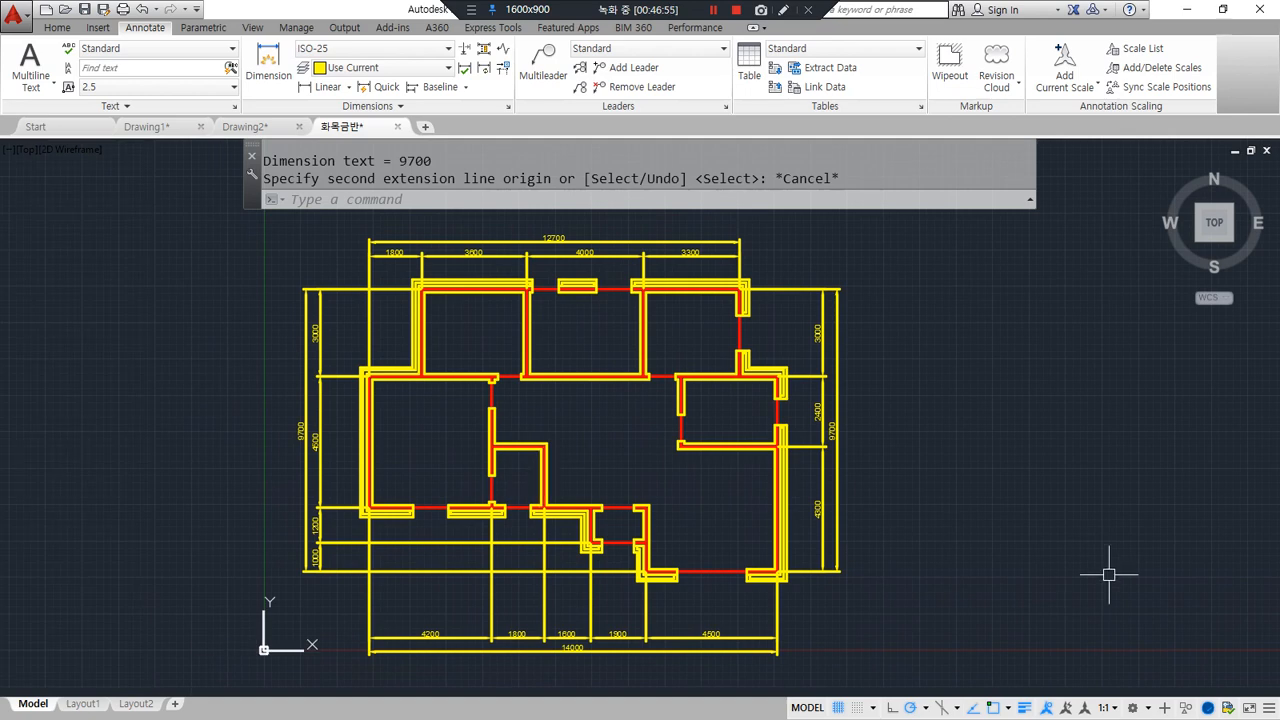
Start a new drawing and create three new layers in it.
left_click(425, 126)
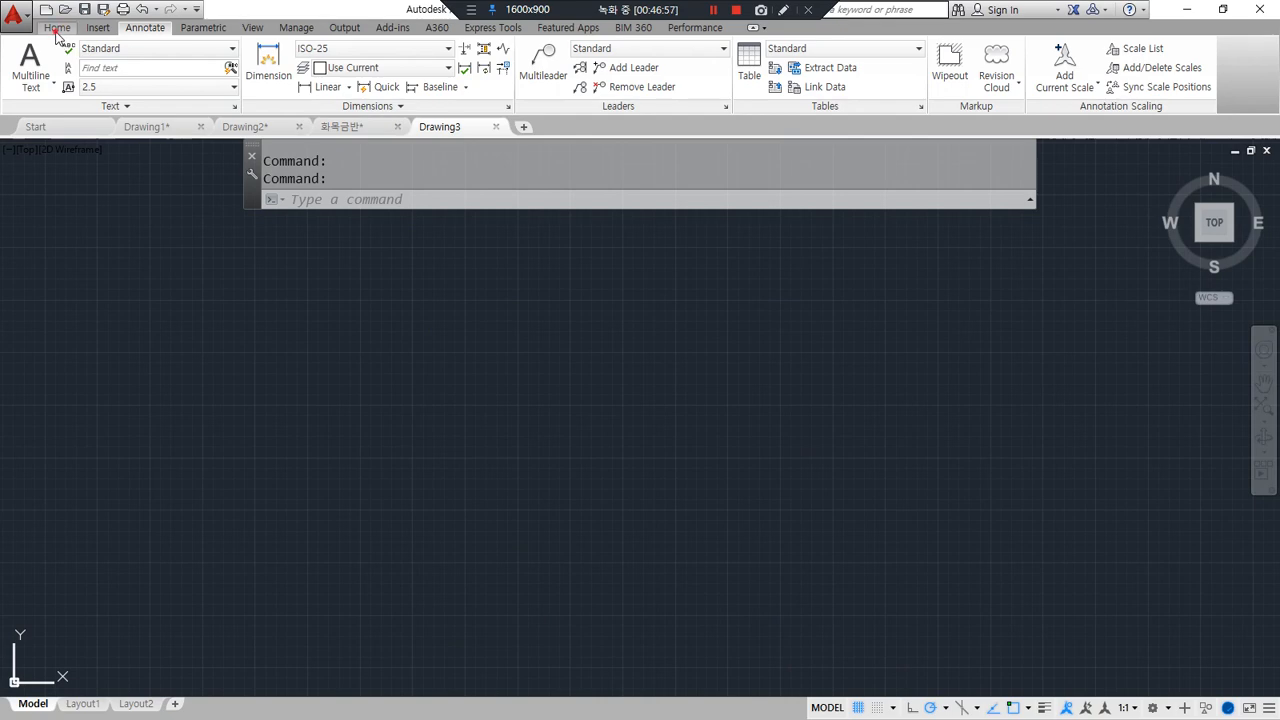
left_click(57, 29)
left_click(560, 65)
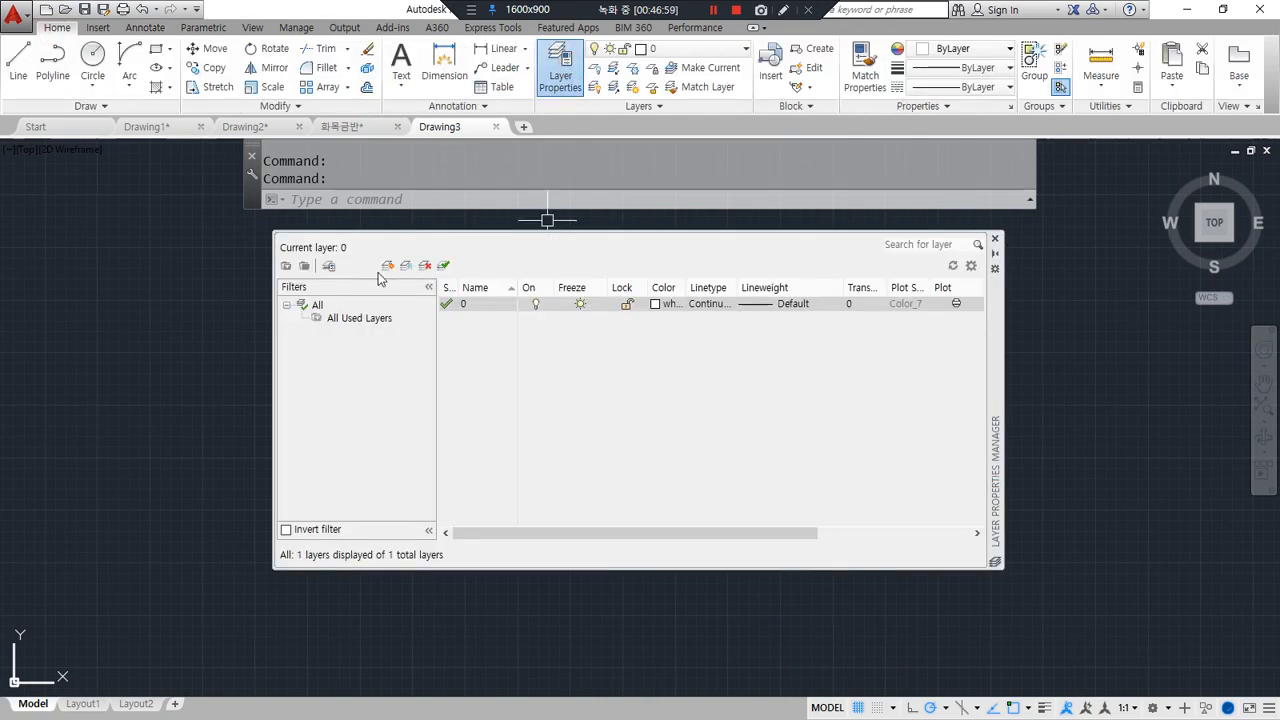
left_click(388, 270)
left_click(388, 270)
left_click(388, 270)
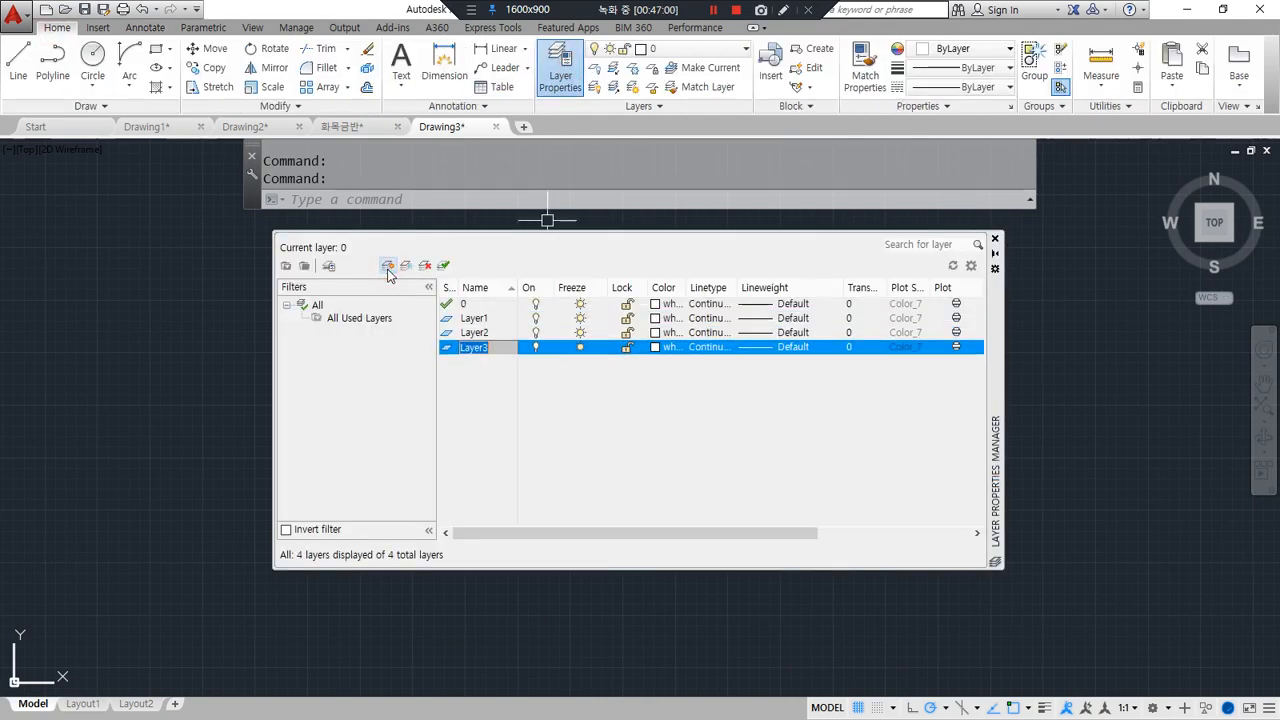
Set the layer colours to index 1 for Layer1, 2 for Layer2 and 3 for Layer3.
left_click(663, 319)
left_click(511, 400)
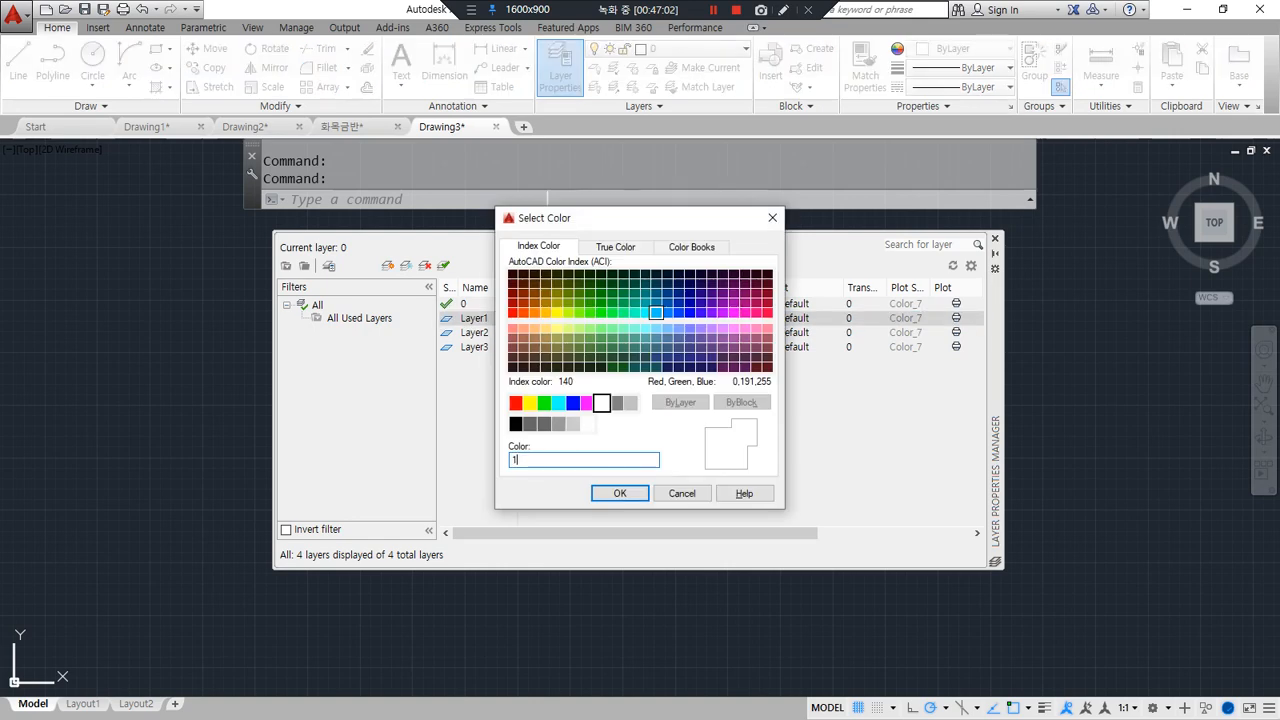
left_click(609, 489)
left_click(665, 338)
type("2")
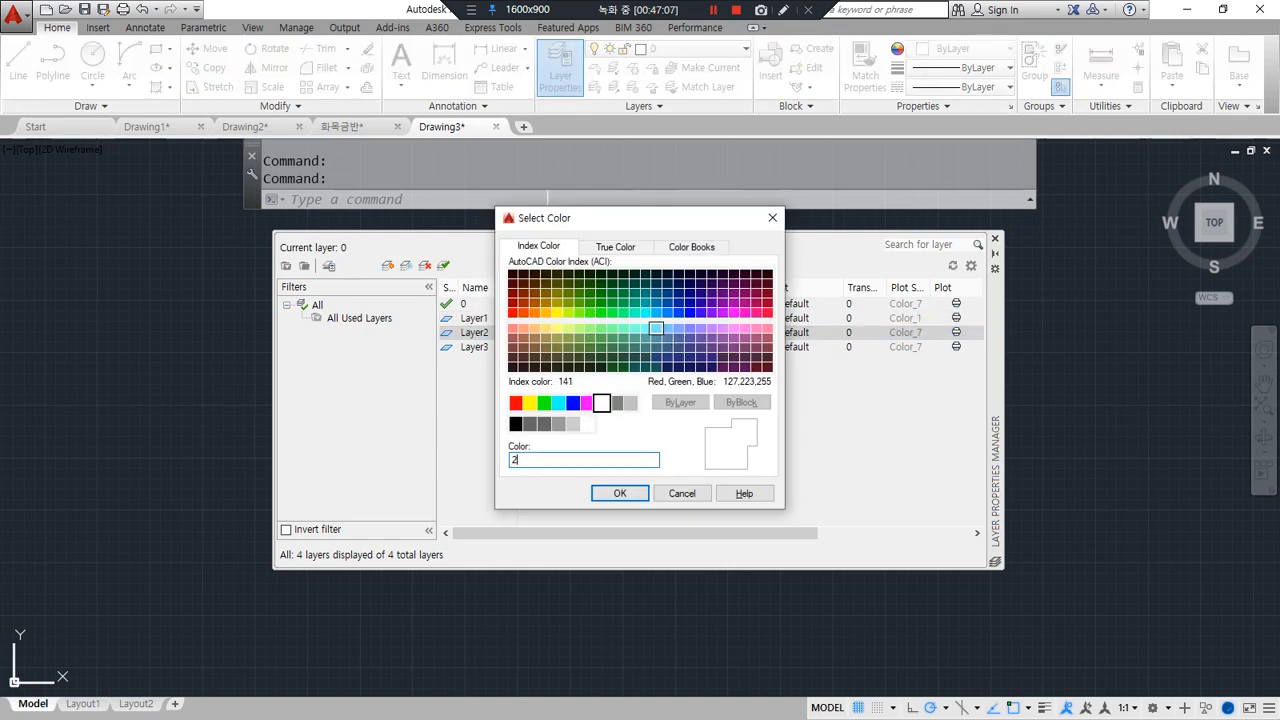
key("Return")
left_click(656, 348)
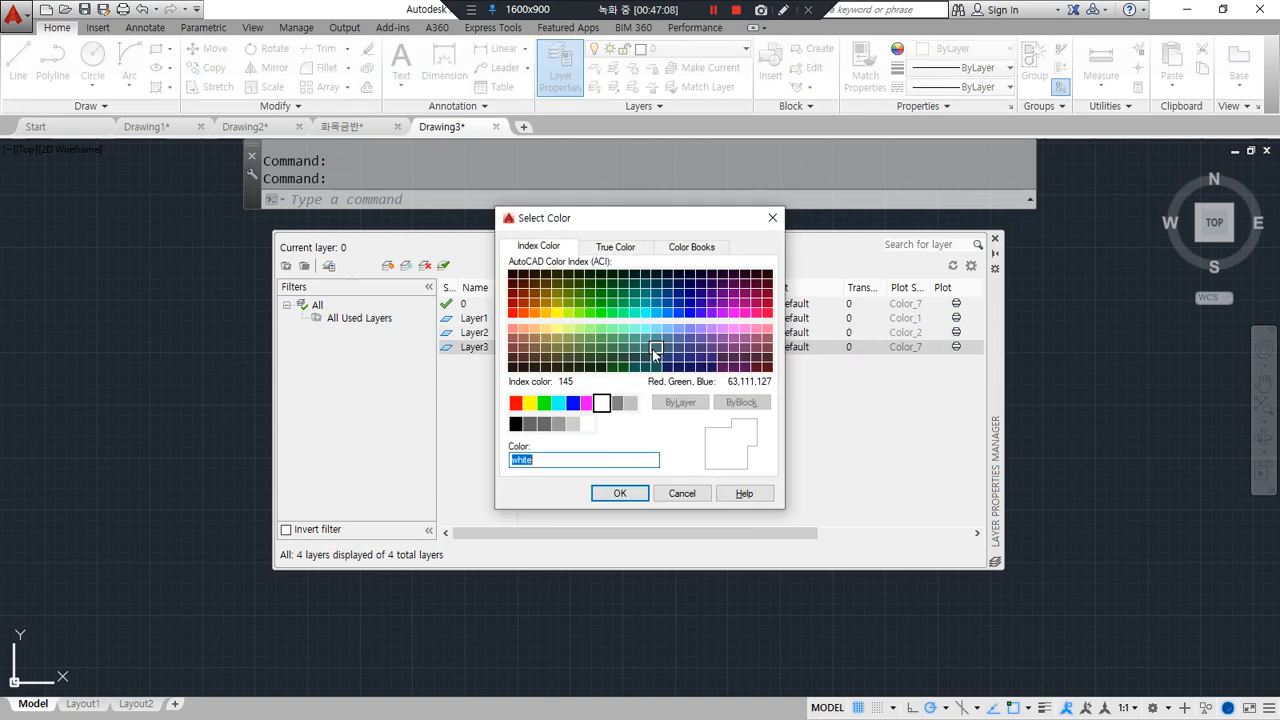
key("Return")
Load the CENTER linetype and assign it to Layer1.
left_click(706, 320)
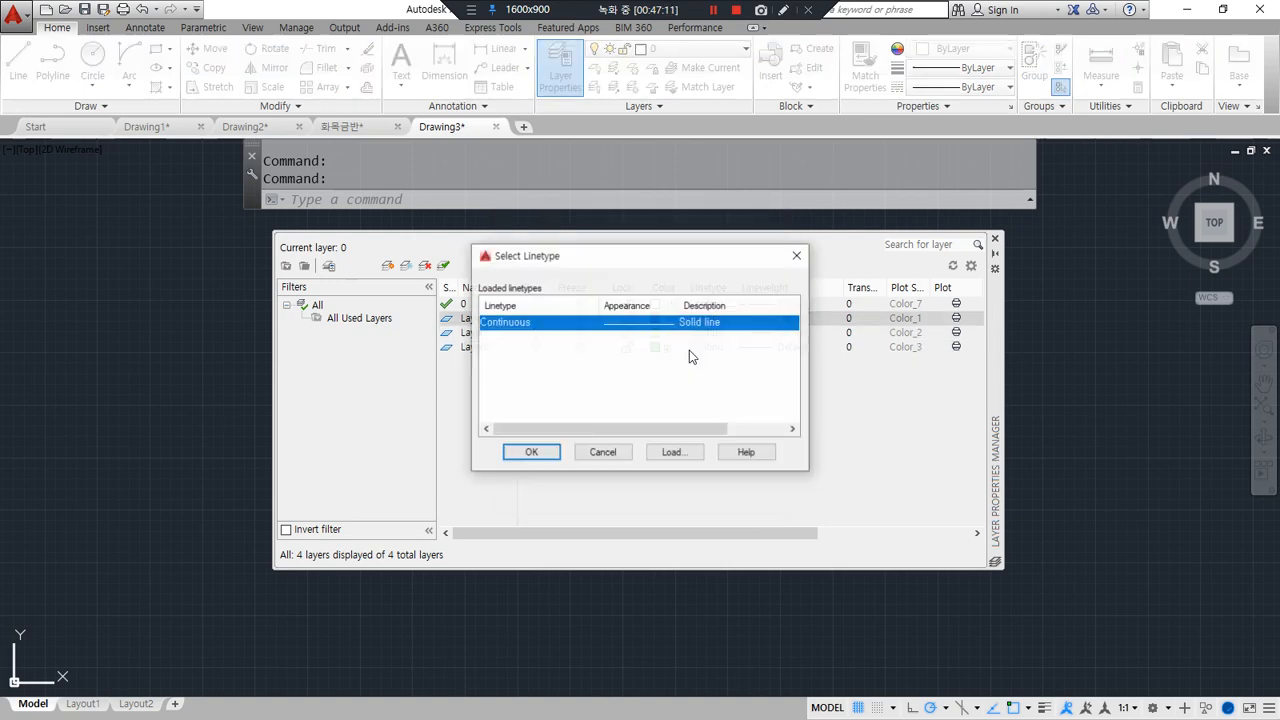
left_click(671, 451)
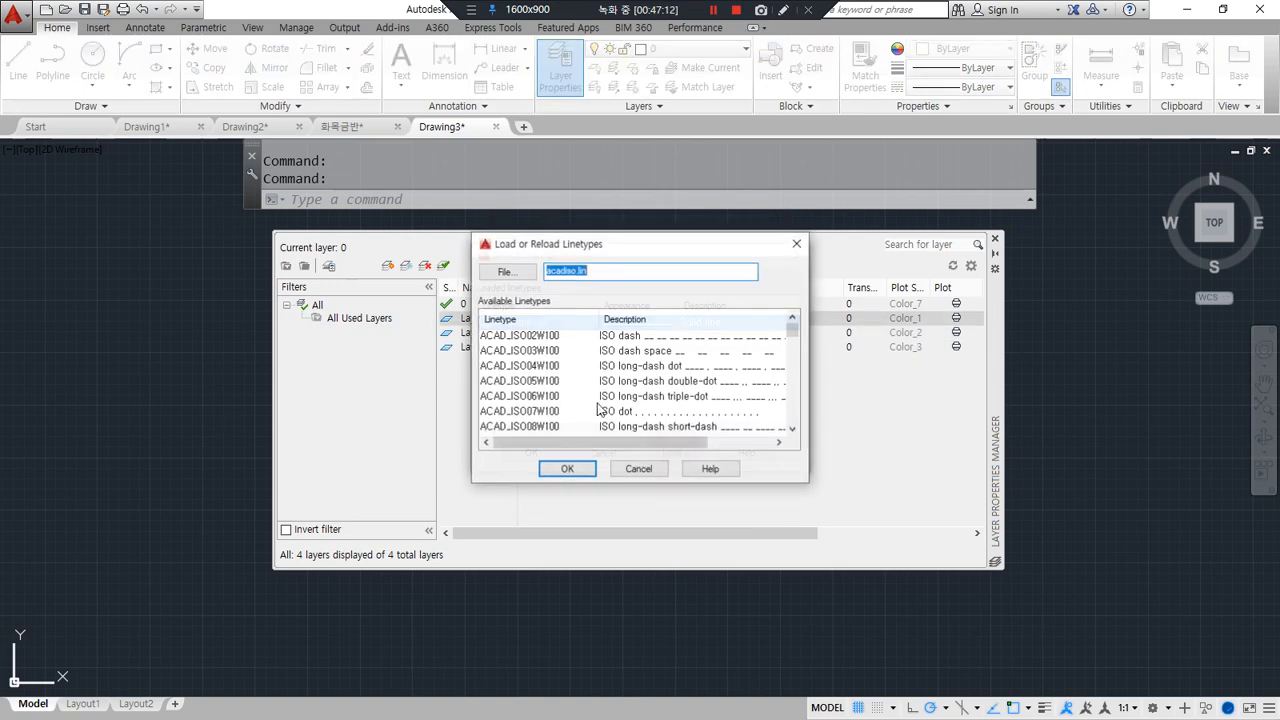
left_click(567, 469)
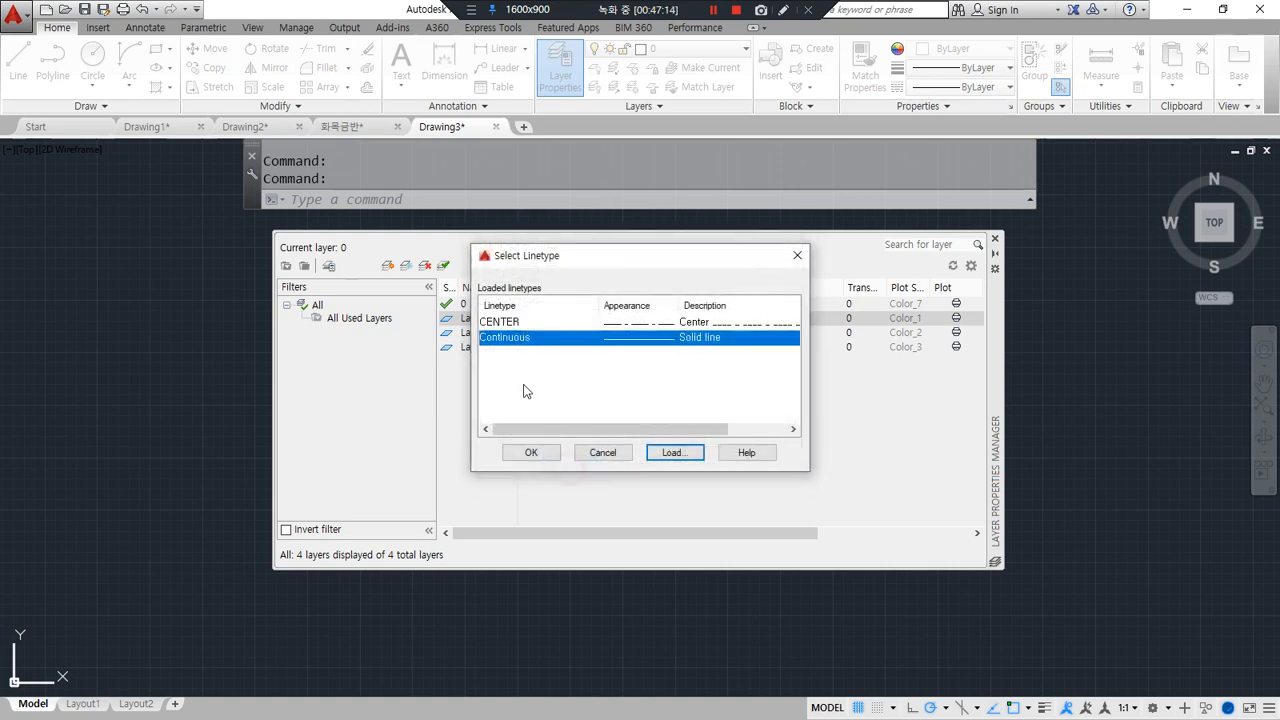
left_click(510, 322)
left_click(531, 452)
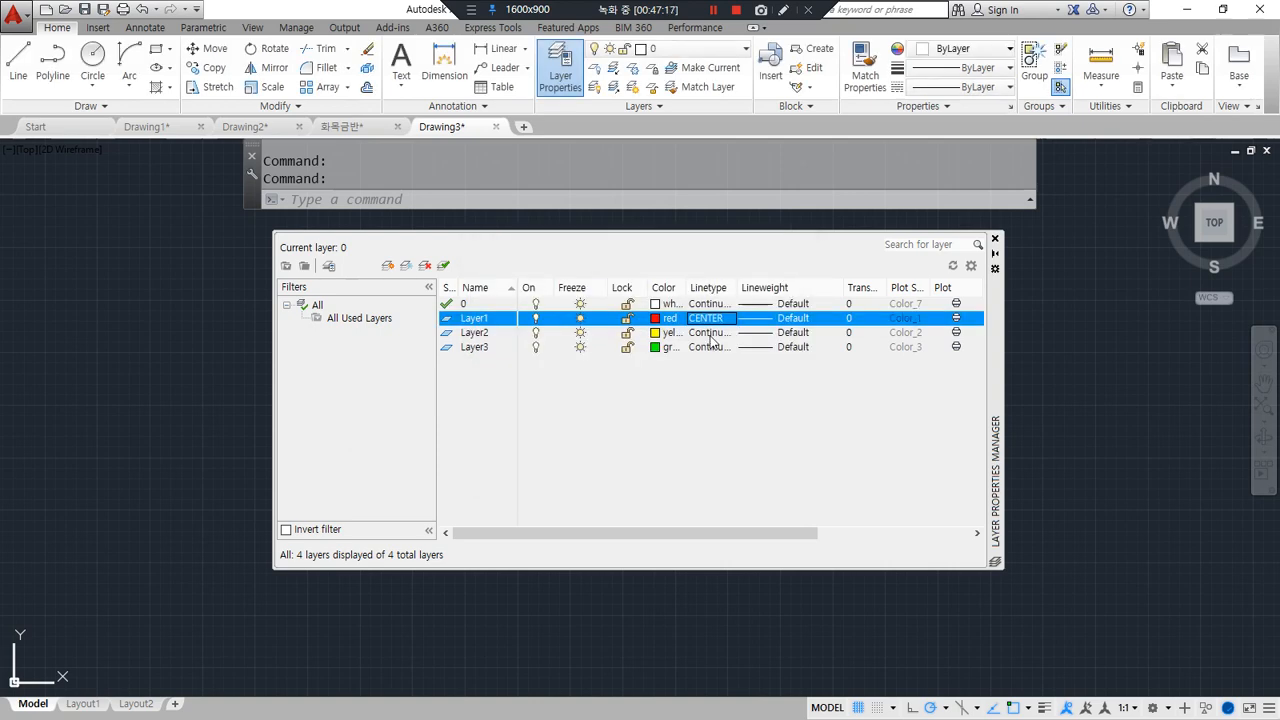
Load the HIDDEN linetype and assign it to Layer2.
left_click(710, 334)
left_click(671, 451)
left_click(520, 396)
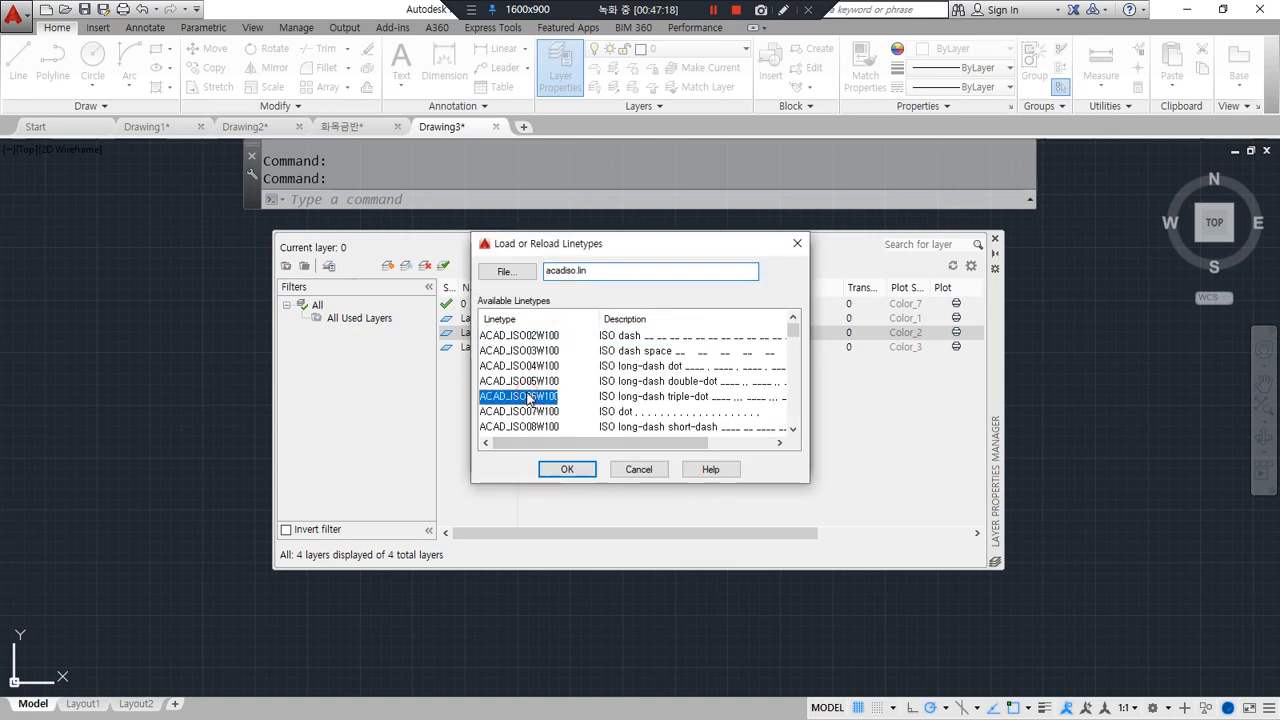
key("g")
left_click(500, 350)
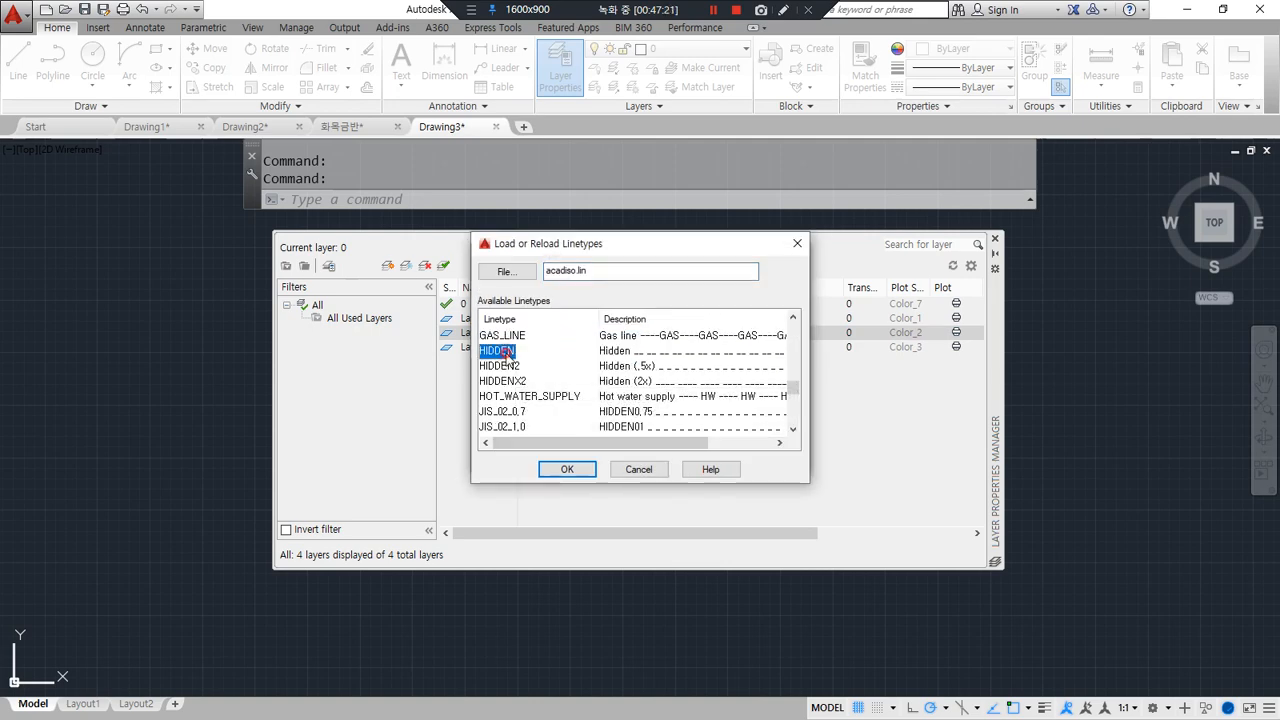
left_click(567, 469)
left_click(512, 352)
left_click(545, 455)
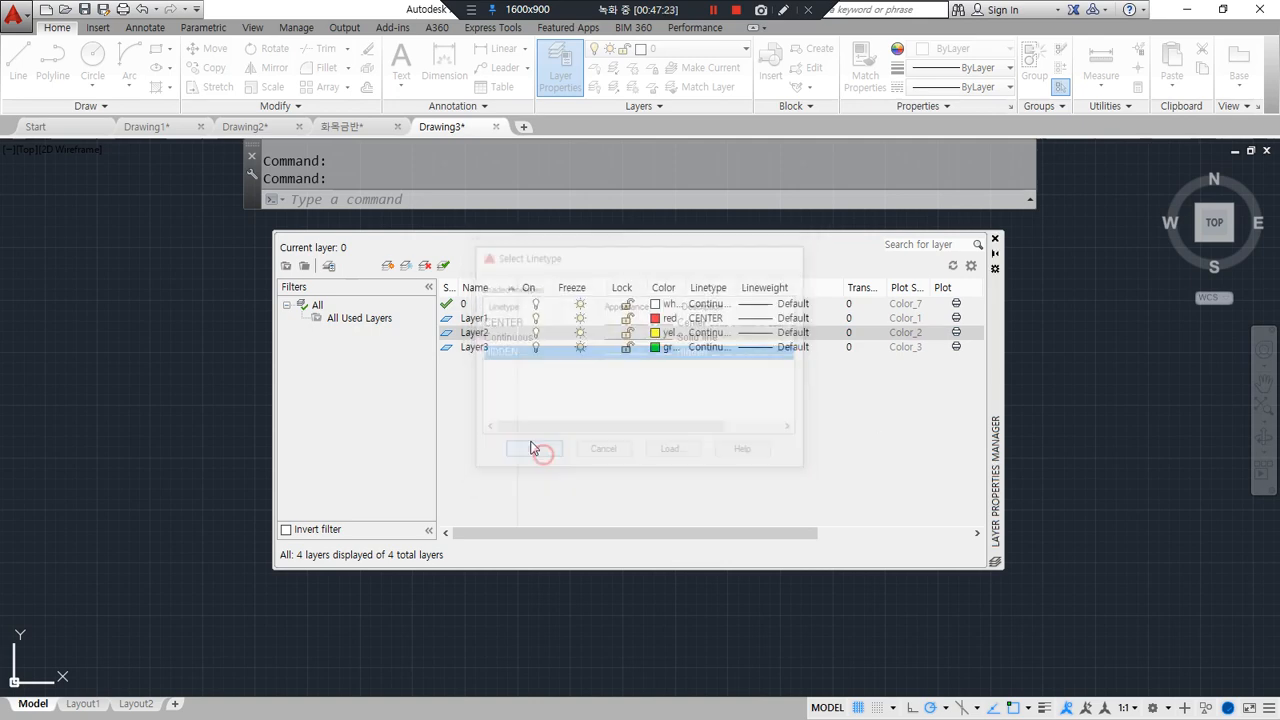
Make Layer3 current, rename Layer1, Layer2 and Layer3 to cen, hid and out, and close the layer manager.
double_click(446, 349)
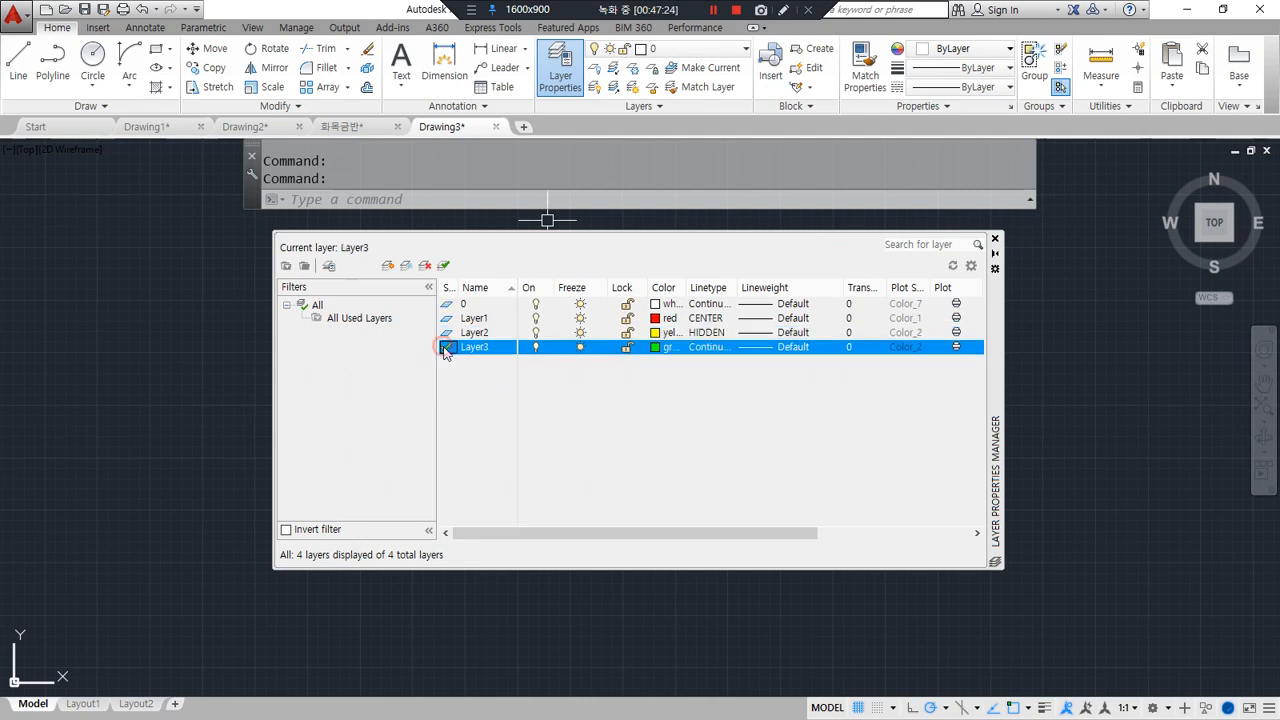
double_click(474, 318)
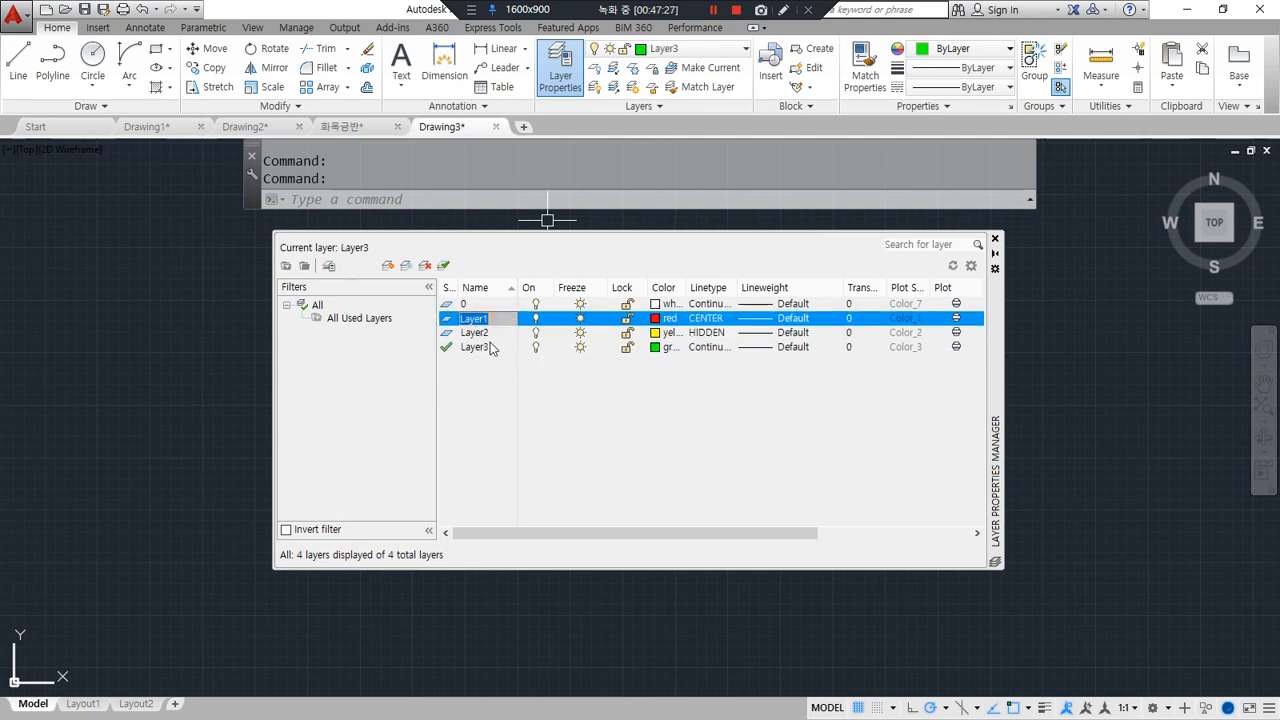
left_click(488, 368)
double_click(474, 333)
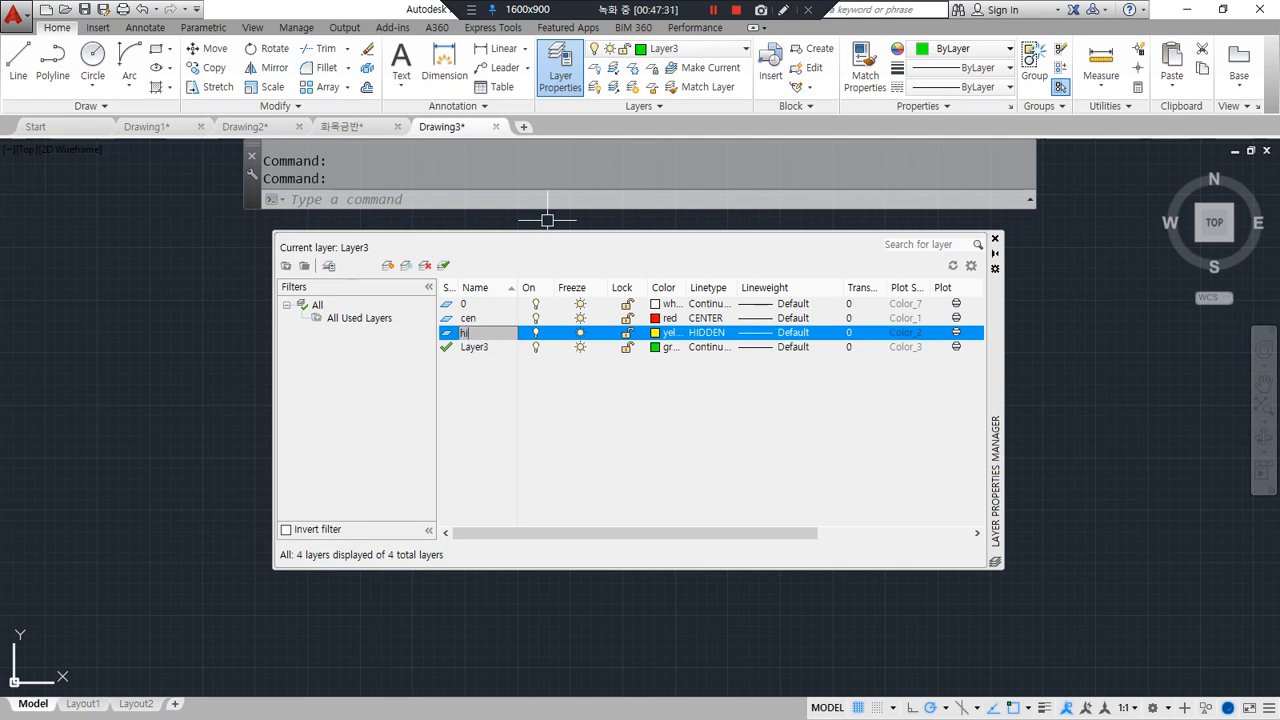
left_click(476, 350)
left_click(478, 349)
type("ou")
key("Return")
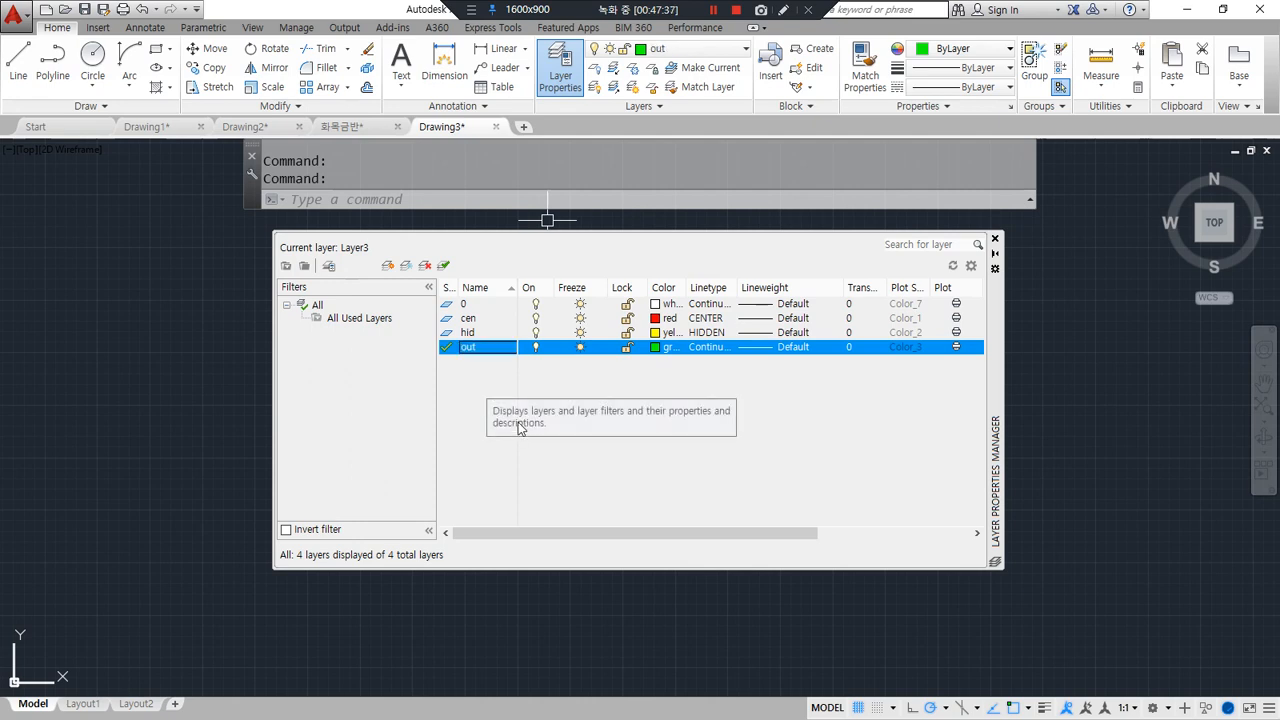
left_click(995, 239)
Draw a horizontal, a vertical and a 45-degree construction line through one common point in the empty drawing.
type("xl")
key("Return")
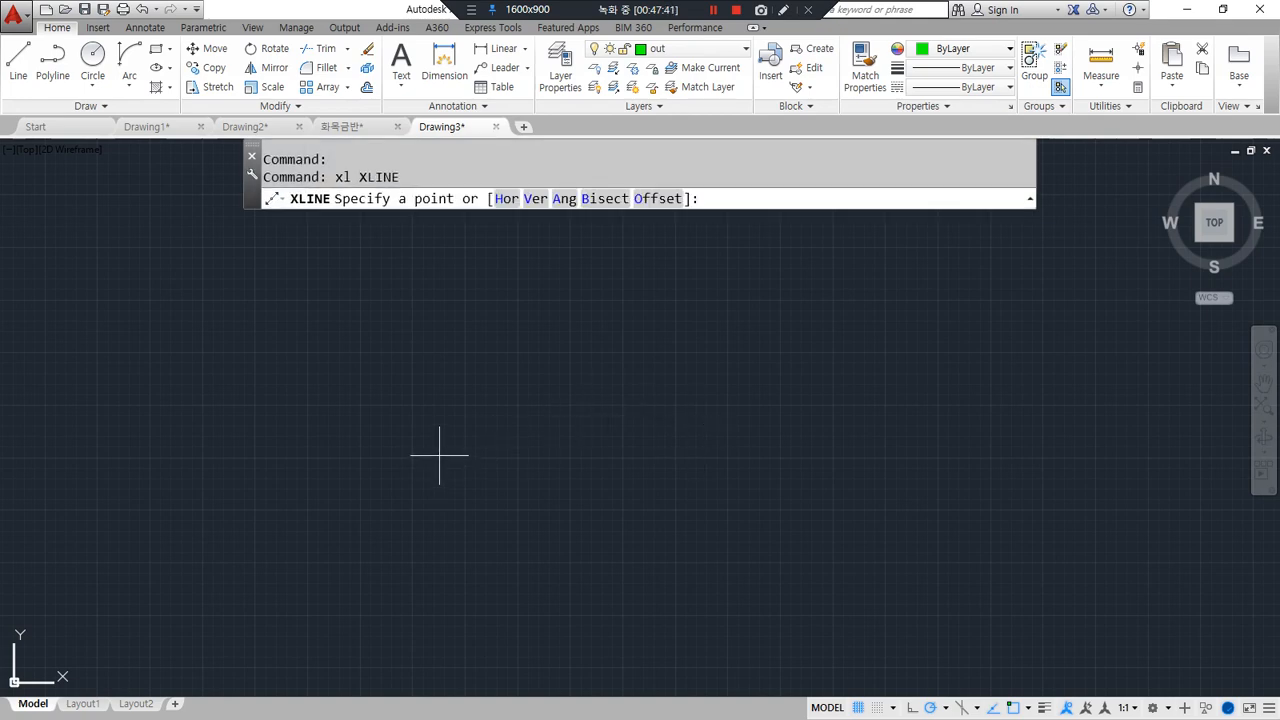
left_click(439, 455)
left_click(508, 457)
left_click(441, 412)
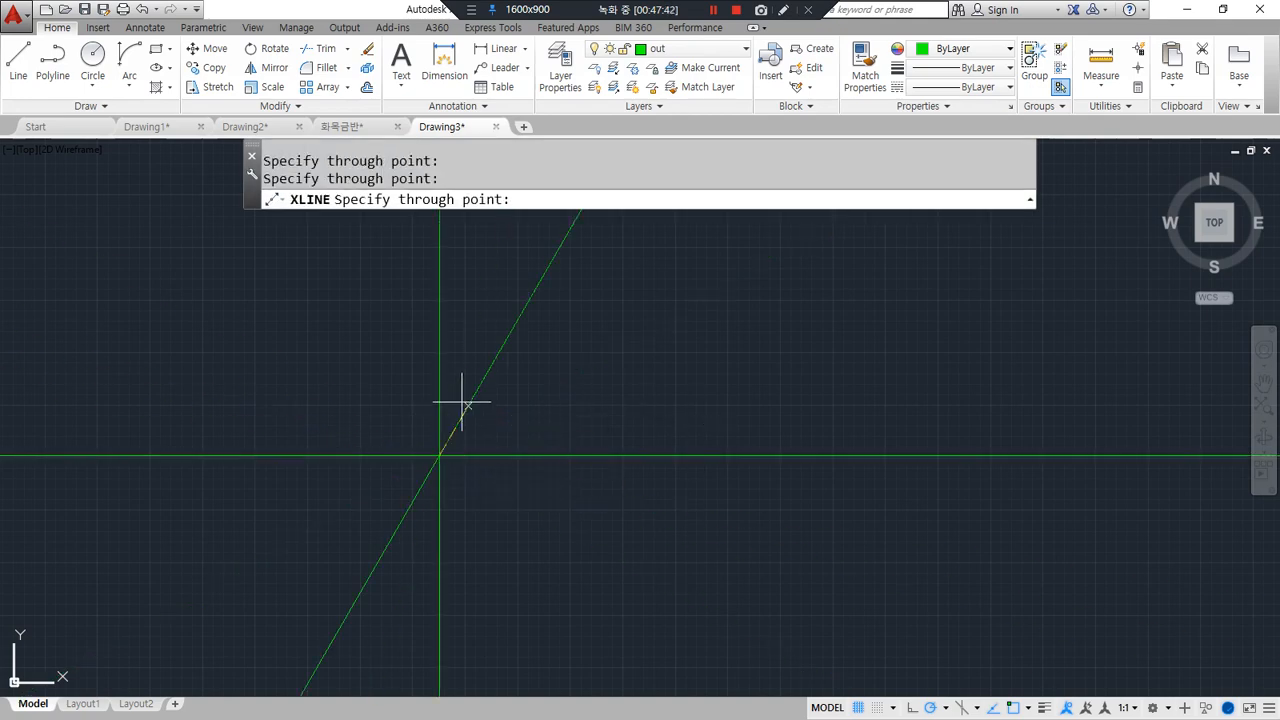
left_click(945, 708)
left_click(950, 567)
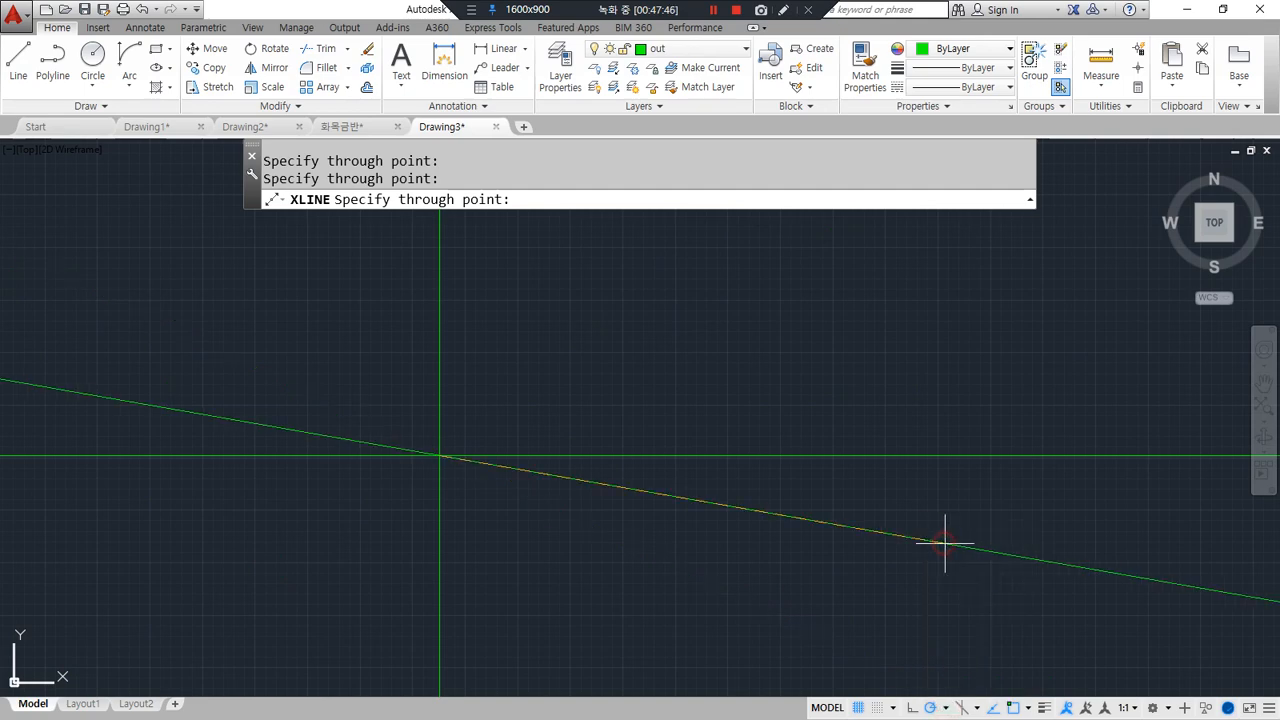
left_click(530, 362)
key("space")
Trim the diagonal construction line below the intersection and turn on the lineweight display.
type("tr")
key("space")
key("space")
left_click(395, 500)
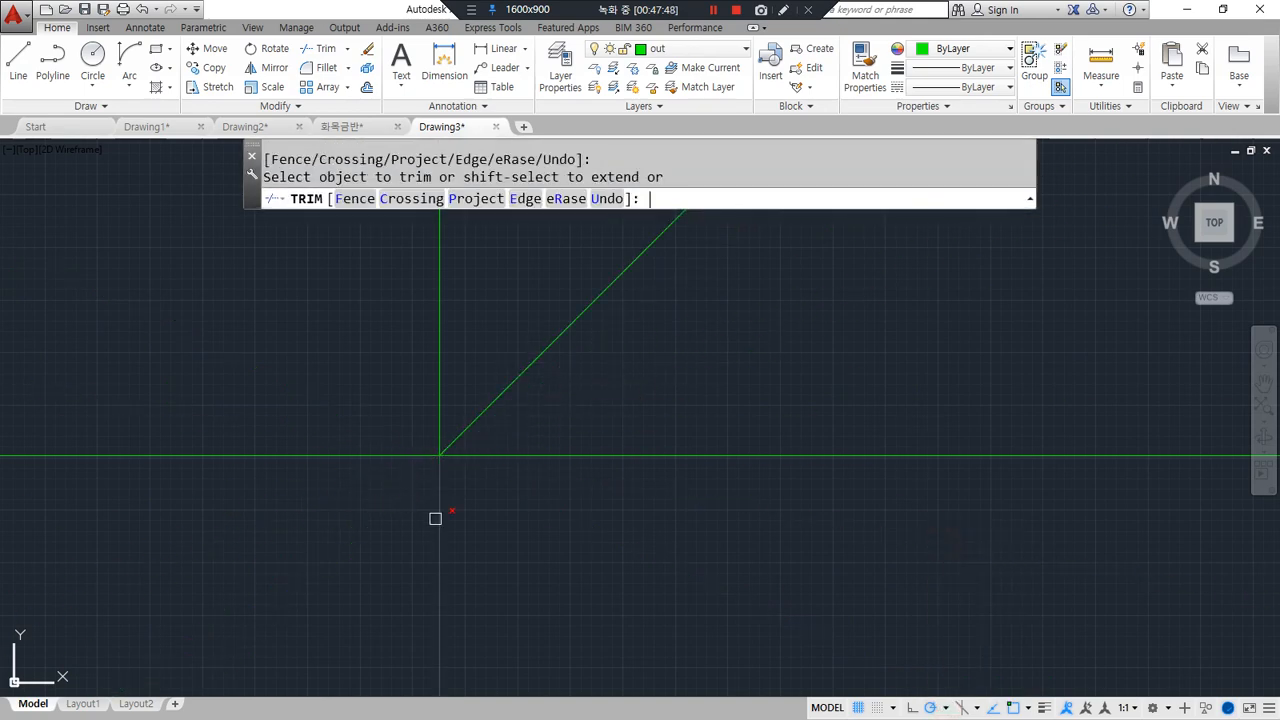
key("space")
left_click(1042, 708)
Offset the vertical construction line 165 units to the left.
mouse_move(391, 479)
middle_mouse_down()
mouse_move(394, 489)
mouse_move(471, 466)
middle_mouse_up()
type("o")
key("space")
type("1")
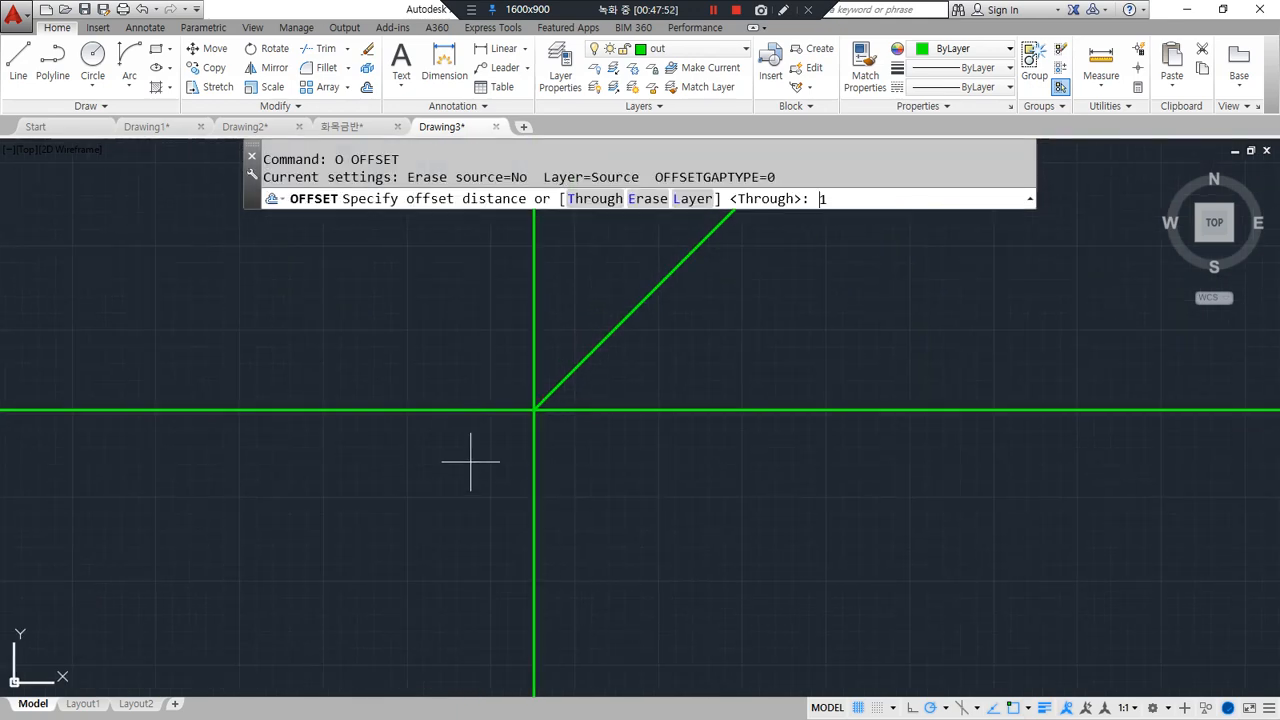
type("65")
key("Return")
left_click(534, 449)
left_click(420, 457)
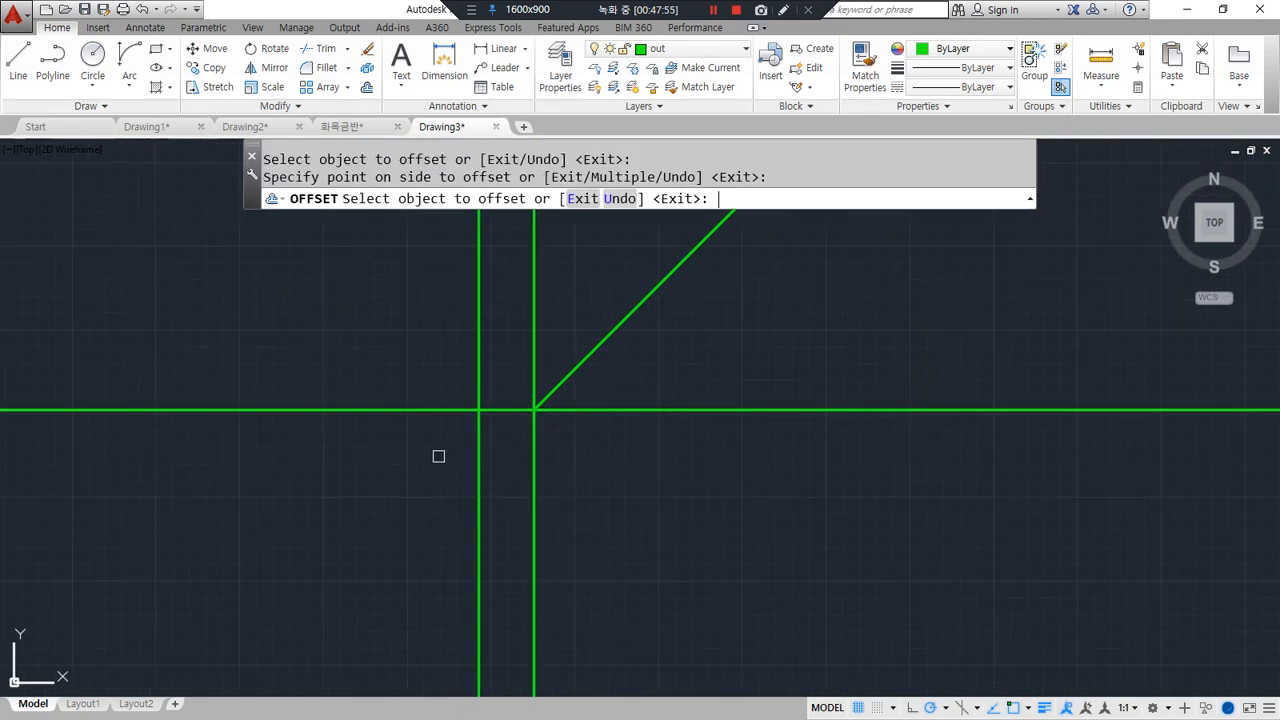
Offset the horizontal construction line 100 units downward.
scroll(437, 454, "up", 3)
type("o")
key("space")
type("160")
key("Return")
left_click(523, 355)
left_click(523, 491)
key("space")
Trim the construction line ends that overrun the front view's rectangle on its left side and below its base.
type("tr")
key("space")
key("space")
left_click(692, 529)
left_click(317, 491)
left_click(359, 496)
left_click(312, 344)
key("space")
Draw a projection line from left of the views across to the diagonal, then straight down to the base line.
middle_click_drag(373, 324, 239, 470)
type("l")
key("space")
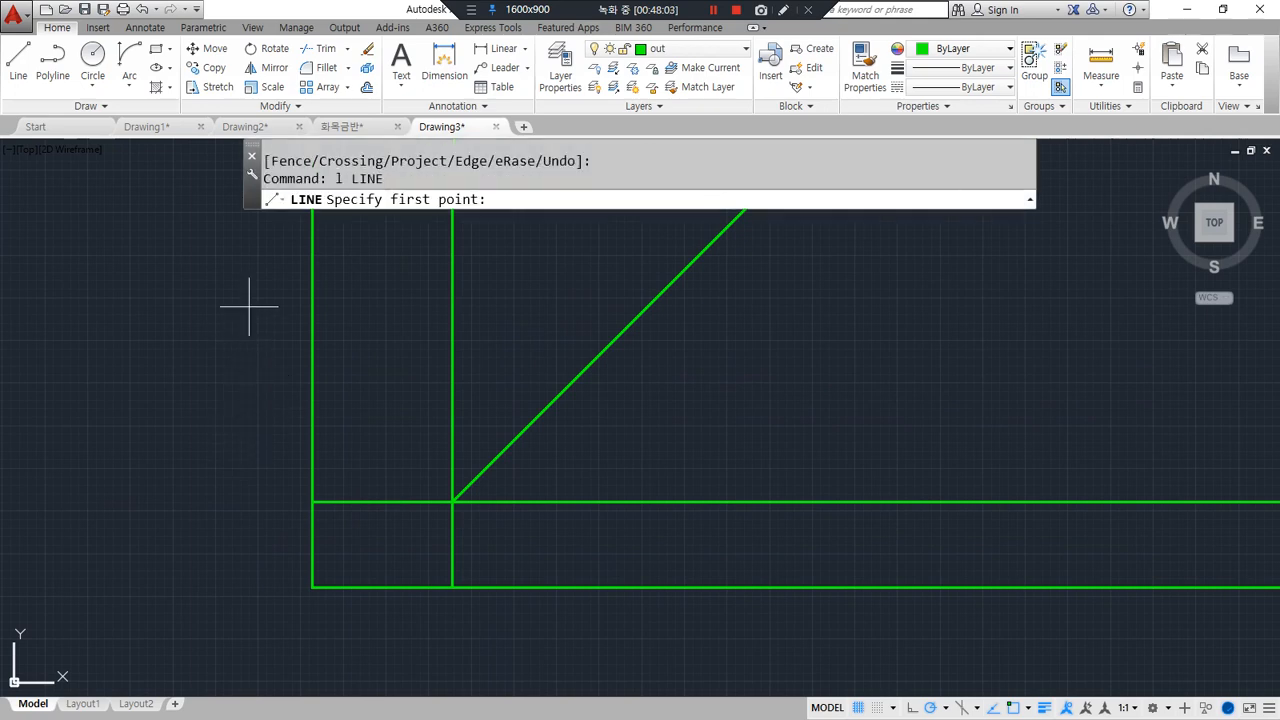
left_click(250, 334)
left_click(620, 334)
left_click(612, 589)
key("space")
Set the offset distance to 87 units and leave the Offset command.
type("o")
key("space")
type("67")
key("space")
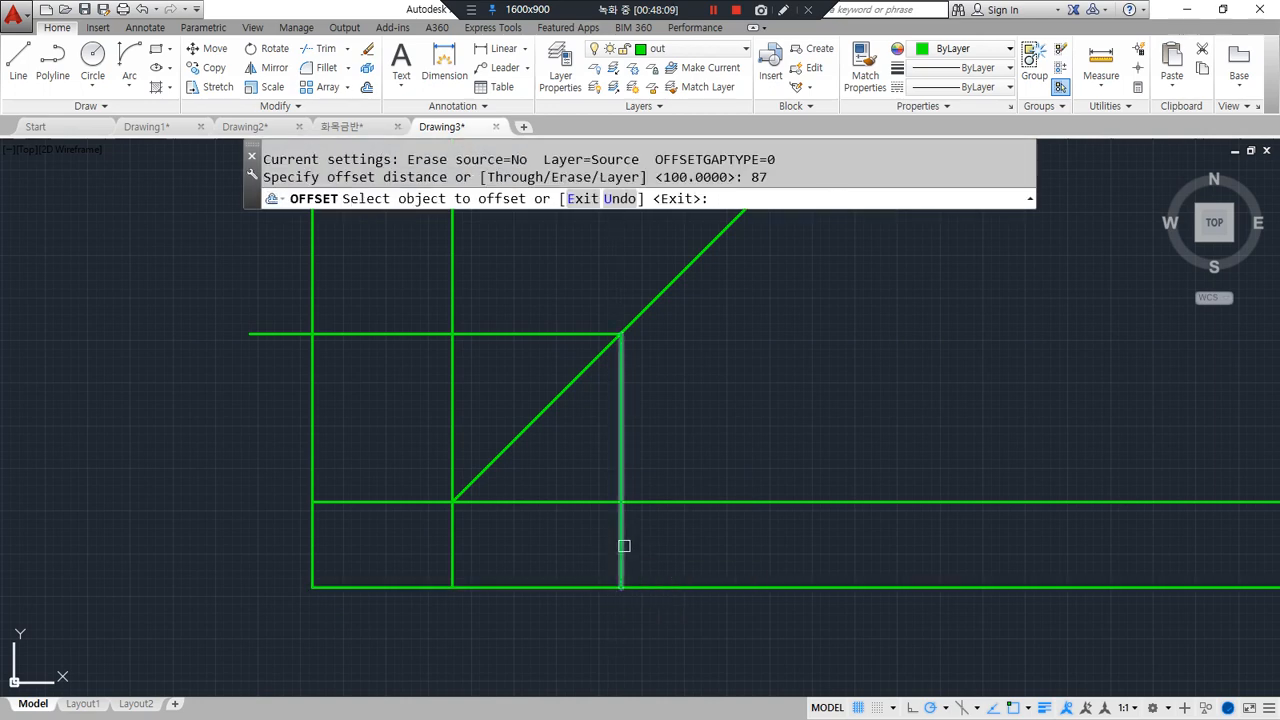
key("Escape")
Erase the horizontal and vertical projection lines that meet on the diagonal.
left_click(627, 450)
left_click(598, 394)
left_click(536, 322)
left_click(513, 342)
type("e")
key("space")
Draw projection lines closer above the front view, running horizontally to the diagonal and then down to the base line.
type("l")
key("space")
left_click(287, 436)
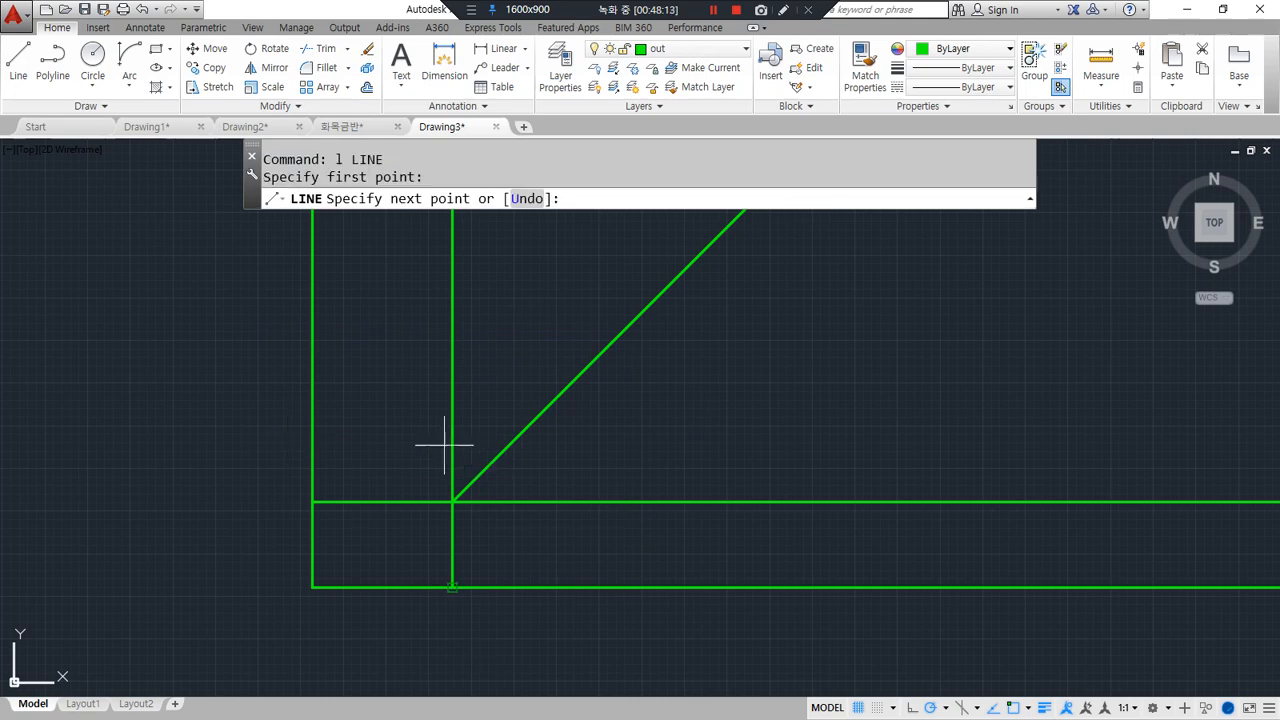
left_click(518, 436)
left_click(516, 586)
key("space")
Offset the vertical projection line to the right and the horizontal one upward by the current 87-unit distance.
type("o")
key("space")
key("space")
left_click(518, 534)
left_click(580, 537)
left_click(495, 436)
left_click(537, 387)
key("space")
key("space")
key("Escape")
Fillet the outer vertical projection line and the diagonal into a sharp corner.
type("f")
key("space")
left_click(593, 446)
left_click(553, 401)
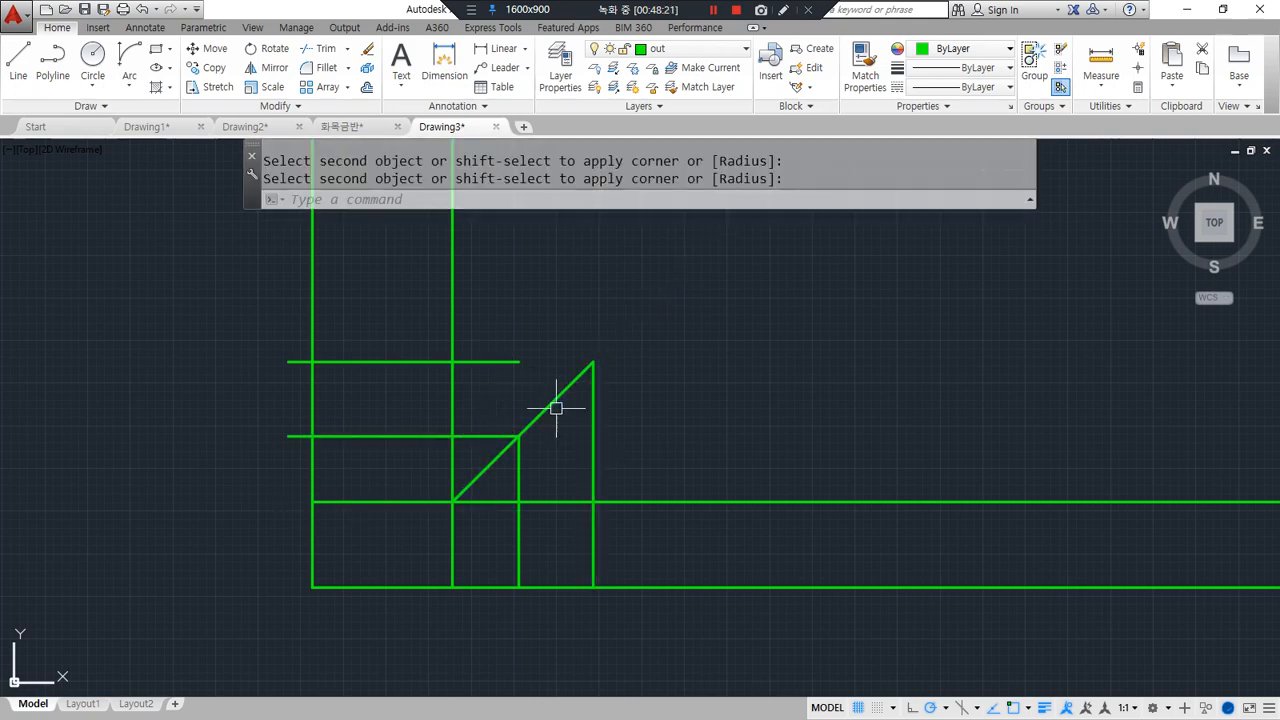
Fence-trim the excess lines around the side view: right of it, above it and between it and the front view.
type("tr")
key("space")
key("space")
left_click(668, 636)
left_click(652, 471)
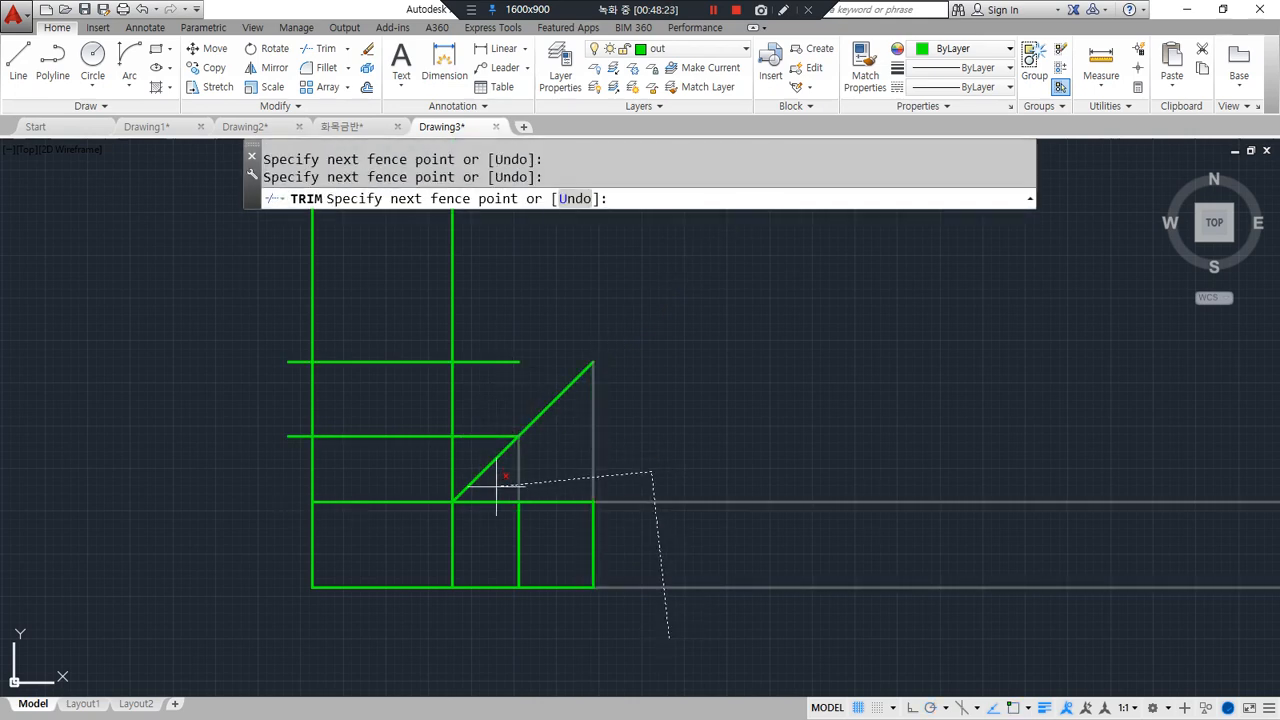
left_click(491, 635)
key("space")
Fence-trim the excess lines around the top view, leaving a closed rectangle above the front view.
type("f")
key("space")
left_click(270, 462)
left_click(474, 451)
left_click(486, 330)
left_click(302, 457)
key("space")
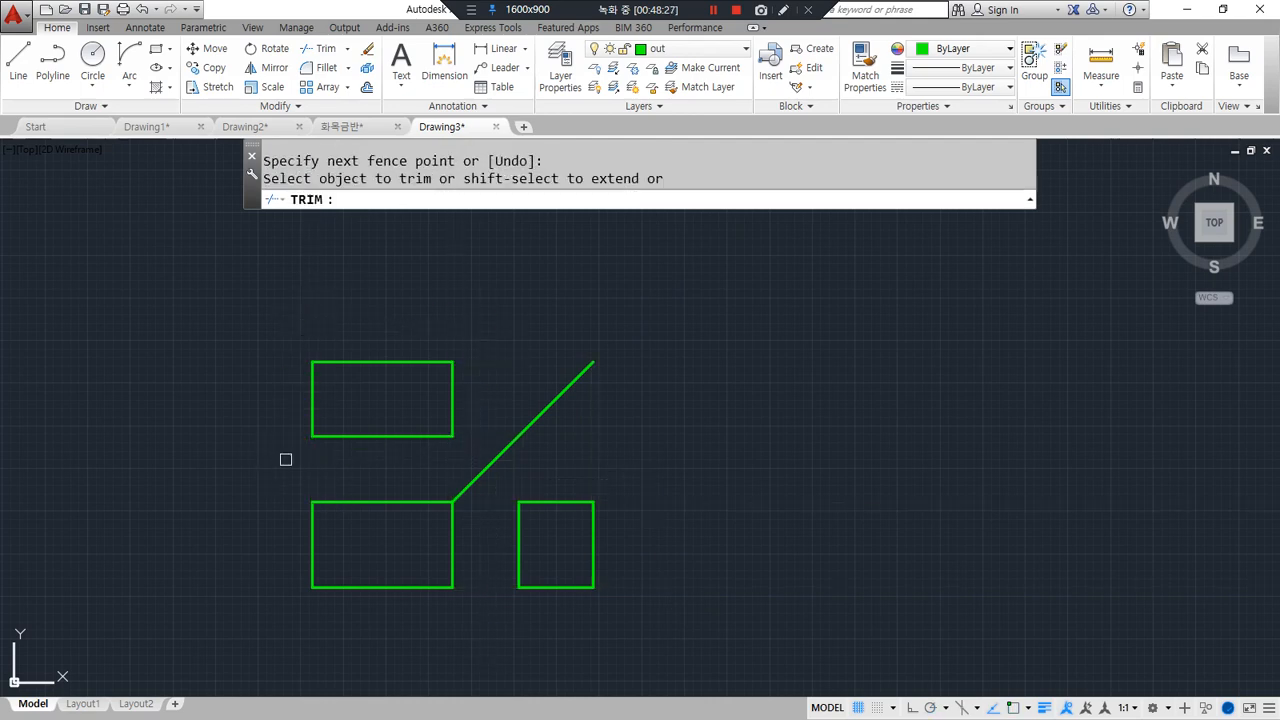
Move the diagonal line to the cen layer.
key("space")
left_click(552, 401)
left_click(657, 50)
left_click(689, 89)
key("Escape")
key("Escape")
Start rotating a copy of the side view's bottom edge about its lower-left corner.
type("z")
key("space")
type("e")
key("space")
scroll(453, 508, "down", 4)
middle_click_drag(436, 511, 380, 517)
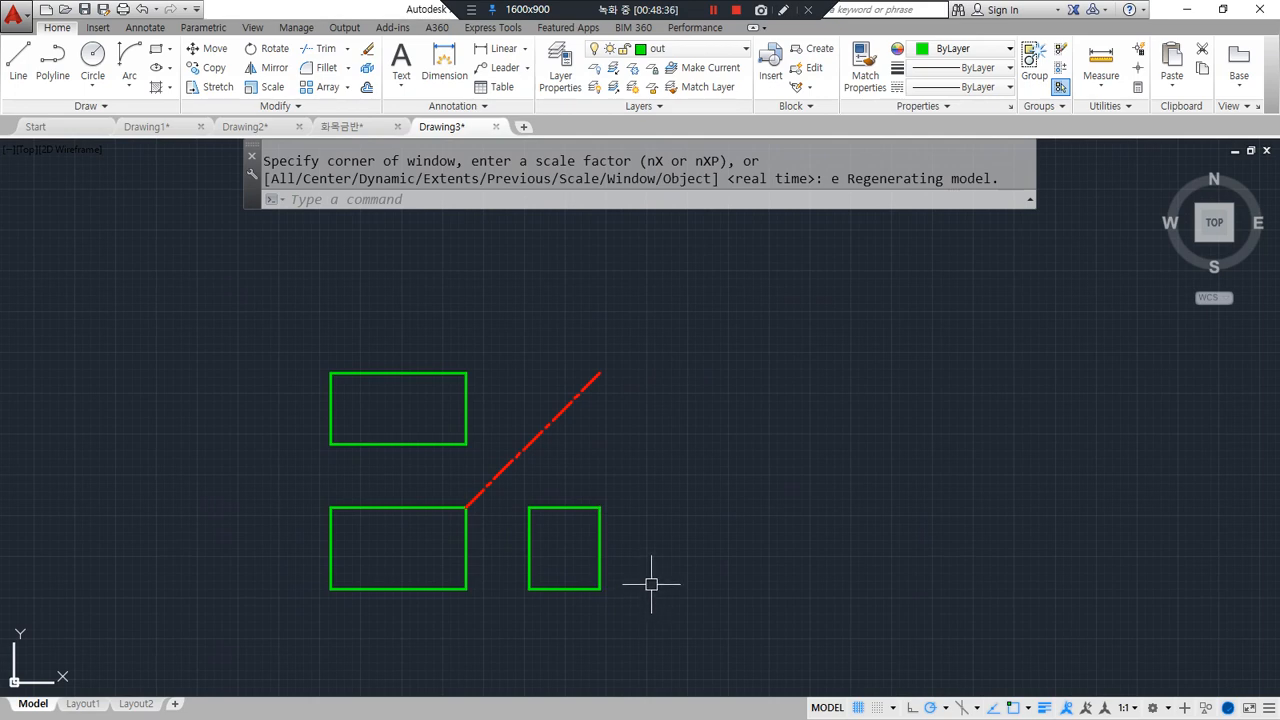
type("ro")
key("space")
left_click(580, 589)
key("space")
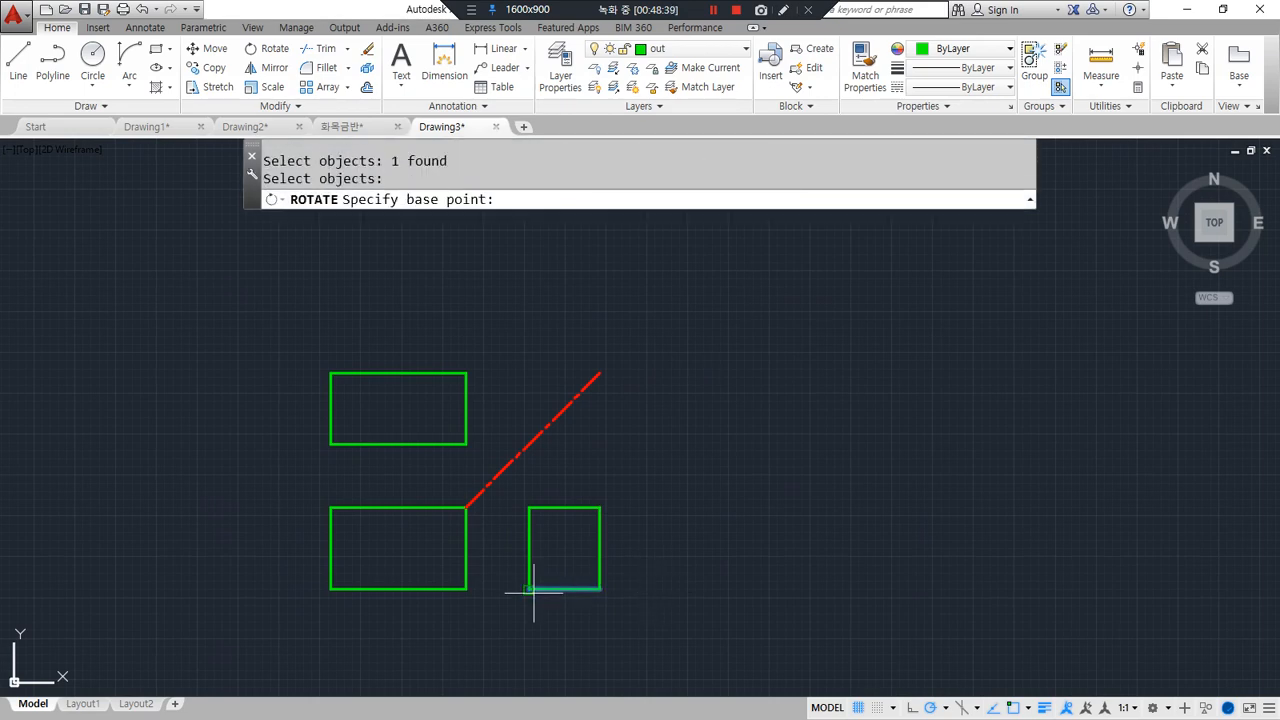
left_click(529, 589)
type("c")
key("space")
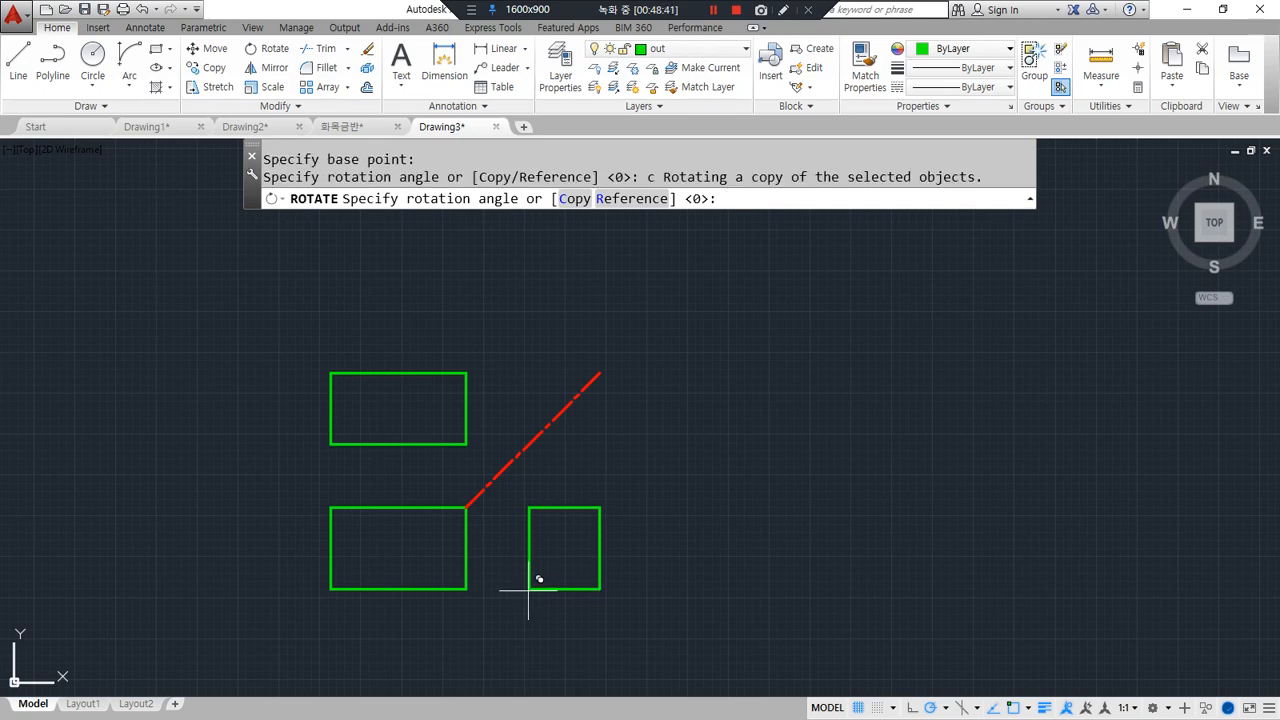
Rotate a copy of the side view's bottom edge 70° about its left corner and fillet it with the top edge.
type("70")
key("space")
scroll(580, 525, "up", 2)
type("f")
key("space")
left_click(586, 495)
left_click(524, 532)
Erase the side view's original vertical left edge.
left_click(506, 528)
left_click(480, 549)
type("e")
key("space")
Draw projection lines from the side view's upper-left corner up to the red diagonal and across to the top view's left edge.
type("l")
key("space")
left_click(546, 494)
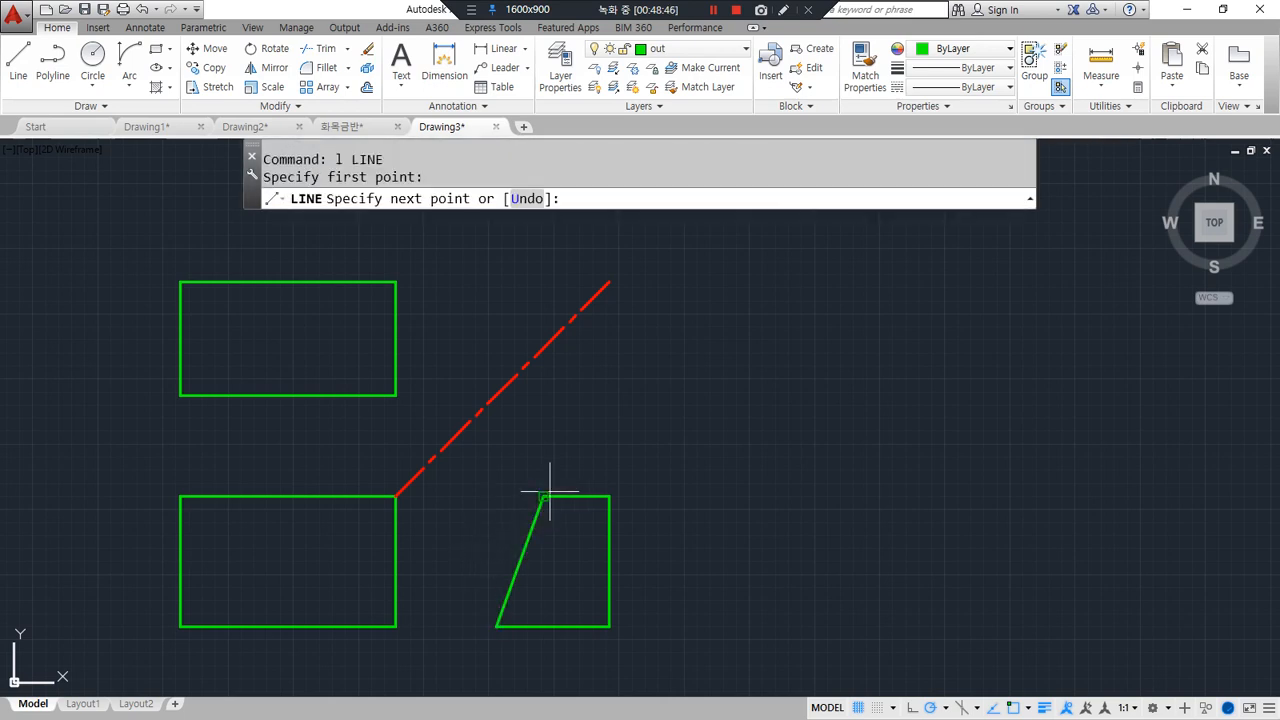
left_click(544, 348)
left_click(180, 348)
key("space")
Trim the horizontal projection line back to the top view's right edge and erase the vertical projection line.
type("t")
key("space")
left_click(451, 352)
left_click(546, 422)
left_click(494, 491)
type("e")
key("space")
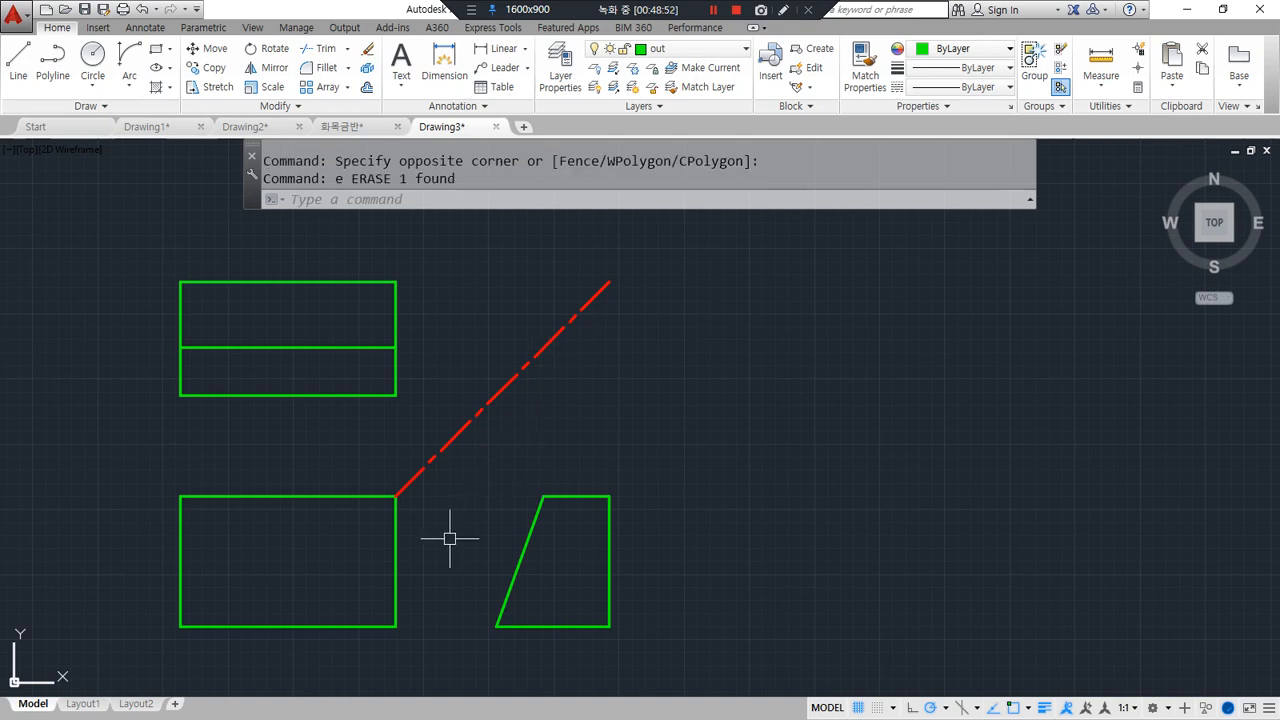
Try rotating a copy of the front view's bottom edge 75° about its right endpoint, and erase the copy.
type("ro")
key("space")
left_click(351, 627)
key("space")
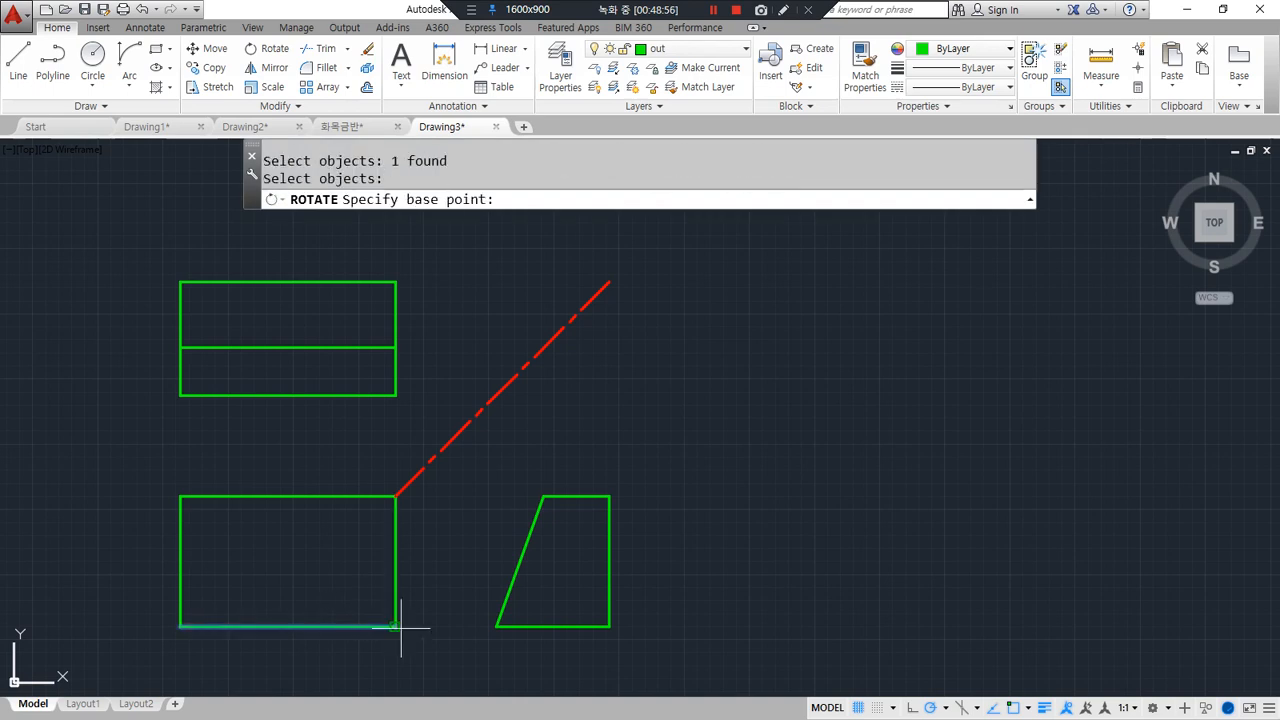
left_click(396, 627)
type("c")
key("space")
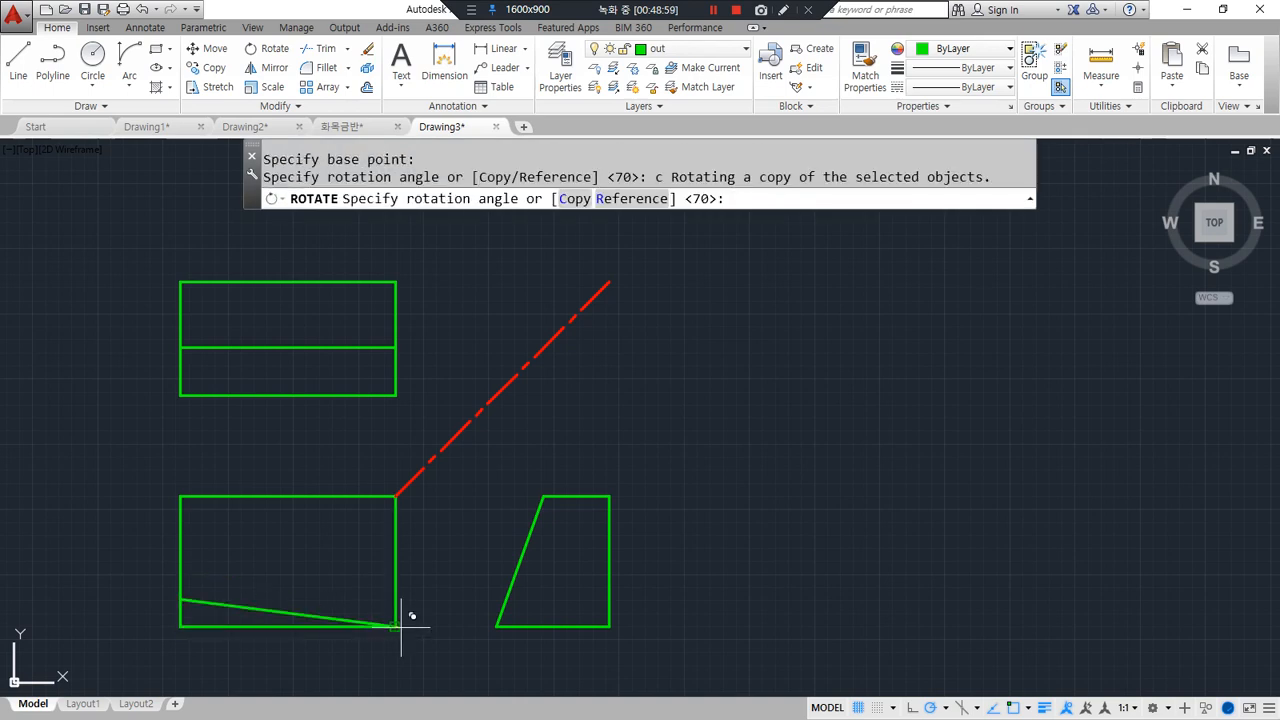
type("75")
key("space")
type("e")
key("space")
Rotate a copy of the front view's bottom edge by -75° about its right endpoint.
type("ro")
key("space")
left_click(382, 622)
key("space")
left_click(396, 627)
type("c")
key("space")
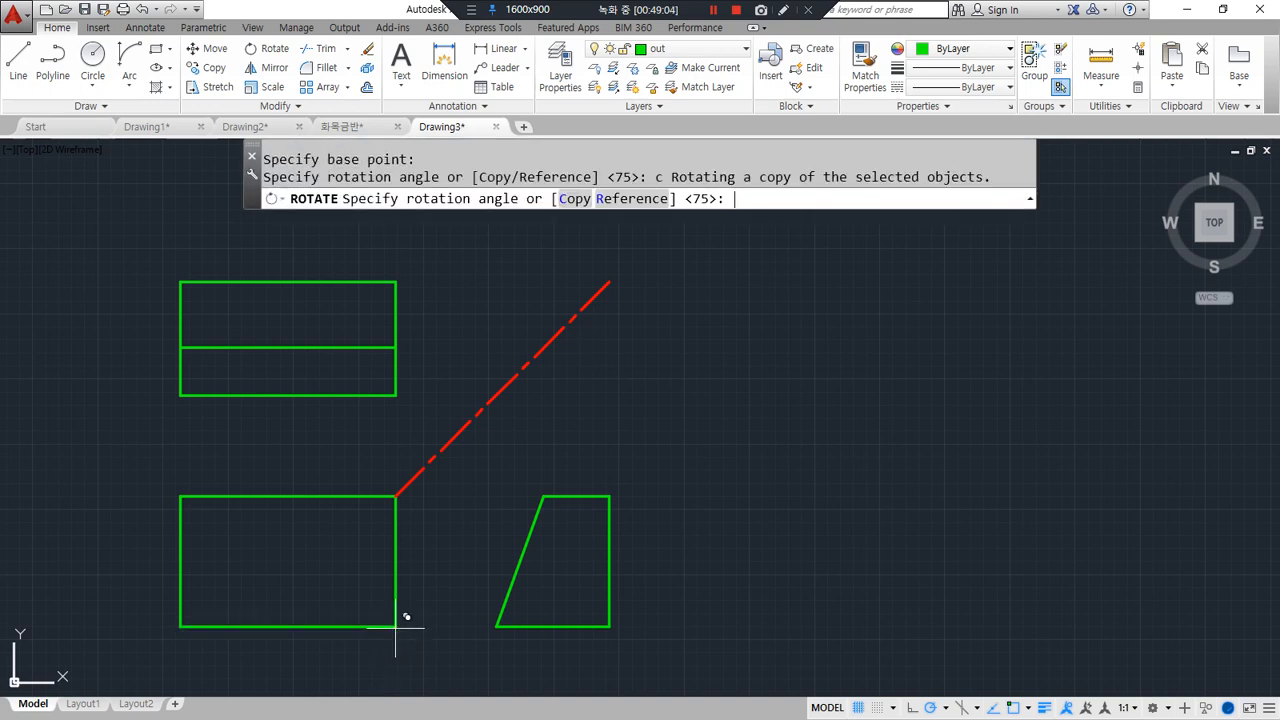
type("75")
key("space")
Fillet the front view's new slanted line with the top edge and erase the vertical right edge.
type("f")
key("space")
left_click(366, 526)
left_click(335, 493)
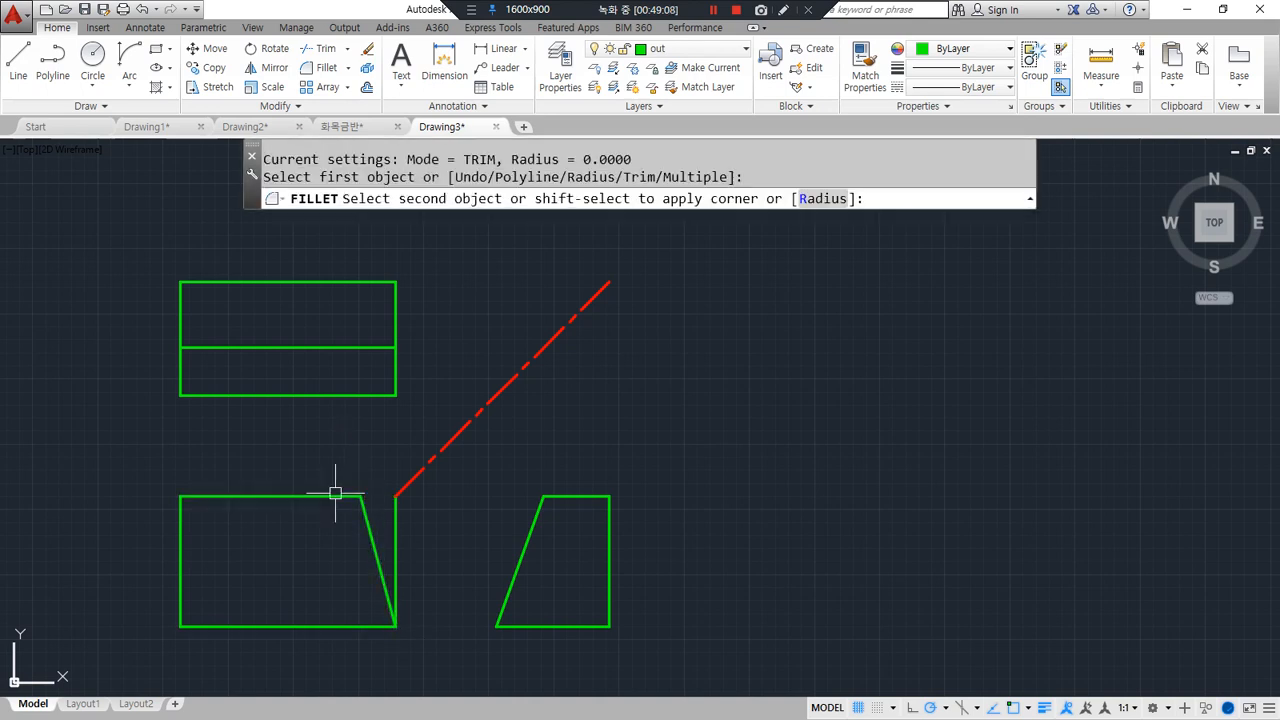
left_click(395, 525)
type("e")
key("space")
Draw a vertical line from the front view's upper-right corner up to the top view's upper edge.
type("l")
key("space")
left_click(360, 496)
left_click(360, 282)
key("space")
Fillet the vertical line with the top view's inner horizontal line to form a sharp corner.
type("f")
key("space")
key("Escape")
key("Escape")
key("space")
left_click(362, 330)
left_click(346, 347)
Draw a diagonal line from the top view's inner corner to its lower-right corner.
type("l")
key("space")
left_click(360, 347)
left_click(395, 395)
key("space")
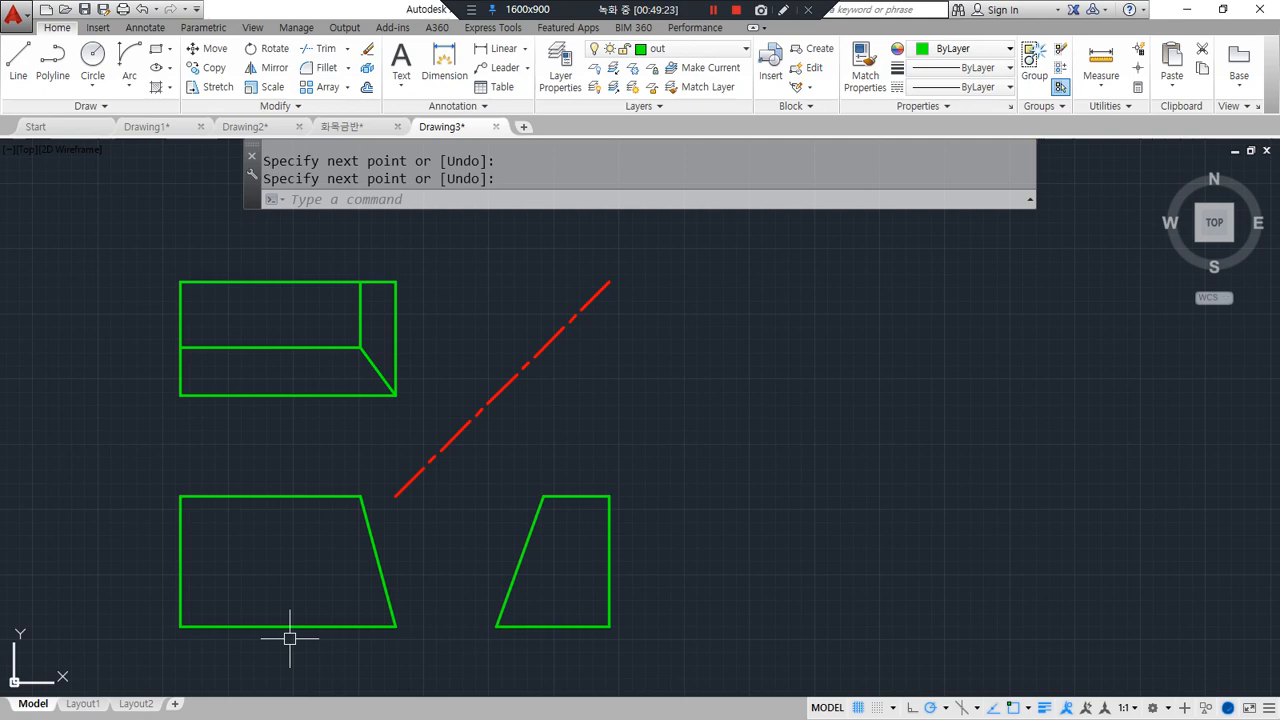
Offset the front view's slanted right edge 110 towards the left.
type("o")
key("space")
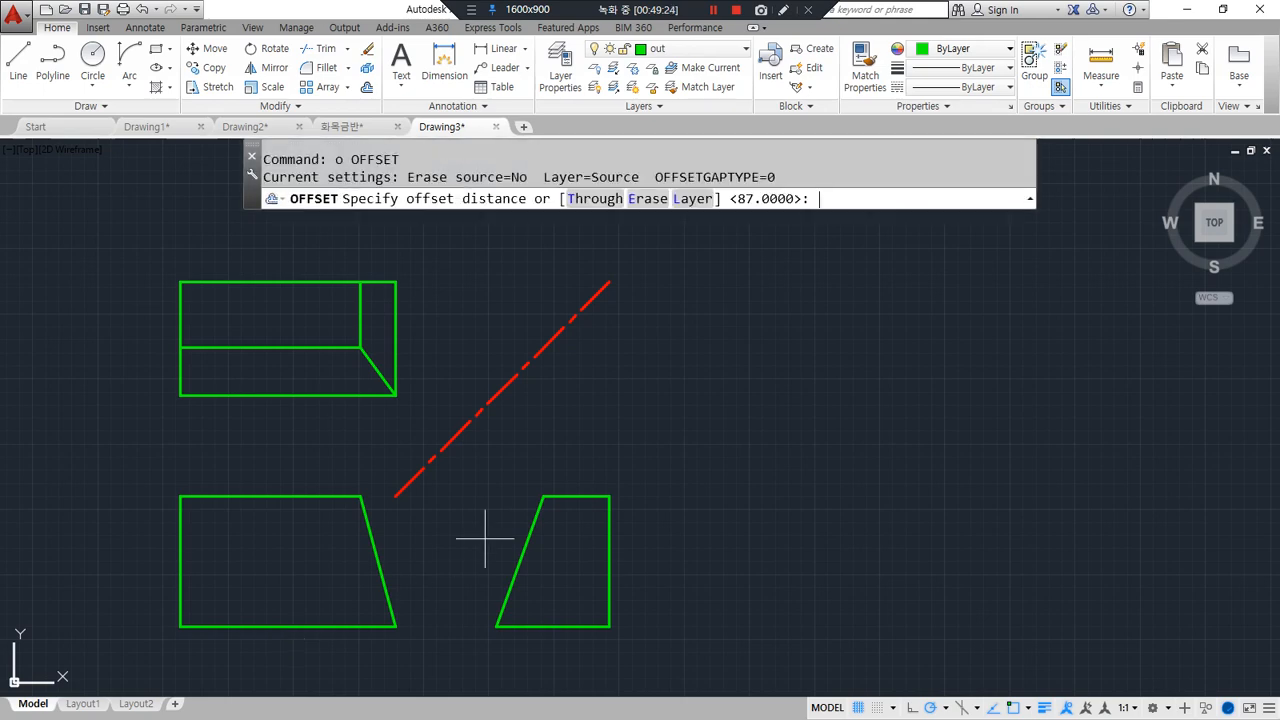
type("110")
key("space")
left_click(376, 557)
left_click(294, 551)
key("space")
Extend the offset slanted line up to the front view's top edge.
type("e")
key("space")
left_click(226, 548)
key("space")
Offset the inner slanted line 30 further to the left.
type("o")
key("space")
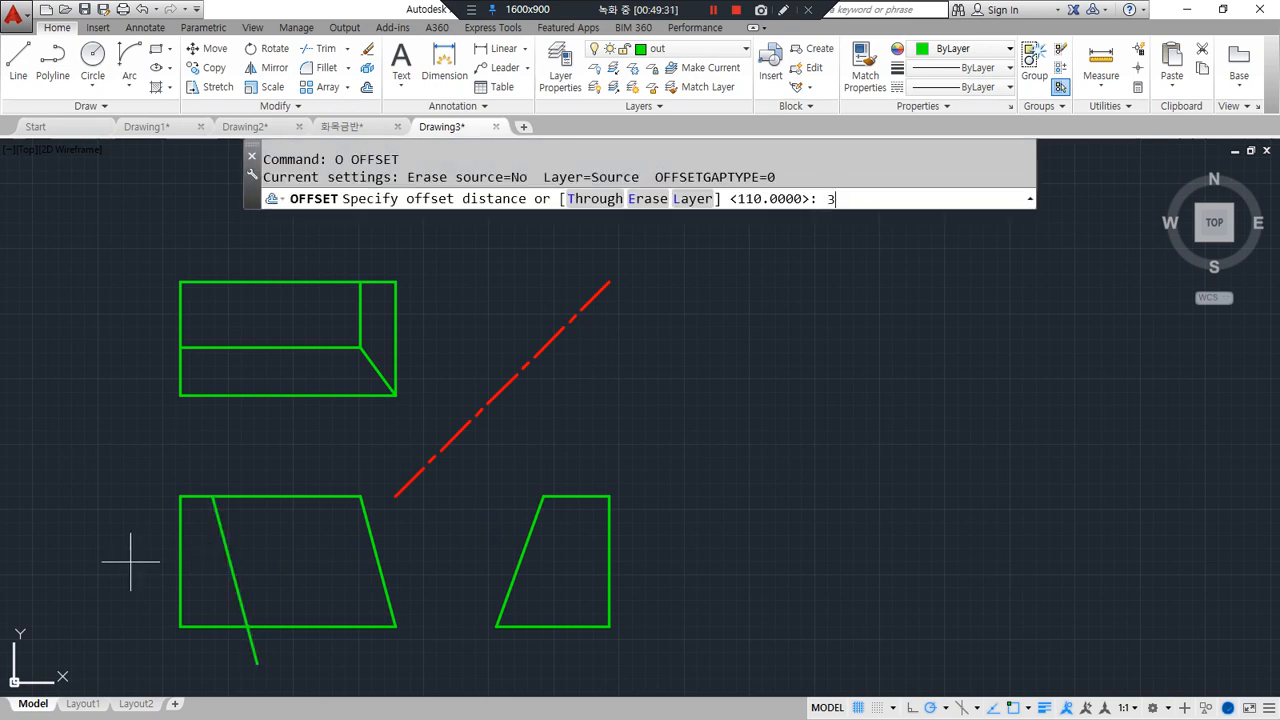
type("30")
key("space")
left_click(224, 538)
left_click(197, 538)
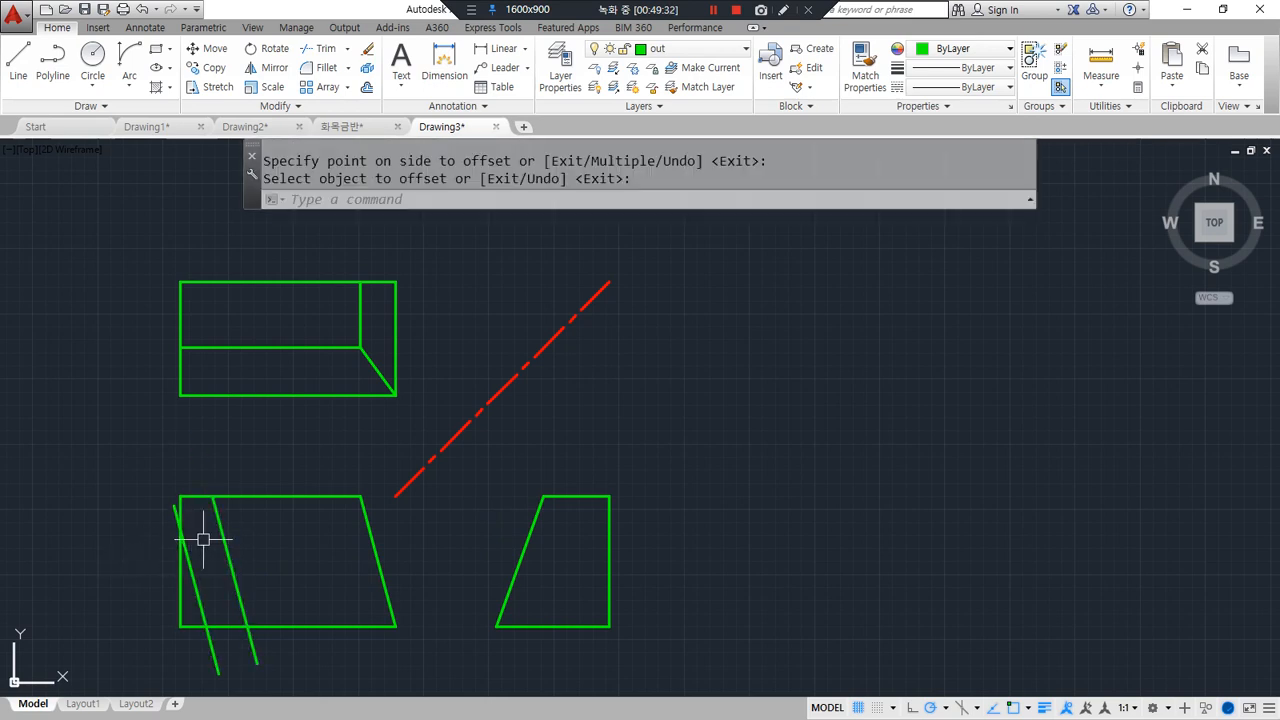
key("space")
Trim the part of the inner slanted line that overhangs the front view's bottom edge.
type("tr")
key("space")
key("space")
left_click(254, 651)
Fillet the outer slanted line with the front view's bottom edge and with its vertical left edge.
type("f")
key("space")
left_click(218, 629)
left_click(203, 614)
key("space")
left_click(192, 578)
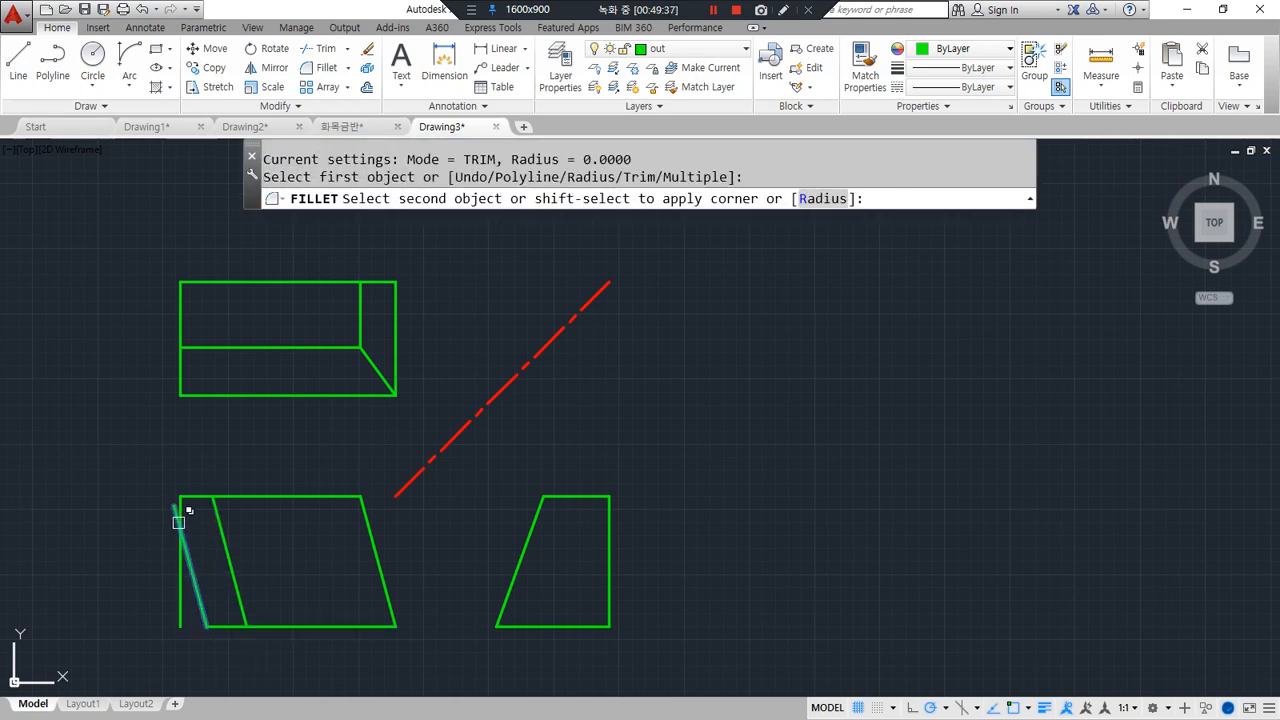
left_click(183, 508)
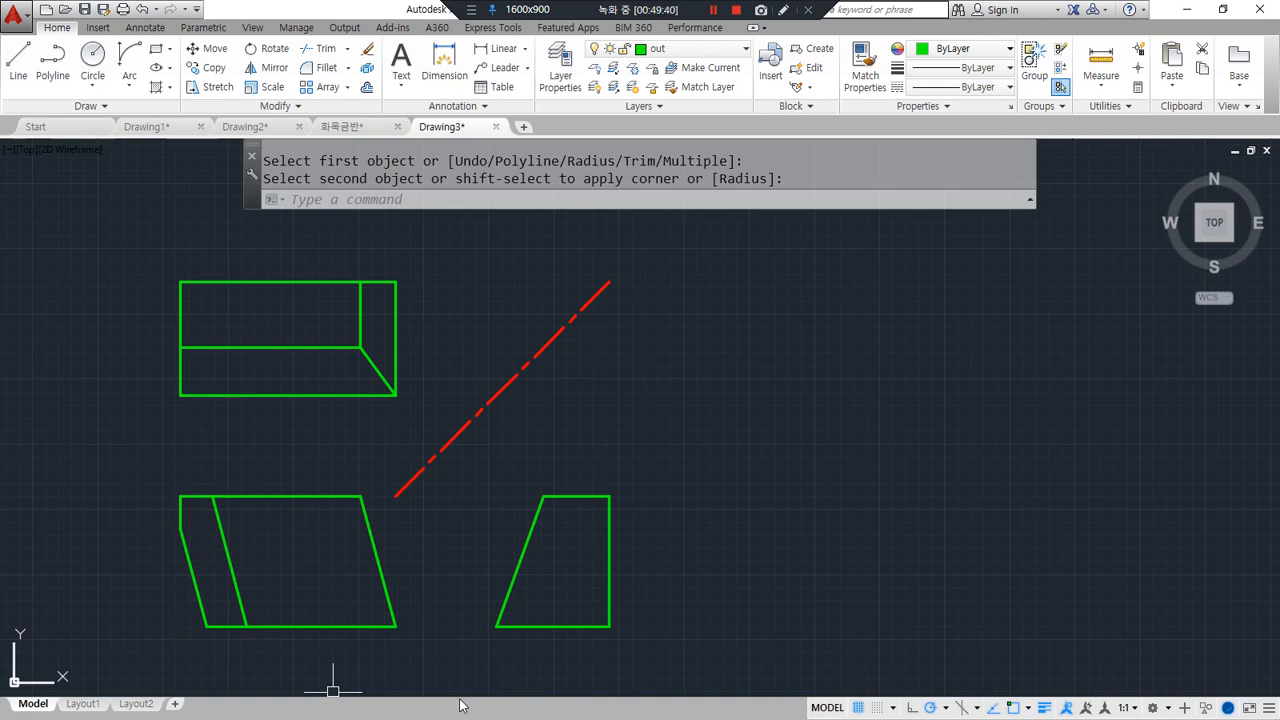
Offset the front view's top edge 56 downward.
type("o")
key("space")
type("56")
key("space")
left_click(262, 497)
left_click(234, 561)
key("space")
Fillet the inner slanted line with the offset horizontal line to form the notch's lower-left corner.
type("f")
key("space")
left_click(232, 554)
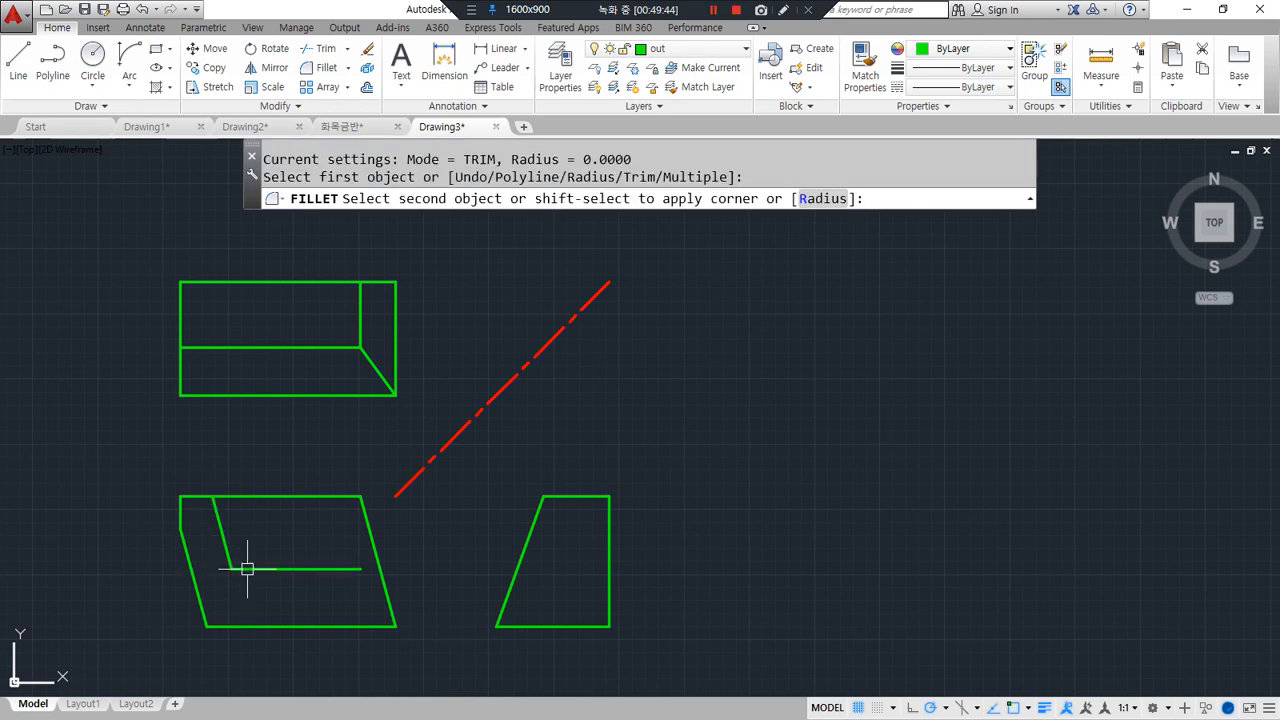
left_click(248, 569)
Offset the front view's short vertical left edge 110 to the right.
type("o")
key("space")
type("110")
key("space")
left_click(184, 512)
left_click(290, 518)
key("space")
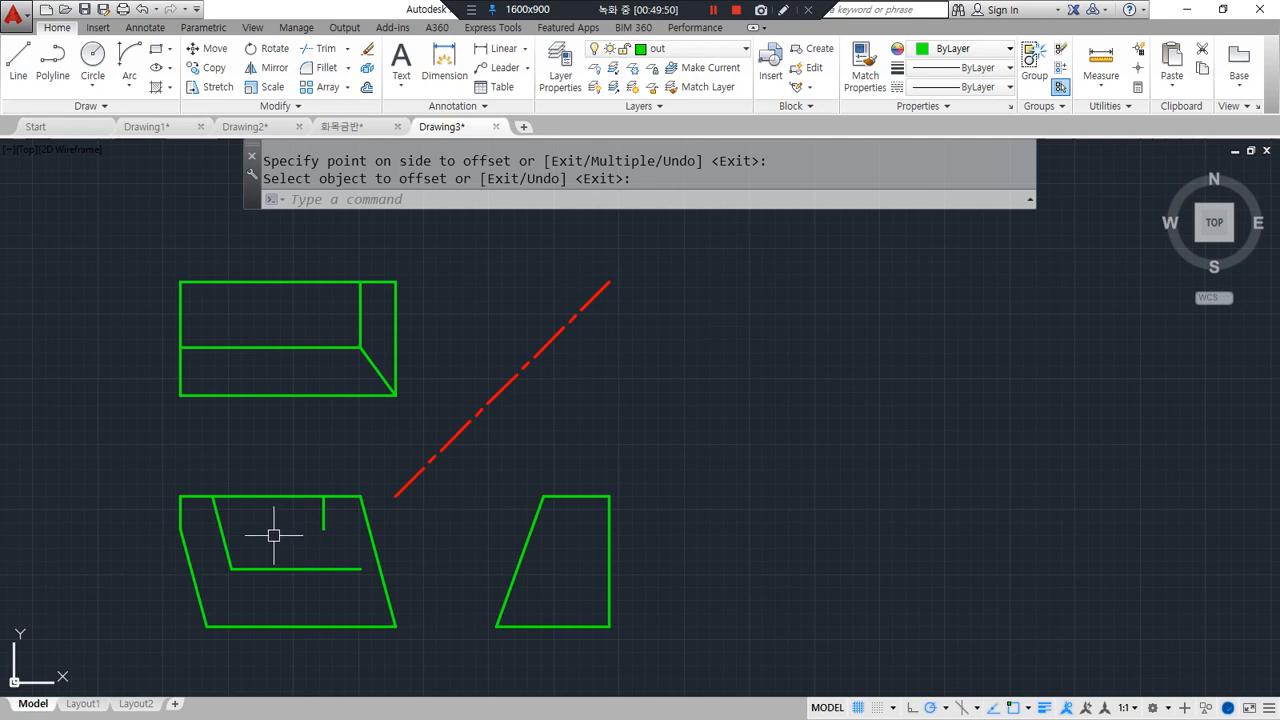
Rotate a copy of the notch's slanted left side by -40° about its lower end.
type("ro")
key("space")
left_click(220, 530)
key("space")
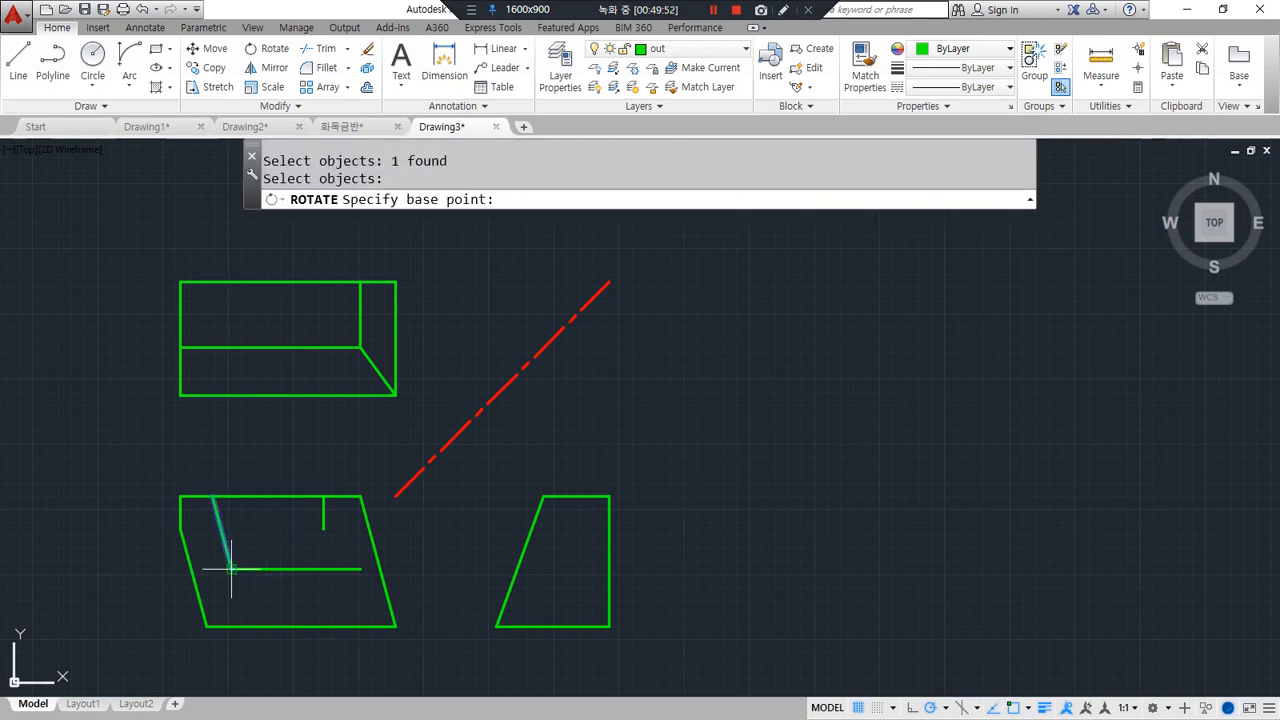
left_click(231, 569)
type("c")
key("space")
type("-4")
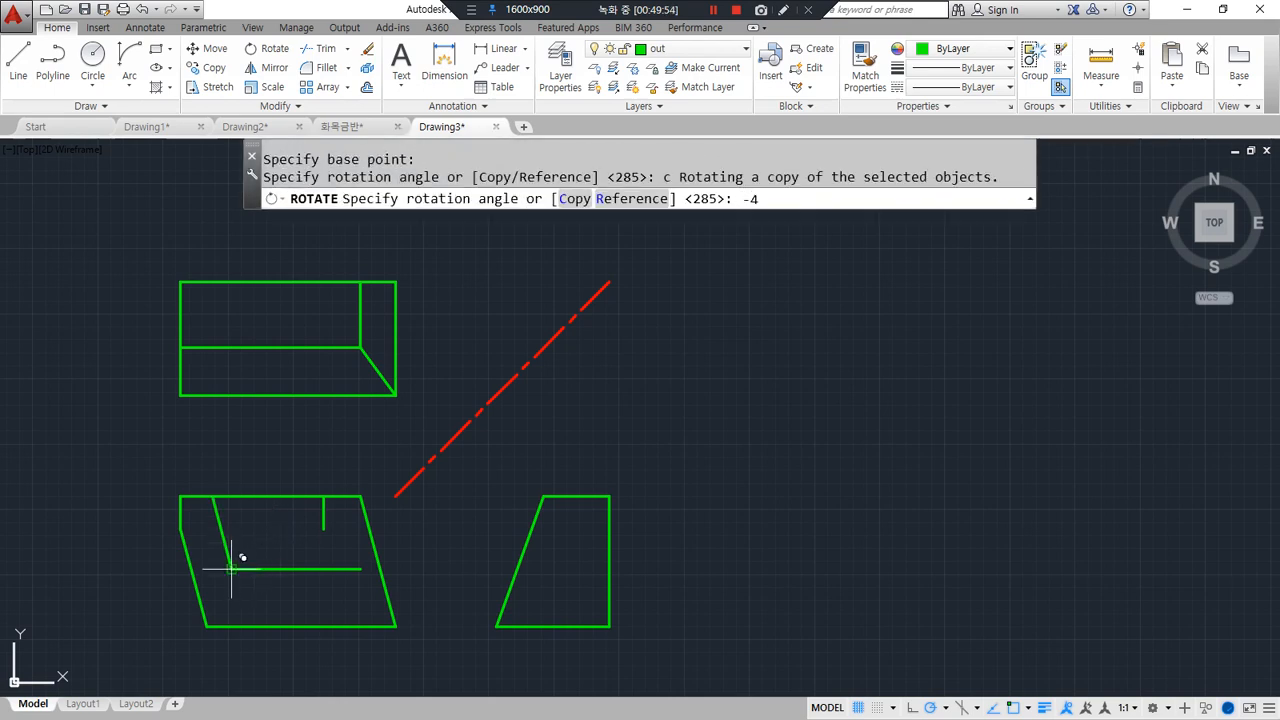
type("0")
key("space")
Move the rotated line by its upper end to the top end of the short vertical guide line.
type("m")
key("space")
left_click(251, 518)
key("space")
left_click(264, 502)
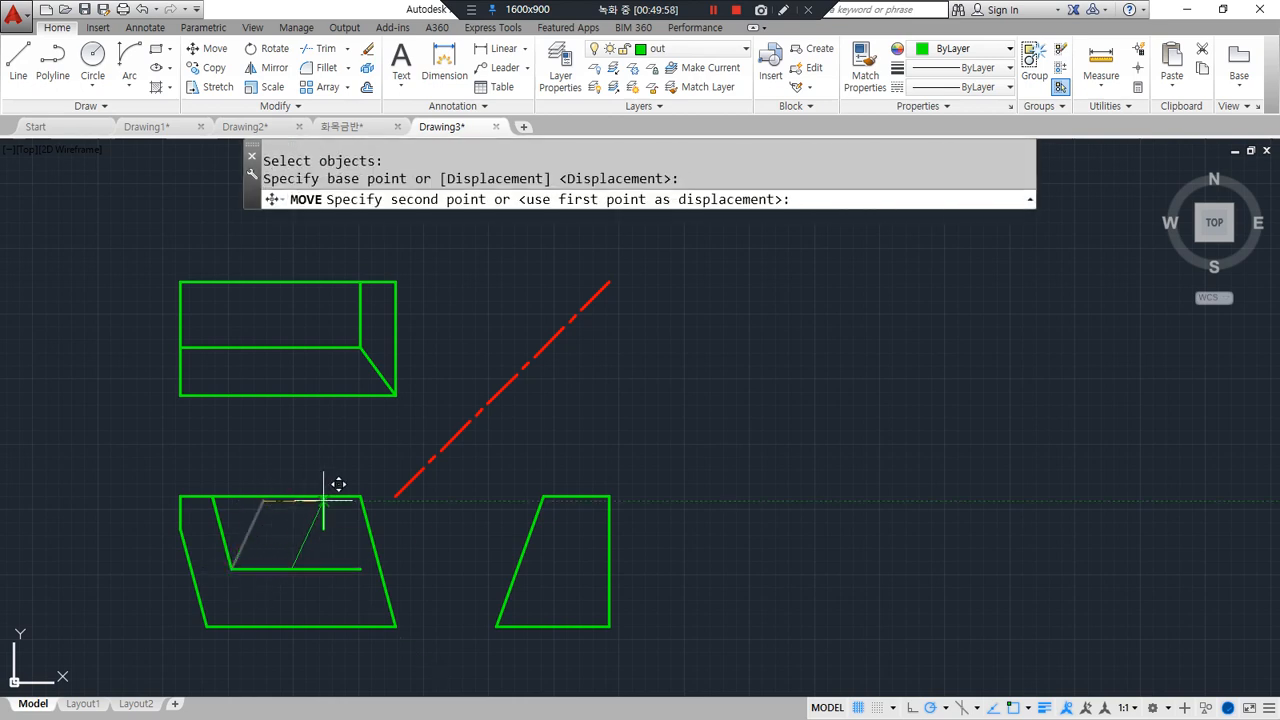
scroll(323, 497, "up", 8)
key("Escape")
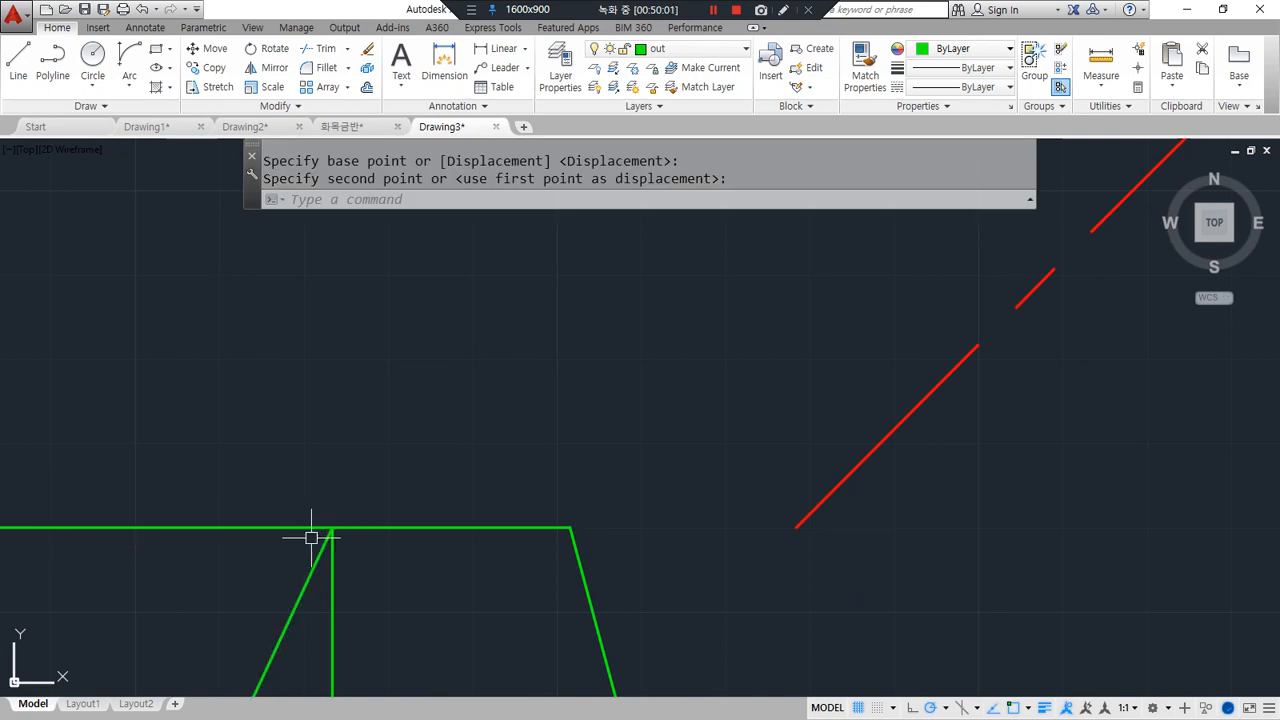
Erase the short vertical guide line inside the front view.
scroll(314, 531, "down", 4)
left_click(321, 588)
type("e")
key("space")
Fillet the moved slanted line with the notch's horizontal bottom line.
middle_click_drag(287, 619, 398, 476)
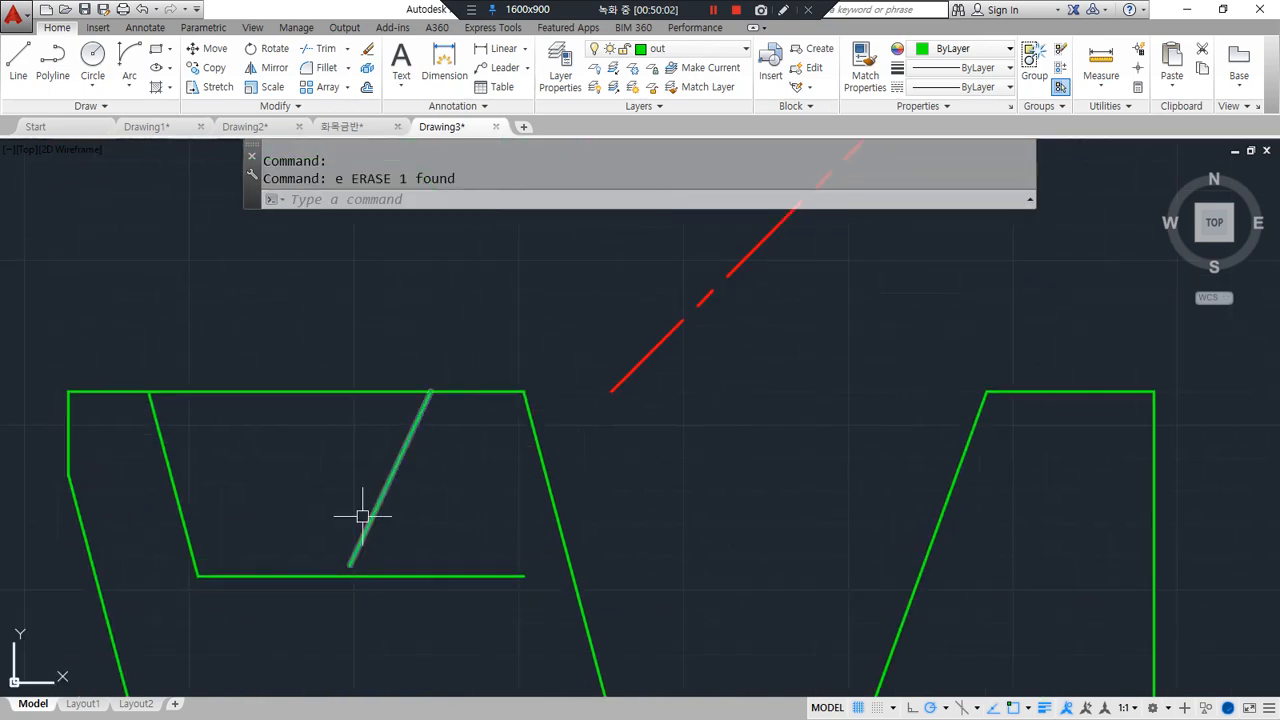
type("f")
key("space")
left_click(353, 545)
left_click(303, 576)
Trim the front view's top edge between the two slanted sides to open the notch.
type("tr")
key("space")
key("space")
left_click(272, 392)
key("space")
Project the two upper corners of the front view's notch vertically to the top view's upper edge with lines.
scroll(271, 517, "down", 8)
scroll(212, 523, "up", 3)
type("l")
key("space")
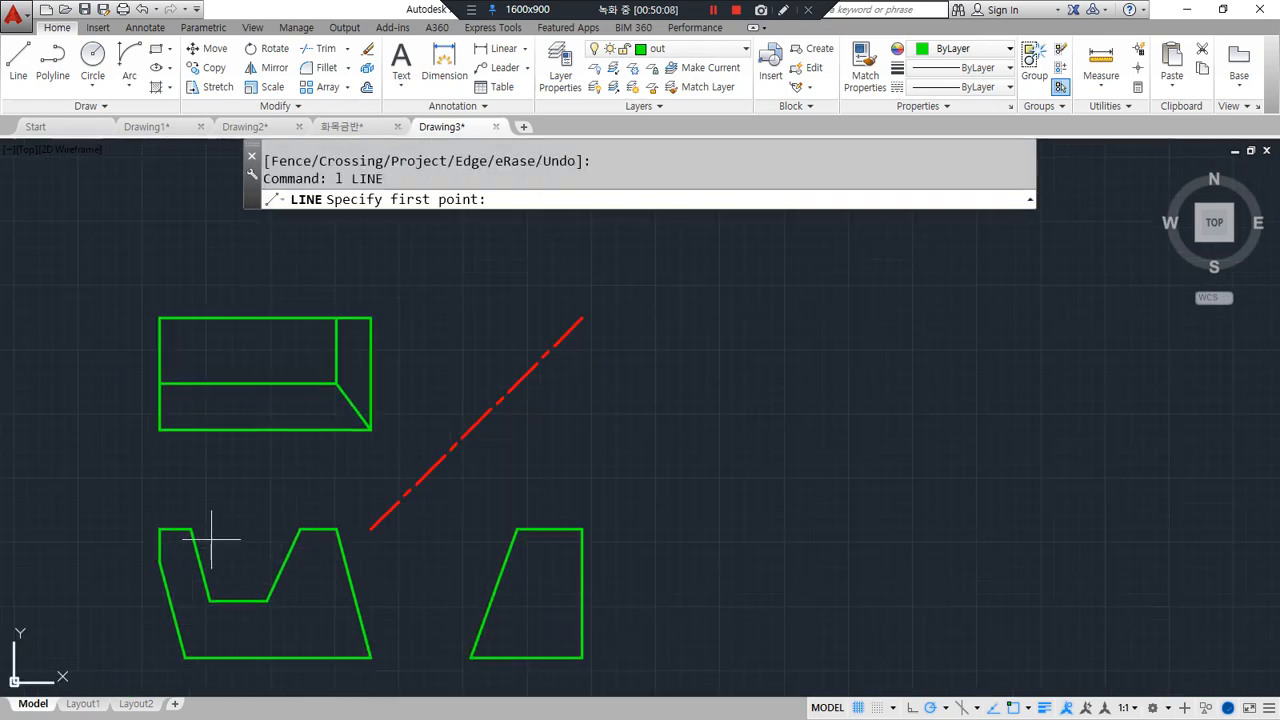
left_click(190, 529)
left_click(190, 319)
key("Return")
key("Return")
left_click(300, 528)
left_click(292, 320)
key("Return")
Trim both projection lines below the top view's inner horizontal edge.
type("tr")
key("Return")
key("Return")
left_click(307, 409)
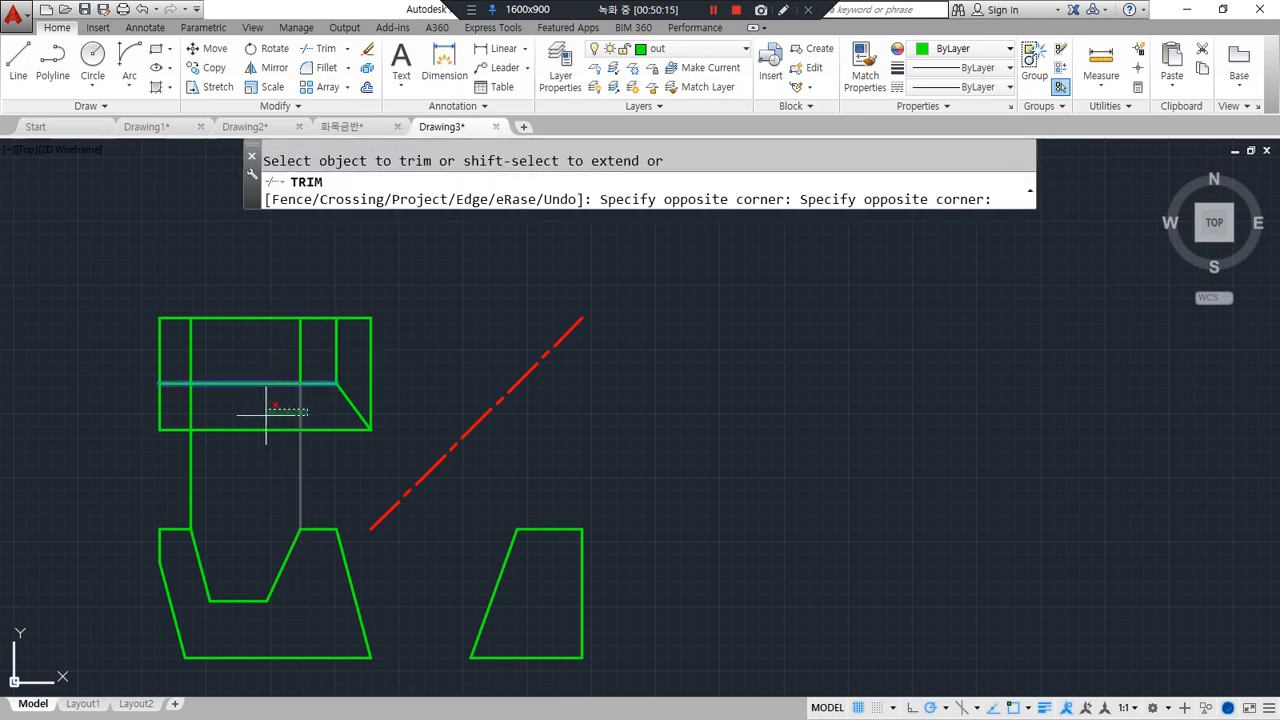
left_click(192, 403)
key("Return")
Project both bottom corners of the front view's notch vertically to the top view's upper edge.
type("l")
key("Return")
left_click(267, 600)
left_click(267, 318)
key("Return")
key("Return")
left_click(210, 600)
left_click(210, 318)
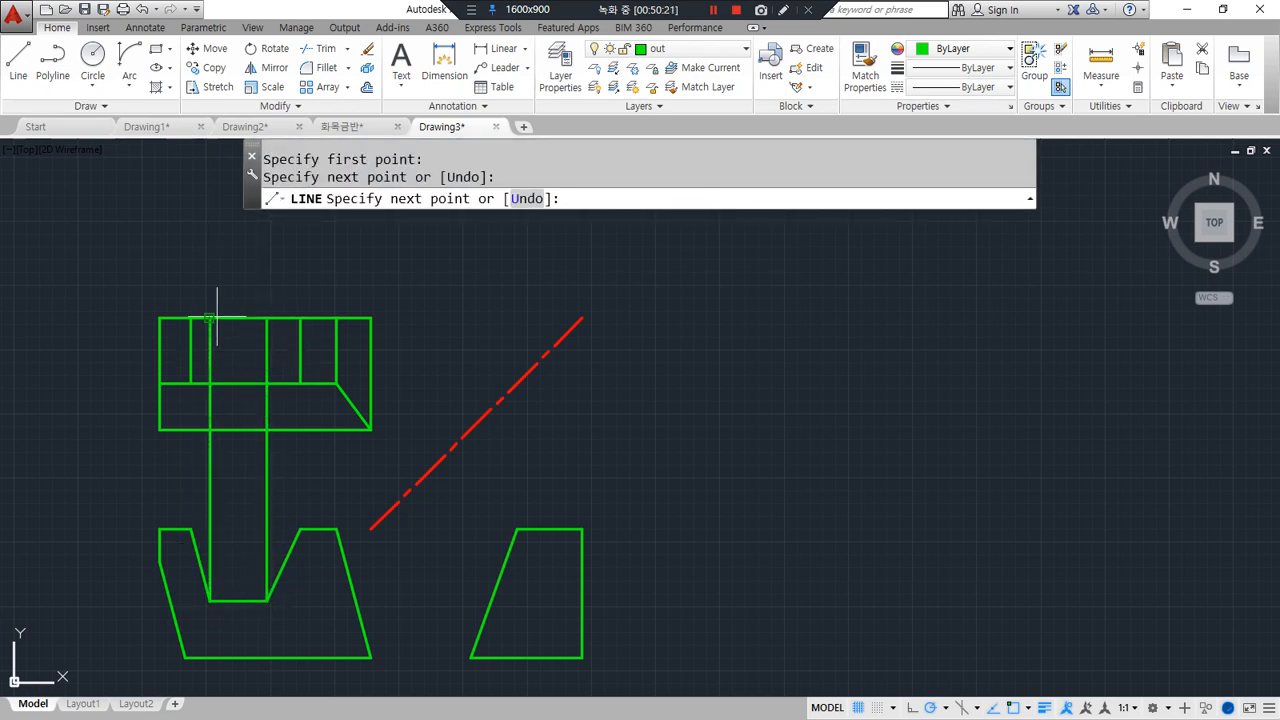
key("Return")
Draw a horizontal line from the notch's bottom corner in the front view to the side view's vertical edge.
key("Return")
left_click(267, 600)
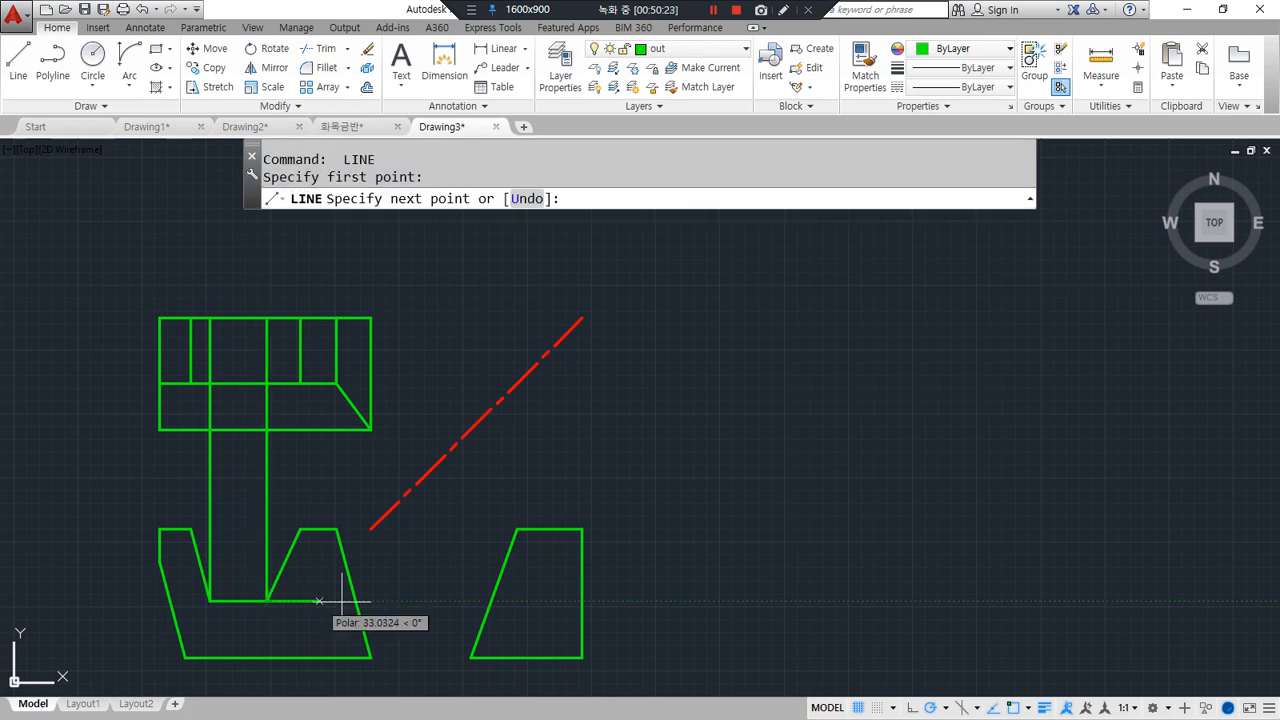
left_click(582, 600)
key("Return")
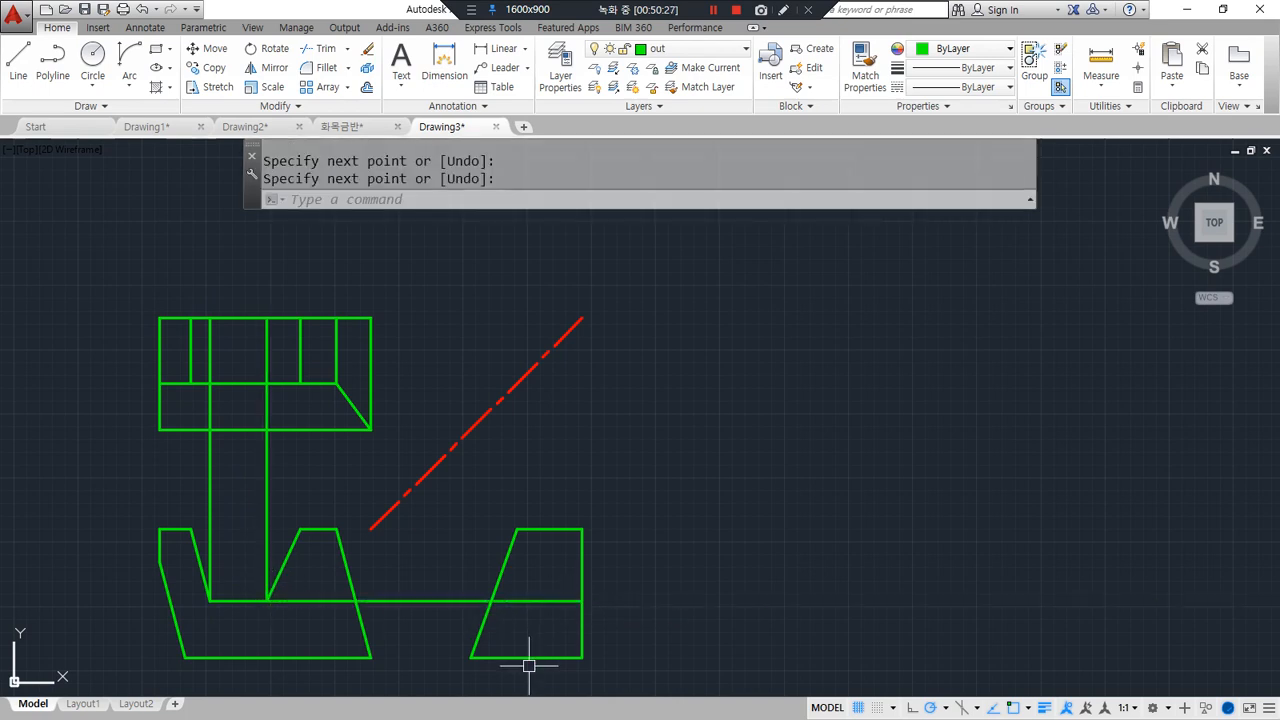
Offset the side view's slanted edge 30 toward the inside of the view.
type("o")
key("Return")
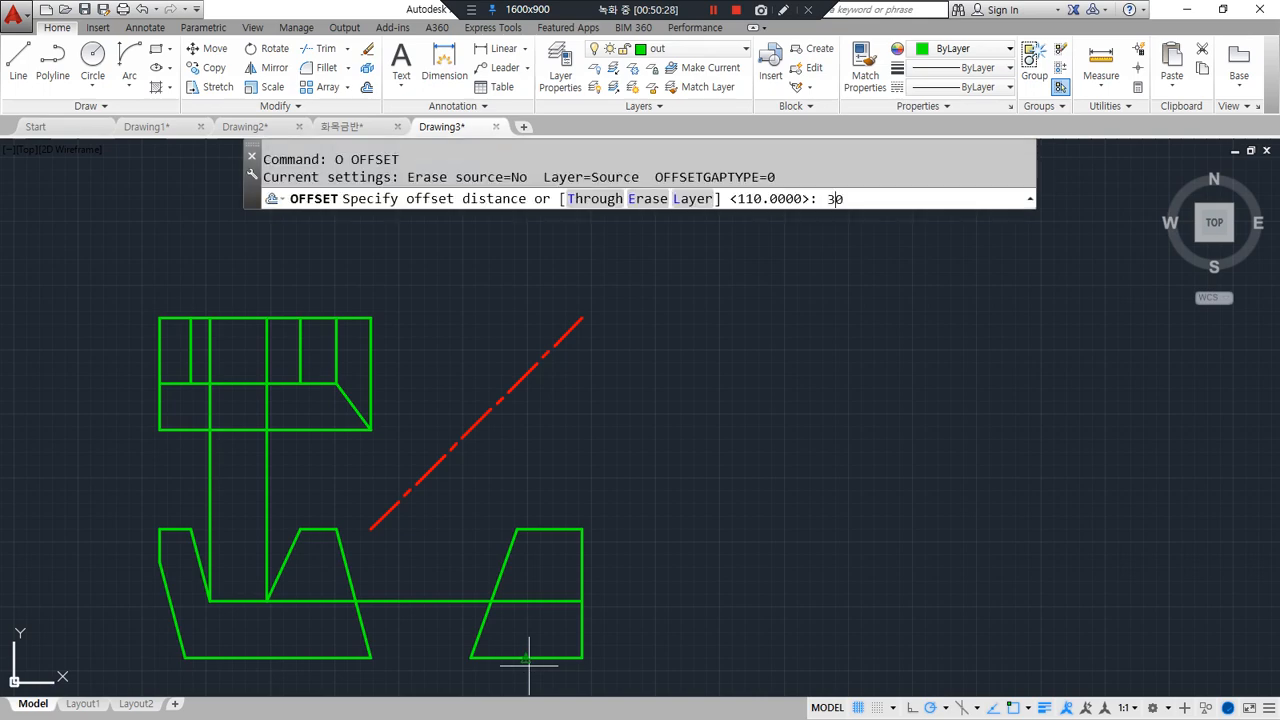
key("Return")
left_click(506, 565)
left_click(531, 591)
key("Return")
Fillet the offset slanted line with the horizontal notch line and extend its upper end to the side view's top edge.
type("f")
key("Return")
left_click(515, 600)
left_click(533, 586)
type("ex")
key("Return")
key("Return")
key("Escape")
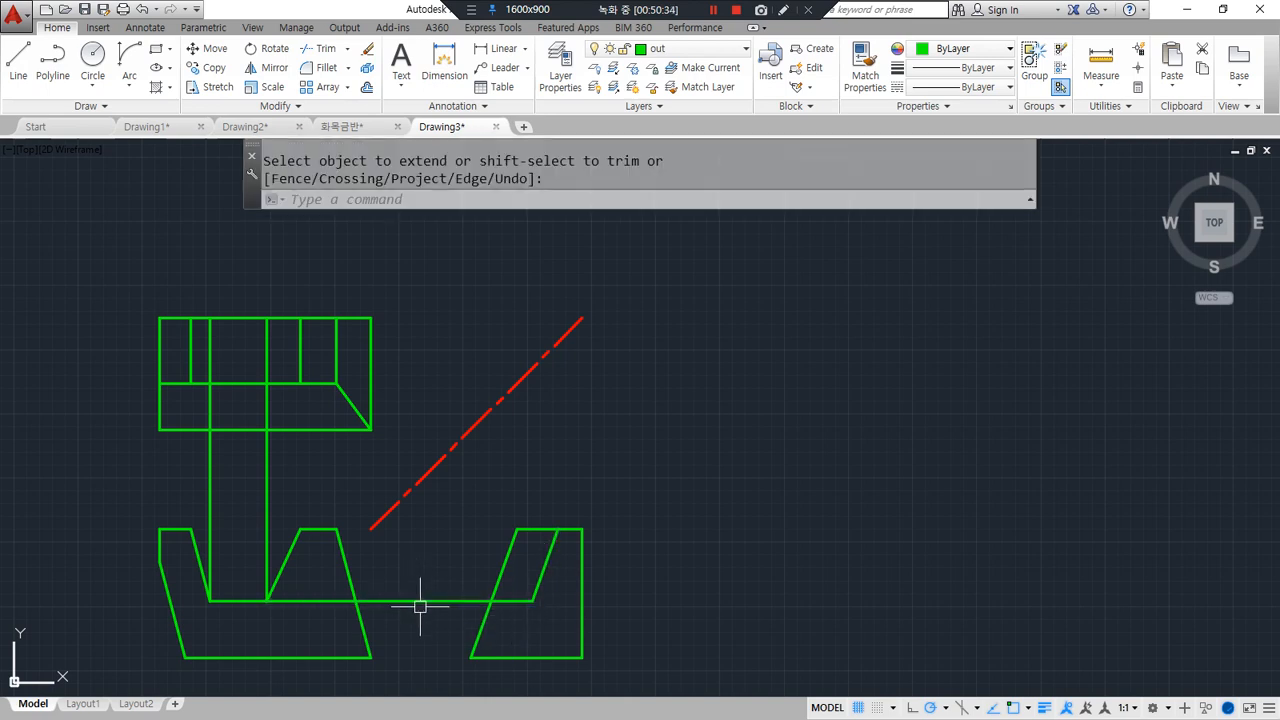
Trim the horizontal notch line outside the side view, using the outer slanted edge as the boundary.
type("t")
key("Return")
left_click(500, 583)
key("Return")
left_click(461, 601)
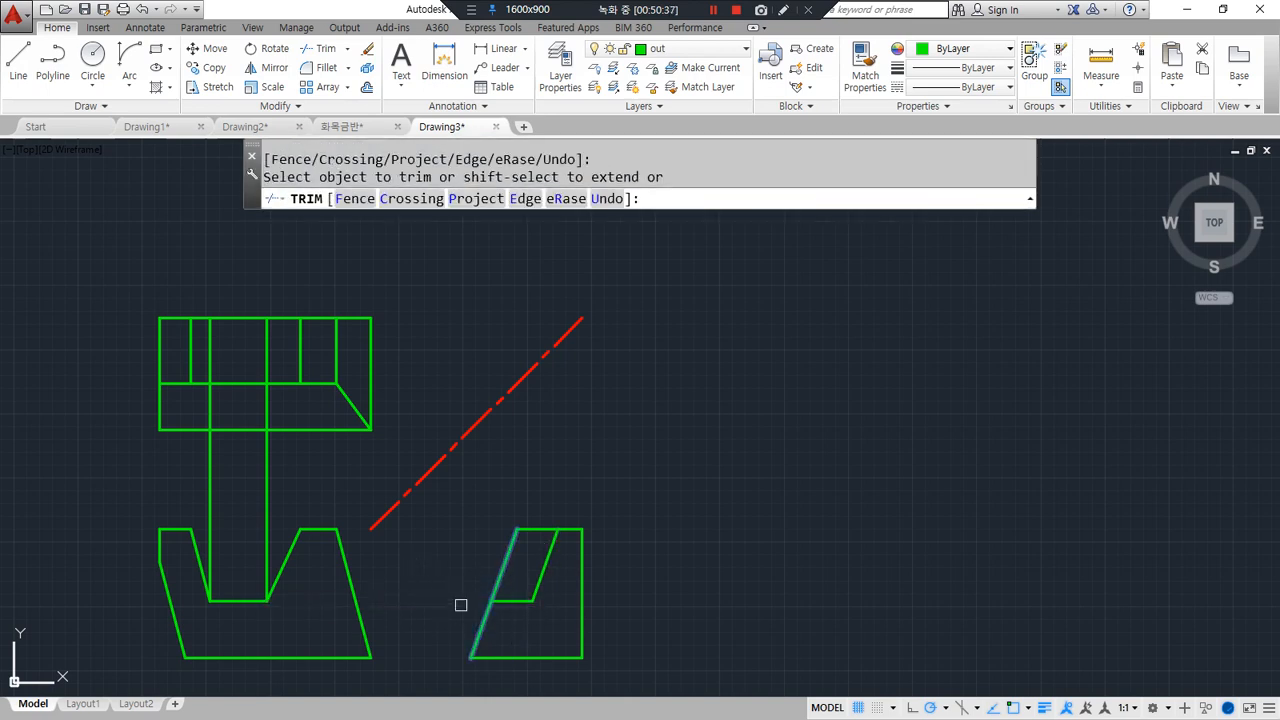
key("Return")
Draw a vertical line from the inner corner of the side view's notch floor up to the diagonal miter line.
type("l")
key("Return")
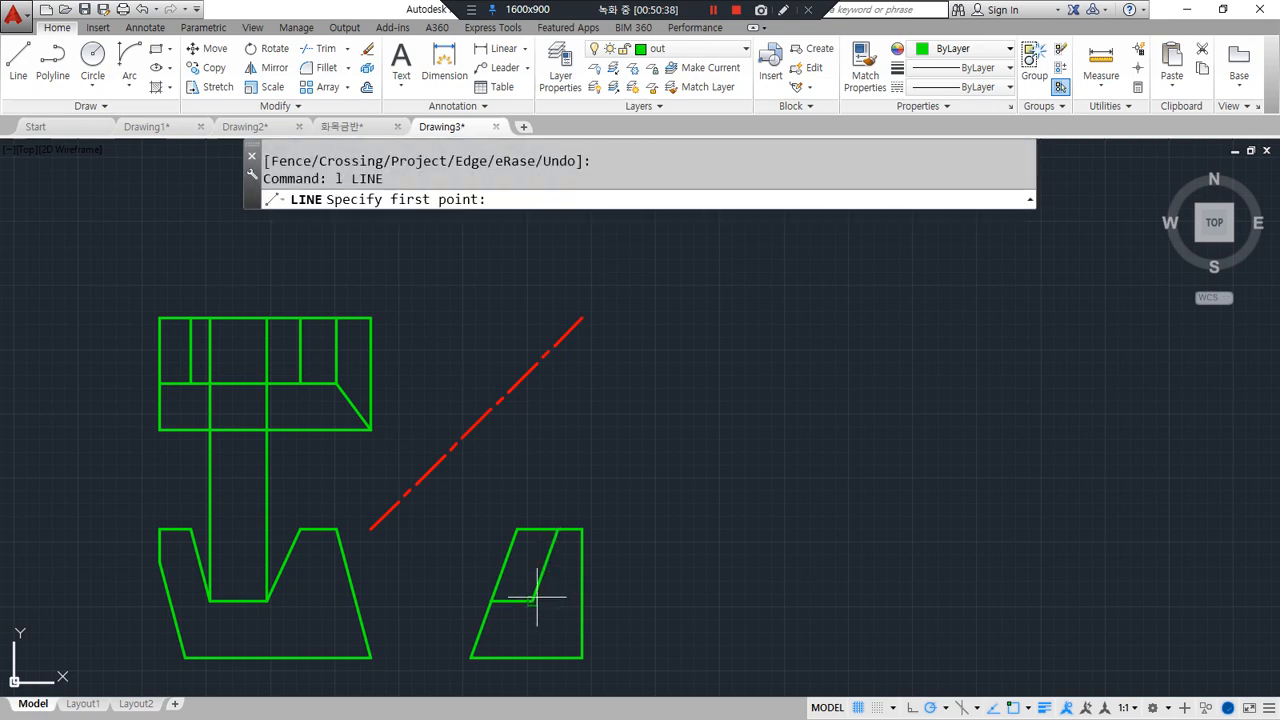
left_click(532, 601)
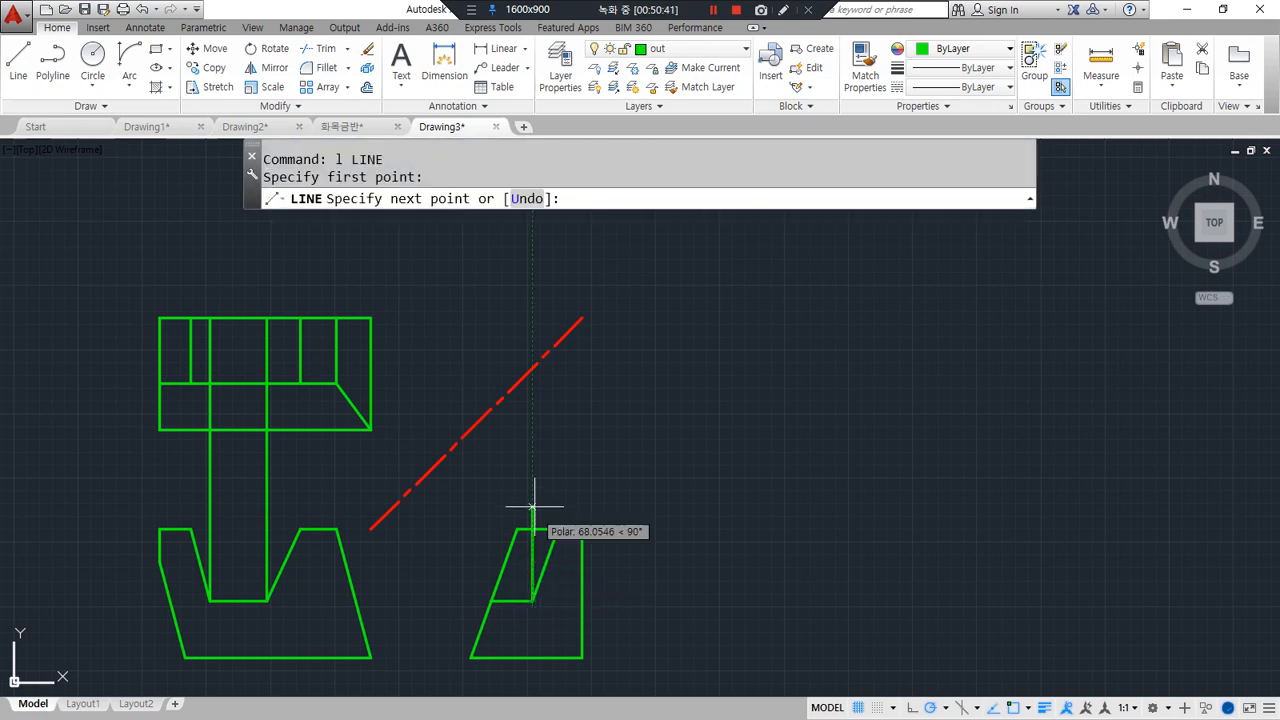
left_click(532, 368)
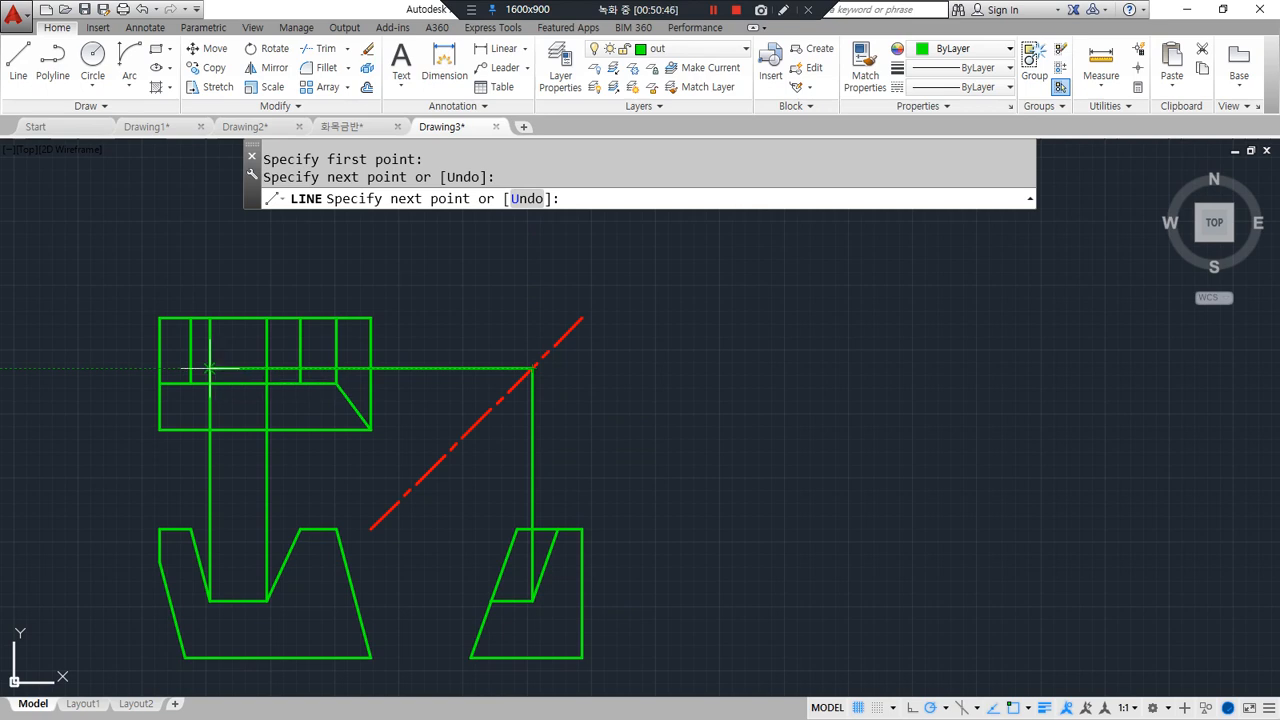
key("Escape")
Project the outer end of the side view's notch floor up to the miter line and across to the top view.
key("space")
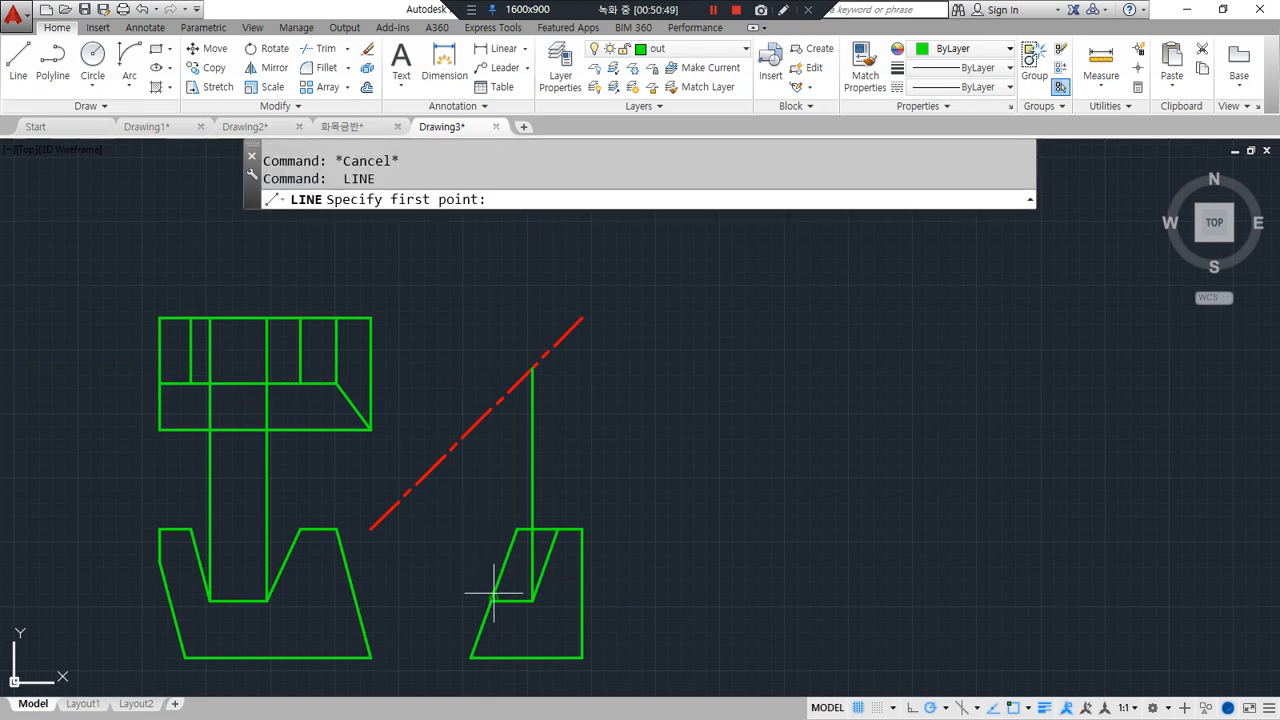
left_click(490, 601)
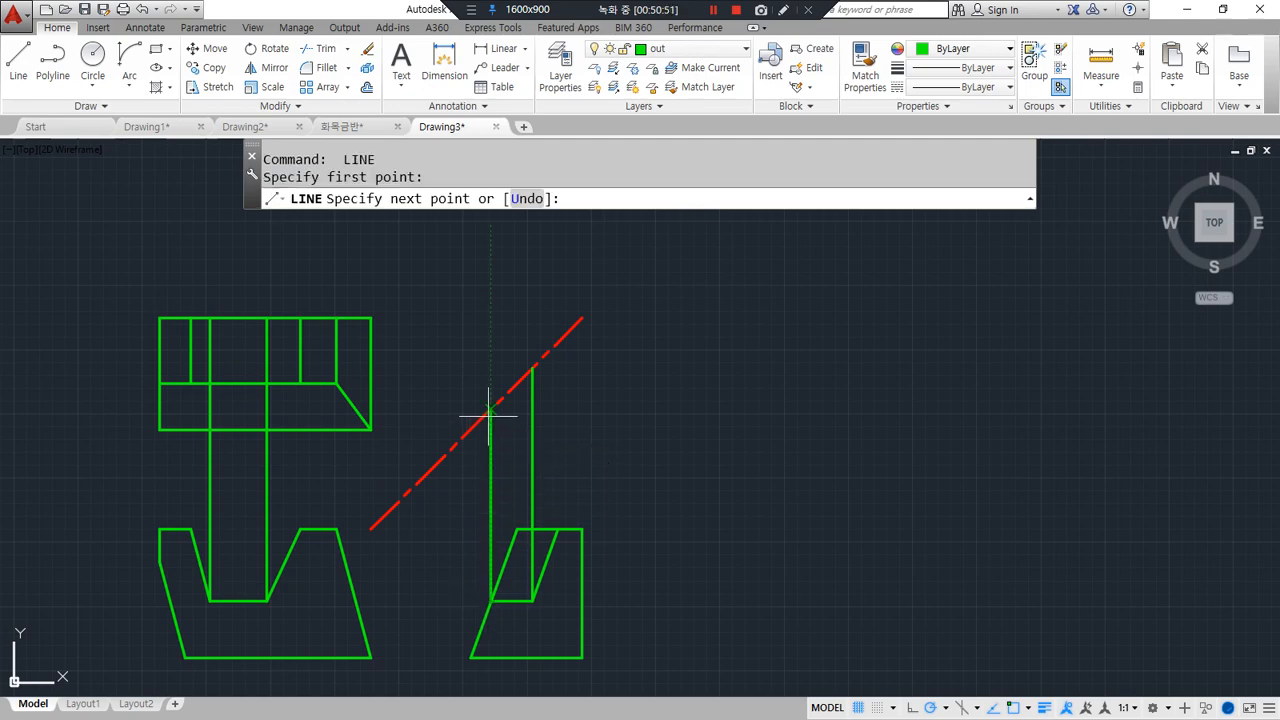
left_click(490, 408)
left_click(212, 408)
key("space")
Fillet the projected horizontal line with the two vertical notch floor lines in the top view.
type("f")
key("space")
left_click(209, 400)
left_click(266, 400)
Erase the two vertical projection lines between the side view and the miter line.
left_click(583, 511)
left_click(470, 472)
type("e")
key("space")
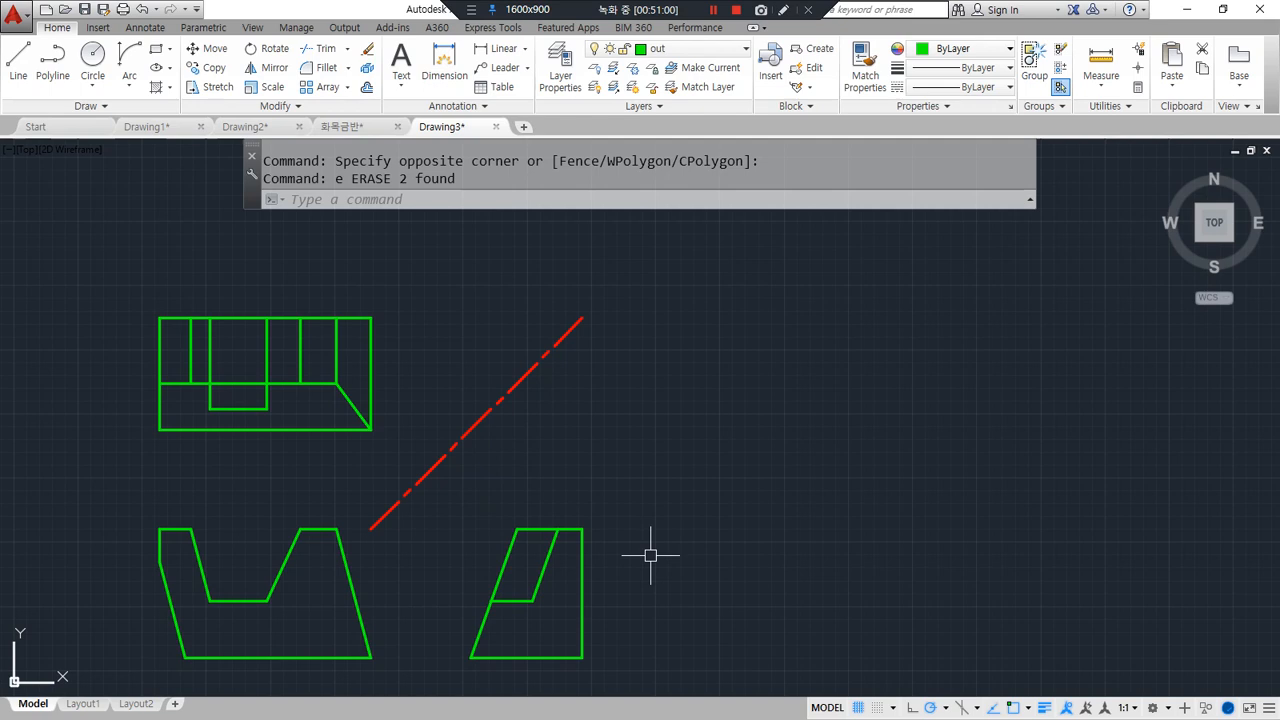
Connect the notch floor's two lower corners in the top view to the adjacent upper notch edge ends with slanted lines.
scroll(270, 377, "up", 2)
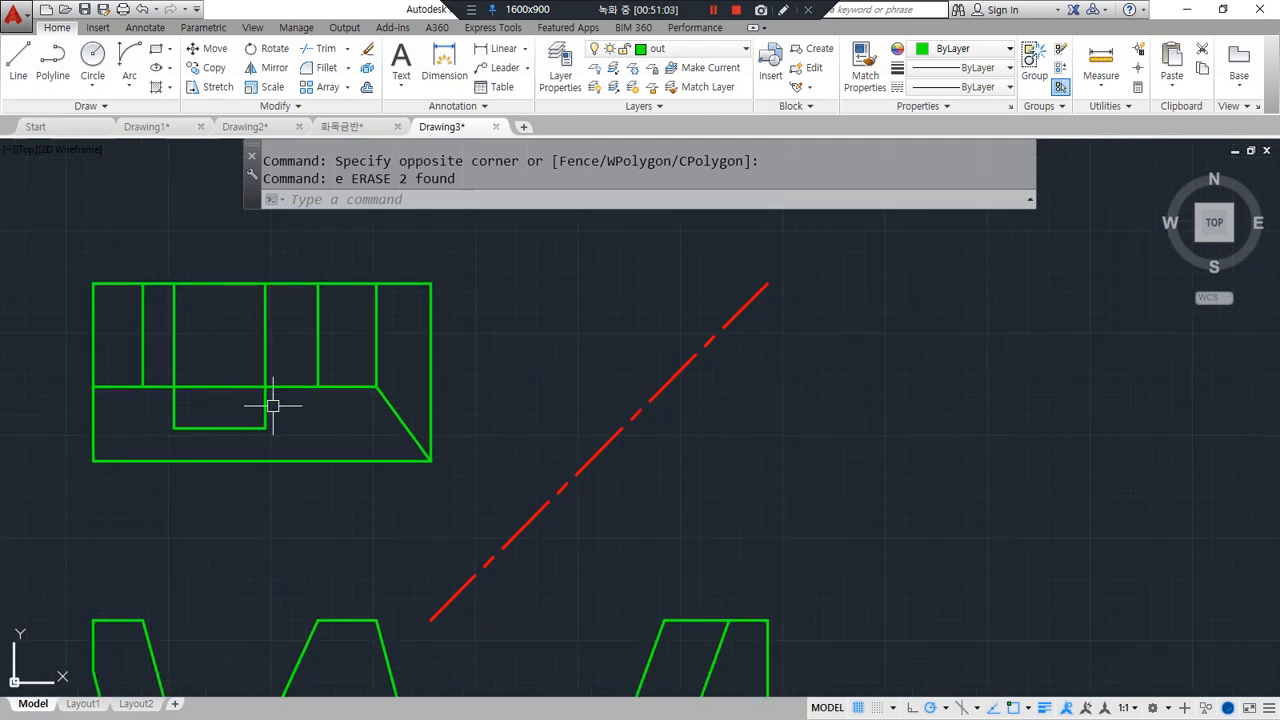
type("l")
key("space")
left_click(318, 386)
left_click(265, 428)
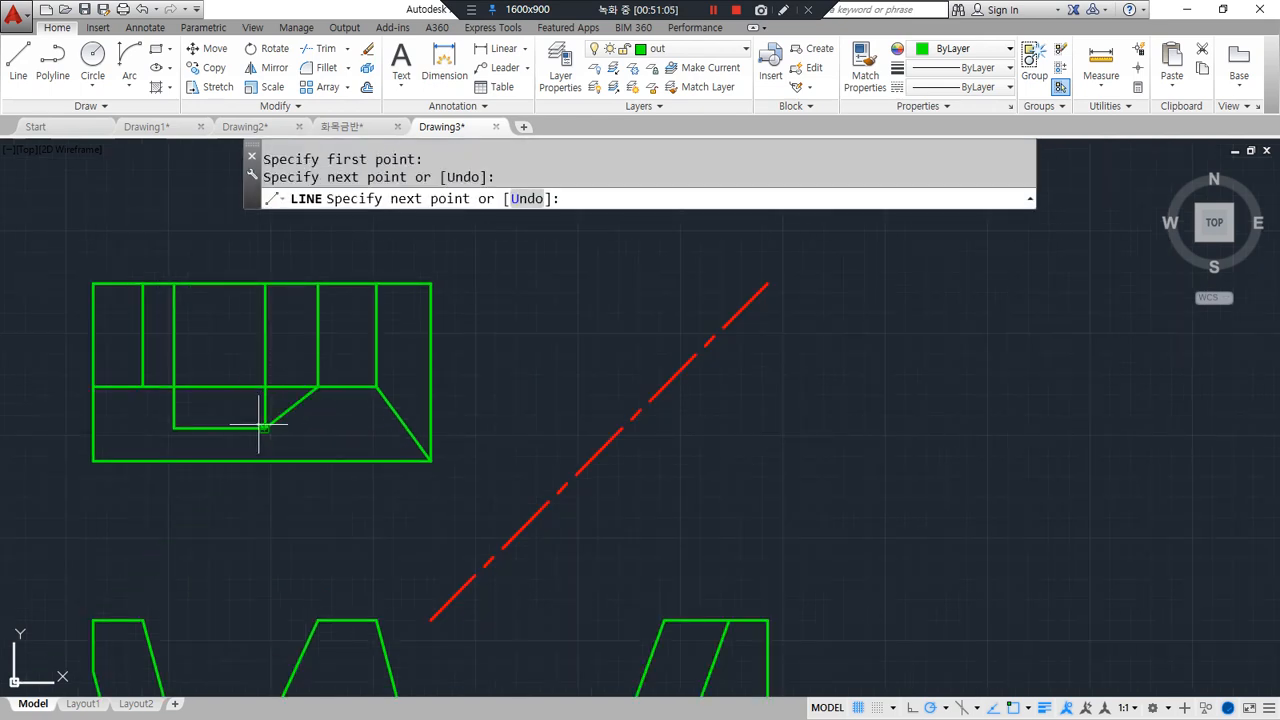
key("space")
key("space")
left_click(174, 428)
left_click(142, 386)
key("space")
Trim the top view's inner horizontal edge between the two slanted notch lines.
type("t")
key("space")
key("space")
left_click(157, 387)
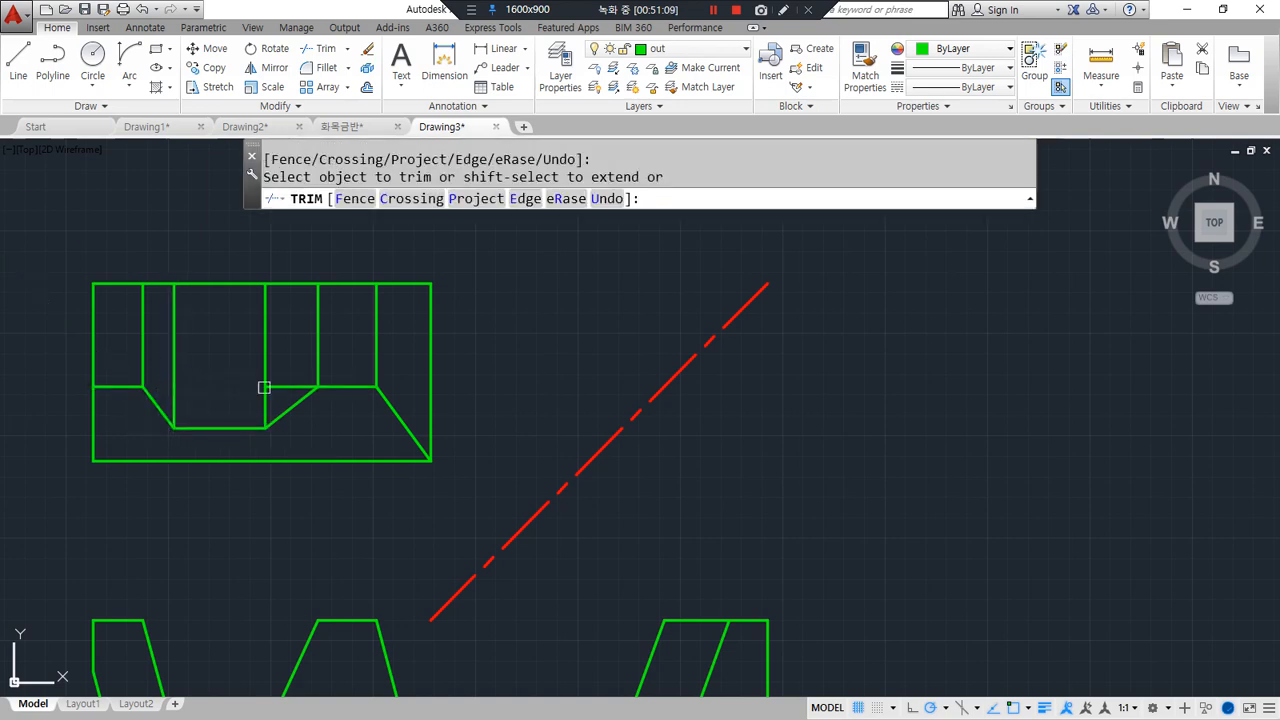
key("space")
scroll(263, 477, "down", 2)
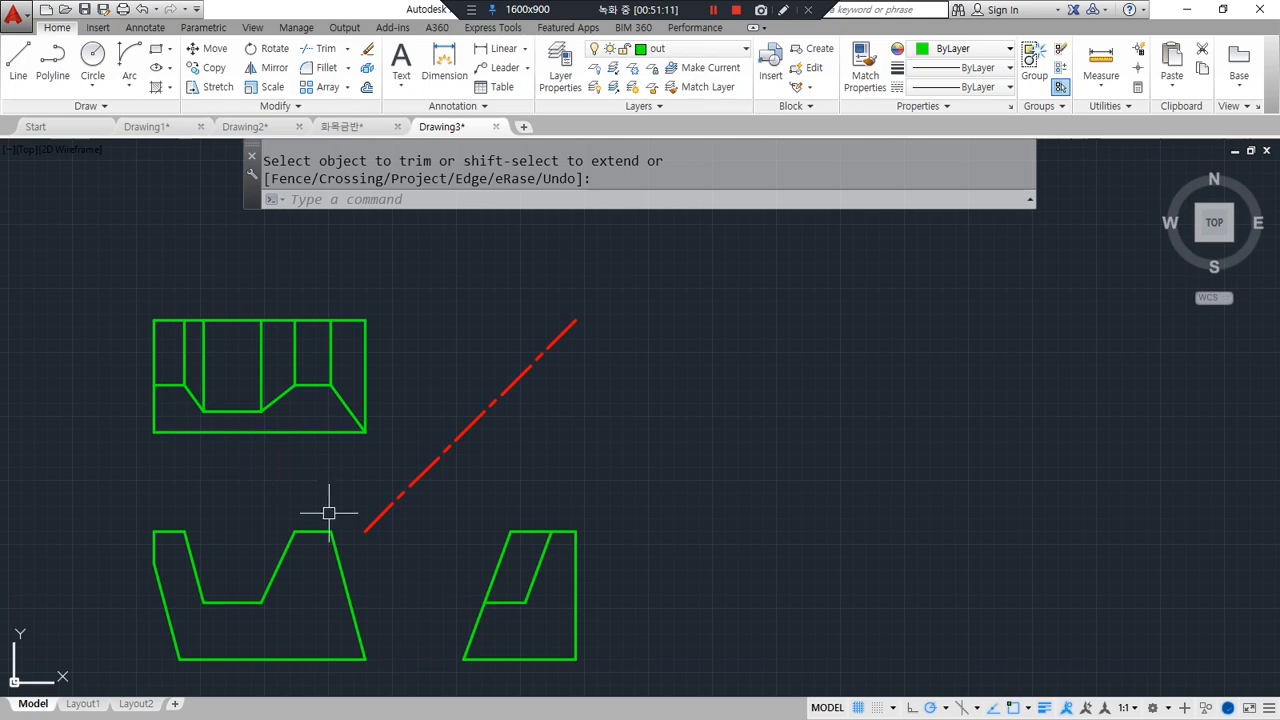
key("Escape")
key("Escape")
type("l")
key("space")
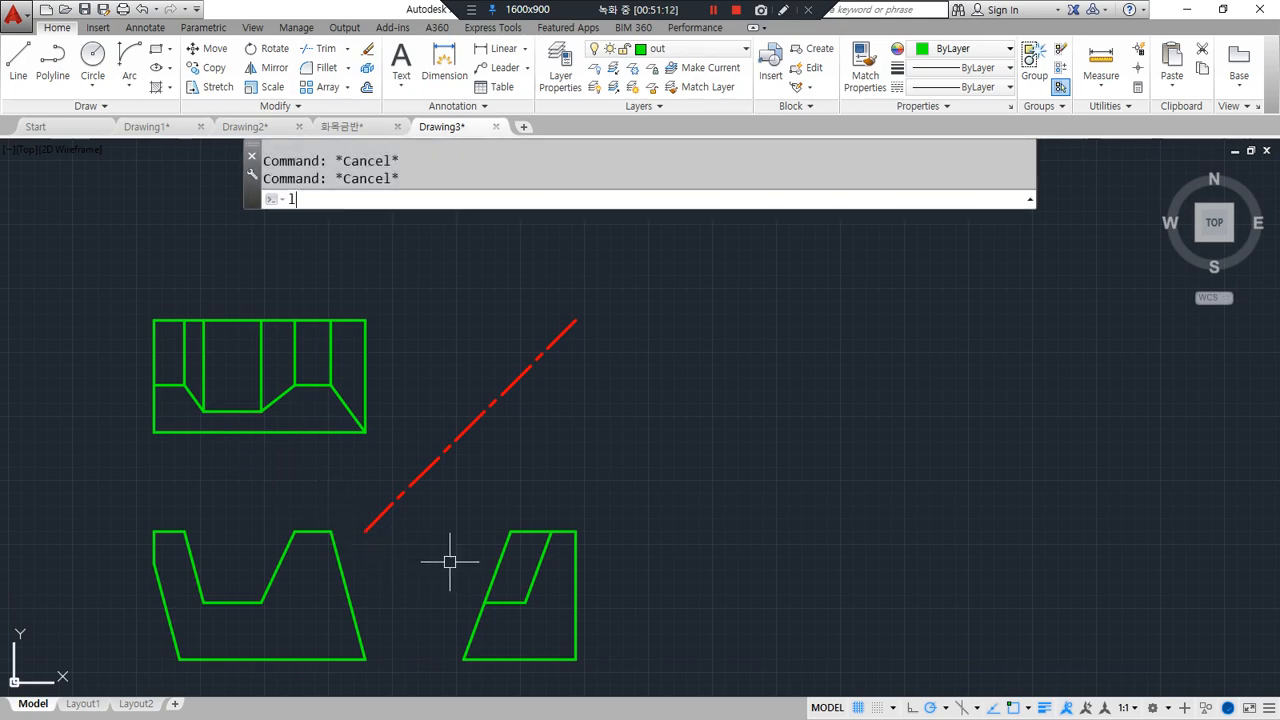
left_click(524, 602)
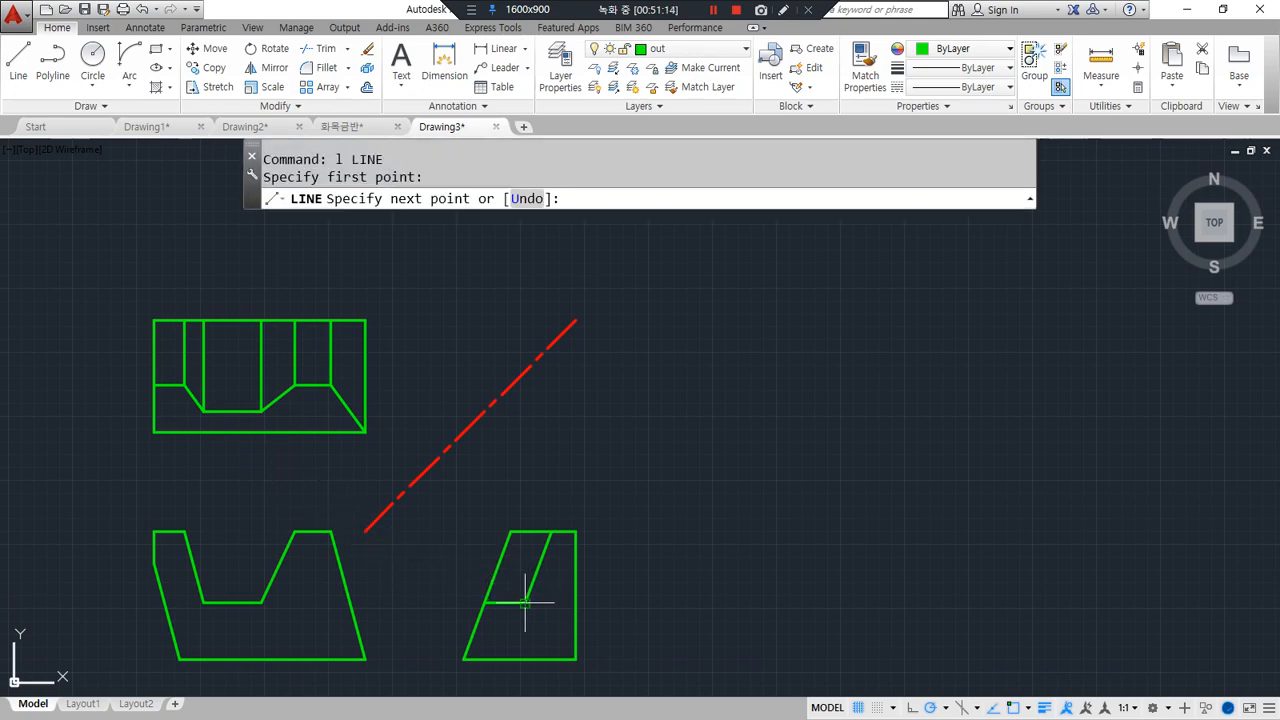
key("Escape")
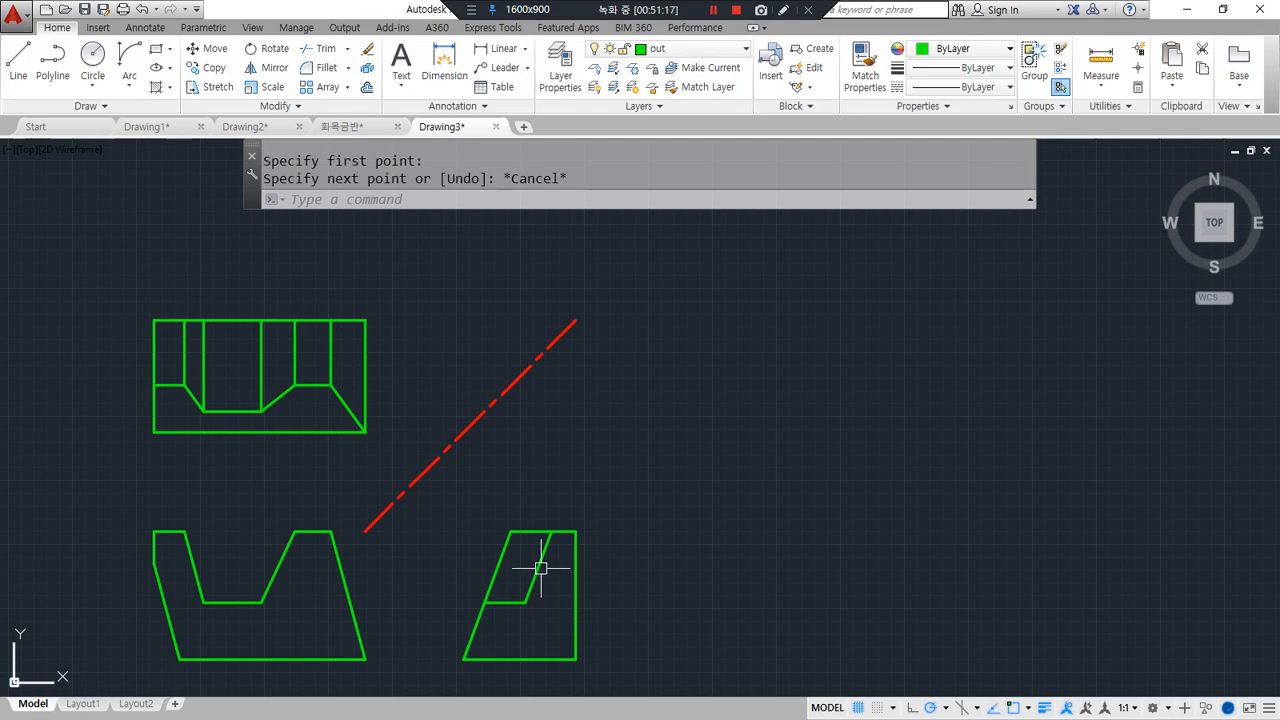
Offset the side view's top edge 15 downward.
type("o")
key("space")
type("15")
key("Return")
left_click(536, 527)
left_click(531, 551)
key("space")
Fillet the offset line with the inner slanted line, keeping the part that reaches the side view's vertical edge.
scroll(539, 558, "up", 2)
type("f")
key("space")
left_click(540, 546)
left_click(536, 559)
Draw a horizontal line from the new inner corner in the side view across the front view's notch.
middle_click_drag(170, 563, 378, 546)
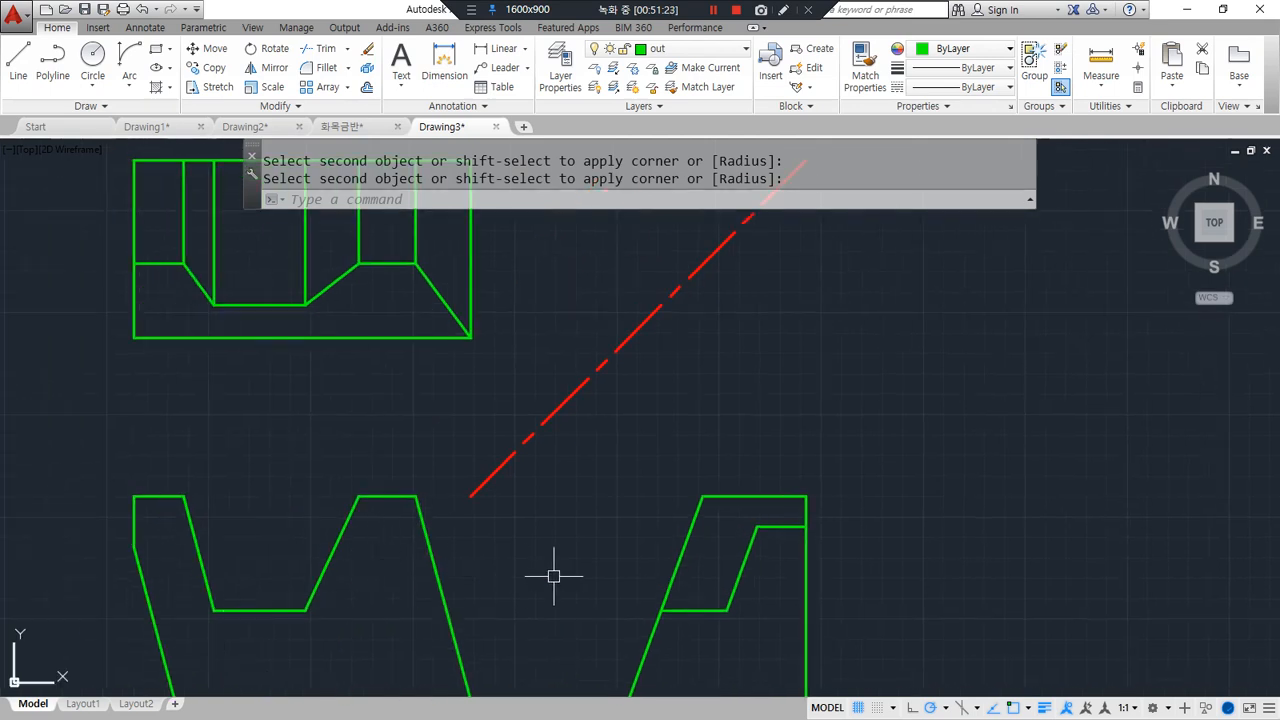
type("l")
key("space")
left_click(752, 524)
left_click(188, 524)
key("space")
Trim the horizontal line so that it only spans between the notch's two slanted sides in the front view.
type("t")
key("space")
left_click(333, 524)
key("Escape")
type("tr")
key("space")
left_click(329, 566)
key("space")
left_click(366, 525)
left_click(437, 591)
Project both ends of the new horizontal notch line vertically to the top view's upper edge.
scroll(390, 541, "down", 2)
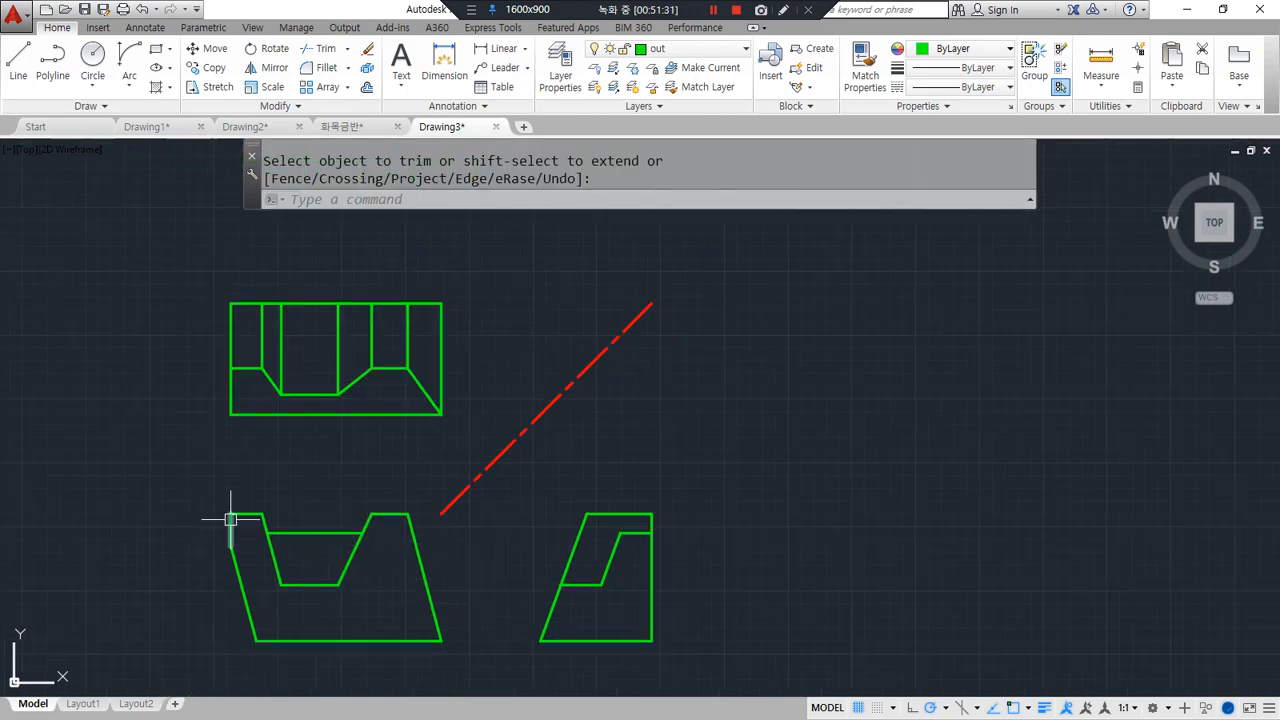
key("Escape")
type("l")
key("space")
left_click(267, 533)
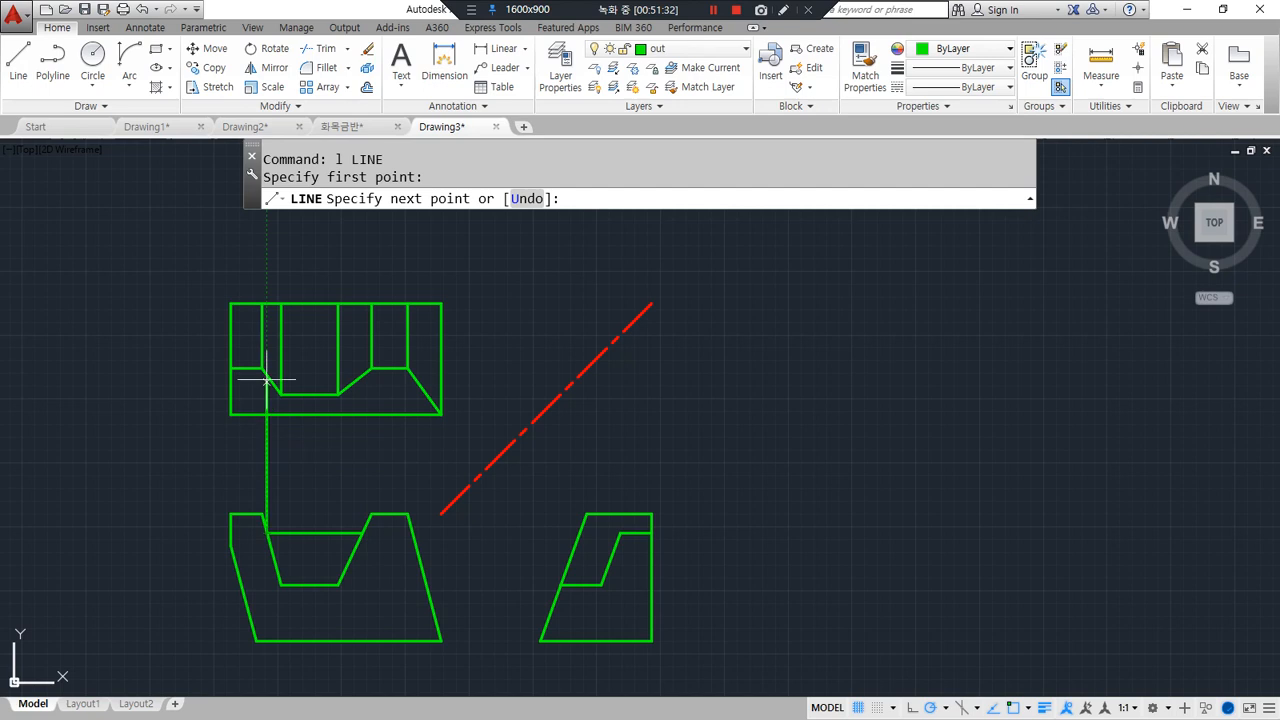
left_click(267, 303)
key("space")
key("space")
left_click(361, 533)
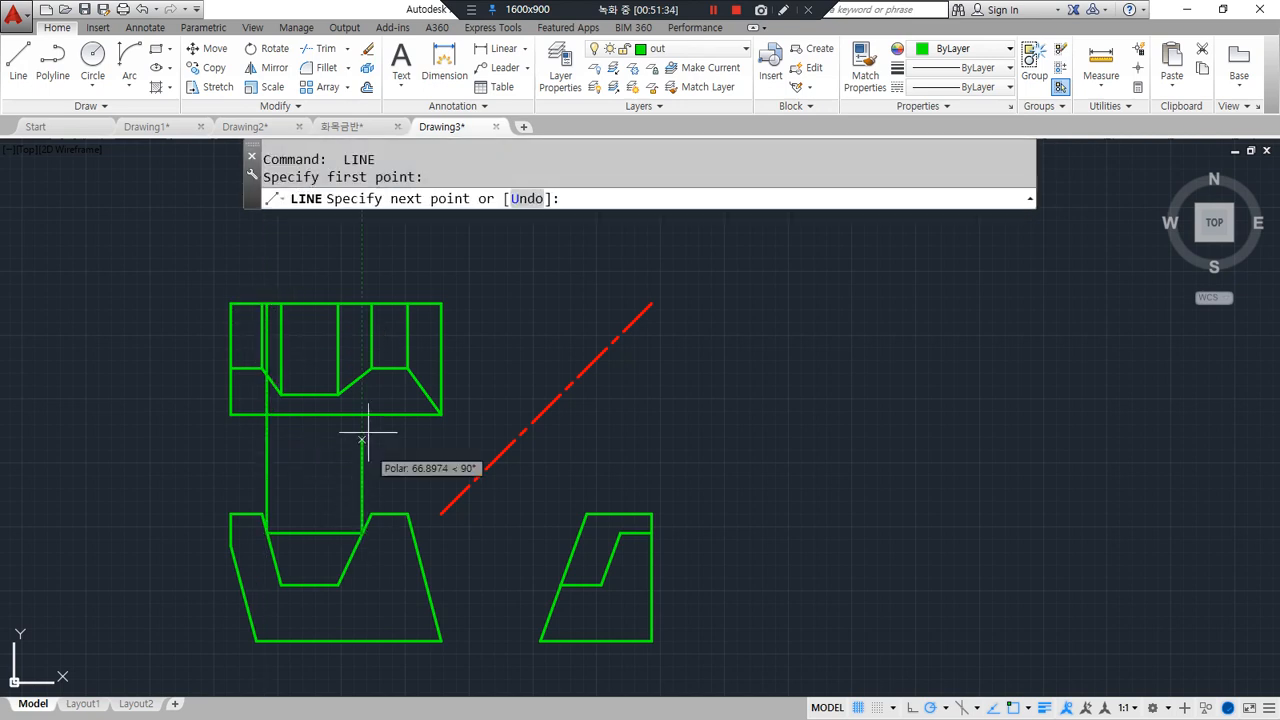
left_click(361, 303)
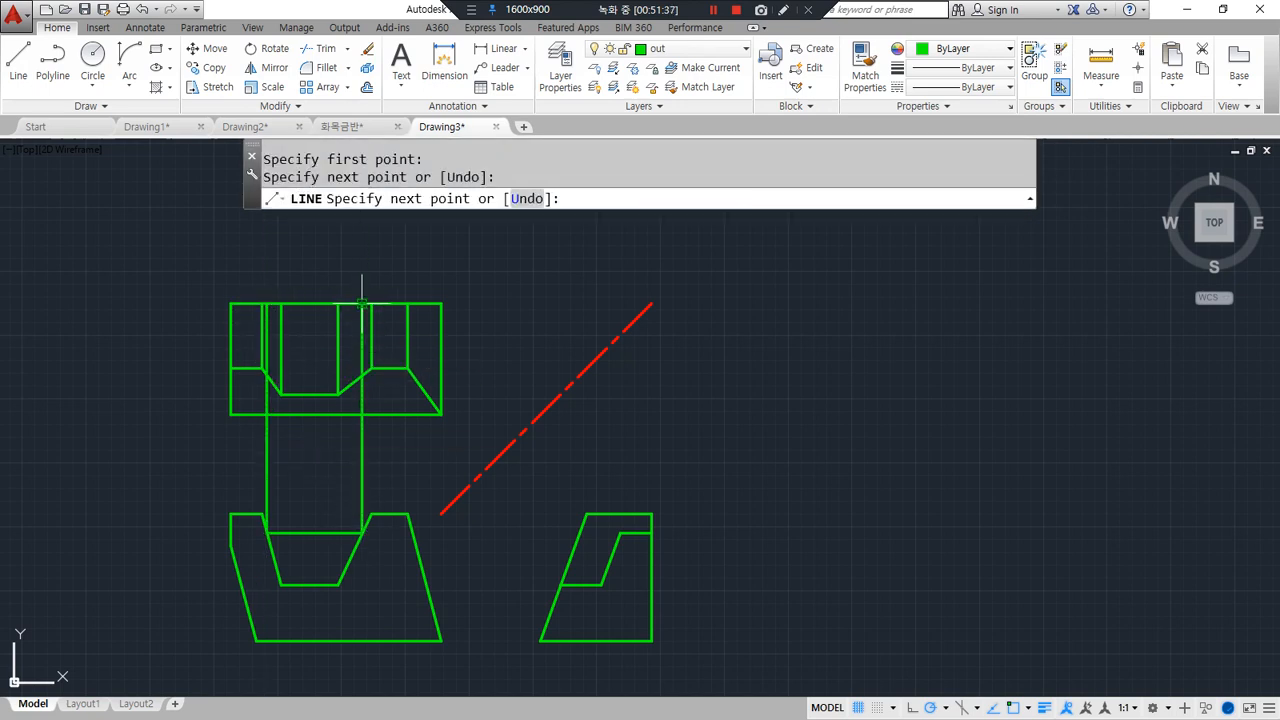
key("space")
Project the side view's upper inner corner up to the miter line and across to the leftmost new projection line.
key("space")
left_click(620, 533)
left_click(620, 334)
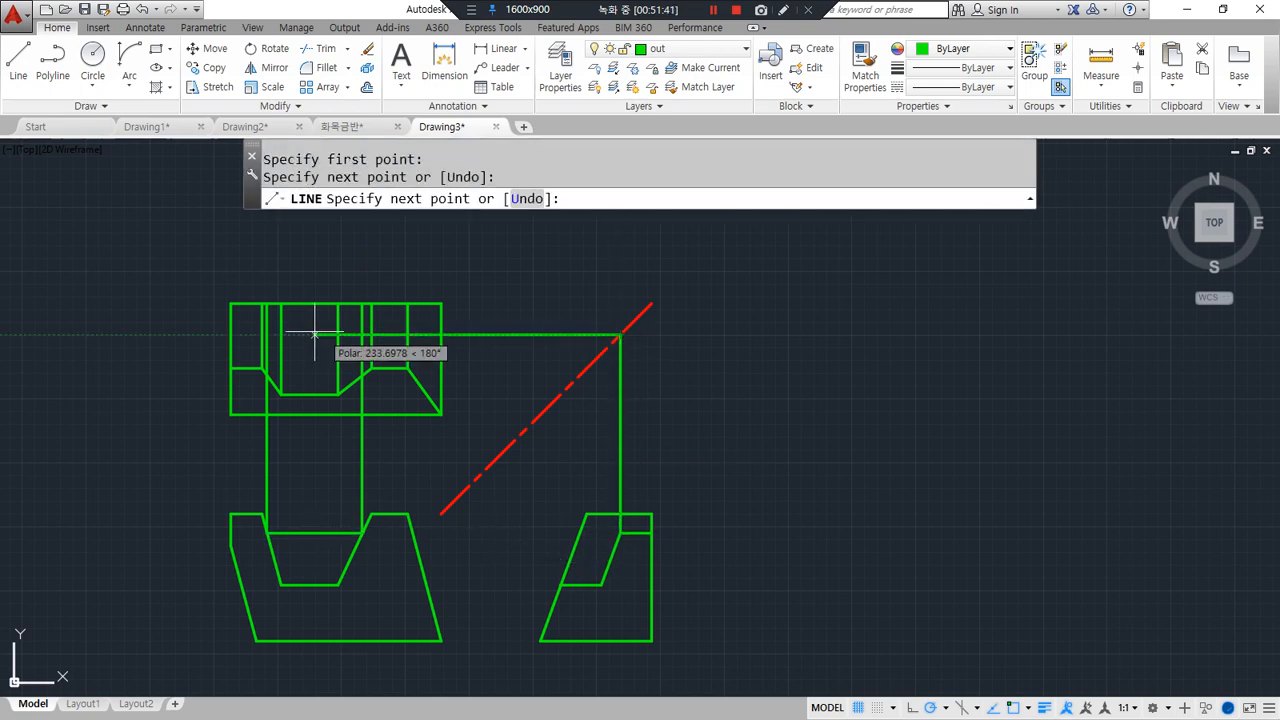
left_click(267, 334)
key("space")
scroll(268, 320, "up", 2)
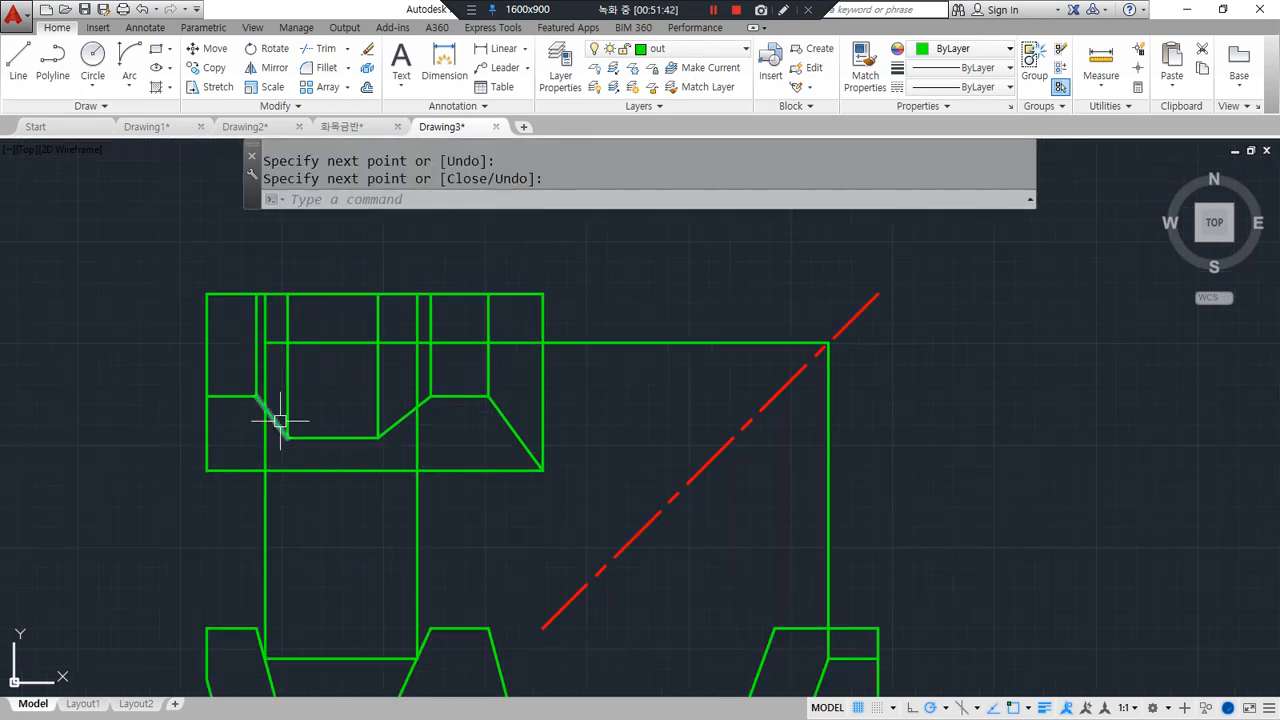
Fillet the horizontal projection line with both vertical projection lines in the top view to close the recess outline.
type("f")
key("space")
left_click(267, 334)
left_click(330, 342)
key("space")
left_click(360, 342)
left_click(412, 325)
Erase the leftover vertical projection line between the miter line and the side view.
middle_click_drag(581, 531, 535, 427)
left_click(799, 403)
left_click(750, 416)
type("e")
key("space")
Project the side view's lower inner corner up to the miter line and horizontally across the whole top view.
type("l")
key("space")
left_click(750, 637)
middle_click_drag(736, 388, 740, 512)
left_click(742, 398)
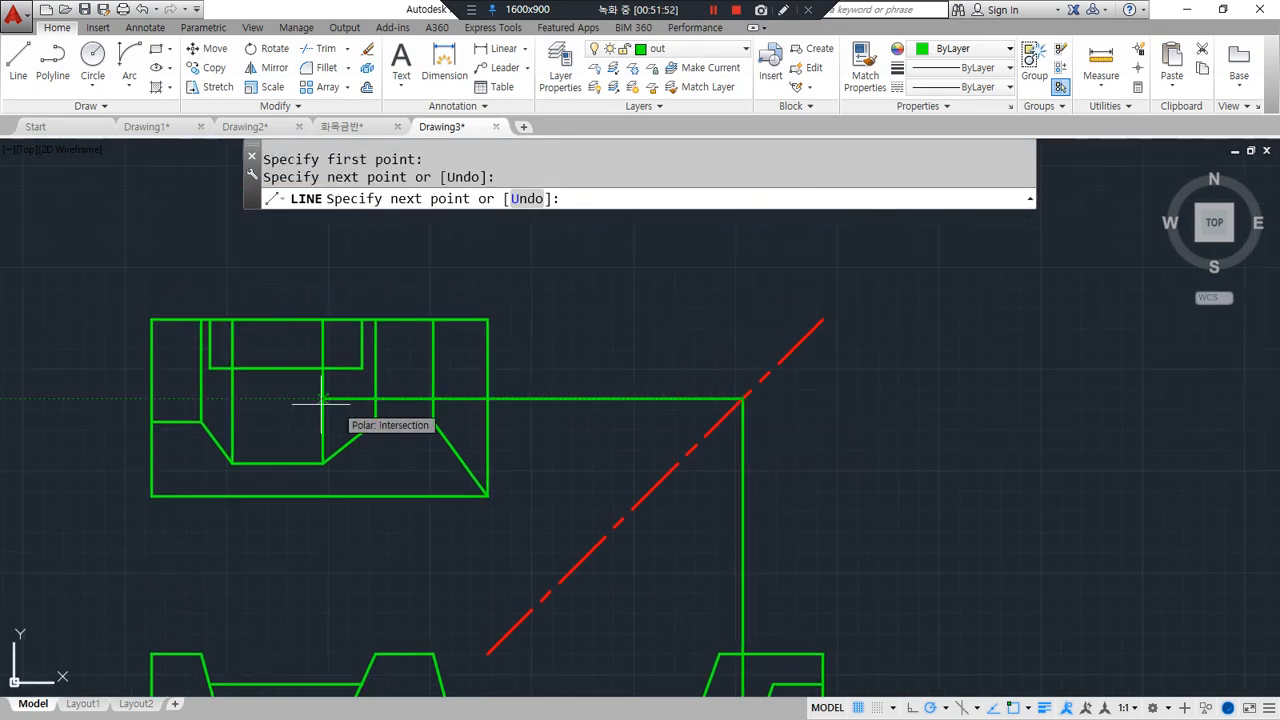
left_click(64, 398)
key("space")
Draw slanted lines from both recess corners in the top view to where the projection line crosses the notch floor's vertical edges.
scroll(258, 384, "up", 2)
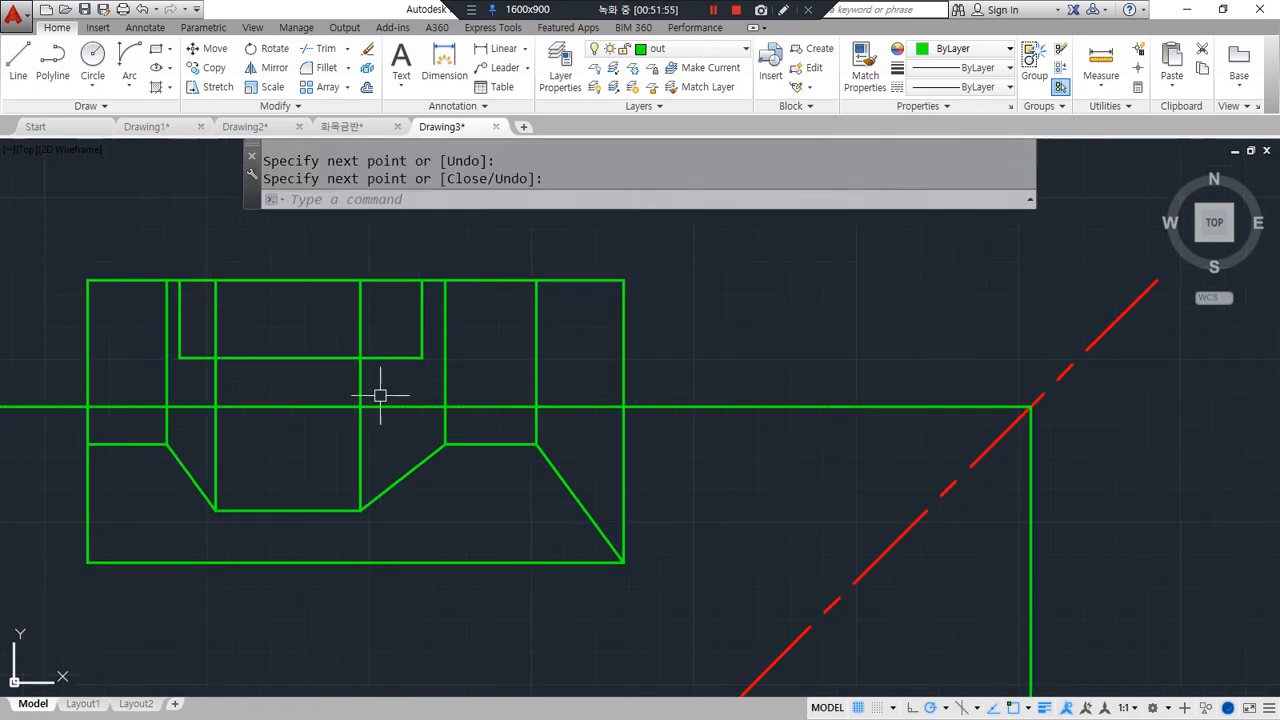
type("l")
key("space")
left_click(421, 357)
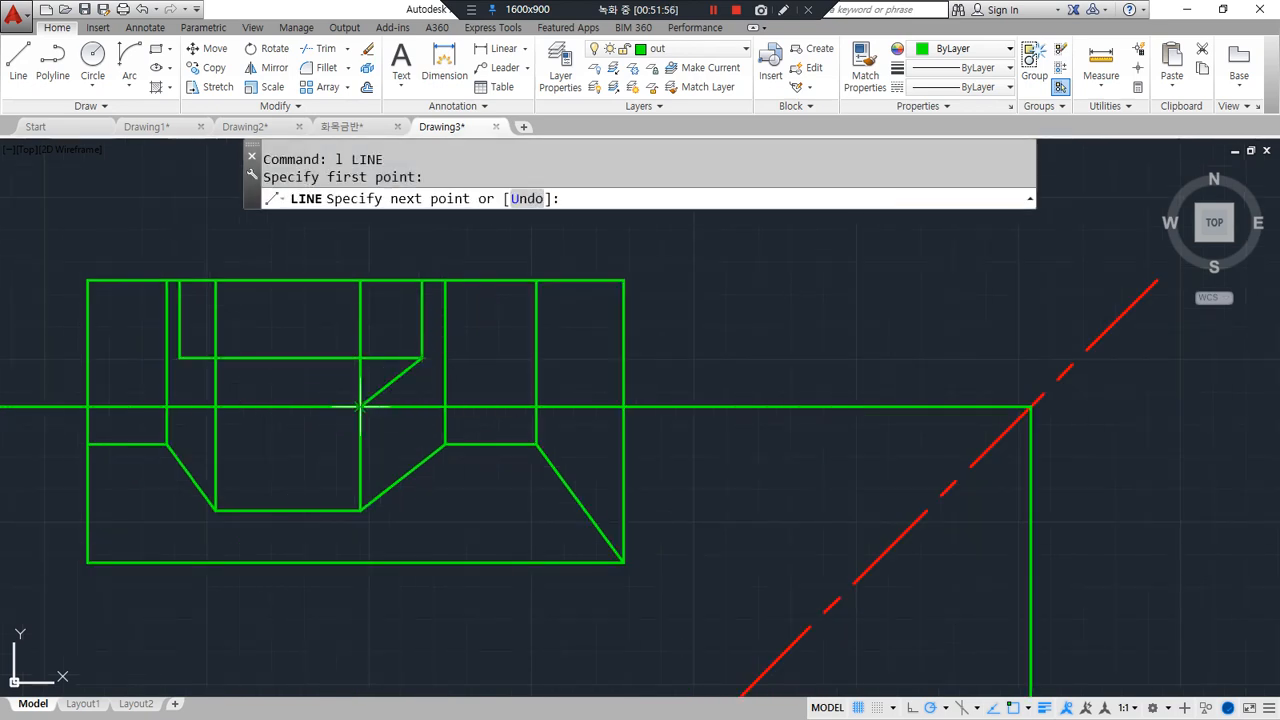
left_click(360, 406)
key("space")
key("space")
left_click(215, 406)
left_click(179, 357)
key("space")
Fillet the horizontal projection line with the notch floor's two vertical edges in the top view, keeping only the floor rectangle.
type("f")
key("space")
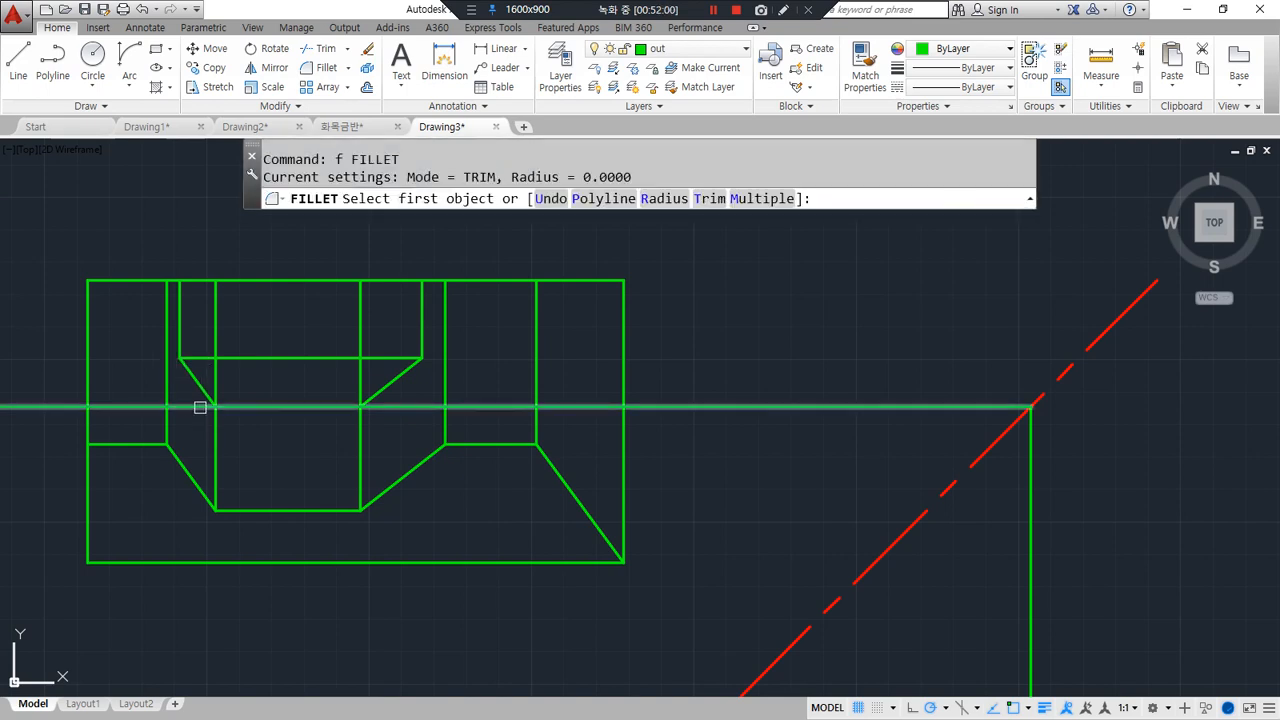
left_click(213, 439)
left_click(246, 408)
key("space")
left_click(319, 409)
left_click(352, 427)
Erase the remaining vertical projection line running from the miter line down to the side view's inner corner.
scroll(513, 558, "down", 2)
middle_click_drag(513, 558, 399, 458)
left_click(786, 529)
left_click(671, 517)
type("e")
key("space")
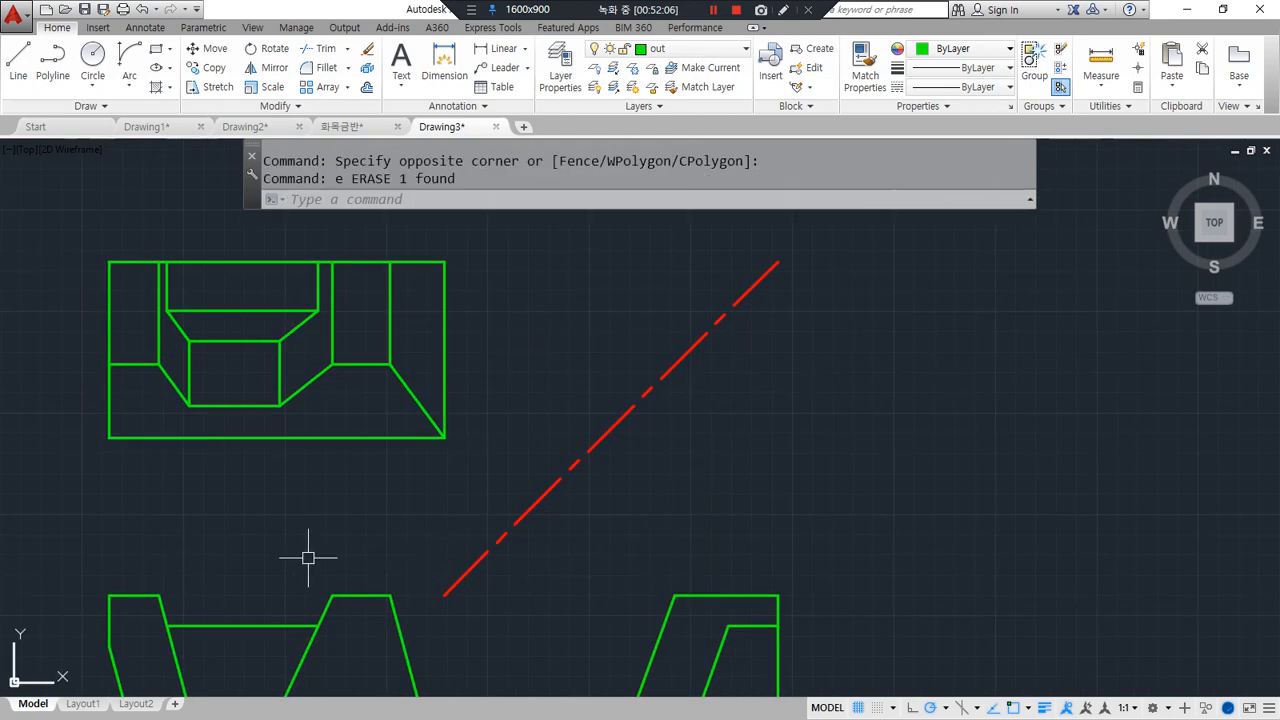
Draw a vertical projection line from the front view's lower-left corner up to the top view's upper edge.
middle_click_drag(251, 551, 323, 414)
type("l")
key("space")
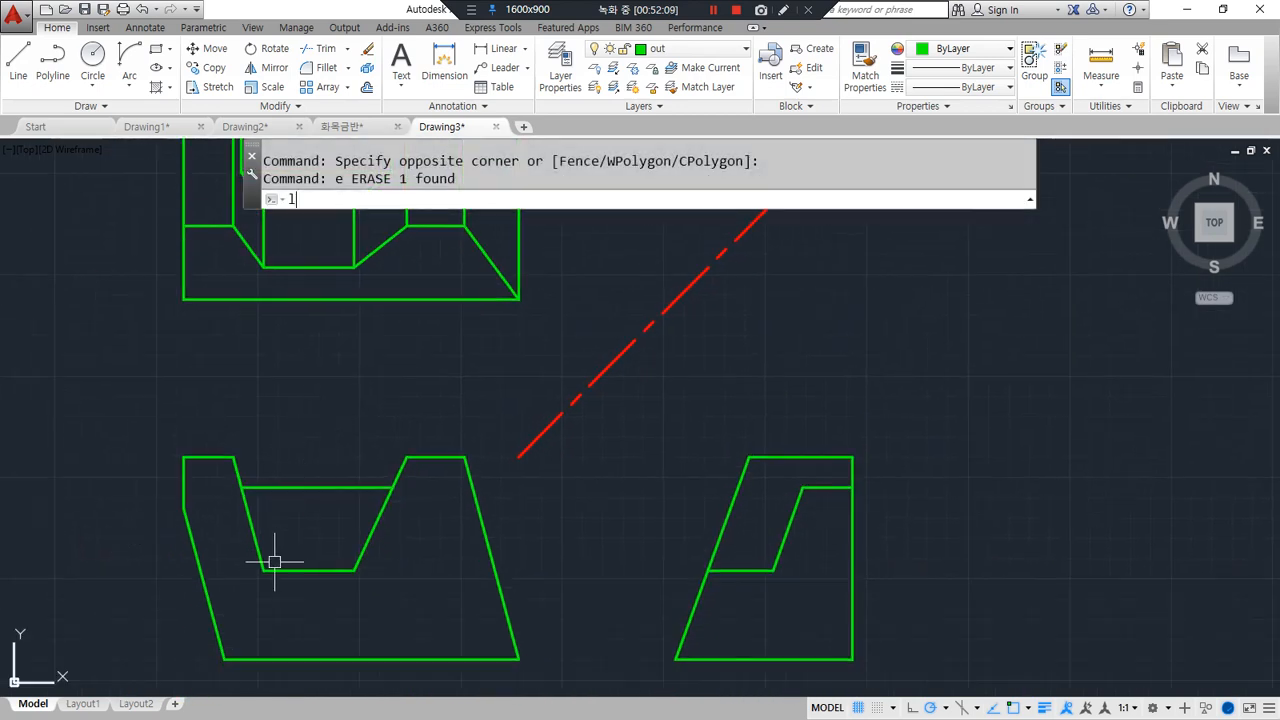
left_click(224, 658)
middle_click_drag(214, 325, 189, 486)
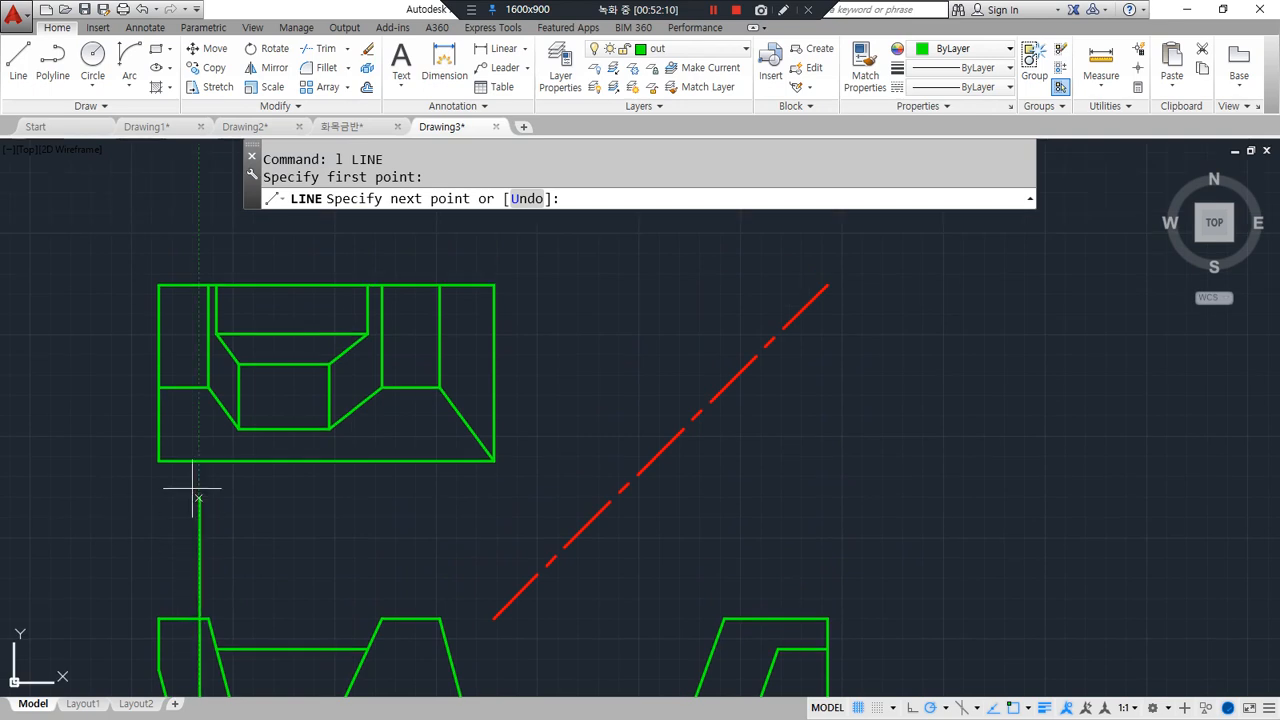
left_click(199, 286)
key("space")
Move the new vertical projection line to the hid layer.
left_click(197, 435)
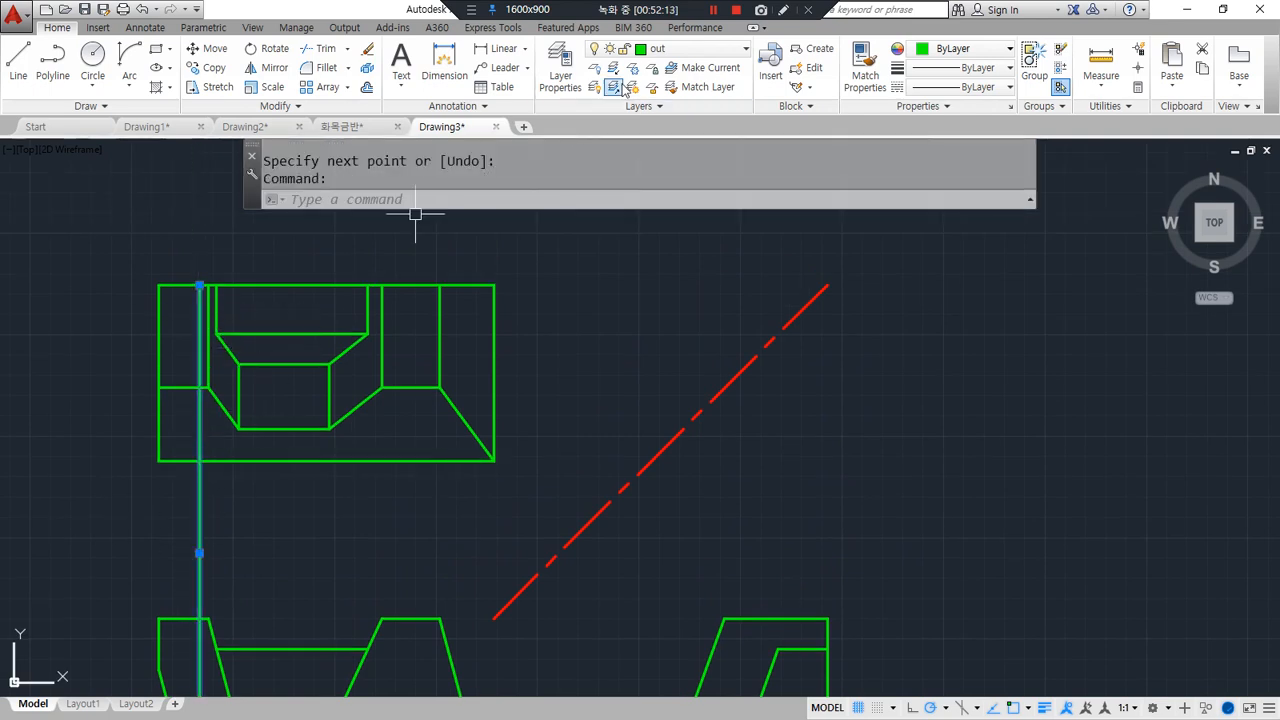
left_click(690, 48)
left_click(676, 103)
key("Escape")
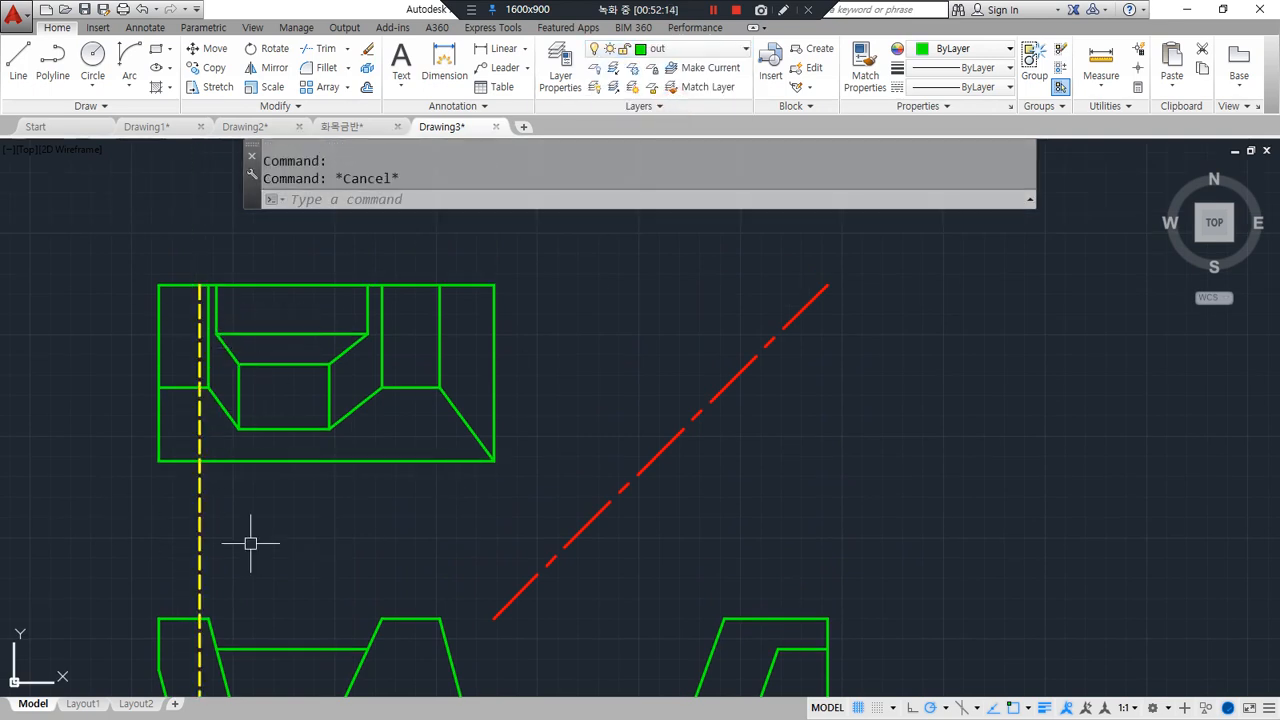
Trim the hidden projection line below the top view's lower edge.
type("tr")
key("space")
left_click(236, 463)
key("space")
left_click(195, 507)
left_click(221, 550)
key("space")
Match the side view's inner notch lines to the properties of the top view's hidden line.
scroll(286, 551, "down", 3)
middle_click_drag(286, 551, 231, 437)
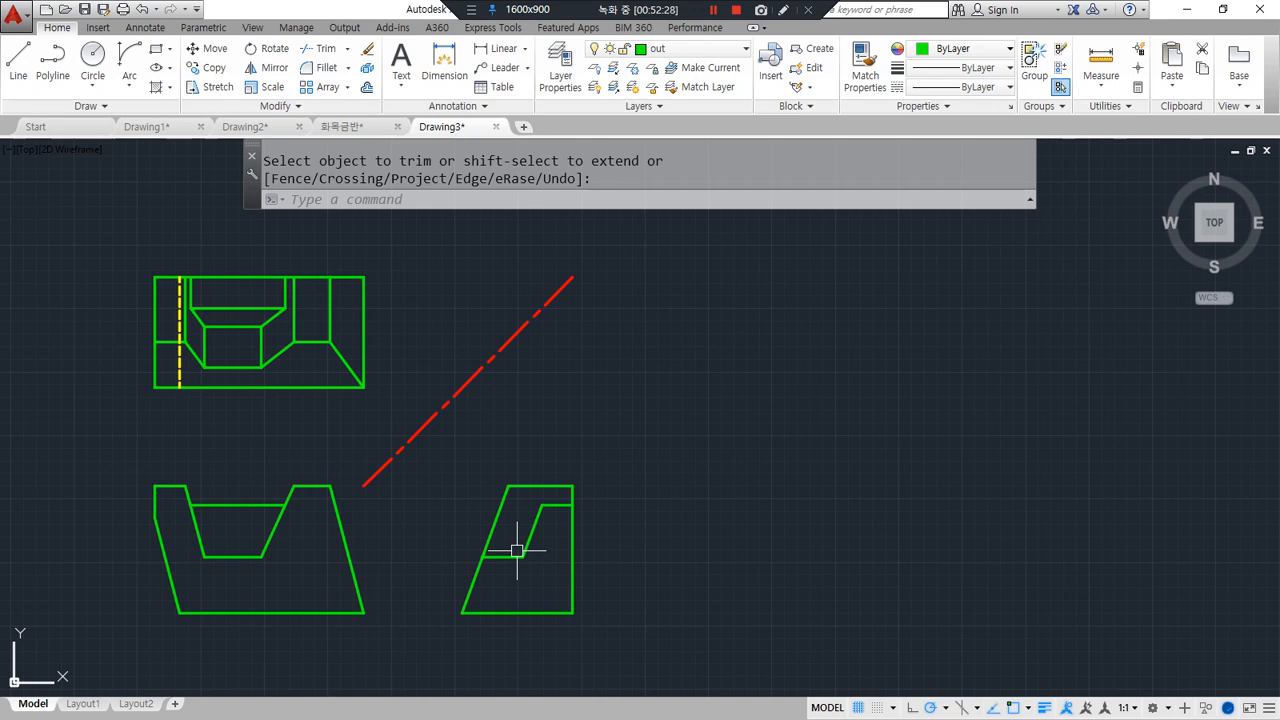
type("MA")
key("Return")
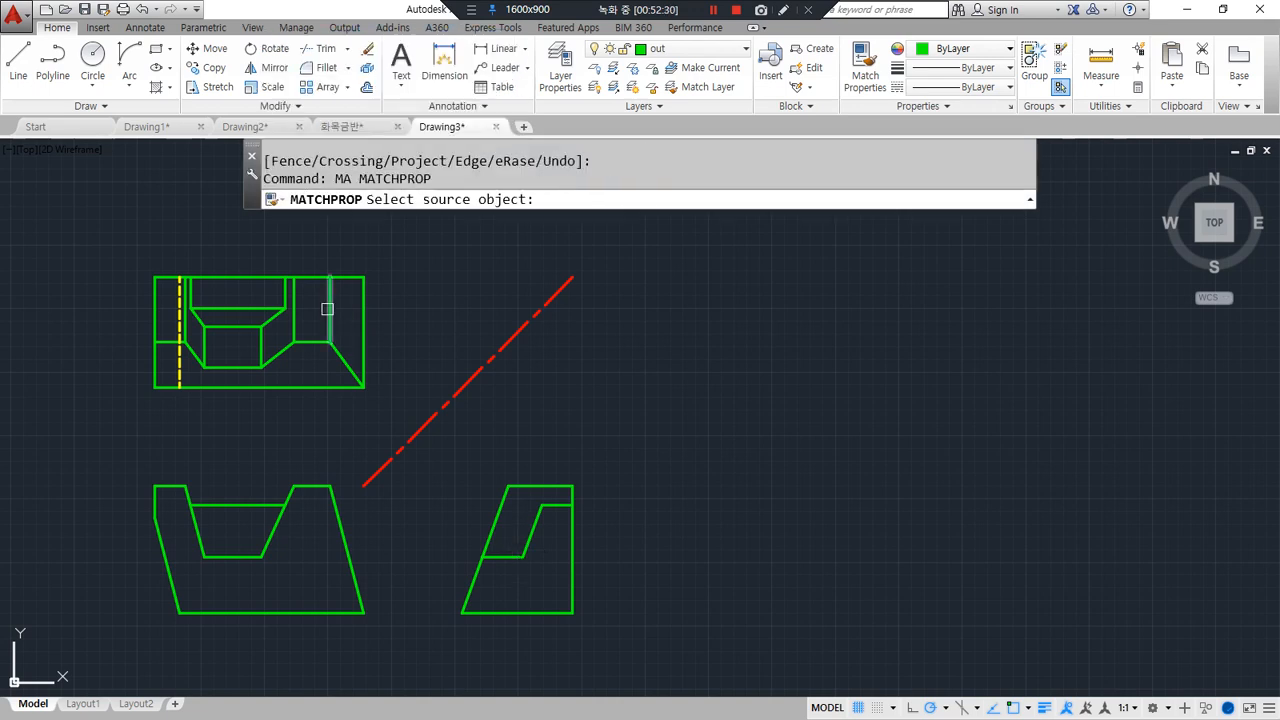
left_click(180, 371)
left_click(558, 577)
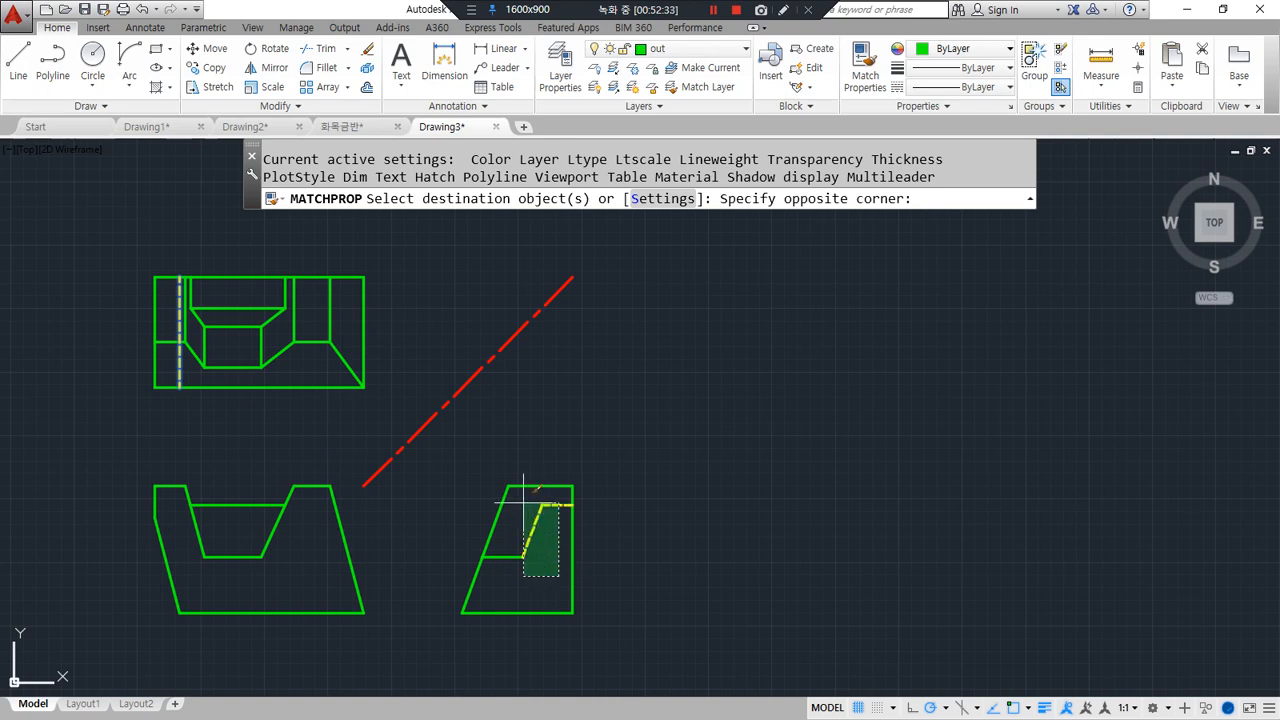
left_click(528, 492)
key("Return")
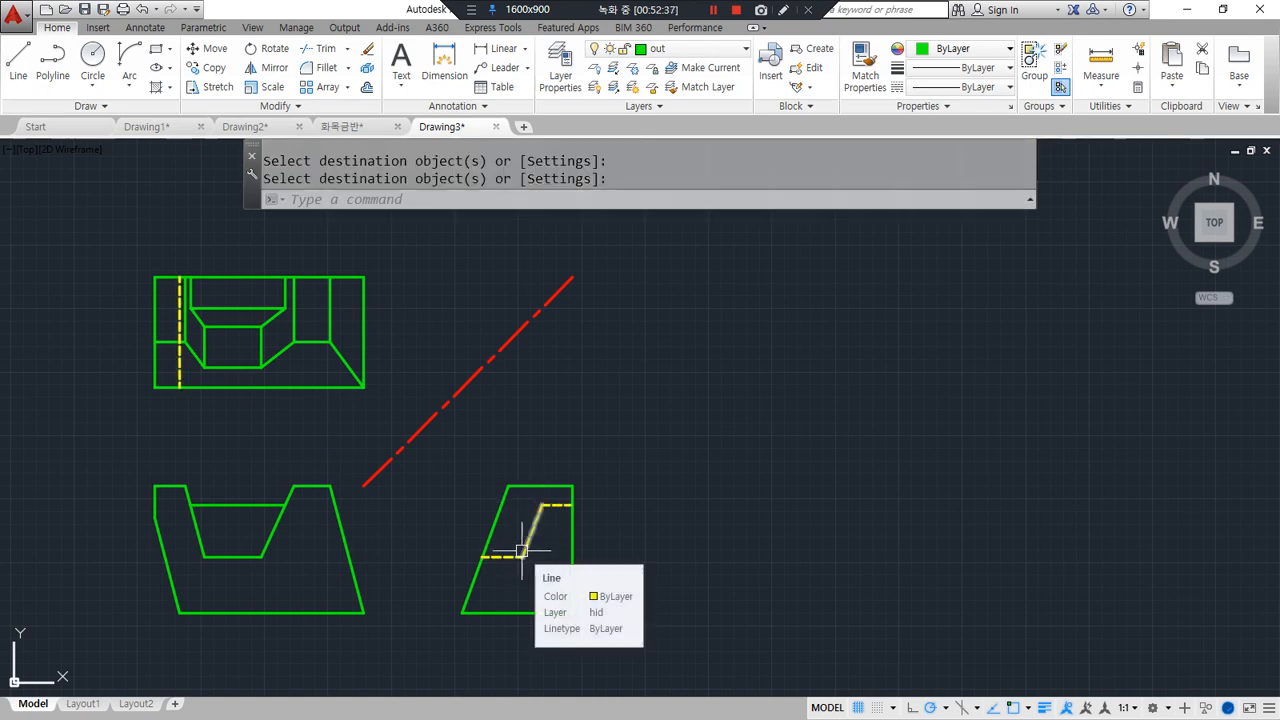
type("l")
key("Return")
key("Escape")
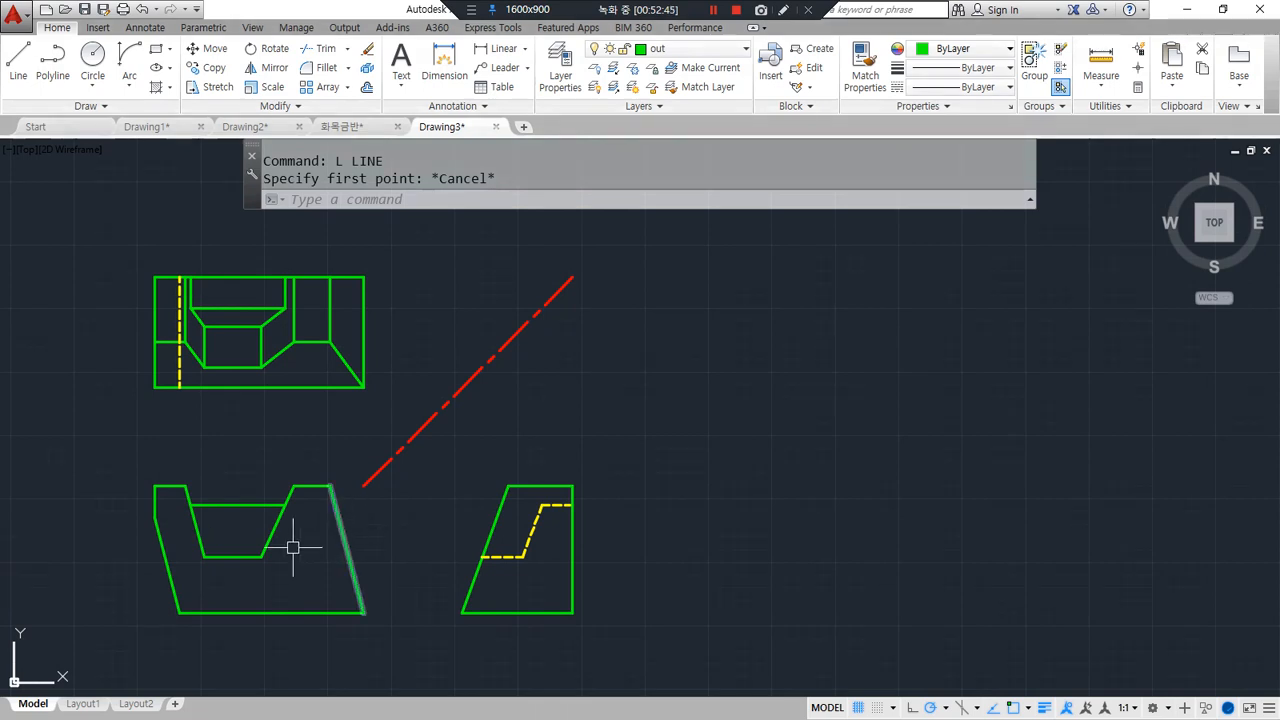
Draw a horizontal line from the bend in the front view's left edge across to the side view's right edge.
type("l")
key("Return")
left_click(158, 517)
left_click(567, 516)
key("Return")
Match the new horizontal line to the properties of the side view's hidden notch line.
type("ma")
key("Return")
left_click(533, 528)
left_click(520, 517)
Trim the part of the hidden horizontal line lying outside the side view's slanted edge.
type("tr")
key("Return")
left_click(489, 534)
key("Return")
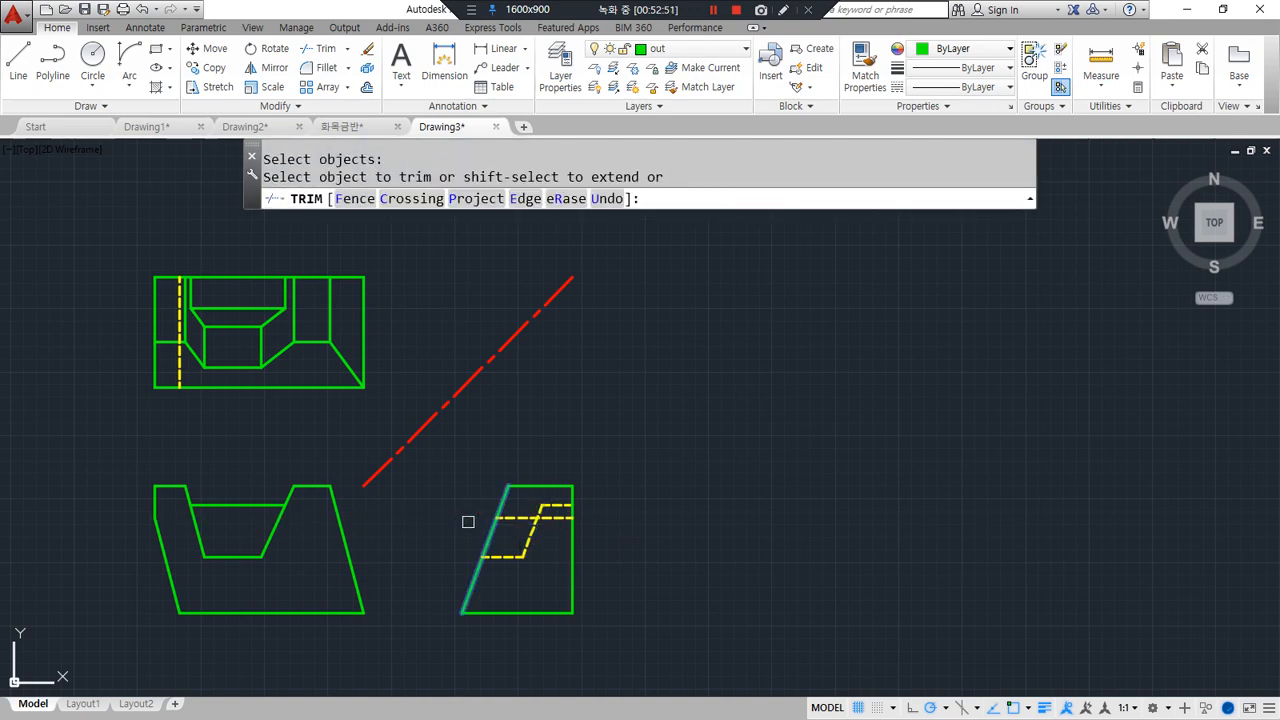
left_click(466, 520)
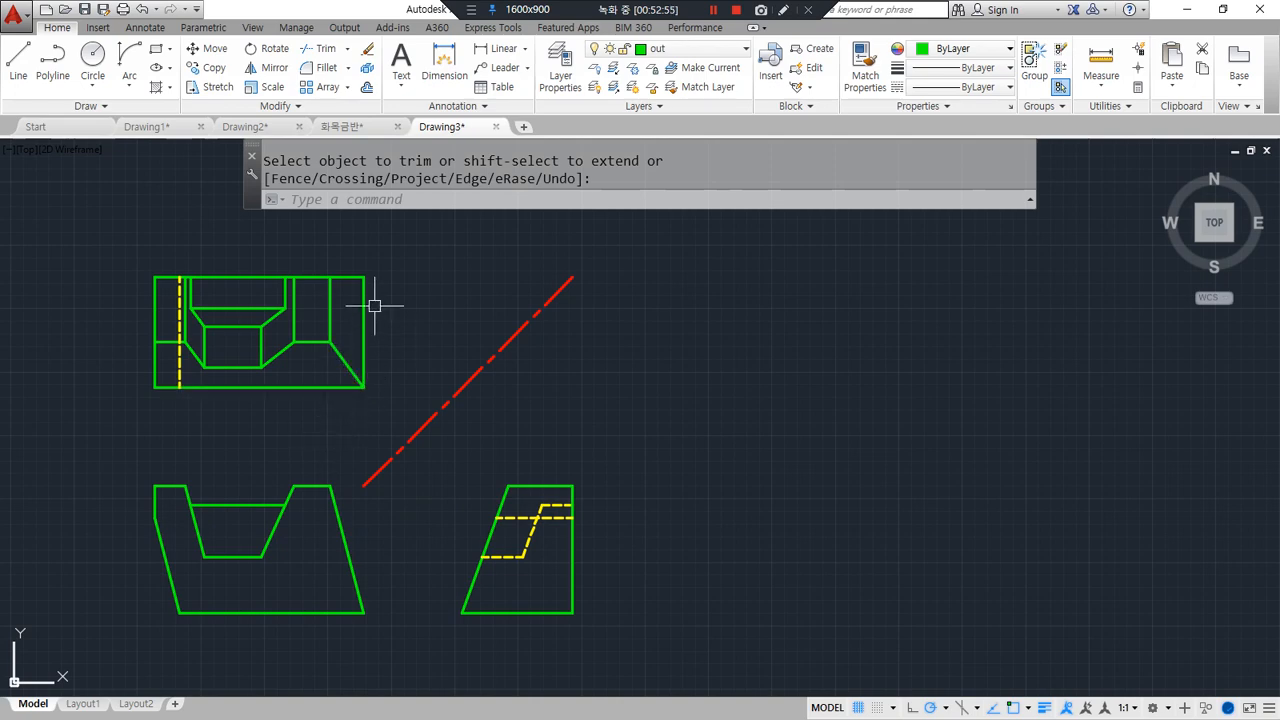
Offset the top view's upper edge 54 downward.
scroll(374, 305, "up", 2)
middle_click_drag(391, 331, 463, 380)
type("o")
key("Return")
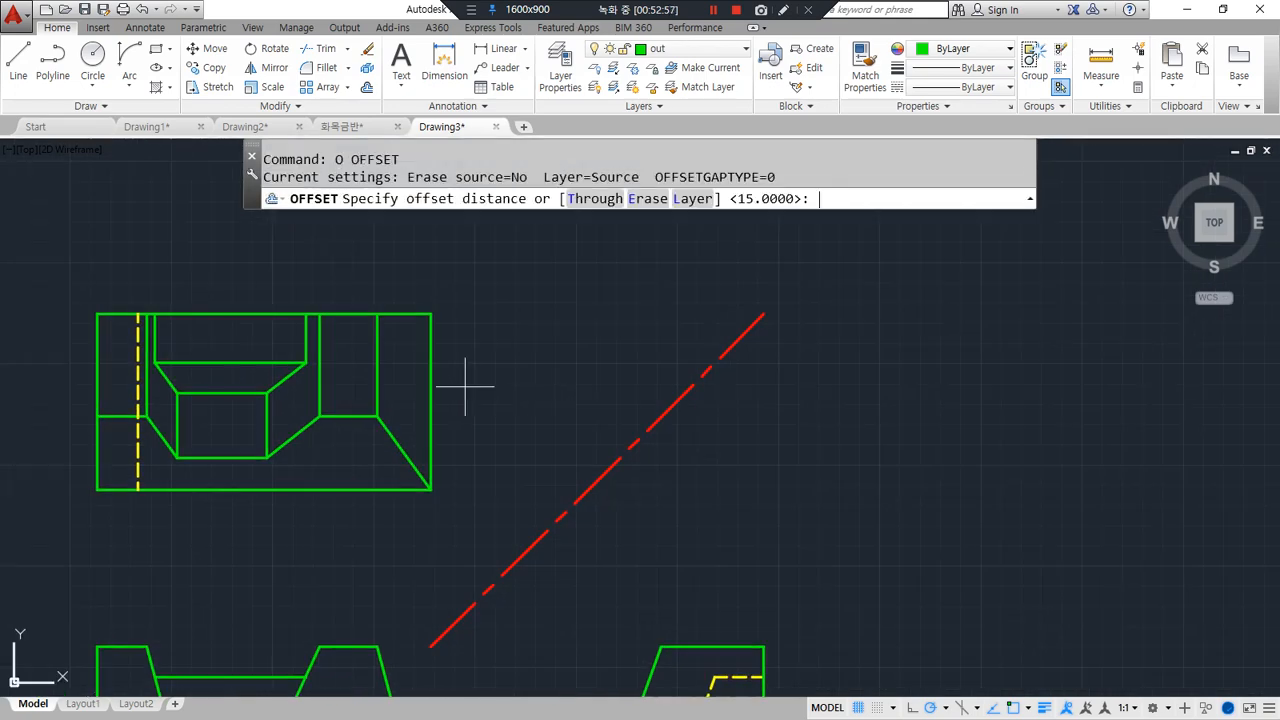
type("54")
key("Return")
left_click(415, 314)
left_click(403, 364)
key("Return")
Rotate the offset line 30 degrees about its right endpoint on the top view's right edge.
type("ro")
key("Return")
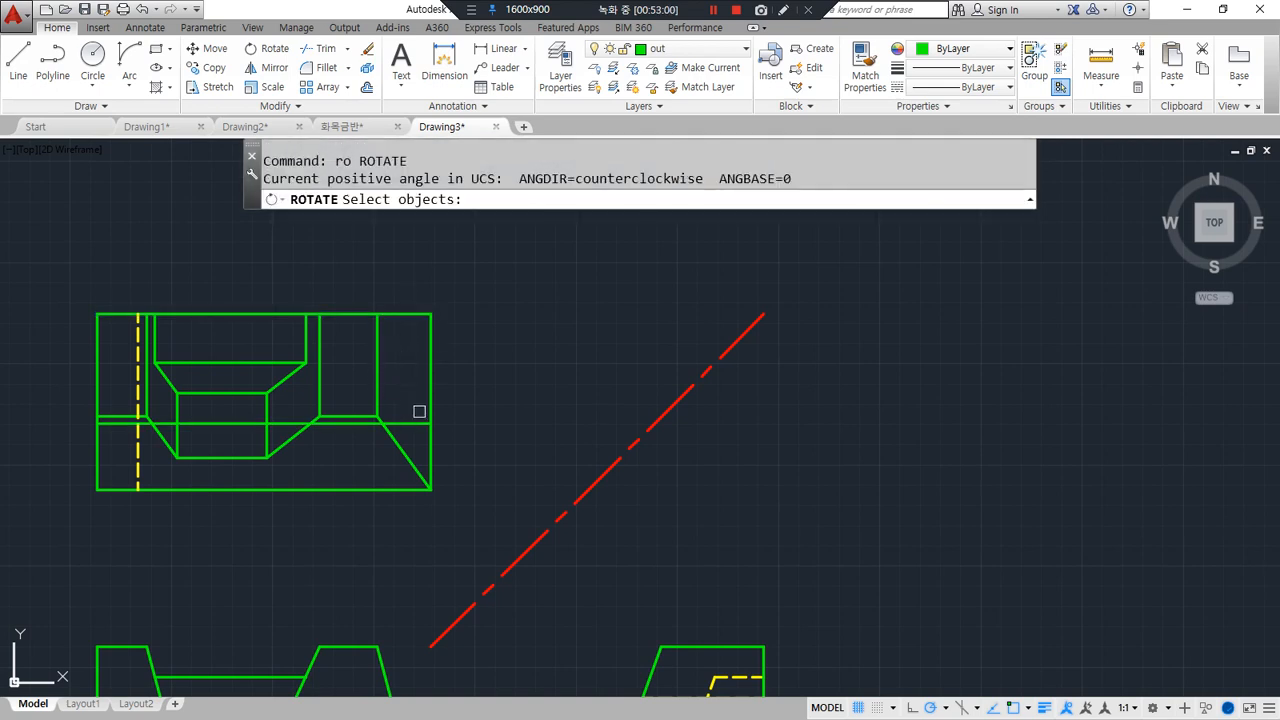
left_click(430, 423)
key("Return")
left_click(430, 423)
type("30")
key("Return")
Fillet the rotated line with the top view's right and lower edges to form the angled corner cut.
type("f")
key("Return")
left_click(425, 425)
left_click(428, 412)
key("Return")
left_click(336, 473)
left_click(278, 489)
Trim the diagonal edge that extends beyond the angled corner cut in the top view.
type("tr")
key("Return")
key("Return")
left_click(407, 460)
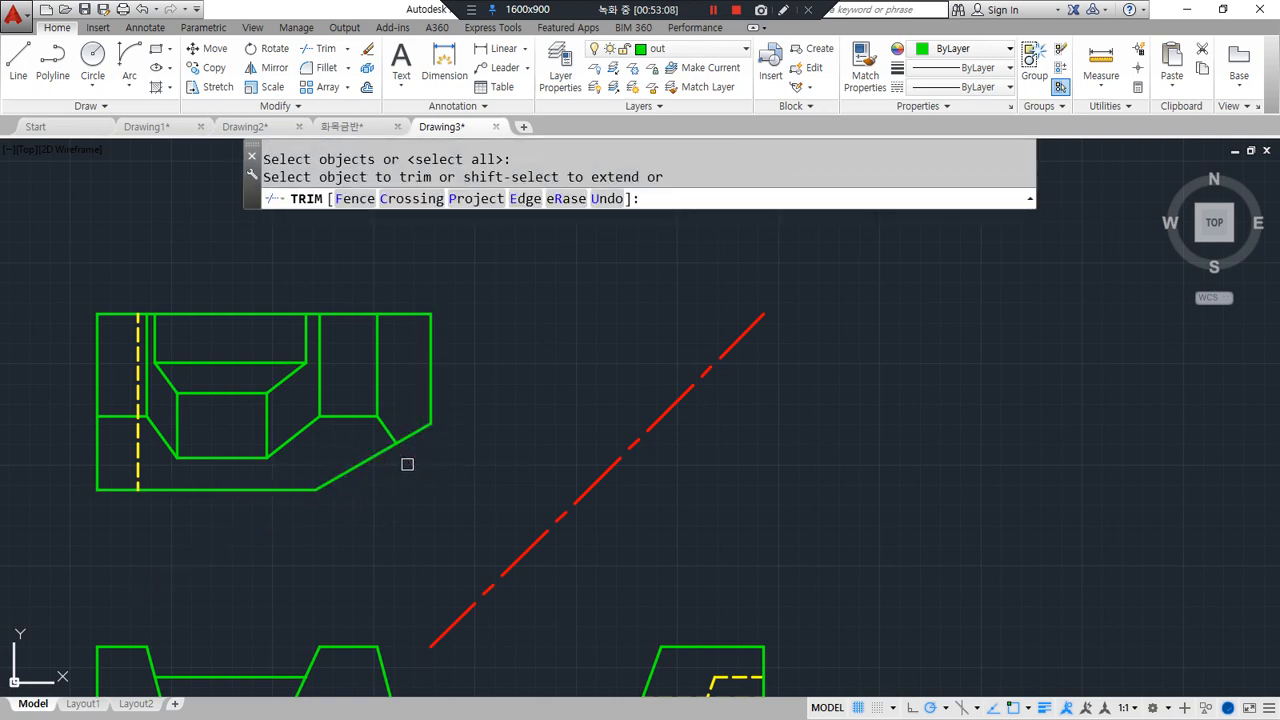
scroll(371, 510, "down", 3)
scroll(362, 470, "up", 1)
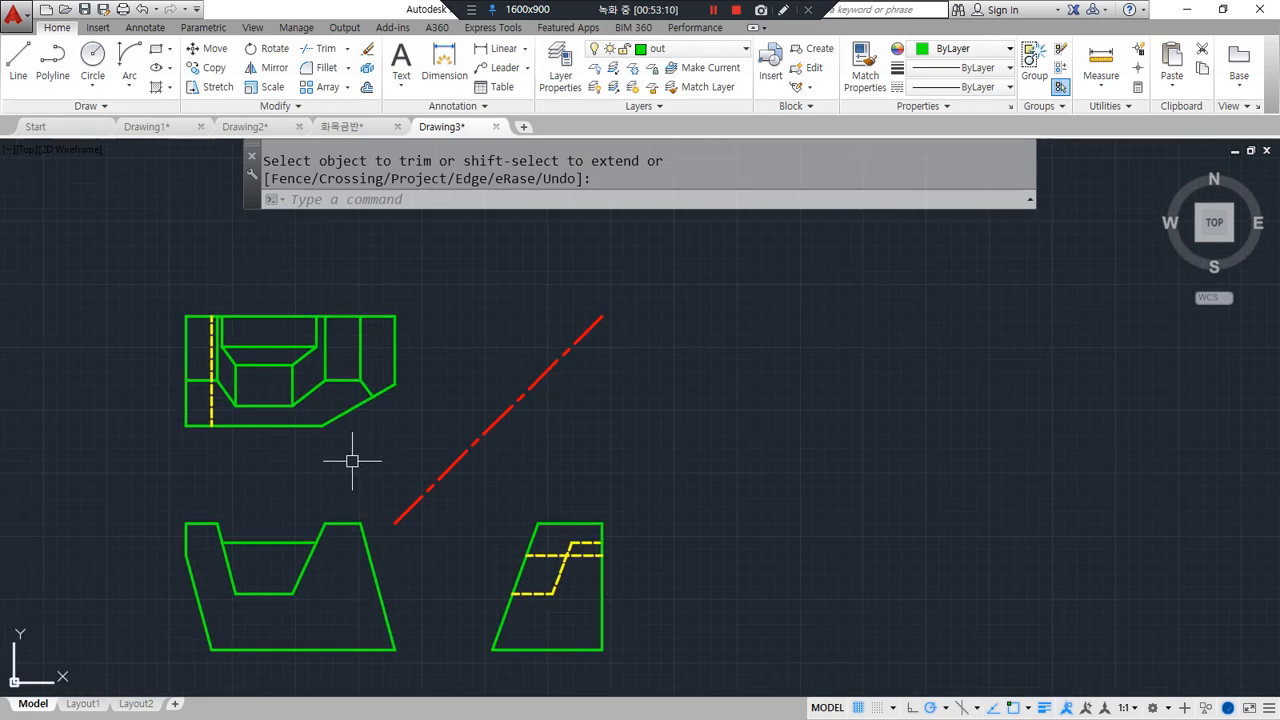
key("Return")
Project the lower end of the top view's angled cut vertically down to the front view's bottom edge.
type("l")
key("Return")
left_click(322, 426)
left_click(322, 650)
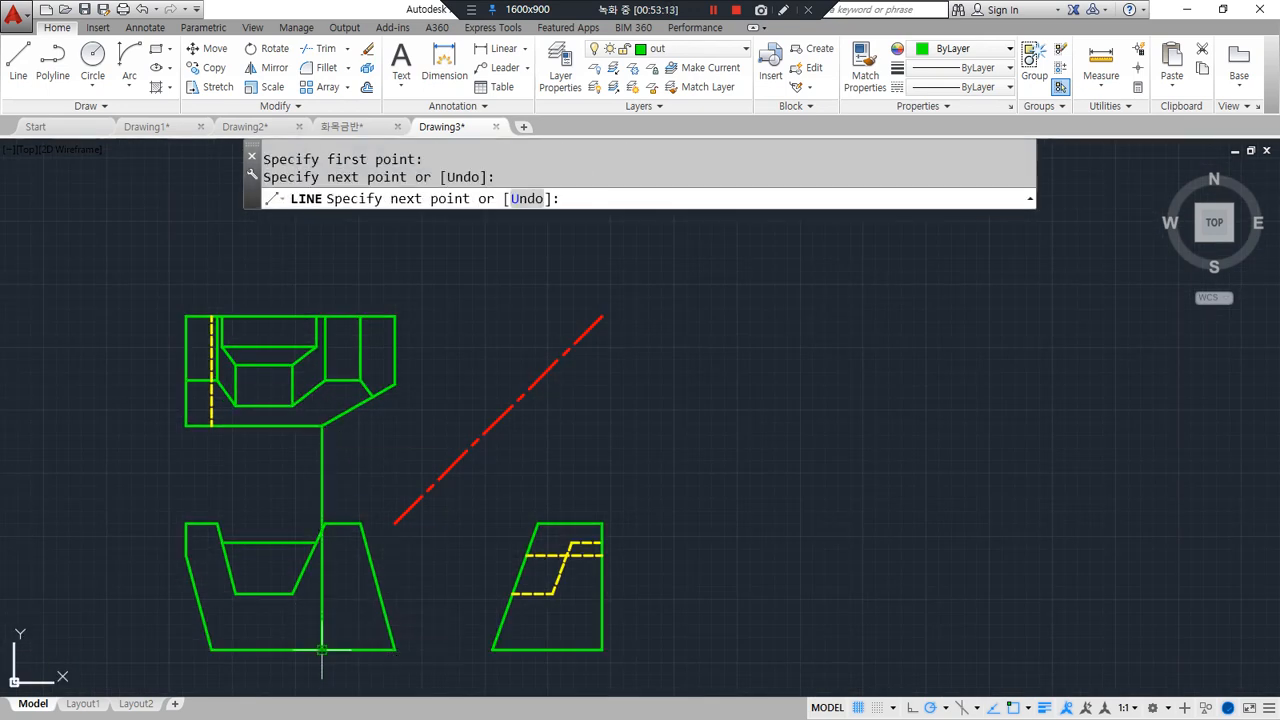
key("Return")
Project the cut's crossing with the diagonal edge down to the front view's right slanted edge and join it to the first projection's bottom end.
key("Return")
left_click(373, 397)
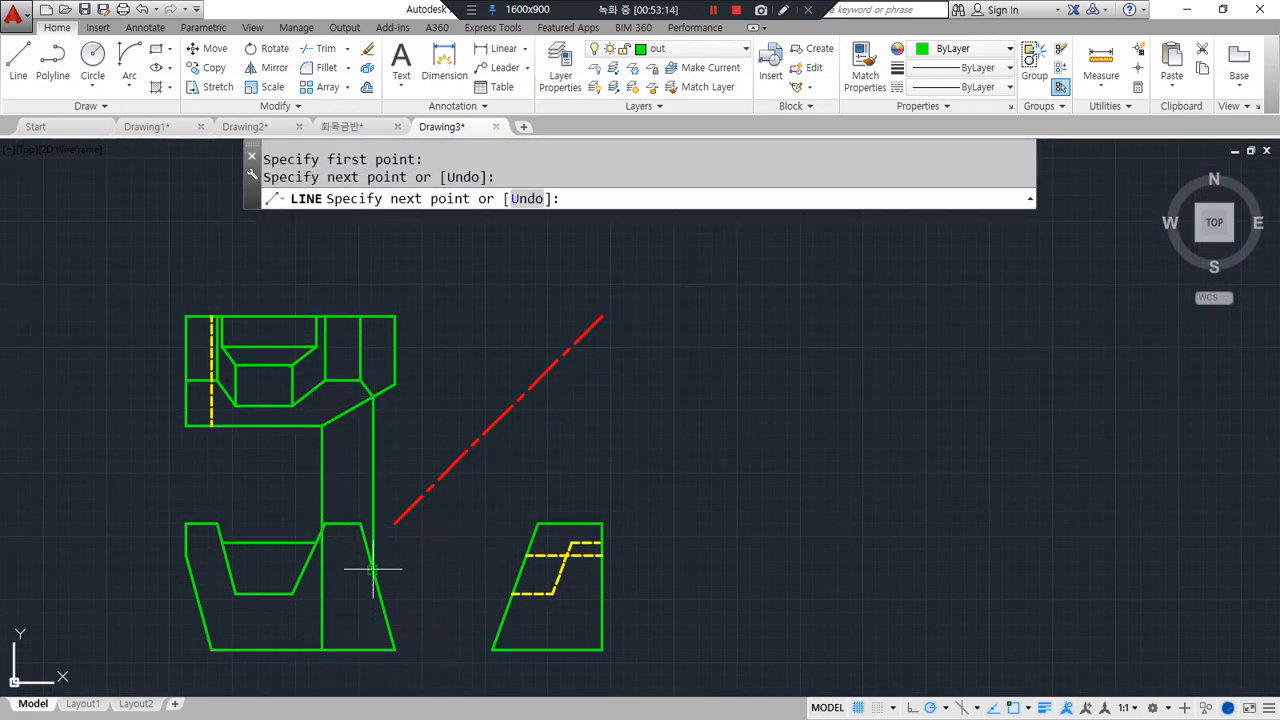
left_click(368, 575)
key("Return")
Erase the two vertical projection lines between the top and front views.
left_click(394, 449)
left_click(295, 473)
type("e")
key("Return")
Project the cut's crossing with the diagonal edge across to the miter line and down to the side view's bottom edge.
middle_click_drag(422, 420, 306, 420)
type("l")
key("Return")
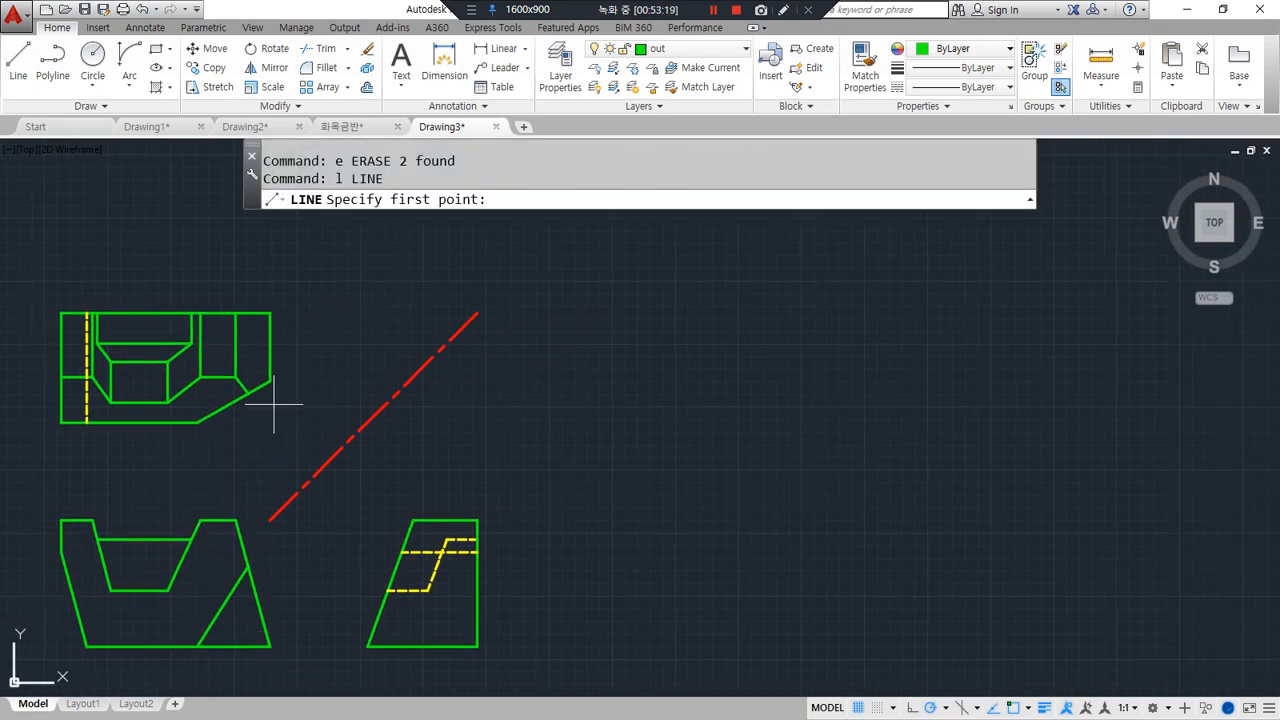
left_click(249, 393)
left_click(395, 393)
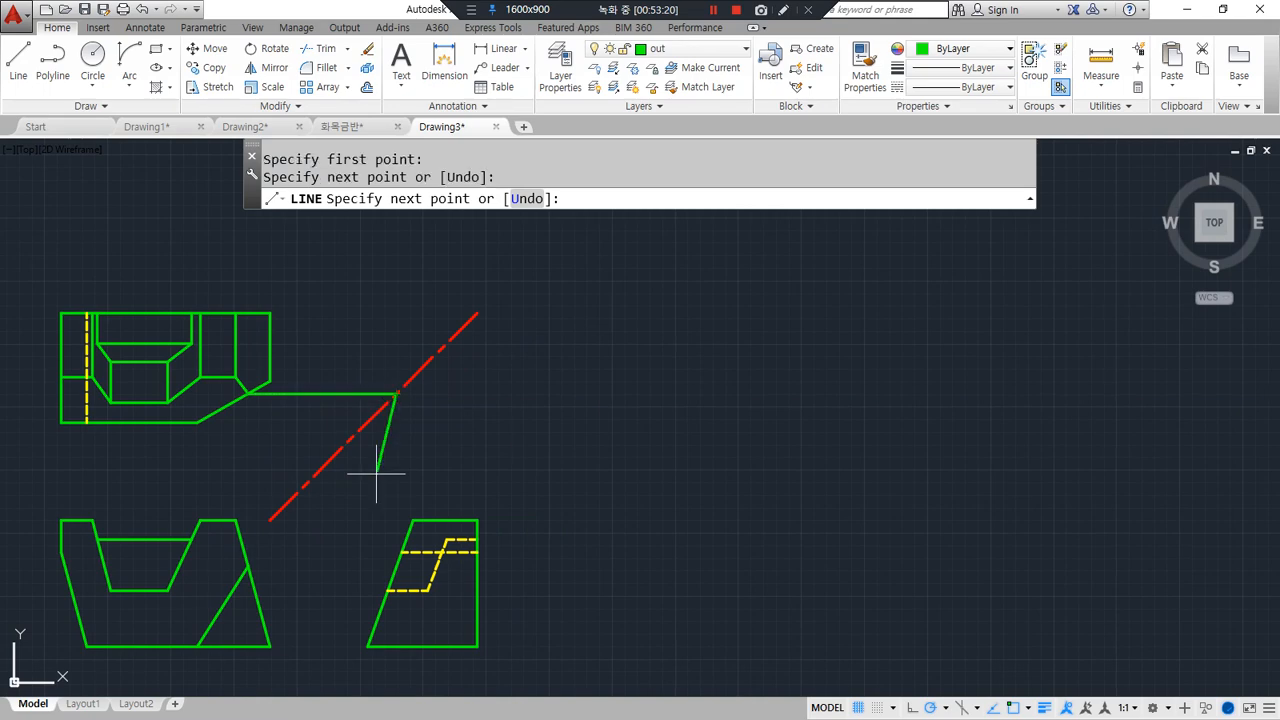
left_click(395, 646)
key("Return")
Project the cut's right end via the miter line to the side view's bottom edge and join it to the other projection's slanted-edge crossing.
key("Return")
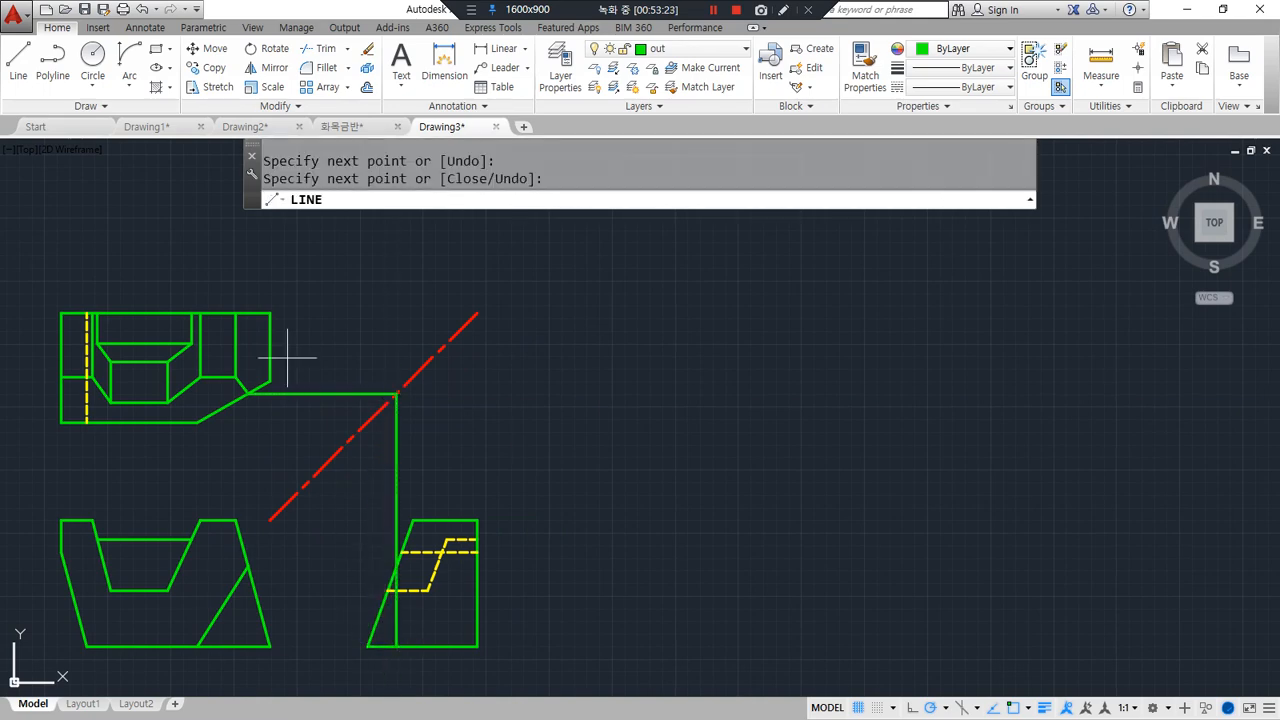
left_click(270, 380)
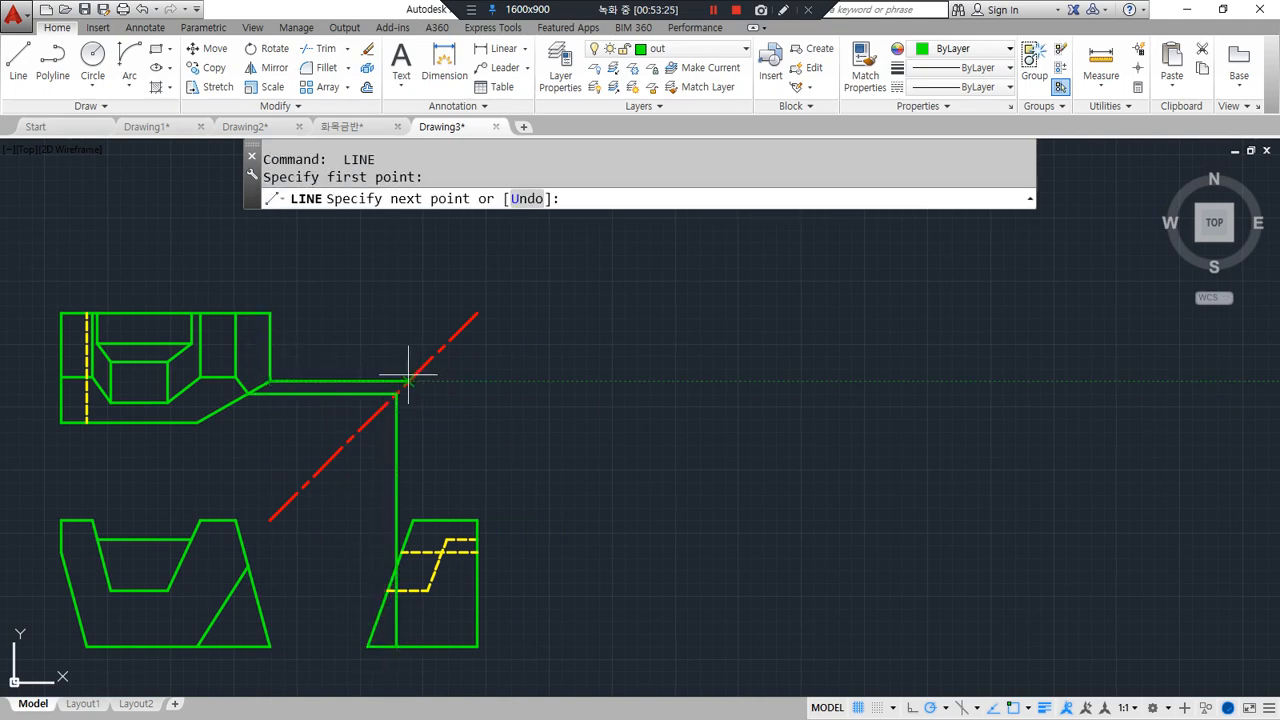
left_click(408, 380)
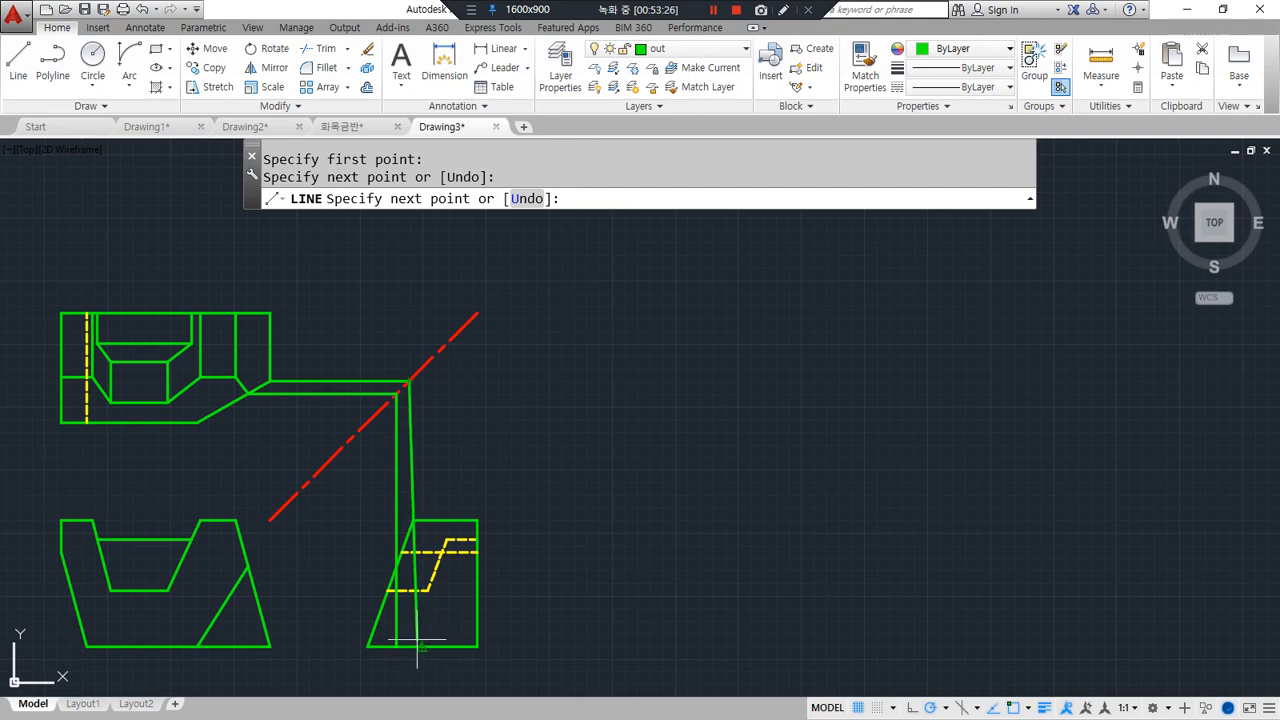
scroll(417, 650, "up", 4)
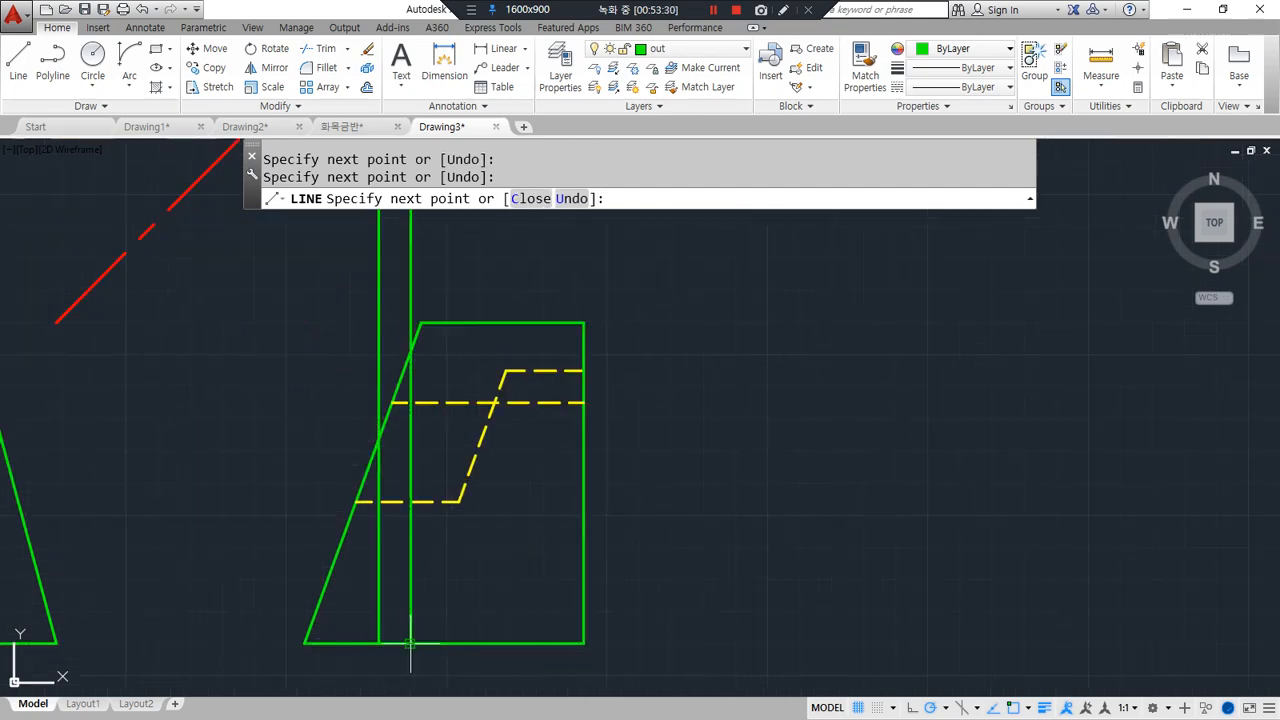
left_click(379, 441)
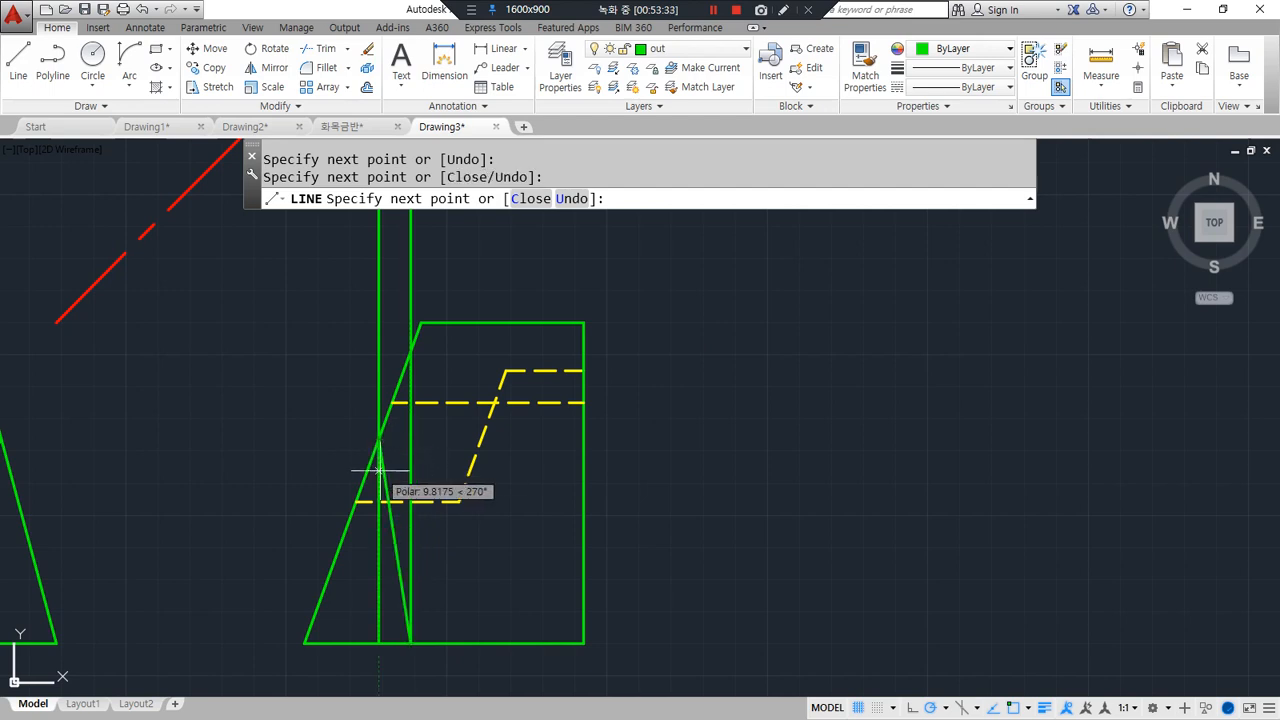
key("Return")
Erase the two vertical projection lines running down through the side view.
left_click_drag(423, 277, 337, 274)
type("e")
key("Return")
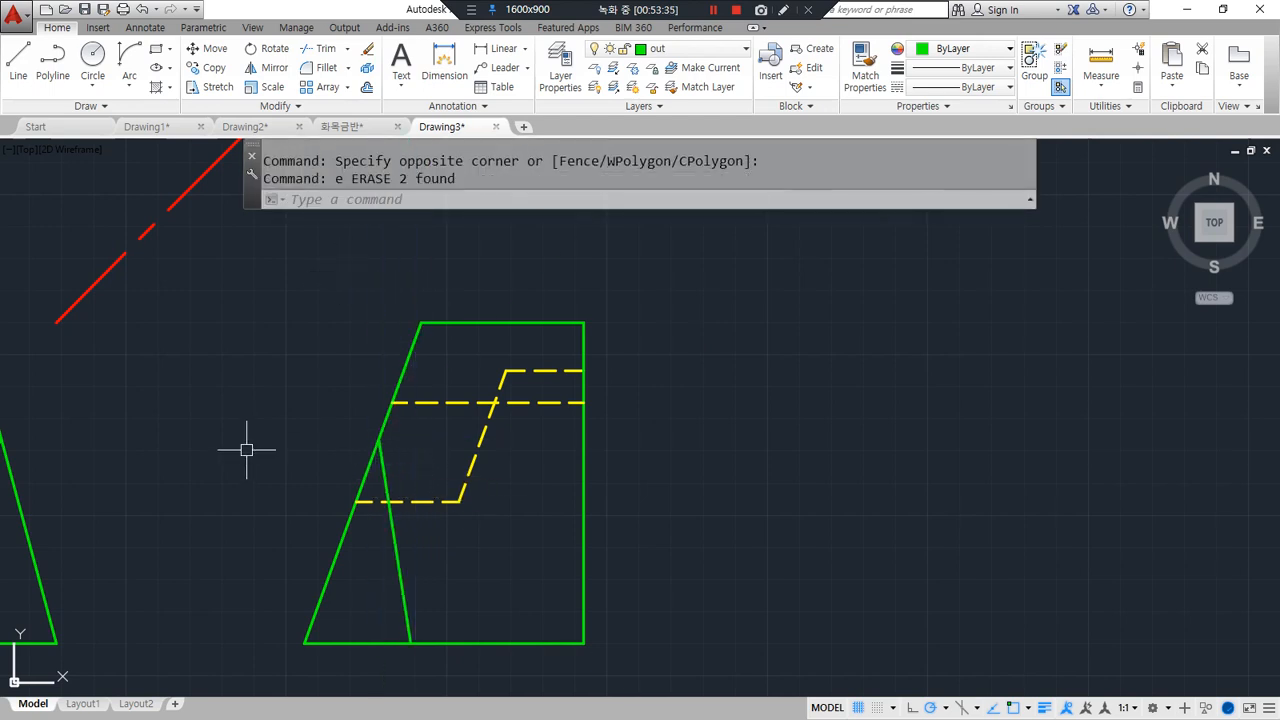
Draw a circle of radius 35 centred on the side view's lower-right corner.
scroll(247, 450, "down", 2)
scroll(334, 537, "up", 2)
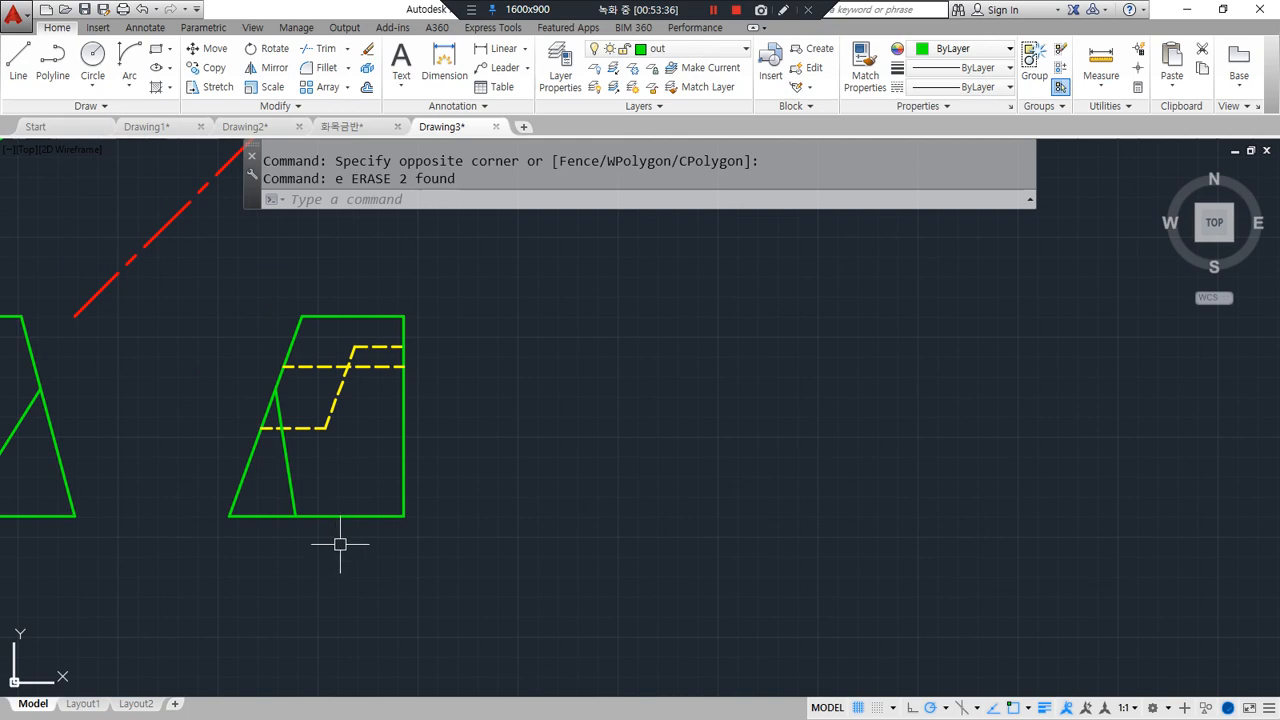
type("c")
key("Return")
left_click(406, 516)
type("35")
key("Return")
Trim the circle outside the side view, keeping only the quarter arc inside its lower-right corner.
type("tr")
key("Return")
key("Return")
left_click(468, 560)
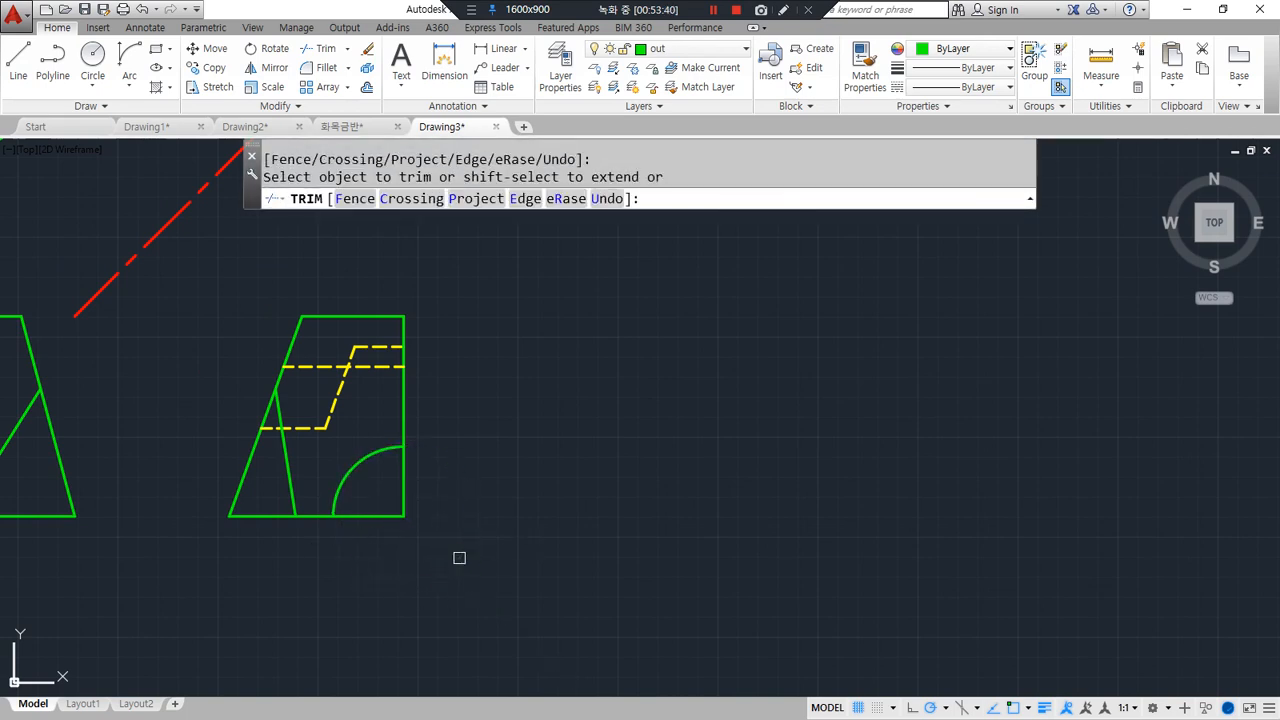
mouse_move(266, 517)
middle_mouse_down()
mouse_move(406, 543)
mouse_move(629, 553)
middle_mouse_up()
scroll(629, 553, "down", 2)
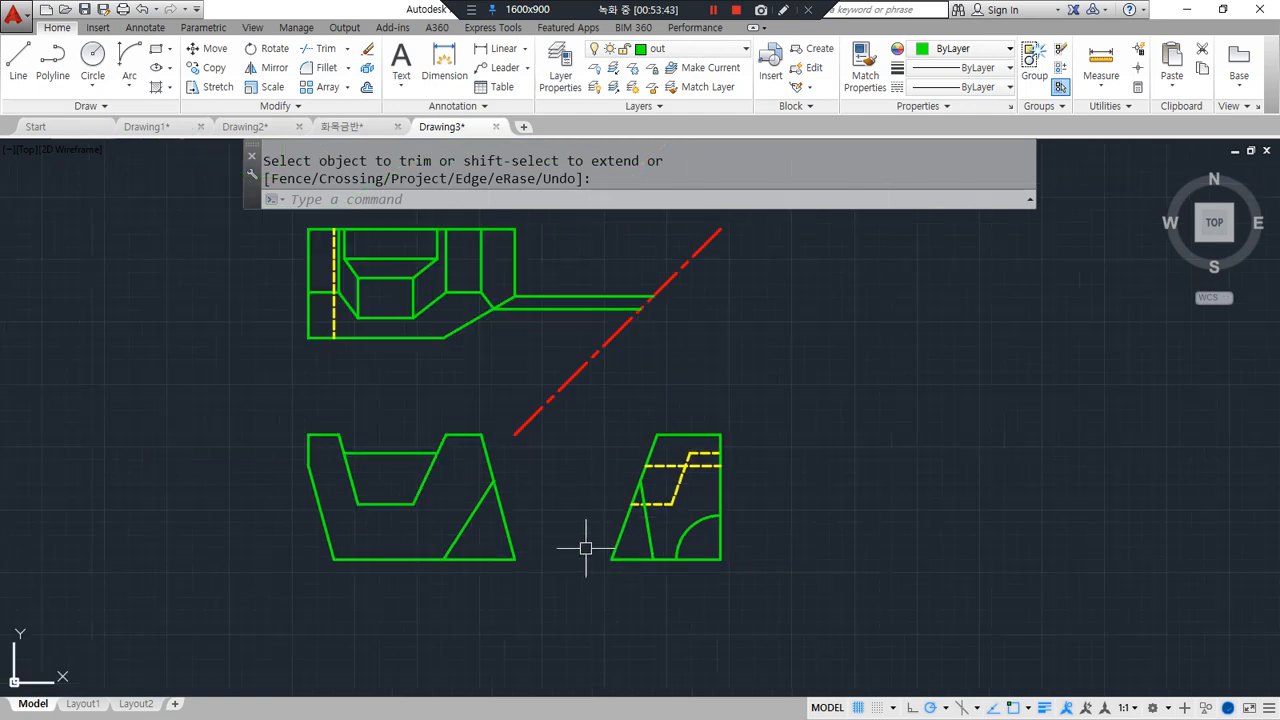
key("Escape")
type("o")
key("Return")
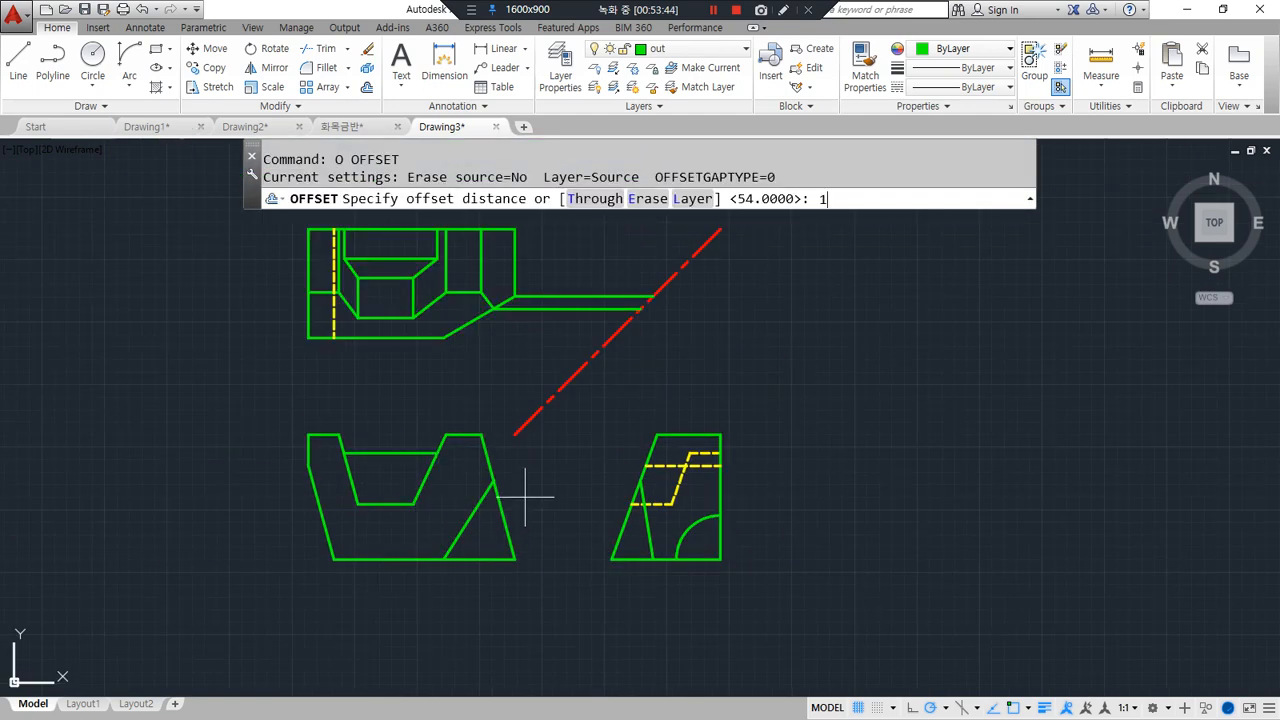
key("Return")
key("Escape")
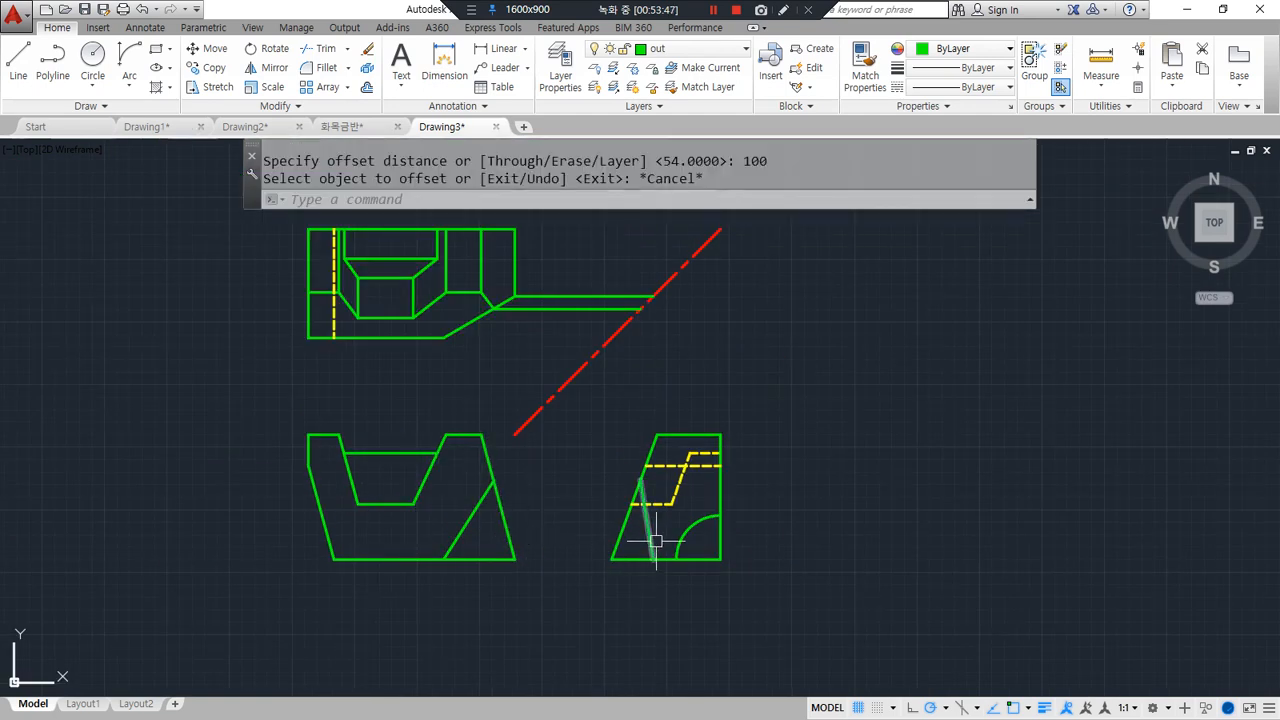
Draw a horizontal projection line from the upper end of the side view's quarter arc across into the front view.
type("l")
key("Return")
left_click(717, 516)
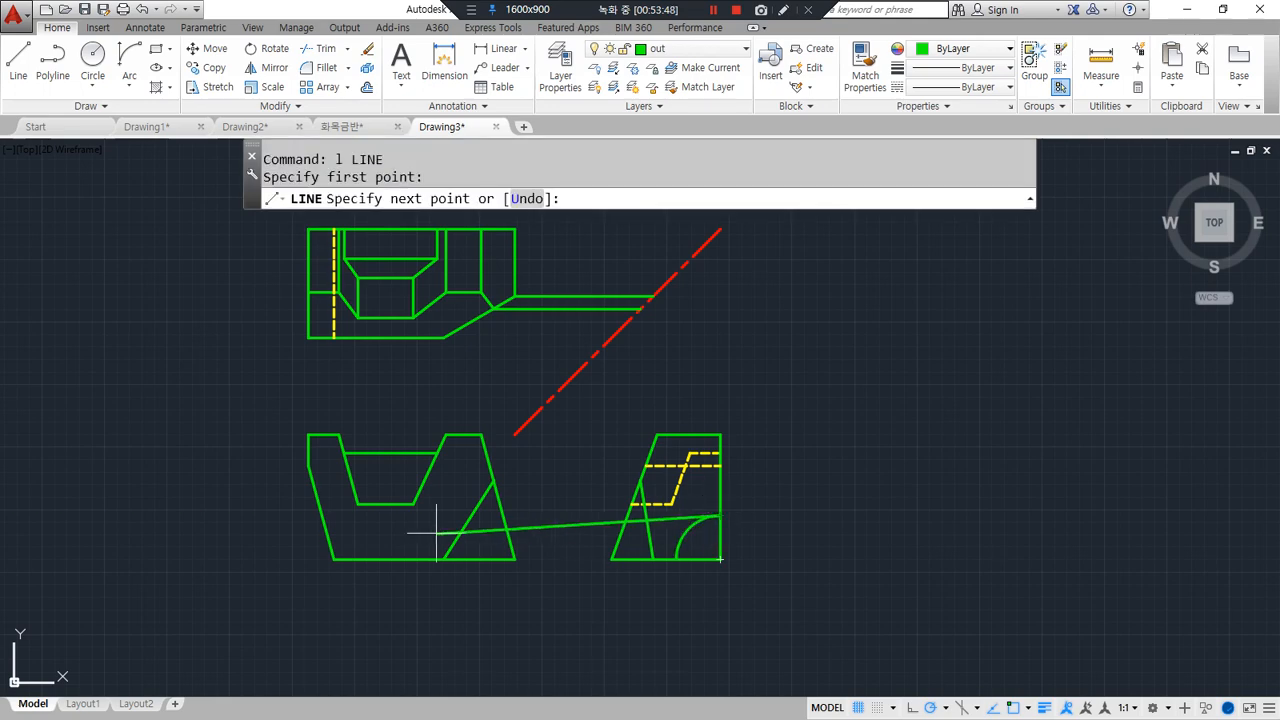
left_click(374, 516)
key("Return")
Draw a vertical construction line up from the front view's lower-right corner to the horizontal projection line.
type("l")
key("Return")
left_click(515, 560)
left_click(514, 505)
key("Return")
Offset the vertical construction line 100 to the left inside the front view.
type("o")
key("Return")
type("1")
key("Return")
left_click(515, 530)
left_click(378, 529)
key("Return")
Fillet the horizontal projection line with the offset line and the right construction line into sharp corners.
type("f")
key("Return")
left_click(392, 531)
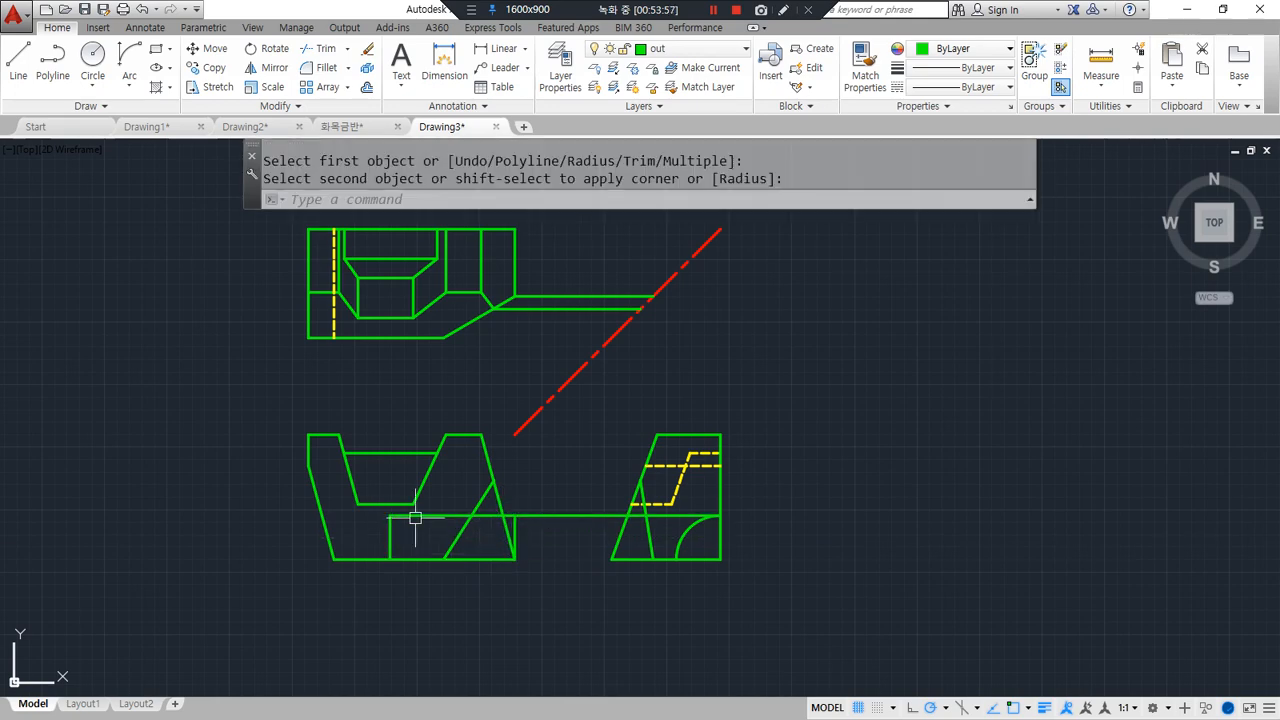
scroll(493, 531, "up", 2)
left_click(517, 507)
key("Return")
left_click(520, 509)
left_click(523, 517)
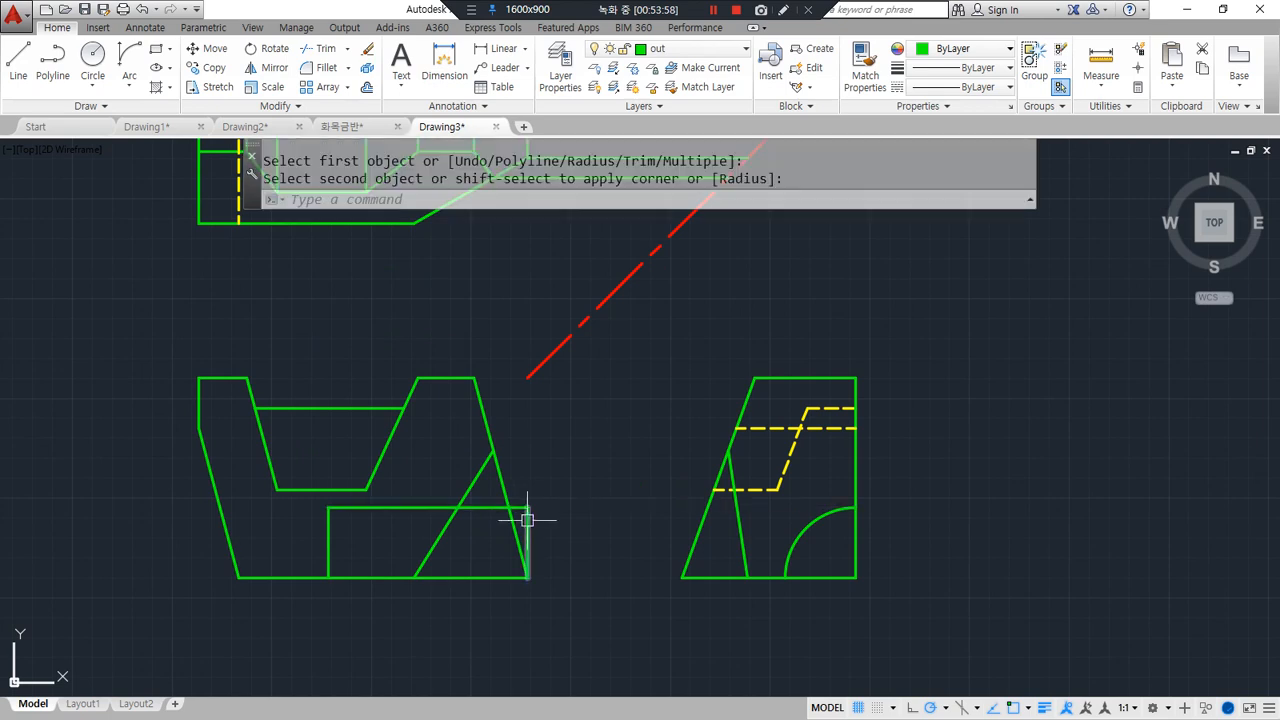
Erase the construction line at the front view's lower-right corner and trim the horizontal line back to the slanted right edge.
scroll(523, 517, "up", 2)
left_click(526, 517)
left_click(533, 521)
left_click(547, 525)
key("Delete")
type("tr")
key("Return")
key("Return")
key("Escape")
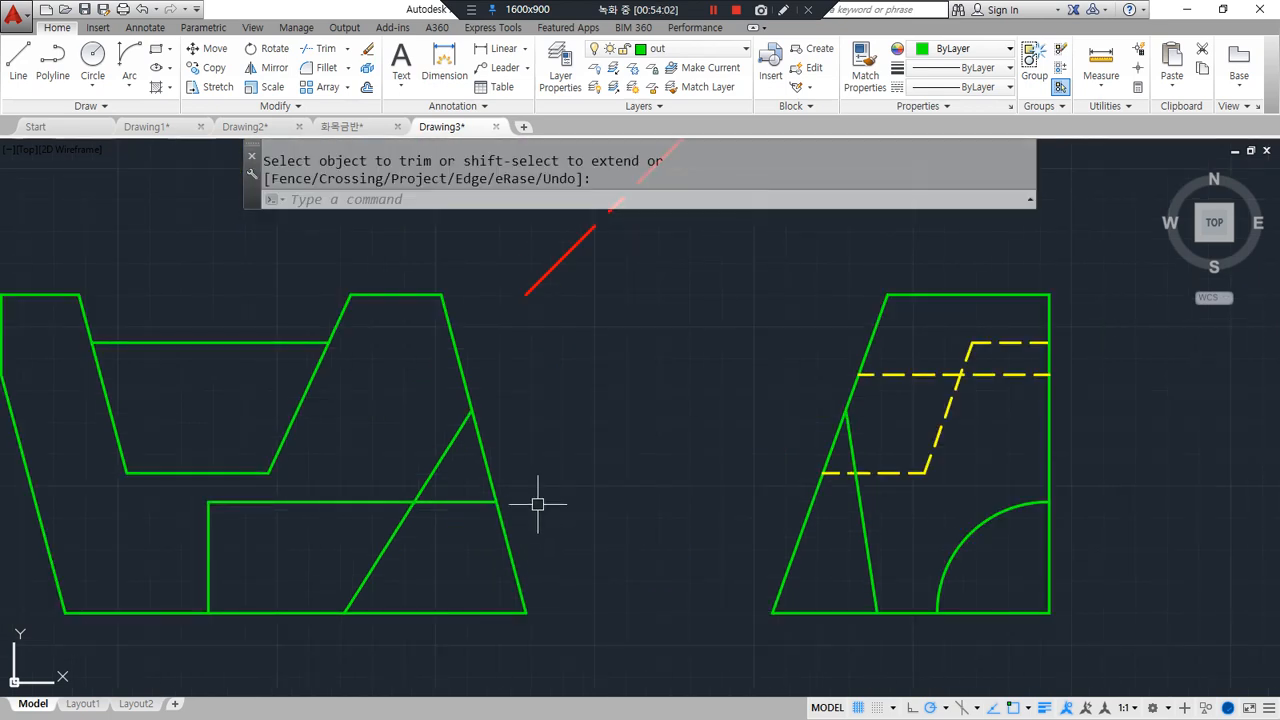
Match the front view's two cut-out lines to the yellow dashed hidden line of the side view.
type("ma")
key("Return")
left_click(907, 472)
left_click(248, 537)
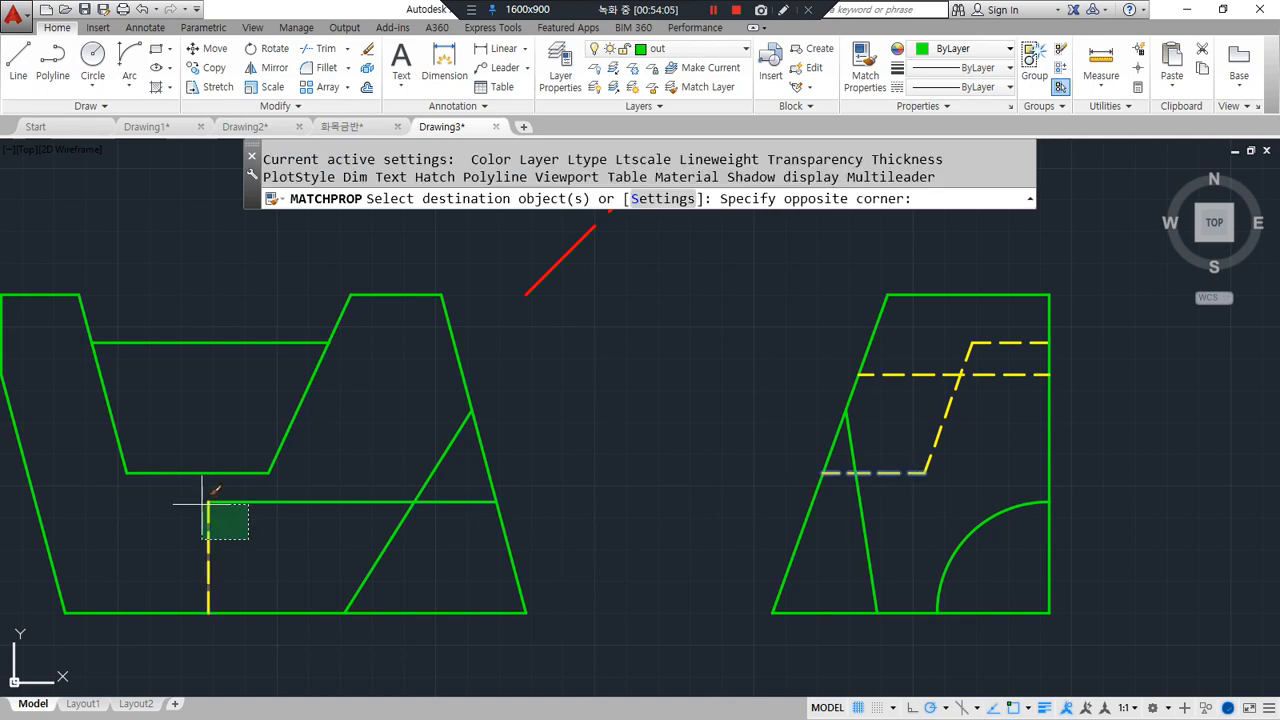
left_click(194, 492)
key("Return")
Erase the two horizontal projection lines between the top view and the miter line.
scroll(213, 514, "down", 2)
scroll(213, 514, "down", 1)
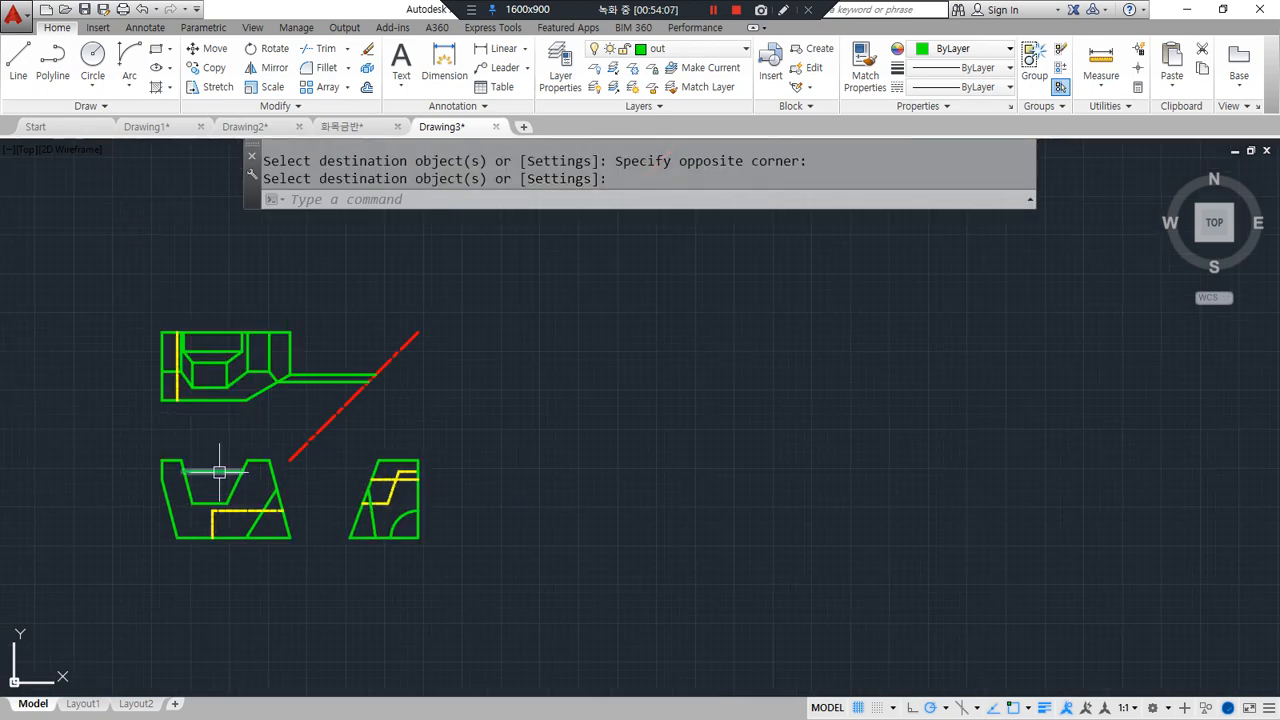
scroll(213, 468, "up", 1)
left_click(368, 288)
left_click(357, 352)
type("e")
key("Return")
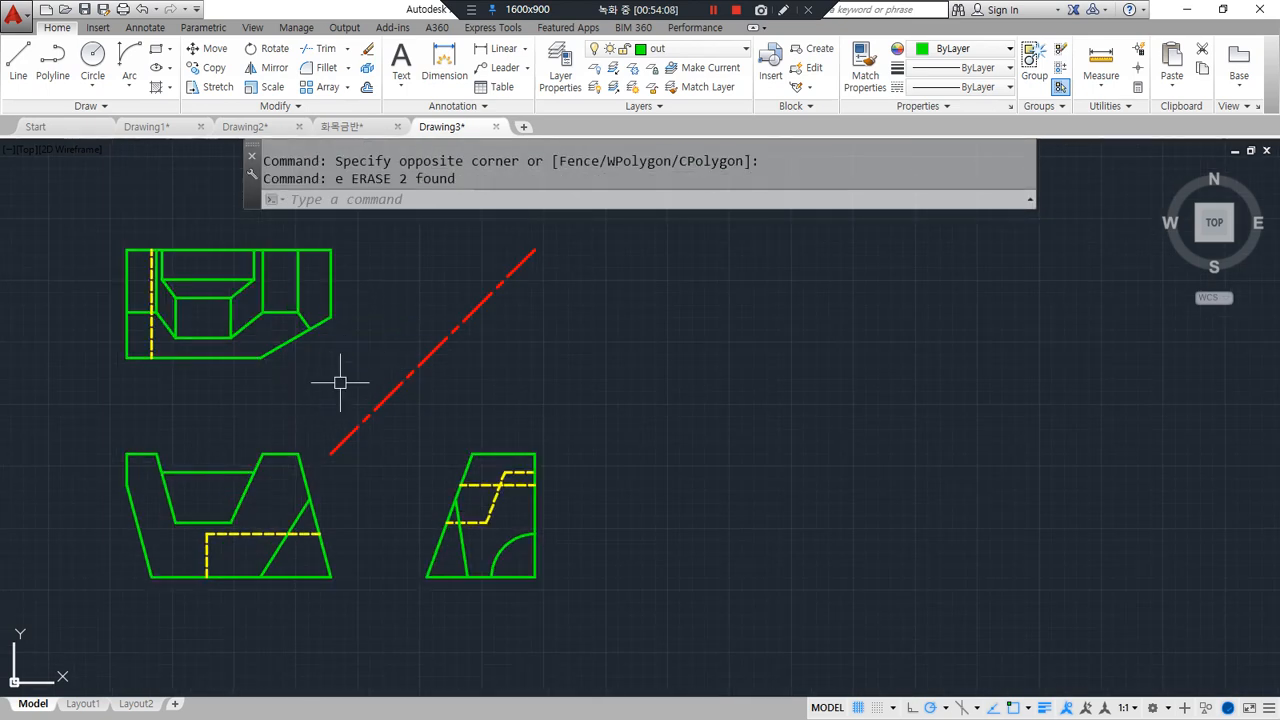
Draw a vertical line from the corner of the front view's hidden cut-out lines up to the top view's upper edge.
type("l")
key("Return")
left_click(206, 534)
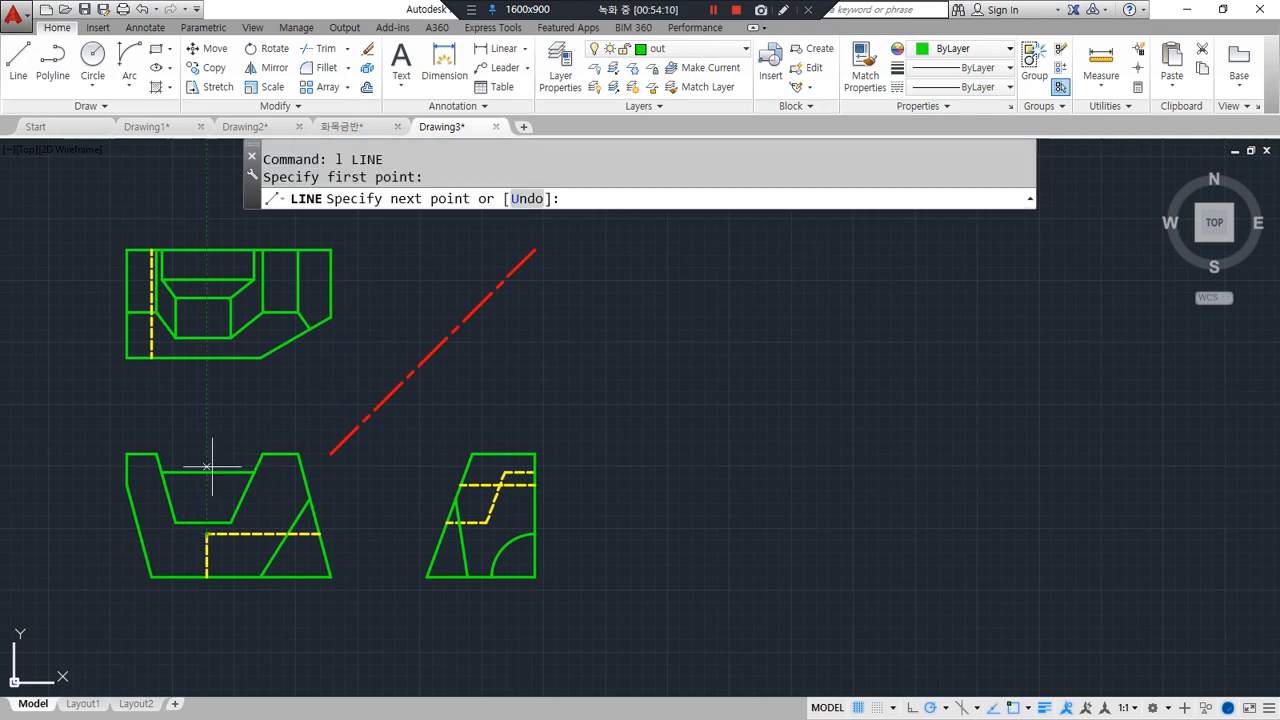
left_click(206, 250)
key("Return")
Project the arc's lower end in the side view up to the miter line and across horizontally into the top view.
key("Return")
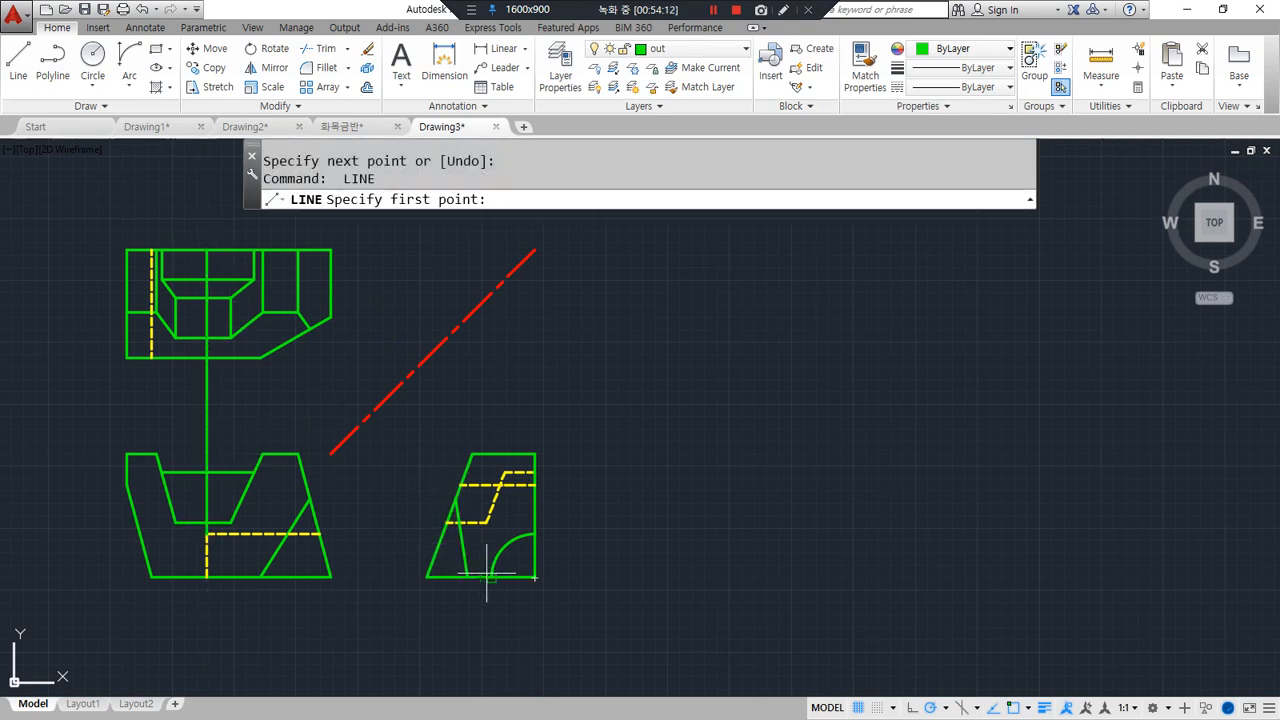
left_click(491, 576)
left_click(491, 291)
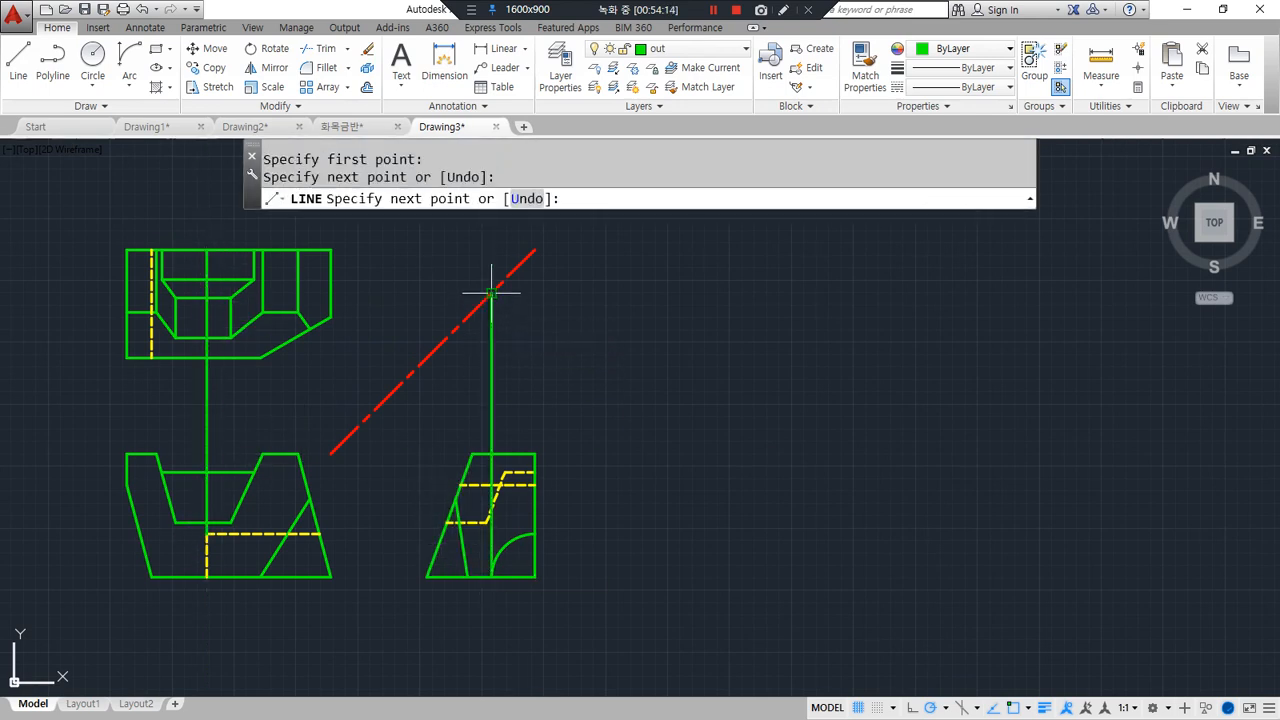
left_click(212, 291)
key("Return")
Match the horizontal projection line and the vertical line through the top view to the side view's hidden line.
type("ma")
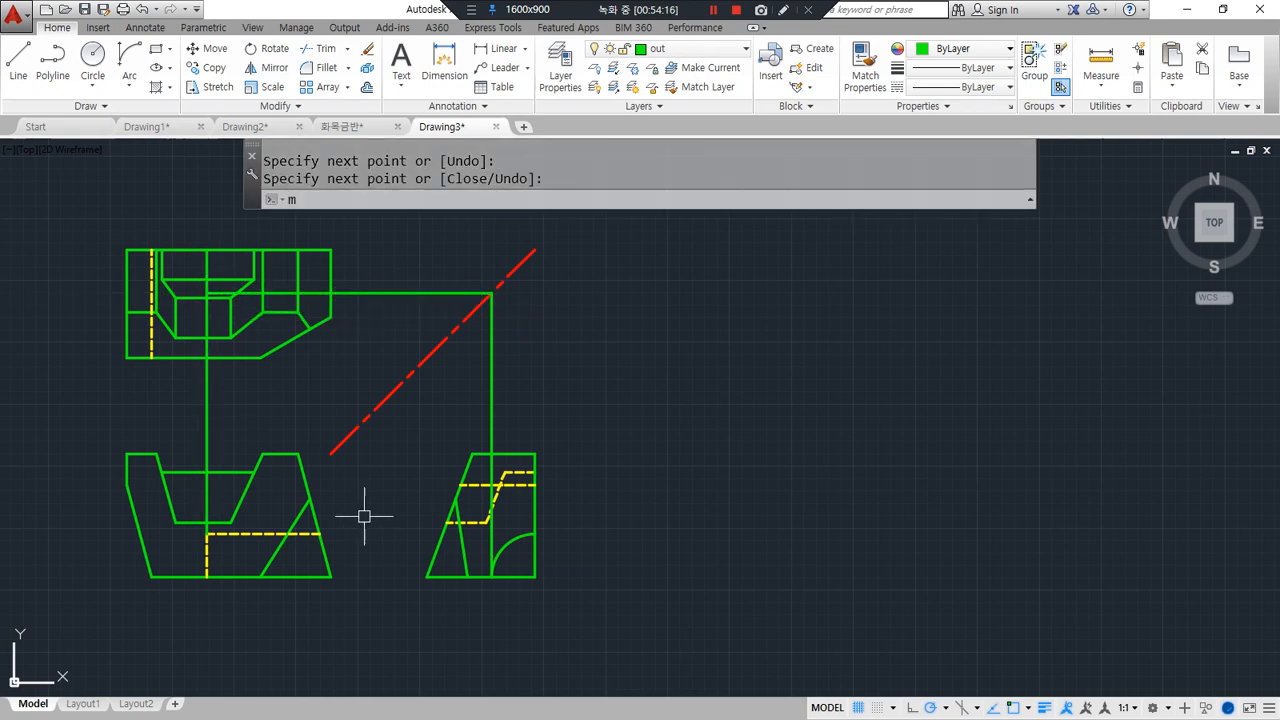
key("Return")
left_click(472, 524)
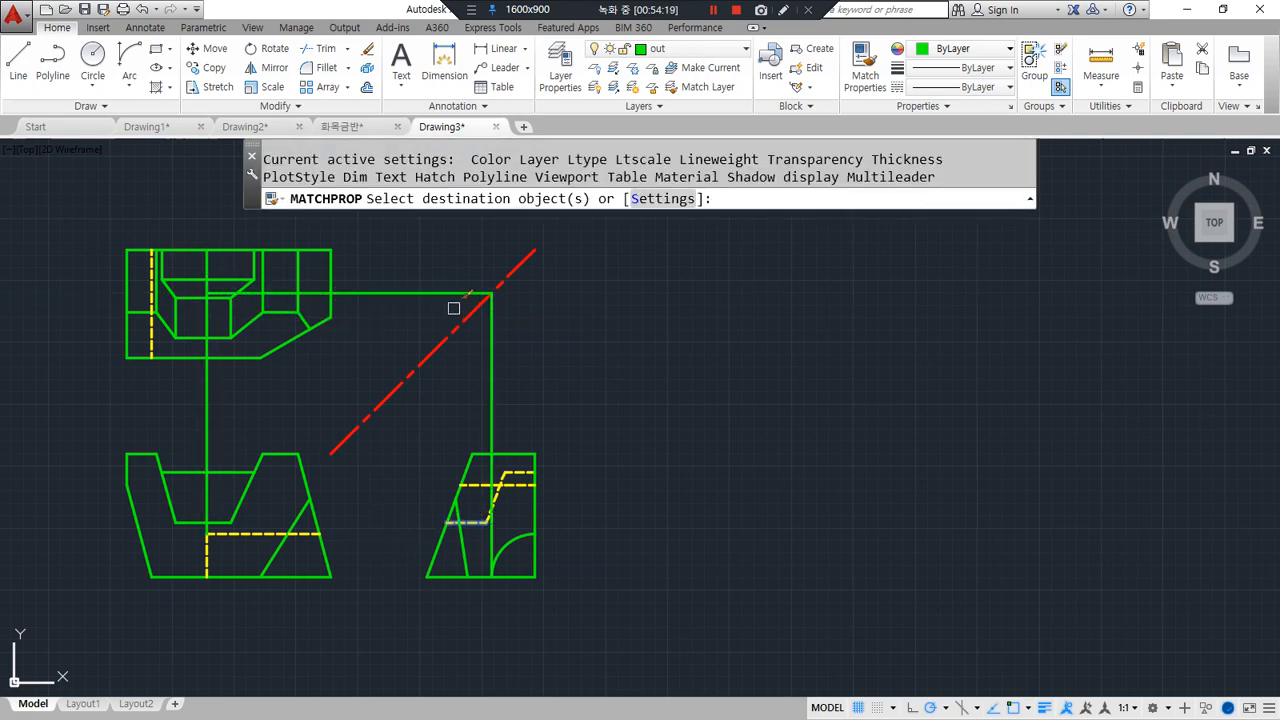
left_click(421, 296)
left_click(207, 377)
key("Return")
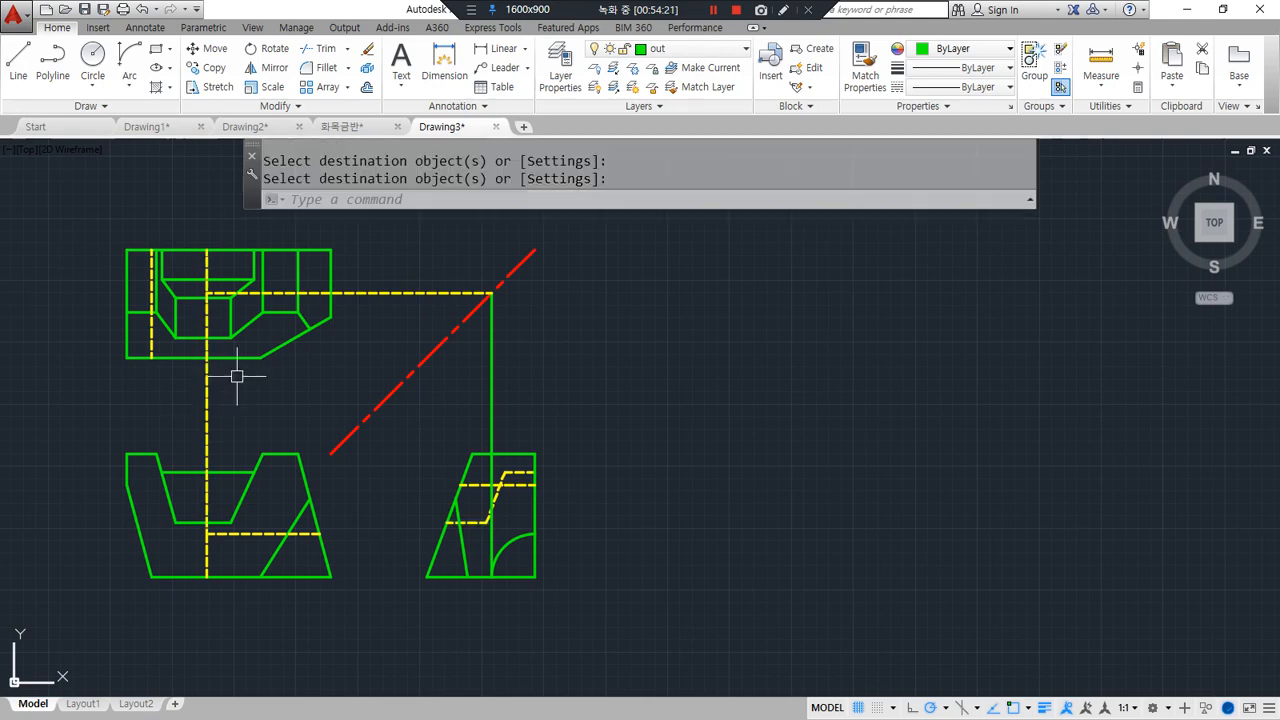
Fillet the two hidden lines in the top view to a sharp corner, removing the vertical line's lower part.
scroll(200, 285, "up", 2)
type("f")
key("Return")
left_click(207, 285)
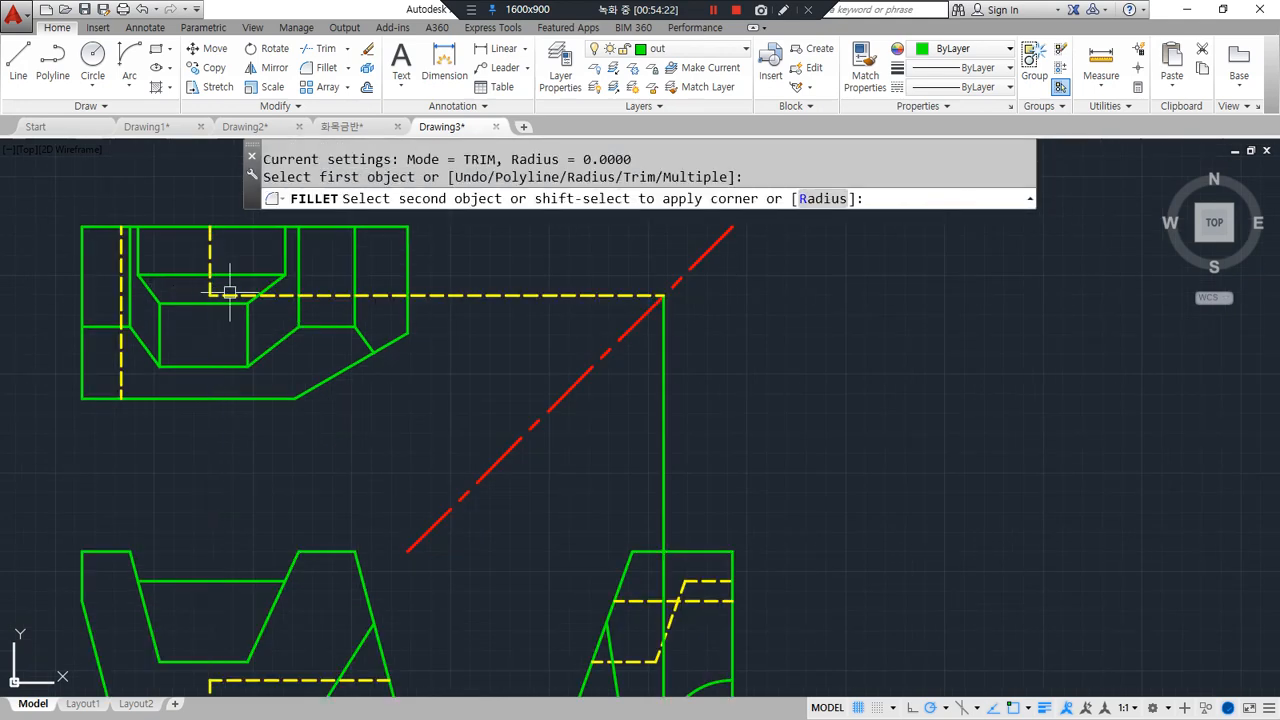
left_click(229, 293)
Draw a vertical line from the right end of the front view's horizontal hidden line up to the top view's upper edge.
mouse_move(406, 365)
middle_mouse_down()
mouse_move(381, 315)
mouse_move(372, 358)
middle_mouse_up()
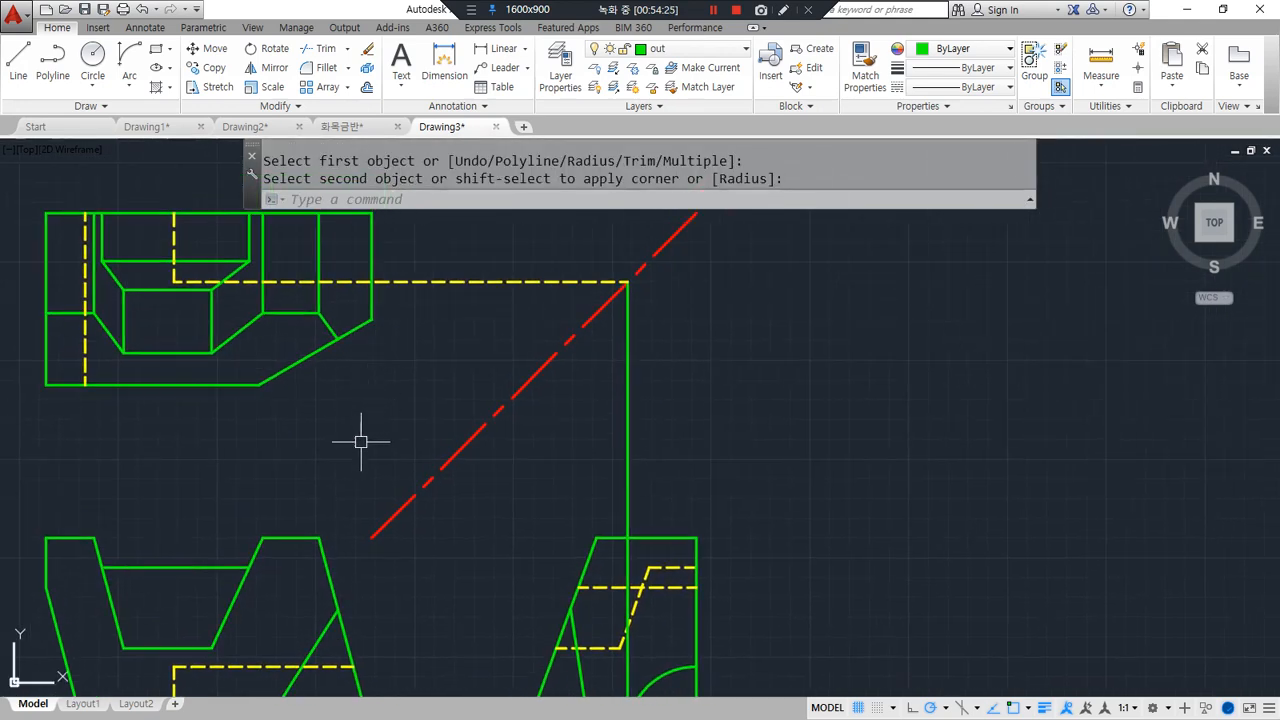
middle_click_drag(361, 559, 355, 452)
type("l")
key("Return")
left_click(354, 576)
middle_click_drag(349, 375, 334, 553)
left_click(331, 320)
key("Return")
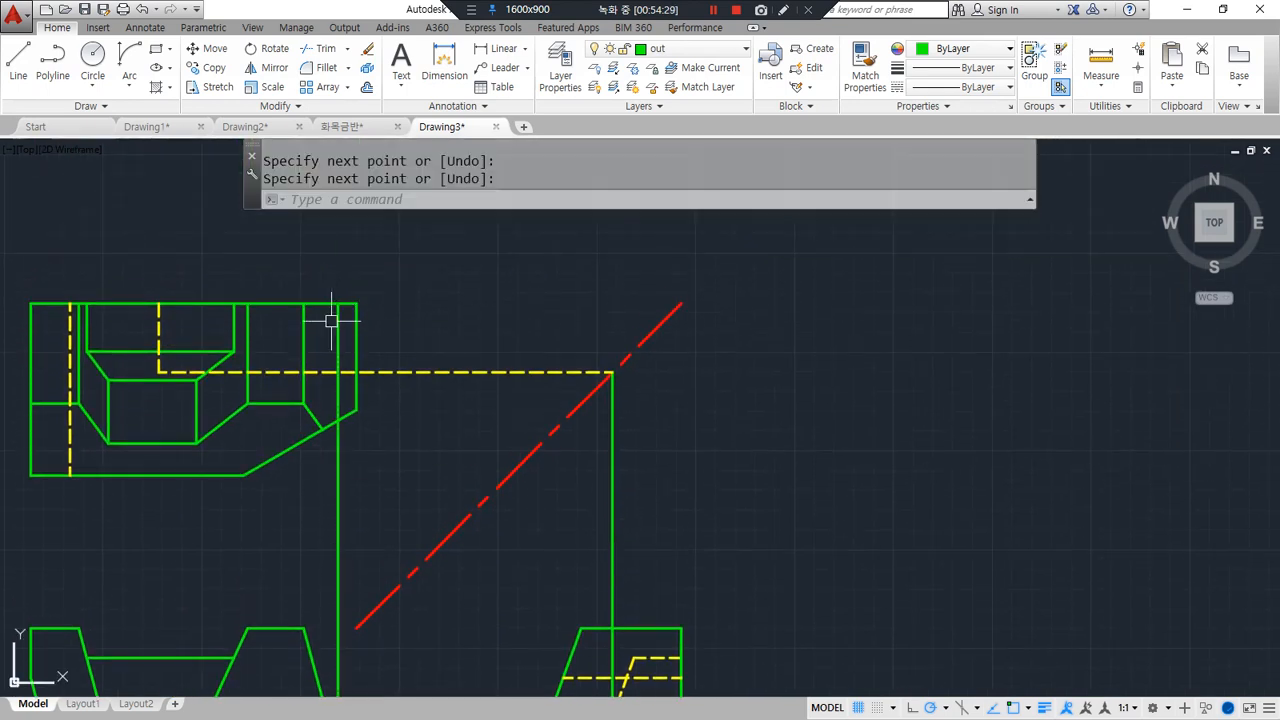
Draw an ellipse centred on the top view's upper-right corner, reaching the vertical projection line and the horizontal hidden line.
type("el")
key("Return")
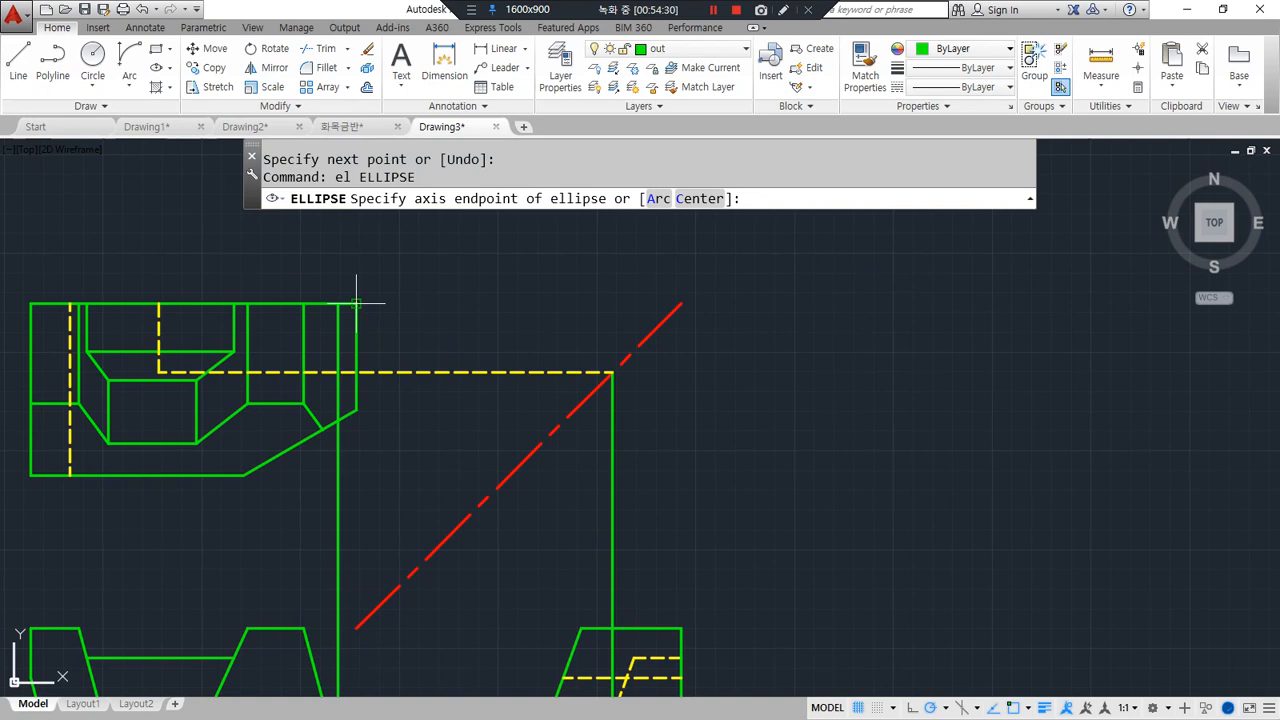
type("c")
key("Return")
left_click(356, 302)
left_click(335, 305)
left_click(356, 372)
Trim the ellipse to its quarter inside the top view and remove the corner edges beyond it.
type("tr")
key("Return")
key("Return")
left_click(375, 319)
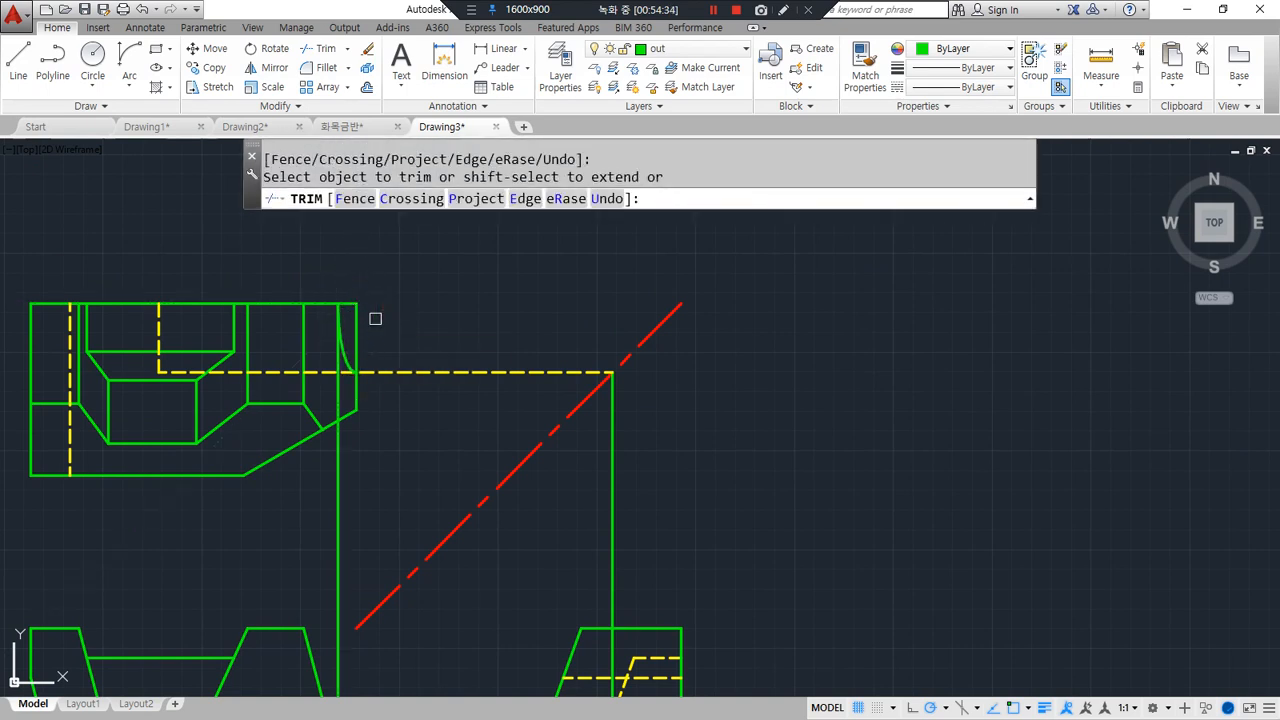
left_click(355, 302)
key("Return")
Fillet the horizontal hidden line with the top view's right edge so it ends at that edge.
left_click(427, 371)
key("Escape")
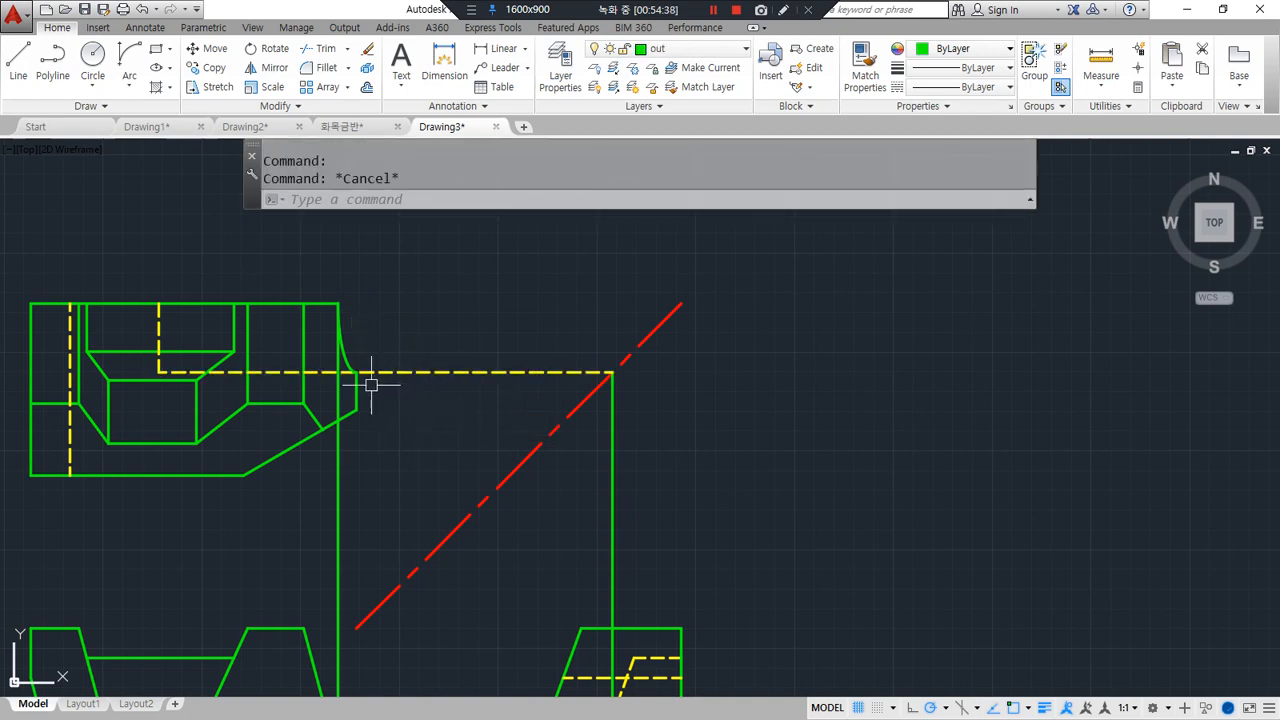
scroll(351, 371, "up", 2)
type("f")
key("Return")
left_click(342, 387)
left_click(357, 386)
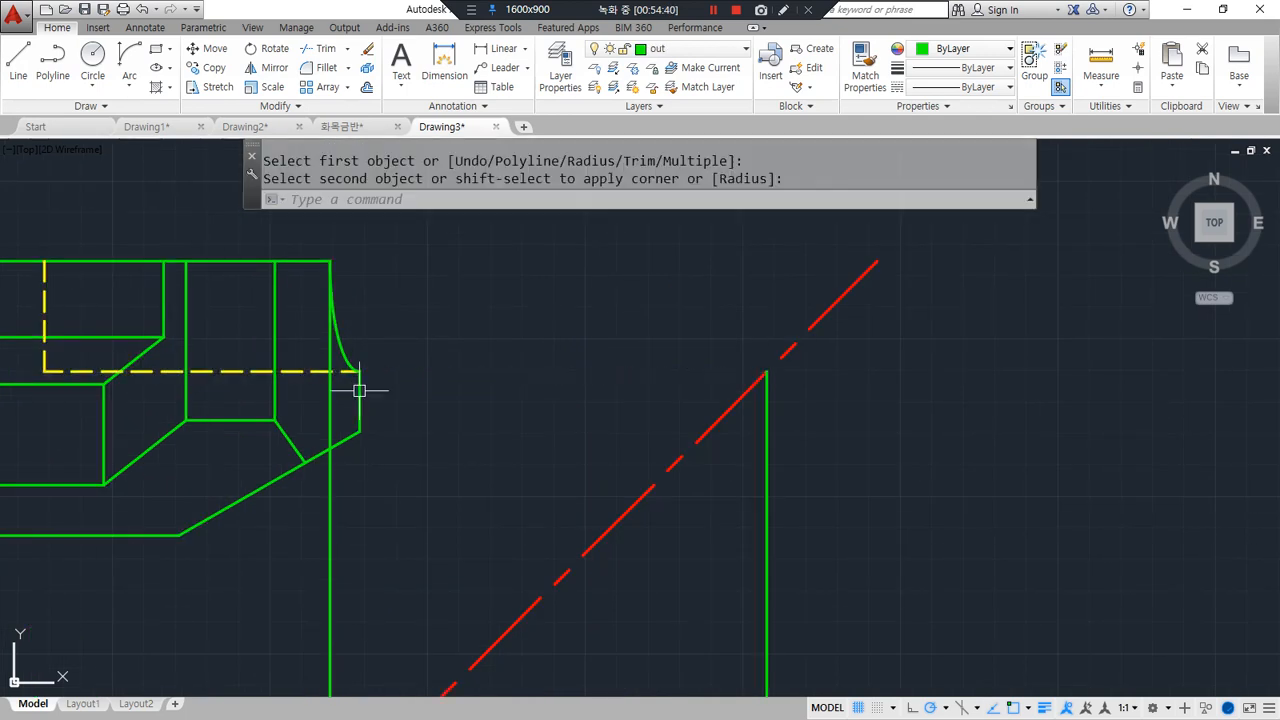
Erase the vertical projection lines rising from the front view and from the side view.
left_click(345, 517)
left_click(309, 557)
type("e")
key("Return")
left_click(805, 578)
left_click(654, 617)
type("e")
key("Return")
Move the whole top view straight up to widen the gap above the front view.
scroll(394, 560, "down", 3)
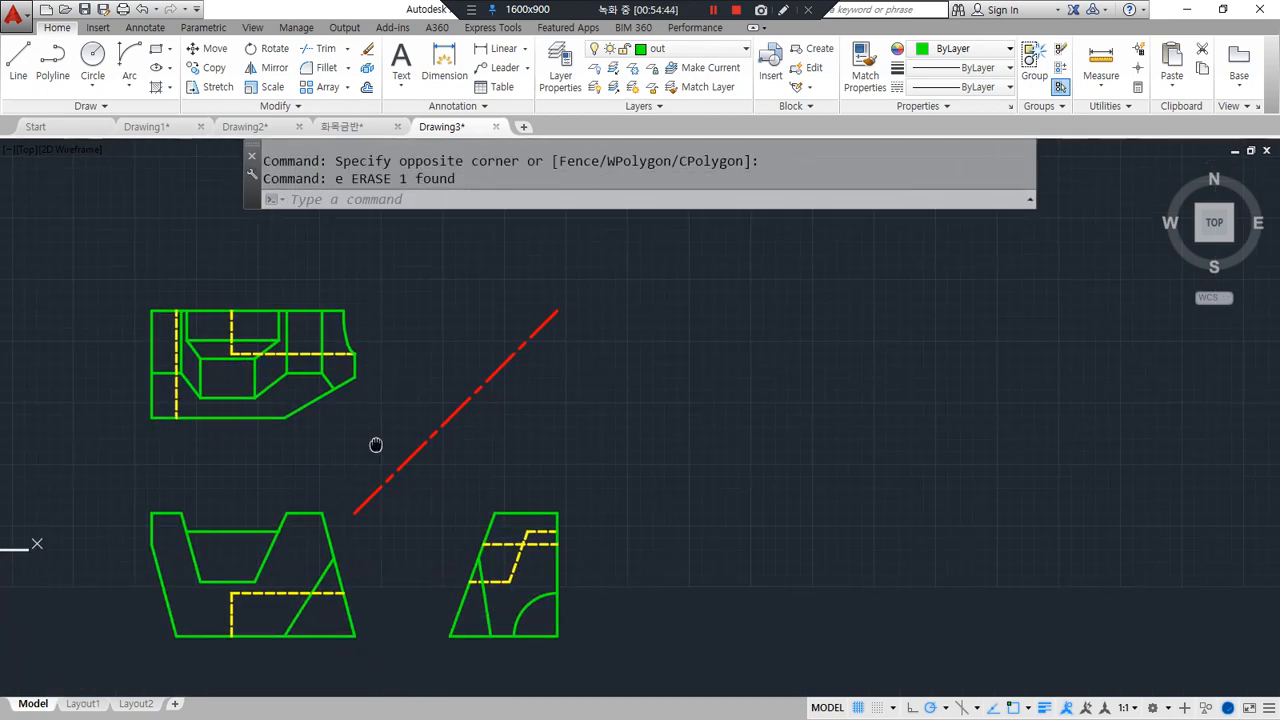
scroll(377, 443, "up", 1)
middle_click_drag(378, 450, 464, 463)
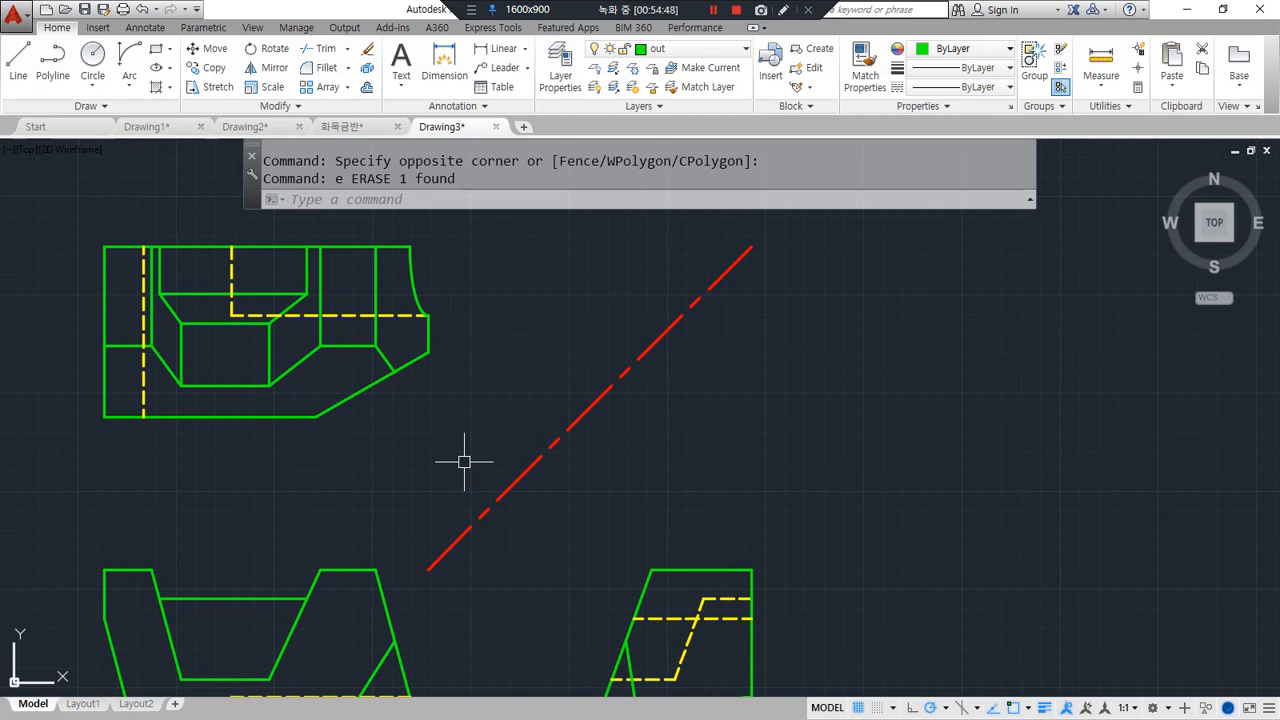
scroll(431, 433, "down", 2)
type("m")
key("Return")
left_click(463, 479)
left_click(208, 335)
key("Return")
left_click(161, 470)
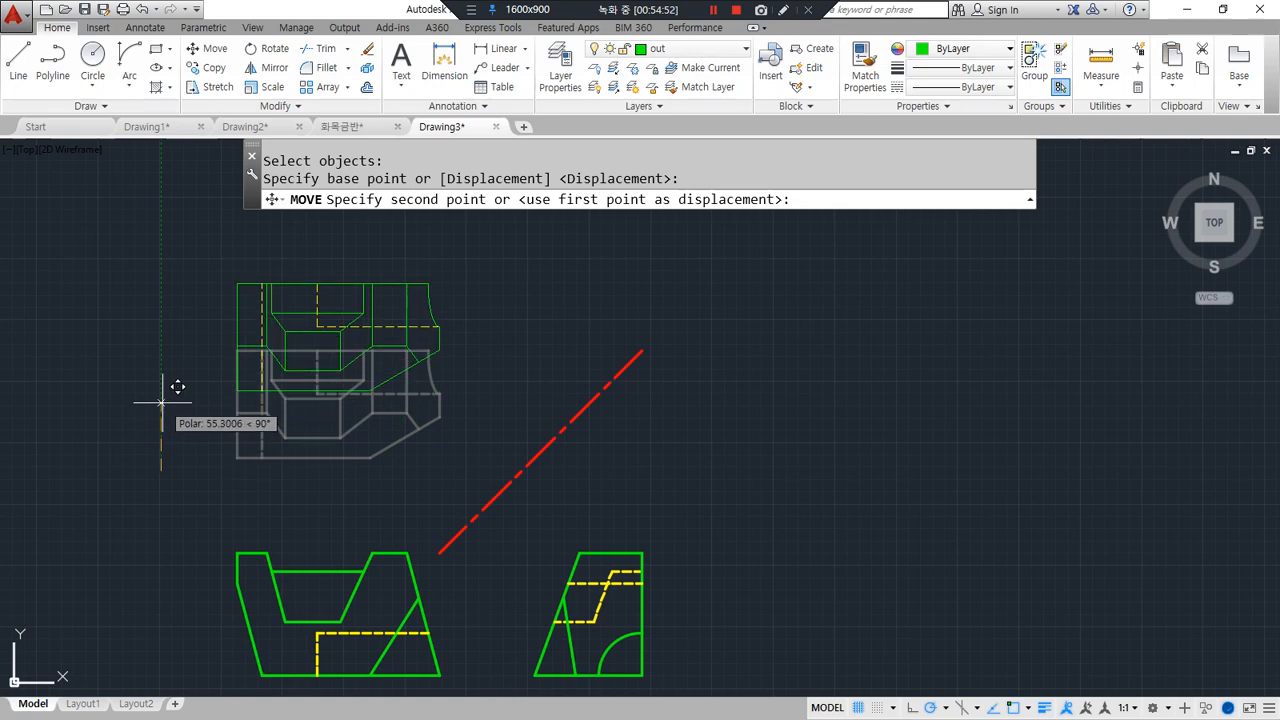
left_click(161, 386)
Move the whole side view about 92 horizontally to the right, away from the front view.
middle_click_drag(388, 491, 326, 392)
key("Return")
left_click(463, 423)
left_click(686, 627)
key("Return")
left_click(543, 626)
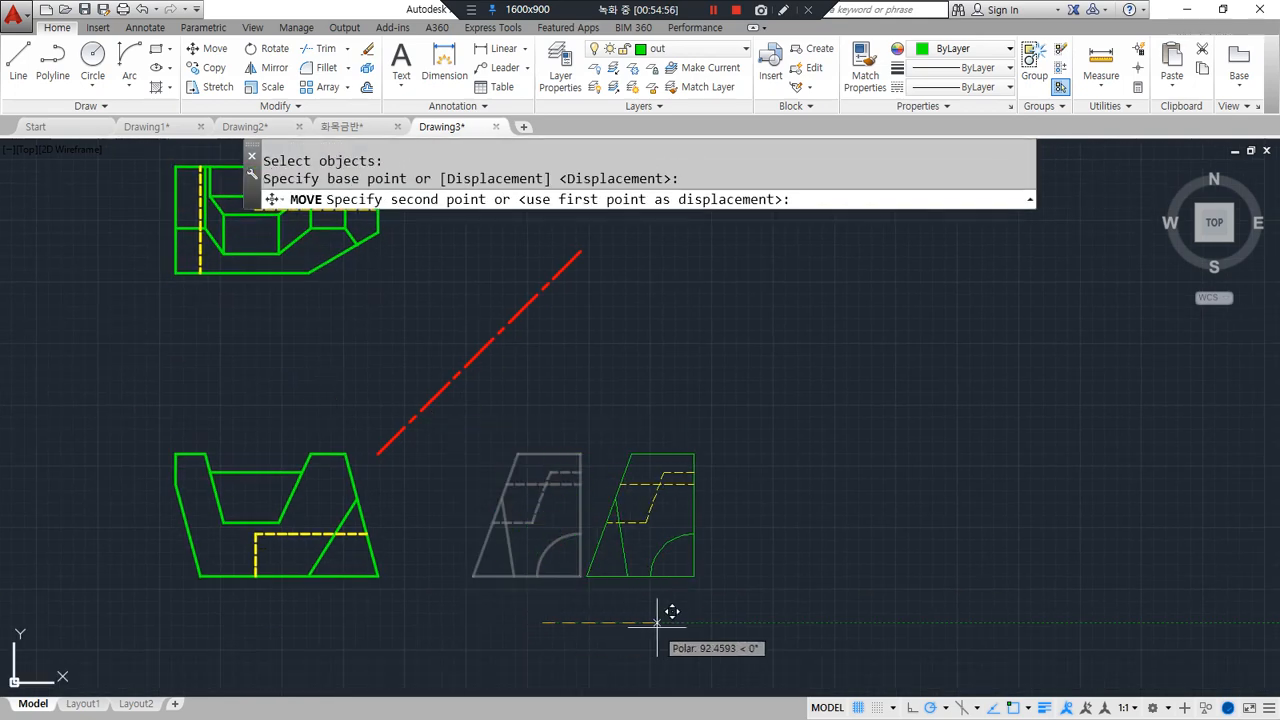
left_click(657, 626)
Erase the red diagonal miter line between the views.
left_click(509, 433)
left_click(429, 357)
type("e")
key("Return")
middle_click_drag(573, 307, 611, 214)
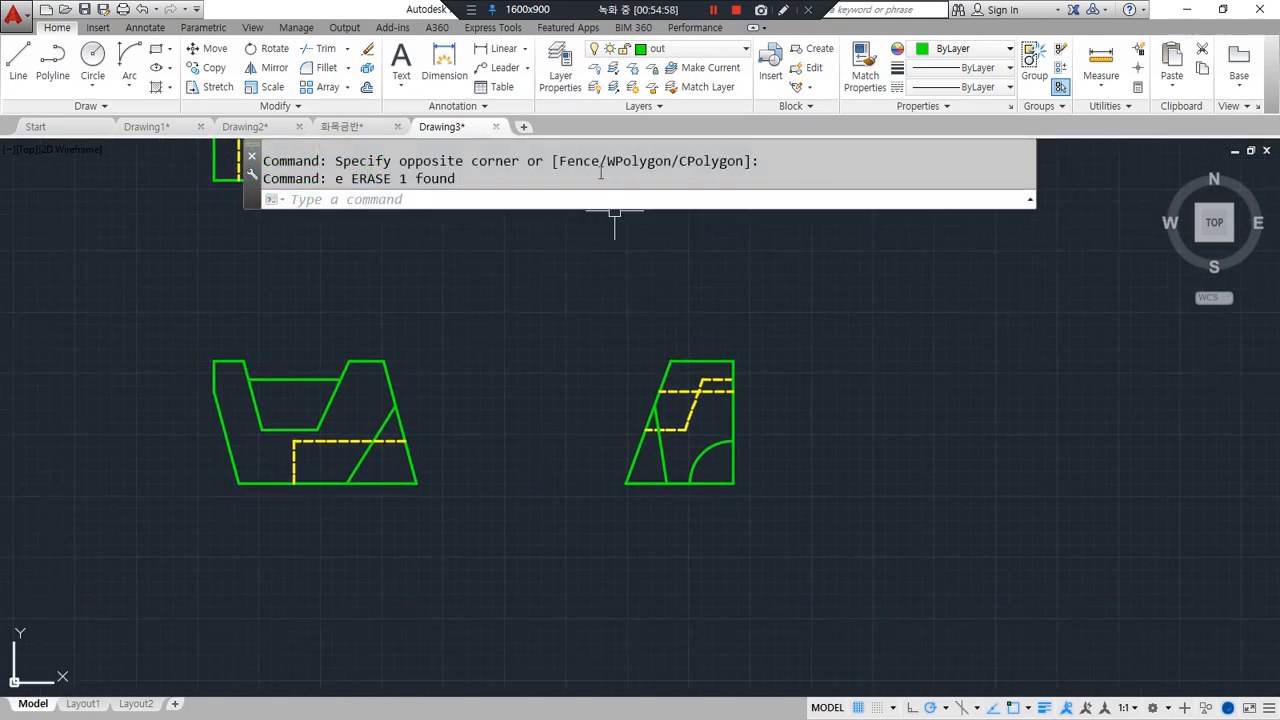
type("d")
key("Return")
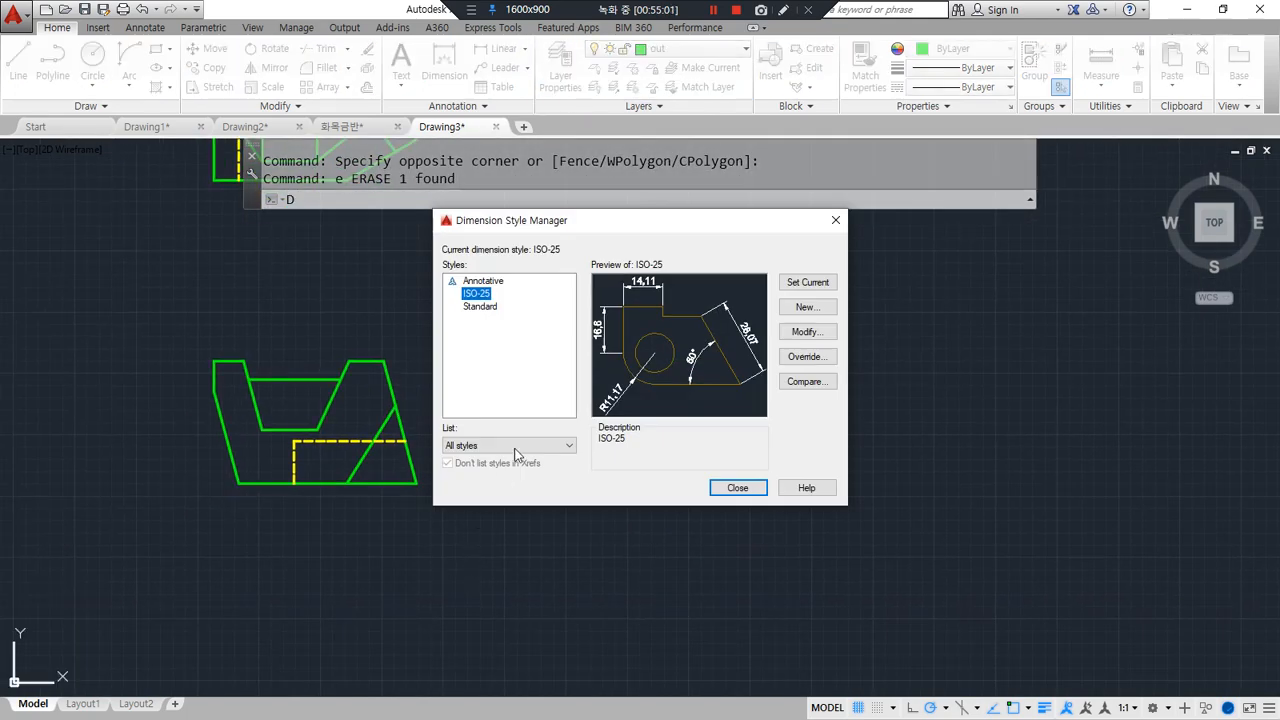
key("Escape")
Create a new layer named dim and set its colour to red (1).
left_click(560, 68)
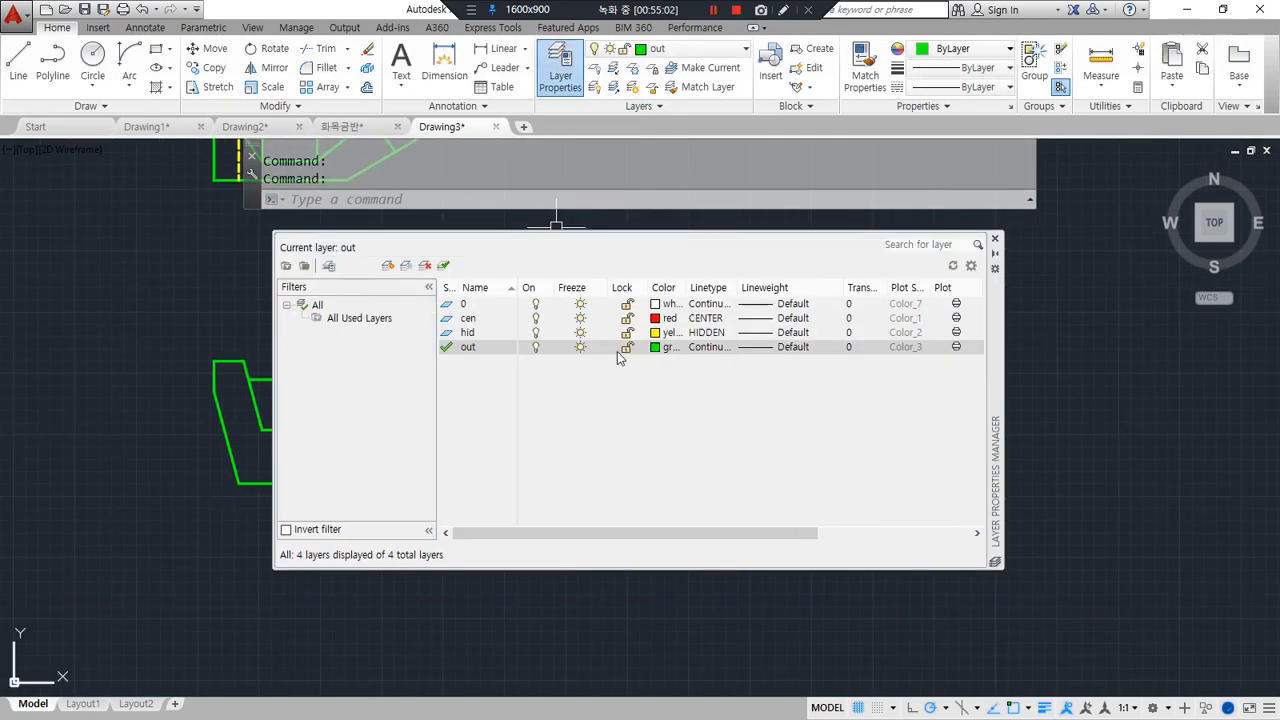
left_click(386, 266)
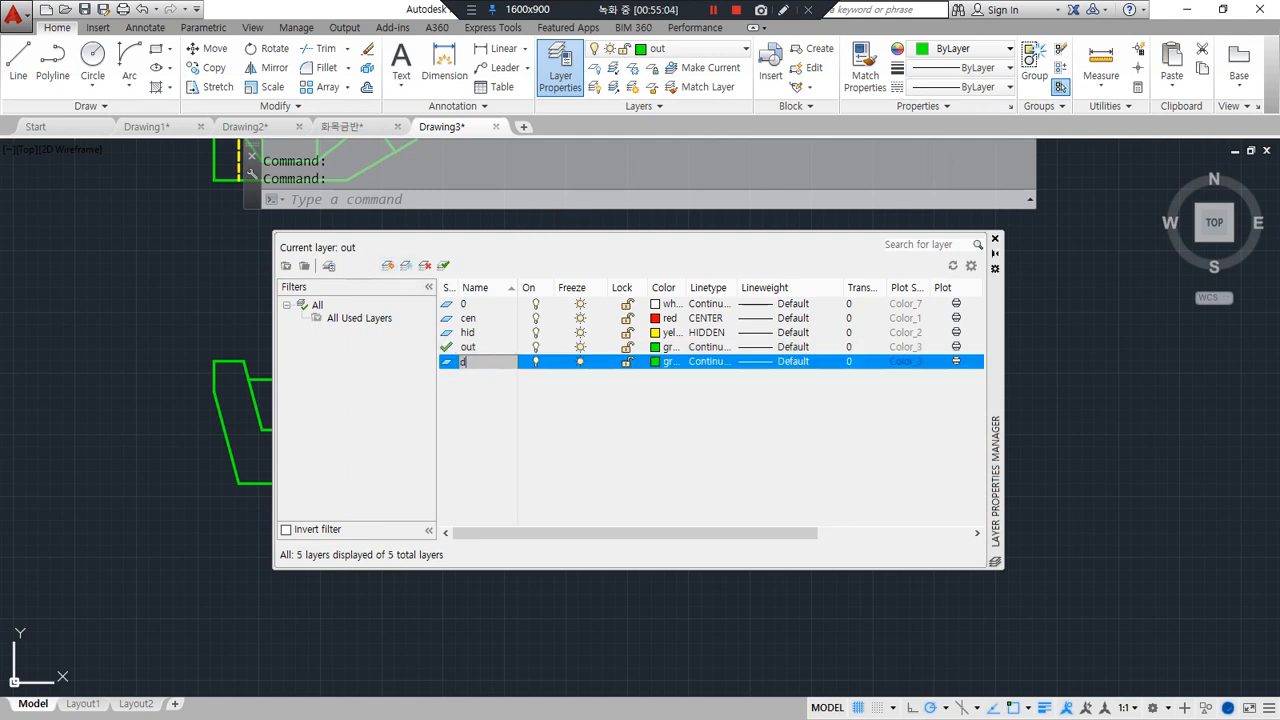
left_click(652, 362)
type("1")
key("Return")
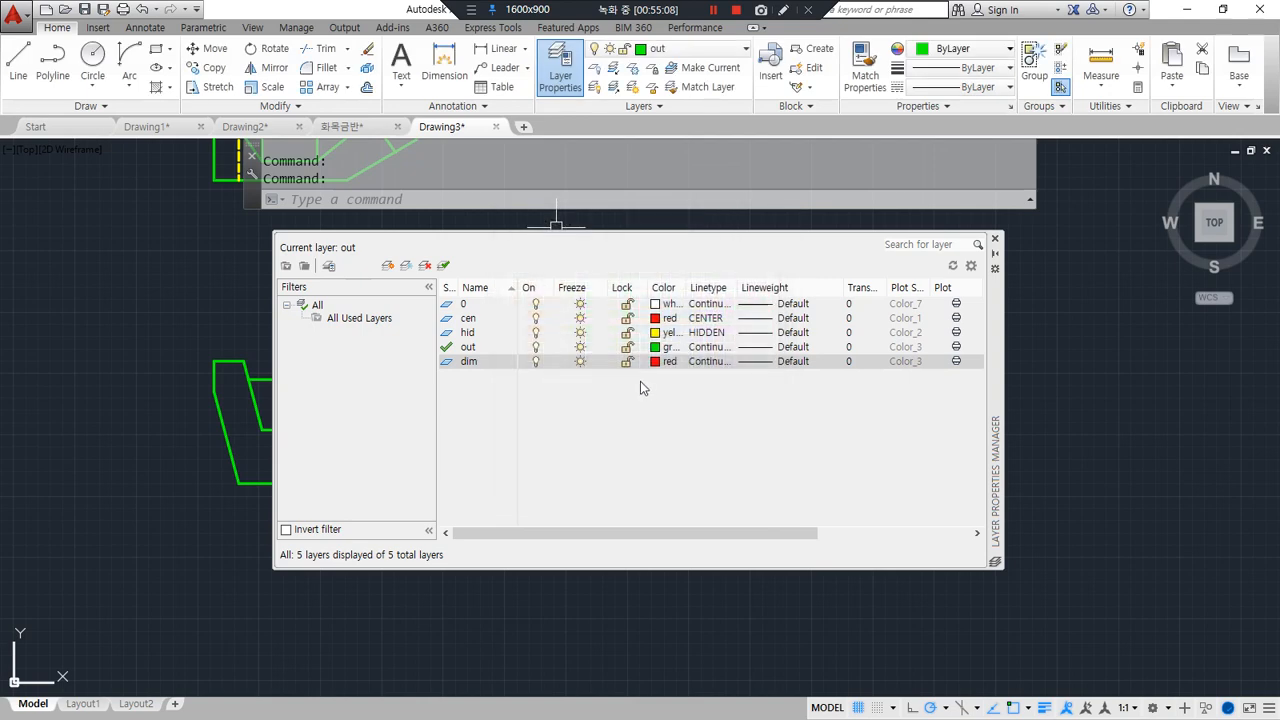
left_click(995, 240)
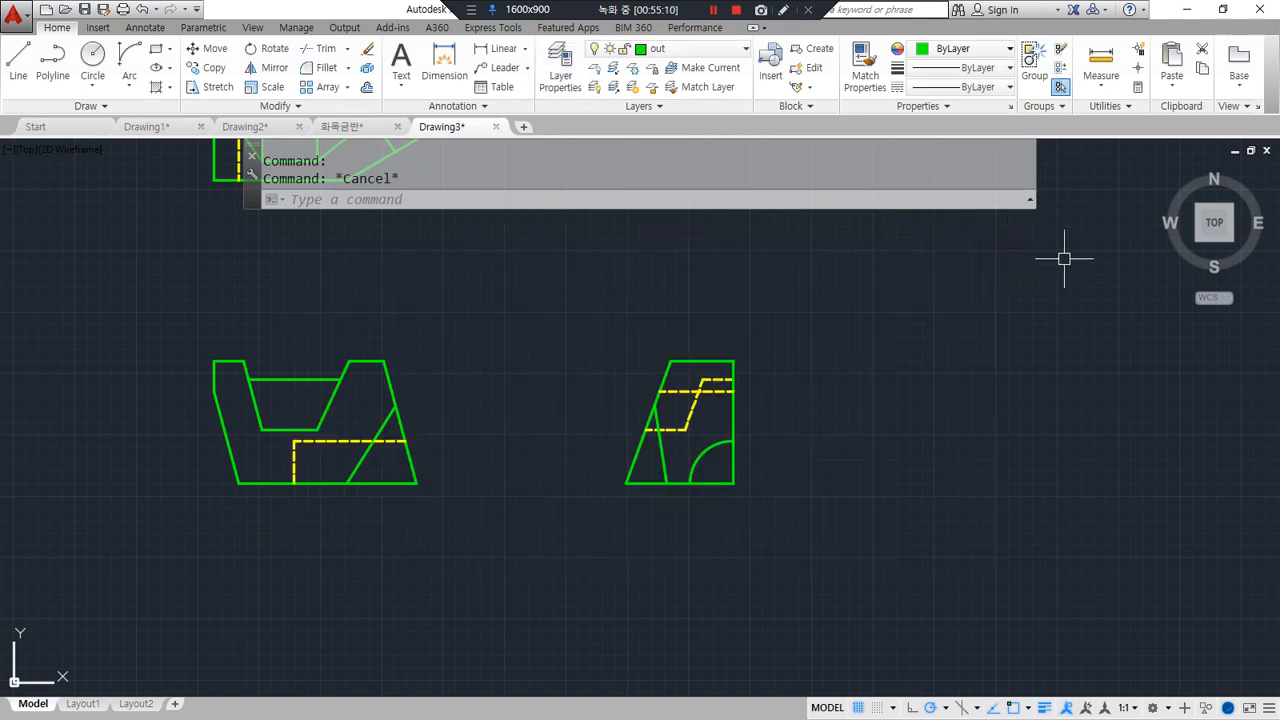
Set the dimension text colour variable DIMCLRT to 2.
type("dimclrt")
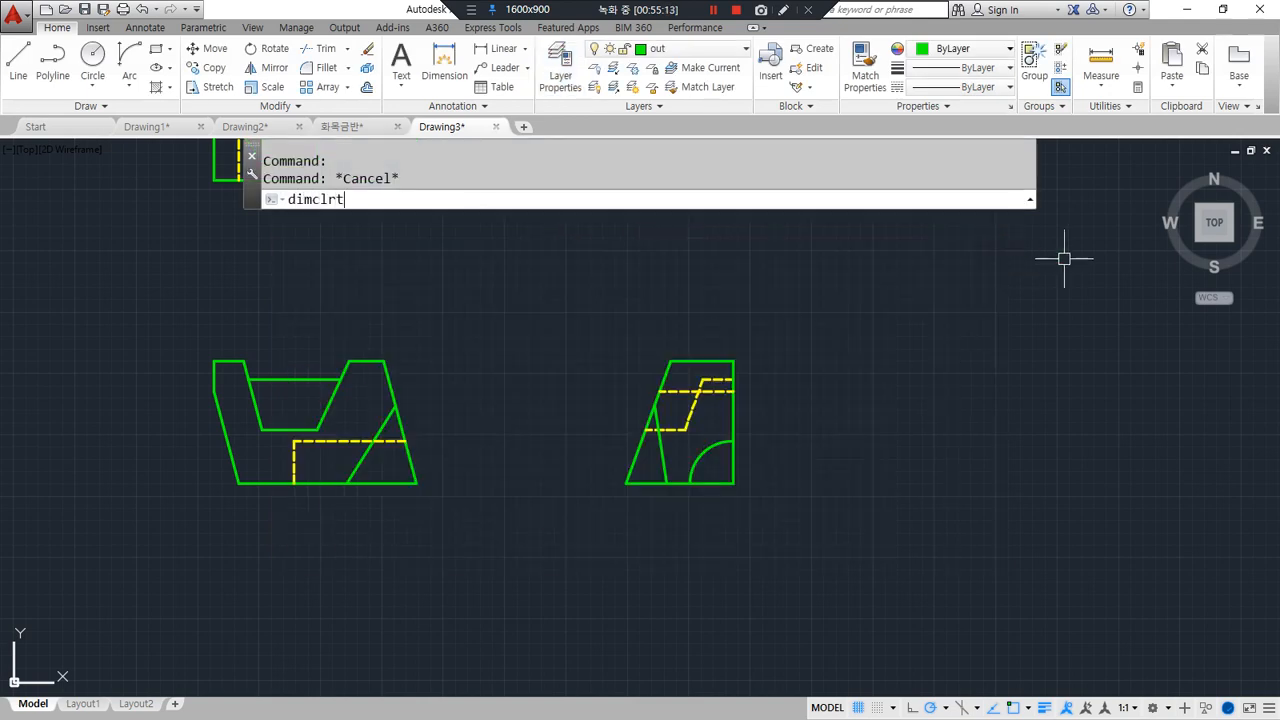
key("Return")
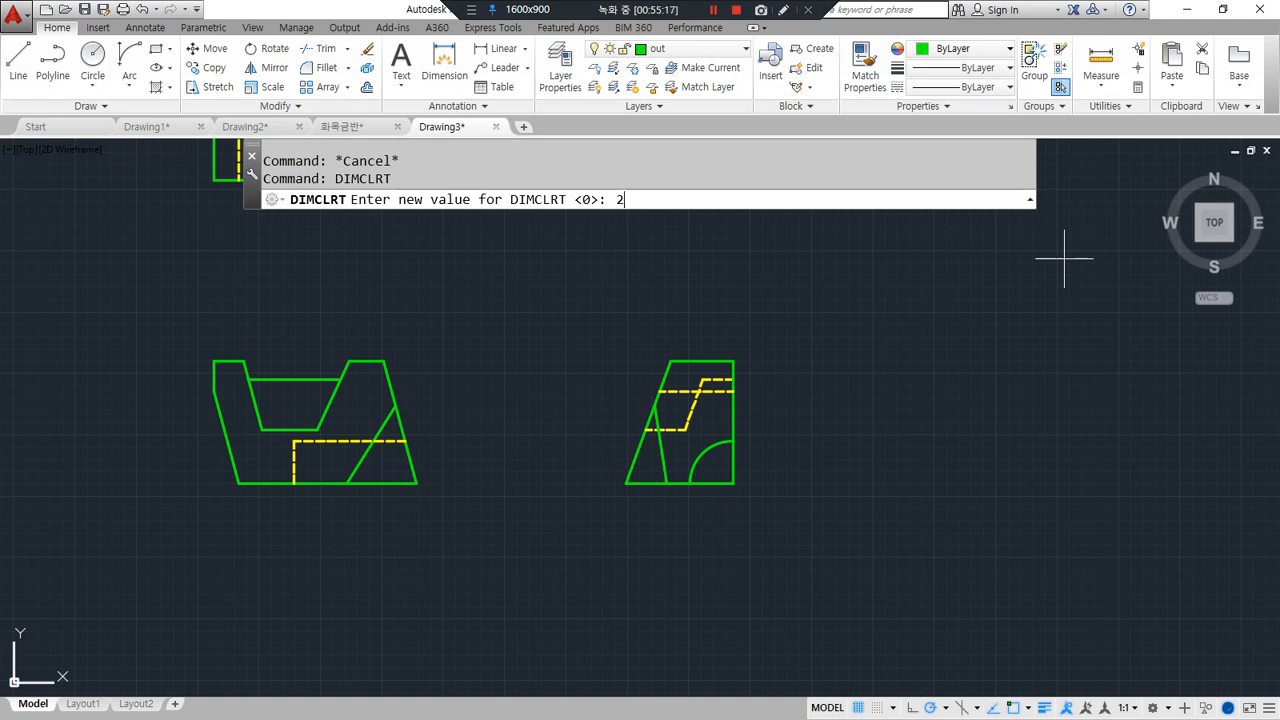
type("2")
key("Return")
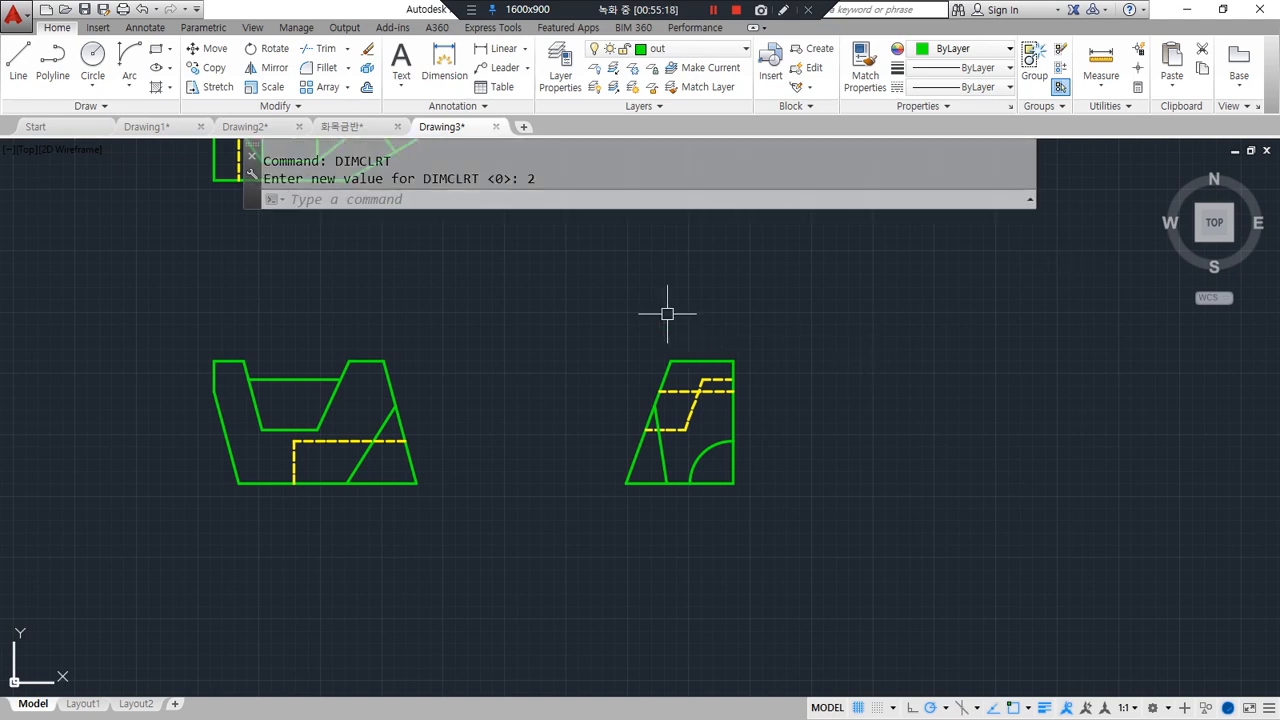
Add a linear dimension above the front view from its upper-left corner to the notch's upper-right corner.
left_click(148, 28)
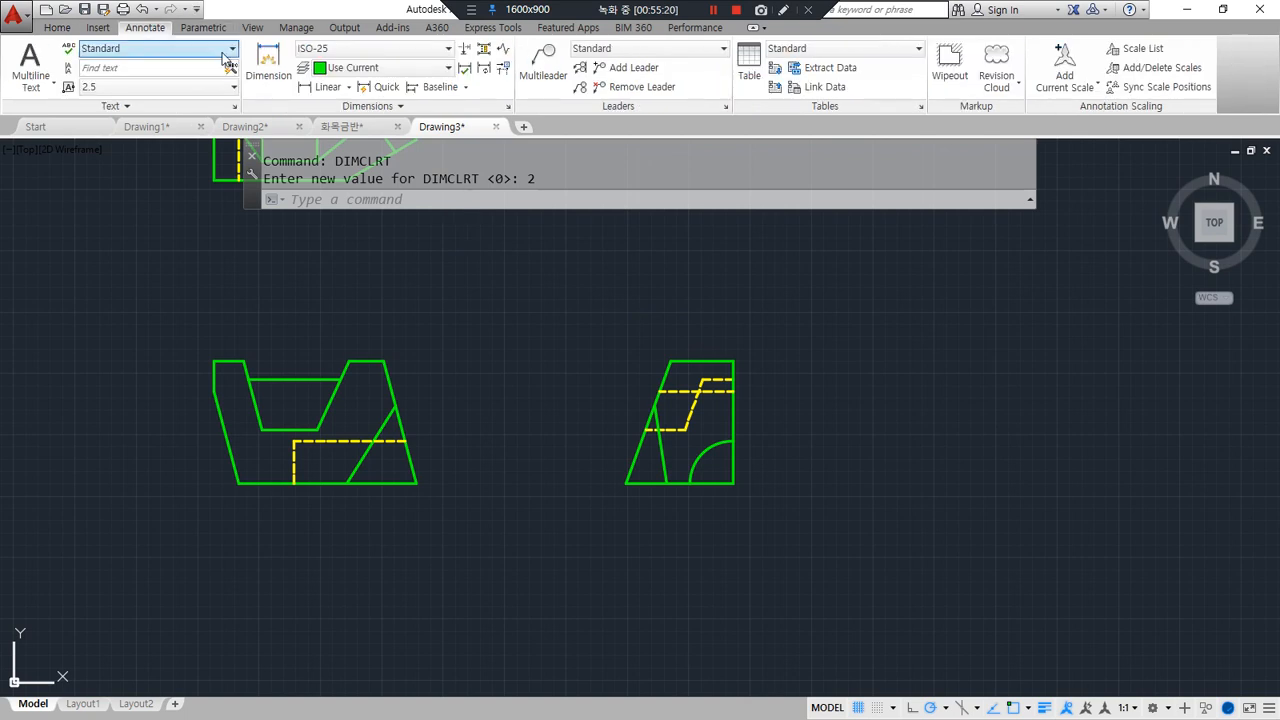
left_click(326, 87)
middle_click_drag(357, 350, 355, 416)
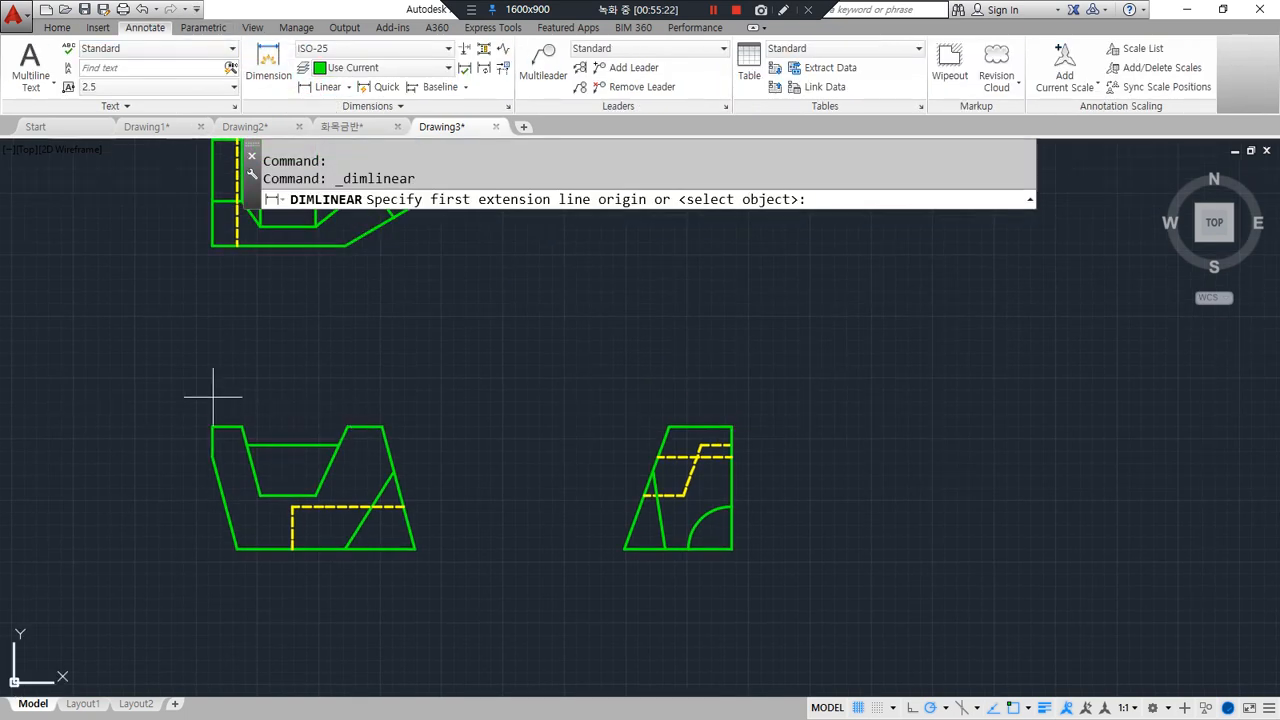
left_click(211, 425)
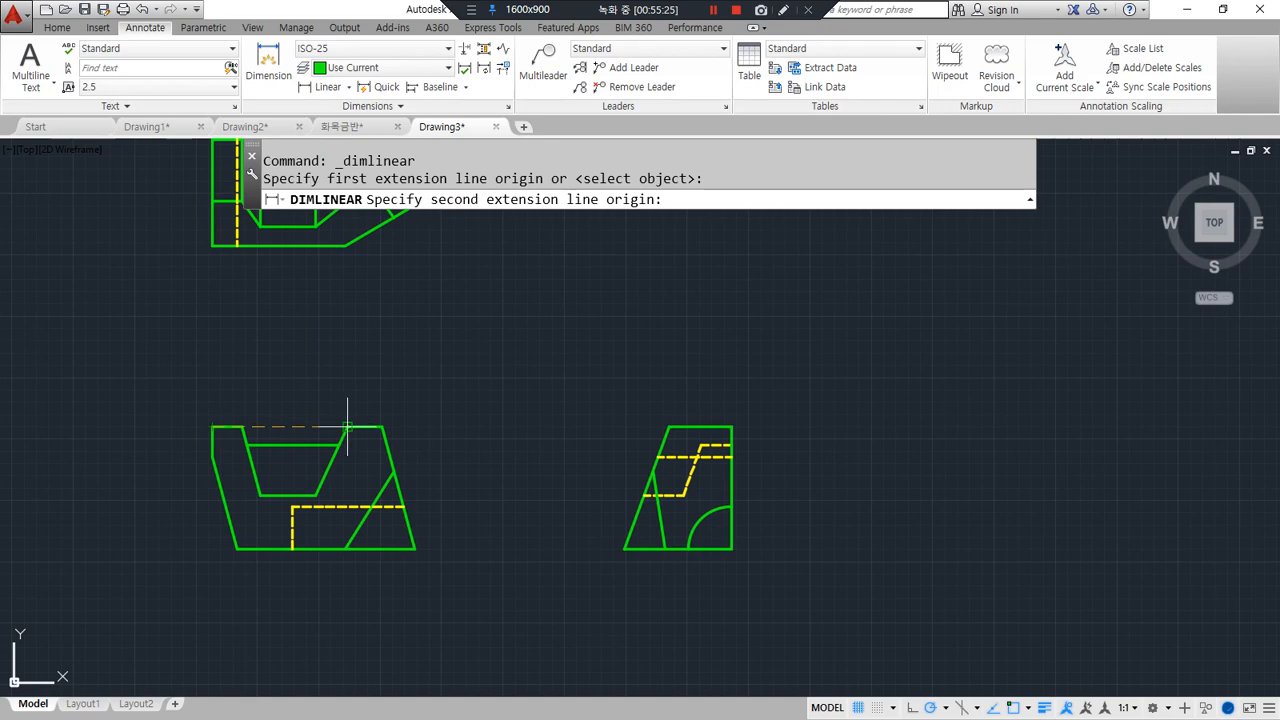
left_click(347, 427)
left_click(297, 396)
Move the new horizontal dimension above the front view onto the dim layer.
left_click(303, 397)
left_click(57, 27)
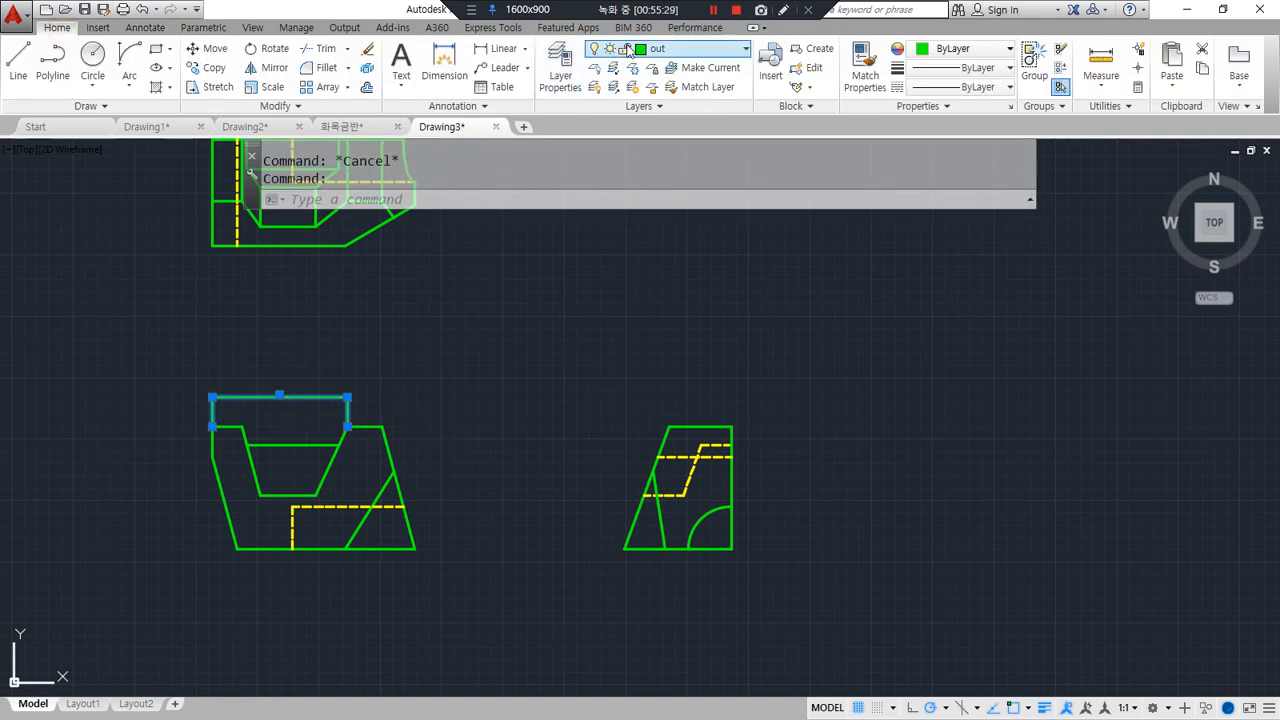
left_click(690, 48)
left_click(665, 126)
key("Escape")
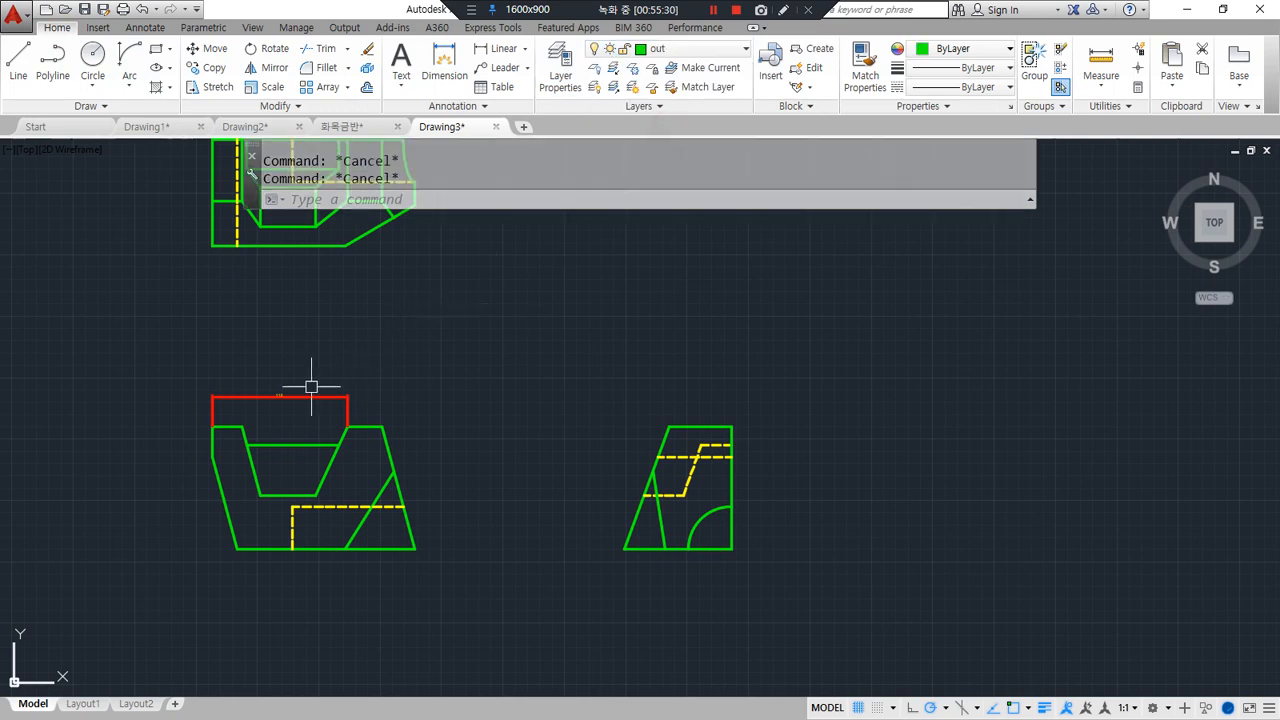
Erase the horizontal dimension above the front view.
scroll(280, 396, "up", 2)
left_click(283, 397)
left_click(284, 394)
type("e")
key("Return")
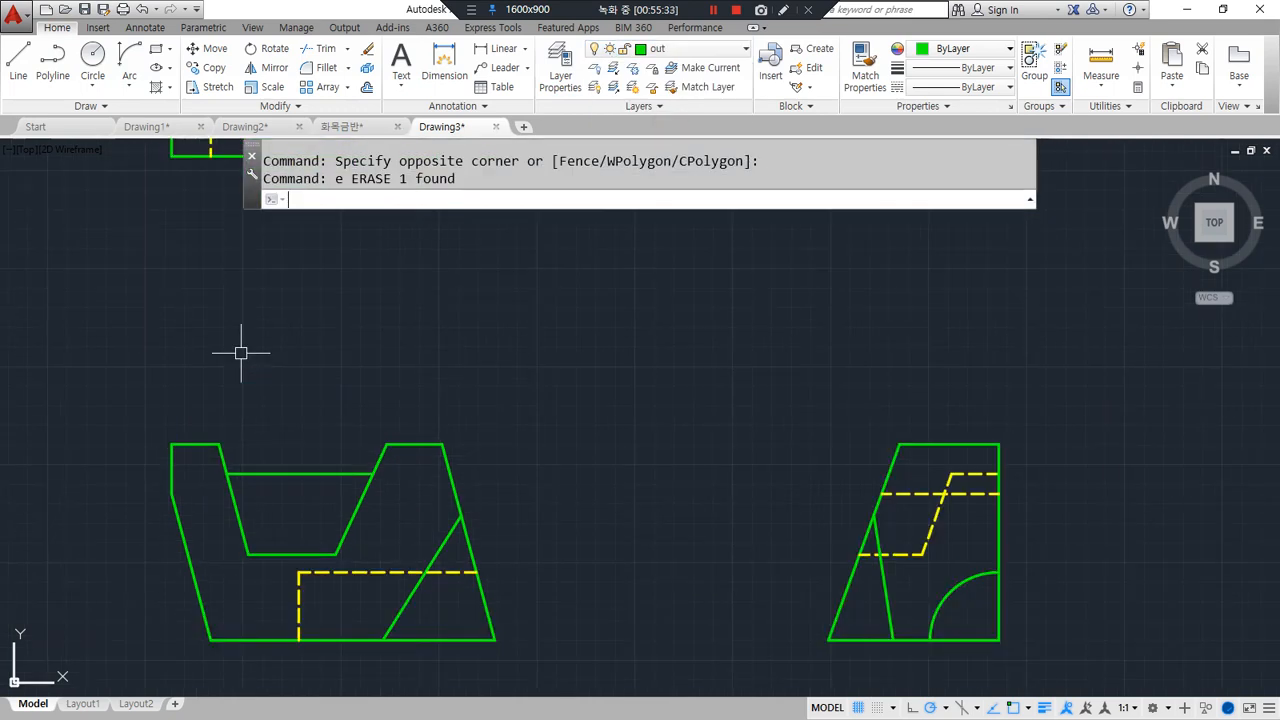
Set the overall dimension scale variable DIMSCALE to 2.
type("dimcl")
key("BackSpace")
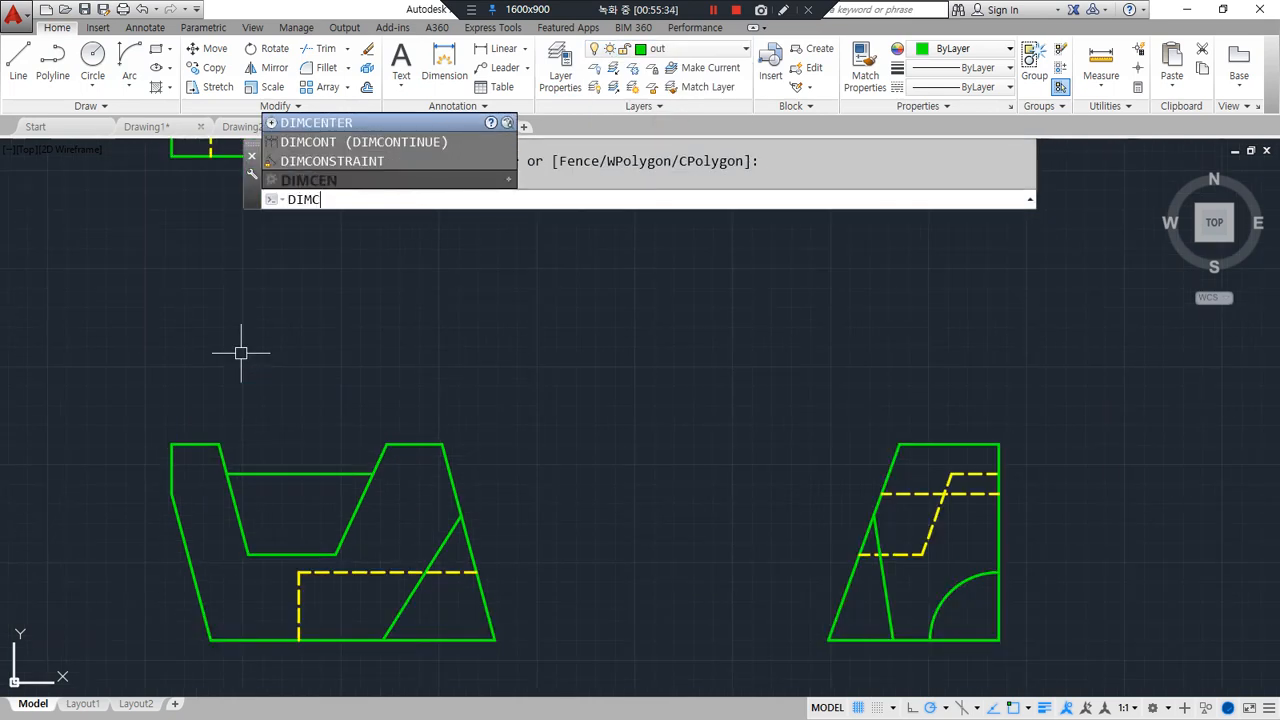
type("scale")
key("Return")
type("2")
key("Return")
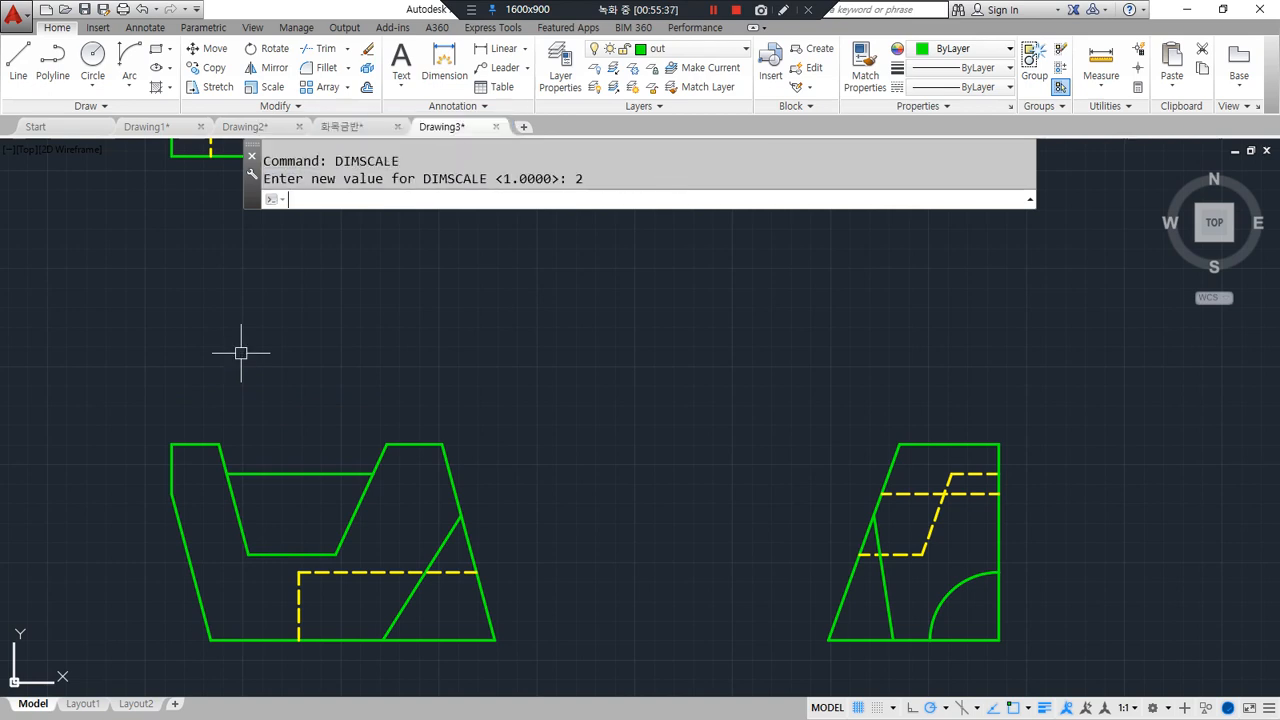
Make dim the current layer and dimension the horizontal distance from the front view's upper-left corner to the notch's upper-right corner.
left_click(695, 48)
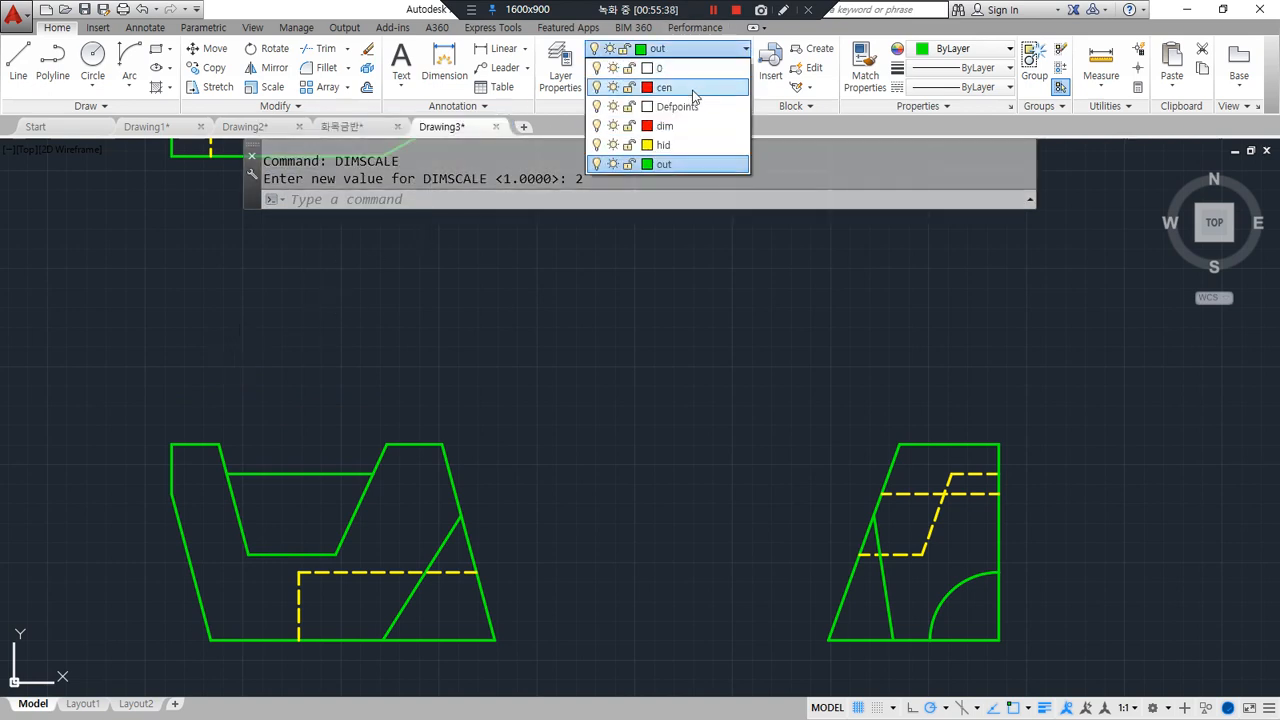
left_click(687, 126)
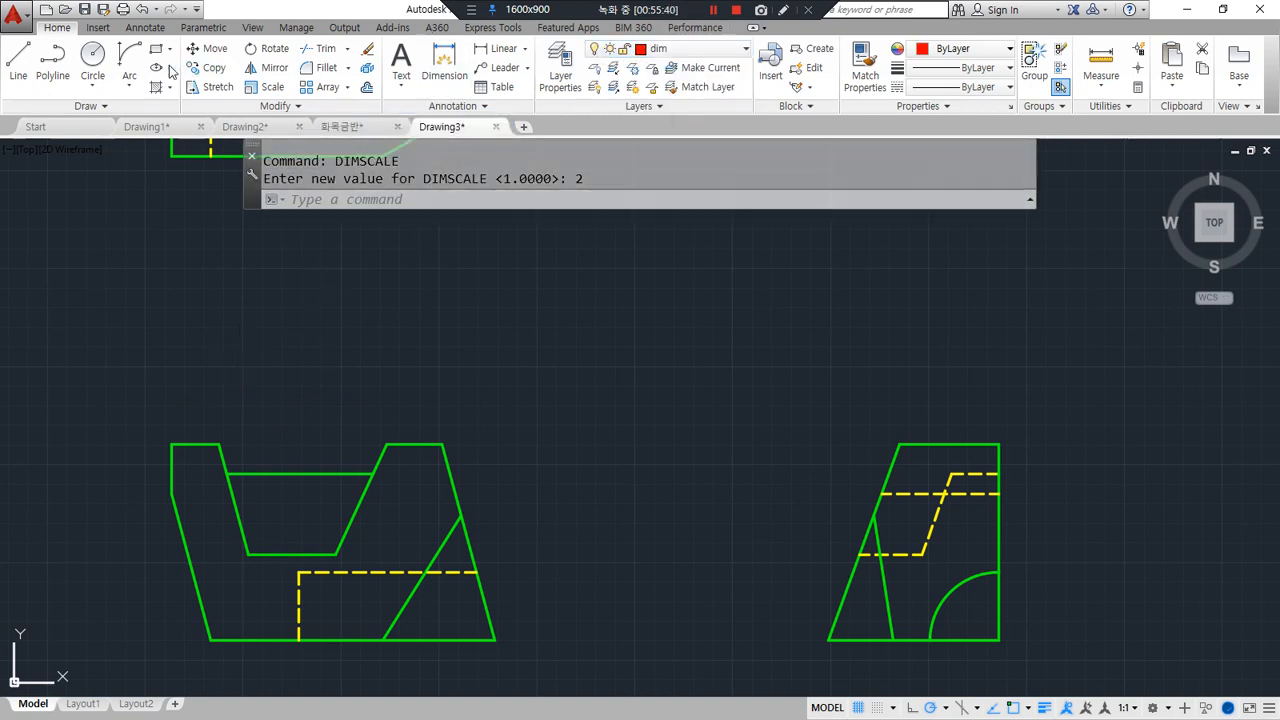
left_click(148, 29)
left_click(322, 87)
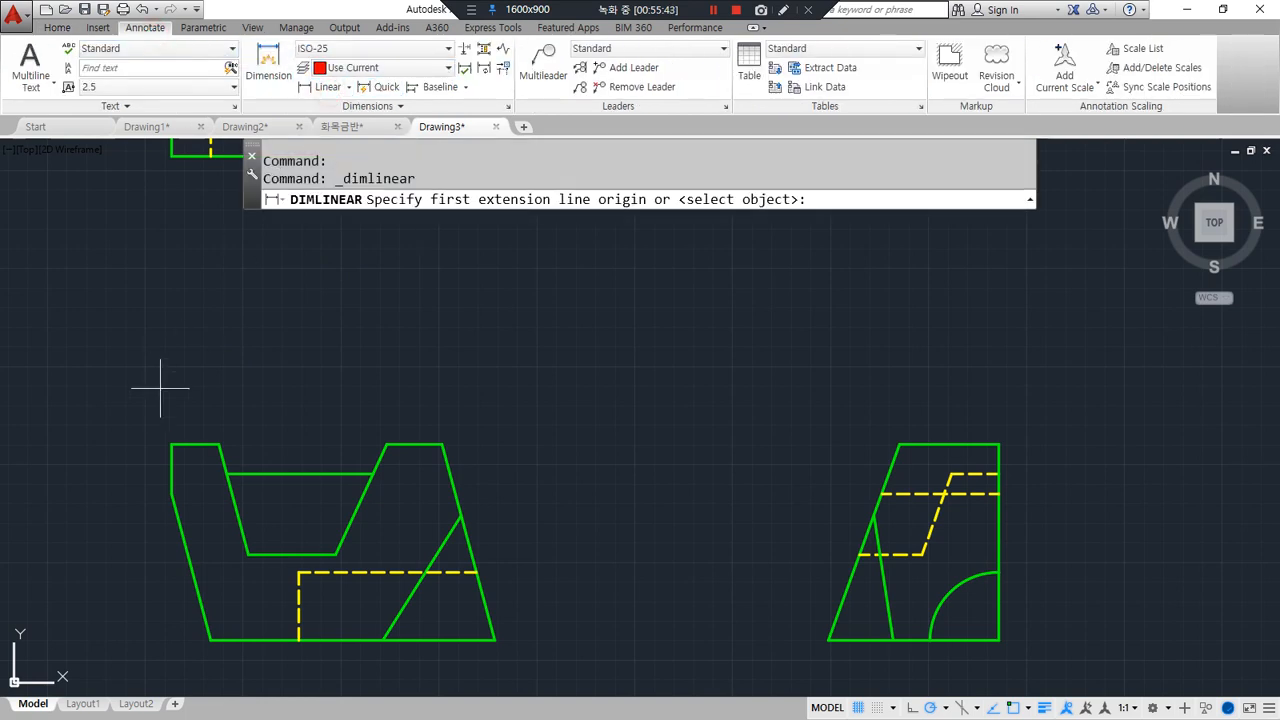
left_click(170, 442)
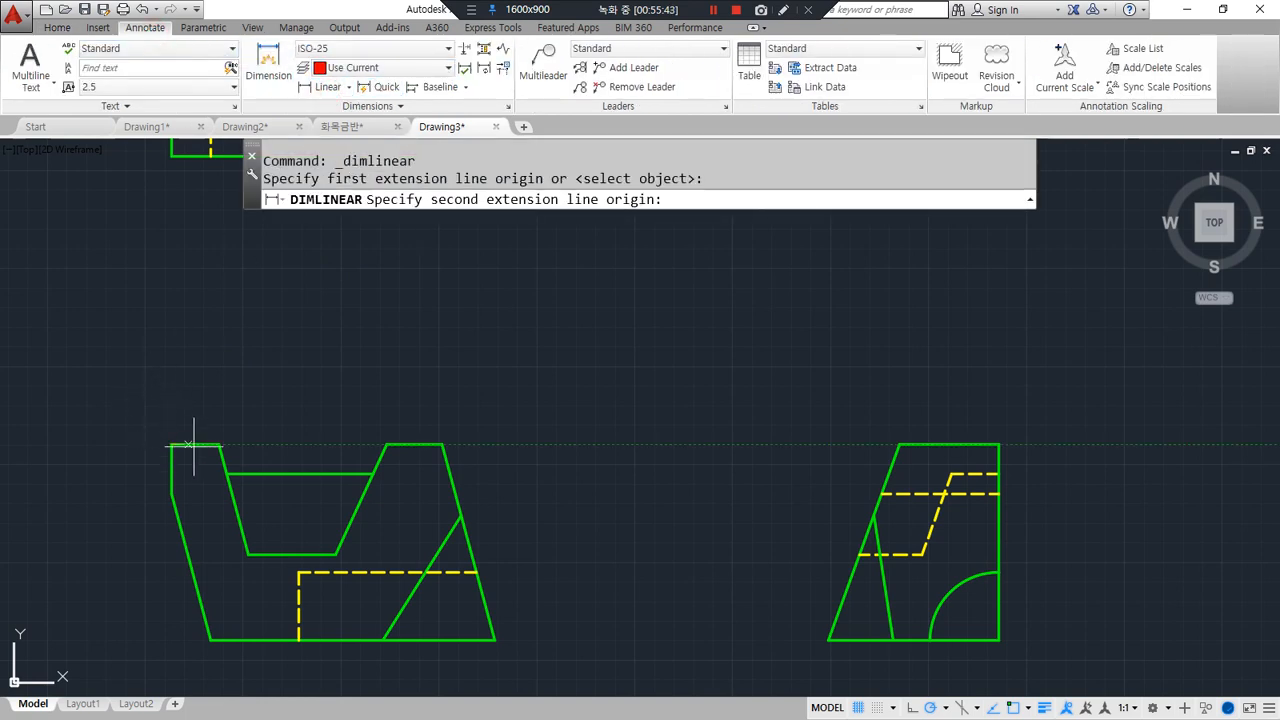
left_click(386, 443)
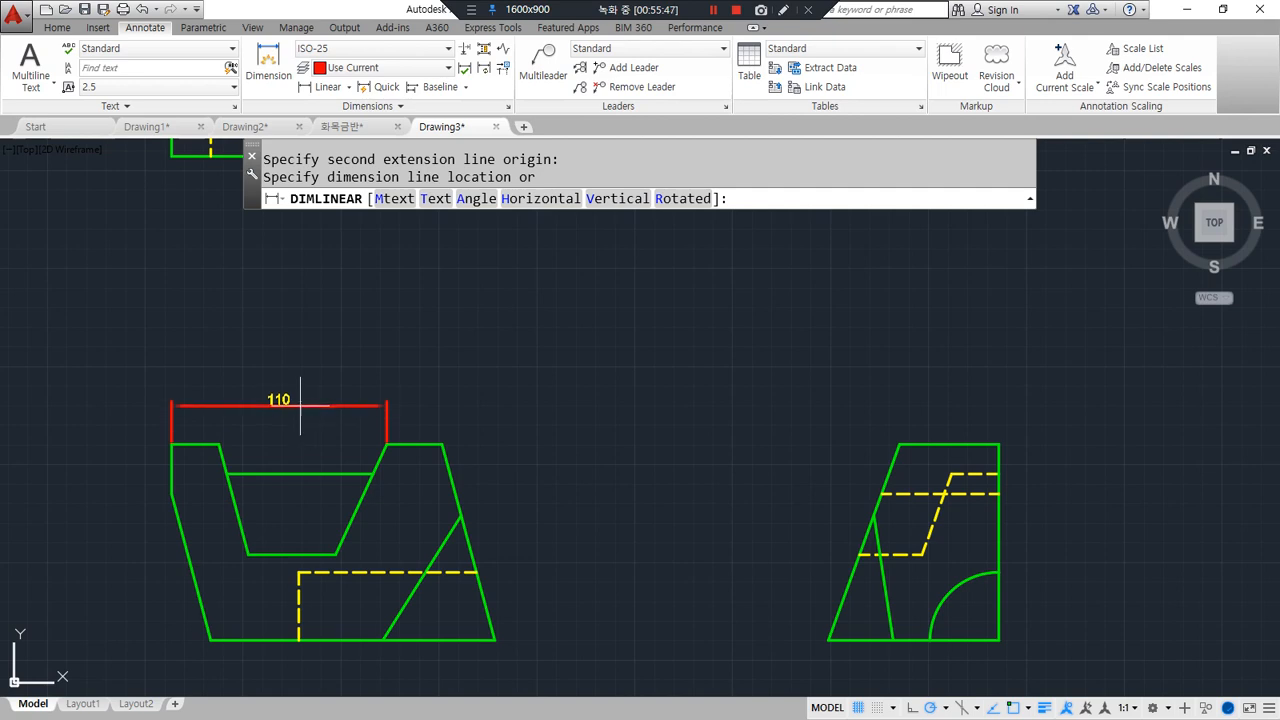
left_click(298, 403)
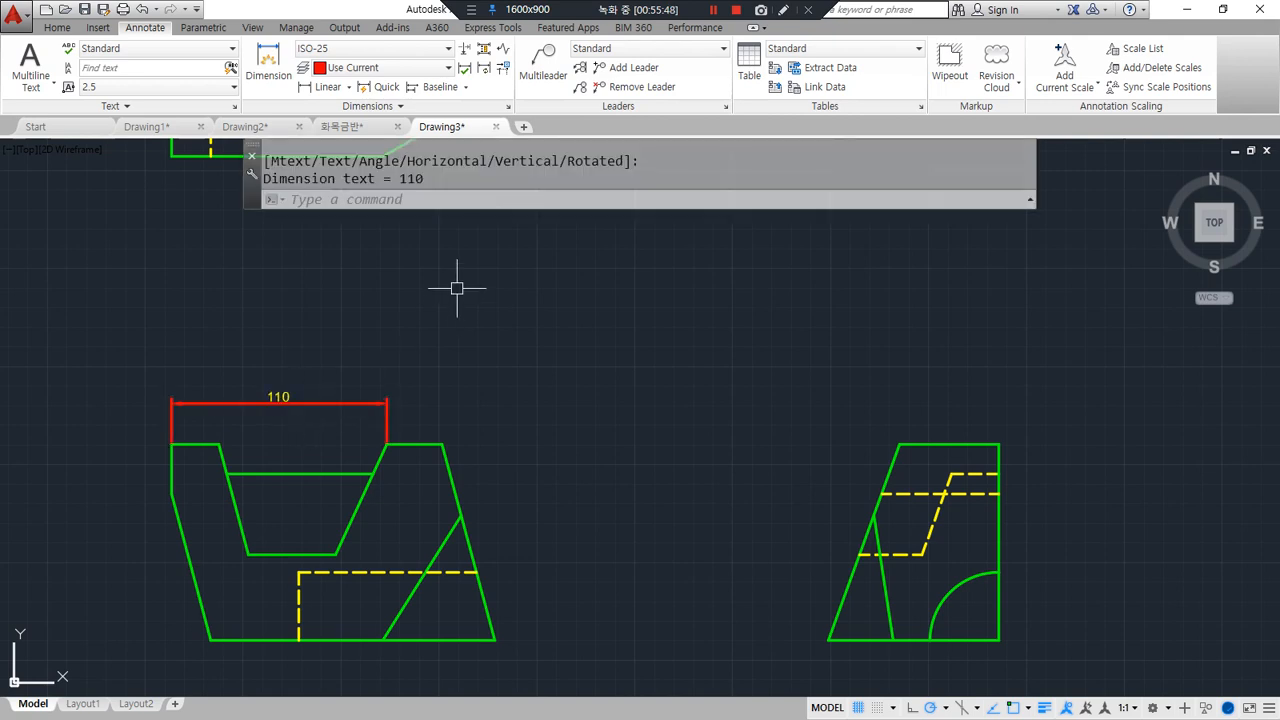
Set the baseline dimension spacing variable DIMDLI to 6.
type("di")
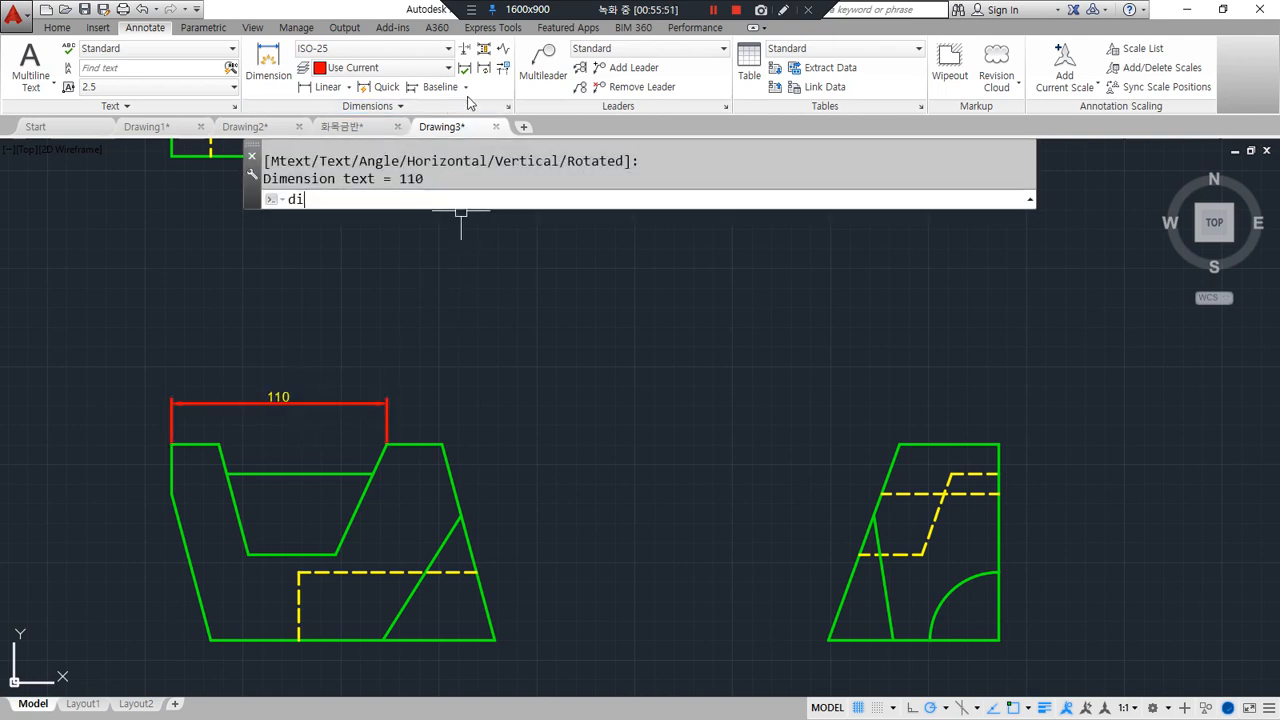
key("Return")
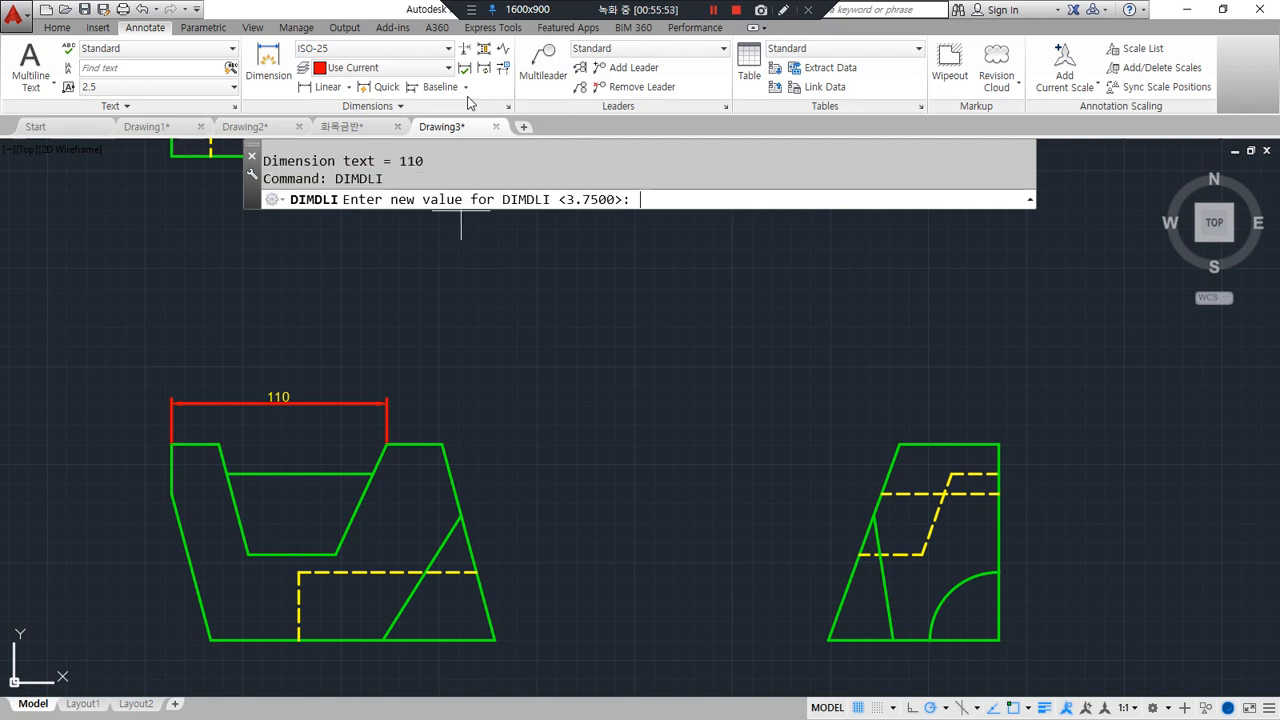
type("6")
key("Return")
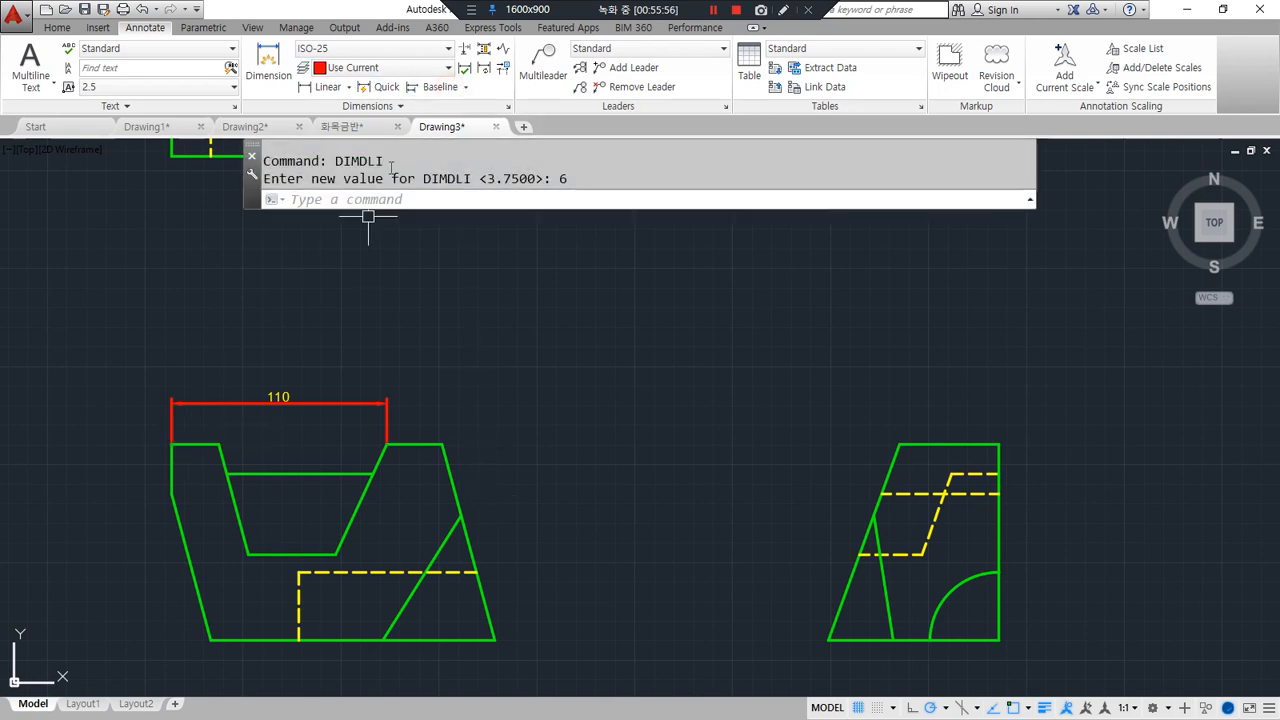
Add a baseline dimension for the front view's overall width, extending to its lower-right corner.
left_click(437, 87)
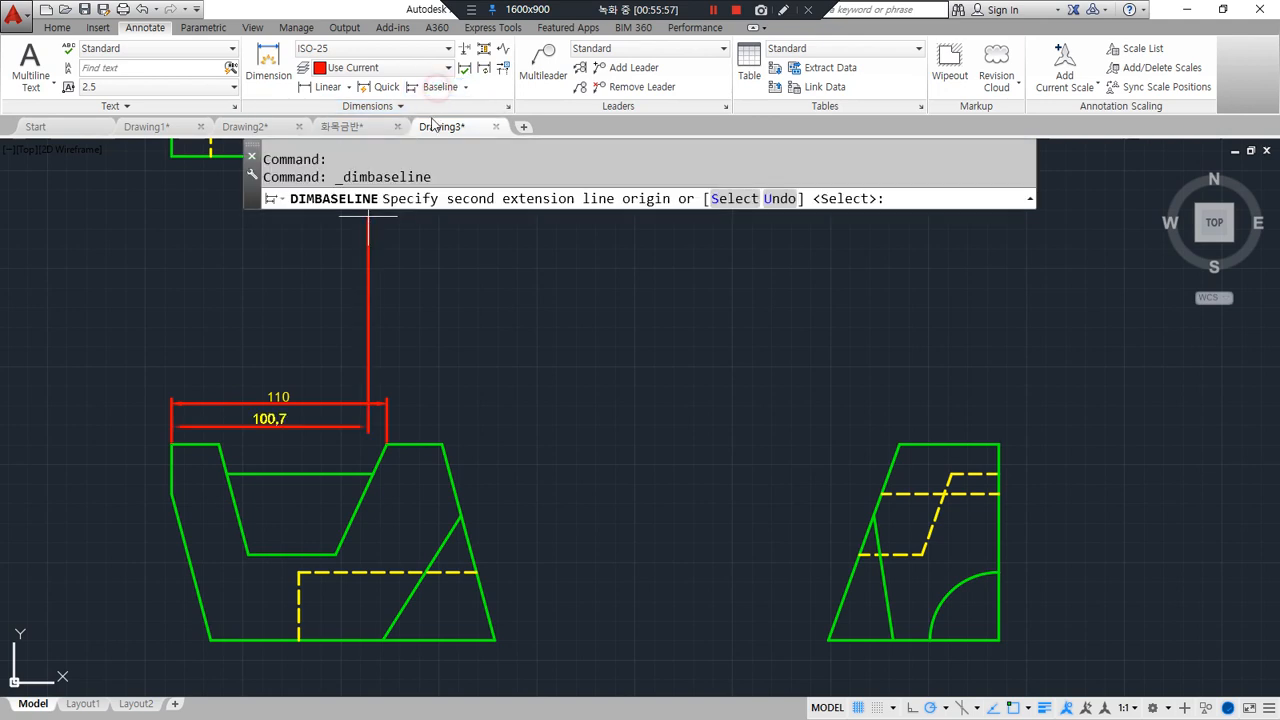
left_click(495, 638)
key("Return")
key("Escape")
key("Escape")
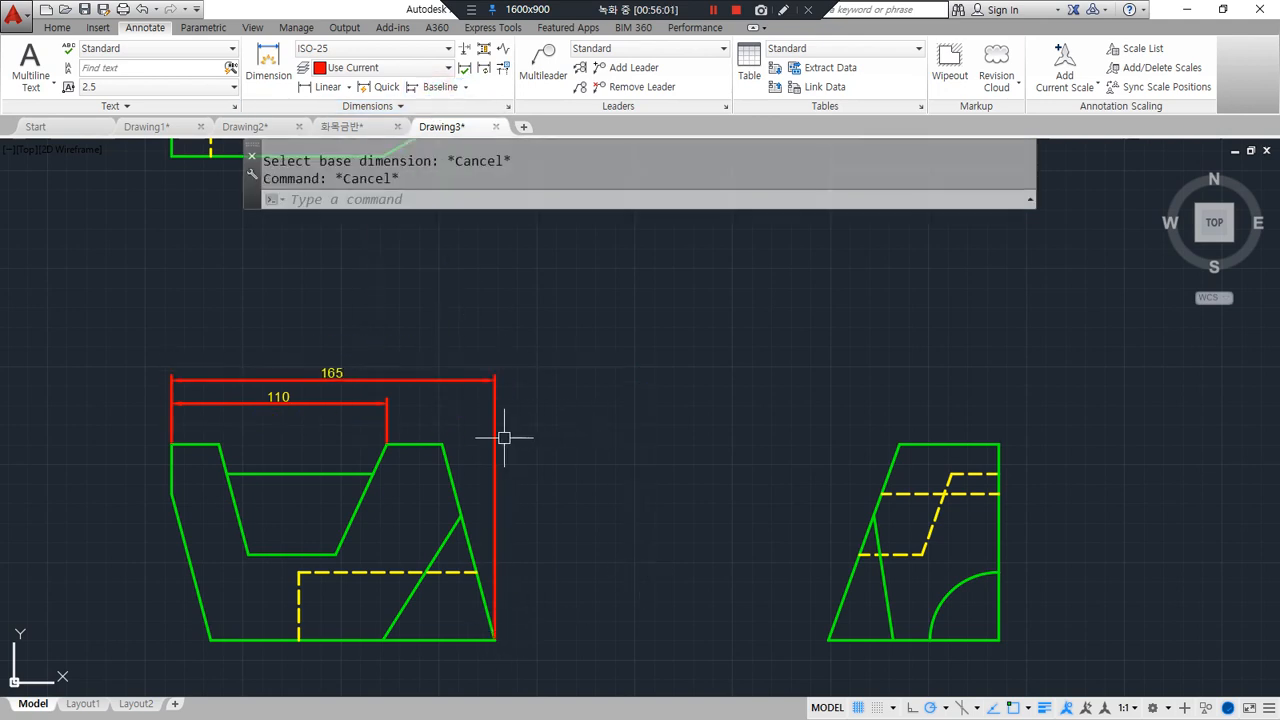
Dimension the front view's overall height with a vertical linear dimension on its right side.
middle_click_drag(503, 434, 500, 414)
left_click(305, 97)
left_click(479, 615)
left_click(437, 418)
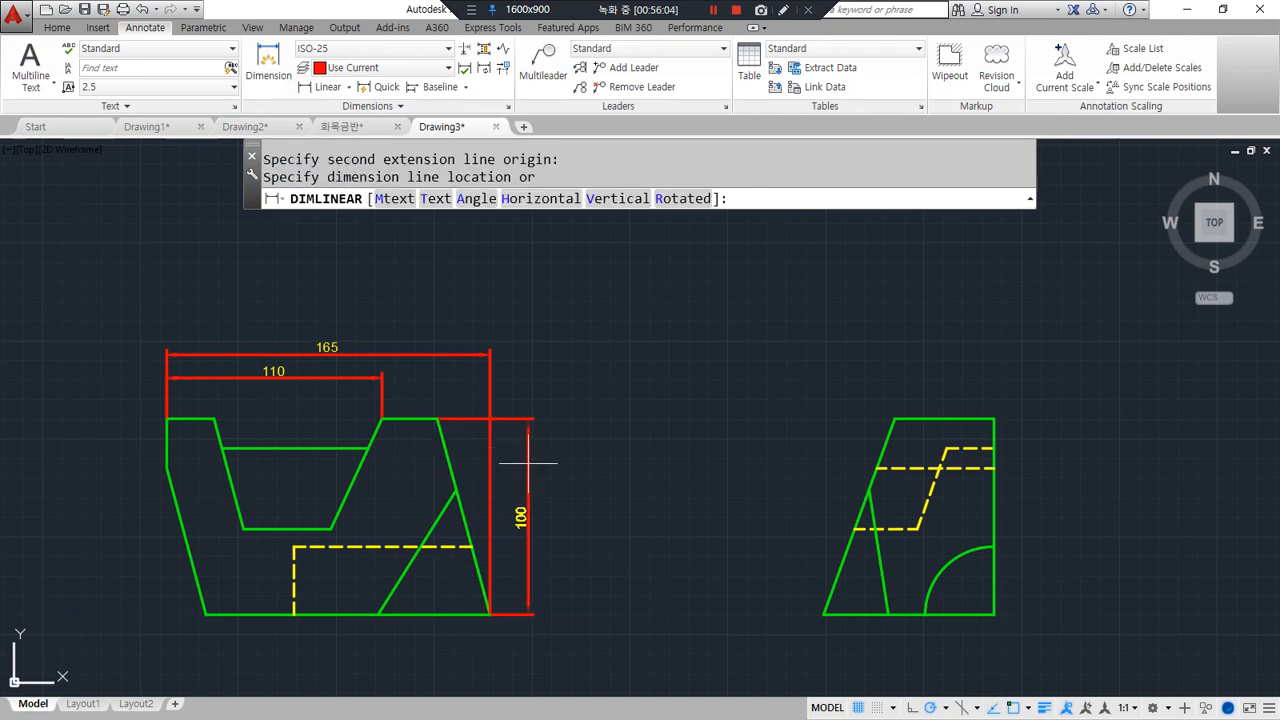
left_click(530, 463)
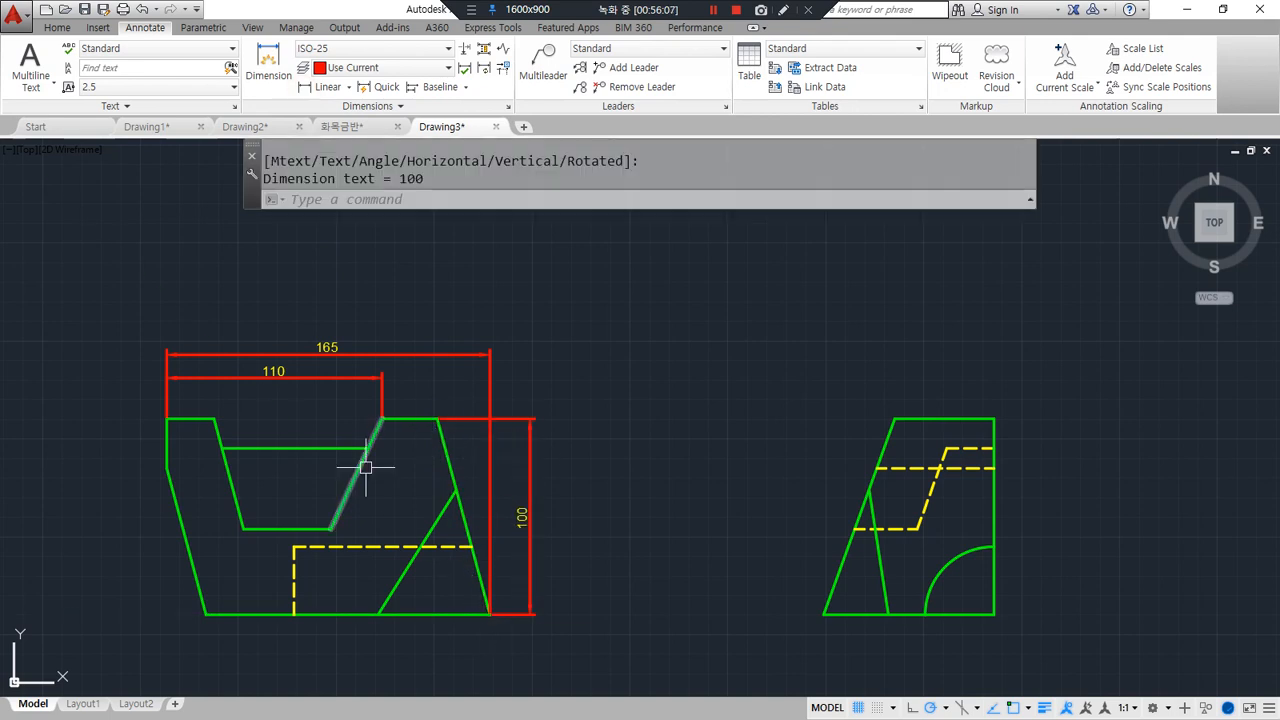
Dimension the notch's depth on the left side of the front view, from the upper-left corner to the notch floor.
middle_click_drag(363, 465, 531, 449)
key("Return")
left_click(334, 400)
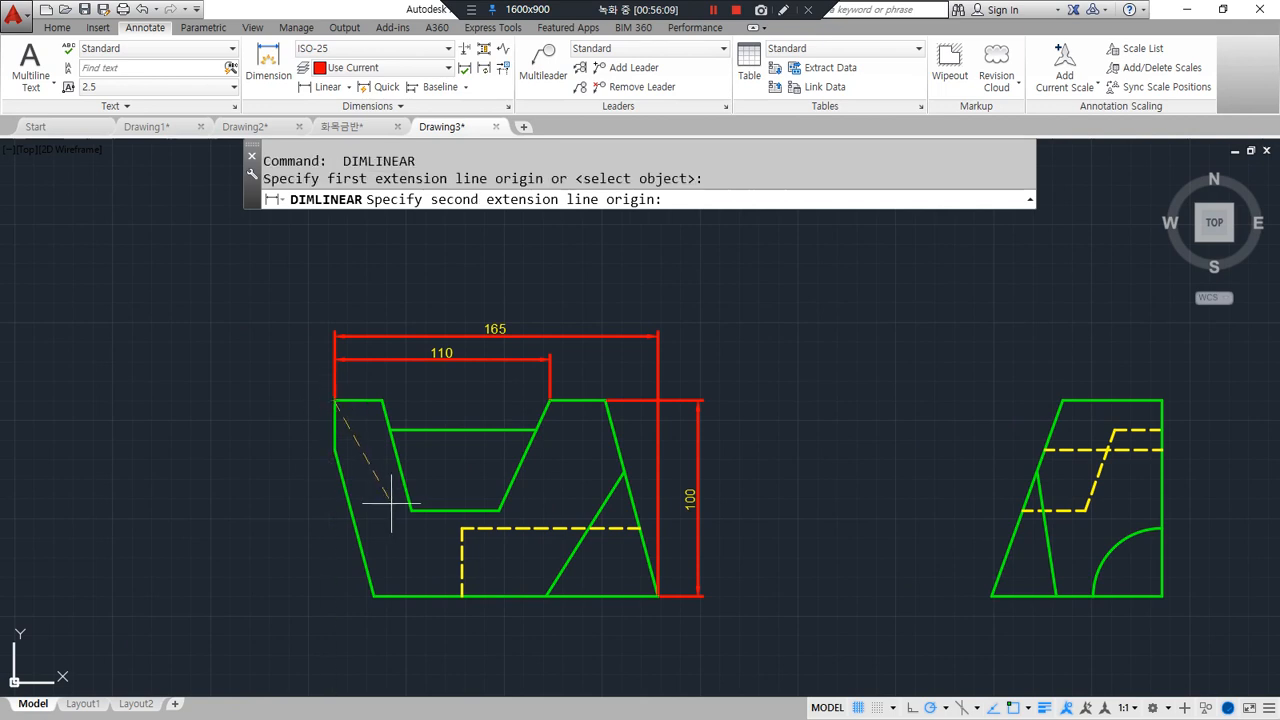
left_click(408, 510)
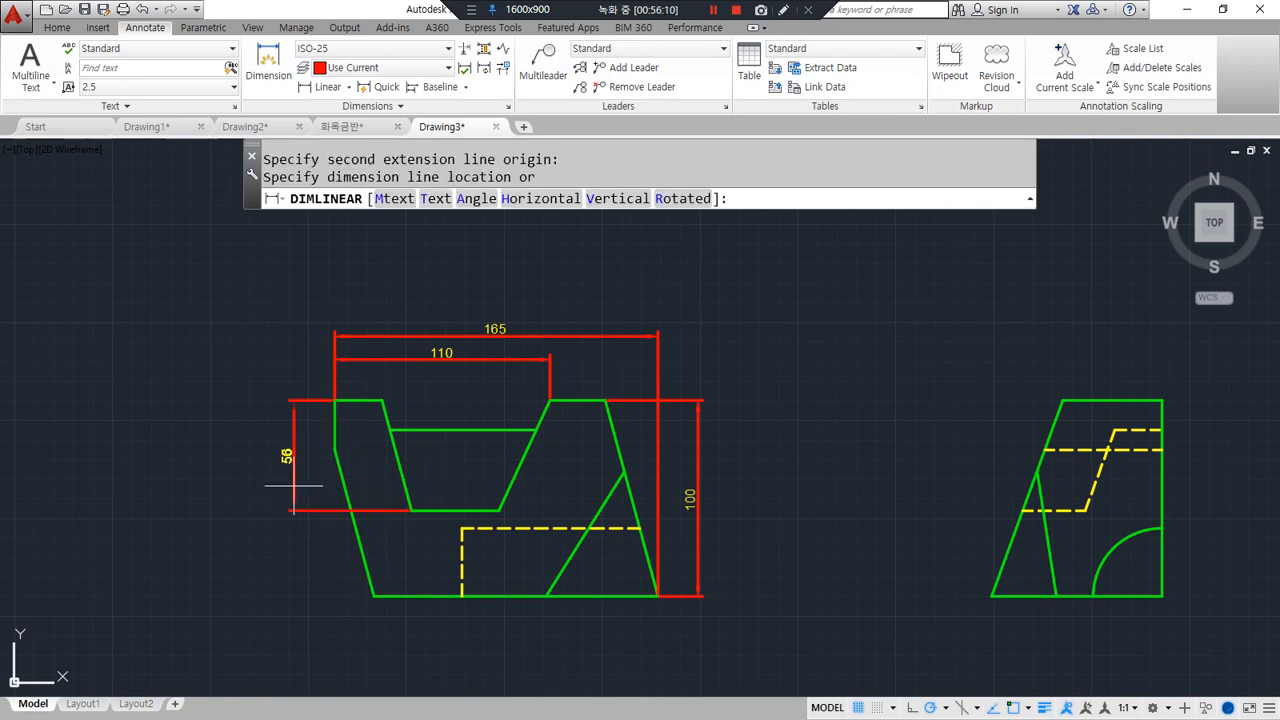
left_click(293, 485)
Add a linear dimension rotated to -75° from the notch's lower-left corner to the front view's lower-right corner, placed below the view.
middle_click_drag(376, 507, 288, 434)
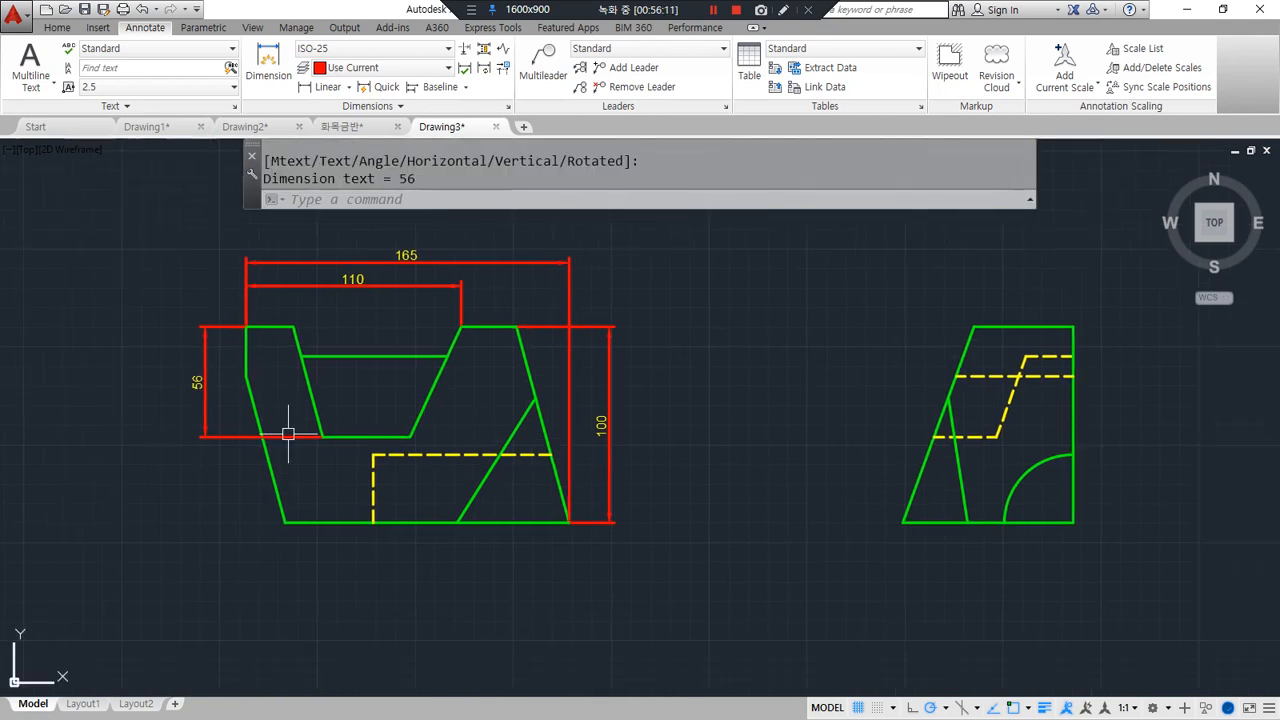
left_click(326, 87)
left_click(329, 432)
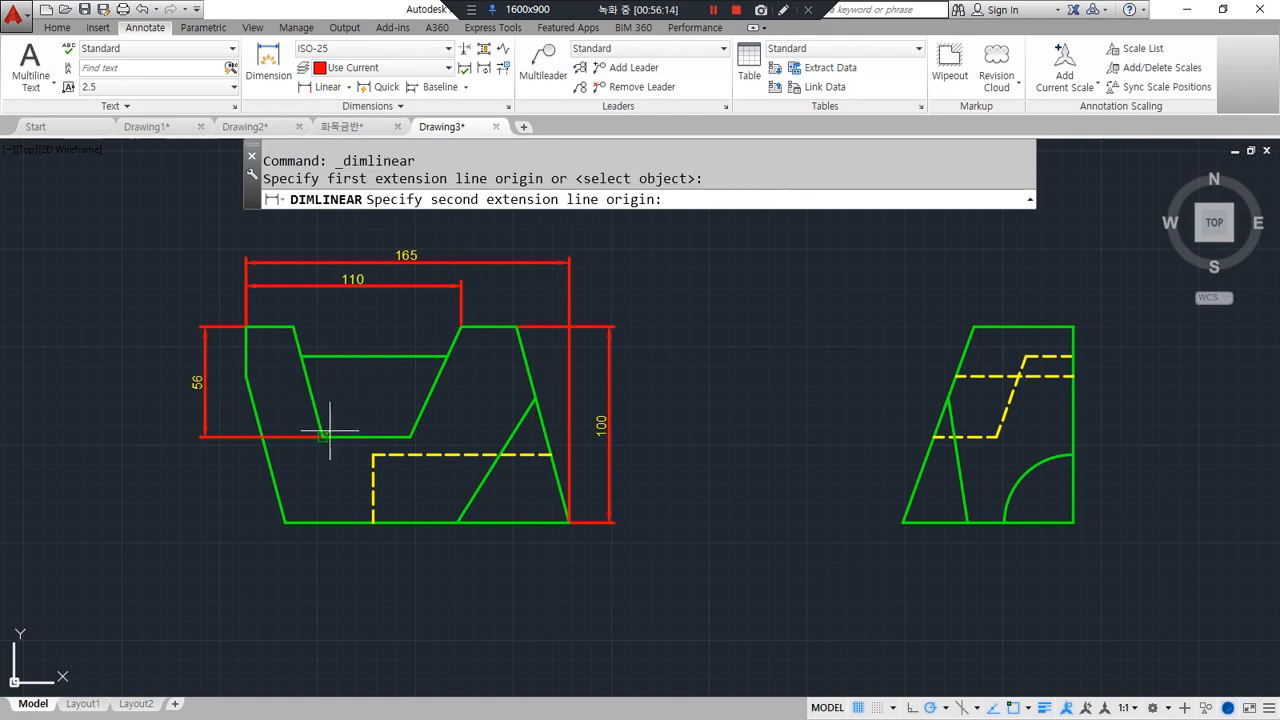
left_click(567, 521)
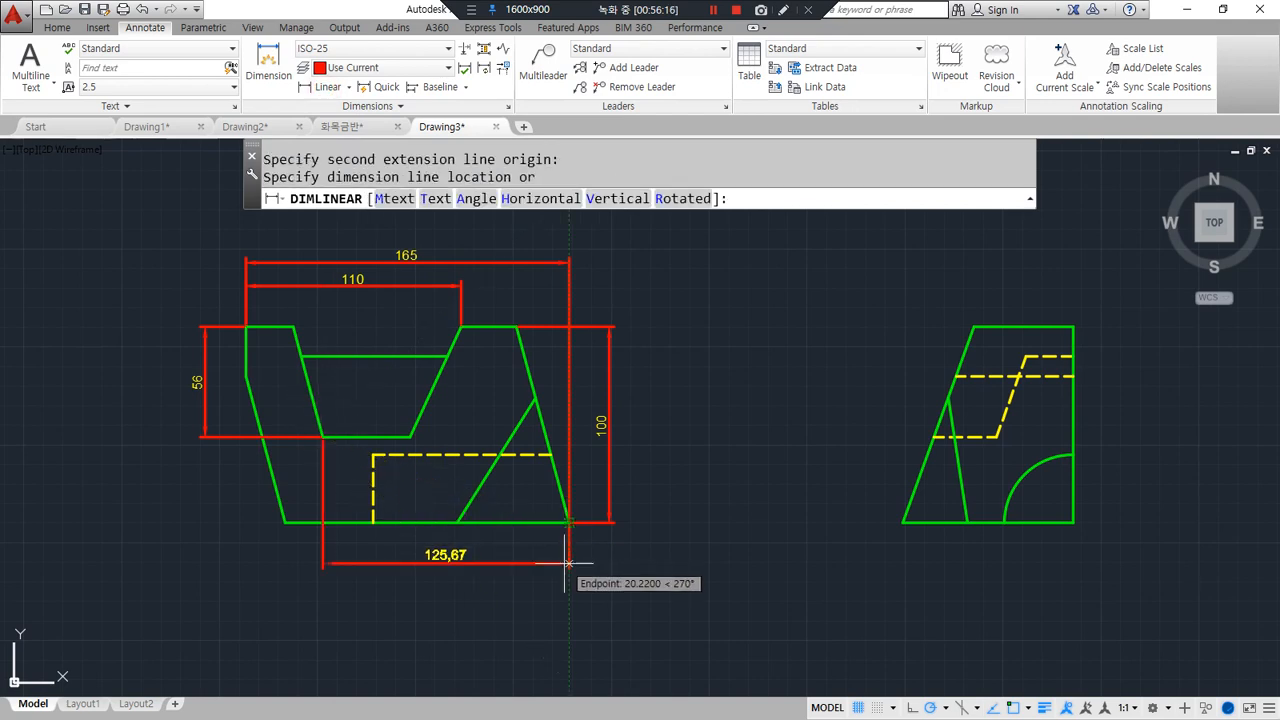
type("r")
key("Return")
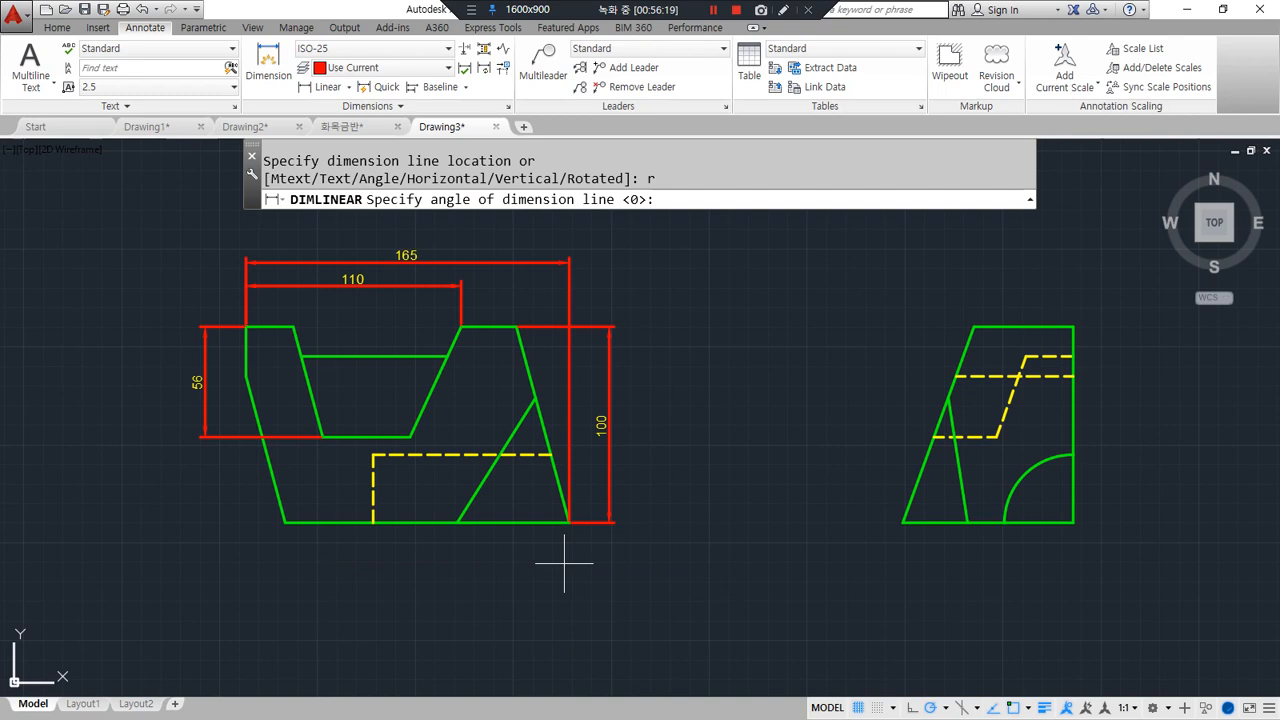
type("75")
key("Return")
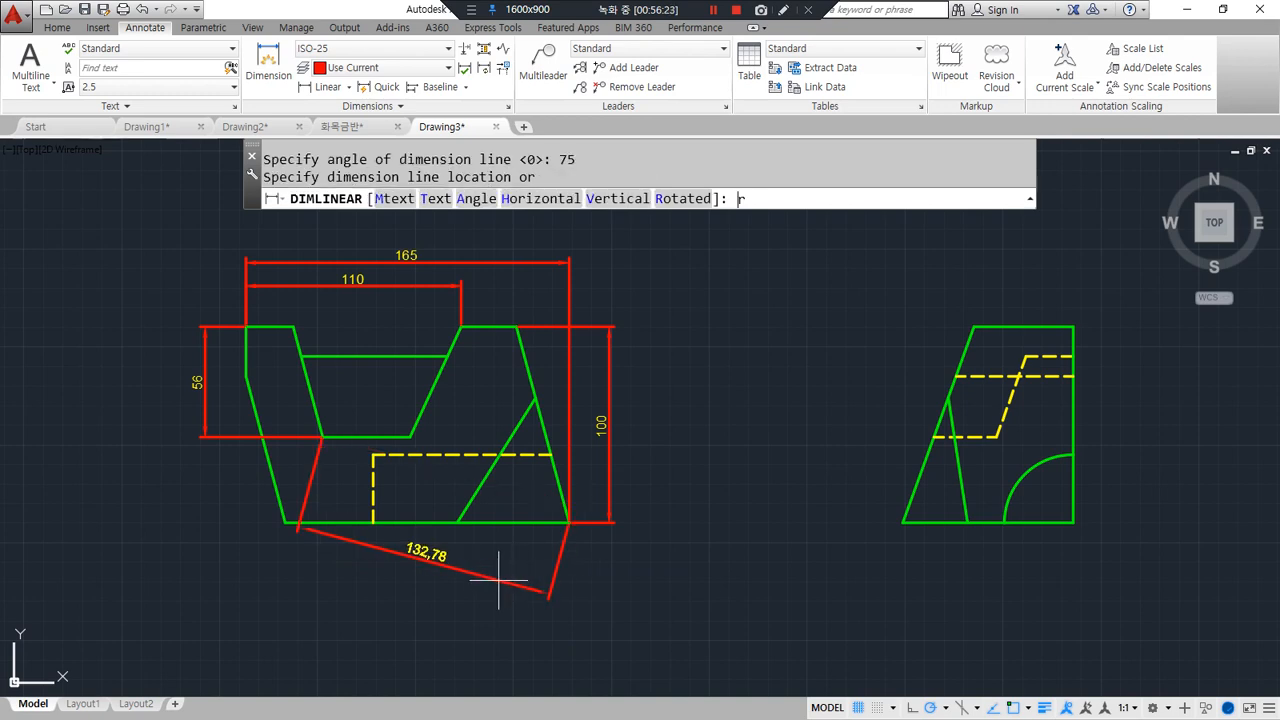
type("r")
key("Return")
type("-75")
key("Return")
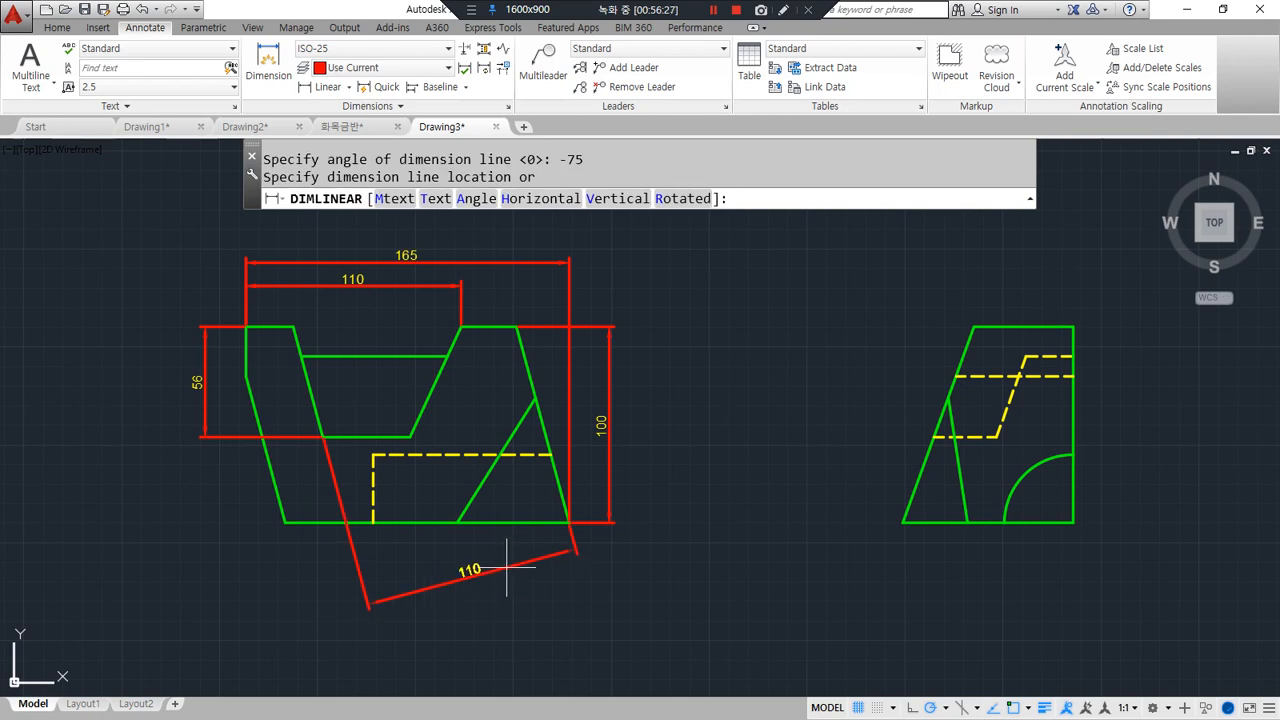
left_click(507, 566)
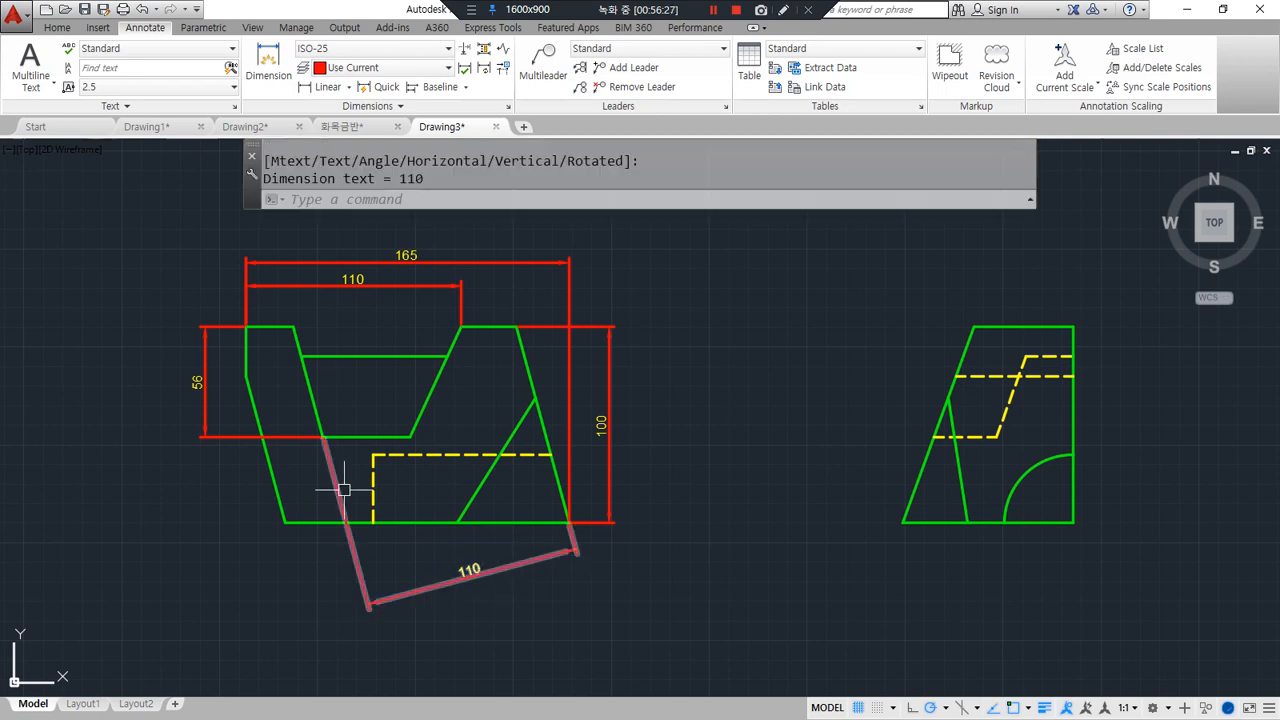
Add a linear dimension rotated to -75° from the notch's left edge perpendicular to the front view's slanted left edge, placed between them.
left_click(316, 90)
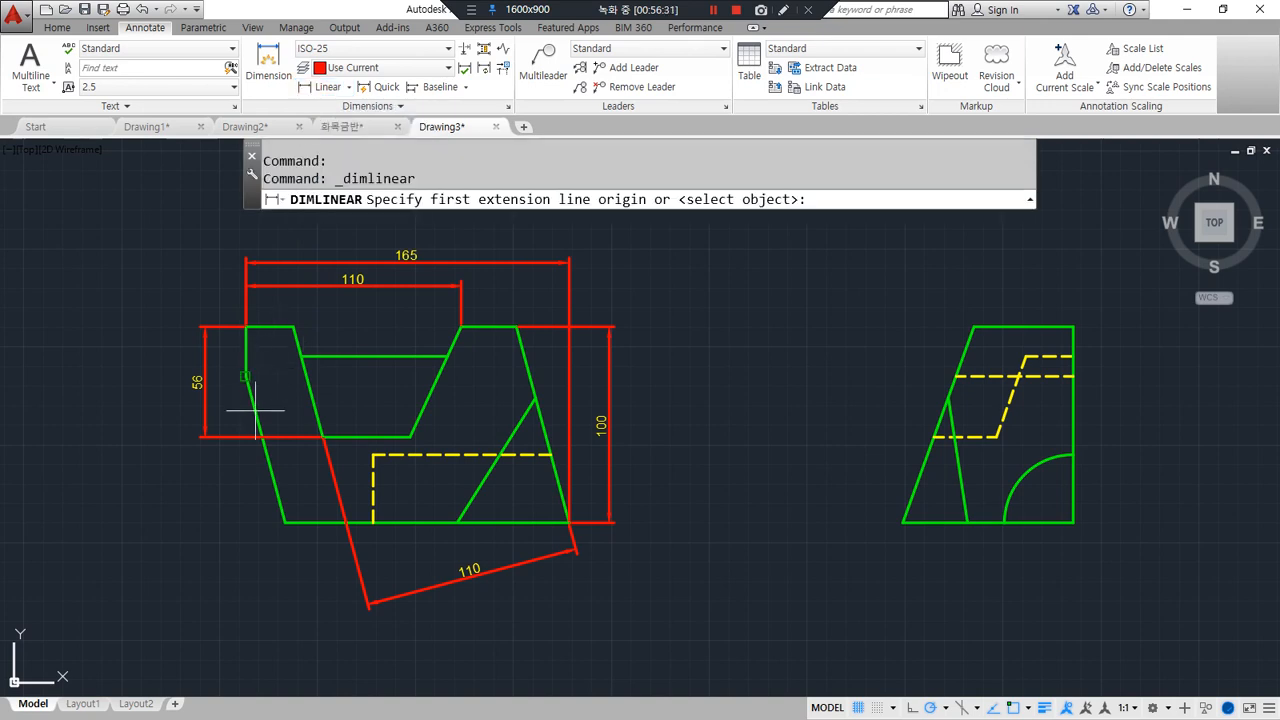
scroll(257, 412, "up", 2)
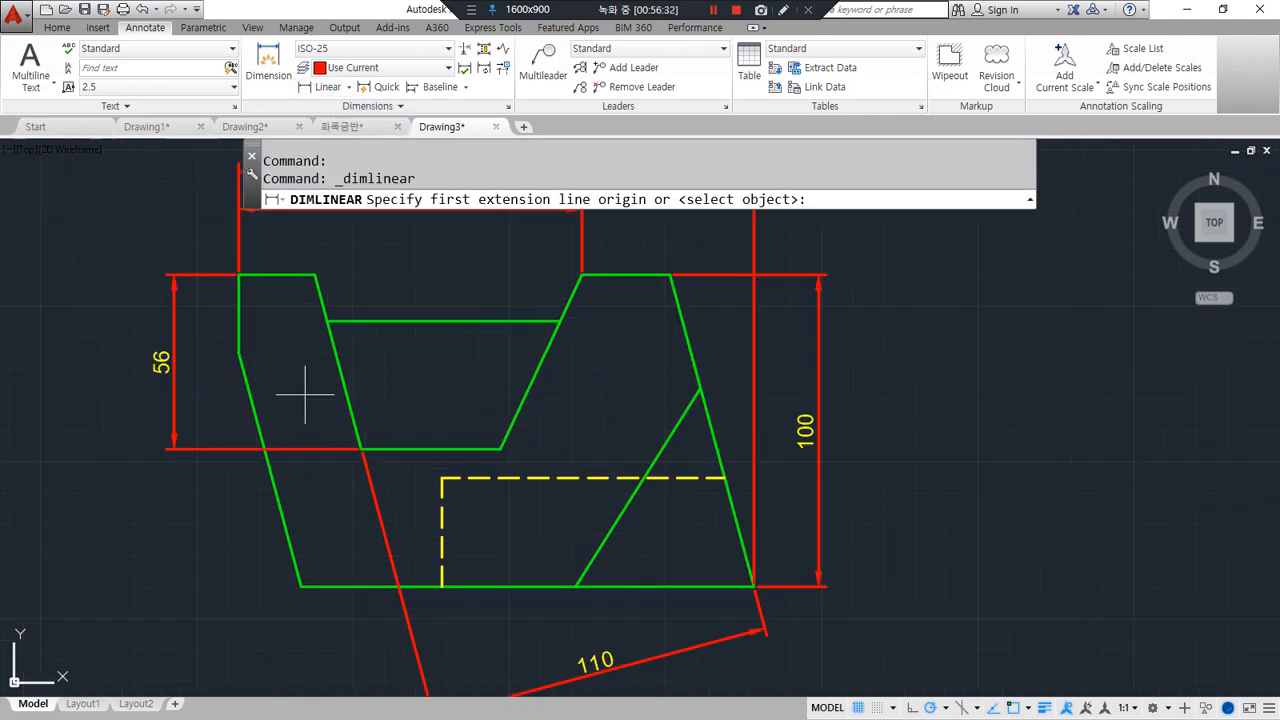
left_click(341, 379)
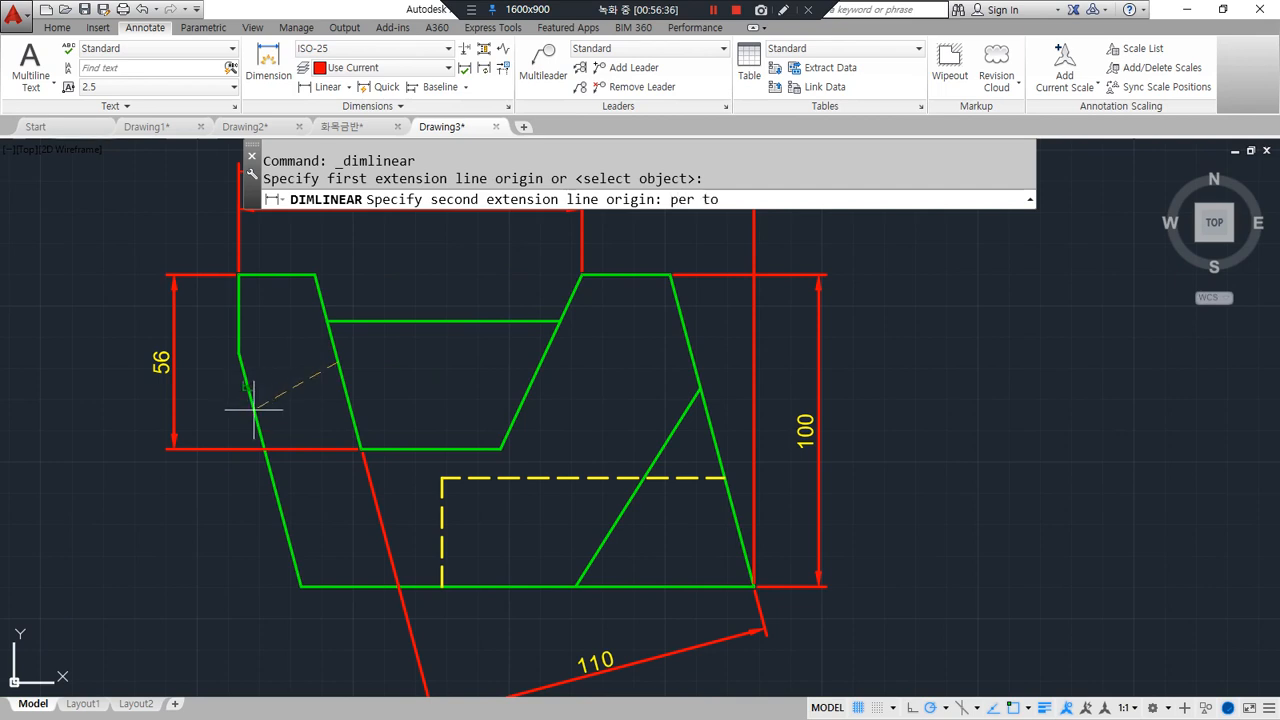
left_click(255, 408)
type("r")
key("Return")
type("-75")
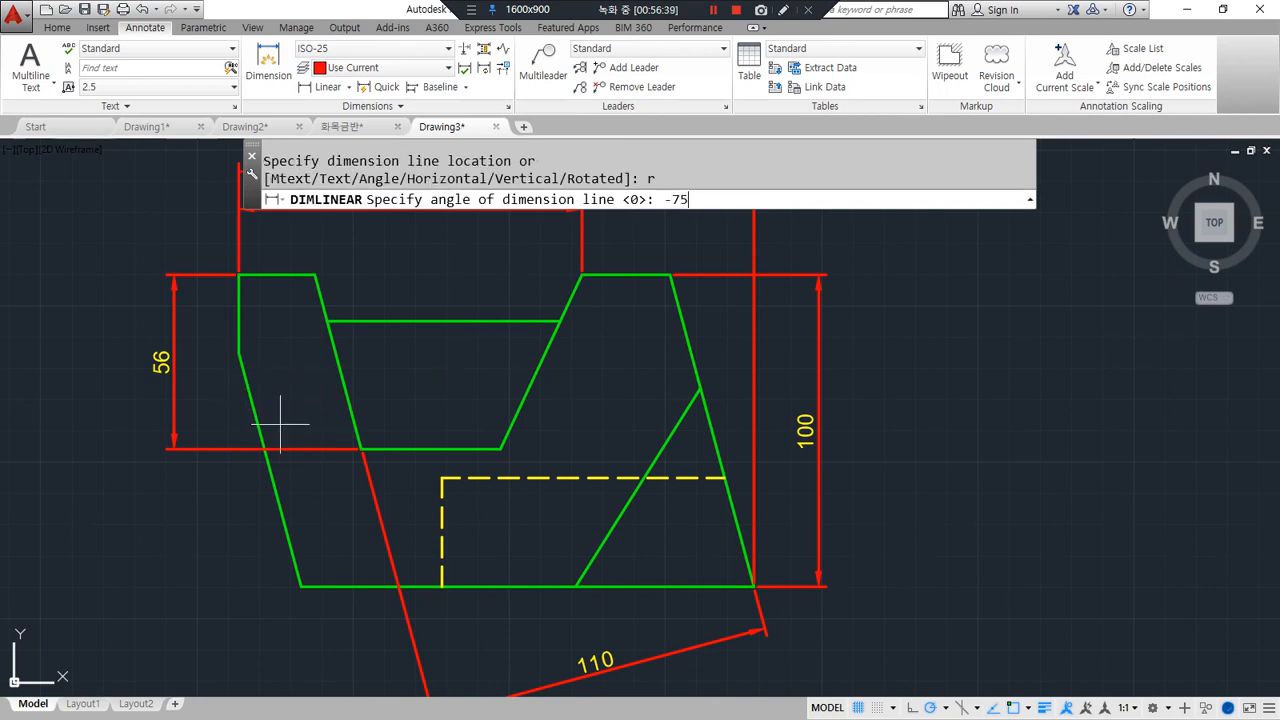
key("Return")
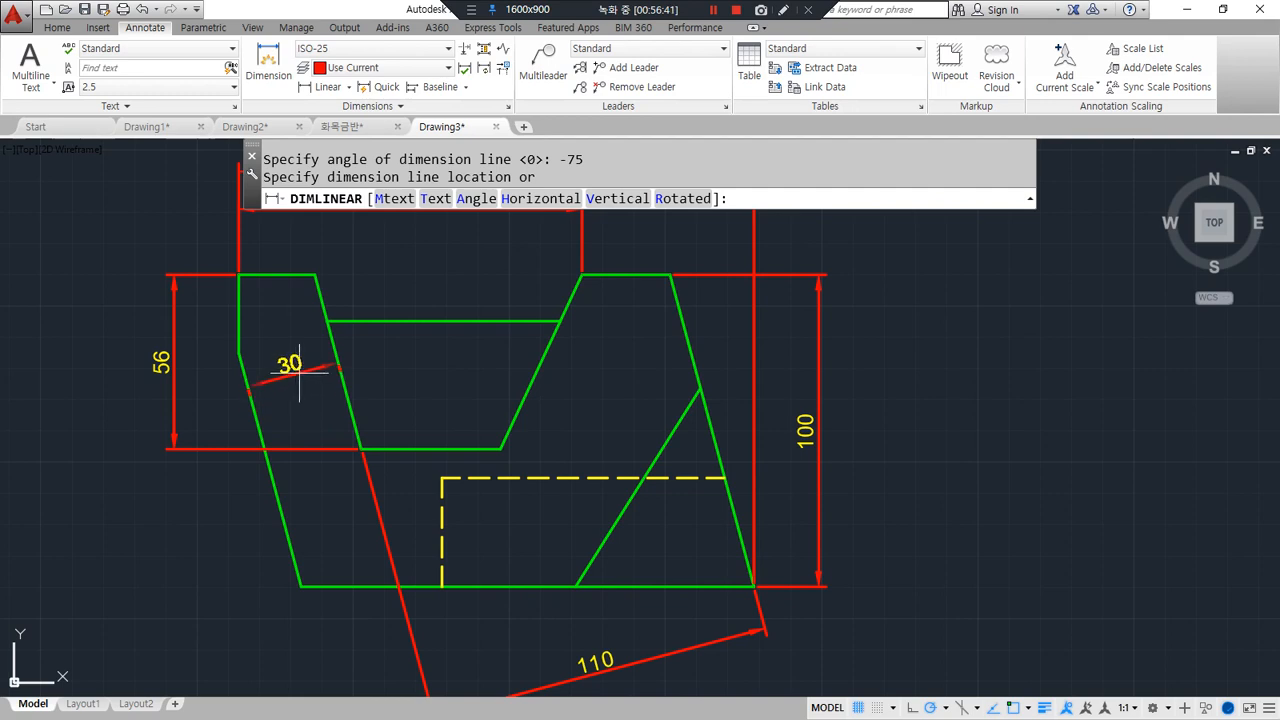
left_click(342, 372)
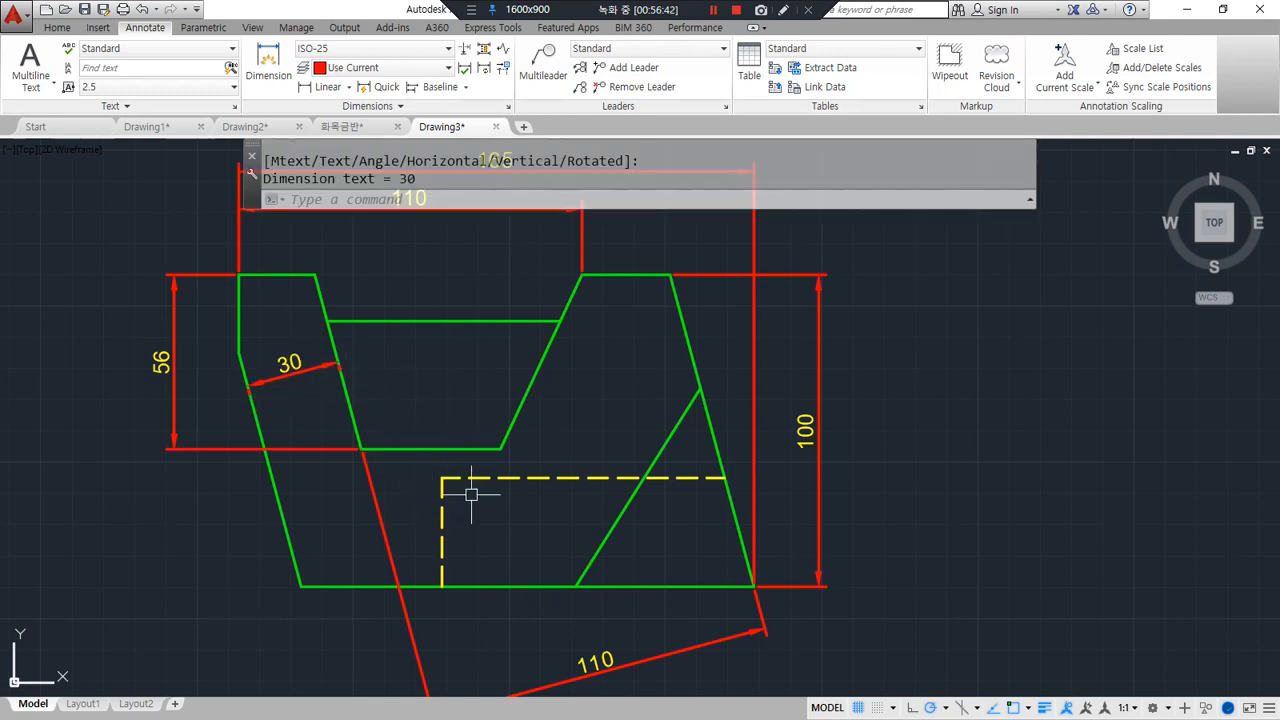
Try to add an angular dimension between the notch's two slanted sides in the front view.
left_click(348, 87)
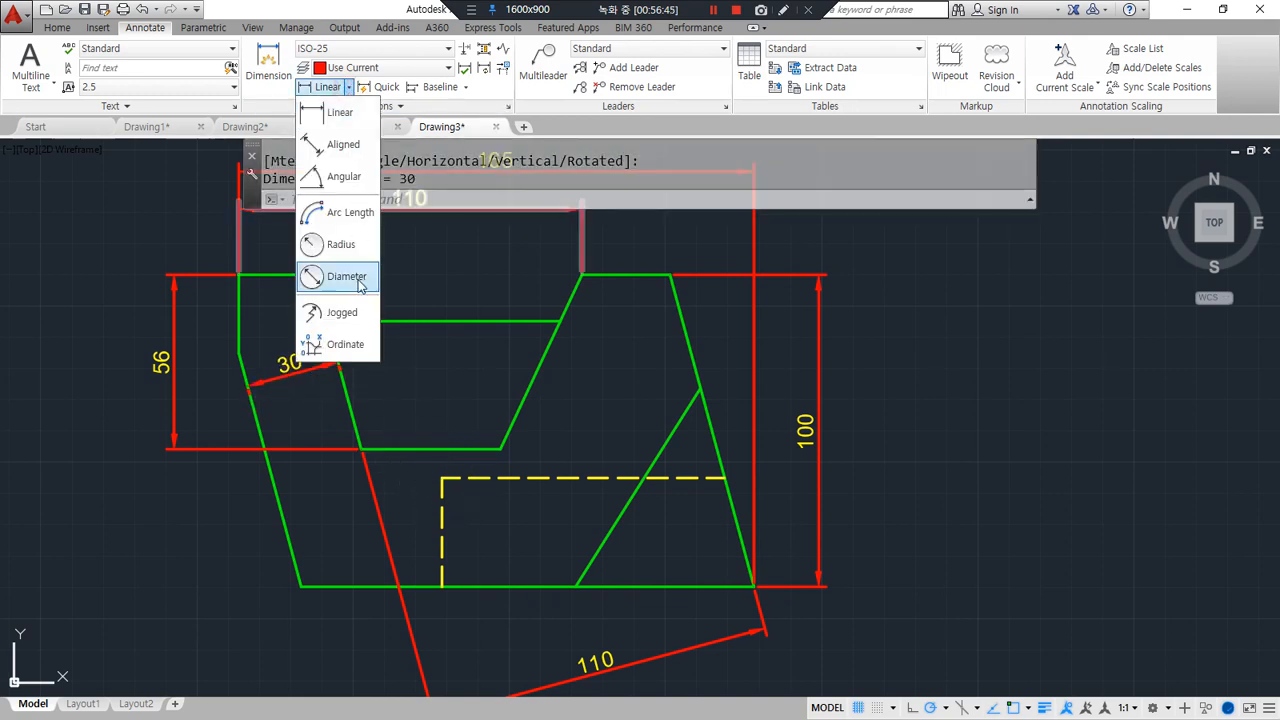
left_click(342, 177)
left_click(353, 404)
left_click(380, 449)
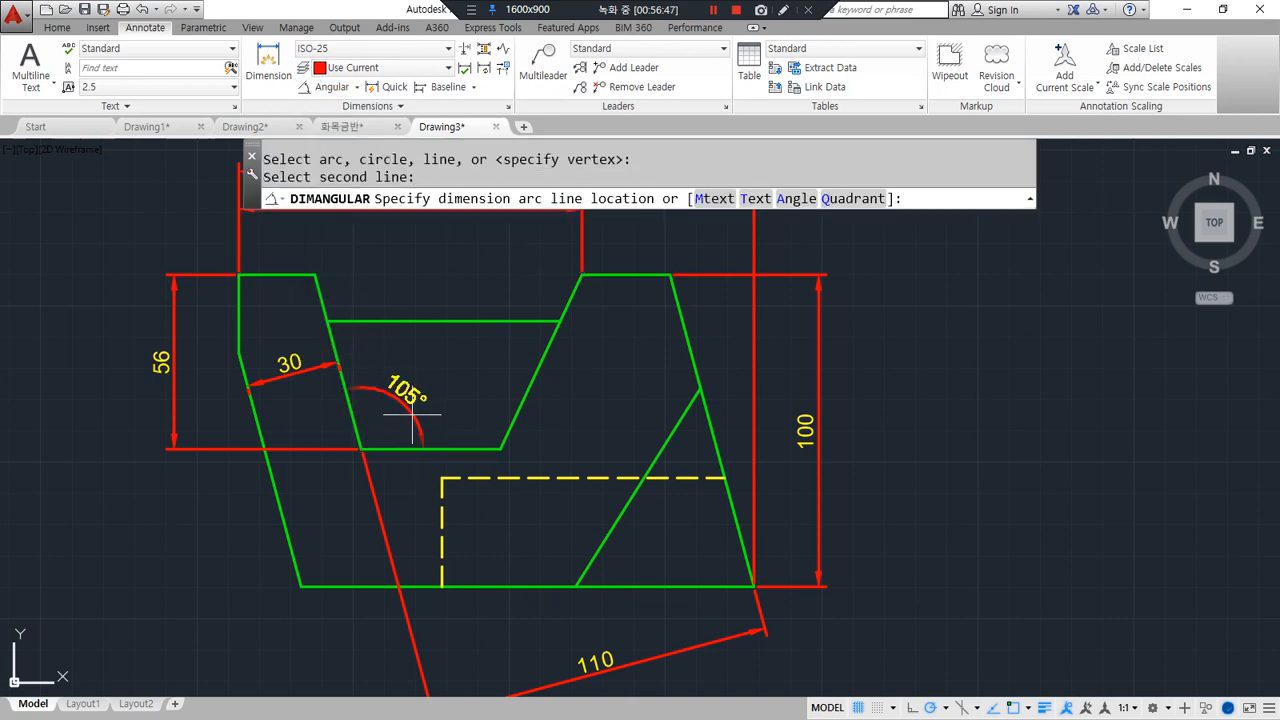
left_click(359, 407)
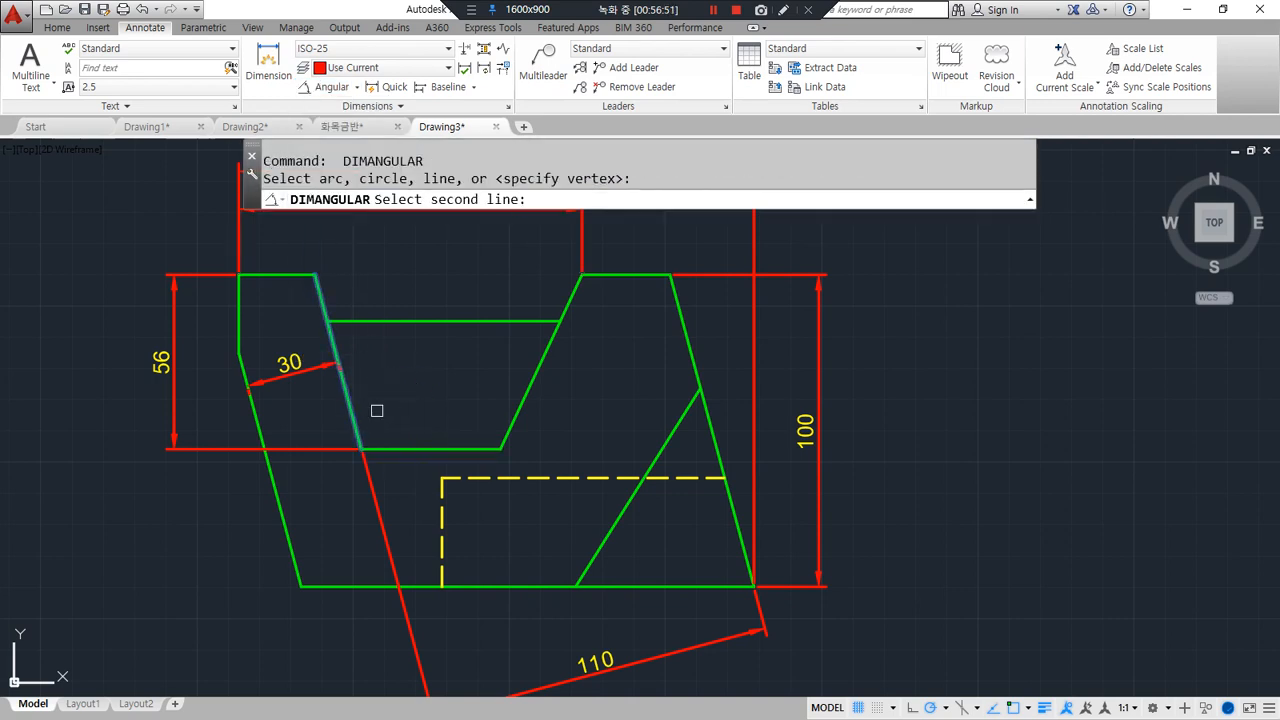
left_click(512, 416)
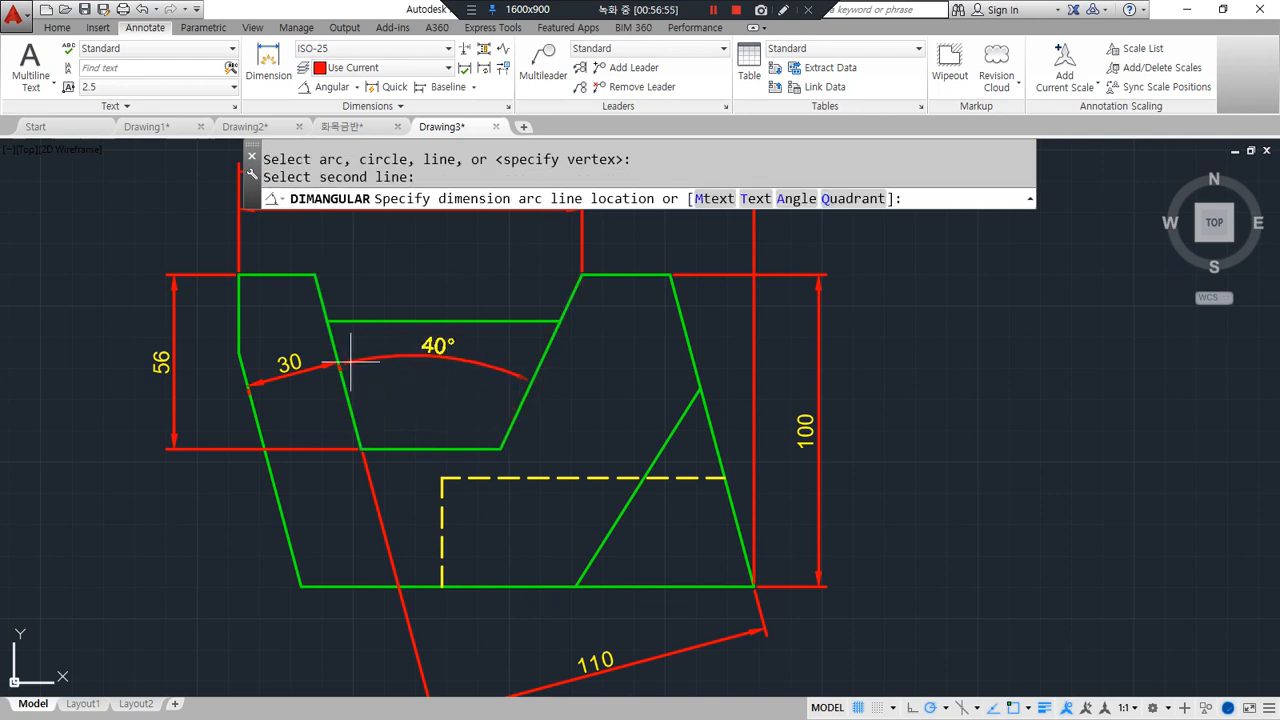
left_click(349, 417)
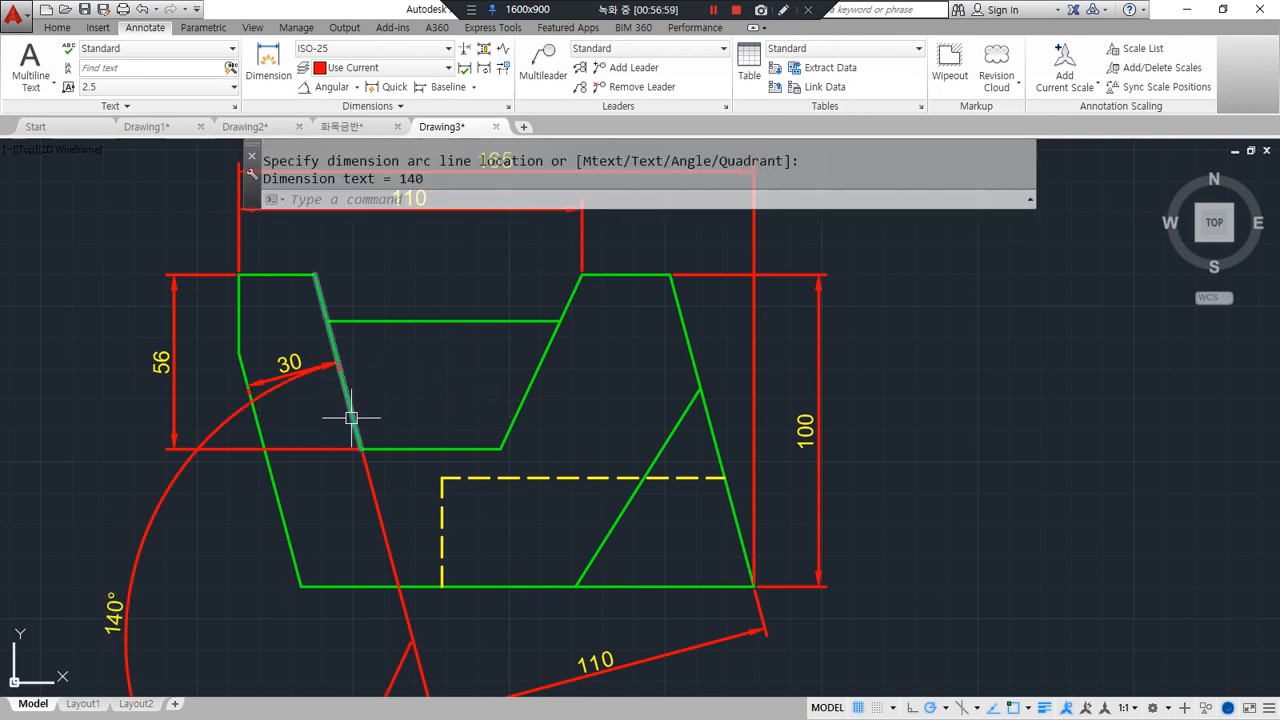
key("ctrl+z")
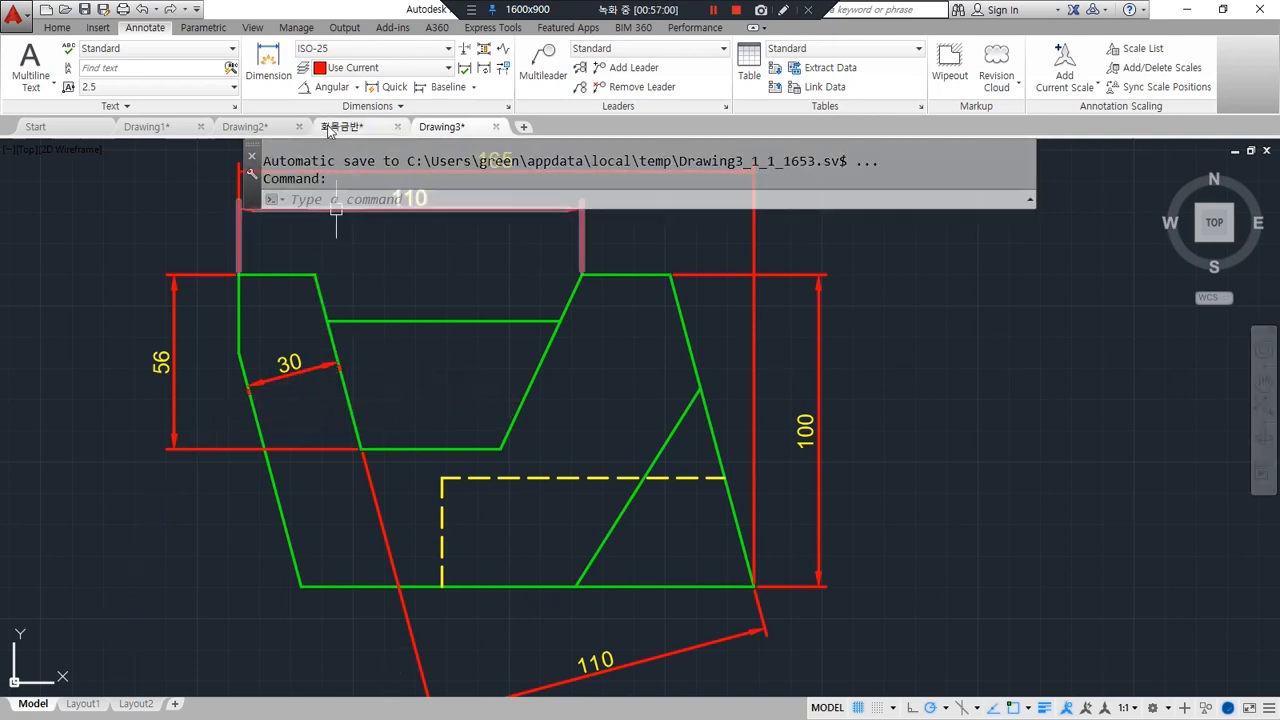
Dimension the angle between the notch's two slanted sides, placing the arc inside the notch.
left_click(331, 87)
left_click(351, 404)
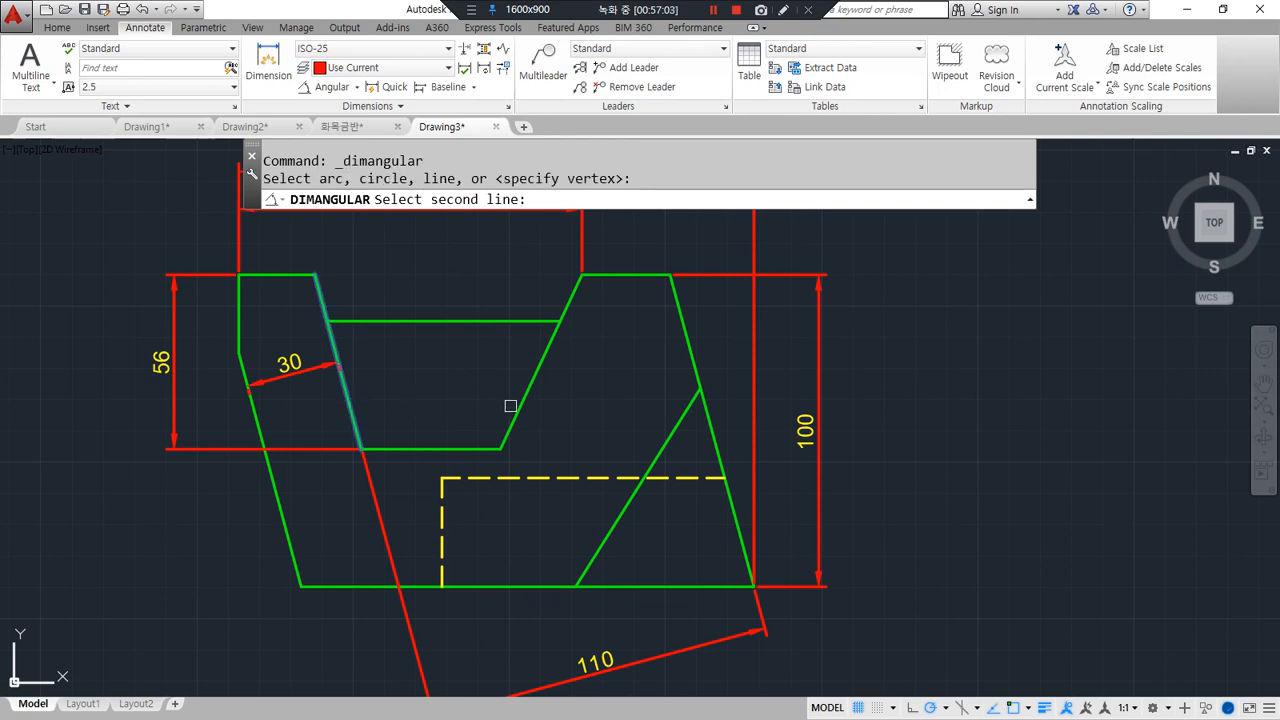
left_click(516, 405)
left_click(455, 383)
Stretch the end of the rotated dimension beside the notch so it meets the angular dimension's left arrow tip on the notch edge.
left_click(288, 365)
left_click(340, 362)
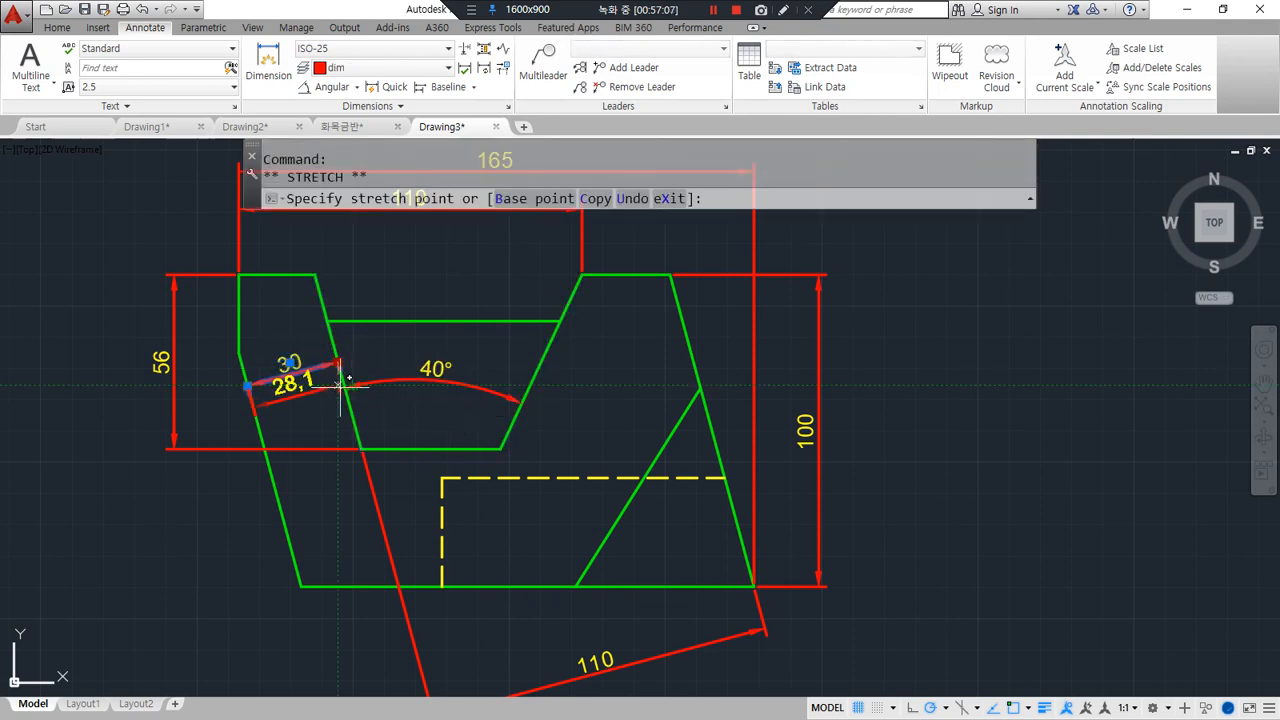
scroll(345, 386, "up", 5)
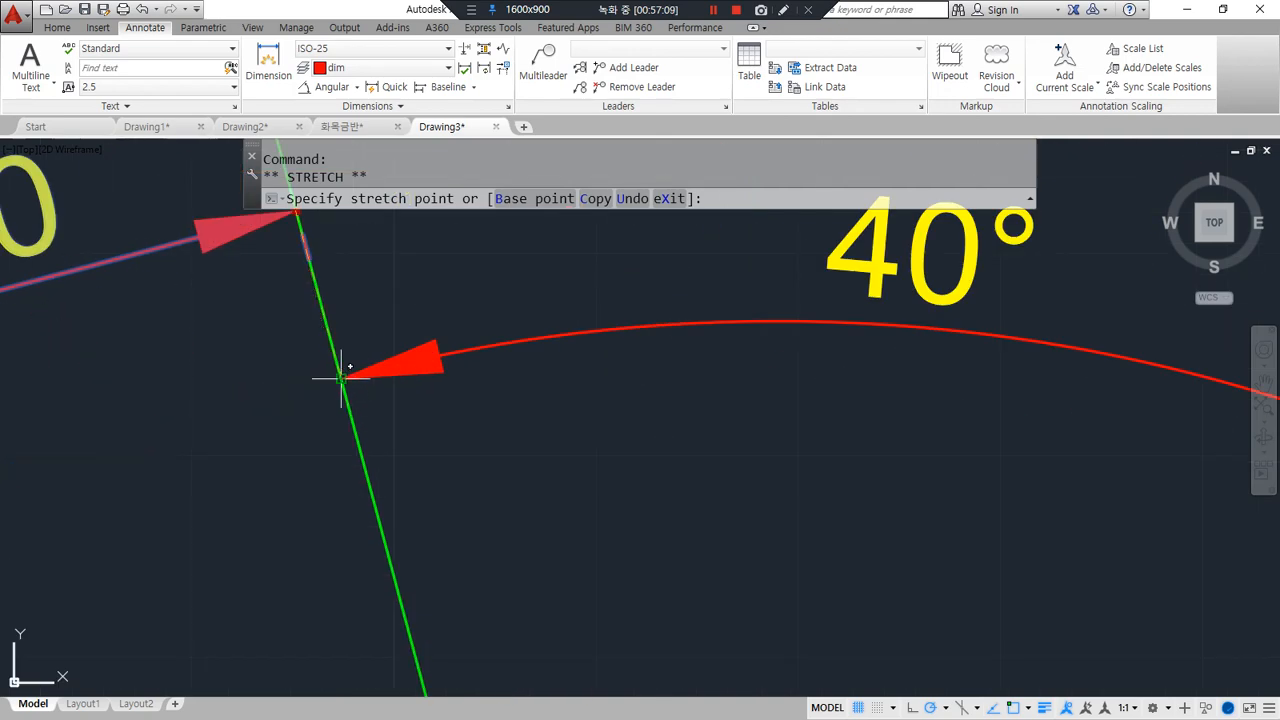
left_click(343, 366)
scroll(323, 434, "down", 4)
key("Escape")
Dimension the angle between the front view's bottom edge and slanted right edge, placing the arc inside the lower-right corner.
mouse_move(354, 503)
middle_mouse_down()
mouse_move(346, 462)
mouse_move(211, 353)
middle_mouse_up()
scroll(354, 470, "down", 2)
left_click(325, 87)
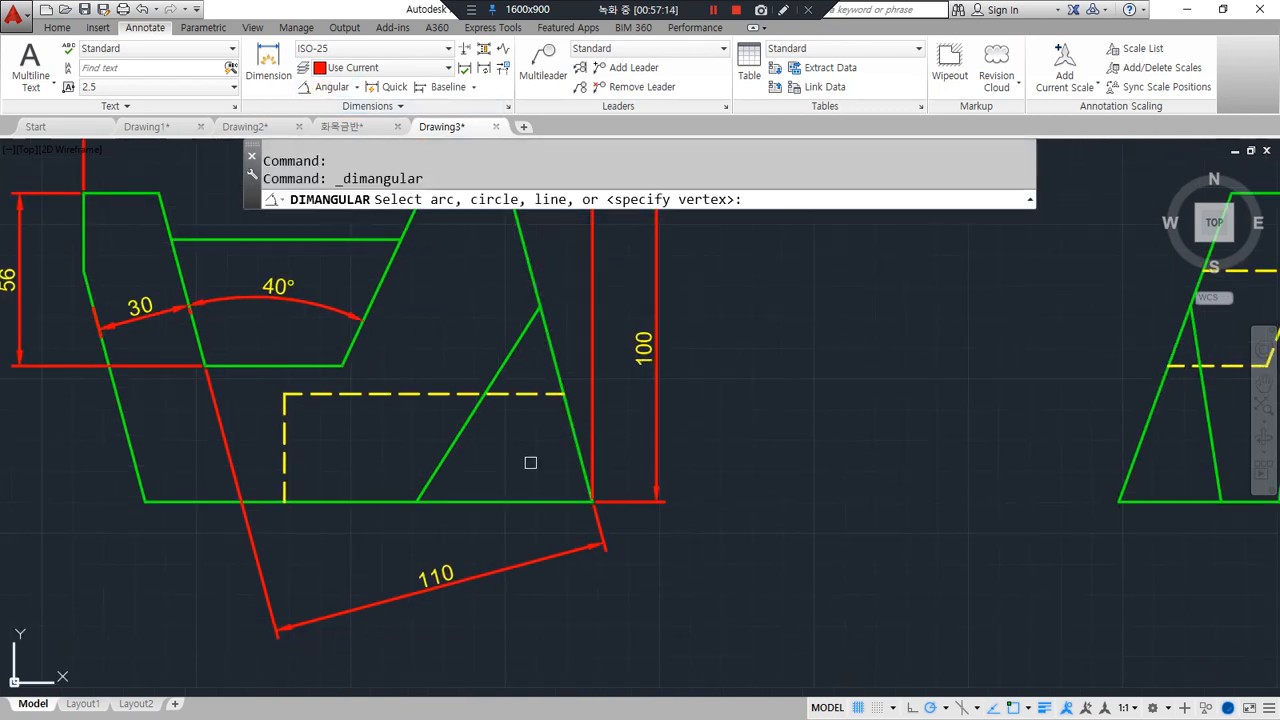
left_click(530, 499)
left_click(580, 465)
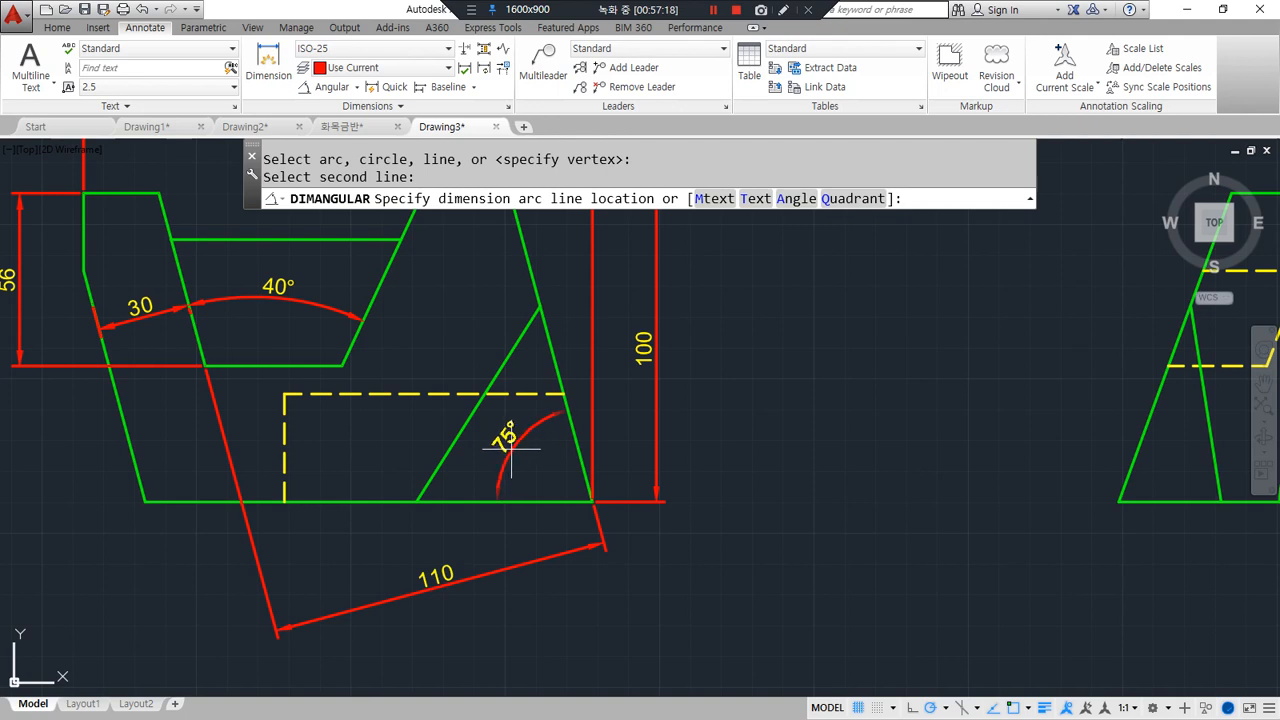
left_click(529, 463)
Add a linear dimension rotated to 70° from the side view's upper-left corner to the hidden notch line's upper corner, placed above the view.
scroll(528, 480, "down", 2)
mouse_move(576, 485)
middle_mouse_down()
mouse_move(251, 480)
mouse_move(281, 493)
middle_mouse_up()
middle_click_drag(710, 488, 634, 494)
scroll(666, 354, "up", 2)
middle_click_drag(640, 322, 580, 375)
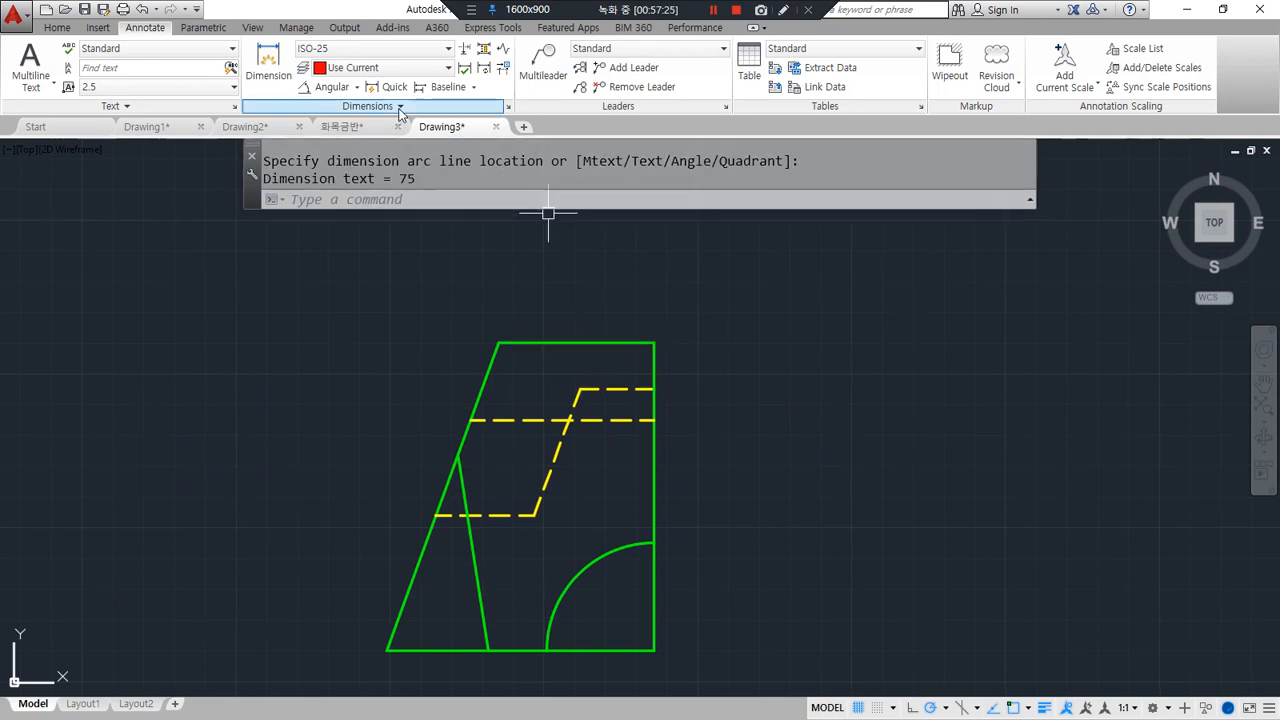
left_click(357, 87)
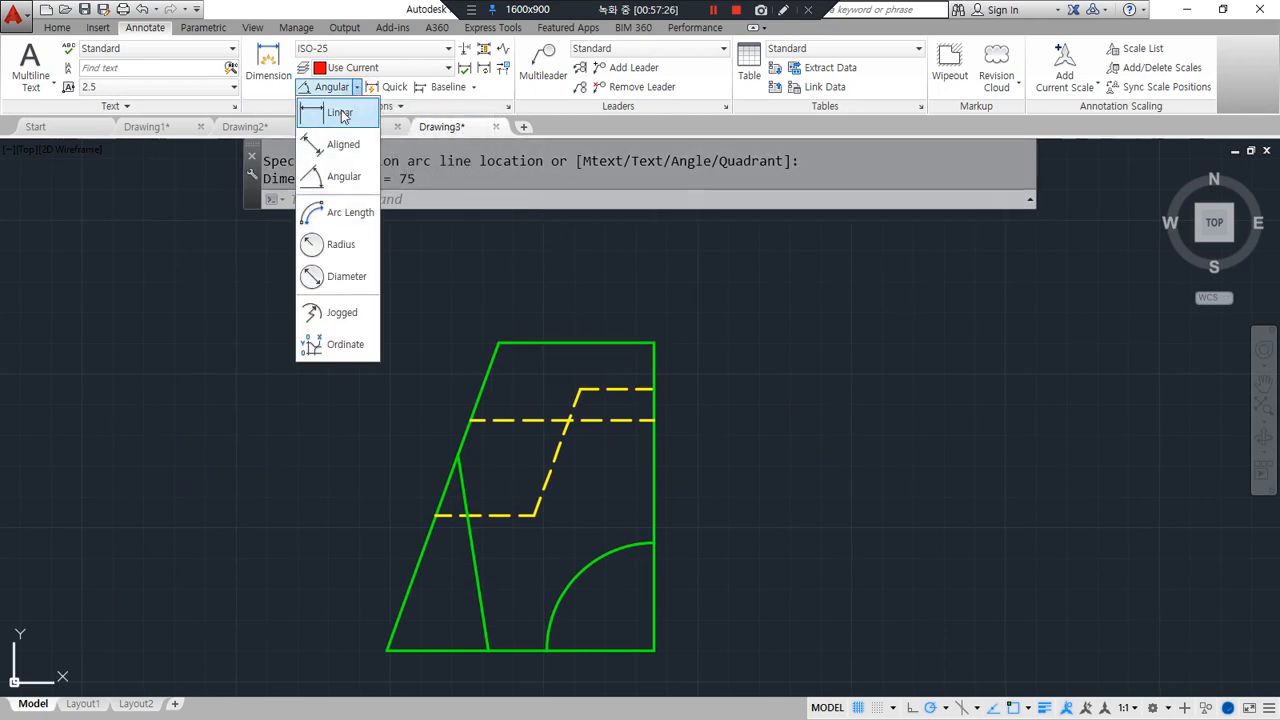
left_click(340, 113)
left_click(497, 343)
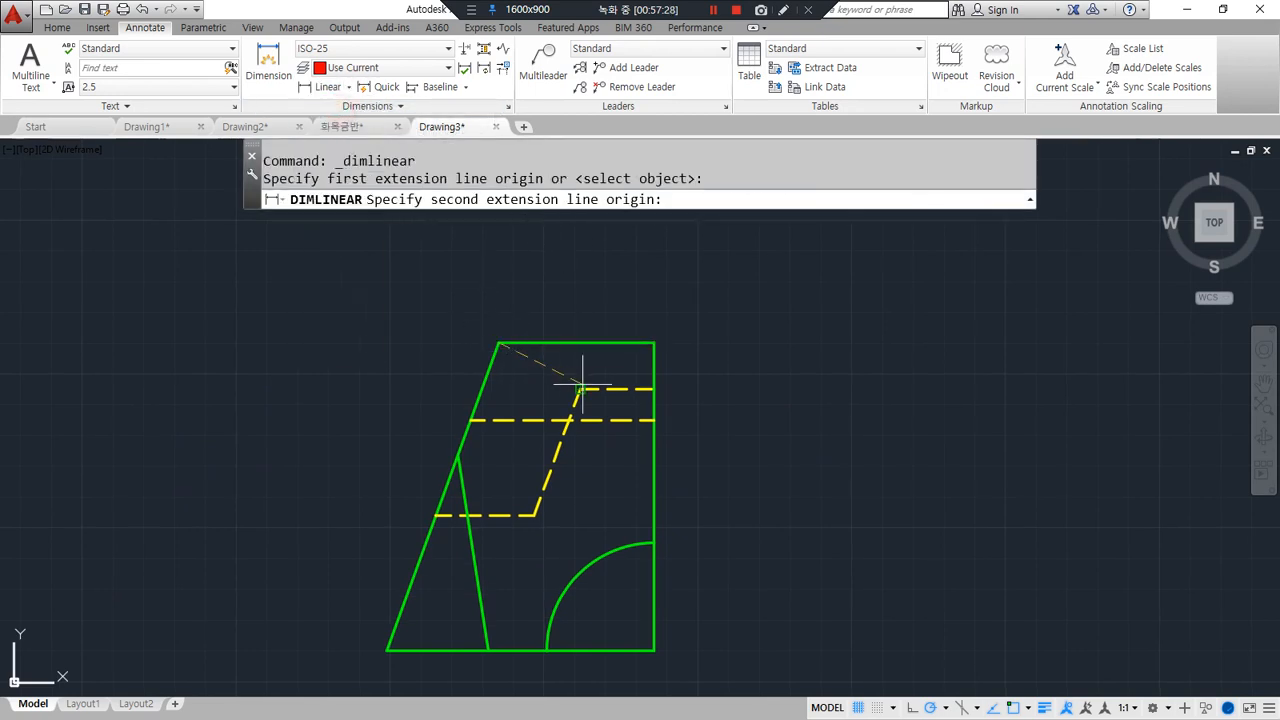
left_click(580, 388)
type("r")
key("Return")
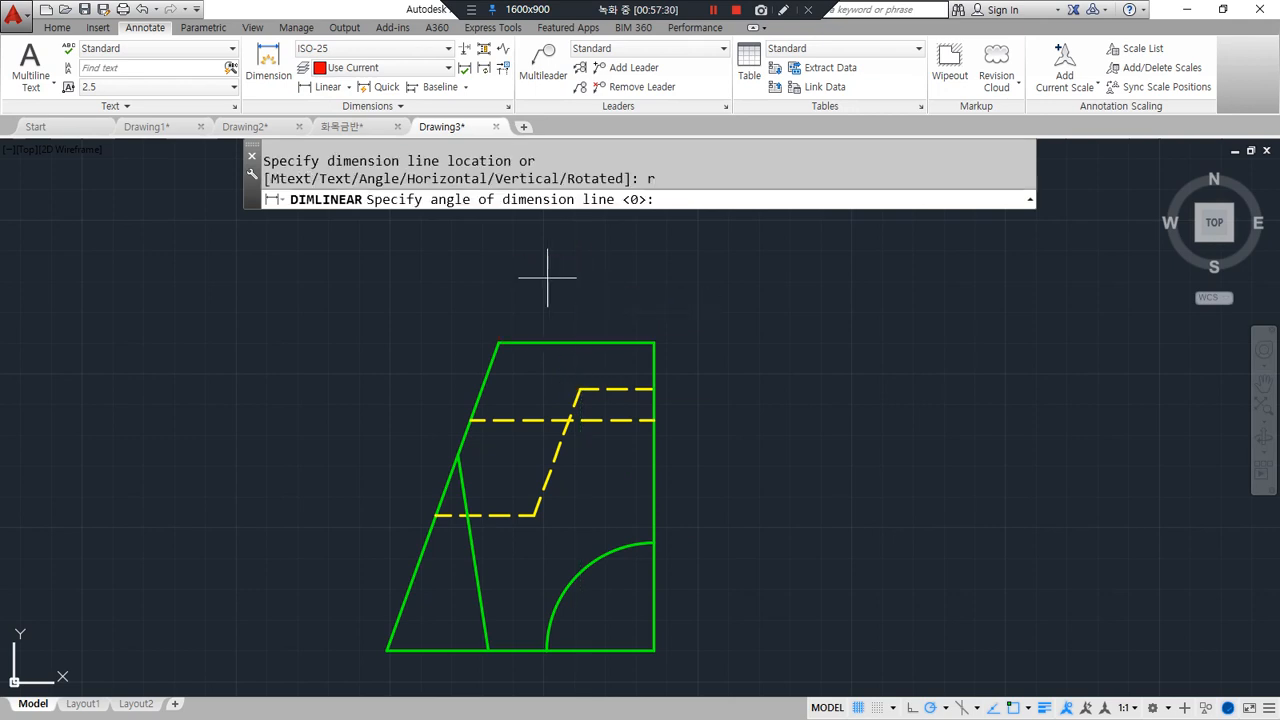
type("70")
key("Return")
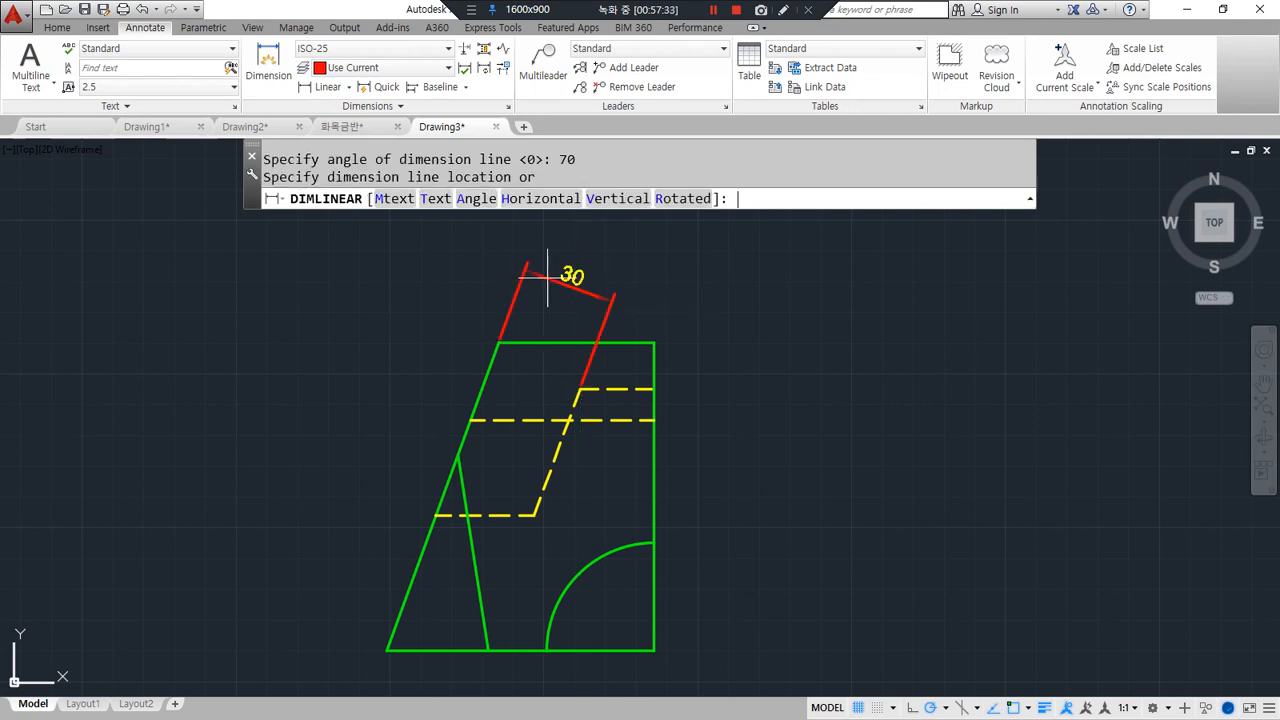
left_click(532, 288)
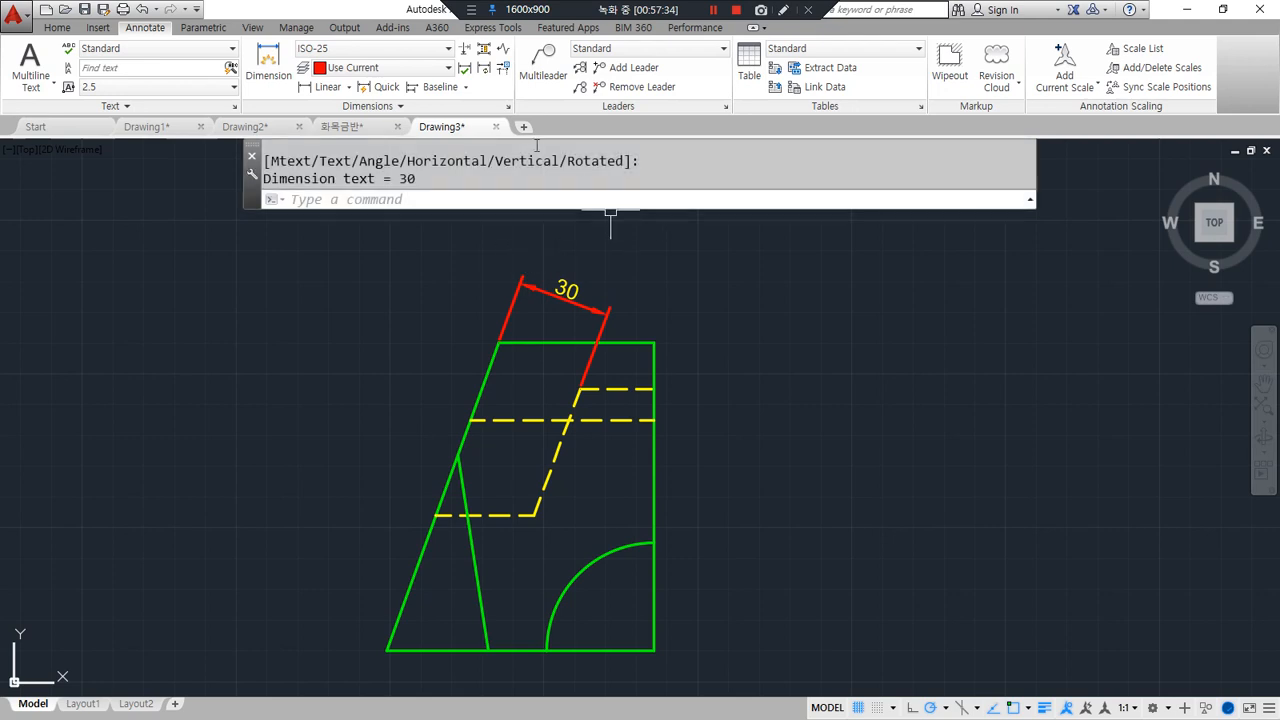
Dimension the vertical distance from the side view's upper-right corner down to the upper hidden notch line, placed on the view's right side.
left_click(326, 88)
left_click(655, 342)
left_click(655, 388)
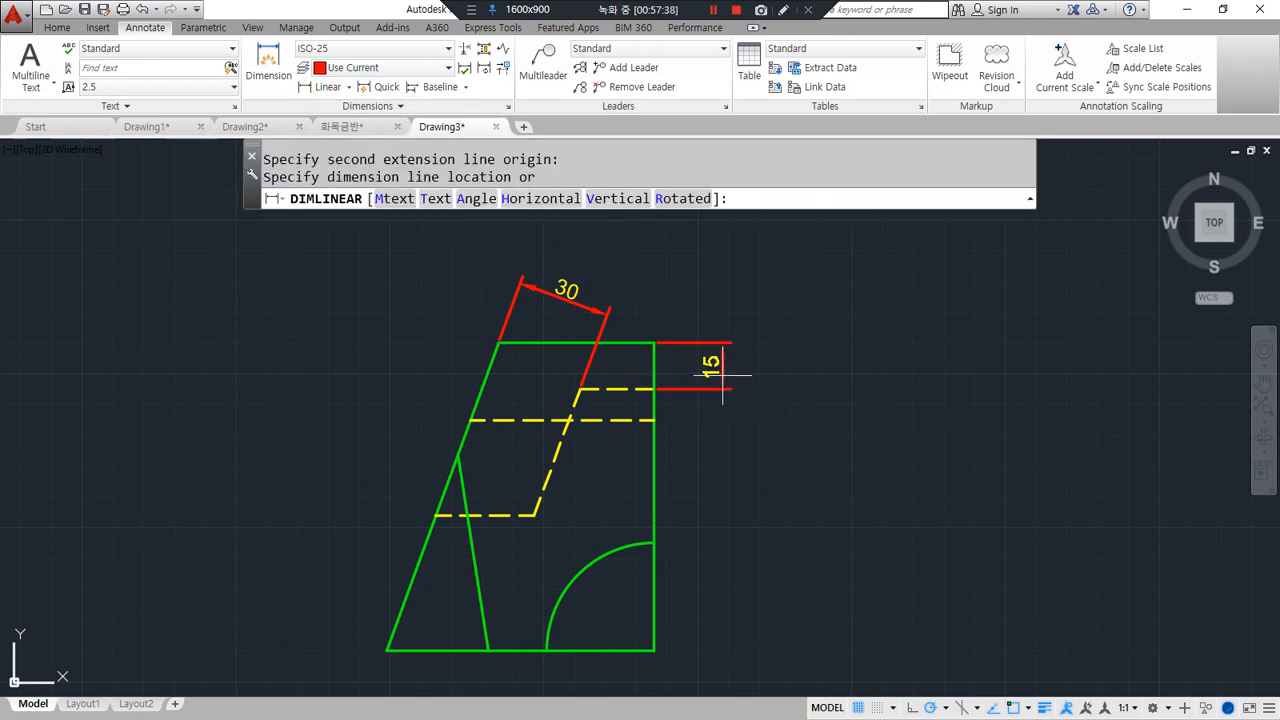
left_click(722, 376)
Dimension the side view's overall bottom width with a horizontal linear dimension placed below the view.
middle_click_drag(461, 629, 457, 569)
key("Return")
left_click(383, 590)
left_click(650, 590)
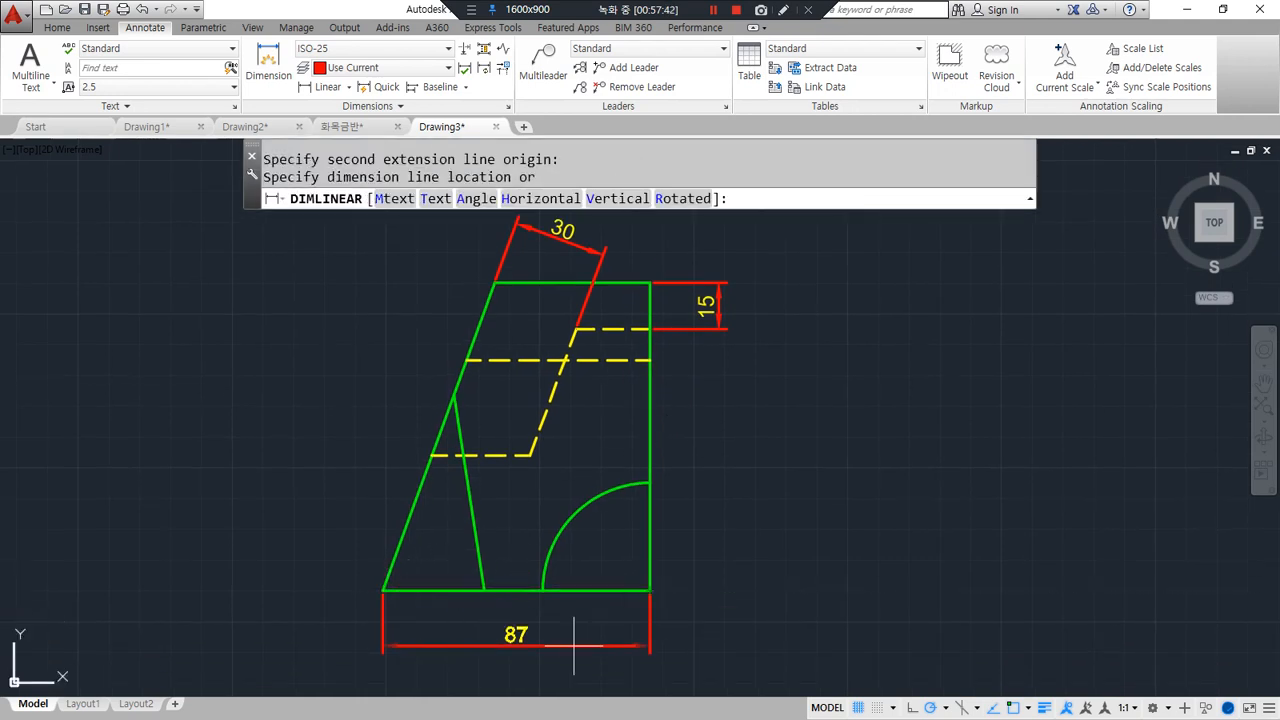
left_click(574, 643)
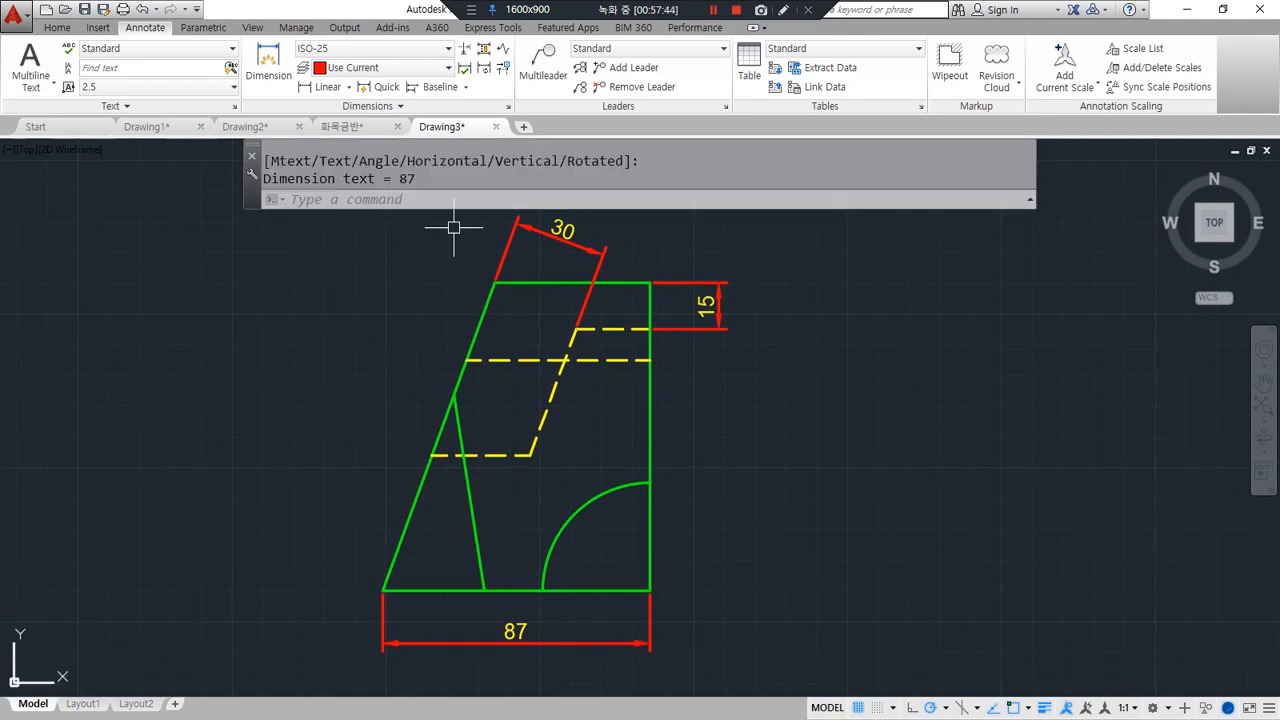
Dimension the angle between the side view's slanted left edge and bottom edge, placing the arc inside the lower-left corner.
left_click(348, 87)
left_click(342, 176)
left_click(403, 537)
left_click(447, 590)
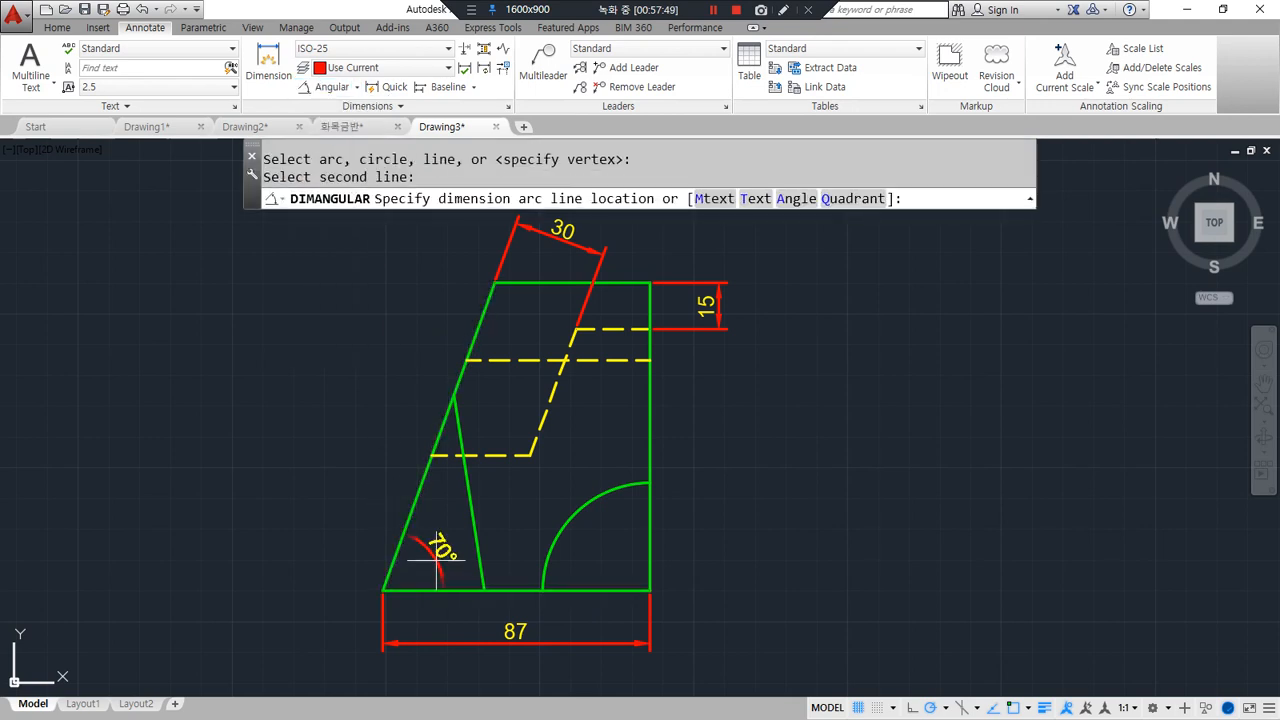
left_click(437, 568)
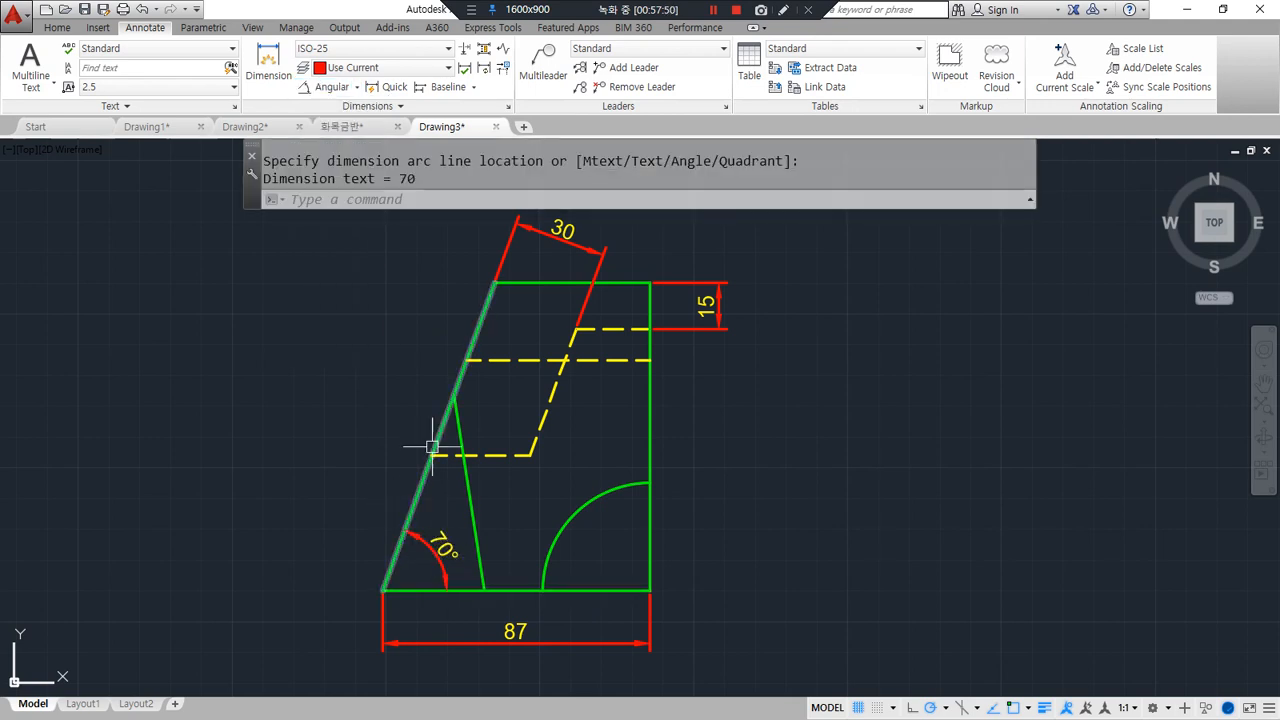
Add a radius dimension to the side view's quarter-round cut-out, placing its text outside the arc to the left.
left_click(356, 87)
left_click(352, 253)
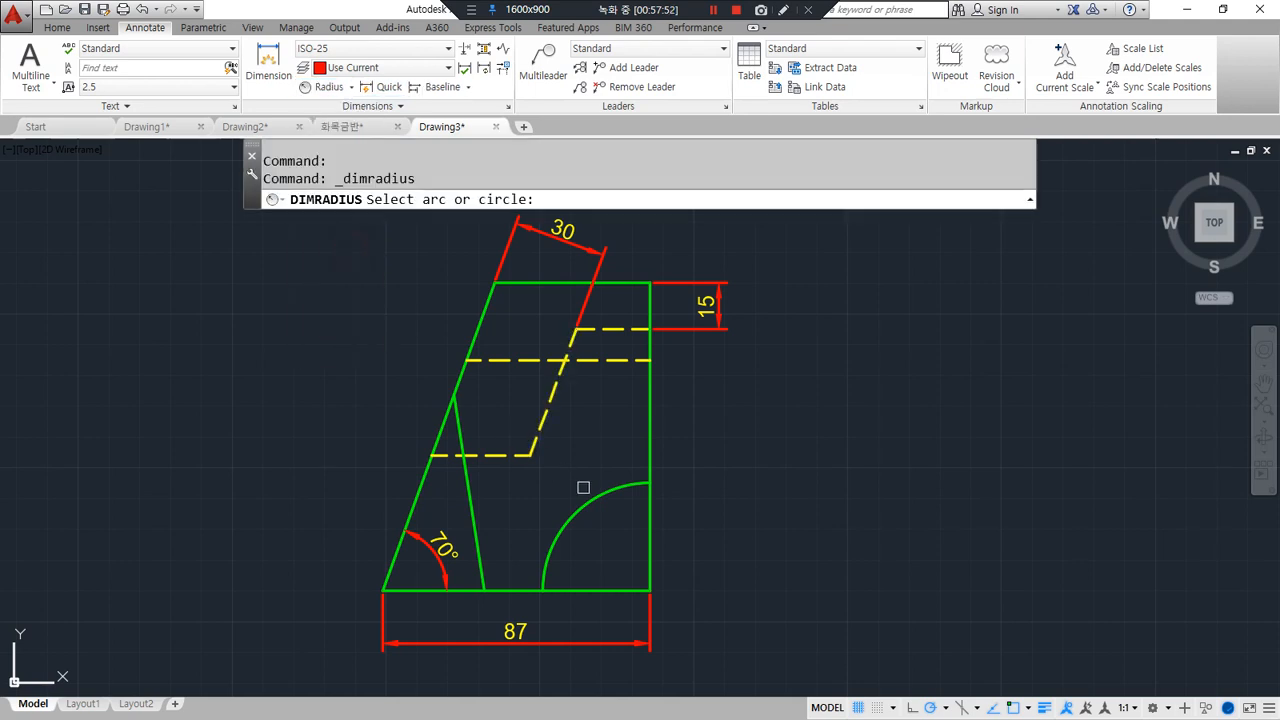
left_click(596, 499)
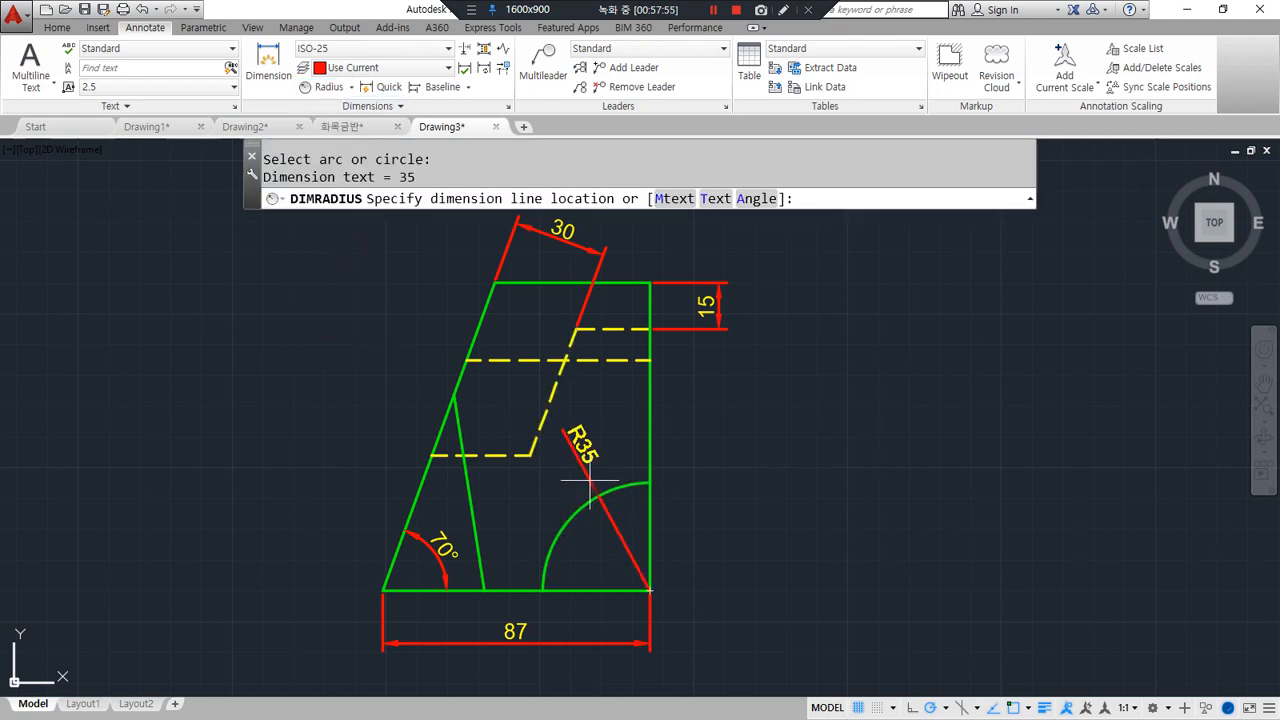
left_click(537, 523)
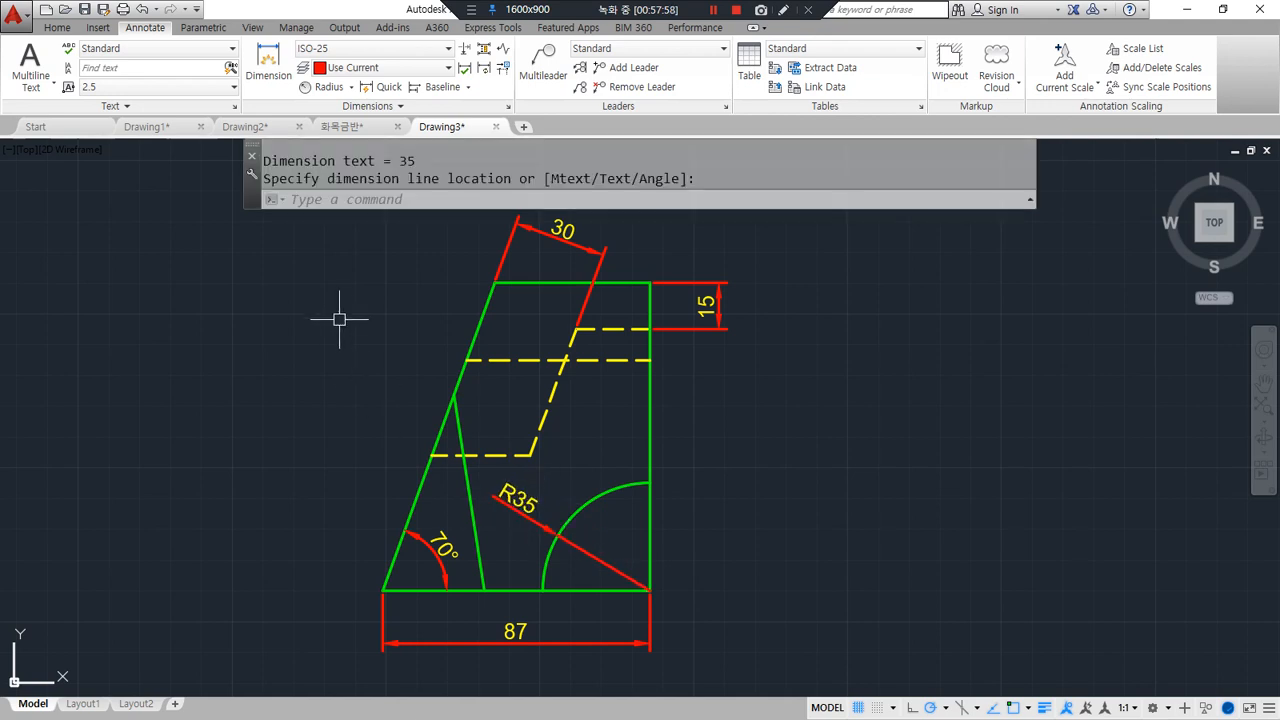
Dimension the angle between the top view's bottom edge and the slanted corner cut, placing the arc outside the lower-right corner.
scroll(341, 324, "down", 4)
middle_click_drag(332, 319, 685, 574)
middle_click_drag(371, 389, 361, 455)
scroll(358, 383, "up", 4)
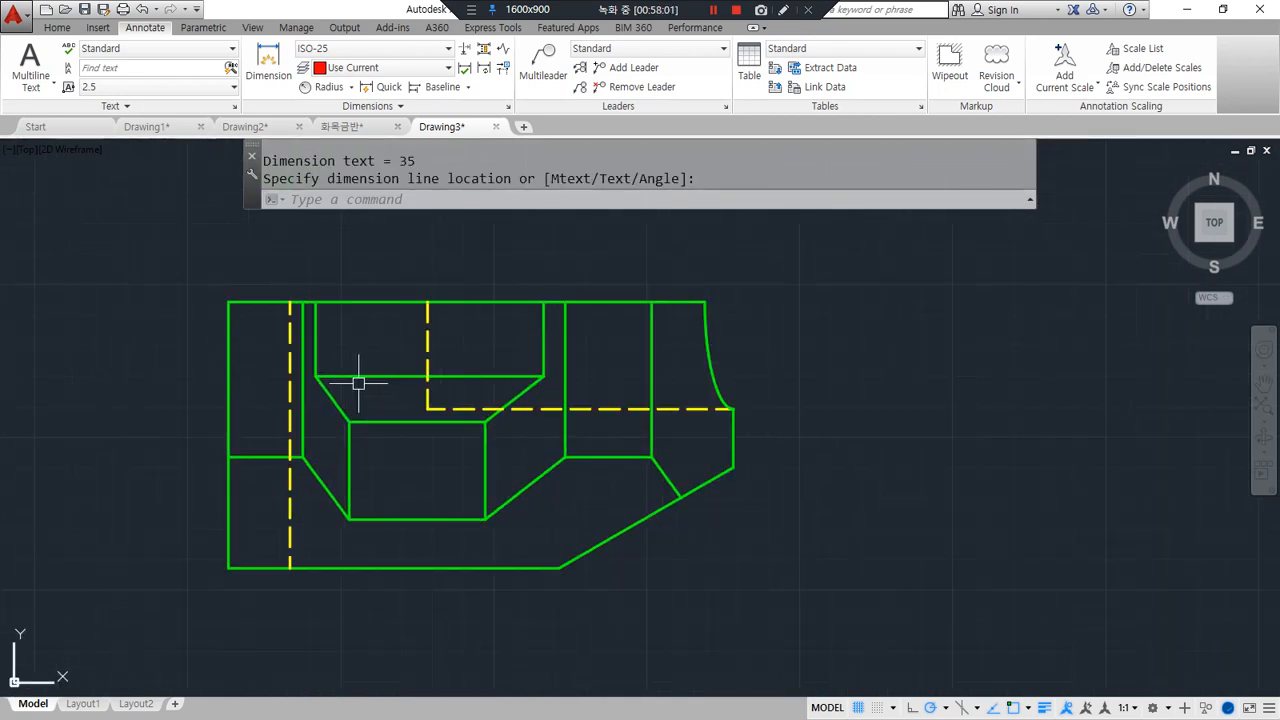
left_click(350, 88)
left_click(330, 184)
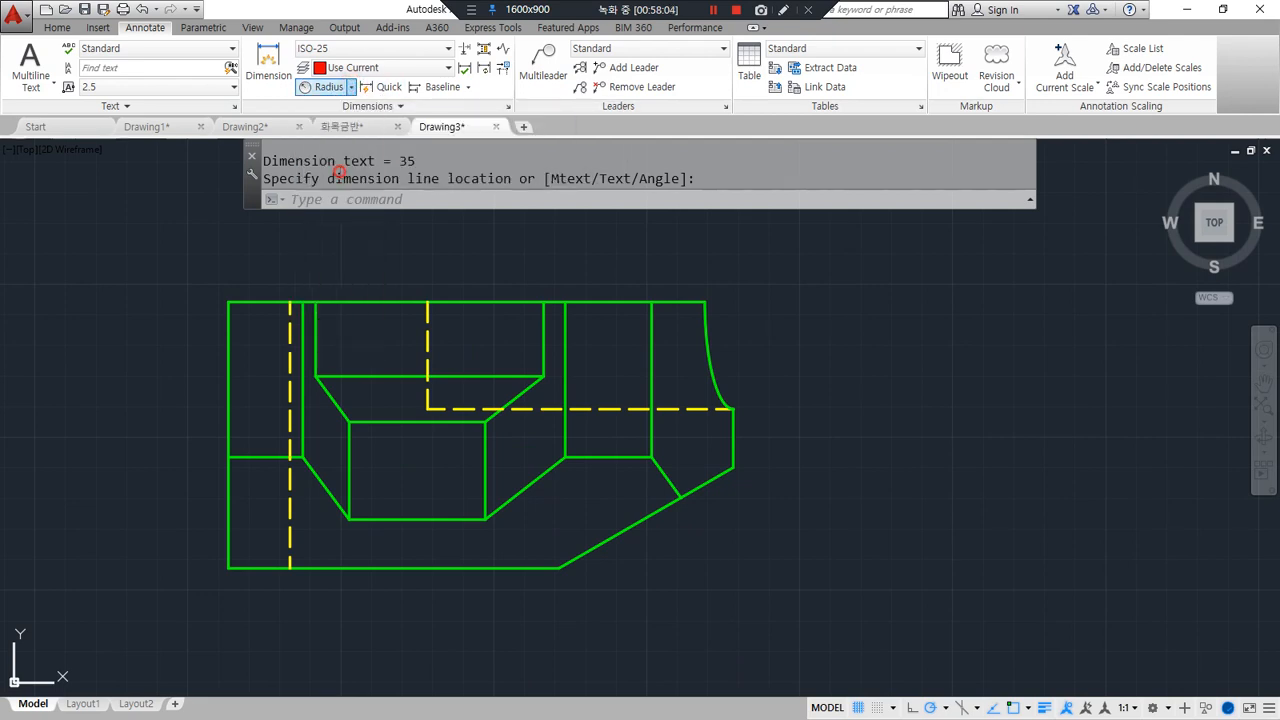
left_click(505, 569)
left_click(600, 544)
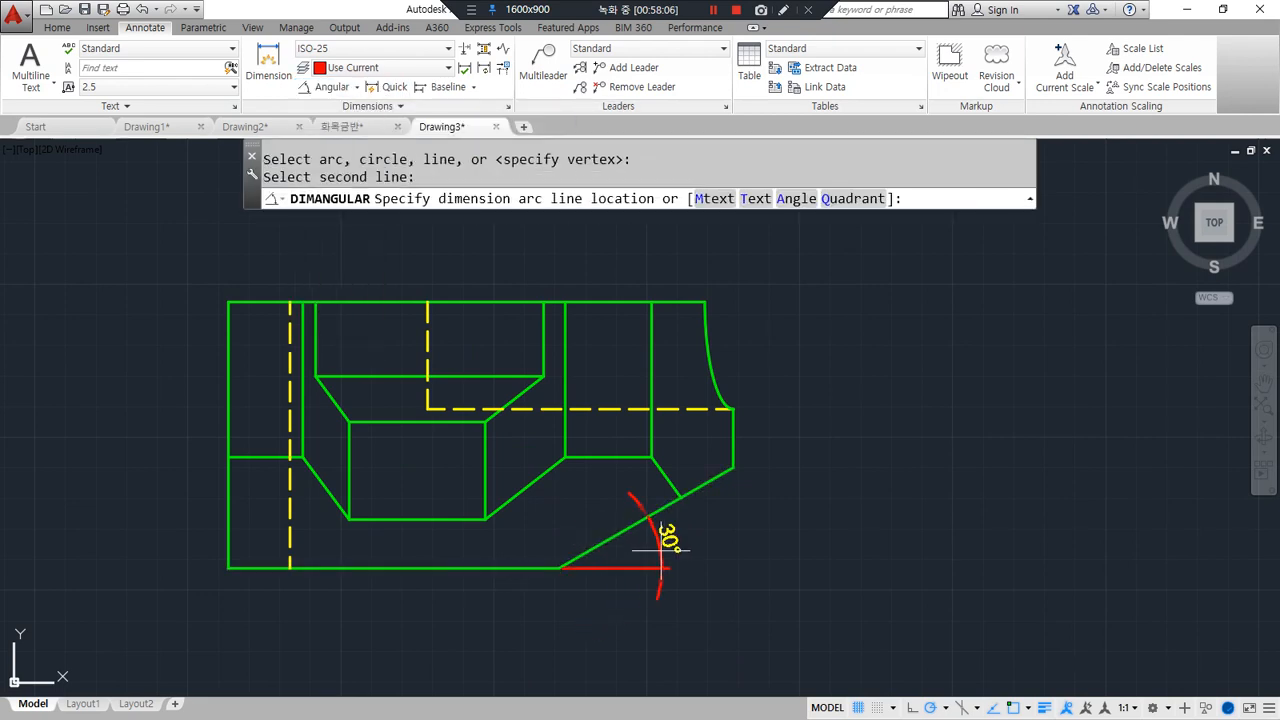
left_click(723, 530)
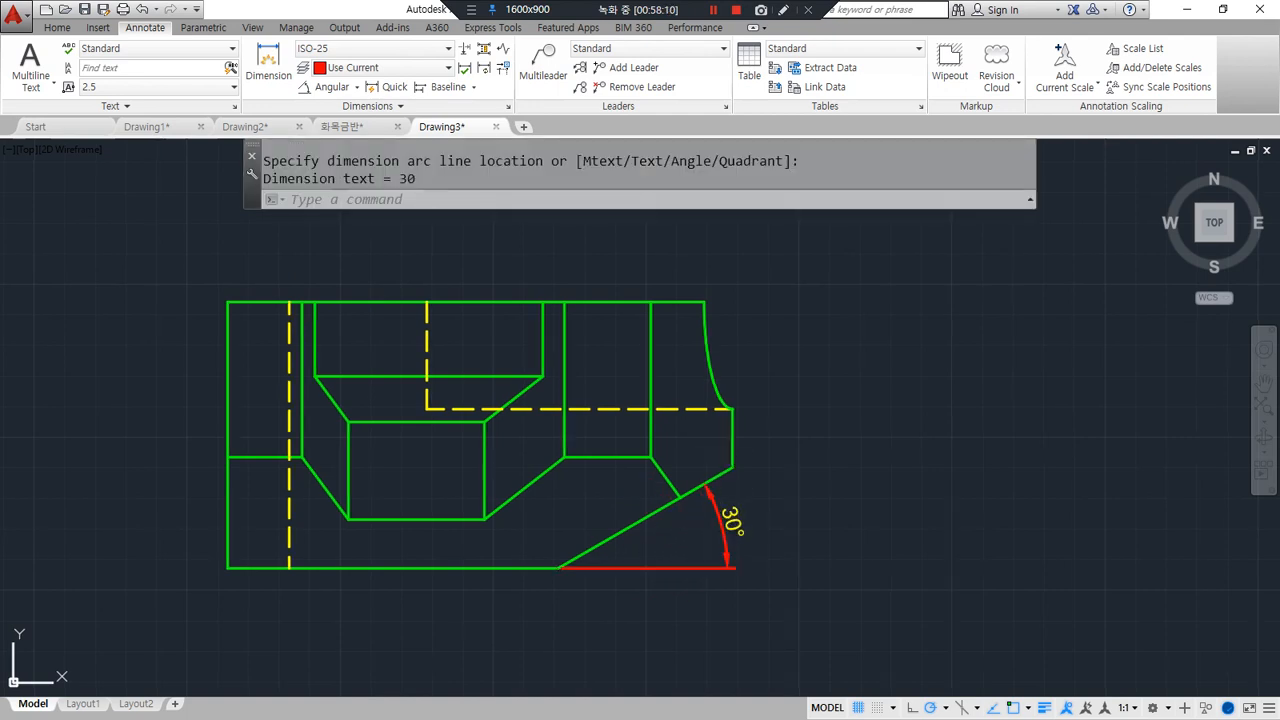
Add a vertical linear dimension from the top view's upper edge to the top end of the slanted corner cut, placed outside the right edge.
middle_click_drag(723, 450, 583, 502)
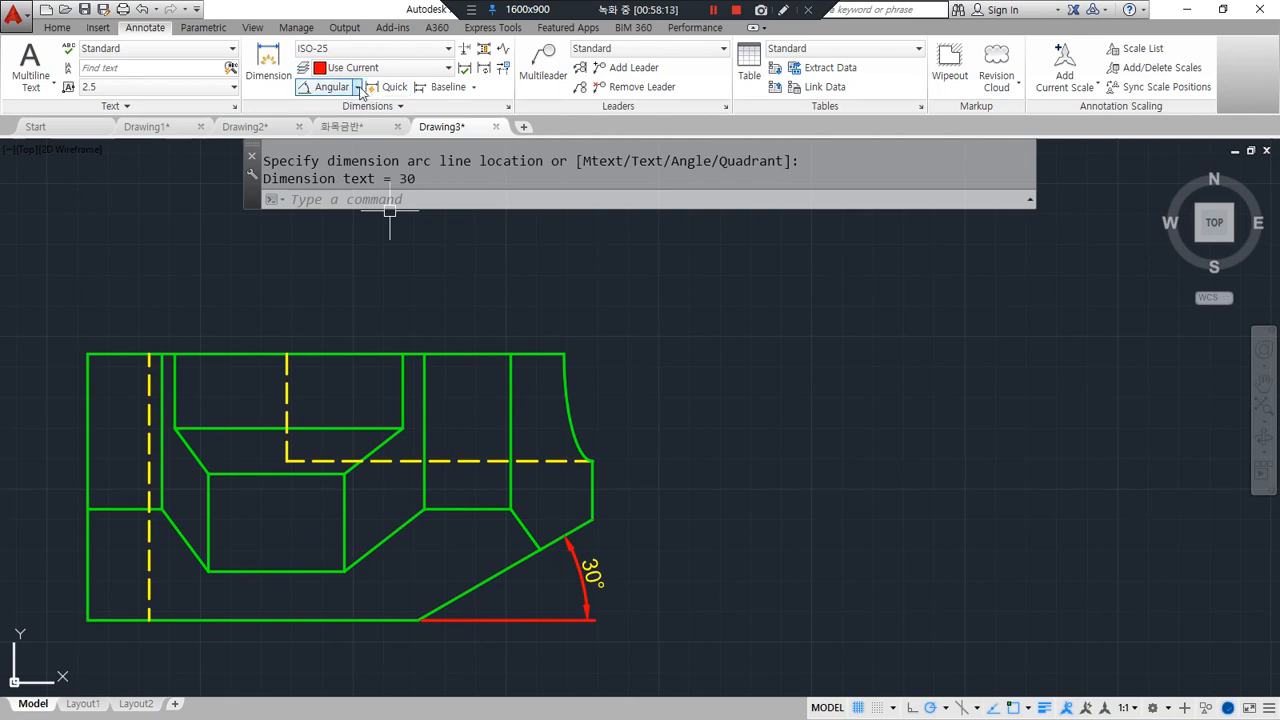
left_click(357, 88)
left_click(340, 114)
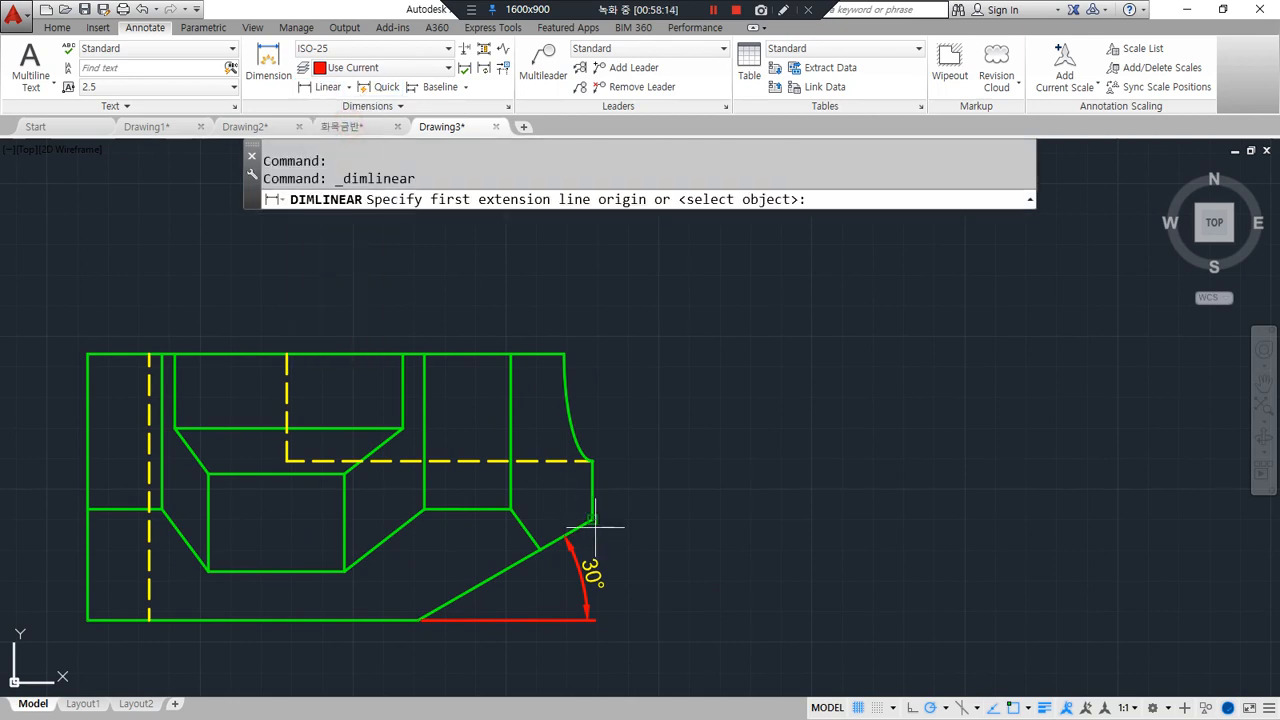
left_click(593, 519)
left_click(566, 353)
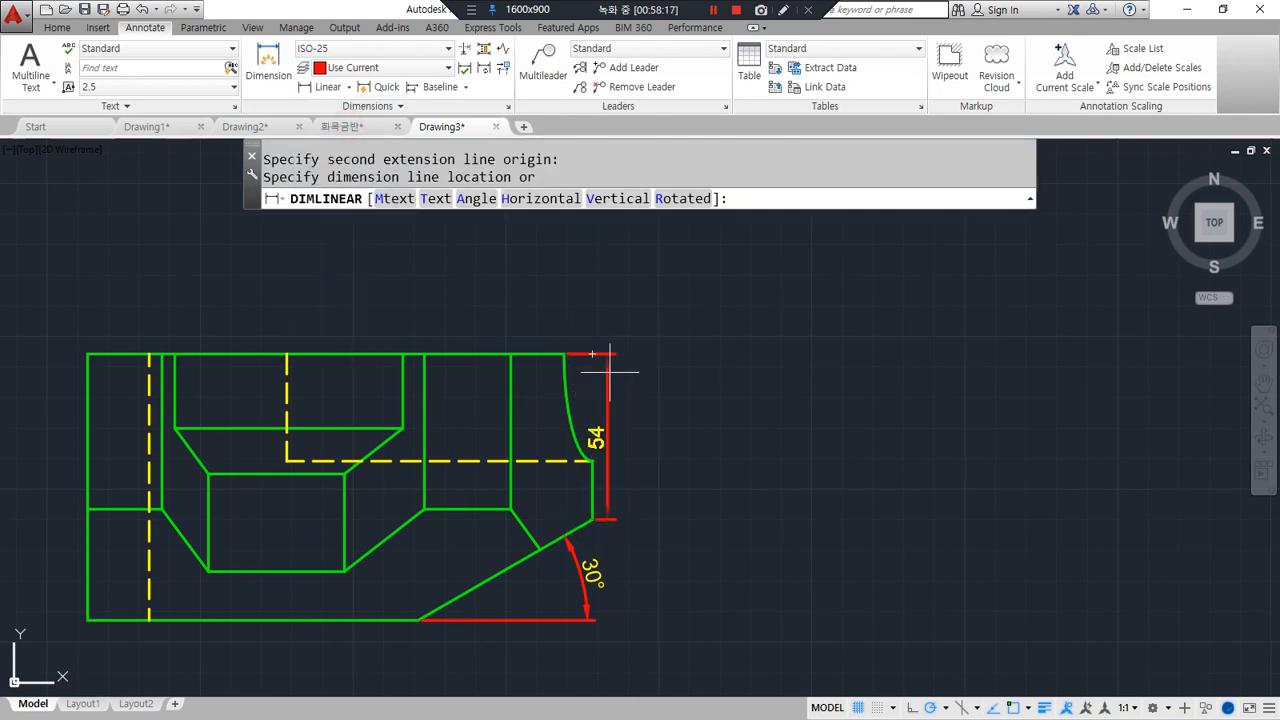
left_click(650, 402)
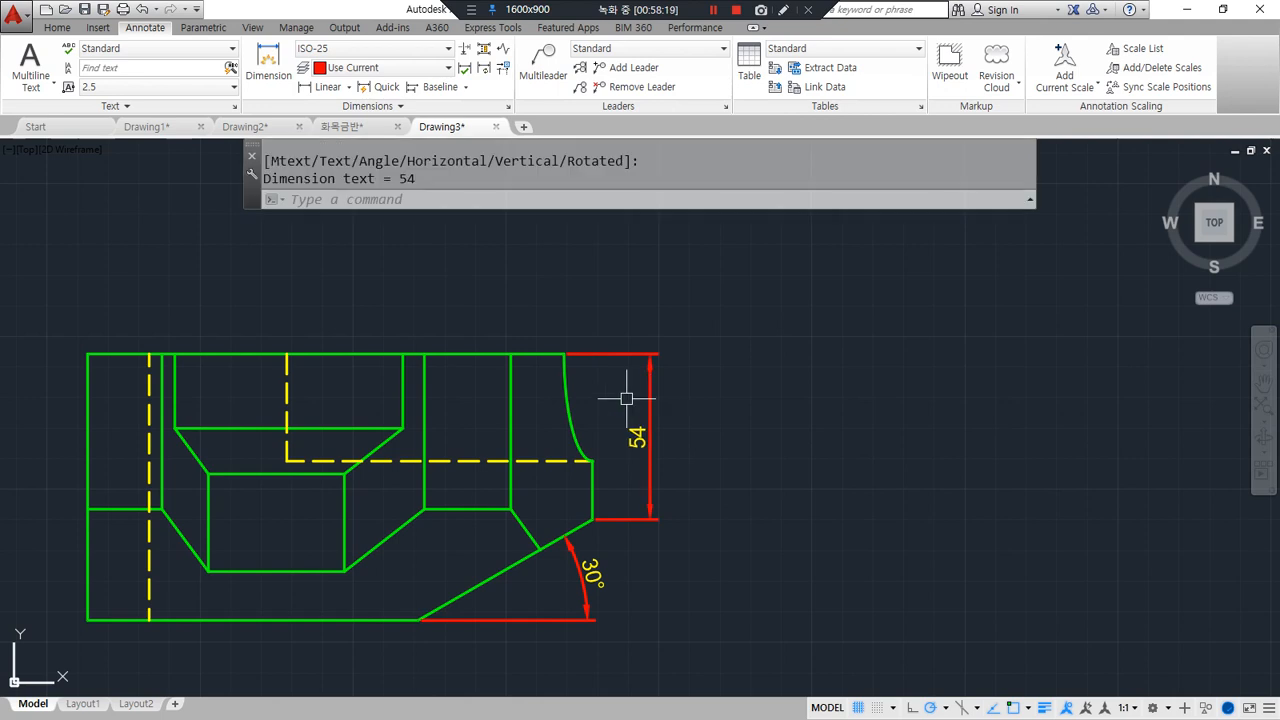
Add a horizontal linear dimension above the top view from its right edge to the vertical hidden line inside the notch area.
key("Return")
left_click(593, 461)
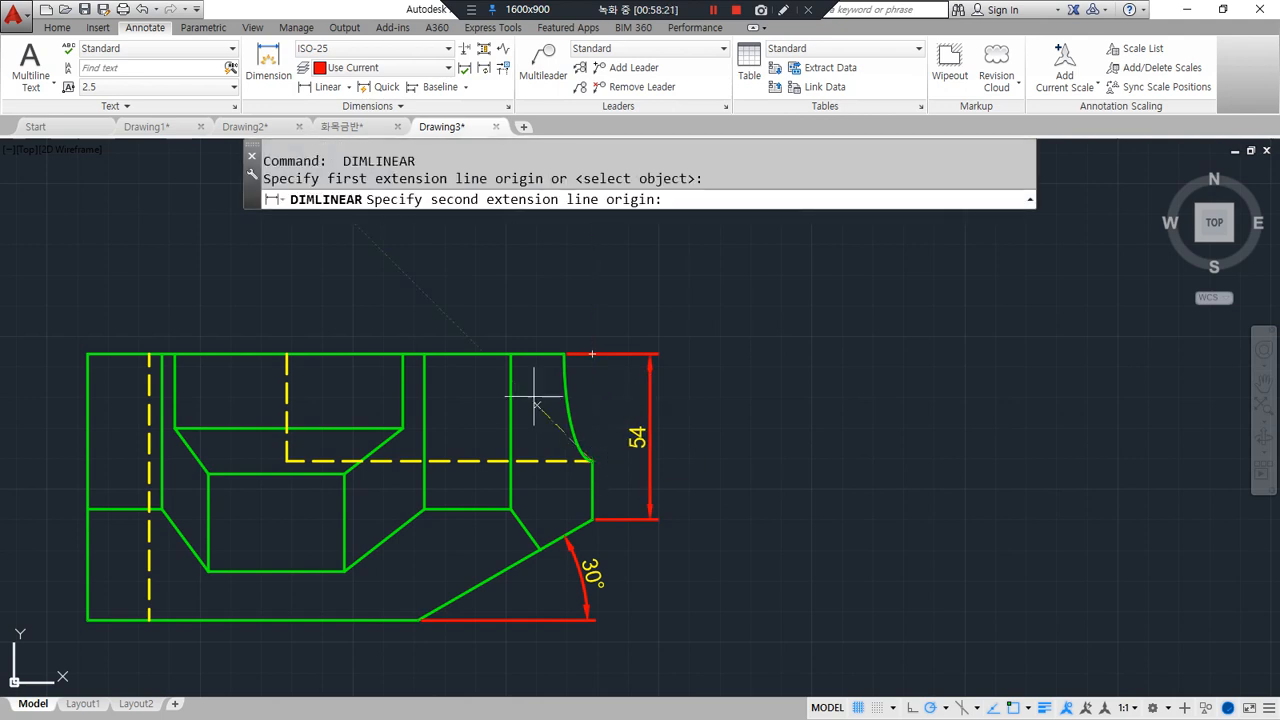
left_click(287, 354)
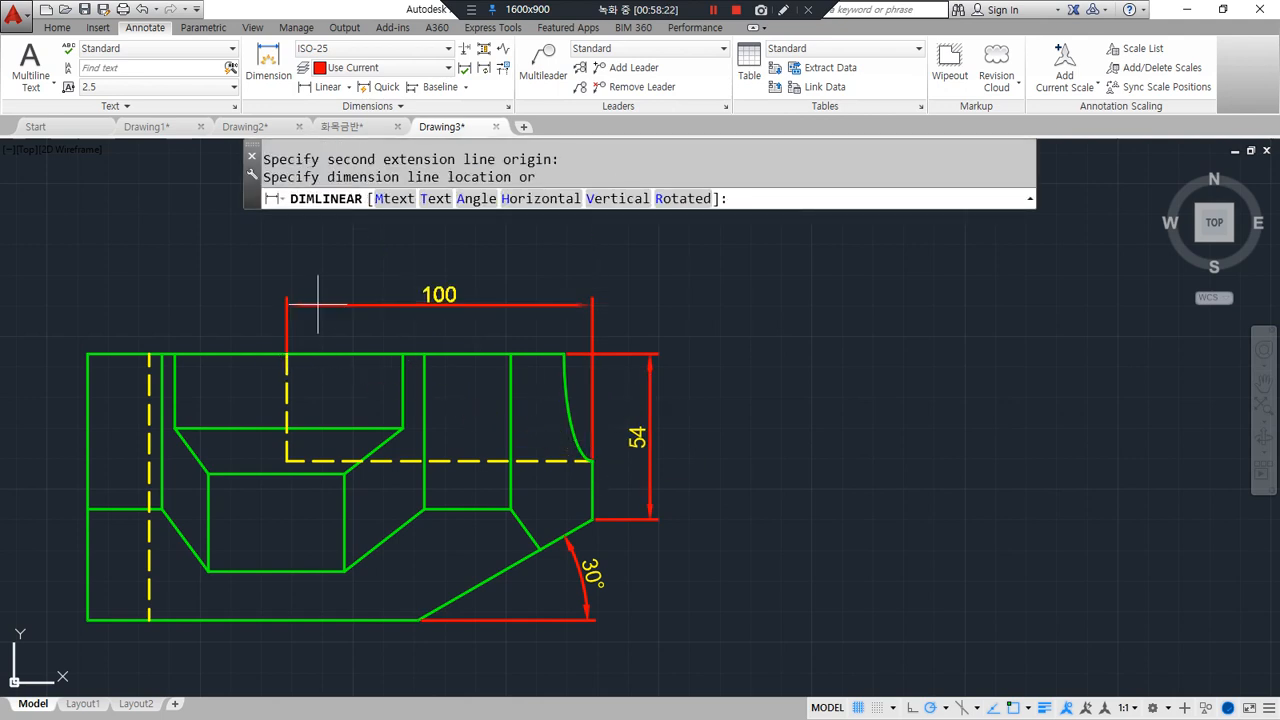
left_click(372, 292)
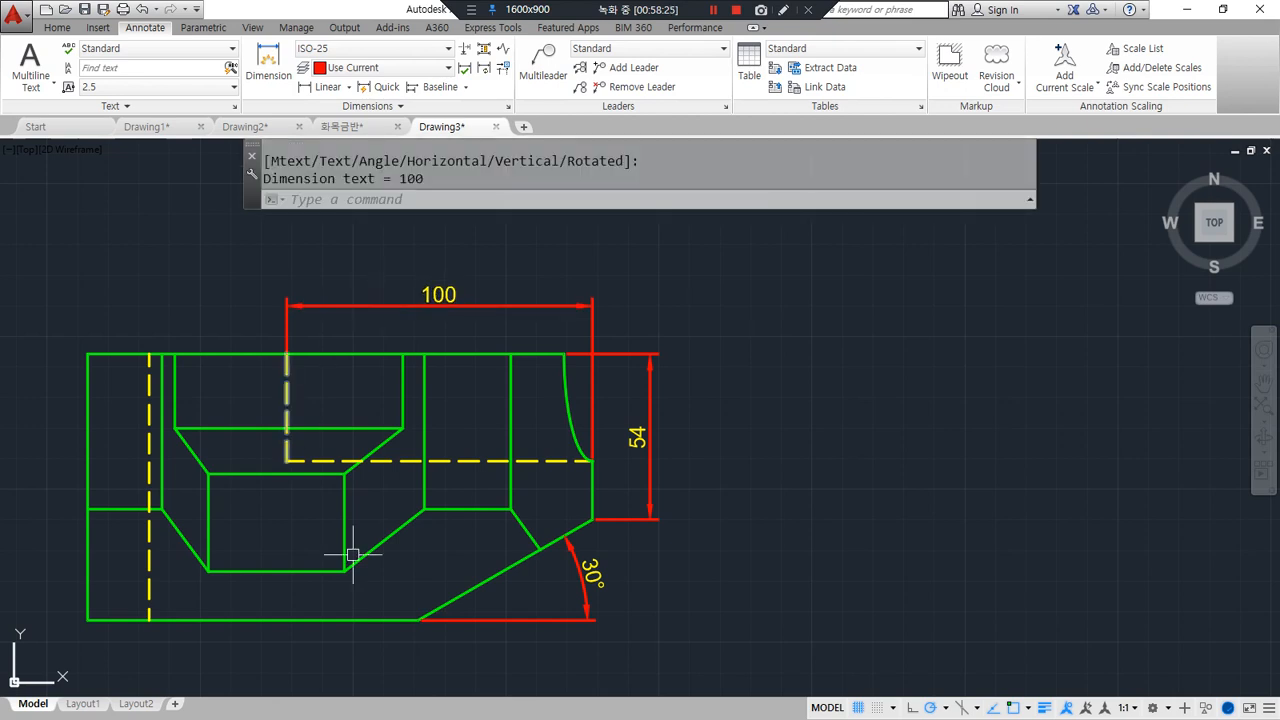
middle_click_drag(352, 552, 442, 430)
key("Escape")
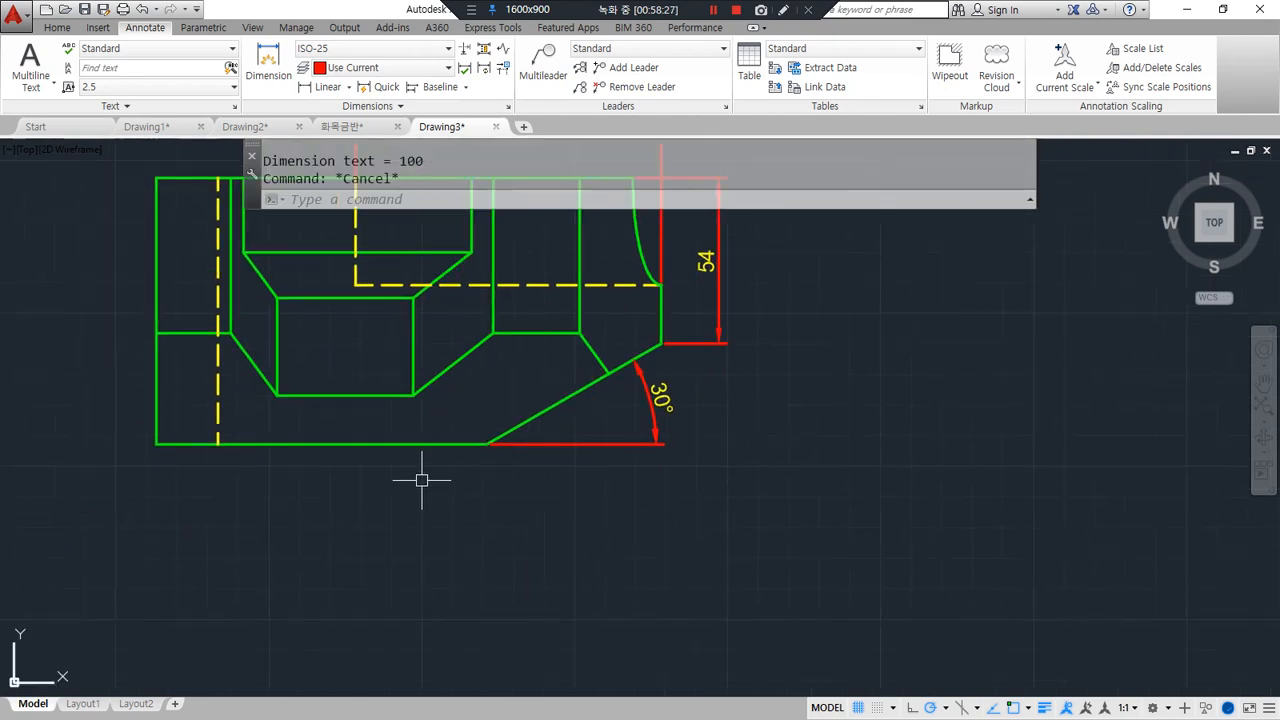
type("c")
key("Return")
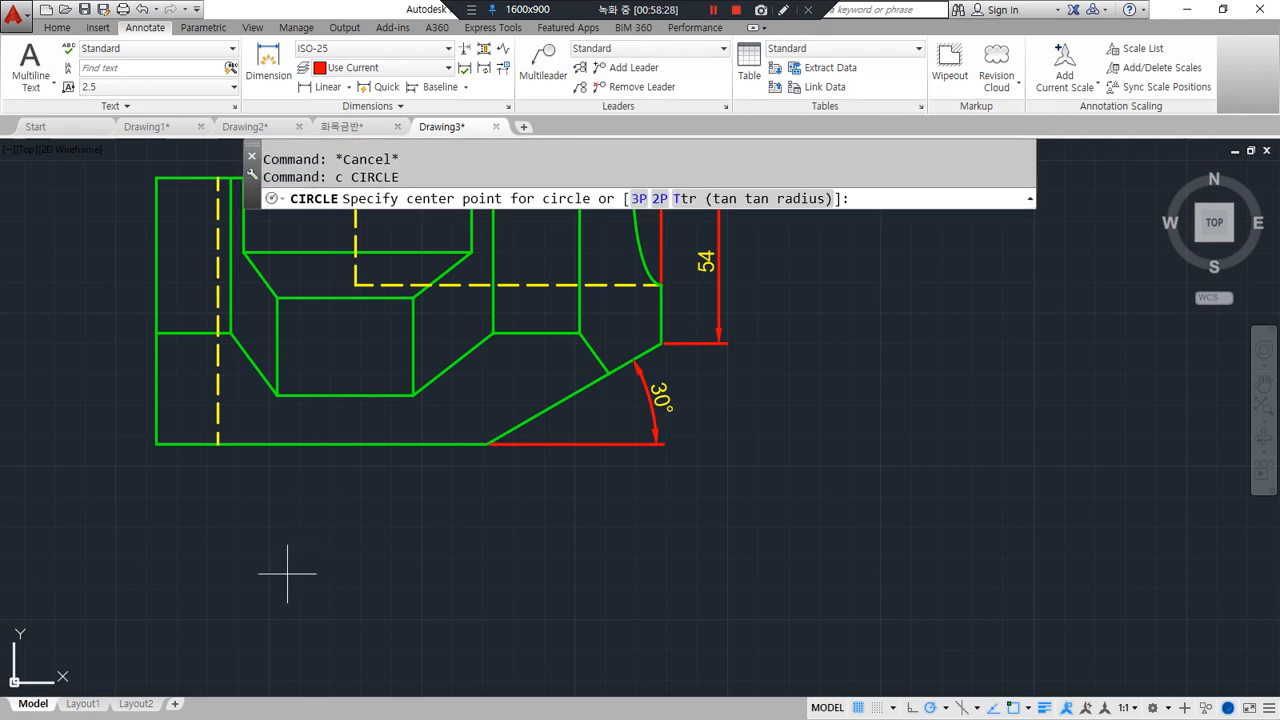
left_click(261, 544)
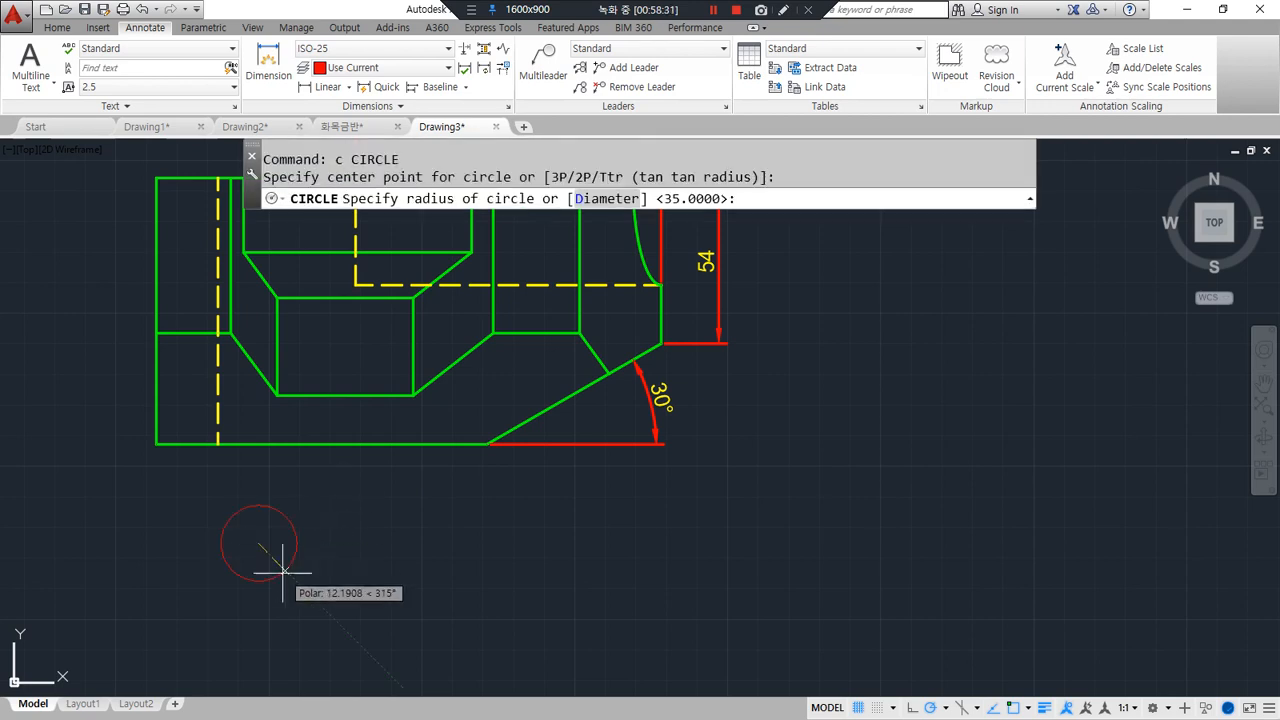
key("Escape")
key("Escape")
key("Escape")
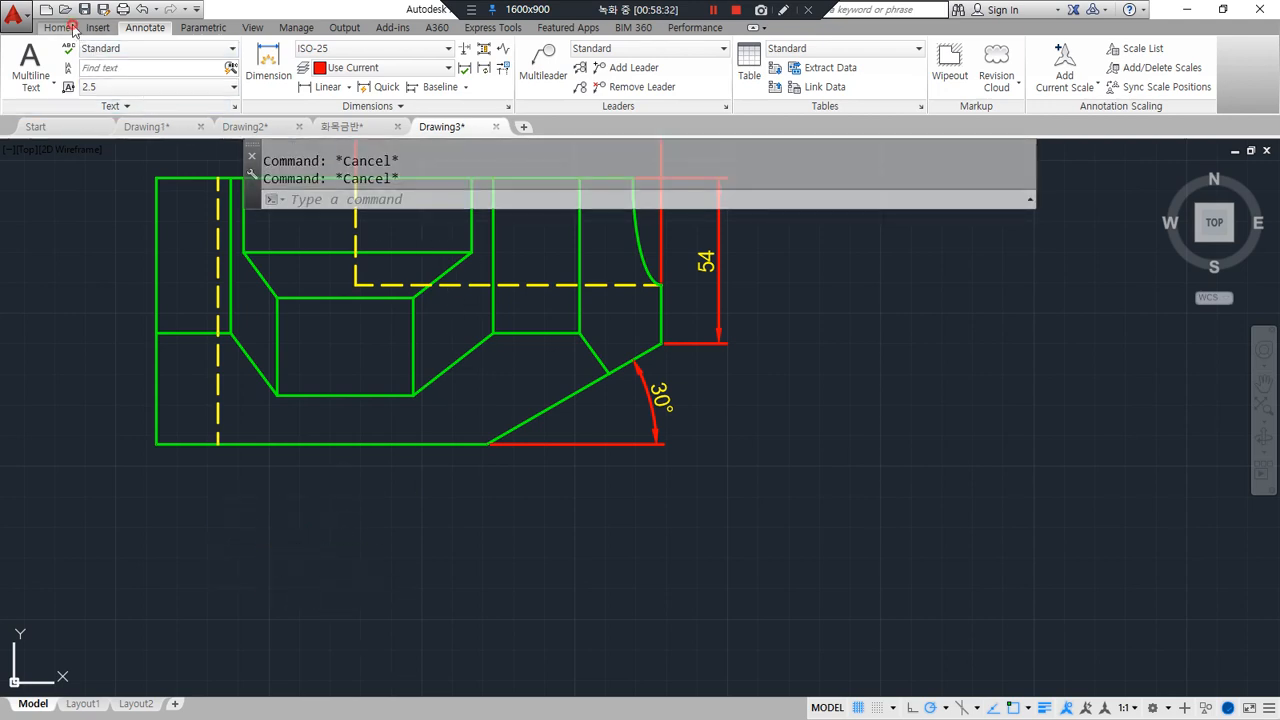
Make layer 0 the current layer.
left_click(60, 27)
left_click(730, 50)
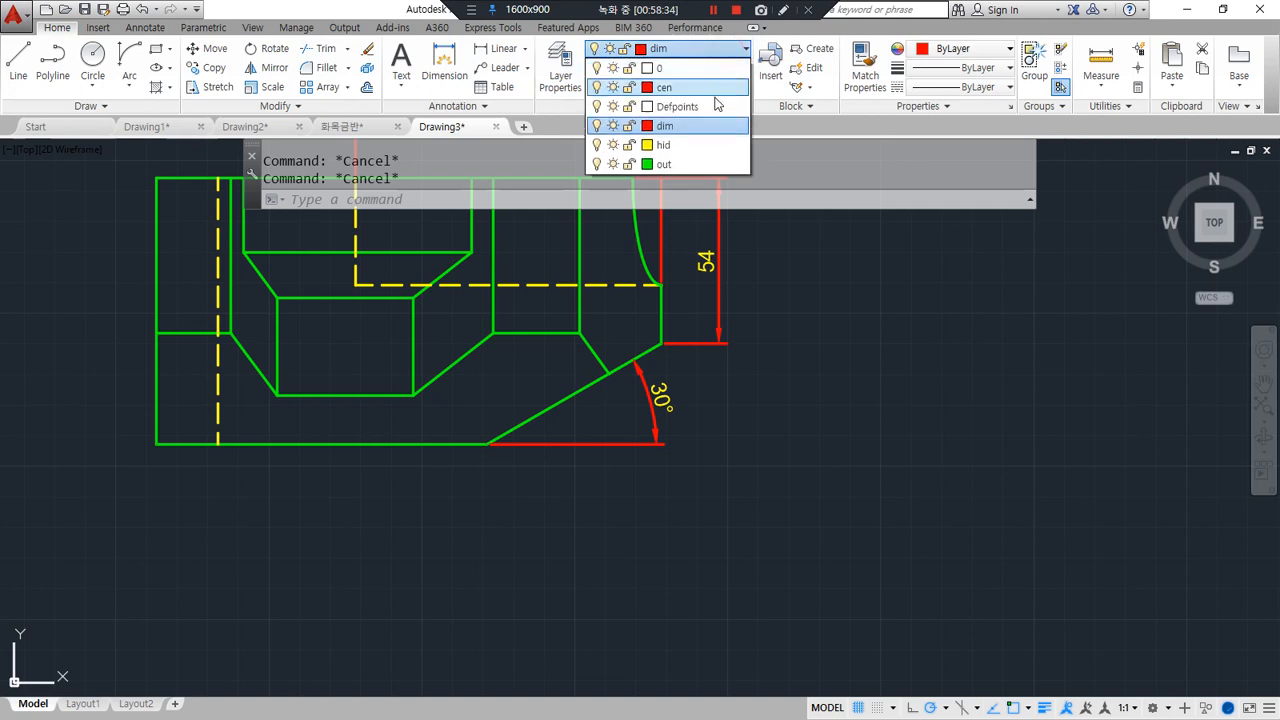
left_click(693, 146)
left_click(562, 68)
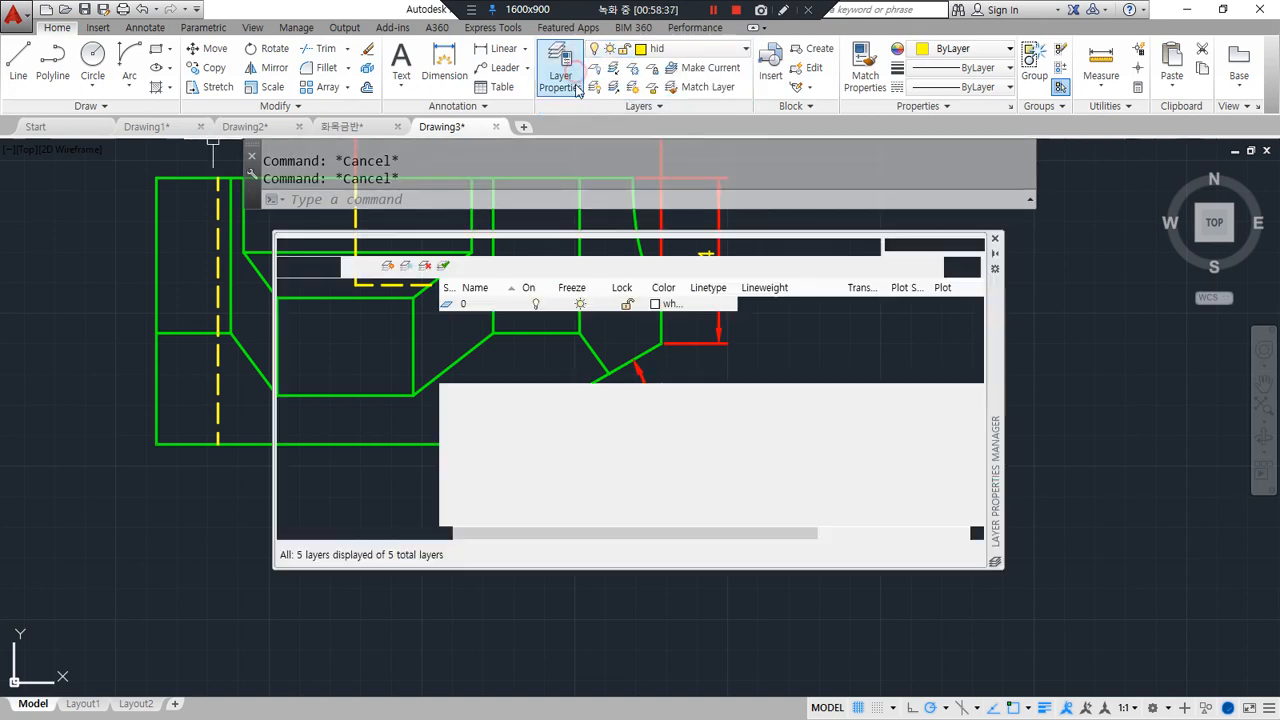
left_click(995, 238)
left_click(688, 49)
left_click(688, 69)
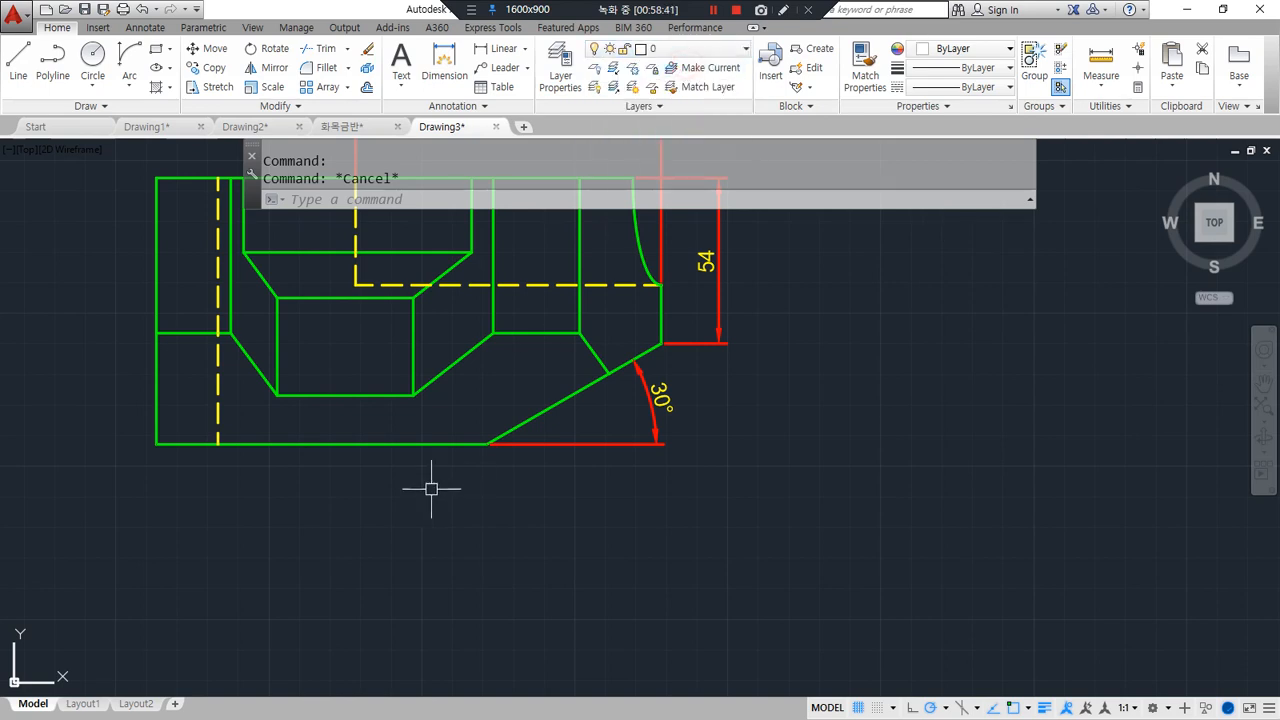
Draw a trial circle of radius 16 below the top view's lower-left corner and erase it.
type("c")
key("Return")
left_click(260, 545)
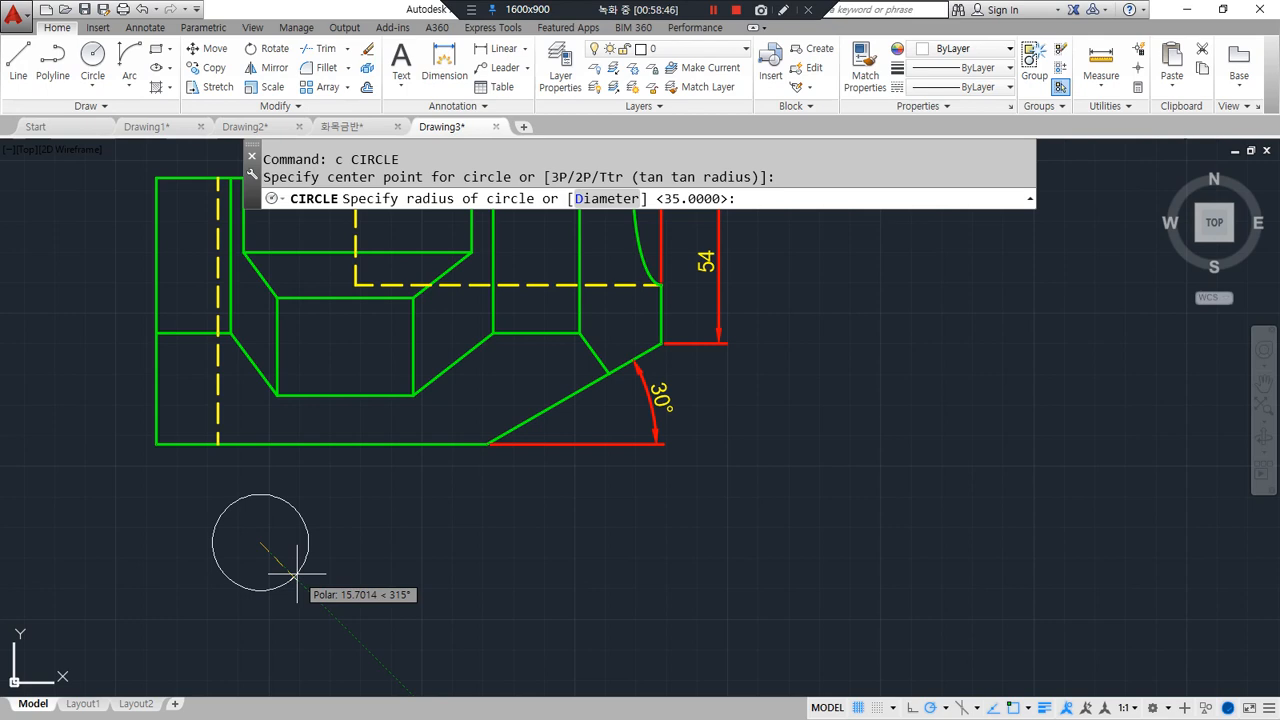
type("16")
key("Return")
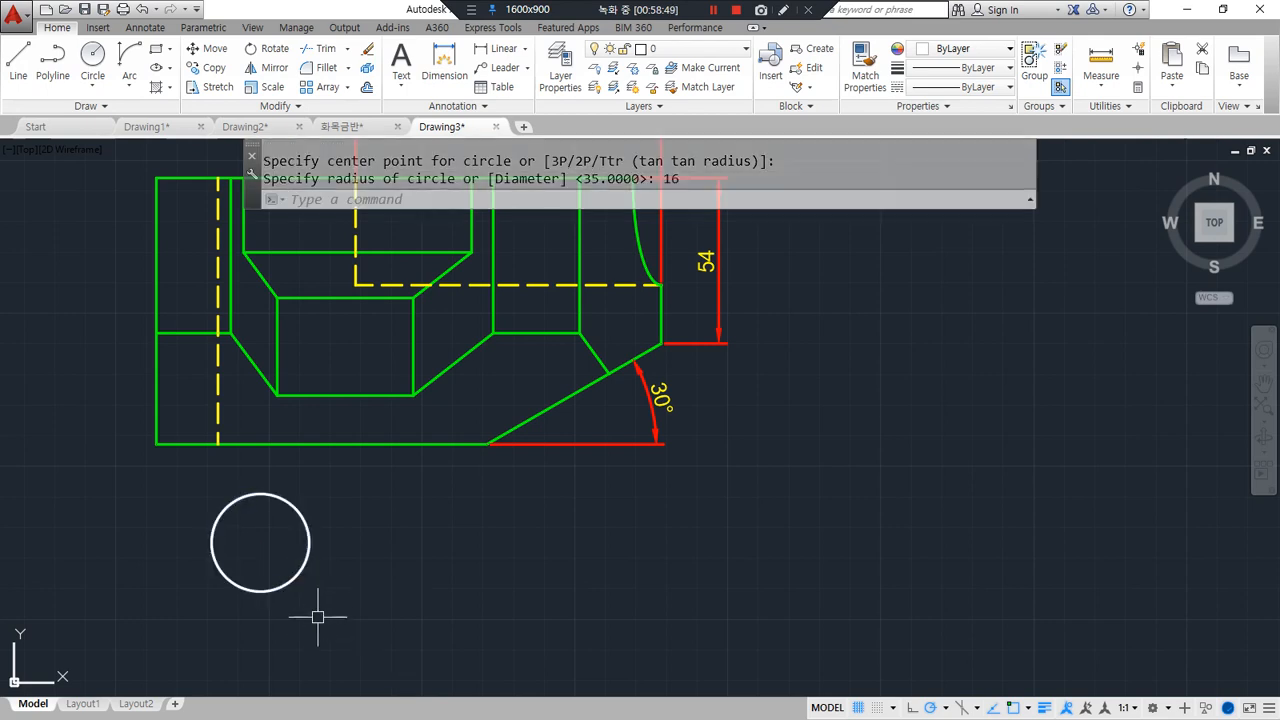
type("l")
key("Return")
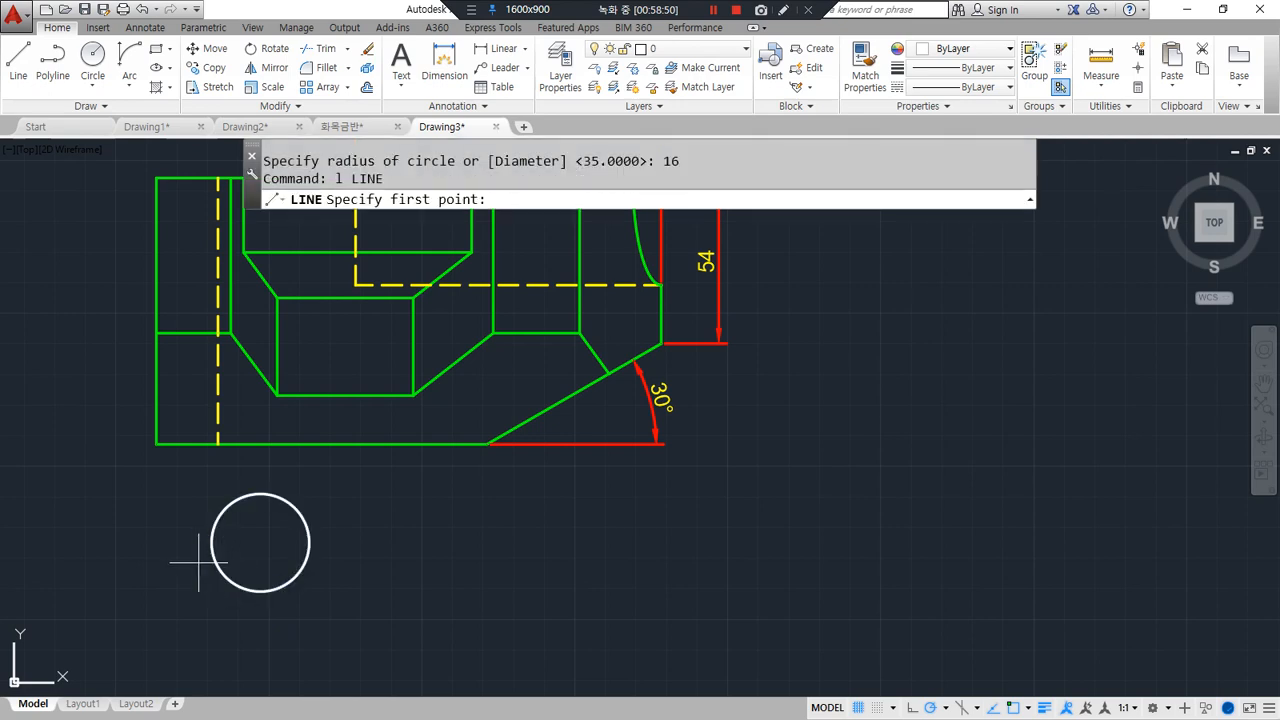
key("Escape")
left_click(280, 586)
type("e")
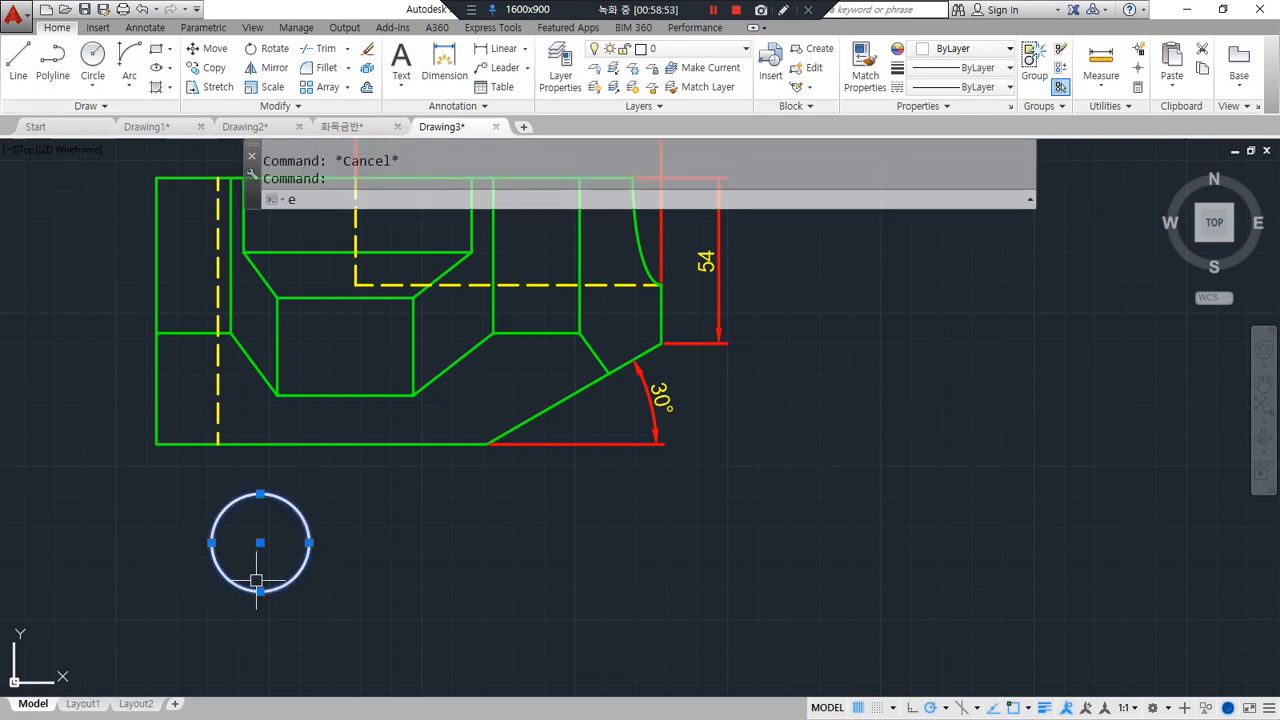
key("Return")
Draw a circle of radius 16 in the empty space below the left part of the top view.
type("c")
key("Return")
left_click(275, 551)
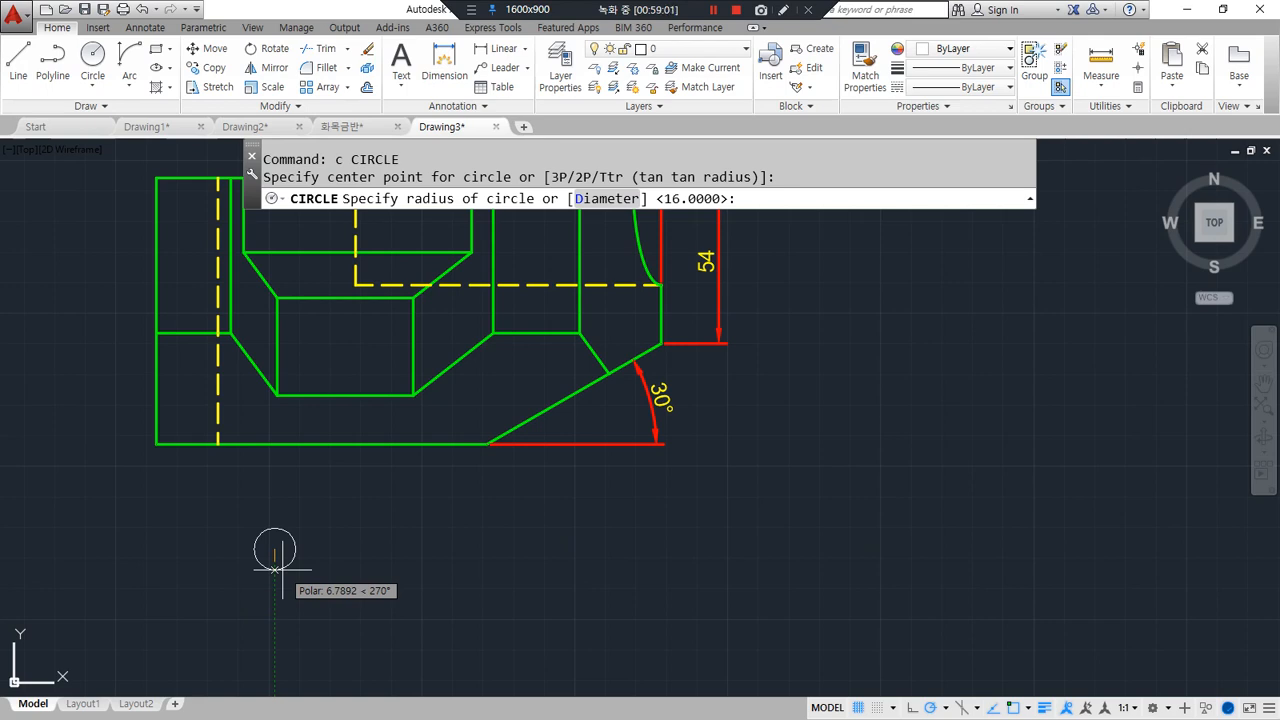
type("16")
key("Return")
Draw a horizontal line from the circle's left quadrant through its centre, extending well past the circle's right side.
type("l")
key("Return")
type("qua")
key("Return")
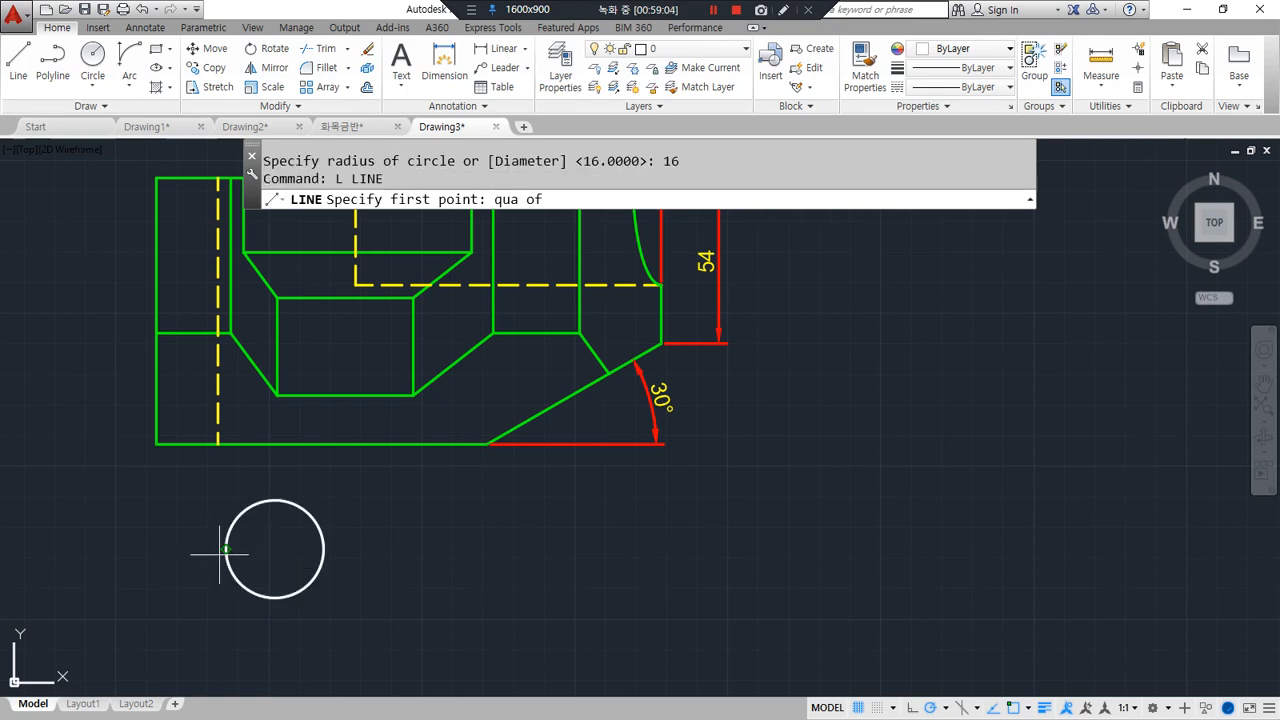
left_click(240, 549)
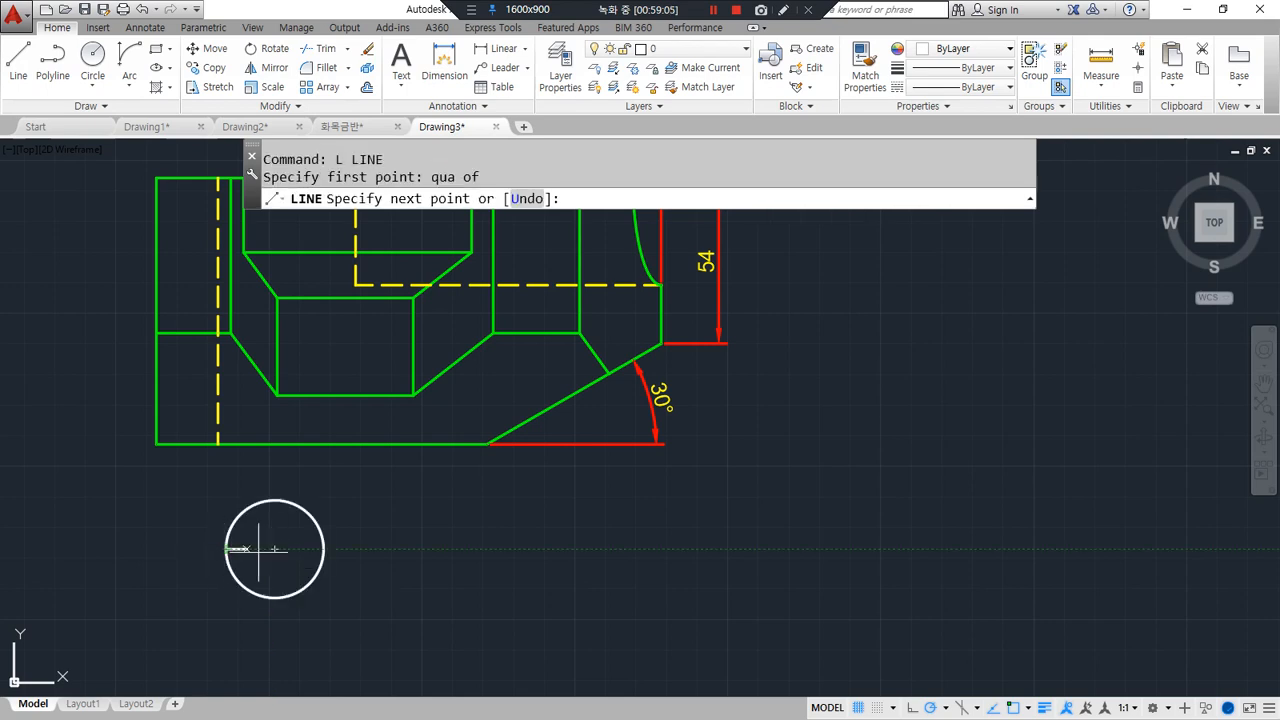
left_click(614, 549)
key("Return")
Draw a vertical line from the circle's bottom quadrant up to its centre.
key("Return")
key("Return")
left_click(275, 597)
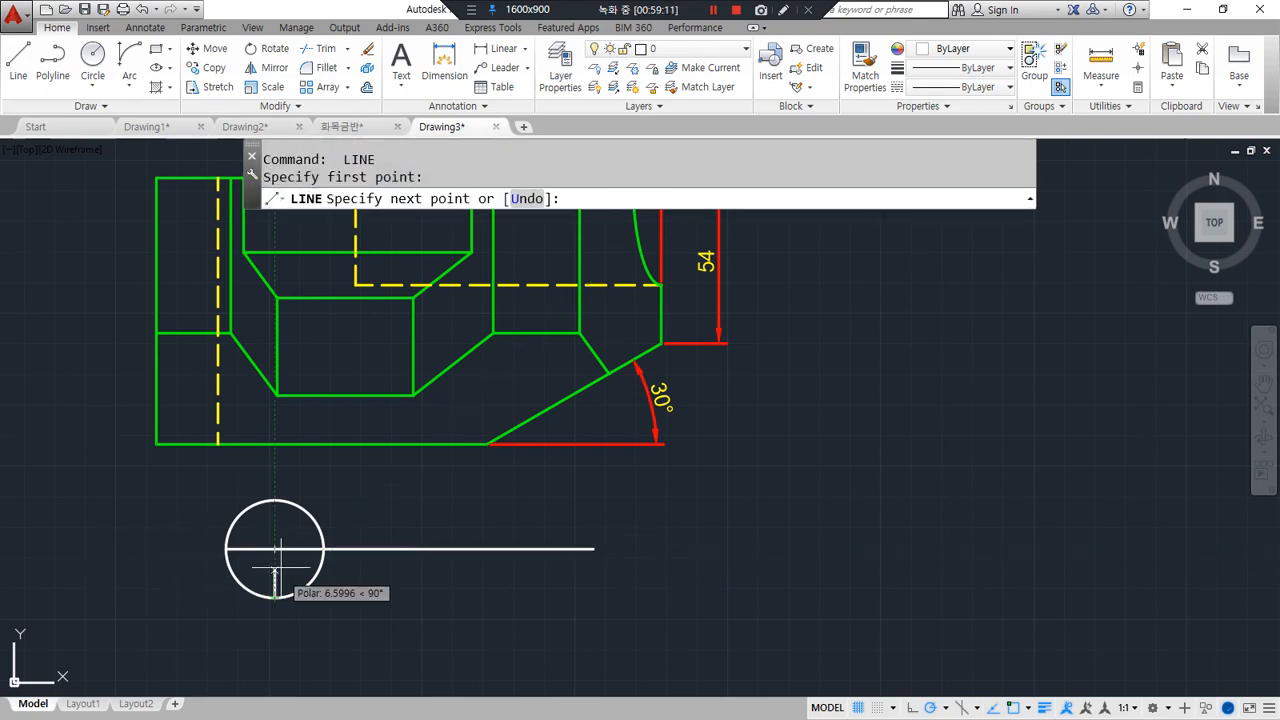
left_click(272, 550)
key("Return")
key("Escape")
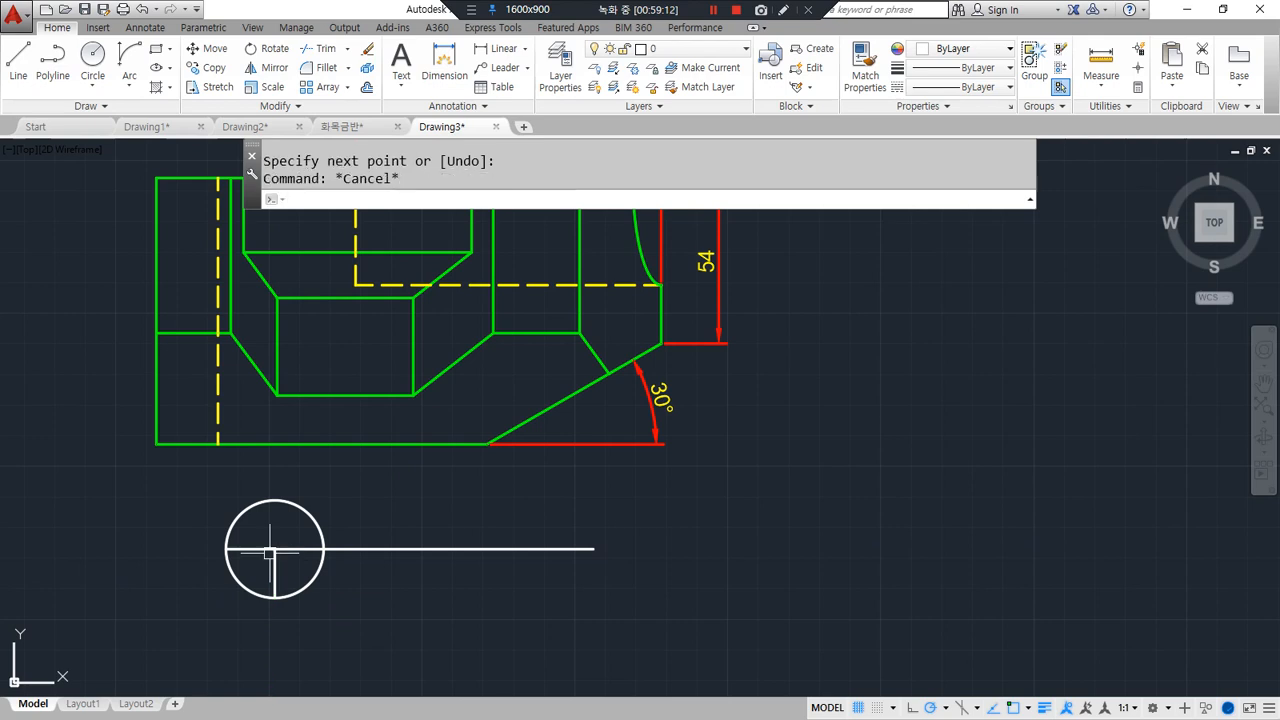
Offset the horizontal centre line upward by the circle's radius, picking the distance from the centre to the bottom quadrant.
type("o")
key("Return")
left_click(274, 549)
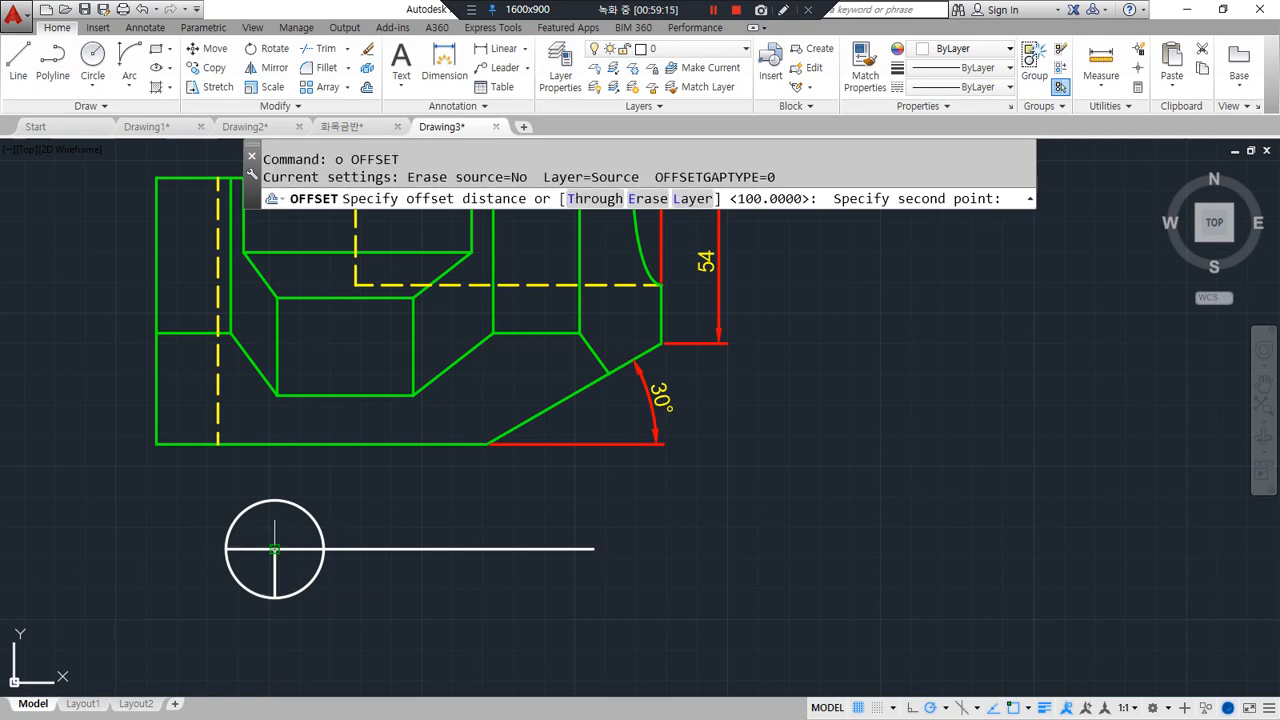
left_click(275, 597)
left_click(371, 548)
left_click(389, 520)
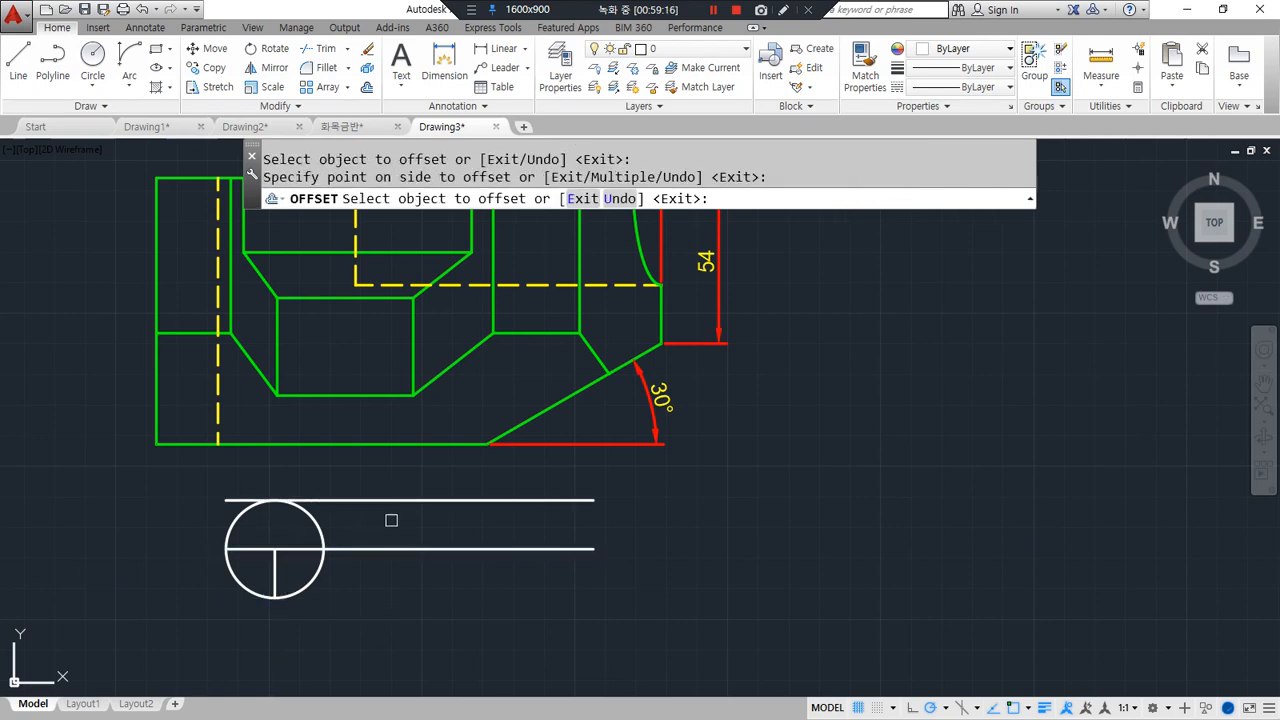
key("Return")
Try offsetting the horizontal centre line downward by 6, and erase the copy.
type("o")
key("Return")
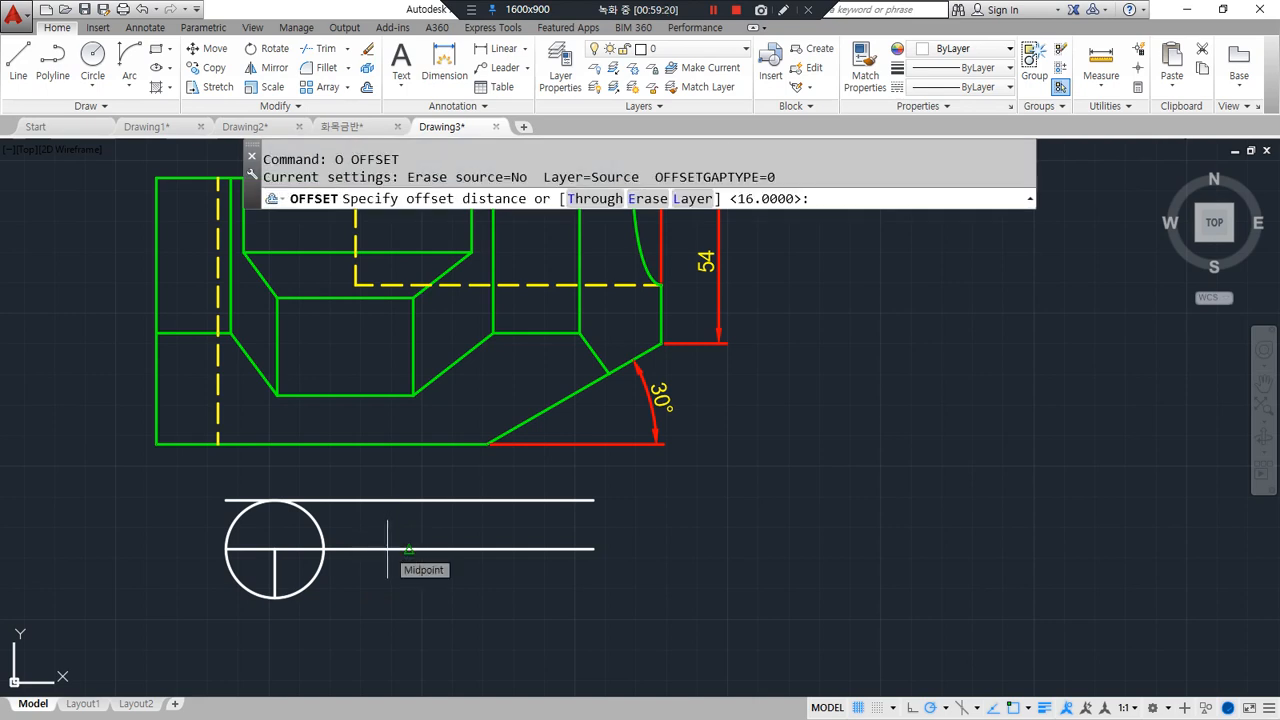
type("6")
key("Return")
left_click(428, 549)
left_click(433, 599)
key("Return")
left_click(436, 568)
type("e")
key("Return")
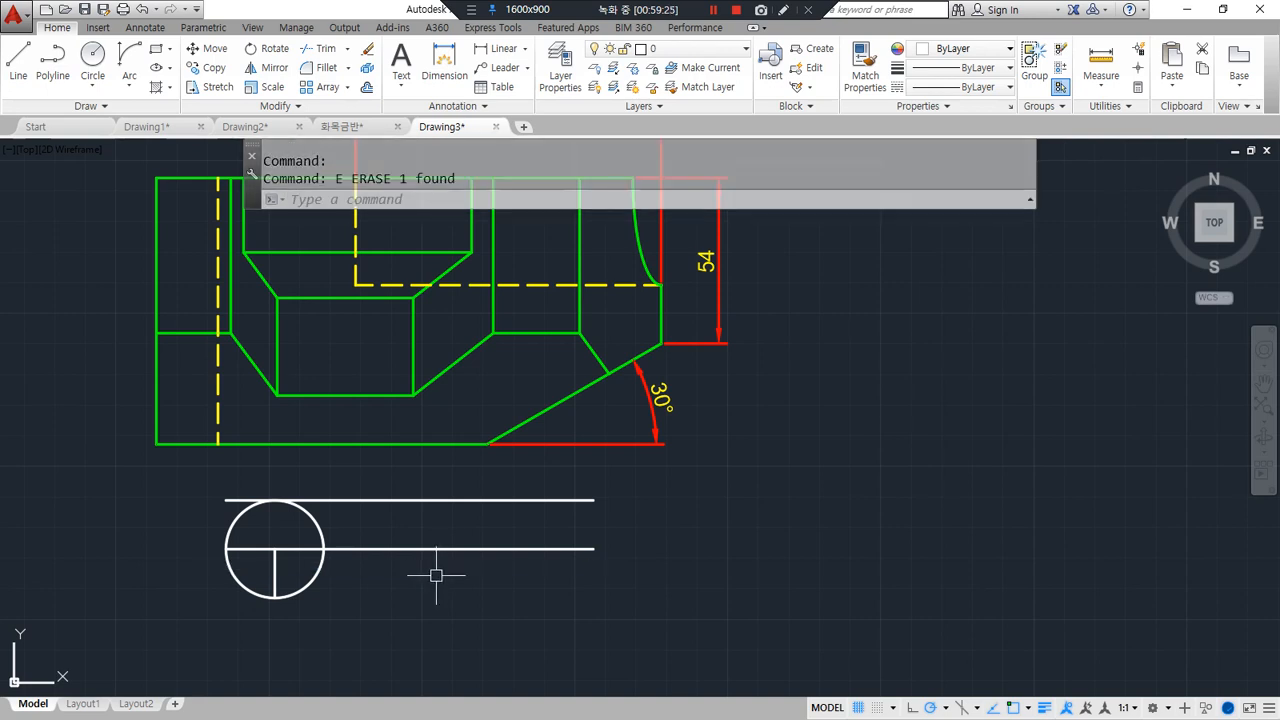
Offset the horizontal centre line downward by 8.
type("o")
key("Return")
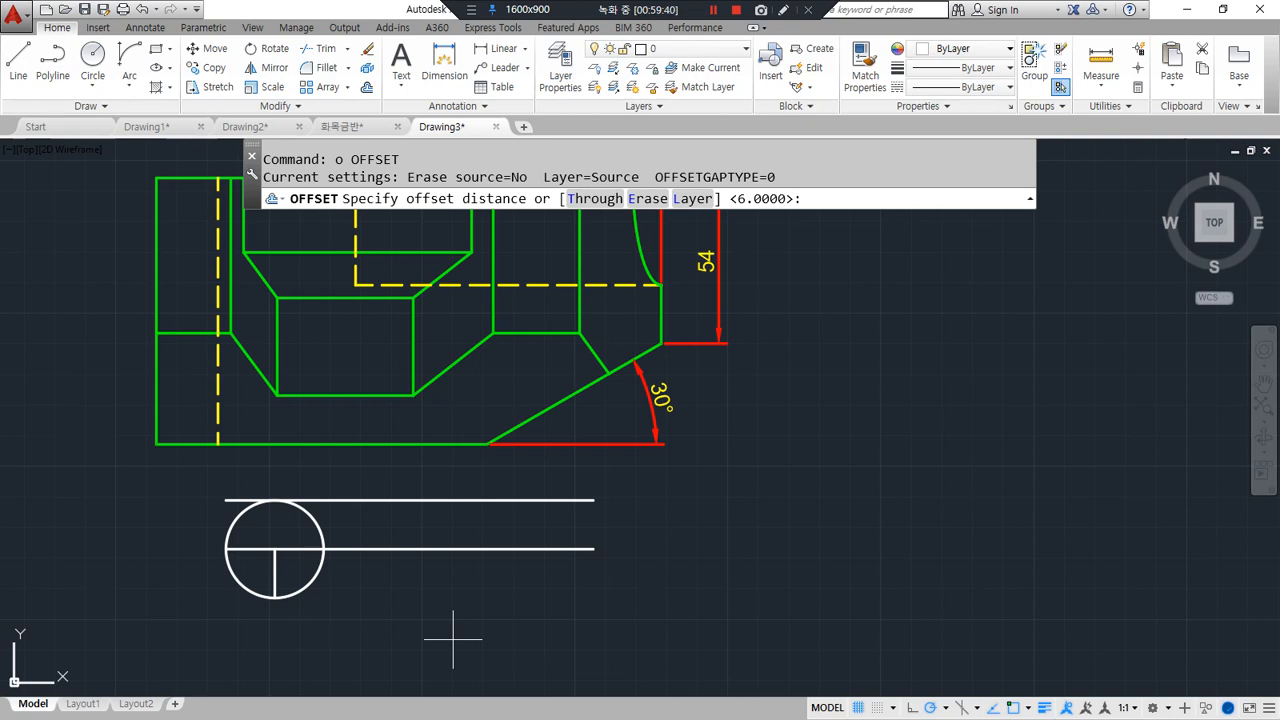
type("8")
key("Return")
left_click(455, 548)
left_click(418, 575)
key("Return")
Add the multiline text TOP at height 12 between the upper and middle lines to the right of the circle.
type("t")
key("Return")
left_click(323, 500)
left_click(595, 548)
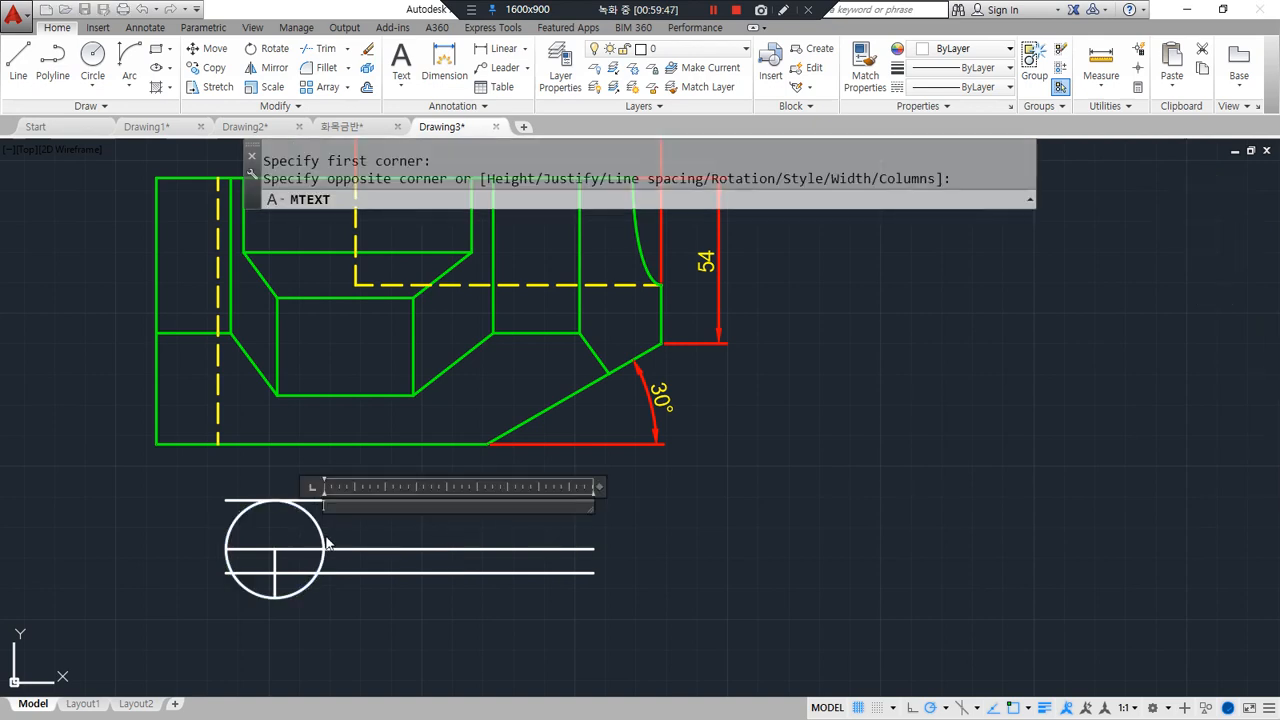
left_click(176, 67)
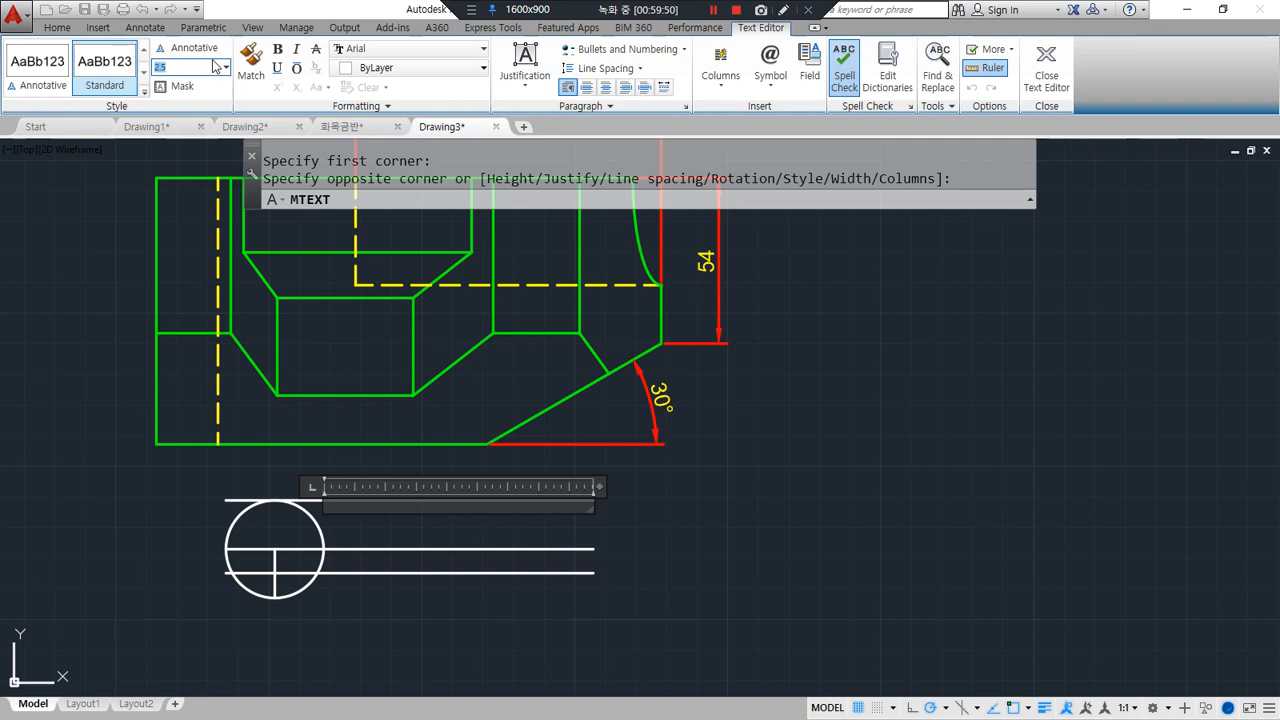
type("12")
key("Return")
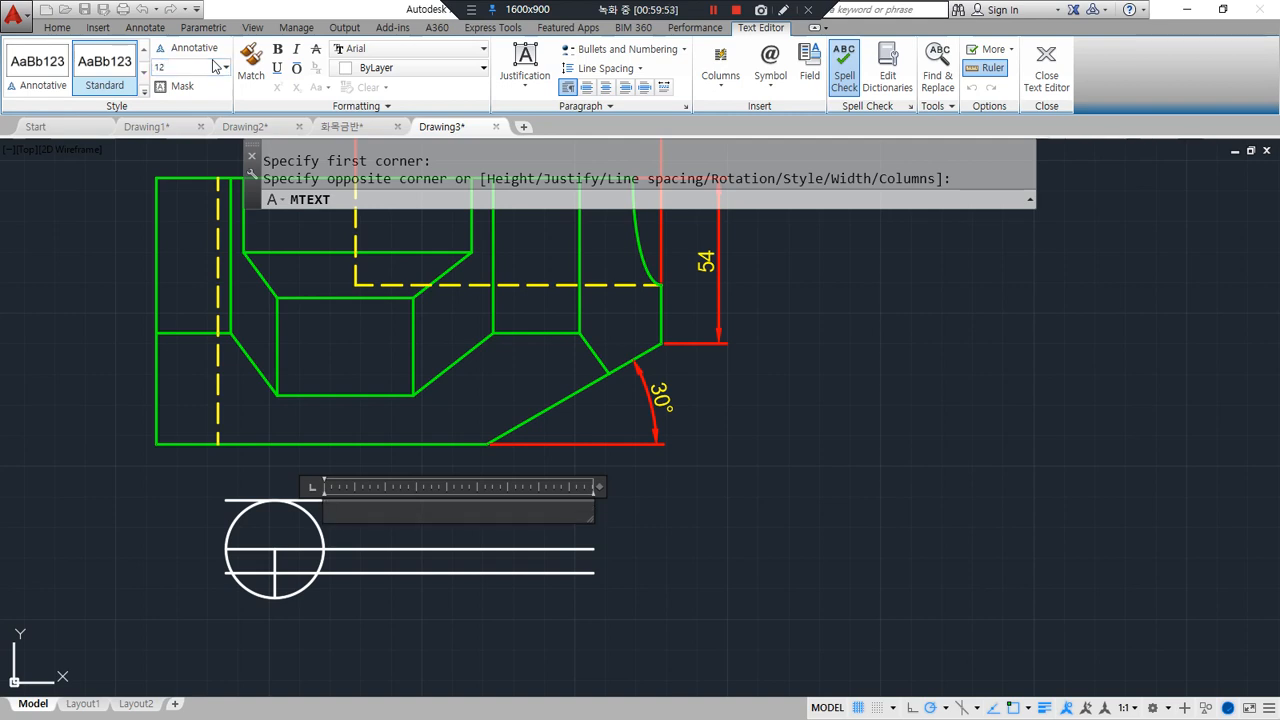
type("TOP")
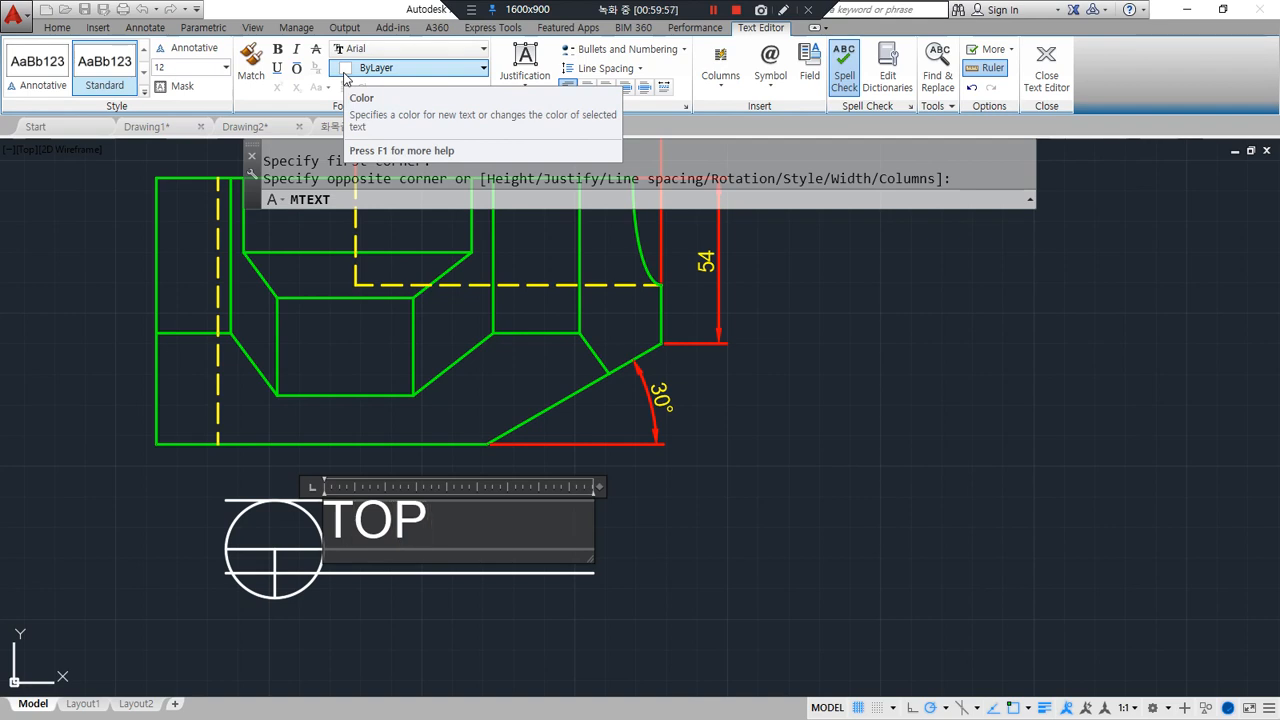
key("Return")
key("BackSpace")
key("ctrl+Return")
Add the right-justified multiline text SCALE 1/2 at height 5 between the title symbol's middle and lower lines.
key("space")
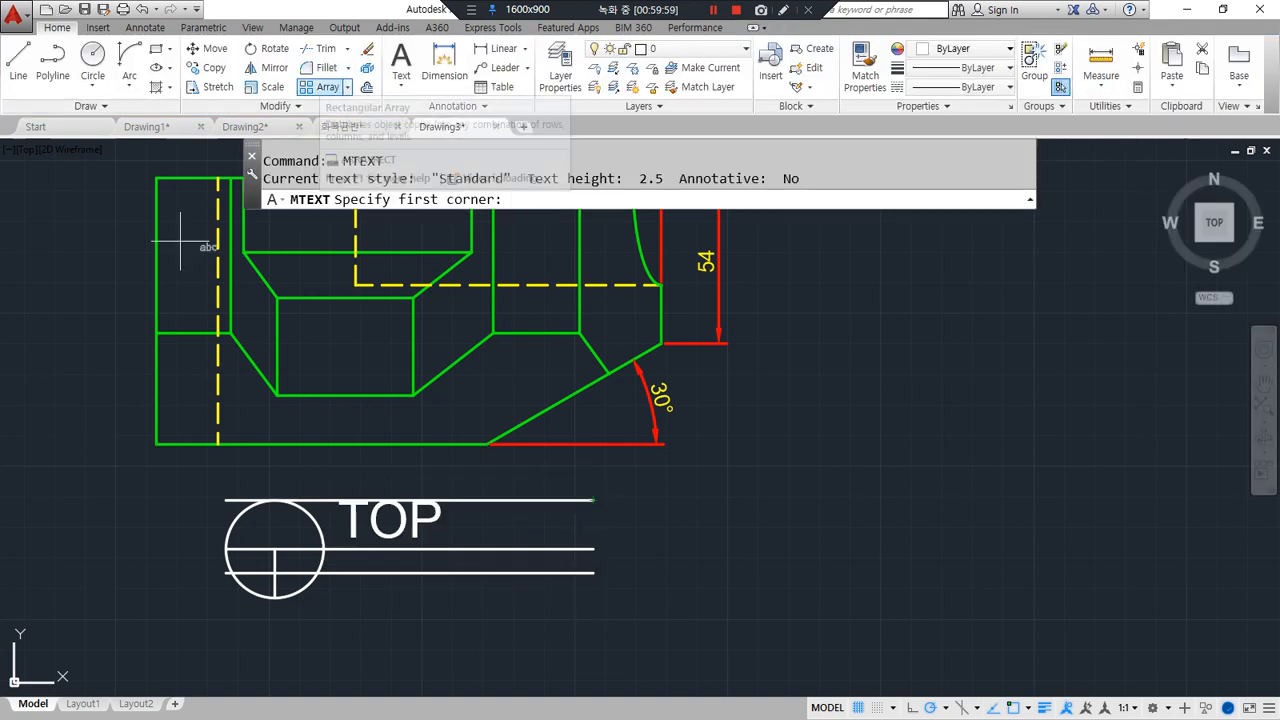
left_click(323, 549)
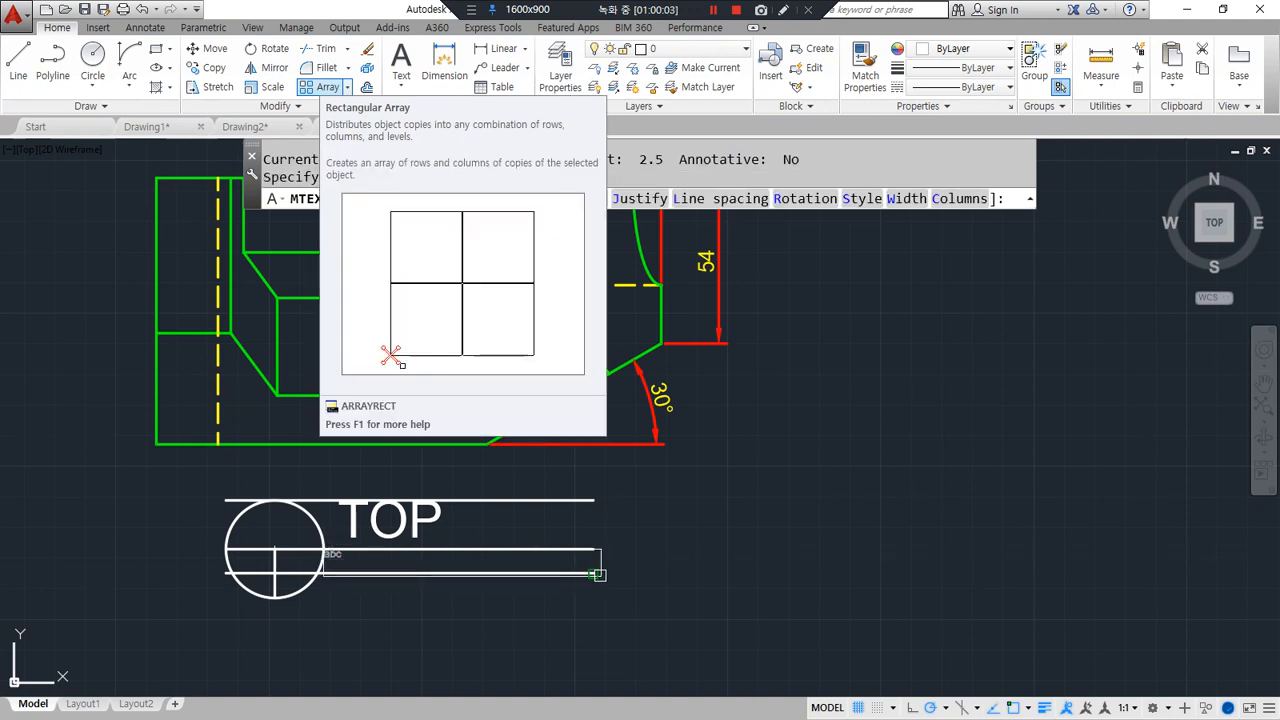
left_click(596, 574)
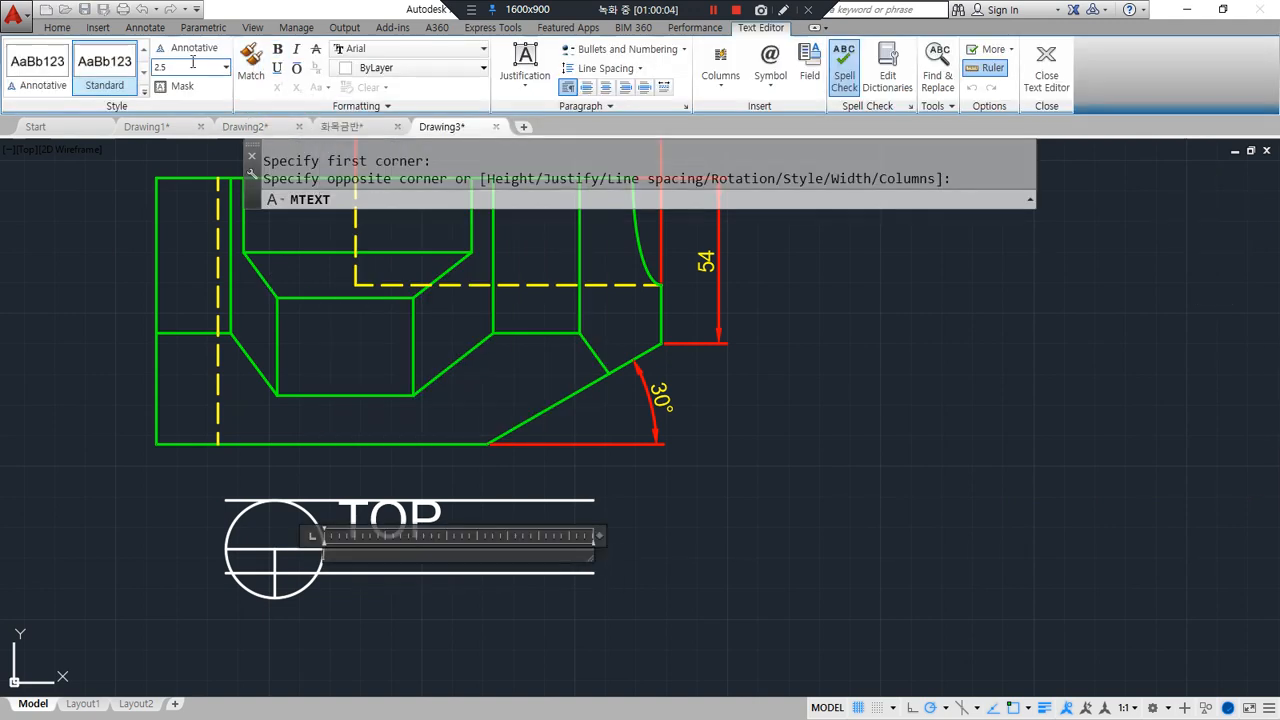
type("5")
left_click(525, 70)
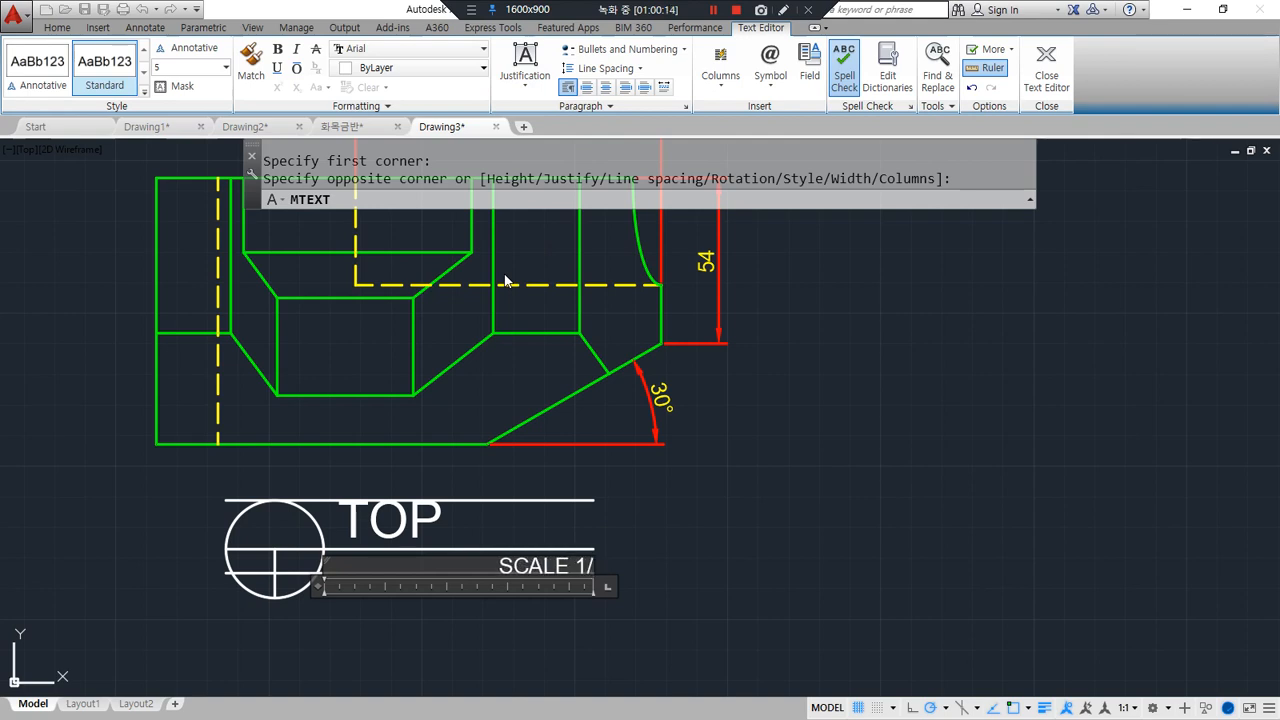
left_click(505, 278)
Erase the upper and lower guide lines of the TOP title symbol.
left_click(452, 573)
left_click(538, 499)
type("e")
key("space")
Copy the TOP title symbol with its texts about 280 straight down, beneath the front view.
scroll(563, 632, "down", 2)
scroll(546, 526, "down", 3)
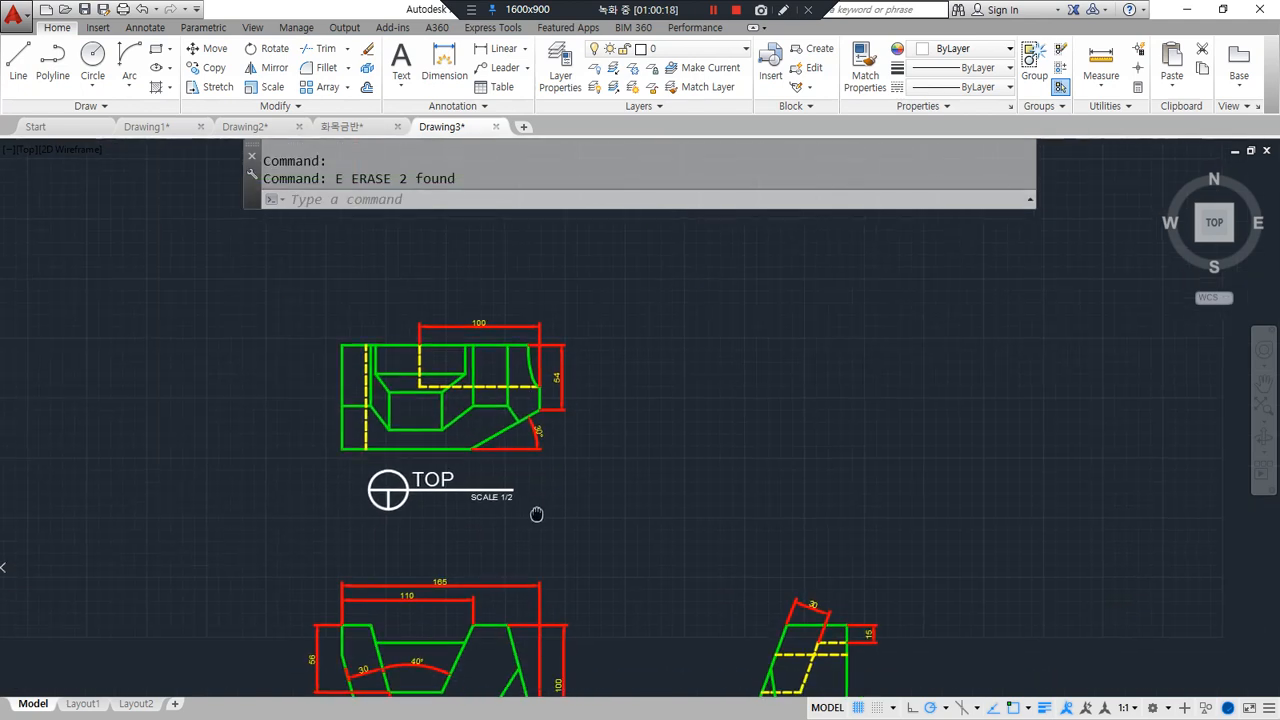
type("CP")
key("space")
left_click(492, 466)
left_click(298, 418)
key("space")
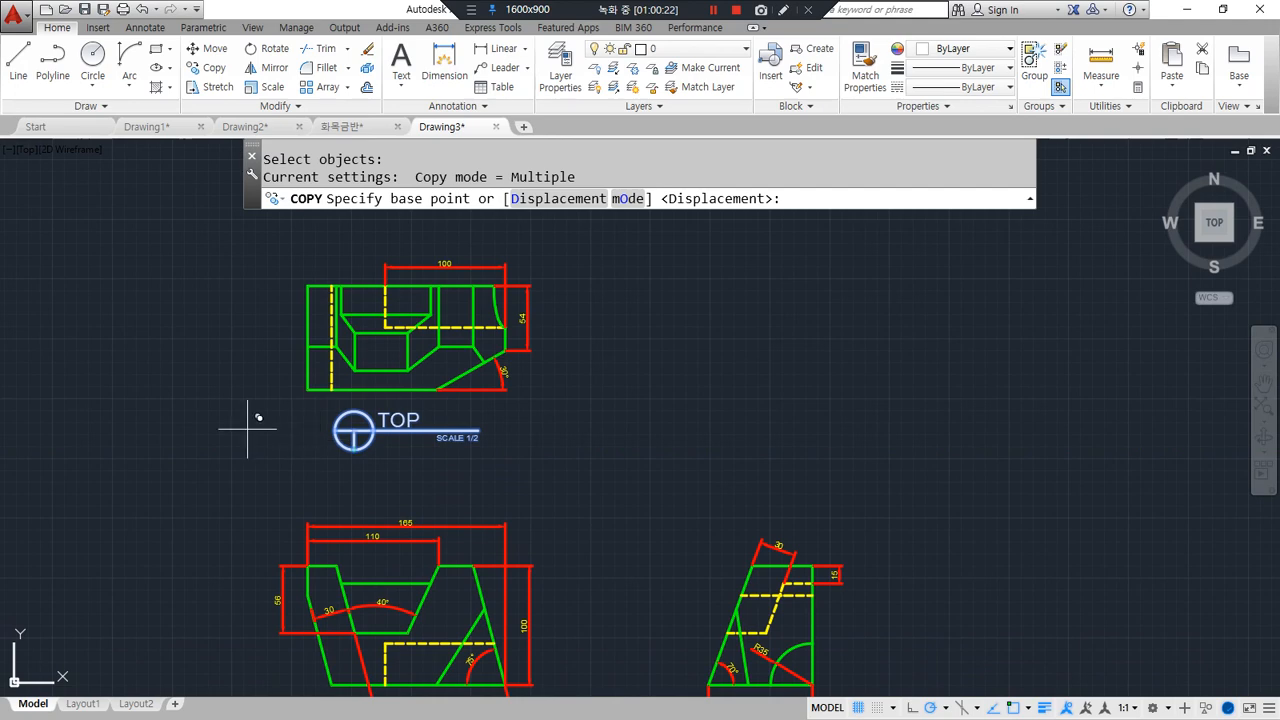
left_click(247, 429)
middle_click_drag(242, 515, 237, 374)
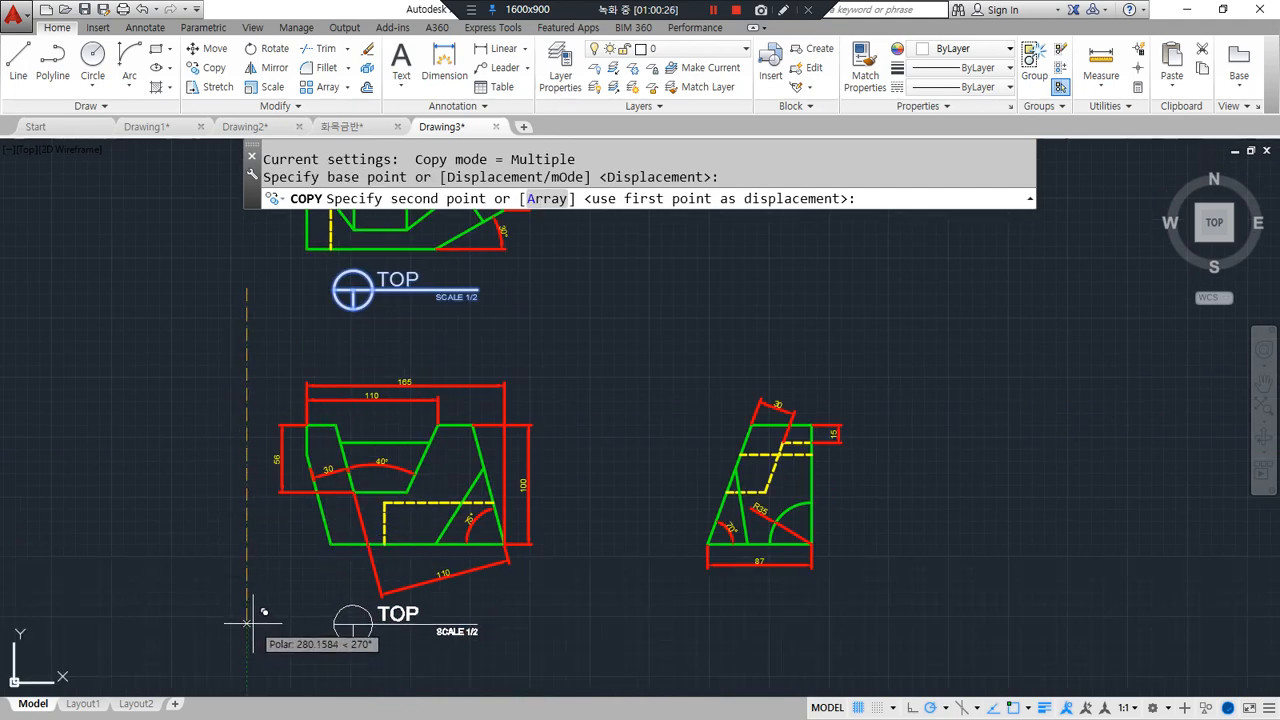
left_click(247, 622)
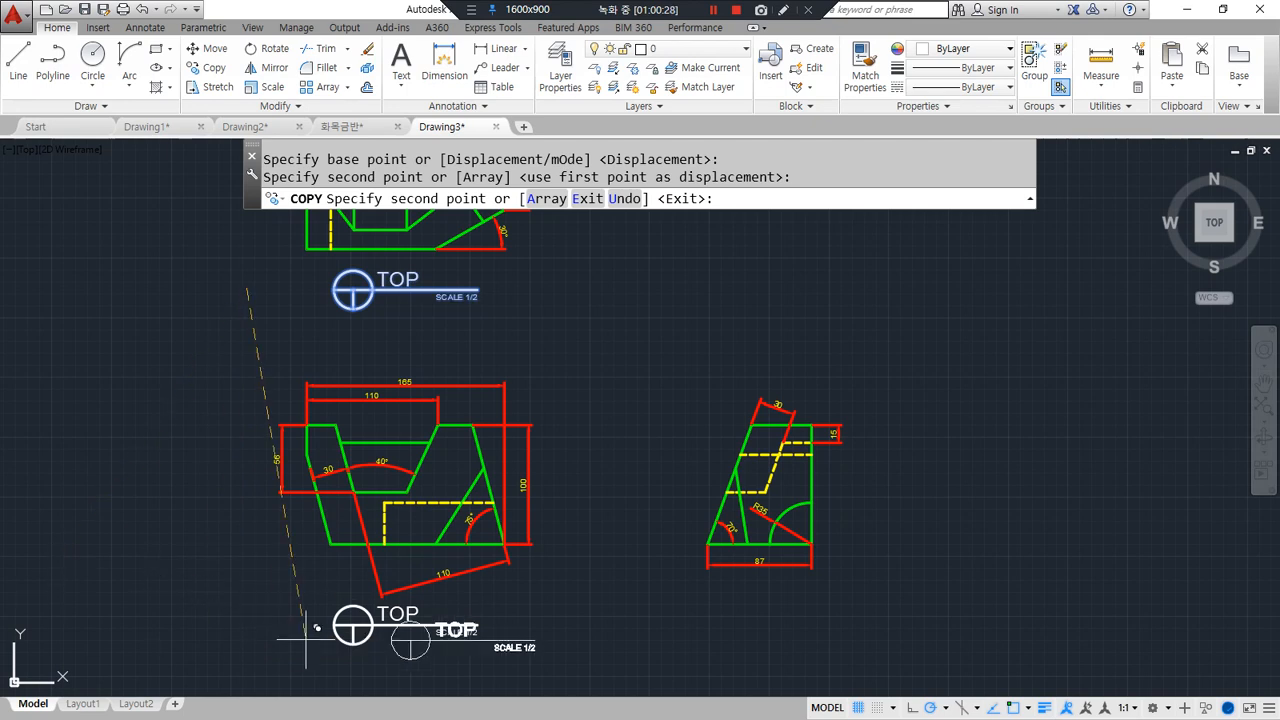
key("Escape")
Change the copied title text beneath the front view to FRONT.
type("ed")
key("Return")
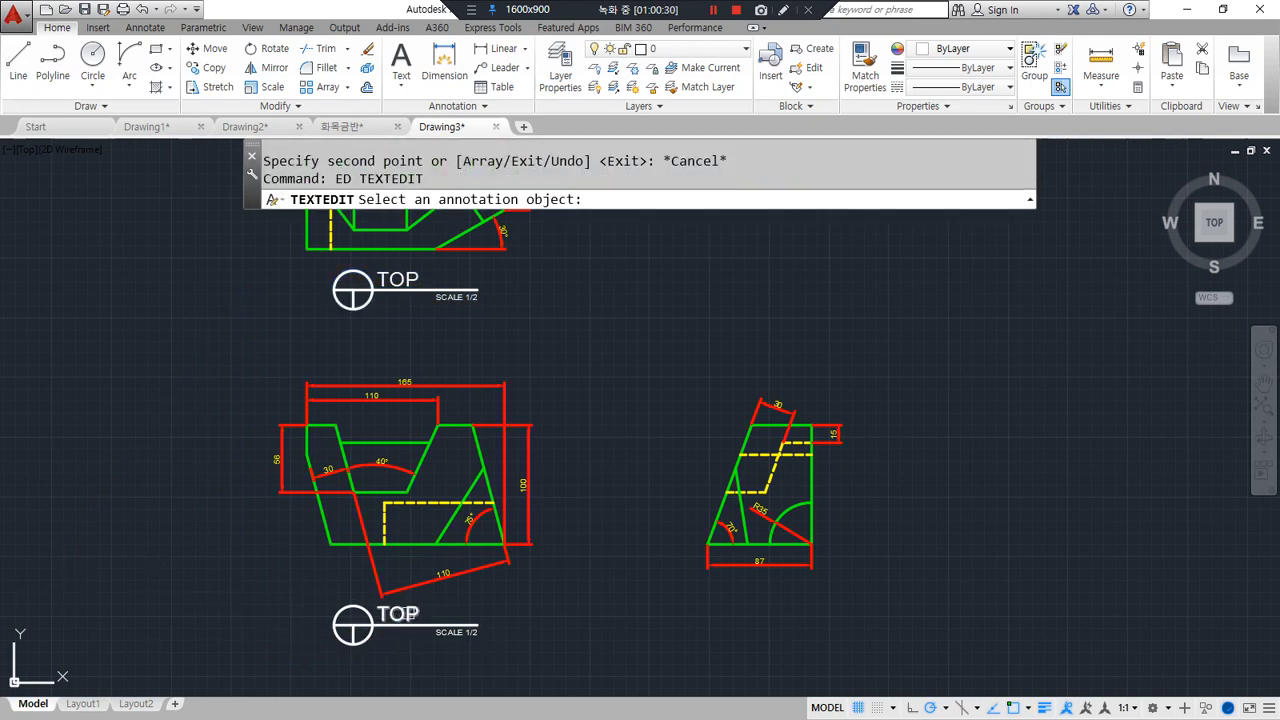
left_click(398, 614)
type("F")
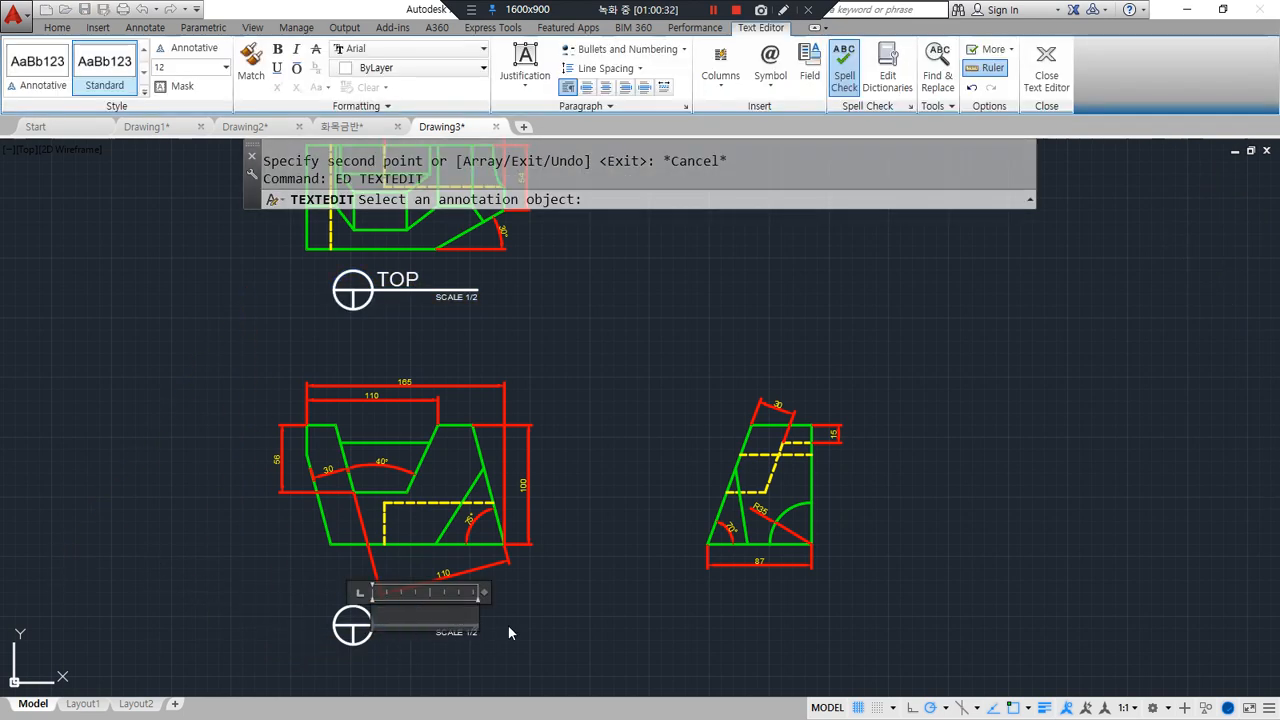
type("RONT")
left_click(508, 626)
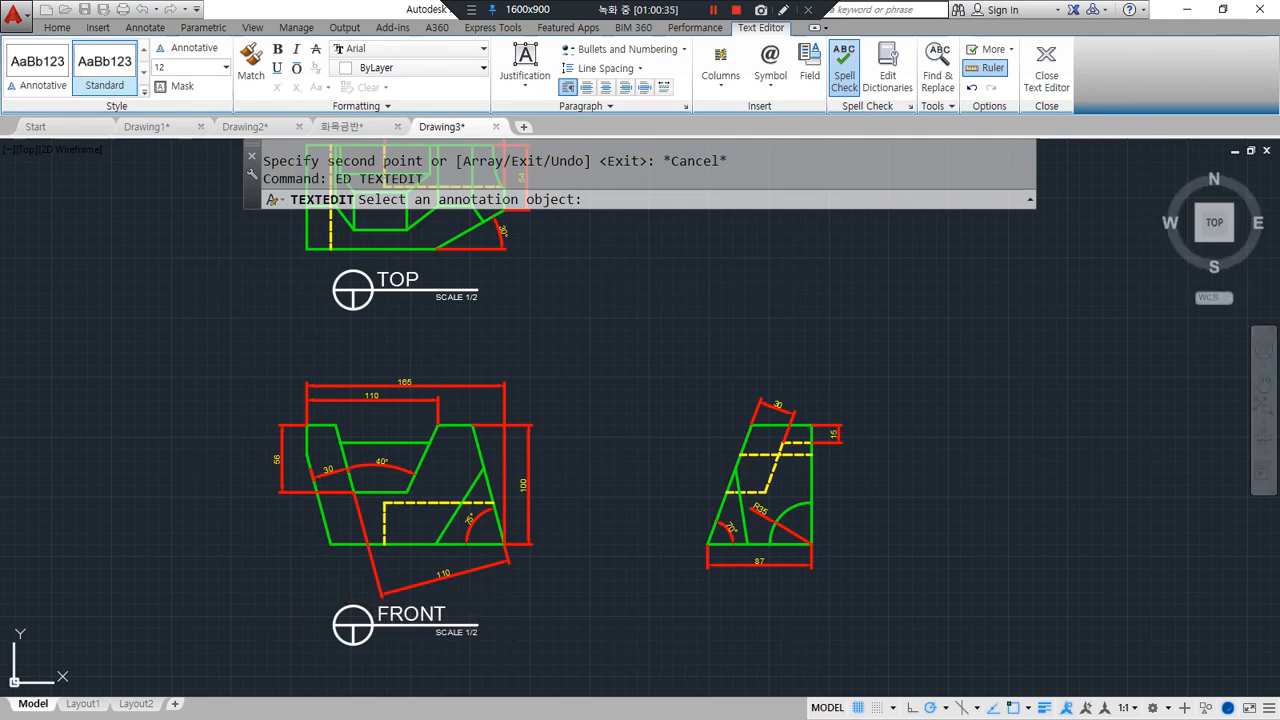
Copy the FRONT title symbol with its texts about 300 horizontally, beneath the side view.
type("COP")
key("Return")
left_click(494, 656)
left_click(288, 578)
key("Return")
left_click(352, 626)
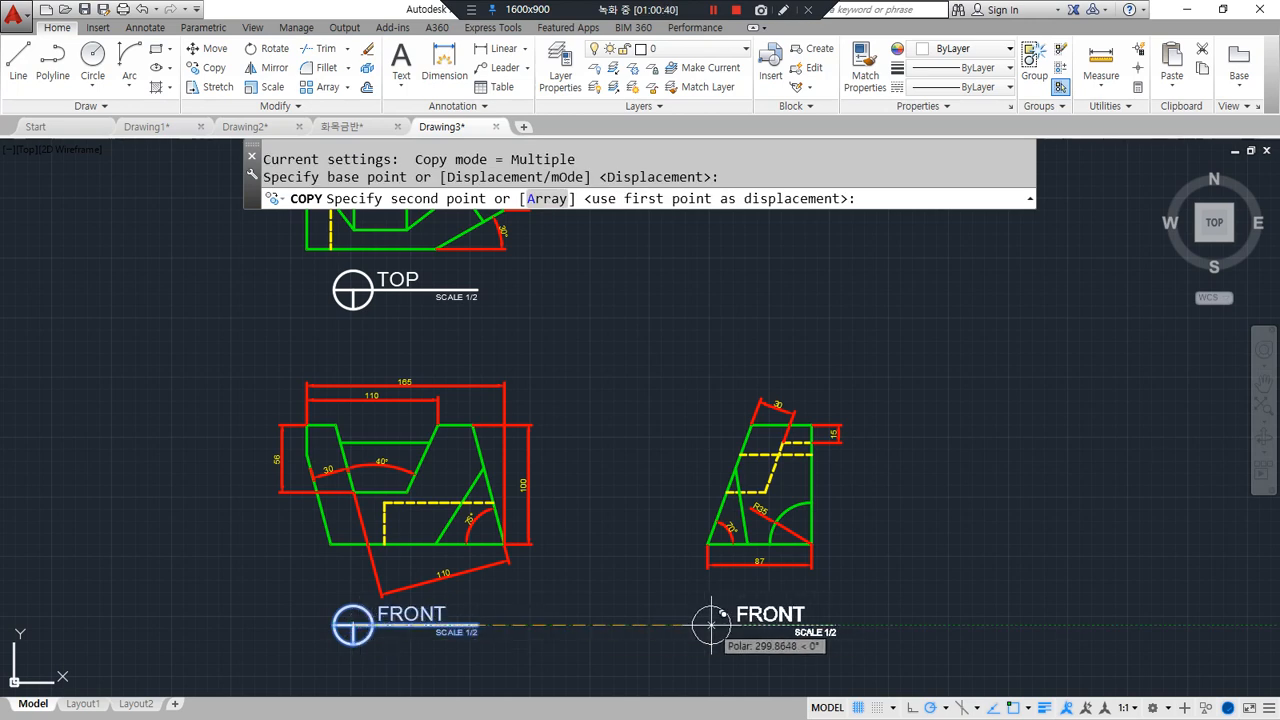
left_click(711, 625)
key("Return")
Change the copied title text beneath the side view to RIGHT.
type("ED")
key("Return")
left_click(790, 616)
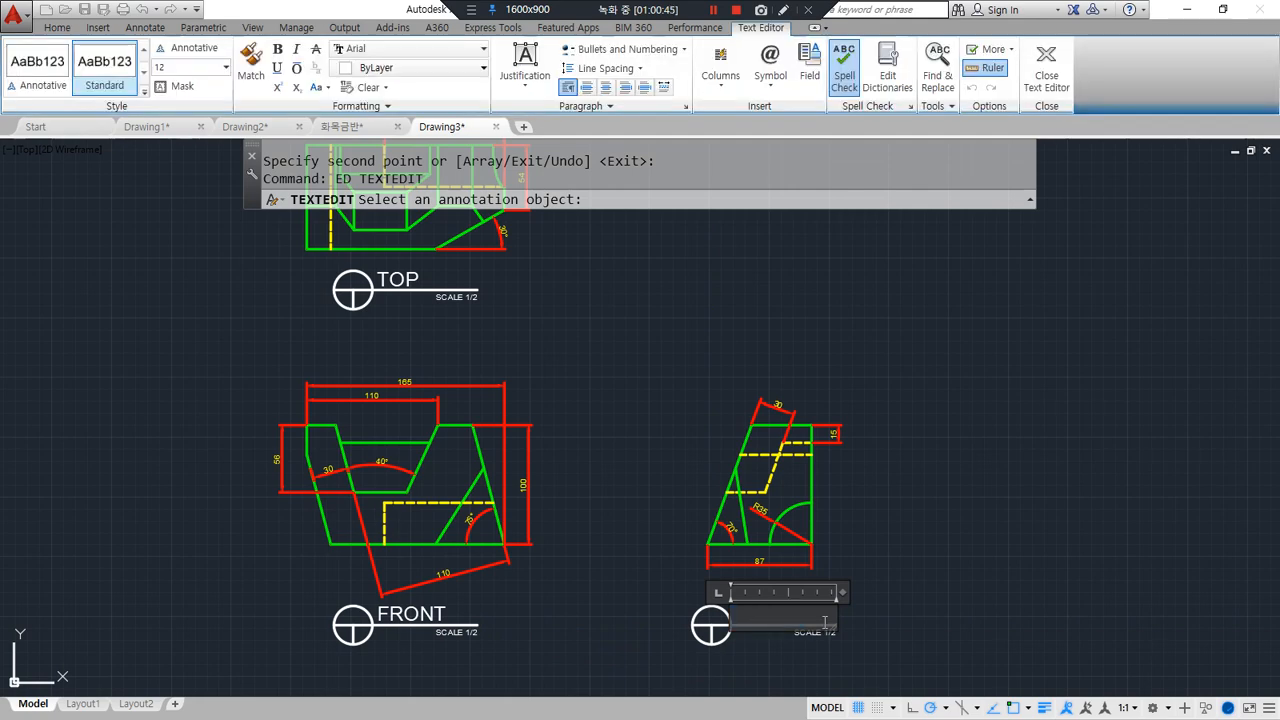
left_click(824, 622)
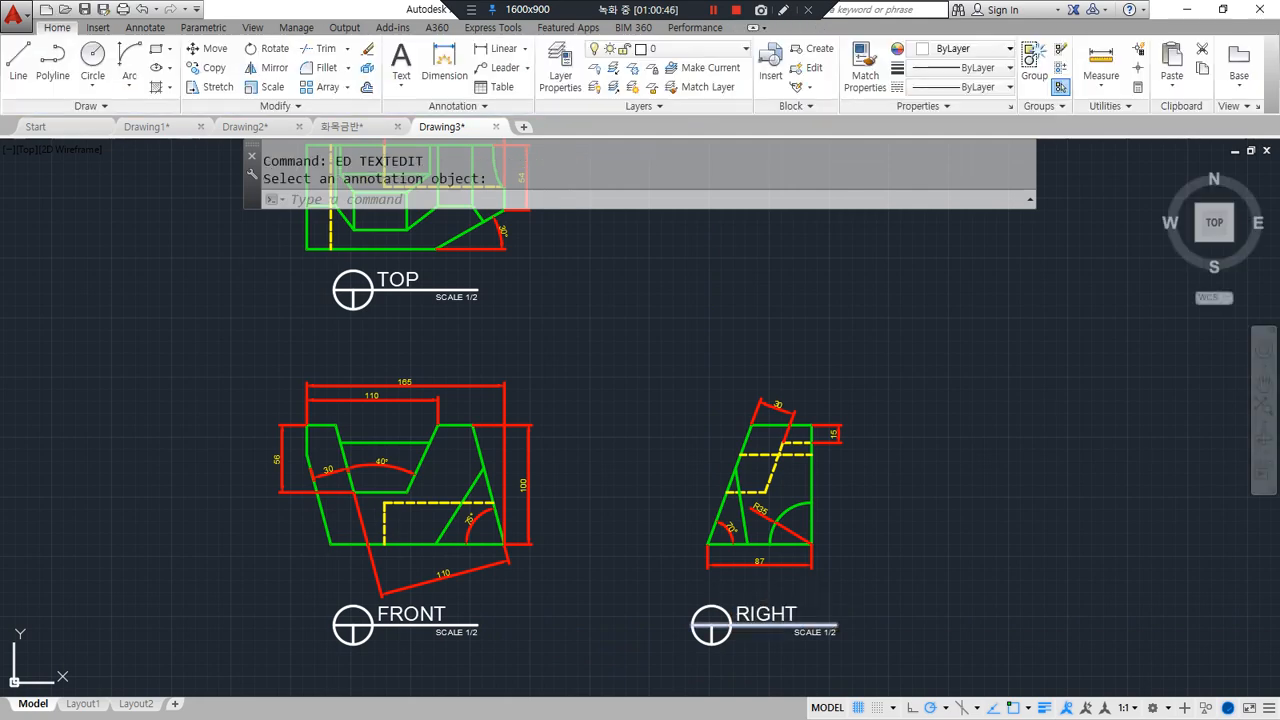
Draw a 297 by 210 rectangle as the sheet border in the empty area beside the front view.
middle_click_drag(100, 510, 391, 429)
type("REC")
key("Return")
left_click(149, 587)
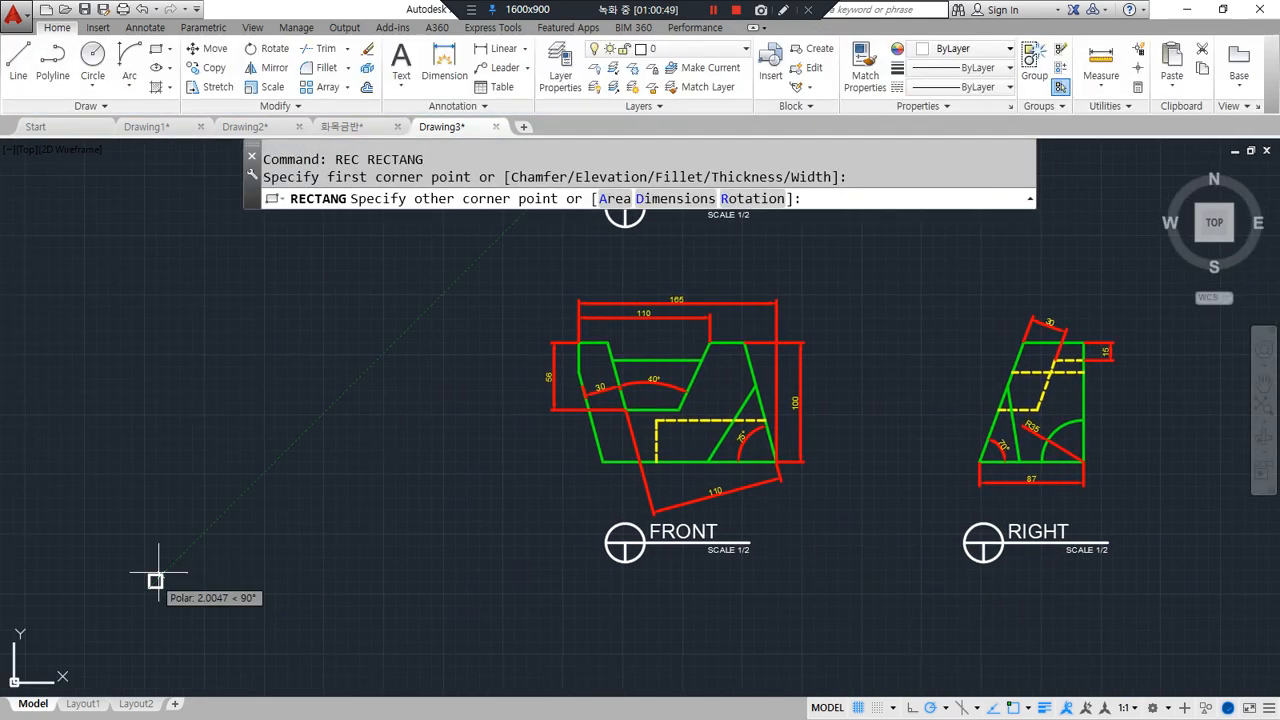
type("@297,210")
key("Return")
Offset the sheet border rectangle inward by 10.
type("O")
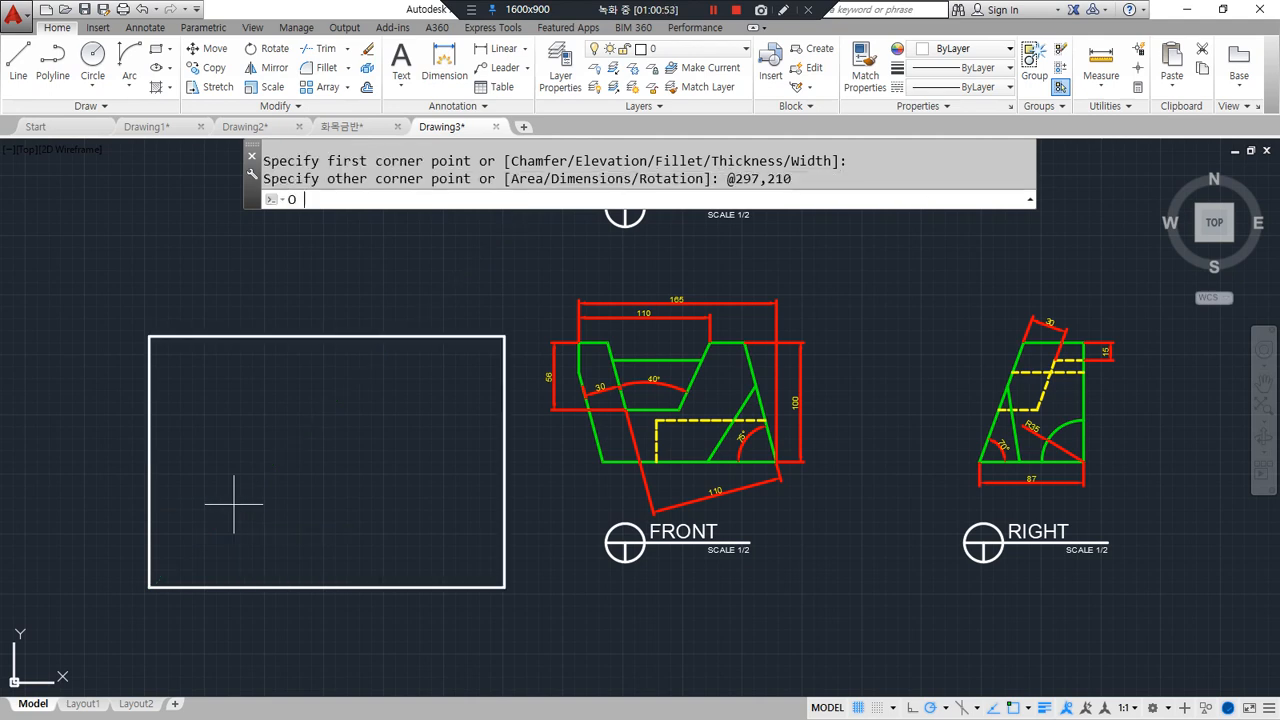
key("Return")
type("10")
key("Return")
left_click(305, 337)
left_click(308, 450)
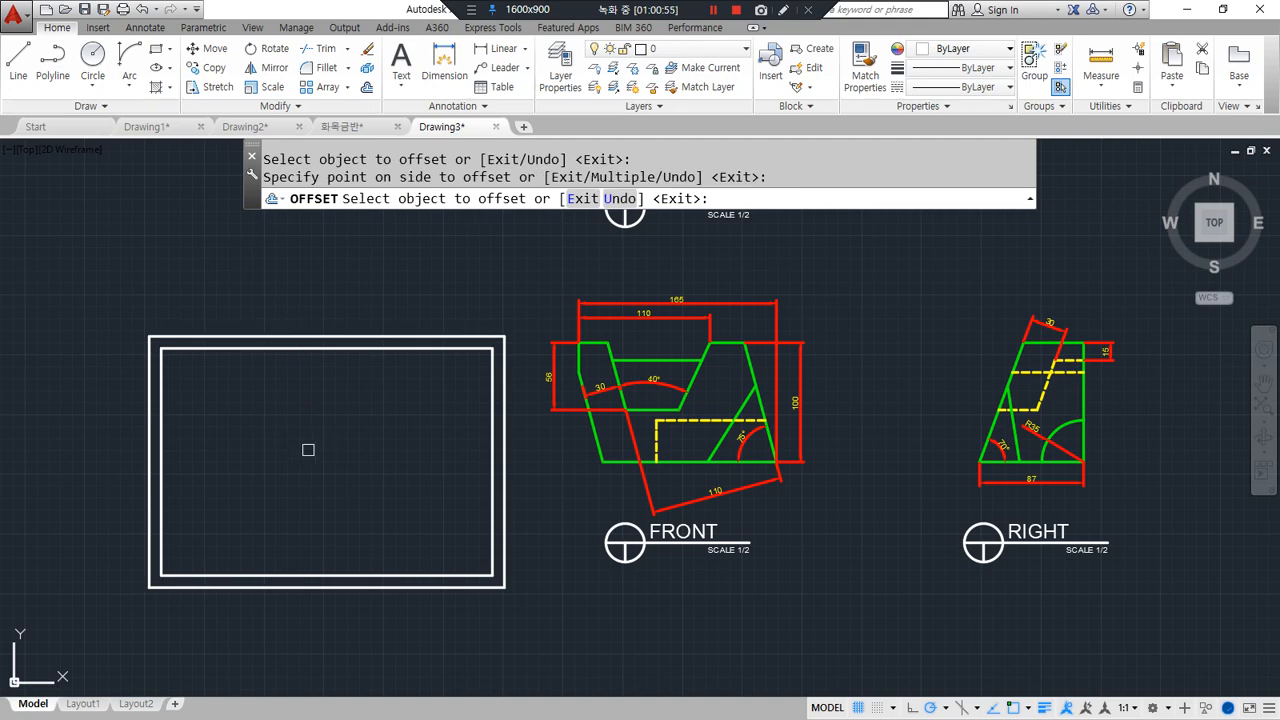
key("Return")
Scale both border rectangles by a factor of 2 from the outer rectangle's lower-left corner.
type("SC")
key("Return")
left_click_drag(214, 529, 134, 609)
key("Return")
left_click(149, 587)
type("2")
key("Return")
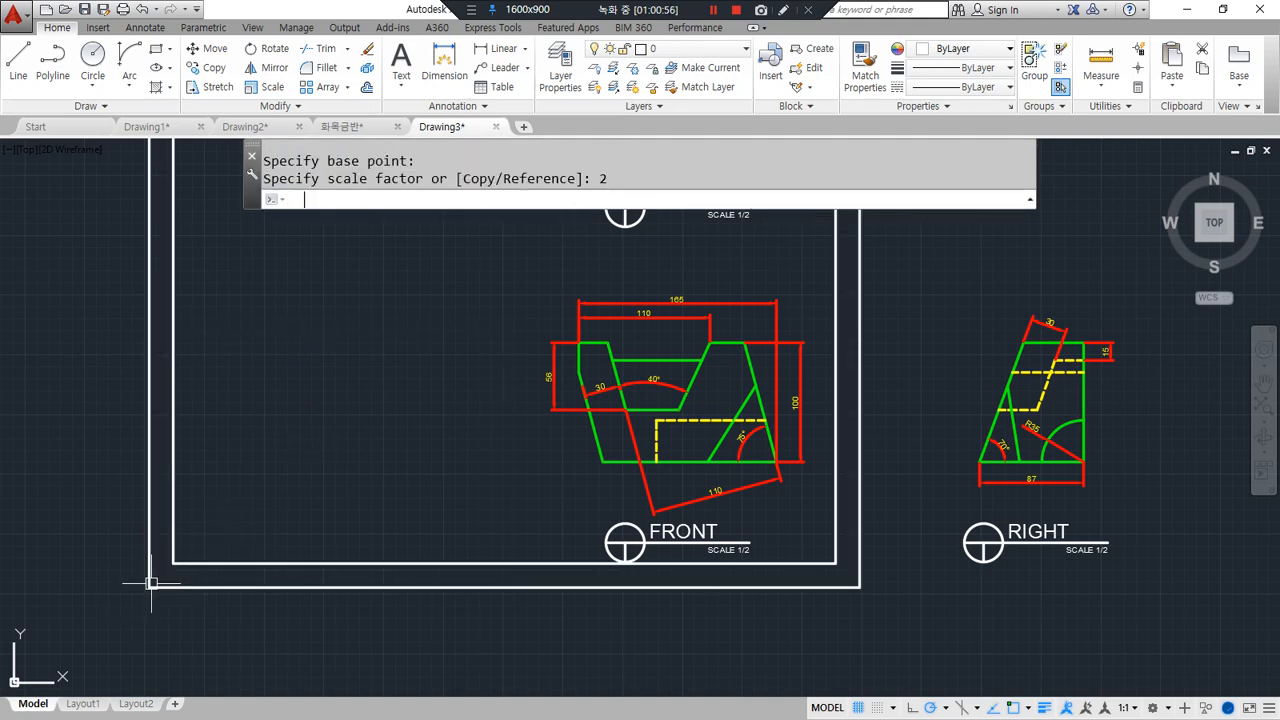
Move both border rectangles to the right so they enclose the front and right views.
scroll(470, 540, "down", 2)
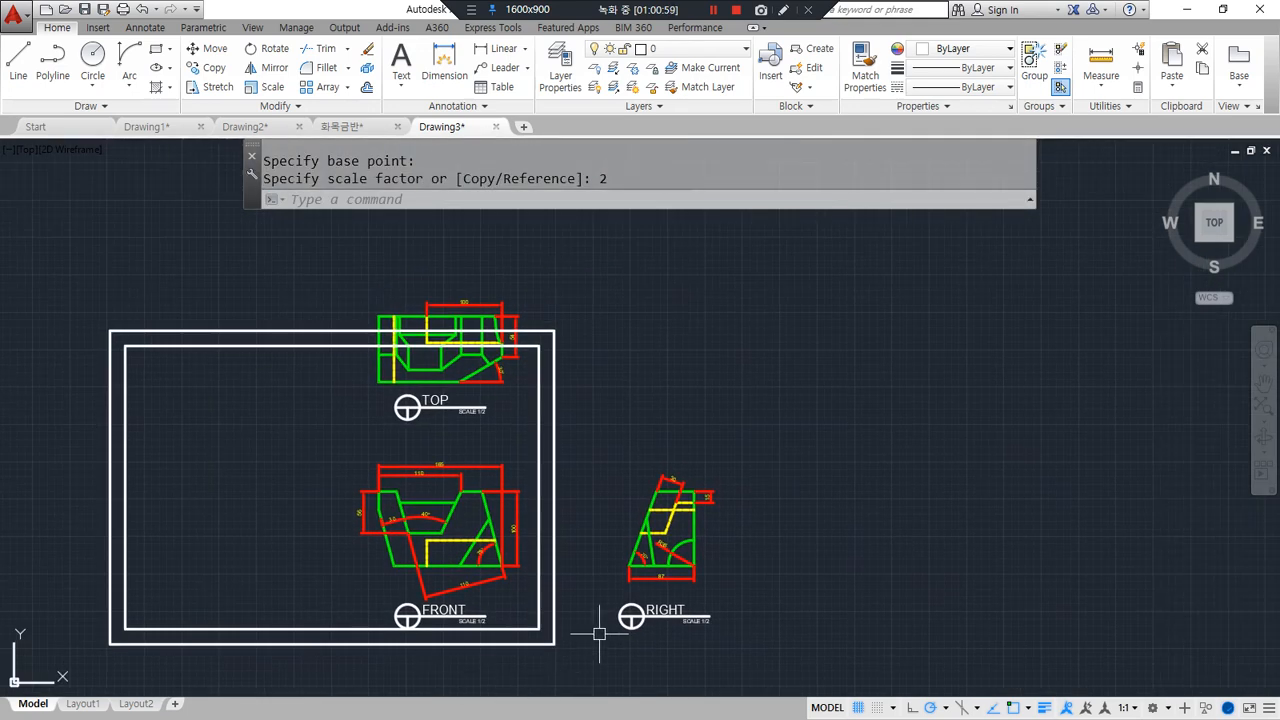
type("M")
key("Return")
left_click_drag(580, 634, 523, 614)
key("Return")
left_click(683, 655)
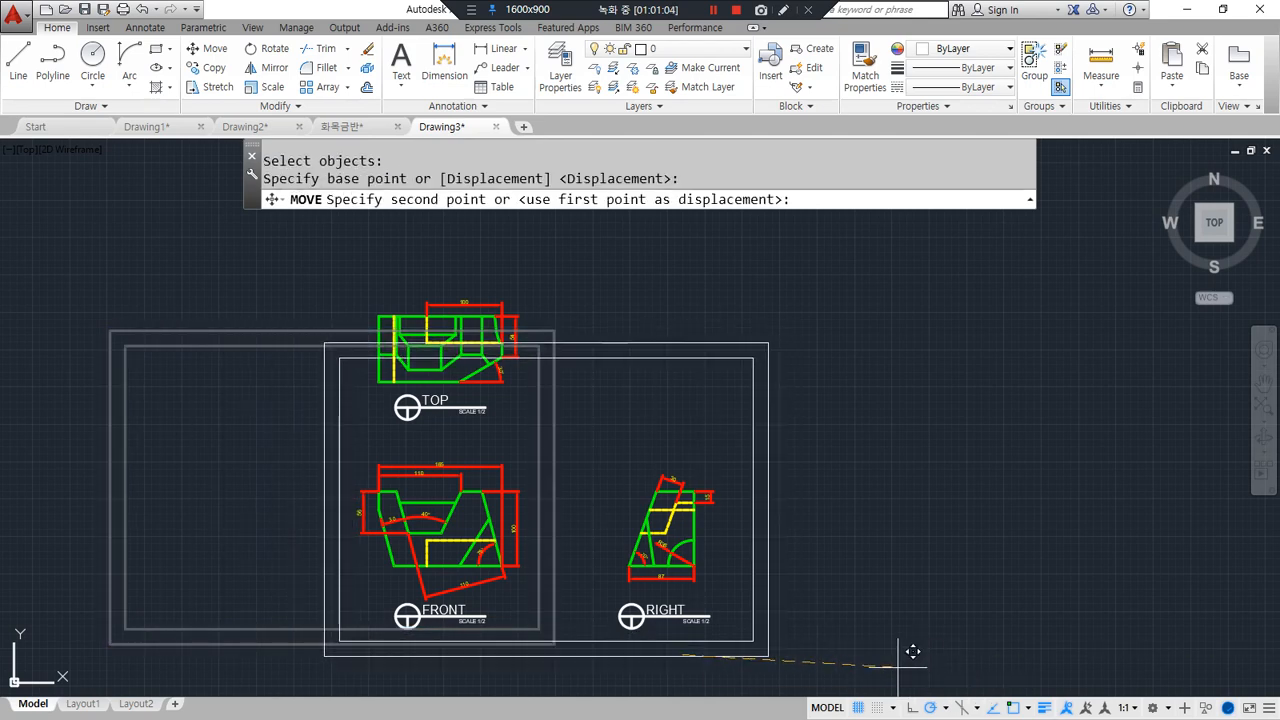
left_click(913, 651)
Shift both border rectangles slightly to the left around the views.
middle_click_drag(576, 471, 526, 471)
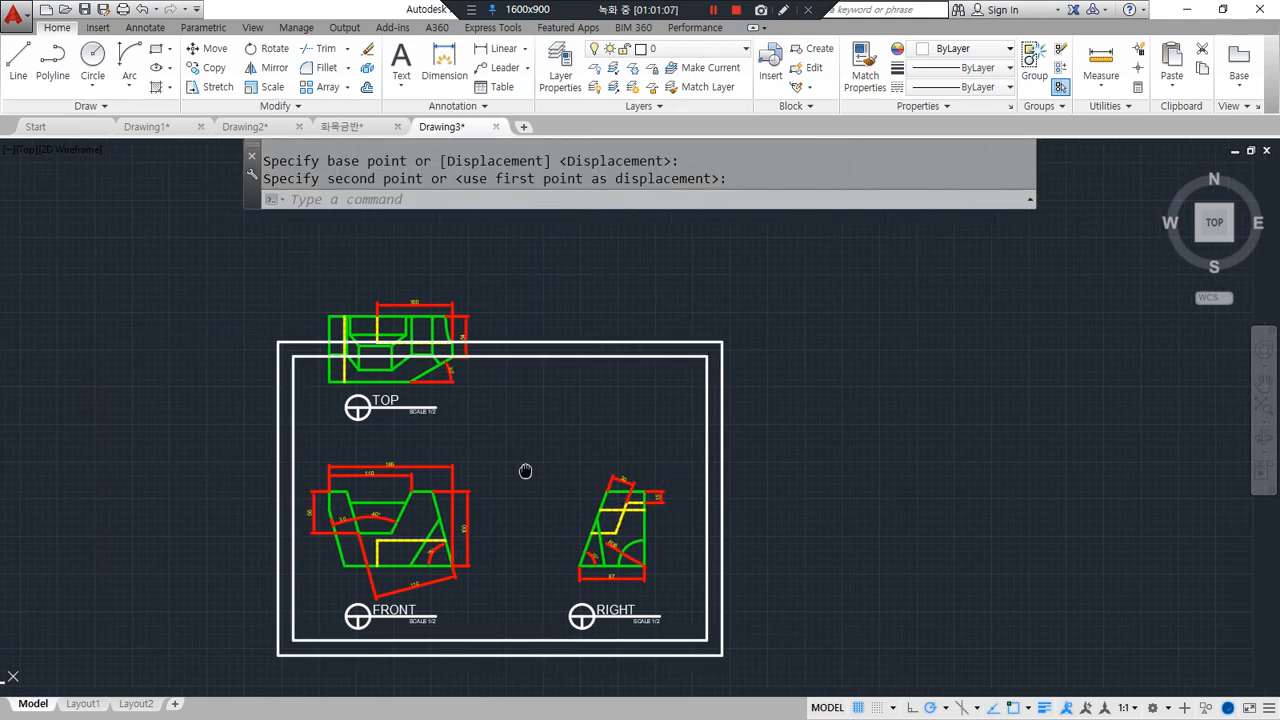
type("m")
key("space")
left_click(777, 434)
left_click(677, 408)
key("space")
left_click(847, 460)
left_click(839, 460)
Move the top view together with its dimensions and title straight down, closer to the front view.
key("space")
left_click(236, 244)
left_click(586, 437)
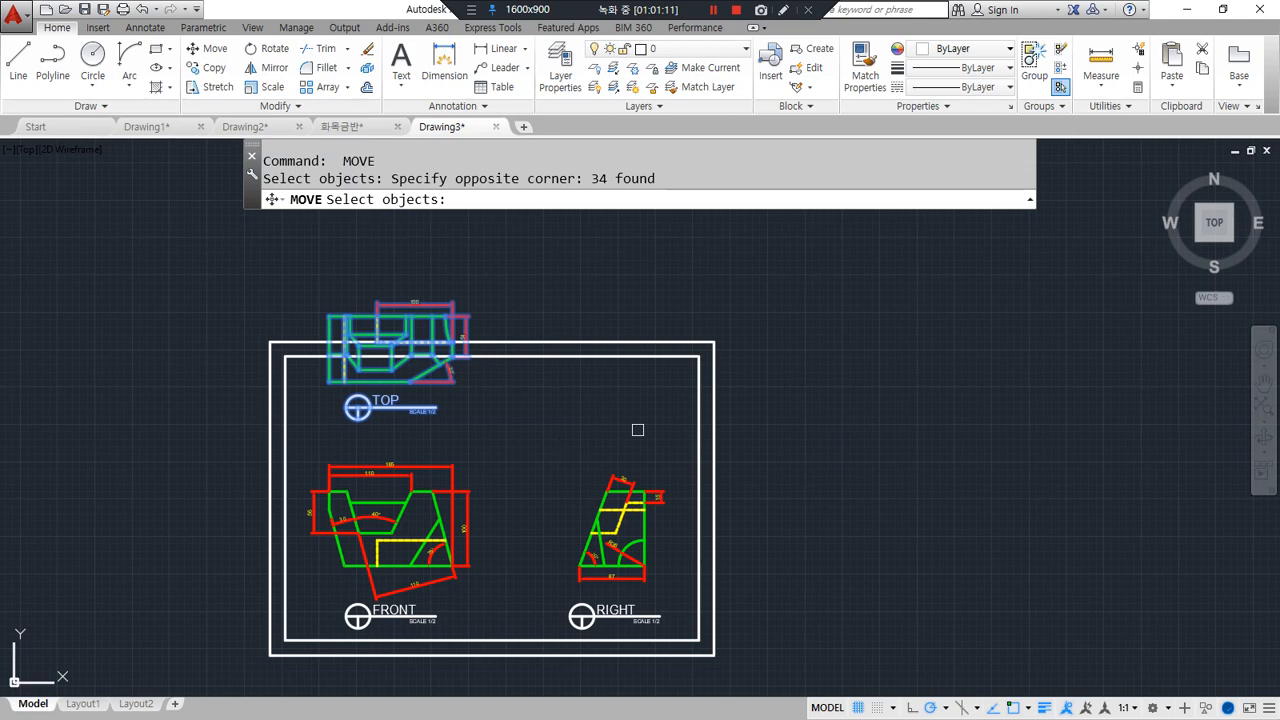
key("space")
left_click(829, 390)
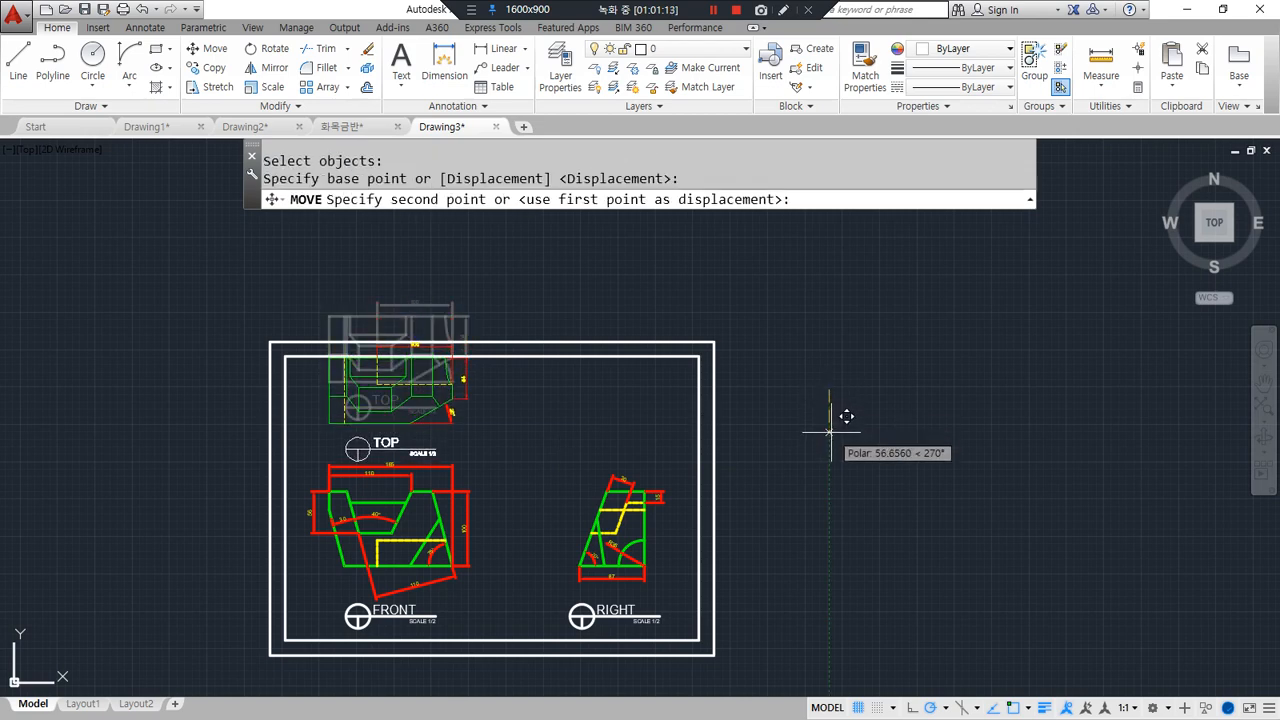
left_click(829, 420)
key("space")
left_click(213, 447)
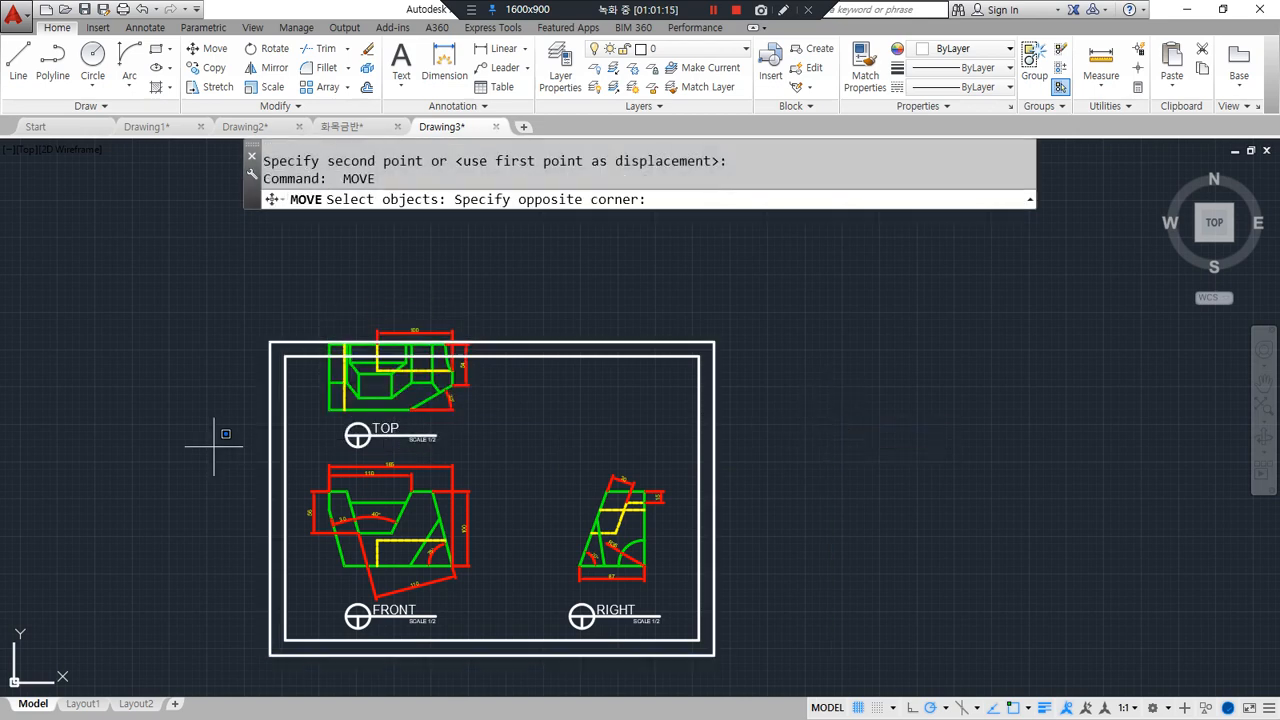
left_click(725, 580)
key("Escape")
Stretch the aligned 110 dimension beneath the front view upward, closer to the part and clear of the FRONT title.
scroll(347, 588, "up", 6)
left_click(618, 594)
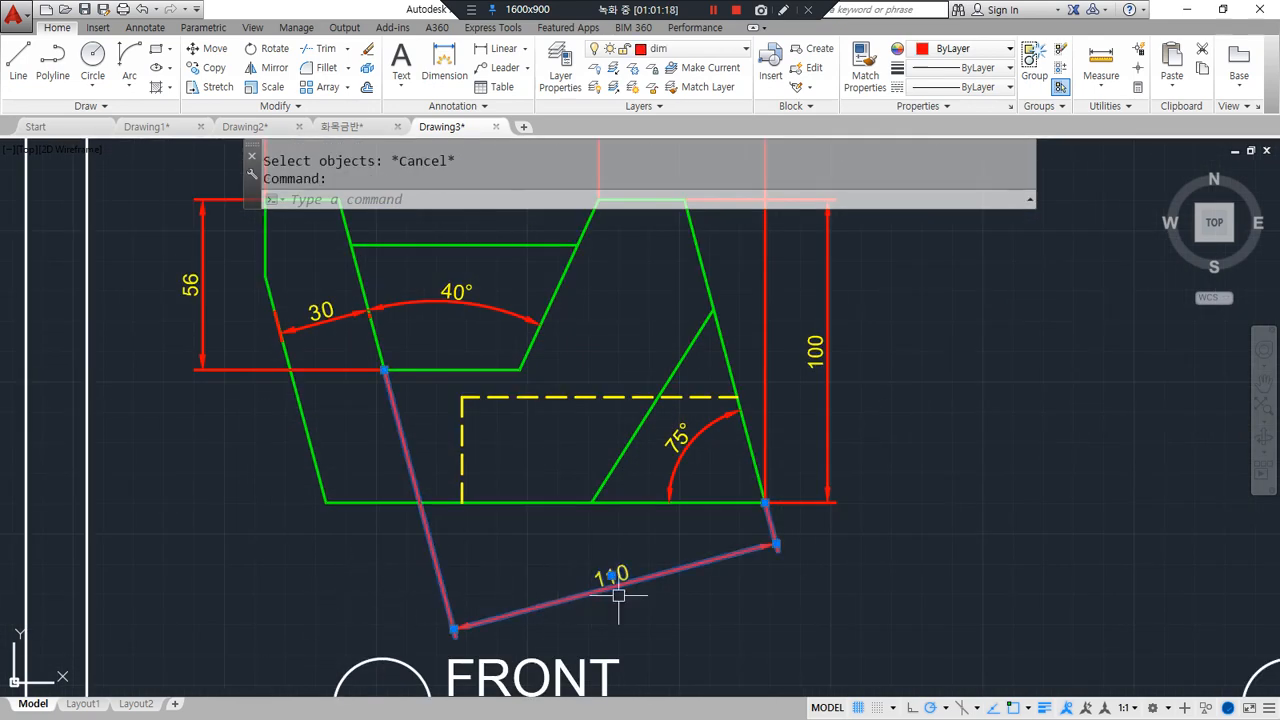
left_click(776, 543)
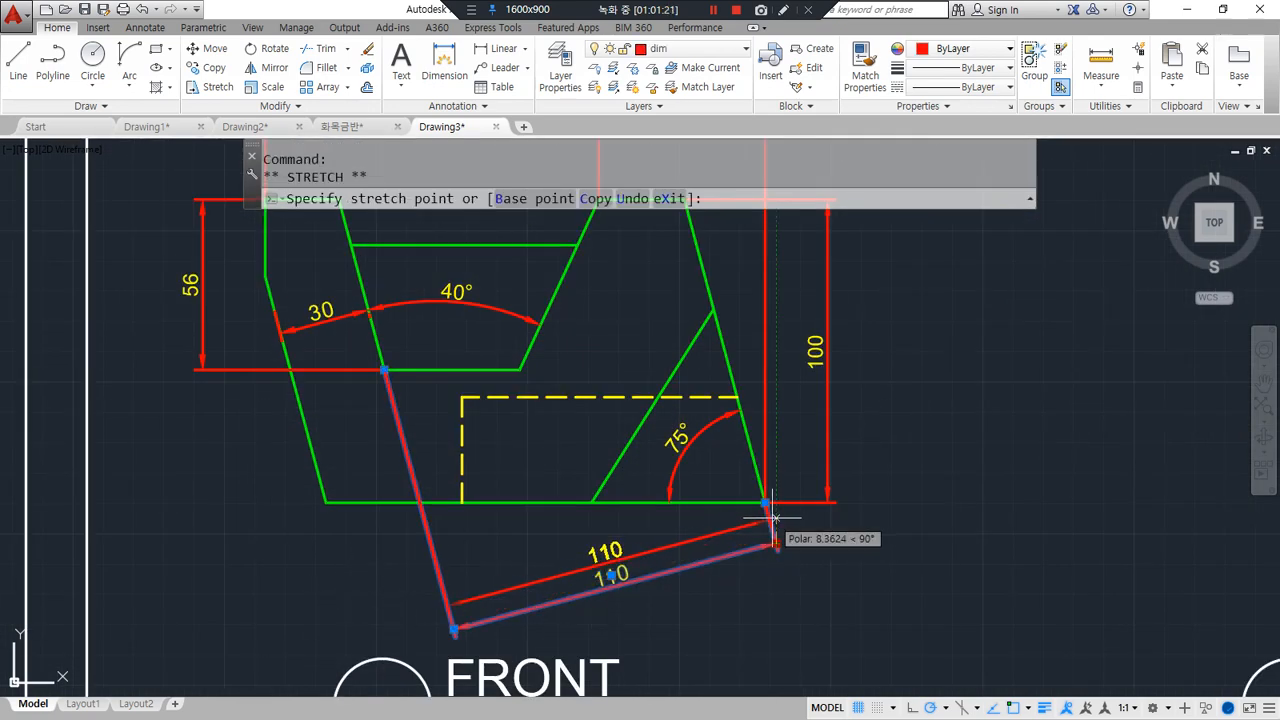
left_click(775, 518)
scroll(779, 553, "down", 3)
key("Escape")
scroll(586, 566, "down", 3)
type("m")
key("Return")
key("Escape")
Move all three views and the TOP title slightly straight down, leaving the FRONT and RIGHT titles in place.
type("m")
key("Return")
left_click(228, 245)
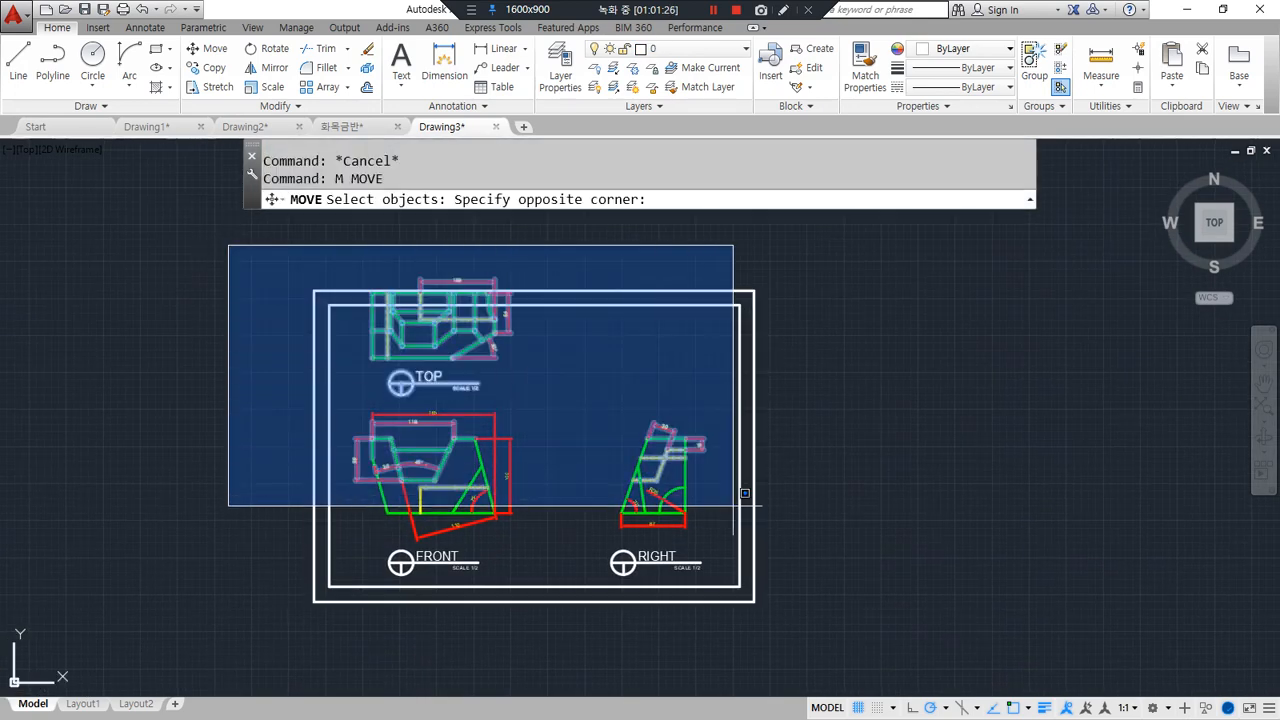
left_click(810, 538)
key("Return")
left_click(835, 473)
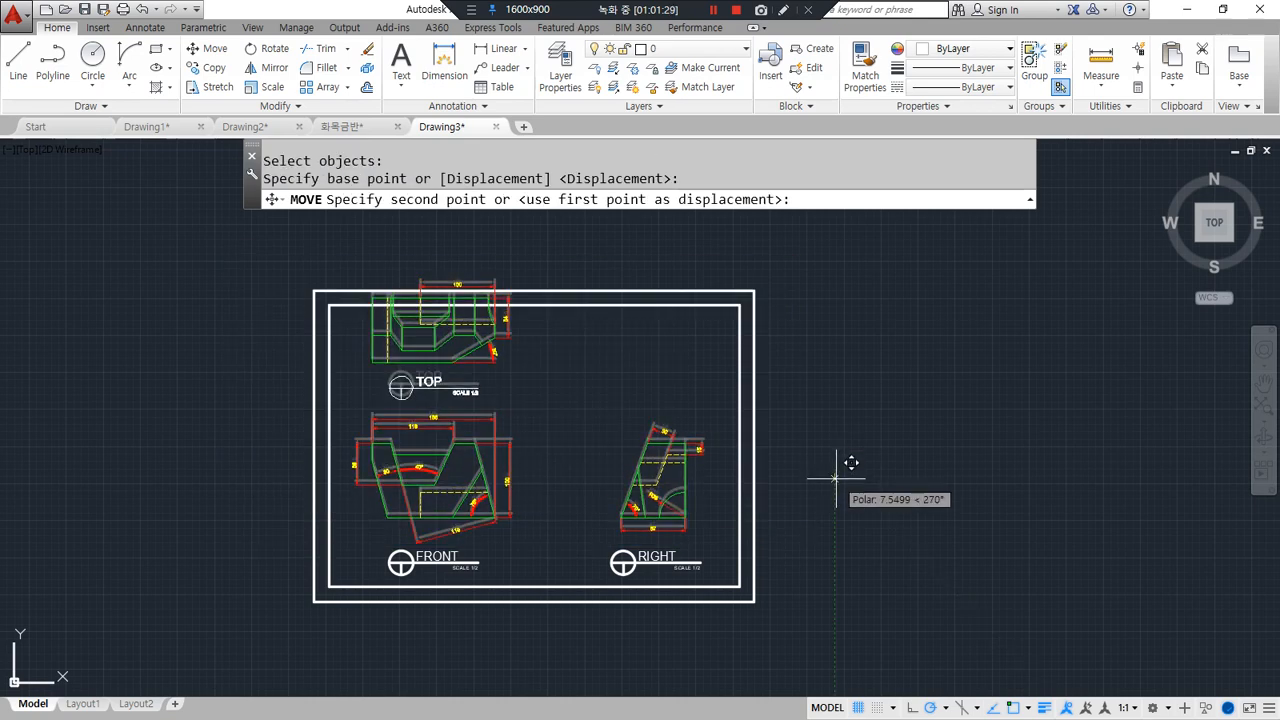
left_click(836, 481)
Try to reposition the top view together with its title, and undo the move.
key("Return")
left_click(263, 251)
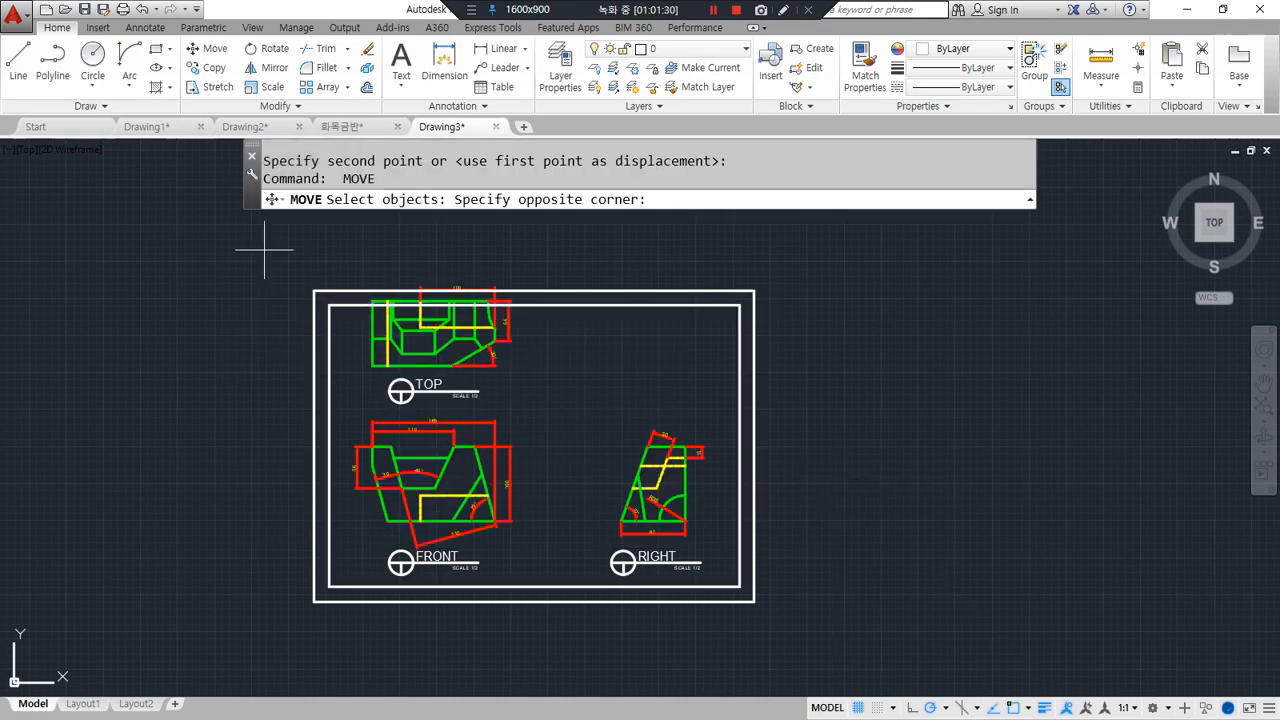
left_click(582, 410)
key("Return")
left_click(583, 370)
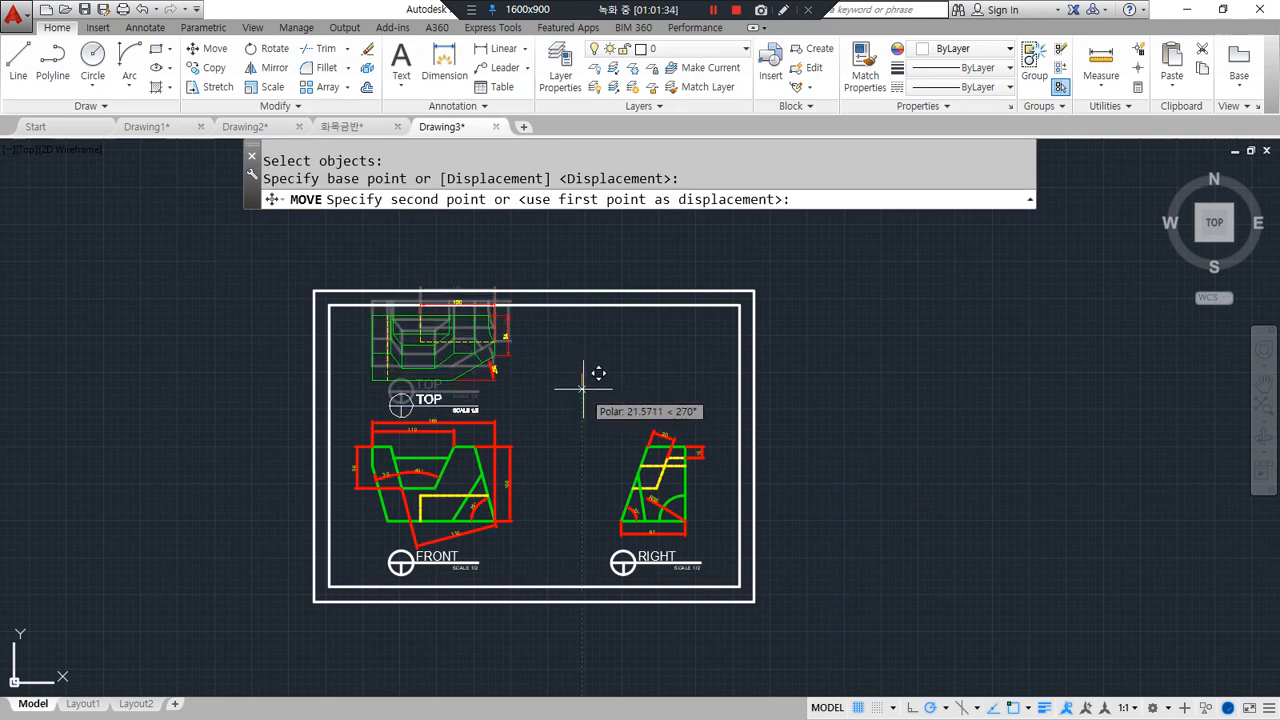
left_click(572, 380)
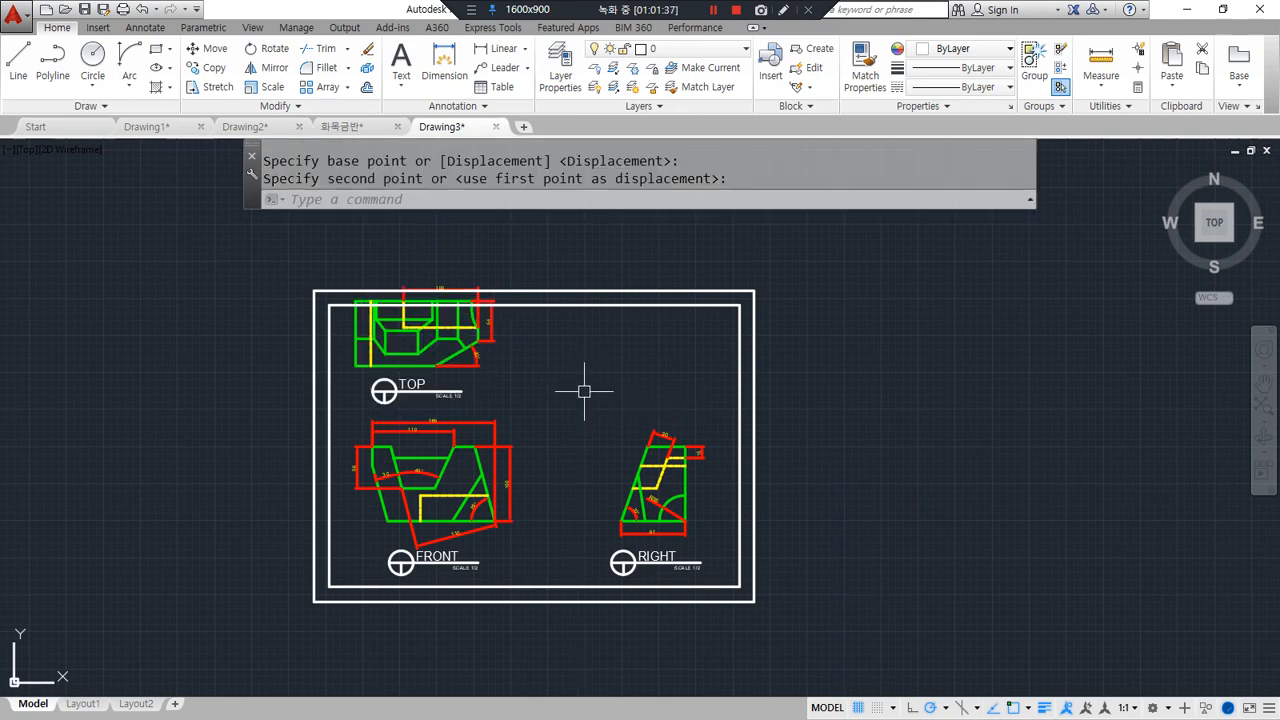
key("ctrl+z")
Move the top view together with its dimensions and title slightly straight down within the border.
type("m")
key("Return")
scroll(430, 310, "up", 5)
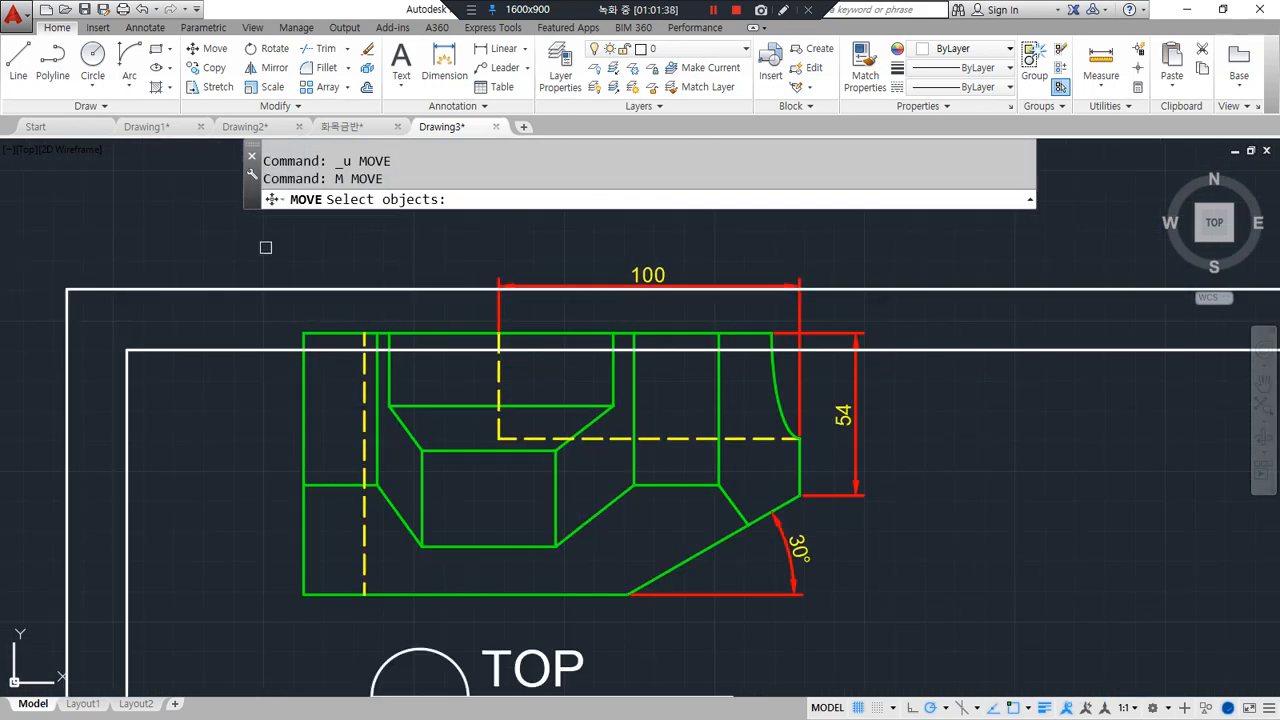
scroll(430, 320, "down", 2)
left_click(240, 231)
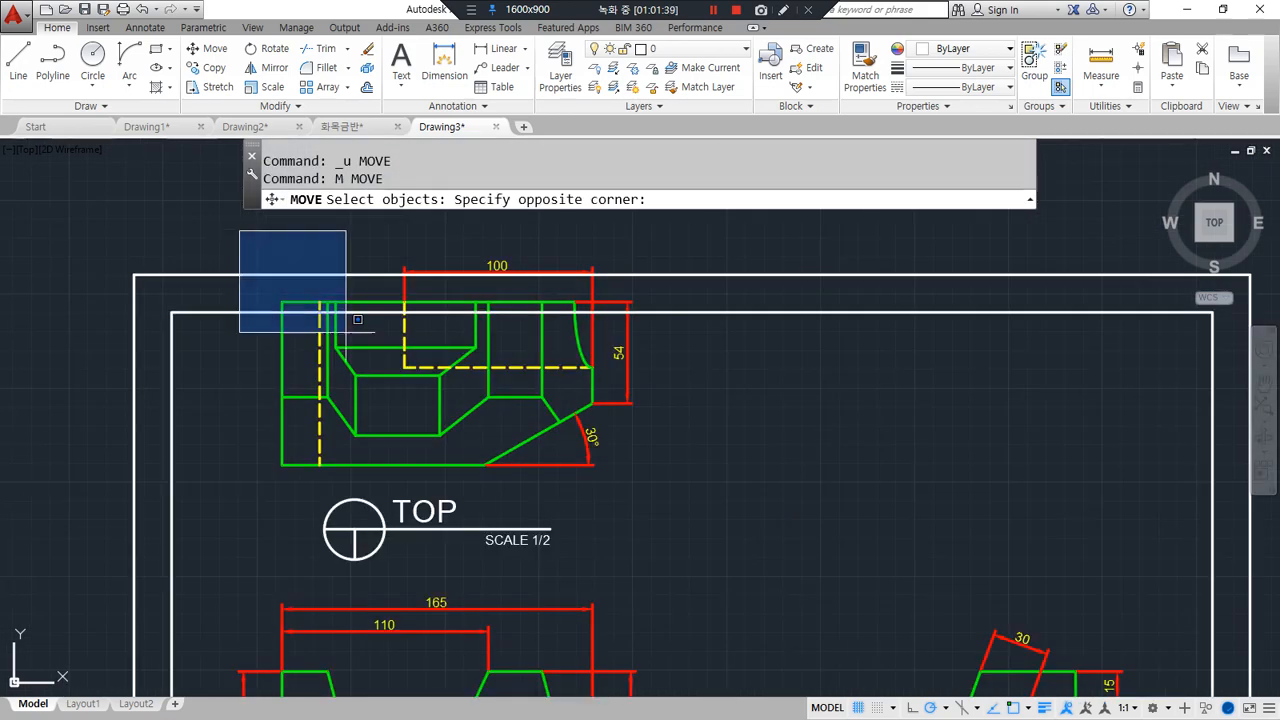
left_click(709, 563)
key("Return")
left_click(704, 493)
left_click(709, 517)
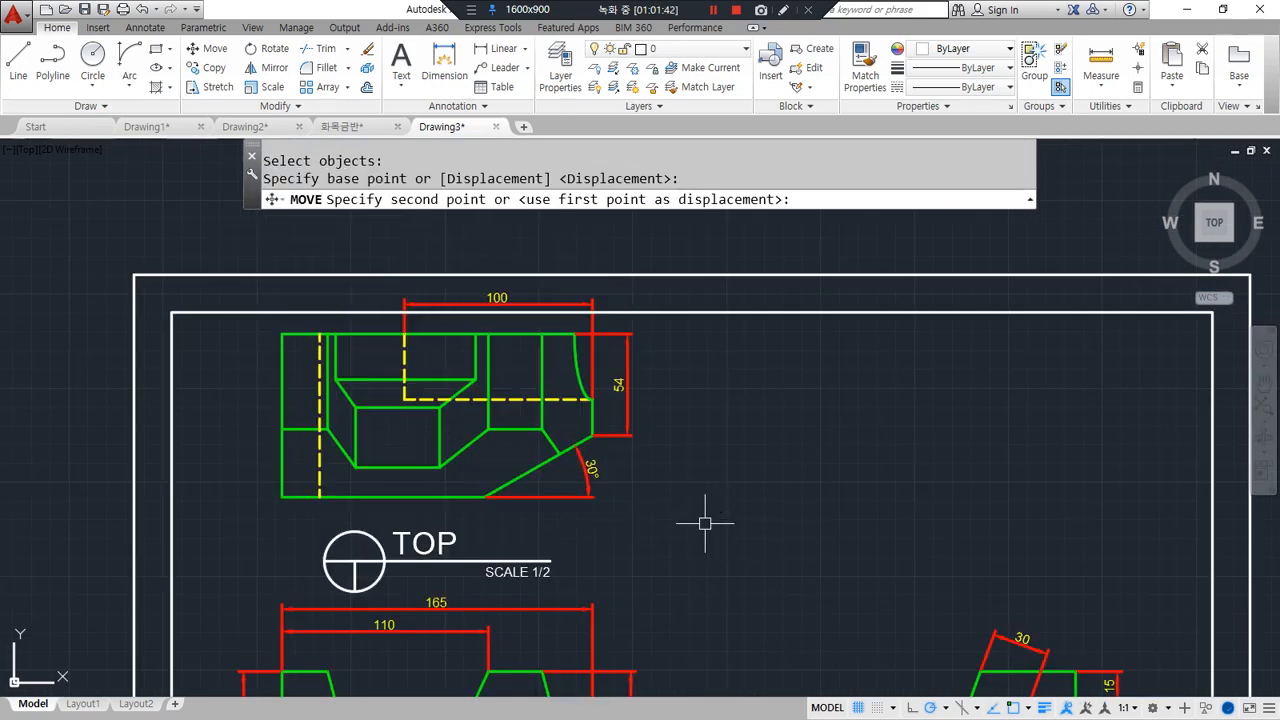
Move the top view and its dimensions about 10 units straight down, leaving the TOP title in place.
key("Return")
left_click(209, 232)
left_click(736, 515)
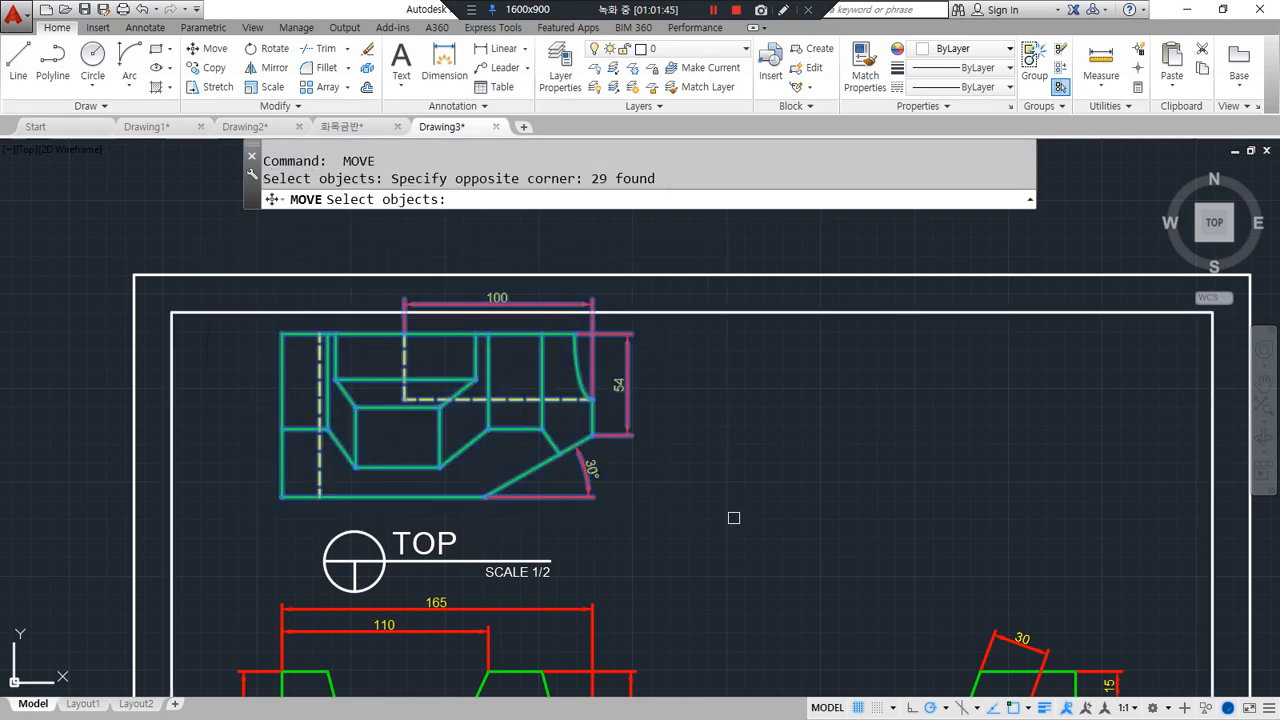
key("Return")
left_click(738, 478)
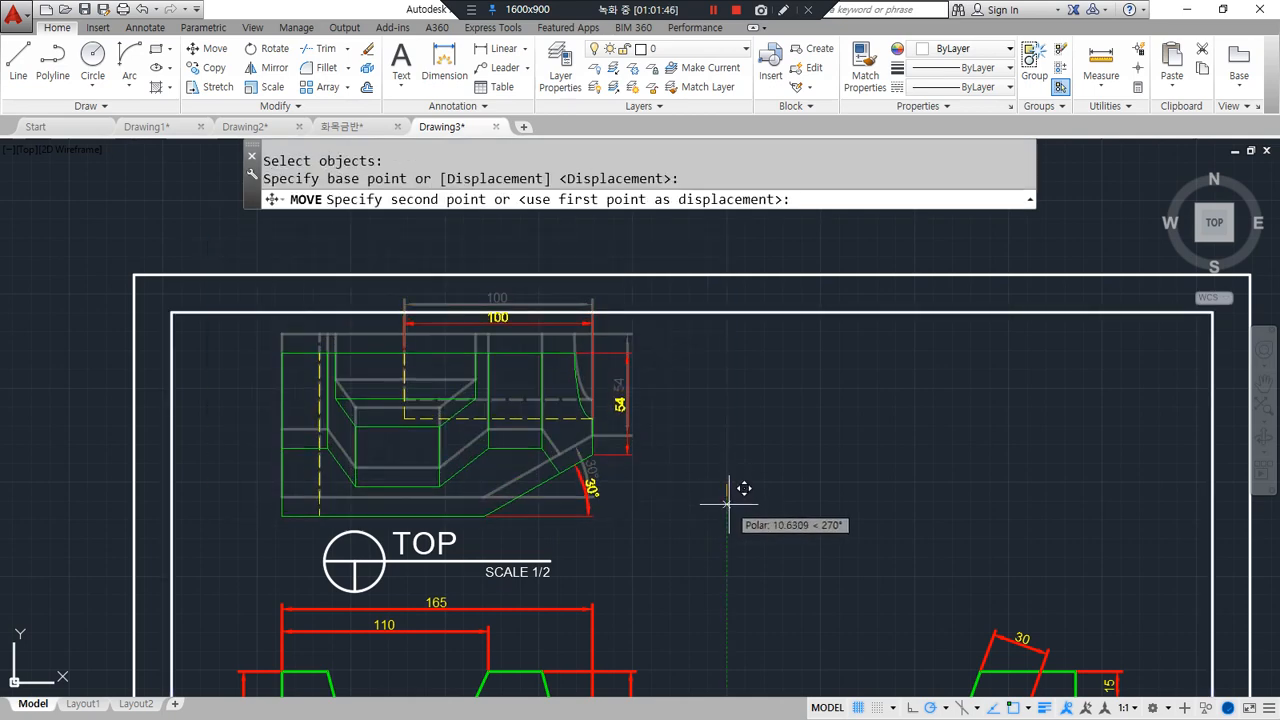
left_click(728, 503)
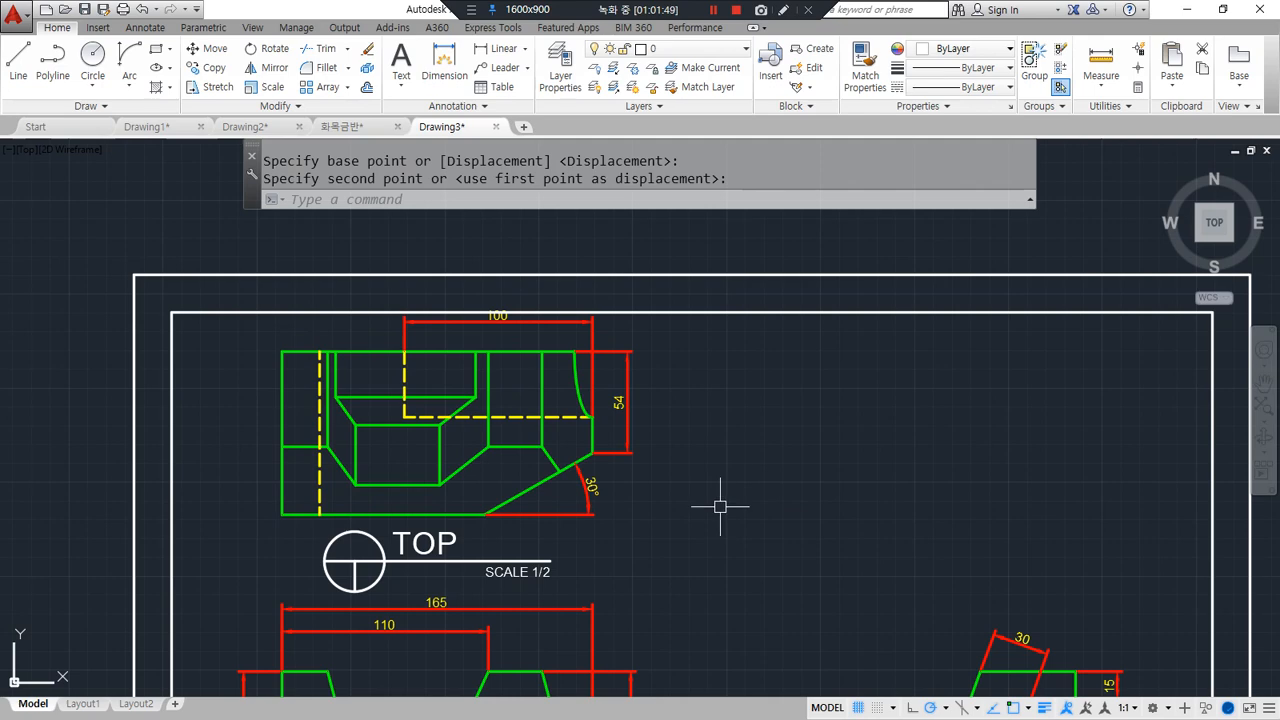
Try a diagonal line across the top view's lower-left corner, from the hidden line's foot to the left edge, and erase it.
scroll(720, 507, "down", 2)
scroll(443, 486, "up", 5)
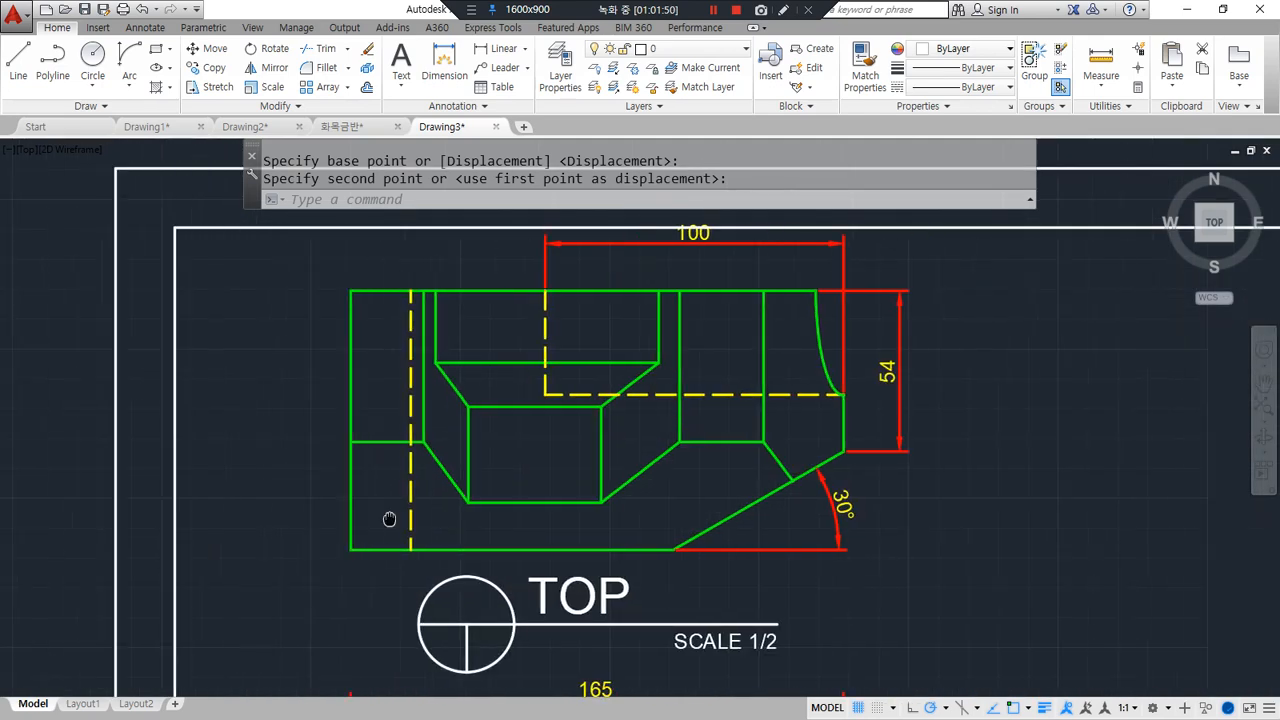
type("l")
key("Return")
left_click(334, 554)
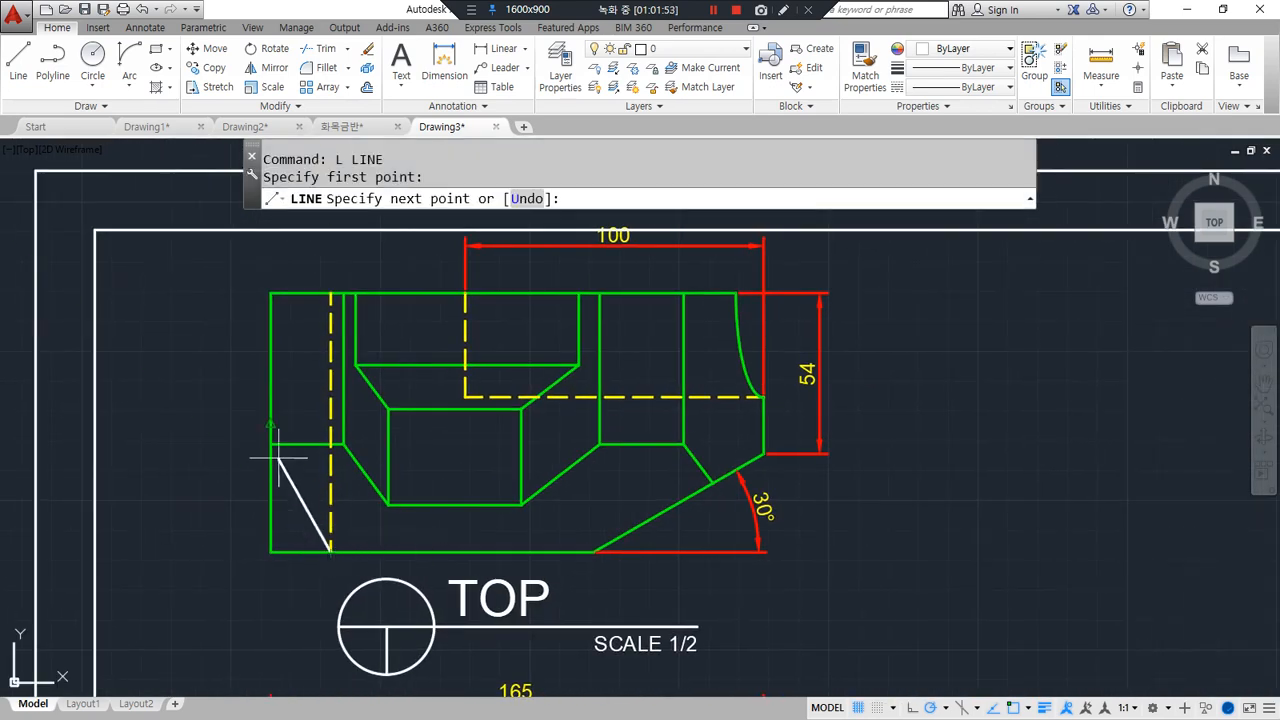
left_click(272, 443)
key("Return")
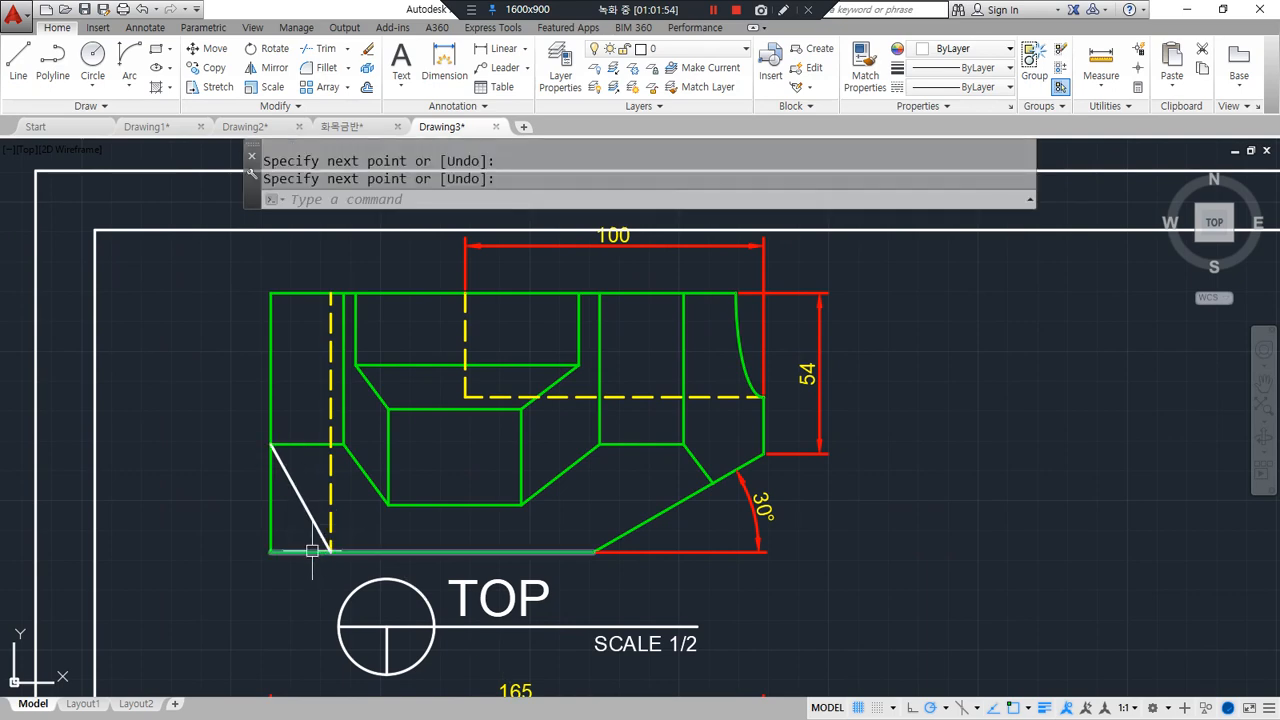
key("Escape")
left_click(304, 500)
type("e")
key("Return")
scroll(286, 531, "down", 3)
middle_click_drag(286, 531, 63, 345)
scroll(137, 471, "up", 2)
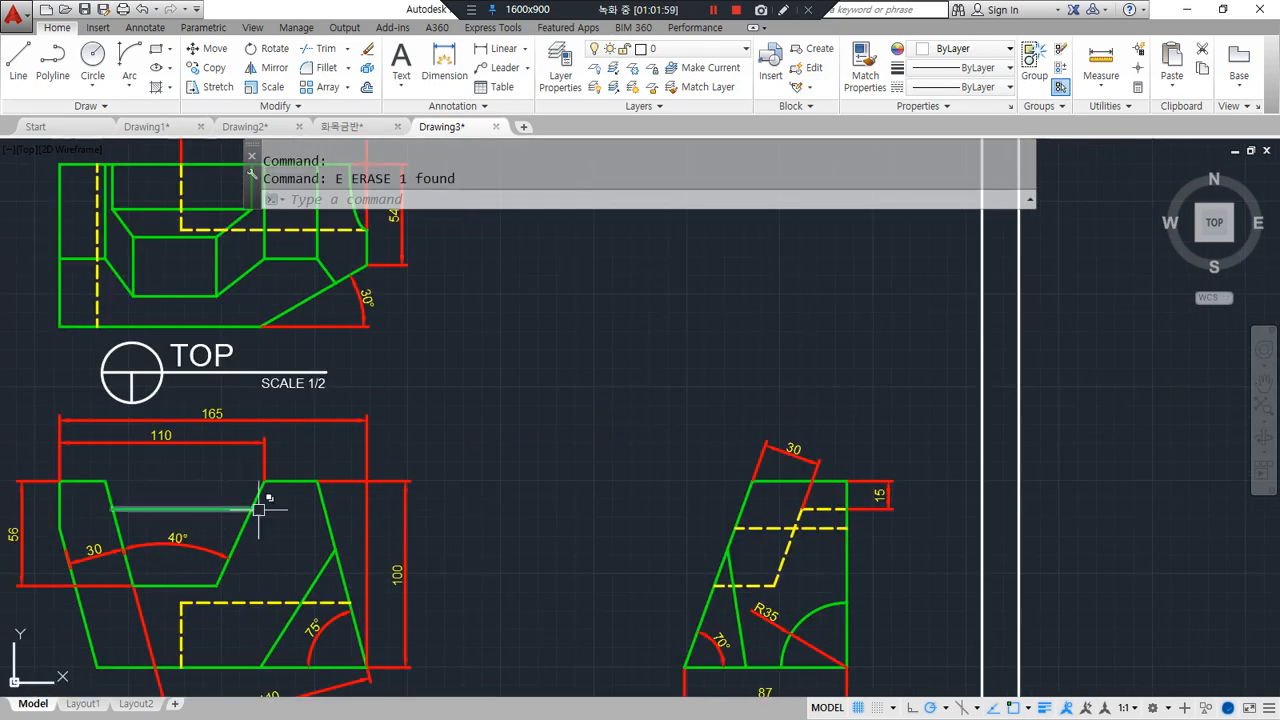
type("l")
key("Return")
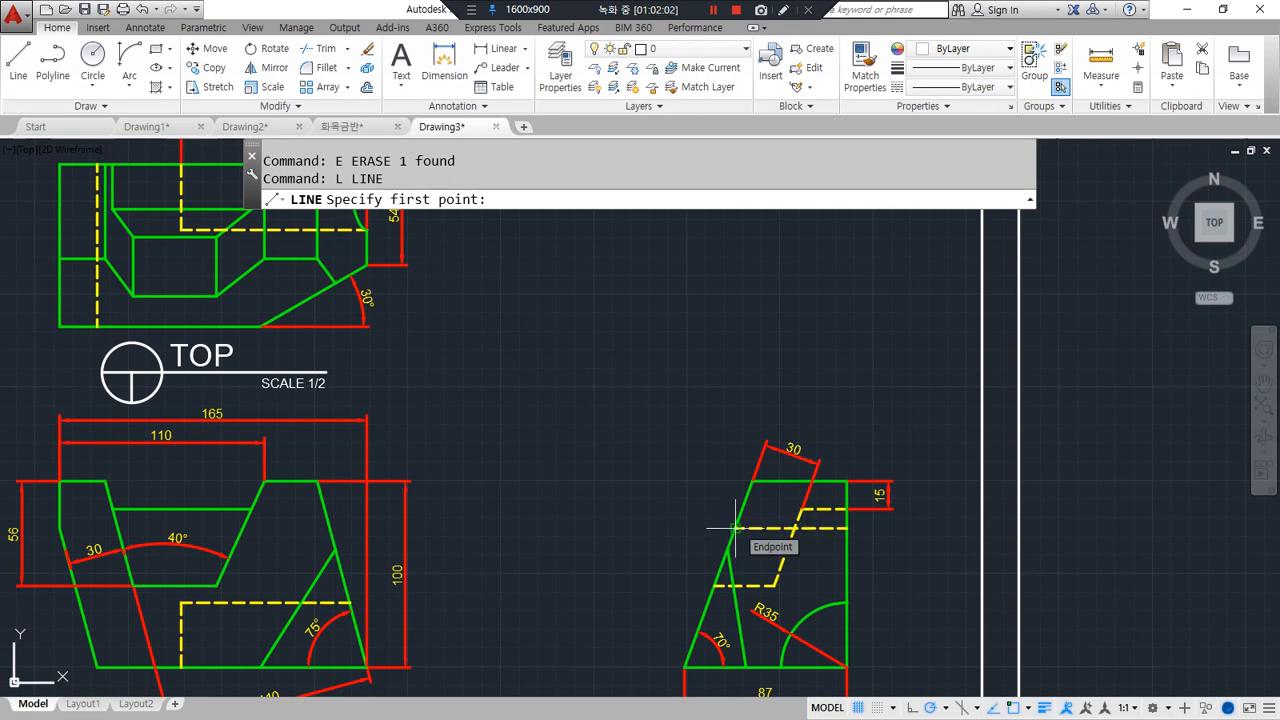
key("Escape")
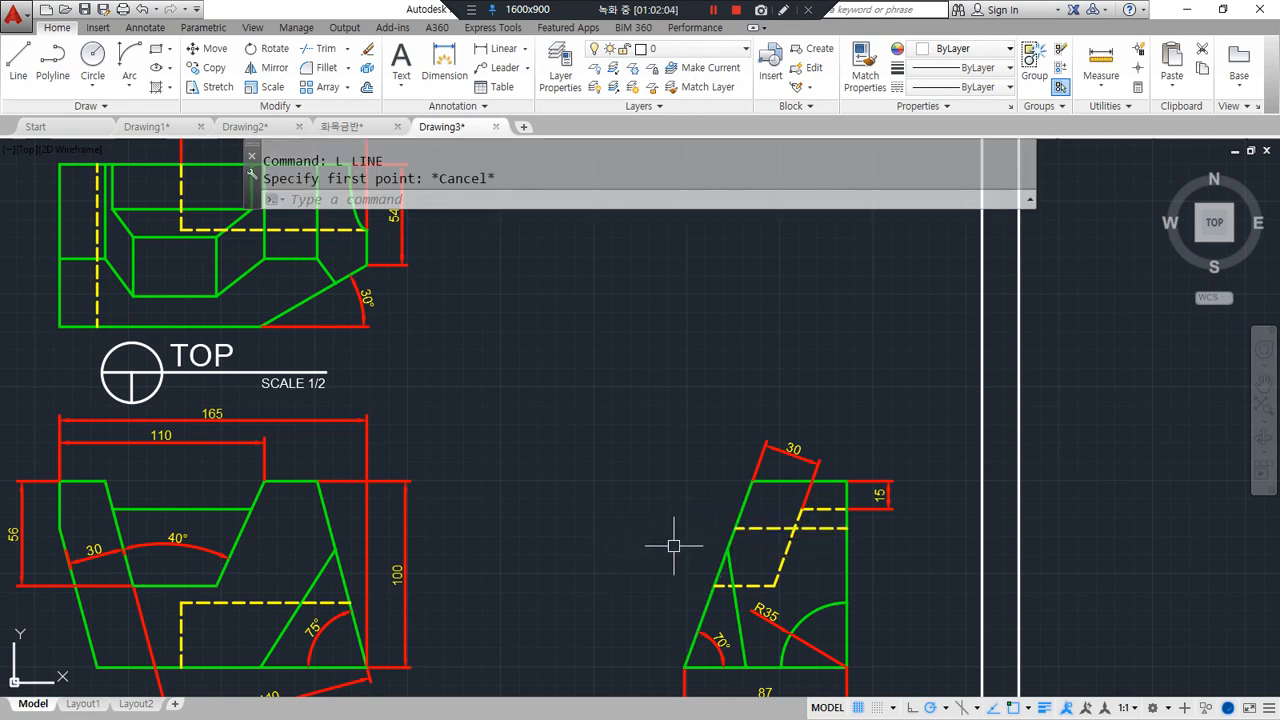
middle_click_drag(557, 506, 579, 590)
scroll(465, 563, "down", 2)
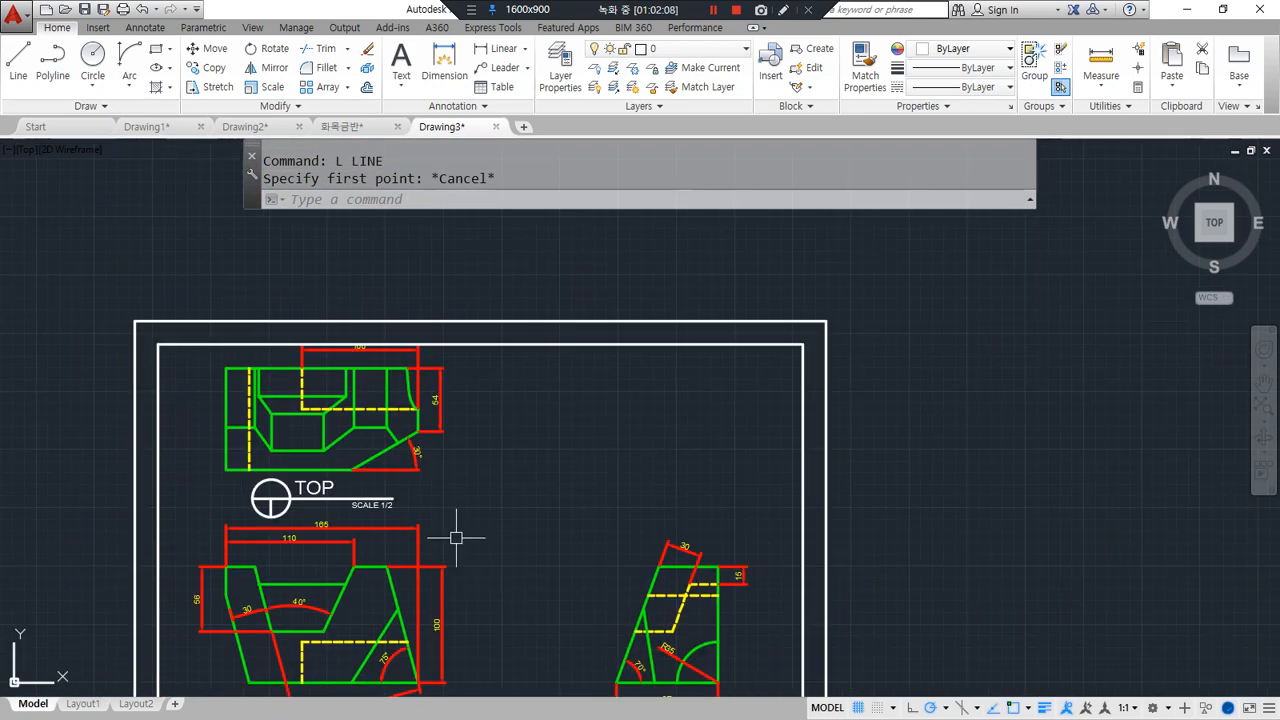
scroll(456, 538, "up", 2)
middle_click_drag(733, 579, 571, 485)
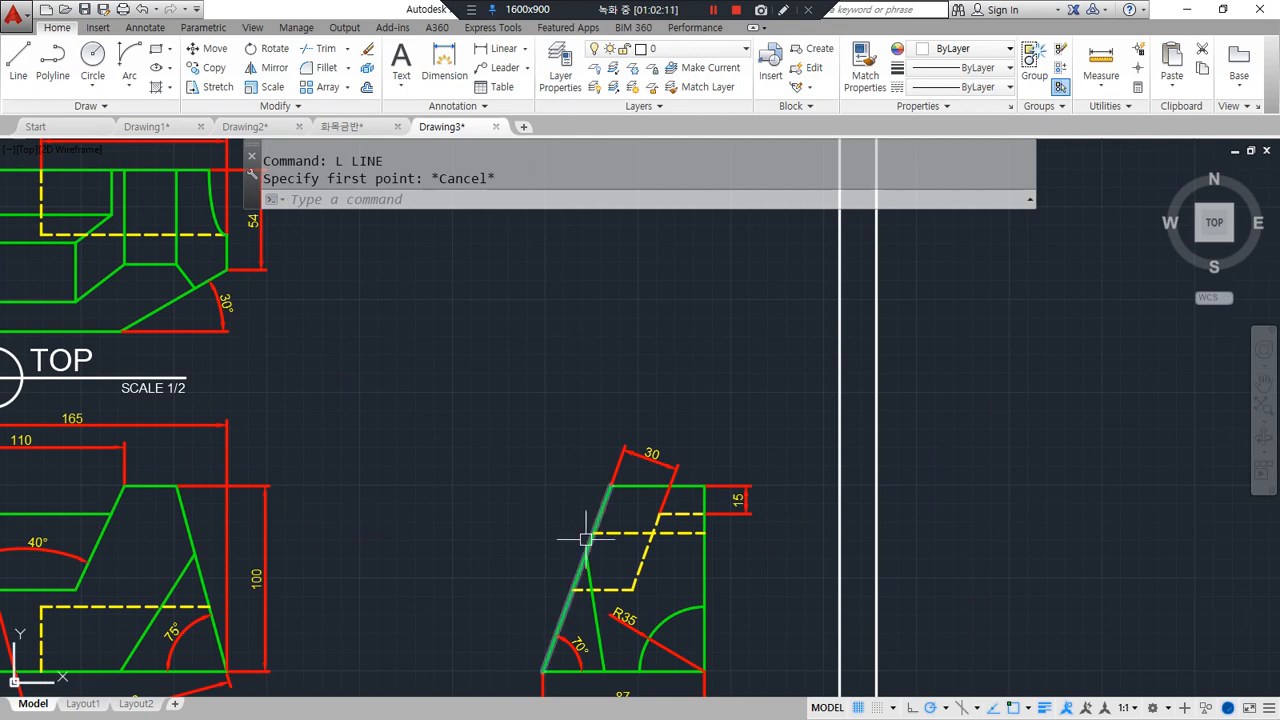
Offset the top view's bottom edge upward by the depth picked from the right view's upper-left corner to its lower full-width hidden line.
scroll(585, 539, "up", 2)
type("o")
key("Return")
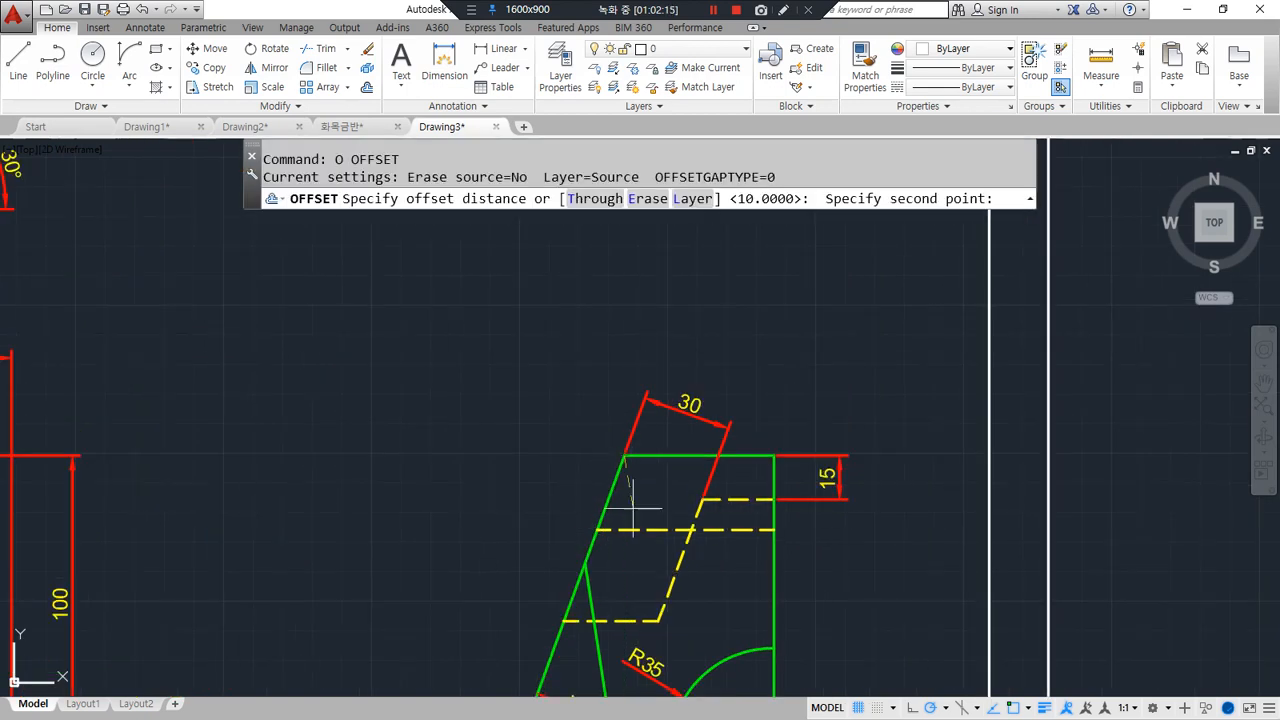
left_click(624, 530)
scroll(286, 437, "down", 5)
middle_click_drag(149, 380, 480, 414)
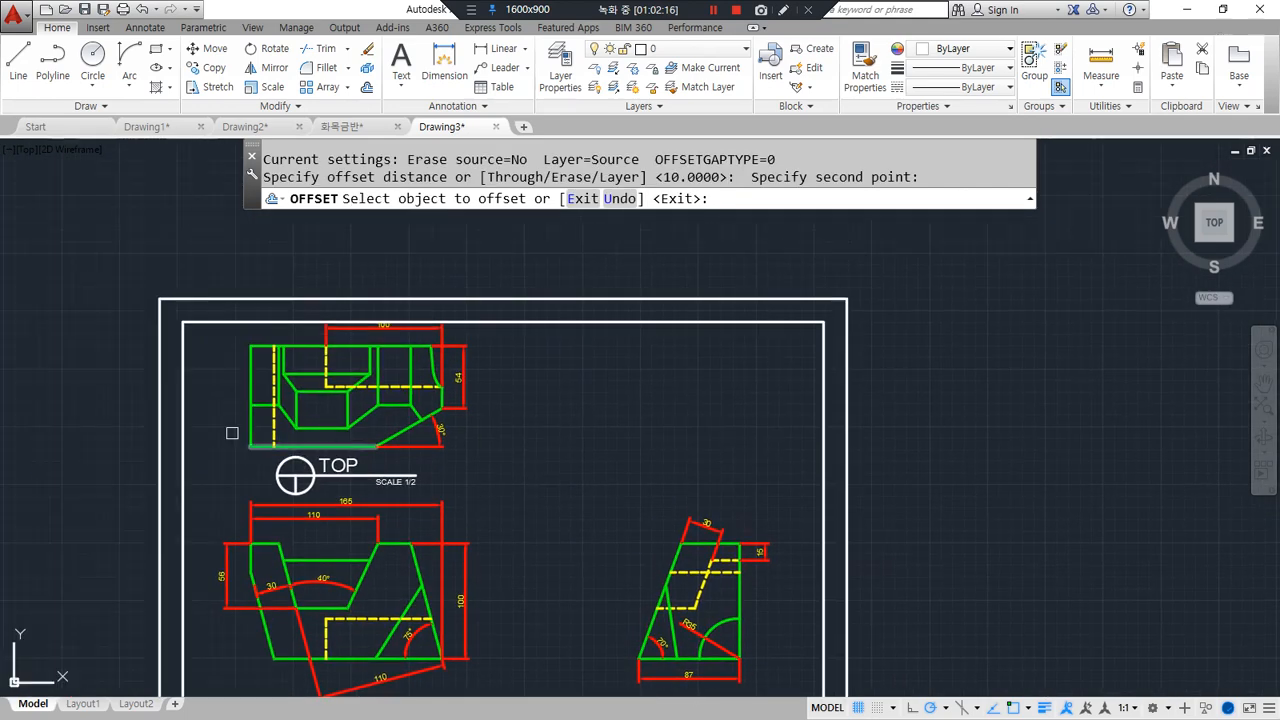
scroll(305, 471, "up", 4)
left_click(305, 471)
left_click(300, 436)
key("Return")
Draw a diagonal line from the offset line's left end to the foot of the vertical hidden line, and delete the offset line.
type("l")
key("Return")
left_click(279, 396)
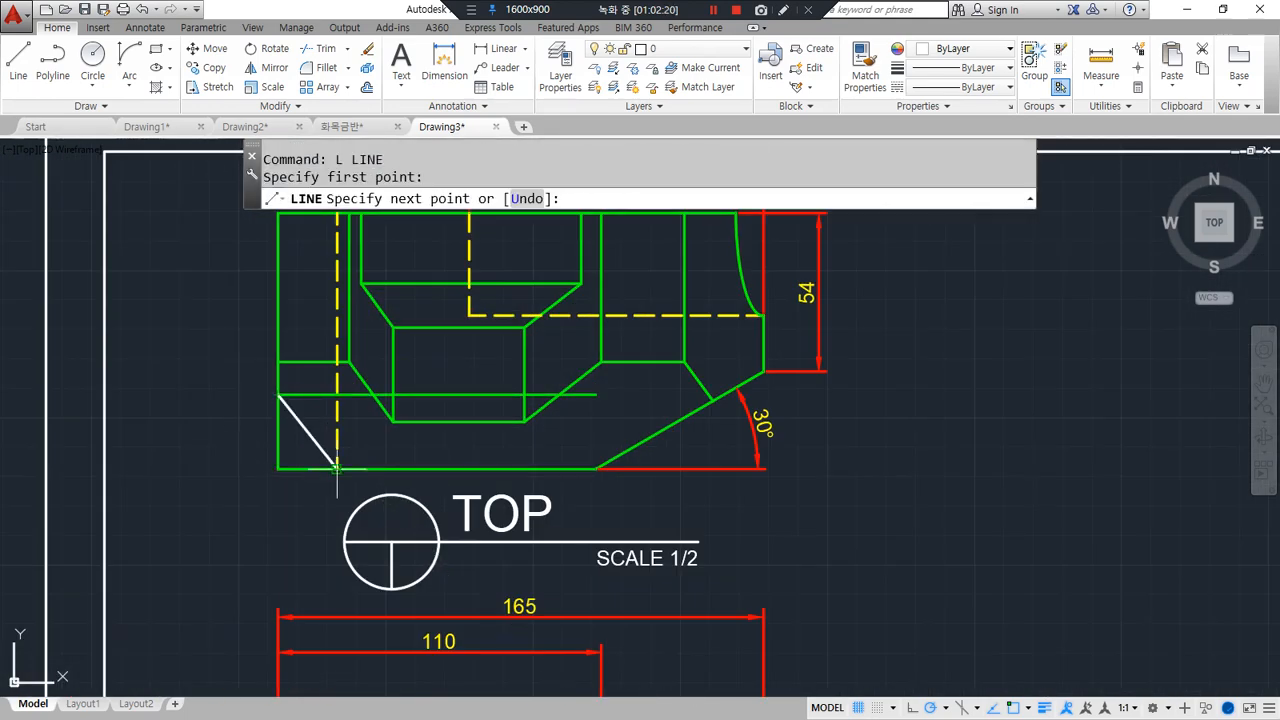
left_click(336, 468)
key("Escape")
left_click(294, 395)
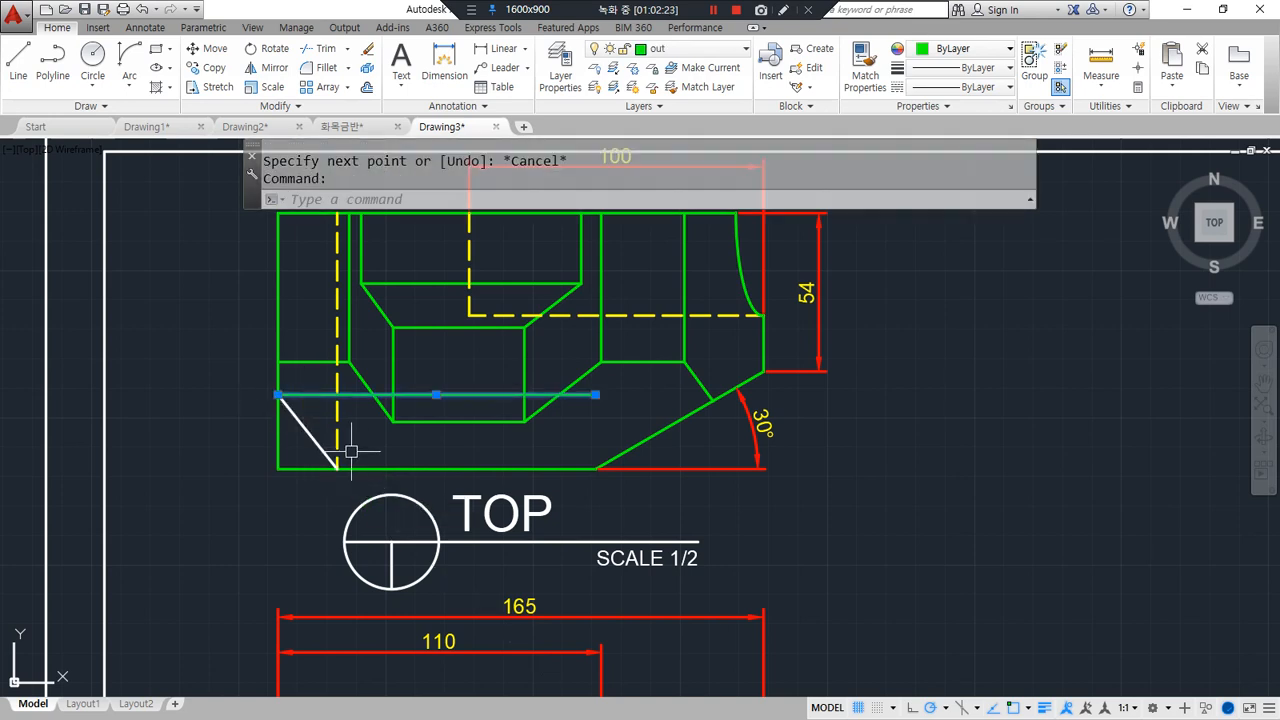
key("Delete")
Fillet the top view's bottom and left edges to the new diagonal line with zero radius to cut off the corner.
type("f")
key("Return")
left_click(350, 466)
left_click(310, 437)
key("Return")
left_click(279, 376)
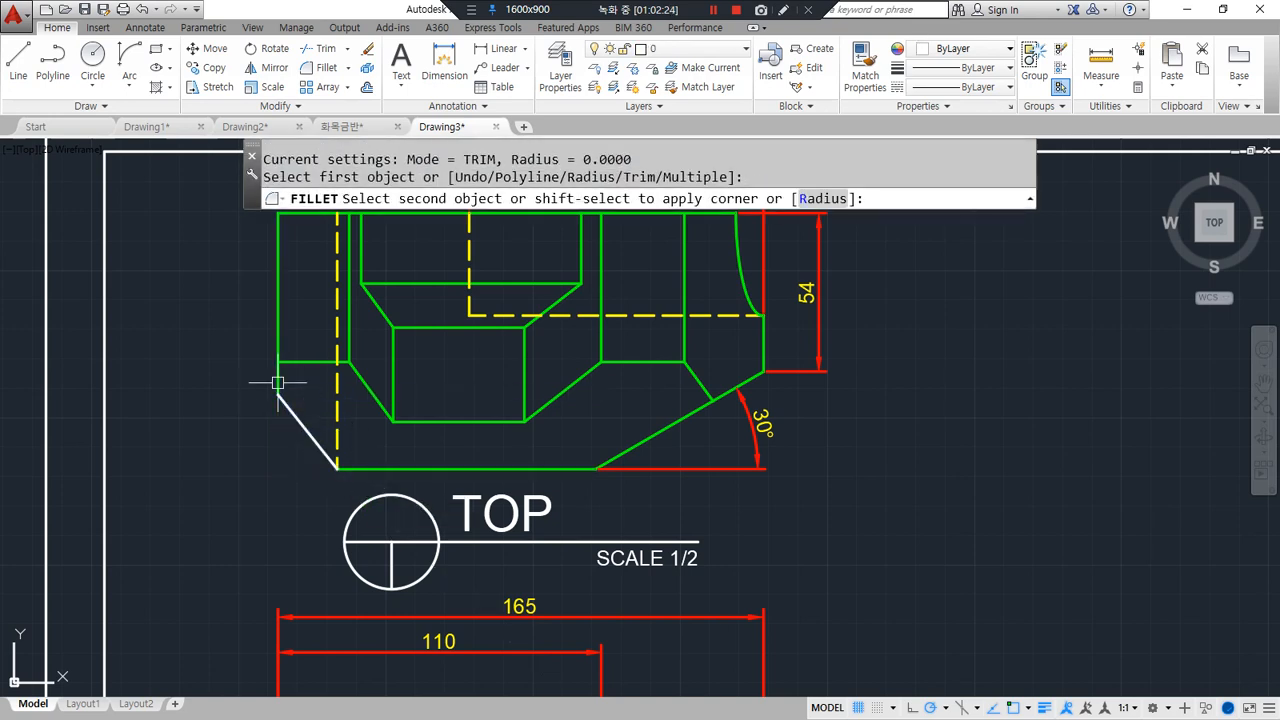
left_click(286, 393)
Match the new diagonal corner line's properties to the green bottom edge of the top view.
type("ma")
key("Return")
left_click(366, 467)
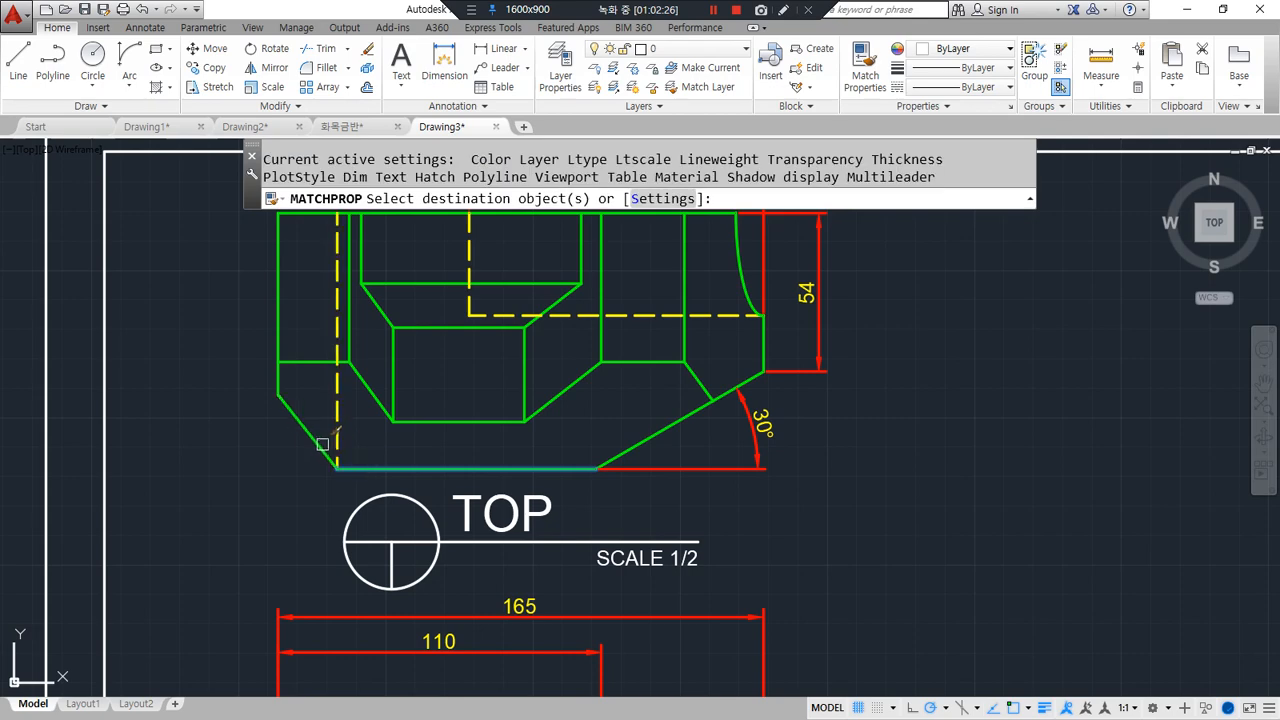
key("Return")
scroll(296, 457, "down", 4)
middle_click_drag(257, 457, 199, 381)
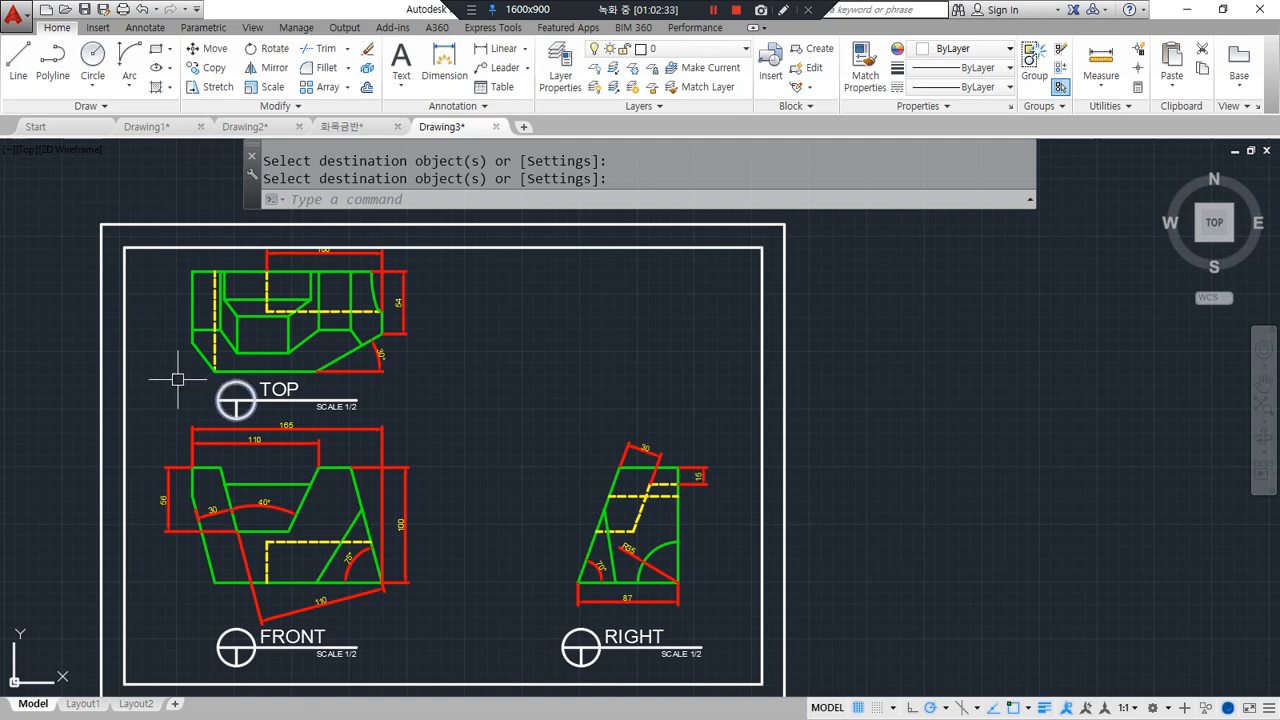
middle_click_drag(364, 393, 364, 423)
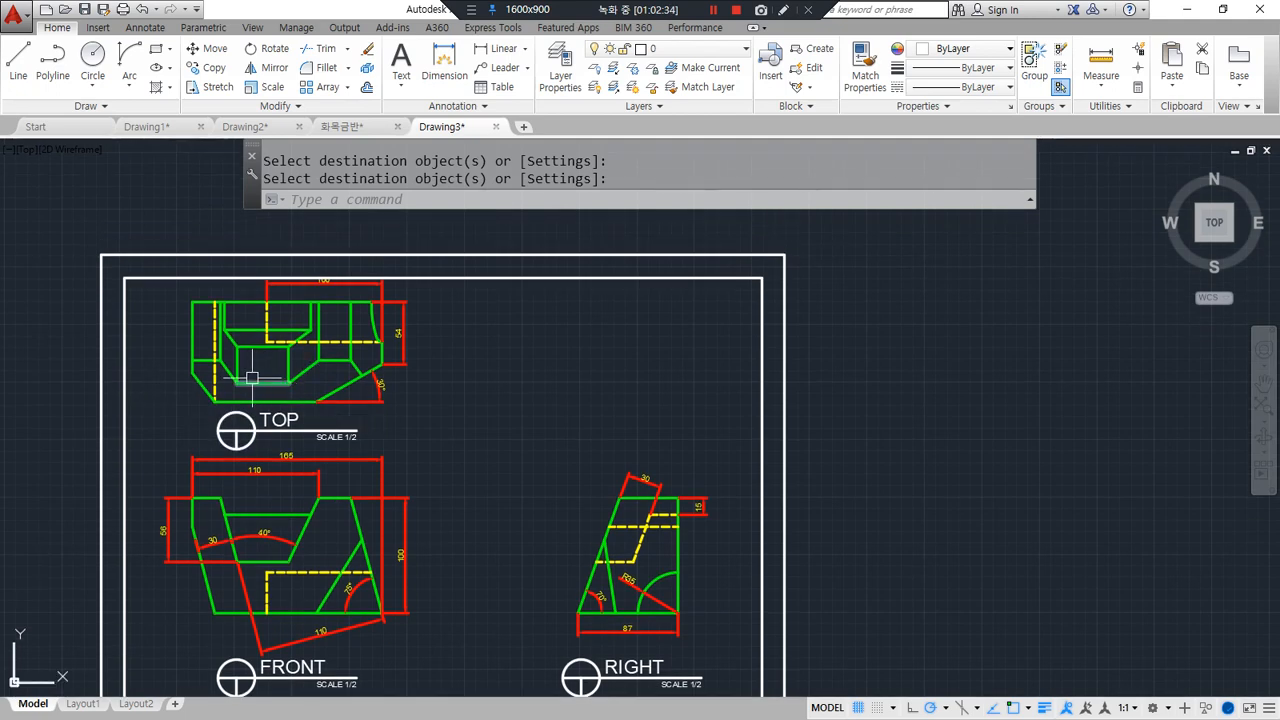
key("space")
key("space")
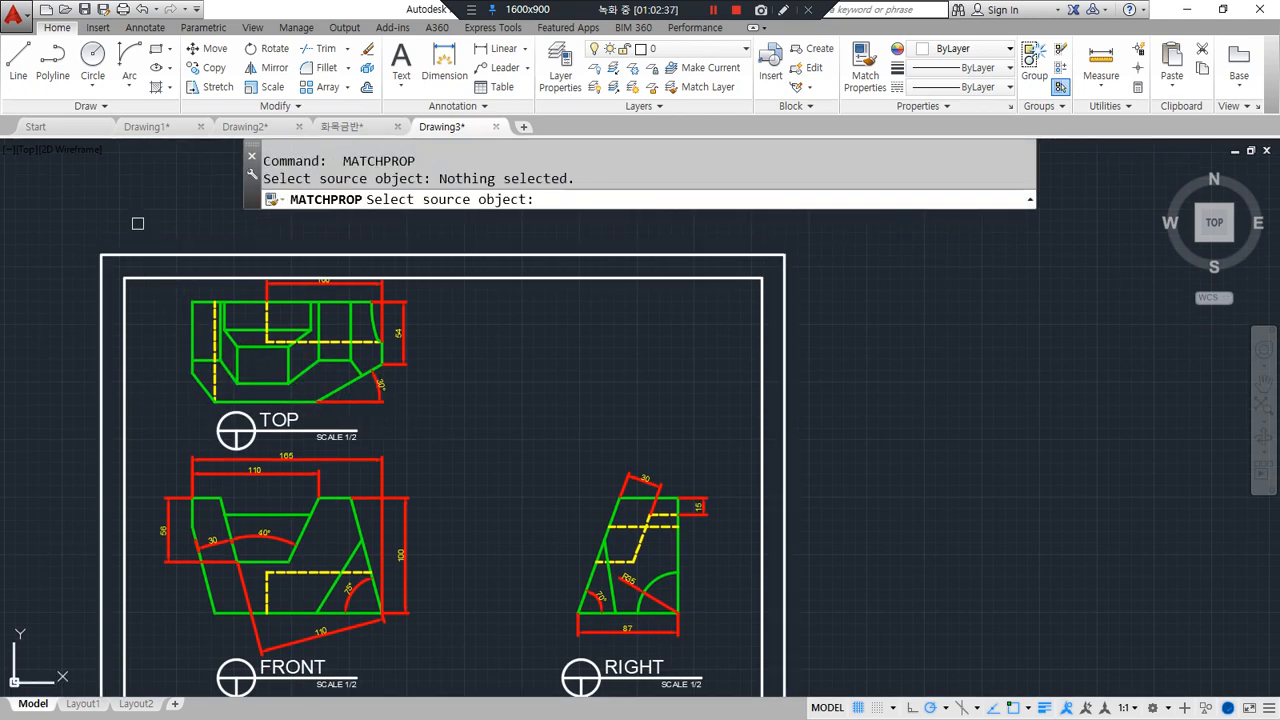
key("Escape")
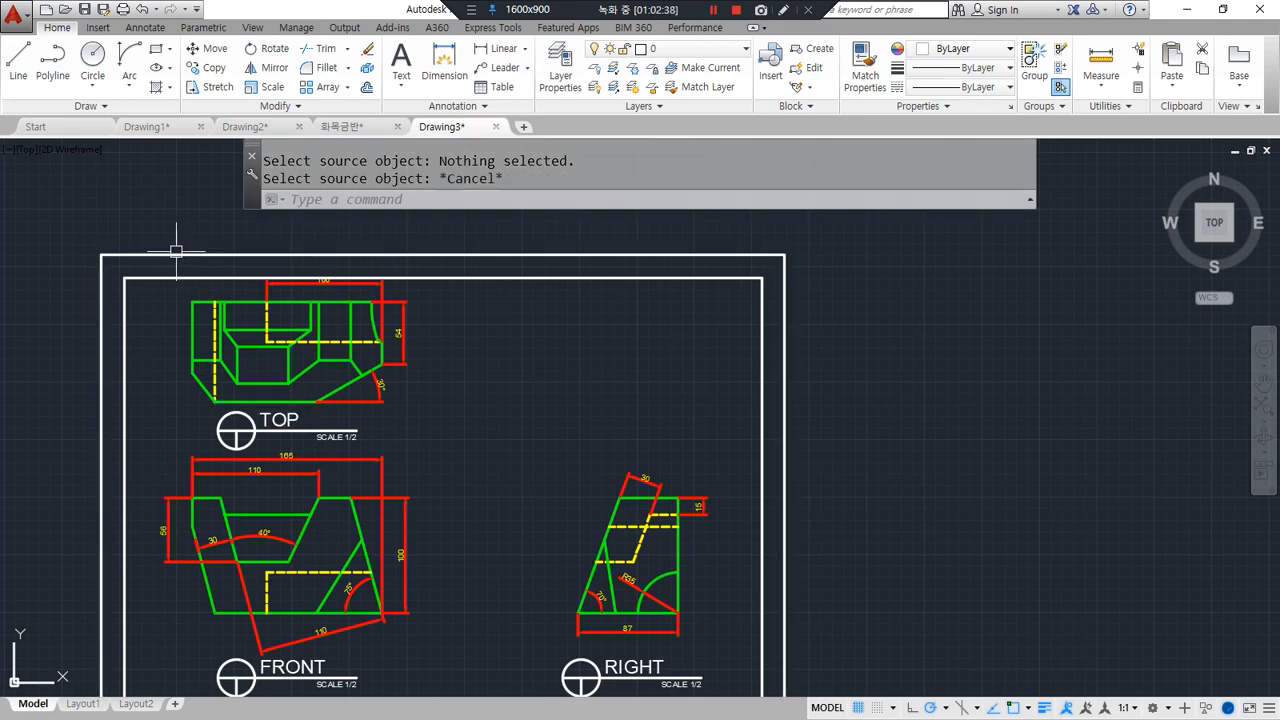
Move the top view and its dimensions about 5 units straight down, closer to the TOP title.
type("m")
key("space")
left_click(167, 208)
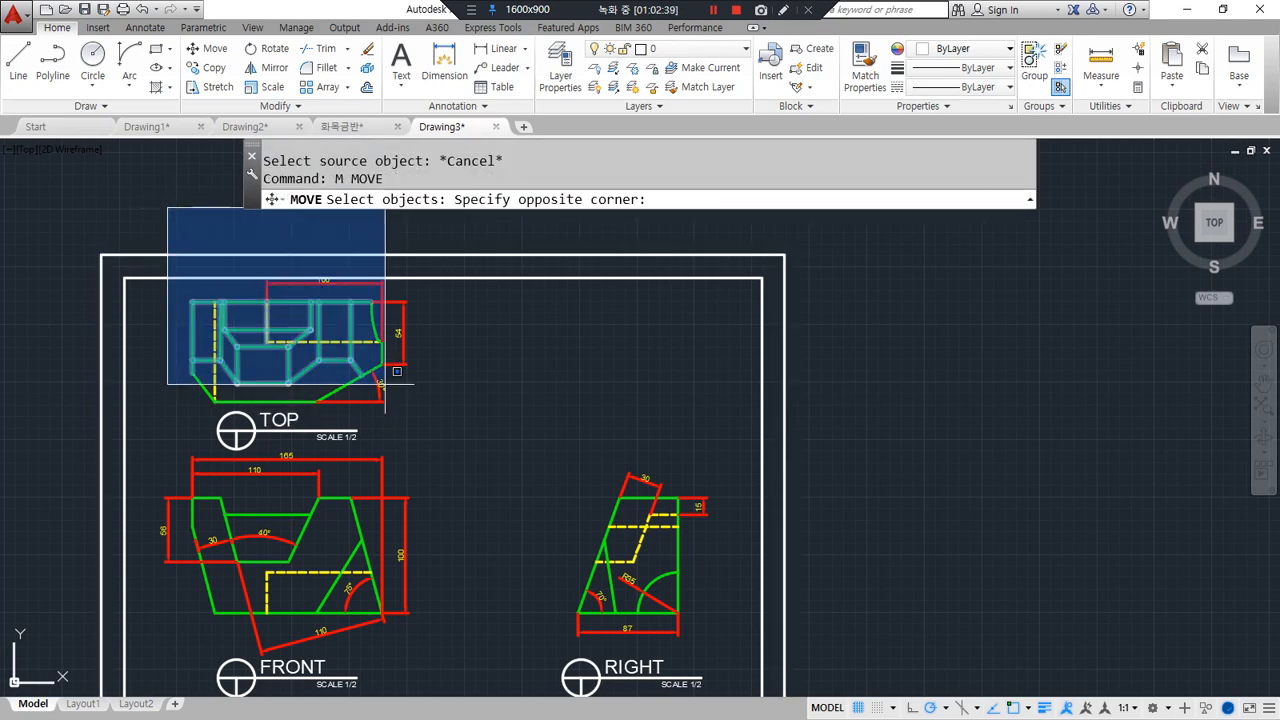
left_click(459, 393)
key("space")
left_click(447, 378)
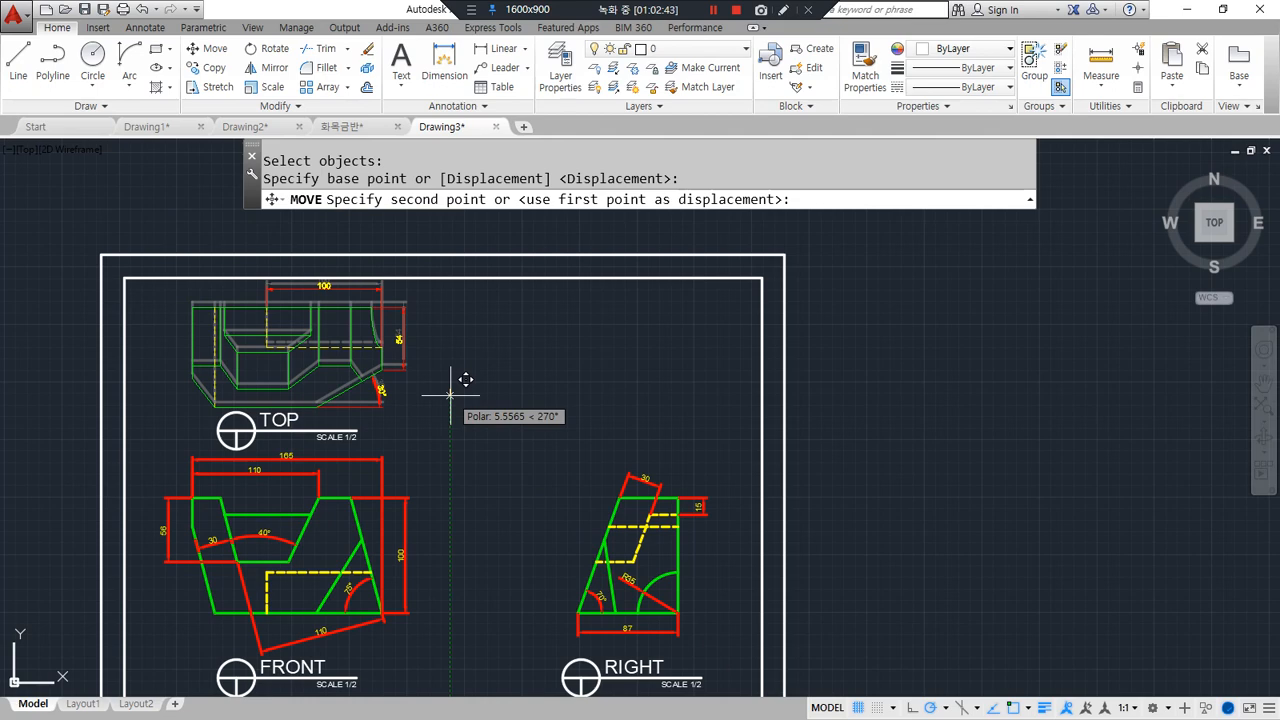
left_click(449, 393)
Move the top view together with its dimensions and TOP title slightly straight down.
key("space")
left_click(135, 218)
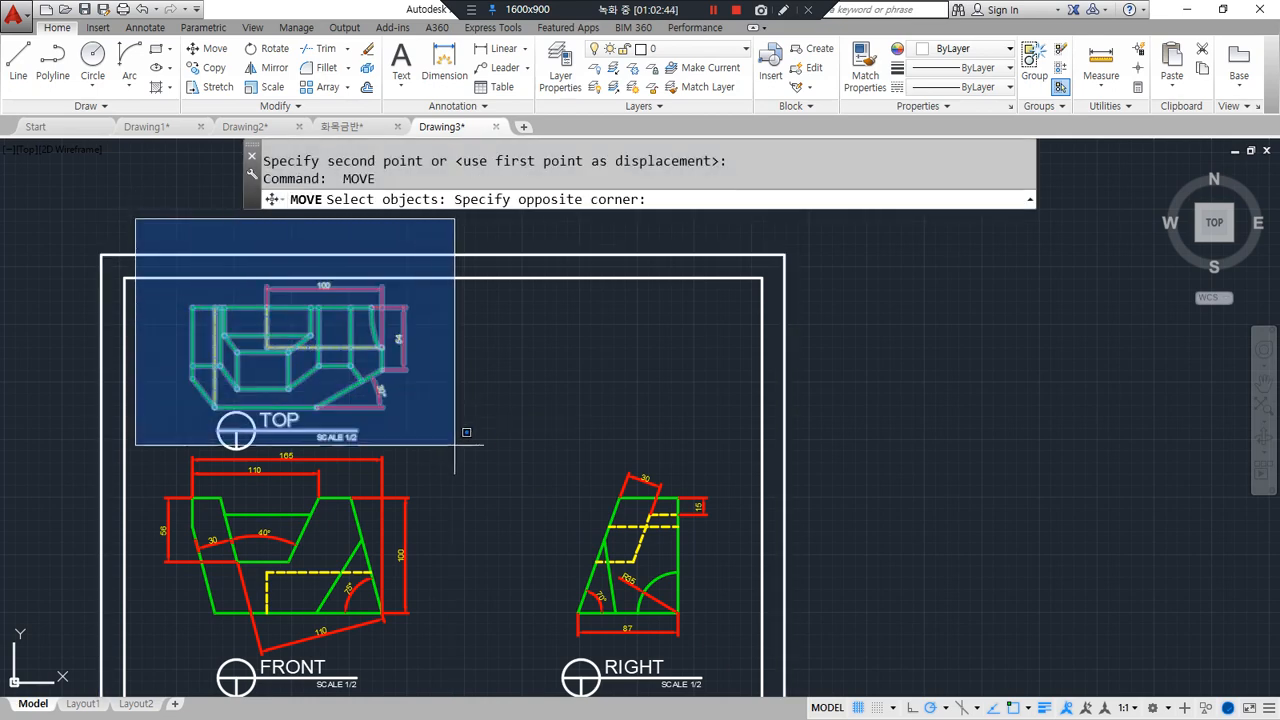
left_click(478, 448)
key("space")
left_click(479, 446)
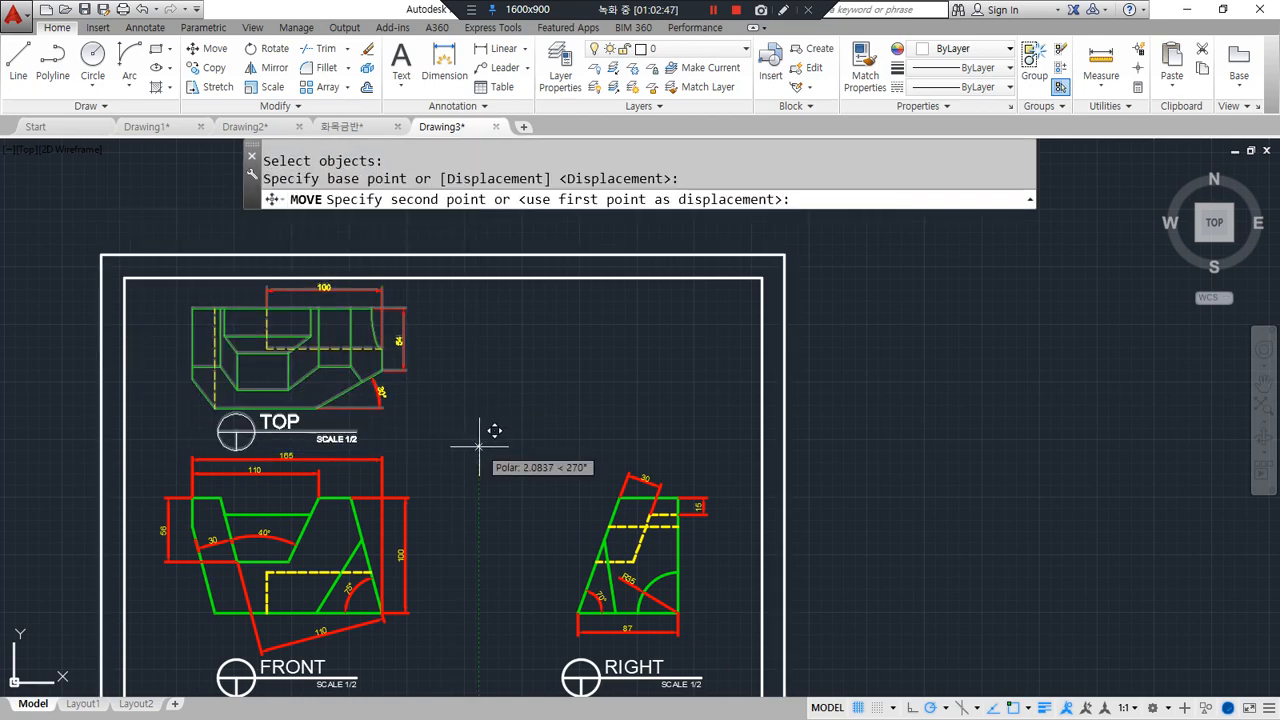
left_click(479, 447)
Move the top view with its title and the front view without its title slightly straight down.
key("space")
left_click(131, 216)
left_click(496, 643)
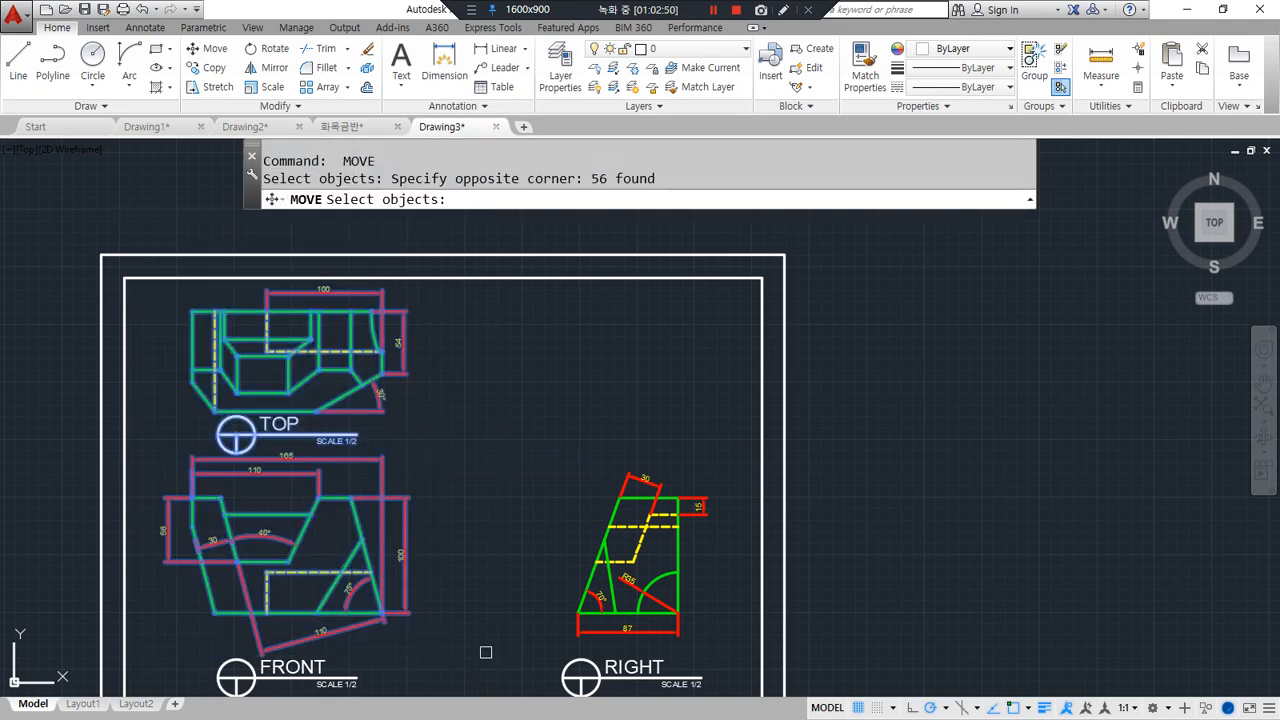
key("space")
left_click(478, 560)
left_click(472, 577)
middle_click_drag(472, 577, 443, 514)
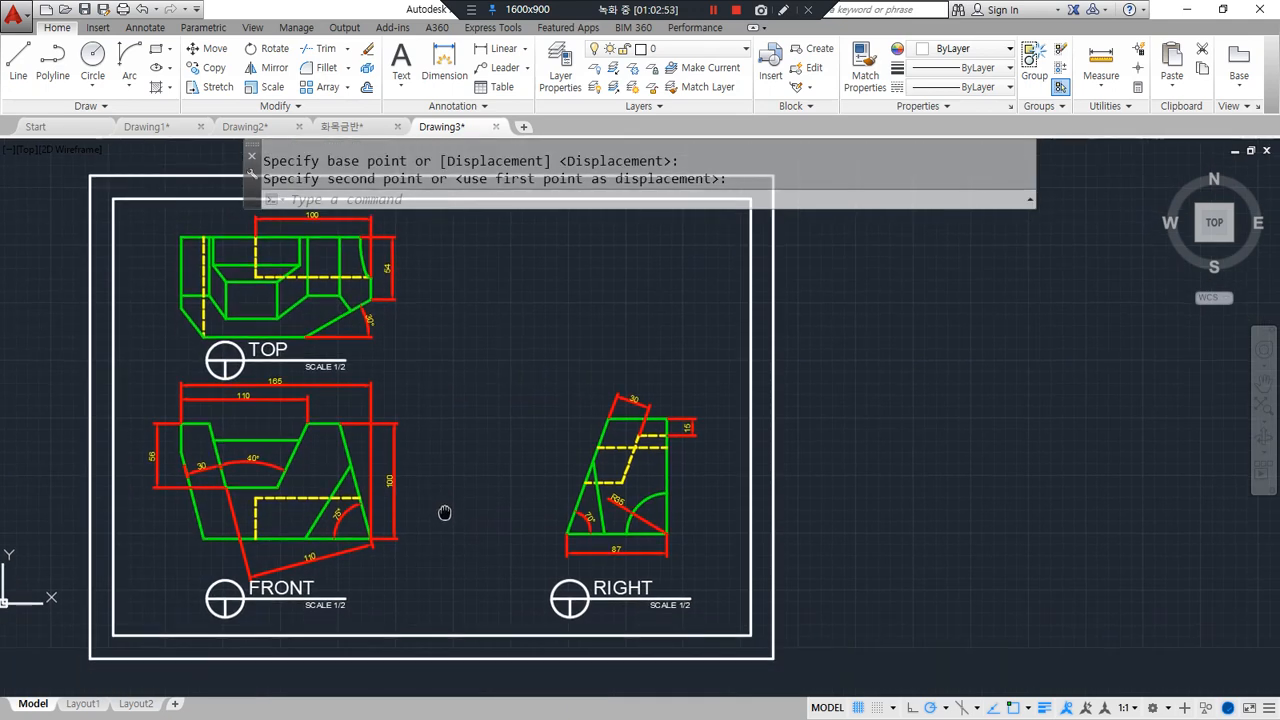
Move all three views with their dimensions and titles slightly straight down inside the sheet border.
key("space")
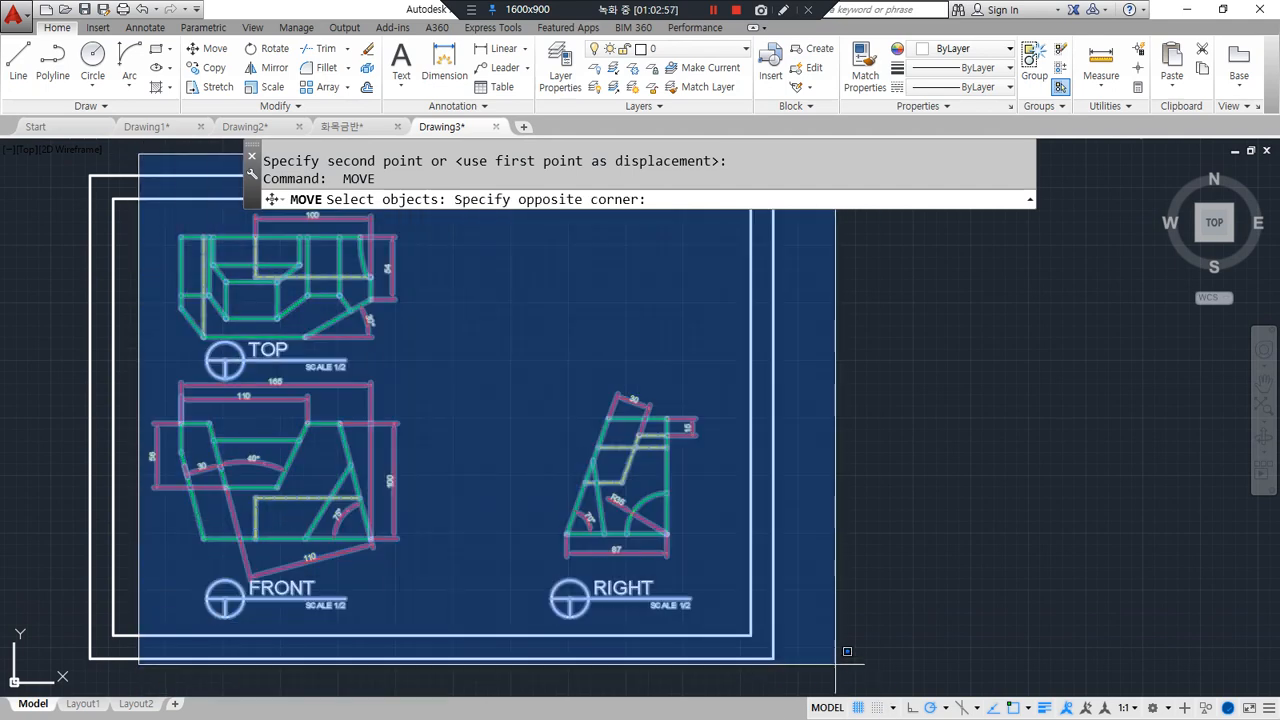
left_click(732, 670)
key("space")
left_click(835, 463)
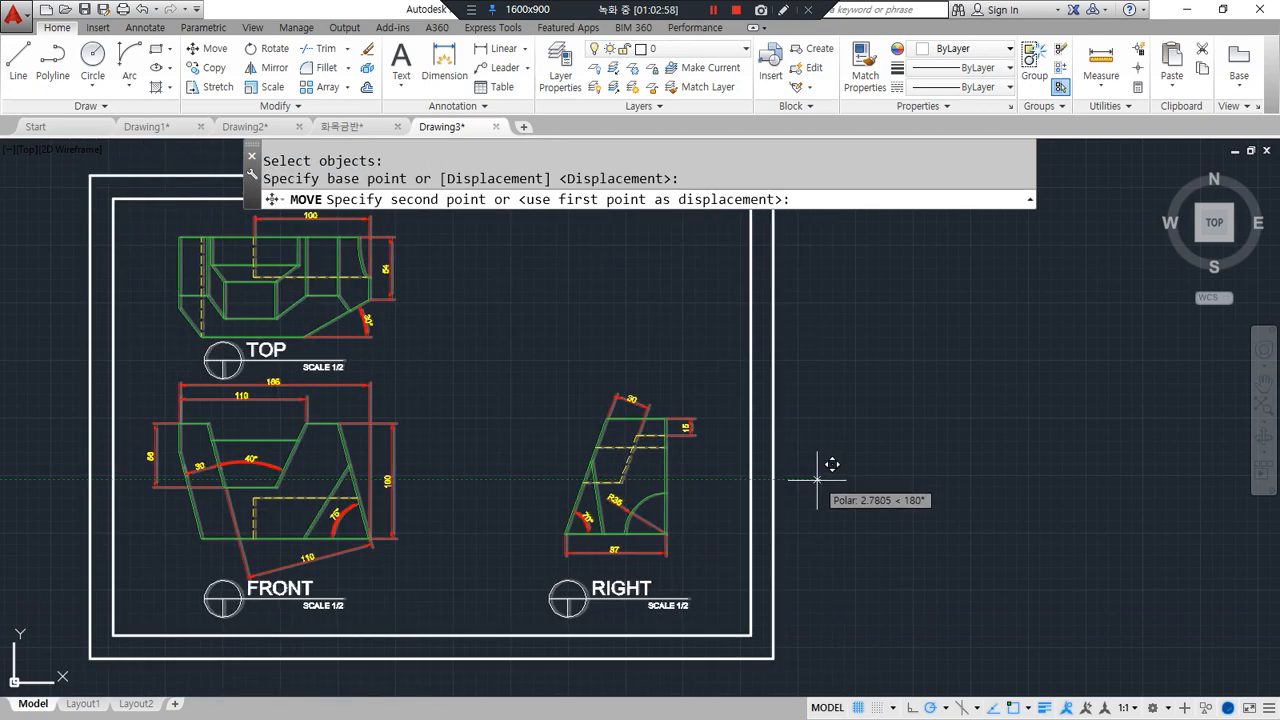
left_click(820, 485)
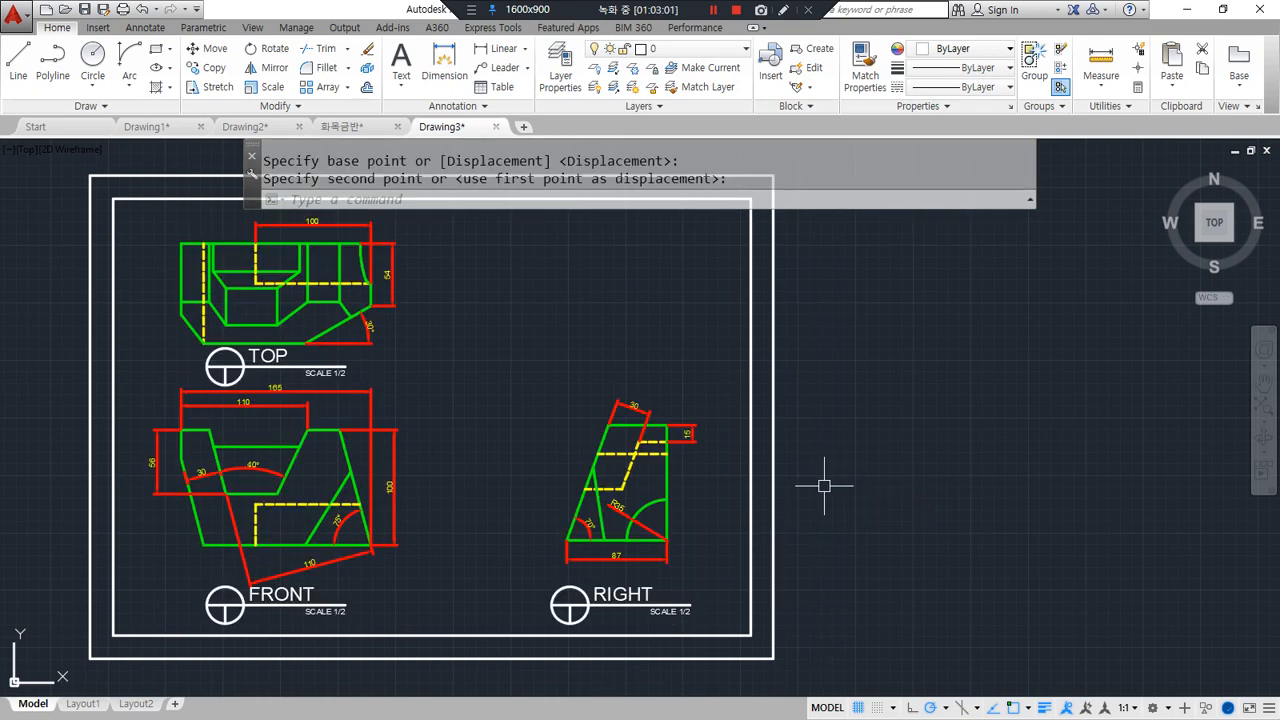
Move the top view and its dimensions slightly straight up, clear of the TOP title.
scroll(129, 286, "up", 3)
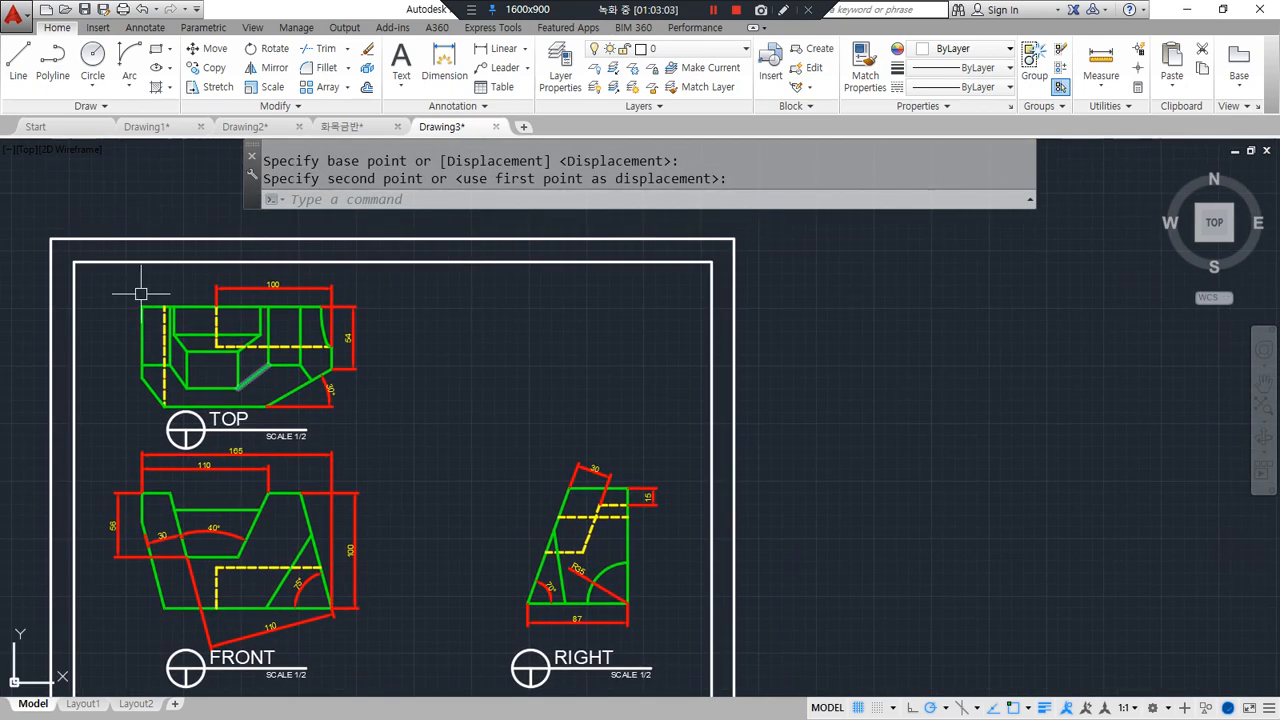
key("Return")
left_click(78, 175)
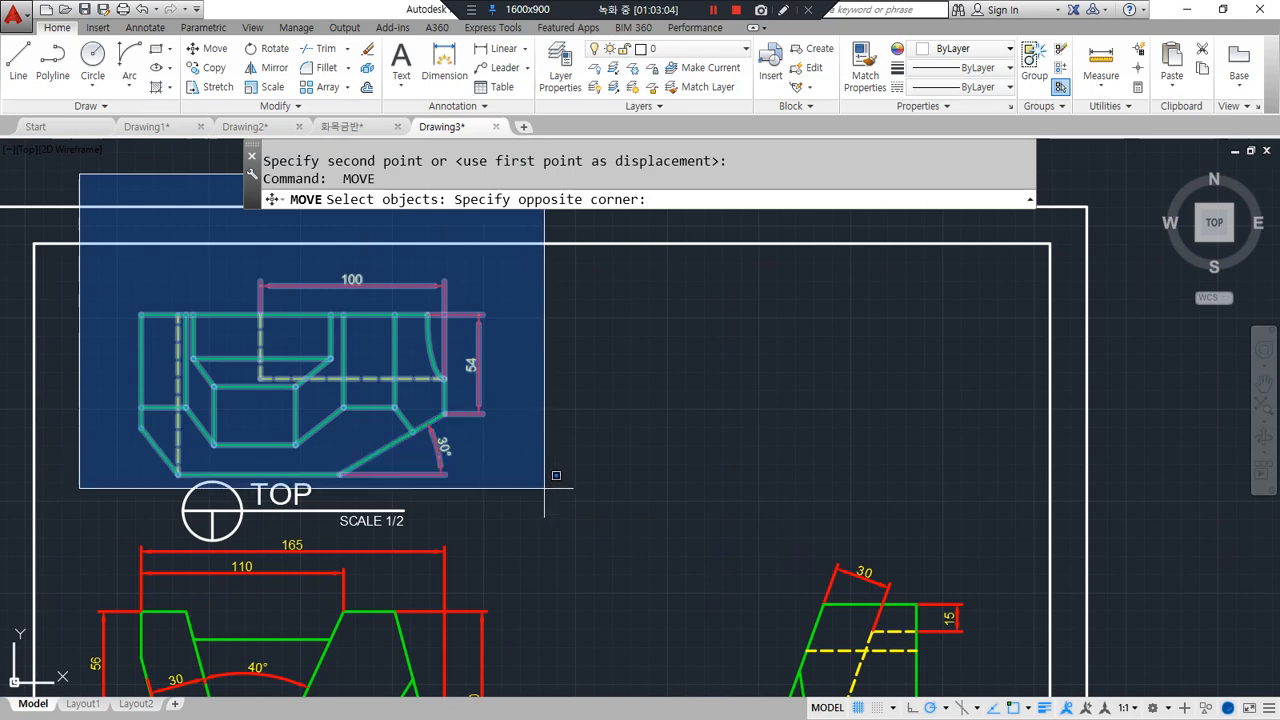
left_click(553, 487)
key("Return")
left_click(553, 487)
left_click(574, 466)
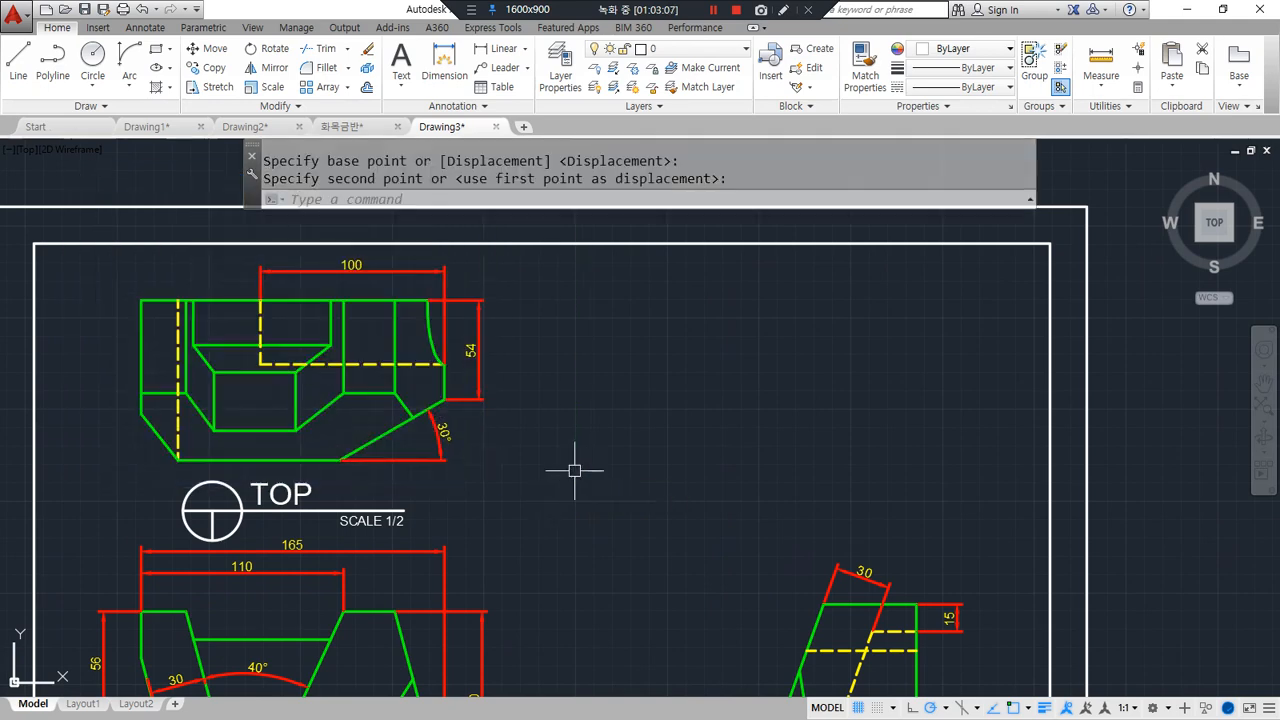
Zoom to the drawing extents to examine the arrangement of the views inside the border.
scroll(548, 487, "down", 5)
middle_click_drag(548, 487, 454, 472)
scroll(461, 519, "up", 2)
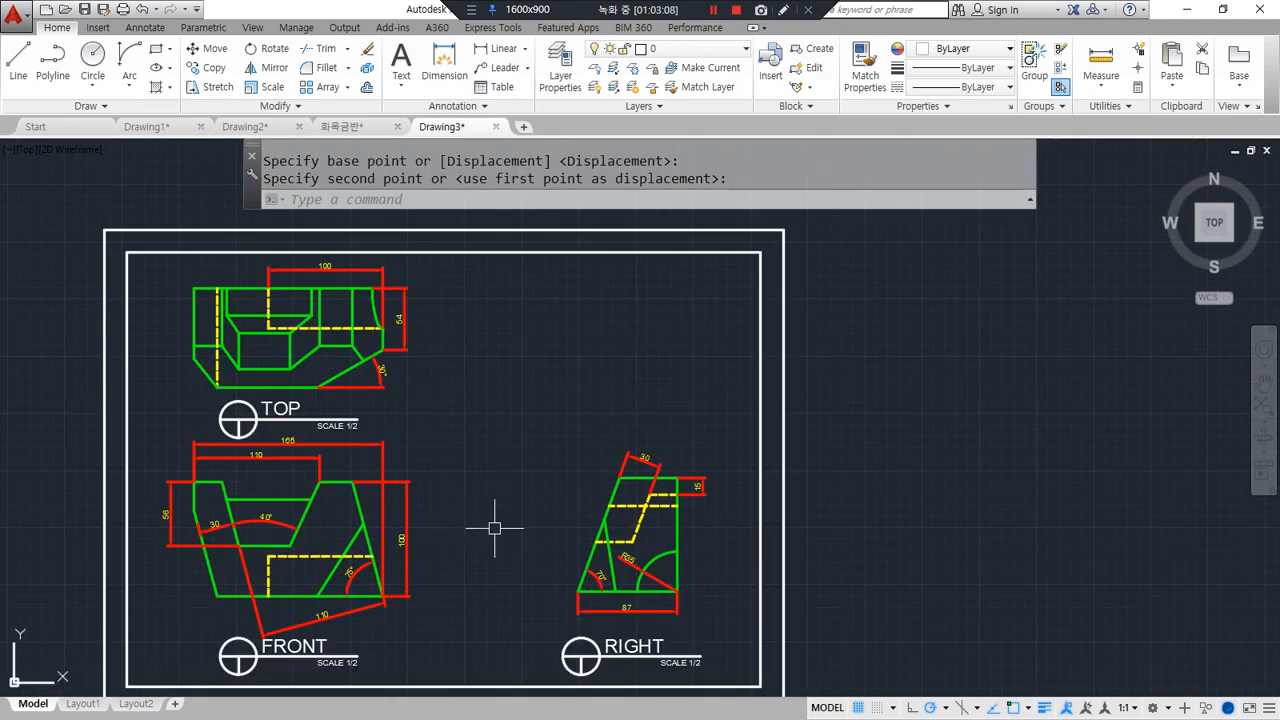
type("z")
key("Return")
type("e")
key("Return")
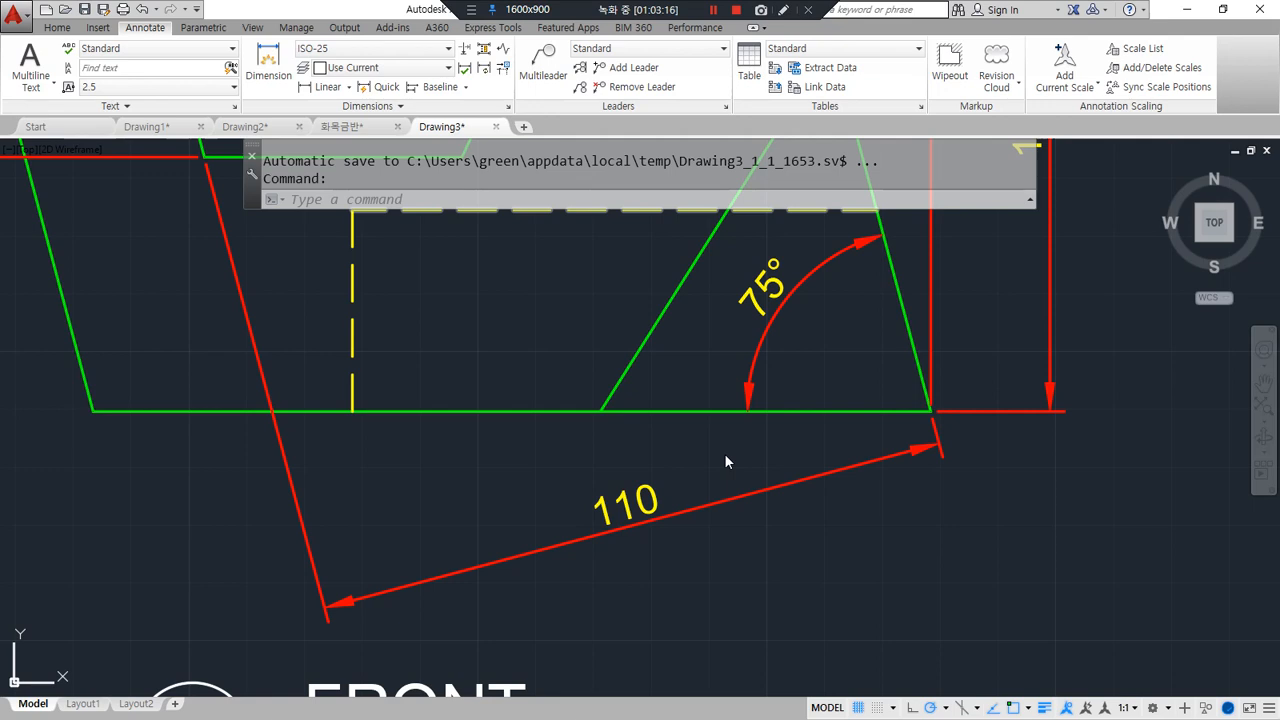
Erase the slanted 110 dimension below the front view.
left_click(698, 504)
type("e")
key("Return")
scroll(530, 415, "down", 3)
middle_click_drag(526, 409, 523, 444)
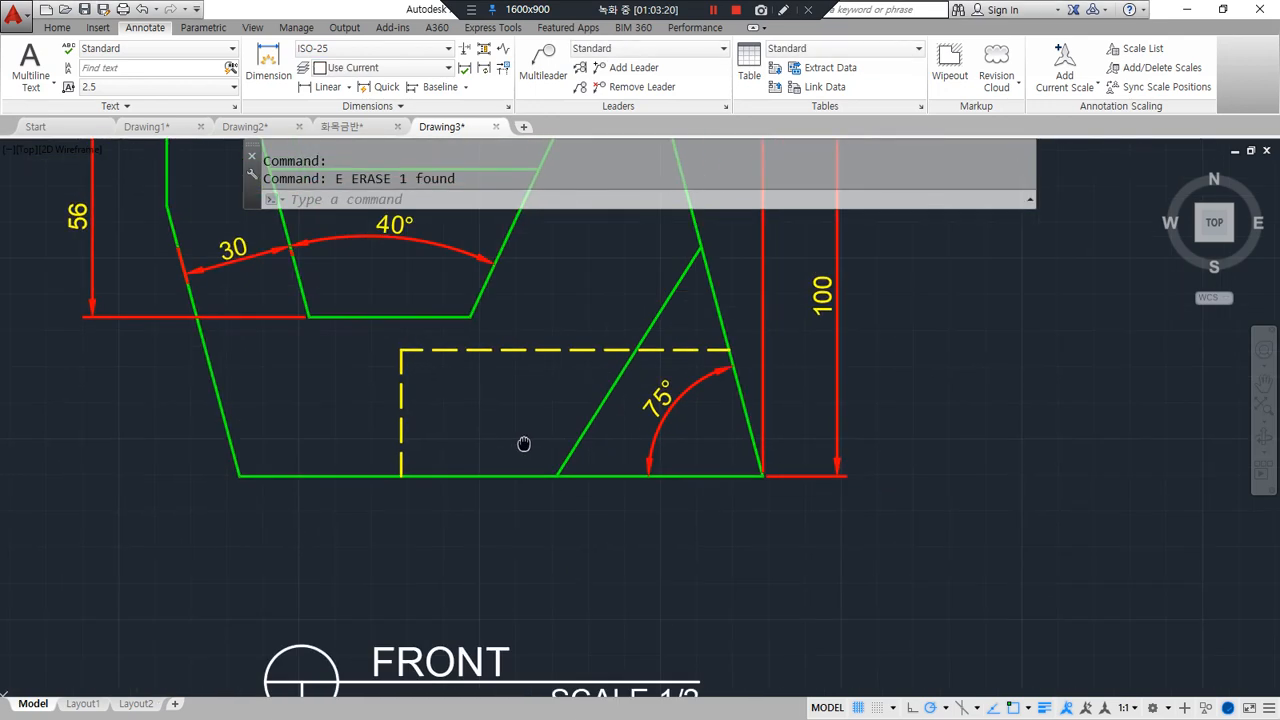
Add a linear dimension rotated to -75° from the front view's lower-right corner to the notch's lower-left corner, placed below the view.
left_click(320, 87)
left_click(739, 476)
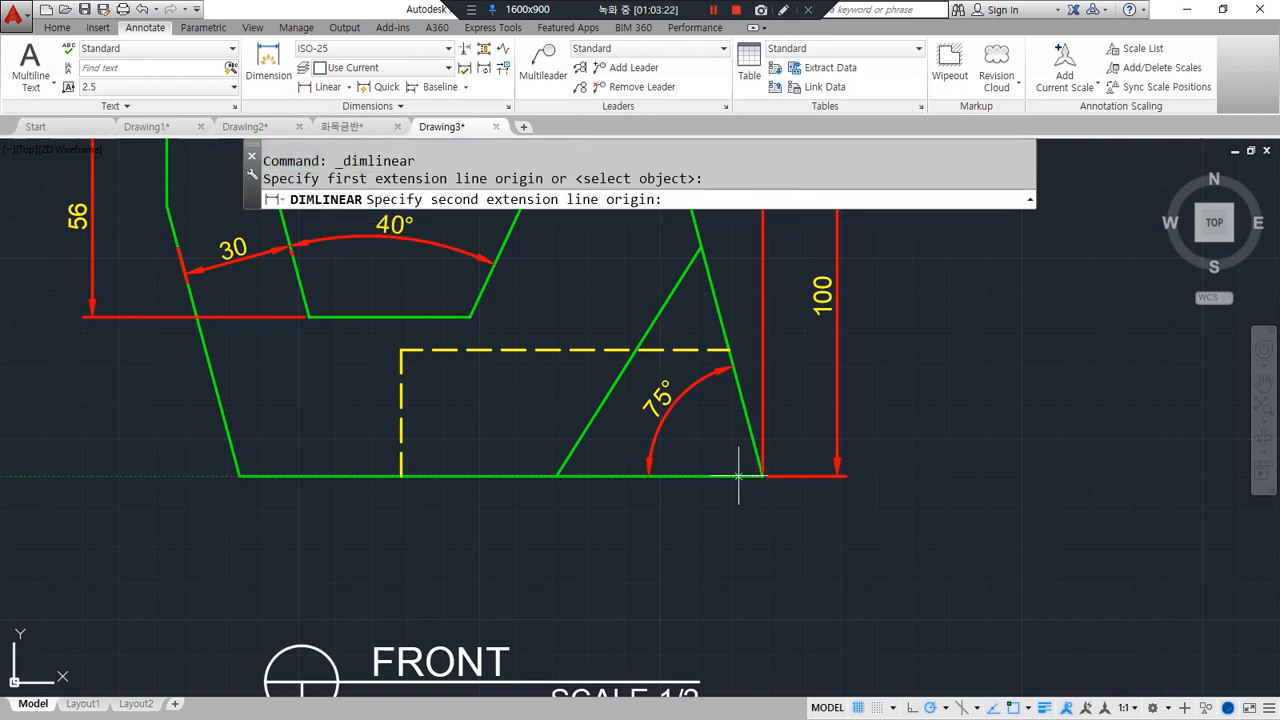
left_click(310, 318)
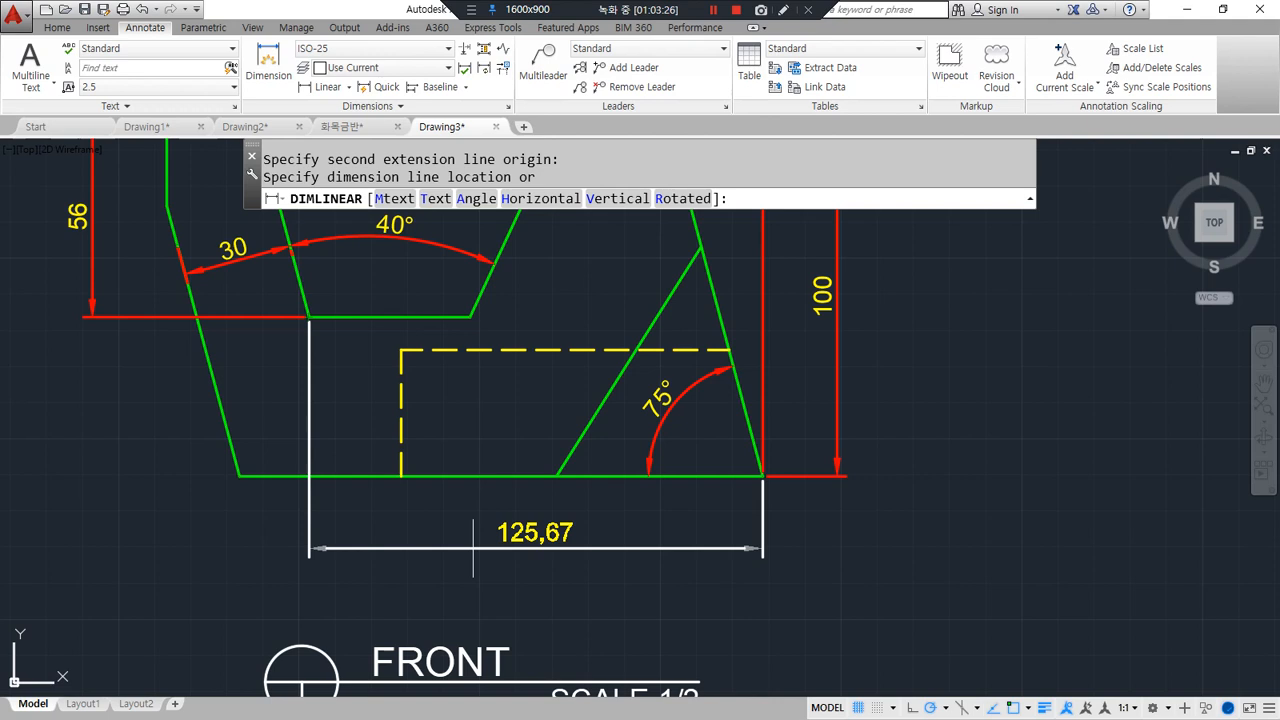
type("R")
key("Return")
type("-7")
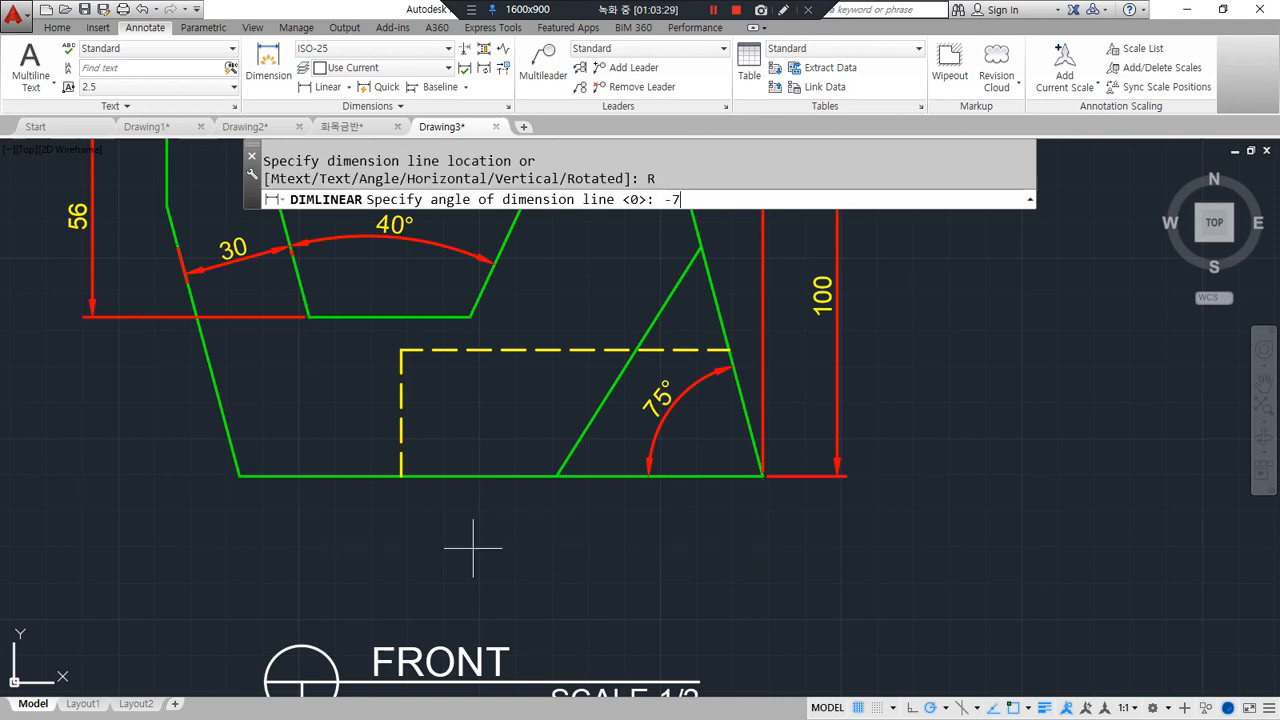
type("5")
key("Return")
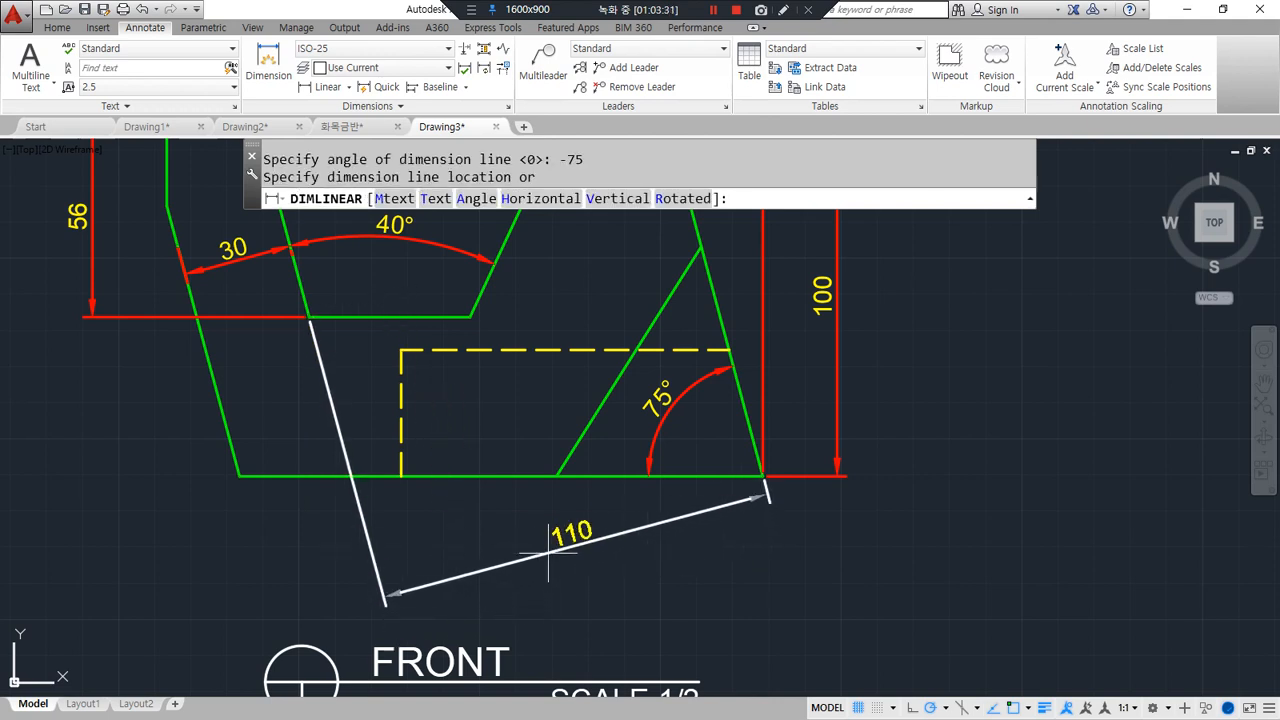
left_click(548, 550)
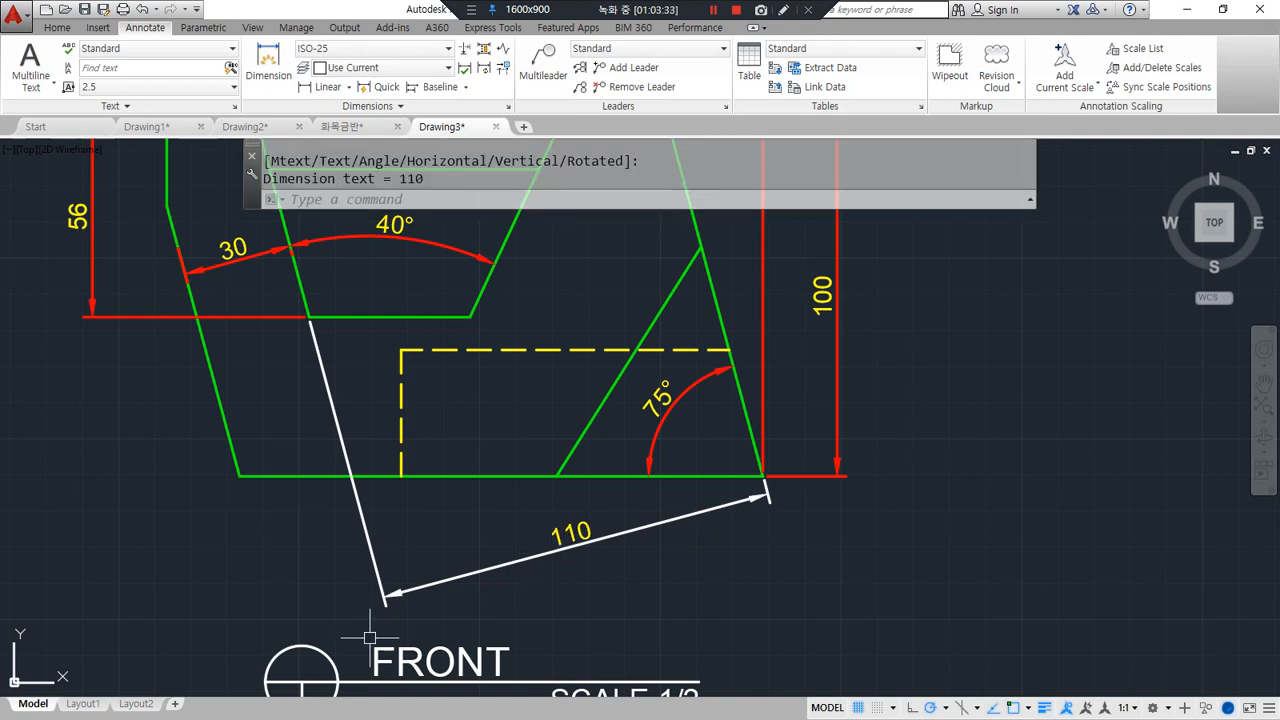
Match the new slanted dimension's properties to the front view's vertical 100 dimension.
type("ma")
key("Return")
left_click(828, 471)
left_click(668, 524)
key("Return")
middle_click_drag(376, 483, 422, 559)
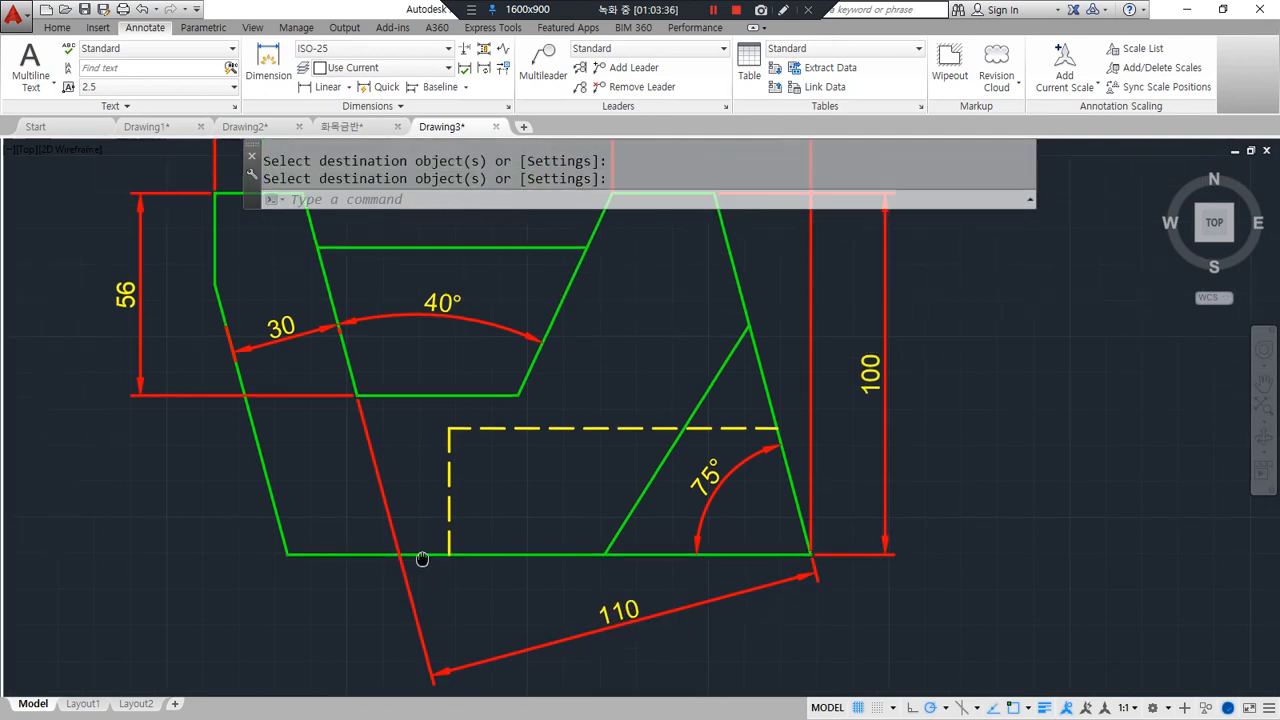
Erase the slanted 30 dimension between the front view's left edge and the notch.
left_click(266, 341)
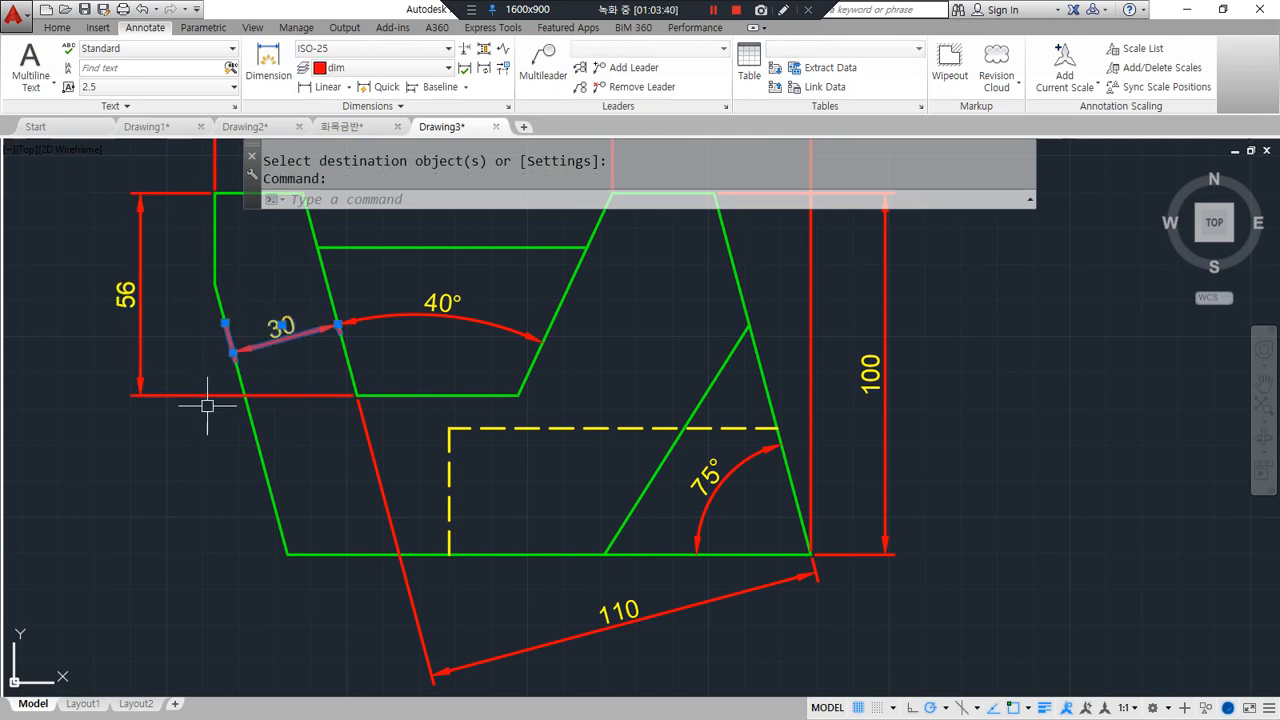
type("e")
key("Return")
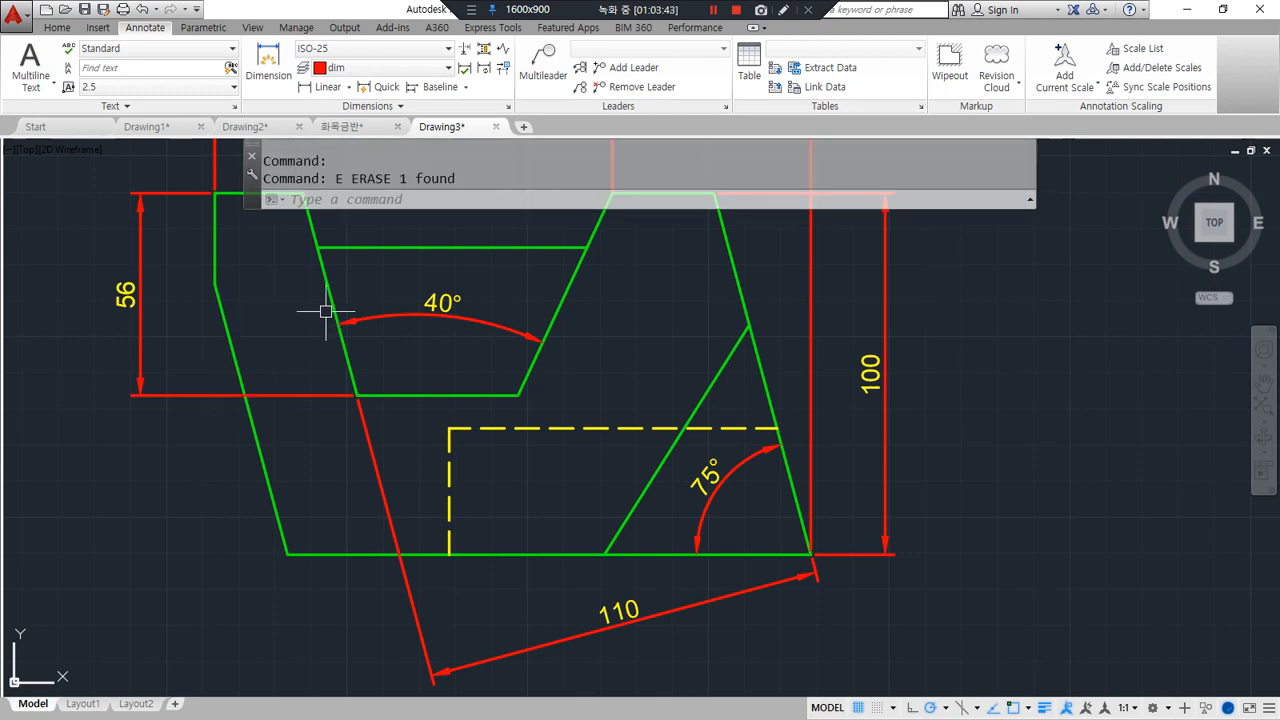
Add an aligned dimension from the notch's left edge perpendicular to the front view's slanted left edge.
left_click(348, 87)
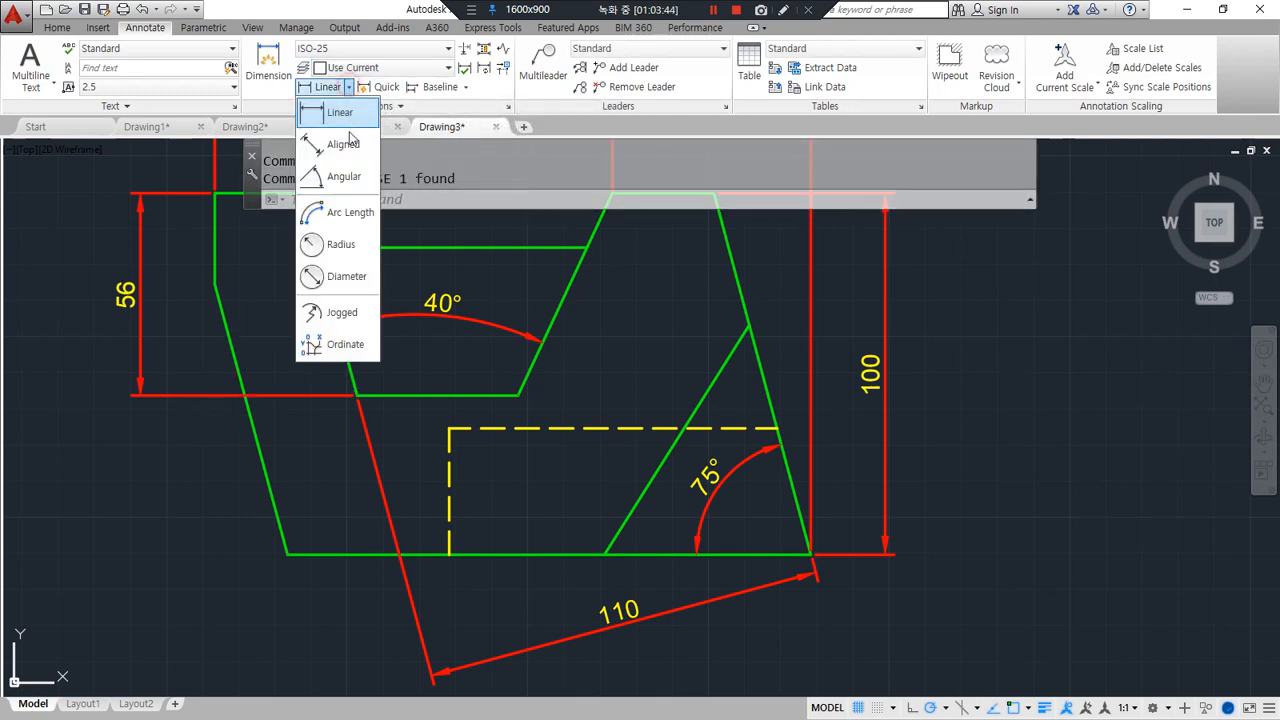
left_click(344, 150)
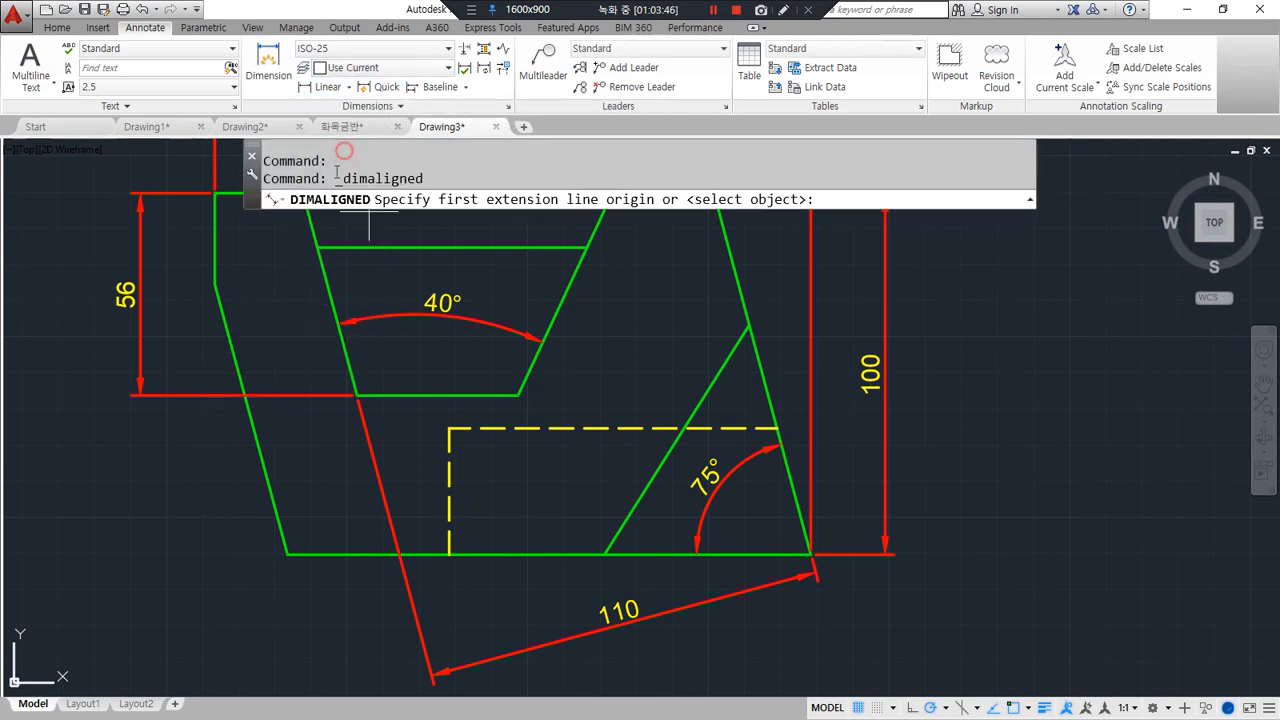
left_click(331, 298)
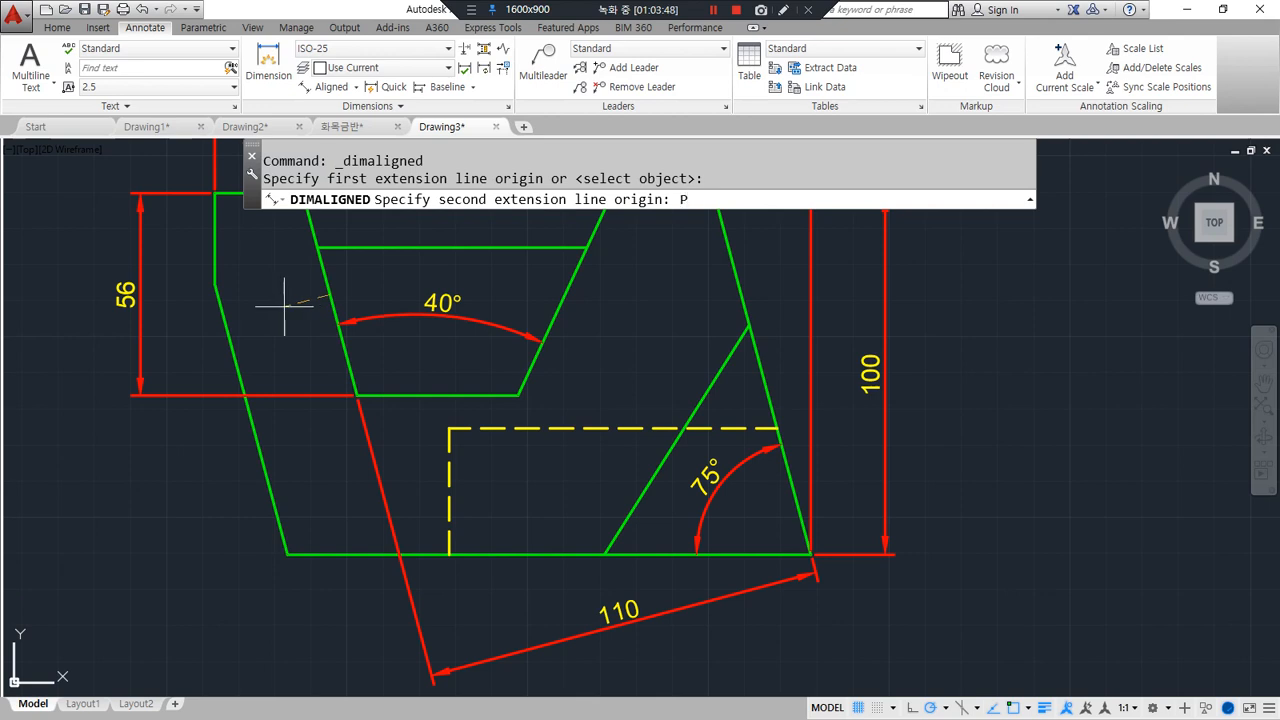
type("PER")
key("Return")
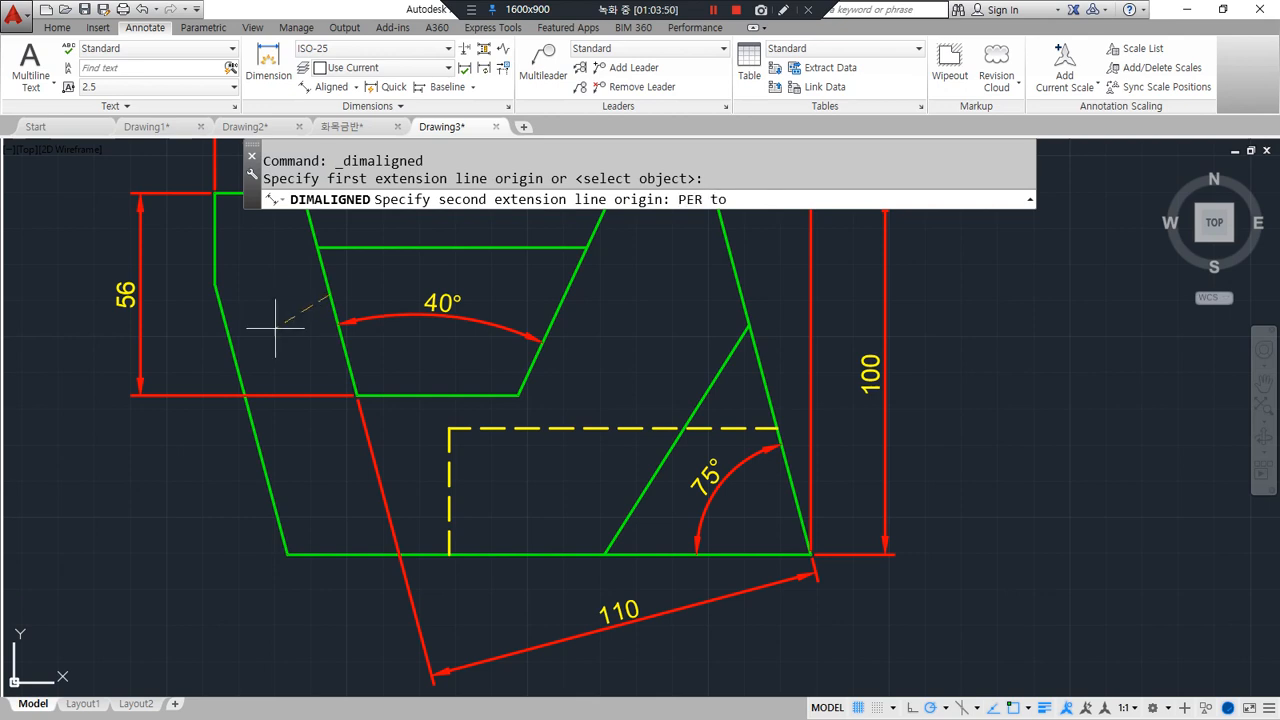
left_click(225, 345)
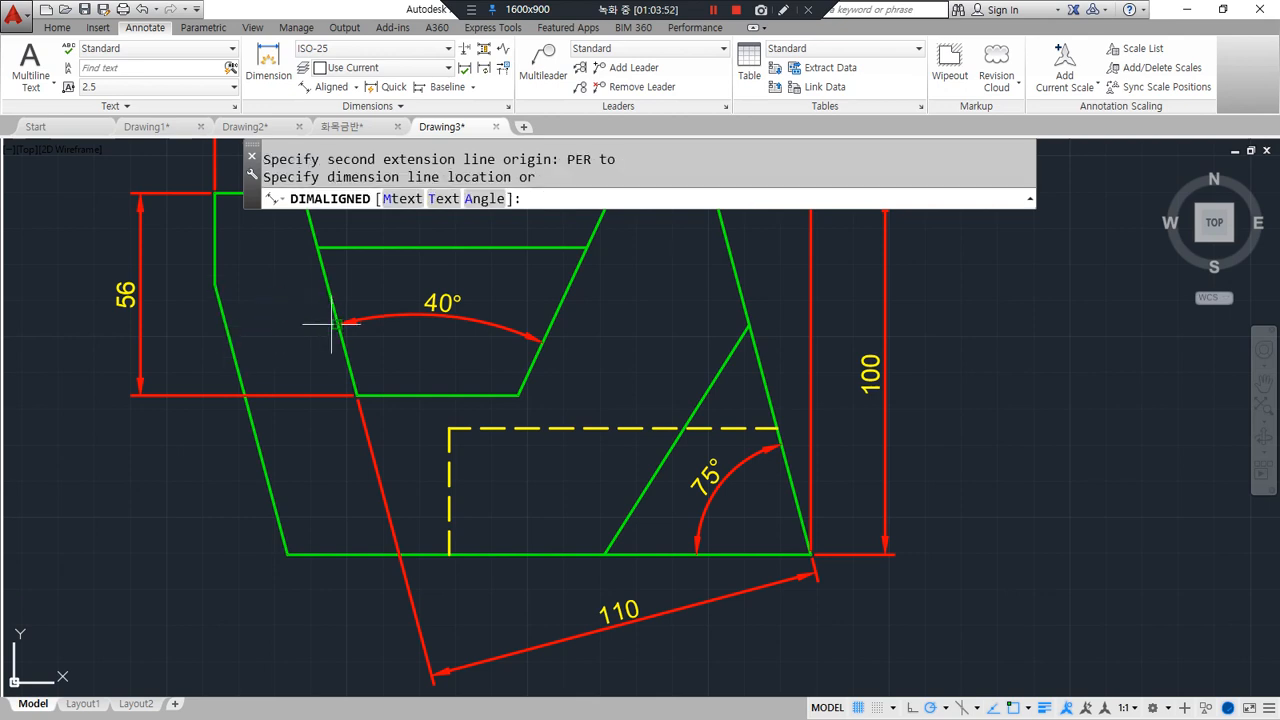
left_click(300, 332)
Match the new aligned dimension's properties to the notch's 40° angular dimension.
type("MA")
key("Return")
left_click(371, 300)
left_click(376, 316)
left_click(289, 332)
key("Return")
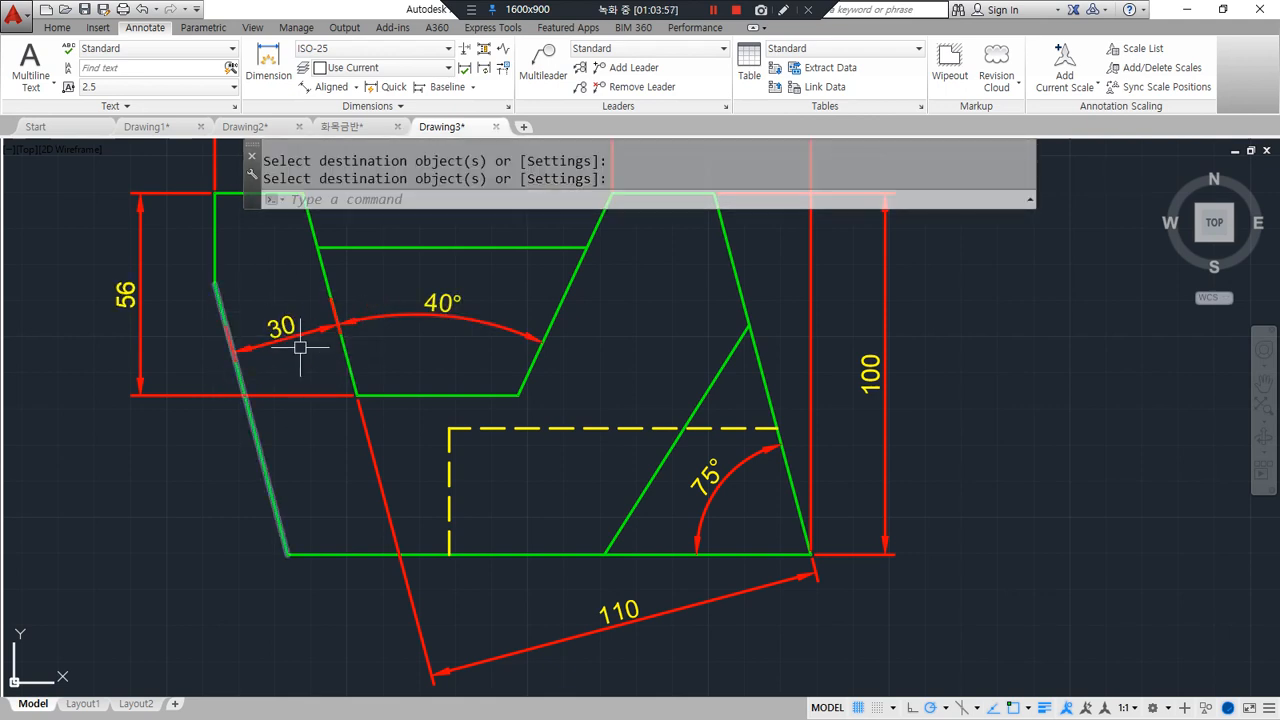
Erase the slanted 30 dimension above the right view.
scroll(212, 323, "down", 4)
middle_click_drag(223, 310, 155, 466)
scroll(738, 374, "up", 6)
mouse_move(537, 555)
left_mouse_down()
mouse_move(506, 409)
mouse_move(663, 526)
mouse_move(605, 522)
left_mouse_up()
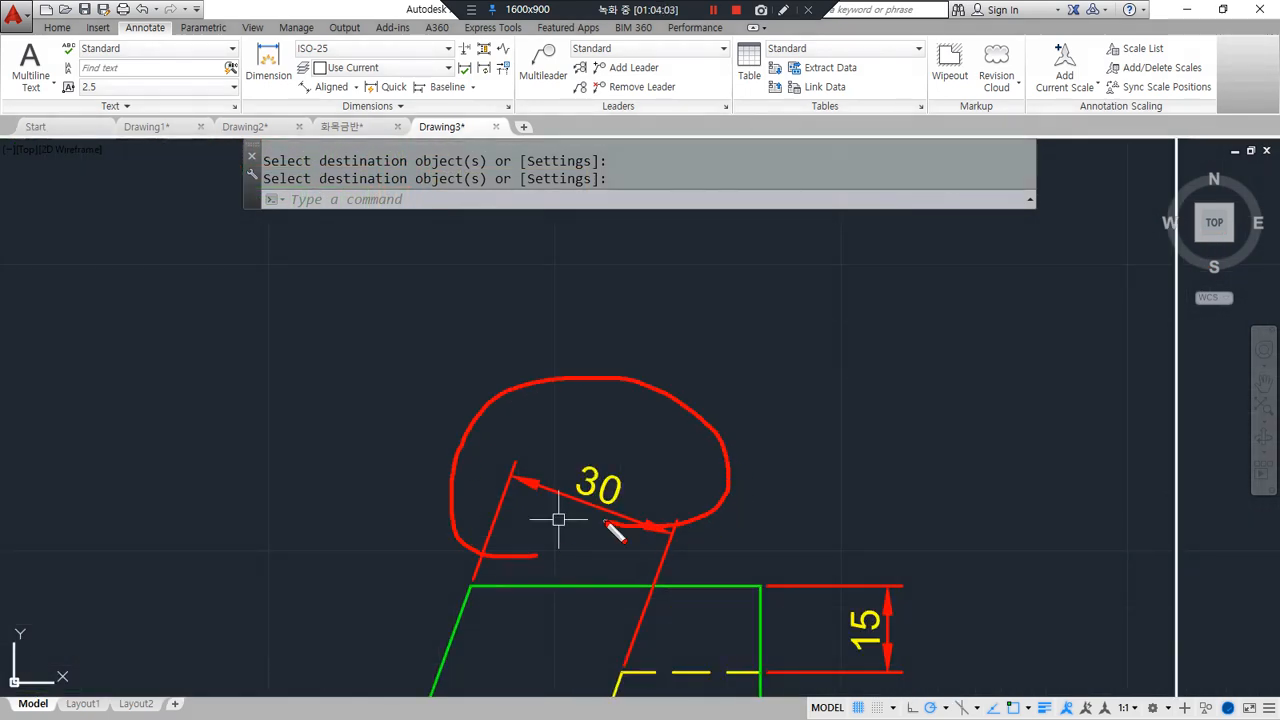
key("Escape")
scroll(576, 496, "down", 2)
middle_click_drag(596, 555, 581, 332)
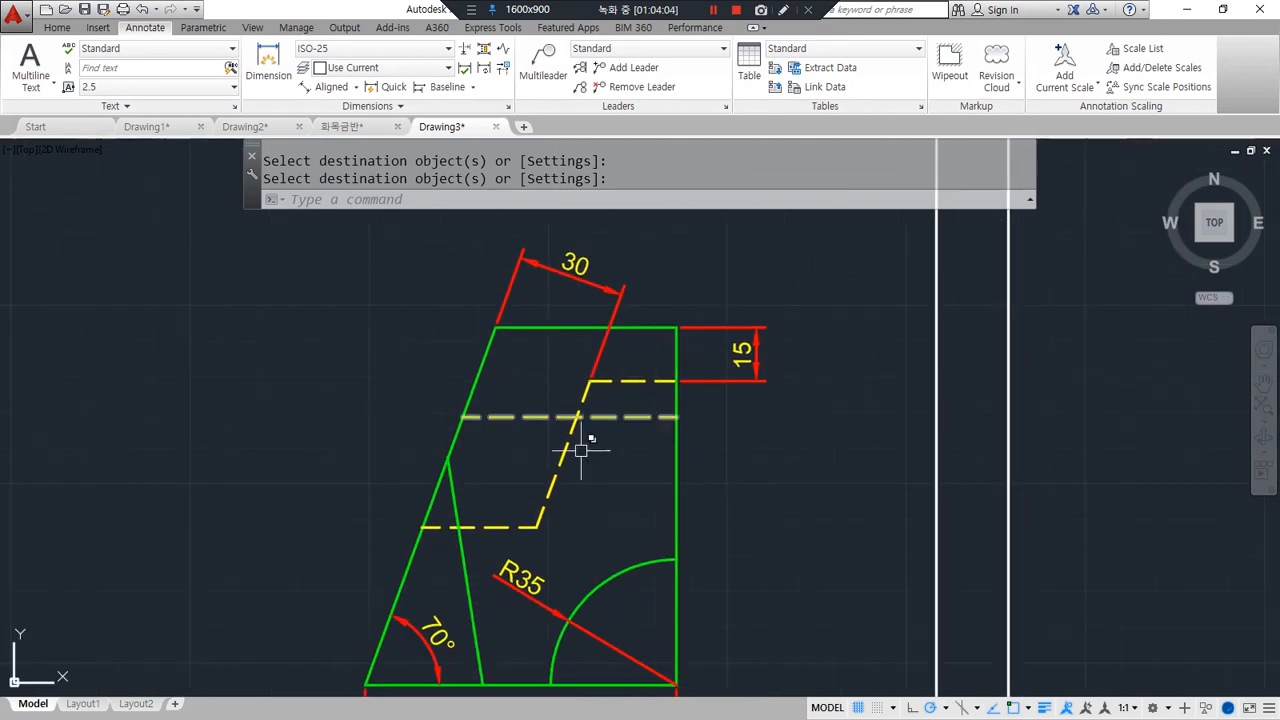
middle_click_drag(449, 407, 441, 457)
key("Return")
left_click(543, 335)
type("e")
key("Return")
Add a linear dimension rotated to 70° from the right view's upper-left corner to the hidden line's upper corner, placed above the view.
left_click(328, 87)
left_click(355, 87)
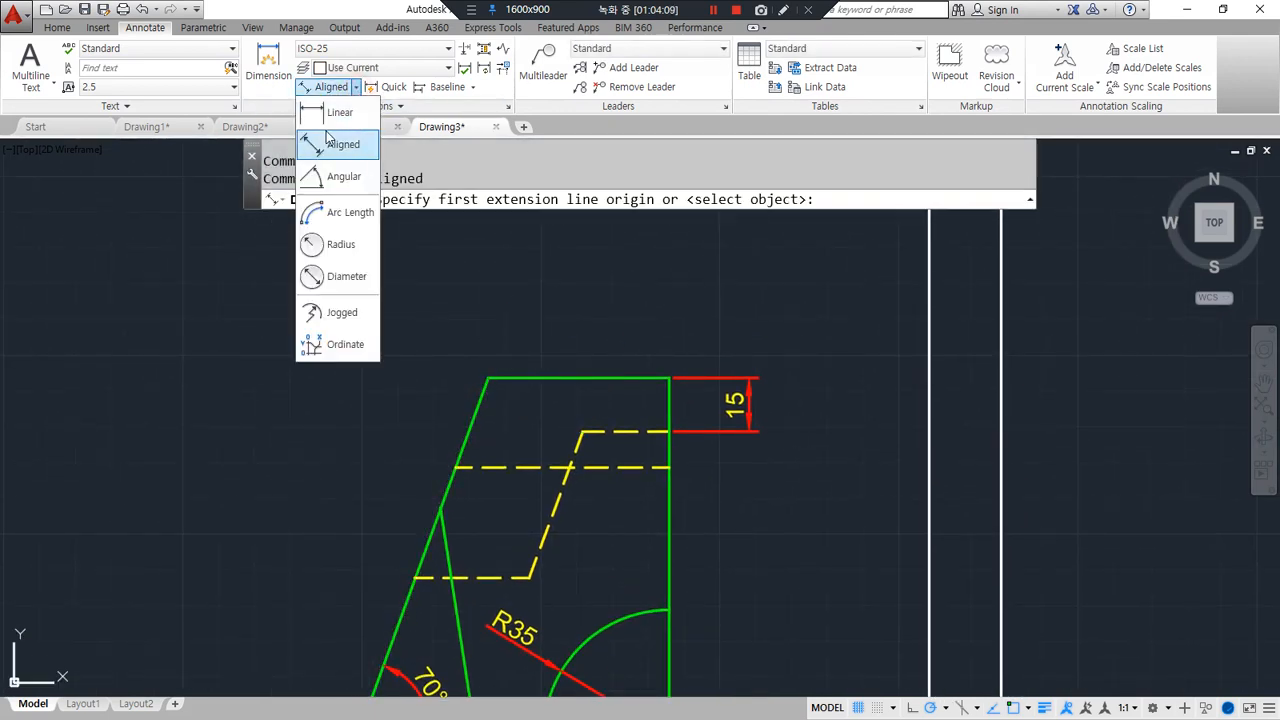
left_click(326, 110)
left_click(488, 378)
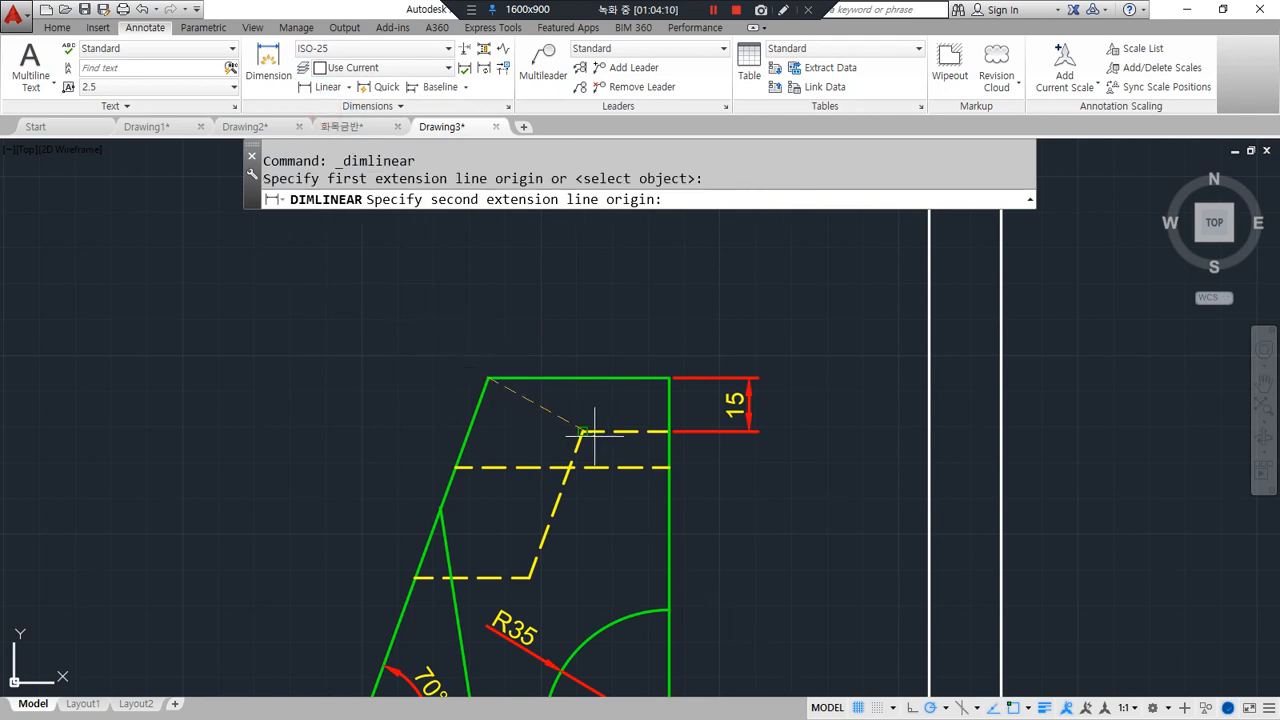
left_click(583, 431)
type("r")
key("Return")
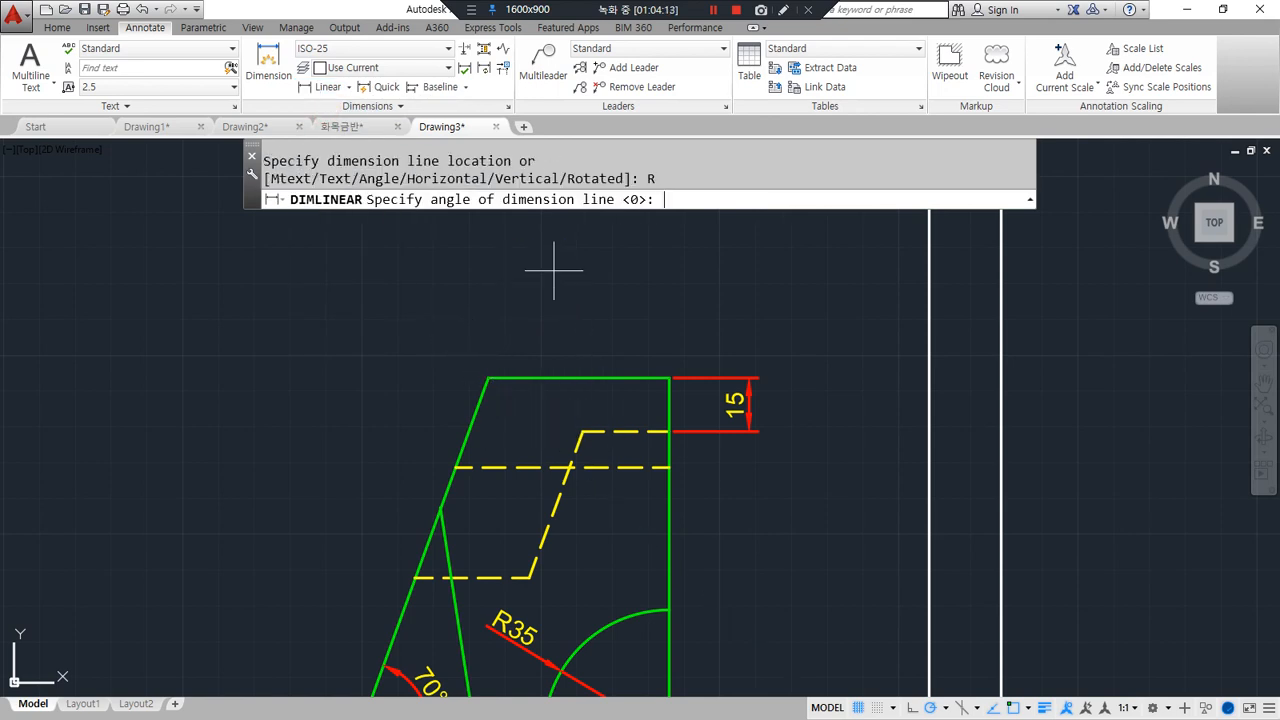
type("70")
key("Return")
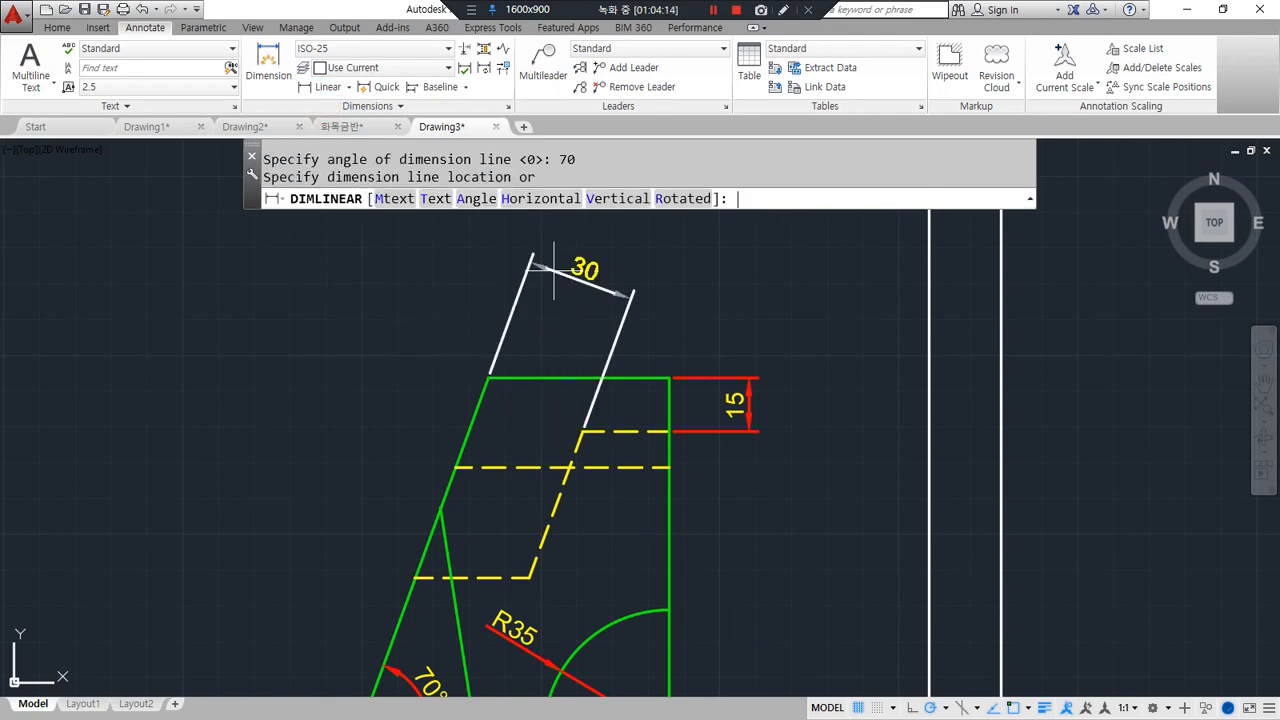
left_click(535, 321)
Match the new rotated dimension's properties to the 15 dimension beside the right view.
type("ma")
key("Return")
left_click(706, 377)
left_click(590, 338)
key("Return")
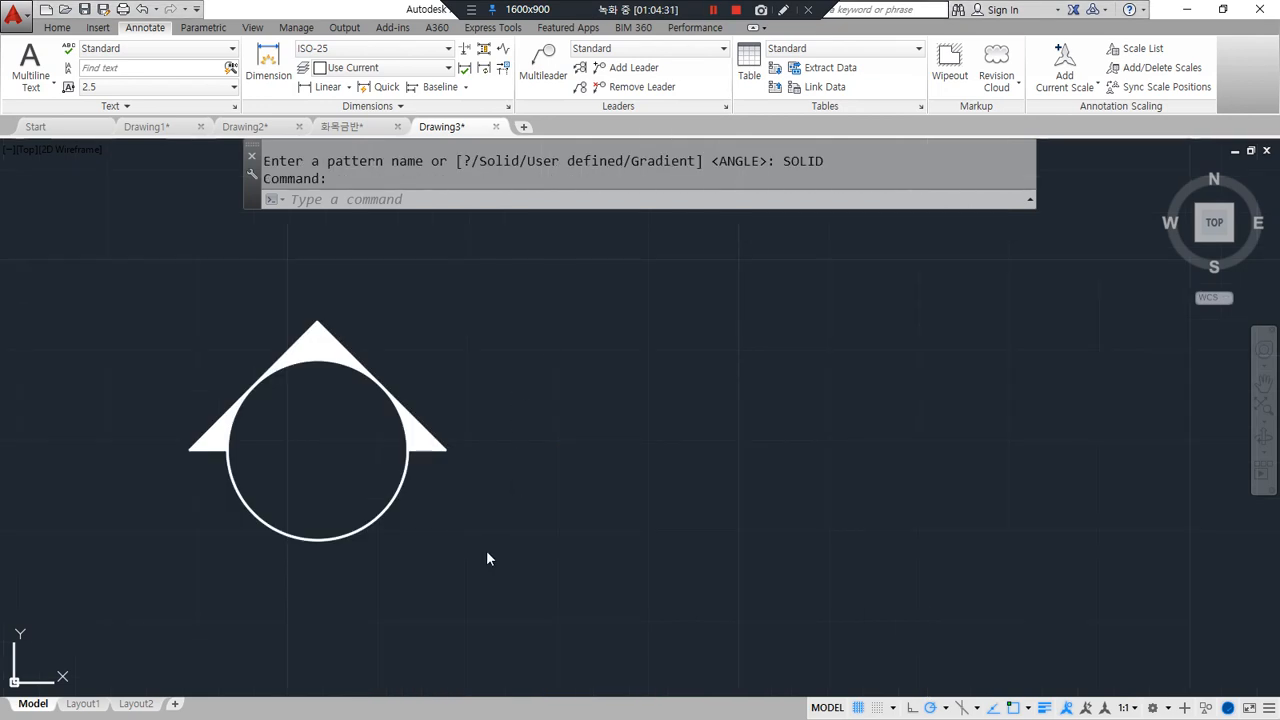
Erase the existing solid-filled arrow and circle symbol.
left_click(523, 571)
left_click(111, 197)
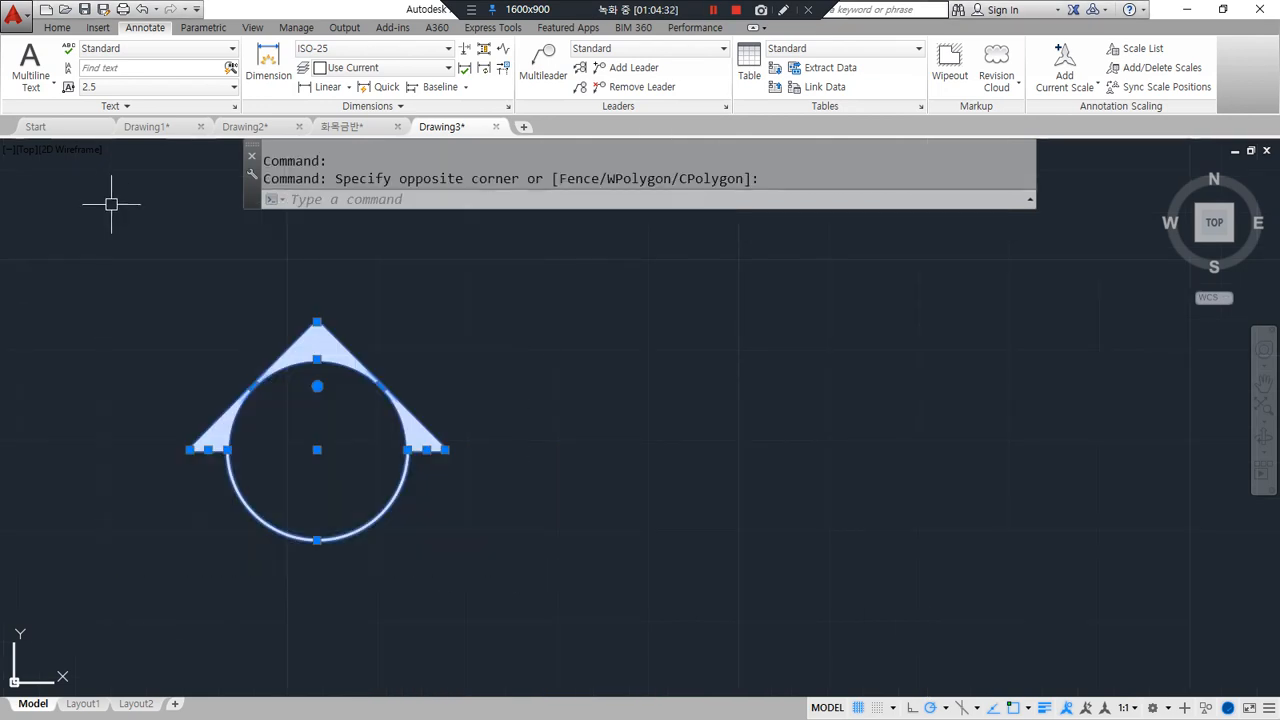
type("e")
key("Return")
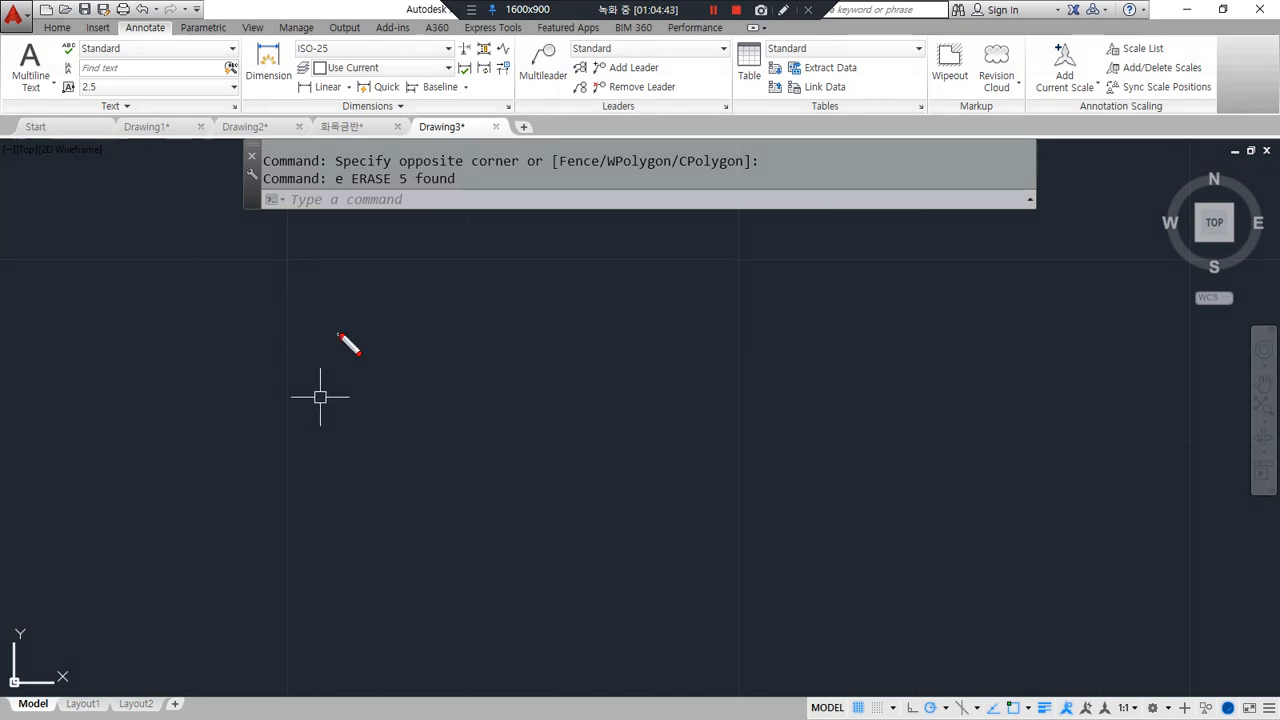
Draw a circle with a radius of 10 in the empty drawing area.
mouse_move(309, 367)
left_mouse_down()
mouse_move(345, 332)
mouse_move(378, 365)
left_mouse_up()
left_click_drag(333, 345, 352, 600)
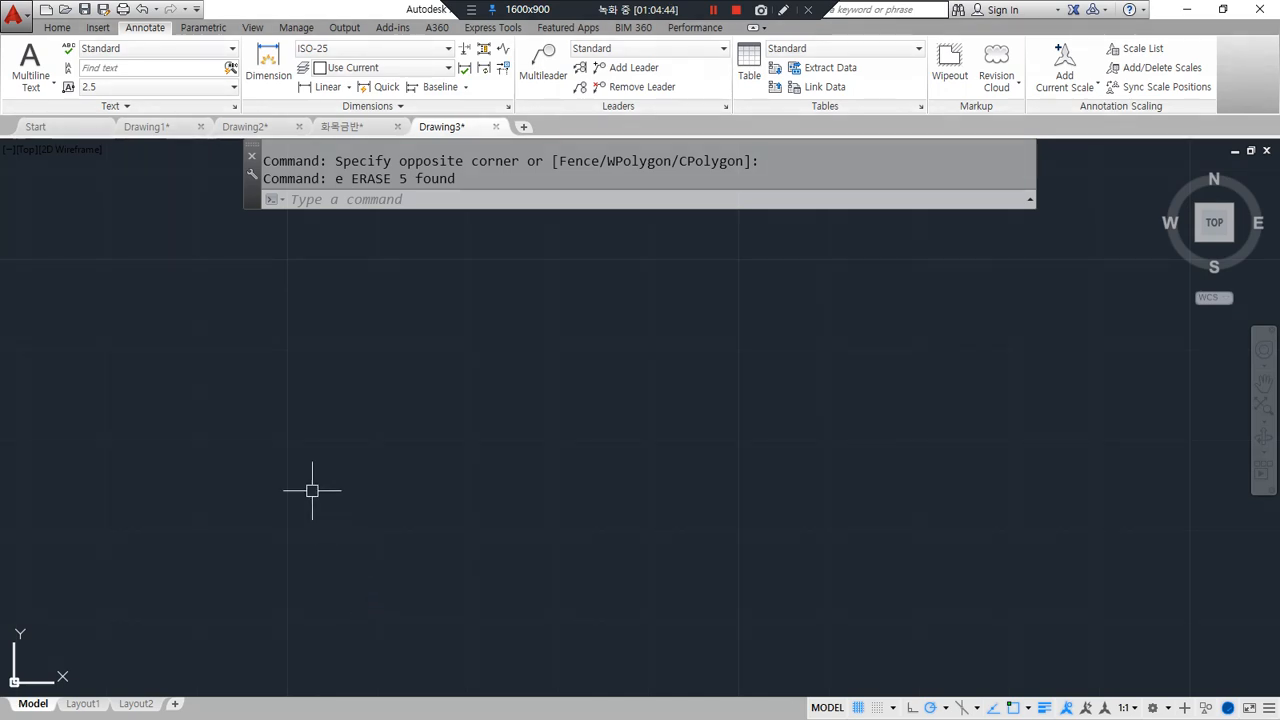
type("c")
key("Return")
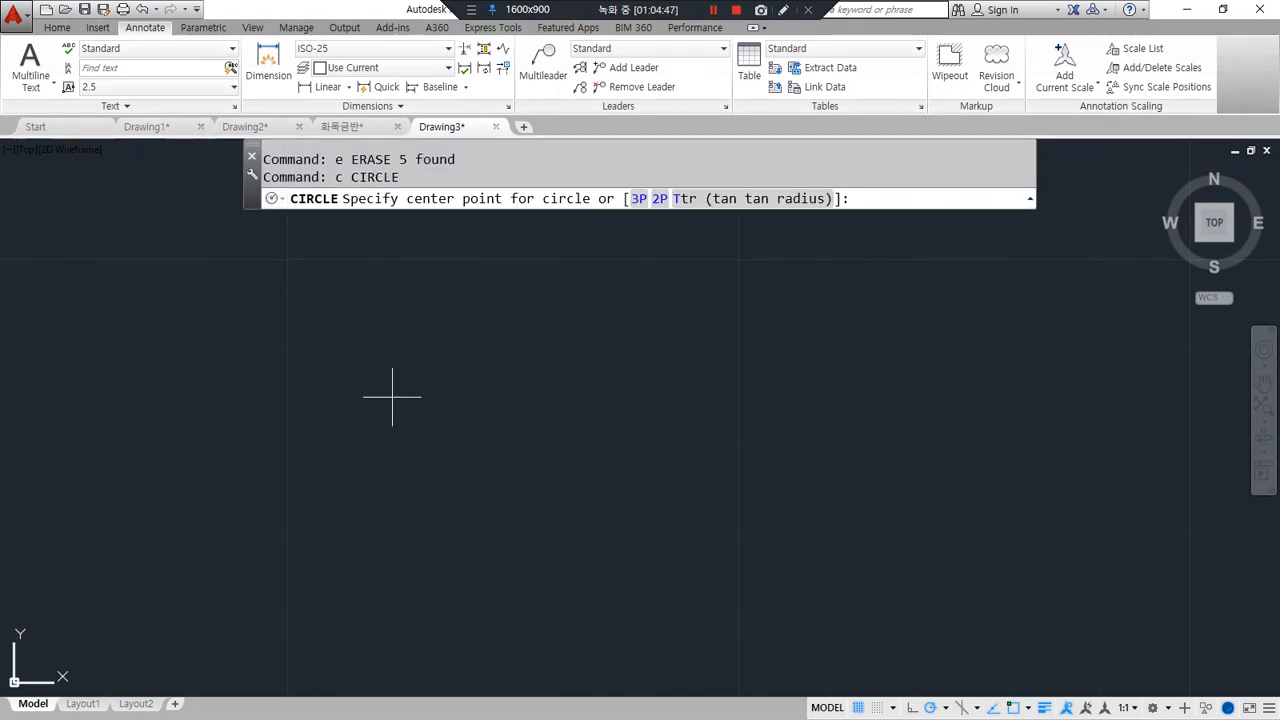
left_click(392, 396)
type("10")
key("Return")
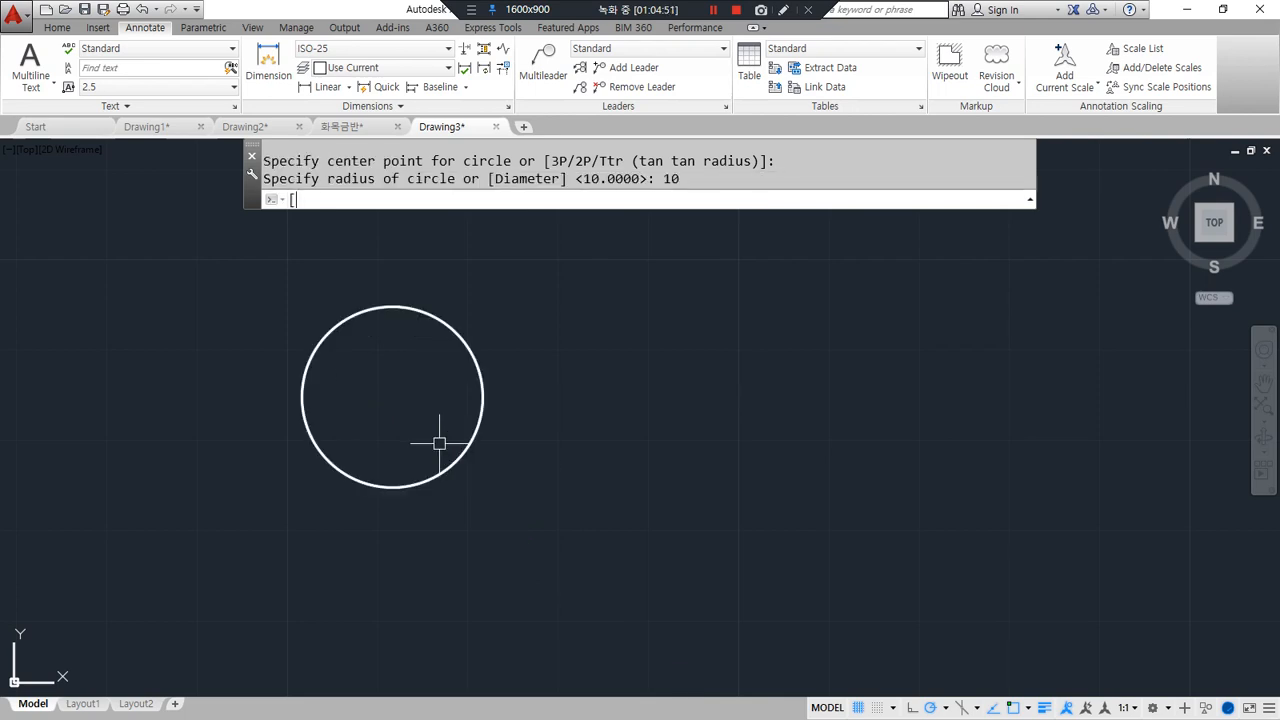
key("BackSpace")
key("BackSpace")
key("Escape")
Draw a four-sided polygon centred on the circle and circumscribed about it, rotated 45° so its corners point up, down and sideways.
type("pol")
key("Return")
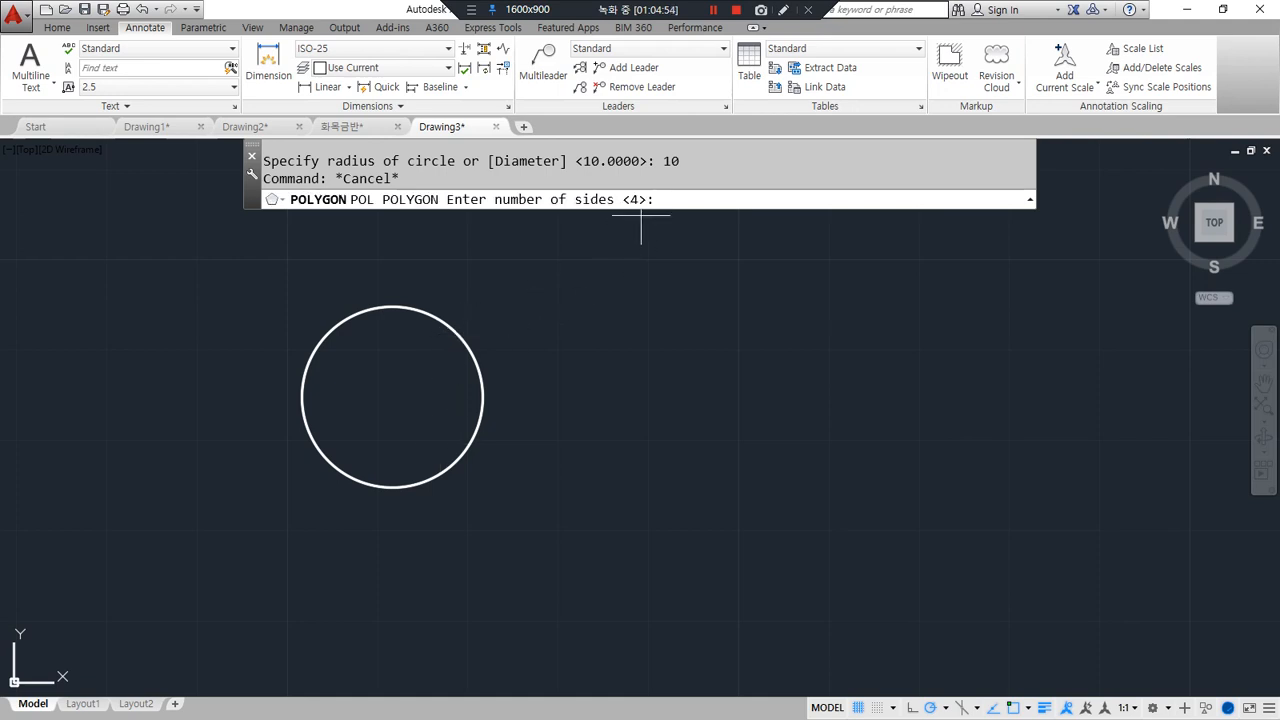
key("Return")
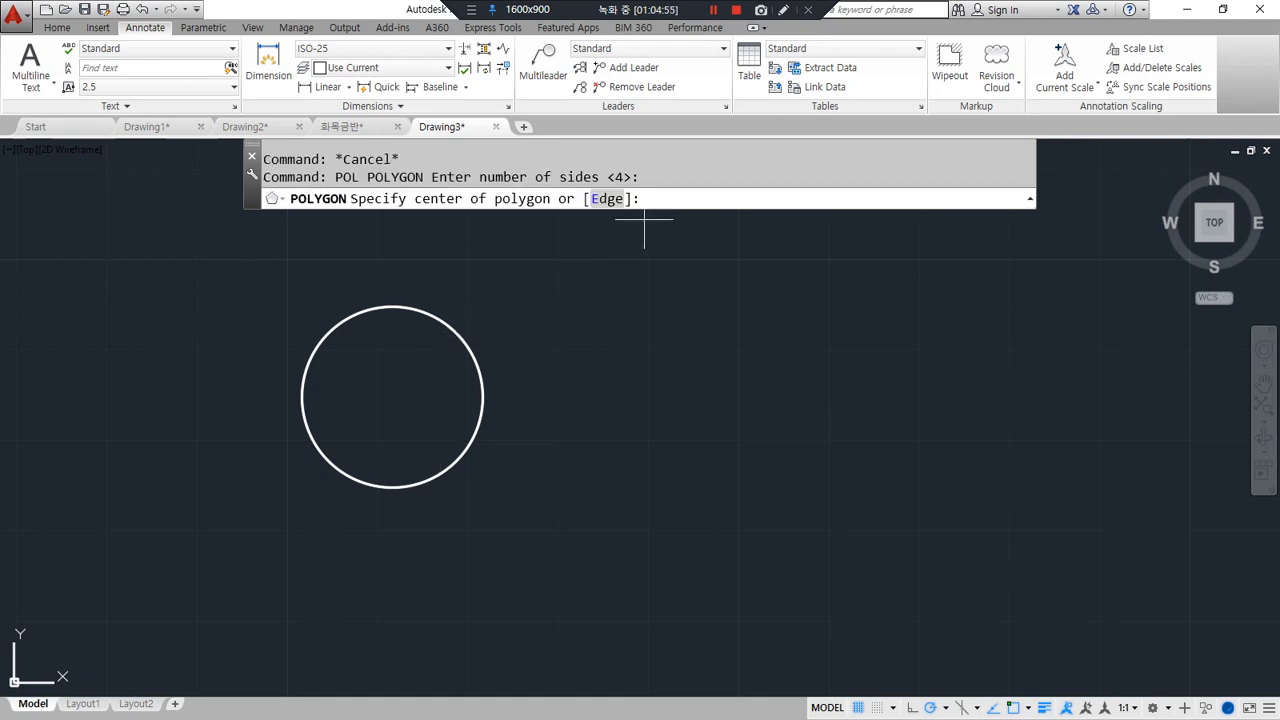
left_click(391, 397)
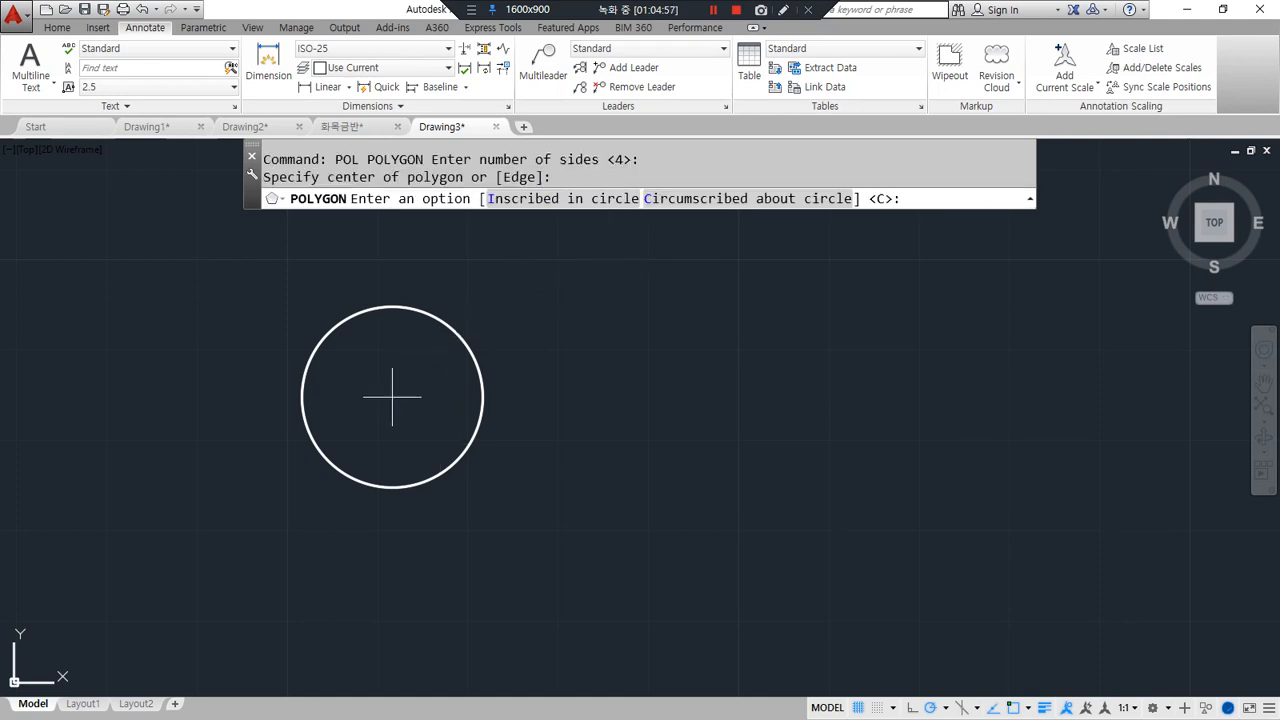
left_click(752, 201)
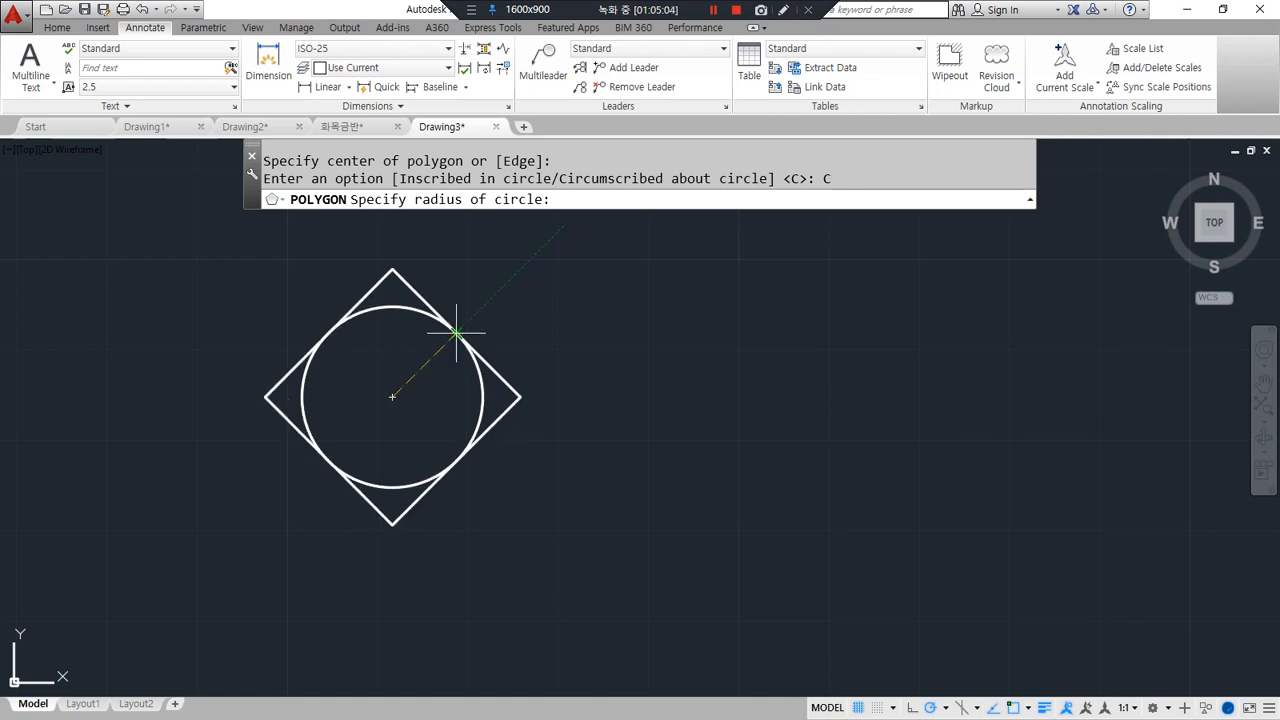
left_click(456, 333)
Draw a horizontal line through the circle joining the square's left and right corners.
type("l")
key("Return")
left_click(277, 397)
left_click(520, 397)
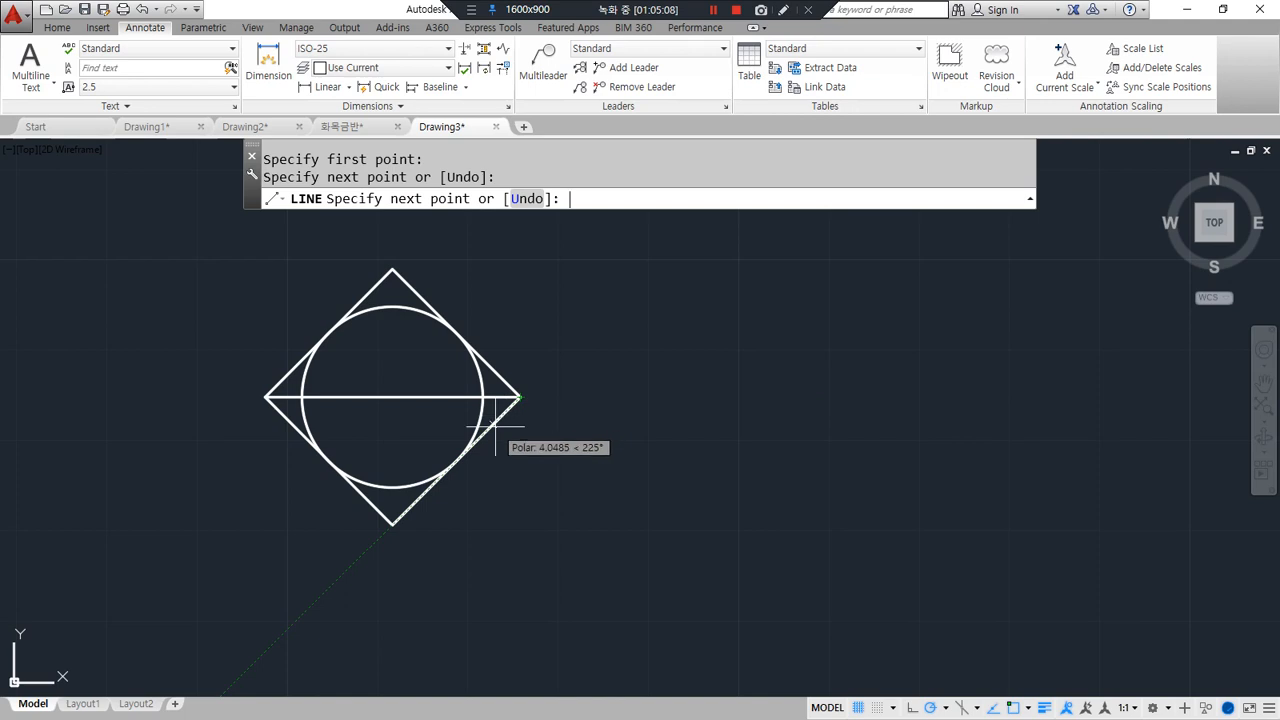
key("Return")
Trim away the square's lower half and the part of the horizontal line inside the circle.
type("tr")
key("Return")
left_click(434, 401)
key("Return")
left_click_drag(414, 506, 387, 512)
left_click(404, 397)
key("Return")
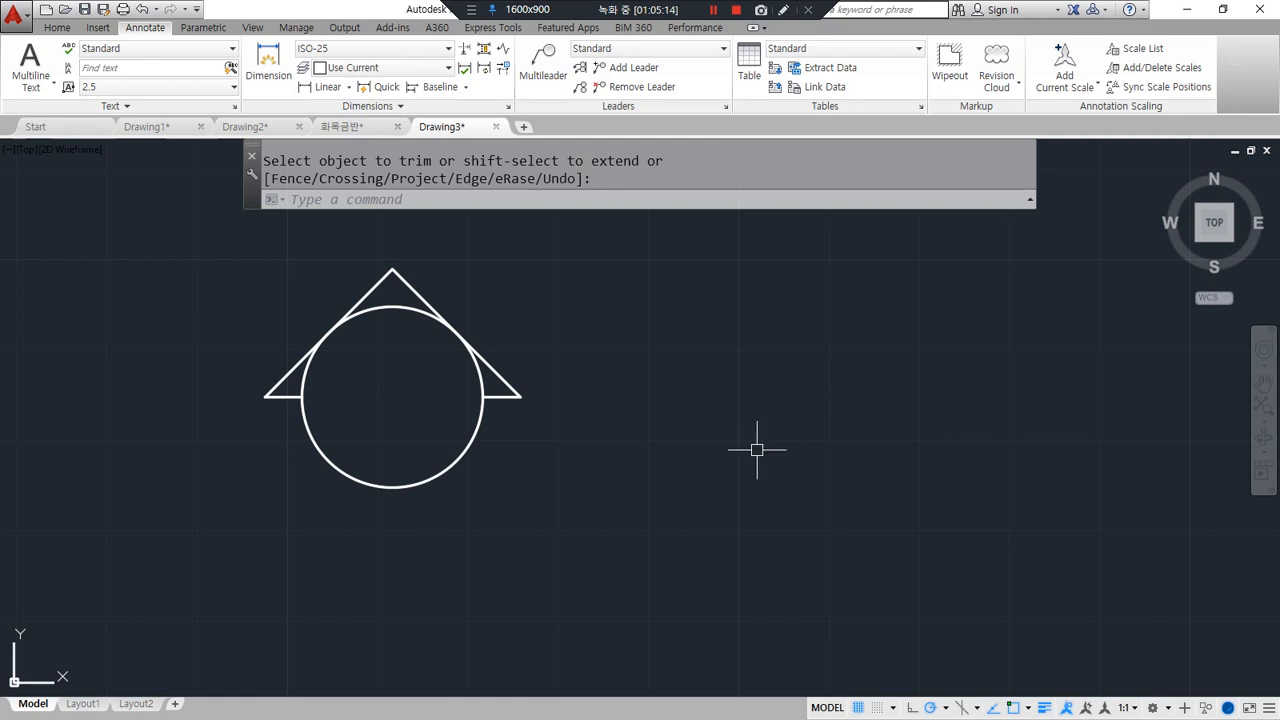
Fill the three areas between the circle and the arrow outline with a SOLID hatch.
type("h")
key("Return")
left_click(494, 382)
left_click(398, 290)
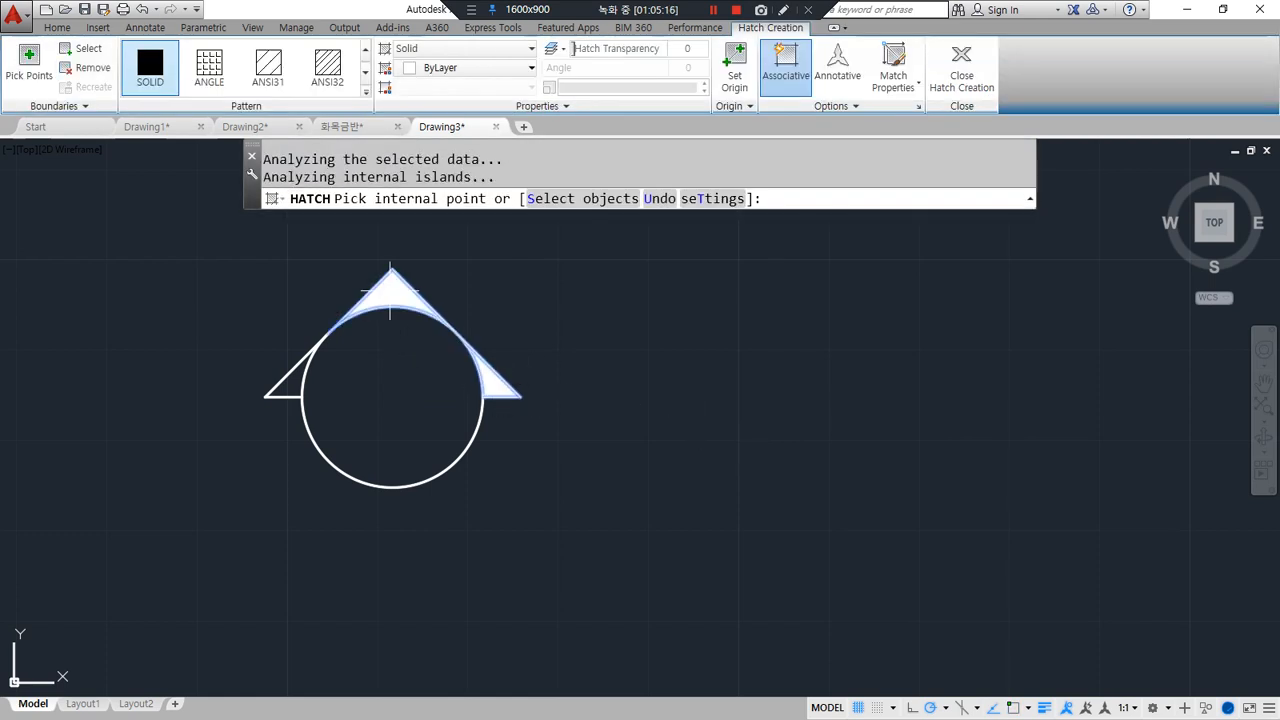
left_click(290, 365)
key("Return")
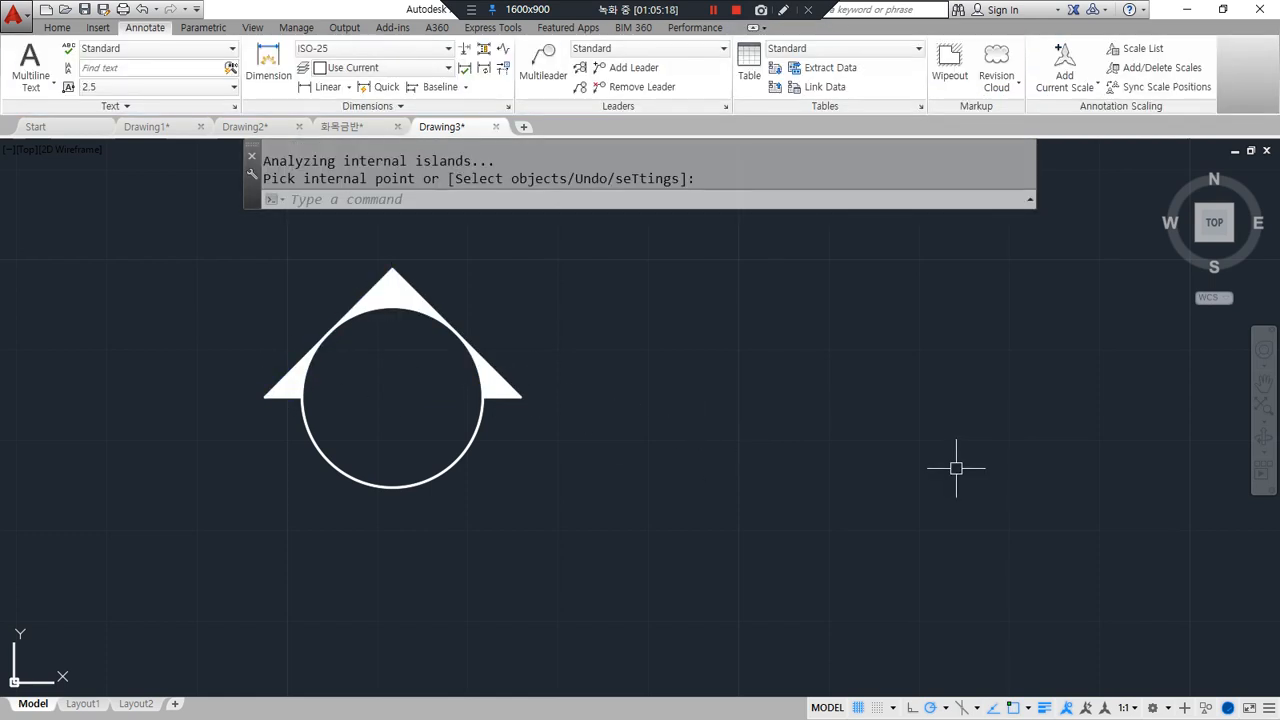
mouse_move(386, 372)
left_mouse_down()
mouse_move(413, 432)
mouse_move(393, 388)
left_mouse_up()
key("Escape")
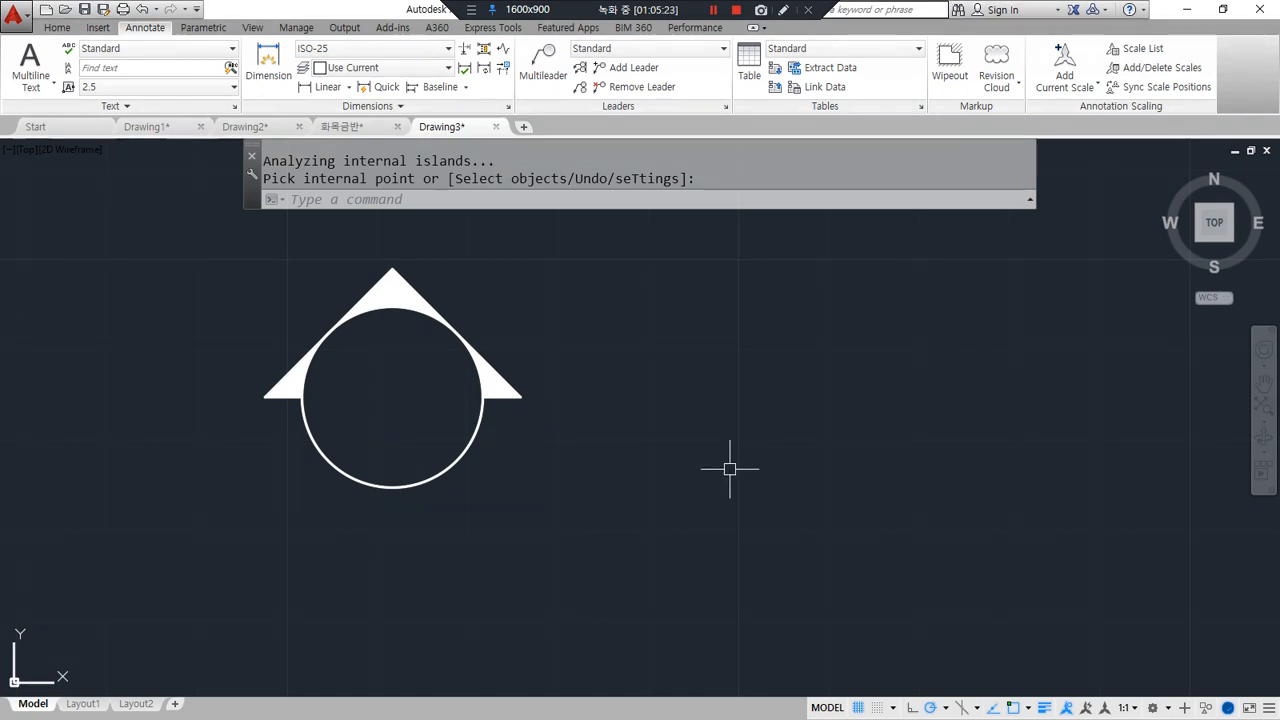
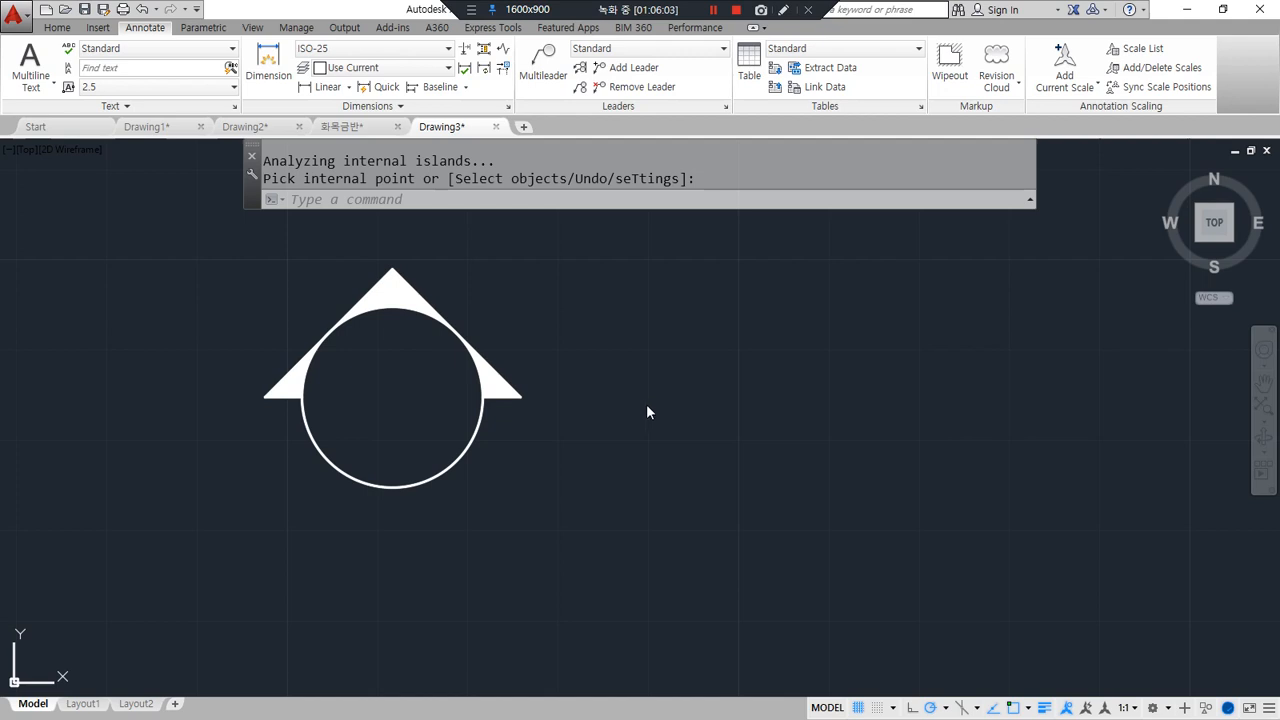
Draw a circle with a radius of 10 in the empty space to the right of the finished arrow symbol.
middle_click_drag(843, 403, 763, 412)
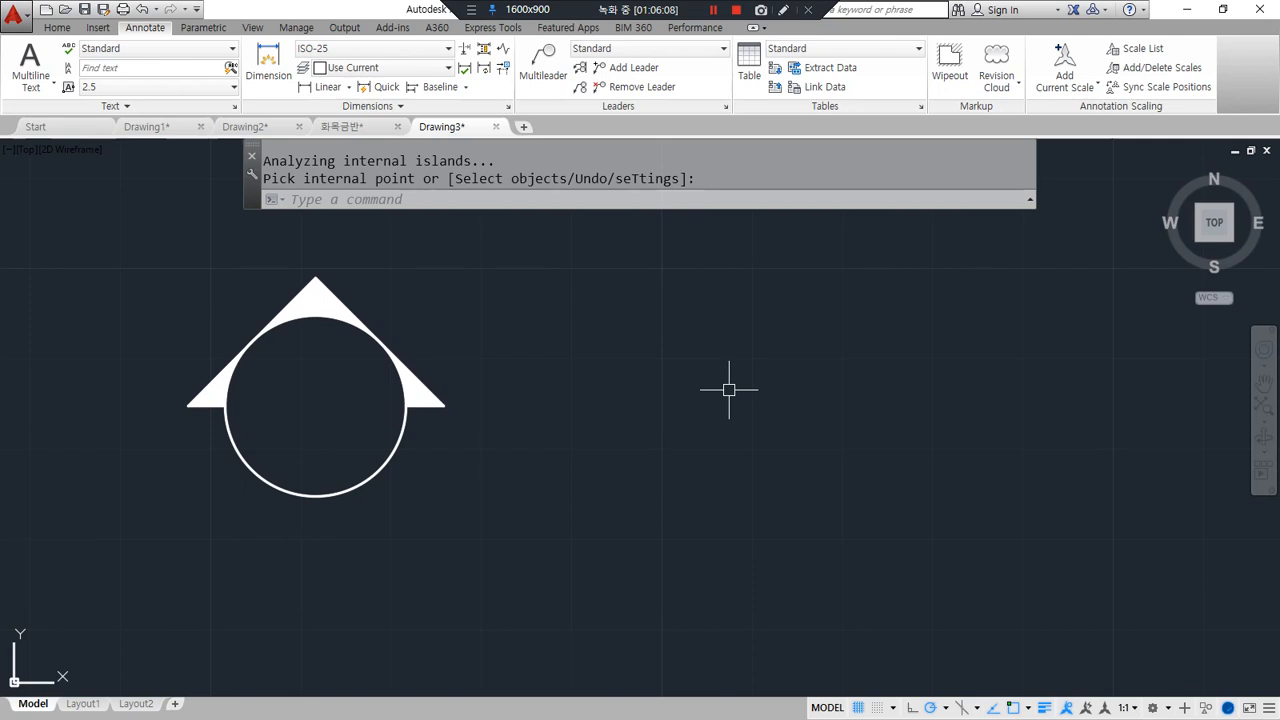
key("Return")
type("c")
key("Return")
left_click(775, 417)
type("10")
key("Return")
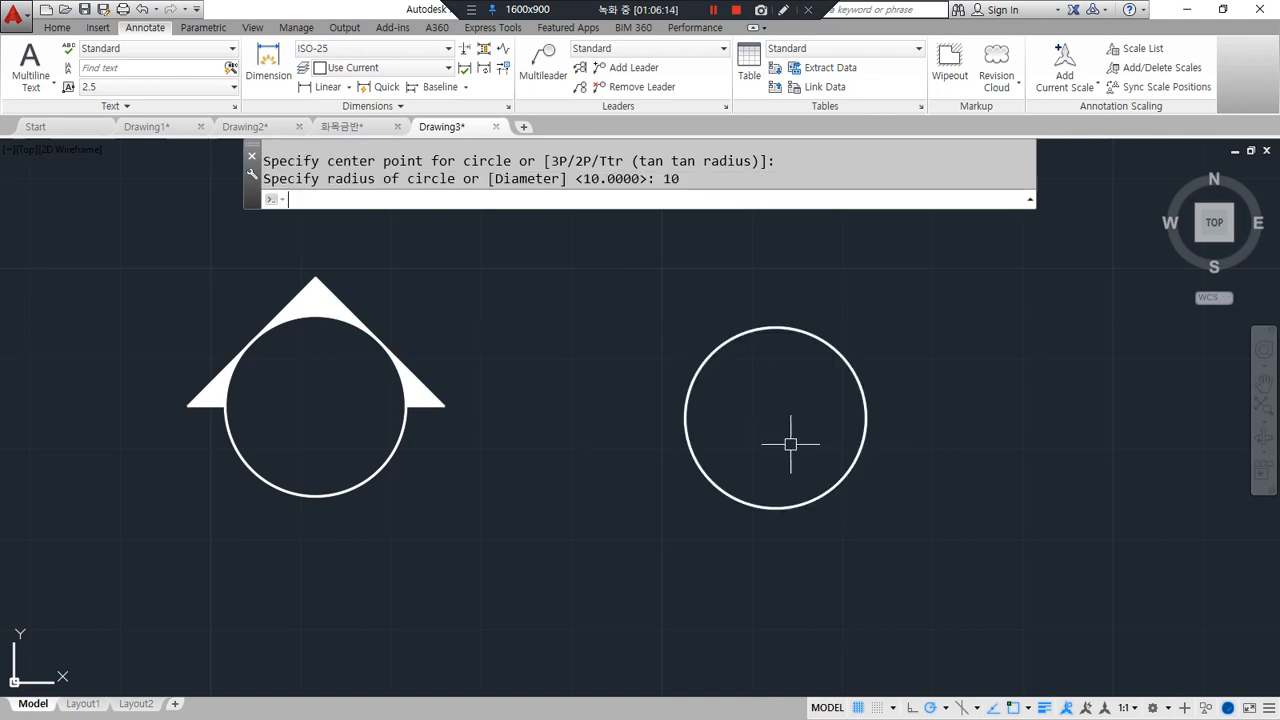
Draw a four-sided polygon centred on the new circle and circumscribed about it, rotated 45° so its corners point up, down and sideways.
type("pol")
key("Return")
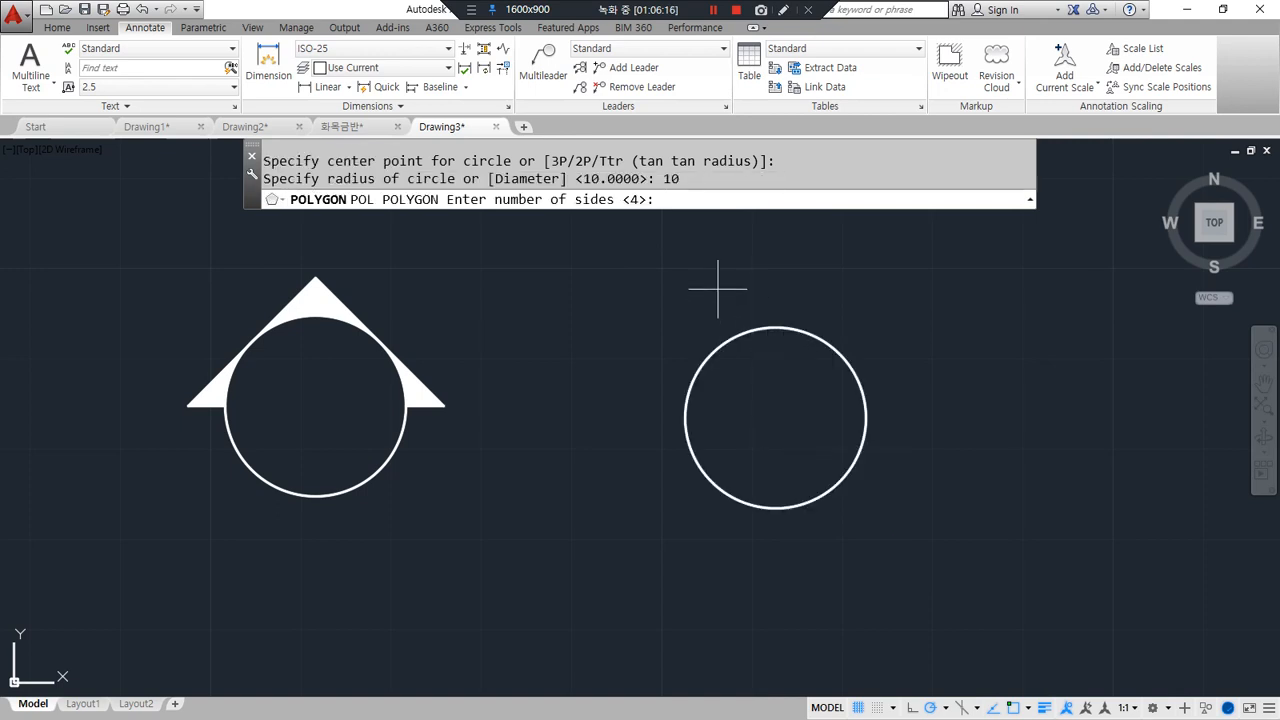
key("Return")
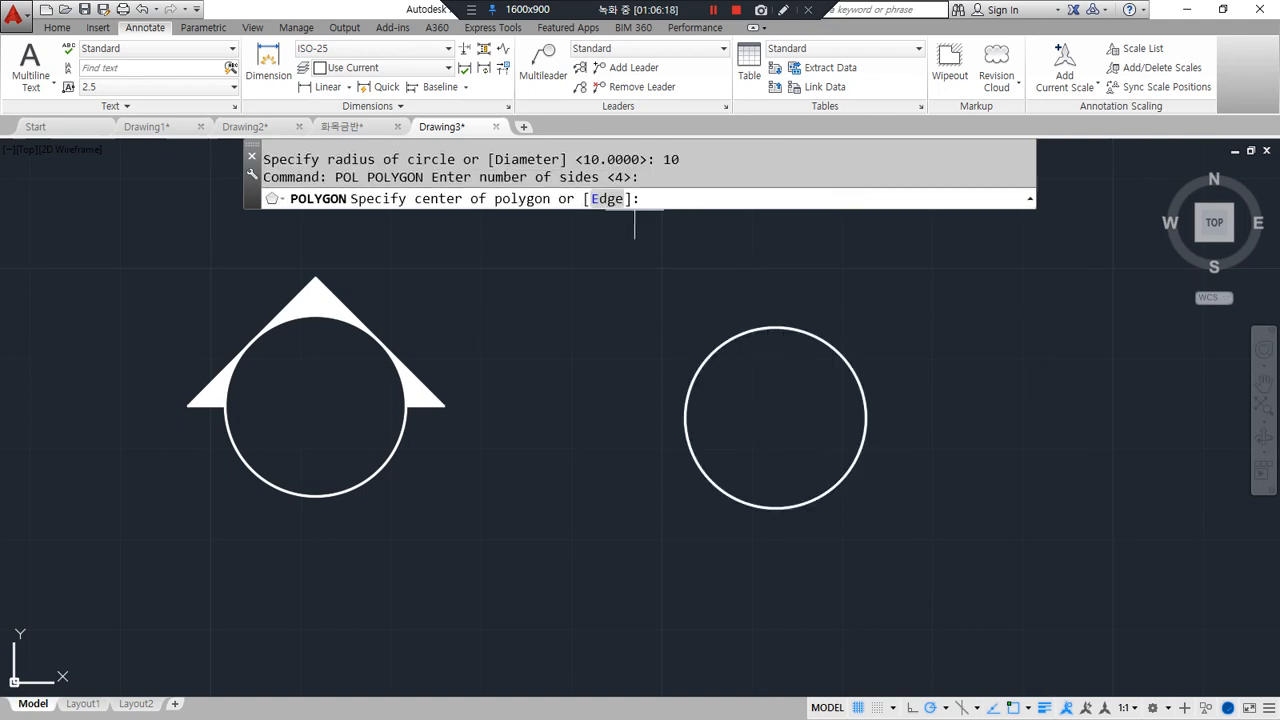
left_click(775, 418)
type("c")
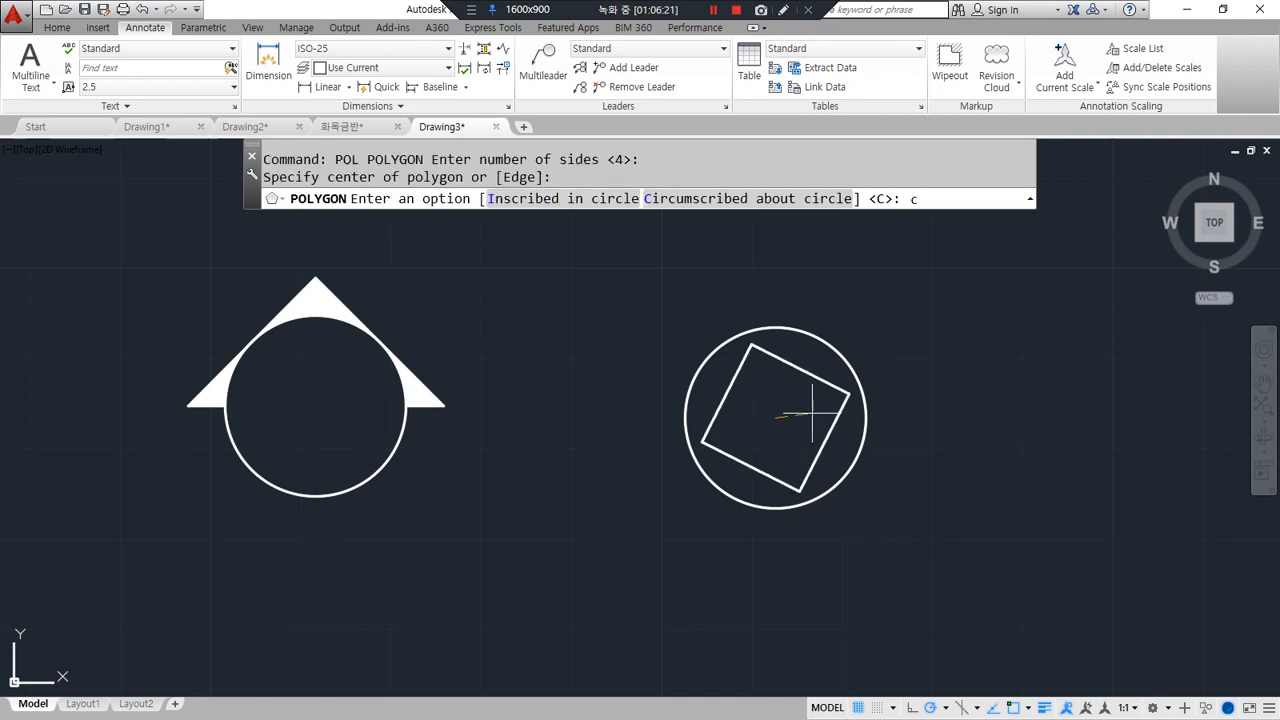
key("Return")
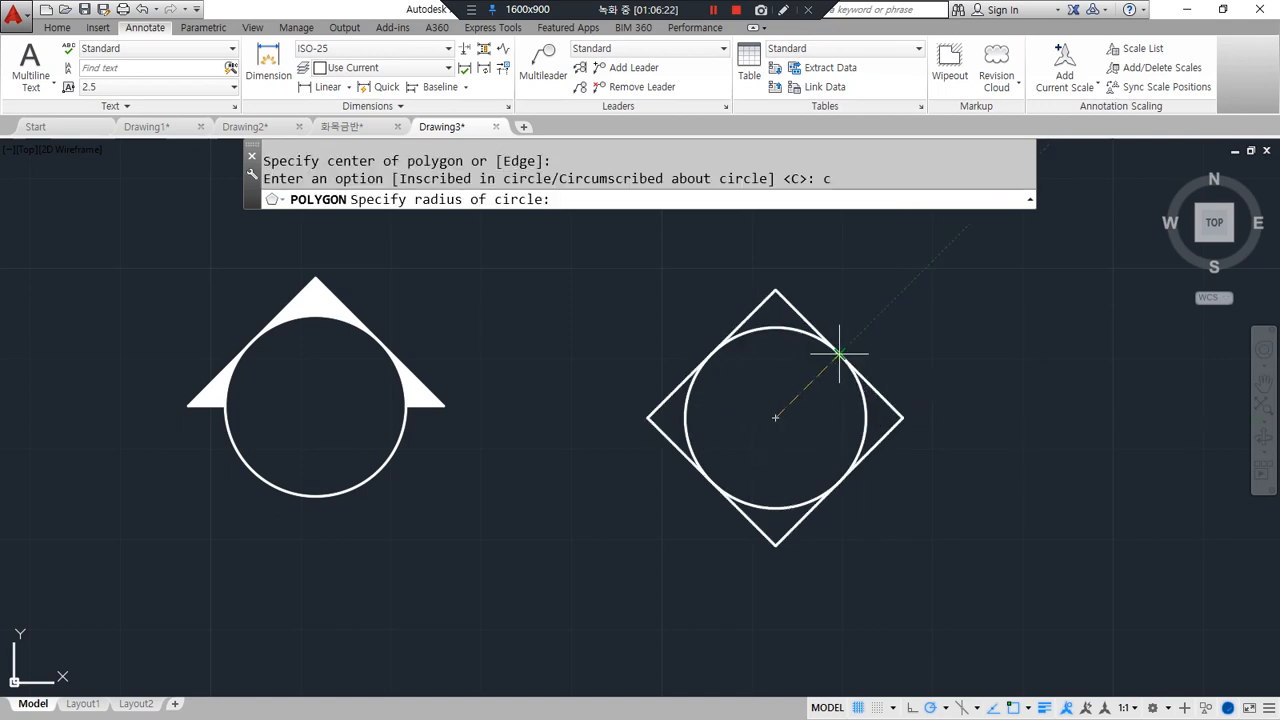
left_click(839, 353)
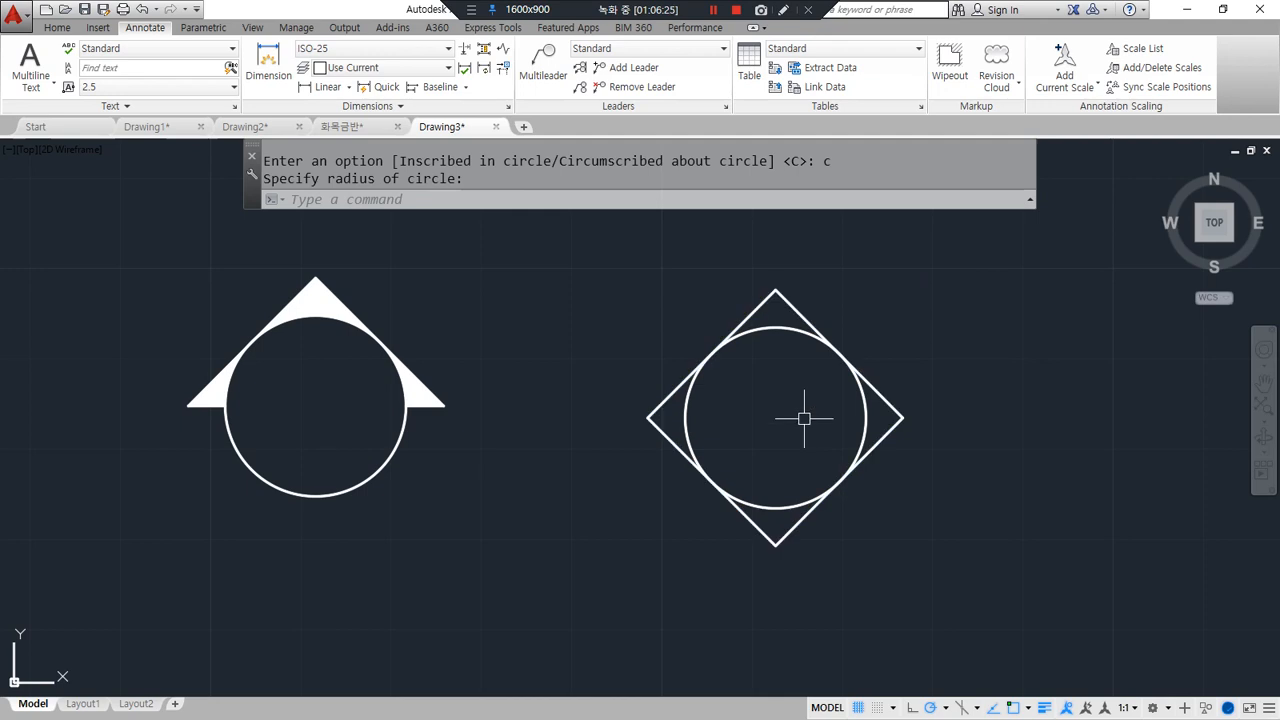
Draw two crossing diagonal lines through the circle, joining the opposite points where it touches the square's sides.
type("l")
key("Return")
left_click(841, 352)
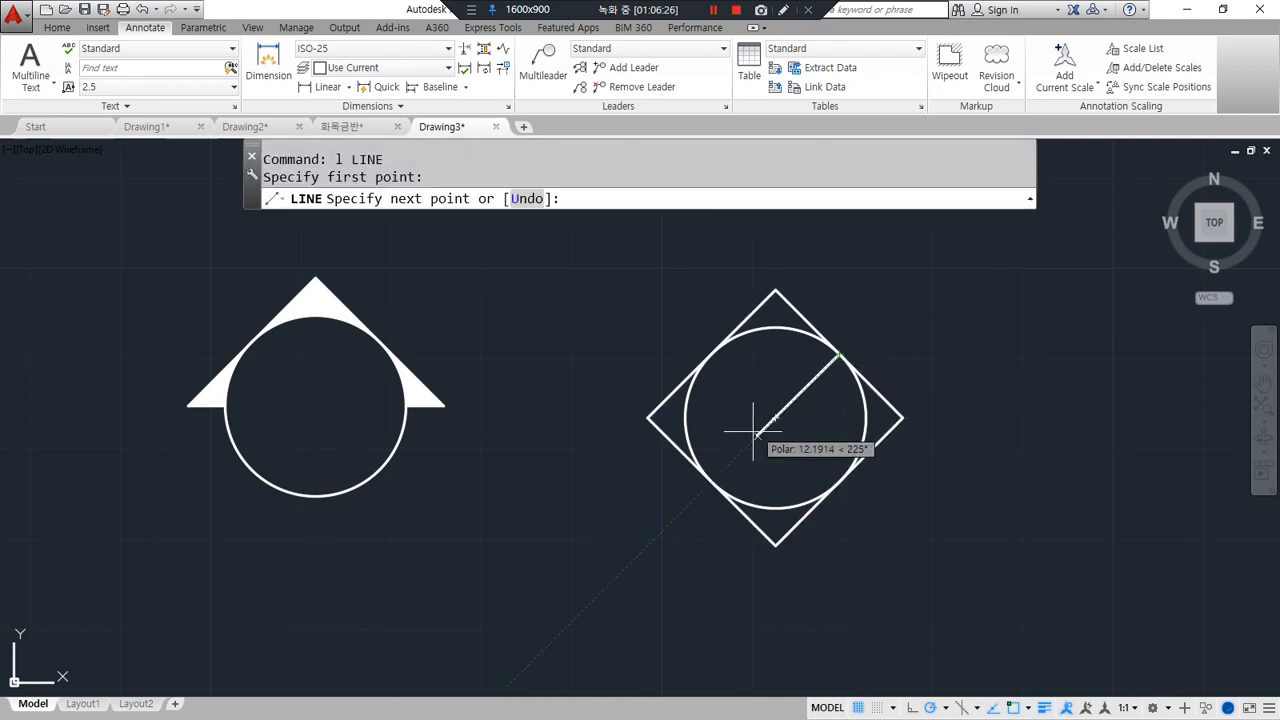
left_click(697, 480)
key("Return")
key("Return")
left_click(711, 352)
left_click(840, 481)
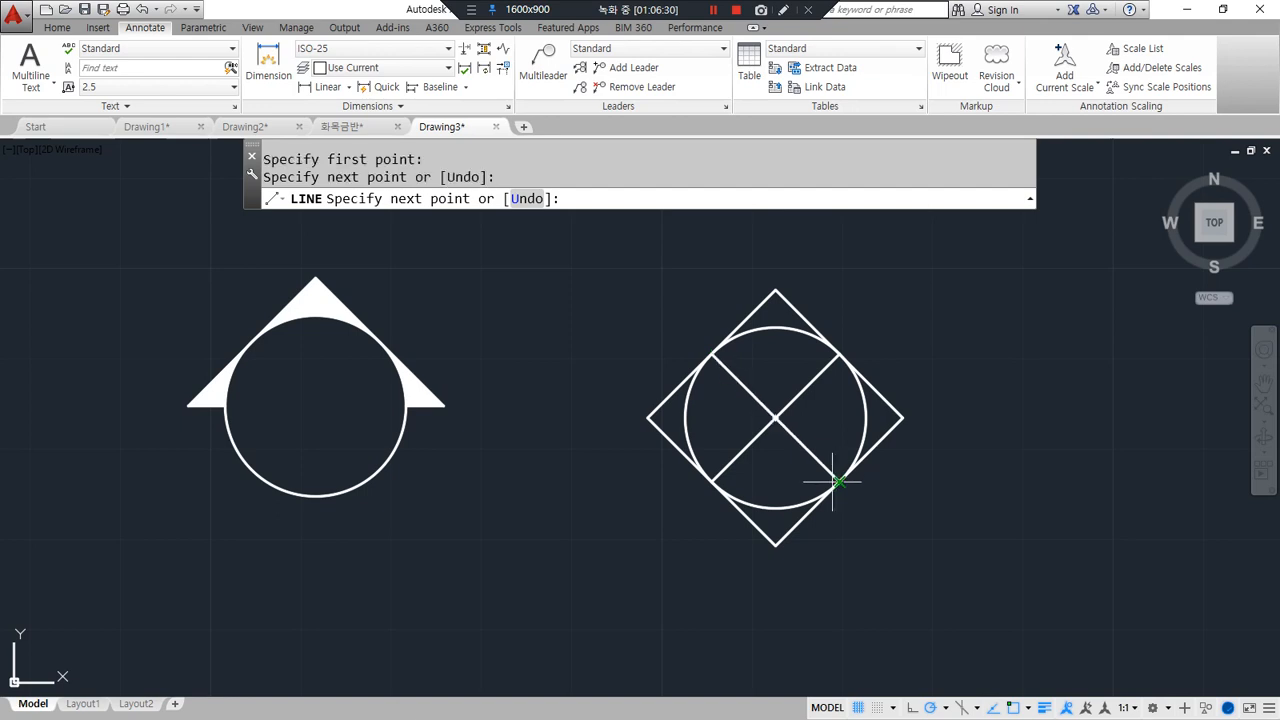
key("Escape")
Fill the four corner areas between the new circle and its surrounding square with a SOLID hatch.
type("h")
key("Return")
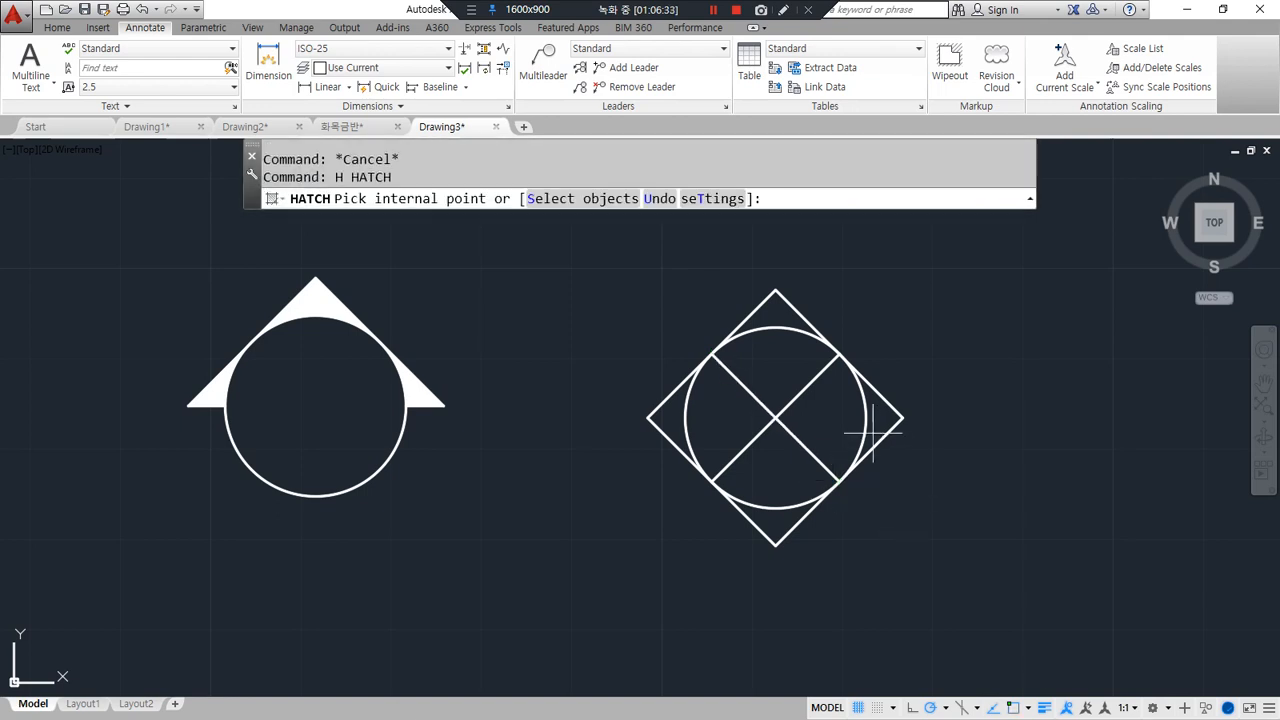
left_click(877, 424)
left_click(776, 308)
left_click(680, 405)
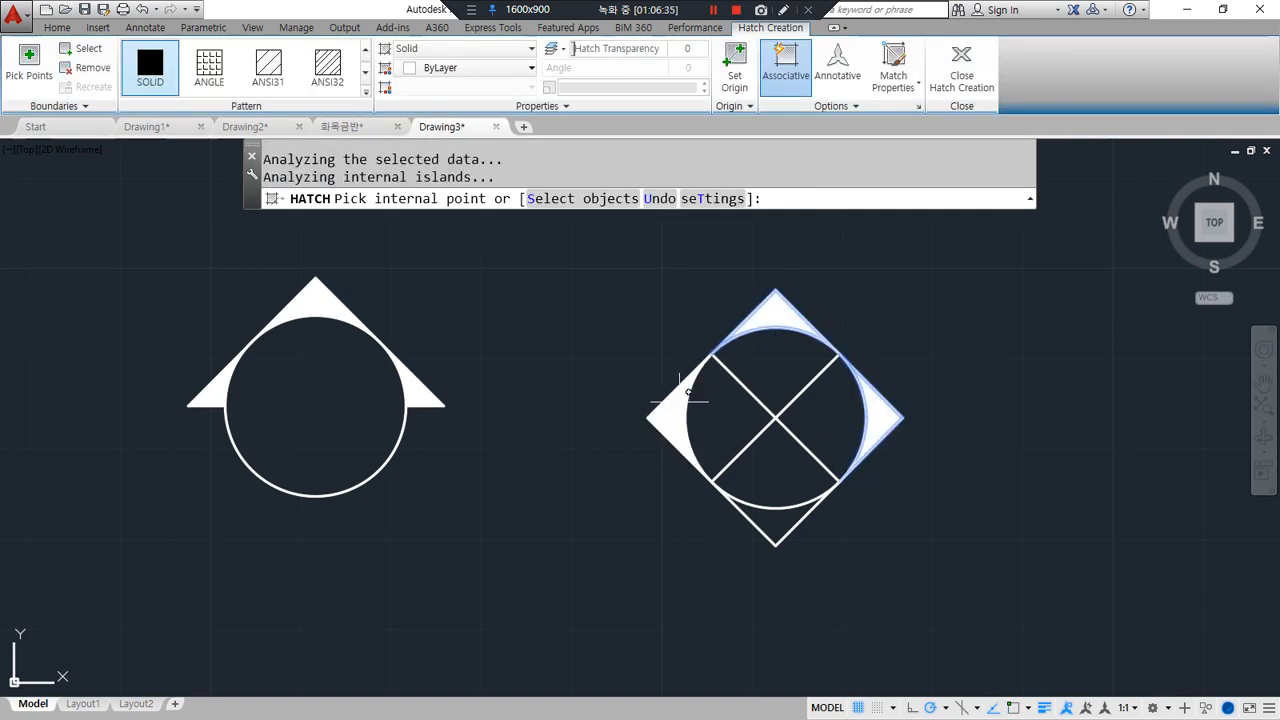
left_click(766, 510)
key("Return")
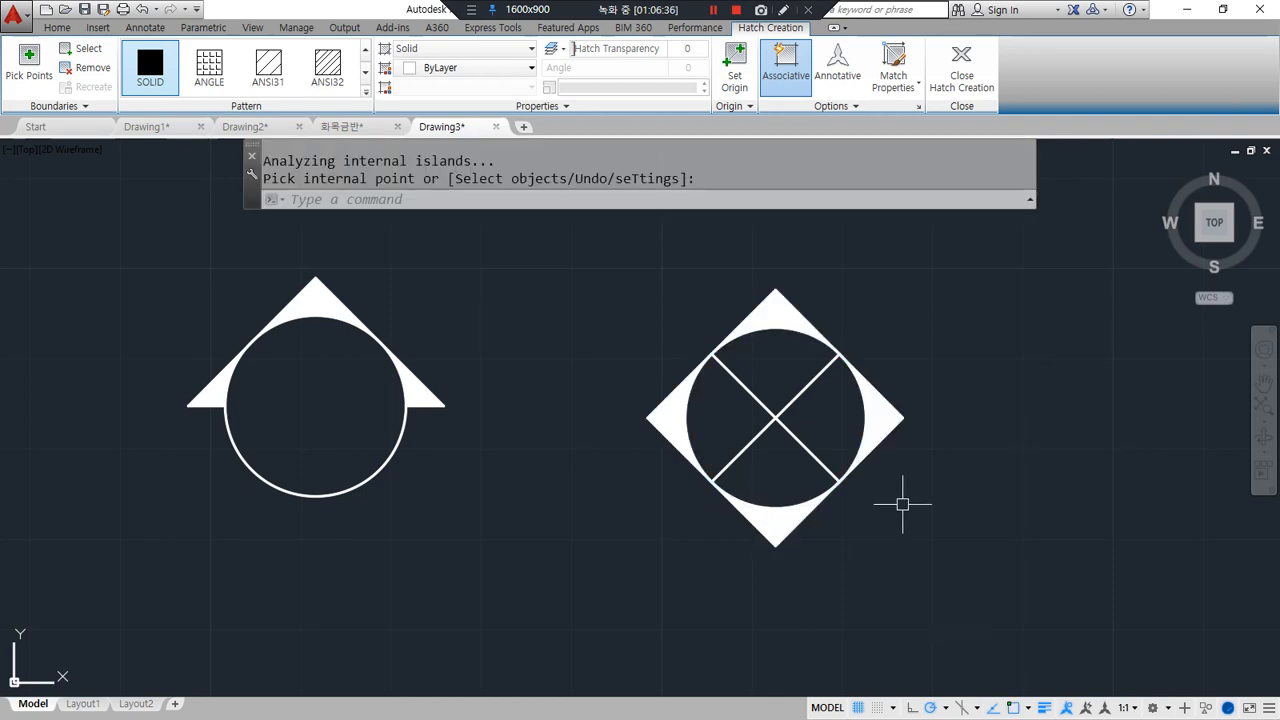
mouse_move(834, 439)
left_mouse_down()
mouse_move(1045, 413)
mouse_move(955, 436)
left_mouse_up()
mouse_move(763, 358)
left_mouse_down()
mouse_move(724, 258)
mouse_move(790, 278)
left_mouse_up()
mouse_move(722, 425)
left_mouse_down()
mouse_move(570, 420)
mouse_move(598, 460)
left_mouse_up()
mouse_move(770, 463)
left_mouse_down()
mouse_move(774, 601)
mouse_move(831, 626)
mouse_move(835, 608)
left_mouse_up()
key("Escape")
scroll(268, 351, "down", 2)
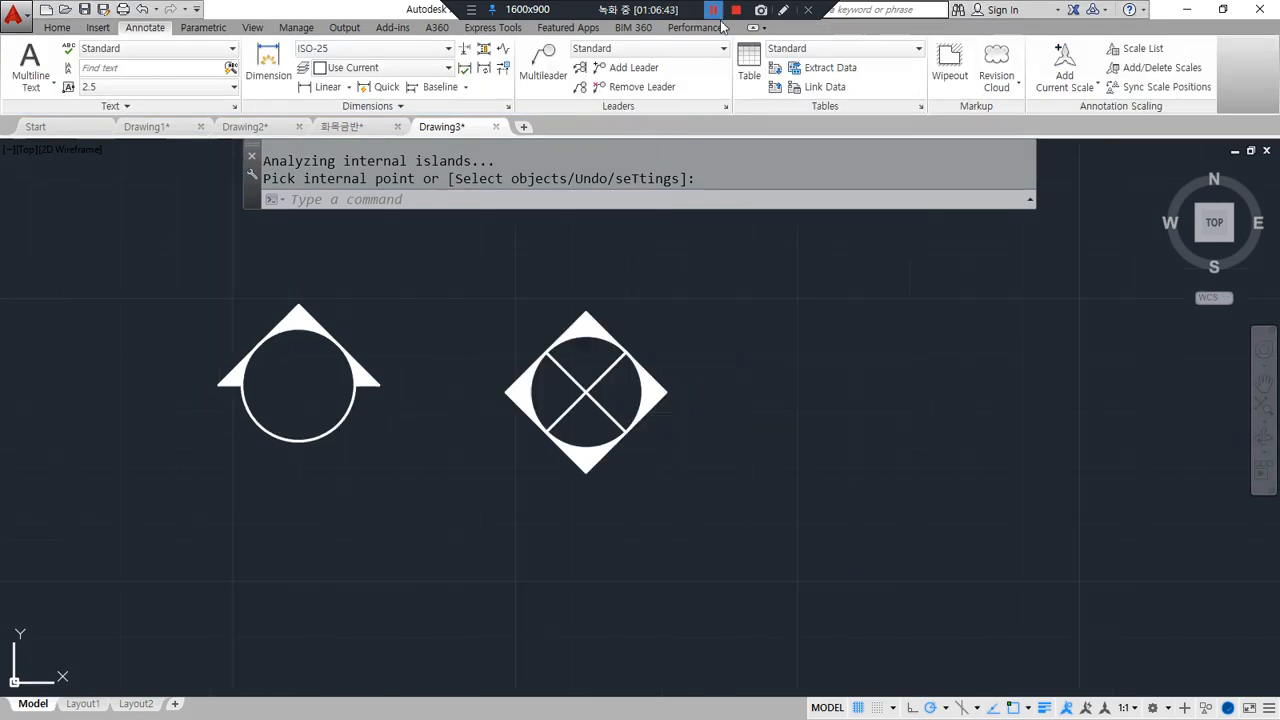
scroll(322, 397, "up", 2)
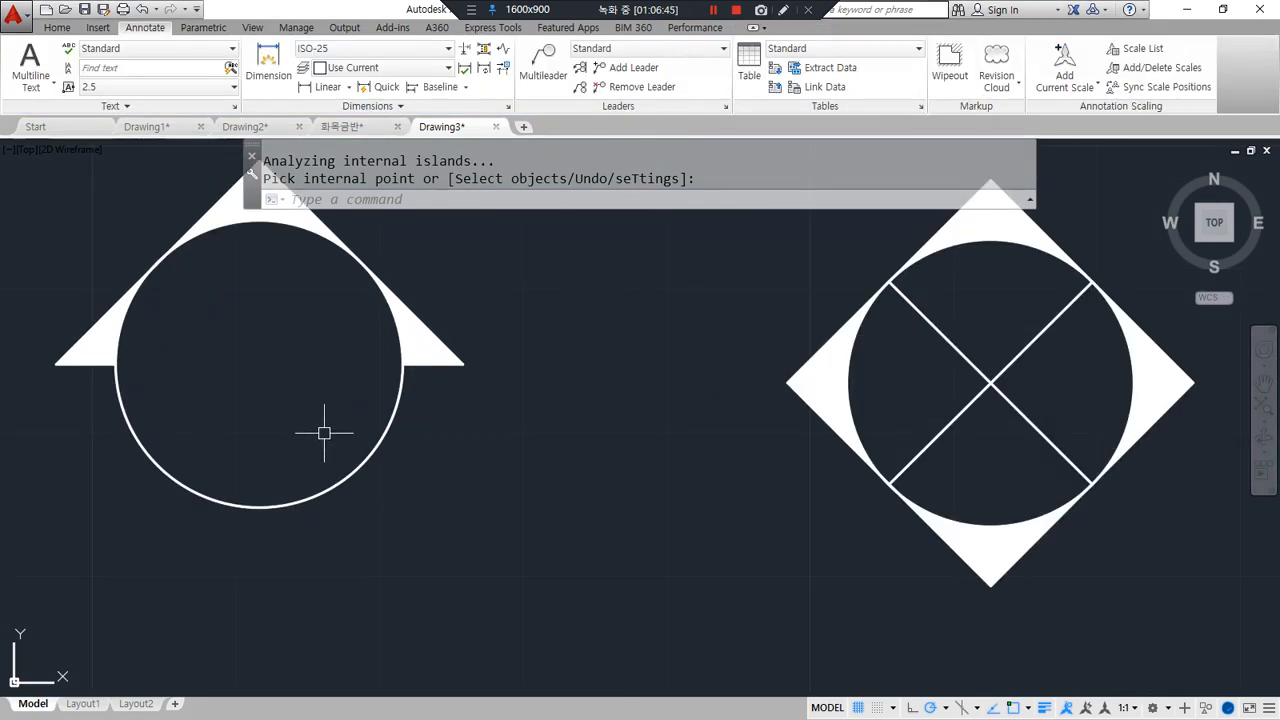
middle_click_drag(323, 422, 323, 459)
scroll(323, 459, "up", 2)
mouse_move(540, 385)
left_mouse_down()
mouse_move(520, 440)
mouse_move(690, 421)
mouse_move(690, 394)
left_mouse_up()
left_click_drag(716, 438, 705, 446)
key("Escape")
scroll(677, 451, "down", 2)
middle_click_drag(611, 459, 591, 474)
key("ctrl+alt+d")
left_click_drag(561, 421, 551, 459)
left_click_drag(647, 422, 657, 454)
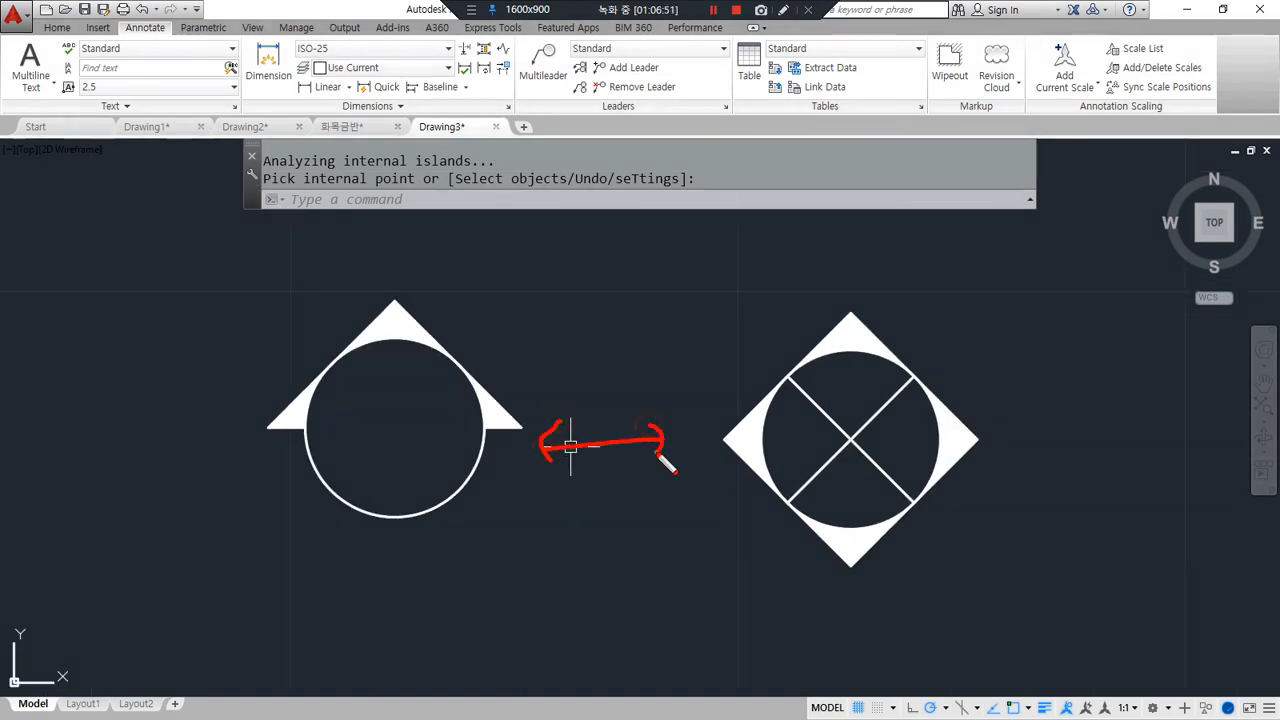
key("Escape")
middle_click_drag(478, 498, 766, 453)
key("ctrl+alt+d")
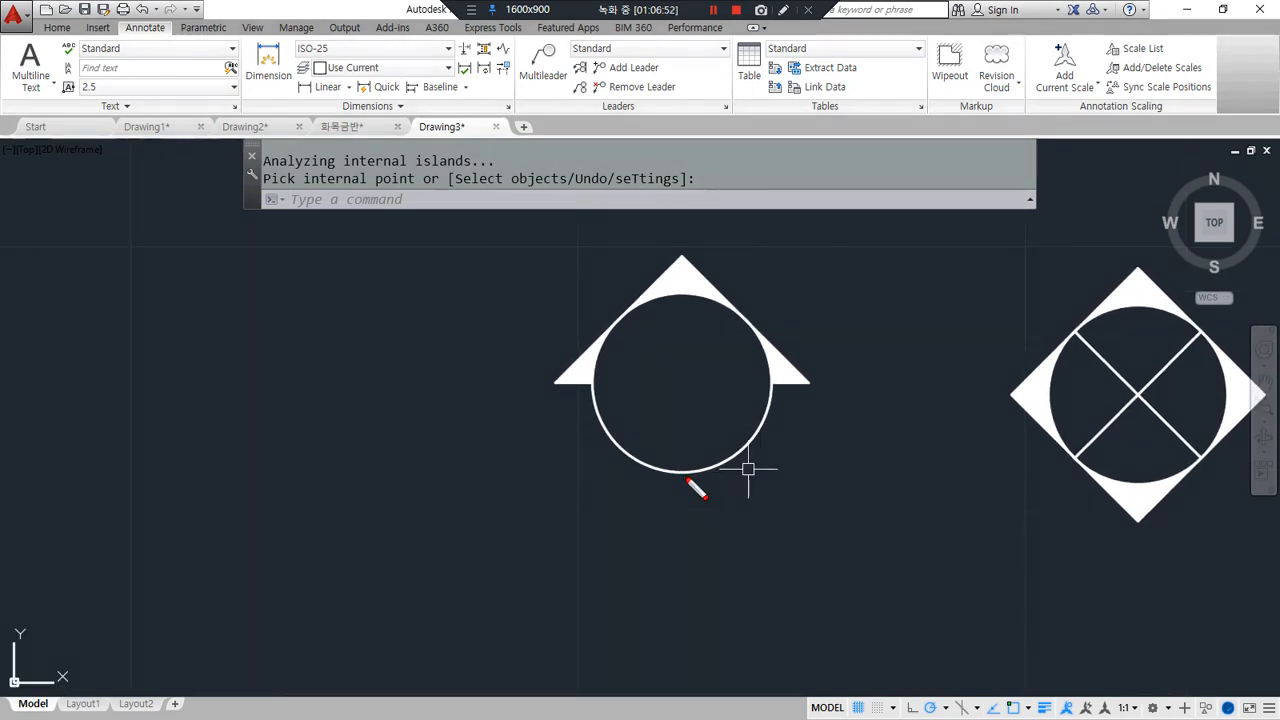
mouse_move(683, 473)
left_mouse_down()
mouse_move(683, 562)
mouse_move(84, 563)
left_mouse_up()
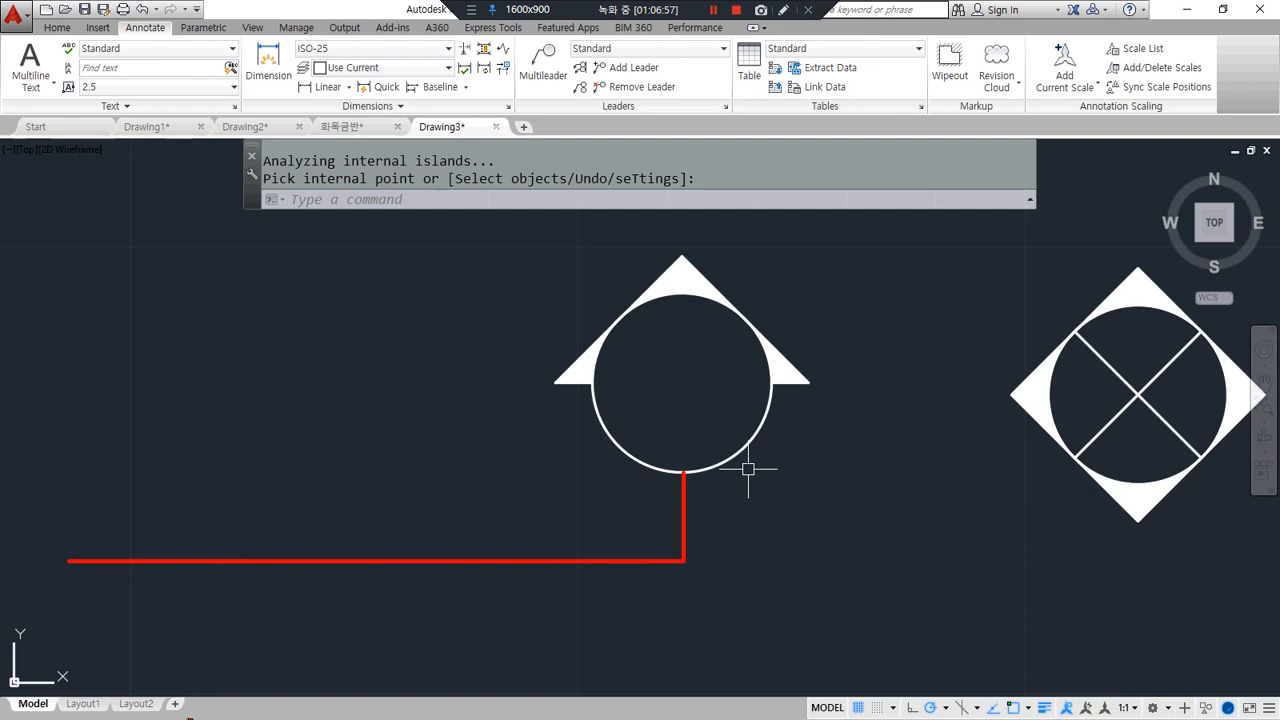
left_click_drag(107, 547, 96, 561)
left_click_drag(221, 549, 210, 566)
left_click_drag(275, 553, 263, 570)
left_click_drag(374, 551, 363, 568)
left_click_drag(462, 546, 450, 563)
left_click_drag(620, 546, 605, 566)
mouse_move(696, 549)
left_mouse_down()
mouse_move(686, 568)
mouse_move(668, 400)
mouse_move(640, 352)
mouse_move(718, 360)
left_mouse_up()
mouse_move(76, 560)
left_mouse_down()
mouse_move(86, 390)
mouse_move(30, 374)
mouse_move(127, 398)
left_mouse_up()
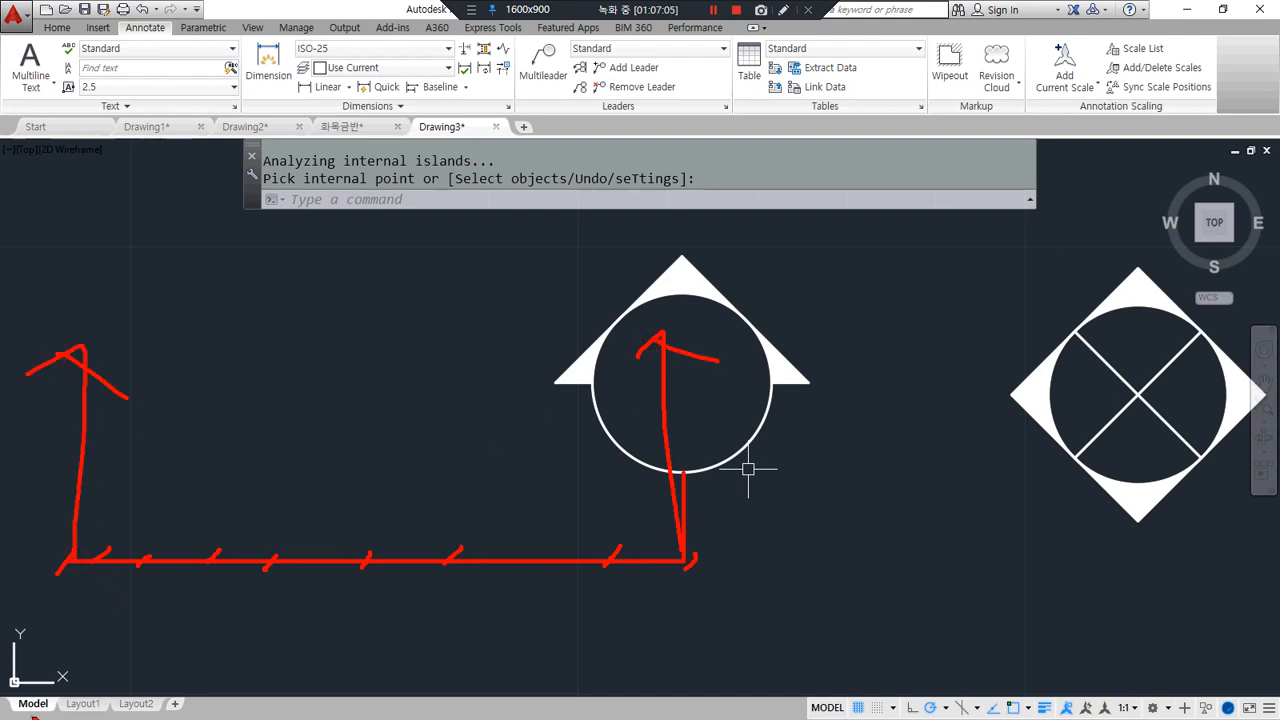
key("Escape")
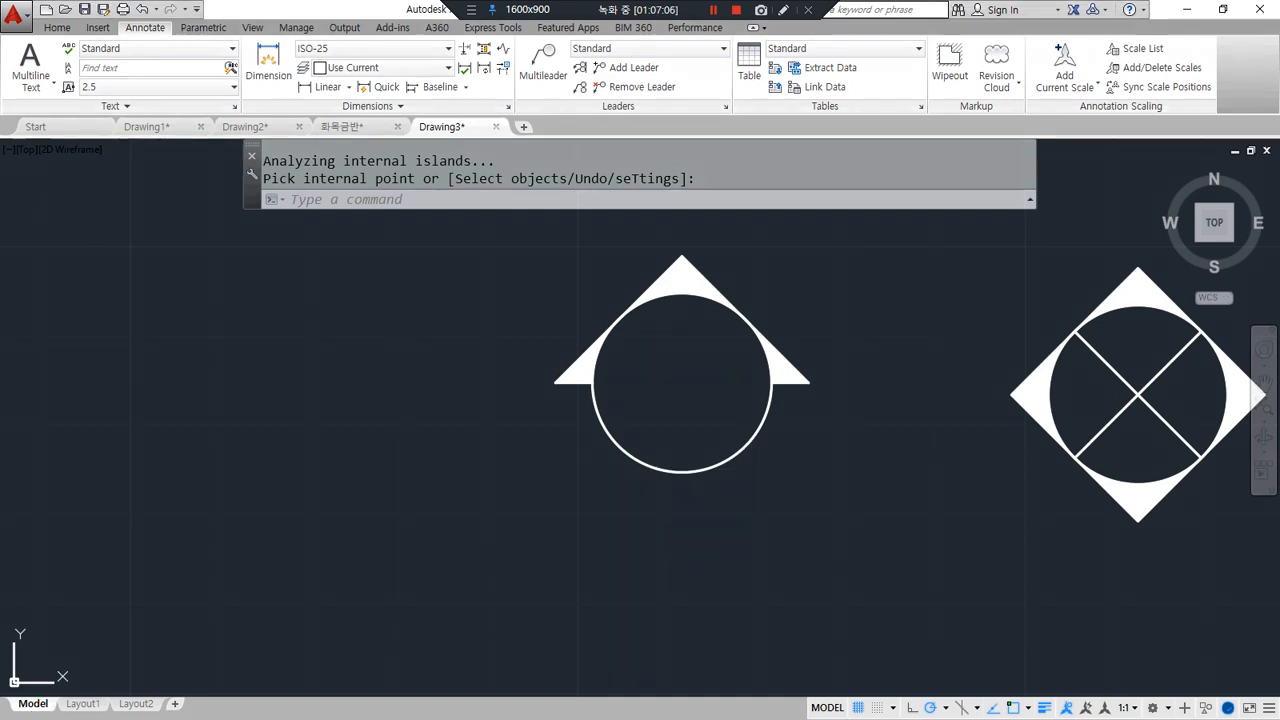
key("Escape")
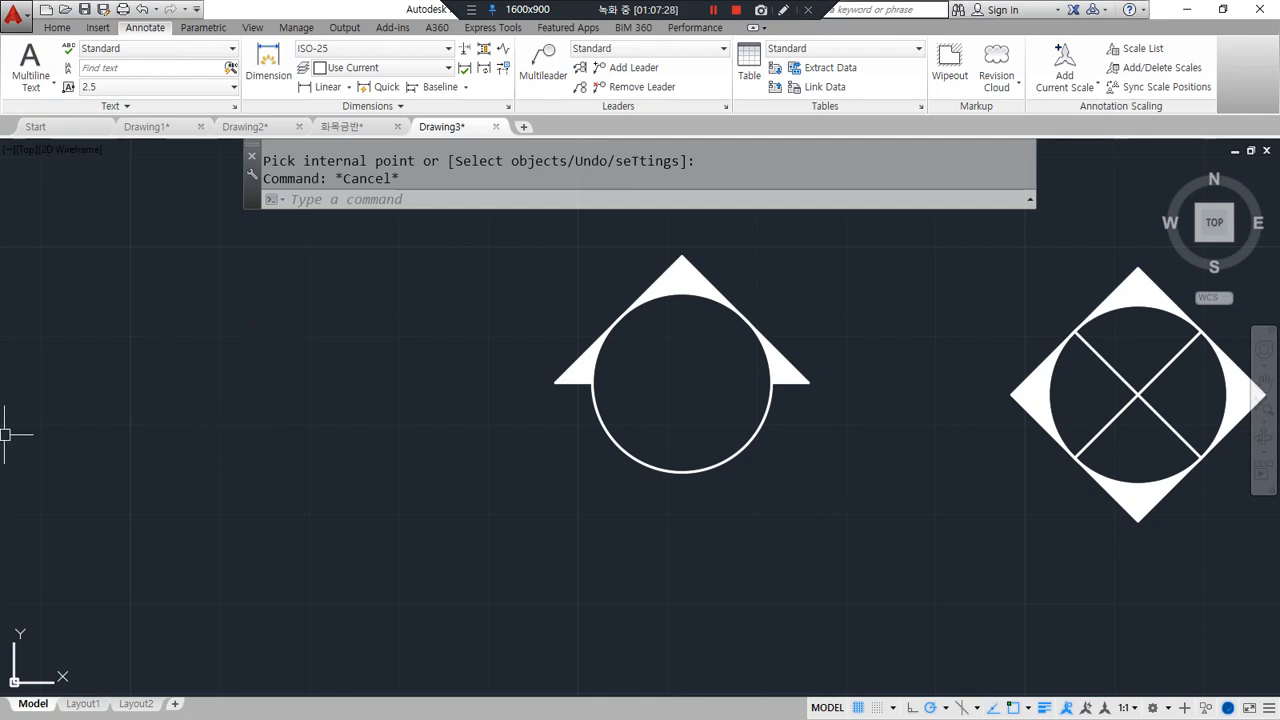
Switch to the image viewer and examine the section A line and mark enlarged on floor plan image 8 of 12.
key("alt+Tab")
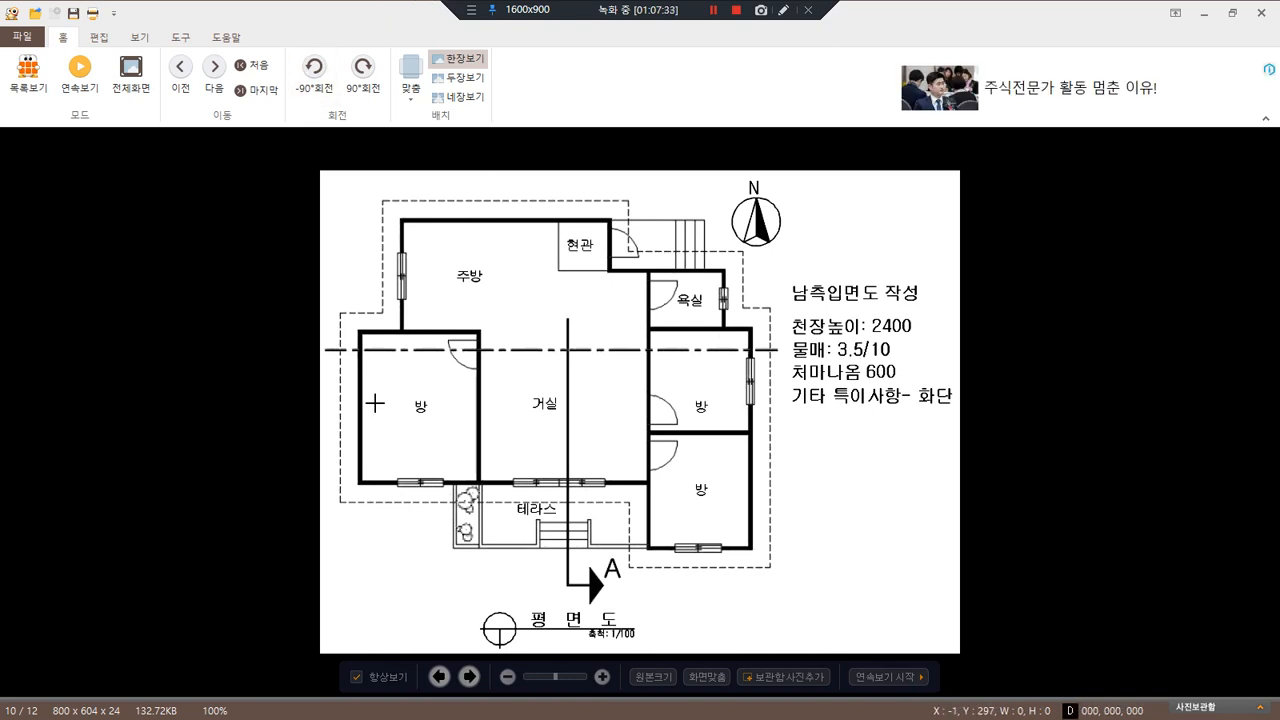
scroll(745, 452, "up", 2)
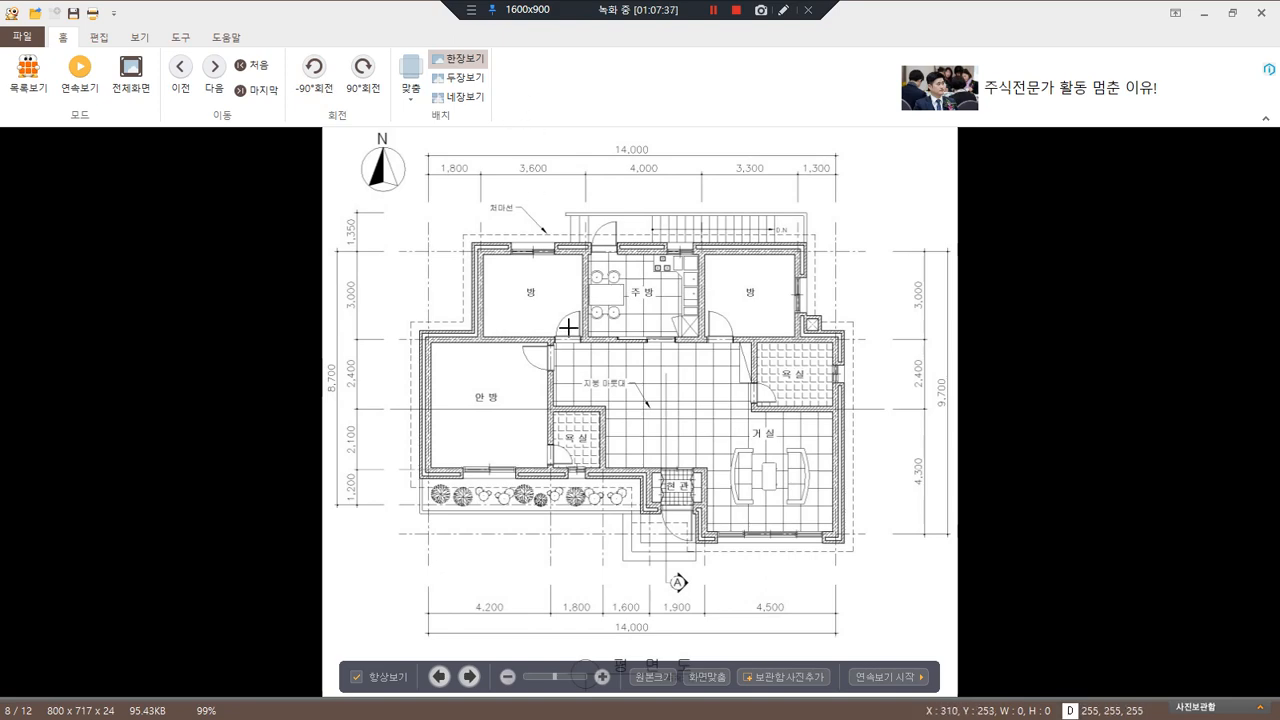
left_click_drag(556, 314, 826, 636)
left_click(757, 595)
left_click_drag(522, 555, 441, 529)
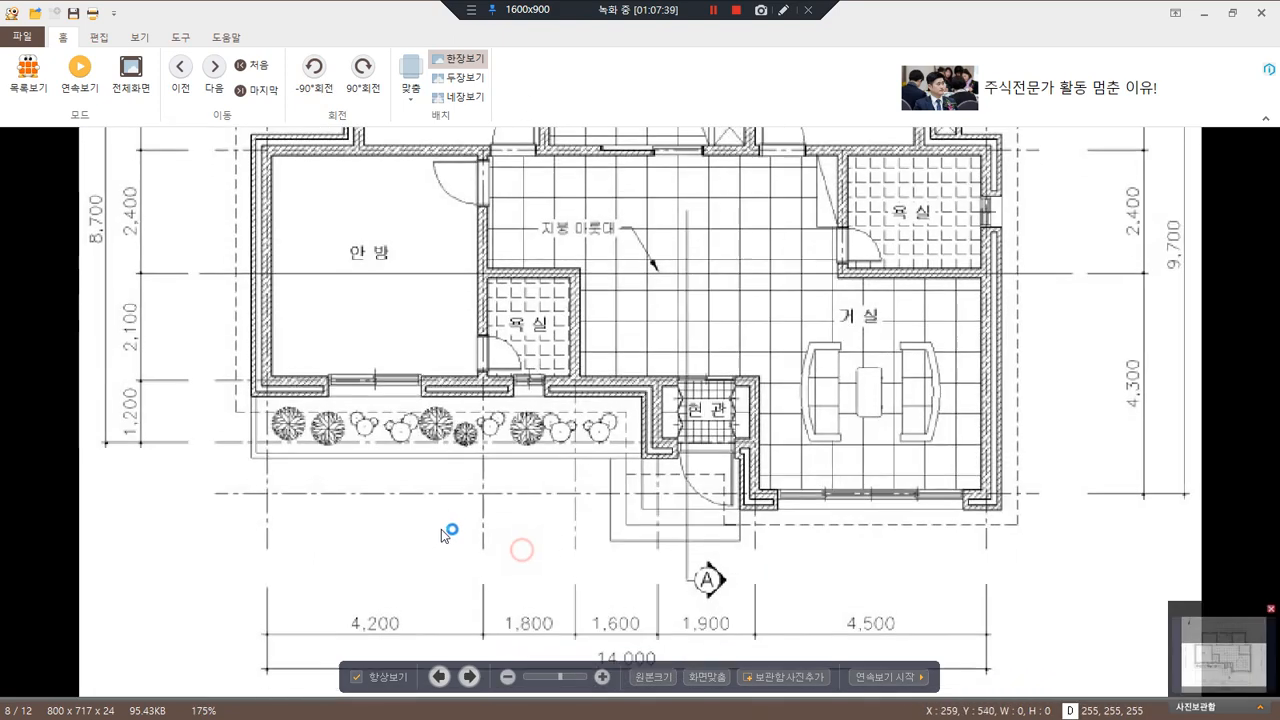
mouse_move(491, 426)
left_mouse_down()
mouse_move(465, 592)
mouse_move(467, 487)
left_mouse_up()
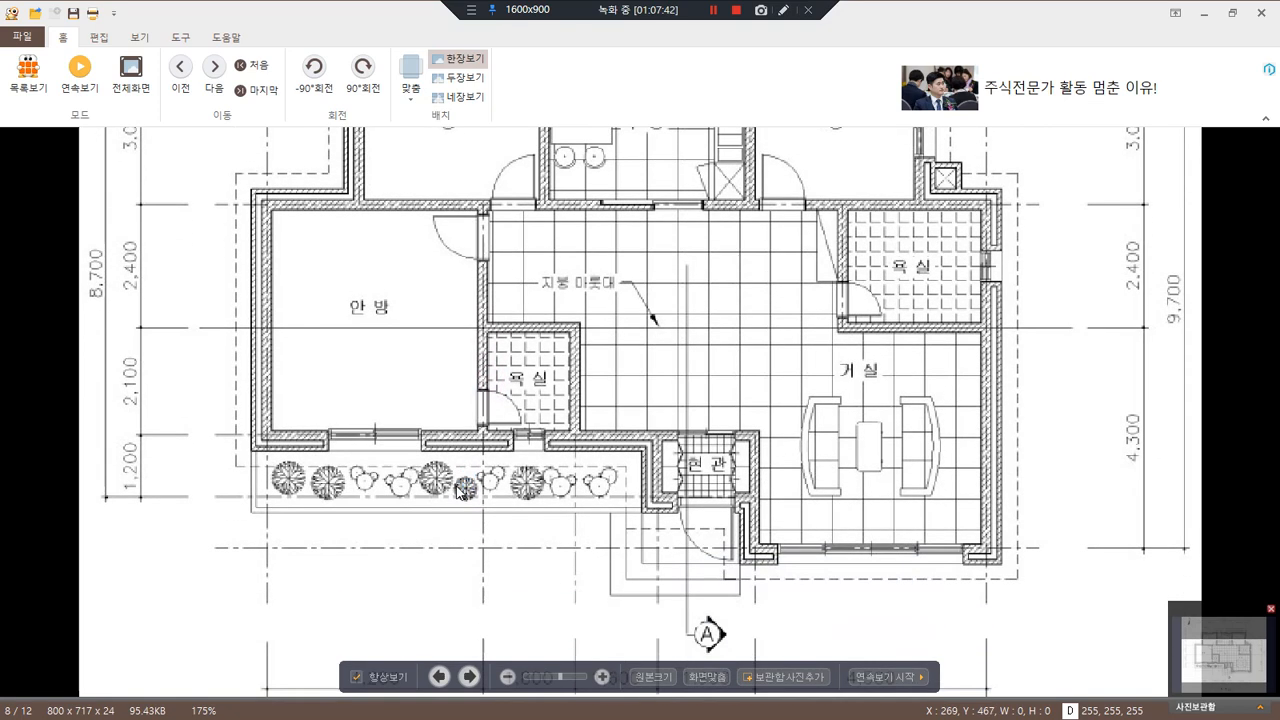
mouse_move(686, 266)
left_mouse_down()
mouse_move(683, 634)
mouse_move(720, 650)
mouse_move(668, 628)
mouse_move(748, 632)
mouse_move(726, 666)
left_mouse_up()
key("Escape")
left_click_drag(752, 592, 735, 508)
left_click(646, 679)
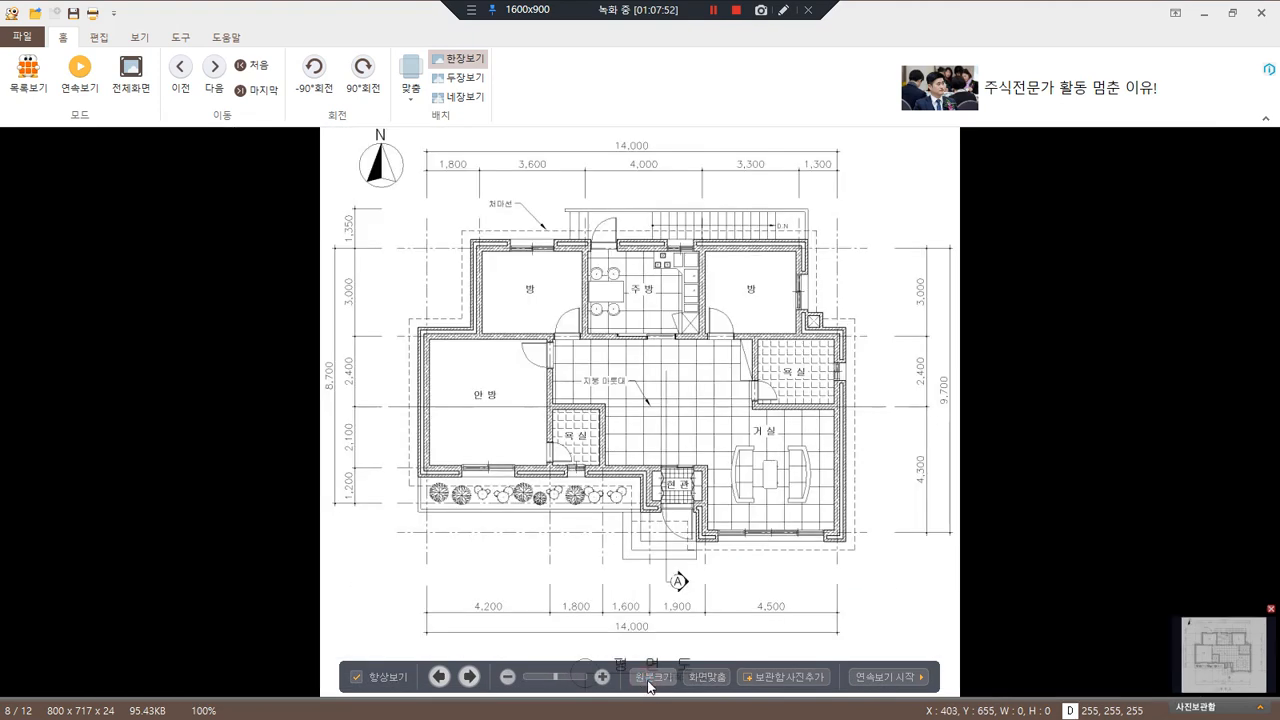
Examine the section A line and the viewing direction of its mark near the entrance on floor plan image 7 of 12.
scroll(681, 587, "up", 2)
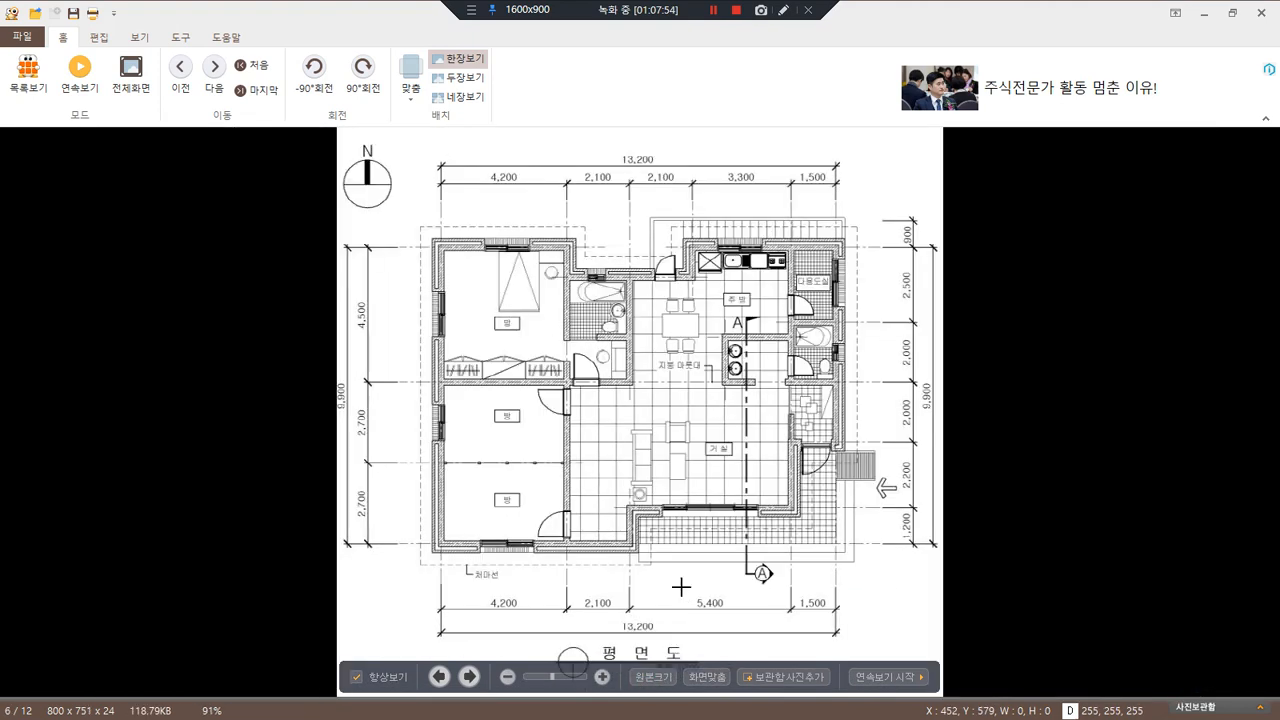
scroll(681, 587, "down", 1)
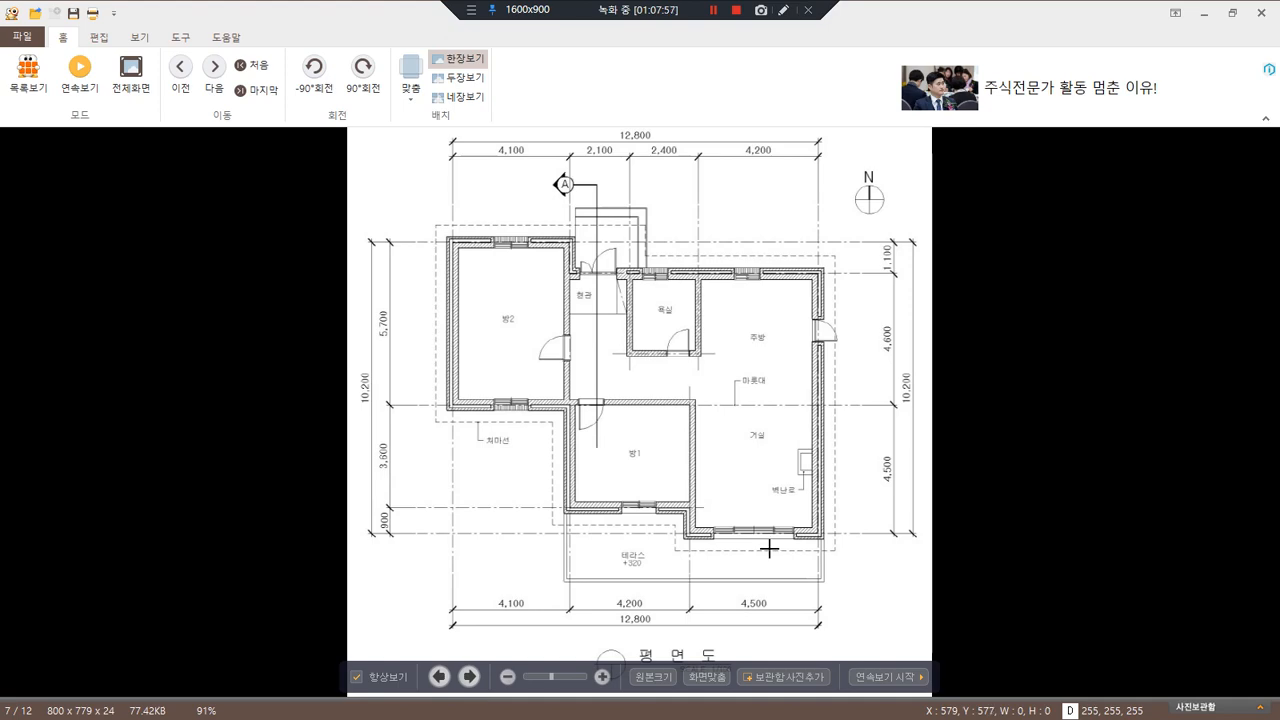
left_click_drag(501, 165, 717, 463)
left_click(601, 273)
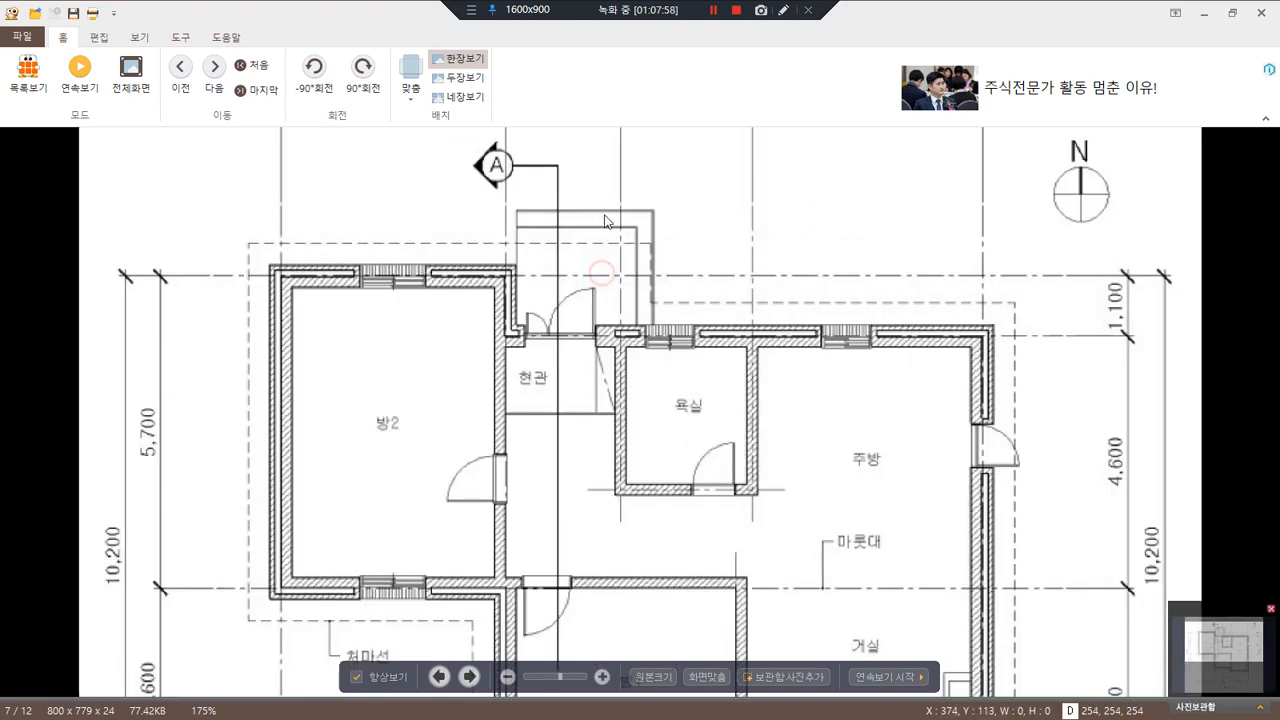
scroll(604, 220, "up", 1)
left_click_drag(560, 548, 561, 237)
left_click_drag(560, 550, 560, 621)
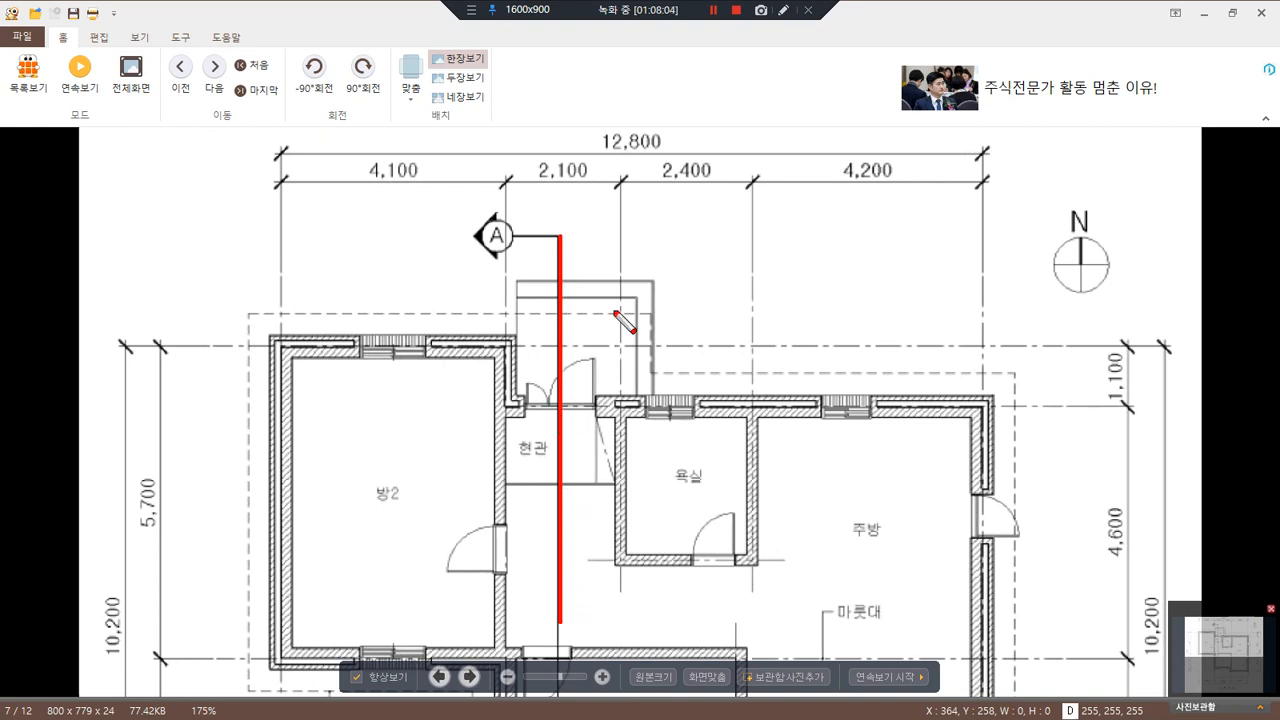
mouse_move(560, 236)
left_mouse_down()
mouse_move(450, 236)
mouse_move(466, 274)
left_mouse_up()
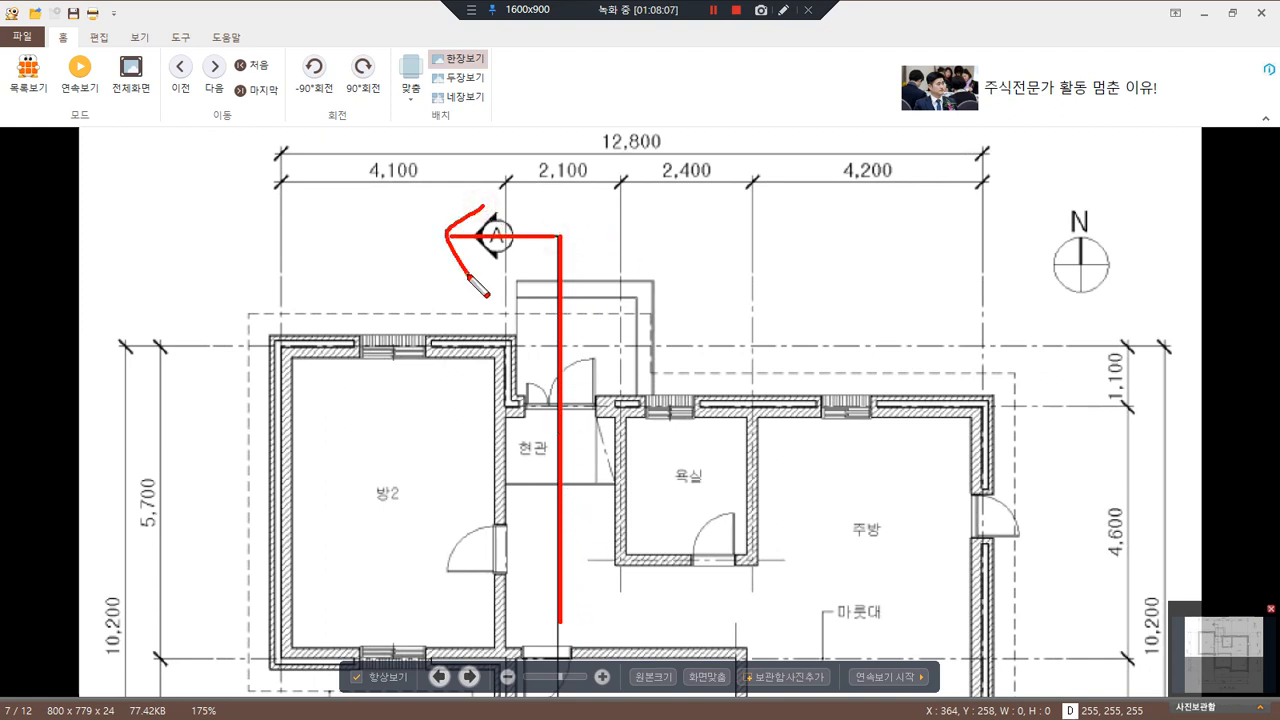
mouse_move(557, 566)
left_mouse_down()
mouse_move(441, 567)
mouse_move(478, 600)
left_mouse_up()
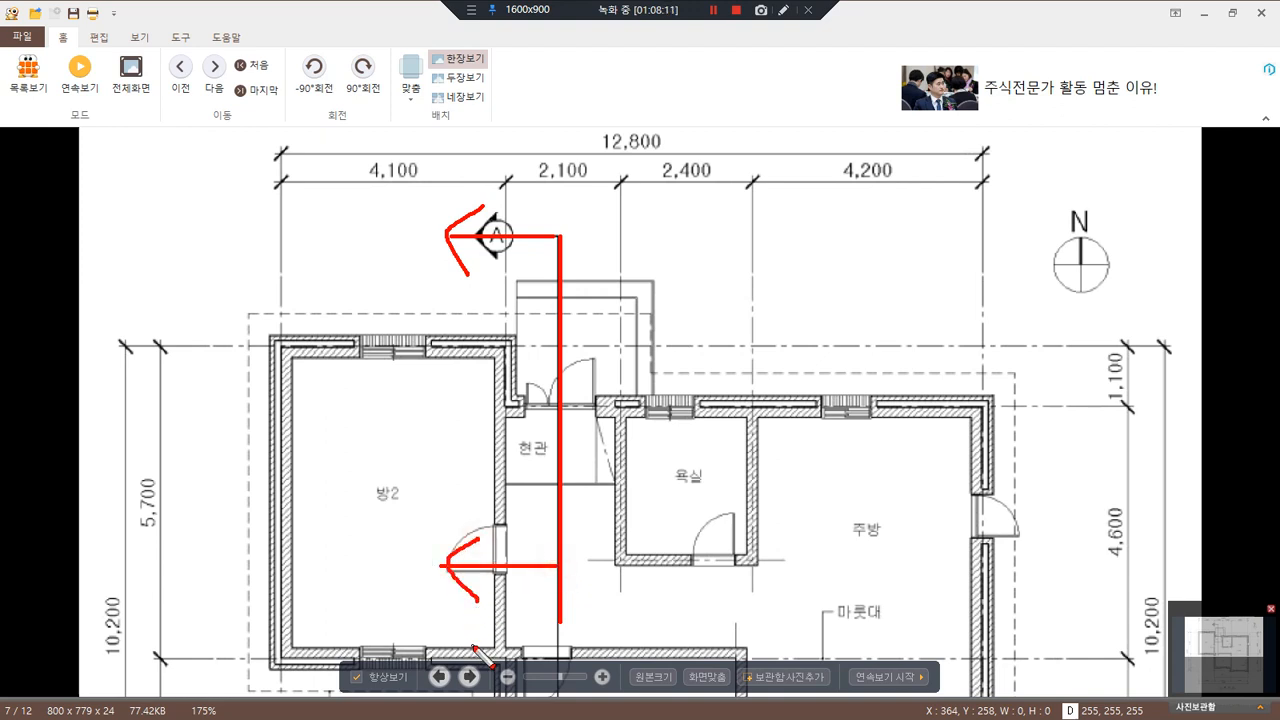
key("Escape")
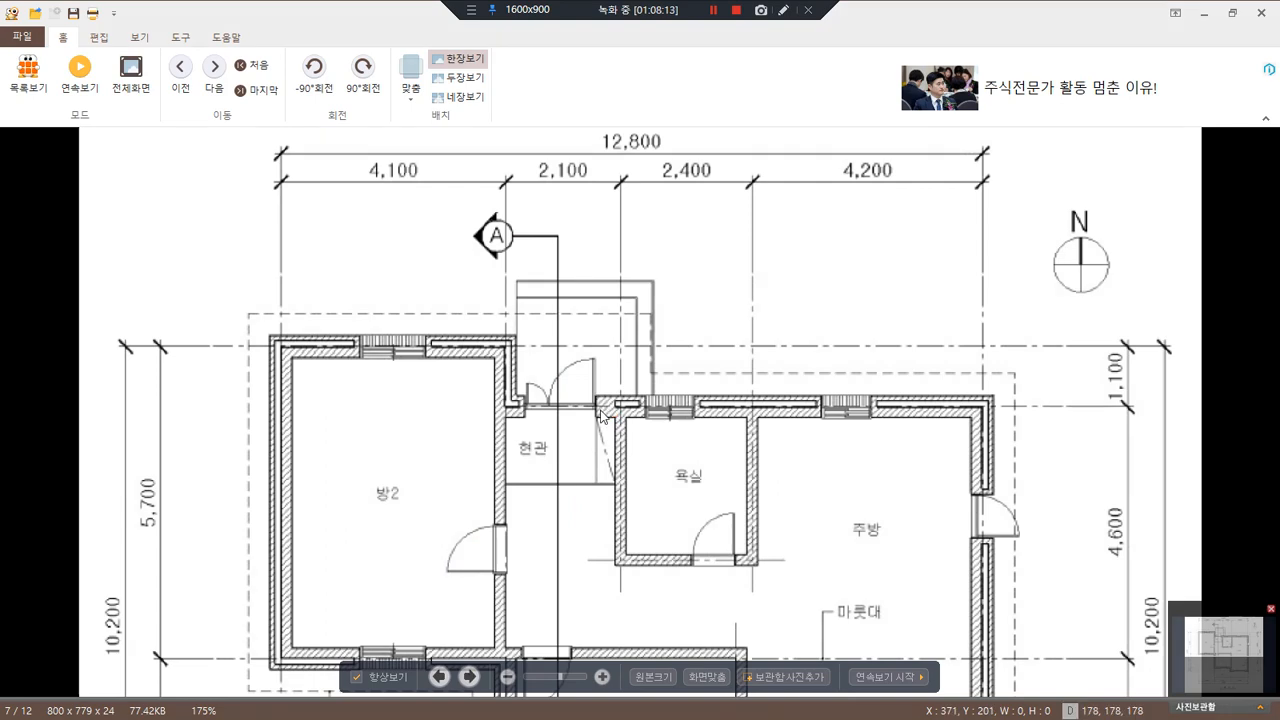
Go to floor plan image 10 of 12 and examine the section A mark below the terrace.
key("Right")
key("Right")
key("Right")
mouse_move(634, 608)
left_mouse_down()
mouse_move(634, 568)
mouse_move(628, 652)
left_mouse_up()
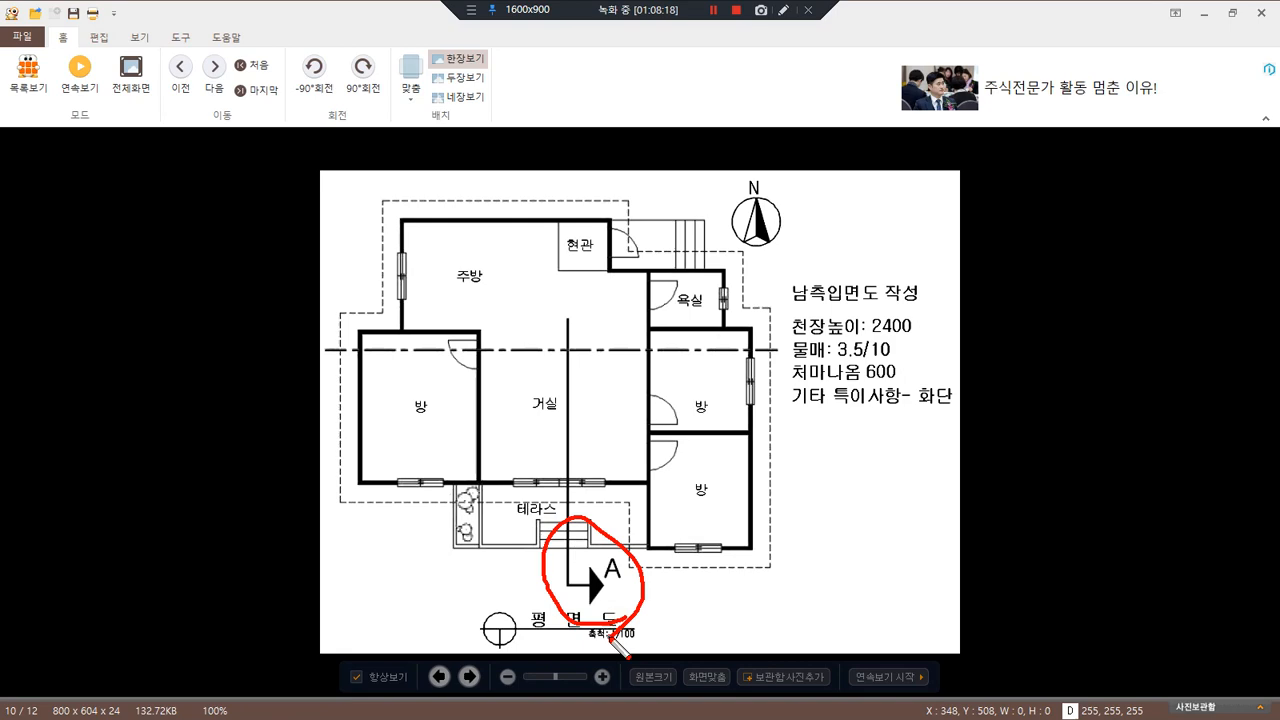
Go to floor plan image 1 of 12 and examine the section A line and arrow enlarged near the entrance.
key("Right")
key("Right")
key("Right")
key("Right")
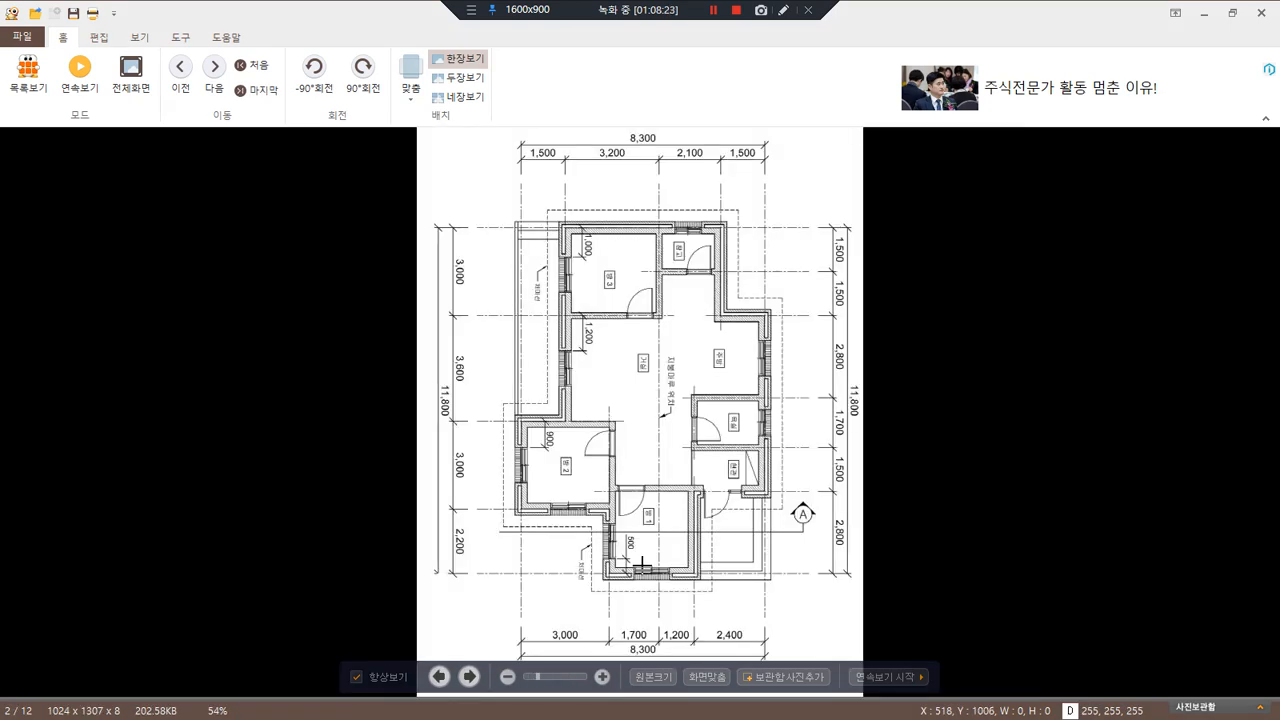
key("Left")
key("Right")
key("Left")
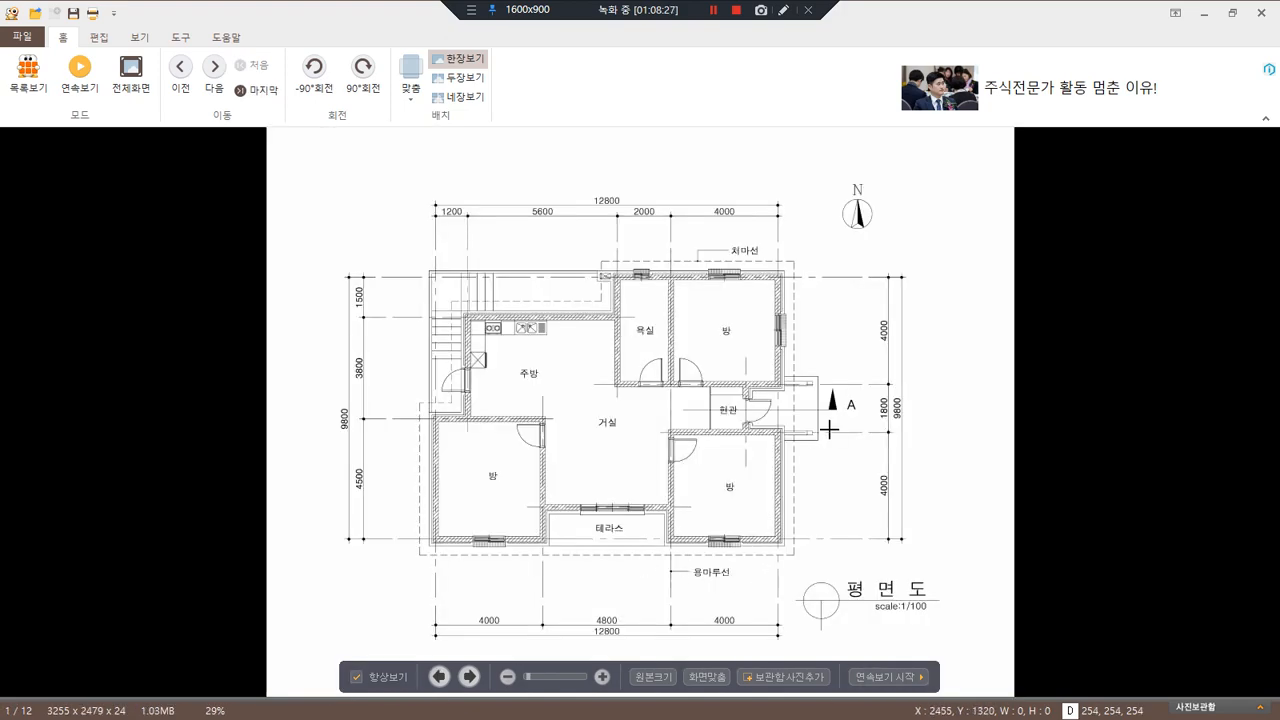
left_click_drag(617, 329, 914, 466)
left_click(846, 427)
left_click_drag(849, 495, 765, 463)
mouse_move(214, 428)
left_mouse_down()
mouse_move(838, 427)
mouse_move(833, 352)
mouse_move(818, 390)
mouse_move(852, 398)
mouse_move(834, 356)
left_mouse_up()
key("Escape")
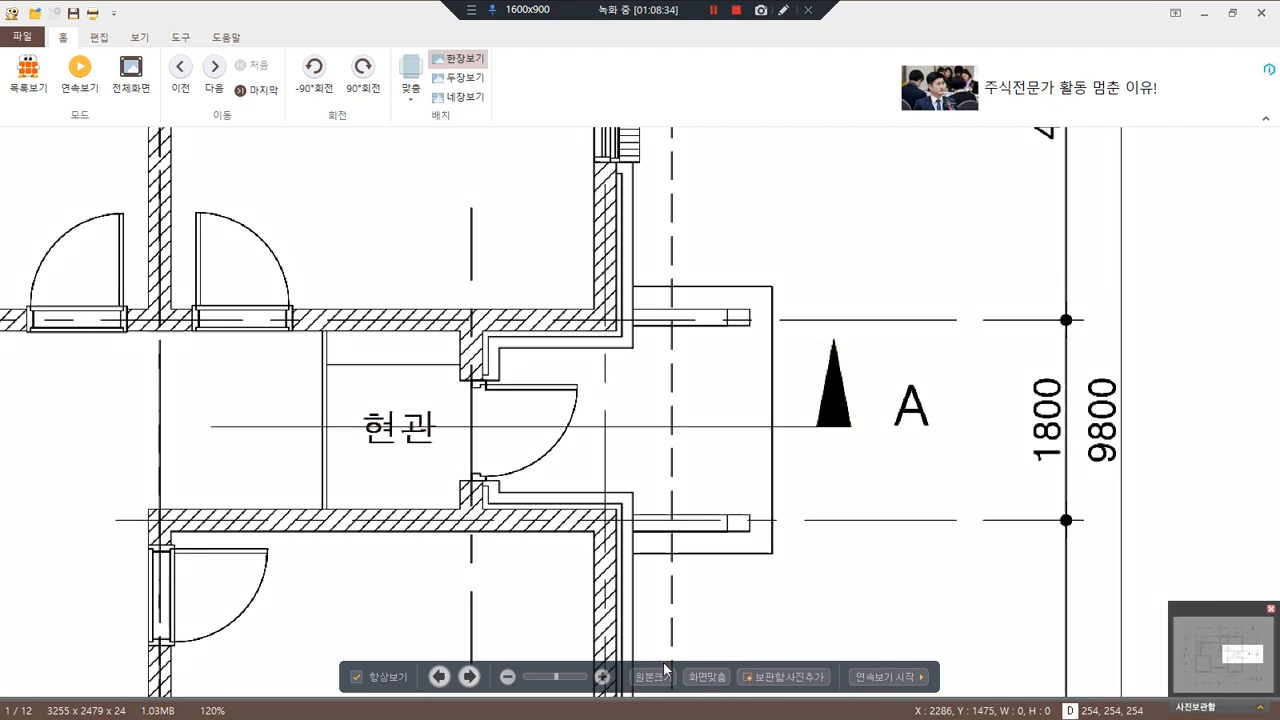
Go to floor plan image 2 of 12 and examine the circled section A mark, its cutting line and its viewing direction.
scroll(664, 638, "down", 1)
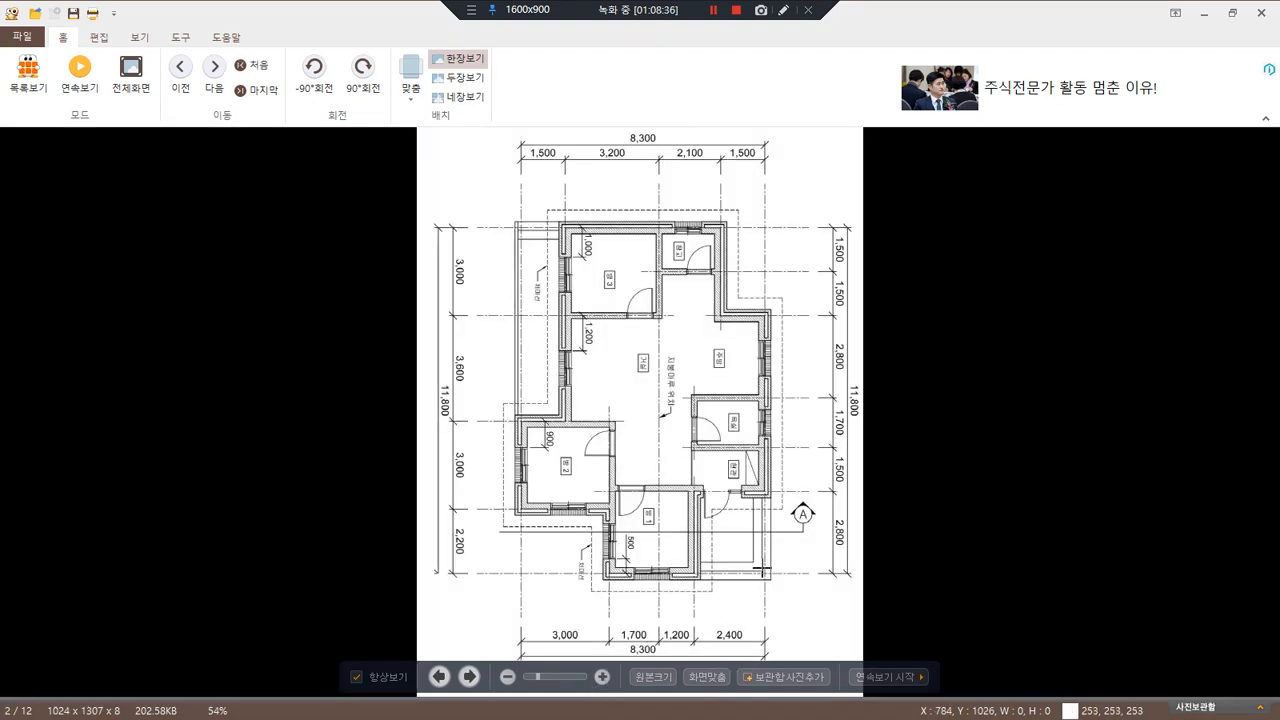
left_click_drag(657, 451, 877, 601)
left_click(822, 548)
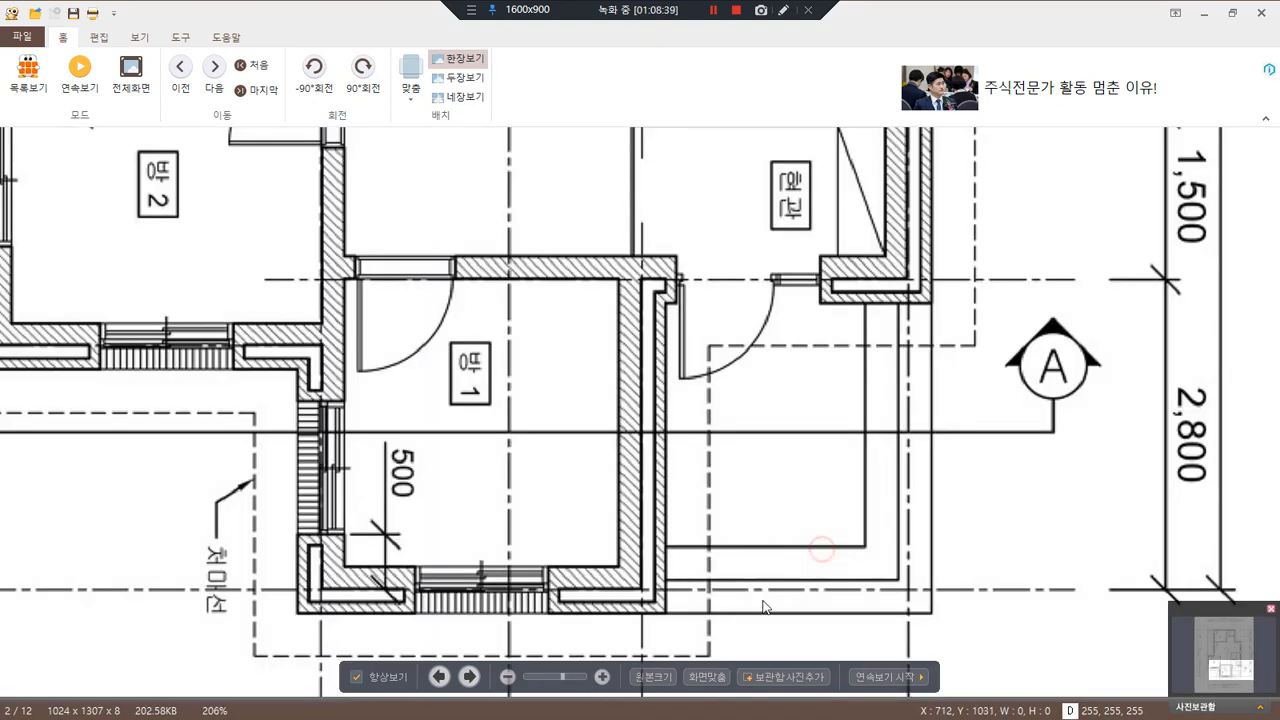
mouse_move(288, 432)
left_mouse_down()
mouse_move(1053, 435)
mouse_move(1050, 295)
mouse_move(1064, 345)
left_mouse_up()
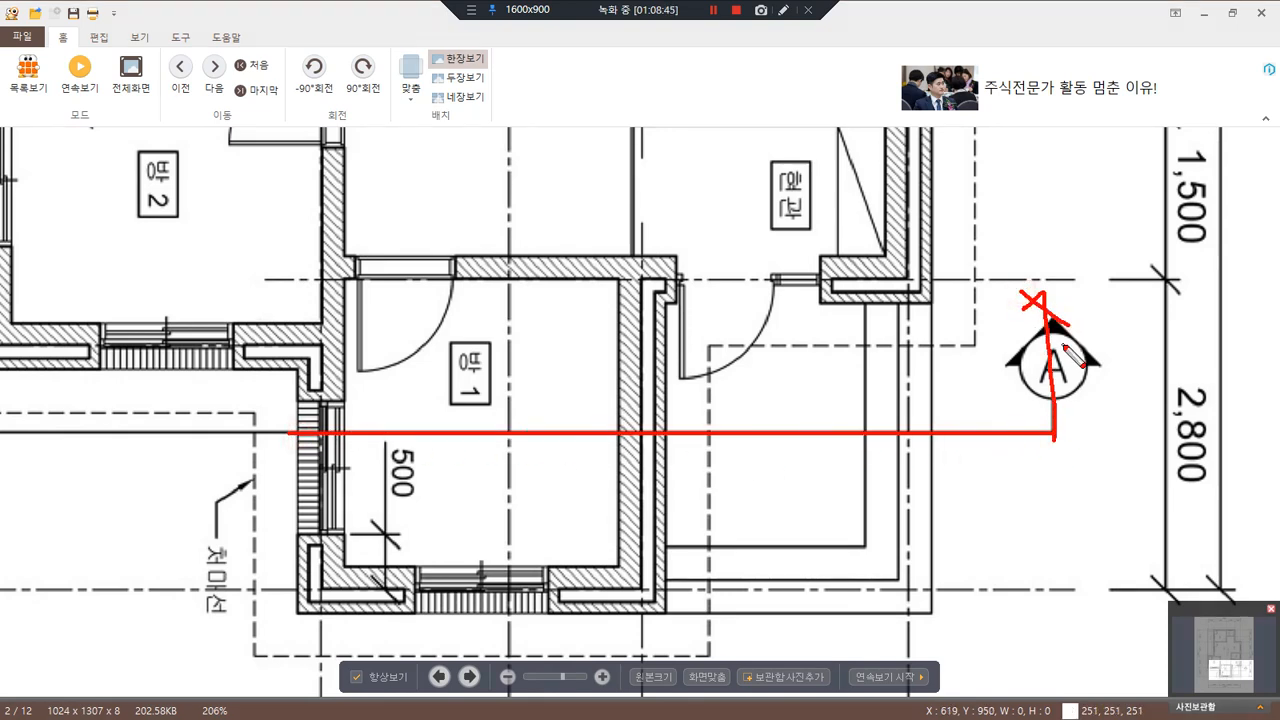
key("e")
mouse_move(1083, 394)
left_mouse_down()
mouse_move(993, 378)
mouse_move(1159, 377)
mouse_move(1110, 393)
left_mouse_up()
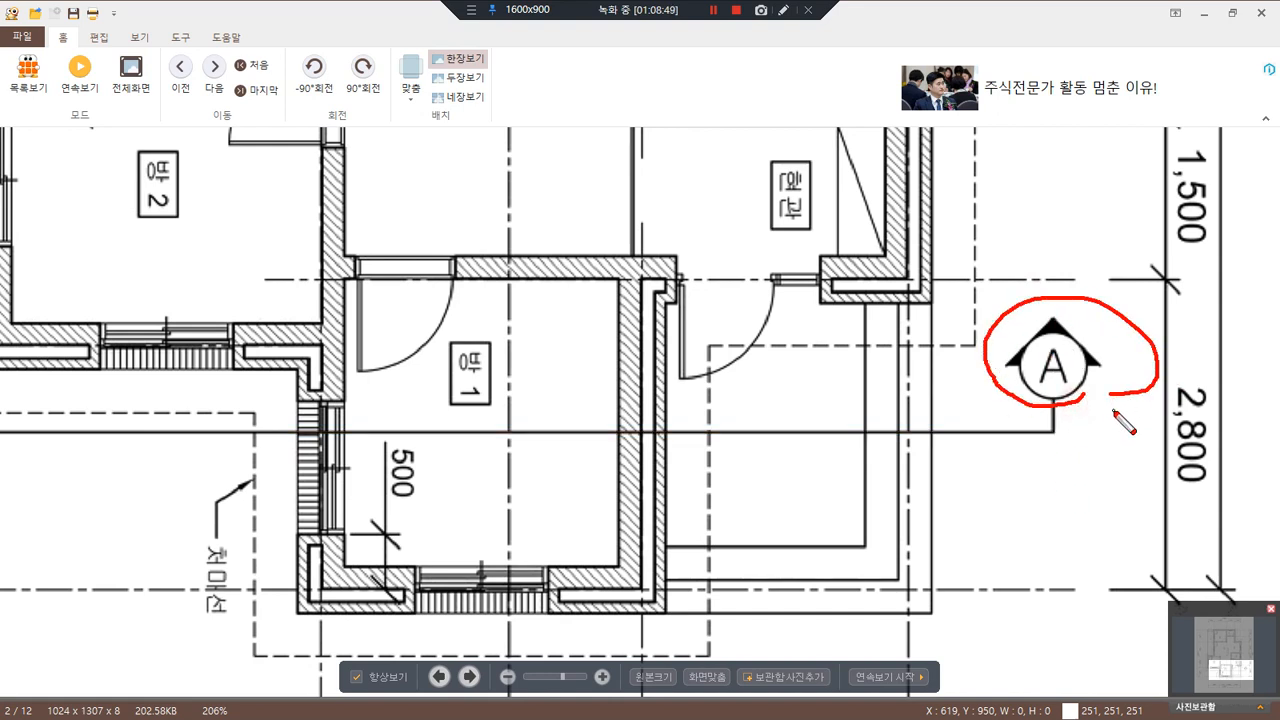
mouse_move(1050, 318)
left_mouse_down()
mouse_move(1028, 335)
mouse_move(1108, 356)
left_mouse_up()
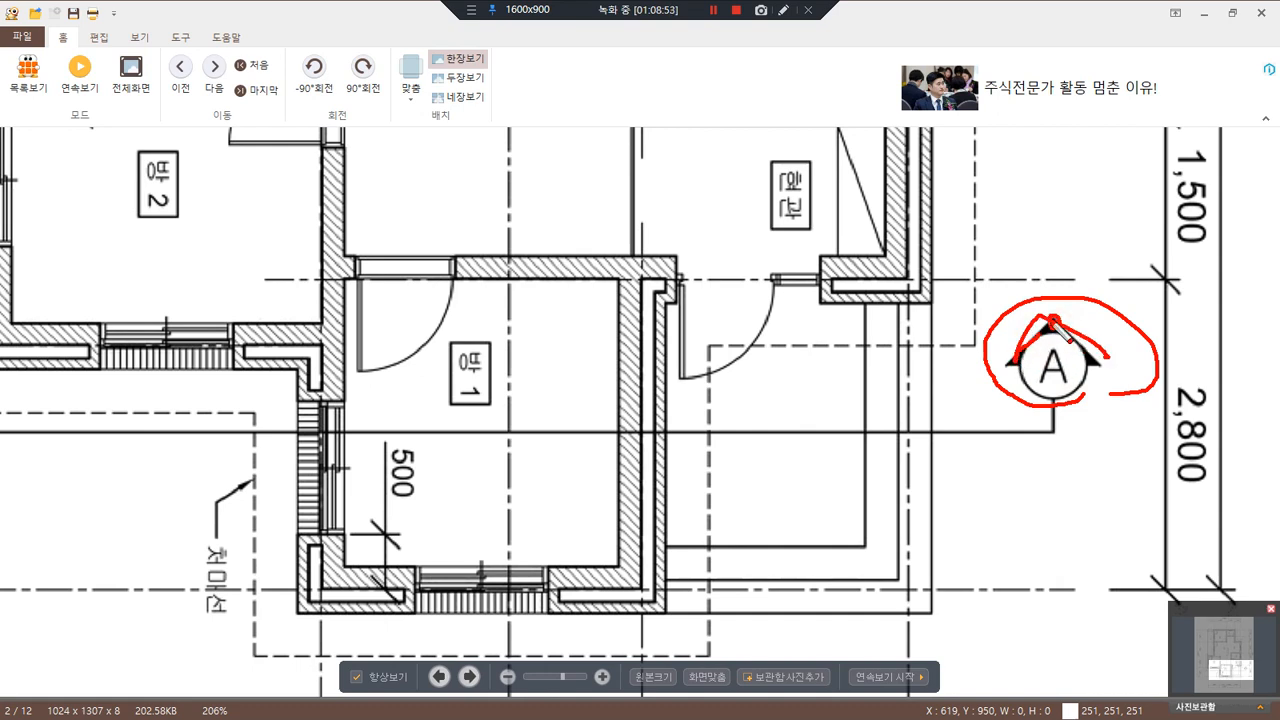
mouse_move(1052, 318)
left_mouse_down()
mouse_move(1027, 241)
mouse_move(1087, 252)
left_mouse_up()
key("Escape")
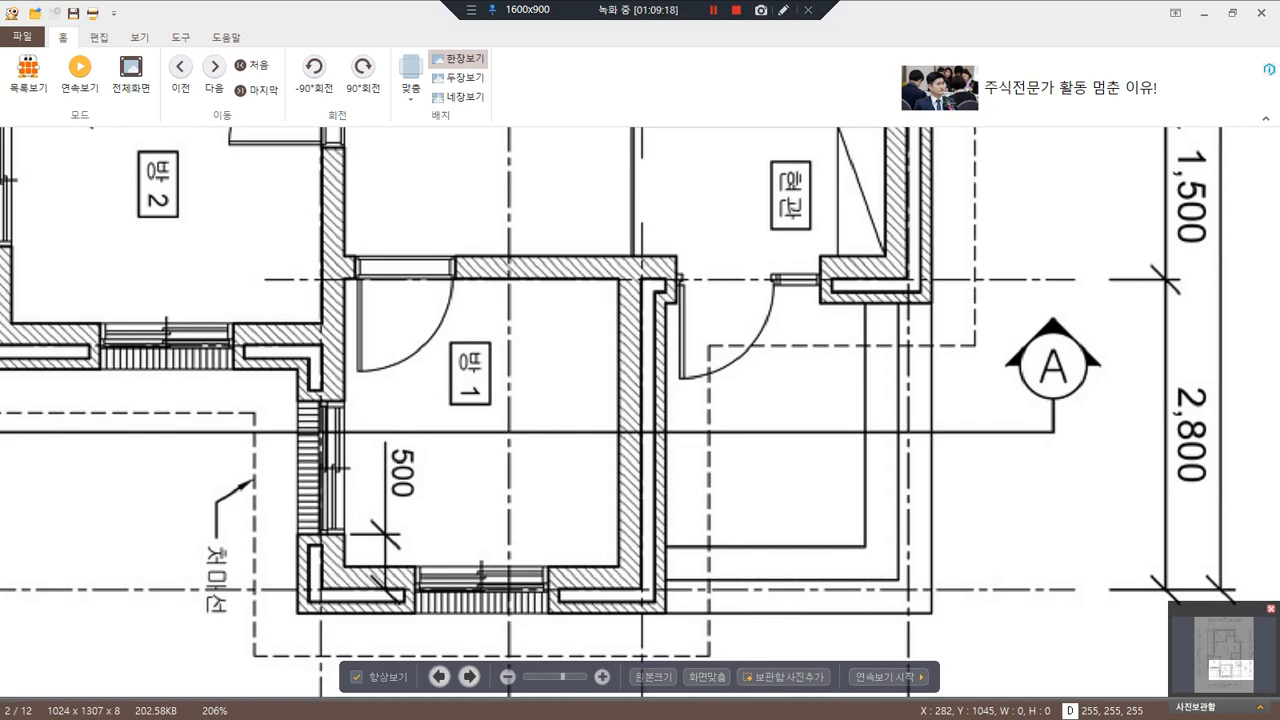
Switch to AutoCAD, bring up the A01-PARTIAL PLAN drawing and examine elevation mark 7 beside the powder room.
key("alt+Tab")
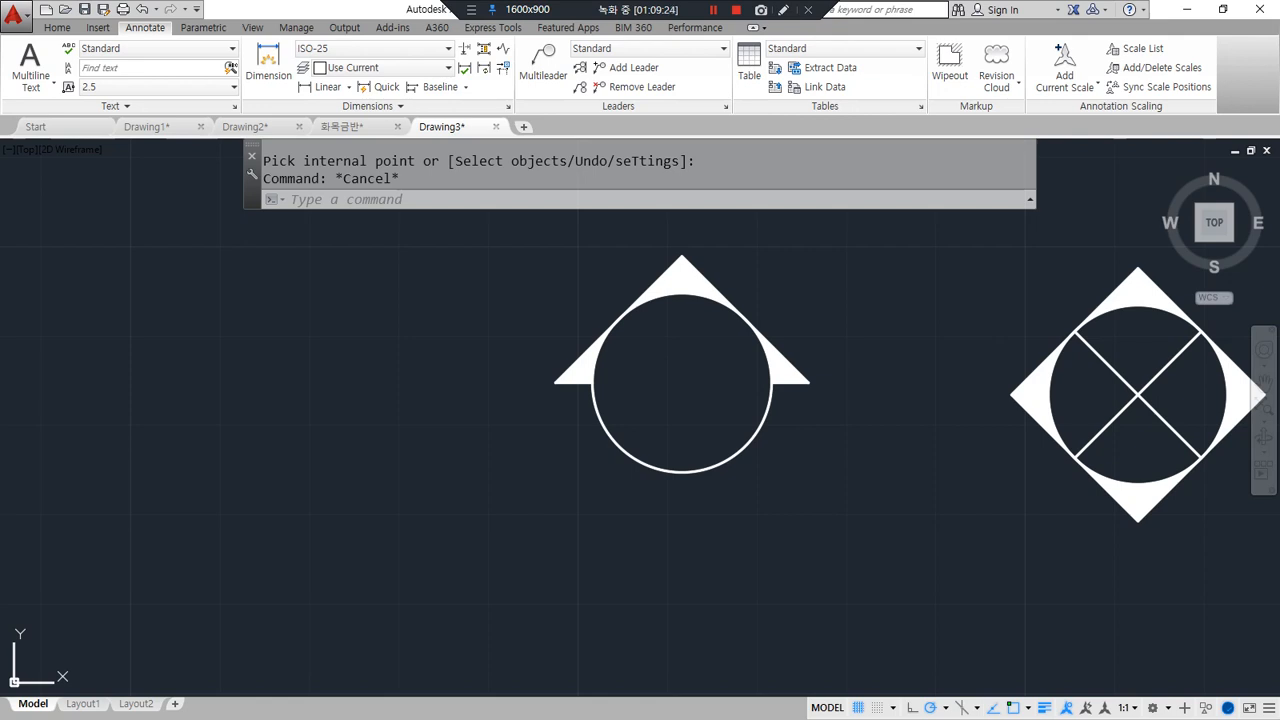
key("ctrl+Tab")
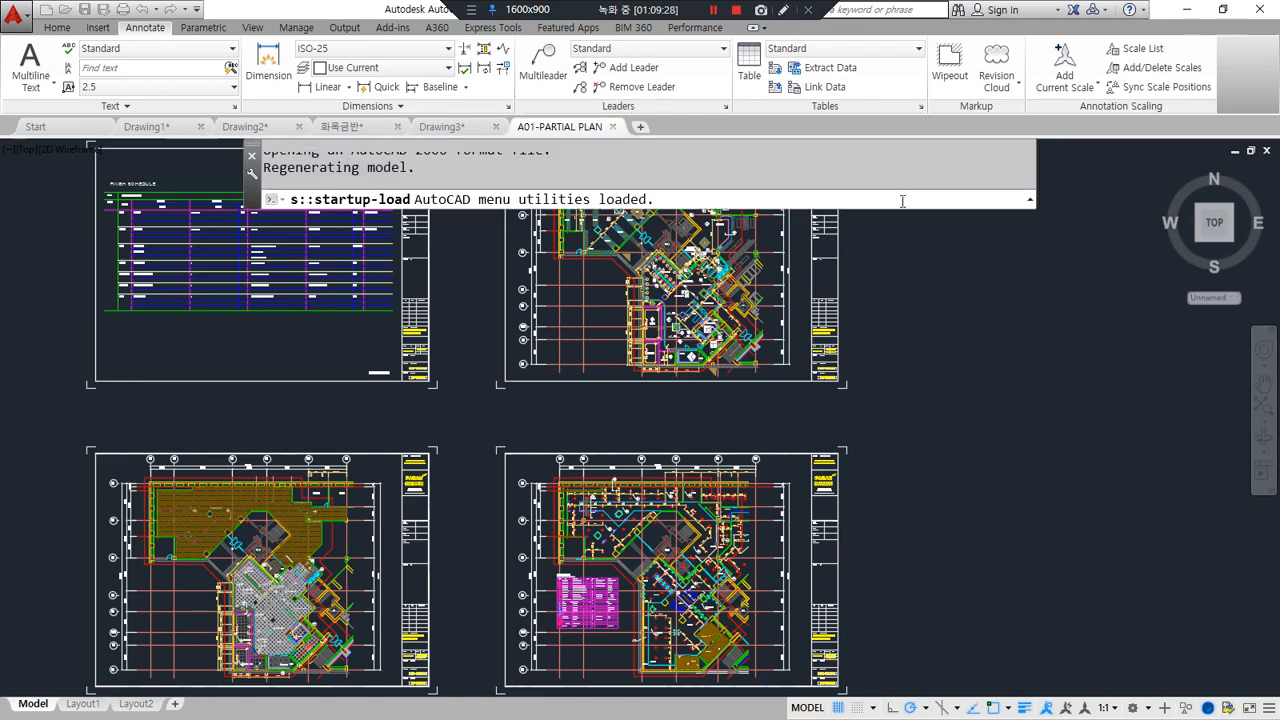
middle_click_drag(690, 305, 452, 463)
scroll(449, 418, "up", 10)
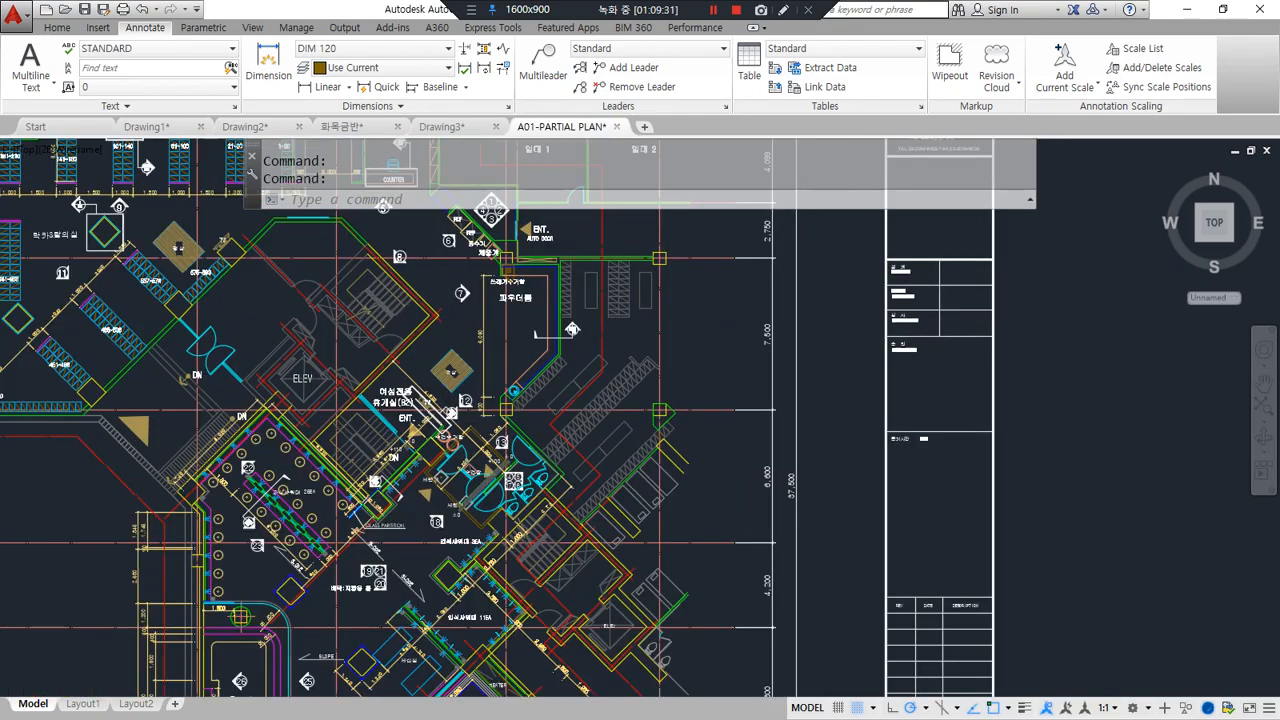
middle_click_drag(484, 317, 307, 463)
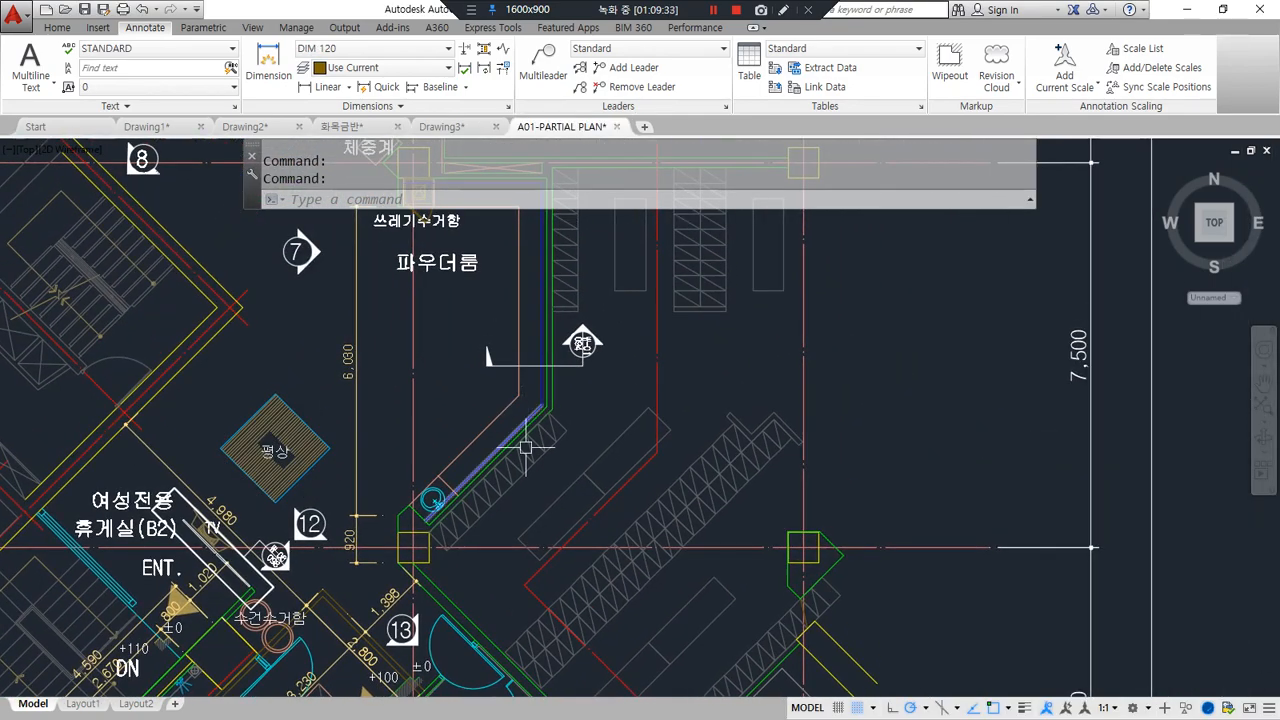
middle_click_drag(389, 372, 450, 522)
mouse_move(380, 436)
left_mouse_down()
mouse_move(355, 432)
mouse_move(400, 385)
mouse_move(374, 427)
left_mouse_up()
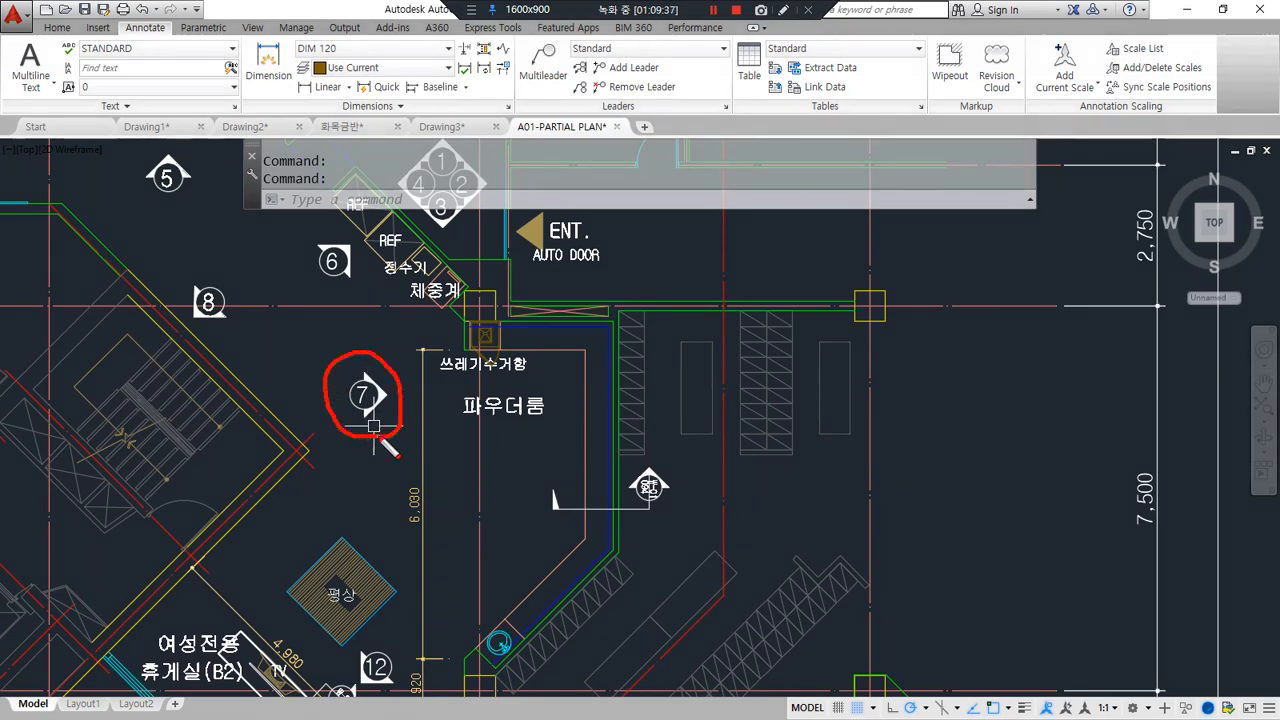
Examine the four-way elevation mark numbered 1 to 4 near the automatic entrance door and the directions it points to.
middle_click_drag(411, 308, 340, 518)
scroll(372, 366, "up", 4)
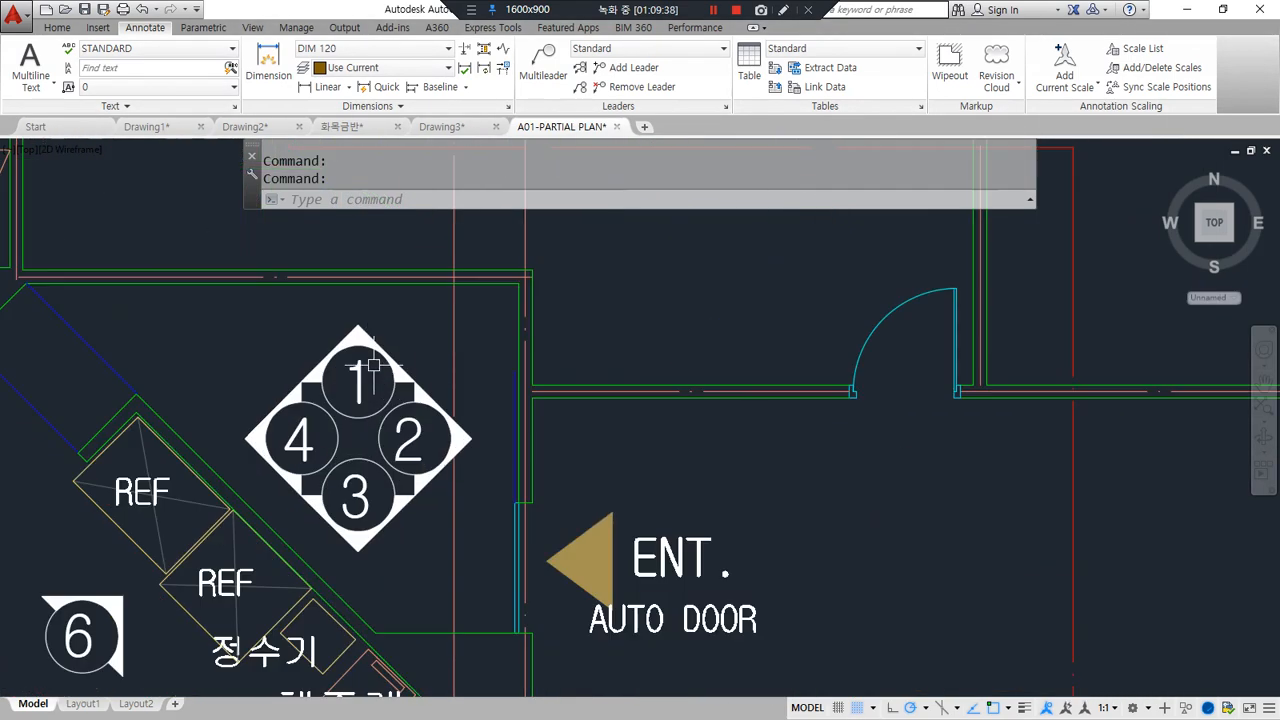
mouse_move(392, 555)
left_mouse_down()
mouse_move(233, 424)
mouse_move(490, 410)
mouse_move(336, 573)
left_mouse_up()
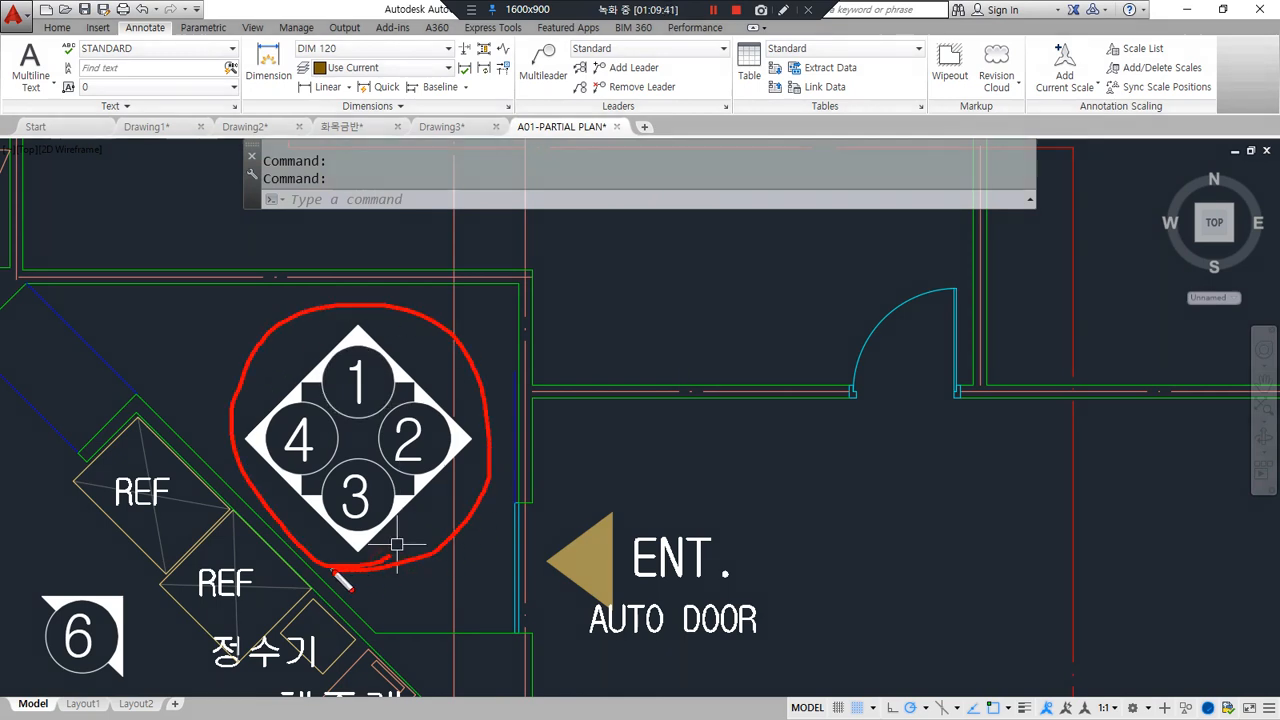
mouse_move(406, 437)
left_mouse_down()
mouse_move(472, 434)
mouse_move(456, 450)
left_mouse_up()
mouse_move(366, 400)
left_mouse_down()
mouse_move(348, 341)
mouse_move(385, 357)
left_mouse_up()
mouse_move(325, 422)
left_mouse_down()
mouse_move(262, 396)
mouse_move(254, 511)
left_mouse_up()
mouse_move(321, 558)
left_mouse_down()
mouse_move(219, 371)
mouse_move(354, 604)
left_mouse_up()
key("Escape")
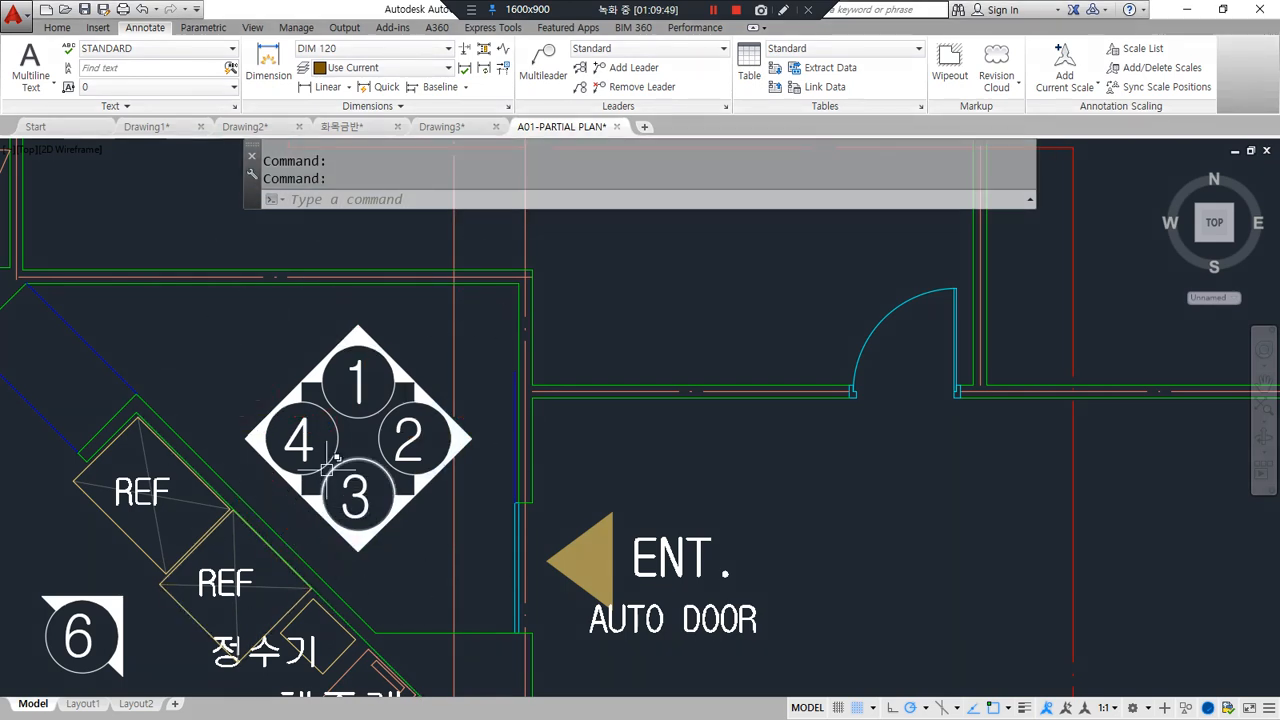
Examine the FUR-2 / 111 section mark and its cutting line at the counter.
scroll(325, 477, "down", 4)
middle_click_drag(298, 521, 500, 581)
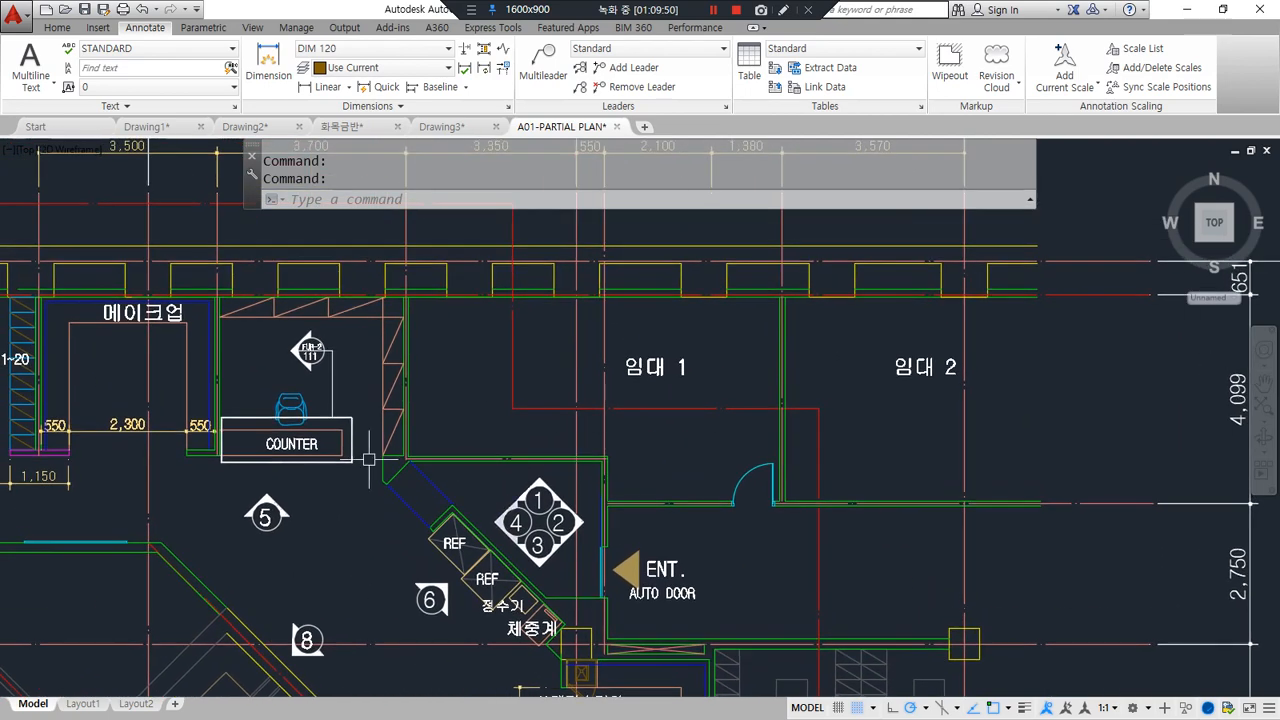
scroll(299, 357, "up", 4)
mouse_move(381, 509)
left_mouse_down()
mouse_move(383, 344)
mouse_move(359, 342)
left_mouse_up()
mouse_move(351, 418)
left_mouse_down()
mouse_move(345, 269)
mouse_move(352, 416)
left_mouse_up()
key("Escape")
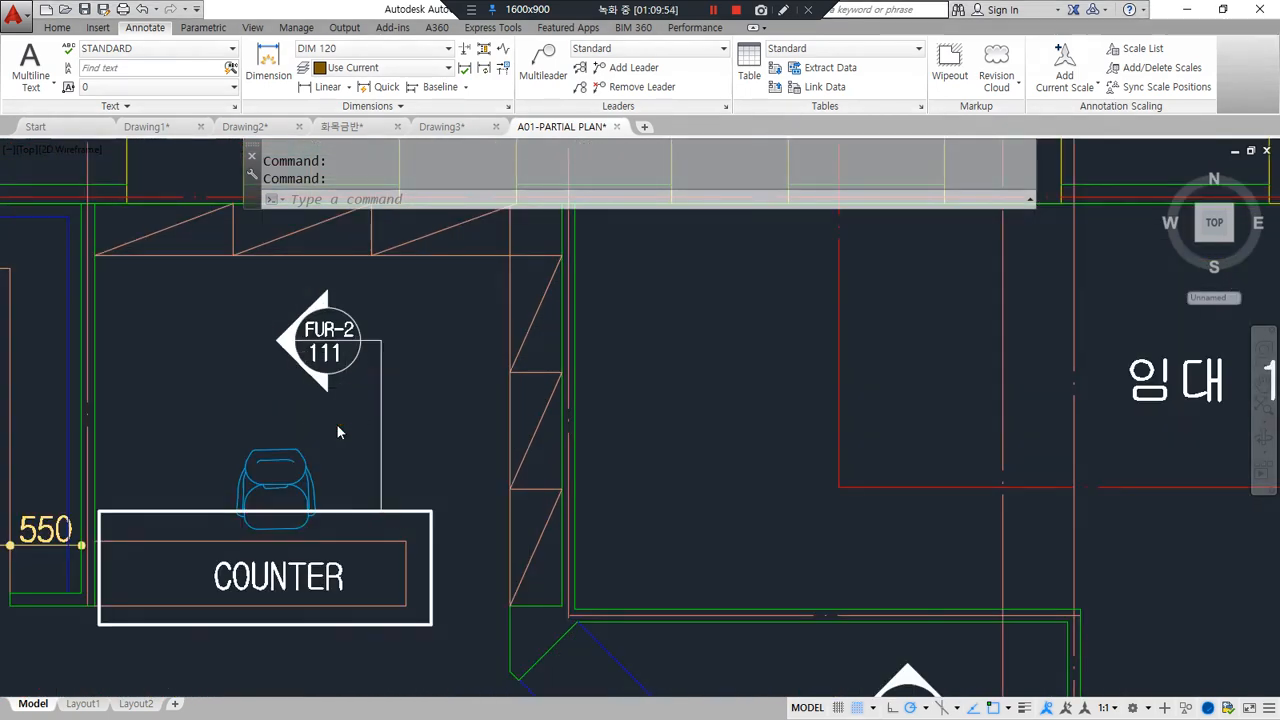
Look over the remaining elevation marks across the plan down to marks 18 to 21 in the shower area.
scroll(334, 425, "down", 4)
middle_click_drag(292, 514, 446, 260)
middle_click_drag(209, 460, 491, 389)
scroll(490, 397, "down", 2)
middle_click_drag(514, 511, 326, 265)
middle_click_drag(546, 488, 490, 358)
scroll(380, 482, "up", 3)
scroll(502, 512, "down", 1)
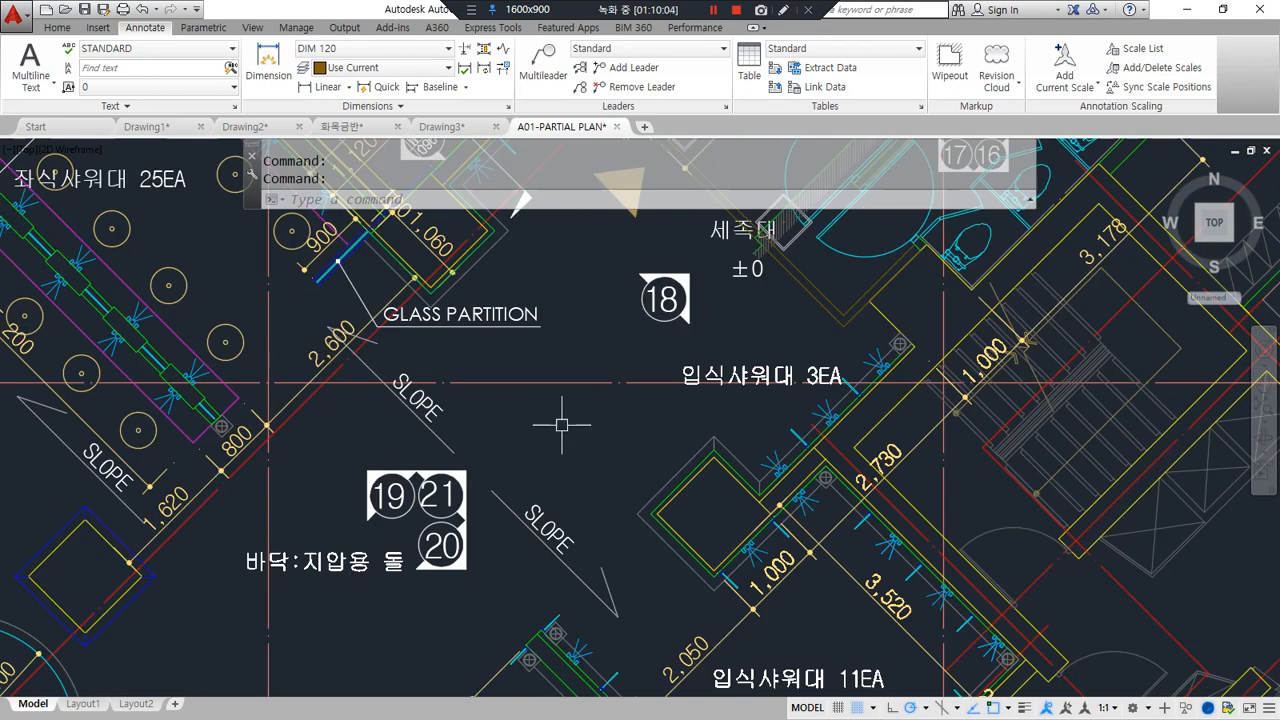
Return to Drawing3 and group all parts of the single-arrow circle symbol.
key("ctrl+Tab")
type("g")
key("Return")
left_click(651, 462)
left_click(448, 283)
key("Return")
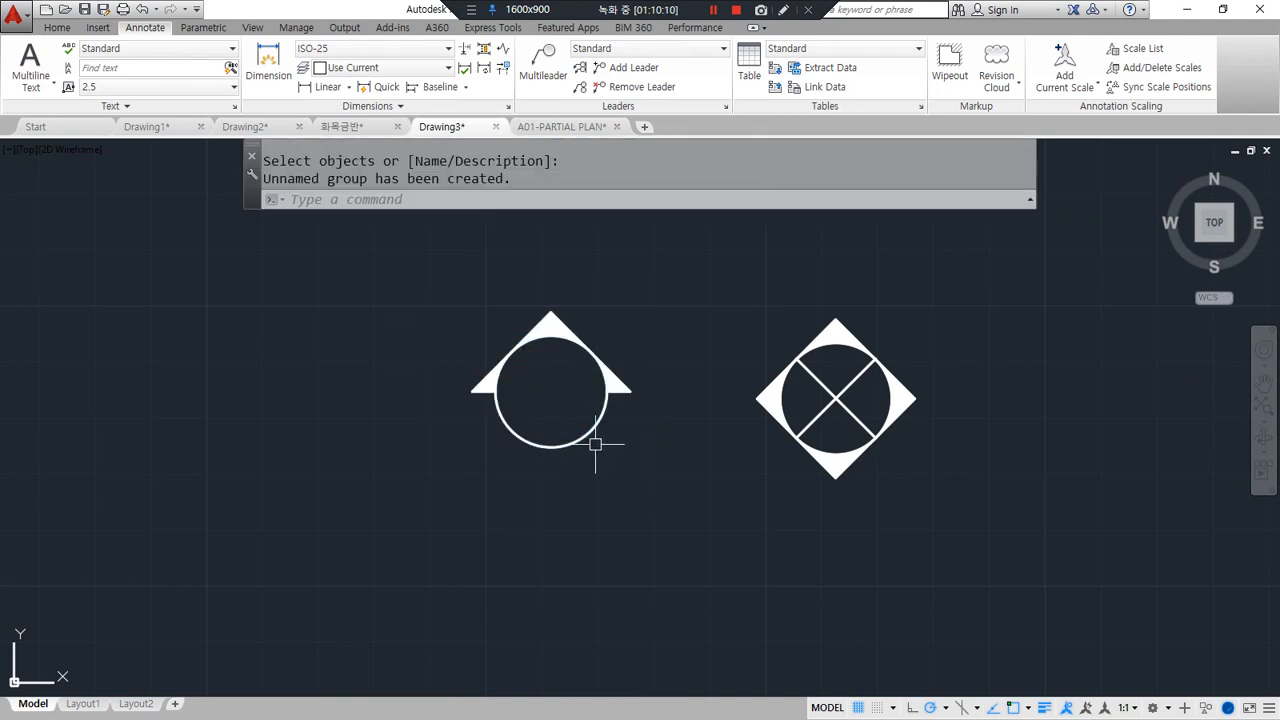
Draw a vertical line about 60 long downward from the tip of the arrow symbol.
type("l")
key("Return")
left_click(550, 312)
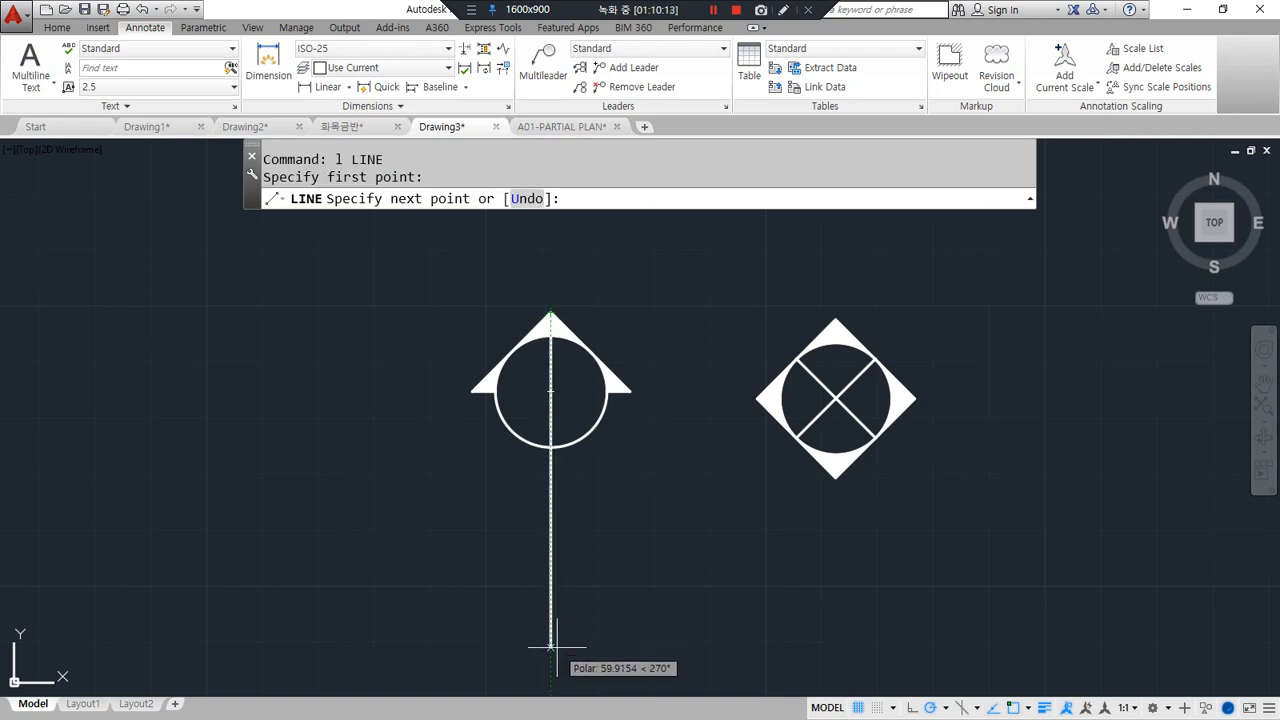
left_click(548, 648)
key("Return")
Rotate a copy of the arrow symbol by 270° about the lowest point of its circle.
type("ro")
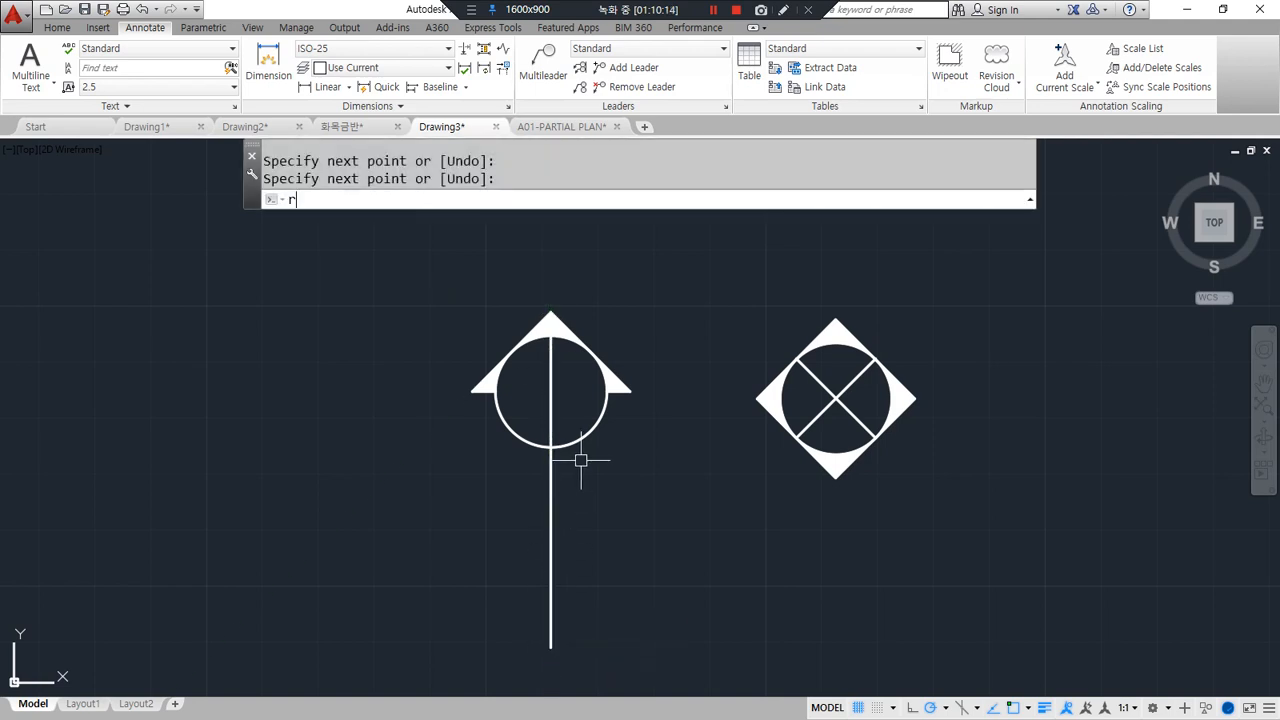
key("Return")
left_click(570, 451)
key("Return")
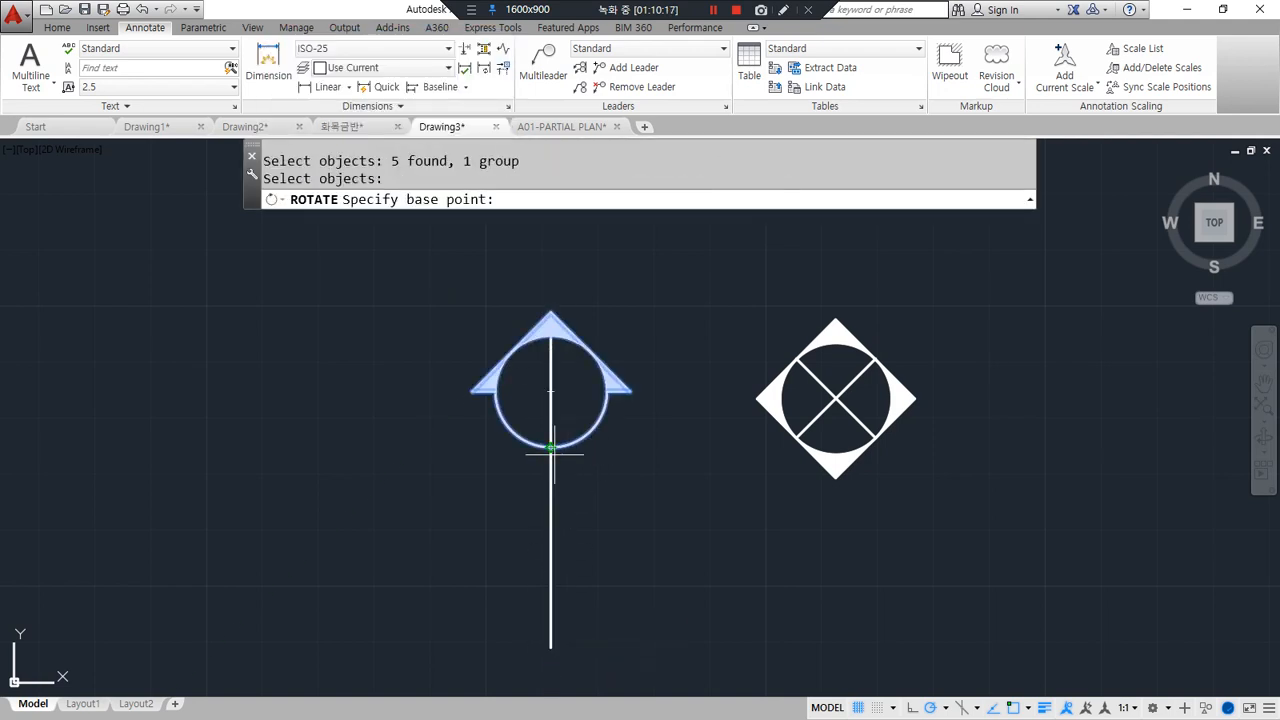
left_click(550, 447)
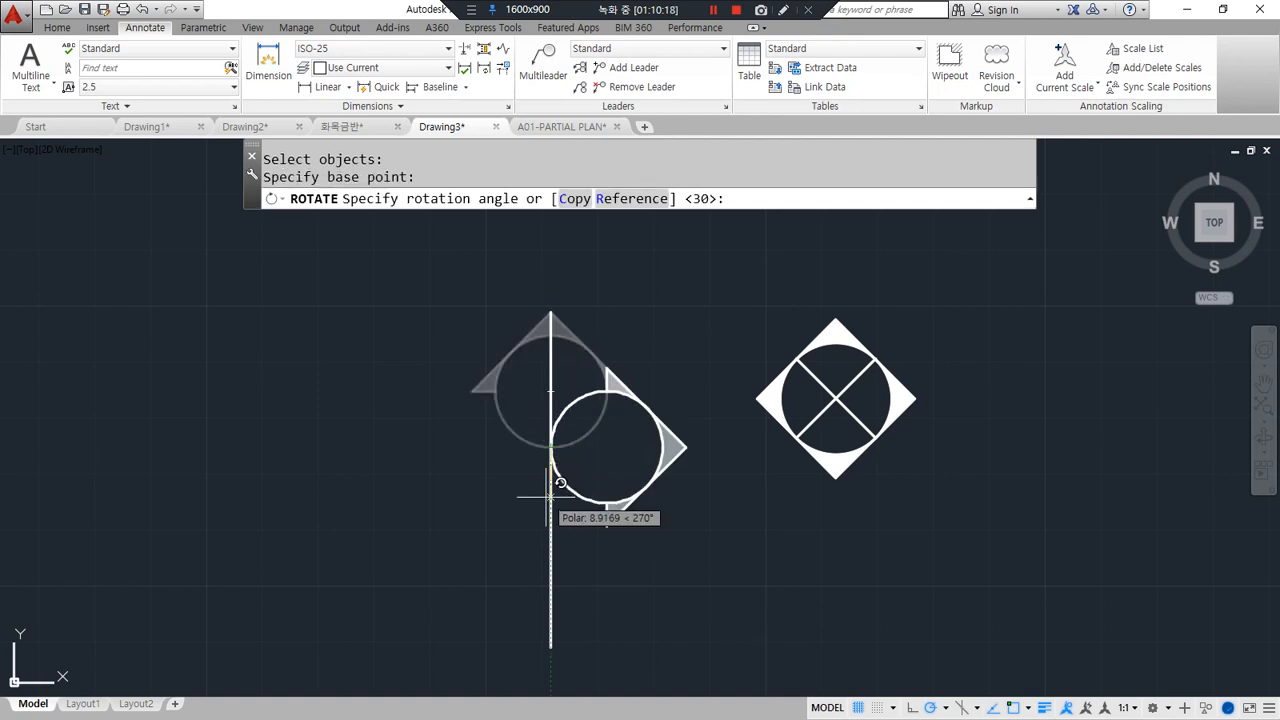
type("c")
key("Return")
left_click(545, 505)
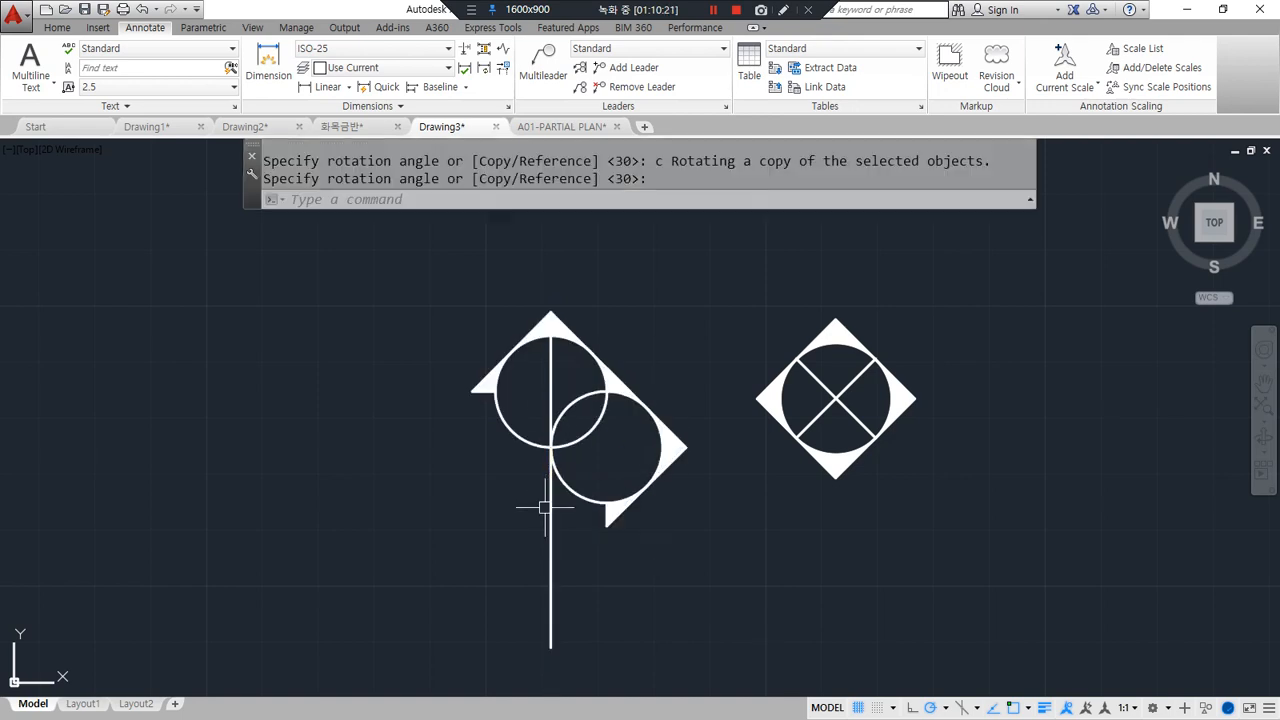
Move the rotated copy so its upper corner meets the right corner of the original arrow symbol.
type("m")
key("Return")
left_click(652, 487)
key("Return")
left_click(606, 378)
left_click(729, 503)
key("Return")
left_click(729, 502)
key("Return")
left_click(729, 502)
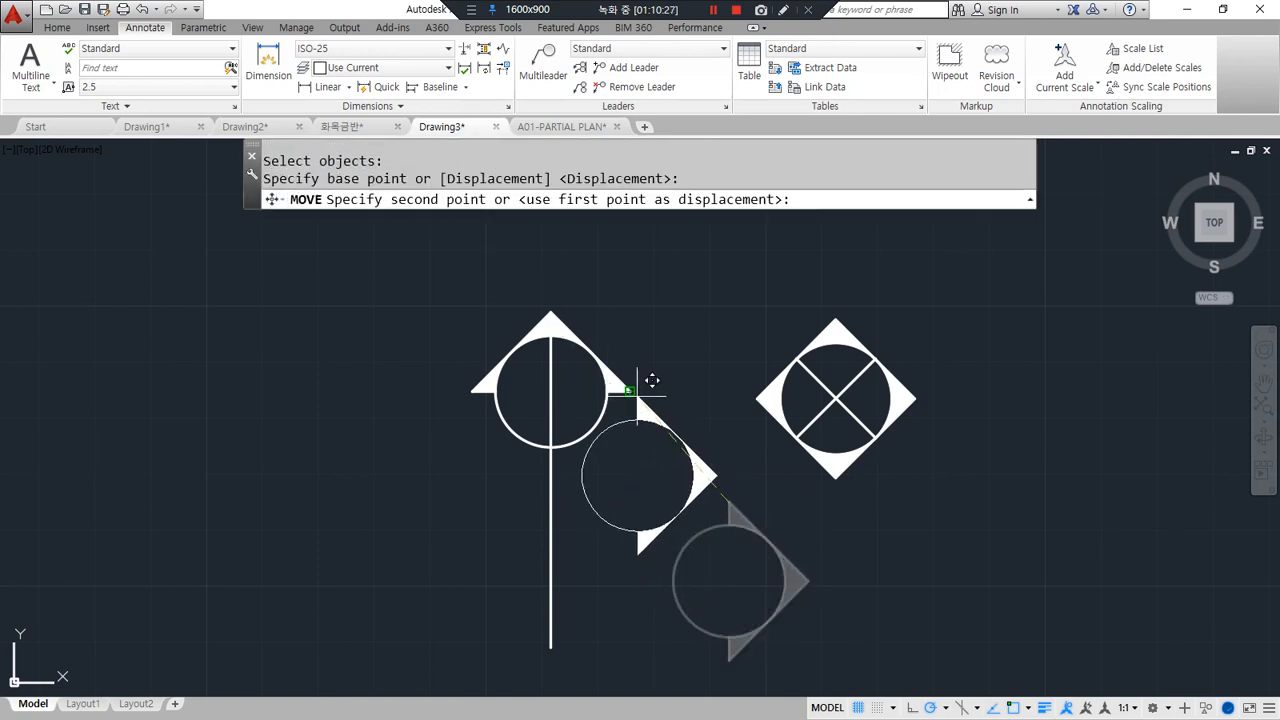
left_click(651, 378)
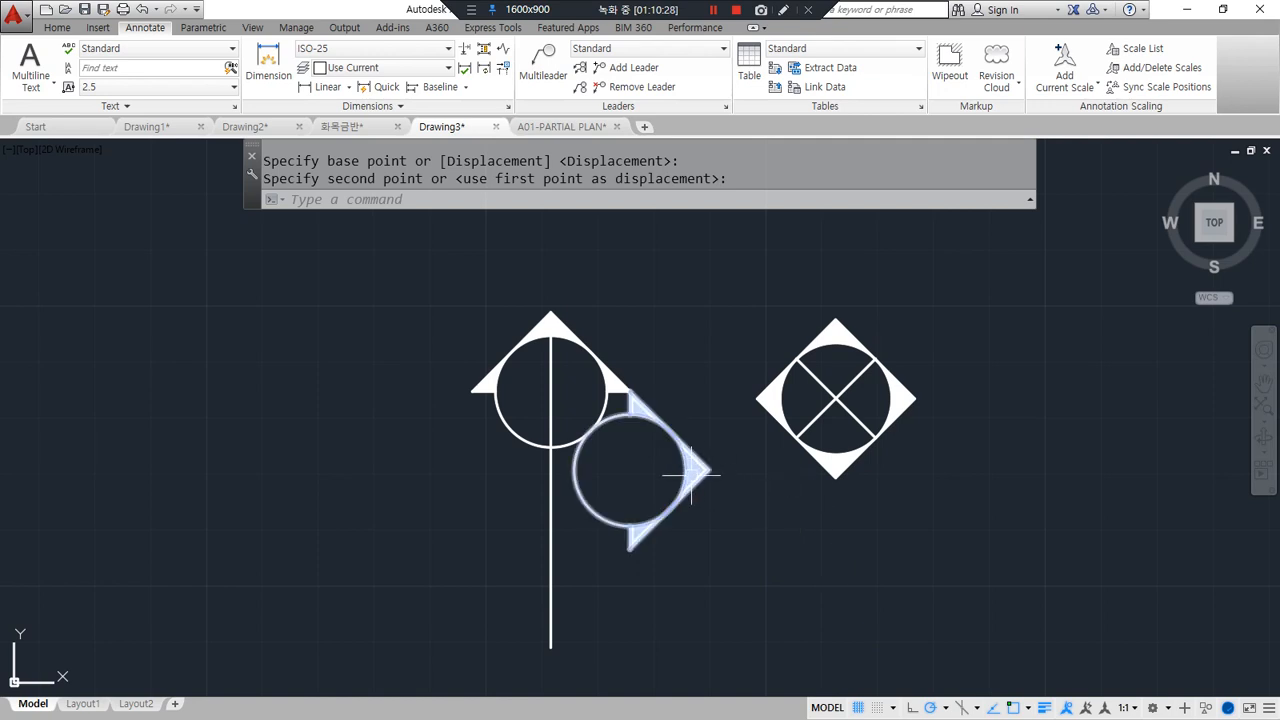
Mirror both arrow symbols across the diagonal through their free corners, keeping the originals.
type("mi")
key("Return")
left_click(703, 386)
left_click(600, 443)
key("Return")
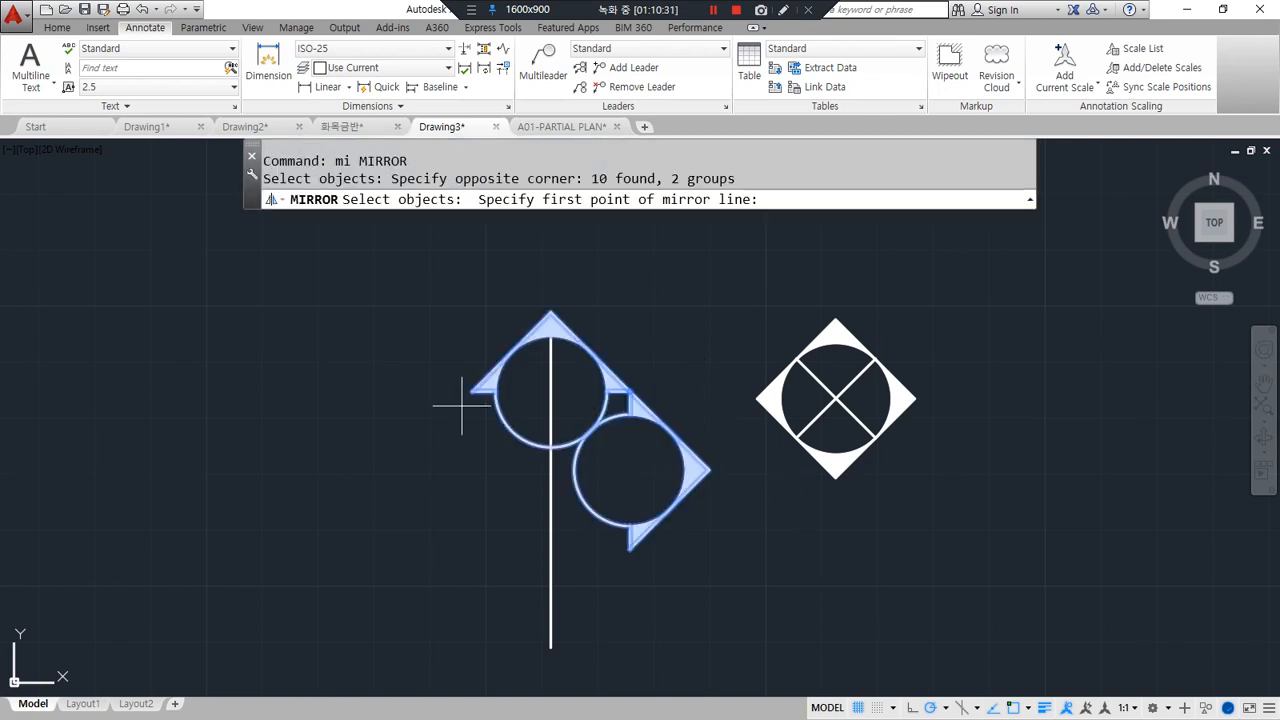
left_click(467, 391)
left_click(632, 550)
key("Return")
Erase the vertical line running through the four-arrow symbol.
key("Escape")
left_click(550, 482)
type("e")
key("Return")
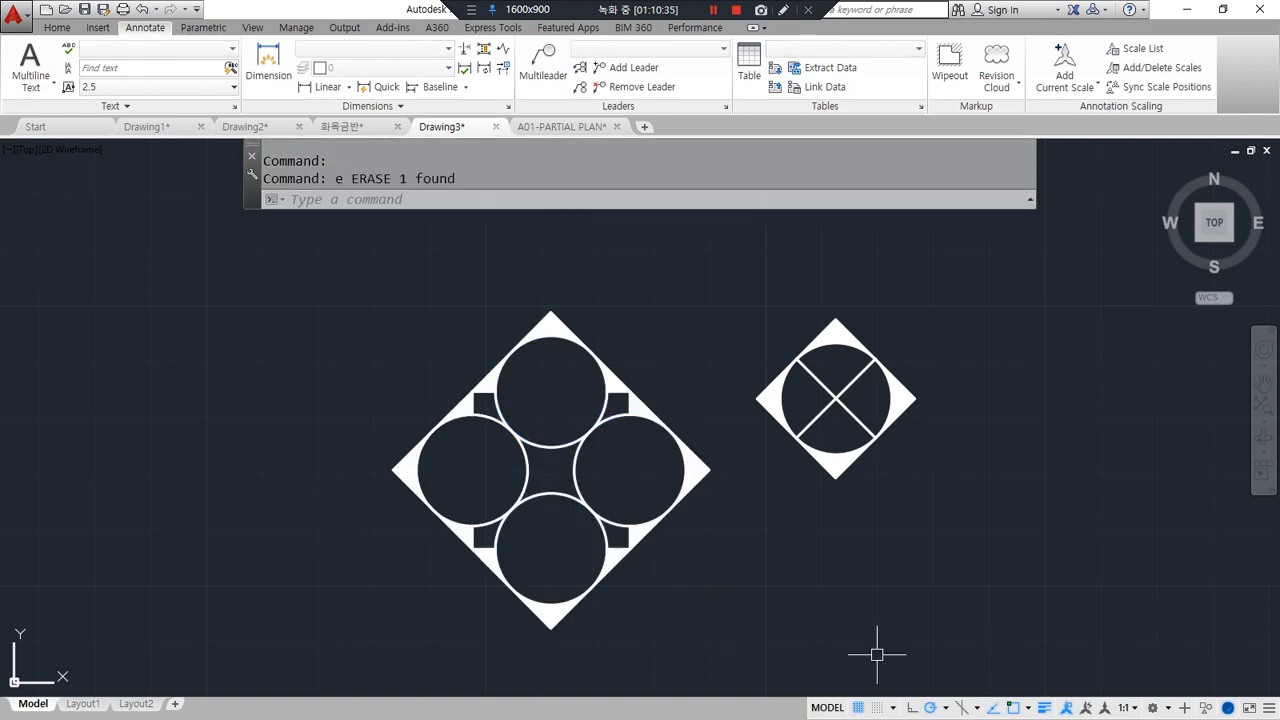
middle_click_drag(760, 615, 749, 567)
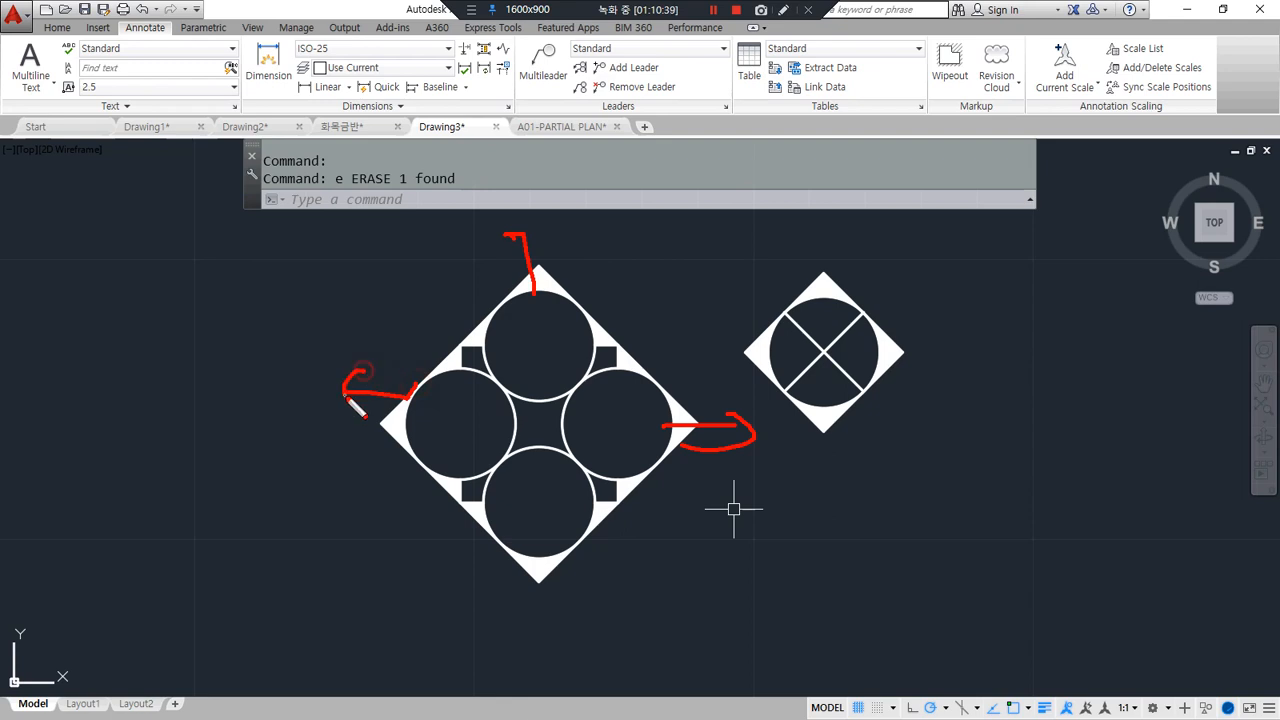
Undo the four-arrow construction back to the single arrow symbol and erase the vertical line through it.
key("ctrl+z")
key("ctrl+z")
key("ctrl+z")
key("ctrl+z")
key("ctrl+z")
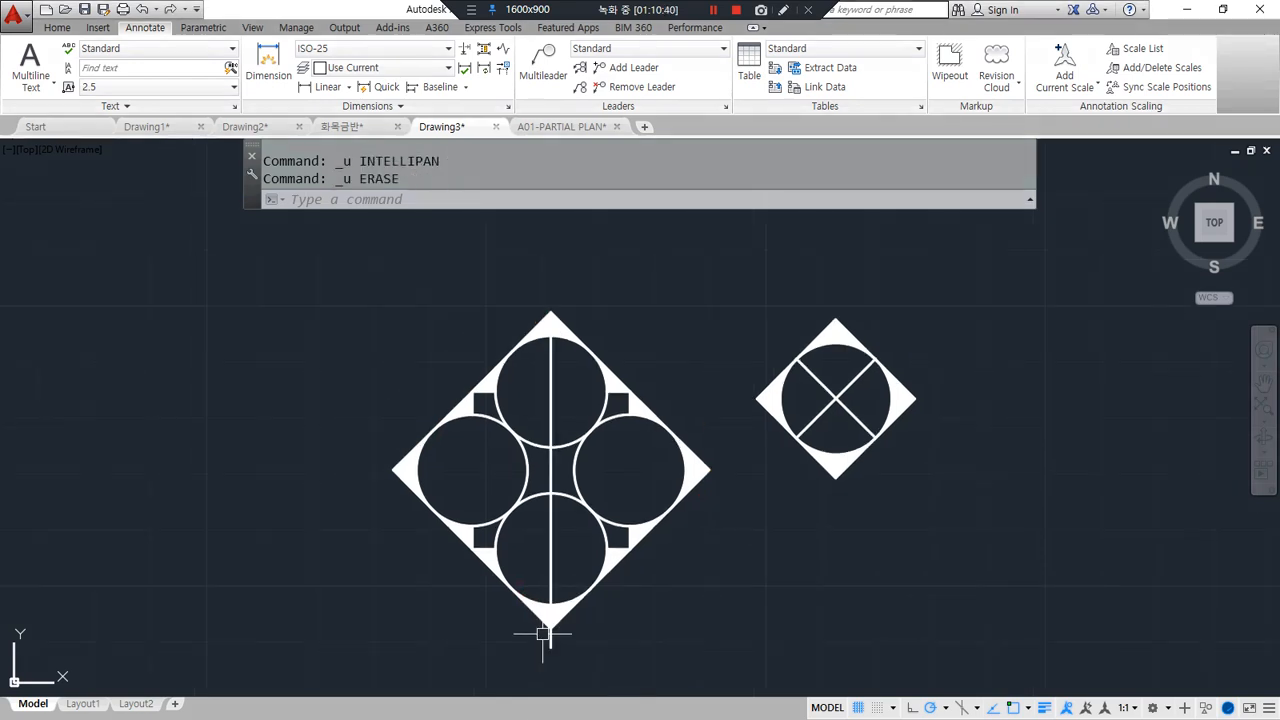
key("ctrl+z")
left_click(594, 508)
left_click(466, 545)
type("e")
key("Return")
Rotate a copy of the grouped arrow symbol by 270° about a free point just below its circle.
type("ro")
key("Return")
left_click(623, 500)
left_click(491, 334)
key("Return")
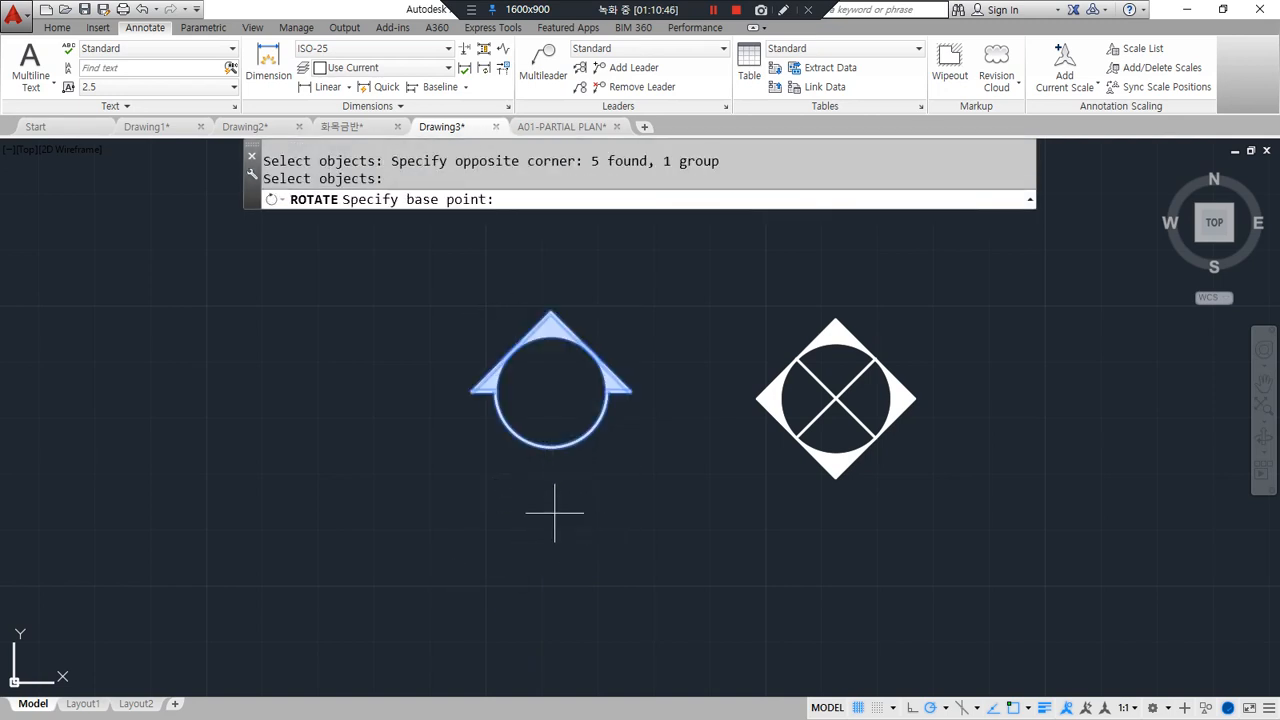
left_click(554, 513)
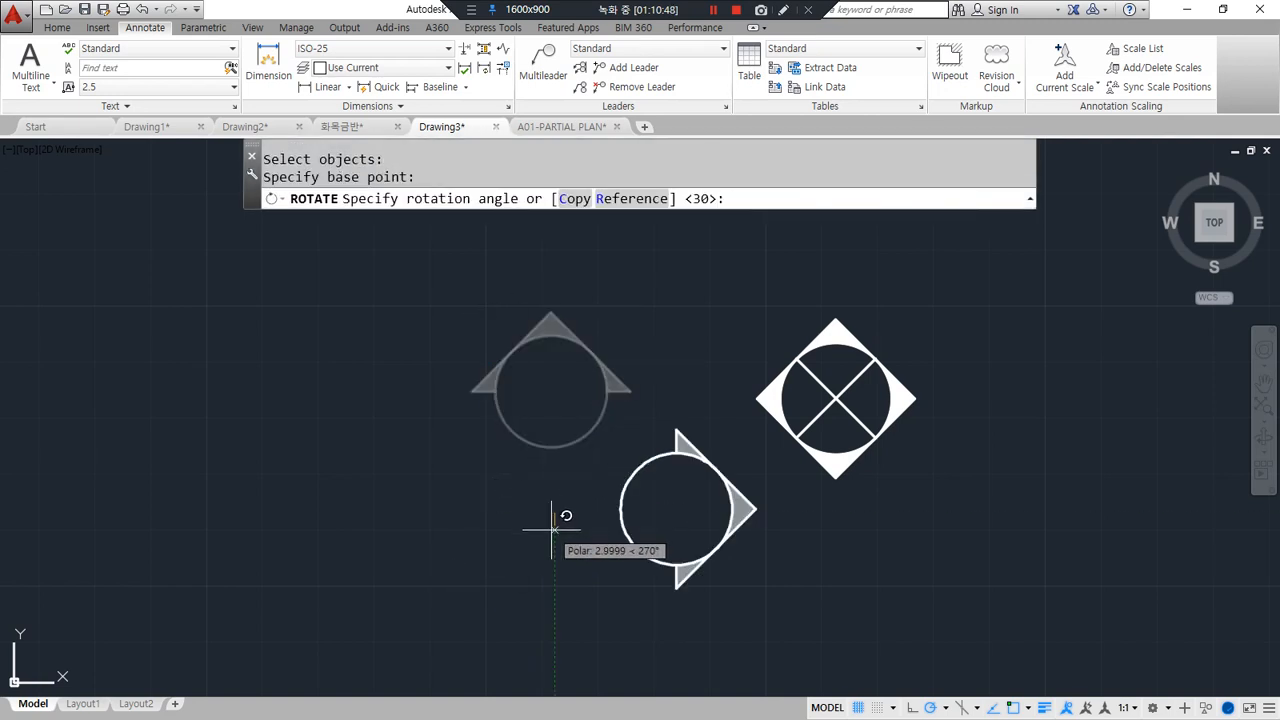
type("c")
key("Return")
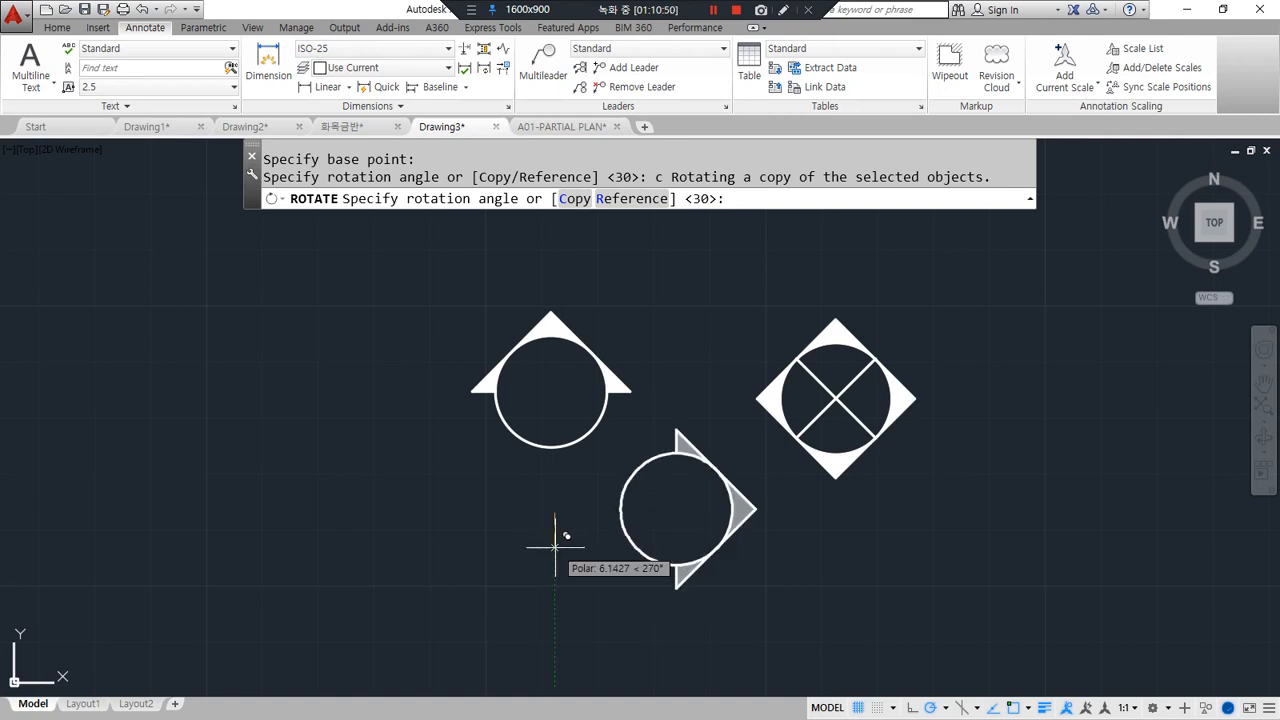
left_click(555, 547)
Move the rotated arrow symbol by its upper corner onto the right corner of the original symbol.
type("m")
key("Return")
left_click(817, 580)
left_click(748, 520)
key("Return")
left_click(676, 430)
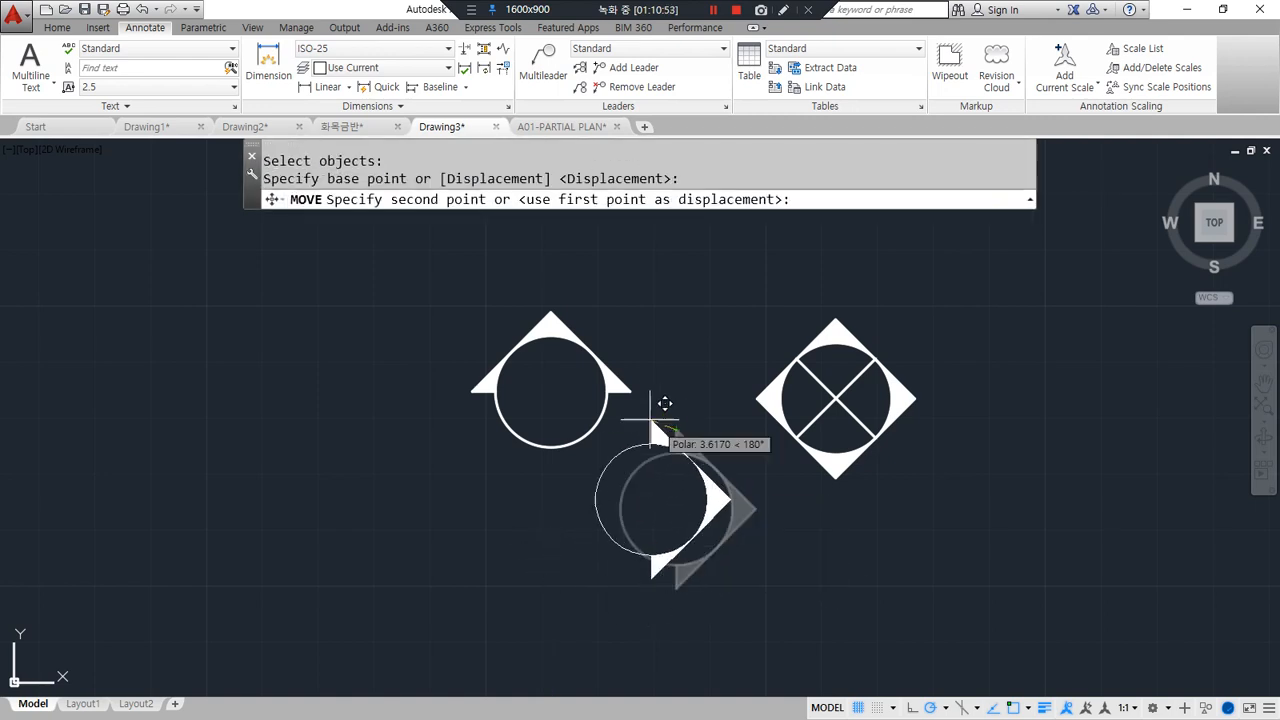
left_click(640, 376)
Mirror the two joined arrow symbols across the diagonal through their free corners, keeping the source objects, to complete the four-way mark.
type("mi")
key("Return")
left_click(674, 369)
left_click(566, 450)
key("Return")
left_click(466, 397)
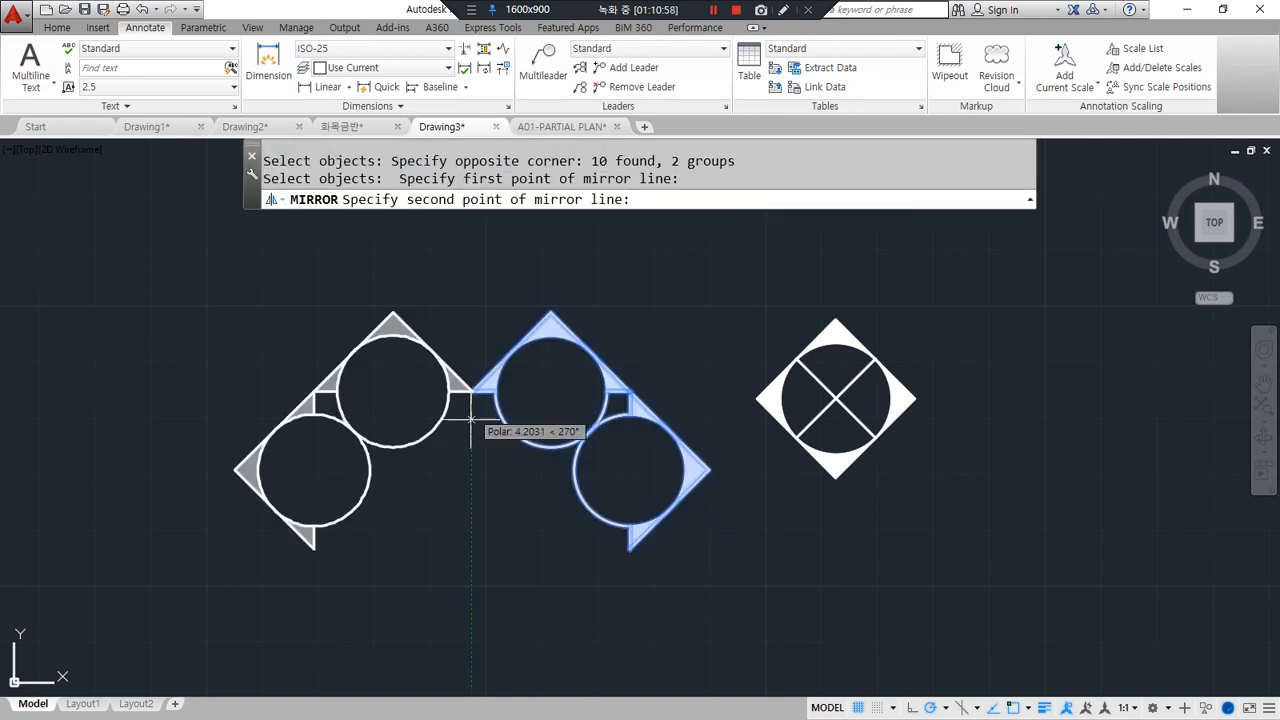
left_click(630, 585)
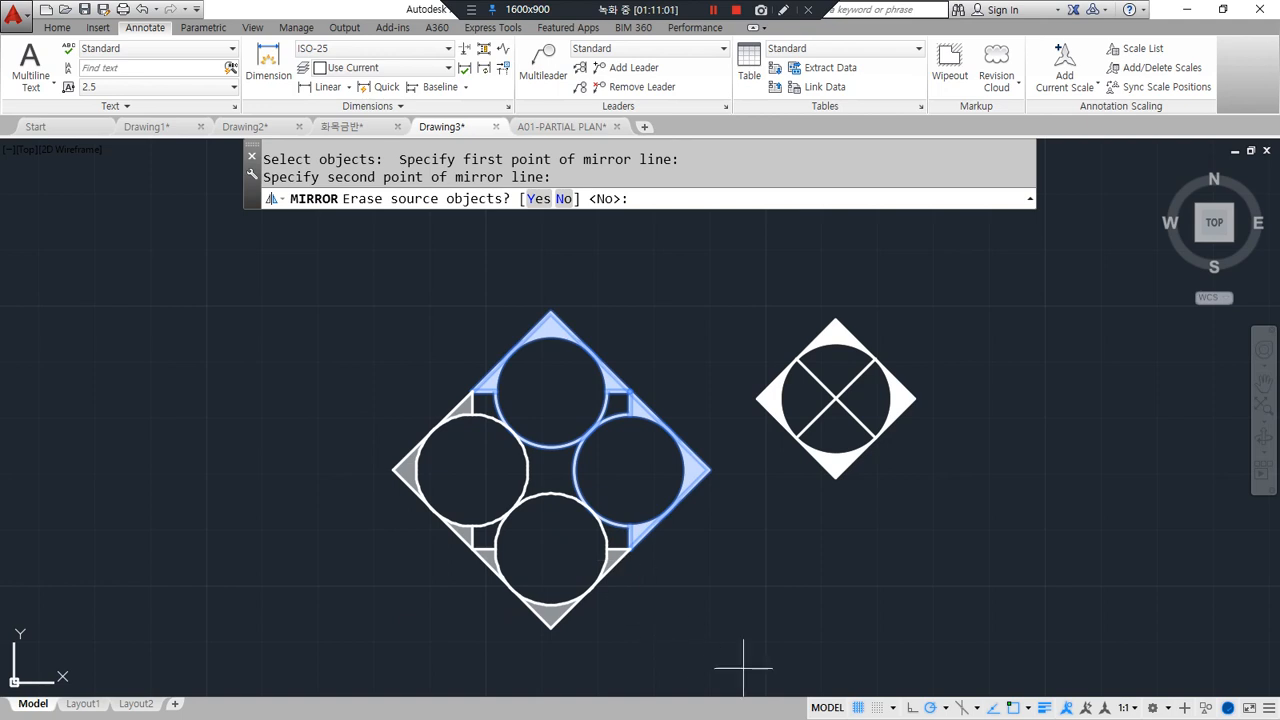
key("Return")
mouse_move(515, 664)
left_mouse_down()
mouse_move(440, 662)
mouse_move(675, 316)
left_mouse_up()
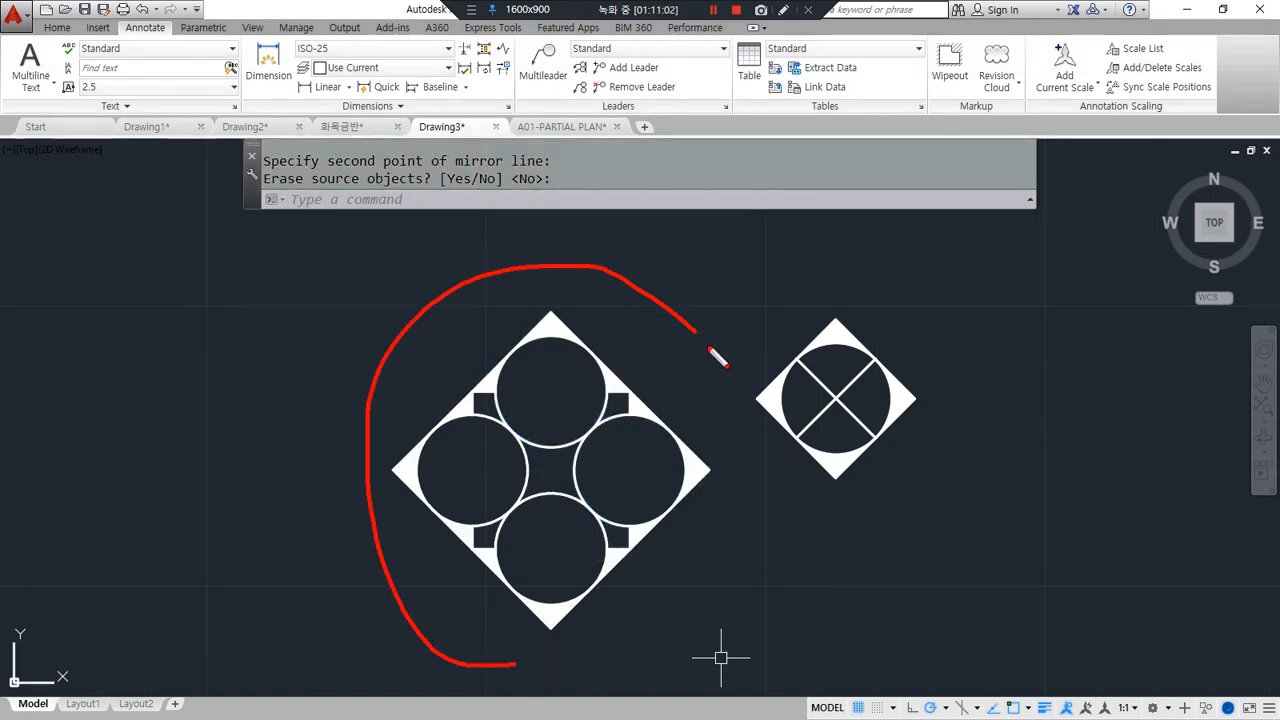